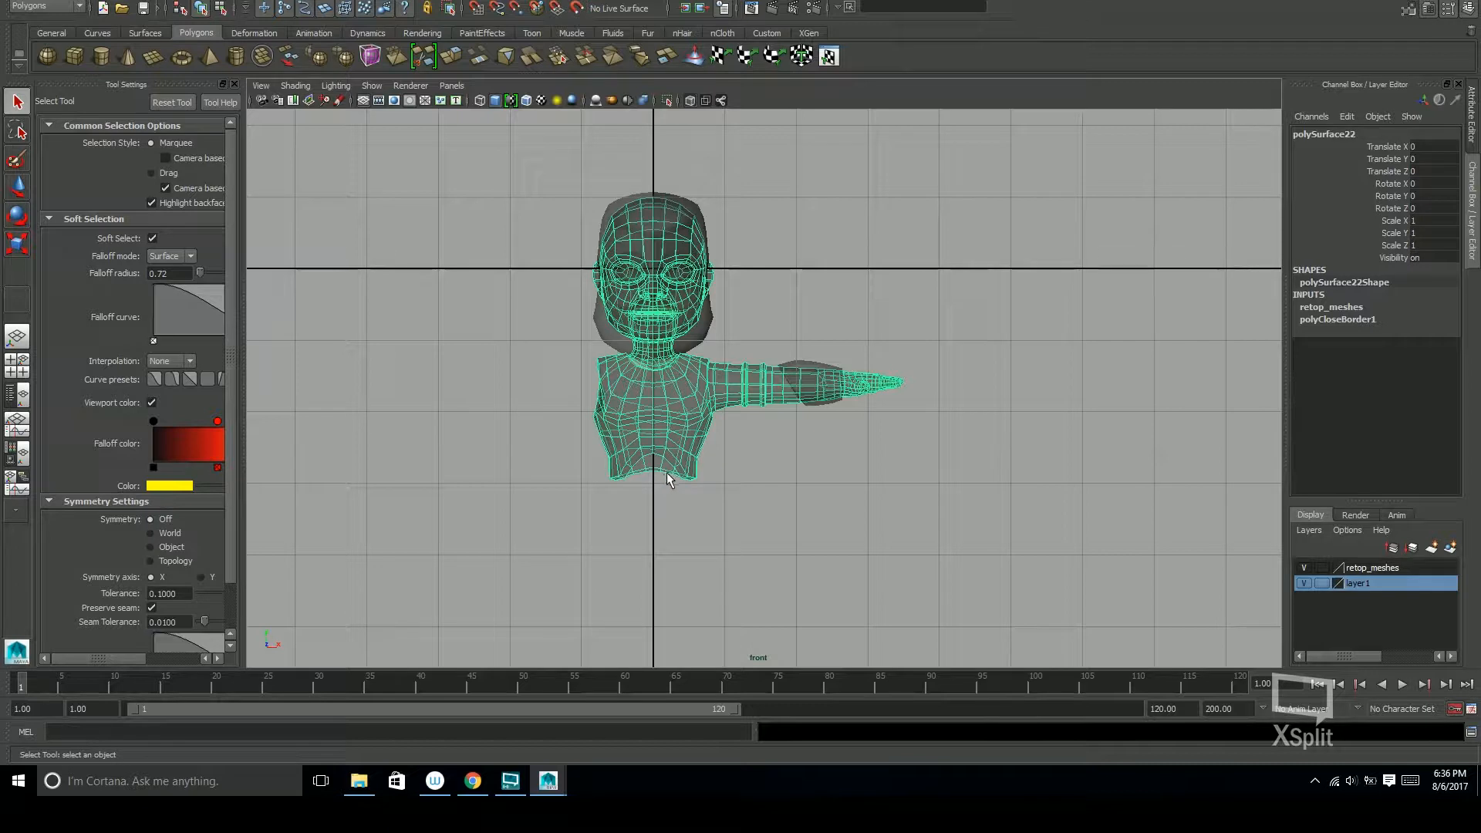
Turn off Soft Select and delete the faces of the armless half of the body mesh up to the centre line
{"action": "left_click_drag", "start_coordinate": [565, 162], "coordinate": [650, 549]}
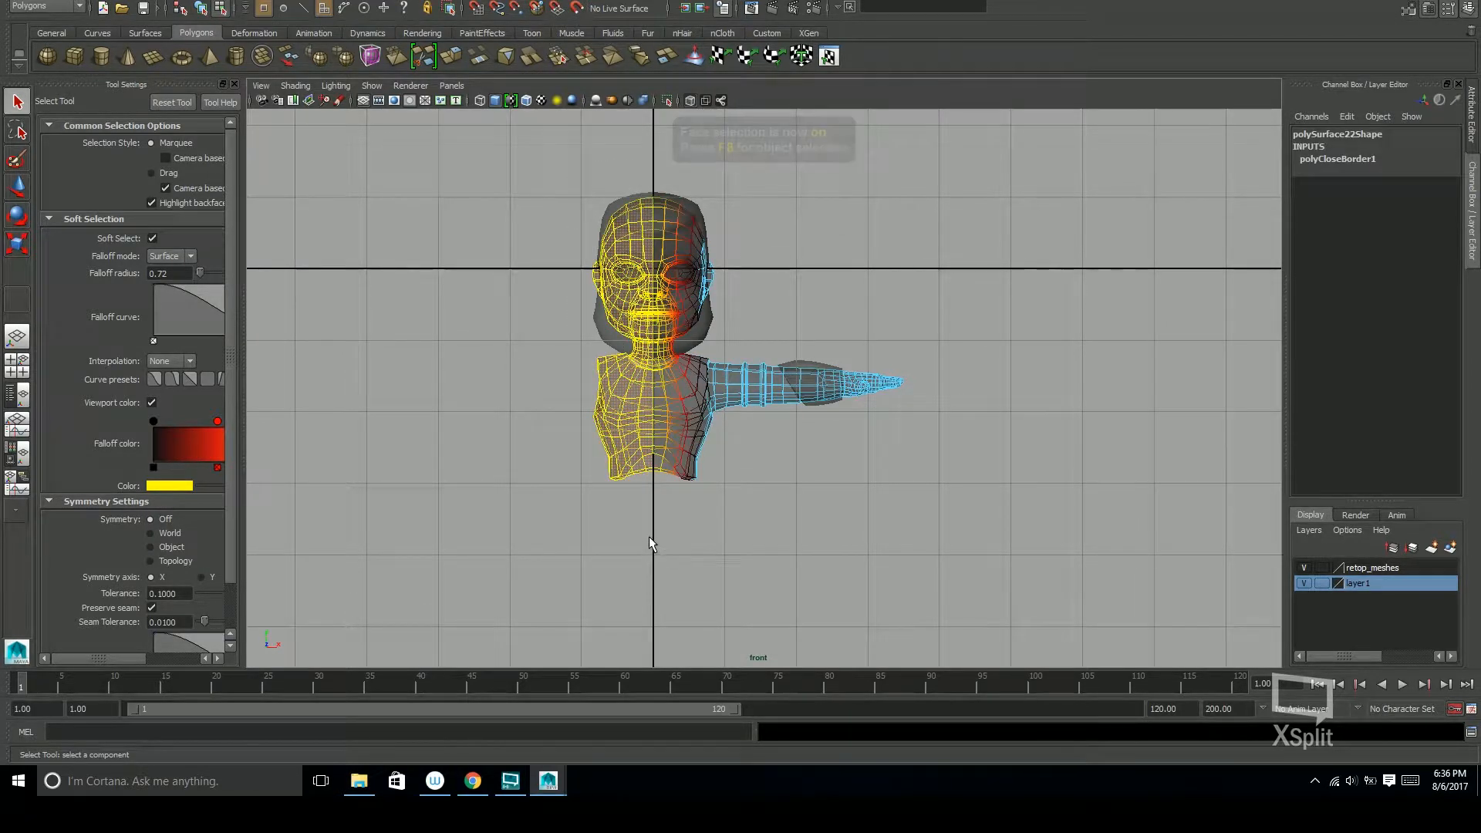
{"action": "key", "text": "b"}
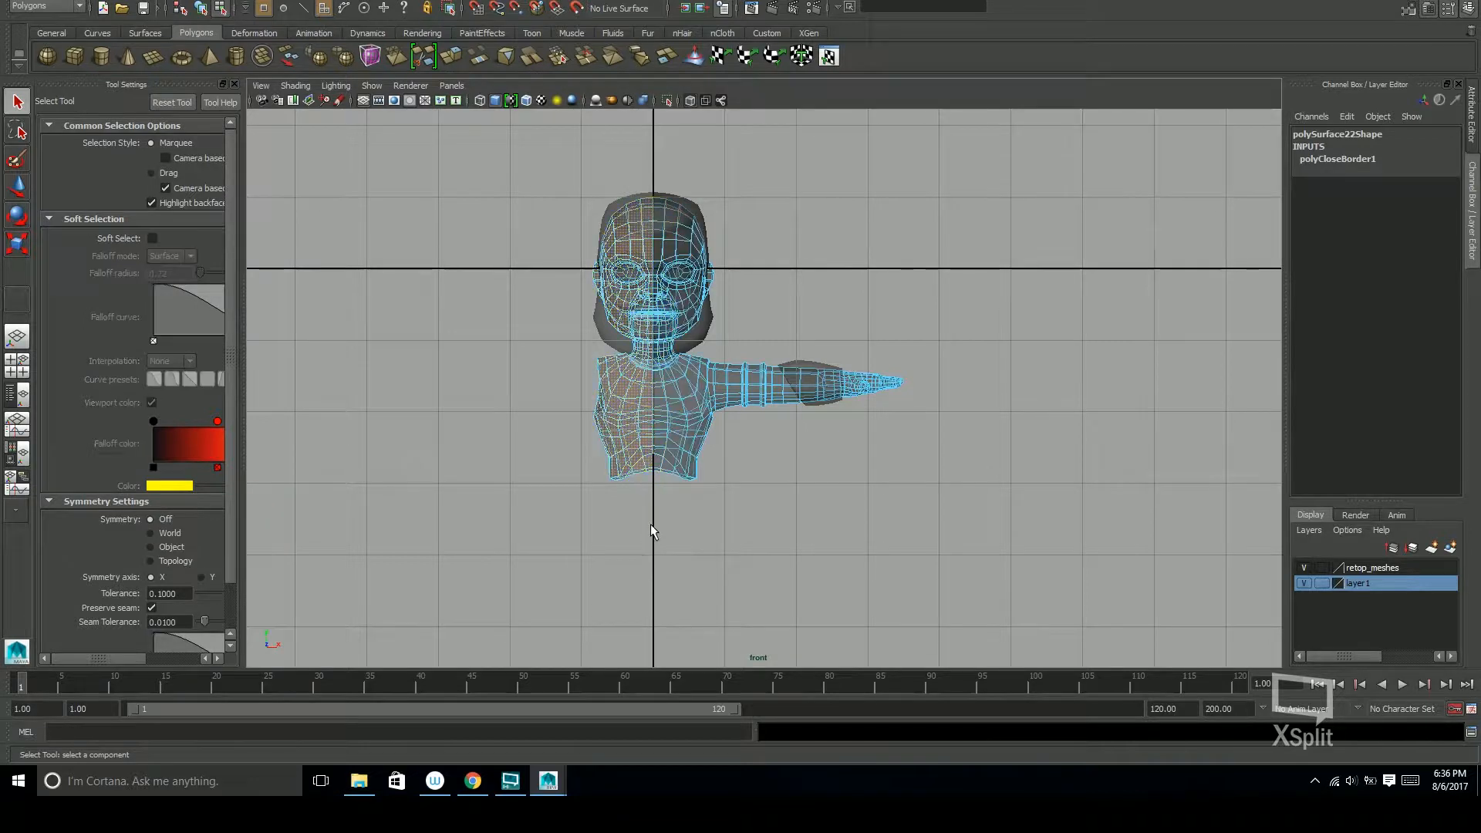
{"action": "key", "text": "Delete"}
{"action": "key", "text": "space"}
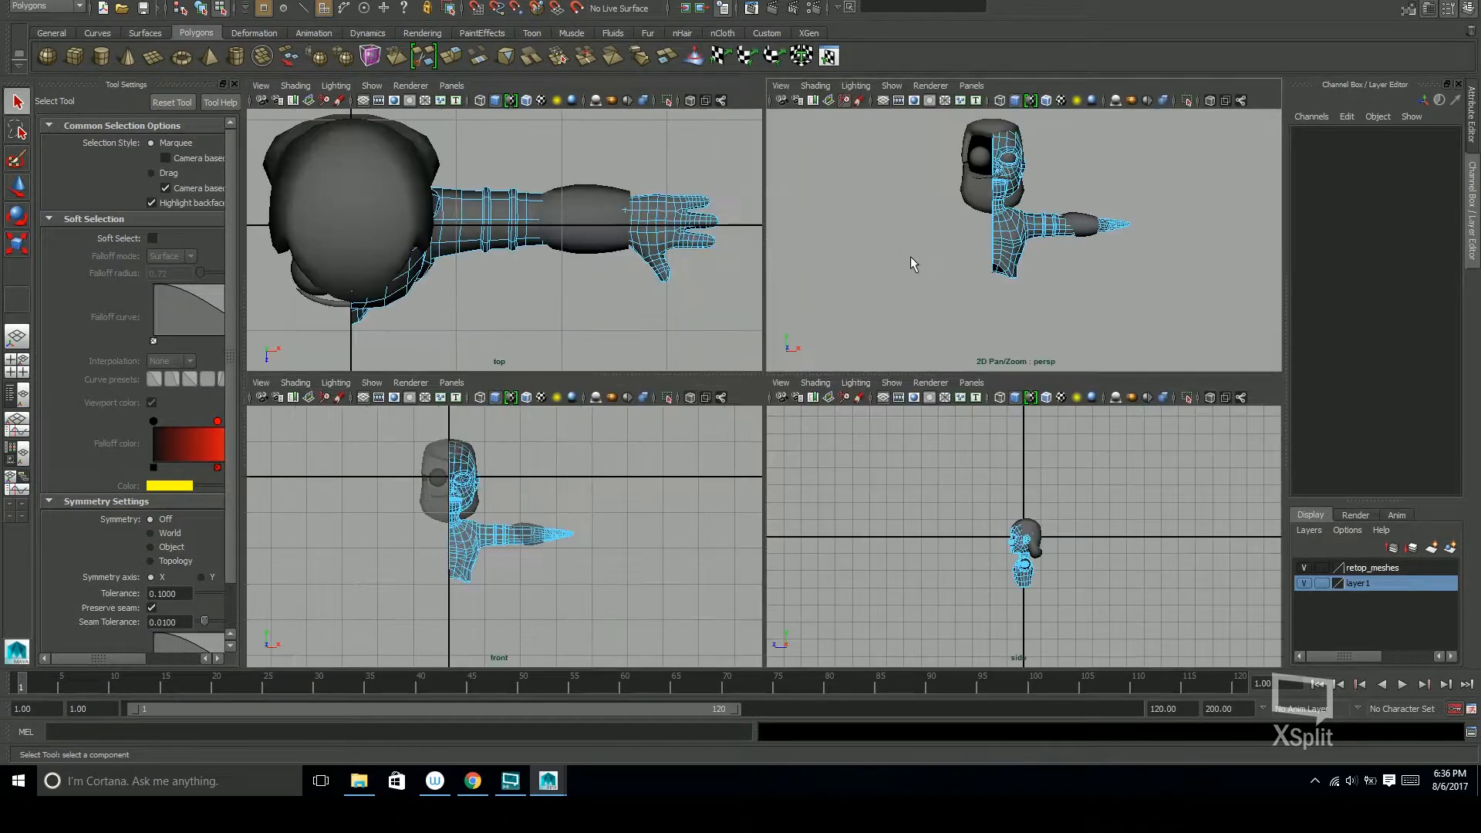
{"action": "key", "text": "space"}
Return to object mode, deselect the mesh and save the scene
{"action": "key", "text": "F8"}
{"action": "left_click", "coordinate": [793, 451]}
{"action": "left_click_drag", "start_coordinate": [794, 451], "coordinate": [689, 391], "text": "alt"}
{"action": "right_click_drag", "start_coordinate": [689, 391], "coordinate": [809, 379], "text": "alt"}
{"action": "left_click_drag", "start_coordinate": [808, 379], "coordinate": [834, 417], "text": "alt"}
{"action": "key", "text": "ctrl+s"}
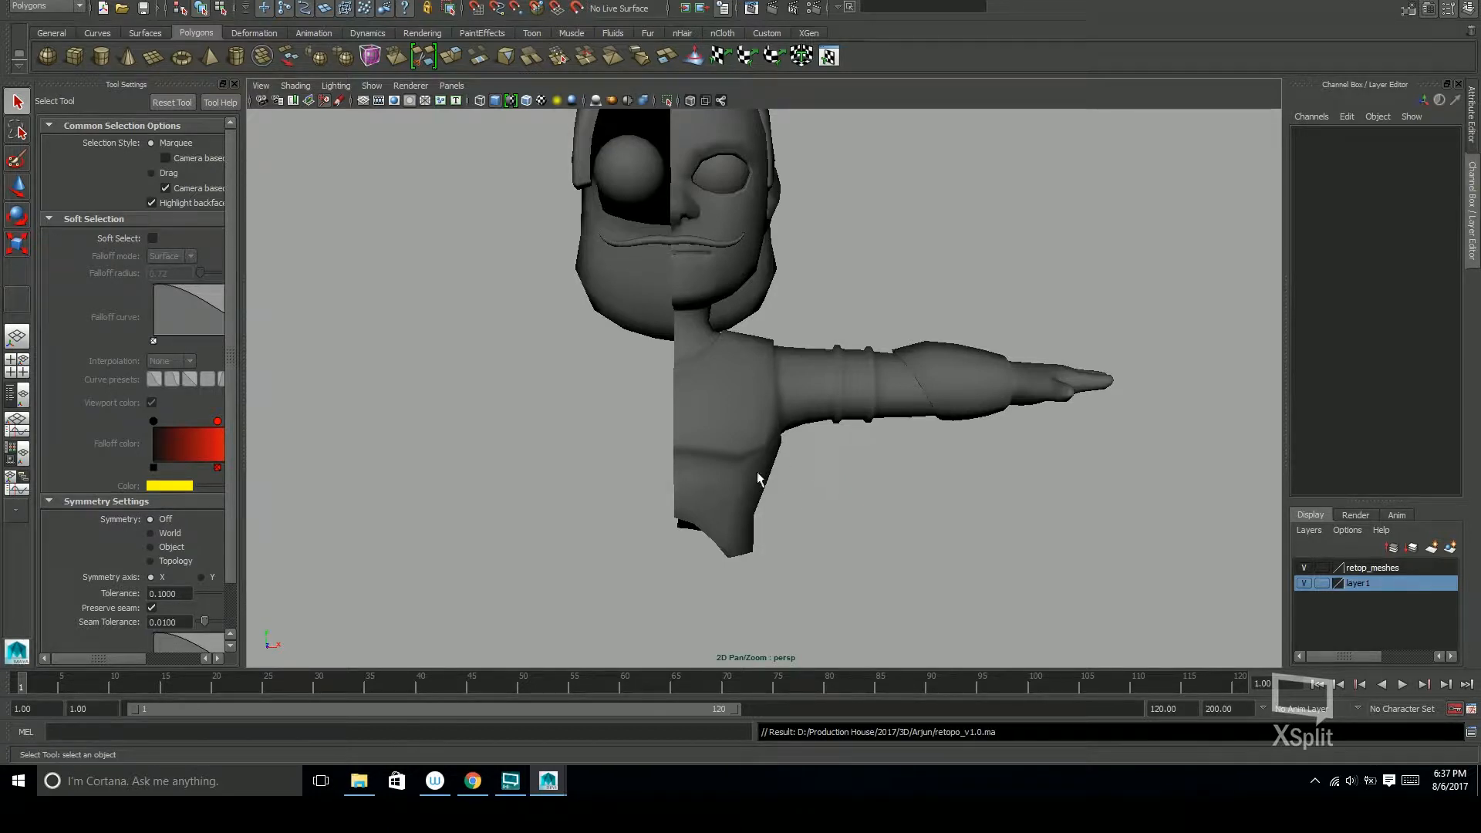
Switch to File Explorer and open the Arjun Exports folder under 2017, 3D, Arjun
{"action": "left_click", "coordinate": [359, 780]}
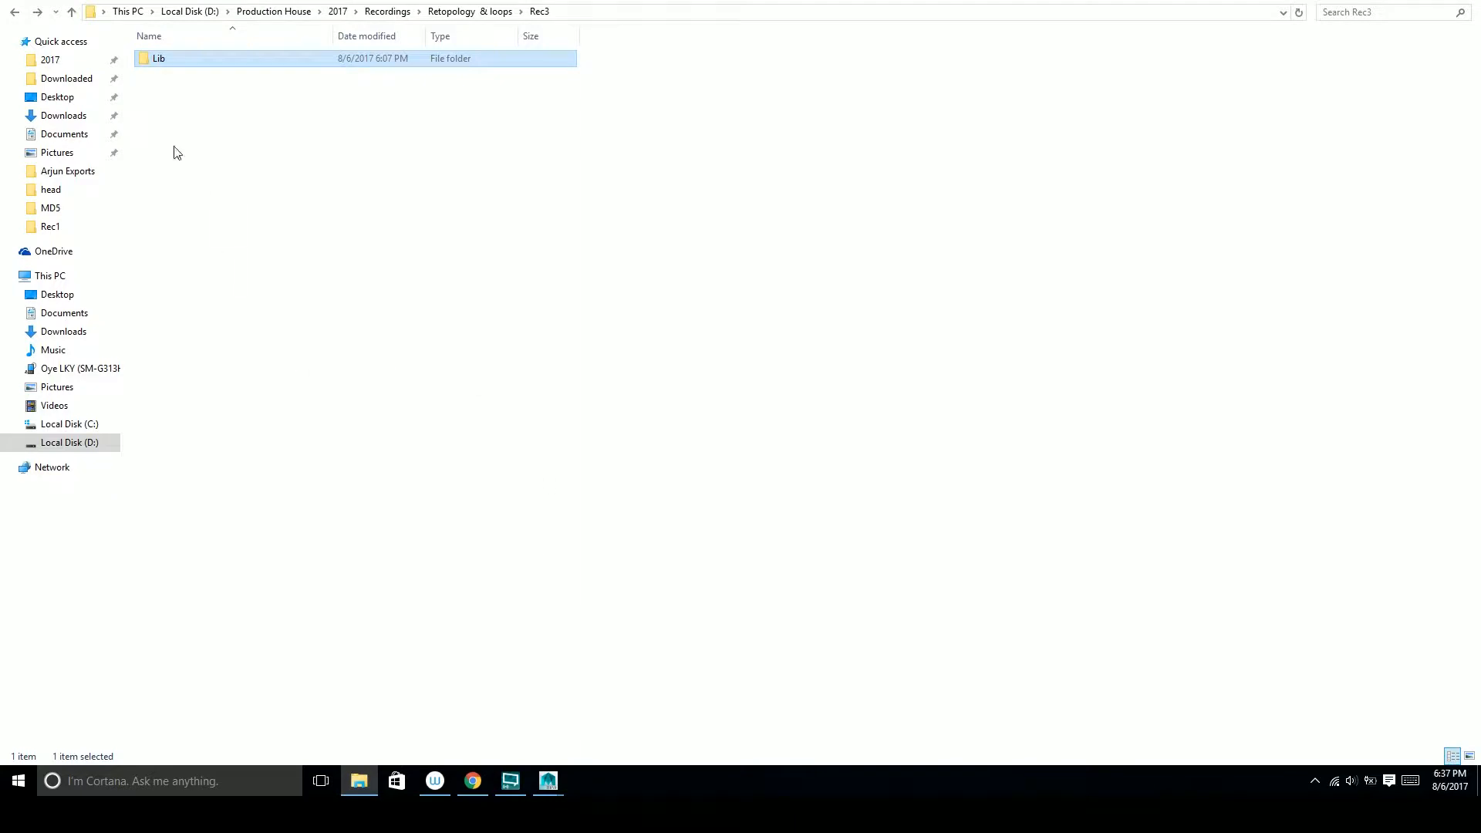
{"action": "left_click", "coordinate": [68, 59]}
{"action": "left_click", "coordinate": [185, 62]}
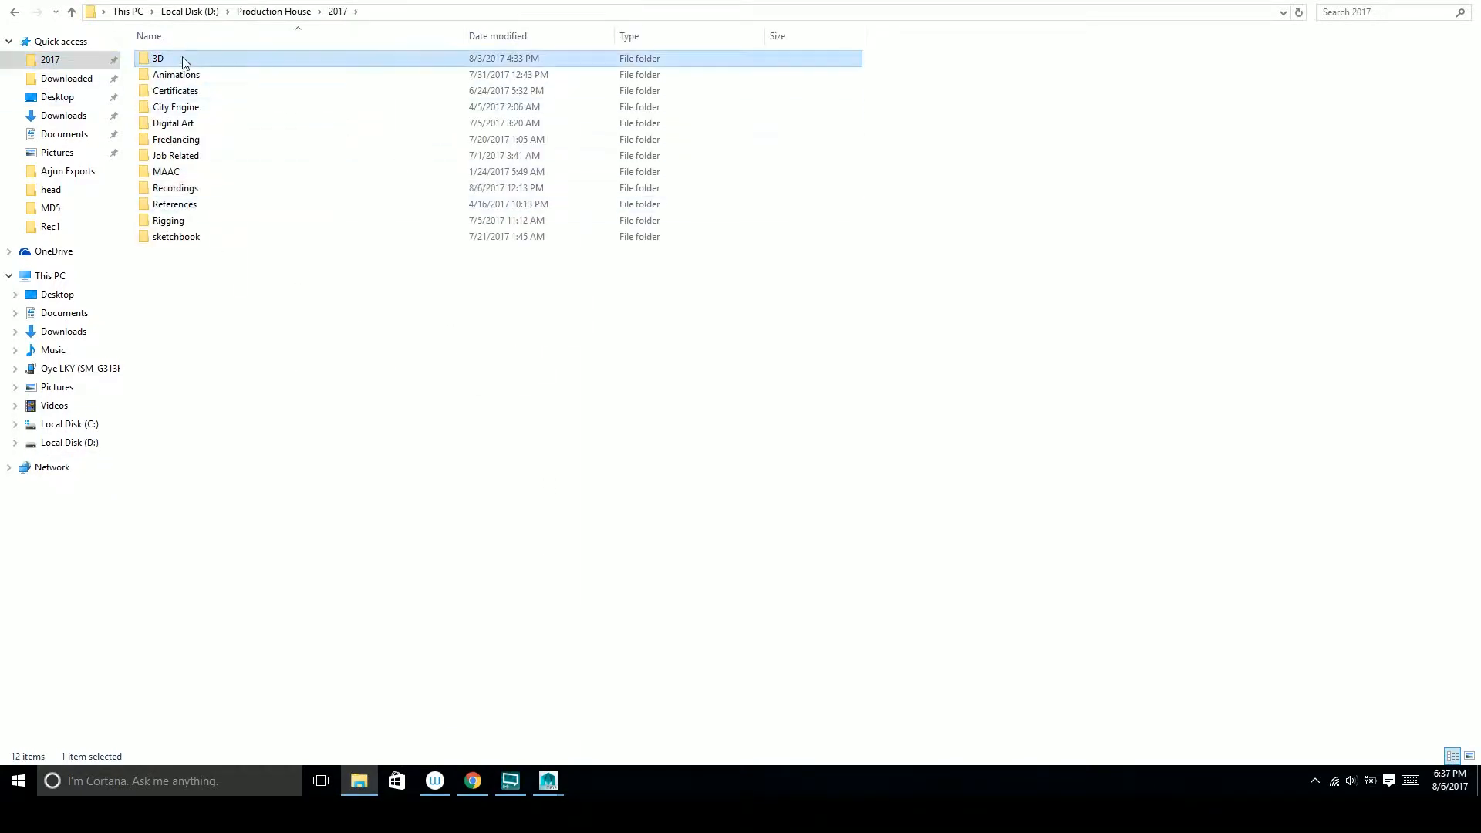
{"action": "double_click", "coordinate": [185, 62]}
{"action": "double_click", "coordinate": [192, 61]}
{"action": "left_click", "coordinate": [206, 58]}
{"action": "double_click", "coordinate": [205, 58]}
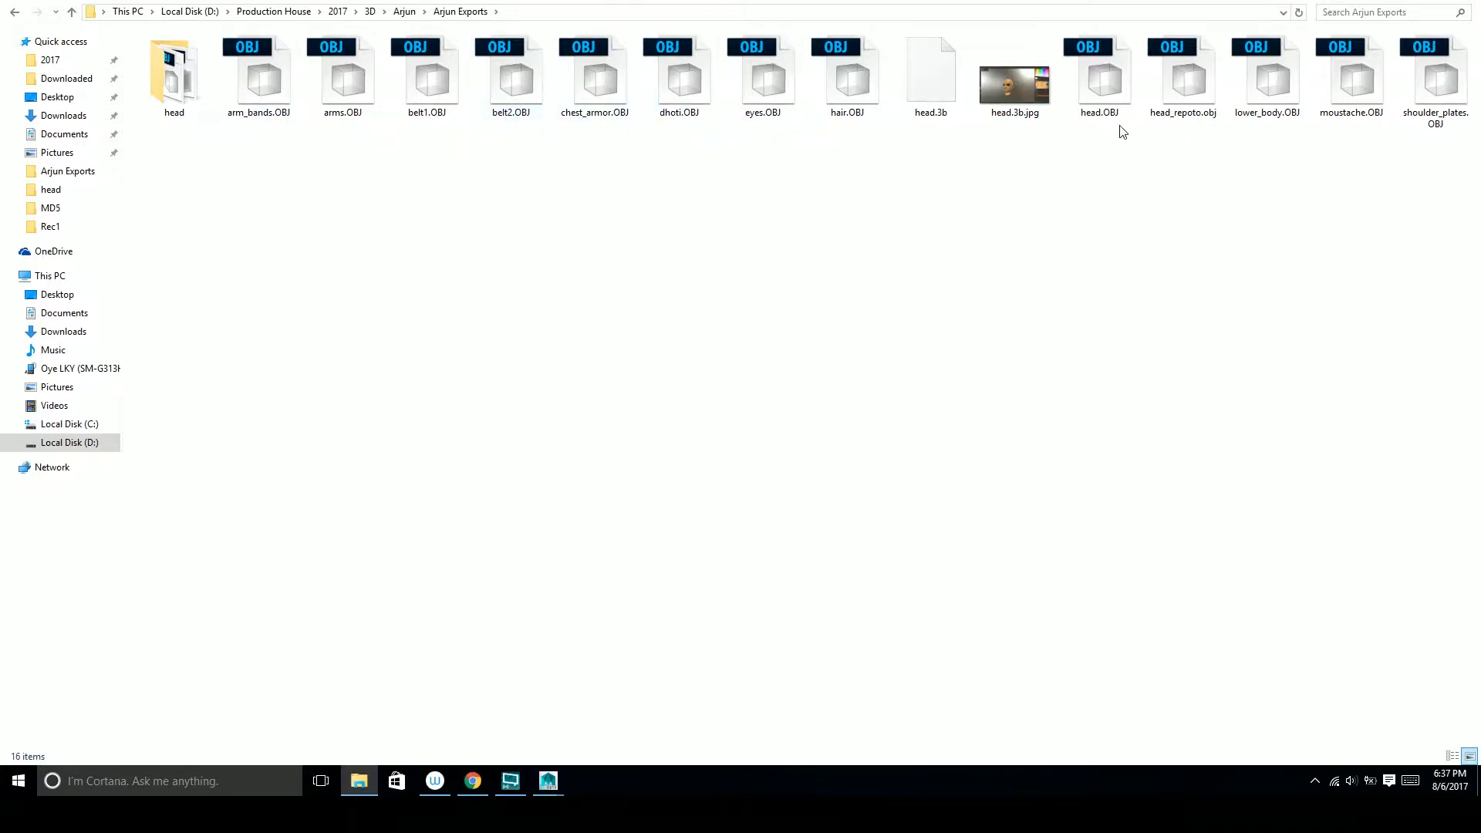
Import lower_body.OBJ into the Maya scene and switch back to Maya
{"action": "left_click", "coordinate": [1239, 118]}
{"action": "left_click_drag", "start_coordinate": [1273, 113], "coordinate": [859, 444]}
{"action": "key", "text": "alt+Tab"}
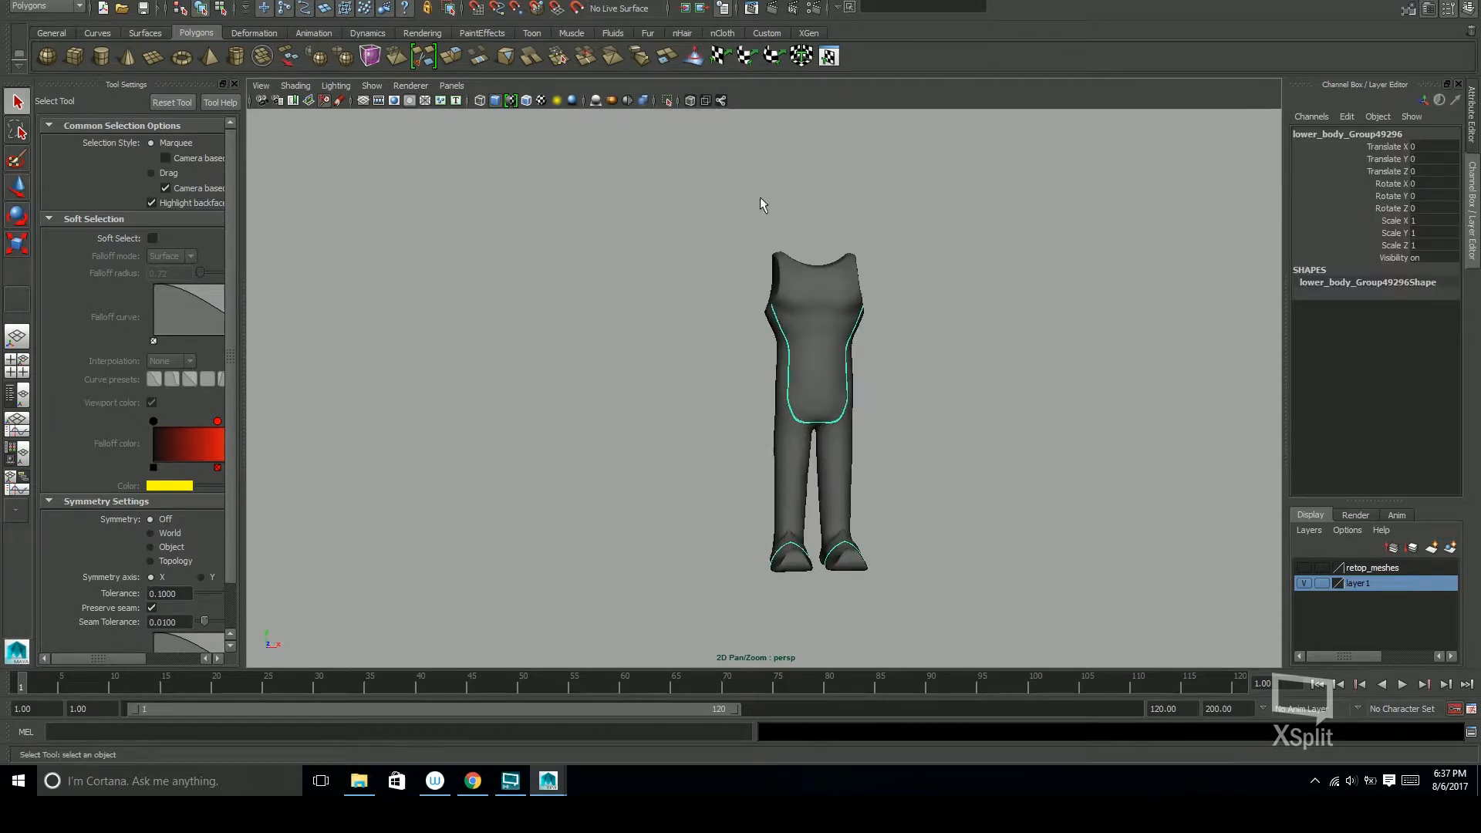
Select all imported lower body pieces and combine them into a single mesh
{"action": "left_click_drag", "start_coordinate": [693, 143], "coordinate": [989, 615]}
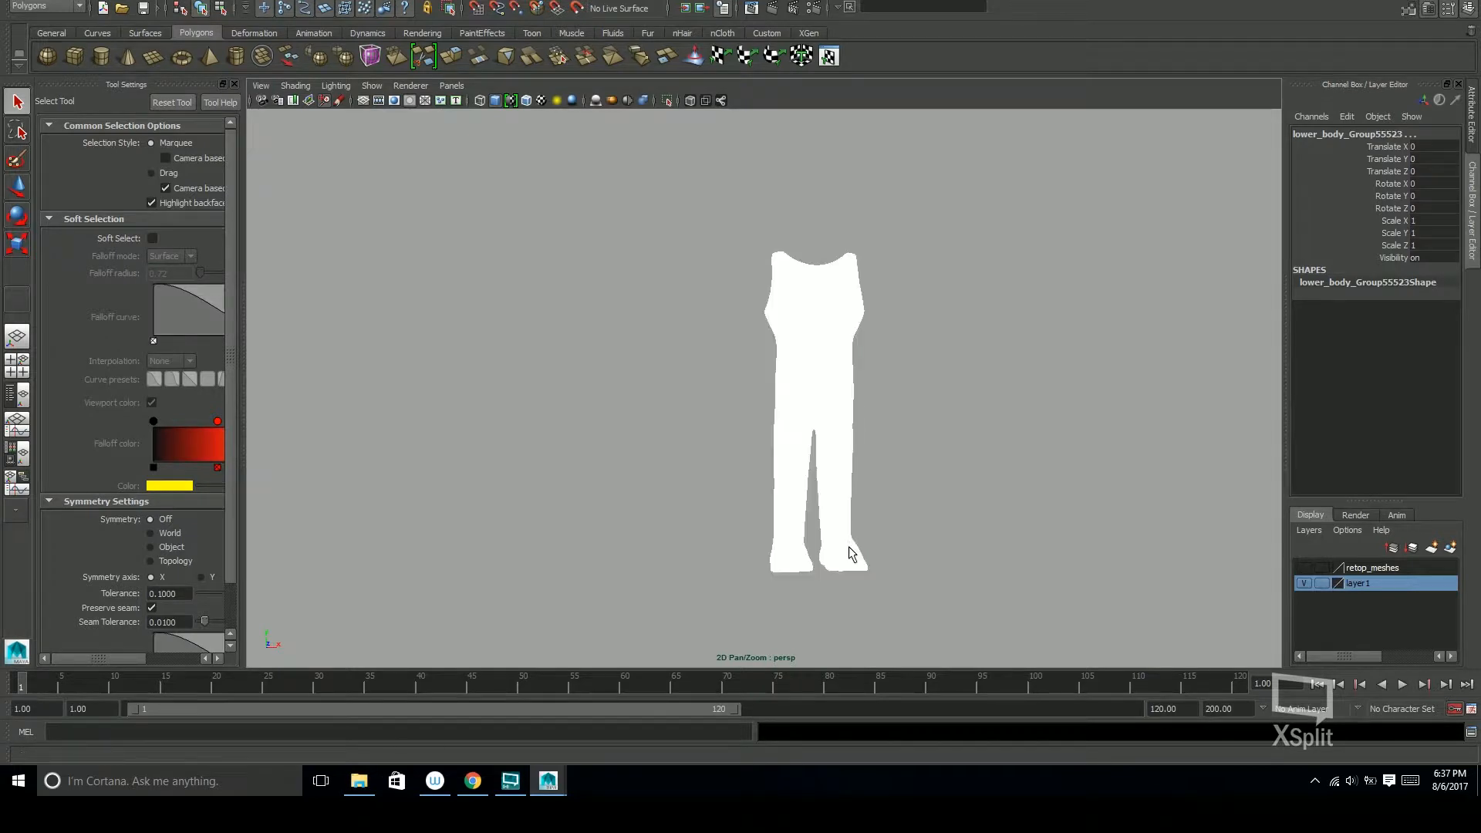
{"action": "key", "text": "space"}
{"action": "left_click_drag", "start_coordinate": [689, 447], "coordinate": [745, 149]}
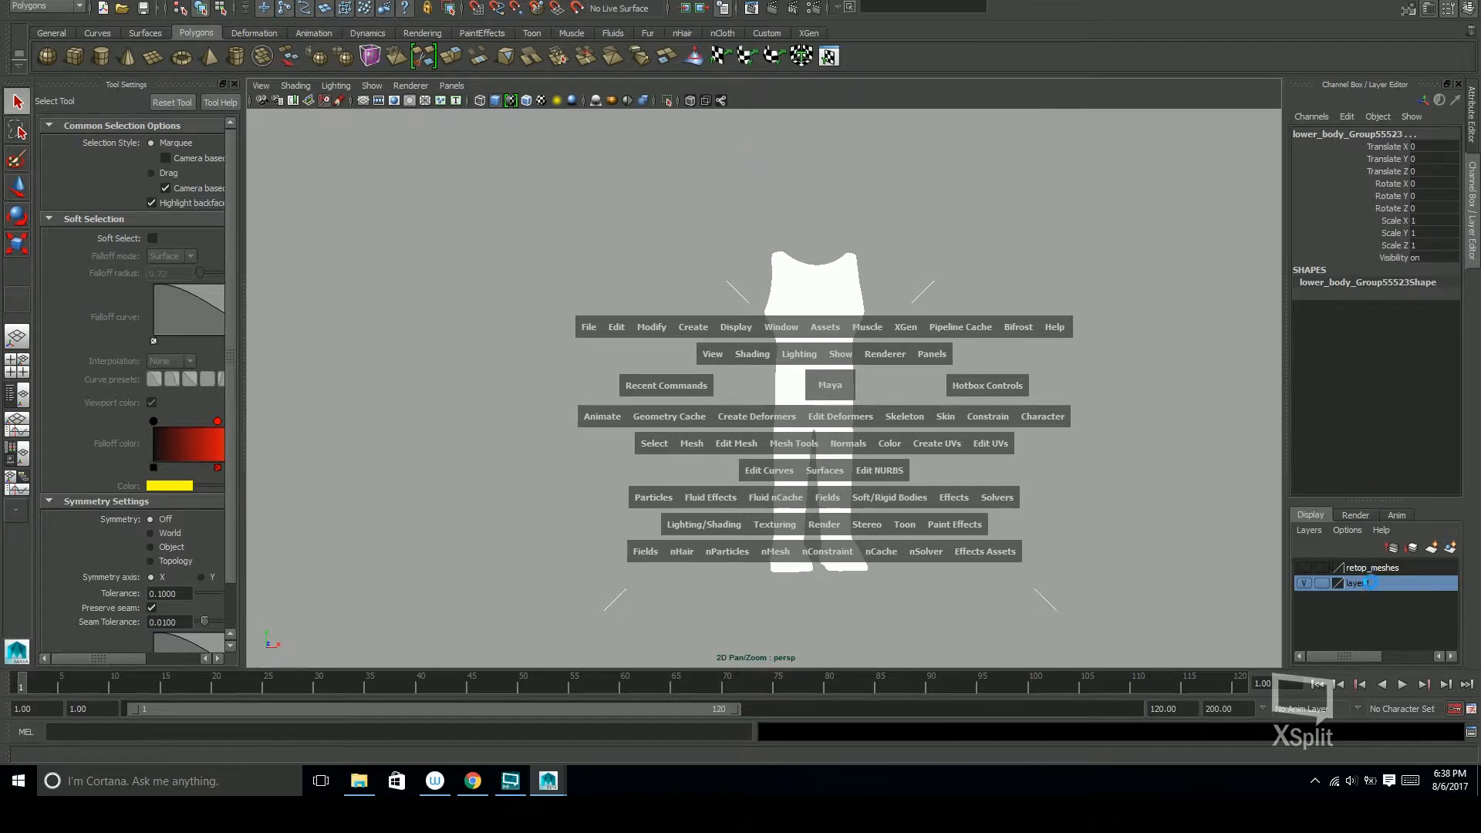
{"action": "left_click", "coordinate": [927, 580]}
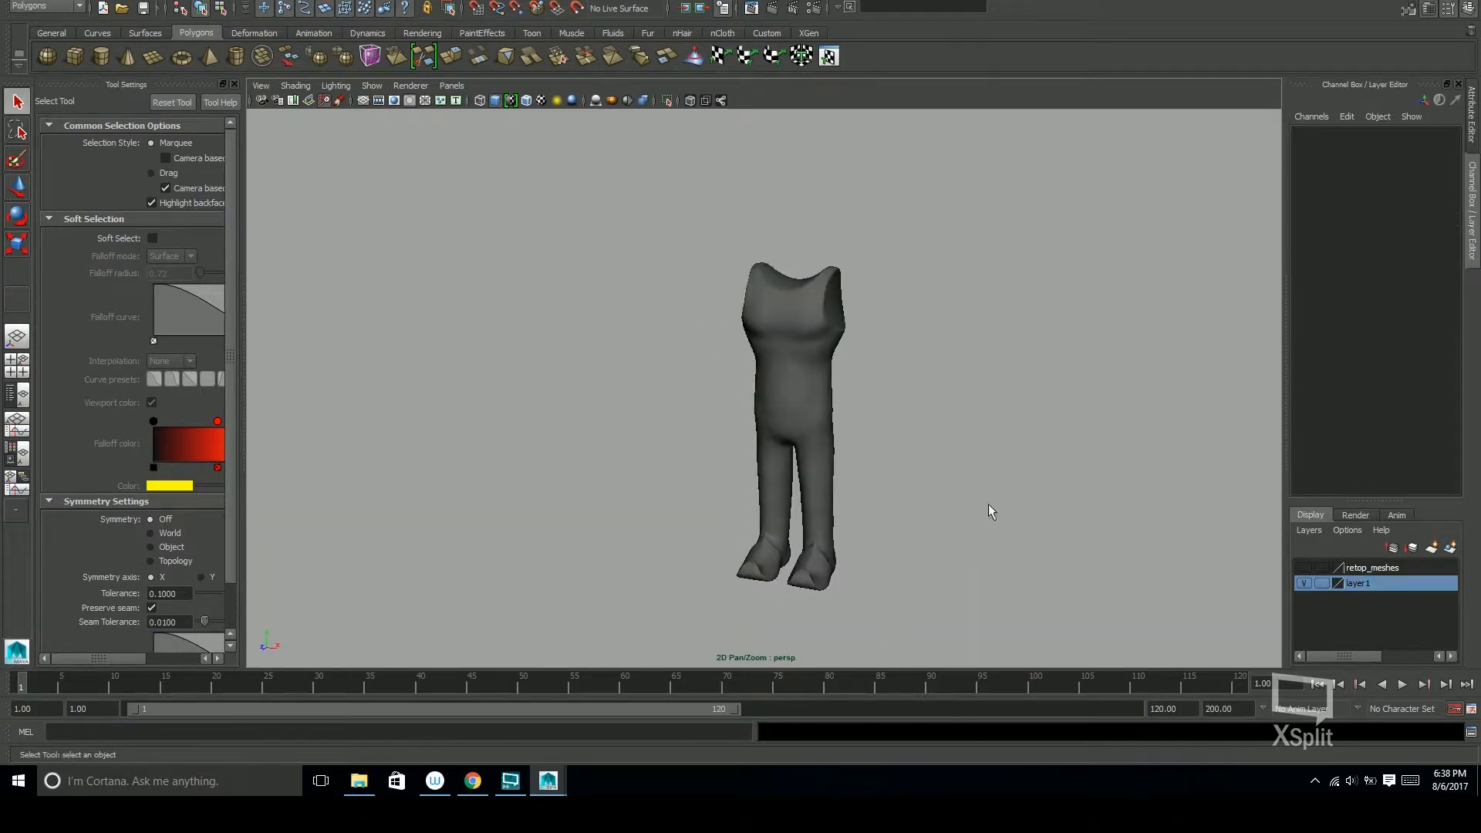
Add the combined lower body mesh to layer1 and toggle the layer's visibility to check its membership
{"action": "right_click", "coordinate": [1359, 591]}
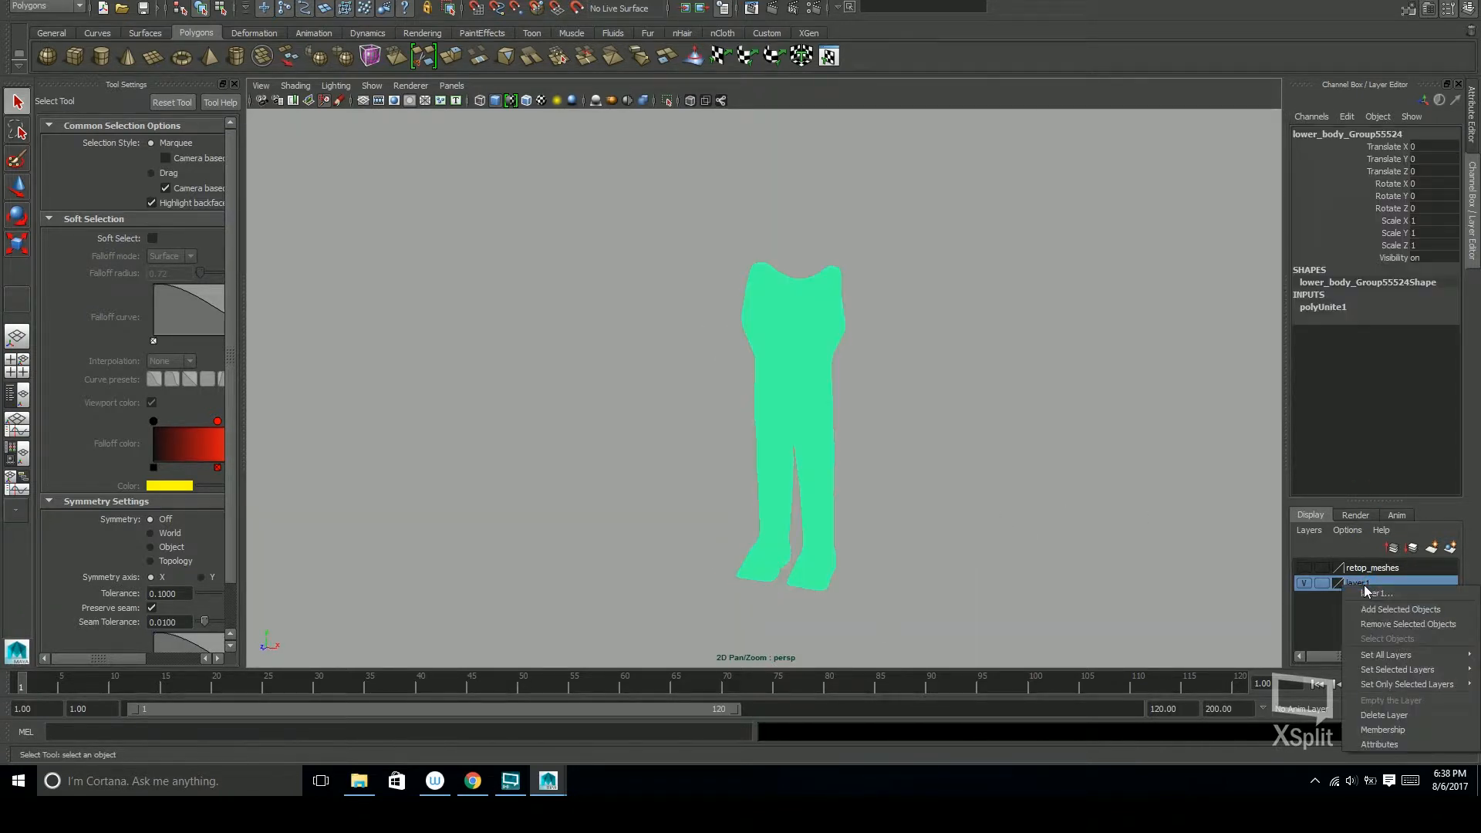
{"action": "left_click", "coordinate": [1443, 615]}
{"action": "left_click_drag", "start_coordinate": [976, 546], "coordinate": [977, 581]}
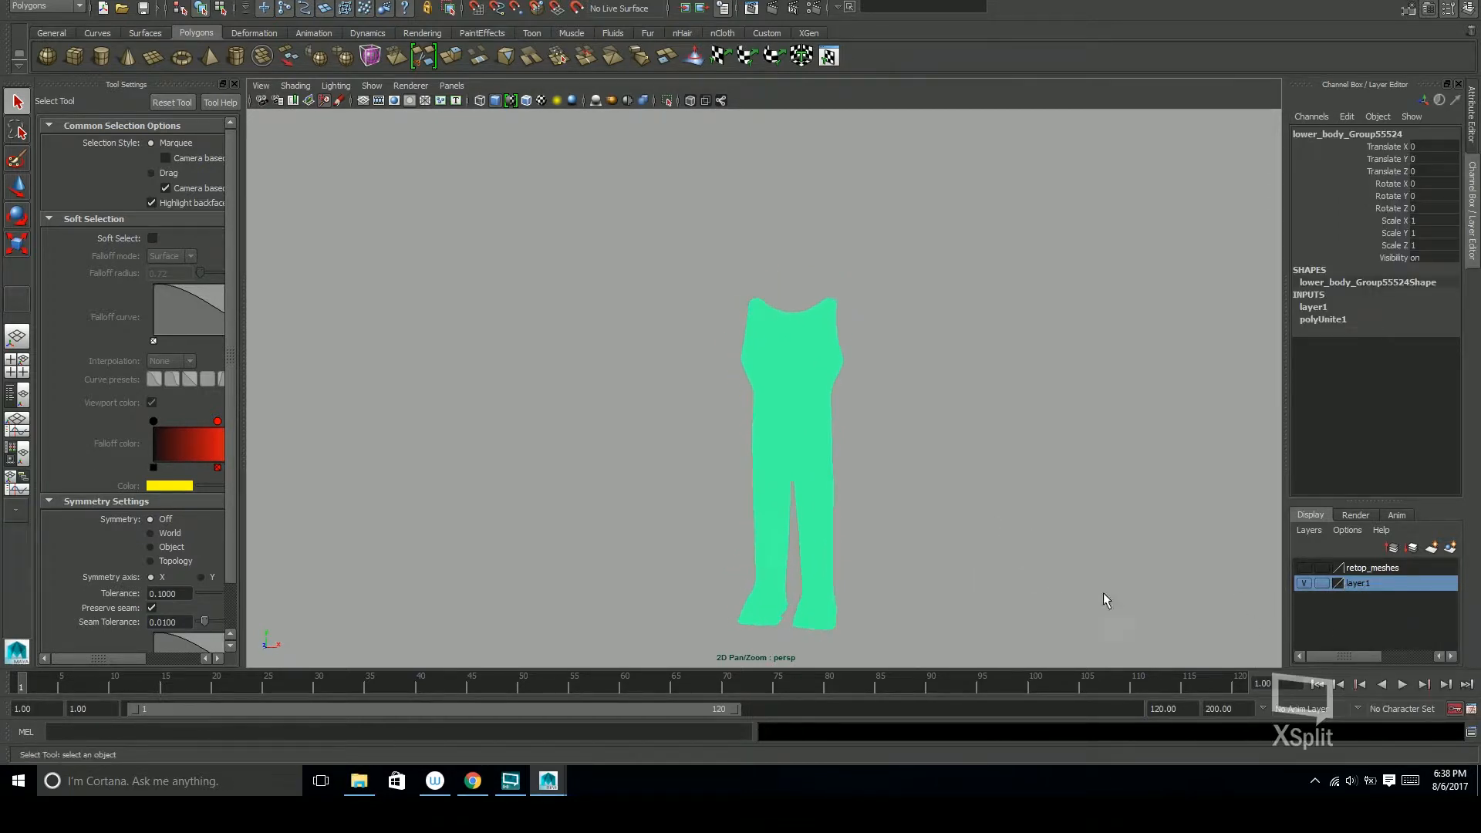
{"action": "left_click", "coordinate": [1305, 584]}
{"action": "left_click", "coordinate": [1303, 584]}
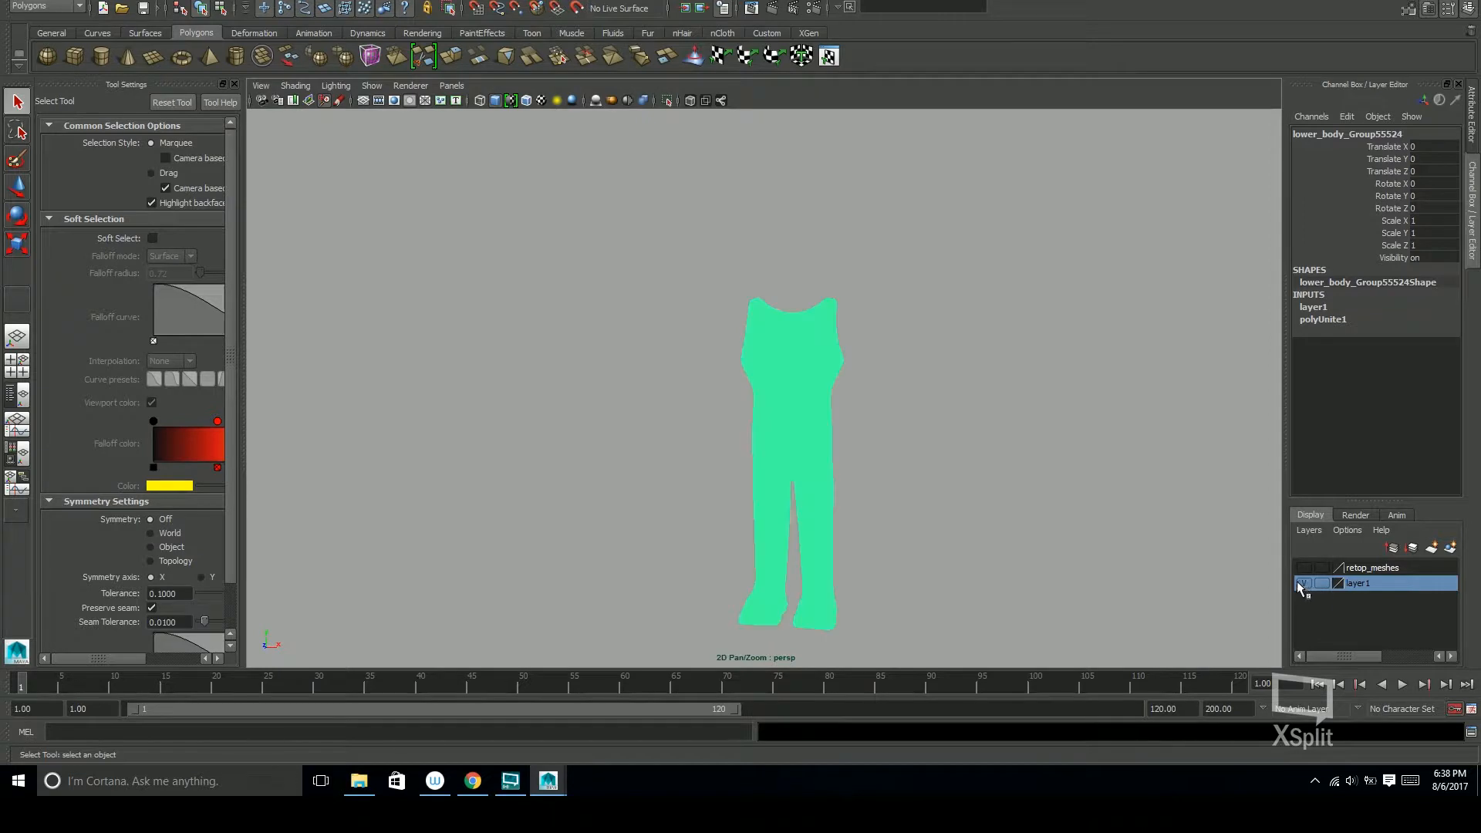
Make the combined lower body mesh the live surface and show the retop_meshes layer
{"action": "left_click", "coordinate": [1035, 531]}
{"action": "left_click", "coordinate": [824, 306]}
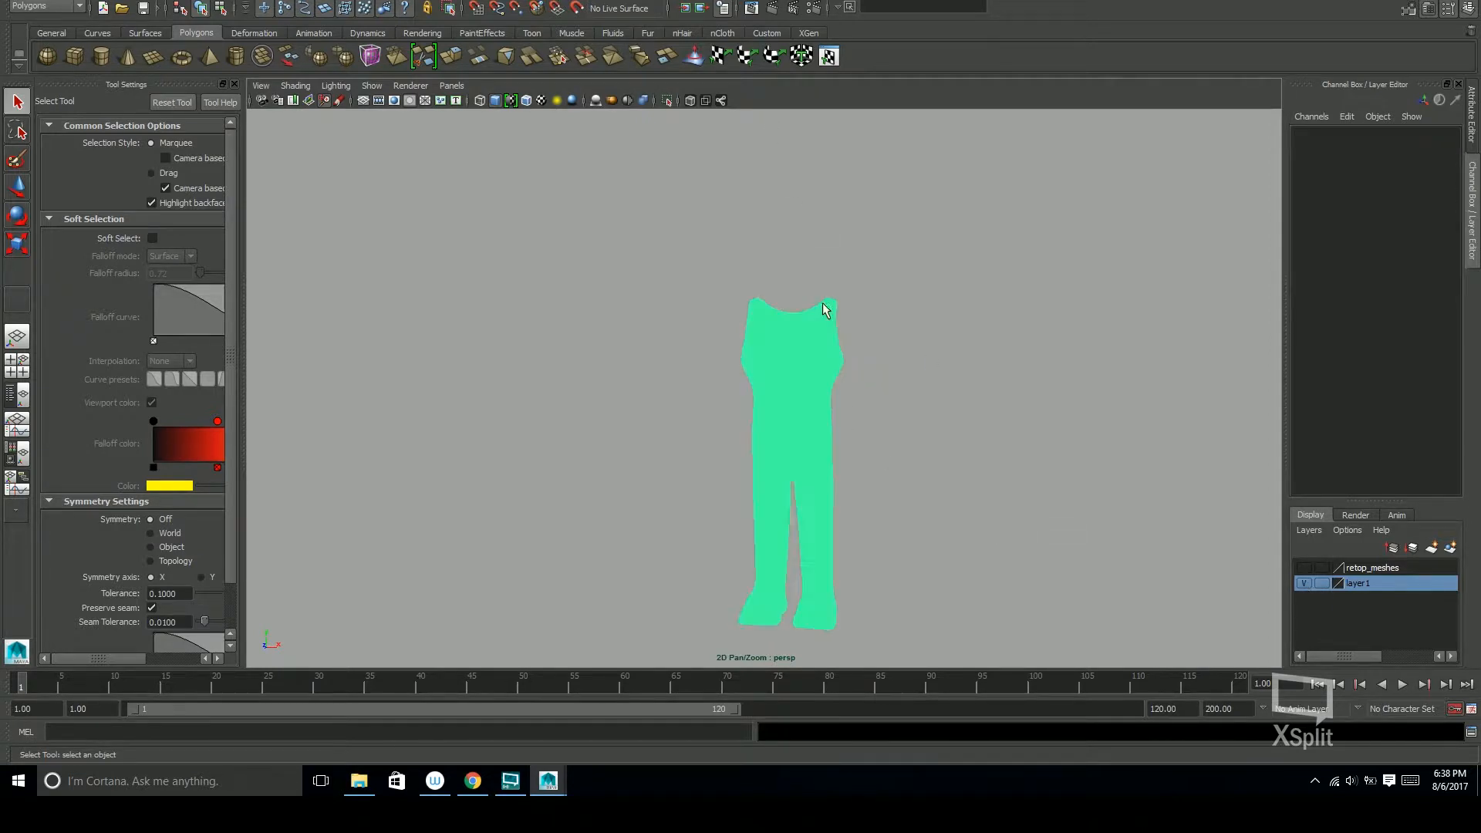
{"action": "left_click", "coordinate": [576, 8]}
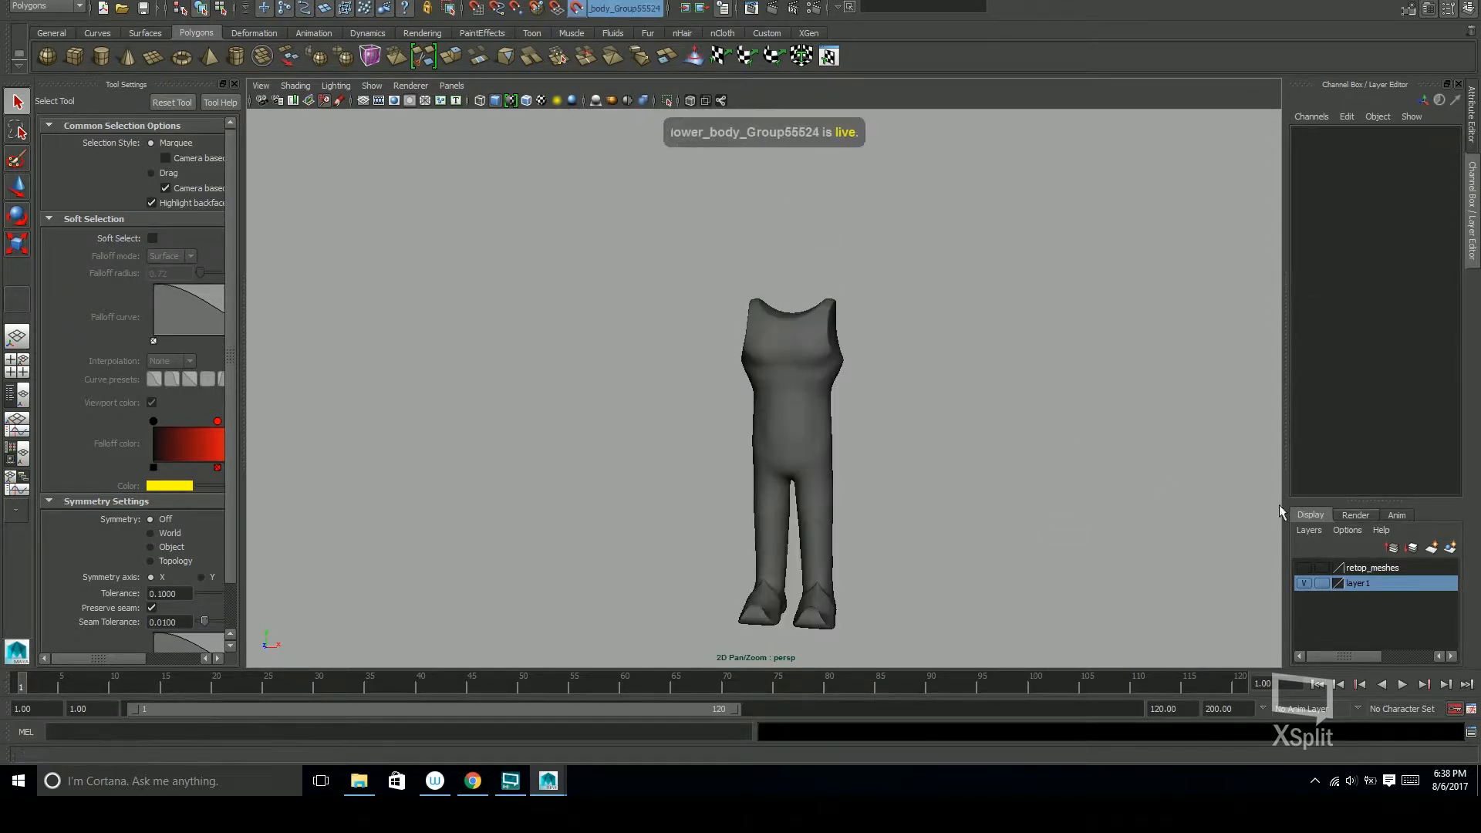
{"action": "left_click", "coordinate": [1306, 567]}
Select the half-body retopology mesh and activate Quad Draw for work on the lower edge of its torso
{"action": "left_click_drag", "start_coordinate": [971, 482], "coordinate": [932, 435], "text": "alt"}
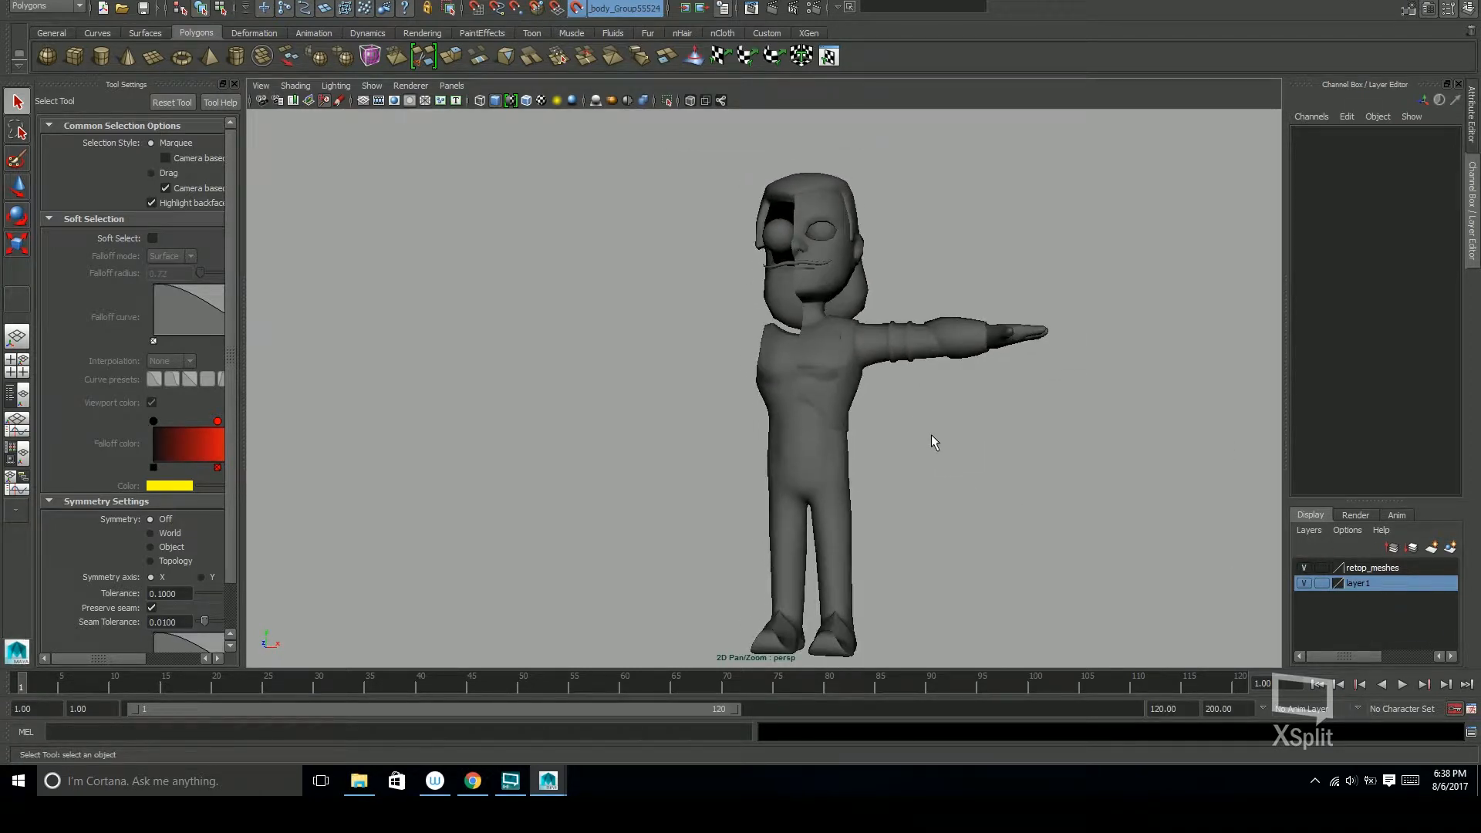
{"action": "left_click_drag", "start_coordinate": [876, 410], "coordinate": [869, 419], "text": "alt"}
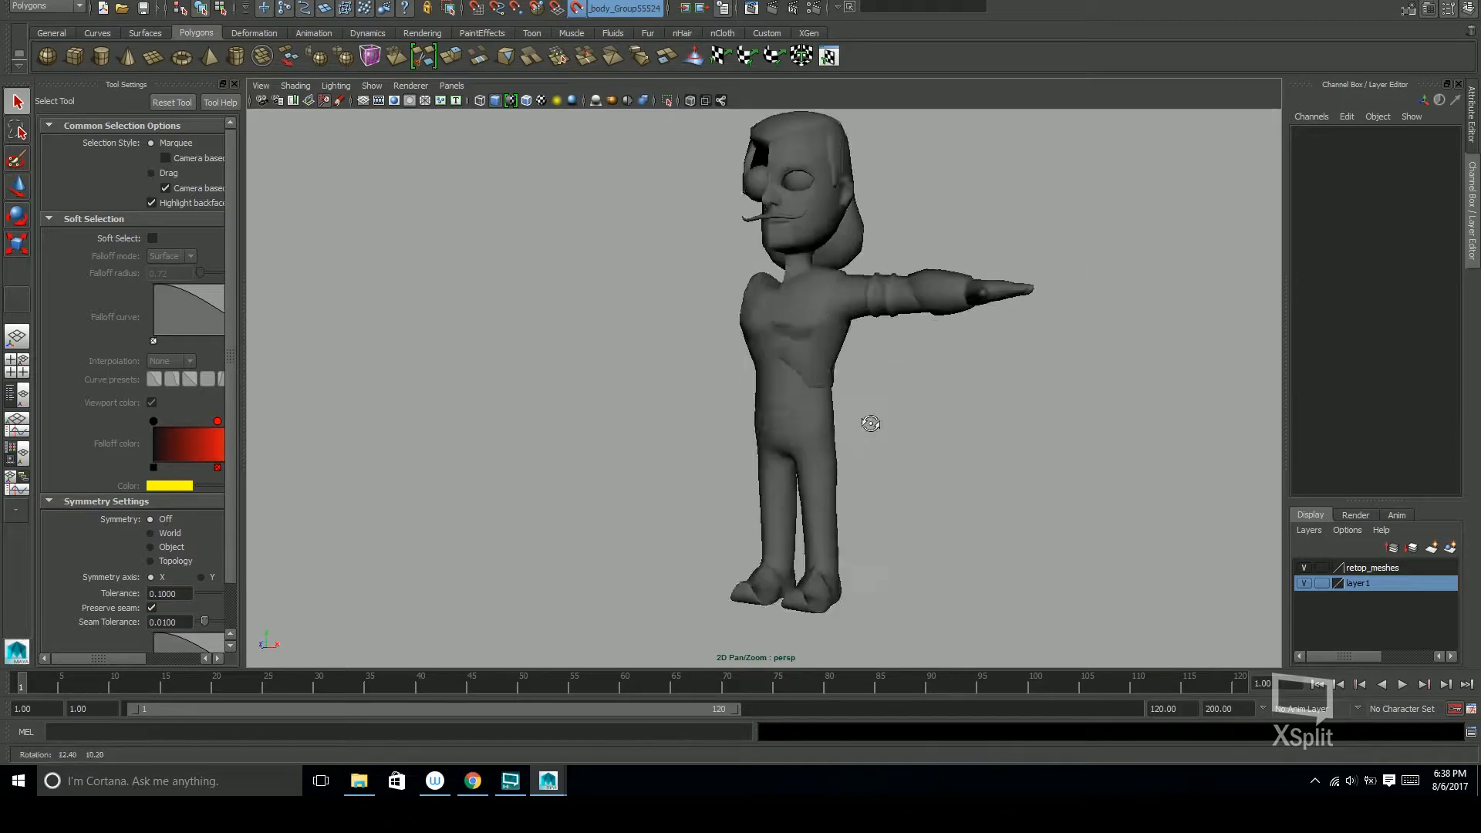
{"action": "right_click_drag", "start_coordinate": [869, 420], "coordinate": [1156, 382], "text": "alt"}
{"action": "middle_click_drag", "start_coordinate": [1156, 382], "coordinate": [1157, 506], "text": "alt"}
{"action": "left_click", "coordinate": [863, 432]}
{"action": "left_click_drag", "start_coordinate": [955, 469], "coordinate": [1065, 479], "text": "alt"}
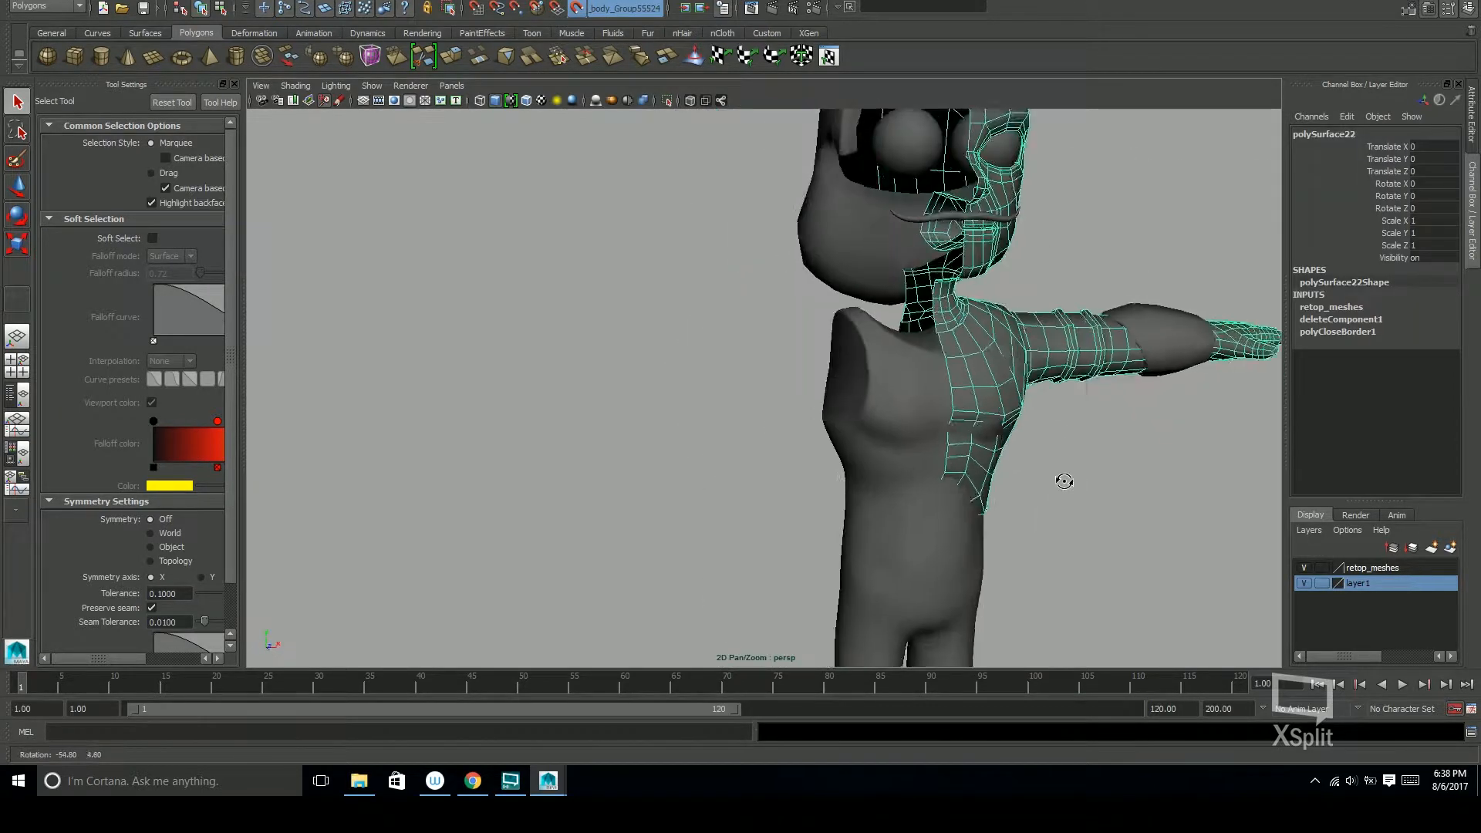
{"action": "middle_click_drag", "start_coordinate": [1065, 479], "coordinate": [926, 528], "text": "alt"}
{"action": "left_click_drag", "start_coordinate": [926, 528], "coordinate": [780, 432], "text": "alt"}
{"action": "middle_click_drag", "start_coordinate": [797, 453], "coordinate": [992, 352], "text": "alt"}
{"action": "mouse_move", "coordinate": [992, 353]}
{"action": "left_mouse_down", "text": "alt"}
{"action": "mouse_move", "coordinate": [1078, 394]}
{"action": "mouse_move", "coordinate": [918, 420]}
{"action": "mouse_move", "coordinate": [1062, 443]}
{"action": "mouse_move", "coordinate": [966, 322]}
{"action": "mouse_move", "coordinate": [1141, 357]}
{"action": "mouse_move", "coordinate": [956, 331]}
{"action": "mouse_move", "coordinate": [992, 410]}
{"action": "mouse_move", "coordinate": [980, 380]}
{"action": "left_mouse_up", "text": "alt"}
{"action": "right_click_drag", "start_coordinate": [979, 380], "coordinate": [1038, 428], "text": "alt"}
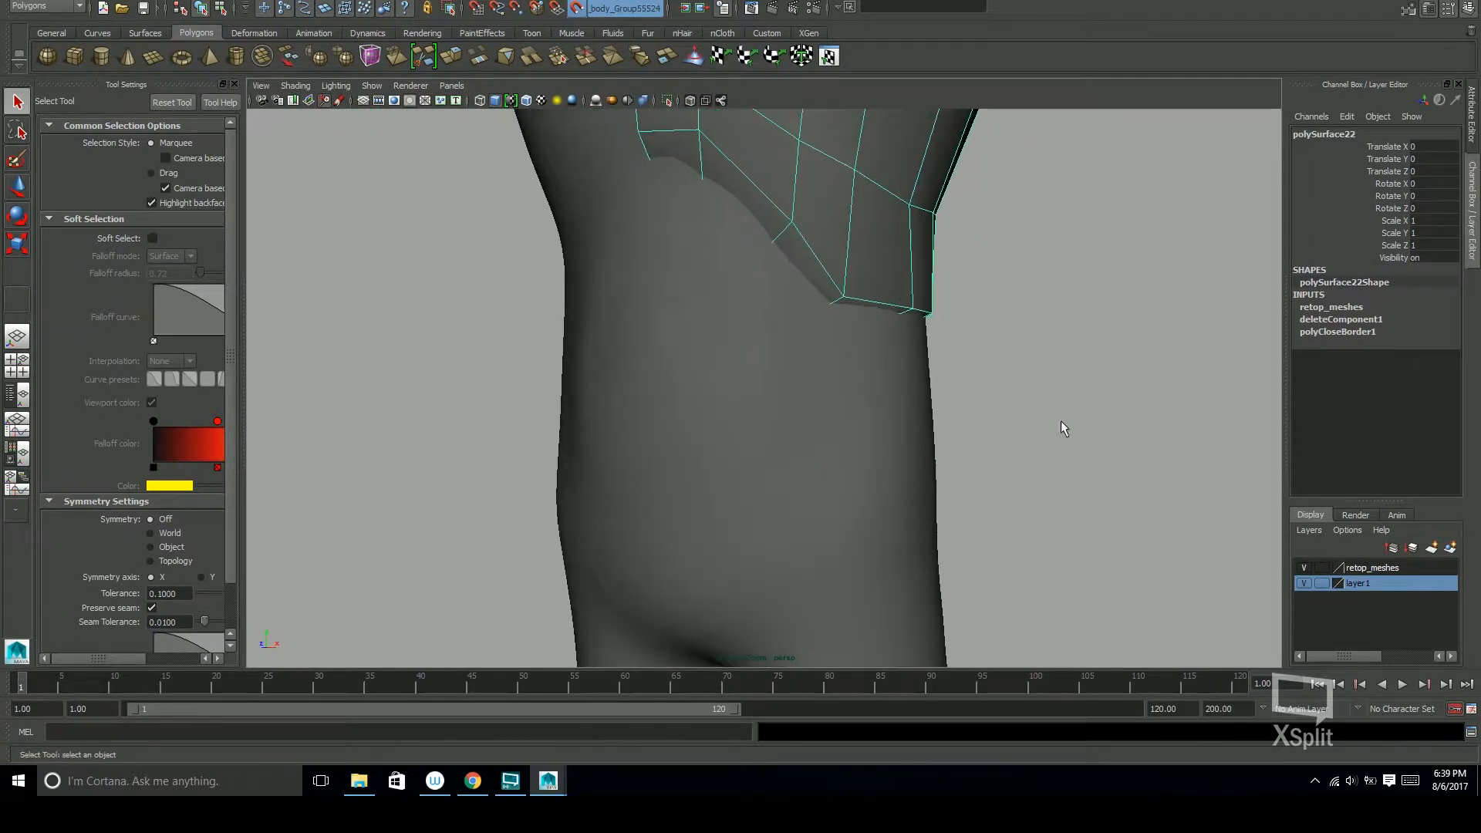
{"action": "left_click", "coordinate": [1408, 9]}
{"action": "left_click", "coordinate": [1412, 544]}
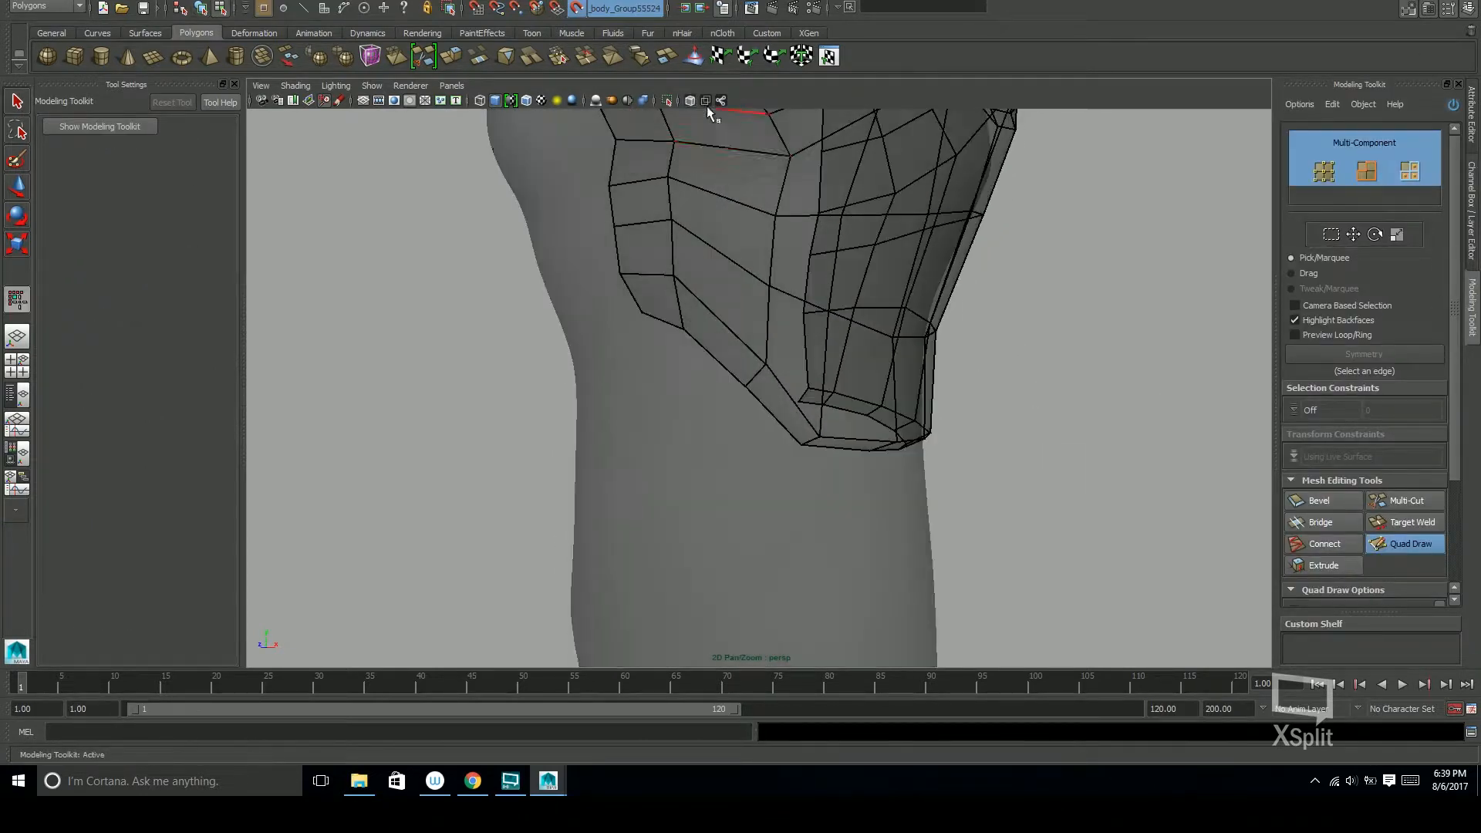
With X-ray display on, relax the torso mesh's lower border strip onto the live body surface, then turn X-ray off
{"action": "mouse_move", "coordinate": [971, 423]}
{"action": "left_mouse_down", "text": "alt"}
{"action": "mouse_move", "coordinate": [956, 470]}
{"action": "mouse_move", "coordinate": [919, 459]}
{"action": "mouse_move", "coordinate": [956, 440]}
{"action": "left_mouse_up", "text": "alt"}
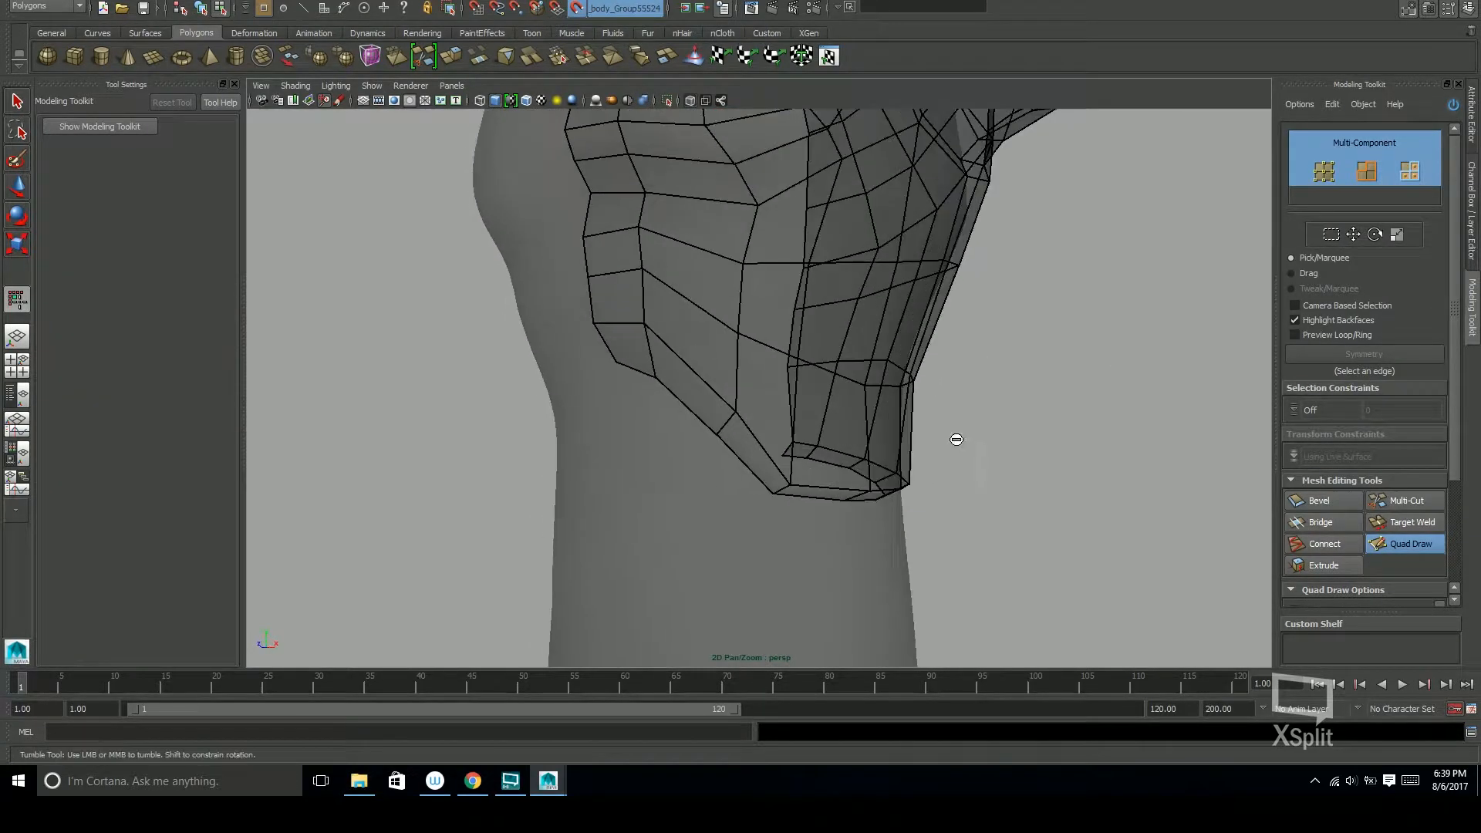
{"action": "left_click_drag", "start_coordinate": [826, 383], "coordinate": [863, 393], "text": "alt"}
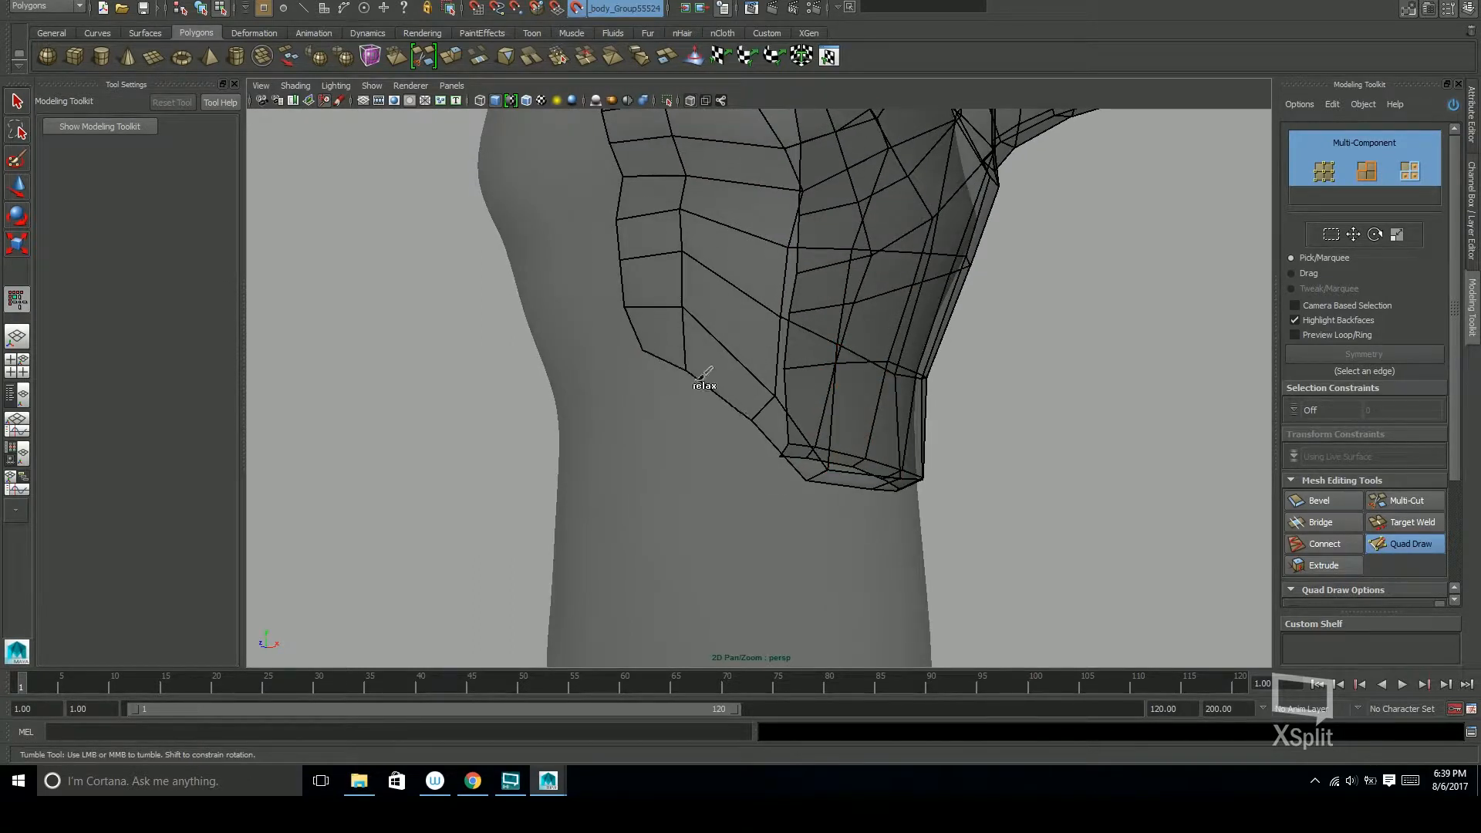
{"action": "left_click_drag", "start_coordinate": [877, 506], "coordinate": [695, 436], "text": "alt"}
{"action": "mouse_move", "coordinate": [910, 463]}
{"action": "left_mouse_down", "text": "alt"}
{"action": "mouse_move", "coordinate": [771, 479]}
{"action": "mouse_move", "coordinate": [573, 470]}
{"action": "left_mouse_up", "text": "alt"}
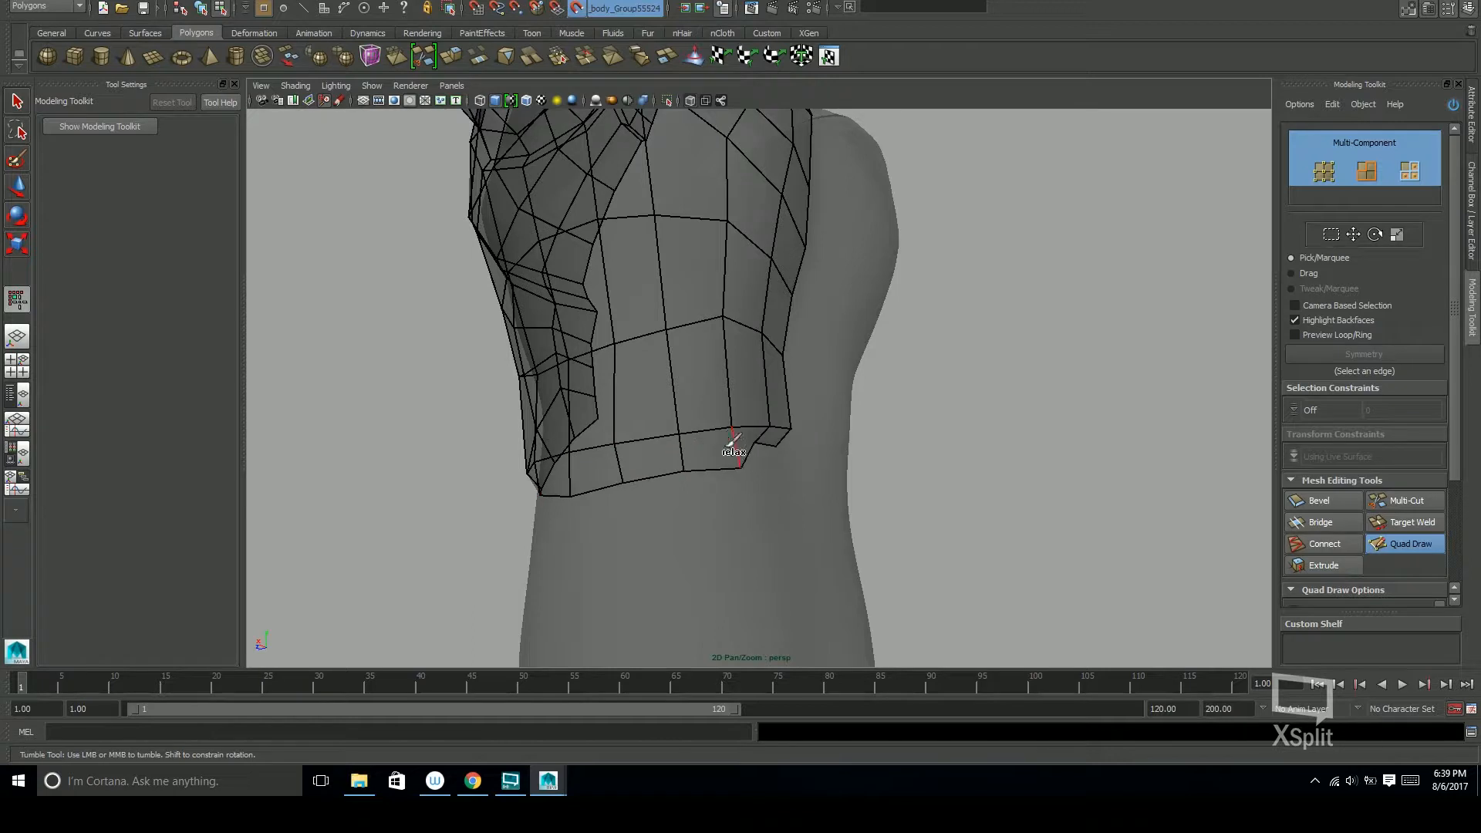
{"action": "left_click_drag", "start_coordinate": [783, 463], "coordinate": [1119, 493], "text": "alt"}
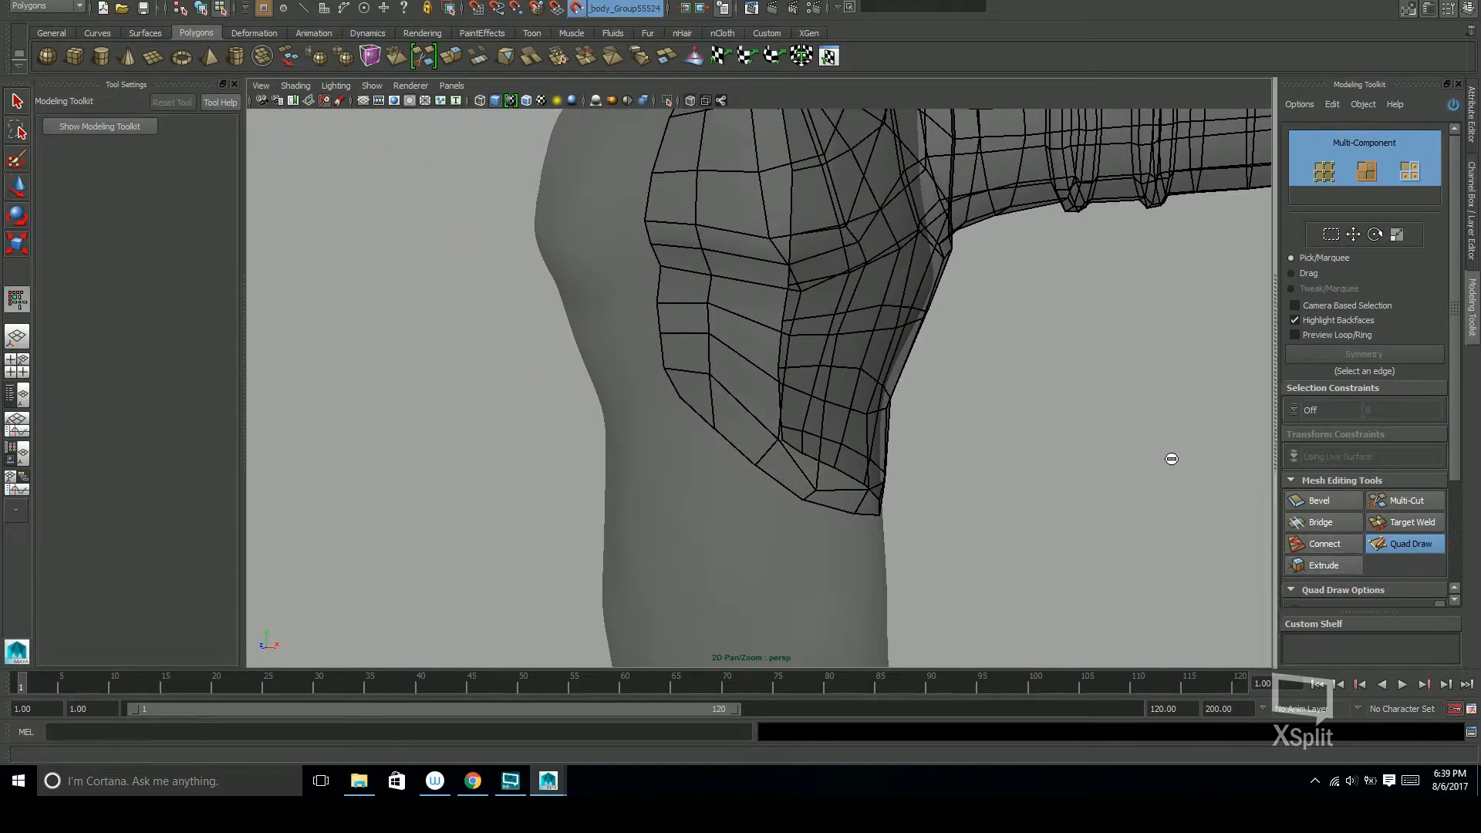
{"action": "left_click", "coordinate": [691, 102]}
{"action": "scroll", "coordinate": [961, 435], "scroll_direction": "down", "scroll_amount": 3}
{"action": "left_click_drag", "start_coordinate": [959, 437], "coordinate": [934, 424], "text": "alt"}
{"action": "right_click_drag", "start_coordinate": [934, 424], "coordinate": [1048, 419], "text": "alt"}
{"action": "middle_click_drag", "start_coordinate": [1049, 420], "coordinate": [1047, 394], "text": "alt"}
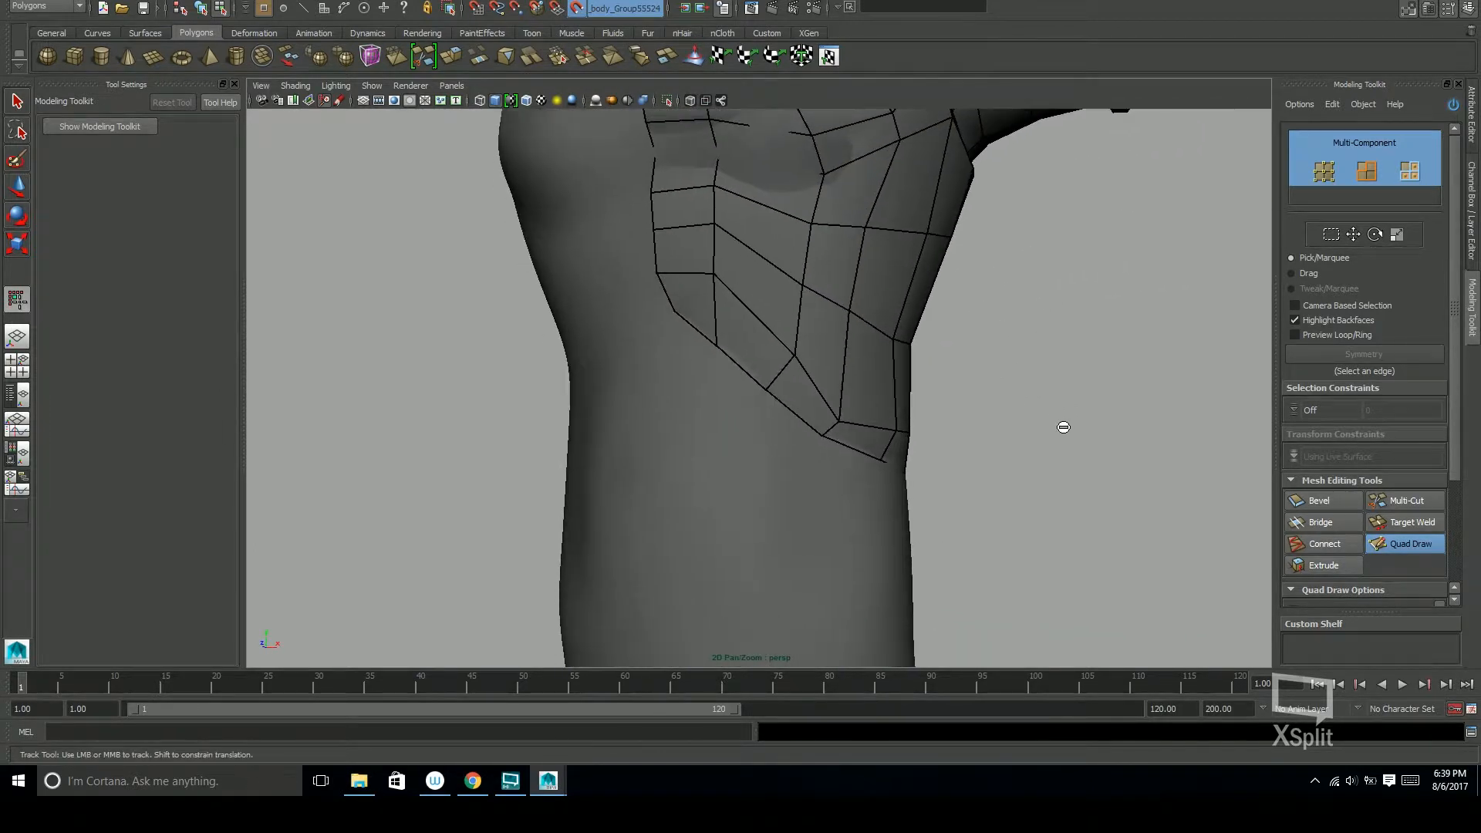
Undo the latest Quad Draw edits on the torso's lower border strip and redo them all
{"action": "key", "text": "ctrl+z"}
{"action": "key", "text": "ctrl+z"}
{"action": "key", "text": "ctrl+z"}
{"action": "key", "text": "ctrl+z"}
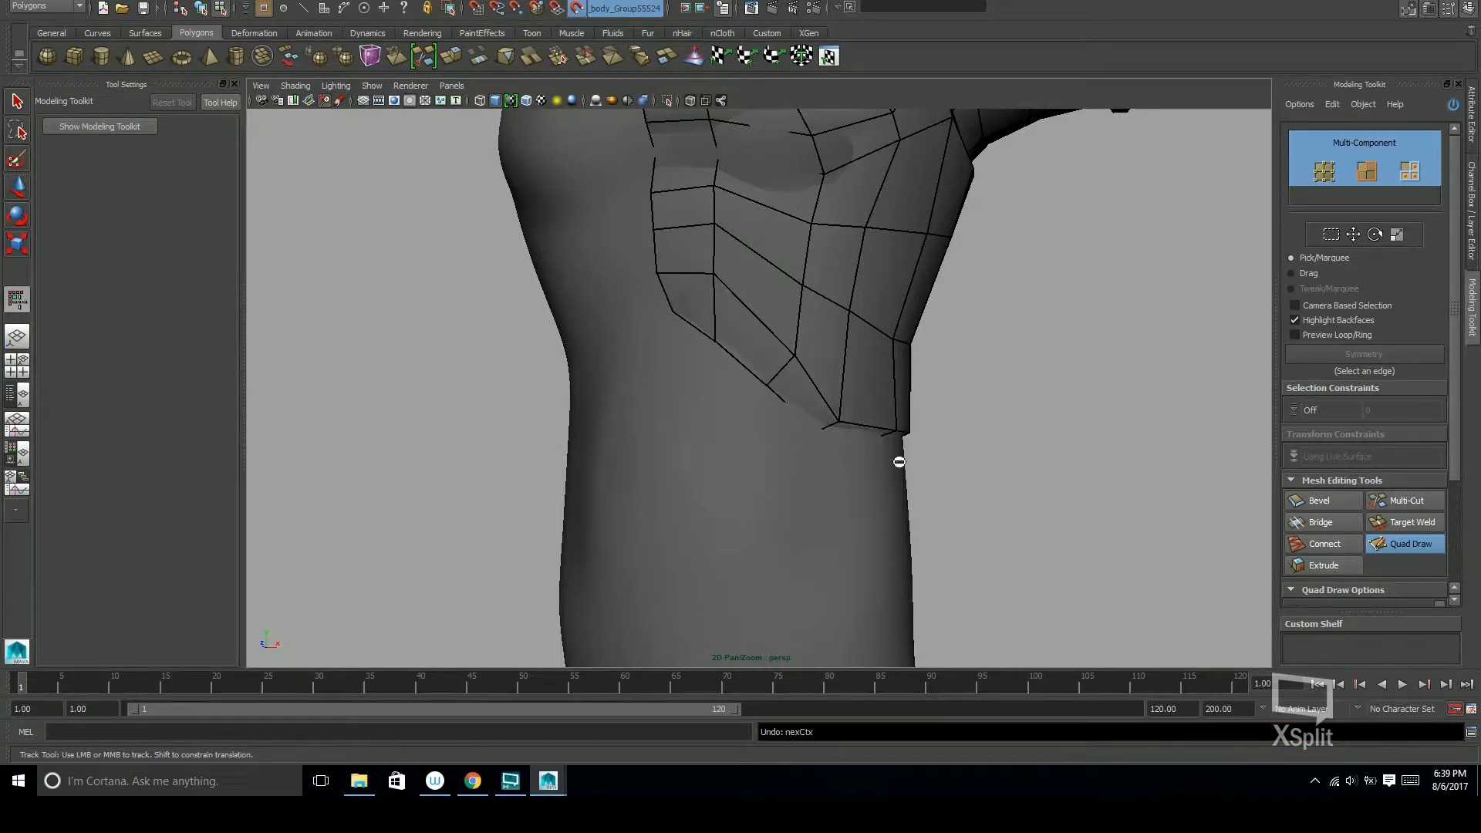
{"action": "left_click_drag", "start_coordinate": [1033, 466], "coordinate": [871, 428], "text": "alt"}
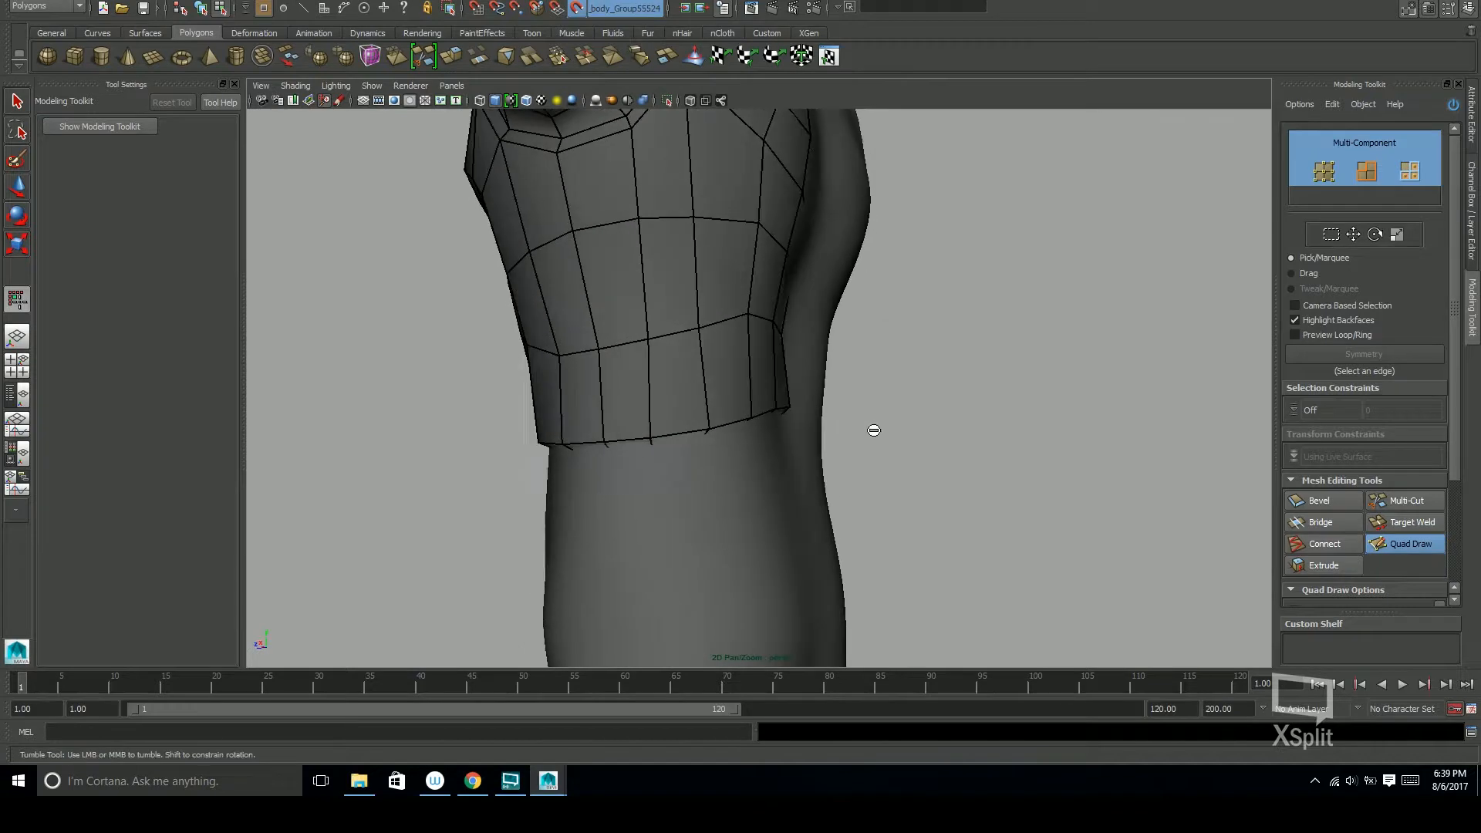
{"action": "key", "text": "ctrl+y"}
{"action": "key", "text": "ctrl+y"}
{"action": "key", "text": "ctrl+y"}
{"action": "key", "text": "ctrl+y"}
{"action": "key", "text": "ctrl+y"}
{"action": "key", "text": "ctrl+y"}
{"action": "key", "text": "ctrl+y"}
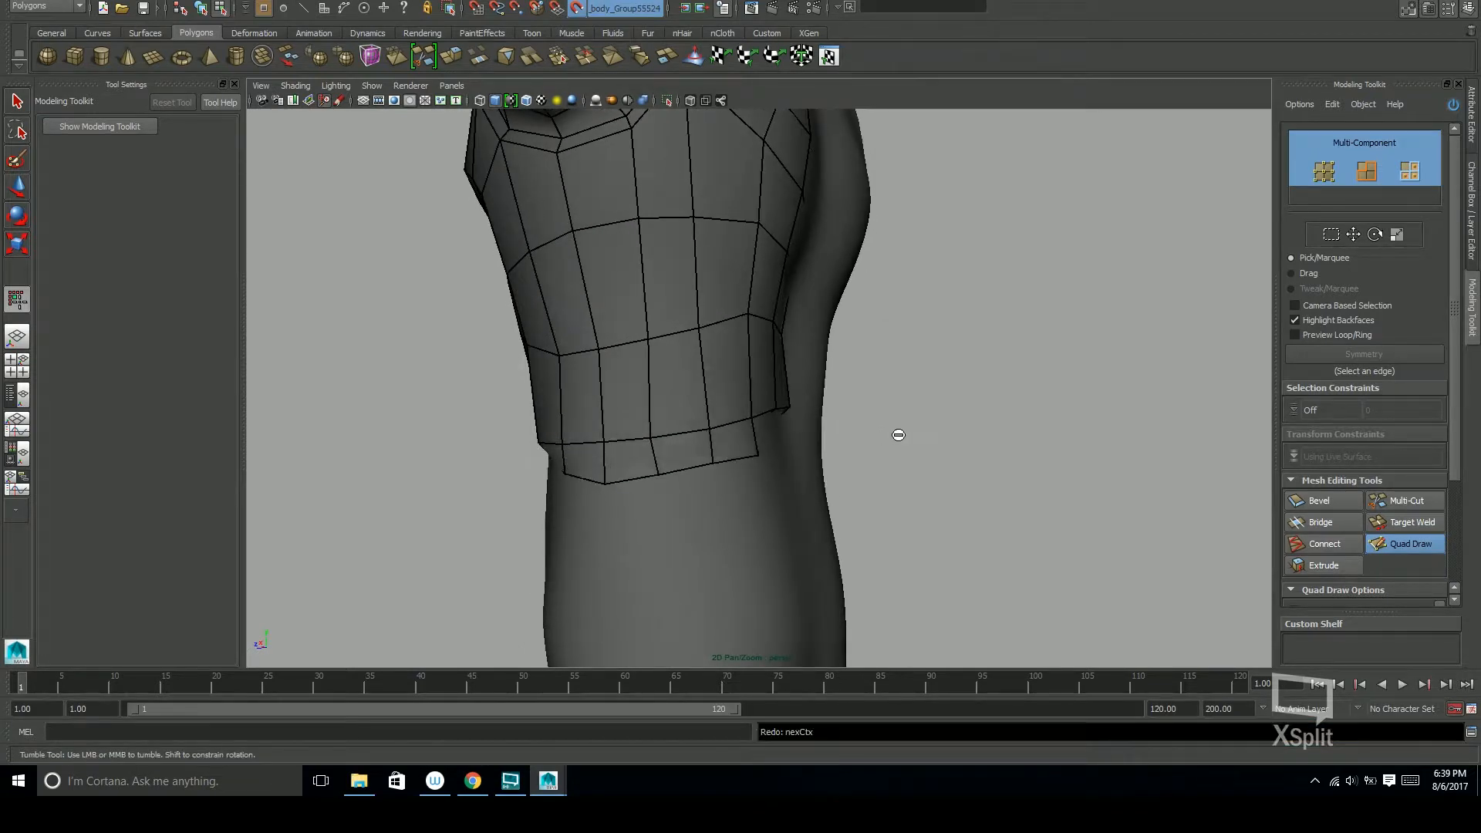
{"action": "key", "text": "ctrl+y"}
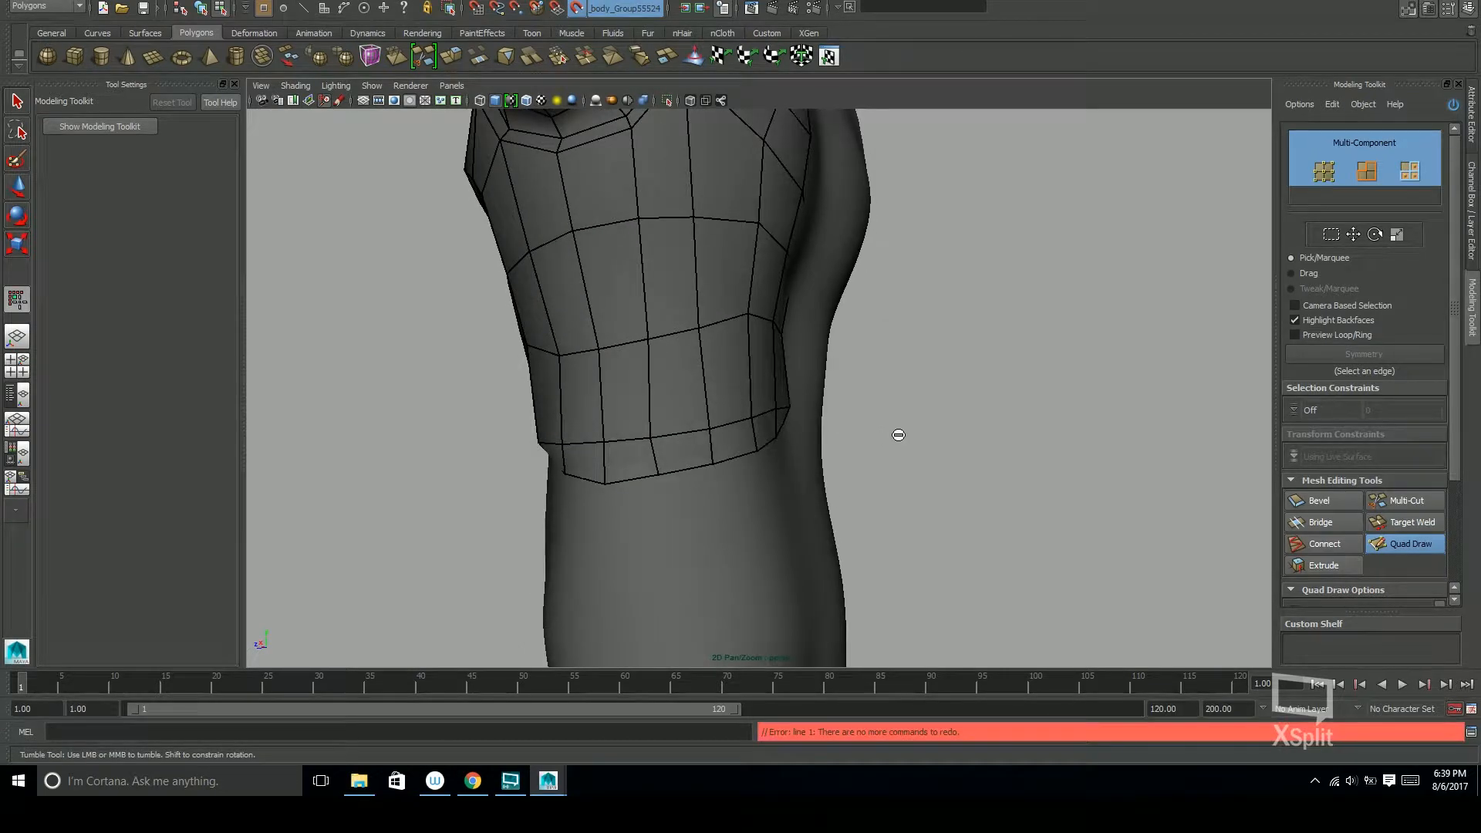
{"action": "left_click_drag", "start_coordinate": [898, 435], "coordinate": [893, 519], "text": "alt"}
{"action": "middle_click_drag", "start_coordinate": [892, 519], "coordinate": [944, 451], "text": "alt"}
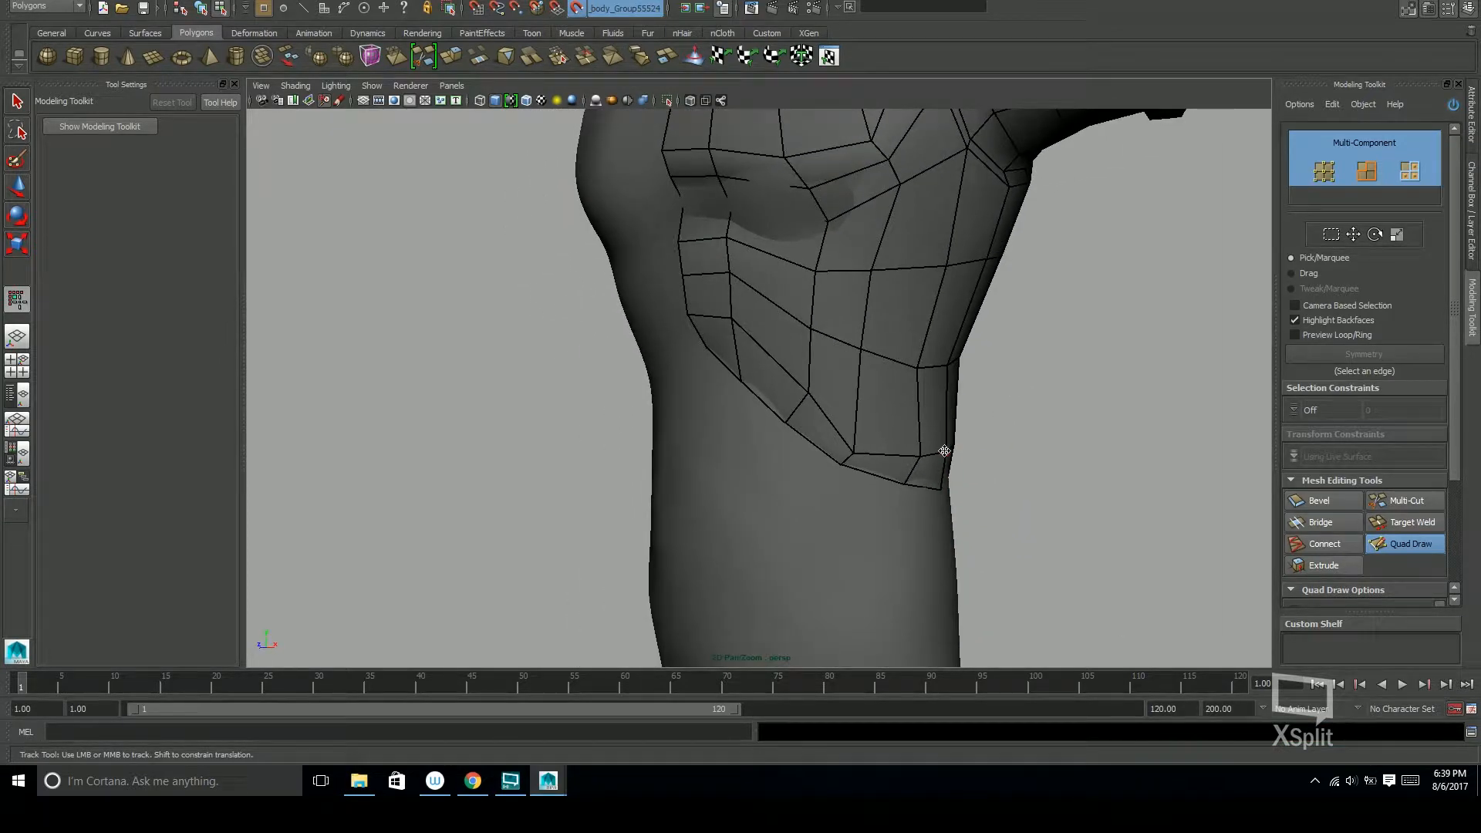
{"action": "middle_click_drag", "start_coordinate": [981, 453], "coordinate": [946, 324], "text": "alt"}
{"action": "left_click_drag", "start_coordinate": [946, 324], "coordinate": [963, 328], "text": "alt"}
{"action": "key", "text": "w"}
{"action": "left_click", "coordinate": [721, 235]}
{"action": "left_click_drag", "start_coordinate": [865, 337], "coordinate": [874, 326], "text": "alt"}
{"action": "middle_click_drag", "start_coordinate": [874, 325], "coordinate": [881, 425], "text": "alt"}
{"action": "right_click_drag", "start_coordinate": [881, 424], "coordinate": [1080, 402], "text": "alt"}
{"action": "middle_click_drag", "start_coordinate": [924, 354], "coordinate": [942, 404], "text": "alt"}
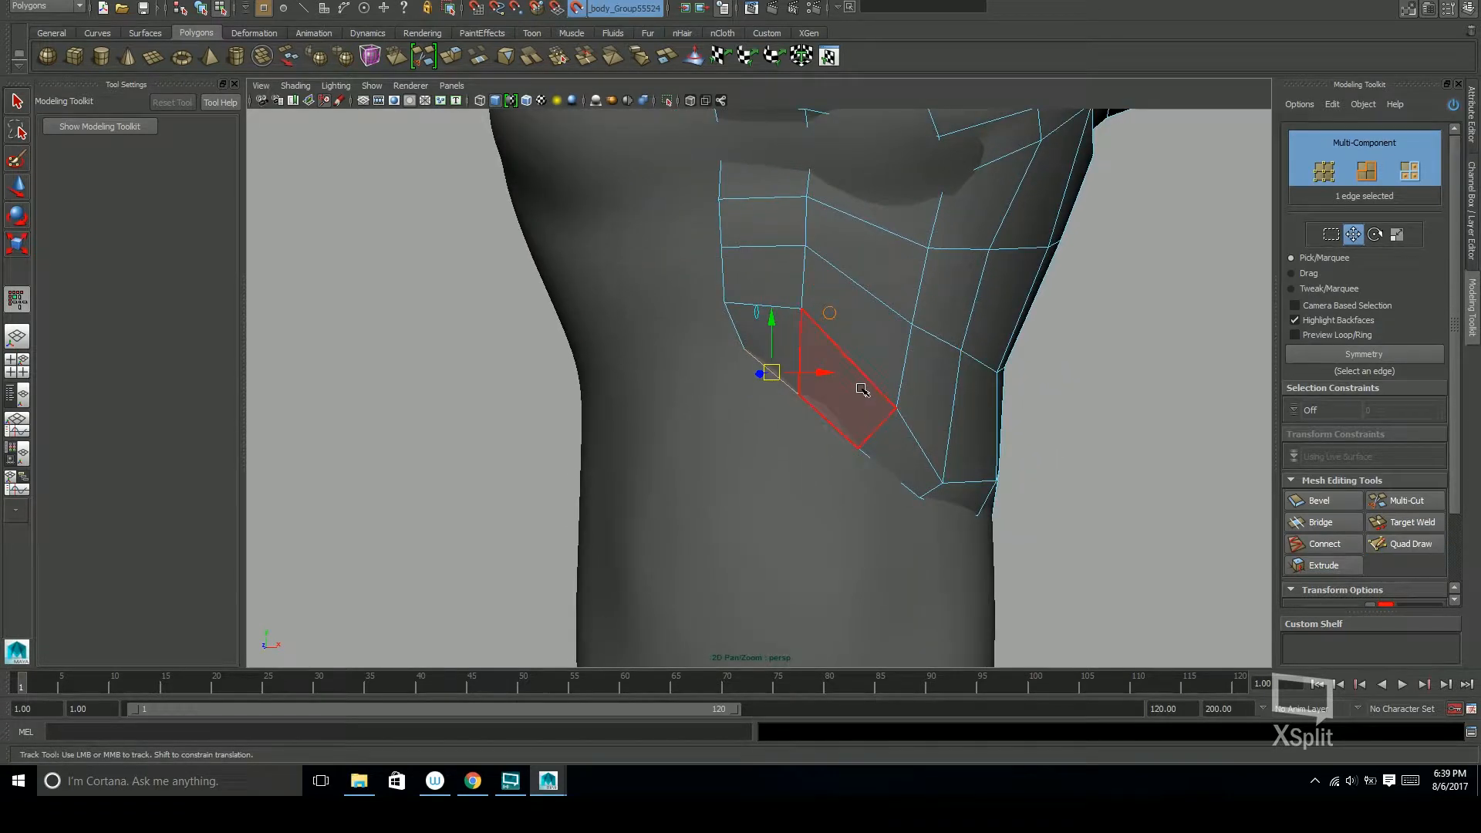
Reactivate Quad Draw and, with X-ray on temporarily, move the second border vertex from the front centre line up towards the row above
{"action": "left_click", "coordinate": [1406, 544]}
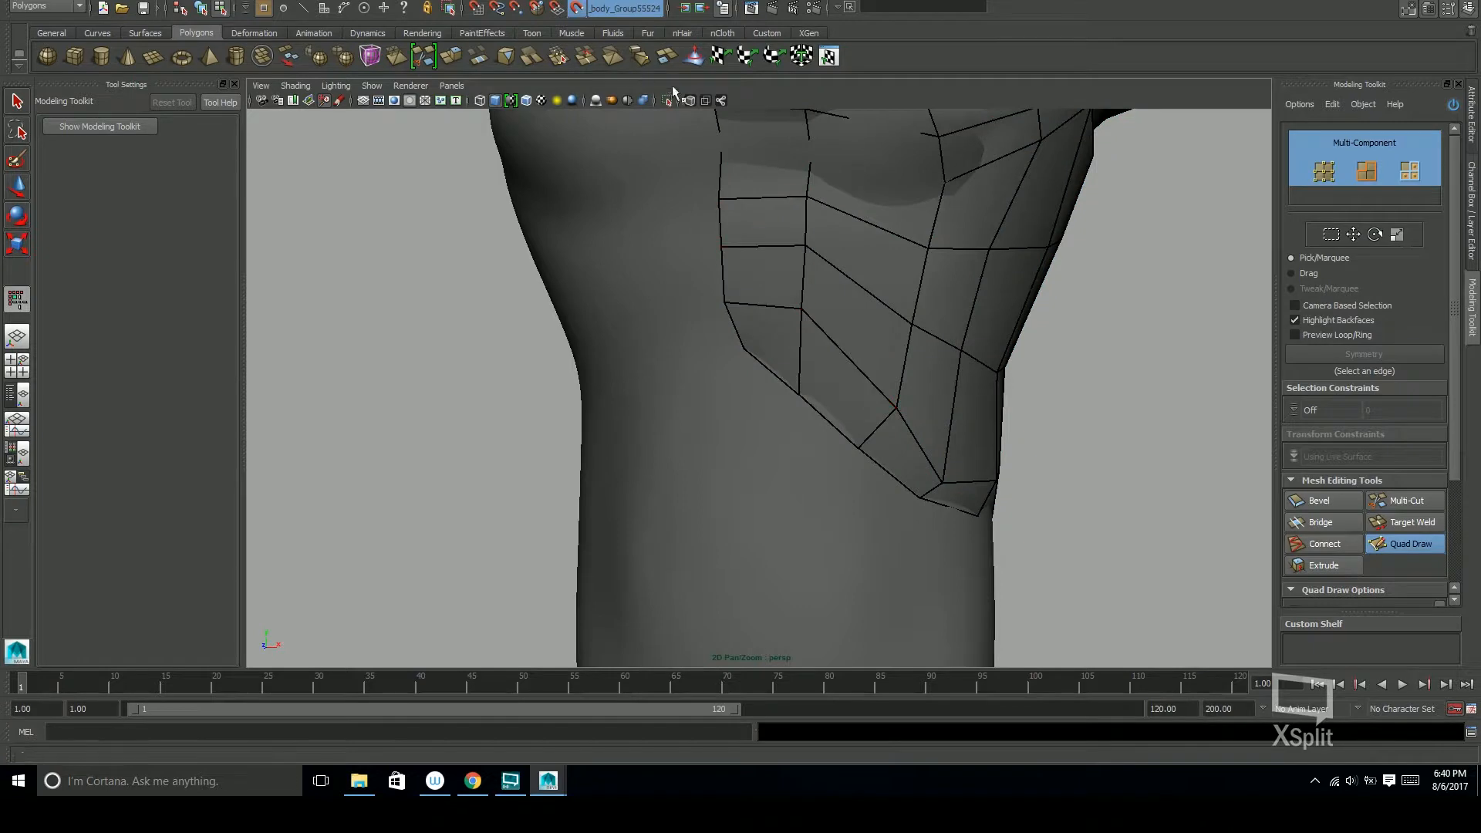
{"action": "left_click", "coordinate": [697, 108]}
{"action": "left_click_drag", "start_coordinate": [799, 394], "coordinate": [796, 337]}
{"action": "left_click", "coordinate": [690, 102]}
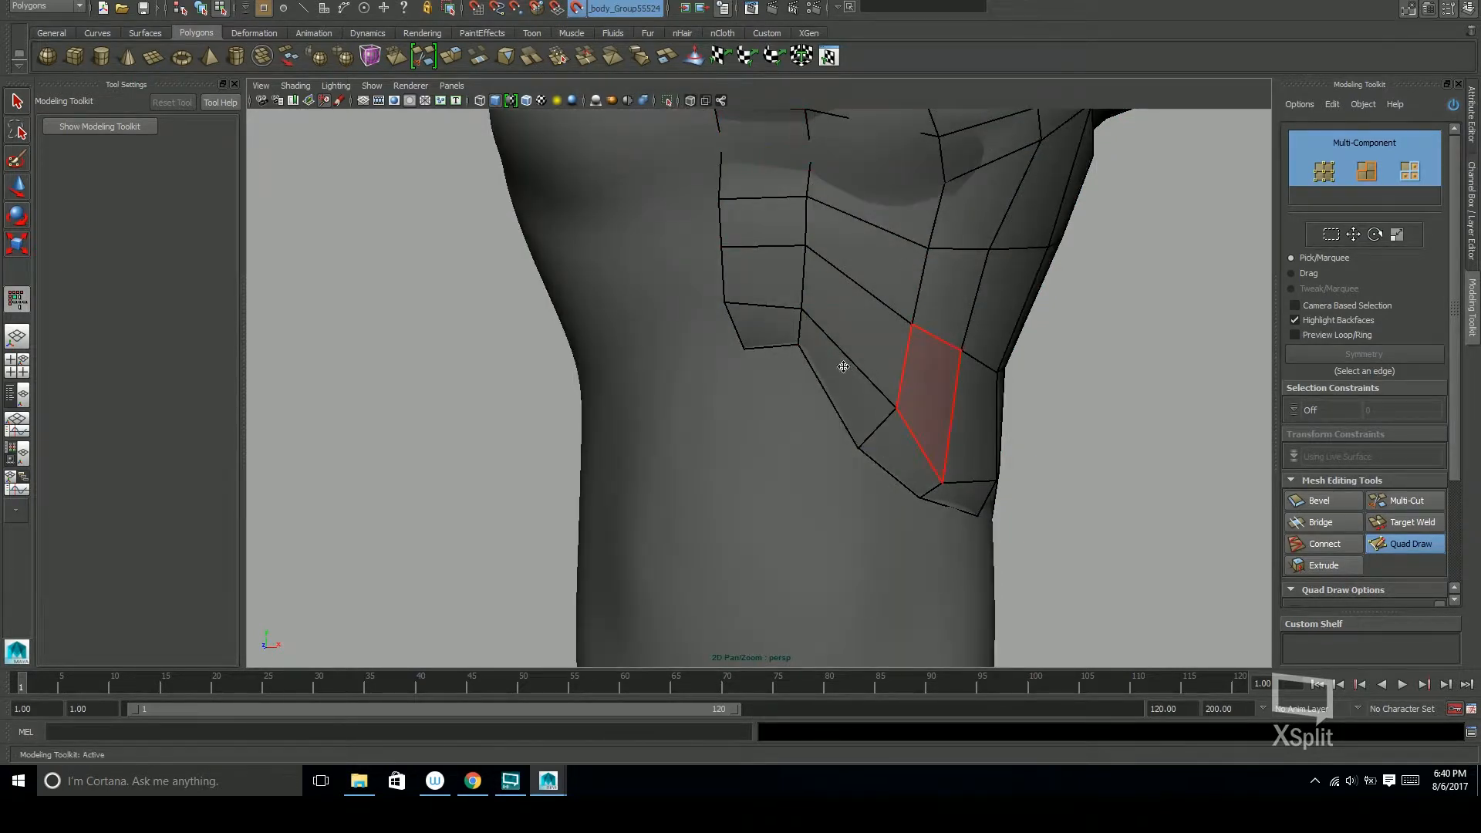
Tweak the torso's lower border vertices towards the row above with Quad Draw to form a narrow, even strip around the waist
{"action": "mouse_move", "coordinate": [926, 430]}
{"action": "left_mouse_down", "text": "alt"}
{"action": "mouse_move", "coordinate": [962, 419]}
{"action": "mouse_move", "coordinate": [830, 386]}
{"action": "mouse_move", "coordinate": [904, 383]}
{"action": "mouse_move", "coordinate": [900, 357]}
{"action": "mouse_move", "coordinate": [856, 390]}
{"action": "left_mouse_up", "text": "alt"}
{"action": "left_click_drag", "start_coordinate": [1003, 397], "coordinate": [591, 415], "text": "alt"}
{"action": "left_click_drag", "start_coordinate": [725, 386], "coordinate": [771, 494], "text": "alt"}
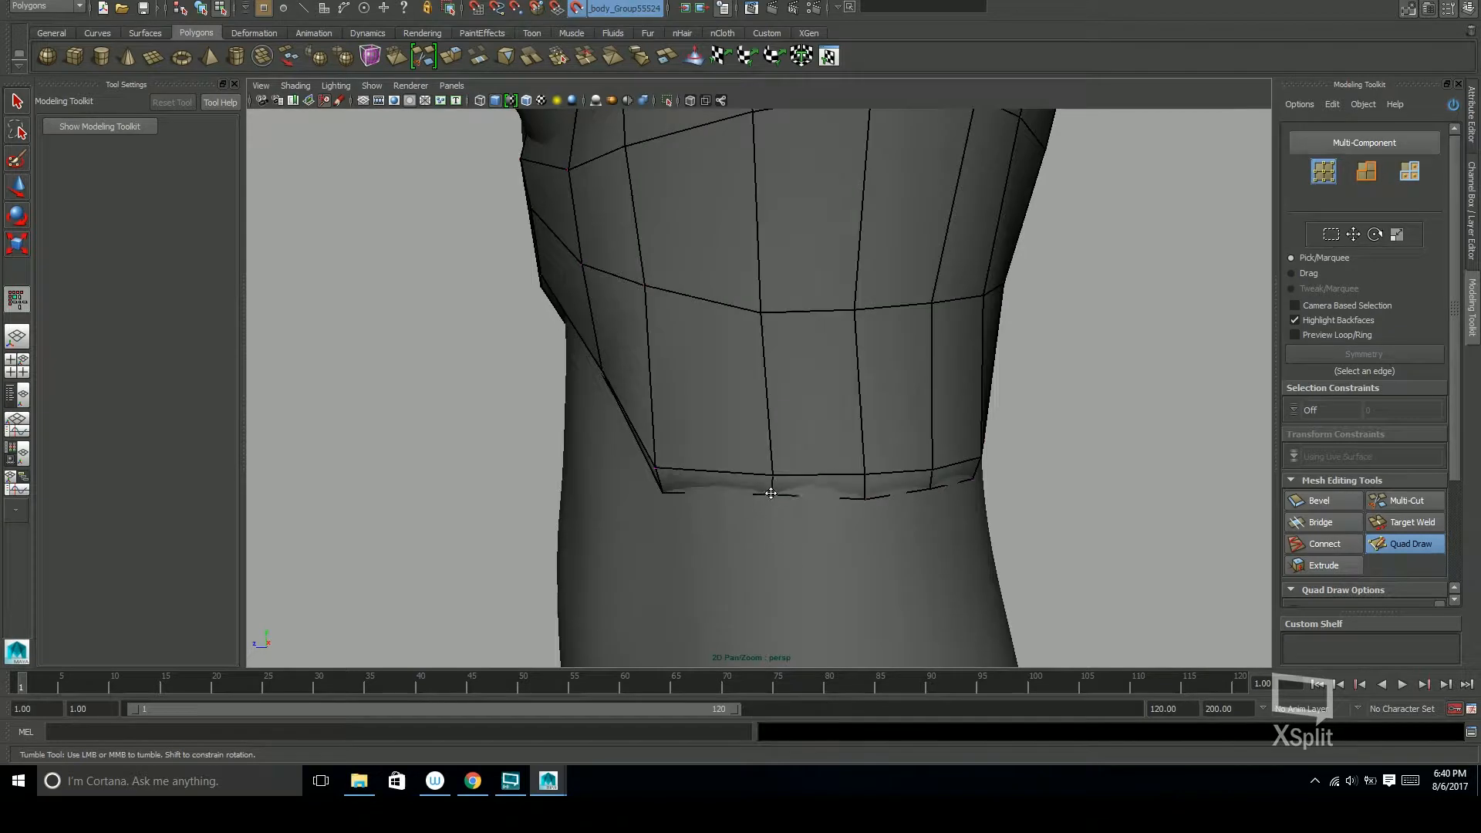
{"action": "key", "text": "ctrl+z"}
{"action": "left_click_drag", "start_coordinate": [846, 522], "coordinate": [700, 523], "text": "alt"}
{"action": "left_click_drag", "start_coordinate": [742, 449], "coordinate": [894, 409], "text": "alt"}
{"action": "scroll", "coordinate": [872, 370], "scroll_direction": "down", "scroll_amount": 4}
{"action": "middle_click_drag", "start_coordinate": [872, 370], "coordinate": [850, 320], "text": "alt"}
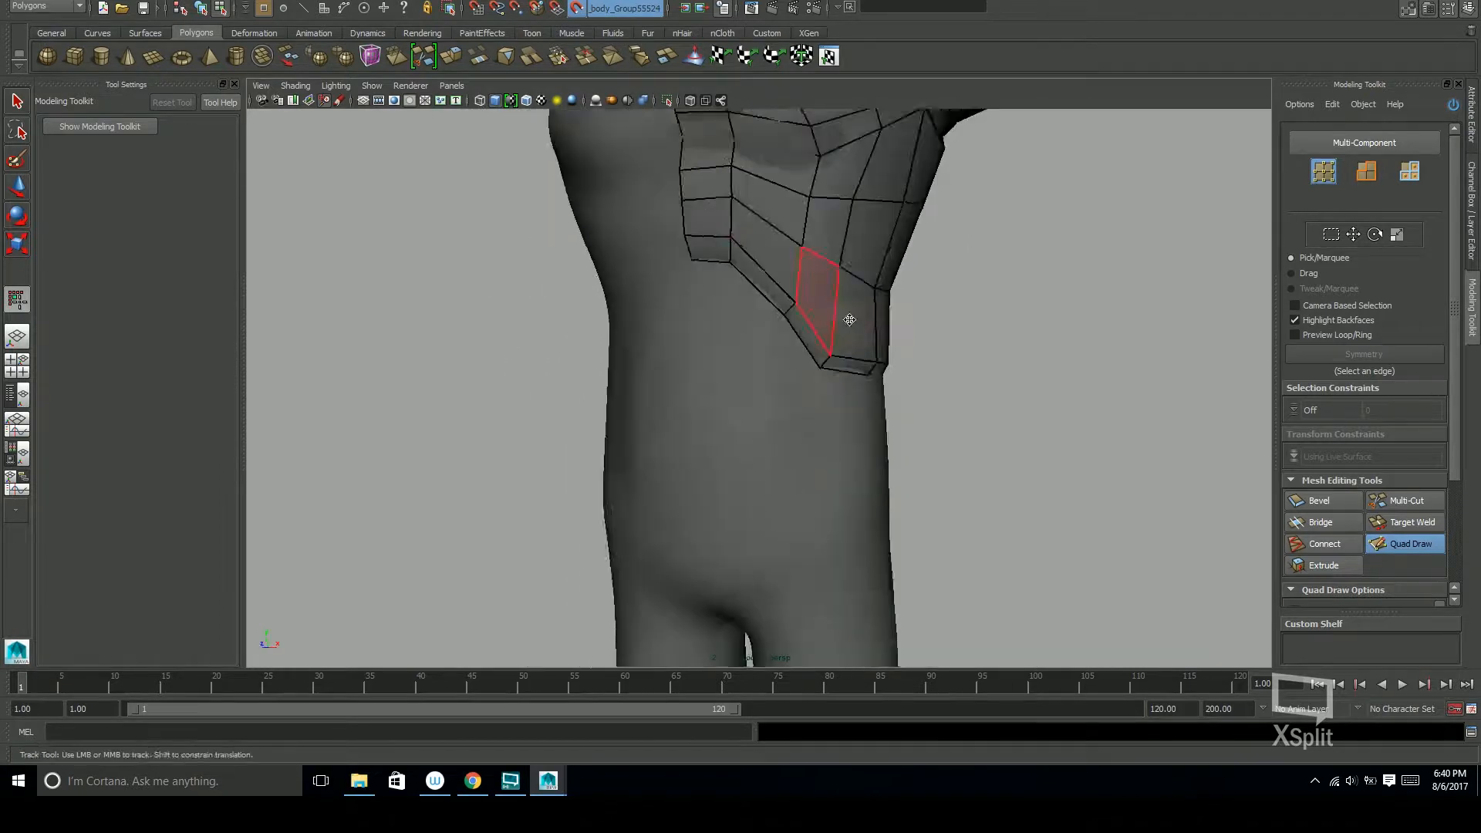
Leave Quad Draw and, in edge selection, select the torso's lower border edges from the front centre around the side
{"action": "scroll", "coordinate": [926, 370], "scroll_direction": "down", "scroll_amount": 3}
{"action": "left_click_drag", "start_coordinate": [949, 380], "coordinate": [779, 374], "text": "alt"}
{"action": "right_click_drag", "start_coordinate": [964, 339], "coordinate": [1204, 317], "text": "alt"}
{"action": "left_click_drag", "start_coordinate": [864, 339], "coordinate": [764, 440], "text": "alt"}
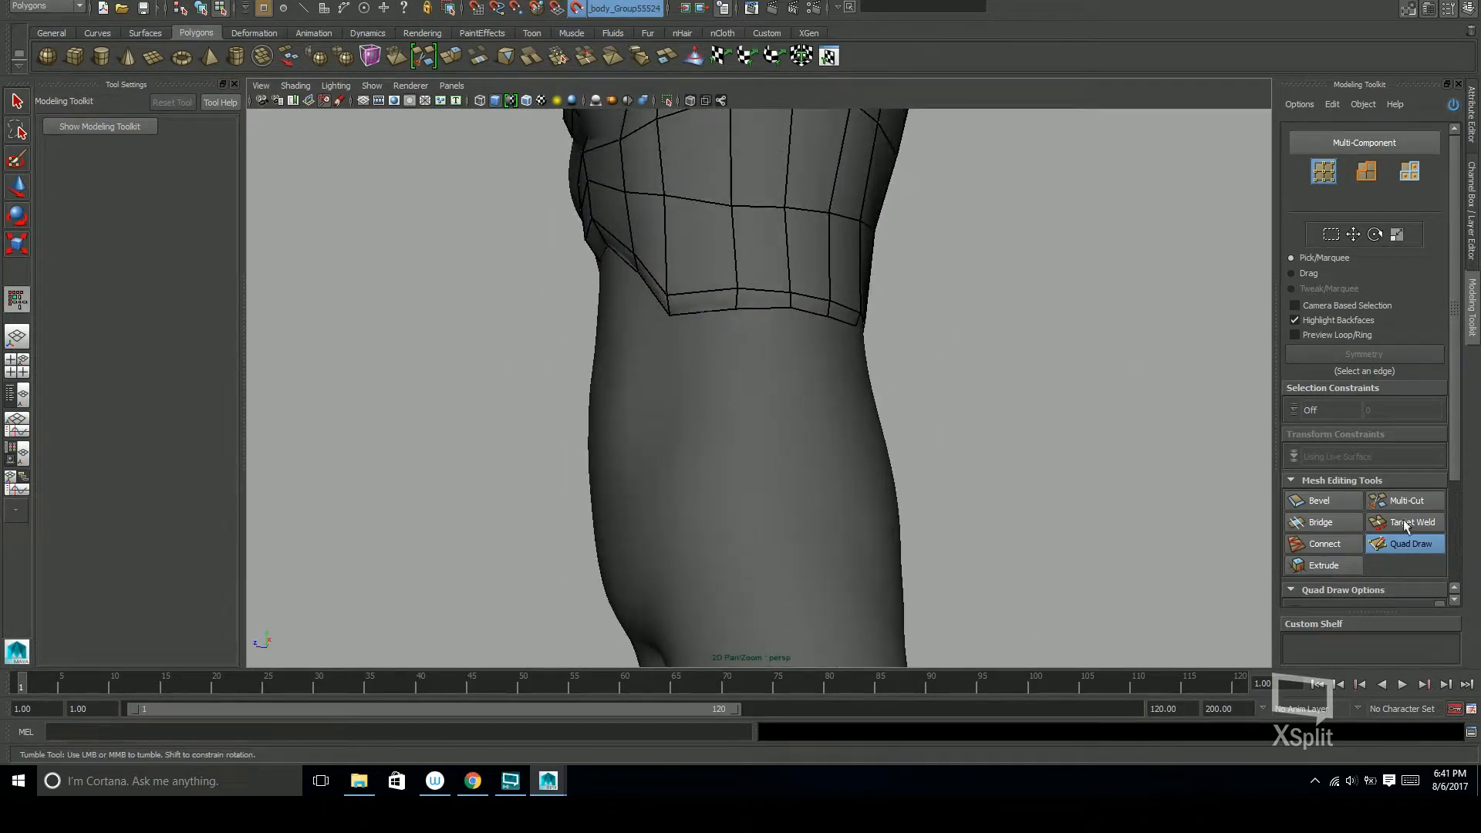
{"action": "left_click_drag", "start_coordinate": [686, 323], "coordinate": [753, 319], "text": "alt"}
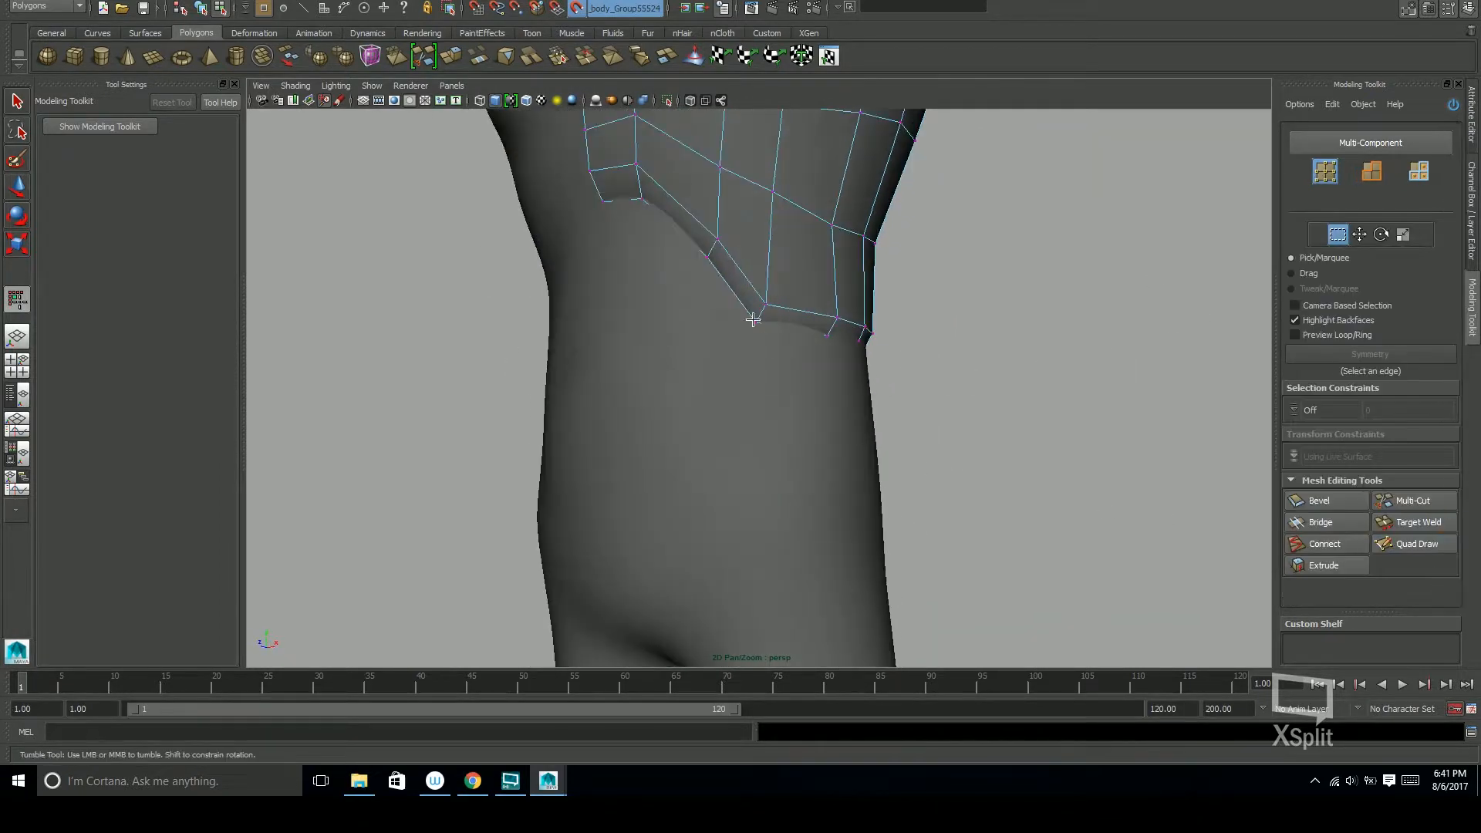
{"action": "key", "text": "F10"}
{"action": "left_click", "coordinate": [626, 203]}
{"action": "left_click", "coordinate": [661, 219], "text": "shift"}
{"action": "left_click", "coordinate": [755, 322], "text": "shift"}
{"action": "left_click", "coordinate": [798, 333], "text": "shift"}
Complete the selection of the 10 lower border edges around to the back centre and extrude them down to hip level
{"action": "left_click_drag", "start_coordinate": [850, 358], "coordinate": [699, 344], "text": "alt"}
{"action": "left_click_drag", "start_coordinate": [826, 334], "coordinate": [820, 334], "text": "alt"}
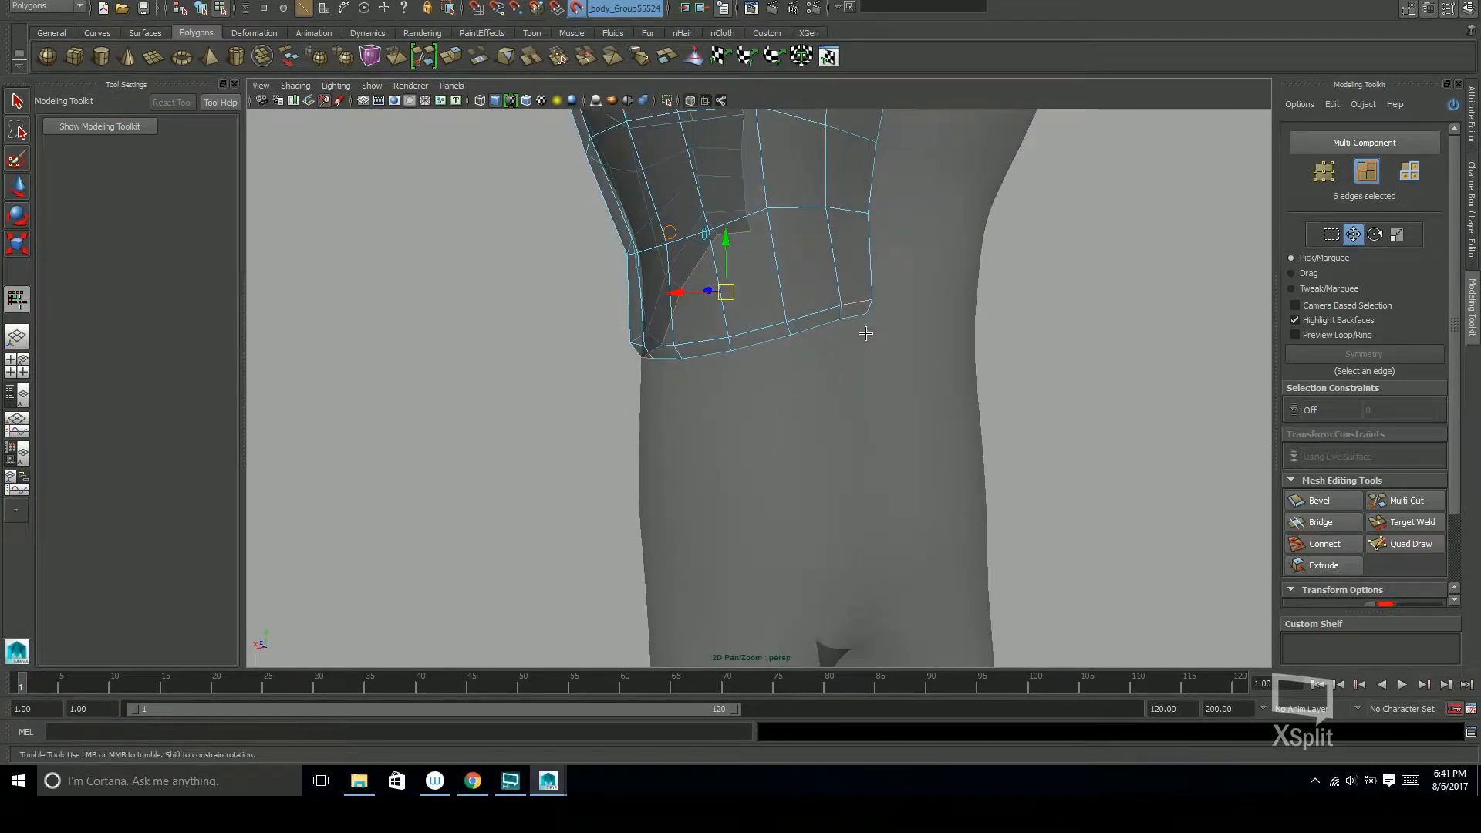
{"action": "left_click", "coordinate": [861, 300], "text": "ctrl"}
{"action": "left_click", "coordinate": [858, 316], "text": "shift"}
{"action": "left_click_drag", "start_coordinate": [816, 381], "coordinate": [1026, 420], "text": "alt"}
{"action": "key", "text": "ctrl+z"}
{"action": "double_click", "coordinate": [823, 319], "text": "shift"}
{"action": "left_click", "coordinate": [1336, 563]}
{"action": "left_click_drag", "start_coordinate": [1145, 498], "coordinate": [887, 468], "text": "alt"}
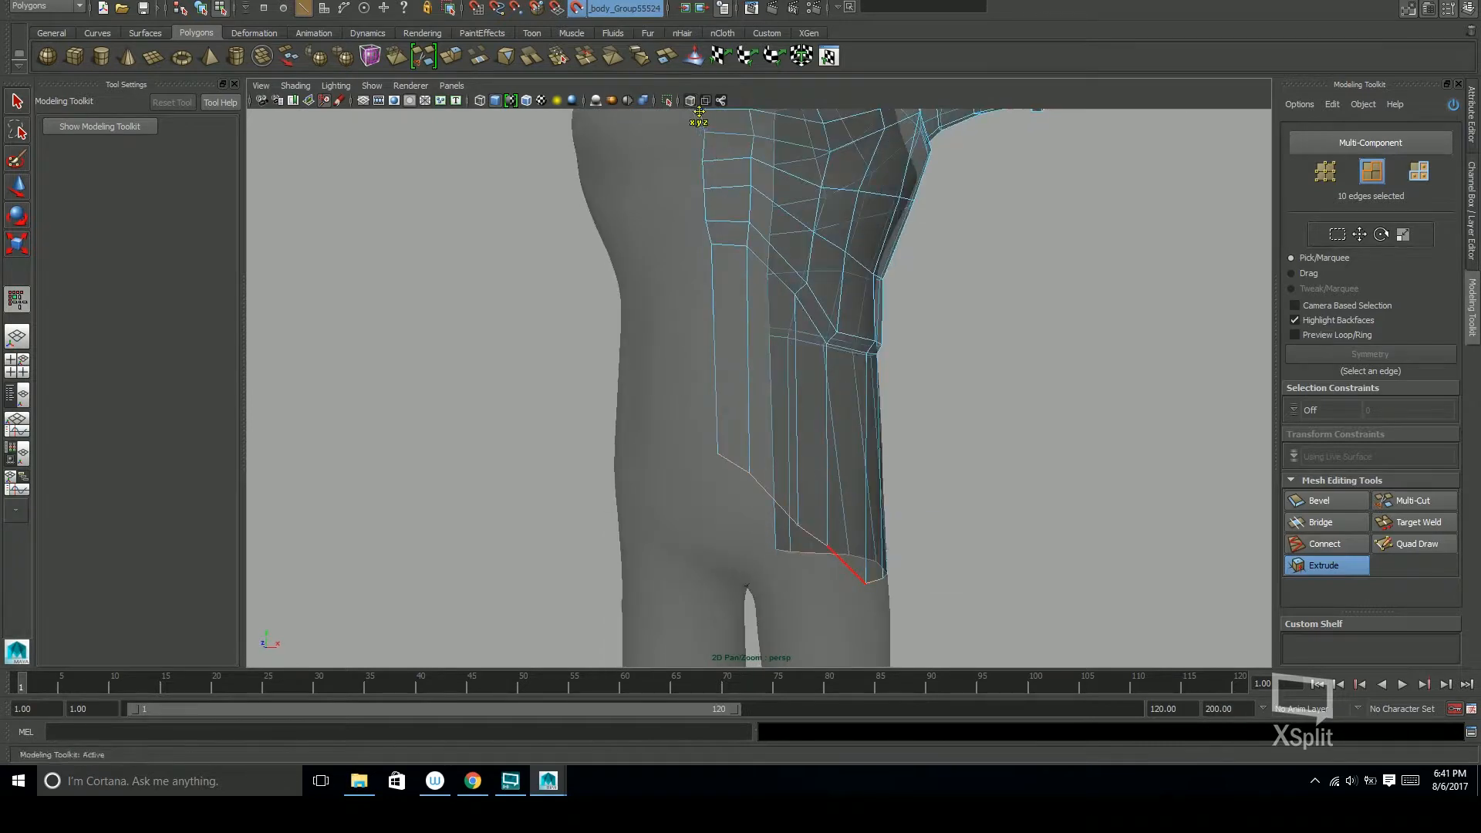
Activate Quad Draw and move the extruded border's vertices onto the body around the hip and crotch
{"action": "middle_click_drag", "start_coordinate": [838, 438], "coordinate": [870, 323], "text": "alt"}
{"action": "left_click_drag", "start_coordinate": [772, 375], "coordinate": [677, 379], "text": "alt"}
{"action": "left_click_drag", "start_coordinate": [793, 307], "coordinate": [1124, 383], "text": "alt"}
{"action": "right_click_drag", "start_coordinate": [1124, 383], "coordinate": [732, 382], "text": "alt"}
{"action": "mouse_move", "coordinate": [740, 414]}
{"action": "left_mouse_down", "text": "alt"}
{"action": "mouse_move", "coordinate": [754, 341]}
{"action": "mouse_move", "coordinate": [733, 383]}
{"action": "mouse_move", "coordinate": [783, 433]}
{"action": "mouse_move", "coordinate": [792, 401]}
{"action": "mouse_move", "coordinate": [813, 417]}
{"action": "mouse_move", "coordinate": [734, 423]}
{"action": "mouse_move", "coordinate": [751, 396]}
{"action": "left_mouse_up", "text": "alt"}
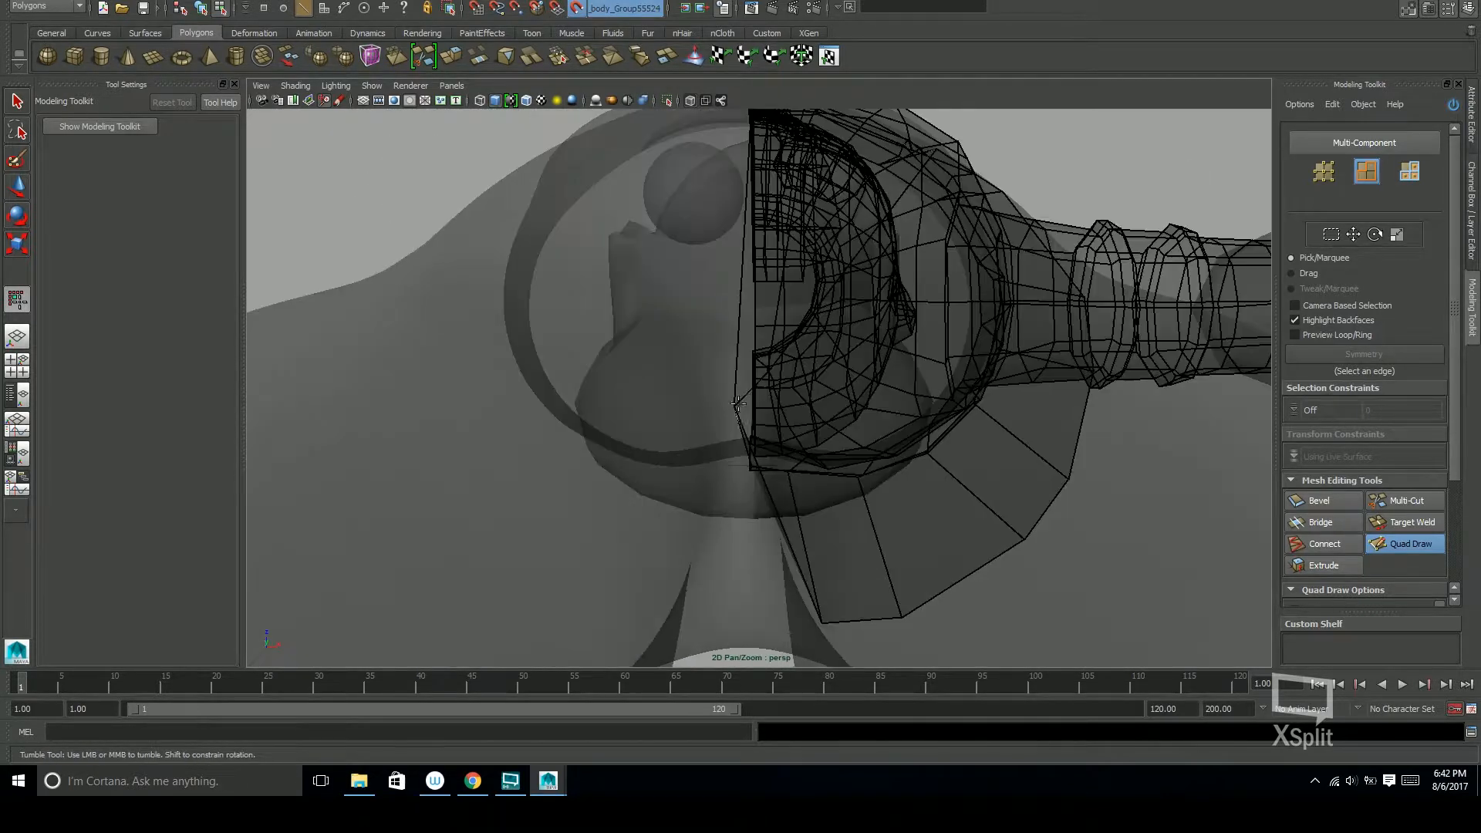
{"action": "left_click_drag", "start_coordinate": [742, 458], "coordinate": [741, 349], "text": "alt"}
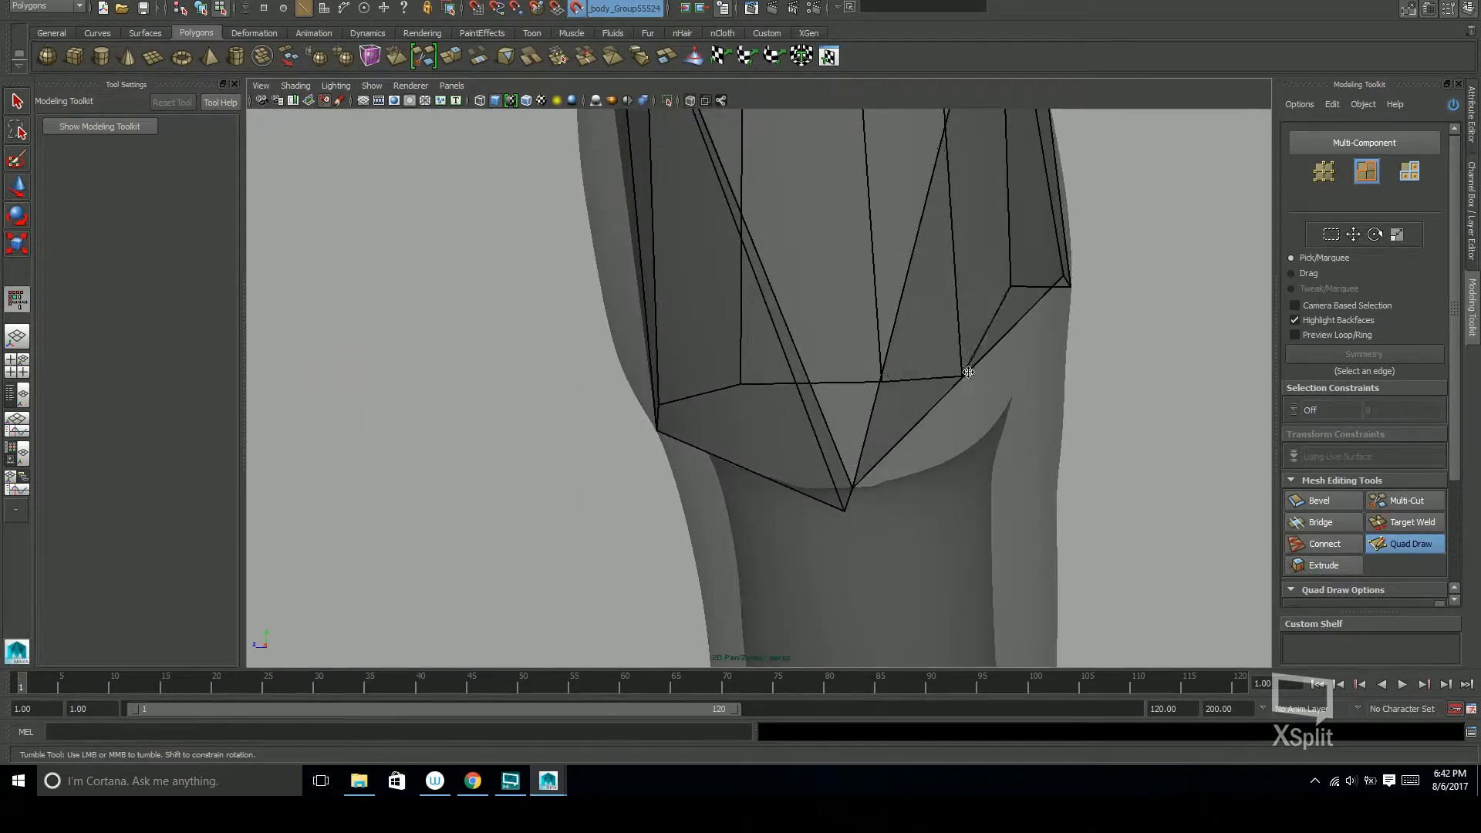
{"action": "left_click_drag", "start_coordinate": [959, 375], "coordinate": [814, 352], "text": "alt"}
{"action": "left_click_drag", "start_coordinate": [980, 301], "coordinate": [656, 310], "text": "alt"}
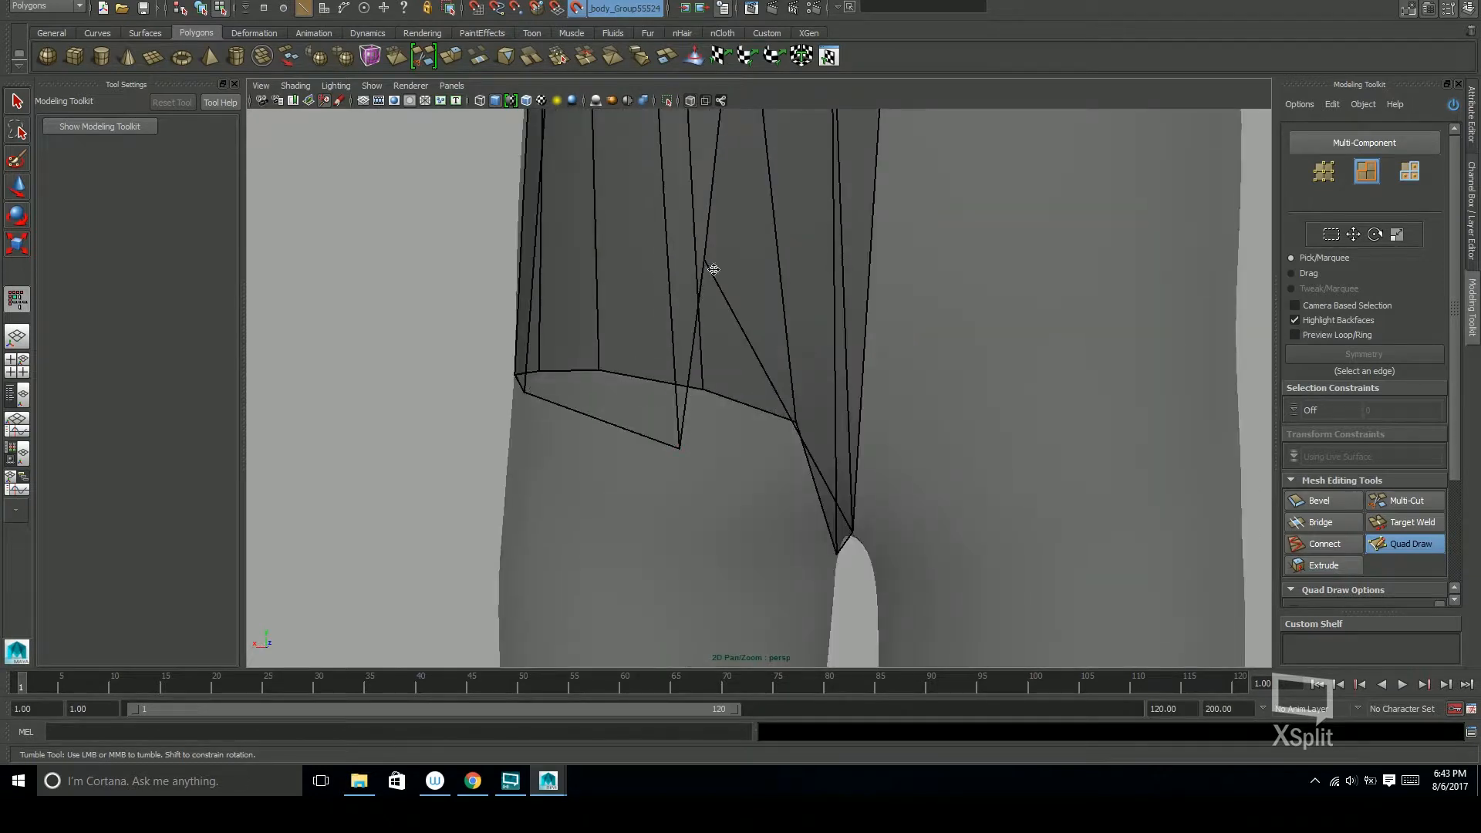
Try pulling the inner border vertices together at the crotch with Quad Draw, then exit the tool and undo the latest tweaks
{"action": "left_click_drag", "start_coordinate": [702, 256], "coordinate": [816, 374], "text": "alt"}
{"action": "scroll", "coordinate": [770, 402], "scroll_direction": "up", "scroll_amount": 1}
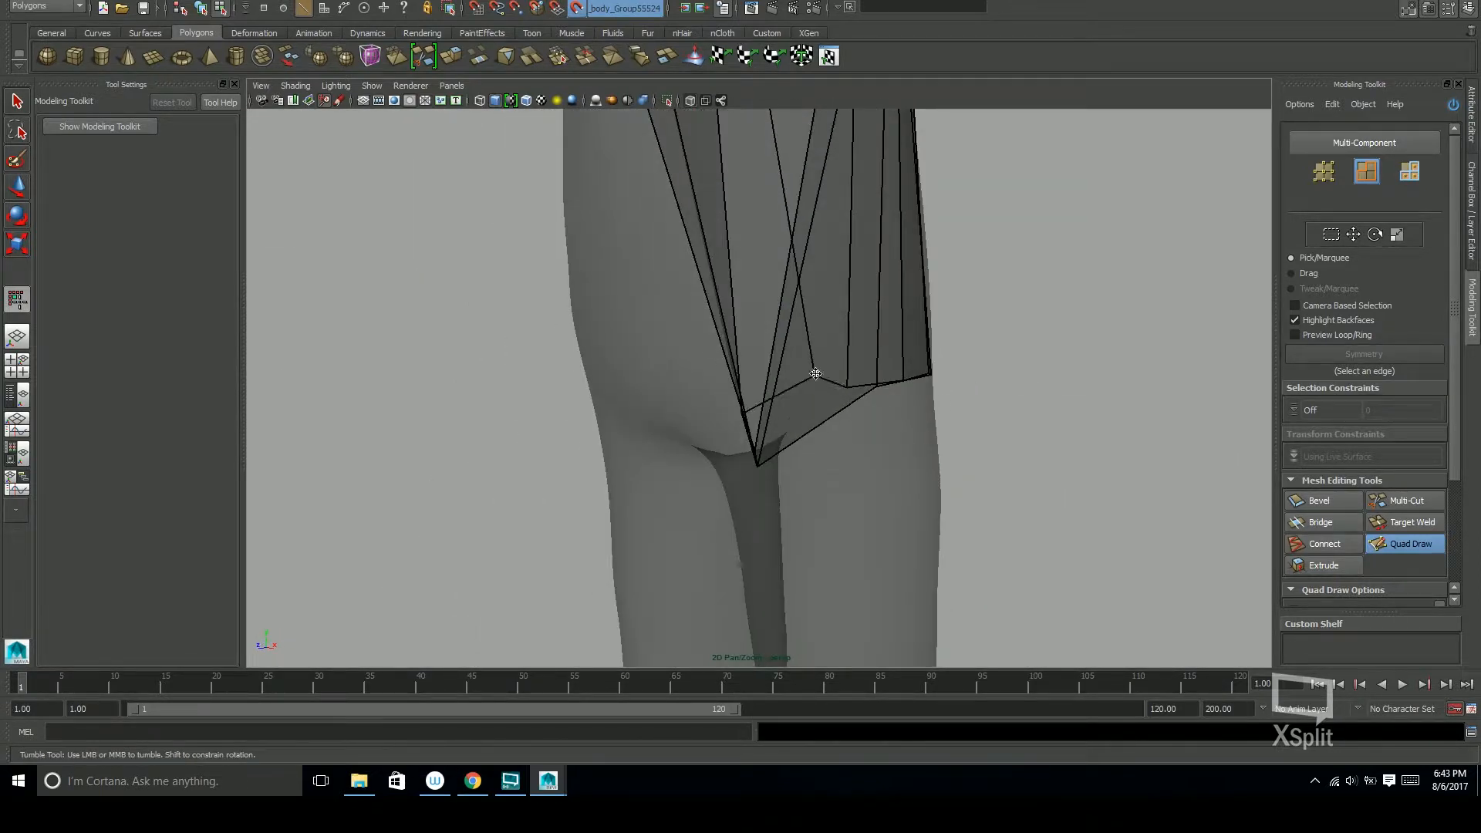
{"action": "left_click_drag", "start_coordinate": [904, 365], "coordinate": [862, 467], "text": "alt"}
{"action": "scroll", "coordinate": [856, 385], "scroll_direction": "down", "scroll_amount": 2}
{"action": "scroll", "coordinate": [858, 384], "scroll_direction": "up", "scroll_amount": 2}
{"action": "key", "text": "ctrl+z"}
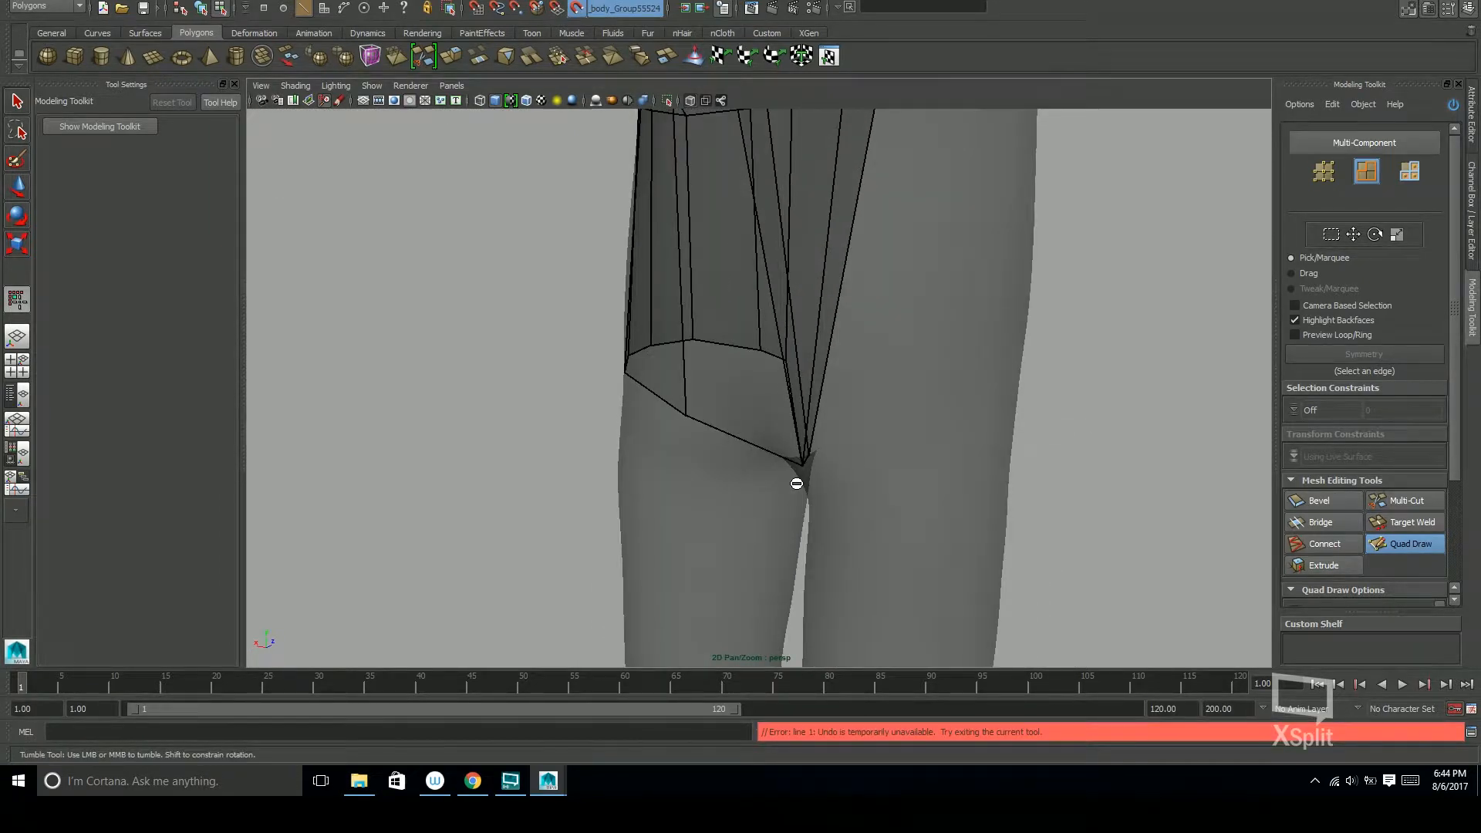
{"action": "key", "text": "w"}
{"action": "key", "text": "ctrl+z"}
{"action": "key", "text": "ctrl+z"}
{"action": "key", "text": "ctrl+z"}
{"action": "key", "text": "ctrl+z"}
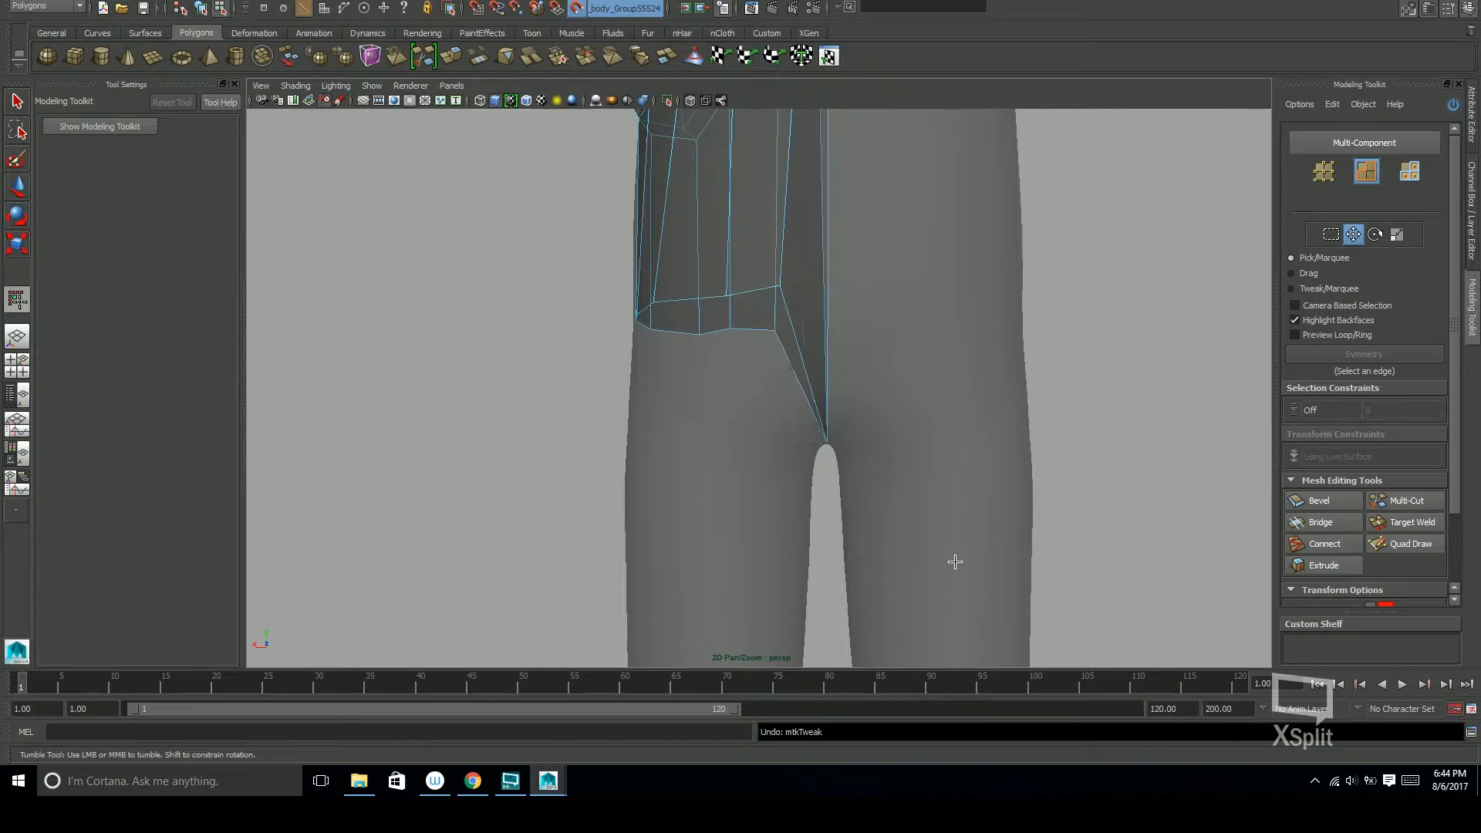
Reactivate Quad Draw and reposition the lower border vertices around the front and side of the hips, just above the crotch
{"action": "left_click_drag", "start_coordinate": [899, 507], "coordinate": [1250, 471], "text": "alt"}
{"action": "middle_click_drag", "start_coordinate": [856, 494], "coordinate": [919, 516], "text": "alt"}
{"action": "left_click_drag", "start_coordinate": [919, 517], "coordinate": [949, 510], "text": "alt"}
{"action": "key", "text": "y"}
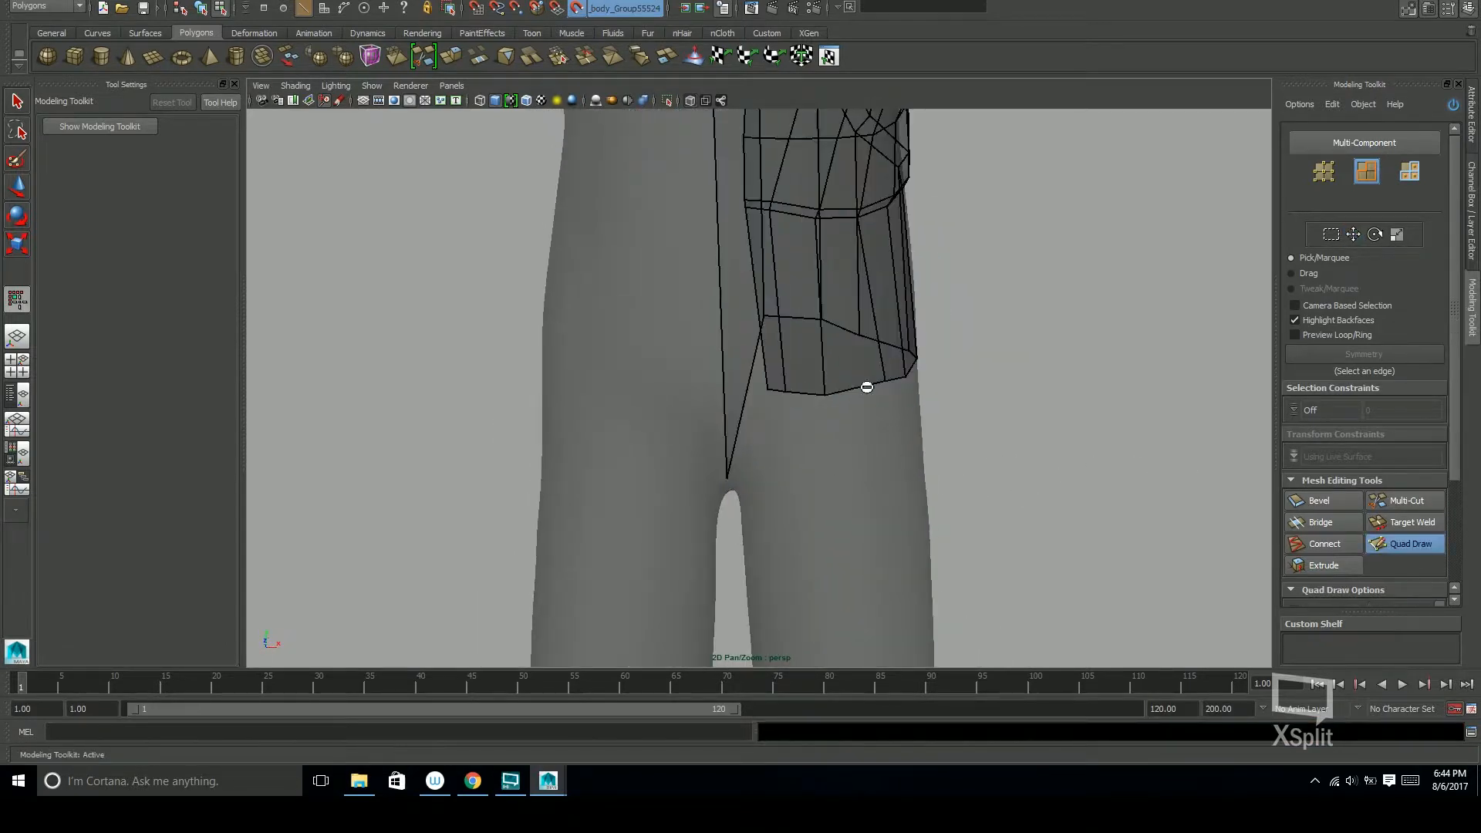
{"action": "left_click_drag", "start_coordinate": [729, 400], "coordinate": [780, 359], "text": "alt"}
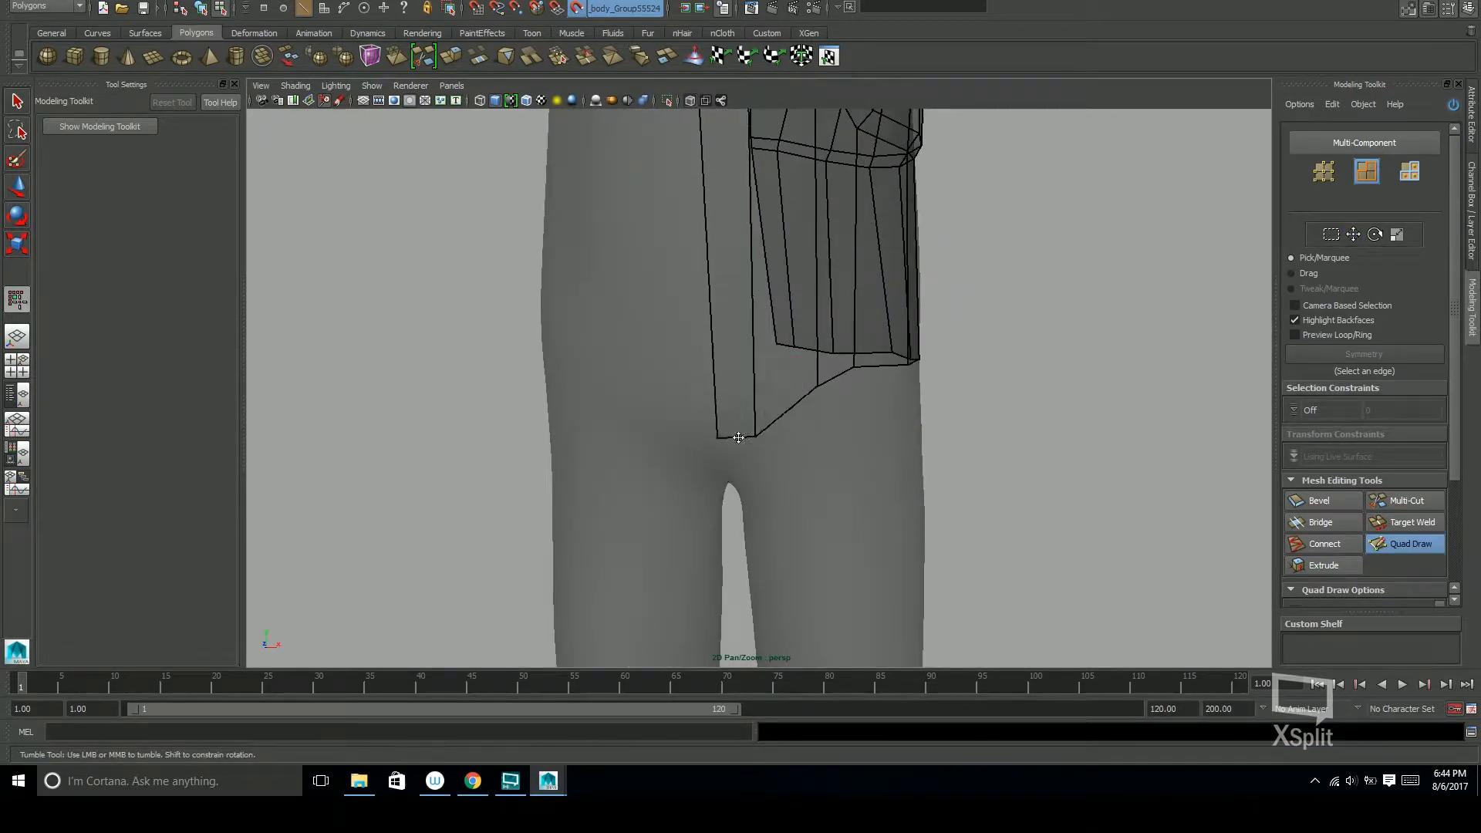
{"action": "left_click_drag", "start_coordinate": [840, 421], "coordinate": [705, 397], "text": "alt"}
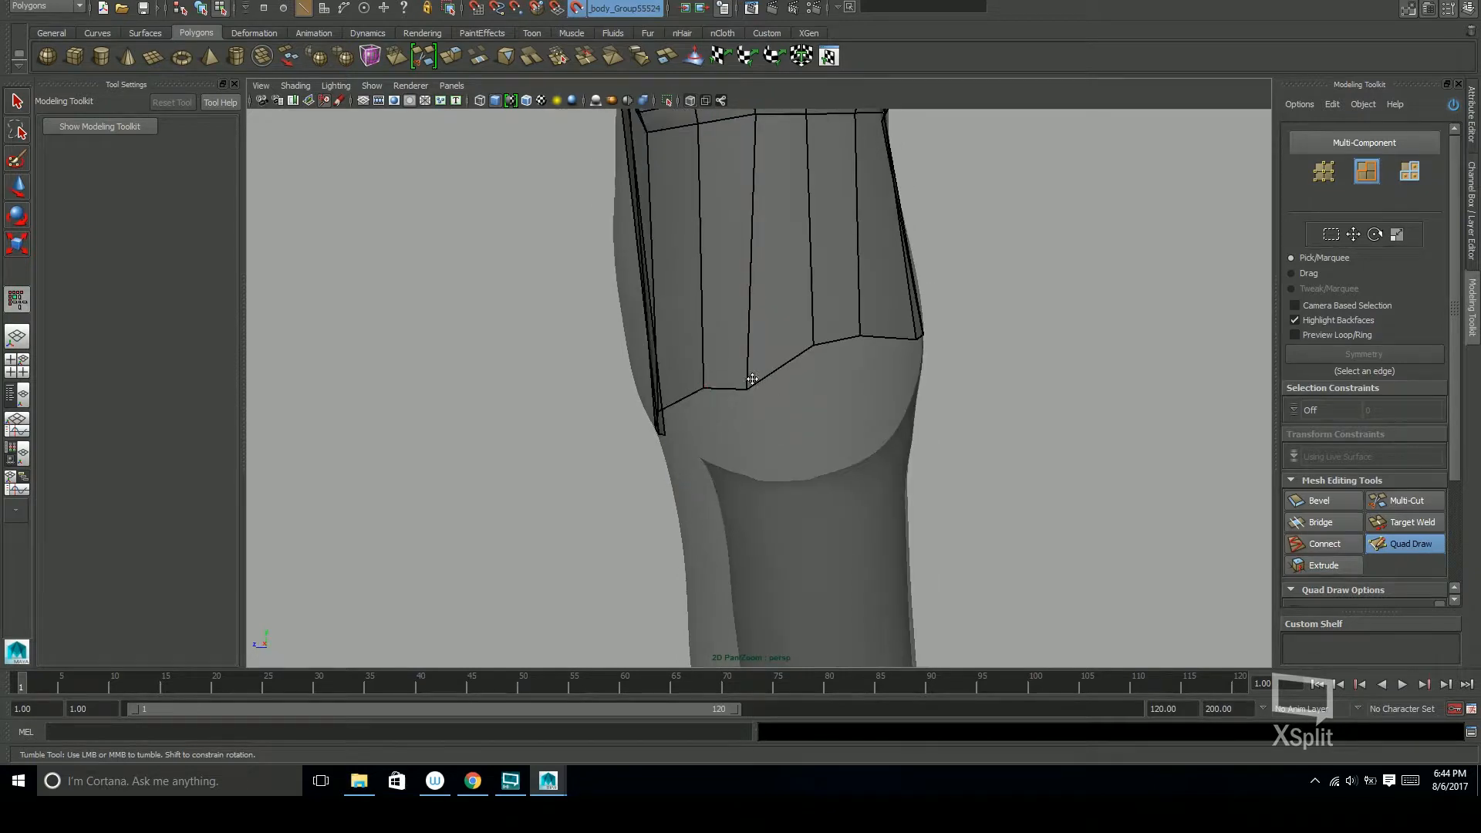
{"action": "left_click_drag", "start_coordinate": [865, 359], "coordinate": [773, 355], "text": "alt"}
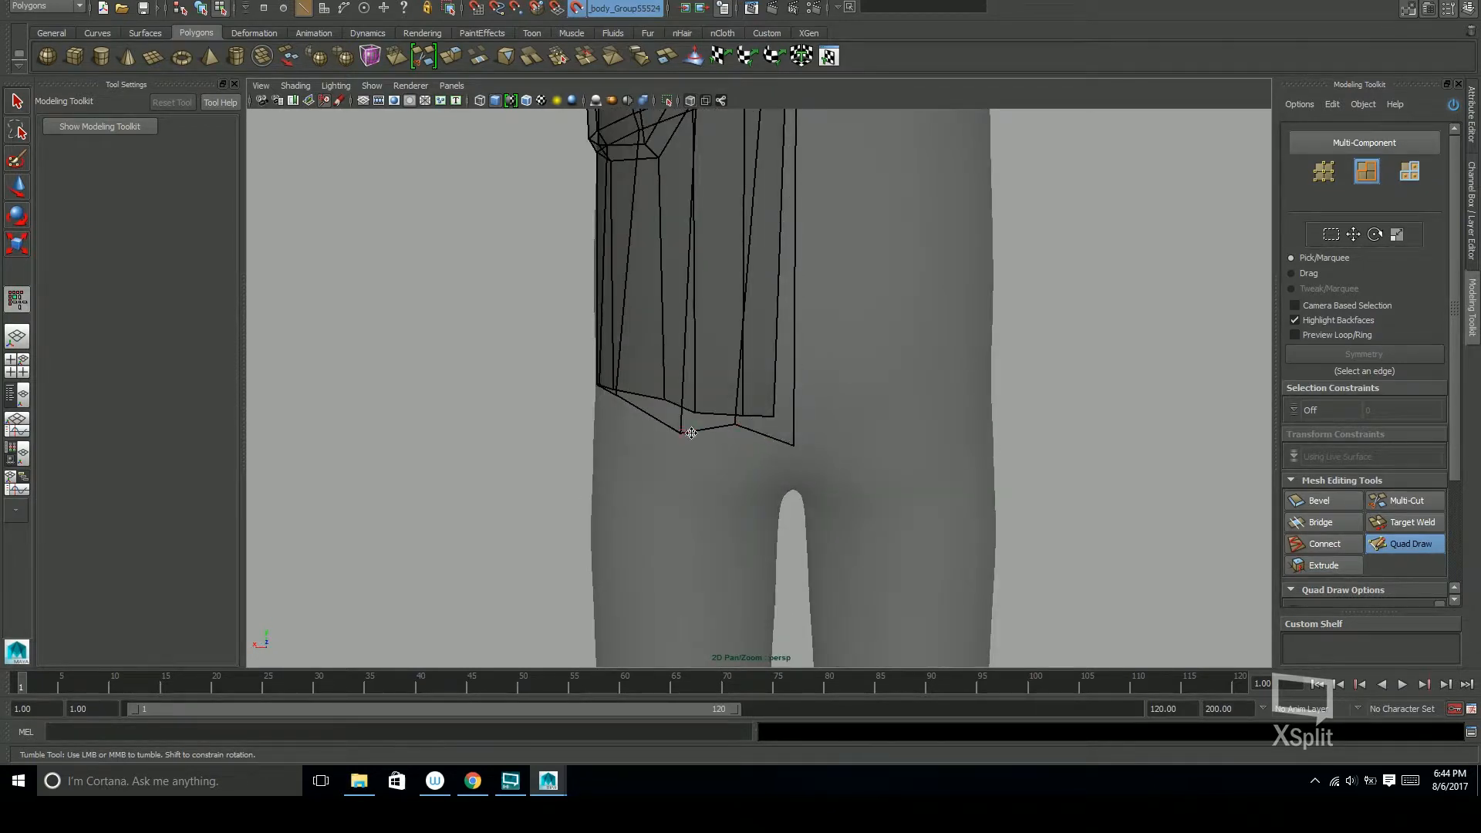
Work the front and back centre borders together under the crotch with Quad Draw, and turn X-ray display back on
{"action": "left_click_drag", "start_coordinate": [737, 427], "coordinate": [776, 335], "text": "alt"}
{"action": "left_click_drag", "start_coordinate": [793, 406], "coordinate": [849, 316], "text": "alt"}
{"action": "right_click_drag", "start_coordinate": [957, 332], "coordinate": [817, 344], "text": "alt"}
{"action": "left_click_drag", "start_coordinate": [840, 363], "coordinate": [777, 294], "text": "alt"}
{"action": "left_click_drag", "start_coordinate": [771, 446], "coordinate": [725, 332], "text": "alt"}
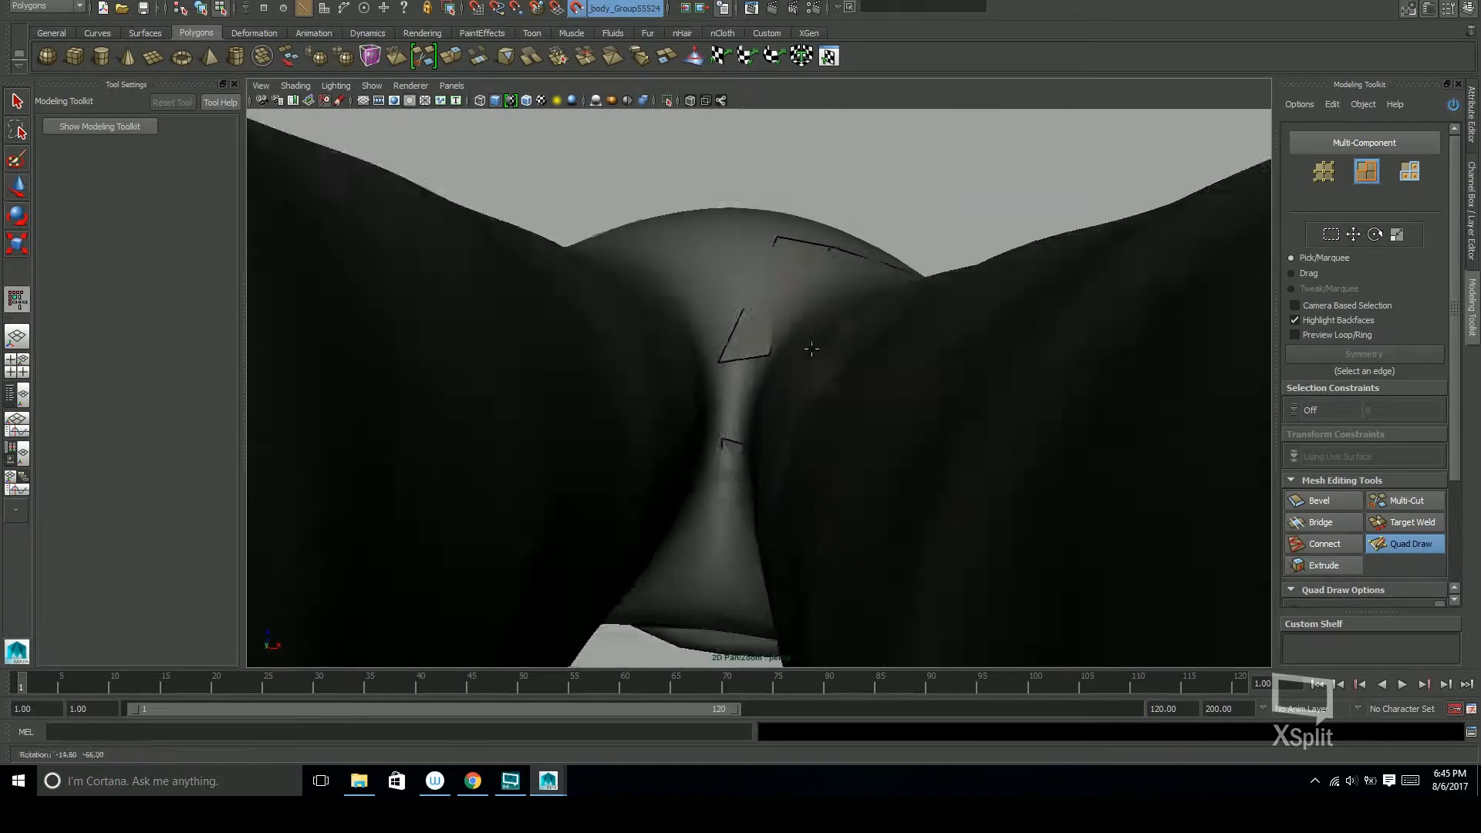
{"action": "right_click_drag", "start_coordinate": [726, 332], "coordinate": [706, 352], "text": "alt"}
{"action": "left_click_drag", "start_coordinate": [749, 425], "coordinate": [729, 513], "text": "alt"}
{"action": "left_click", "coordinate": [692, 101]}
{"action": "mouse_move", "coordinate": [969, 324]}
{"action": "left_mouse_down", "text": "alt"}
{"action": "mouse_move", "coordinate": [932, 354]}
{"action": "mouse_move", "coordinate": [870, 361]}
{"action": "mouse_move", "coordinate": [849, 337]}
{"action": "mouse_move", "coordinate": [877, 374]}
{"action": "mouse_move", "coordinate": [836, 420]}
{"action": "mouse_move", "coordinate": [964, 339]}
{"action": "left_mouse_up", "text": "alt"}
{"action": "right_click_drag", "start_coordinate": [964, 339], "coordinate": [953, 335], "text": "alt"}
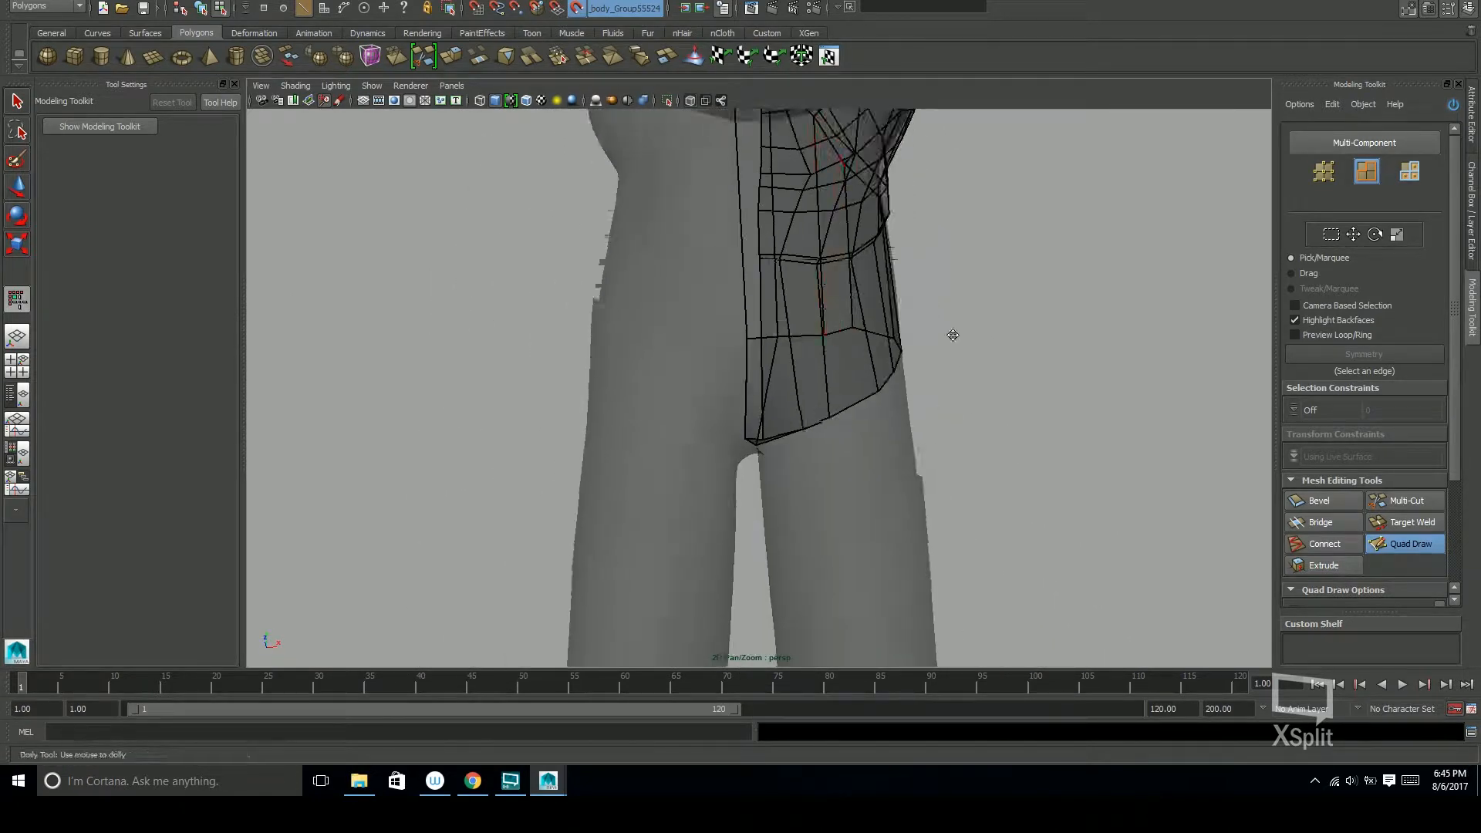
Adjust the crotch strip and the leg-opening border vertices from front to back with Quad Draw
{"action": "middle_click_drag", "start_coordinate": [953, 335], "coordinate": [759, 409], "text": "alt"}
{"action": "left_click_drag", "start_coordinate": [780, 451], "coordinate": [916, 340], "text": "alt"}
{"action": "left_click_drag", "start_coordinate": [792, 381], "coordinate": [740, 340], "text": "alt"}
{"action": "right_click_drag", "start_coordinate": [740, 339], "coordinate": [747, 336], "text": "alt"}
{"action": "left_click_drag", "start_coordinate": [746, 336], "coordinate": [764, 422], "text": "alt"}
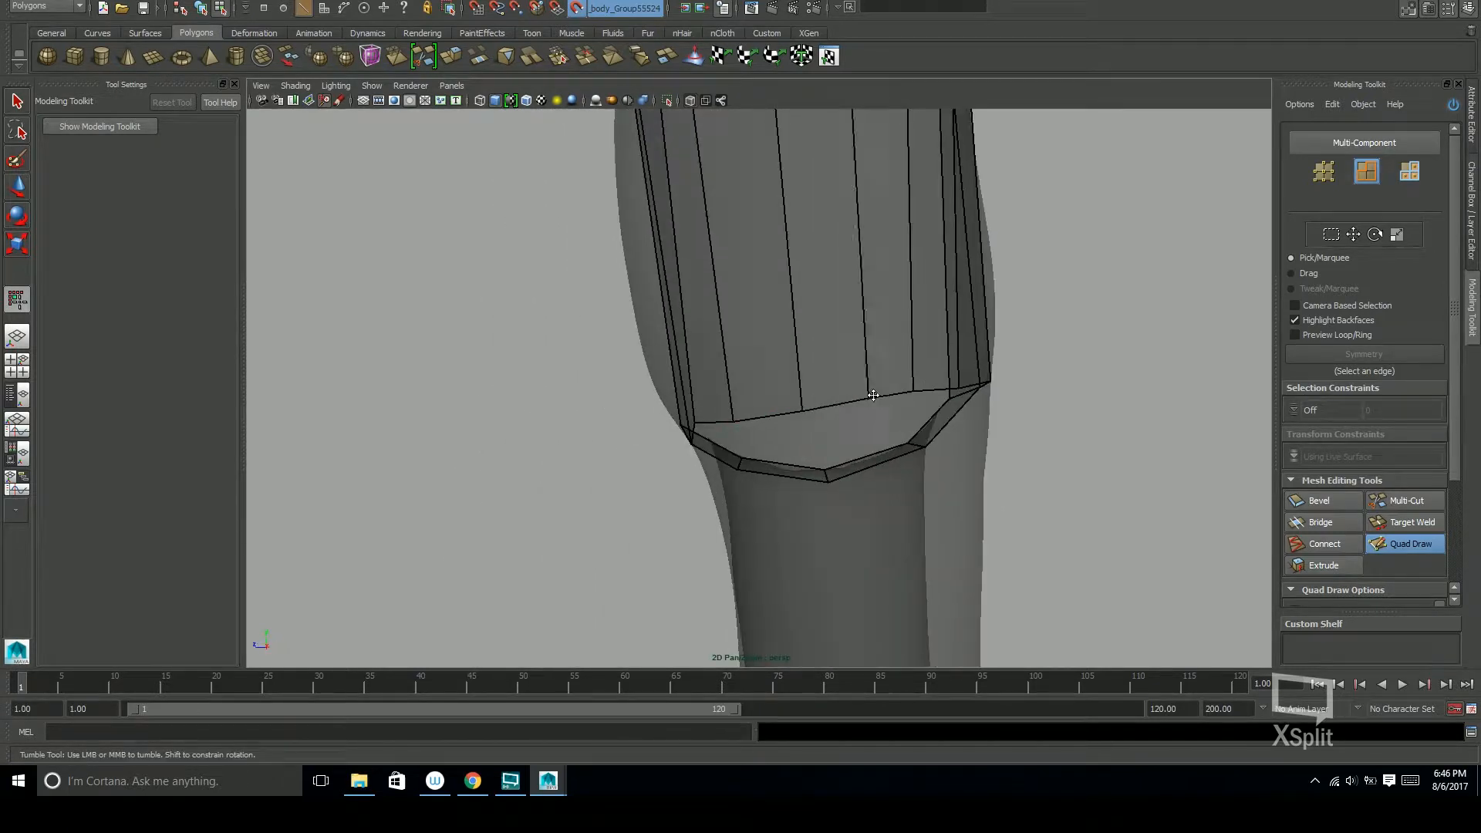
{"action": "left_click_drag", "start_coordinate": [873, 395], "coordinate": [721, 466], "text": "alt"}
{"action": "left_click_drag", "start_coordinate": [837, 472], "coordinate": [880, 440], "text": "alt"}
{"action": "middle_click_drag", "start_coordinate": [880, 439], "coordinate": [937, 419], "text": "alt"}
{"action": "right_click_drag", "start_coordinate": [937, 419], "coordinate": [810, 413], "text": "alt"}
{"action": "left_click_drag", "start_coordinate": [810, 412], "coordinate": [806, 364], "text": "alt"}
{"action": "right_click_drag", "start_coordinate": [806, 364], "coordinate": [939, 479], "text": "alt"}
{"action": "left_click_drag", "start_coordinate": [939, 480], "coordinate": [888, 411], "text": "alt"}
{"action": "left_click_drag", "start_coordinate": [797, 538], "coordinate": [785, 483], "text": "alt"}
Undo the last Quad Draw edit, insert an edge loop across the pelvis above the leg opening, and relax it
{"action": "left_click_drag", "start_coordinate": [785, 483], "coordinate": [807, 417], "text": "alt"}
{"action": "mouse_move", "coordinate": [859, 322]}
{"action": "left_mouse_down", "text": "alt"}
{"action": "mouse_move", "coordinate": [771, 347]}
{"action": "mouse_move", "coordinate": [810, 387]}
{"action": "mouse_move", "coordinate": [878, 378]}
{"action": "mouse_move", "coordinate": [751, 361]}
{"action": "left_mouse_up", "text": "alt"}
{"action": "left_click_drag", "start_coordinate": [788, 438], "coordinate": [818, 401], "text": "alt"}
{"action": "right_click_drag", "start_coordinate": [818, 401], "coordinate": [876, 378], "text": "alt"}
{"action": "mouse_move", "coordinate": [876, 378]}
{"action": "left_mouse_down", "text": "alt"}
{"action": "mouse_move", "coordinate": [826, 440]}
{"action": "mouse_move", "coordinate": [736, 458]}
{"action": "mouse_move", "coordinate": [747, 430]}
{"action": "mouse_move", "coordinate": [867, 364]}
{"action": "mouse_move", "coordinate": [788, 414]}
{"action": "left_mouse_up", "text": "alt"}
{"action": "left_click_drag", "start_coordinate": [889, 434], "coordinate": [728, 391], "text": "alt"}
{"action": "key", "text": "ctrl+z"}
{"action": "left_click", "coordinate": [762, 341], "text": "ctrl"}
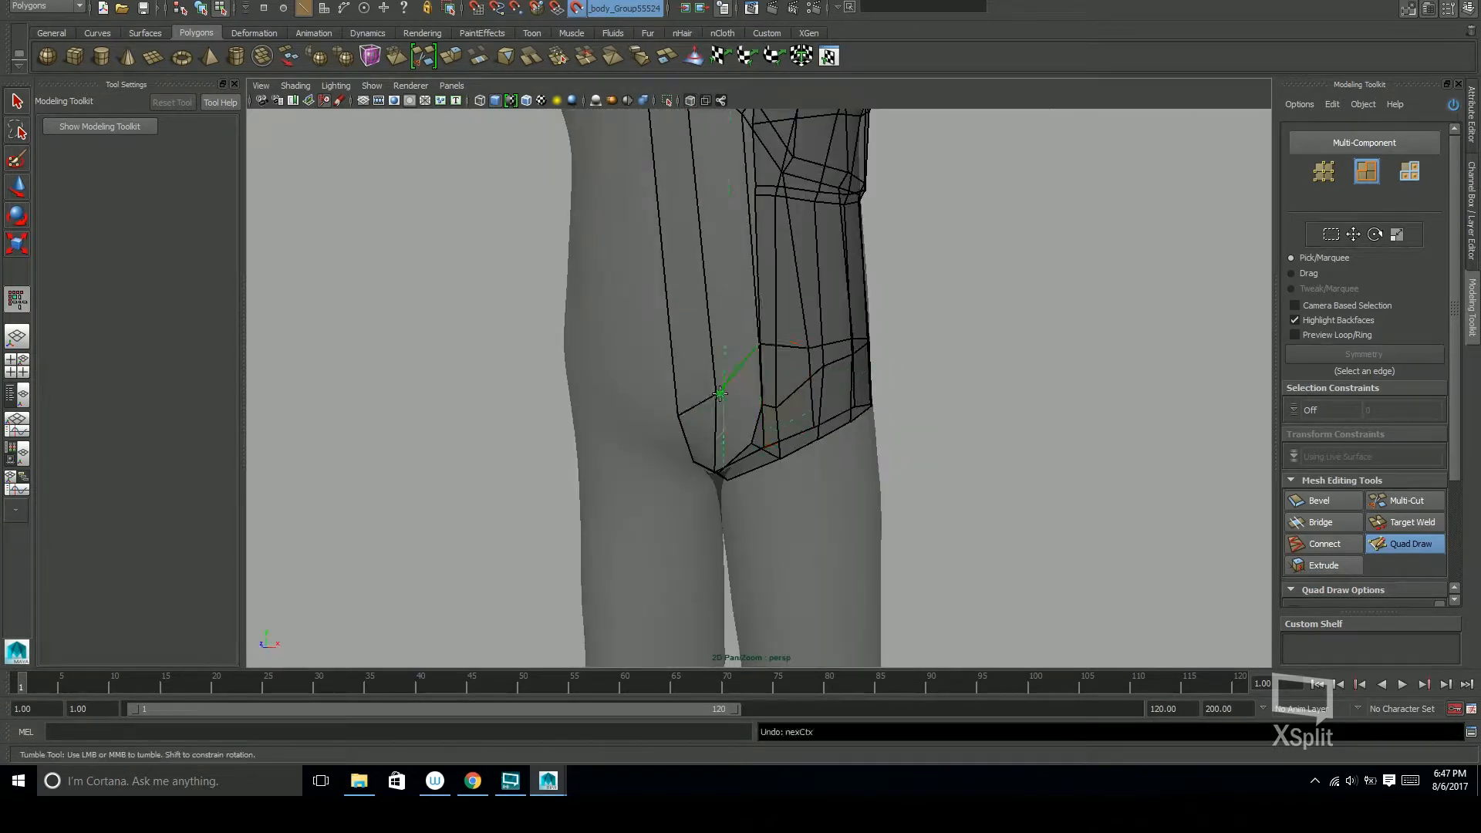
{"action": "left_click_drag", "start_coordinate": [884, 364], "coordinate": [847, 386], "text": "alt"}
{"action": "mouse_move", "coordinate": [809, 371]}
{"action": "left_mouse_down", "text": "shift"}
{"action": "mouse_move", "coordinate": [805, 355]}
{"action": "mouse_move", "coordinate": [1095, 350]}
{"action": "mouse_move", "coordinate": [704, 380]}
{"action": "mouse_move", "coordinate": [684, 364]}
{"action": "left_mouse_up", "text": "shift"}
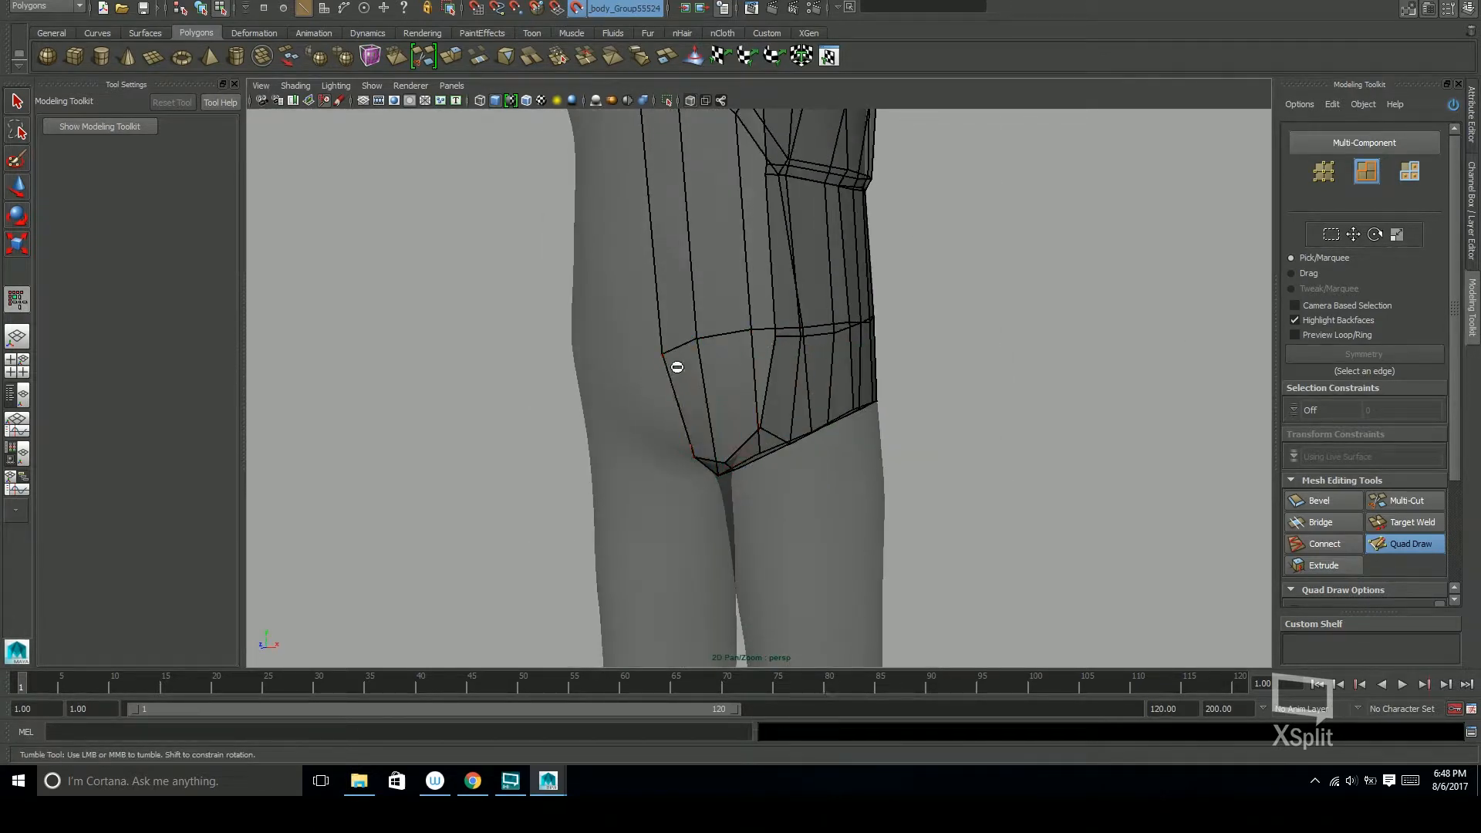
Insert further edge loops across the hip section between the waist strip and the leg opening, and even out the rows
{"action": "mouse_move", "coordinate": [706, 349]}
{"action": "left_mouse_down", "text": "alt"}
{"action": "mouse_move", "coordinate": [754, 354]}
{"action": "mouse_move", "coordinate": [781, 327]}
{"action": "mouse_move", "coordinate": [733, 387]}
{"action": "mouse_move", "coordinate": [901, 394]}
{"action": "mouse_move", "coordinate": [925, 410]}
{"action": "mouse_move", "coordinate": [804, 535]}
{"action": "mouse_move", "coordinate": [834, 522]}
{"action": "mouse_move", "coordinate": [846, 579]}
{"action": "mouse_move", "coordinate": [770, 549]}
{"action": "mouse_move", "coordinate": [794, 563]}
{"action": "mouse_move", "coordinate": [794, 519]}
{"action": "mouse_move", "coordinate": [807, 523]}
{"action": "left_mouse_up", "text": "alt"}
{"action": "mouse_move", "coordinate": [792, 590]}
{"action": "left_mouse_down", "text": "alt"}
{"action": "mouse_move", "coordinate": [794, 540]}
{"action": "mouse_move", "coordinate": [810, 535]}
{"action": "mouse_move", "coordinate": [711, 470]}
{"action": "mouse_move", "coordinate": [879, 428]}
{"action": "mouse_move", "coordinate": [822, 396]}
{"action": "left_mouse_up", "text": "alt"}
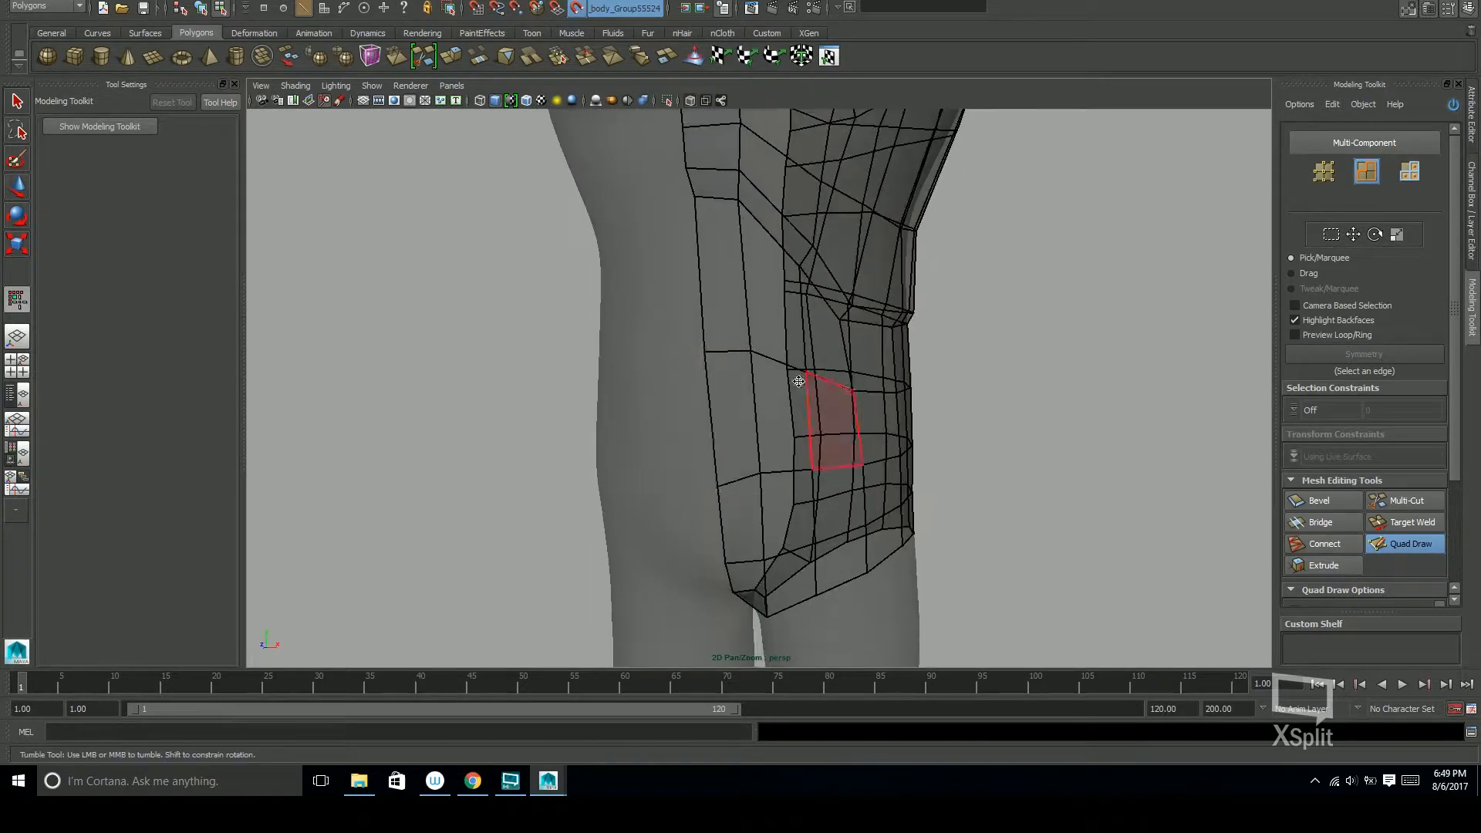
{"action": "mouse_move", "coordinate": [701, 394]}
{"action": "left_mouse_down", "text": "alt"}
{"action": "mouse_move", "coordinate": [820, 512]}
{"action": "mouse_move", "coordinate": [985, 424]}
{"action": "mouse_move", "coordinate": [873, 432]}
{"action": "mouse_move", "coordinate": [687, 413]}
{"action": "left_mouse_up", "text": "alt"}
{"action": "mouse_move", "coordinate": [906, 444]}
{"action": "left_mouse_down", "text": "alt"}
{"action": "mouse_move", "coordinate": [818, 452]}
{"action": "mouse_move", "coordinate": [870, 456]}
{"action": "mouse_move", "coordinate": [753, 432]}
{"action": "mouse_move", "coordinate": [716, 351]}
{"action": "mouse_move", "coordinate": [839, 422]}
{"action": "mouse_move", "coordinate": [992, 433]}
{"action": "mouse_move", "coordinate": [784, 496]}
{"action": "mouse_move", "coordinate": [996, 488]}
{"action": "left_mouse_up", "text": "alt"}
{"action": "right_click_drag", "start_coordinate": [997, 488], "coordinate": [1134, 456], "text": "alt"}
{"action": "middle_click_drag", "start_coordinate": [1135, 456], "coordinate": [1119, 309], "text": "alt"}
{"action": "left_click_drag", "start_coordinate": [1118, 309], "coordinate": [983, 409], "text": "alt"}
{"action": "right_click_drag", "start_coordinate": [984, 409], "coordinate": [1075, 419], "text": "alt"}
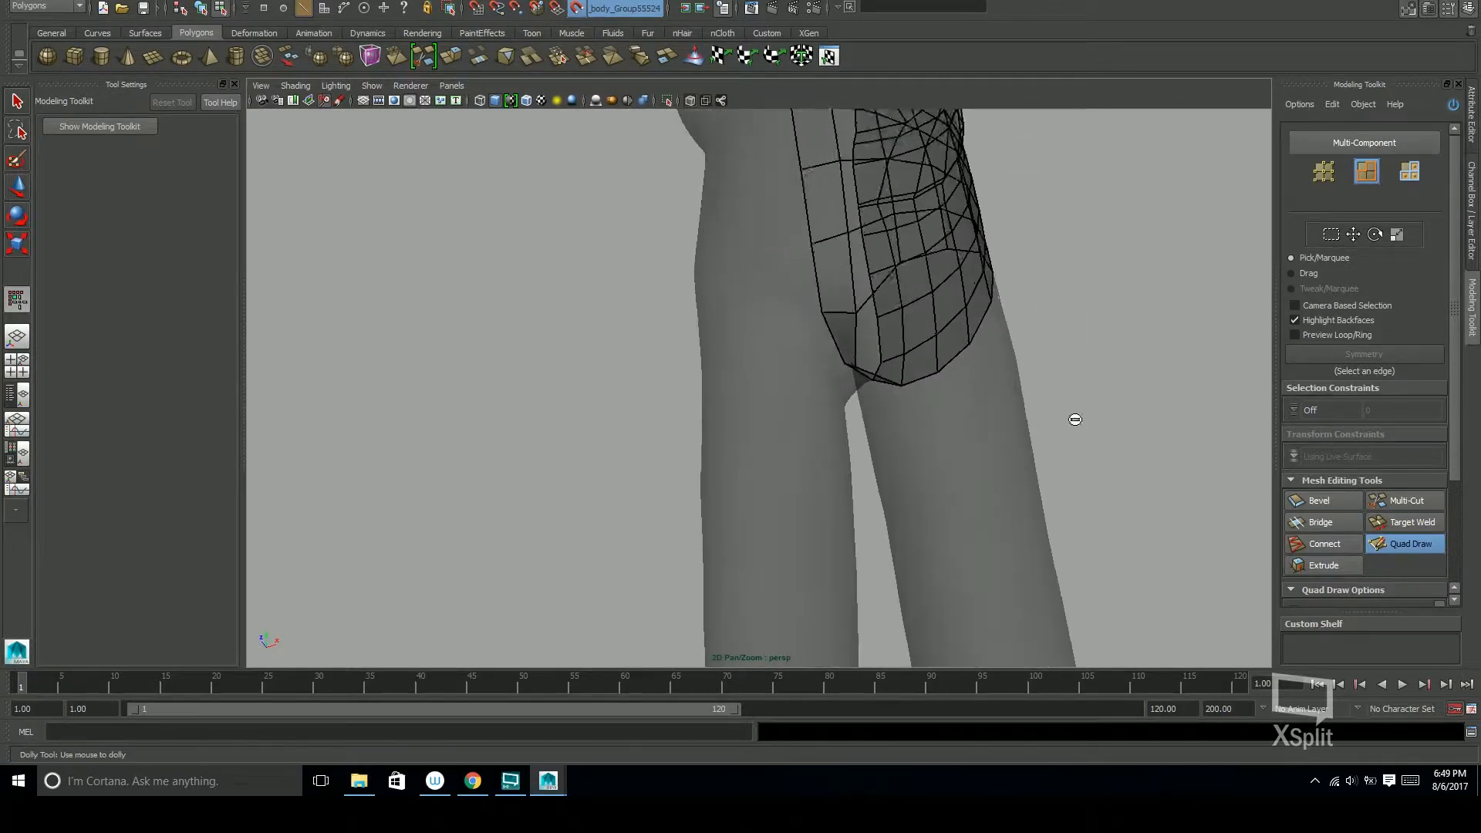
Select the 10 edges around the leg opening and extrude them down the leg to the ankle
{"action": "double_click", "coordinate": [874, 293], "text": "shift"}
{"action": "left_click_drag", "start_coordinate": [973, 371], "coordinate": [1103, 340], "text": "alt"}
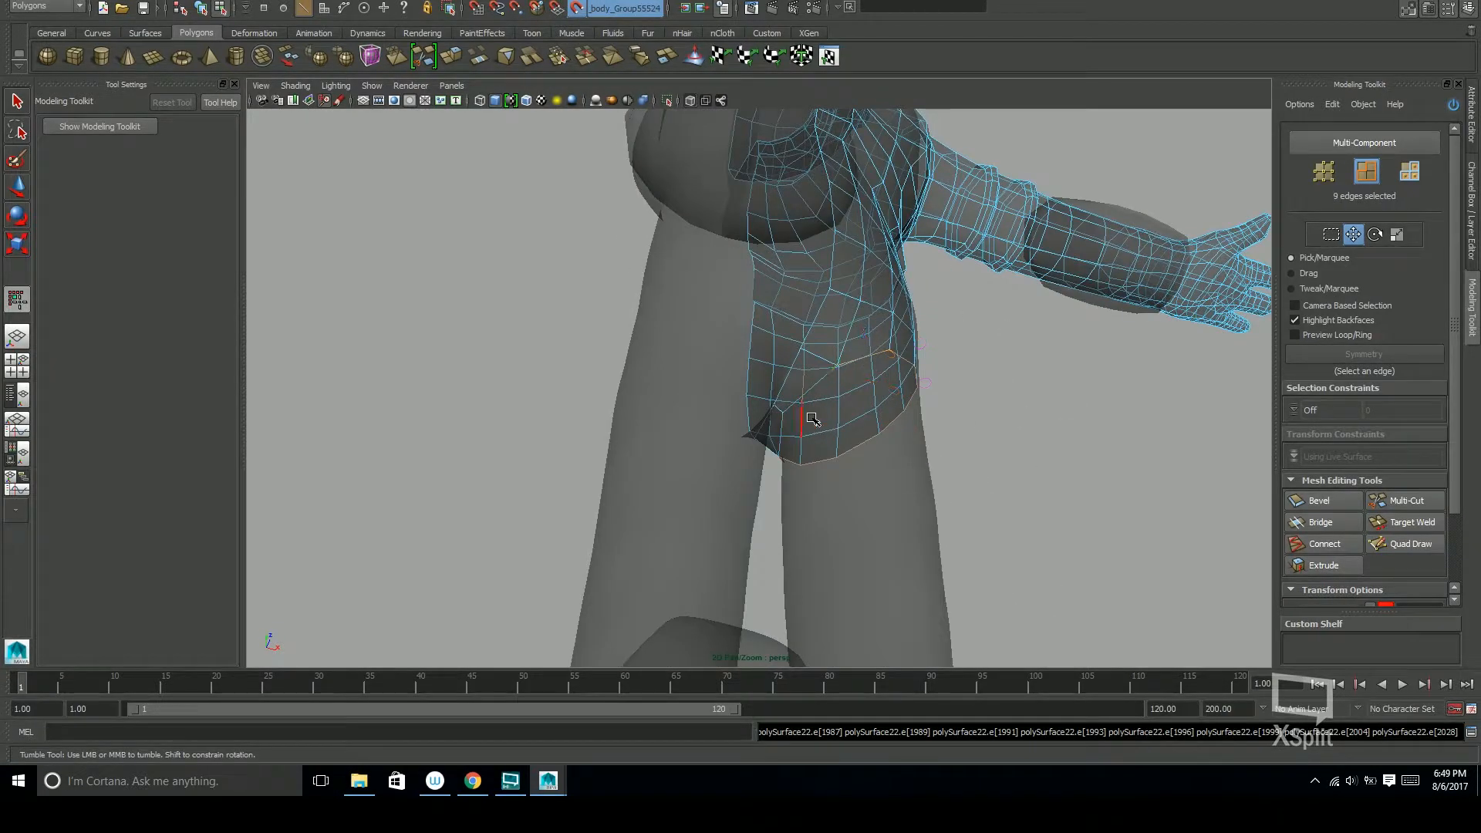
{"action": "left_click", "coordinate": [780, 435], "text": "shift"}
{"action": "left_click_drag", "start_coordinate": [781, 435], "coordinate": [552, 519], "text": "alt"}
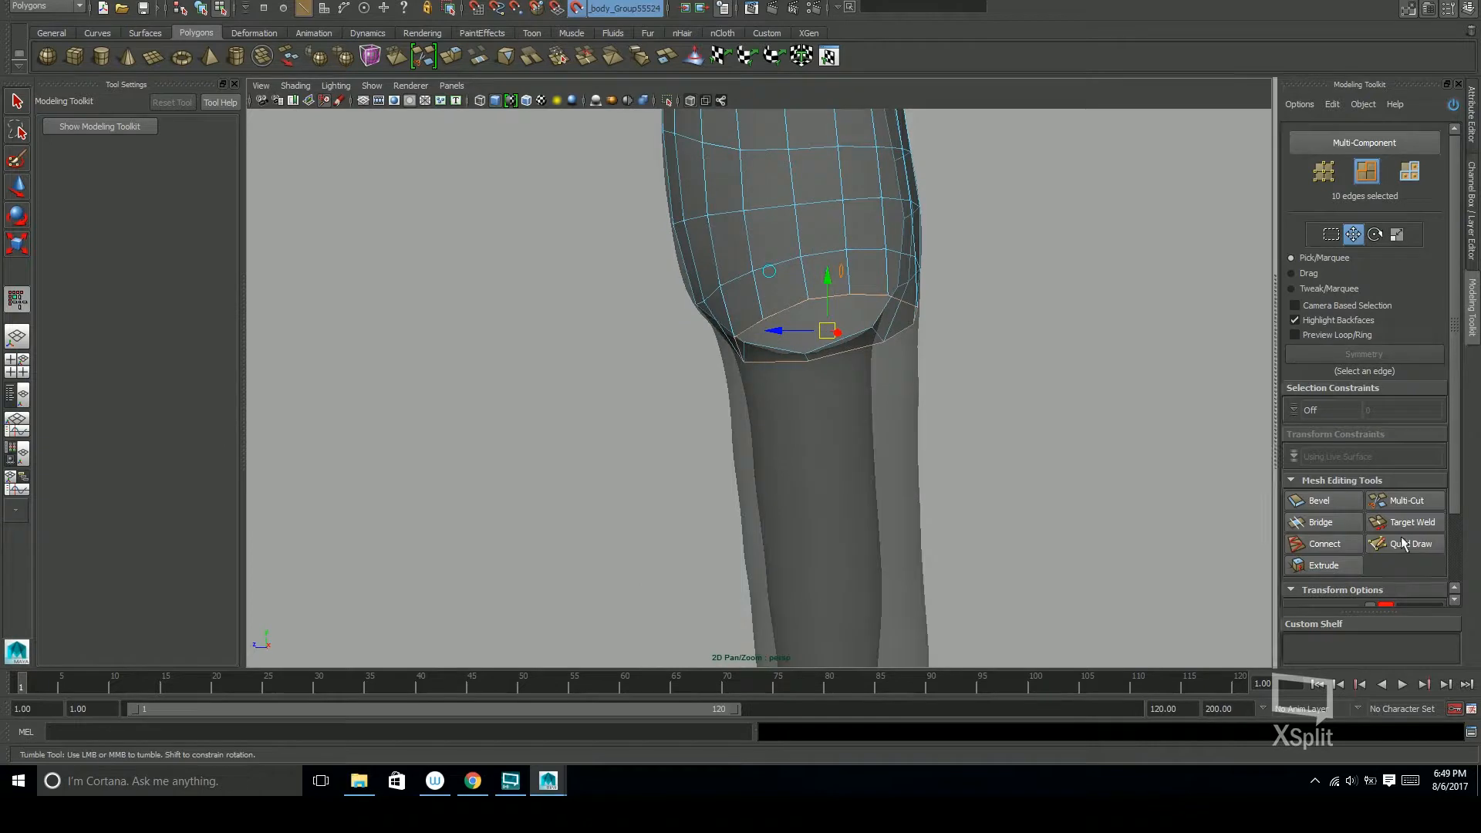
{"action": "left_click", "coordinate": [1343, 565]}
{"action": "right_click_drag", "start_coordinate": [1003, 471], "coordinate": [887, 462], "text": "alt"}
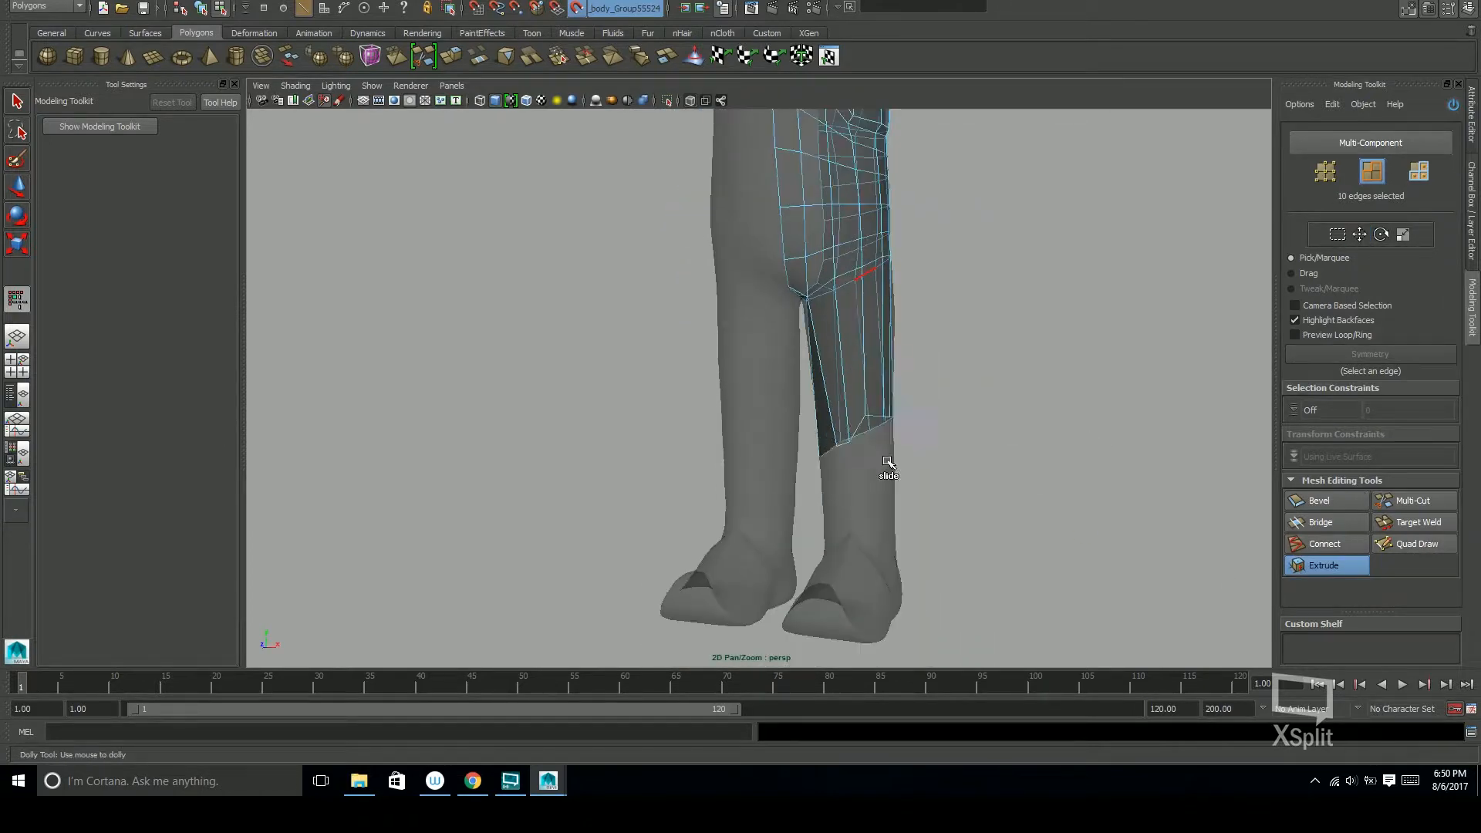
{"action": "left_click_drag", "start_coordinate": [892, 572], "coordinate": [1095, 540], "text": "alt"}
{"action": "right_click_drag", "start_coordinate": [1094, 540], "coordinate": [1198, 593], "text": "alt"}
{"action": "middle_click_drag", "start_coordinate": [1198, 593], "coordinate": [1200, 540], "text": "alt"}
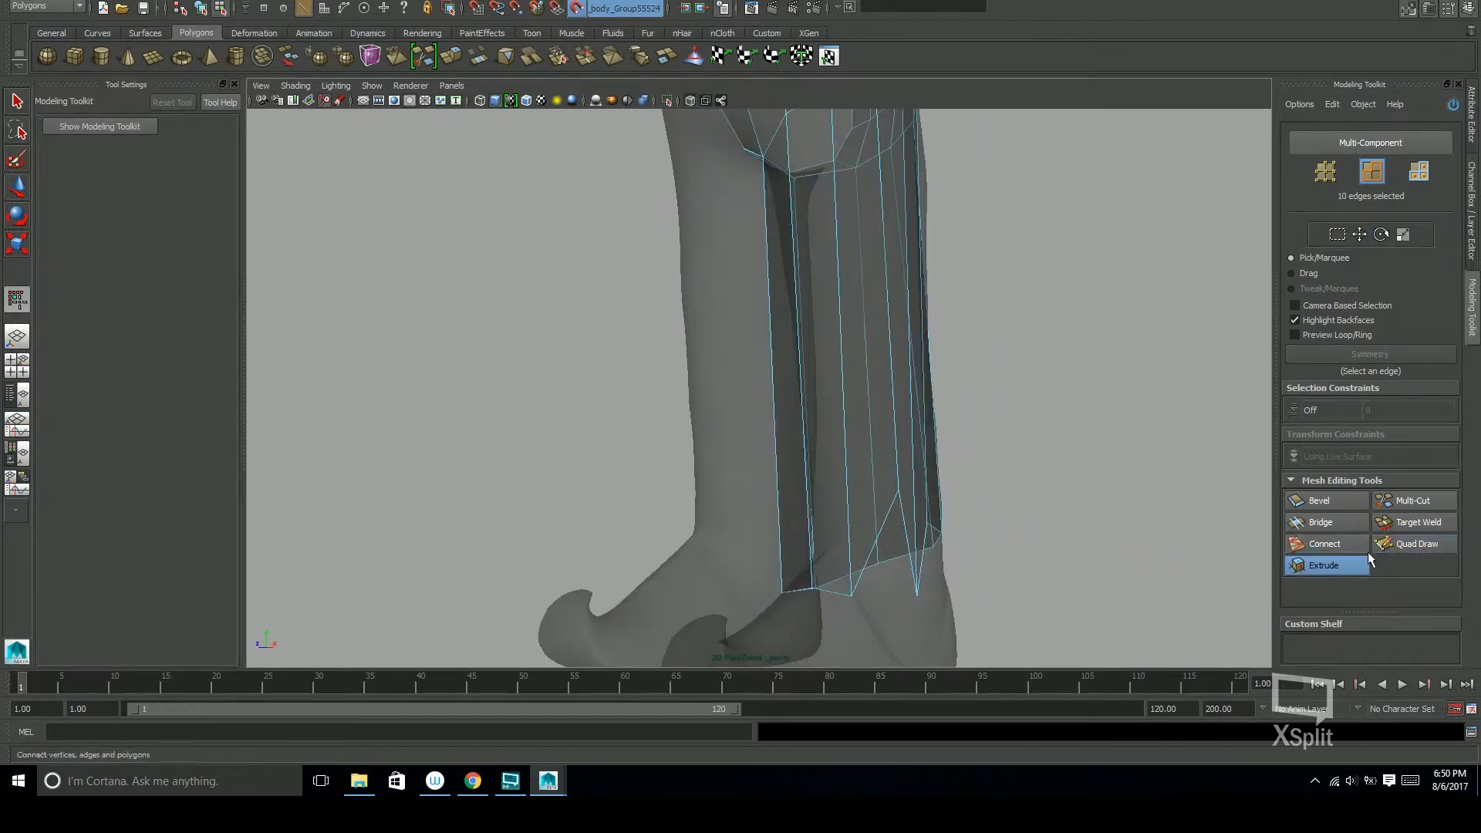
Try relaxing the extruded border at the ankle with Quad Draw, then undo the edits back through the leg extrusion
{"action": "left_click", "coordinate": [1394, 545]}
{"action": "right_click_drag", "start_coordinate": [890, 484], "coordinate": [866, 538], "text": "alt"}
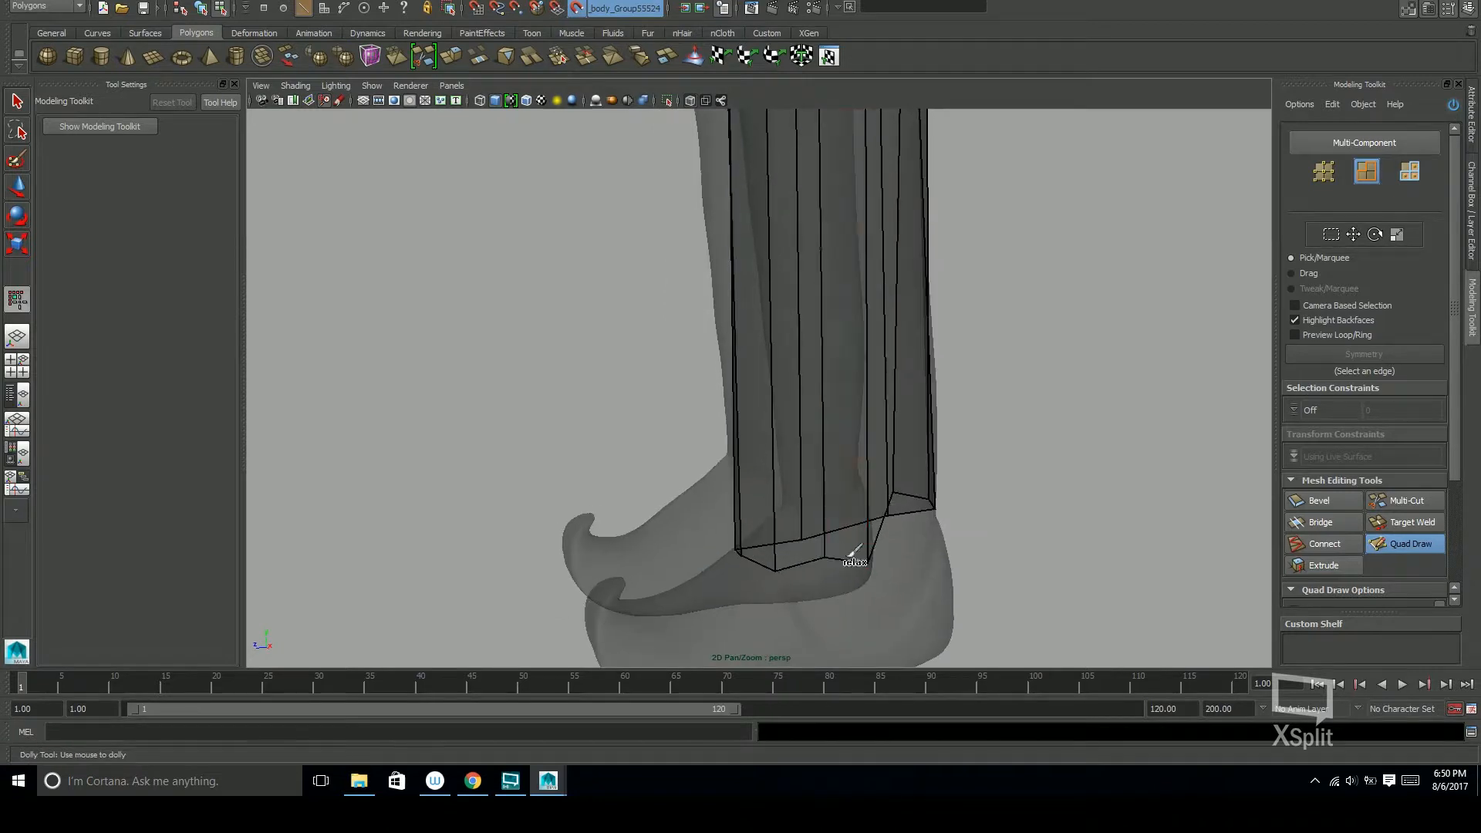
{"action": "left_click_drag", "start_coordinate": [854, 553], "coordinate": [926, 579], "text": "alt"}
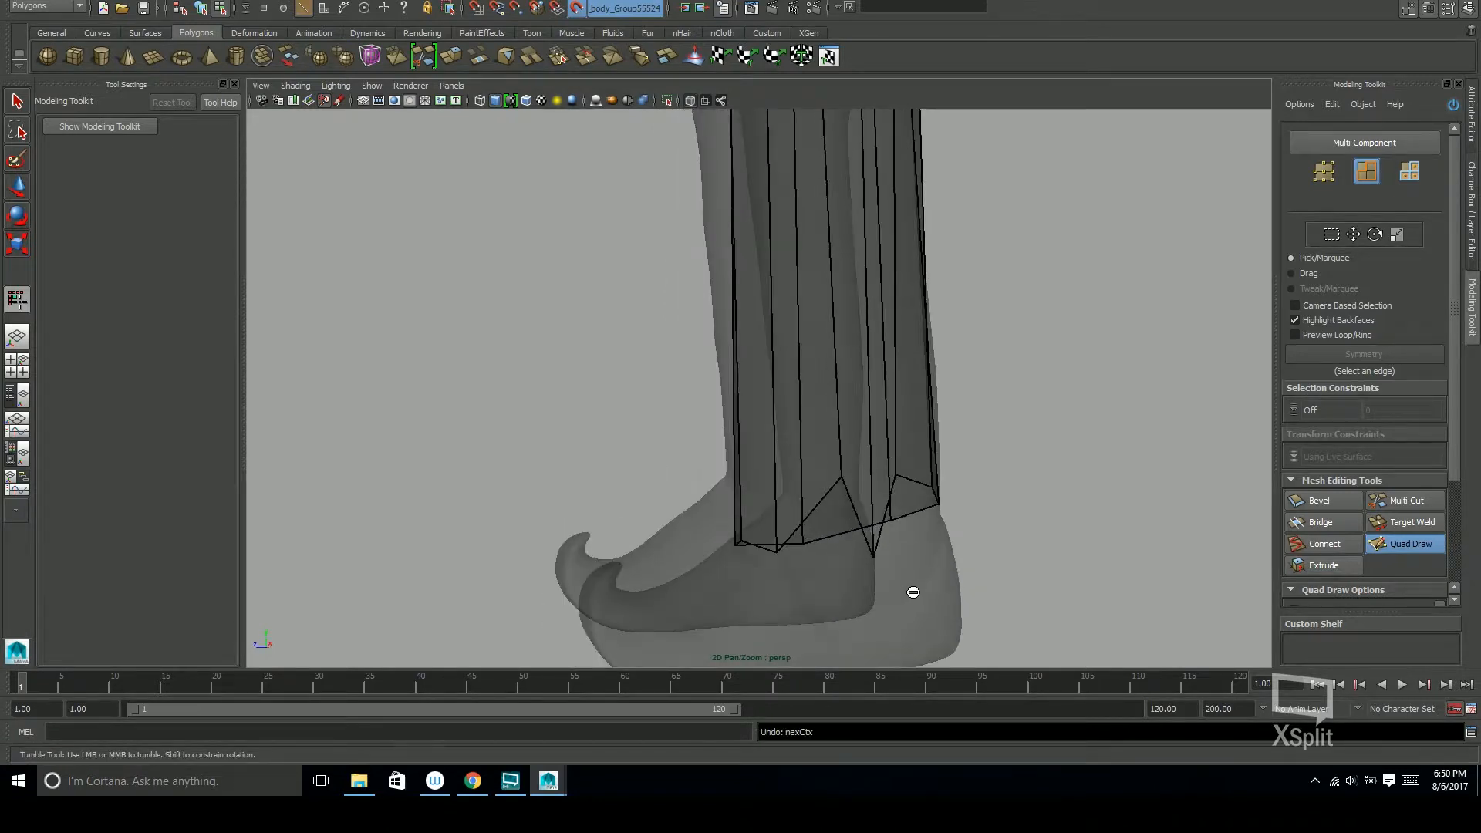
{"action": "key", "text": "ctrl+z"}
{"action": "left_click_drag", "start_coordinate": [910, 483], "coordinate": [1041, 498], "text": "alt"}
{"action": "key", "text": "w"}
{"action": "double_click", "coordinate": [828, 245]}
{"action": "left_click_drag", "start_coordinate": [833, 255], "coordinate": [937, 339], "text": "alt"}
{"action": "left_click", "coordinate": [732, 335], "text": "shift"}
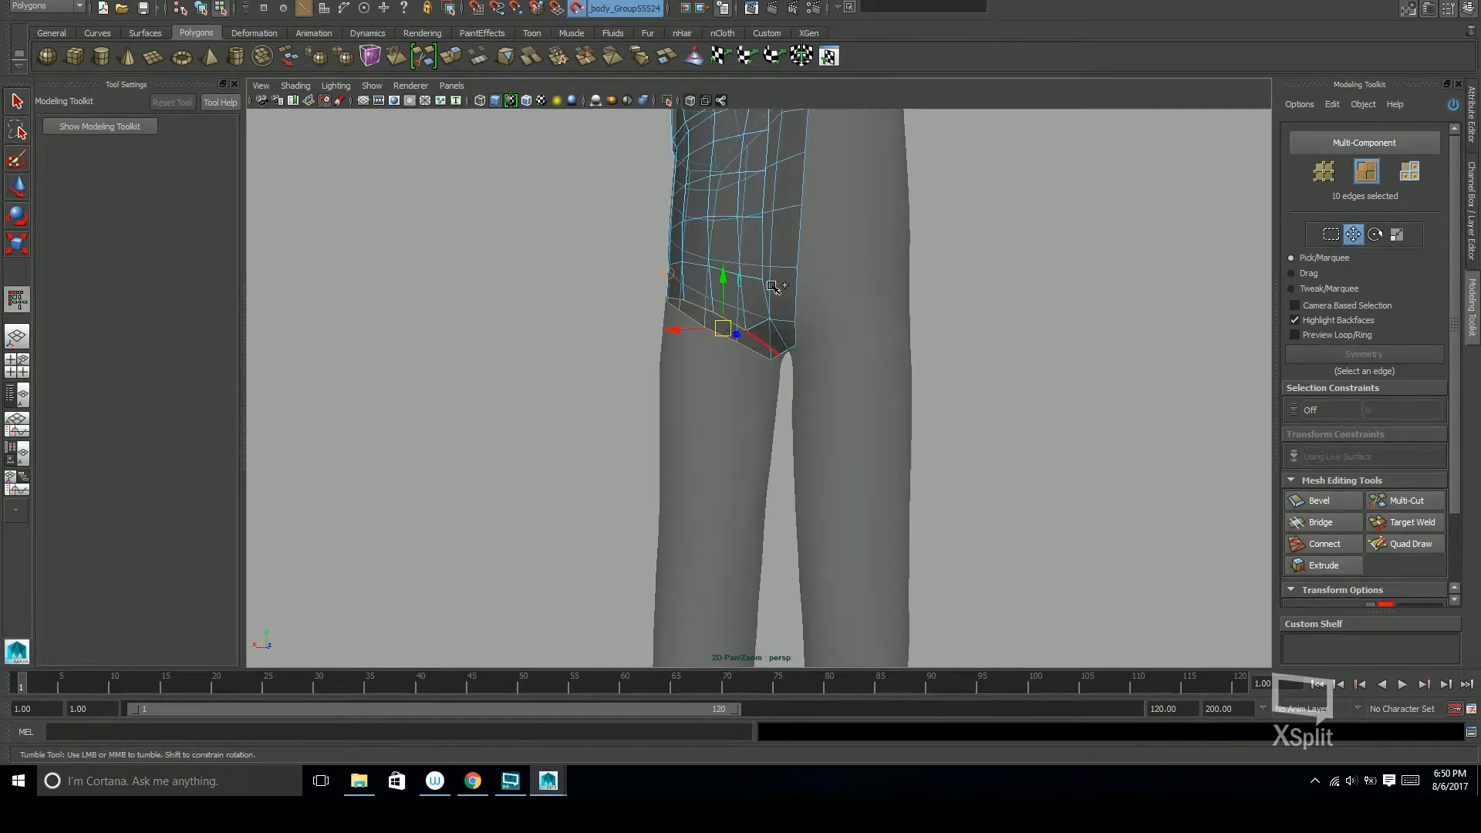
{"action": "left_click_drag", "start_coordinate": [758, 425], "coordinate": [1042, 463], "text": "alt"}
{"action": "key", "text": "ctrl+z"}
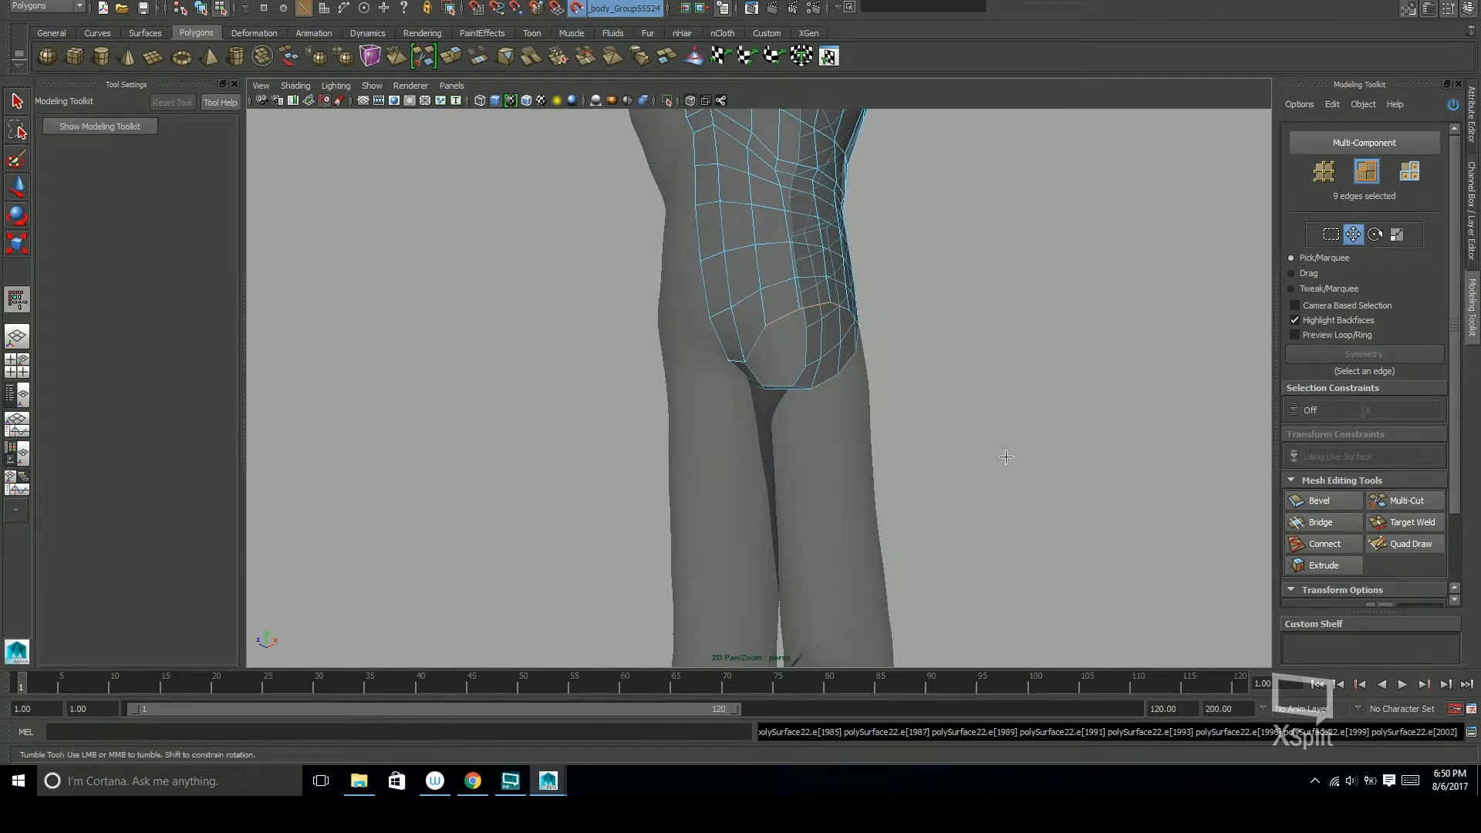
{"action": "left_click", "coordinate": [755, 343]}
{"action": "left_click_drag", "start_coordinate": [760, 347], "coordinate": [841, 328], "text": "alt"}
{"action": "scroll", "coordinate": [766, 309], "scroll_direction": "up", "scroll_amount": 3}
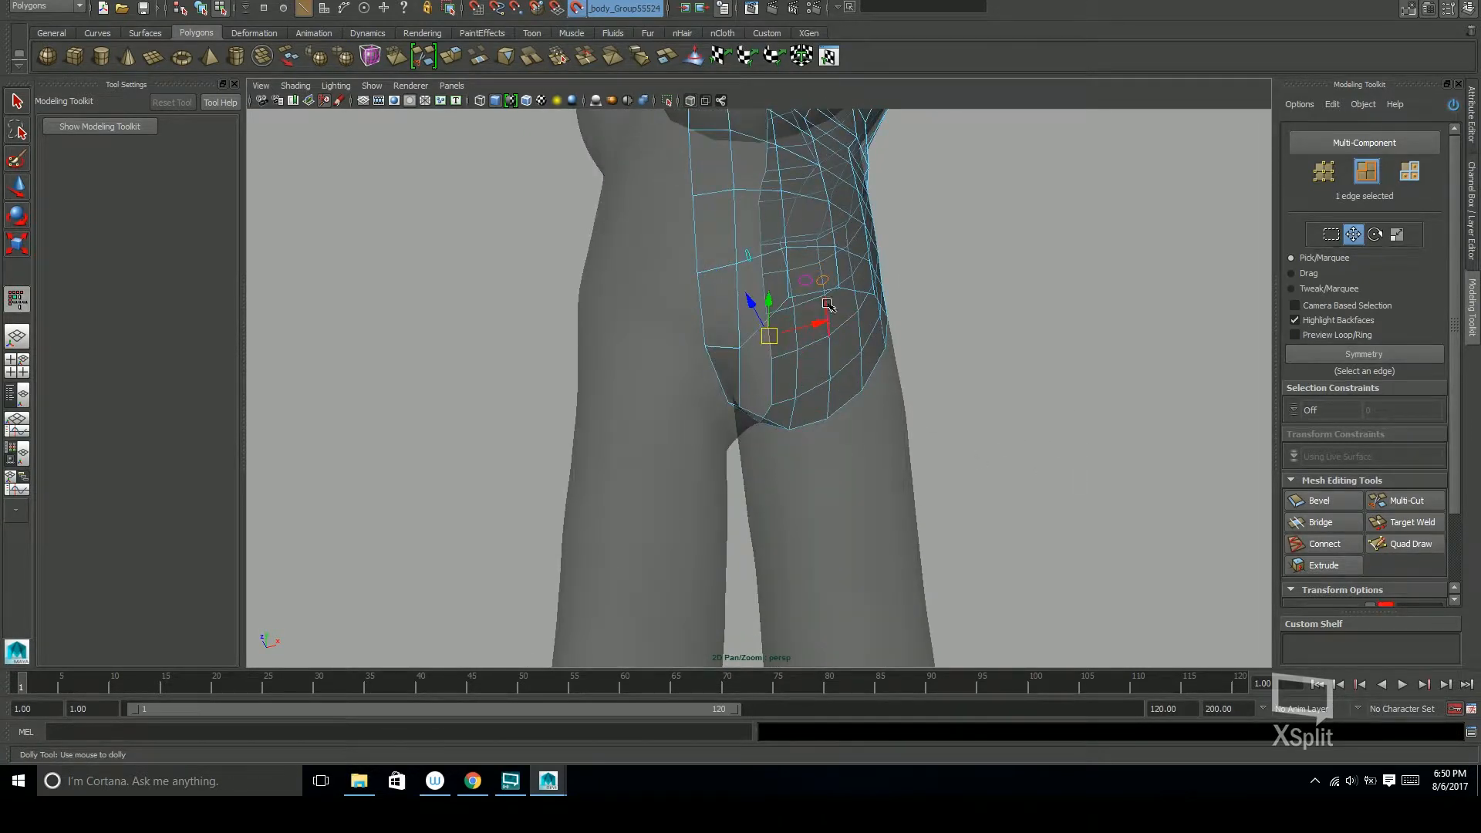
Select the full loop of 10 edges around the leg opening again and extrude it down the leg
{"action": "double_click", "coordinate": [860, 290]}
{"action": "left_click_drag", "start_coordinate": [860, 290], "coordinate": [1039, 438], "text": "alt"}
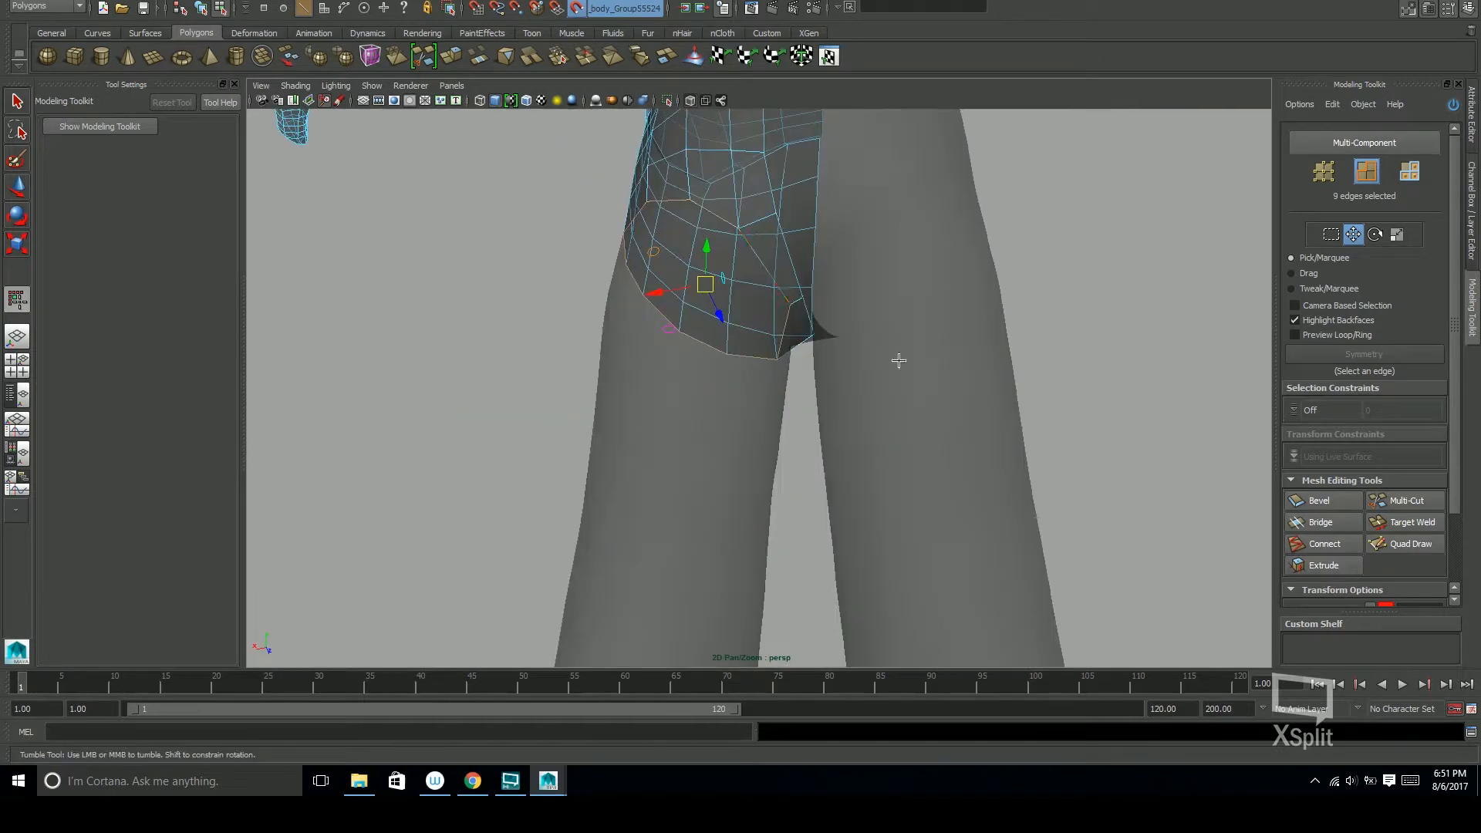
{"action": "left_click_drag", "start_coordinate": [854, 306], "coordinate": [831, 304], "text": "alt"}
{"action": "key", "text": "ctrl+e"}
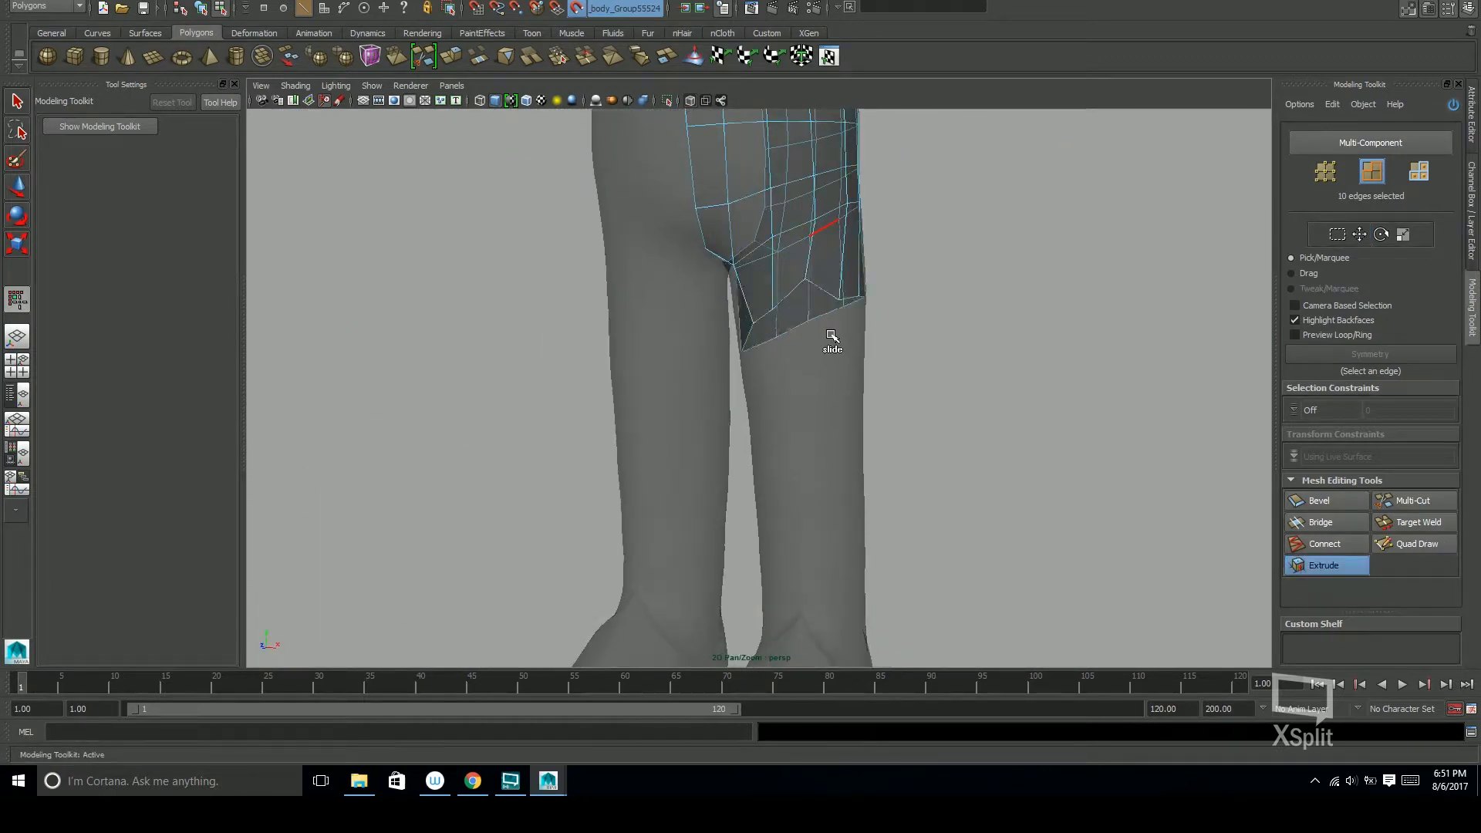
Select border edges at the lower end of the leg extrusion and adjust them to level the opening above the foot
{"action": "left_click_drag", "start_coordinate": [862, 498], "coordinate": [833, 444], "text": "alt"}
{"action": "left_click", "coordinate": [911, 456]}
{"action": "double_click", "coordinate": [888, 454]}
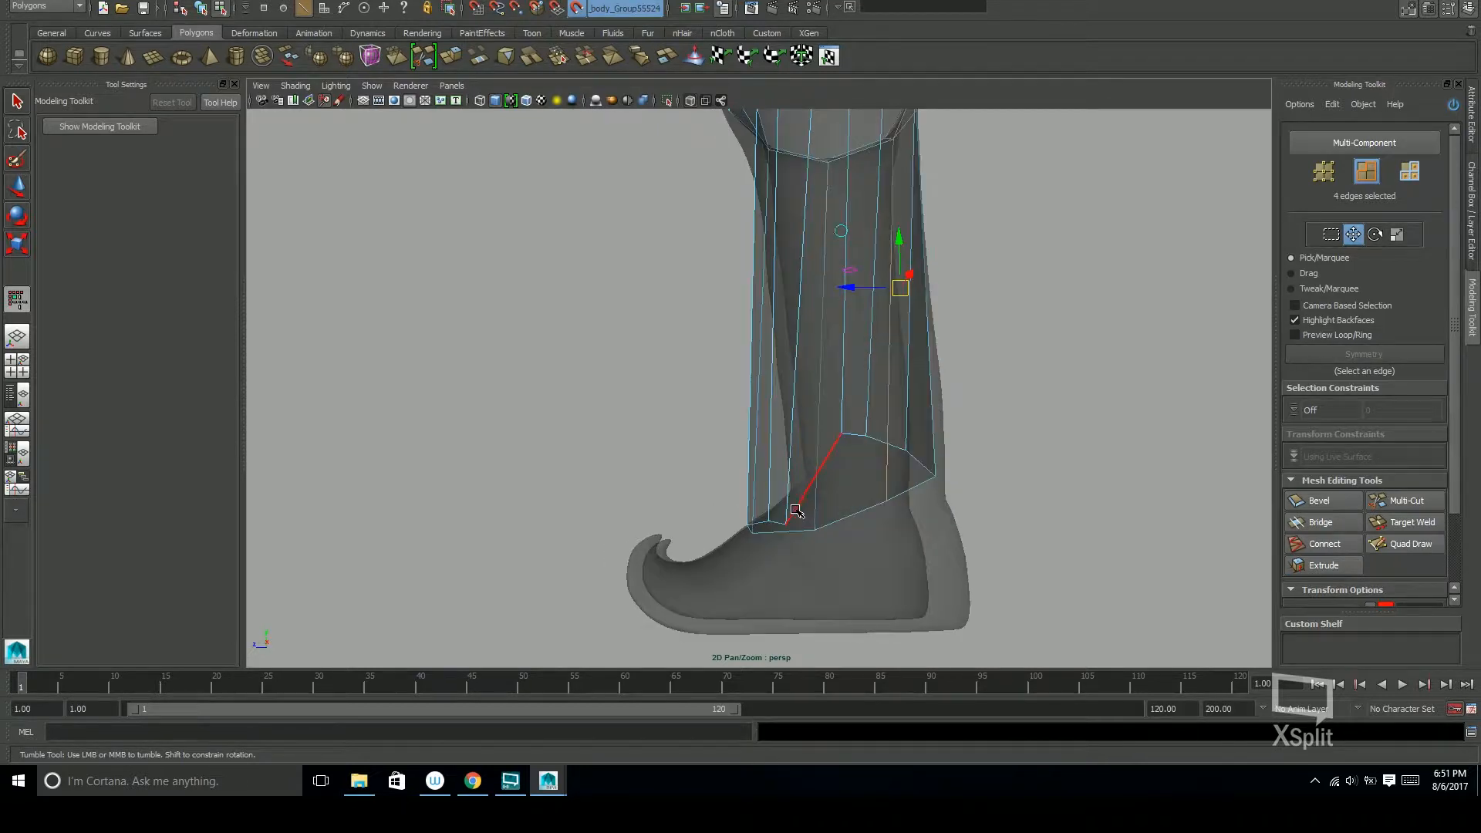
{"action": "left_click_drag", "start_coordinate": [798, 505], "coordinate": [855, 417], "text": "alt"}
{"action": "left_click_drag", "start_coordinate": [951, 355], "coordinate": [833, 463], "text": "alt"}
{"action": "key", "text": "e"}
{"action": "key", "text": "w"}
{"action": "left_click_drag", "start_coordinate": [909, 460], "coordinate": [1111, 476], "text": "alt"}
Relax the lower border of the leg extrusion with Quad Draw into an even ring around the shin
{"action": "left_click", "coordinate": [1404, 544]}
{"action": "right_click_drag", "start_coordinate": [1111, 476], "coordinate": [1142, 478], "text": "alt"}
{"action": "left_click_drag", "start_coordinate": [909, 479], "coordinate": [1071, 486], "text": "alt"}
{"action": "right_click_drag", "start_coordinate": [1072, 486], "coordinate": [1119, 494], "text": "alt"}
{"action": "left_click_drag", "start_coordinate": [873, 553], "coordinate": [930, 554], "text": "shift"}
{"action": "left_click_drag", "start_coordinate": [937, 554], "coordinate": [1034, 495], "text": "alt"}
{"action": "mouse_move", "coordinate": [1010, 444]}
{"action": "left_mouse_down", "text": "shift"}
{"action": "mouse_move", "coordinate": [1031, 428]}
{"action": "mouse_move", "coordinate": [1118, 433]}
{"action": "left_mouse_up", "text": "shift"}
{"action": "middle_click_drag", "start_coordinate": [1118, 432], "coordinate": [1227, 391], "text": "alt"}
{"action": "left_click_drag", "start_coordinate": [893, 503], "coordinate": [911, 497], "text": "shift"}
{"action": "left_click_drag", "start_coordinate": [910, 497], "coordinate": [1102, 493], "text": "alt"}
{"action": "middle_click_drag", "start_coordinate": [1102, 493], "coordinate": [1281, 532], "text": "alt"}
{"action": "left_click_drag", "start_coordinate": [803, 519], "coordinate": [1134, 506], "text": "alt"}
{"action": "middle_click_drag", "start_coordinate": [1134, 506], "coordinate": [1273, 444], "text": "alt"}
{"action": "left_click_drag", "start_coordinate": [1038, 490], "coordinate": [969, 473], "text": "alt"}
{"action": "middle_click_drag", "start_coordinate": [969, 473], "coordinate": [826, 475], "text": "alt"}
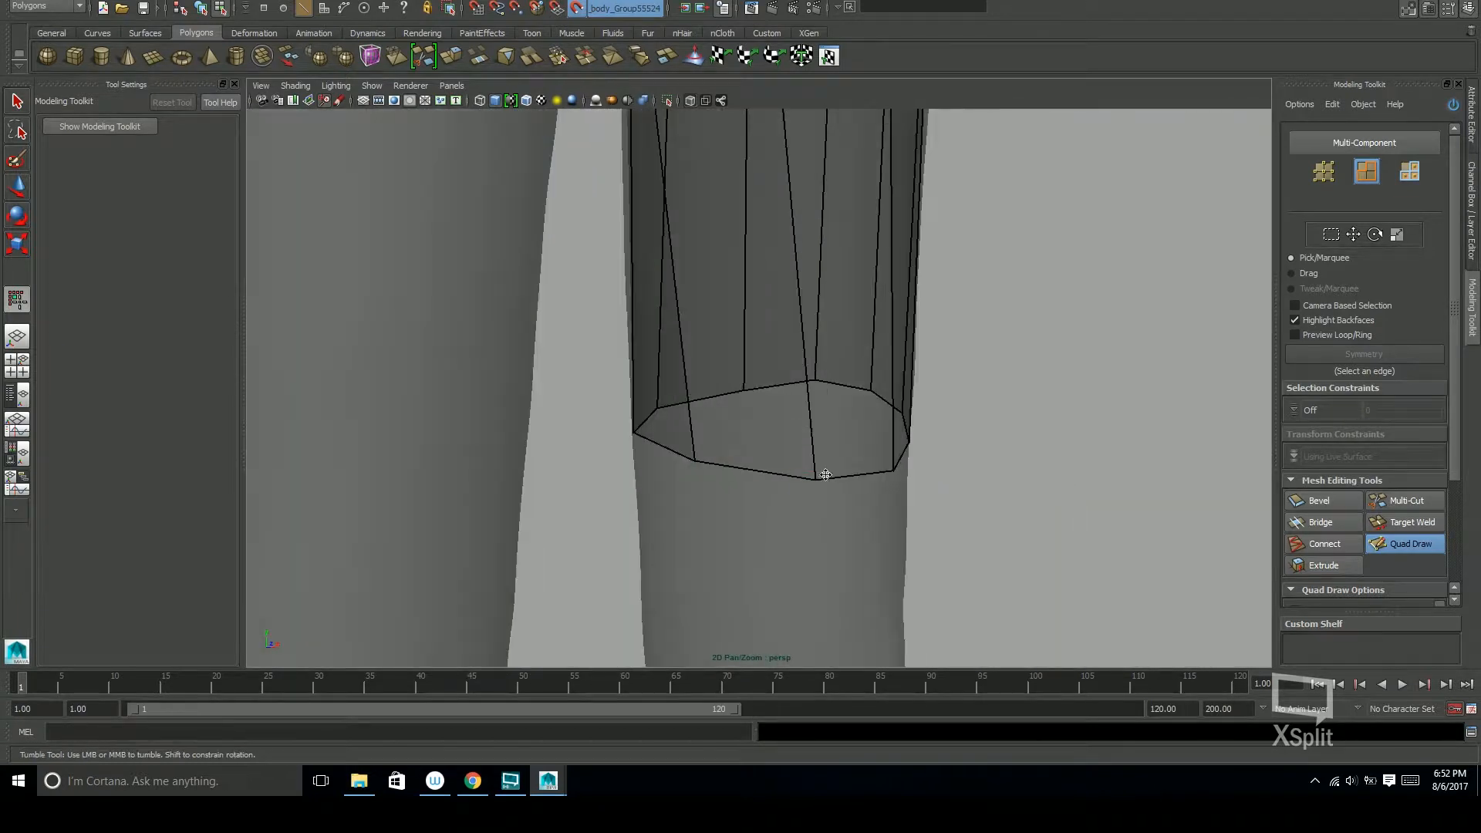
{"action": "left_click_drag", "start_coordinate": [805, 474], "coordinate": [617, 475], "text": "alt"}
{"action": "middle_click_drag", "start_coordinate": [617, 474], "coordinate": [750, 481], "text": "alt"}
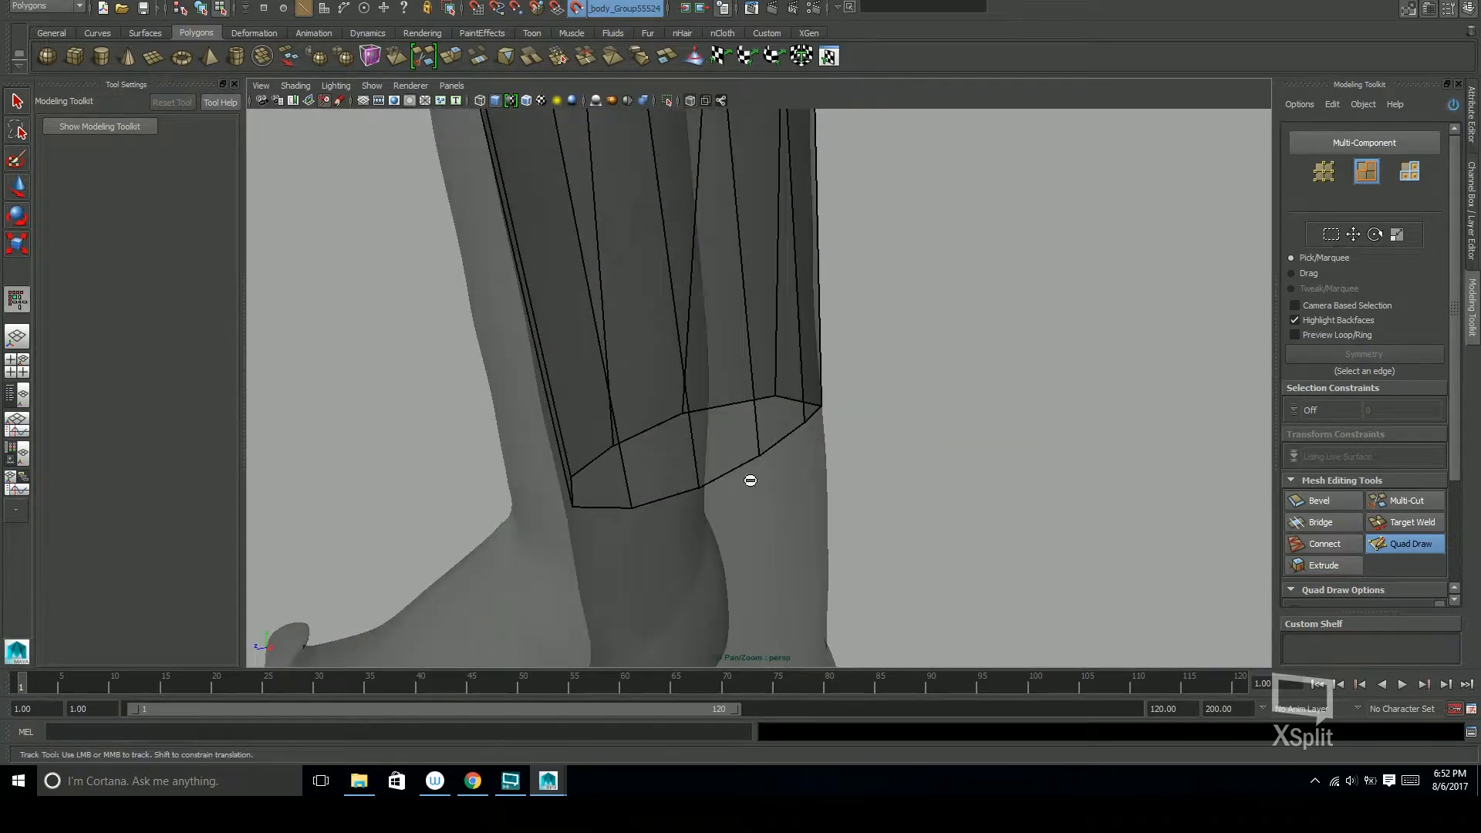
Examine the relaxed border around the shin from the front, sides and back for fit against the reference leg
{"action": "left_click_drag", "start_coordinate": [718, 469], "coordinate": [785, 457], "text": "alt"}
{"action": "mouse_move", "coordinate": [873, 463]}
{"action": "left_mouse_down", "text": "alt"}
{"action": "mouse_move", "coordinate": [806, 492]}
{"action": "mouse_move", "coordinate": [745, 466]}
{"action": "left_mouse_up", "text": "alt"}
{"action": "right_click_drag", "start_coordinate": [875, 442], "coordinate": [821, 434], "text": "alt"}
{"action": "left_click_drag", "start_coordinate": [821, 433], "coordinate": [883, 440], "text": "alt"}
{"action": "middle_click_drag", "start_coordinate": [883, 440], "coordinate": [992, 473], "text": "alt"}
{"action": "right_click_drag", "start_coordinate": [993, 473], "coordinate": [1062, 549], "text": "alt"}
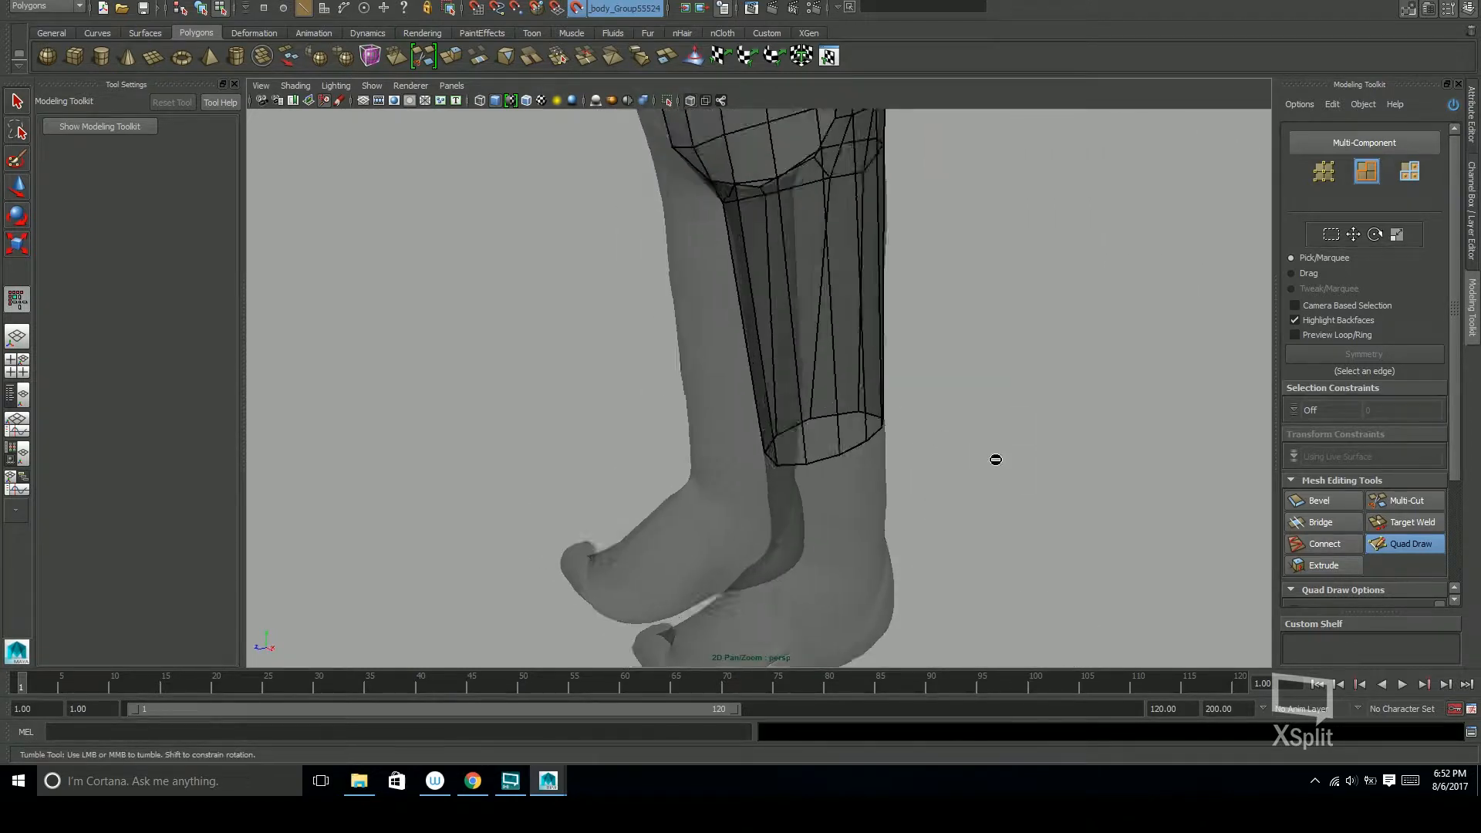
{"action": "left_click_drag", "start_coordinate": [1062, 550], "coordinate": [946, 516], "text": "alt"}
{"action": "right_click_drag", "start_coordinate": [946, 516], "coordinate": [856, 498], "text": "alt"}
{"action": "left_click_drag", "start_coordinate": [856, 498], "coordinate": [945, 493], "text": "alt"}
{"action": "middle_click_drag", "start_coordinate": [980, 201], "coordinate": [1025, 347], "text": "alt"}
{"action": "right_click_drag", "start_coordinate": [1025, 347], "coordinate": [977, 383], "text": "alt"}
{"action": "left_click_drag", "start_coordinate": [977, 383], "coordinate": [934, 370], "text": "alt"}
{"action": "middle_click_drag", "start_coordinate": [933, 370], "coordinate": [900, 358], "text": "alt"}
{"action": "left_click_drag", "start_coordinate": [936, 374], "coordinate": [621, 386], "text": "alt"}
Move the lower border of the leg extrusion further down to the ankle and adjust its front vertices
{"action": "left_click_drag", "start_coordinate": [619, 266], "coordinate": [780, 341], "text": "alt"}
{"action": "scroll", "coordinate": [977, 393], "scroll_direction": "down", "scroll_amount": 8}
{"action": "left_click_drag", "start_coordinate": [972, 473], "coordinate": [1203, 470], "text": "alt"}
{"action": "scroll", "coordinate": [1203, 469], "scroll_direction": "up", "scroll_amount": 4}
{"action": "key", "text": "w"}
{"action": "left_click_drag", "start_coordinate": [939, 466], "coordinate": [960, 457], "text": "alt"}
{"action": "mouse_move", "coordinate": [856, 393]}
{"action": "left_mouse_down"}
{"action": "mouse_move", "coordinate": [894, 491]}
{"action": "mouse_move", "coordinate": [780, 525]}
{"action": "mouse_move", "coordinate": [1010, 494]}
{"action": "mouse_move", "coordinate": [933, 490]}
{"action": "mouse_move", "coordinate": [995, 471]}
{"action": "left_mouse_up"}
{"action": "key", "text": "y"}
{"action": "left_click_drag", "start_coordinate": [927, 372], "coordinate": [995, 416], "text": "alt"}
{"action": "scroll", "coordinate": [911, 473], "scroll_direction": "down", "scroll_amount": 5}
{"action": "scroll", "coordinate": [910, 473], "scroll_direction": "up", "scroll_amount": 3}
{"action": "middle_click_drag", "start_coordinate": [1069, 232], "coordinate": [1057, 146], "text": "alt"}
{"action": "scroll", "coordinate": [887, 571], "scroll_direction": "up", "scroll_amount": 4}
{"action": "middle_click_drag", "start_coordinate": [887, 575], "coordinate": [837, 477], "text": "alt"}
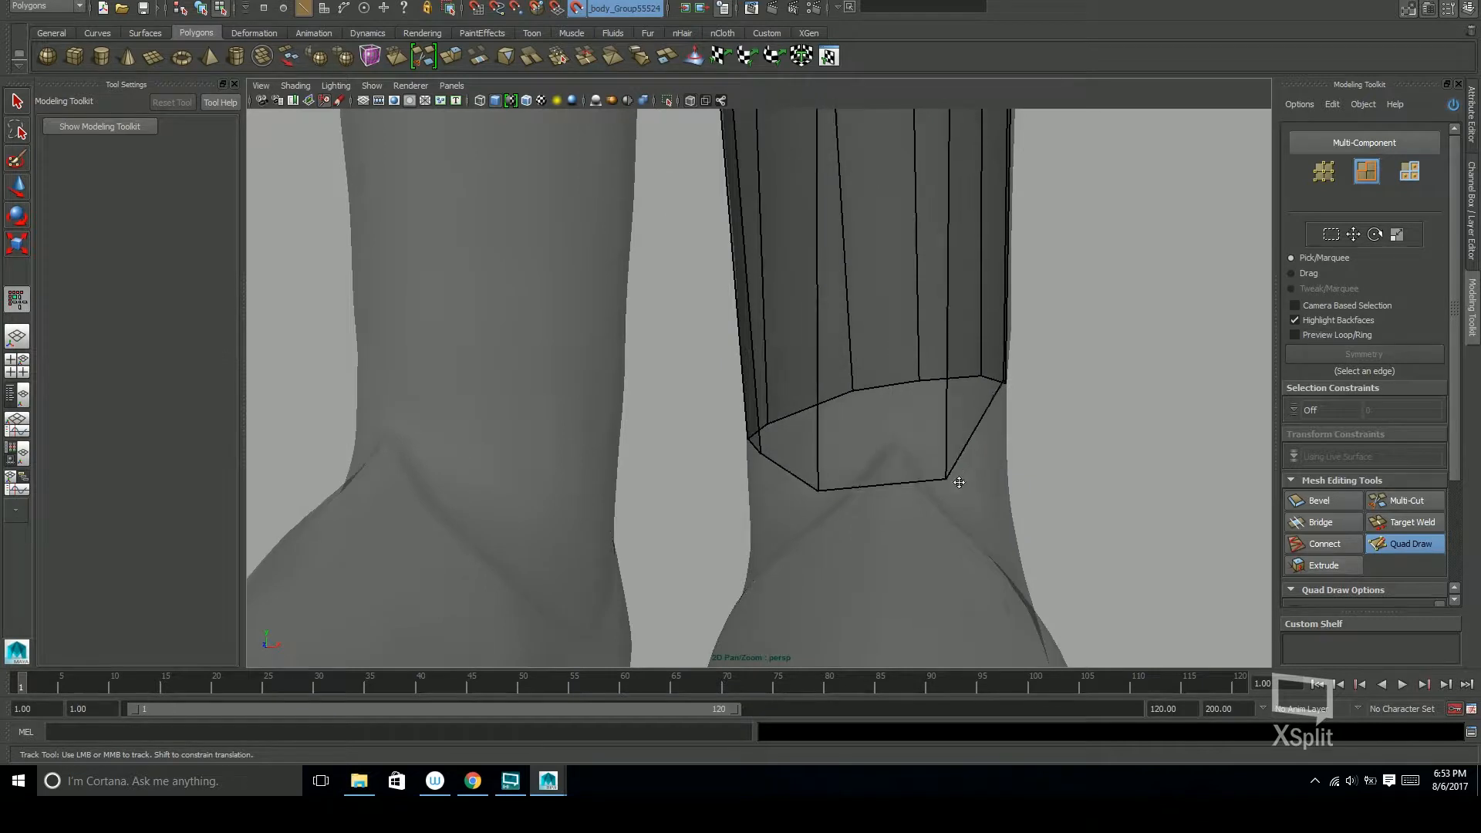
{"action": "left_click_drag", "start_coordinate": [947, 478], "coordinate": [949, 490]}
Pull the front vertices of the ankle border down towards the top of the foot
{"action": "scroll", "coordinate": [774, 281], "scroll_direction": "down", "scroll_amount": 5}
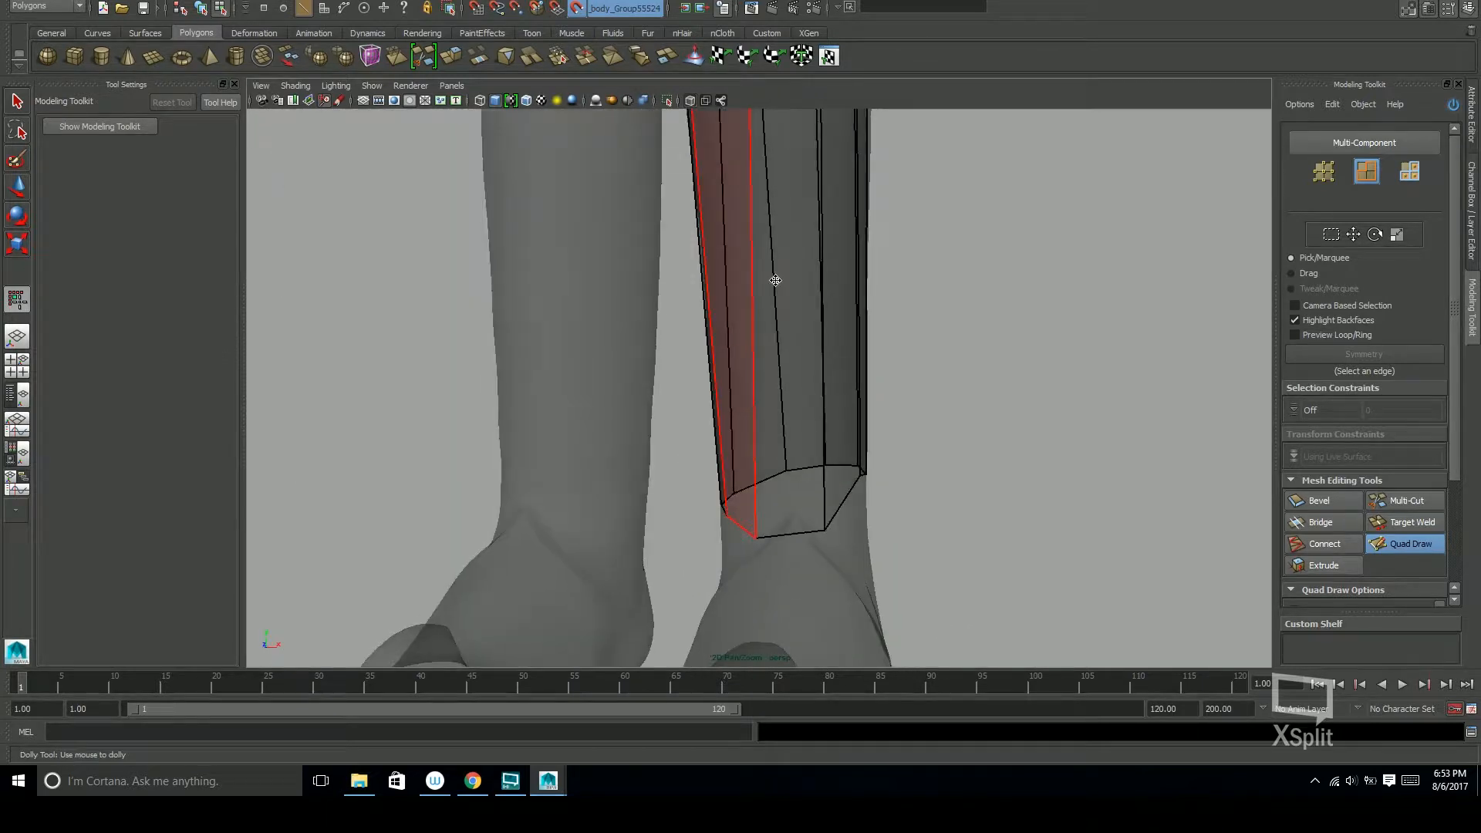
{"action": "middle_click_drag", "start_coordinate": [774, 281], "coordinate": [734, 311], "text": "alt"}
{"action": "mouse_move", "coordinate": [748, 455]}
{"action": "left_mouse_down", "text": "alt"}
{"action": "mouse_move", "coordinate": [782, 461]}
{"action": "mouse_move", "coordinate": [754, 489]}
{"action": "mouse_move", "coordinate": [718, 414]}
{"action": "mouse_move", "coordinate": [761, 400]}
{"action": "left_mouse_up", "text": "alt"}
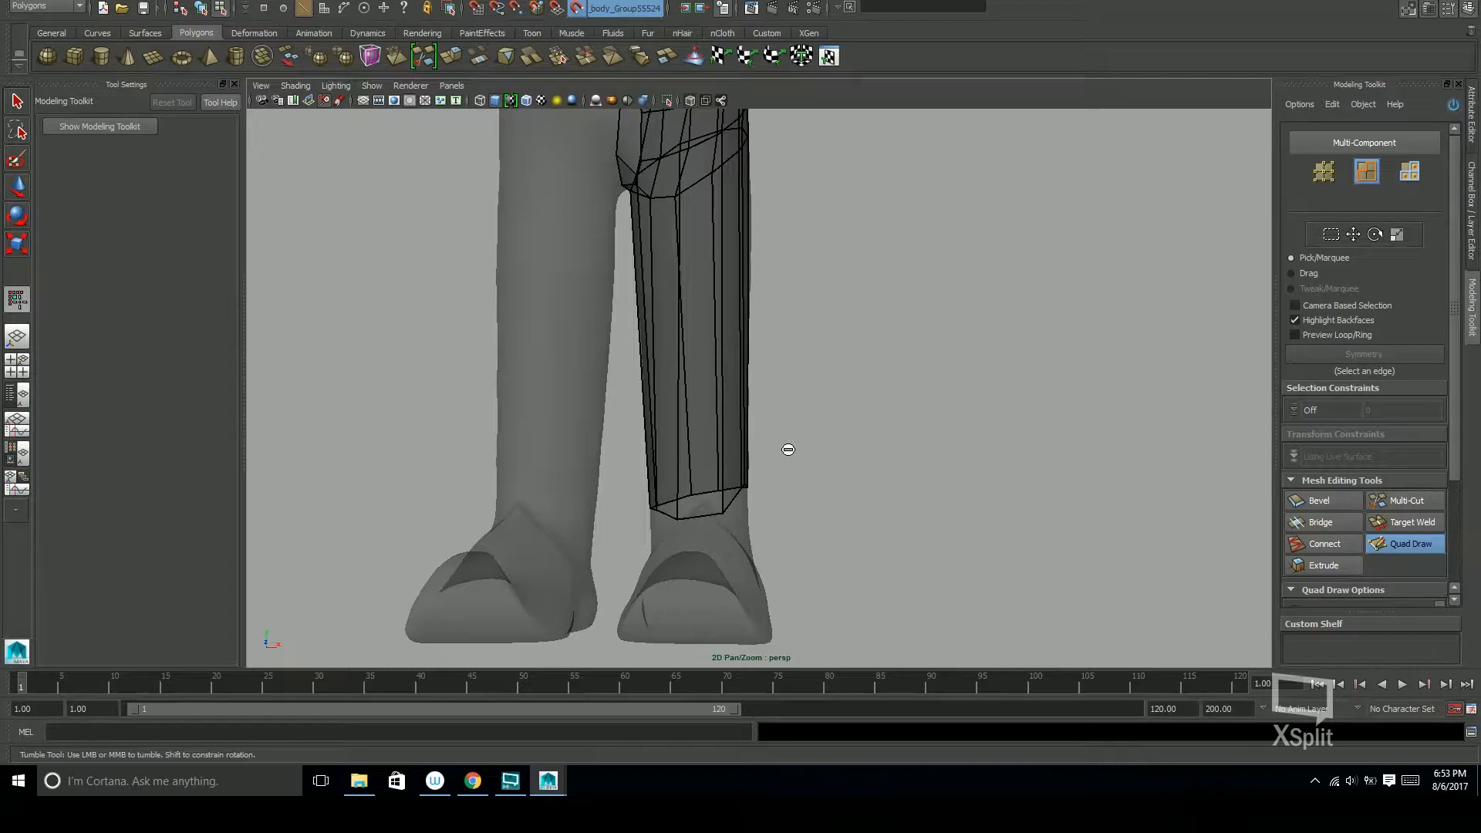
{"action": "left_click_drag", "start_coordinate": [950, 395], "coordinate": [787, 463], "text": "alt"}
{"action": "scroll", "coordinate": [787, 463], "scroll_direction": "up", "scroll_amount": 5}
{"action": "middle_click_drag", "start_coordinate": [787, 494], "coordinate": [810, 399], "text": "alt"}
{"action": "left_click_drag", "start_coordinate": [810, 399], "coordinate": [810, 347], "text": "alt"}
{"action": "middle_click_drag", "start_coordinate": [810, 348], "coordinate": [842, 382], "text": "alt"}
{"action": "left_click_drag", "start_coordinate": [841, 382], "coordinate": [753, 388], "text": "alt"}
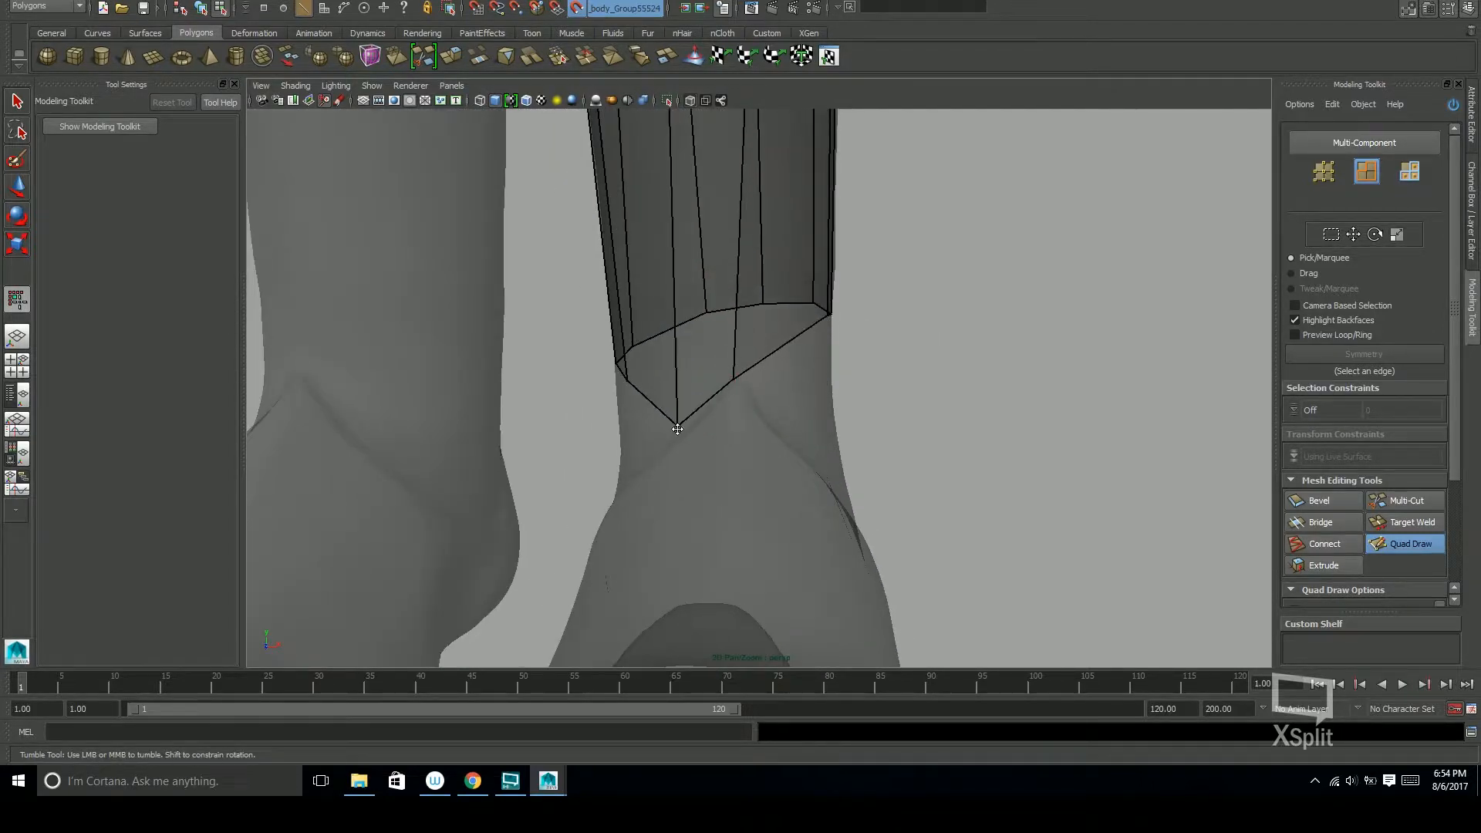
{"action": "left_click_drag", "start_coordinate": [678, 429], "coordinate": [800, 341], "text": "alt"}
{"action": "left_click_drag", "start_coordinate": [782, 469], "coordinate": [746, 376], "text": "alt"}
{"action": "left_click_drag", "start_coordinate": [770, 445], "coordinate": [834, 381], "text": "alt"}
{"action": "left_click_drag", "start_coordinate": [857, 490], "coordinate": [679, 496], "text": "alt"}
Reshape the ankle border into an arch, with its peak above the instep and its side vertices lowered beside the foot
{"action": "scroll", "coordinate": [741, 370], "scroll_direction": "down", "scroll_amount": 5}
{"action": "left_click_drag", "start_coordinate": [770, 347], "coordinate": [733, 331], "text": "alt"}
{"action": "middle_click_drag", "start_coordinate": [733, 332], "coordinate": [791, 339], "text": "alt"}
{"action": "right_click_drag", "start_coordinate": [790, 339], "coordinate": [1111, 416], "text": "alt"}
{"action": "middle_click_drag", "start_coordinate": [771, 571], "coordinate": [725, 421], "text": "alt"}
{"action": "left_click_drag", "start_coordinate": [590, 378], "coordinate": [648, 420], "text": "alt"}
{"action": "left_click_drag", "start_coordinate": [695, 417], "coordinate": [854, 460], "text": "alt"}
{"action": "right_click_drag", "start_coordinate": [853, 460], "coordinate": [793, 372], "text": "alt"}
{"action": "right_click_drag", "start_coordinate": [800, 518], "coordinate": [850, 364], "text": "alt"}
{"action": "left_click_drag", "start_coordinate": [850, 363], "coordinate": [805, 490], "text": "alt"}
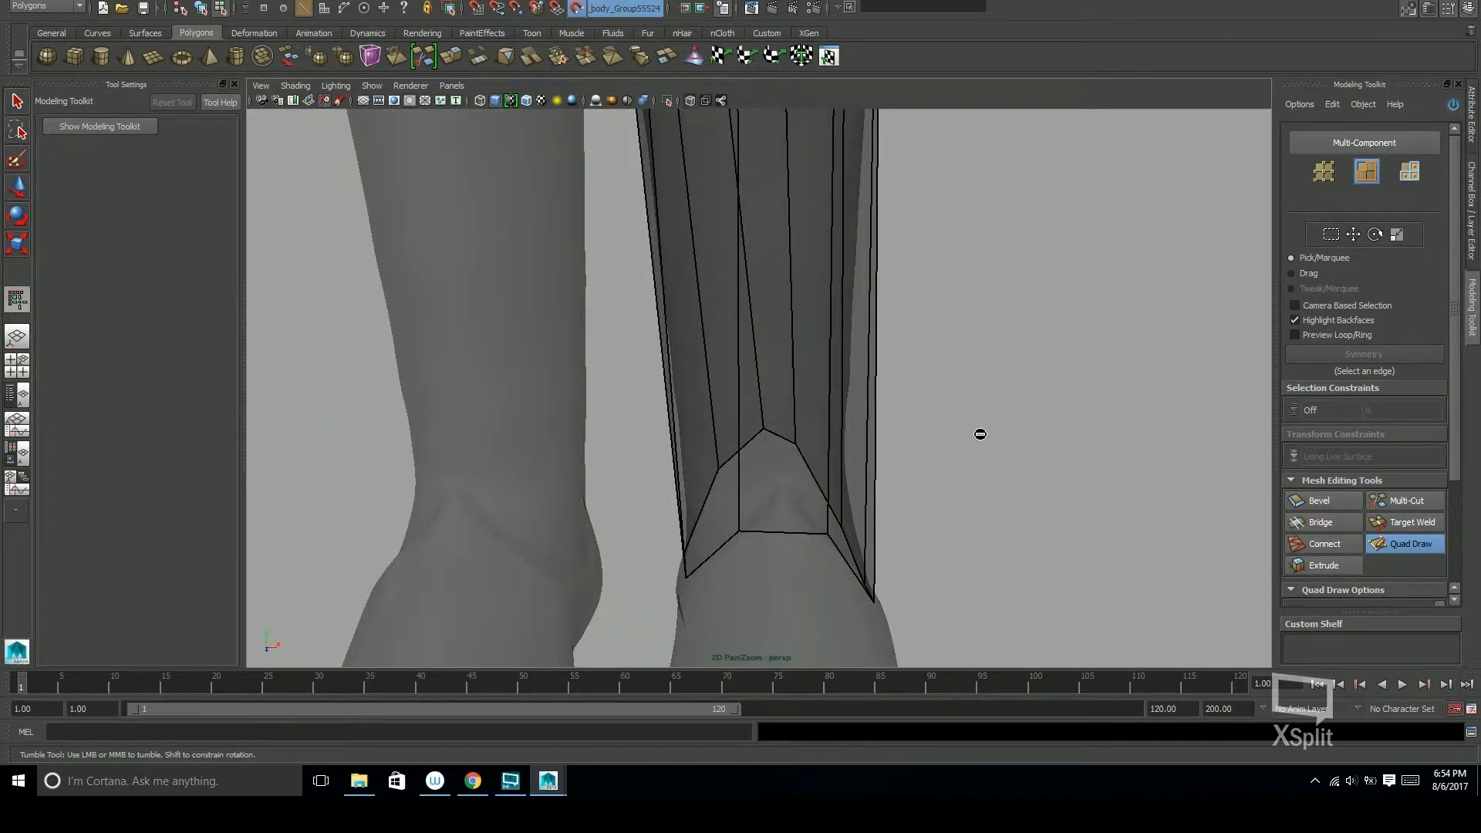
{"action": "right_click_drag", "start_coordinate": [1036, 453], "coordinate": [816, 456], "text": "alt"}
{"action": "left_click_drag", "start_coordinate": [817, 456], "coordinate": [856, 455], "text": "alt"}
{"action": "right_click_drag", "start_coordinate": [856, 455], "coordinate": [949, 455], "text": "alt"}
{"action": "middle_click_drag", "start_coordinate": [949, 455], "coordinate": [918, 385], "text": "alt"}
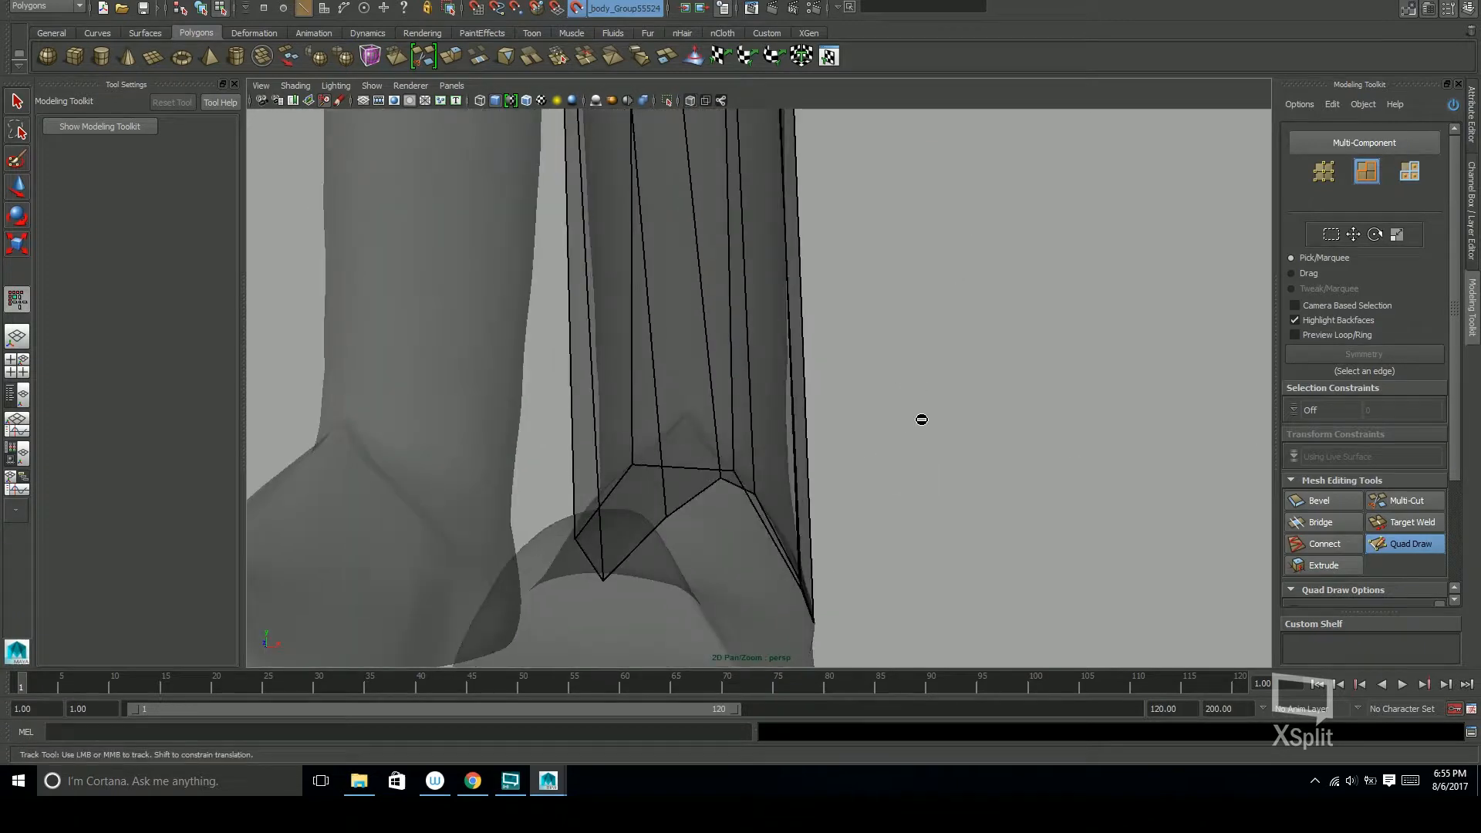
Refine the side and rear vertices of the ankle border so the arch follows the foot all round
{"action": "left_click_drag", "start_coordinate": [918, 386], "coordinate": [709, 539], "text": "alt"}
{"action": "right_click_drag", "start_coordinate": [852, 497], "coordinate": [678, 510], "text": "alt"}
{"action": "left_click_drag", "start_coordinate": [679, 509], "coordinate": [887, 540], "text": "alt"}
{"action": "middle_click_drag", "start_coordinate": [887, 540], "coordinate": [853, 460], "text": "alt"}
{"action": "right_click_drag", "start_coordinate": [853, 460], "coordinate": [910, 429], "text": "alt"}
{"action": "middle_click_drag", "start_coordinate": [910, 428], "coordinate": [891, 423], "text": "alt"}
{"action": "right_click_drag", "start_coordinate": [891, 424], "coordinate": [826, 471], "text": "alt"}
{"action": "left_click_drag", "start_coordinate": [826, 471], "coordinate": [813, 526], "text": "alt"}
{"action": "right_click_drag", "start_coordinate": [814, 526], "coordinate": [911, 529], "text": "alt"}
{"action": "left_click_drag", "start_coordinate": [910, 529], "coordinate": [783, 517], "text": "alt"}
{"action": "middle_click_drag", "start_coordinate": [784, 517], "coordinate": [710, 456], "text": "alt"}
{"action": "left_click_drag", "start_coordinate": [709, 456], "coordinate": [996, 466], "text": "alt"}
{"action": "scroll", "coordinate": [998, 423], "scroll_direction": "up", "scroll_amount": 3}
{"action": "scroll", "coordinate": [991, 410], "scroll_direction": "down", "scroll_amount": 3}
{"action": "scroll", "coordinate": [903, 384], "scroll_direction": "up", "scroll_amount": 3}
Even out the vertices around the top of the leg where the extrusion meets the hip section
{"action": "middle_click_drag", "start_coordinate": [904, 384], "coordinate": [758, 297], "text": "alt"}
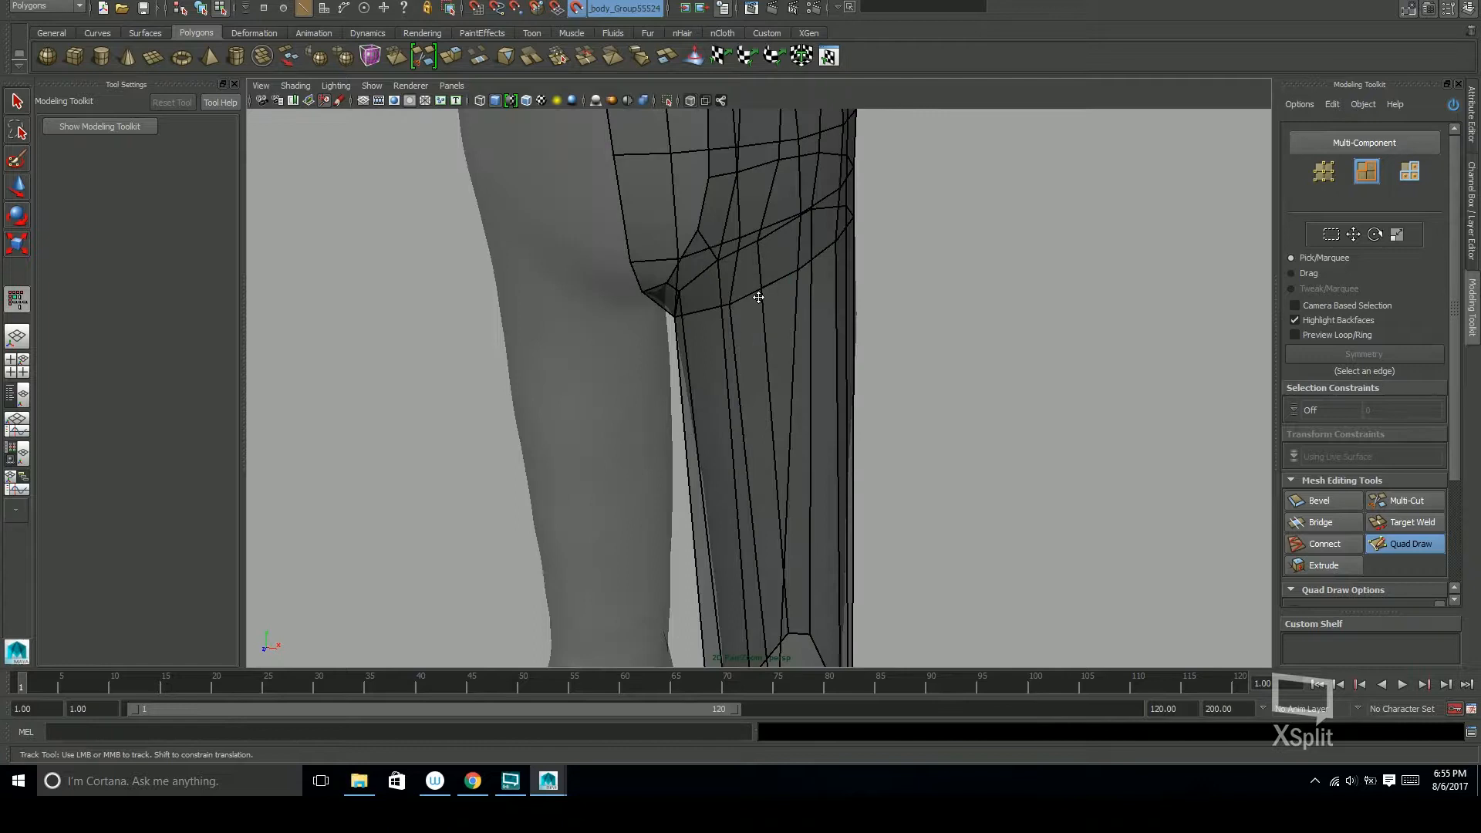
{"action": "middle_click_drag", "start_coordinate": [809, 624], "coordinate": [813, 420], "text": "alt"}
{"action": "scroll", "coordinate": [813, 420], "scroll_direction": "up", "scroll_amount": 3}
{"action": "middle_click_drag", "start_coordinate": [795, 501], "coordinate": [777, 608], "text": "alt"}
{"action": "middle_click_drag", "start_coordinate": [733, 231], "coordinate": [679, 440], "text": "alt"}
{"action": "left_click_drag", "start_coordinate": [656, 440], "coordinate": [682, 407], "text": "alt"}
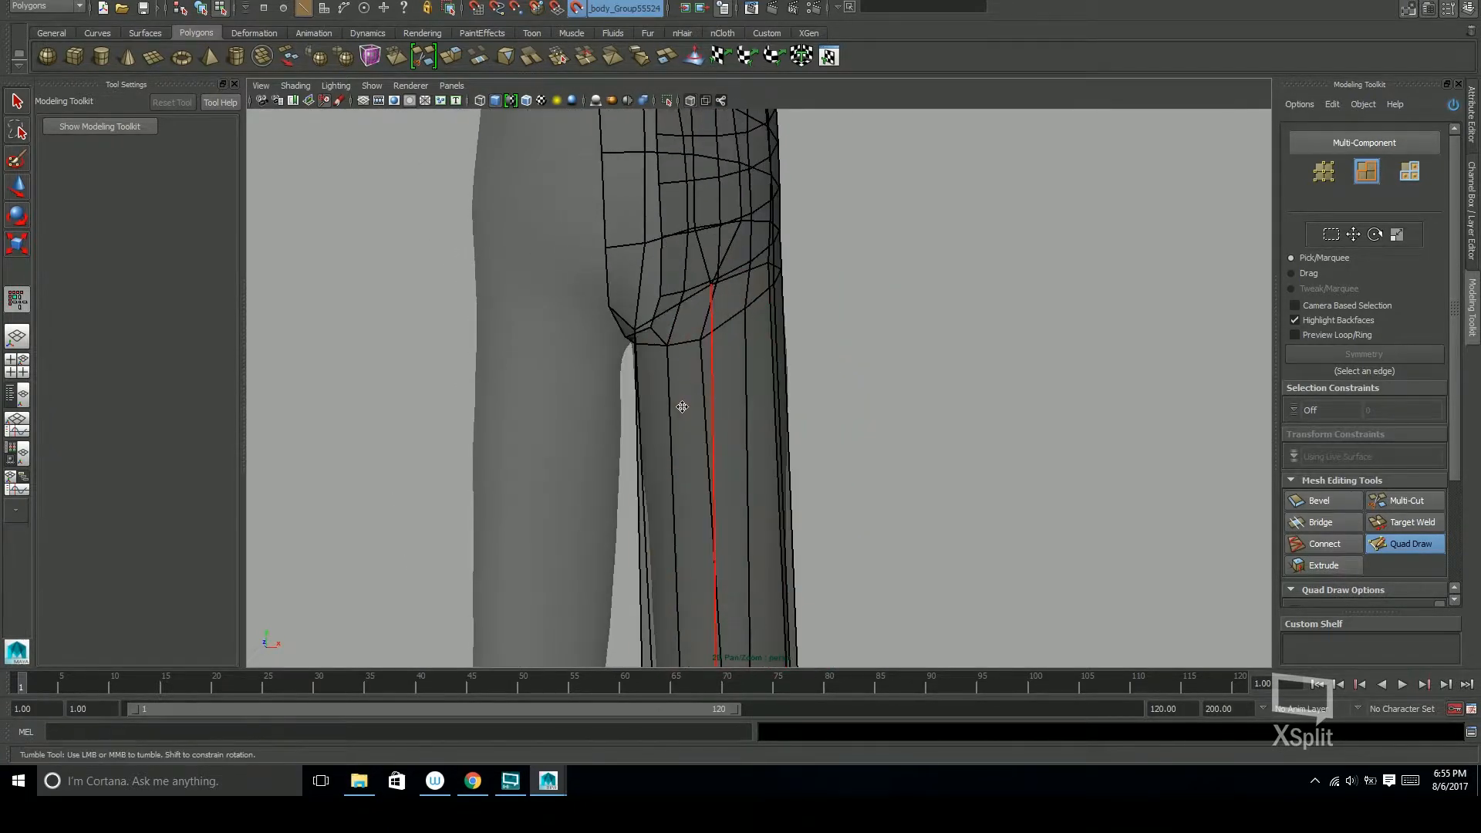
{"action": "left_click_drag", "start_coordinate": [964, 476], "coordinate": [906, 430], "text": "alt"}
{"action": "middle_click_drag", "start_coordinate": [906, 430], "coordinate": [889, 586], "text": "alt"}
{"action": "scroll", "coordinate": [833, 400], "scroll_direction": "up", "scroll_amount": 2}
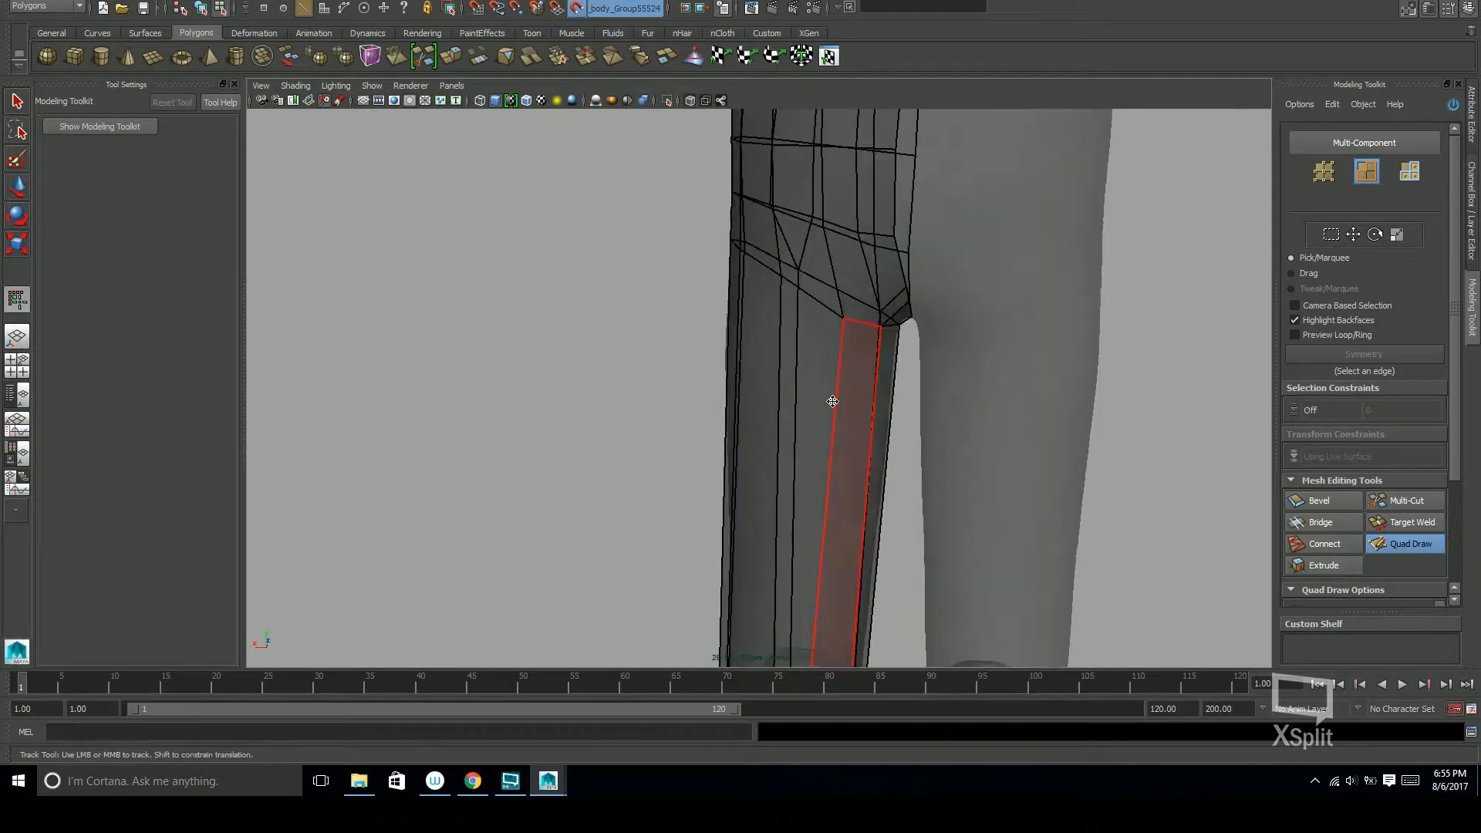
{"action": "left_click_drag", "start_coordinate": [833, 401], "coordinate": [846, 356], "text": "alt"}
{"action": "middle_click_drag", "start_coordinate": [790, 324], "coordinate": [863, 280], "text": "alt"}
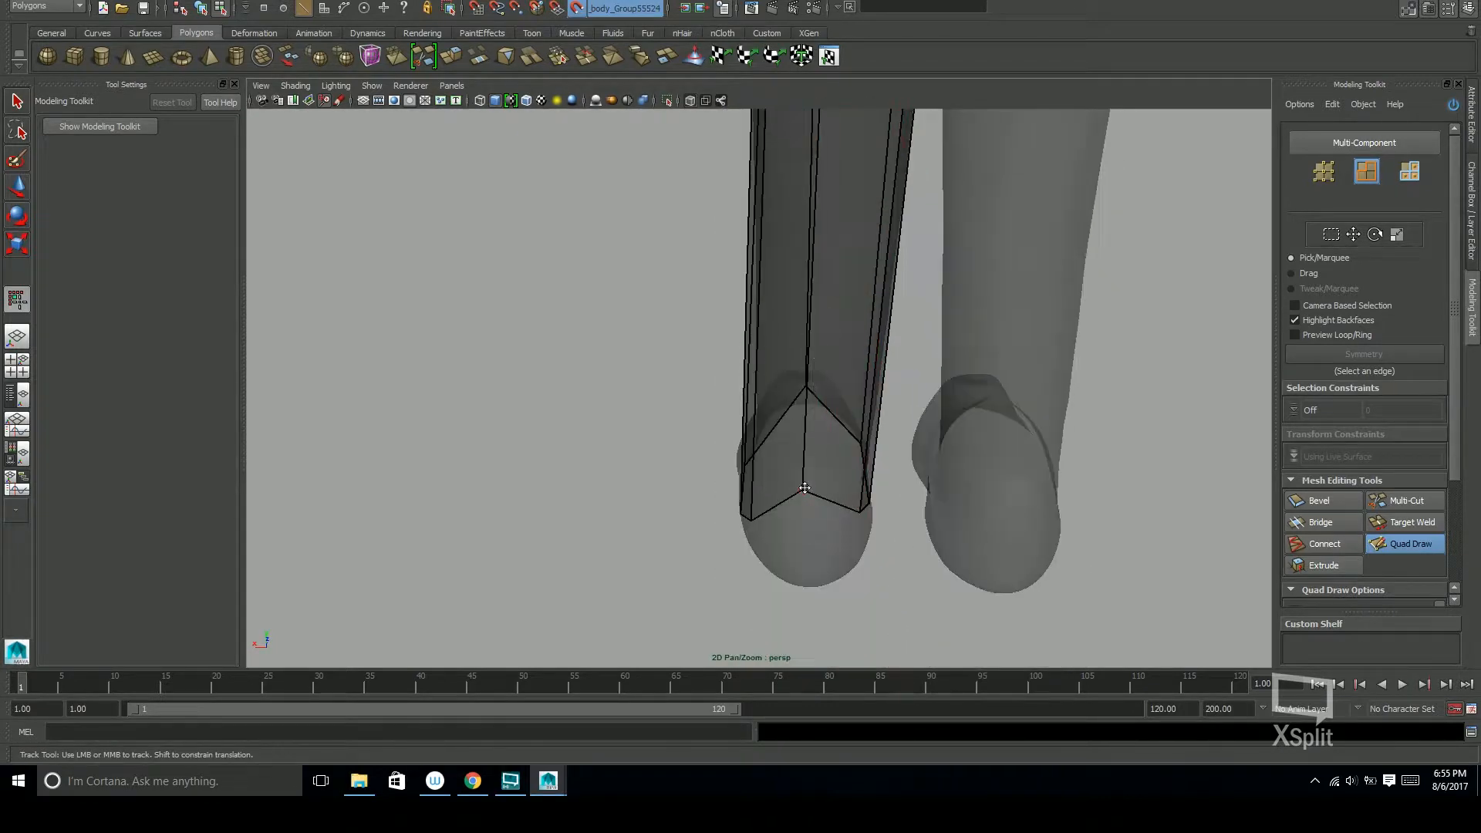
Adjust the ankle border vertices around the heel and at the front crease of the foot
{"action": "left_click_drag", "start_coordinate": [805, 488], "coordinate": [870, 426], "text": "alt"}
{"action": "middle_click_drag", "start_coordinate": [870, 209], "coordinate": [863, 502], "text": "alt"}
{"action": "scroll", "coordinate": [860, 433], "scroll_direction": "up", "scroll_amount": 2}
{"action": "left_click_drag", "start_coordinate": [863, 502], "coordinate": [1119, 437], "text": "alt"}
{"action": "middle_click_drag", "start_coordinate": [864, 540], "coordinate": [873, 270], "text": "alt"}
{"action": "scroll", "coordinate": [888, 432], "scroll_direction": "up", "scroll_amount": 3}
{"action": "left_click_drag", "start_coordinate": [1005, 447], "coordinate": [899, 559], "text": "alt"}
{"action": "middle_click_drag", "start_coordinate": [844, 344], "coordinate": [757, 334], "text": "alt"}
{"action": "scroll", "coordinate": [784, 440], "scroll_direction": "down", "scroll_amount": 5}
{"action": "left_click_drag", "start_coordinate": [756, 334], "coordinate": [719, 351], "text": "alt"}
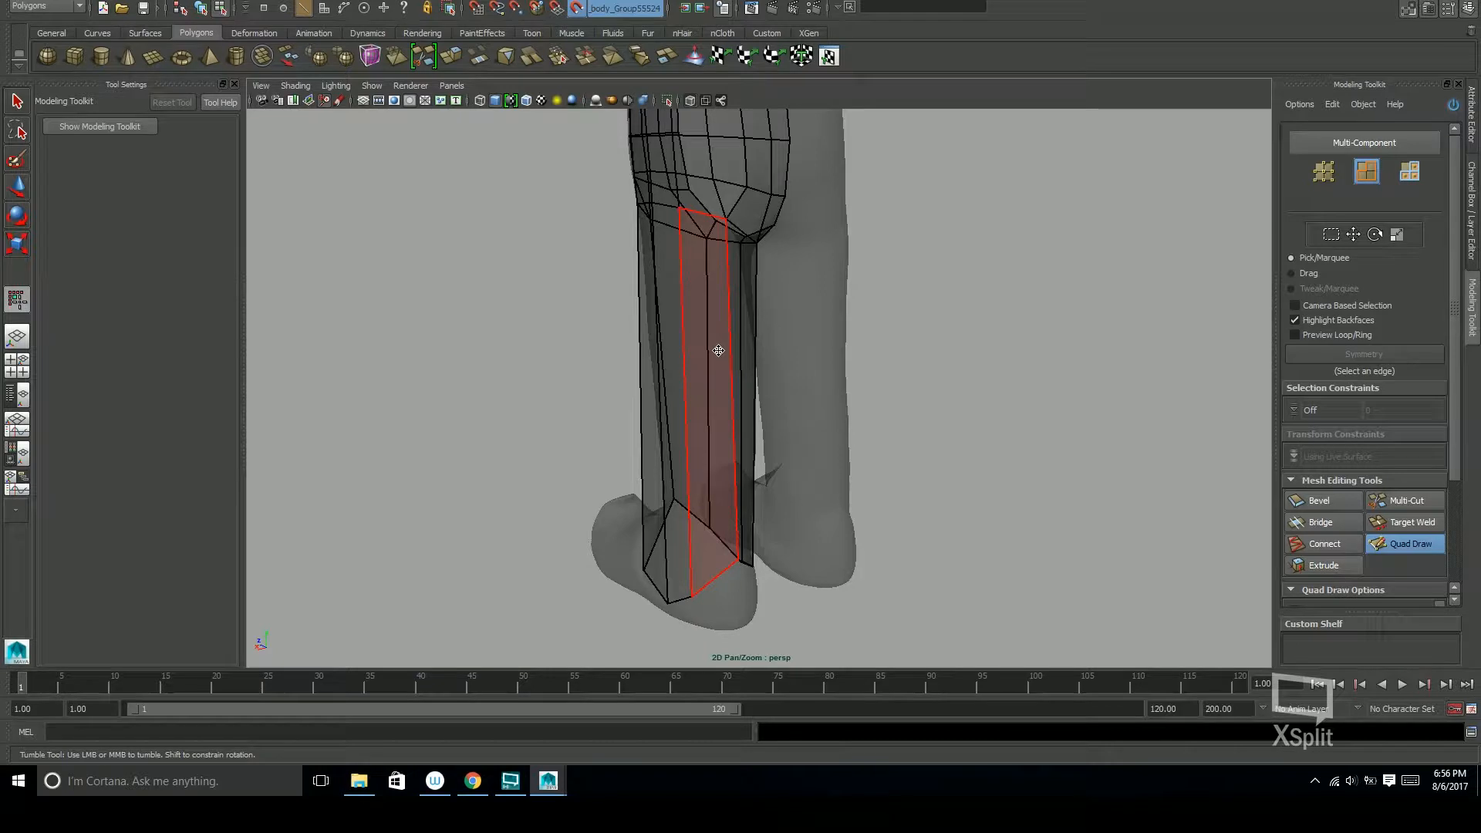
{"action": "left_click_drag", "start_coordinate": [718, 351], "coordinate": [985, 451], "text": "alt"}
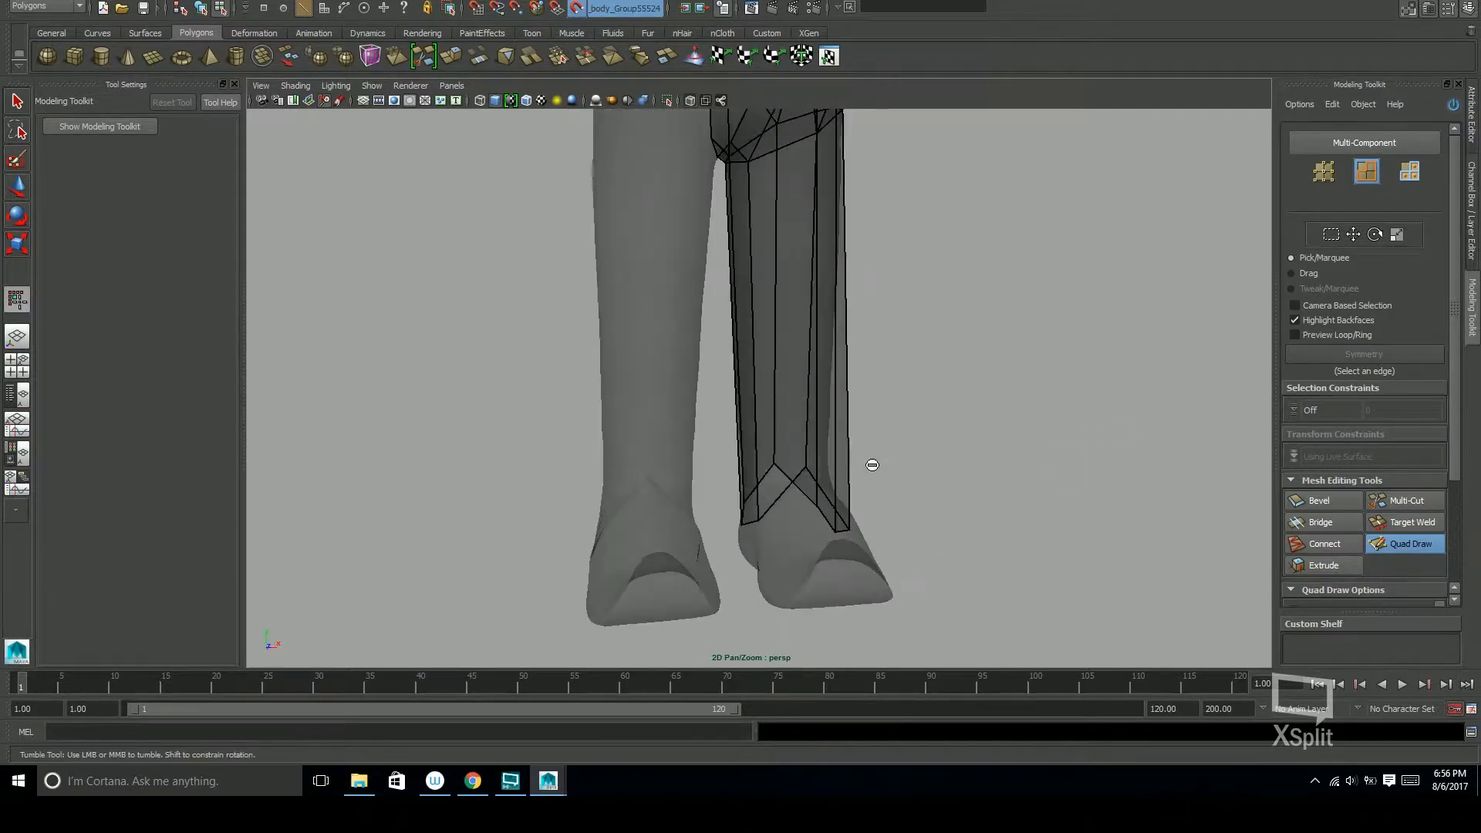
{"action": "left_click_drag", "start_coordinate": [896, 512], "coordinate": [760, 451], "text": "alt"}
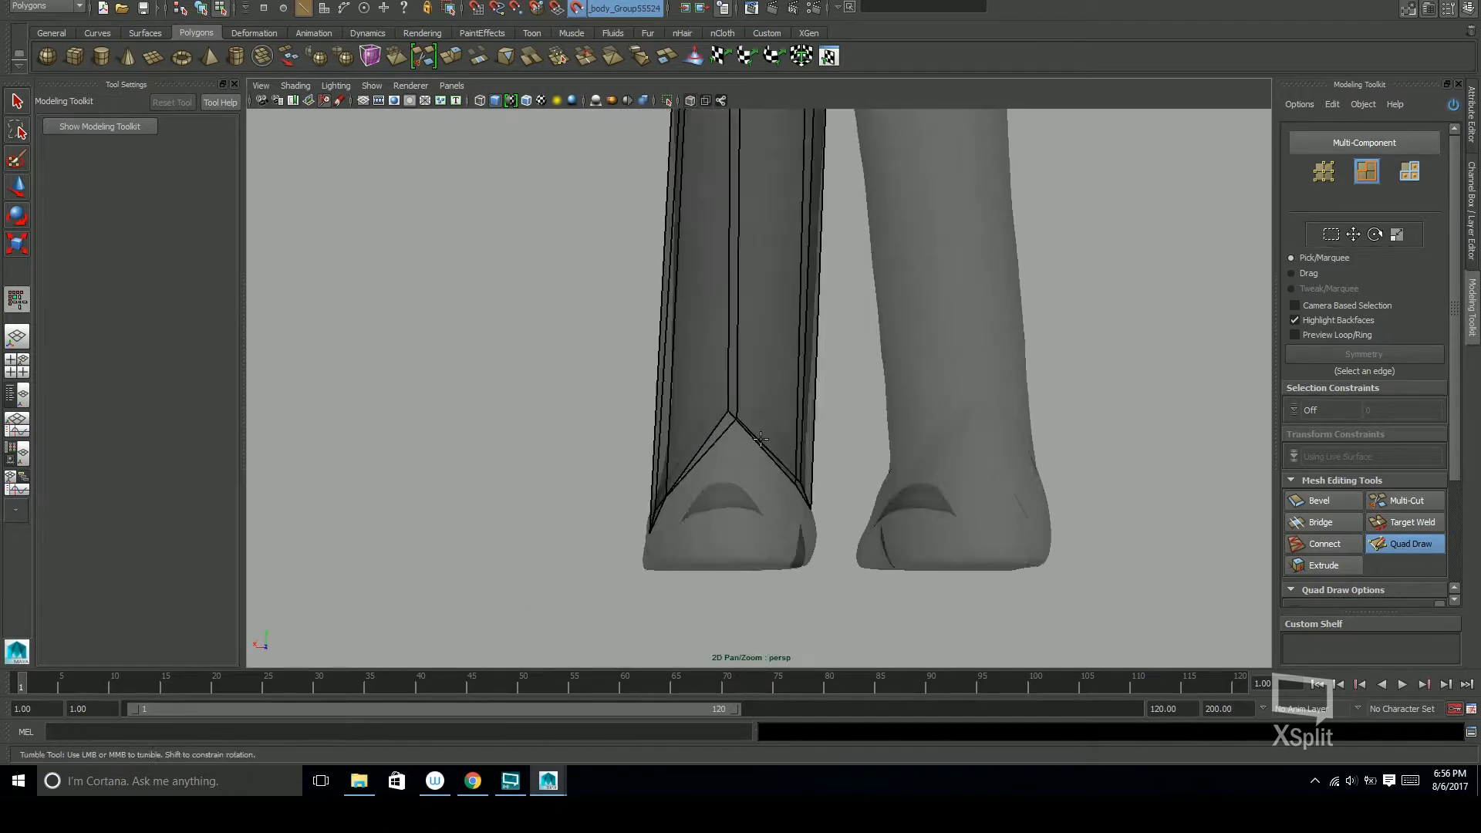
Reposition the vertices of the upper leg row between the crotch and the outer thigh
{"action": "middle_click_drag", "start_coordinate": [817, 378], "coordinate": [675, 806], "text": "alt"}
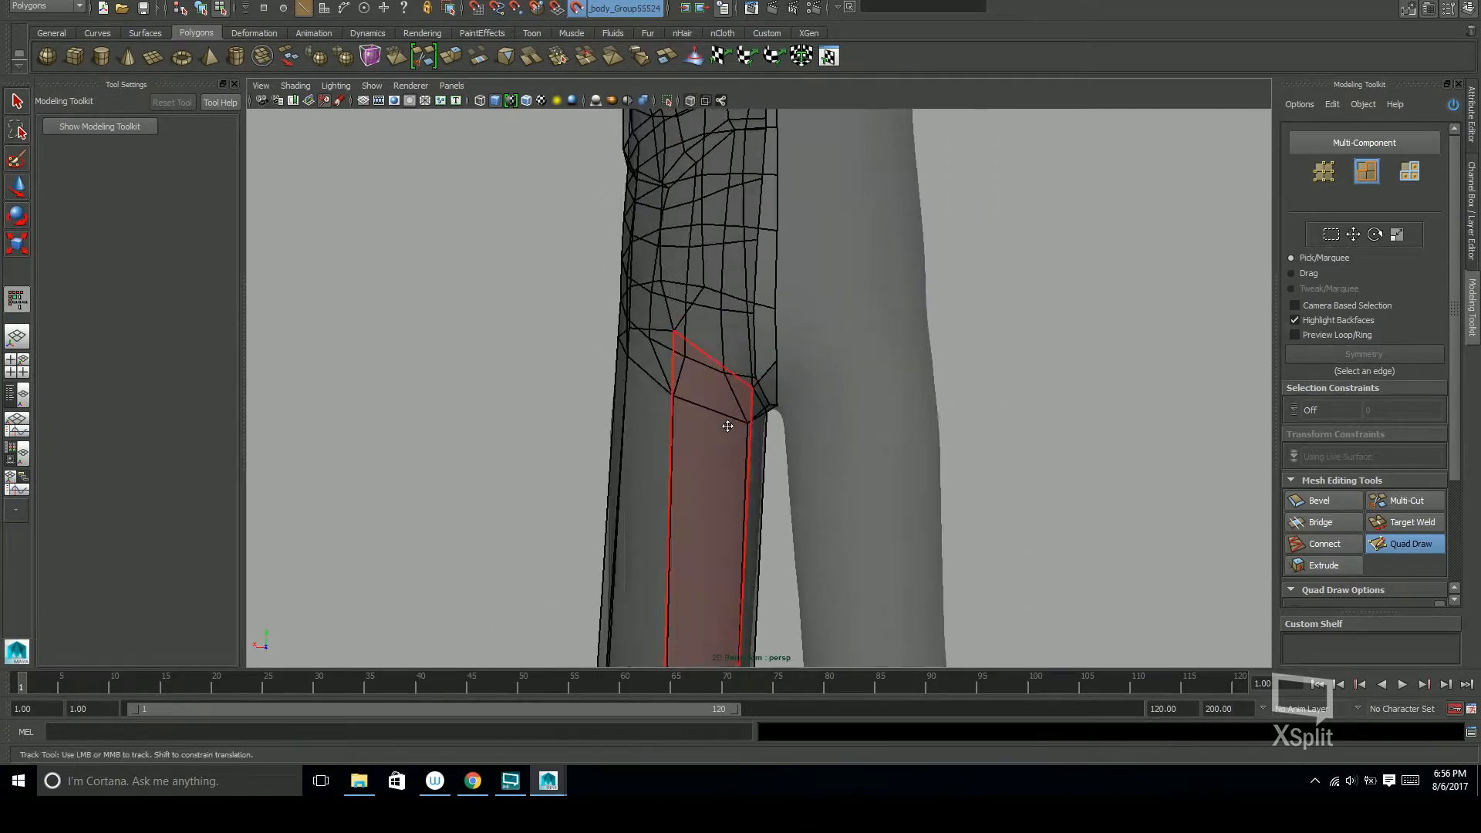
{"action": "left_click_drag", "start_coordinate": [720, 420], "coordinate": [687, 334], "text": "alt"}
{"action": "right_click_drag", "start_coordinate": [688, 334], "coordinate": [777, 325], "text": "alt"}
{"action": "middle_click_drag", "start_coordinate": [777, 325], "coordinate": [685, 364], "text": "alt"}
{"action": "left_click_drag", "start_coordinate": [678, 444], "coordinate": [856, 438], "text": "alt"}
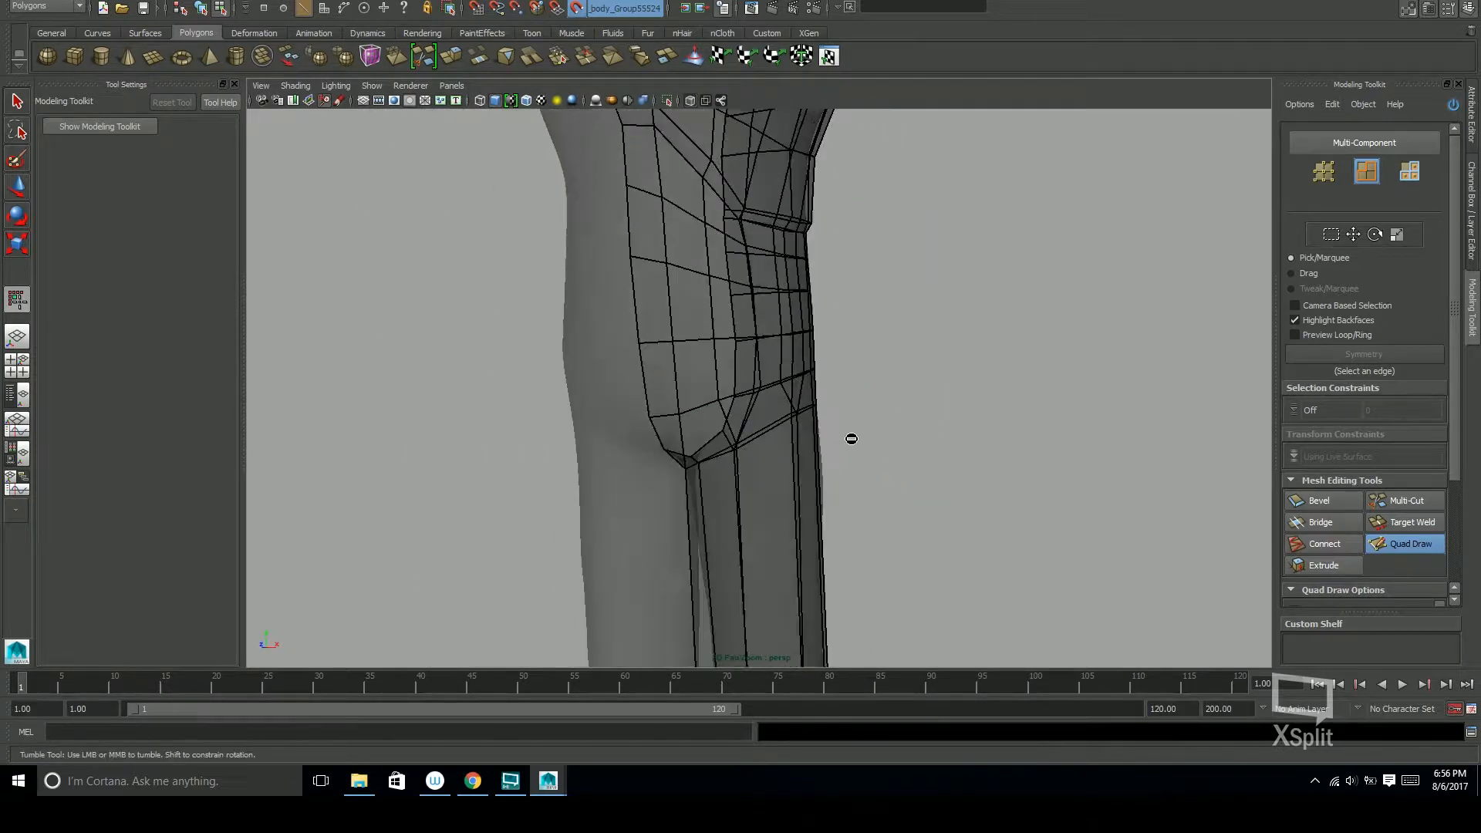
{"action": "right_click_drag", "start_coordinate": [856, 438], "coordinate": [824, 365], "text": "alt"}
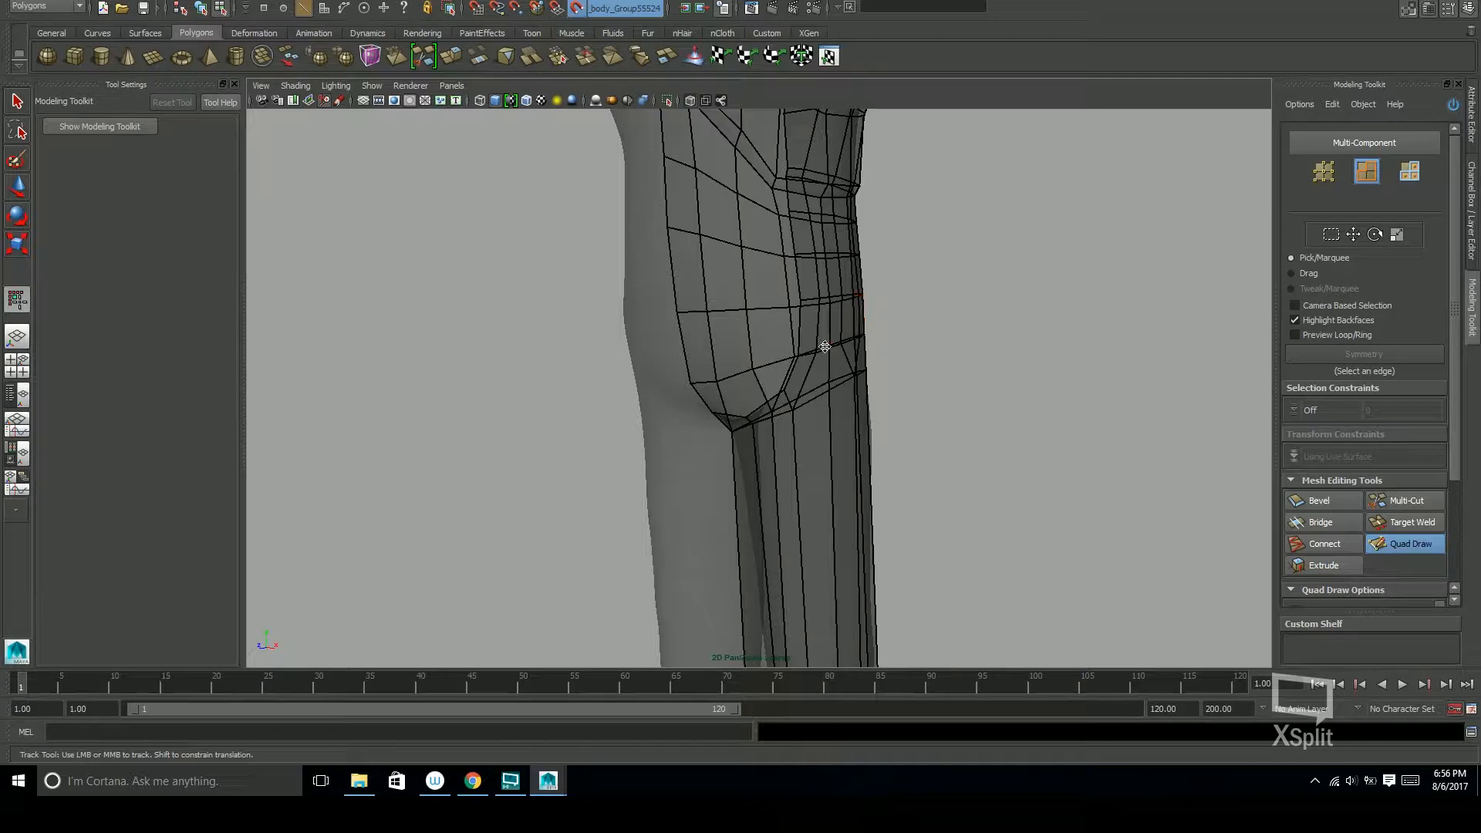
{"action": "left_click_drag", "start_coordinate": [811, 402], "coordinate": [747, 274], "text": "alt"}
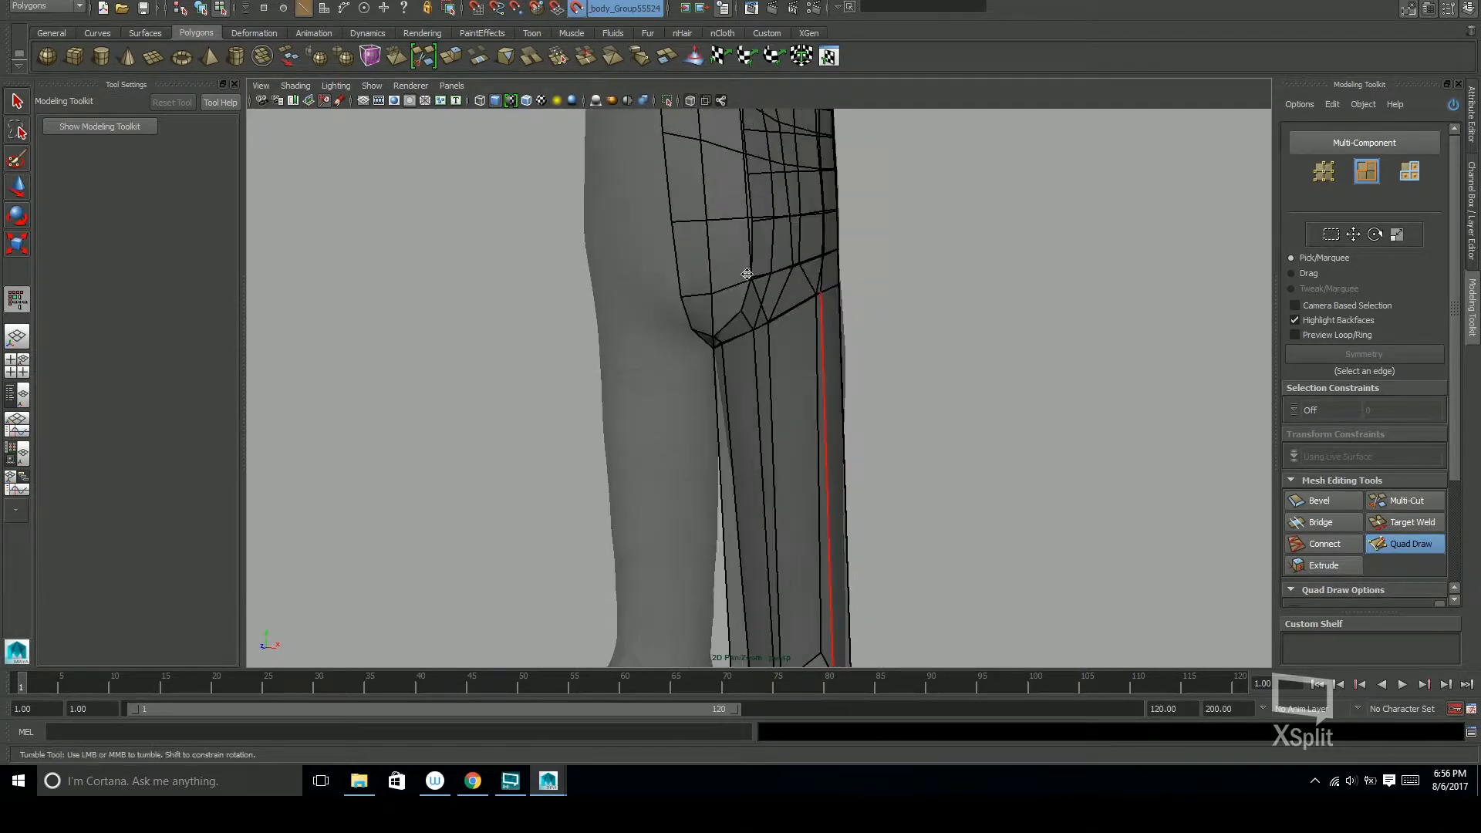
{"action": "left_click_drag", "start_coordinate": [766, 339], "coordinate": [816, 330], "text": "alt"}
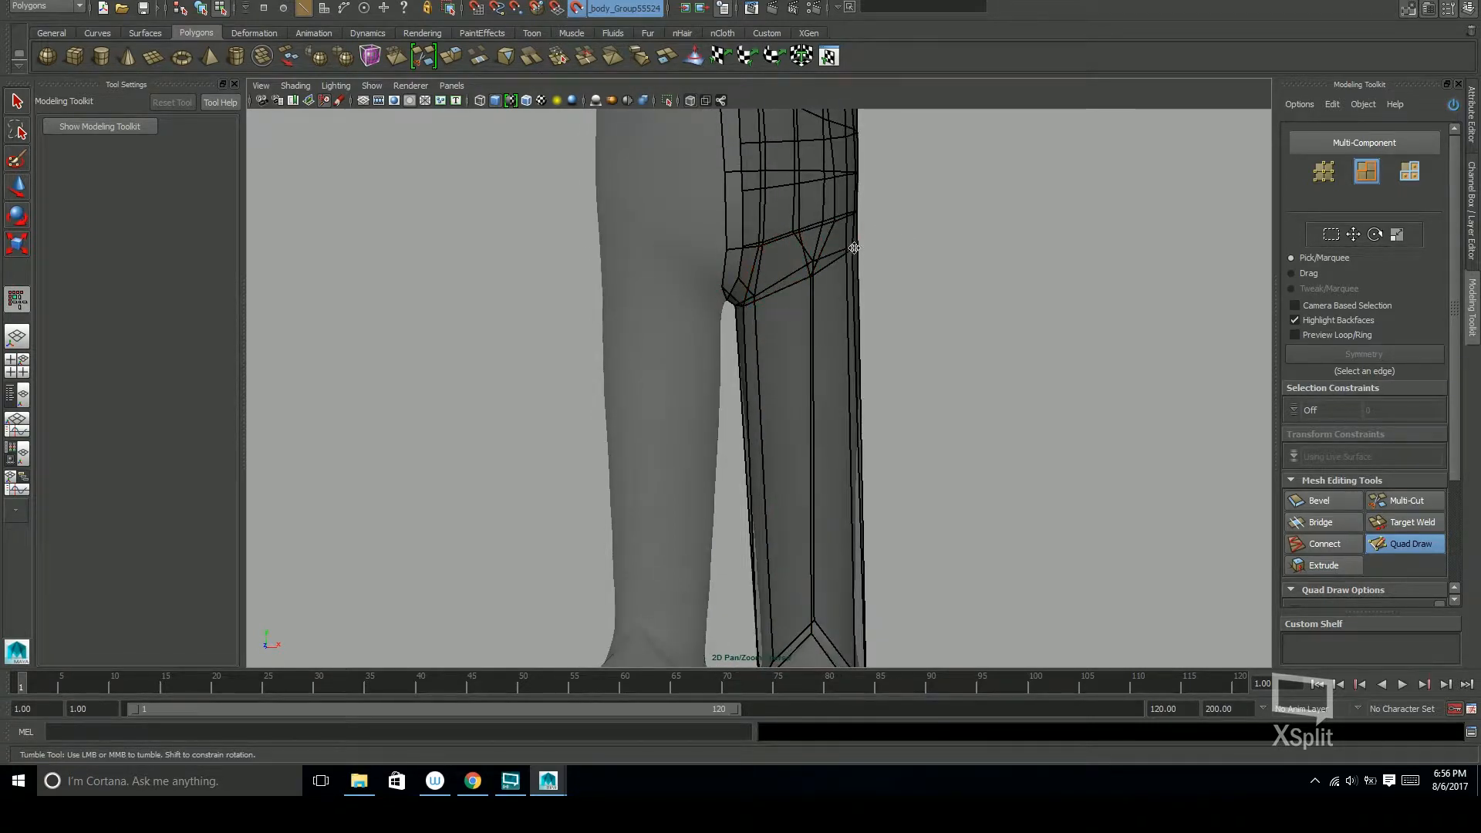
{"action": "mouse_move", "coordinate": [824, 423]}
{"action": "left_mouse_down", "text": "alt"}
{"action": "mouse_move", "coordinate": [810, 413]}
{"action": "mouse_move", "coordinate": [921, 342]}
{"action": "left_mouse_up", "text": "alt"}
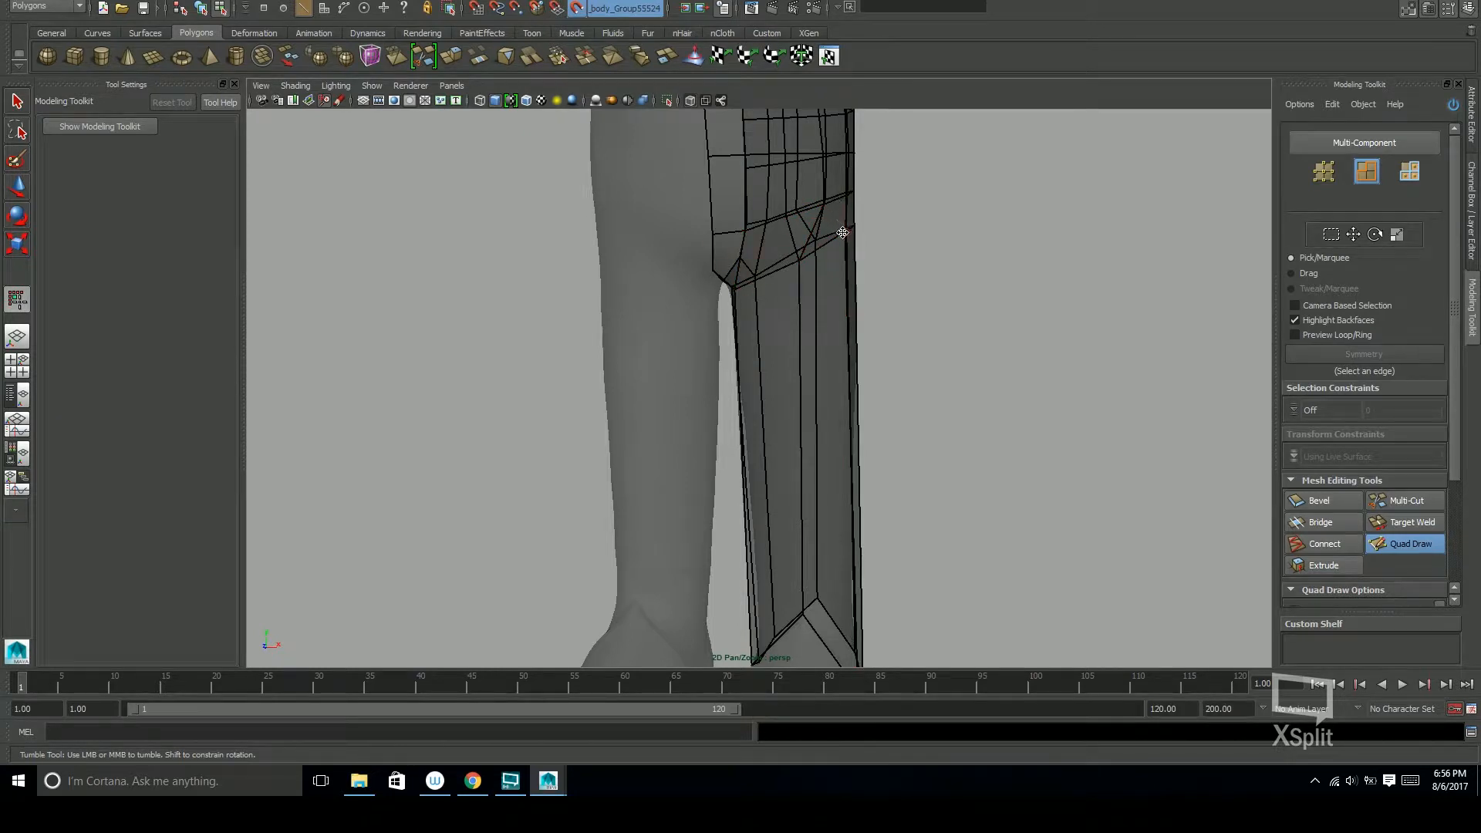
{"action": "mouse_move", "coordinate": [839, 266]}
{"action": "left_mouse_down", "text": "alt"}
{"action": "mouse_move", "coordinate": [833, 331]}
{"action": "mouse_move", "coordinate": [828, 237]}
{"action": "mouse_move", "coordinate": [847, 331]}
{"action": "left_mouse_up", "text": "alt"}
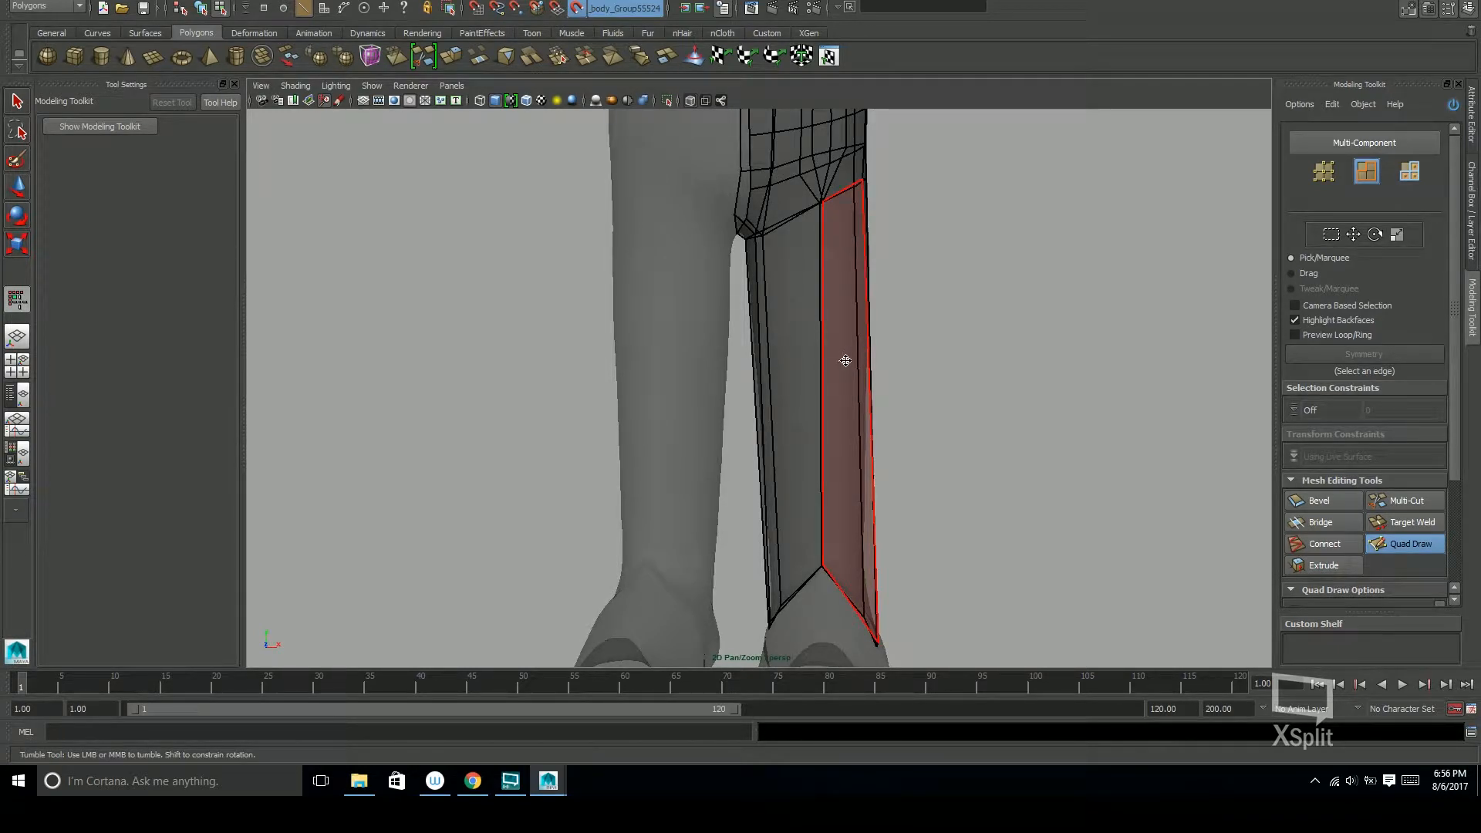
Even out the hip rows just above the leg, spacing their vertices from the crotch to the outer hip
{"action": "left_click_drag", "start_coordinate": [870, 266], "coordinate": [745, 310], "text": "alt"}
{"action": "middle_click_drag", "start_coordinate": [885, 391], "coordinate": [844, 461], "text": "alt"}
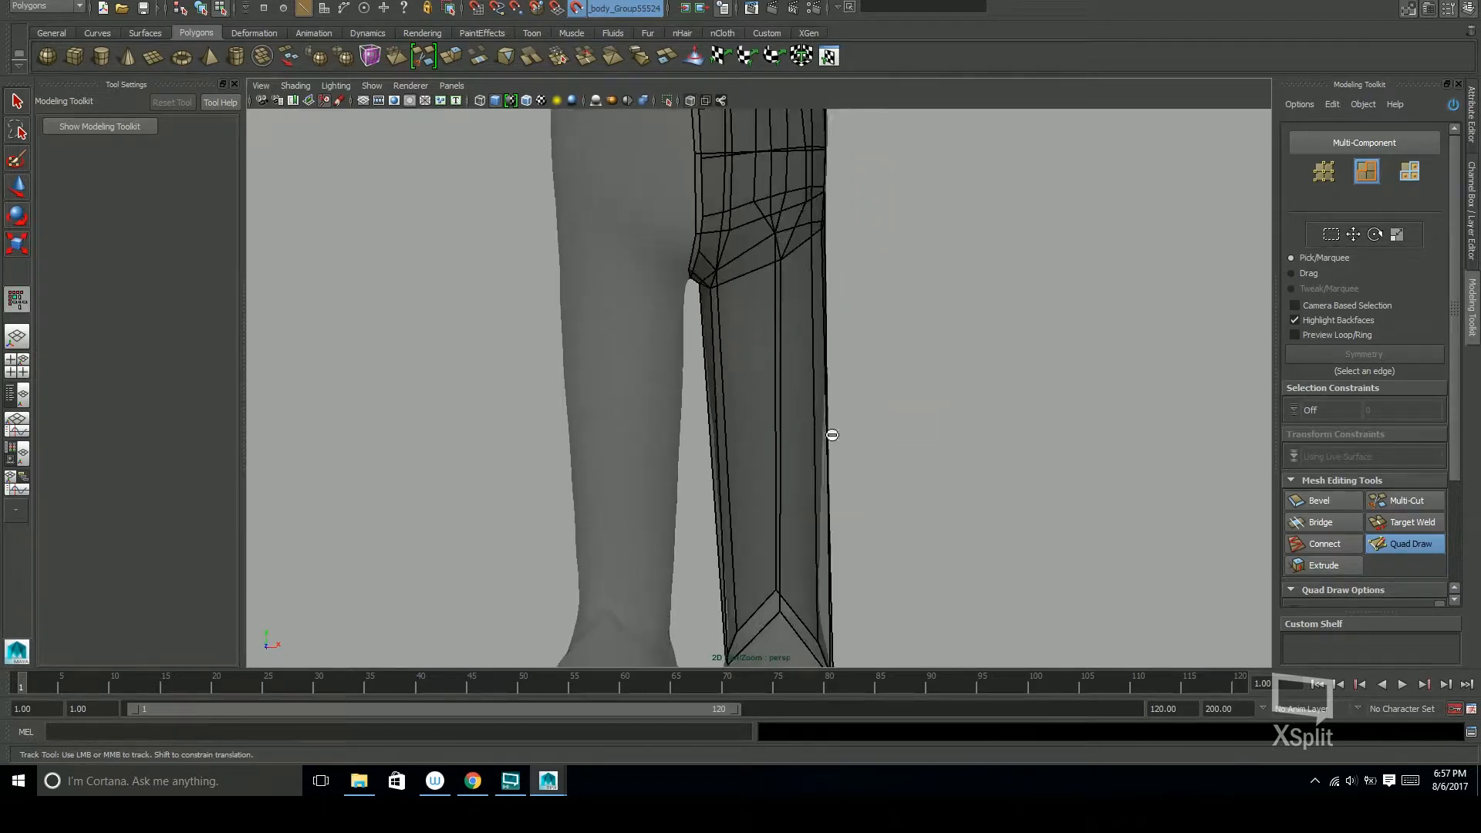
{"action": "scroll", "coordinate": [863, 302], "scroll_direction": "up", "scroll_amount": 4}
{"action": "middle_click_drag", "start_coordinate": [897, 359], "coordinate": [901, 444], "text": "alt"}
{"action": "left_click_drag", "start_coordinate": [777, 271], "coordinate": [738, 254], "text": "alt"}
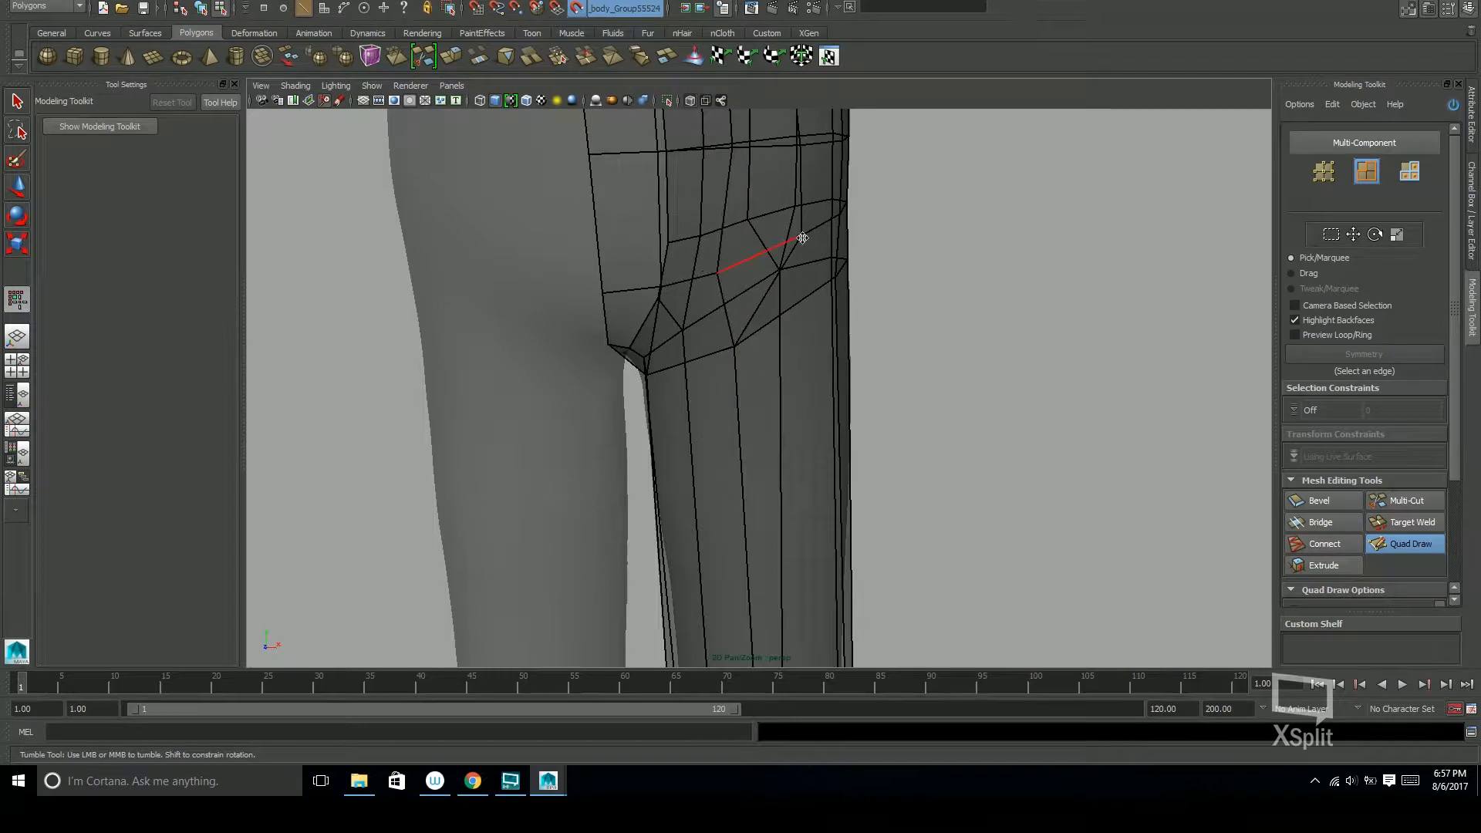
{"action": "middle_click_drag", "start_coordinate": [795, 238], "coordinate": [770, 330], "text": "alt"}
{"action": "left_click_drag", "start_coordinate": [806, 308], "coordinate": [708, 317], "text": "alt"}
{"action": "middle_click_drag", "start_coordinate": [691, 312], "coordinate": [741, 439], "text": "alt"}
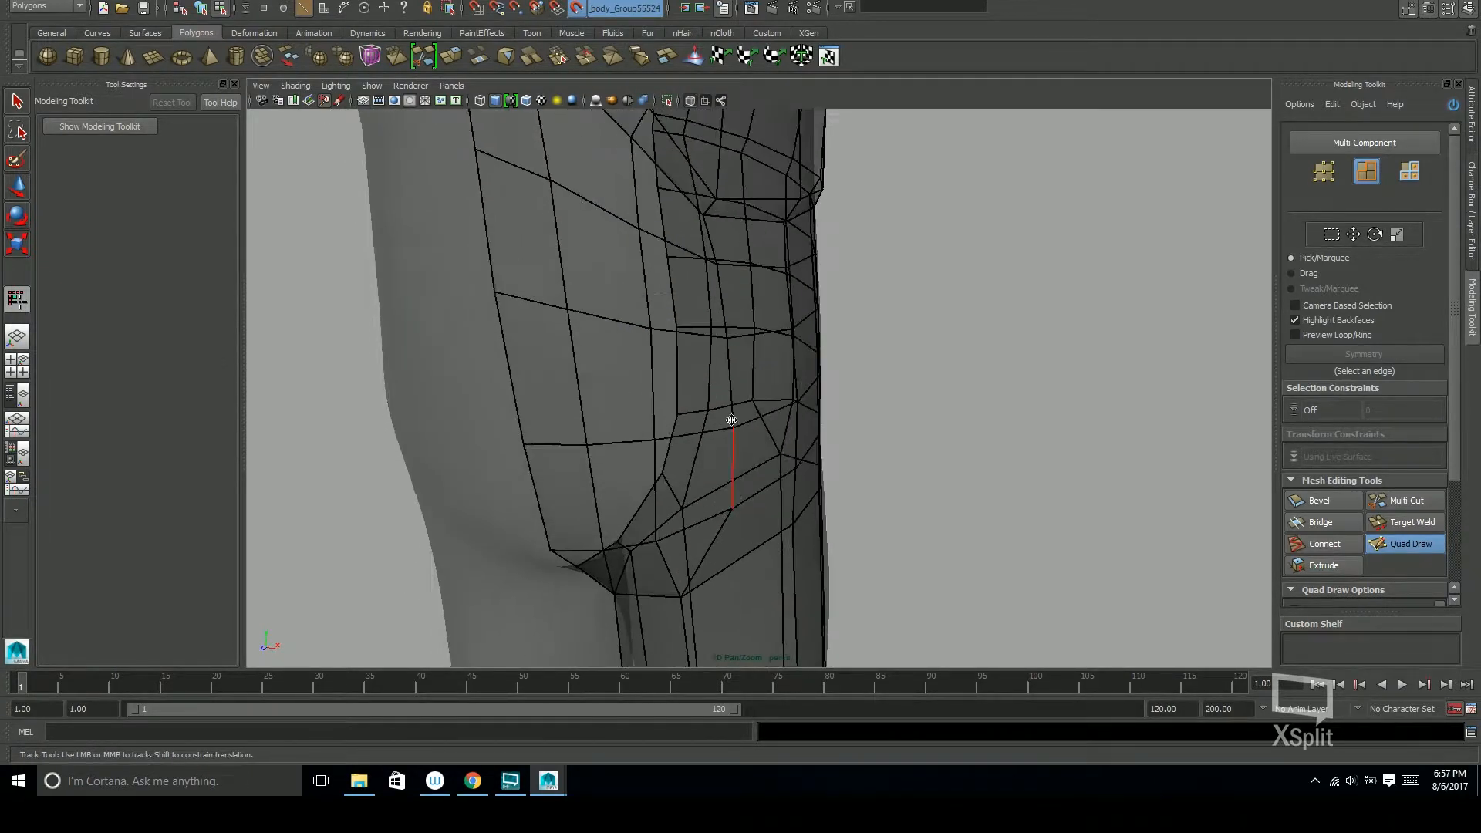
{"action": "middle_click_drag", "start_coordinate": [717, 552], "coordinate": [787, 255], "text": "alt"}
Try edge loops just above the ankle border, then insert a single loop around the leg at knee height
{"action": "left_click_drag", "start_coordinate": [896, 450], "coordinate": [769, 453], "text": "alt"}
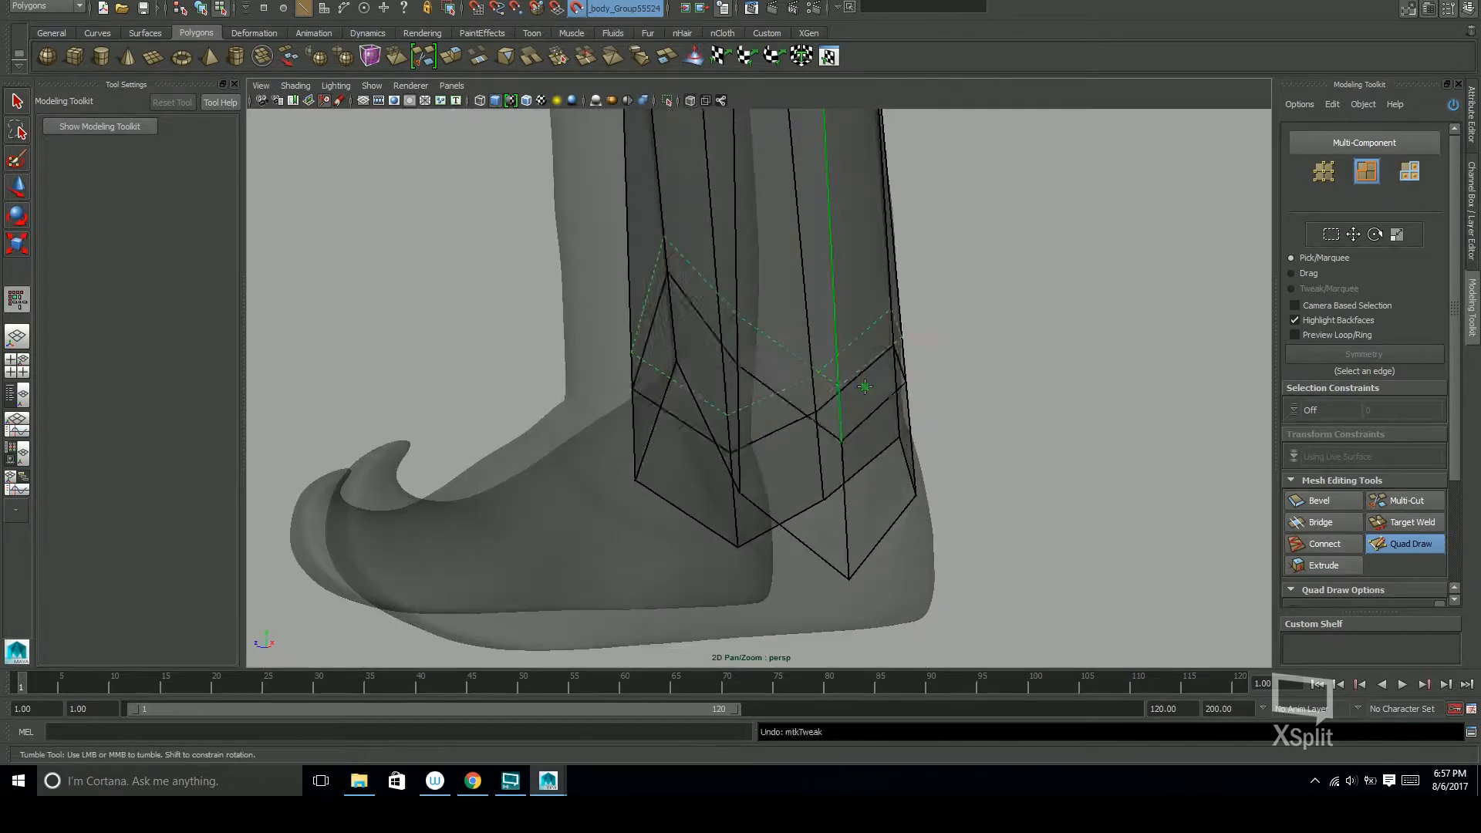
{"action": "right_click_drag", "start_coordinate": [851, 388], "coordinate": [783, 351], "text": "alt"}
{"action": "mouse_move", "coordinate": [810, 324]}
{"action": "left_mouse_down", "text": "alt"}
{"action": "mouse_move", "coordinate": [843, 314]}
{"action": "mouse_move", "coordinate": [743, 355]}
{"action": "mouse_move", "coordinate": [770, 357]}
{"action": "mouse_move", "coordinate": [803, 406]}
{"action": "mouse_move", "coordinate": [797, 358]}
{"action": "mouse_move", "coordinate": [861, 381]}
{"action": "mouse_move", "coordinate": [766, 383]}
{"action": "mouse_move", "coordinate": [795, 362]}
{"action": "mouse_move", "coordinate": [818, 375]}
{"action": "mouse_move", "coordinate": [803, 357]}
{"action": "mouse_move", "coordinate": [732, 357]}
{"action": "mouse_move", "coordinate": [772, 364]}
{"action": "mouse_move", "coordinate": [737, 313]}
{"action": "left_mouse_up", "text": "alt"}
{"action": "left_click_drag", "start_coordinate": [827, 306], "coordinate": [772, 363], "text": "alt"}
{"action": "right_click_drag", "start_coordinate": [771, 362], "coordinate": [541, 387], "text": "alt"}
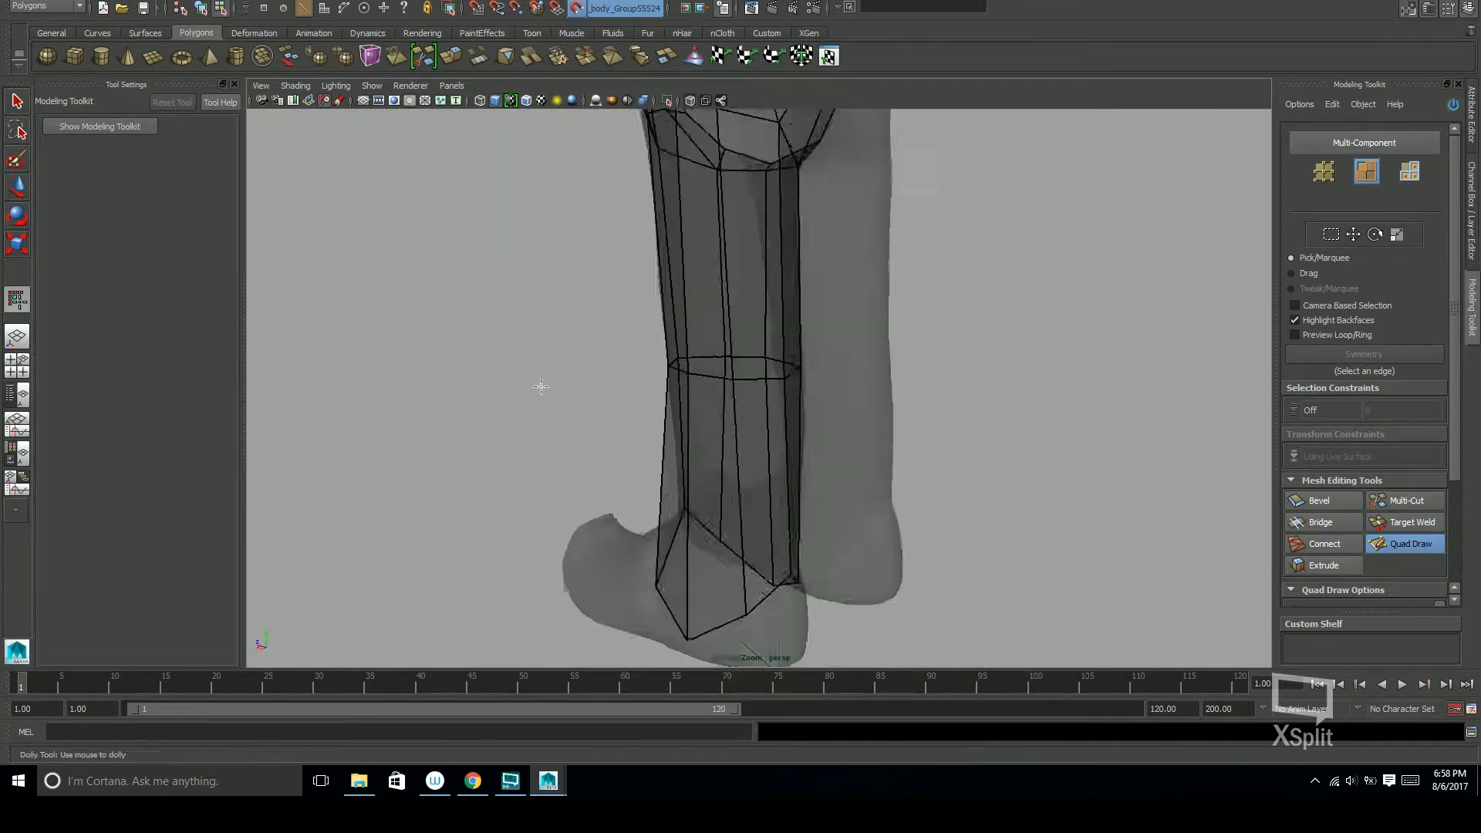
{"action": "left_click_drag", "start_coordinate": [935, 263], "coordinate": [819, 429], "text": "alt"}
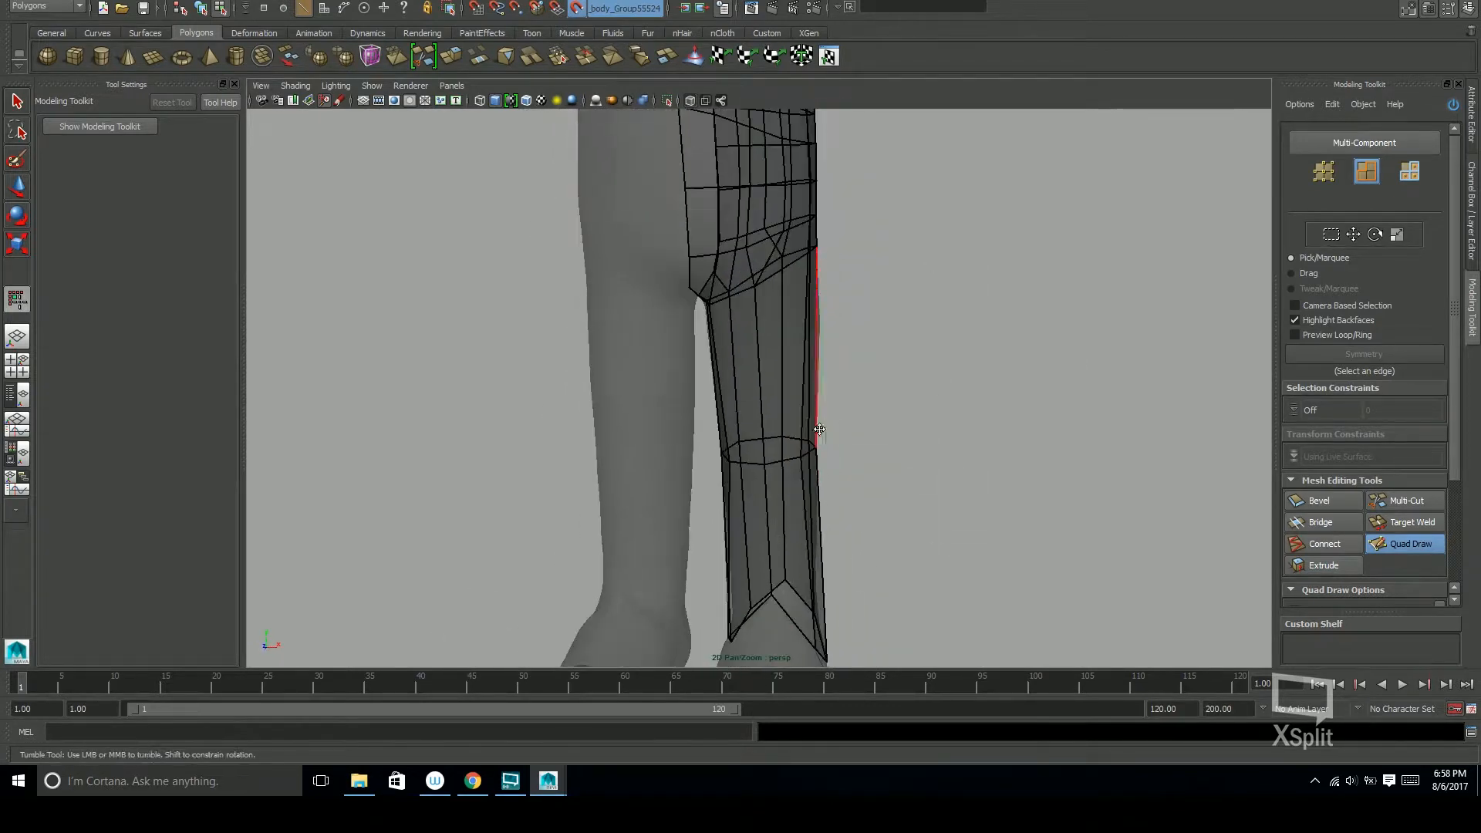
Insert two further edge loops around the knee and additional loops down the calf to the ankle
{"action": "scroll", "coordinate": [836, 428], "scroll_direction": "up", "scroll_amount": 3}
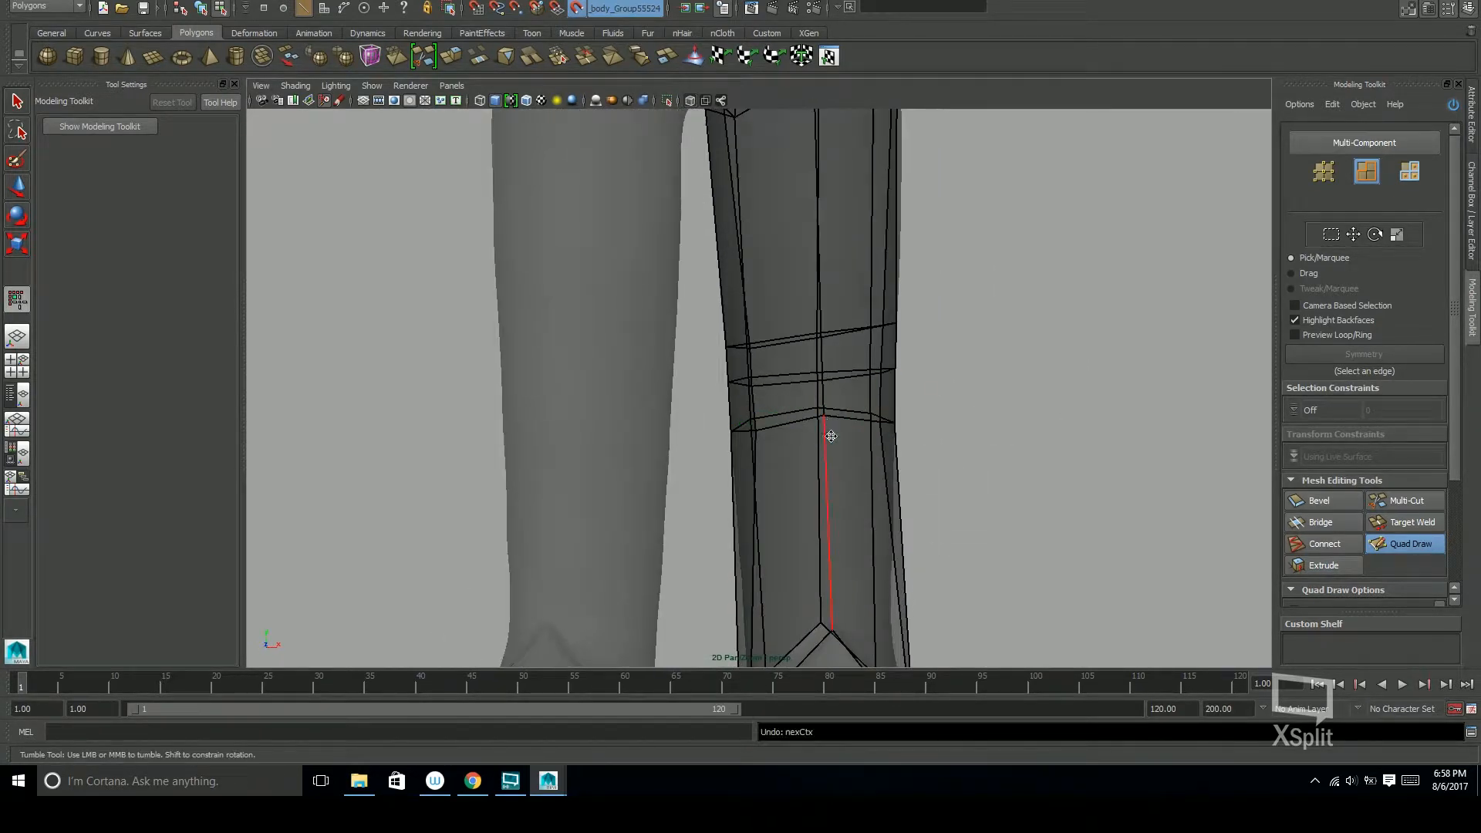
{"action": "left_click_drag", "start_coordinate": [844, 422], "coordinate": [849, 335], "text": "alt"}
{"action": "scroll", "coordinate": [863, 421], "scroll_direction": "down", "scroll_amount": 3}
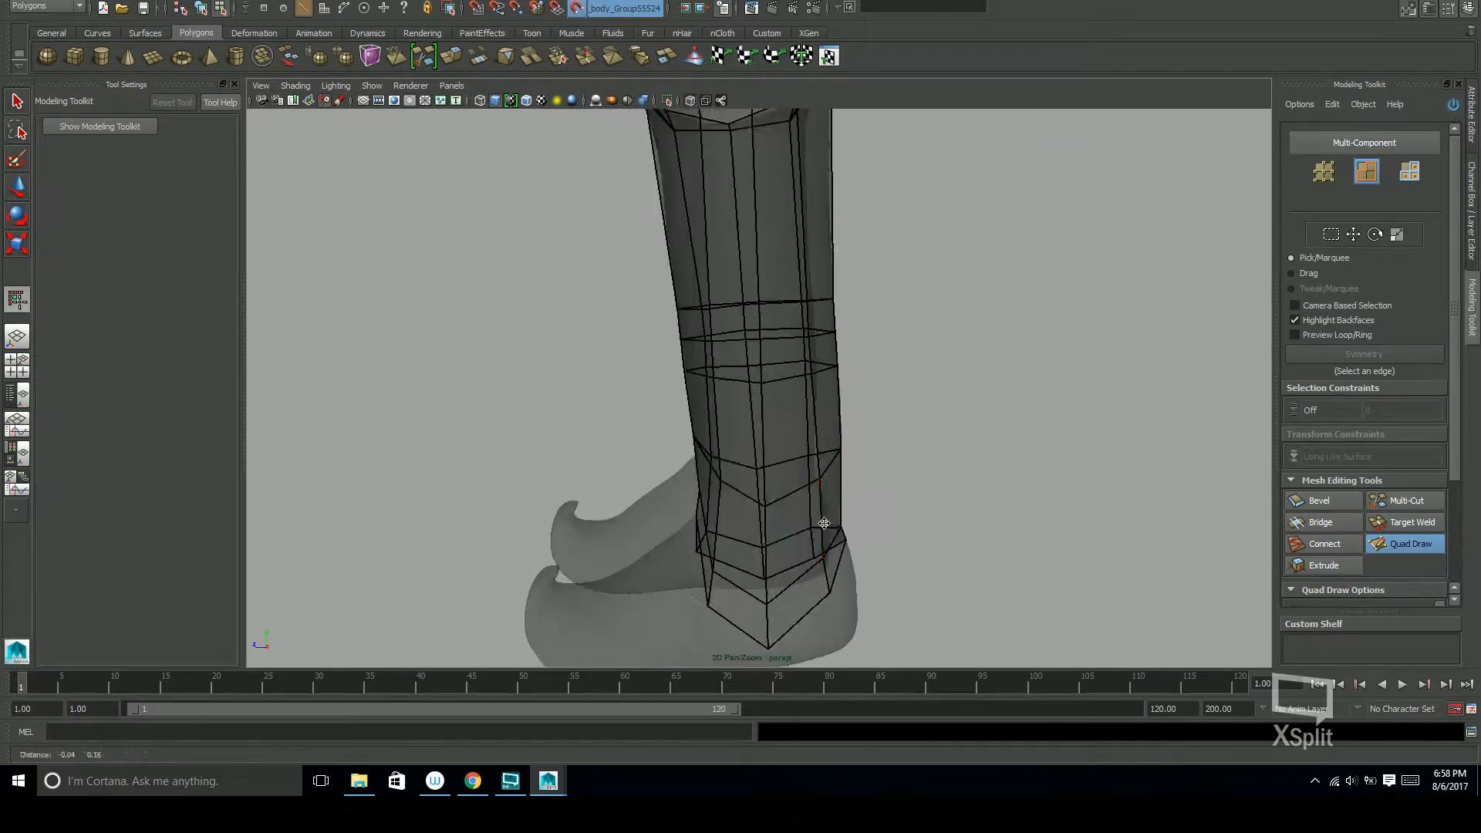
Insert an edge loop around the upper thigh below the crotch and fit it to the leg
{"action": "scroll", "coordinate": [875, 279], "scroll_direction": "up", "scroll_amount": 3}
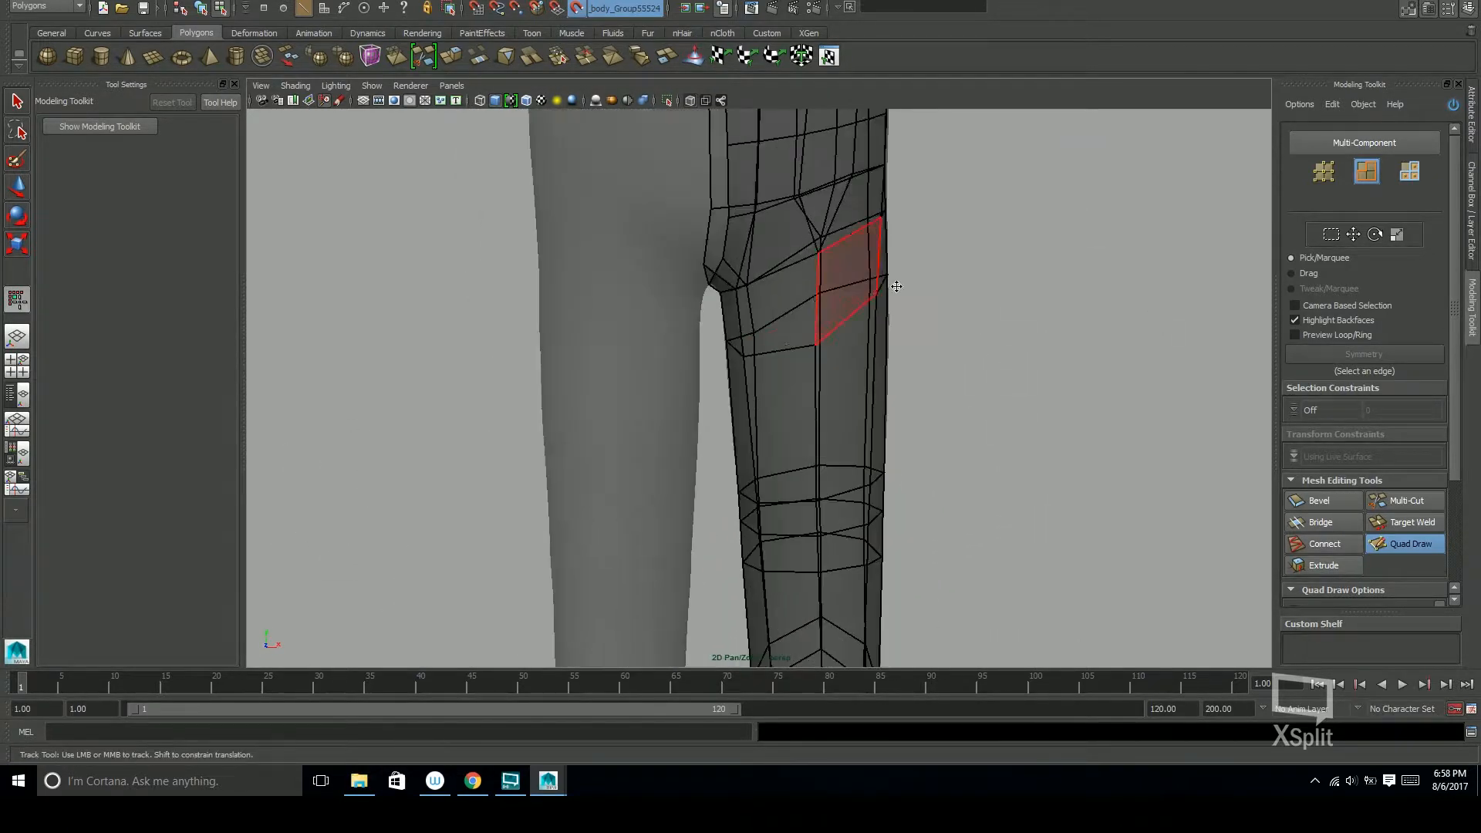
{"action": "left_click_drag", "start_coordinate": [744, 399], "coordinate": [493, 392], "text": "alt"}
{"action": "middle_click_drag", "start_coordinate": [762, 578], "coordinate": [791, 534], "text": "alt"}
{"action": "left_click_drag", "start_coordinate": [715, 341], "coordinate": [1049, 355], "text": "alt"}
{"action": "middle_click_drag", "start_coordinate": [857, 579], "coordinate": [892, 324], "text": "alt"}
{"action": "mouse_move", "coordinate": [926, 322]}
{"action": "left_mouse_down", "text": "alt"}
{"action": "mouse_move", "coordinate": [834, 318]}
{"action": "mouse_move", "coordinate": [760, 274]}
{"action": "left_mouse_up", "text": "alt"}
Examine the leg mesh from the thigh down to the ankle border on all sides
{"action": "left_click_drag", "start_coordinate": [887, 341], "coordinate": [764, 363], "text": "alt"}
{"action": "left_click_drag", "start_coordinate": [866, 347], "coordinate": [902, 337], "text": "alt"}
{"action": "right_click_drag", "start_coordinate": [902, 336], "coordinate": [916, 438], "text": "alt"}
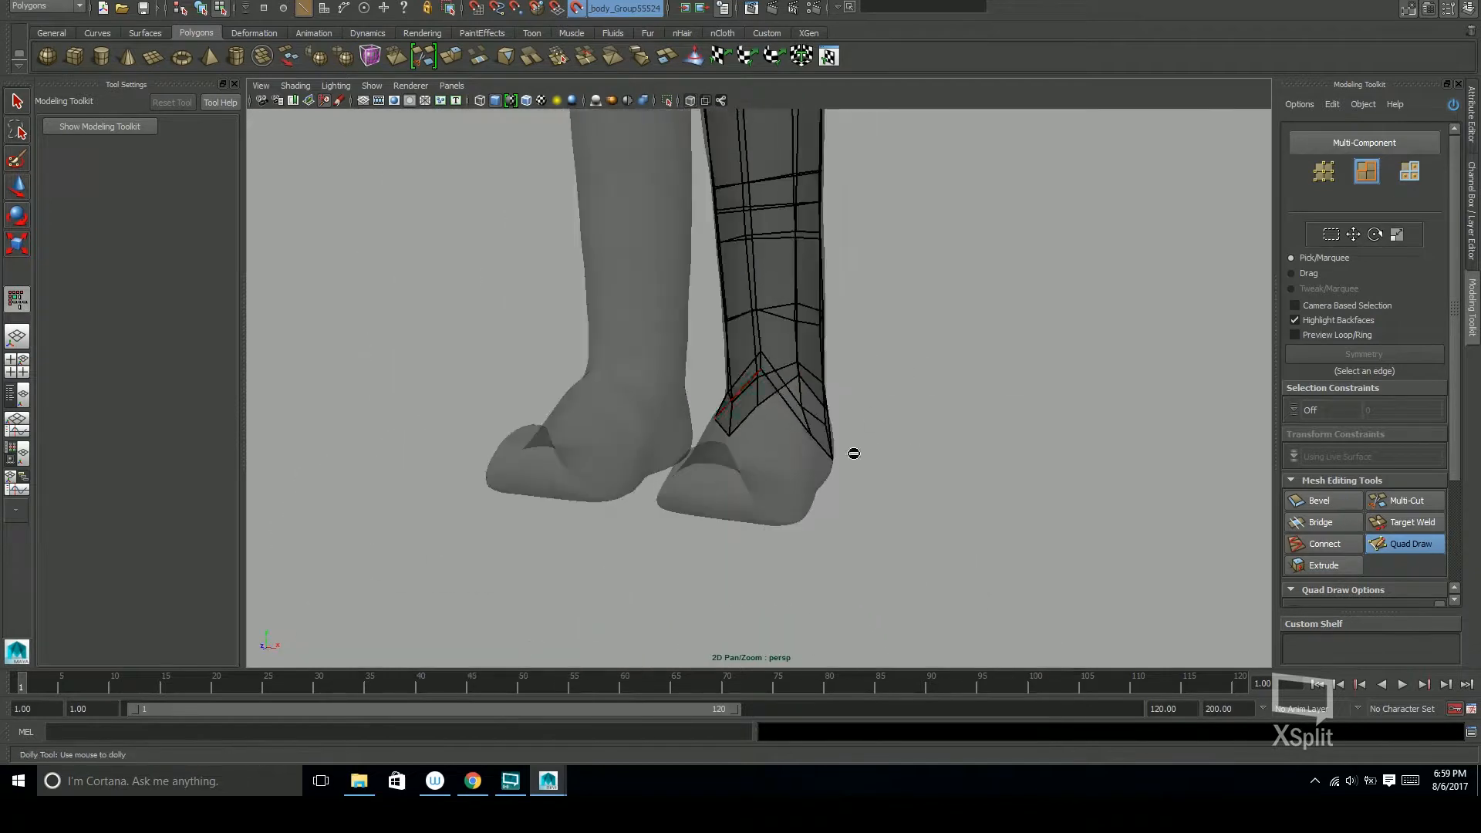
{"action": "left_click_drag", "start_coordinate": [935, 409], "coordinate": [963, 437], "text": "alt"}
{"action": "right_click_drag", "start_coordinate": [775, 416], "coordinate": [869, 347], "text": "alt"}
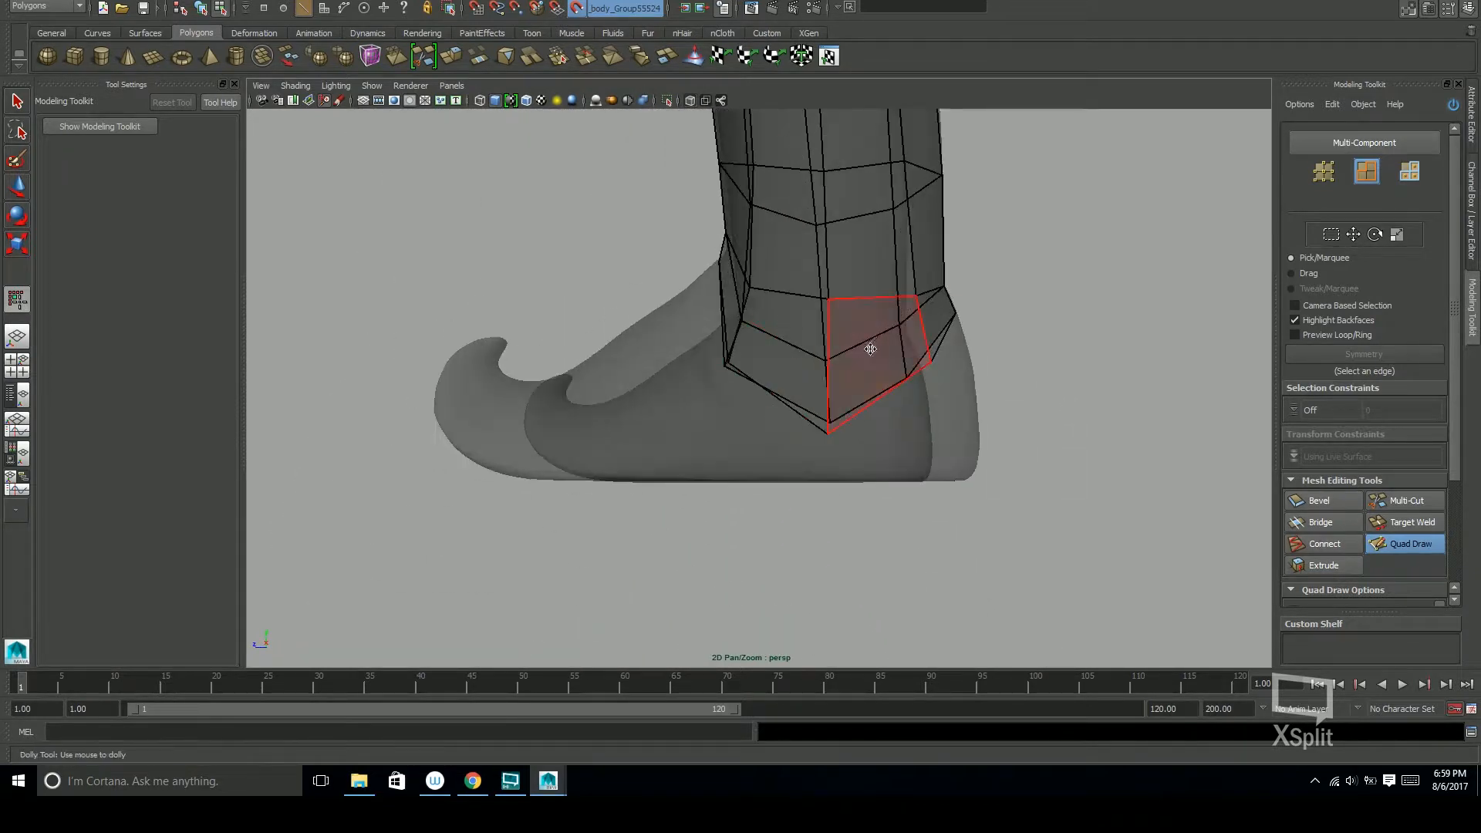
{"action": "left_click_drag", "start_coordinate": [870, 347], "coordinate": [946, 417], "text": "alt"}
{"action": "right_click_drag", "start_coordinate": [946, 417], "coordinate": [777, 446], "text": "alt"}
{"action": "middle_click_drag", "start_coordinate": [945, 317], "coordinate": [952, 392], "text": "alt"}
{"action": "left_click_drag", "start_coordinate": [952, 392], "coordinate": [1073, 409], "text": "alt"}
{"action": "right_click_drag", "start_coordinate": [1073, 409], "coordinate": [979, 463], "text": "alt"}
{"action": "left_click_drag", "start_coordinate": [980, 463], "coordinate": [937, 501], "text": "alt"}
{"action": "right_click_drag", "start_coordinate": [938, 501], "coordinate": [1180, 494], "text": "alt"}
{"action": "middle_click_drag", "start_coordinate": [914, 532], "coordinate": [966, 449], "text": "alt"}
{"action": "left_click_drag", "start_coordinate": [966, 449], "coordinate": [740, 494], "text": "alt"}
{"action": "right_click_drag", "start_coordinate": [694, 493], "coordinate": [948, 463], "text": "alt"}
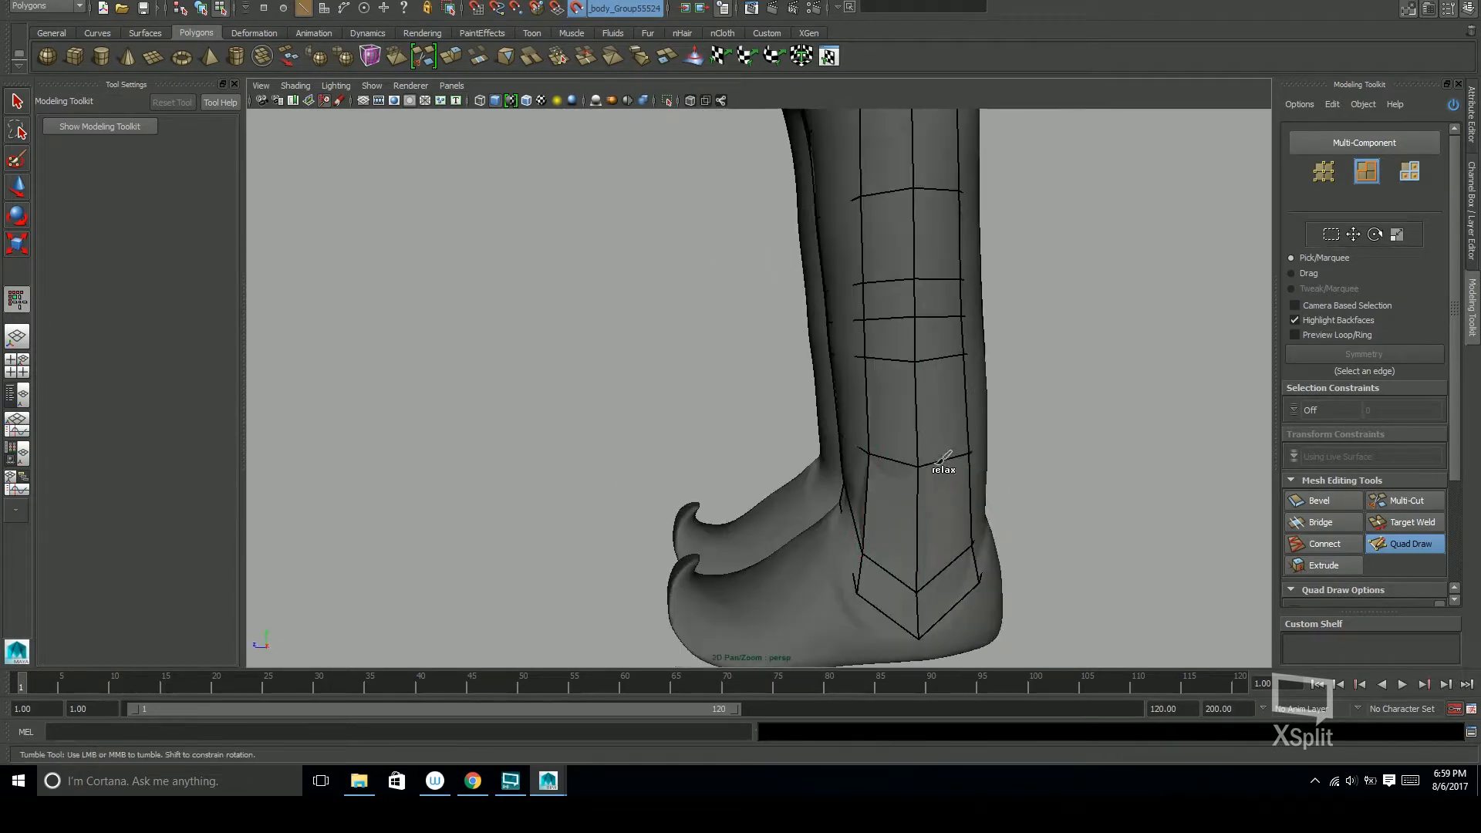
{"action": "left_click_drag", "start_coordinate": [947, 463], "coordinate": [964, 431], "text": "alt"}
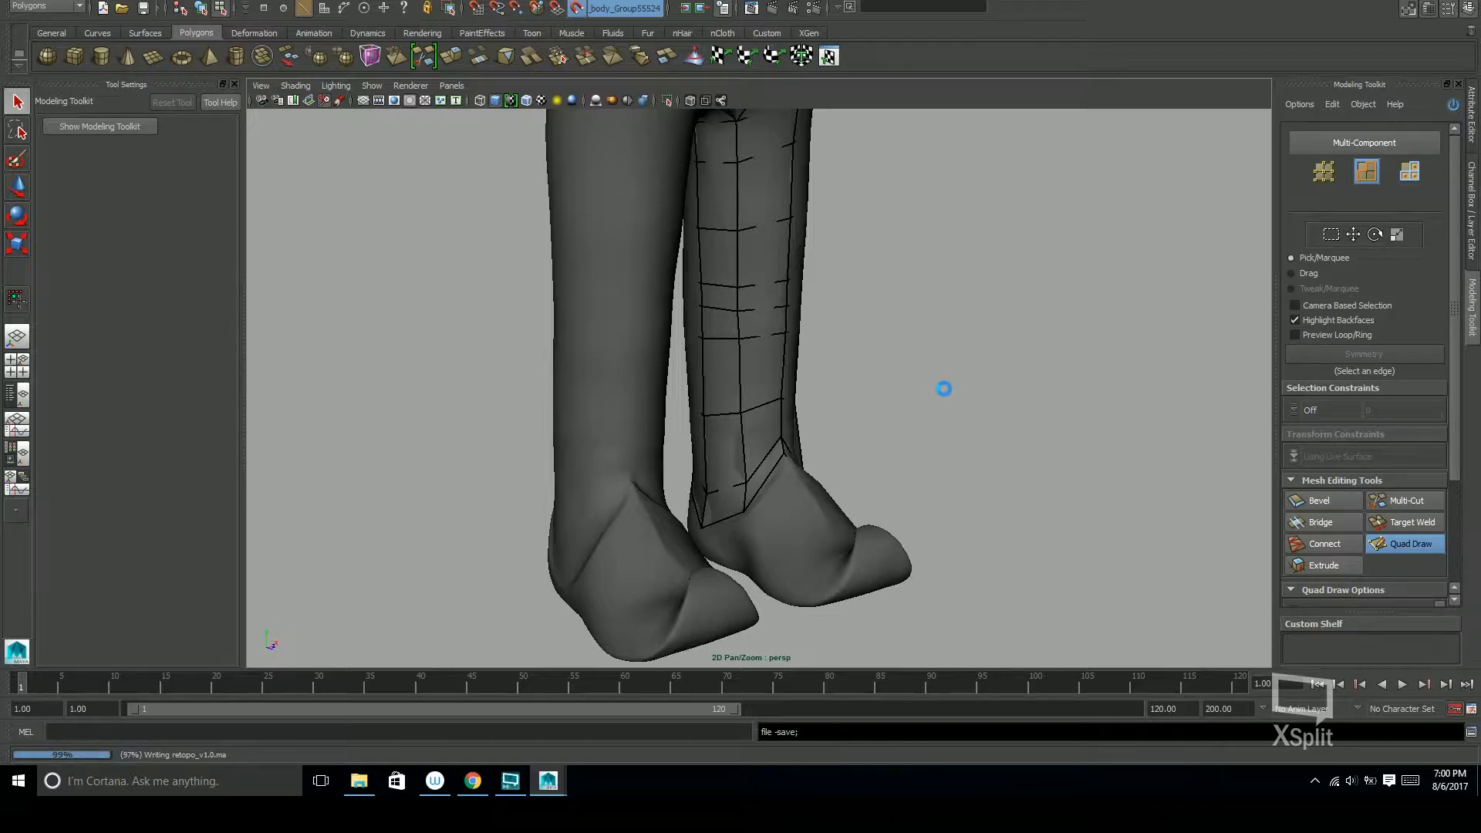
Save the scene file retopo_v1.0.ma while checking the mesh from the hips to the feet
{"action": "left_click_drag", "start_coordinate": [926, 510], "coordinate": [718, 493], "text": "alt"}
{"action": "middle_click_drag", "start_coordinate": [802, 146], "coordinate": [819, 294], "text": "alt"}
{"action": "left_click", "coordinate": [819, 258], "text": "ctrl"}
{"action": "left_click_drag", "start_coordinate": [819, 270], "coordinate": [873, 331], "text": "alt"}
{"action": "right_click_drag", "start_coordinate": [872, 331], "coordinate": [918, 293], "text": "alt"}
{"action": "middle_click_drag", "start_coordinate": [918, 293], "coordinate": [923, 387], "text": "alt"}
{"action": "left_click_drag", "start_coordinate": [923, 386], "coordinate": [914, 369], "text": "alt"}
{"action": "key", "text": "f"}
{"action": "middle_click_drag", "start_coordinate": [800, 419], "coordinate": [883, 327], "text": "alt"}
{"action": "right_click_drag", "start_coordinate": [883, 328], "coordinate": [982, 357], "text": "alt"}
{"action": "left_click_drag", "start_coordinate": [982, 357], "coordinate": [794, 459], "text": "alt"}
{"action": "middle_click_drag", "start_coordinate": [795, 459], "coordinate": [847, 452], "text": "alt"}
{"action": "left_click_drag", "start_coordinate": [847, 453], "coordinate": [966, 418], "text": "alt"}
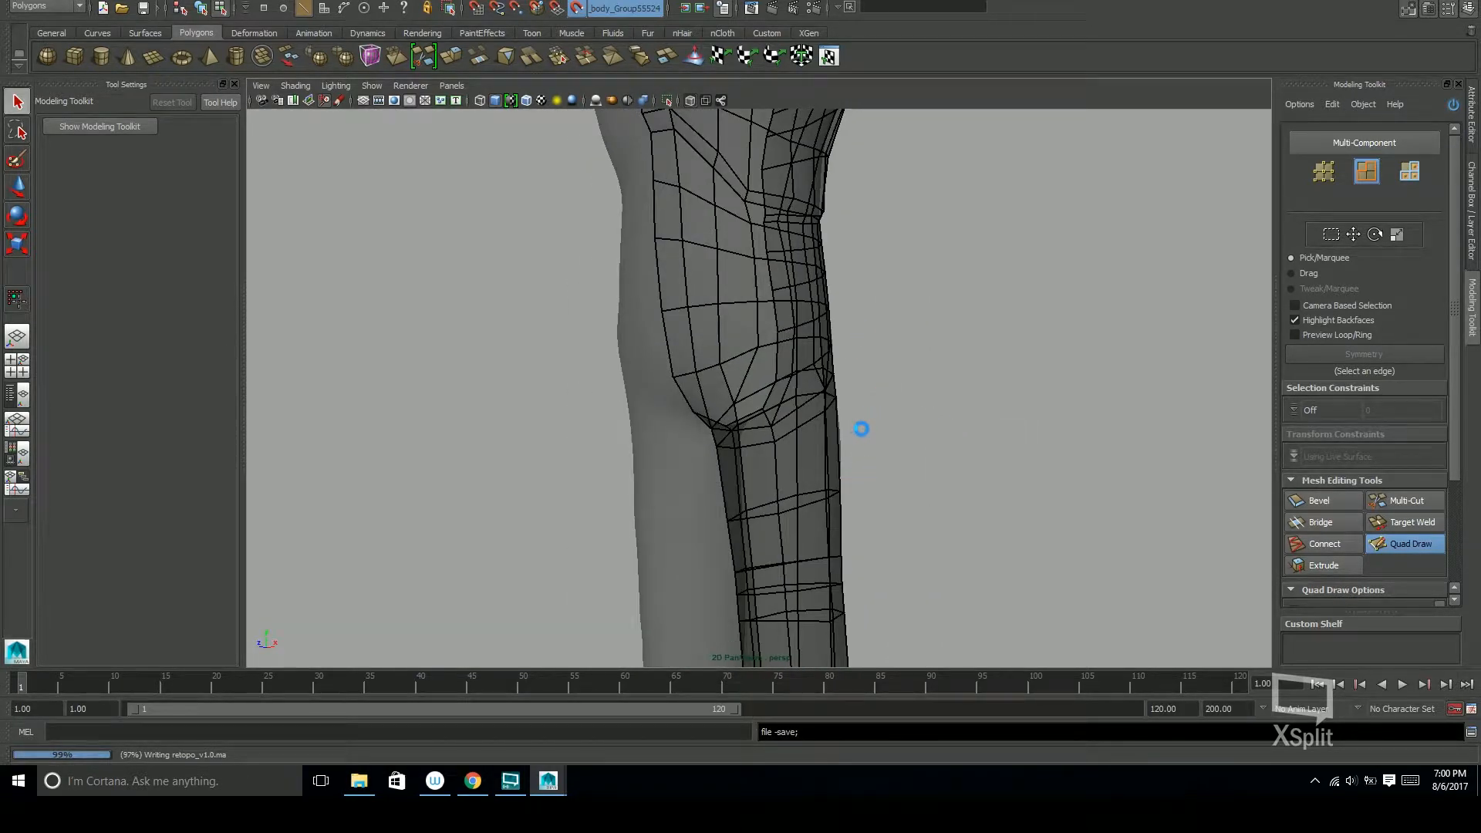
{"action": "middle_click_drag", "start_coordinate": [874, 507], "coordinate": [868, 308], "text": "alt"}
{"action": "right_click_drag", "start_coordinate": [793, 452], "coordinate": [844, 347], "text": "alt"}
{"action": "middle_click_drag", "start_coordinate": [844, 348], "coordinate": [851, 469], "text": "alt"}
{"action": "left_click_drag", "start_coordinate": [851, 469], "coordinate": [954, 436], "text": "alt"}
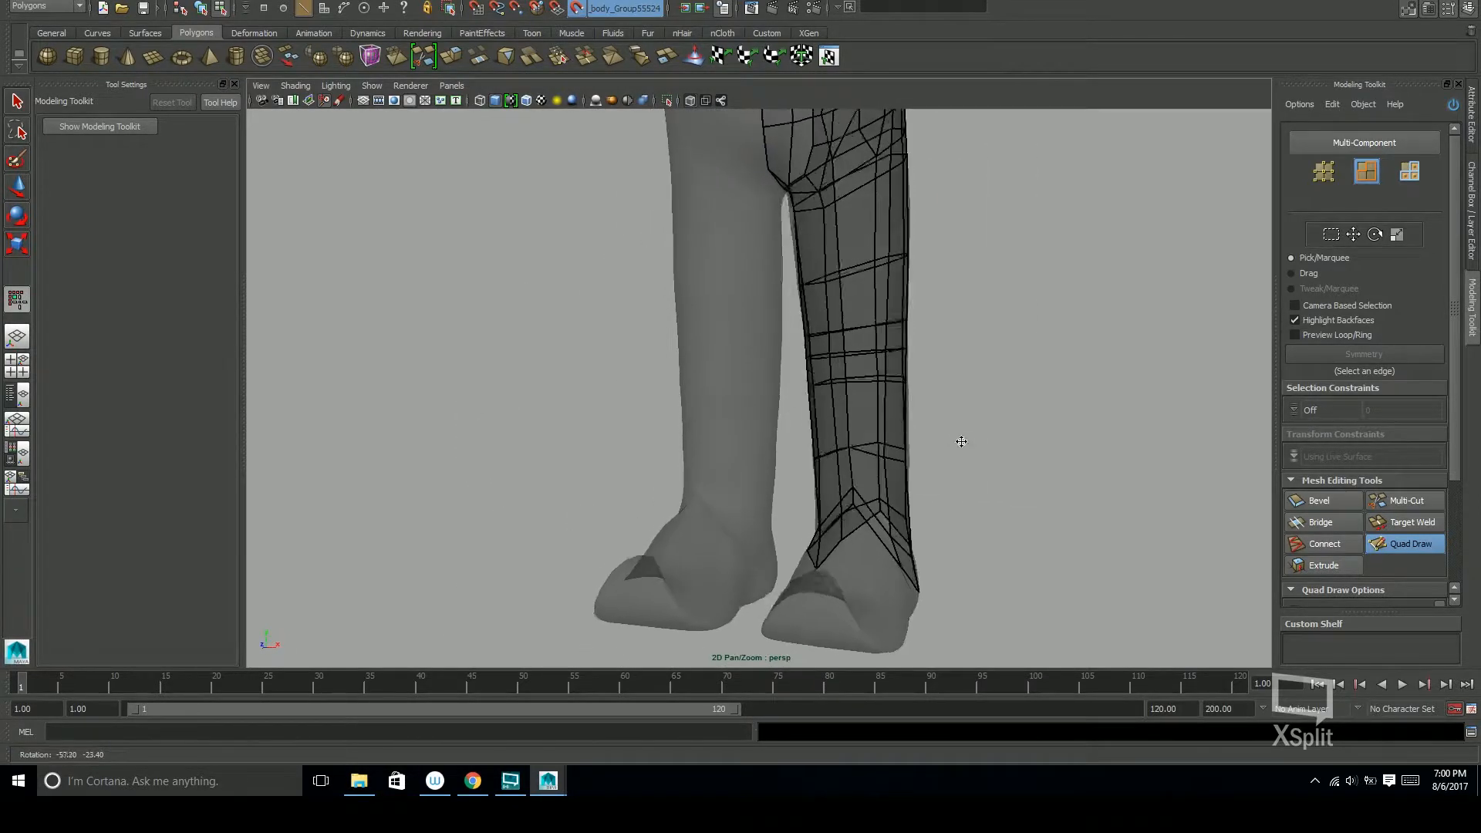
Examine the ankle border's fit around the front, sides and heel of the foot
{"action": "left_click_drag", "start_coordinate": [881, 231], "coordinate": [794, 376], "text": "alt"}
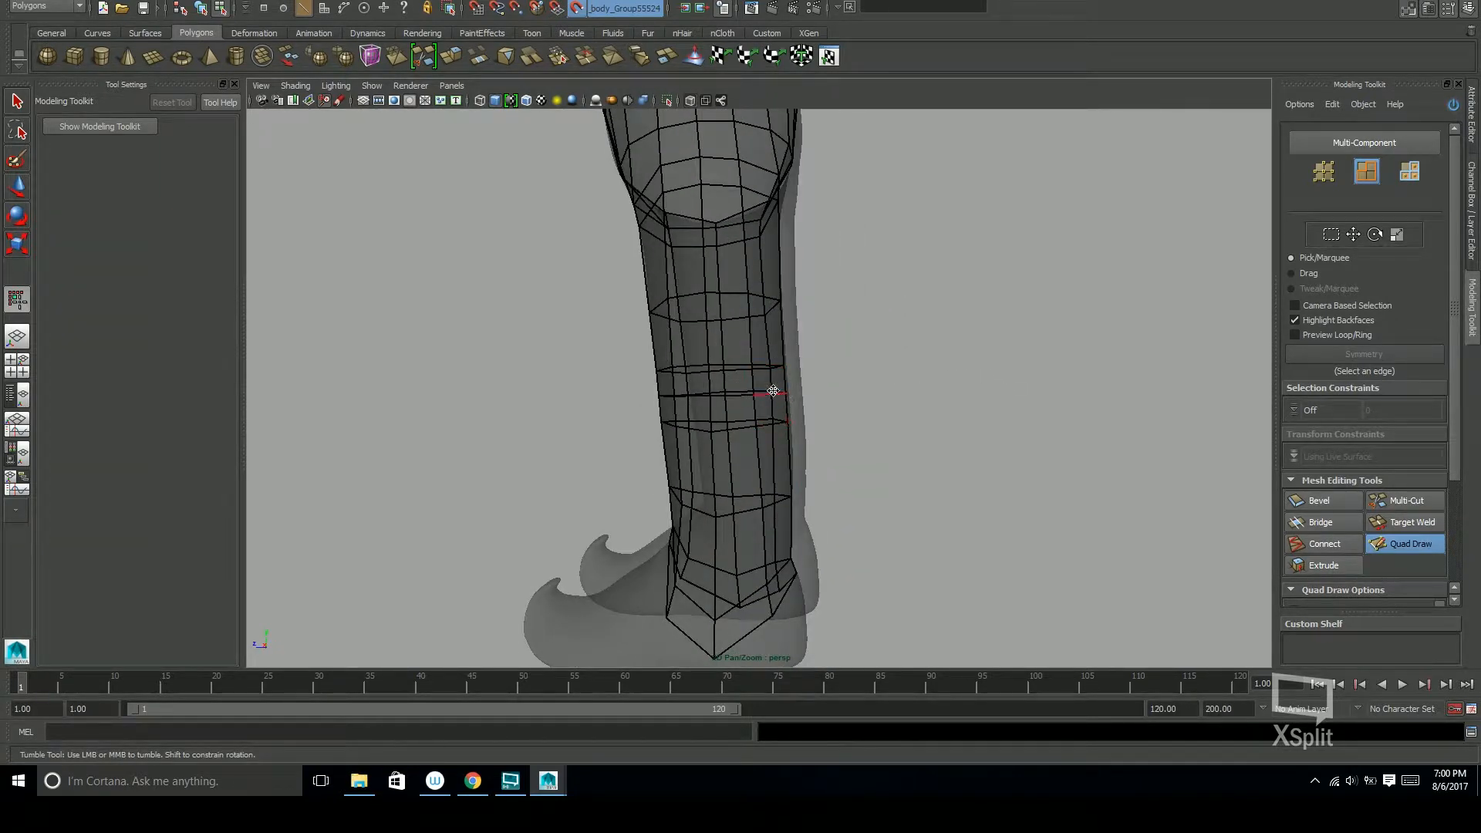
{"action": "left_click_drag", "start_coordinate": [793, 402], "coordinate": [939, 460], "text": "alt"}
{"action": "middle_click_drag", "start_coordinate": [939, 460], "coordinate": [936, 402], "text": "alt"}
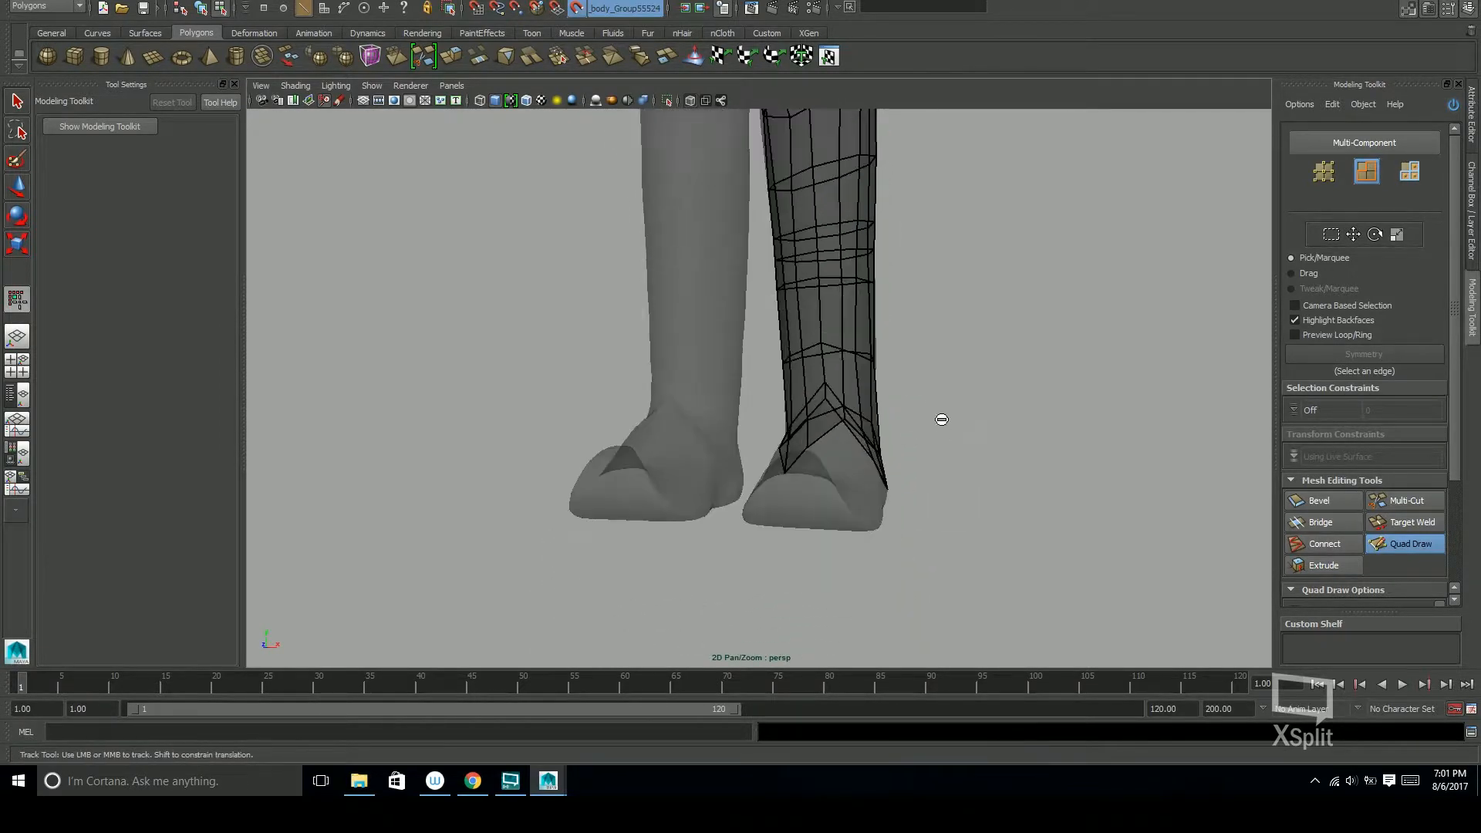
{"action": "left_click_drag", "start_coordinate": [811, 444], "coordinate": [738, 434], "text": "alt"}
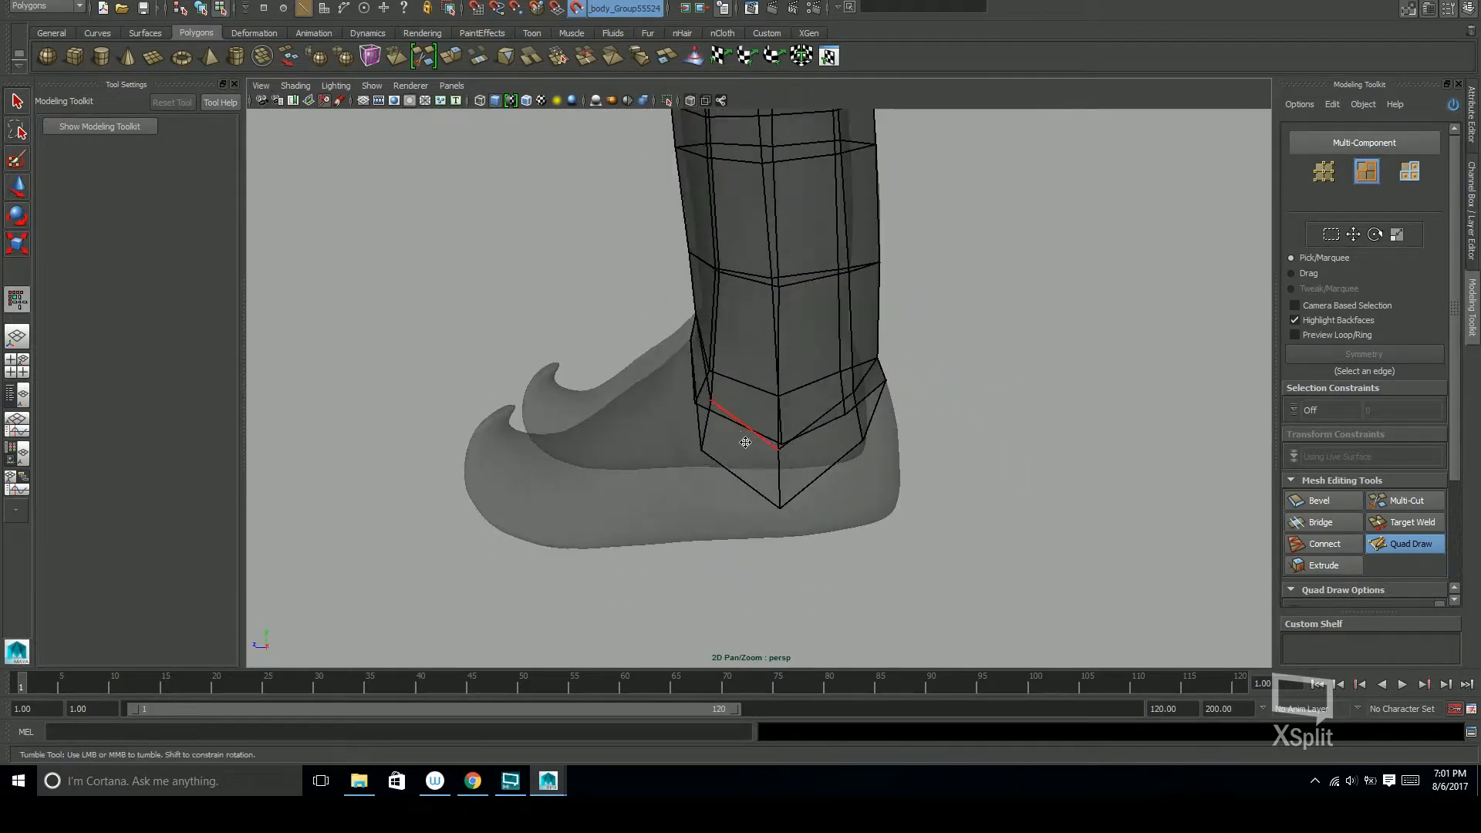
{"action": "left_click_drag", "start_coordinate": [849, 389], "coordinate": [839, 402], "text": "alt"}
{"action": "left_click_drag", "start_coordinate": [915, 461], "coordinate": [763, 406], "text": "alt"}
{"action": "left_click_drag", "start_coordinate": [1082, 421], "coordinate": [906, 469], "text": "alt"}
{"action": "middle_click_drag", "start_coordinate": [906, 469], "coordinate": [892, 400], "text": "alt"}
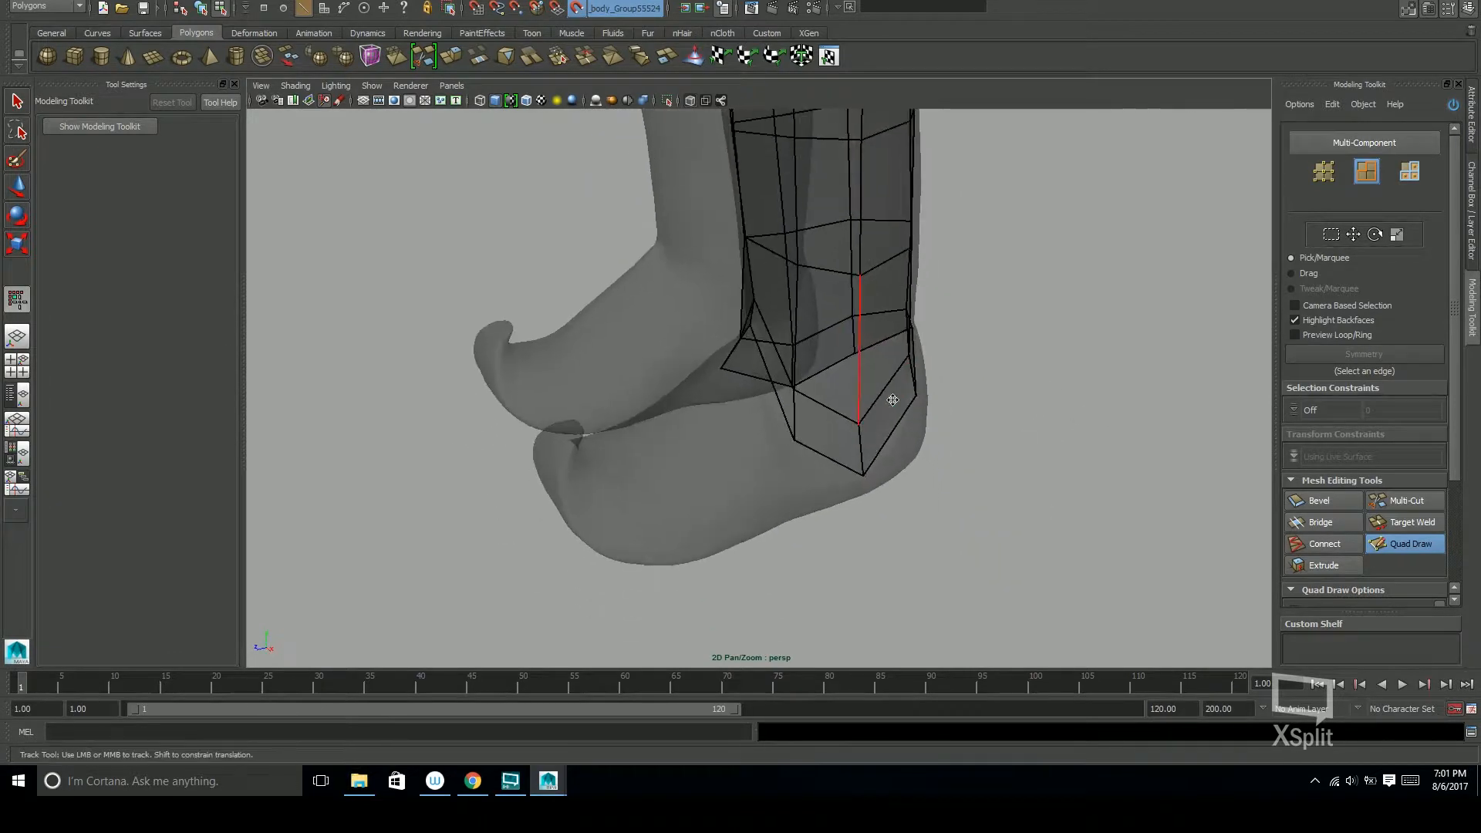
{"action": "left_click_drag", "start_coordinate": [936, 440], "coordinate": [923, 399], "text": "alt"}
{"action": "left_click_drag", "start_coordinate": [636, 381], "coordinate": [894, 368], "text": "alt"}
{"action": "mouse_move", "coordinate": [1072, 397]}
{"action": "left_mouse_down", "text": "alt"}
{"action": "mouse_move", "coordinate": [959, 391]}
{"action": "mouse_move", "coordinate": [1045, 423]}
{"action": "mouse_move", "coordinate": [1065, 344]}
{"action": "mouse_move", "coordinate": [1012, 424]}
{"action": "mouse_move", "coordinate": [760, 386]}
{"action": "mouse_move", "coordinate": [724, 348]}
{"action": "left_mouse_up", "text": "alt"}
Reactivate Quad Draw and extend the back of the ankle border down the heel to the sole
{"action": "key", "text": "q"}
{"action": "middle_click_drag", "start_coordinate": [733, 376], "coordinate": [744, 396], "text": "alt"}
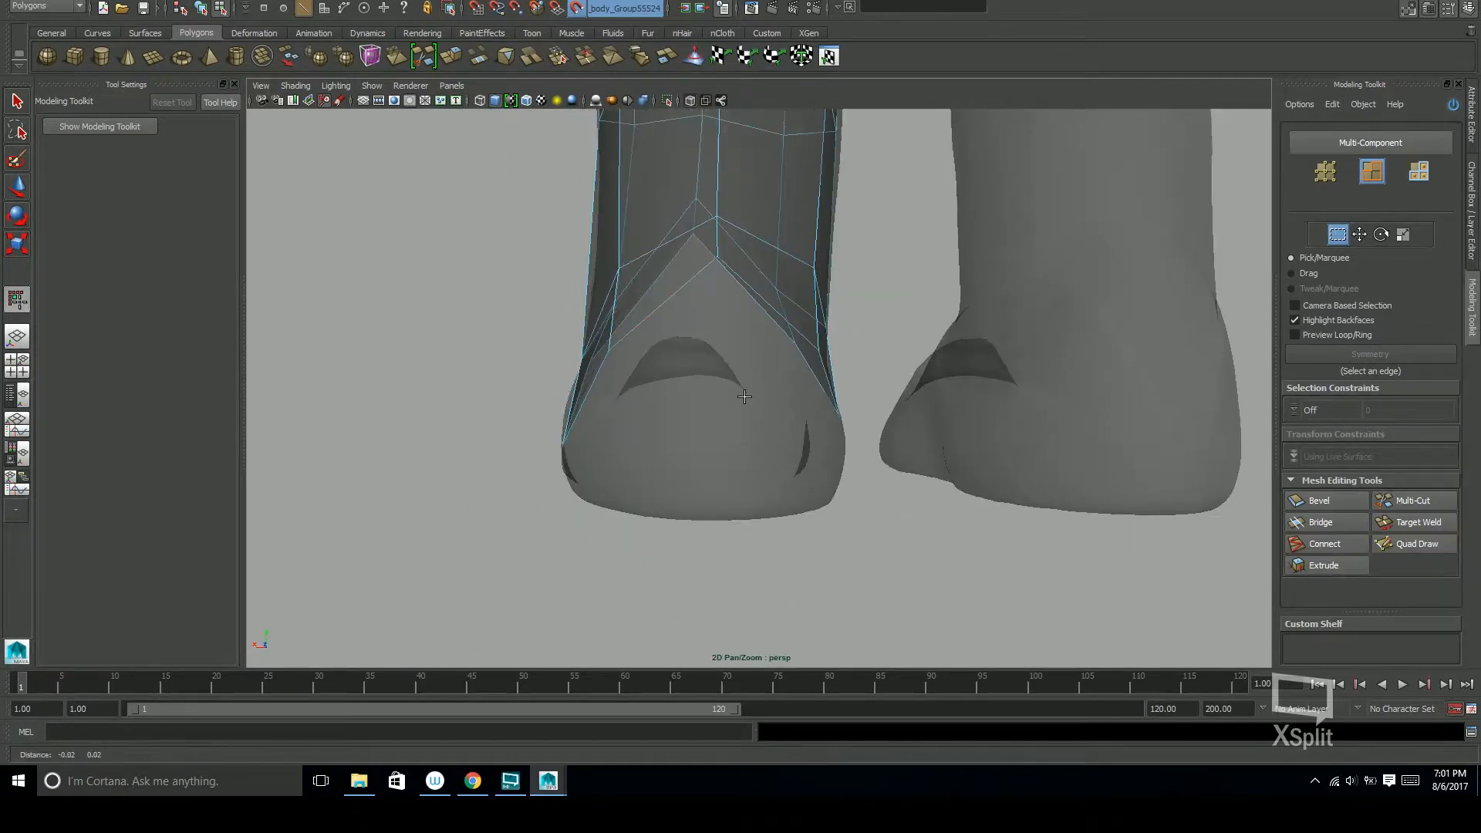
{"action": "left_click_drag", "start_coordinate": [744, 396], "coordinate": [758, 420], "text": "alt"}
{"action": "left_click", "coordinate": [1417, 544]}
{"action": "left_click_drag", "start_coordinate": [722, 352], "coordinate": [731, 369], "text": "alt"}
{"action": "left_click_drag", "start_coordinate": [755, 548], "coordinate": [711, 336], "text": "alt"}
{"action": "left_click_drag", "start_coordinate": [644, 507], "coordinate": [634, 551]}
{"action": "left_click_drag", "start_coordinate": [717, 524], "coordinate": [968, 463], "text": "alt"}
{"action": "right_click_drag", "start_coordinate": [968, 463], "coordinate": [950, 419], "text": "alt"}
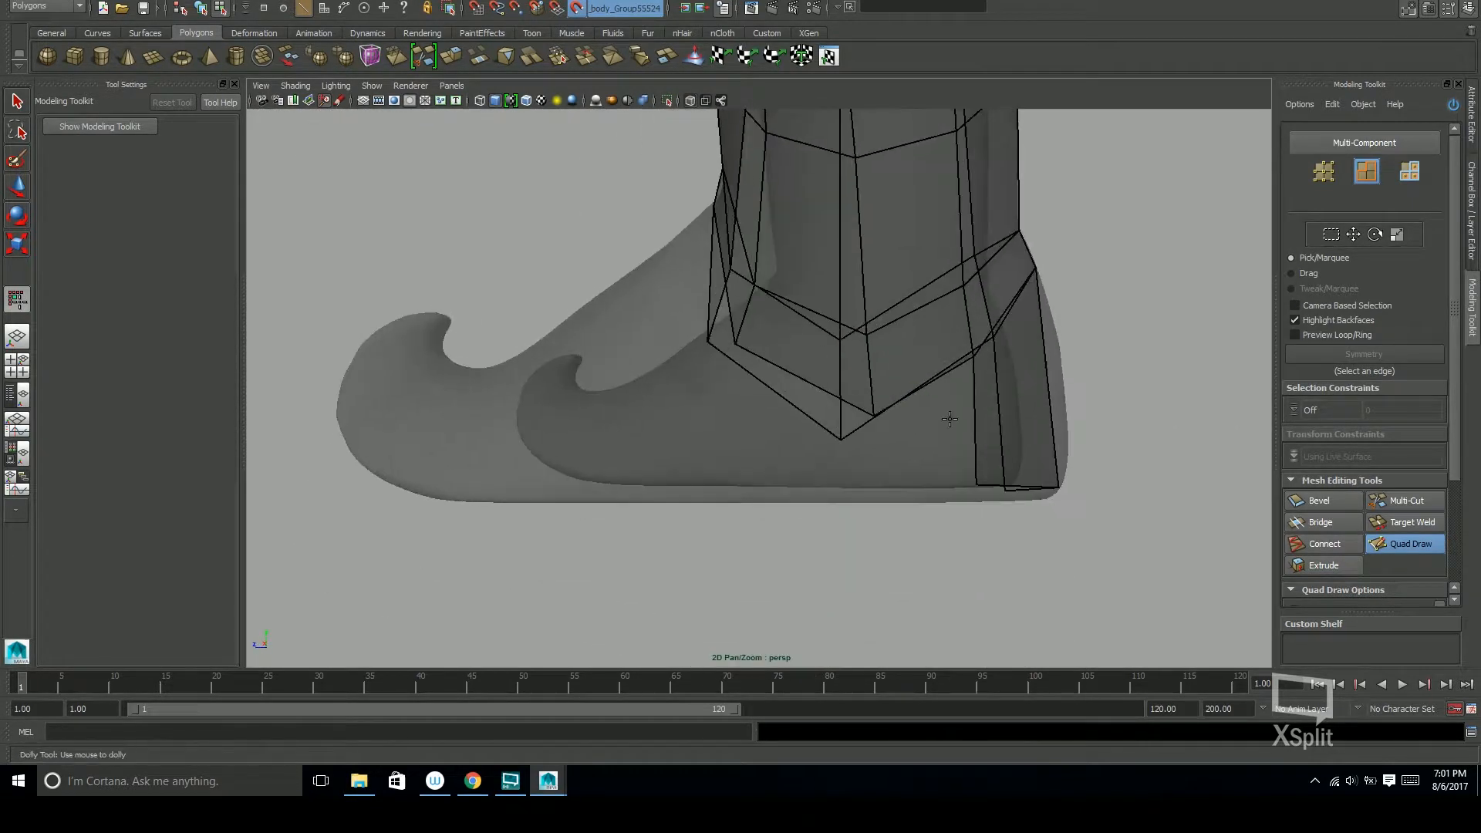
Extend quads from the ankle over the instep and down both sides of the foot to the sole
{"action": "left_click_drag", "start_coordinate": [885, 467], "coordinate": [856, 363], "text": "alt"}
{"action": "left_click_drag", "start_coordinate": [793, 325], "coordinate": [792, 423], "text": "alt"}
{"action": "left_click_drag", "start_coordinate": [891, 429], "coordinate": [819, 414], "text": "alt"}
{"action": "middle_click_drag", "start_coordinate": [818, 414], "coordinate": [882, 438], "text": "alt"}
{"action": "right_click_drag", "start_coordinate": [882, 438], "coordinate": [942, 452], "text": "alt"}
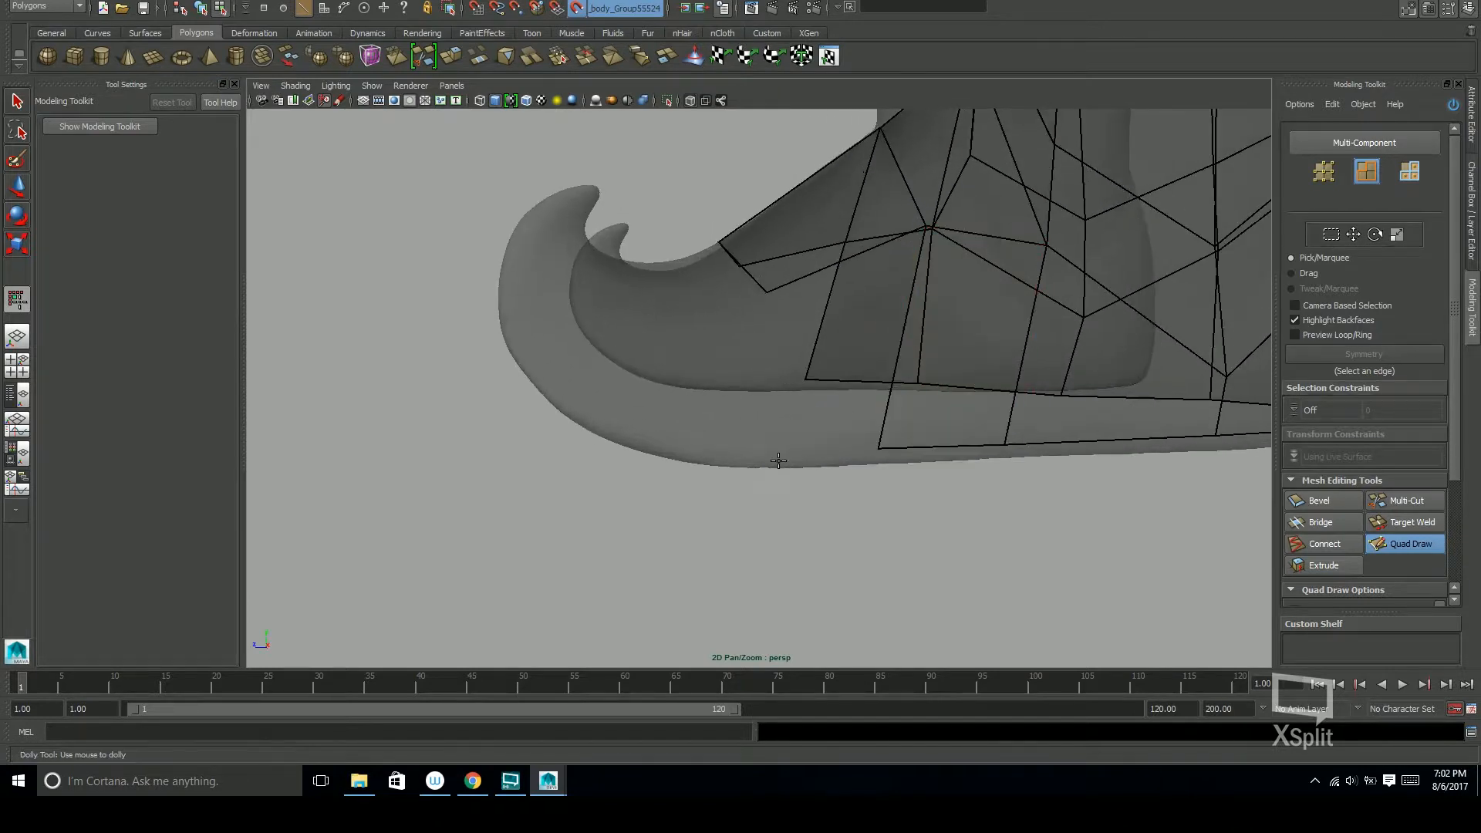
{"action": "mouse_move", "coordinate": [747, 428]}
{"action": "left_mouse_down", "text": "alt"}
{"action": "mouse_move", "coordinate": [779, 440]}
{"action": "mouse_move", "coordinate": [747, 448]}
{"action": "left_mouse_up", "text": "alt"}
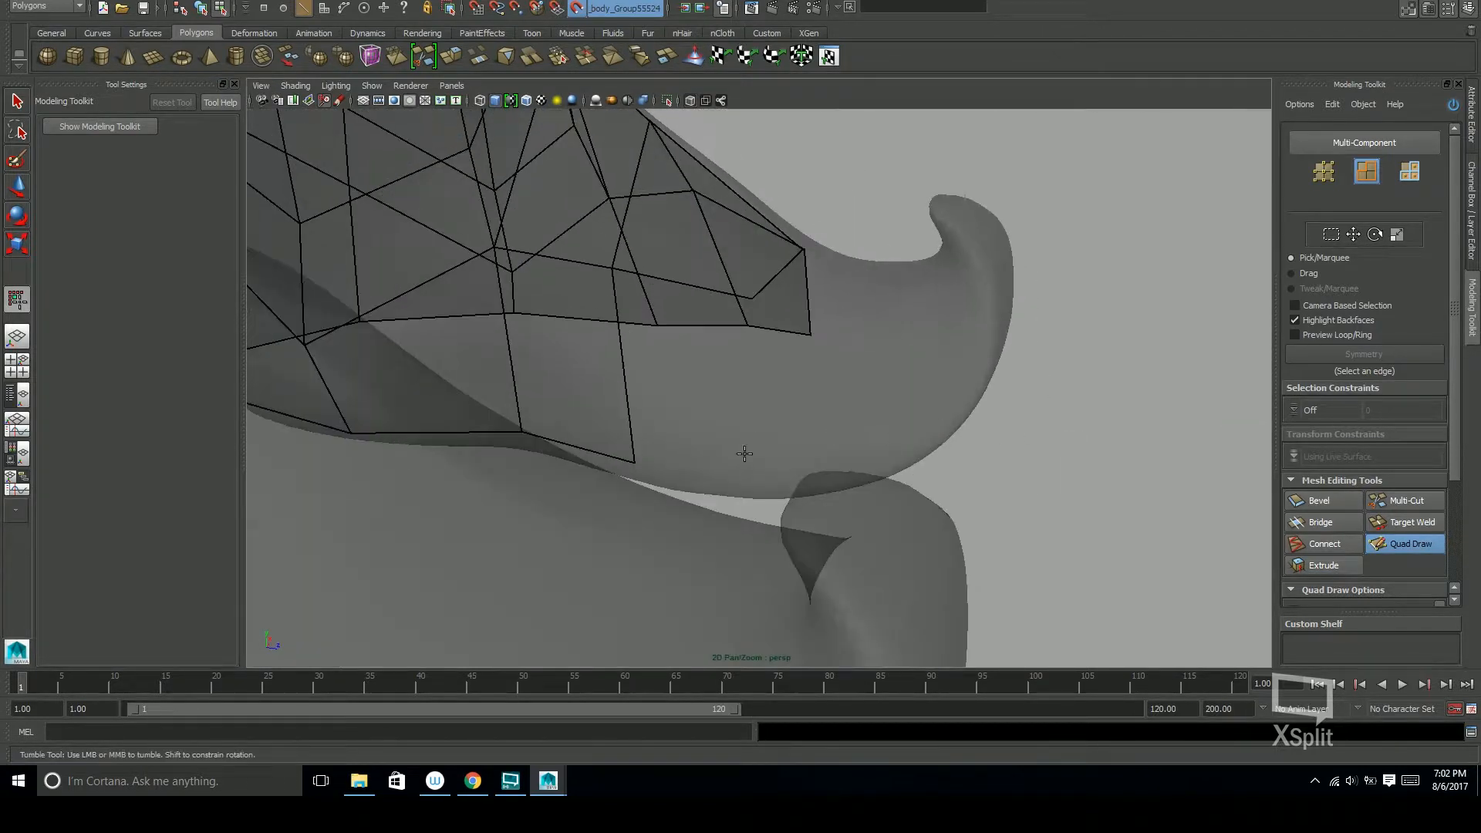
{"action": "left_click_drag", "start_coordinate": [699, 401], "coordinate": [736, 384], "text": "alt"}
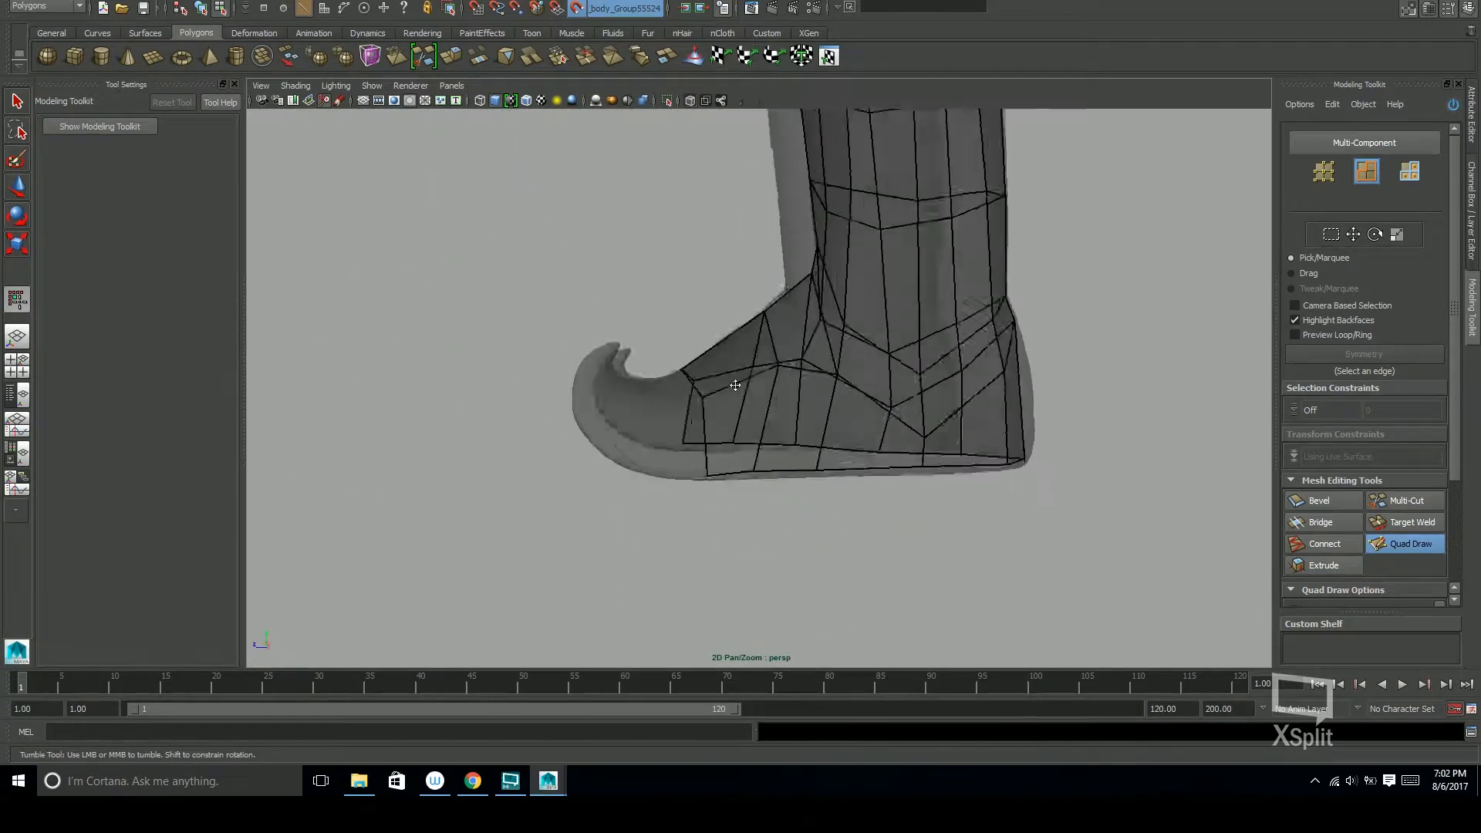
Even out the quads across the top of the foot between the ankle and the toe
{"action": "left_click_drag", "start_coordinate": [783, 440], "coordinate": [932, 461], "text": "alt"}
{"action": "mouse_move", "coordinate": [932, 461]}
{"action": "right_mouse_down", "text": "alt"}
{"action": "mouse_move", "coordinate": [847, 441]}
{"action": "mouse_move", "coordinate": [908, 448]}
{"action": "right_mouse_up", "text": "alt"}
{"action": "left_click_drag", "start_coordinate": [885, 435], "coordinate": [916, 508], "text": "alt"}
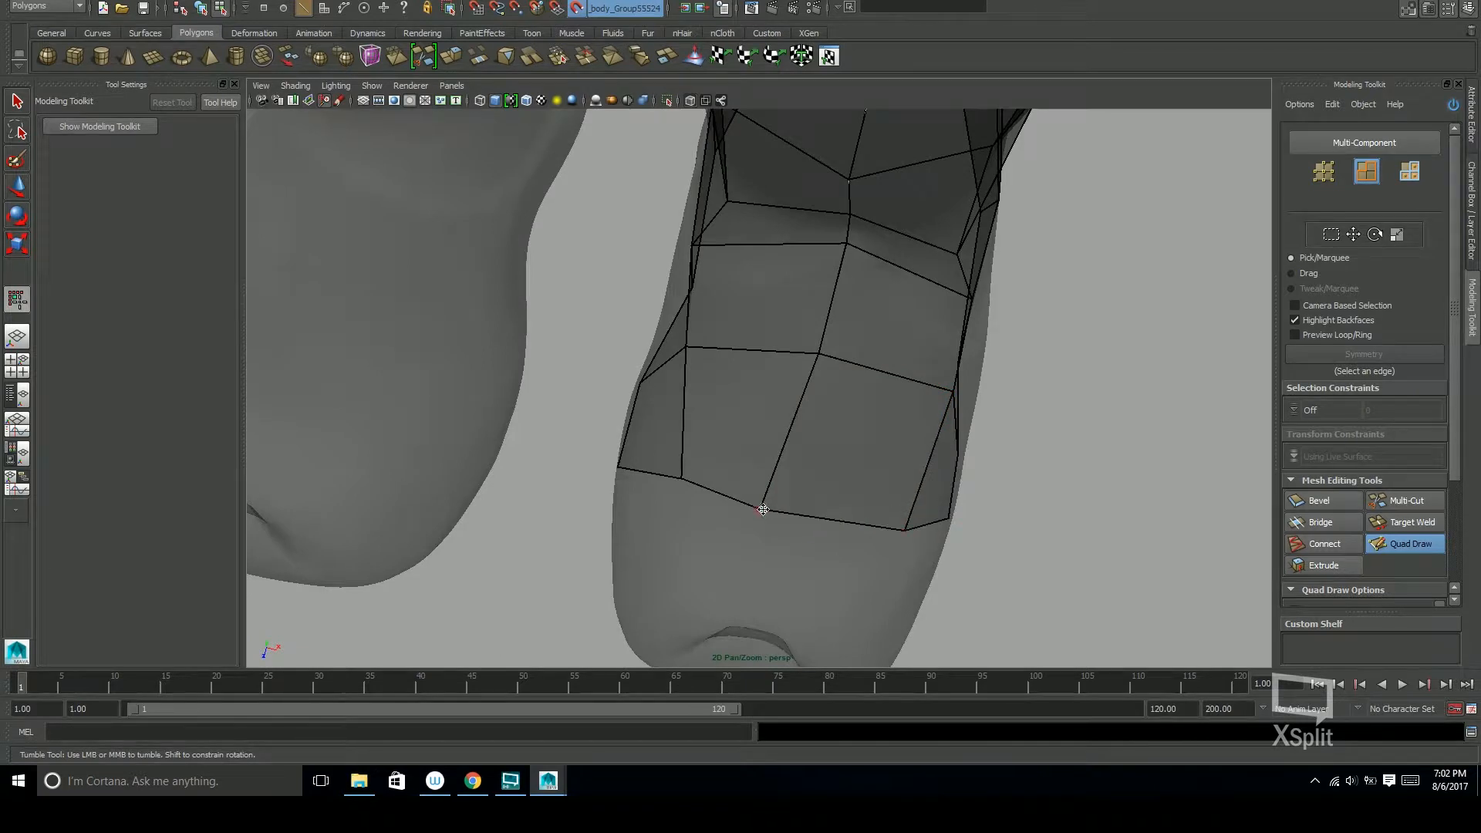
{"action": "left_click_drag", "start_coordinate": [781, 505], "coordinate": [750, 284], "text": "alt"}
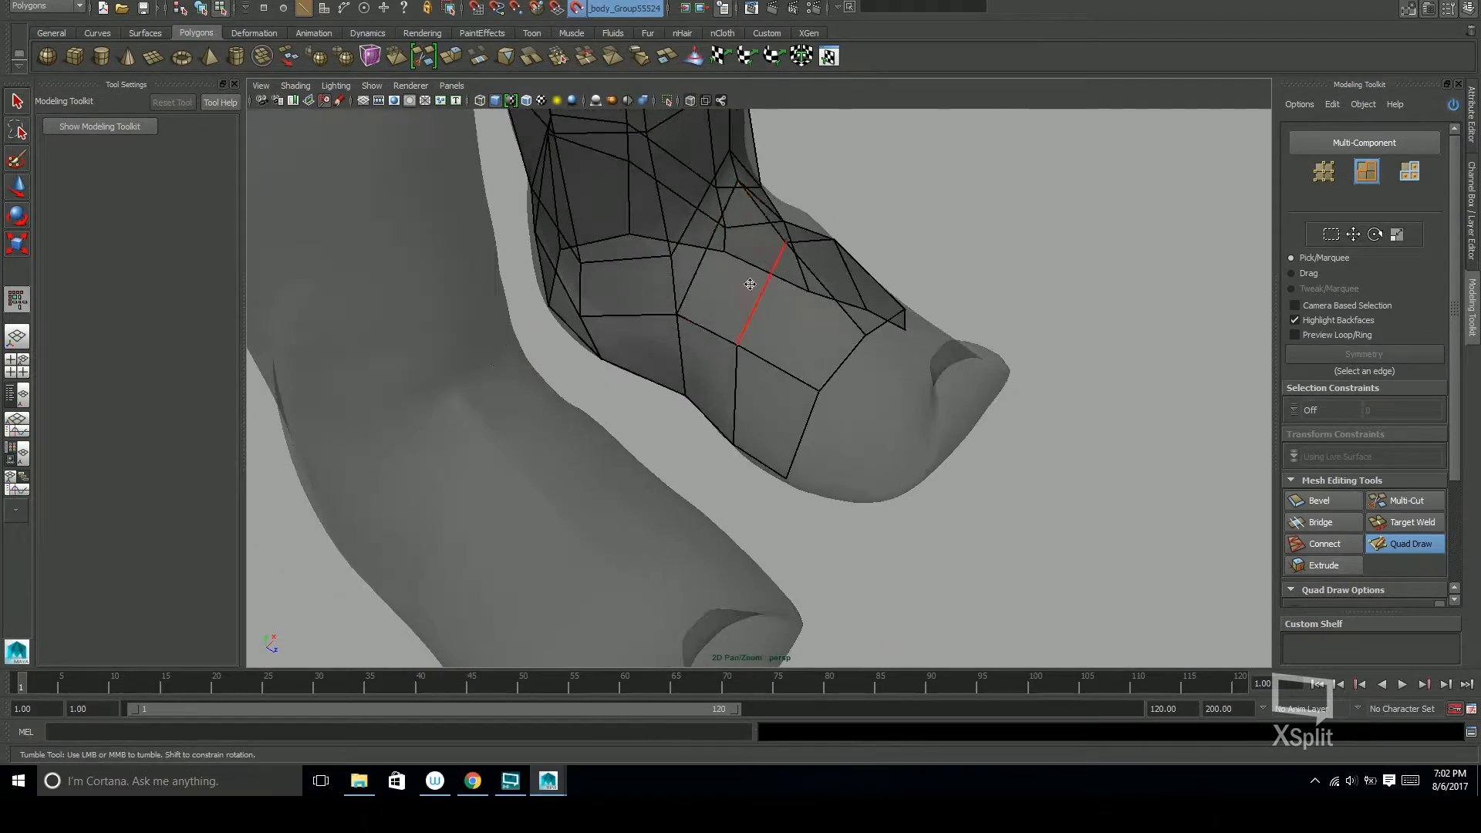
{"action": "mouse_move", "coordinate": [814, 363]}
{"action": "left_mouse_down", "text": "alt"}
{"action": "mouse_move", "coordinate": [783, 241]}
{"action": "mouse_move", "coordinate": [821, 366]}
{"action": "mouse_move", "coordinate": [768, 285]}
{"action": "mouse_move", "coordinate": [777, 351]}
{"action": "mouse_move", "coordinate": [737, 372]}
{"action": "mouse_move", "coordinate": [725, 440]}
{"action": "left_mouse_up", "text": "alt"}
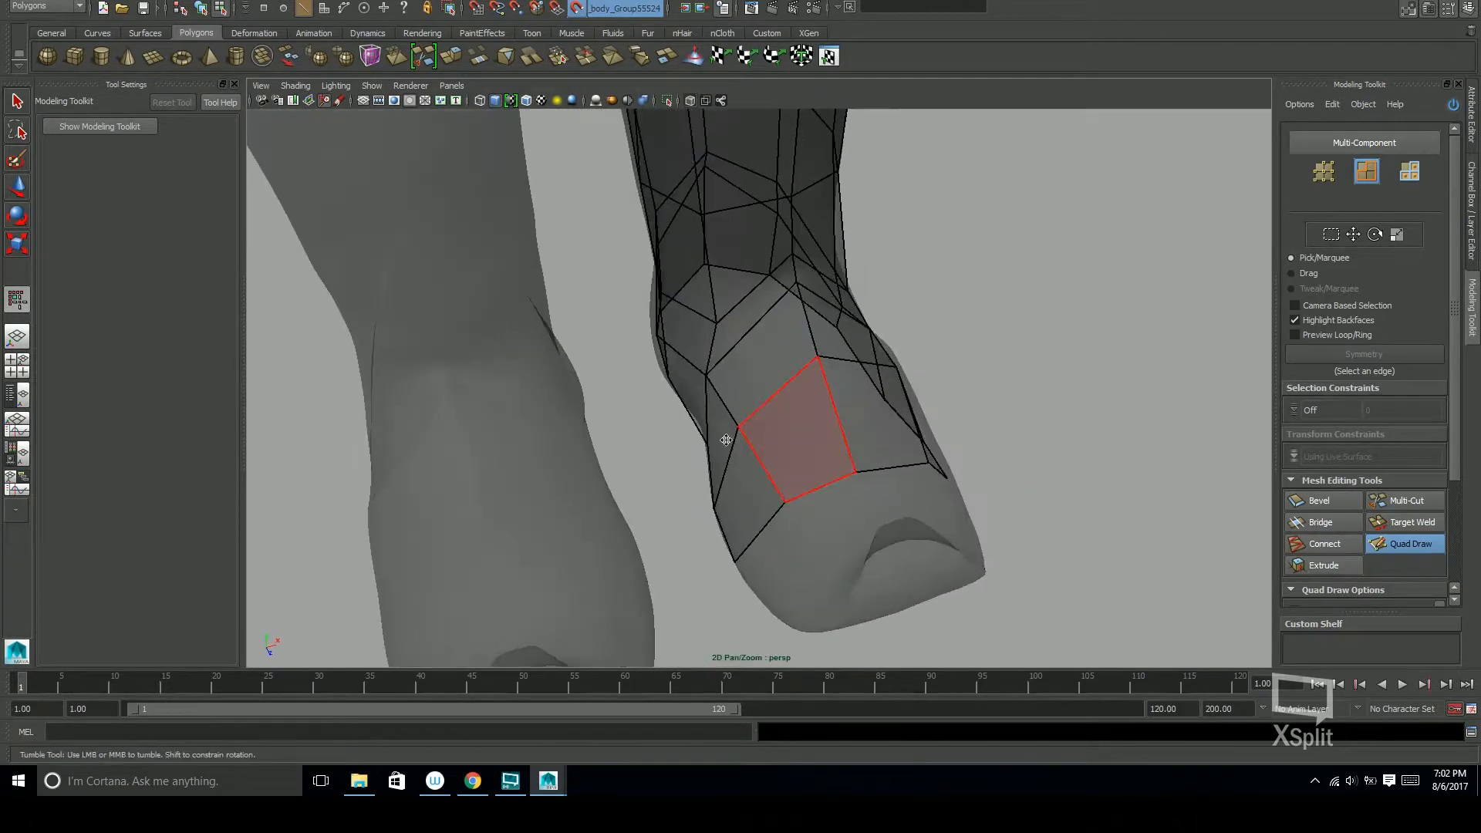
{"action": "left_click_drag", "start_coordinate": [821, 365], "coordinate": [743, 447], "text": "alt"}
Align the front border's vertices across the foot and along its sides, just behind the curled toe
{"action": "left_click_drag", "start_coordinate": [789, 381], "coordinate": [883, 389], "text": "alt"}
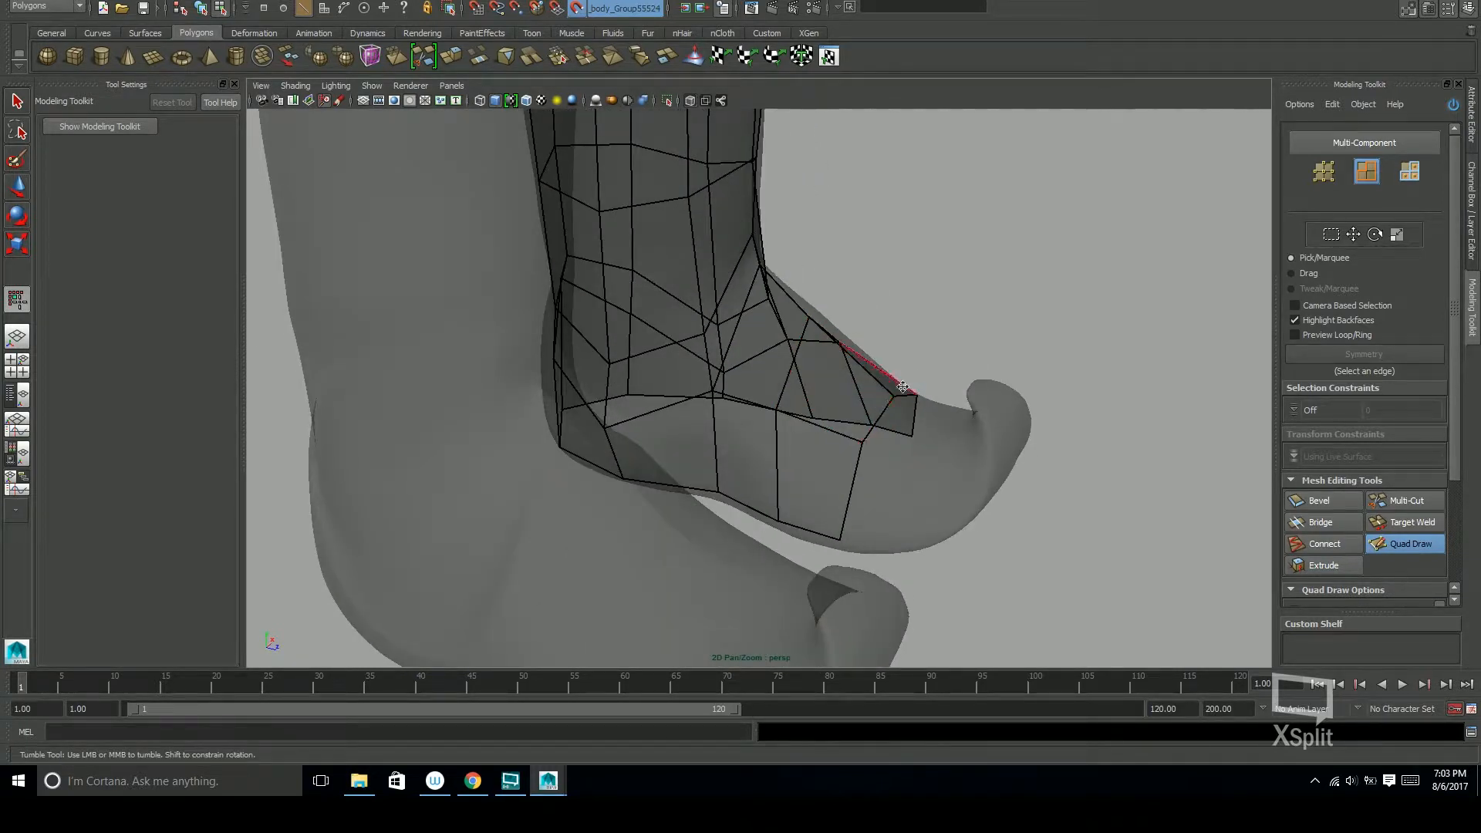
{"action": "mouse_move", "coordinate": [880, 477]}
{"action": "left_mouse_down", "text": "alt"}
{"action": "mouse_move", "coordinate": [916, 456]}
{"action": "mouse_move", "coordinate": [867, 483]}
{"action": "left_mouse_up", "text": "alt"}
{"action": "left_click_drag", "start_coordinate": [888, 422], "coordinate": [906, 389], "text": "alt"}
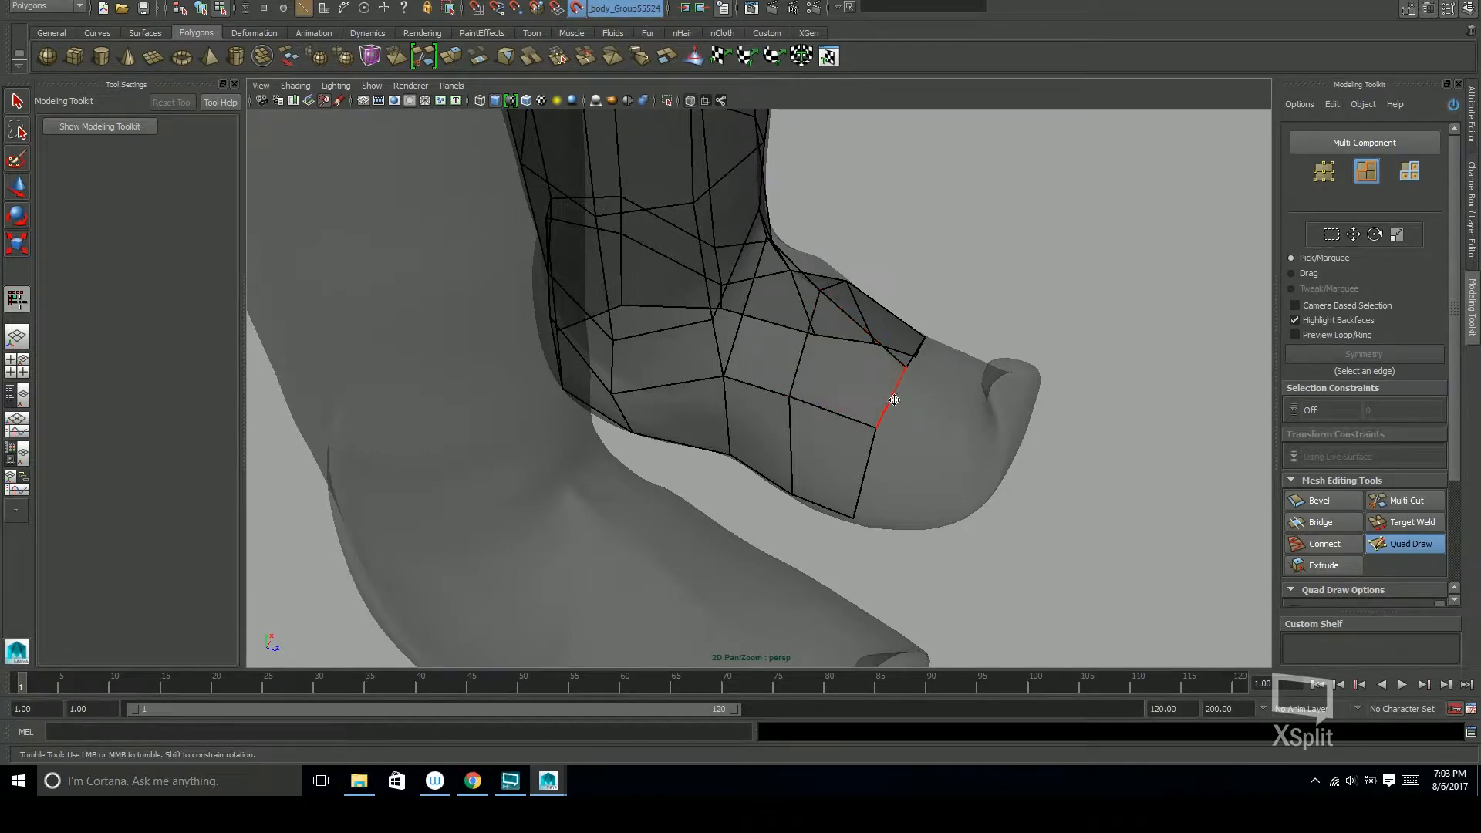
{"action": "left_click_drag", "start_coordinate": [894, 399], "coordinate": [900, 446], "text": "alt"}
{"action": "right_click_drag", "start_coordinate": [900, 447], "coordinate": [996, 396], "text": "alt"}
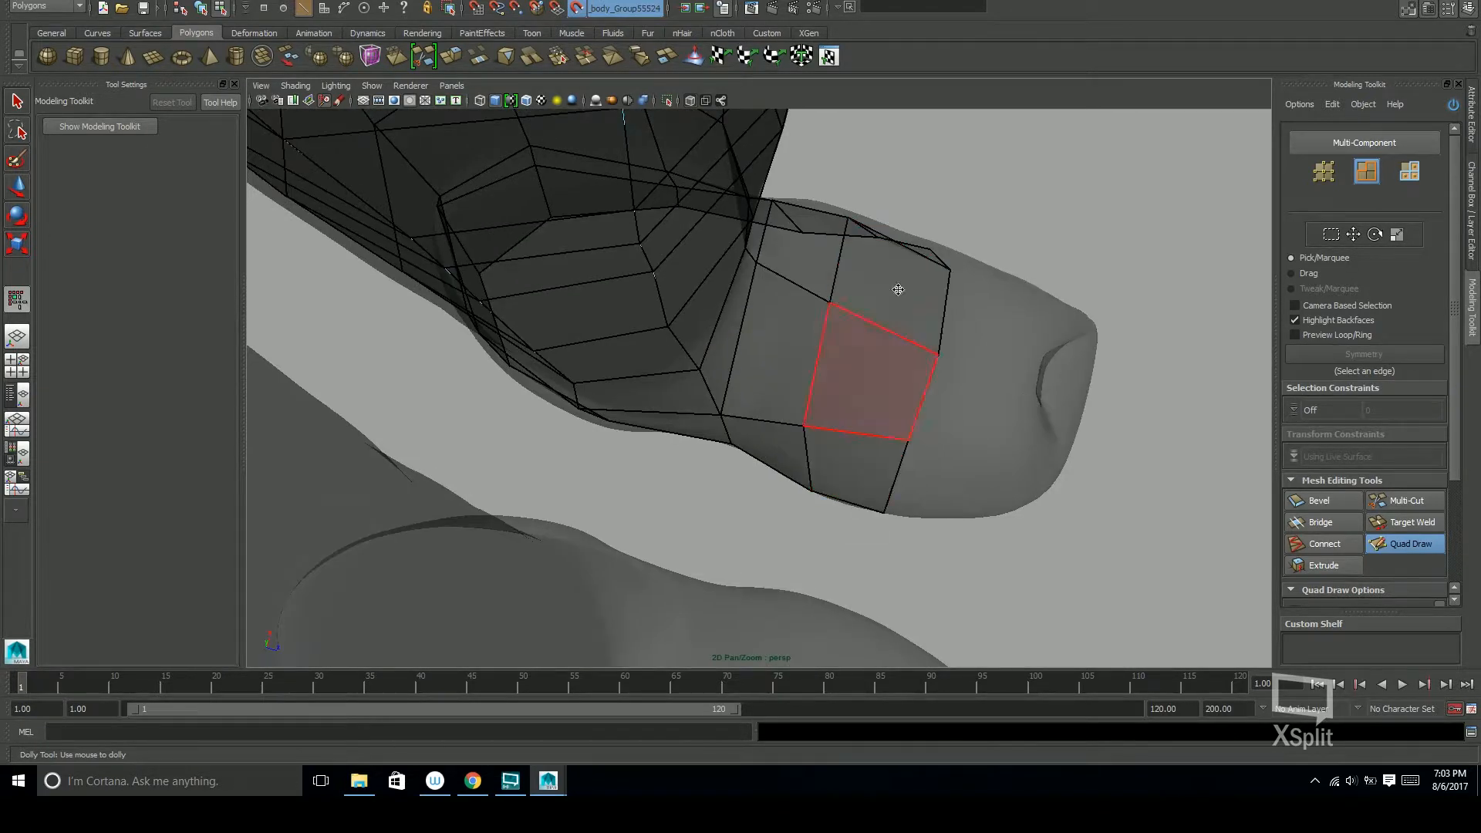
{"action": "left_click_drag", "start_coordinate": [876, 428], "coordinate": [996, 424], "text": "alt"}
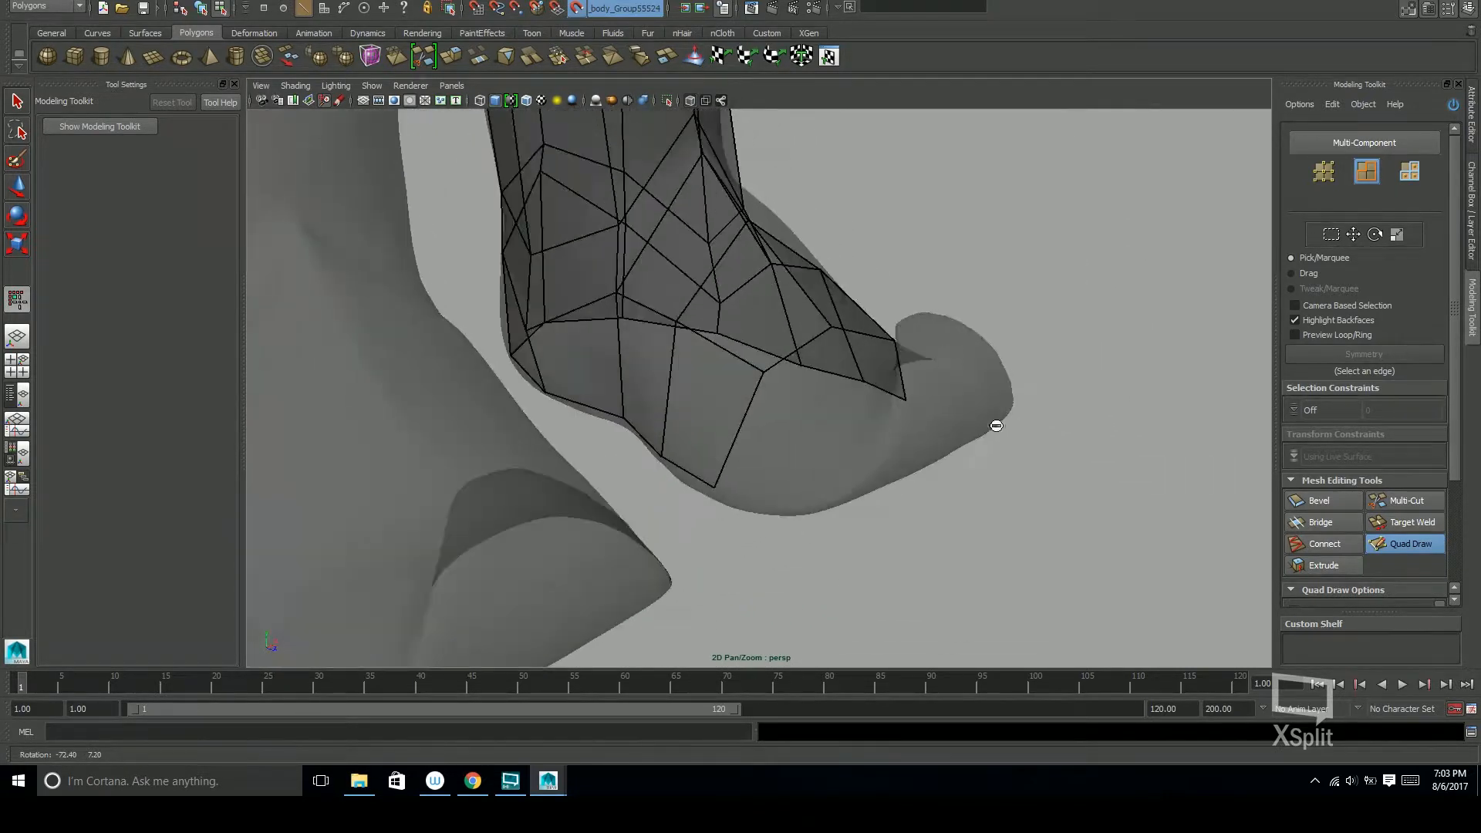
Extrude the front border edges forward along the side and over the top of the toe
{"action": "right_click_drag", "start_coordinate": [996, 424], "coordinate": [832, 452], "text": "alt"}
{"action": "left_click_drag", "start_coordinate": [833, 452], "coordinate": [797, 424], "text": "alt"}
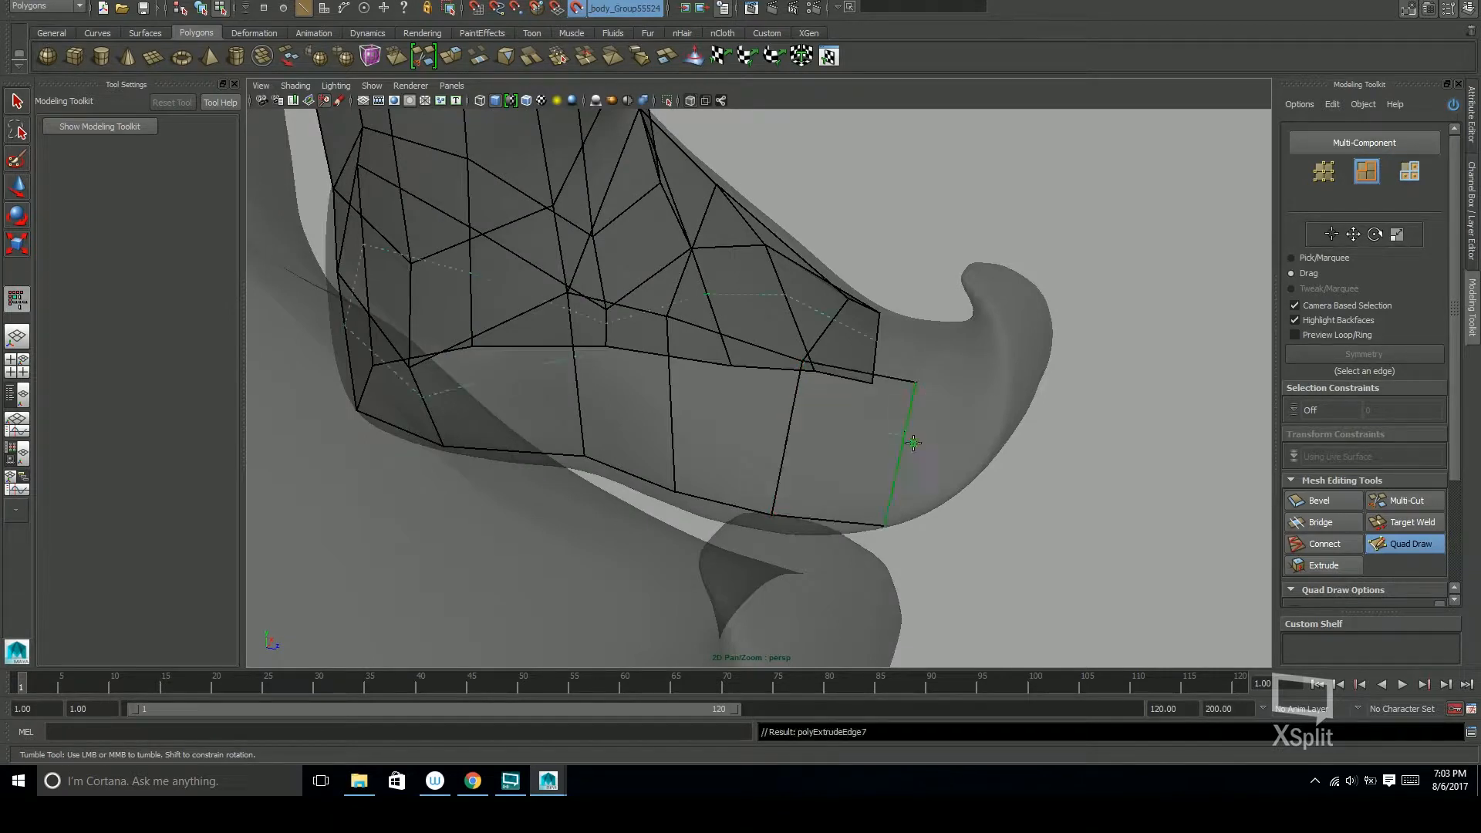
{"action": "left_click_drag", "start_coordinate": [828, 441], "coordinate": [827, 534], "text": "alt"}
{"action": "left_click_drag", "start_coordinate": [905, 368], "coordinate": [868, 402], "text": "alt"}
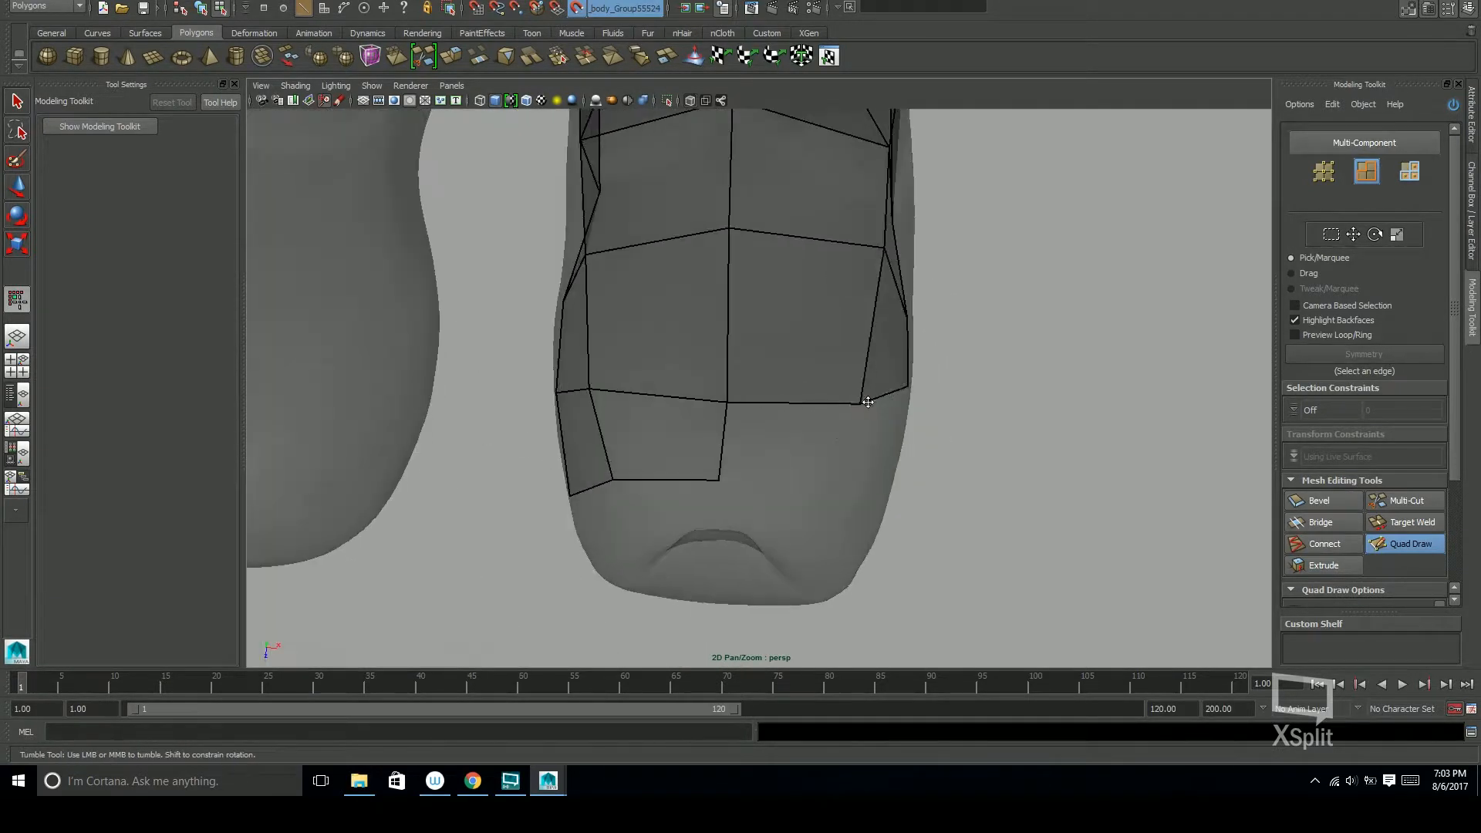
{"action": "left_click_drag", "start_coordinate": [814, 453], "coordinate": [830, 420], "text": "alt"}
Place points and fill quads across the toe to the base of its curl
{"action": "left_click", "coordinate": [664, 499], "text": "shift"}
{"action": "left_click", "coordinate": [641, 280]}
{"action": "left_click", "coordinate": [613, 343], "text": "shift"}
{"action": "left_click", "coordinate": [862, 420]}
{"action": "left_click", "coordinate": [826, 397], "text": "shift"}
{"action": "right_click_drag", "start_coordinate": [829, 421], "coordinate": [890, 411], "text": "alt"}
{"action": "middle_click_drag", "start_coordinate": [890, 411], "coordinate": [885, 445], "text": "alt"}
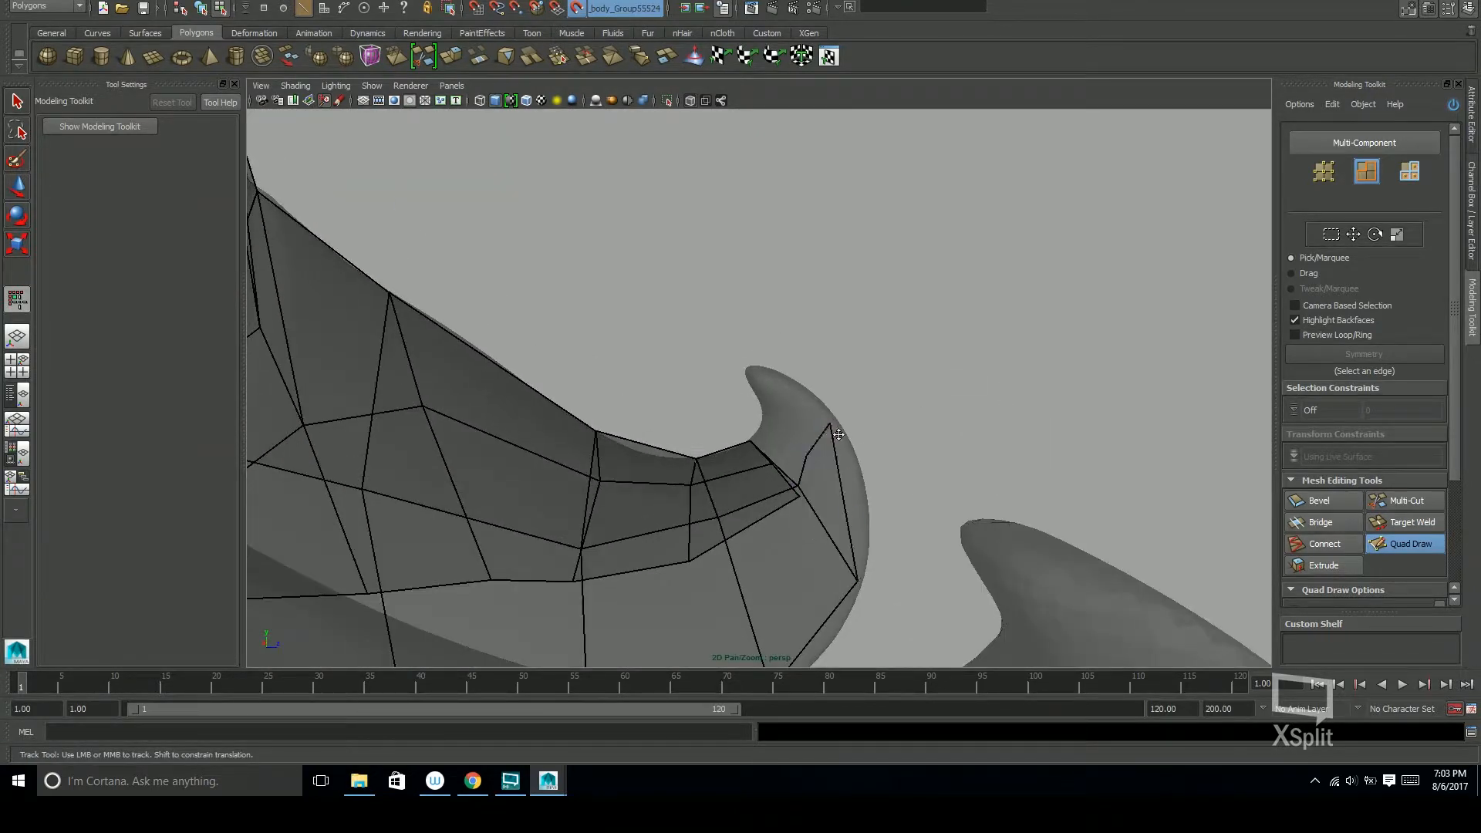
Extend the quads up the curled toe toward its tip
{"action": "mouse_move", "coordinate": [817, 457]}
{"action": "left_mouse_down", "text": "alt"}
{"action": "mouse_move", "coordinate": [777, 433]}
{"action": "mouse_move", "coordinate": [864, 502]}
{"action": "mouse_move", "coordinate": [638, 479]}
{"action": "mouse_move", "coordinate": [690, 473]}
{"action": "mouse_move", "coordinate": [633, 463]}
{"action": "mouse_move", "coordinate": [788, 380]}
{"action": "left_mouse_up", "text": "alt"}
{"action": "left_click", "coordinate": [637, 476]}
{"action": "left_click", "coordinate": [713, 457], "text": "shift"}
{"action": "mouse_move", "coordinate": [696, 419]}
{"action": "left_mouse_down", "text": "alt"}
{"action": "mouse_move", "coordinate": [662, 430]}
{"action": "mouse_move", "coordinate": [809, 407]}
{"action": "left_mouse_up", "text": "alt"}
{"action": "left_click_drag", "start_coordinate": [992, 454], "coordinate": [710, 432], "text": "alt"}
{"action": "right_click_drag", "start_coordinate": [710, 433], "coordinate": [797, 354], "text": "alt"}
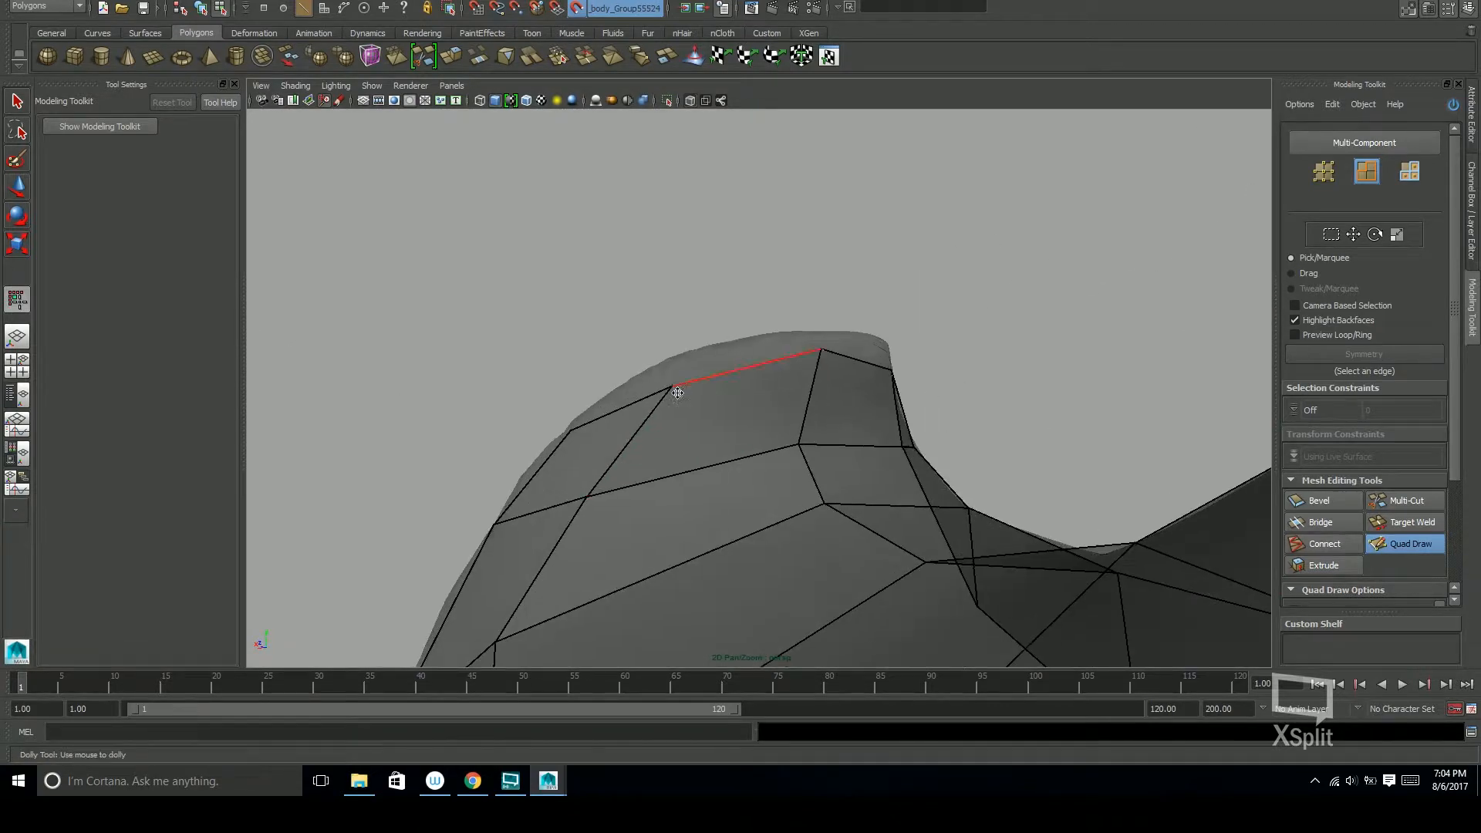
Fit the quads on the inner side and edges of the toe curl to the surface
{"action": "left_click_drag", "start_coordinate": [797, 354], "coordinate": [645, 419], "text": "alt"}
{"action": "right_click_drag", "start_coordinate": [645, 420], "coordinate": [456, 526], "text": "alt"}
{"action": "left_click_drag", "start_coordinate": [456, 526], "coordinate": [953, 449], "text": "alt"}
{"action": "right_click_drag", "start_coordinate": [953, 449], "coordinate": [1069, 455], "text": "alt"}
{"action": "left_click_drag", "start_coordinate": [1069, 455], "coordinate": [849, 417], "text": "alt"}
{"action": "left_click_drag", "start_coordinate": [486, 446], "coordinate": [699, 320], "text": "alt"}
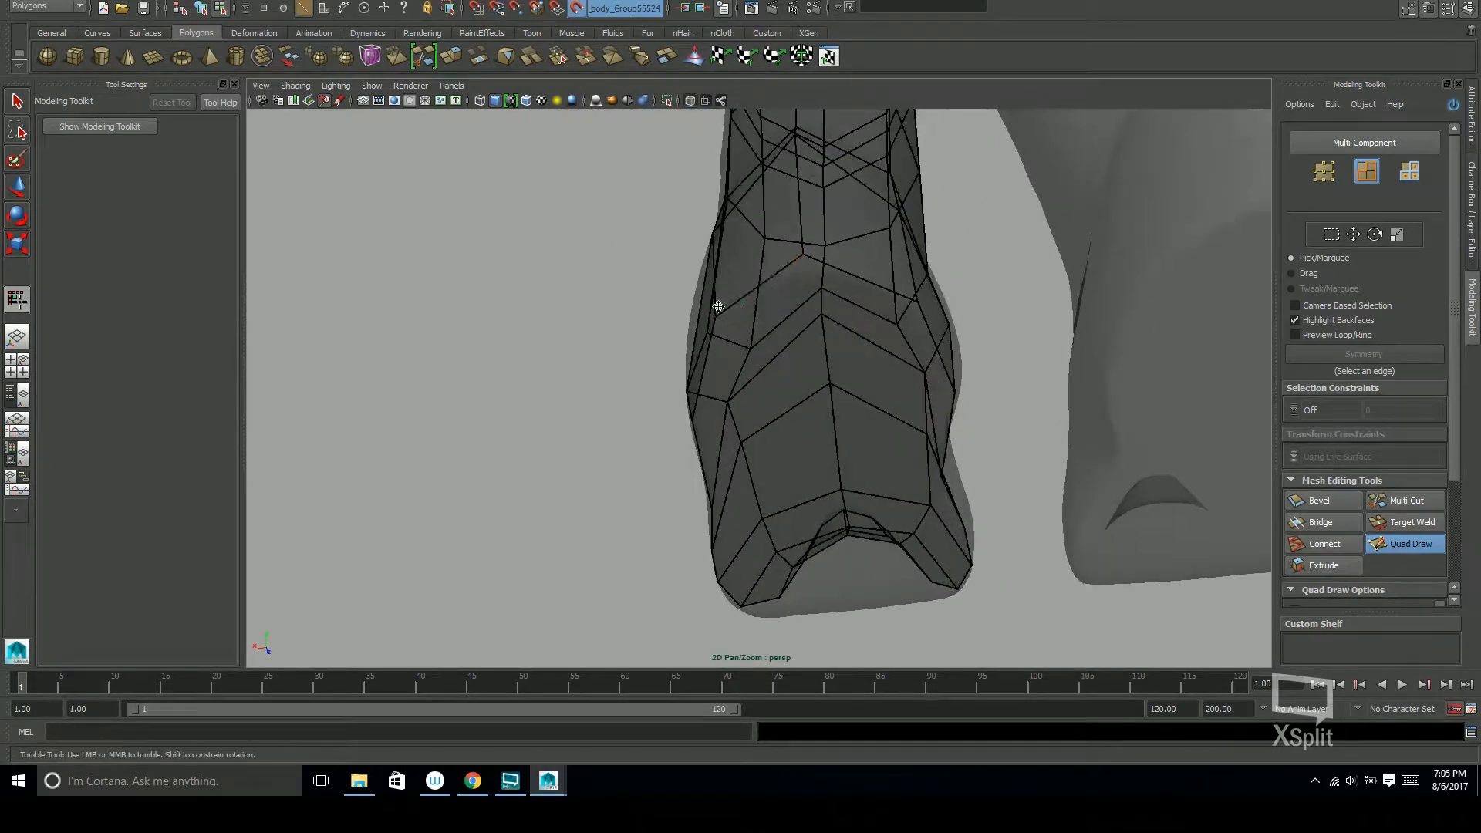
Fill the underside of the foot with rows of quads between the two side borders
{"action": "left_click_drag", "start_coordinate": [805, 325], "coordinate": [678, 241], "text": "alt"}
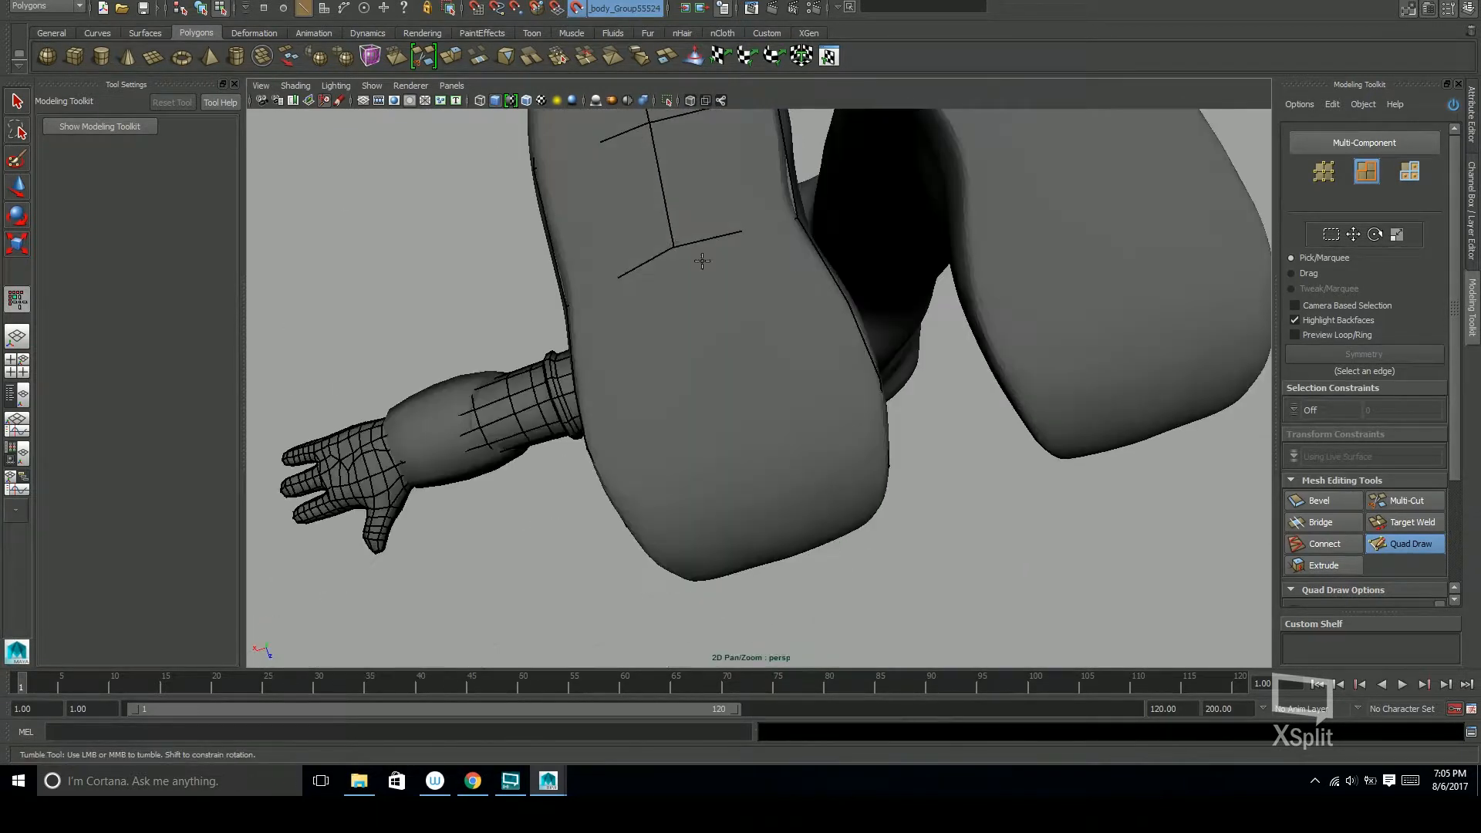
{"action": "middle_click_drag", "start_coordinate": [678, 241], "coordinate": [680, 261], "text": "alt"}
{"action": "left_click_drag", "start_coordinate": [680, 261], "coordinate": [757, 379], "text": "alt"}
{"action": "mouse_move", "coordinate": [740, 436]}
{"action": "left_mouse_down", "text": "alt"}
{"action": "mouse_move", "coordinate": [701, 407]}
{"action": "mouse_move", "coordinate": [845, 353]}
{"action": "mouse_move", "coordinate": [823, 413]}
{"action": "mouse_move", "coordinate": [1101, 370]}
{"action": "mouse_move", "coordinate": [839, 384]}
{"action": "left_mouse_up", "text": "alt"}
{"action": "right_click_drag", "start_coordinate": [840, 384], "coordinate": [814, 248], "text": "alt"}
{"action": "mouse_move", "coordinate": [813, 248]}
{"action": "left_mouse_down", "text": "alt"}
{"action": "mouse_move", "coordinate": [867, 301]}
{"action": "mouse_move", "coordinate": [1038, 291]}
{"action": "mouse_move", "coordinate": [837, 324]}
{"action": "mouse_move", "coordinate": [729, 261]}
{"action": "mouse_move", "coordinate": [982, 331]}
{"action": "mouse_move", "coordinate": [719, 314]}
{"action": "mouse_move", "coordinate": [741, 324]}
{"action": "mouse_move", "coordinate": [692, 357]}
{"action": "mouse_move", "coordinate": [794, 298]}
{"action": "mouse_move", "coordinate": [719, 264]}
{"action": "left_mouse_up", "text": "alt"}
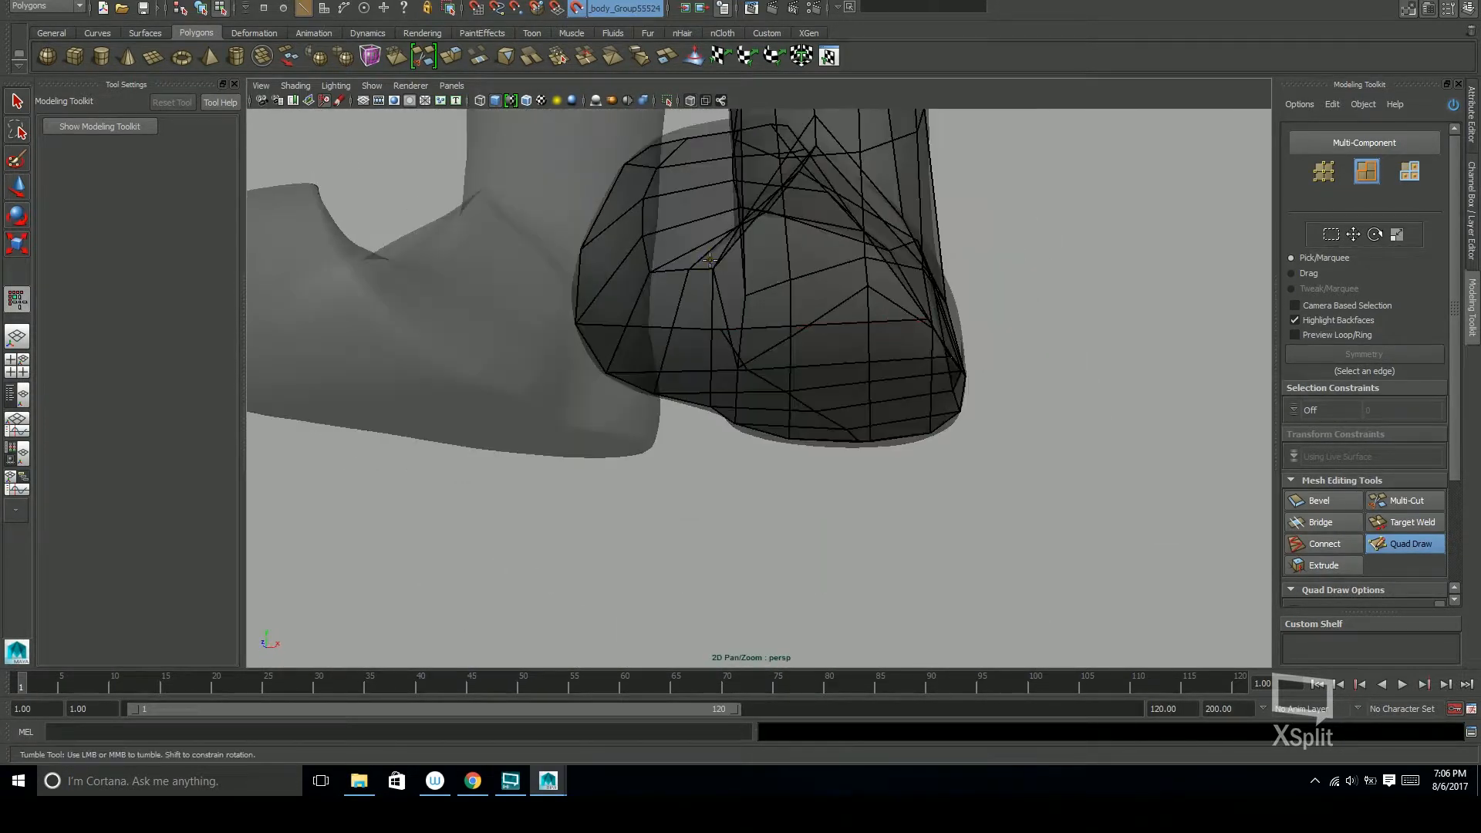
Fill the openings around the front of the toe and fit their vertices to the surface
{"action": "mouse_move", "coordinate": [827, 297]}
{"action": "left_mouse_down", "text": "alt"}
{"action": "mouse_move", "coordinate": [761, 291]}
{"action": "mouse_move", "coordinate": [853, 291]}
{"action": "mouse_move", "coordinate": [772, 309]}
{"action": "mouse_move", "coordinate": [753, 294]}
{"action": "mouse_move", "coordinate": [749, 389]}
{"action": "left_mouse_up", "text": "alt"}
{"action": "left_click_drag", "start_coordinate": [797, 202], "coordinate": [823, 440], "text": "alt"}
{"action": "left_click_drag", "start_coordinate": [798, 366], "coordinate": [772, 287], "text": "alt"}
{"action": "left_click", "coordinate": [758, 360], "text": "shift"}
{"action": "right_click_drag", "start_coordinate": [772, 287], "coordinate": [786, 283], "text": "alt"}
{"action": "left_click_drag", "start_coordinate": [786, 284], "coordinate": [813, 211], "text": "alt"}
{"action": "left_click_drag", "start_coordinate": [840, 352], "coordinate": [878, 326], "text": "alt"}
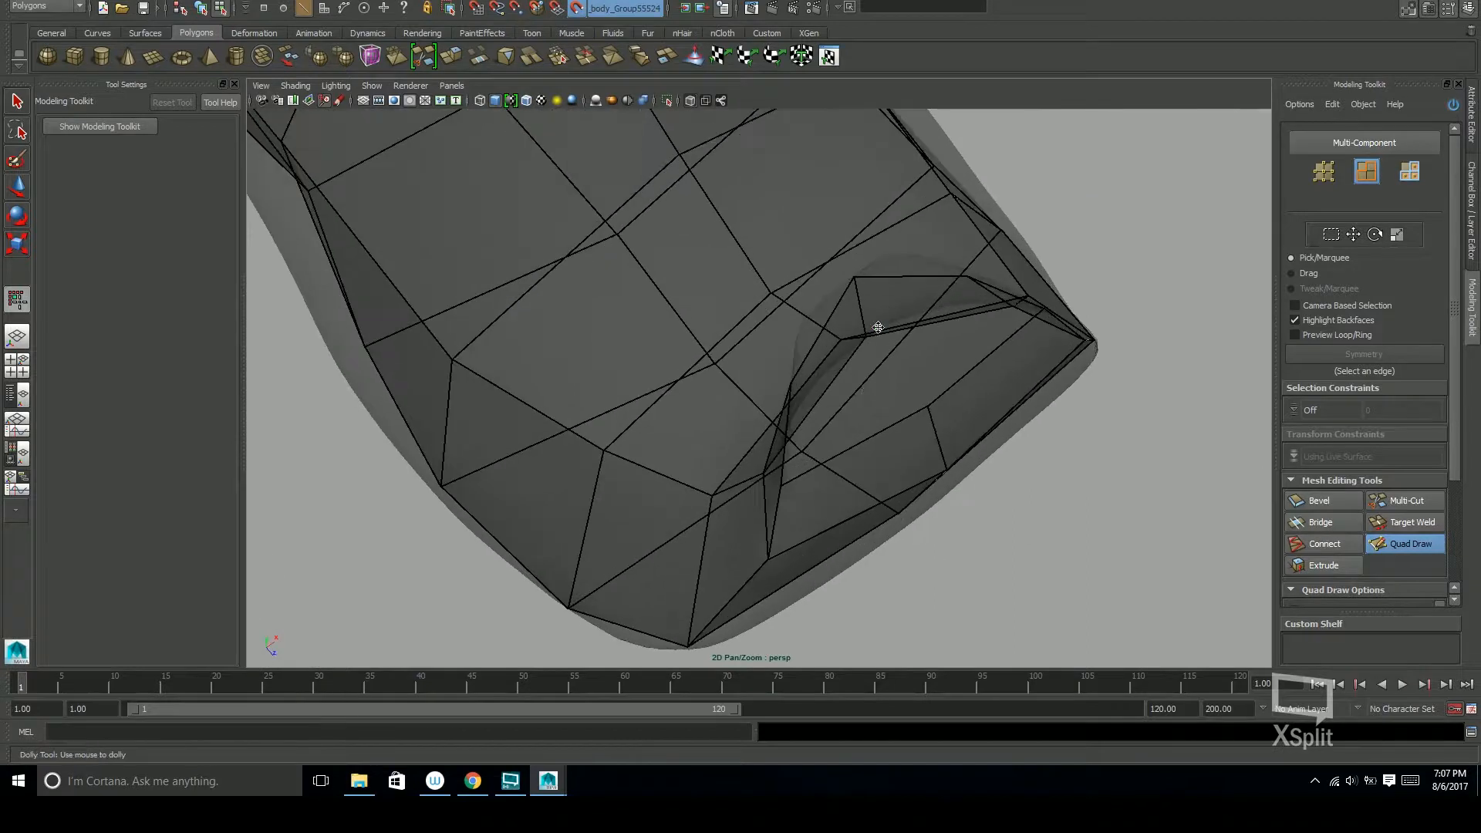
Add quads around the tip of the toe curl and adjust their vertices
{"action": "mouse_move", "coordinate": [815, 429]}
{"action": "left_mouse_down", "text": "alt"}
{"action": "mouse_move", "coordinate": [843, 340]}
{"action": "mouse_move", "coordinate": [966, 340]}
{"action": "mouse_move", "coordinate": [965, 466]}
{"action": "mouse_move", "coordinate": [827, 545]}
{"action": "left_mouse_up", "text": "alt"}
{"action": "left_click", "coordinate": [843, 340], "text": "shift"}
{"action": "middle_click_drag", "start_coordinate": [827, 545], "coordinate": [754, 390], "text": "alt"}
{"action": "left_click_drag", "start_coordinate": [771, 537], "coordinate": [824, 434], "text": "alt"}
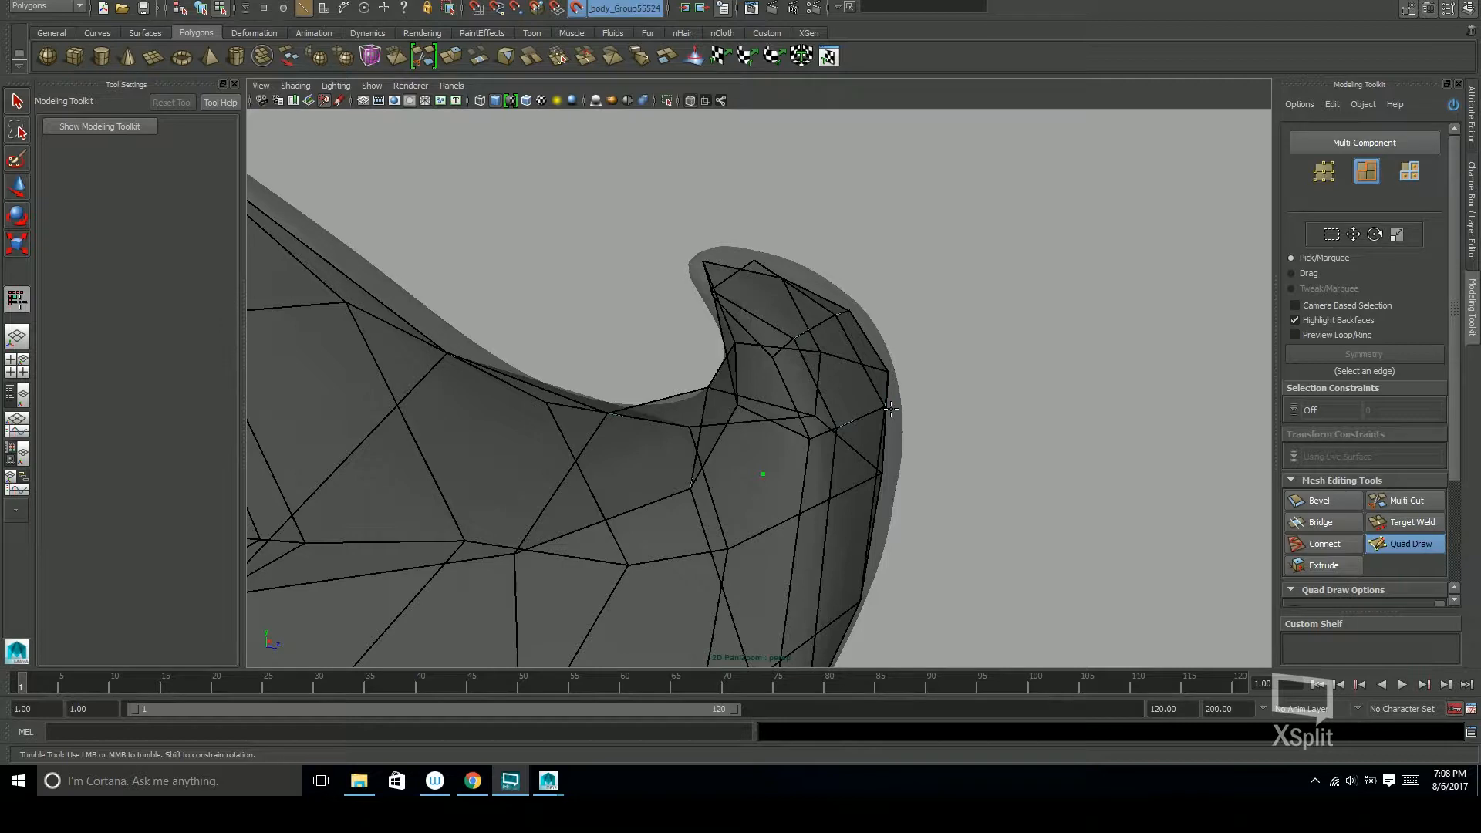
Examine the mesh from the foot up the leg to the torso and arm for gaps and uneven topology
{"action": "left_click_drag", "start_coordinate": [969, 530], "coordinate": [1077, 529], "text": "alt"}
{"action": "right_click_drag", "start_coordinate": [1077, 530], "coordinate": [833, 526], "text": "alt"}
{"action": "left_click_drag", "start_coordinate": [833, 525], "coordinate": [1032, 417], "text": "alt"}
{"action": "right_click_drag", "start_coordinate": [1032, 417], "coordinate": [1095, 507], "text": "alt"}
{"action": "left_click_drag", "start_coordinate": [1095, 507], "coordinate": [1118, 456], "text": "alt"}
{"action": "middle_click_drag", "start_coordinate": [1118, 456], "coordinate": [1040, 584], "text": "alt"}
{"action": "left_click_drag", "start_coordinate": [1040, 584], "coordinate": [1003, 449], "text": "alt"}
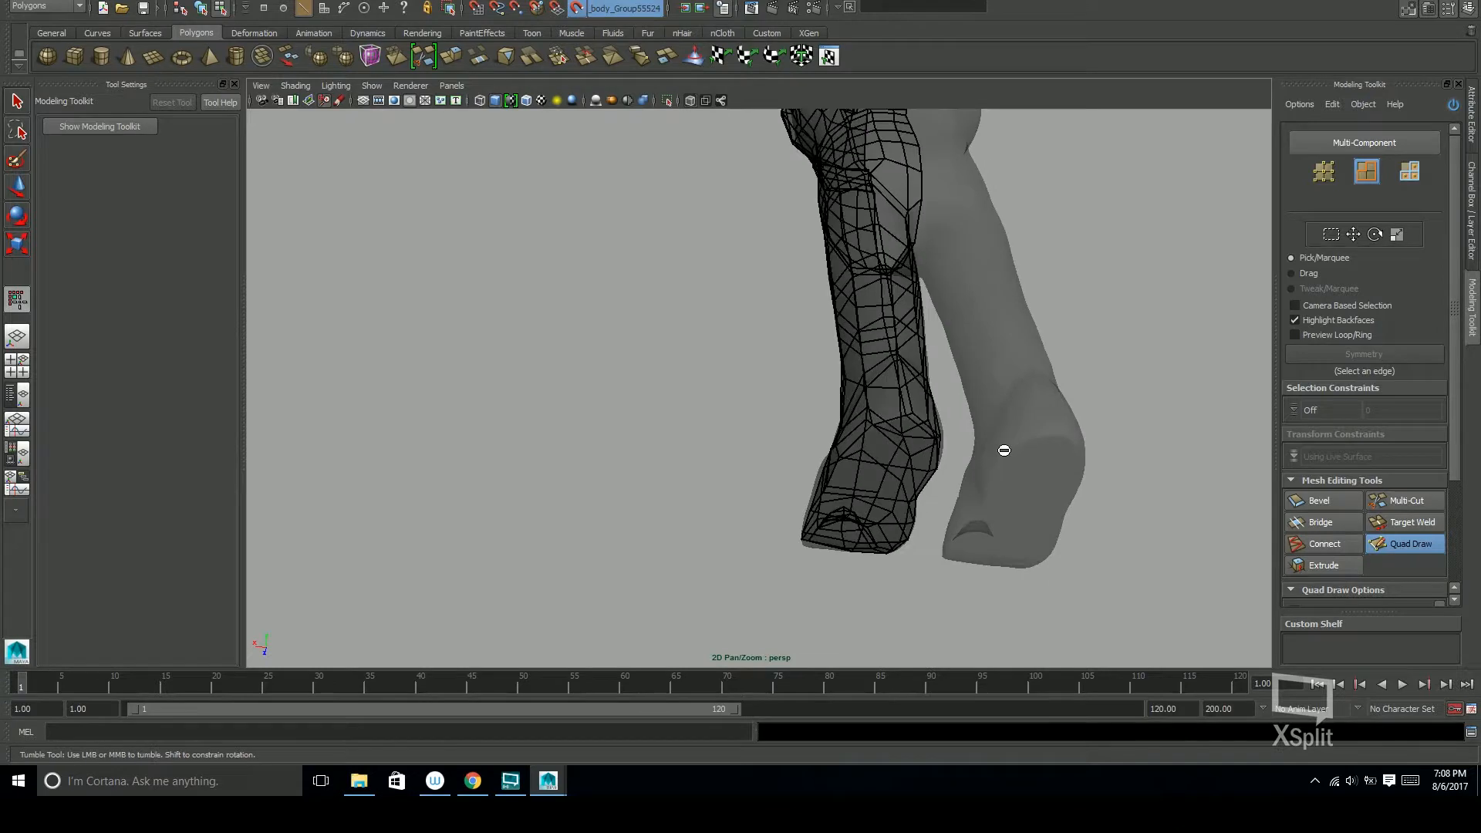
{"action": "left_click_drag", "start_coordinate": [1007, 503], "coordinate": [1032, 575], "text": "alt"}
{"action": "middle_click_drag", "start_coordinate": [1032, 575], "coordinate": [723, 313], "text": "alt"}
{"action": "left_click_drag", "start_coordinate": [723, 313], "coordinate": [937, 263], "text": "alt"}
{"action": "right_click_drag", "start_coordinate": [938, 263], "coordinate": [821, 374], "text": "alt"}
{"action": "middle_click_drag", "start_coordinate": [821, 373], "coordinate": [801, 360], "text": "alt"}
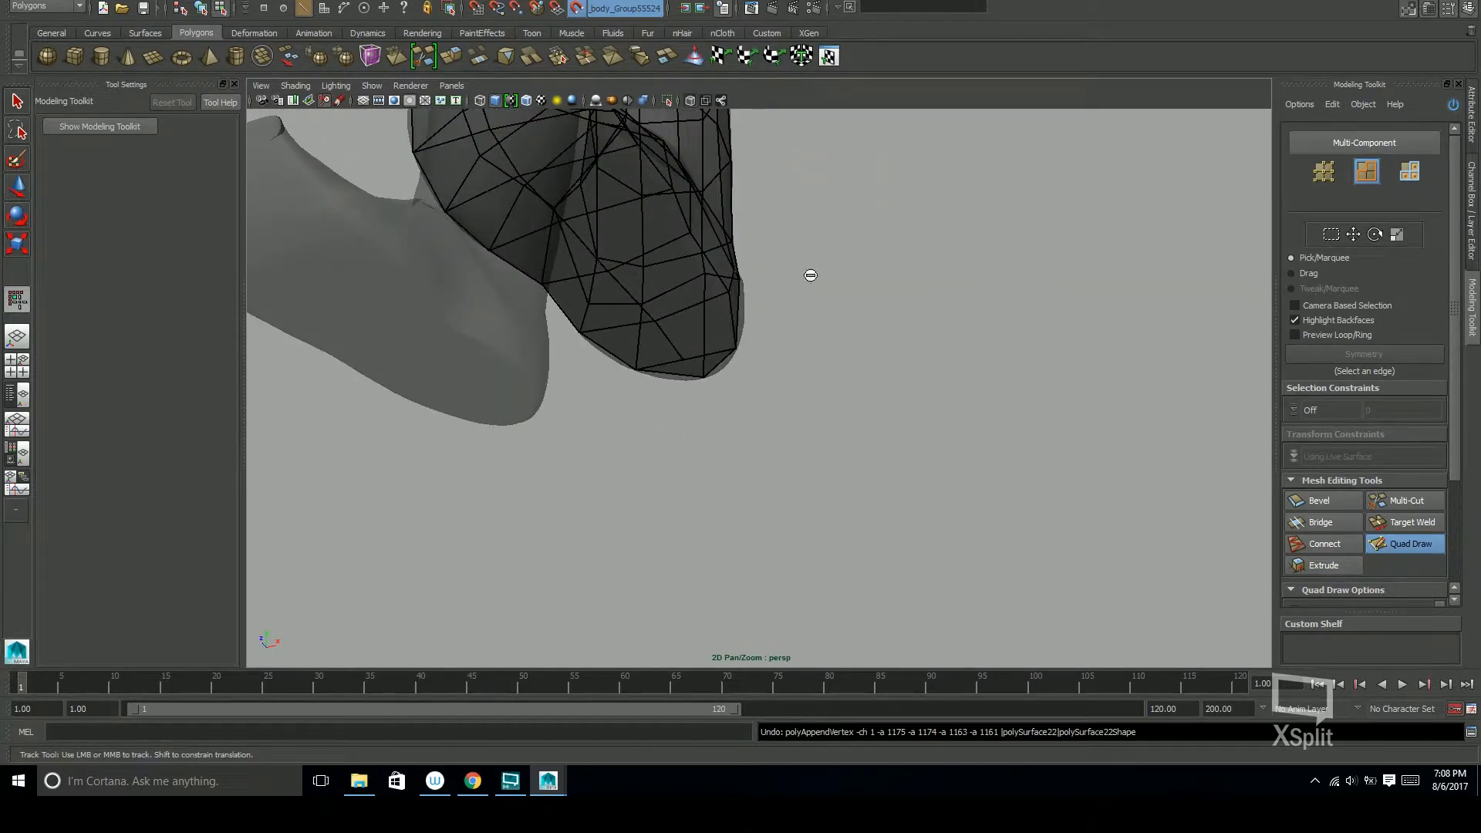
{"action": "left_click_drag", "start_coordinate": [726, 280], "coordinate": [726, 407], "text": "alt"}
{"action": "middle_click_drag", "start_coordinate": [726, 407], "coordinate": [630, 406], "text": "alt"}
{"action": "middle_click_drag", "start_coordinate": [552, 242], "coordinate": [505, 326], "text": "alt"}
{"action": "middle_click_drag", "start_coordinate": [608, 324], "coordinate": [601, 423], "text": "alt"}
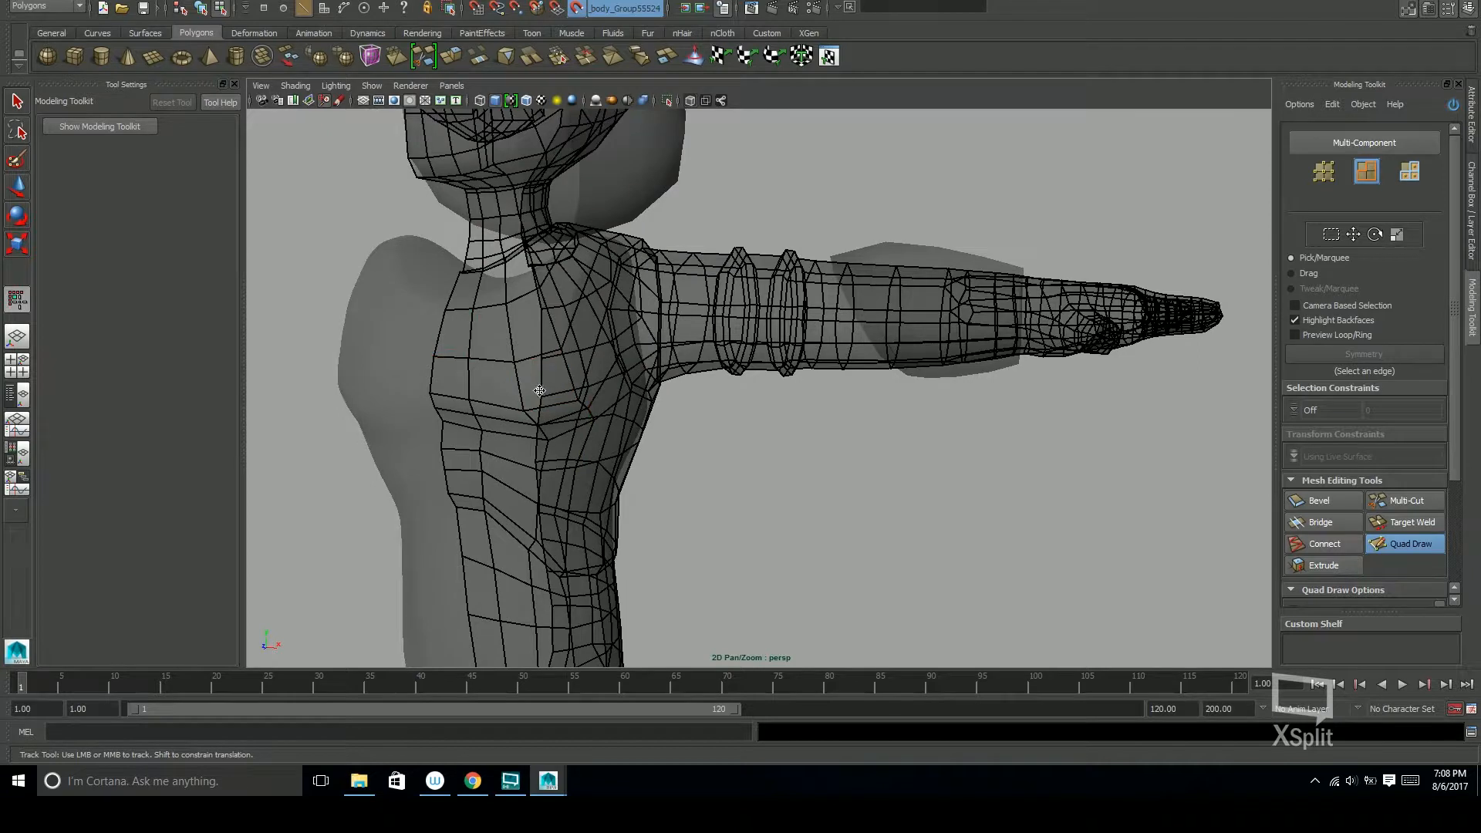
Inspect the mesh from the torso down to the foot and around the toe curl, with X-ray display on
{"action": "middle_click_drag", "start_coordinate": [606, 482], "coordinate": [561, 308], "text": "alt"}
{"action": "middle_click_drag", "start_coordinate": [674, 486], "coordinate": [679, 231], "text": "alt"}
{"action": "left_click_drag", "start_coordinate": [714, 413], "coordinate": [732, 465], "text": "alt"}
{"action": "middle_click_drag", "start_coordinate": [686, 434], "coordinate": [742, 275], "text": "alt"}
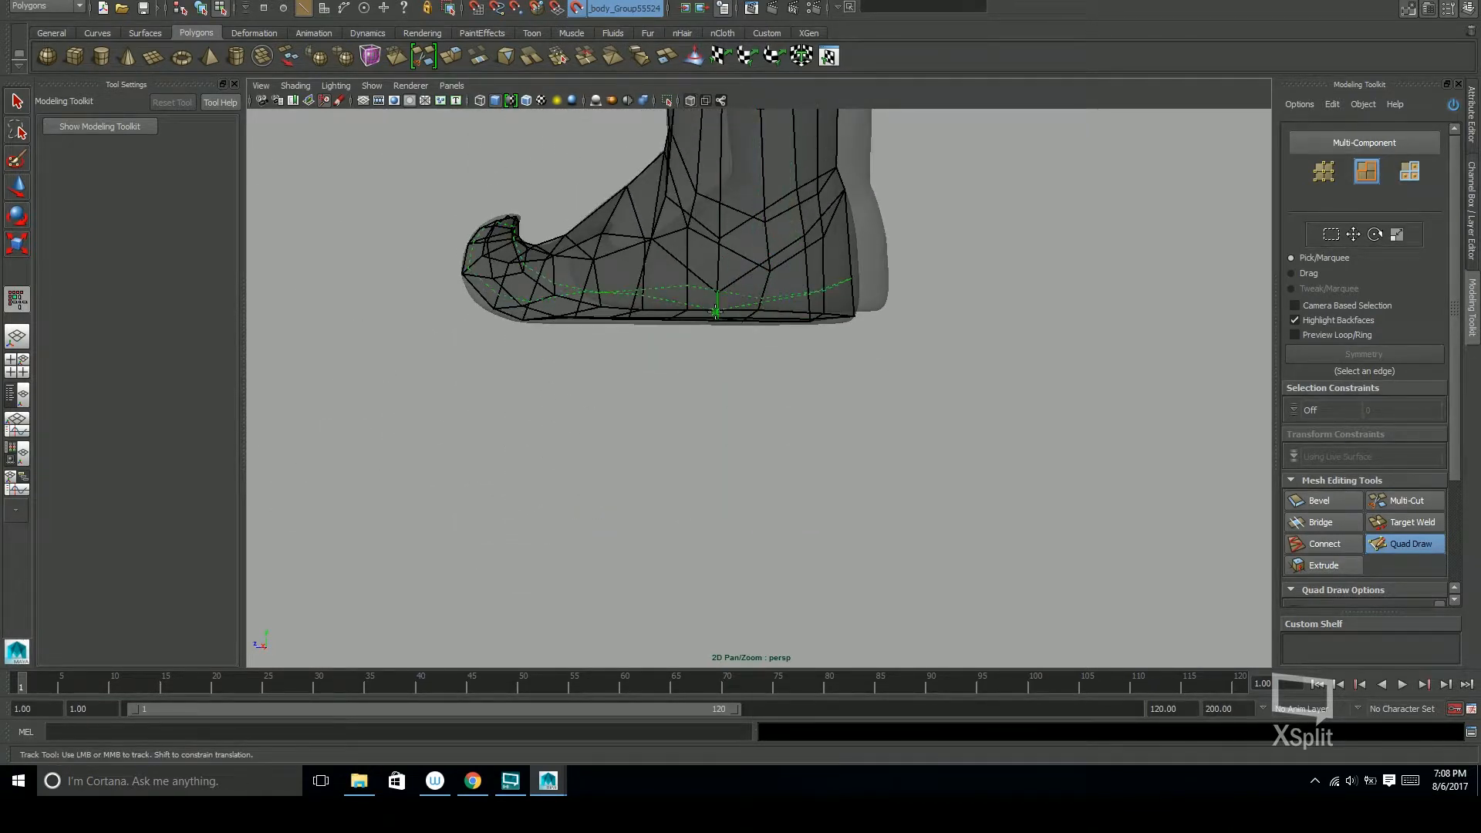
{"action": "left_click_drag", "start_coordinate": [718, 312], "coordinate": [822, 393], "text": "alt"}
{"action": "middle_click_drag", "start_coordinate": [602, 380], "coordinate": [829, 373], "text": "alt"}
{"action": "scroll", "coordinate": [829, 373], "scroll_direction": "up", "scroll_amount": 5}
{"action": "left_click_drag", "start_coordinate": [829, 373], "coordinate": [756, 277], "text": "alt"}
{"action": "middle_click_drag", "start_coordinate": [755, 277], "coordinate": [778, 125], "text": "alt"}
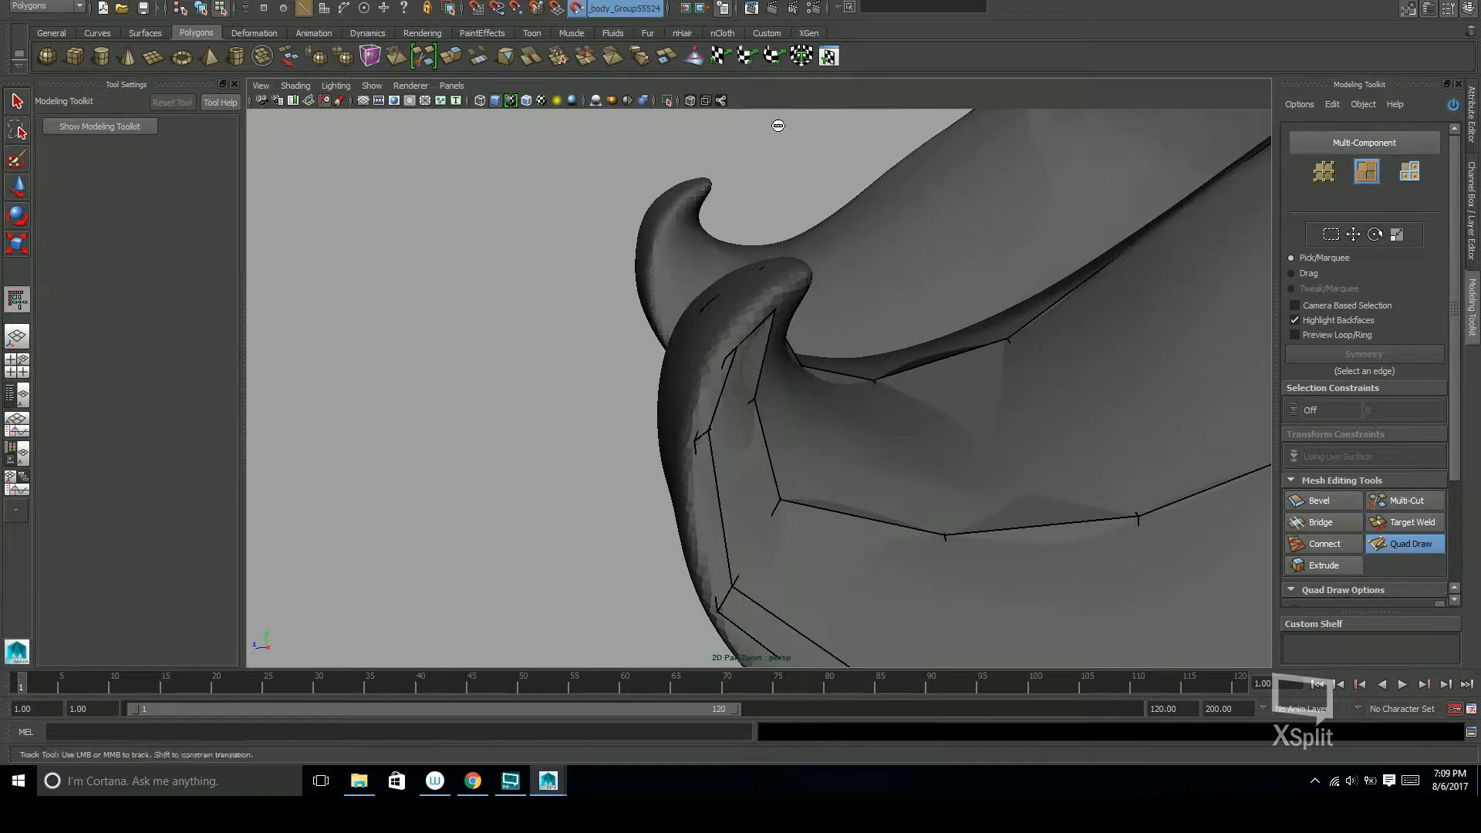
{"action": "left_click", "coordinate": [695, 101]}
Fill the gap beside the tip of the toe curl, resume Quad Draw and undo the last vertex tweak
{"action": "mouse_move", "coordinate": [807, 309]}
{"action": "left_mouse_down", "text": "alt"}
{"action": "mouse_move", "coordinate": [853, 367]}
{"action": "mouse_move", "coordinate": [805, 390]}
{"action": "mouse_move", "coordinate": [948, 321]}
{"action": "mouse_move", "coordinate": [892, 377]}
{"action": "mouse_move", "coordinate": [767, 350]}
{"action": "mouse_move", "coordinate": [751, 361]}
{"action": "mouse_move", "coordinate": [756, 380]}
{"action": "mouse_move", "coordinate": [595, 383]}
{"action": "mouse_move", "coordinate": [523, 231]}
{"action": "mouse_move", "coordinate": [661, 248]}
{"action": "mouse_move", "coordinate": [618, 304]}
{"action": "mouse_move", "coordinate": [887, 374]}
{"action": "mouse_move", "coordinate": [609, 424]}
{"action": "mouse_move", "coordinate": [772, 408]}
{"action": "mouse_move", "coordinate": [949, 314]}
{"action": "mouse_move", "coordinate": [919, 423]}
{"action": "mouse_move", "coordinate": [568, 238]}
{"action": "mouse_move", "coordinate": [574, 283]}
{"action": "mouse_move", "coordinate": [645, 383]}
{"action": "mouse_move", "coordinate": [553, 447]}
{"action": "mouse_move", "coordinate": [563, 351]}
{"action": "left_mouse_up", "text": "alt"}
{"action": "key", "text": "w"}
{"action": "left_click", "coordinate": [567, 383], "text": "shift"}
{"action": "right_click", "coordinate": [564, 351], "text": "shift"}
{"action": "left_click", "coordinate": [1378, 544]}
{"action": "mouse_move", "coordinate": [694, 370]}
{"action": "left_mouse_down", "text": "alt"}
{"action": "mouse_move", "coordinate": [595, 348]}
{"action": "mouse_move", "coordinate": [563, 413]}
{"action": "mouse_move", "coordinate": [847, 424]}
{"action": "mouse_move", "coordinate": [962, 387]}
{"action": "mouse_move", "coordinate": [962, 358]}
{"action": "mouse_move", "coordinate": [945, 371]}
{"action": "left_mouse_up", "text": "alt"}
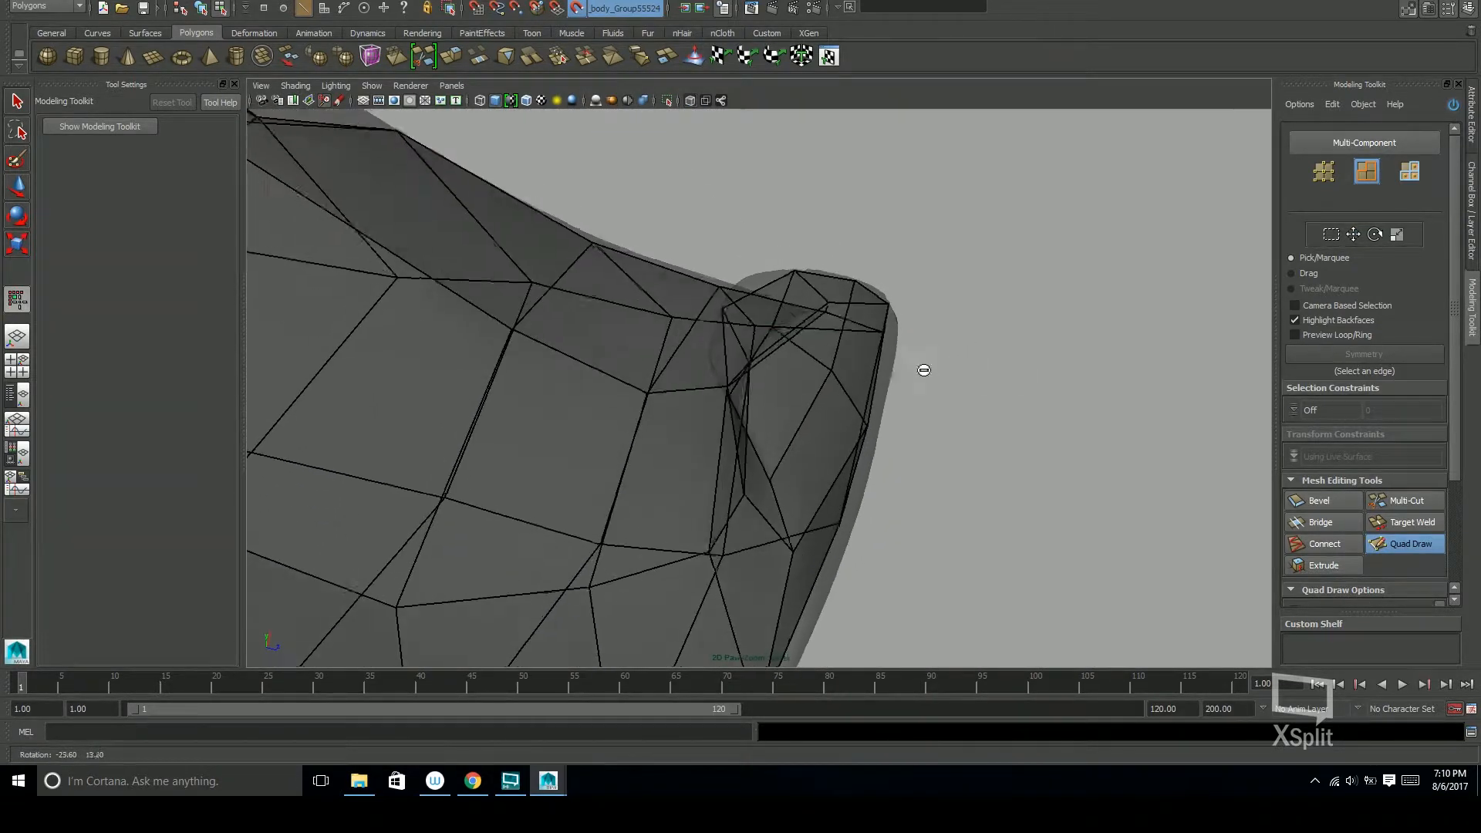
{"action": "left_click_drag", "start_coordinate": [771, 323], "coordinate": [1034, 332], "text": "alt"}
{"action": "key", "text": "ctrl+z"}
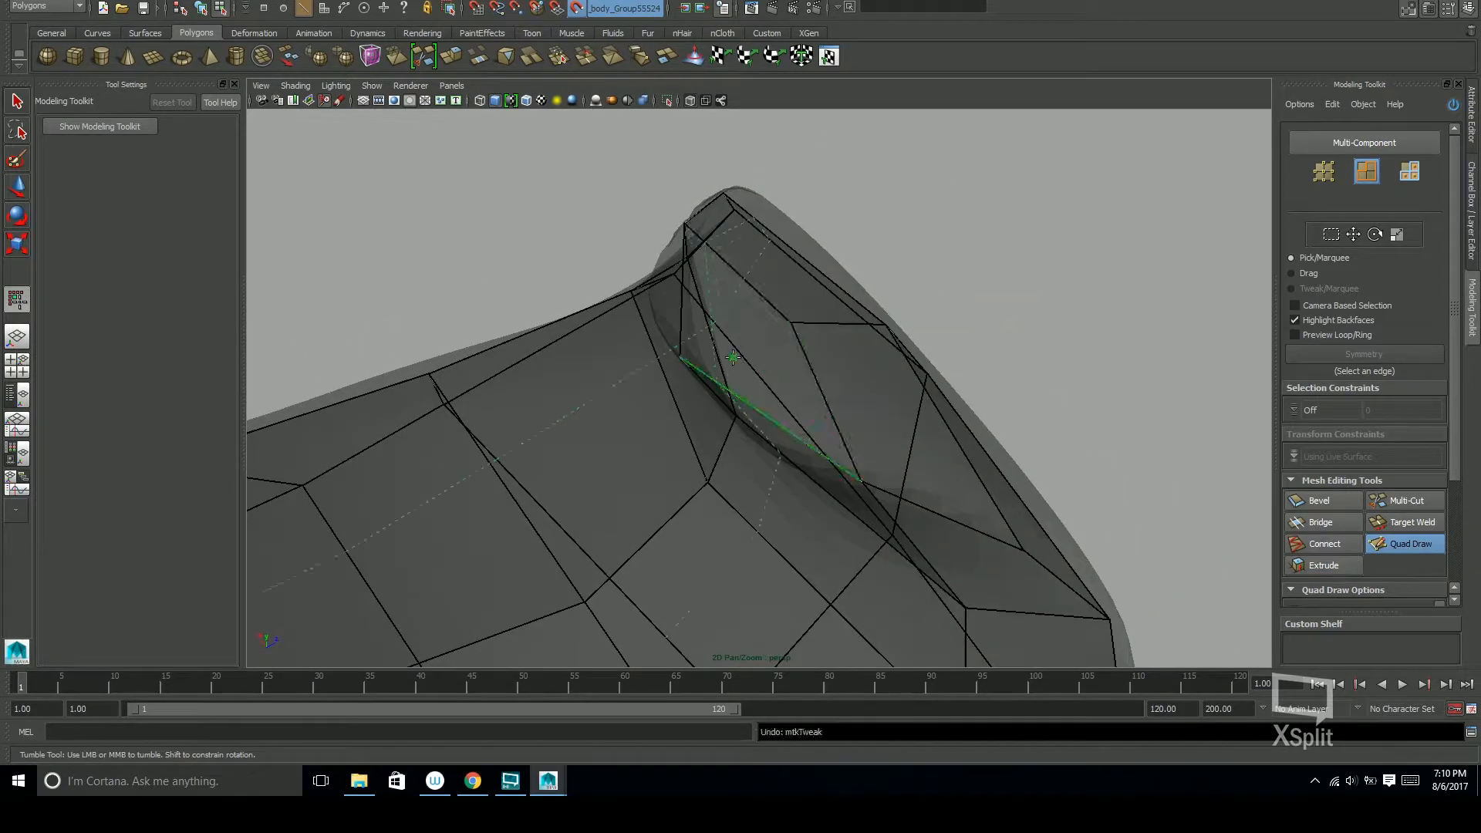
Close the open border on the side of the toe curl and try a Multi-Cut across the new face
{"action": "left_click", "coordinate": [762, 413], "text": "shift"}
{"action": "key", "text": "q"}
{"action": "left_click", "coordinate": [832, 410]}
{"action": "left_click", "coordinate": [762, 420], "text": "shift"}
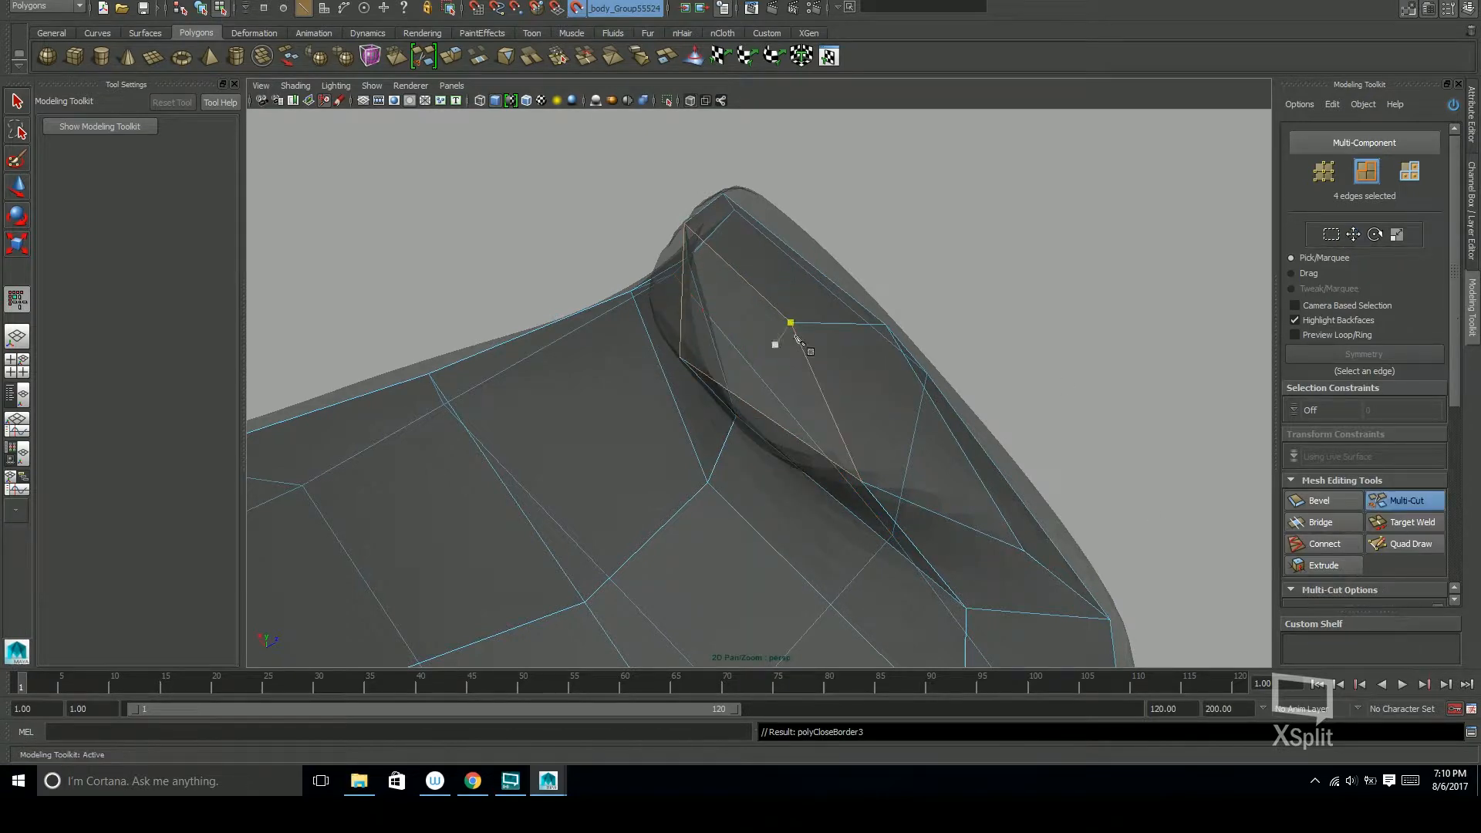
{"action": "key", "text": "ctrl+z"}
{"action": "mouse_move", "coordinate": [878, 355]}
{"action": "left_mouse_down", "text": "alt"}
{"action": "mouse_move", "coordinate": [803, 301]}
{"action": "mouse_move", "coordinate": [663, 324]}
{"action": "left_mouse_up", "text": "alt"}
{"action": "key", "text": "q"}
{"action": "left_click", "coordinate": [1405, 544]}
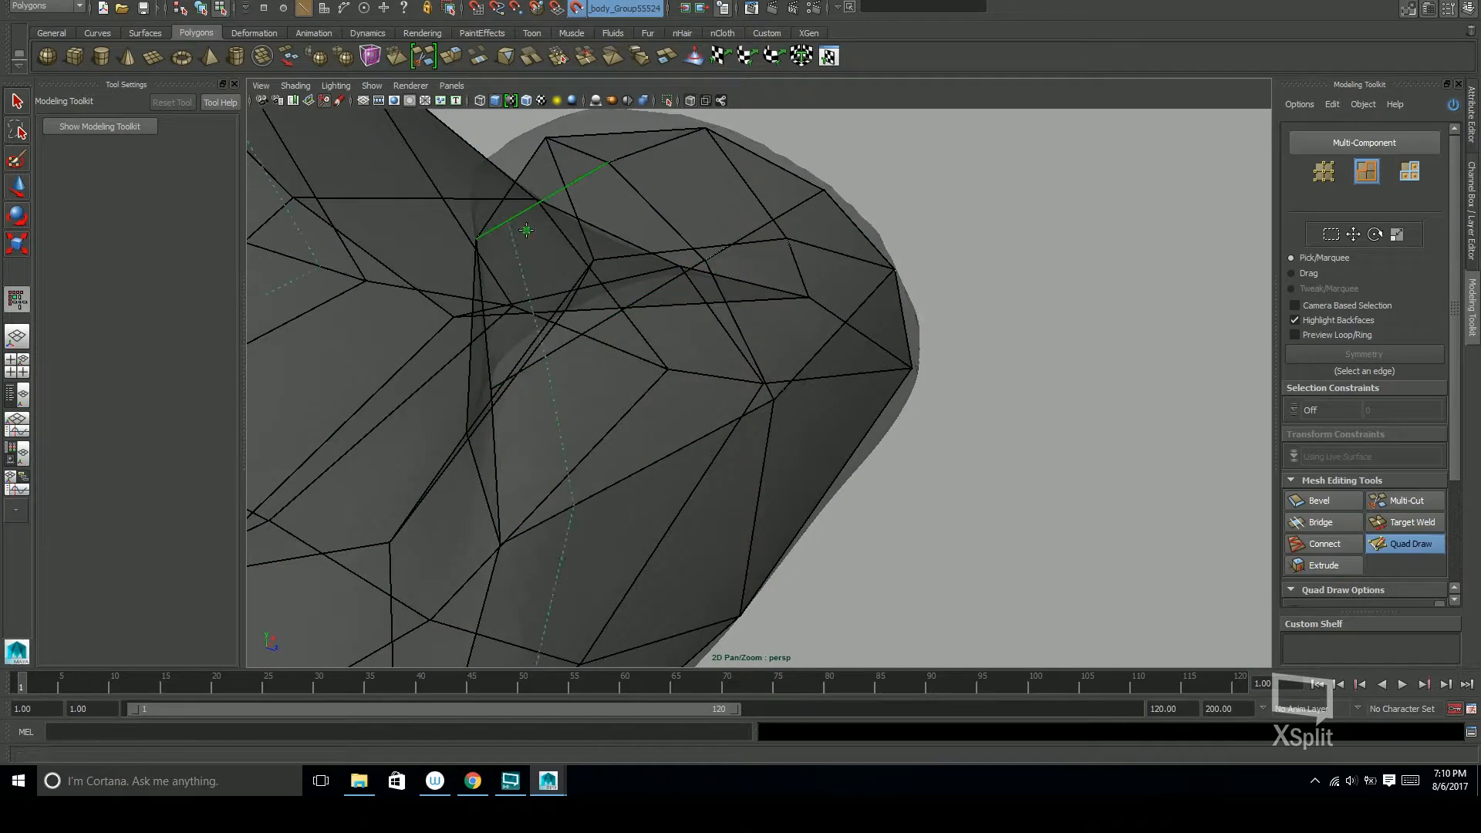
Cut new edges across the faces at the tip of the toe curl with Multi-Cut
{"action": "left_click_drag", "start_coordinate": [569, 180], "coordinate": [807, 400], "text": "alt"}
{"action": "mouse_move", "coordinate": [709, 383]}
{"action": "left_mouse_down", "text": "alt"}
{"action": "mouse_move", "coordinate": [843, 275]}
{"action": "mouse_move", "coordinate": [673, 312]}
{"action": "left_mouse_up", "text": "alt"}
{"action": "mouse_move", "coordinate": [630, 480]}
{"action": "left_mouse_down", "text": "alt"}
{"action": "mouse_move", "coordinate": [803, 463]}
{"action": "mouse_move", "coordinate": [849, 417]}
{"action": "mouse_move", "coordinate": [826, 453]}
{"action": "mouse_move", "coordinate": [870, 446]}
{"action": "left_mouse_up", "text": "alt"}
{"action": "right_click_drag", "start_coordinate": [869, 446], "coordinate": [992, 403], "text": "alt"}
{"action": "left_click_drag", "start_coordinate": [992, 403], "coordinate": [868, 439], "text": "alt"}
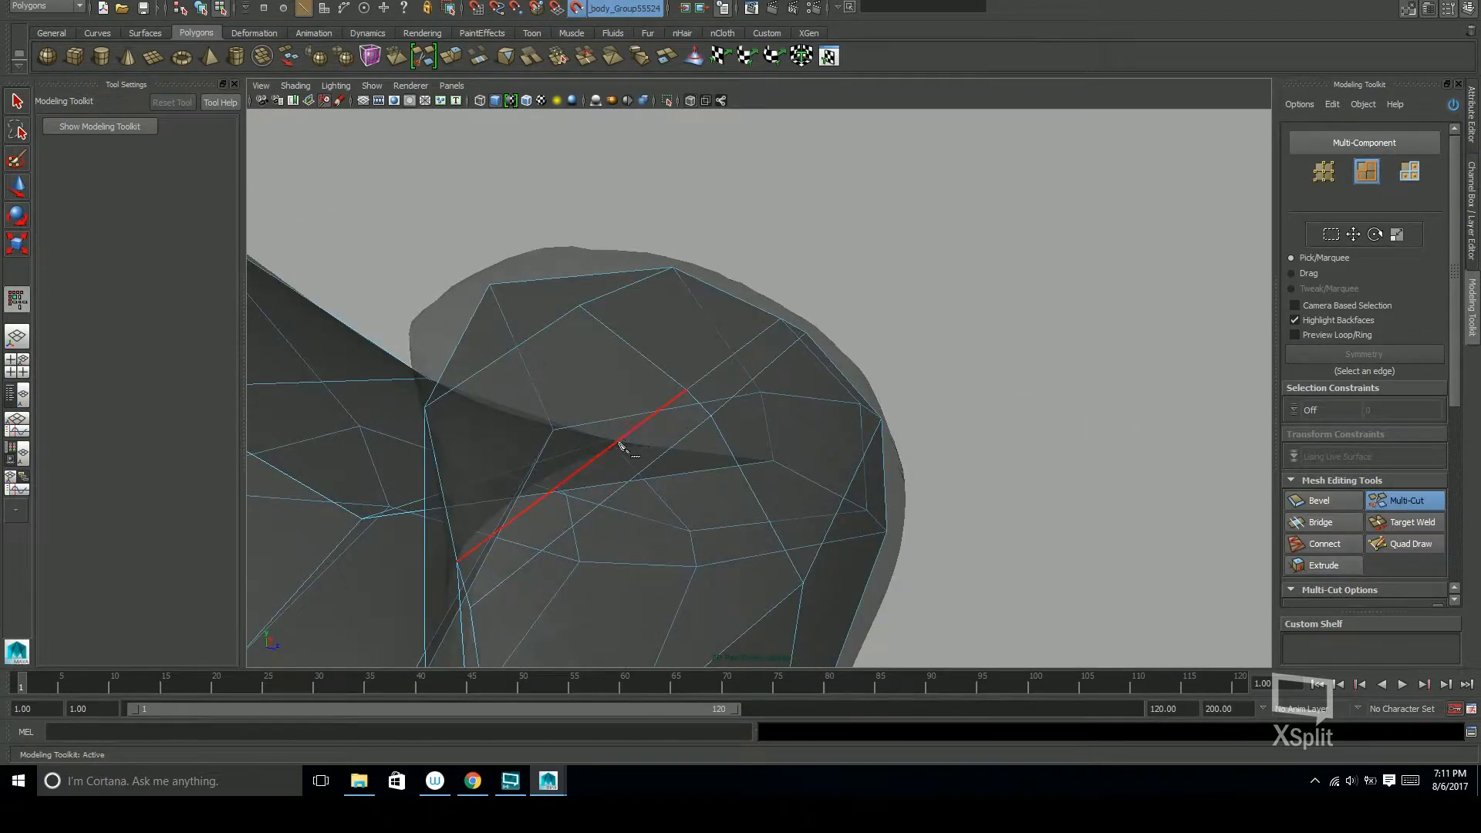
{"action": "left_click_drag", "start_coordinate": [640, 476], "coordinate": [1168, 415], "text": "alt"}
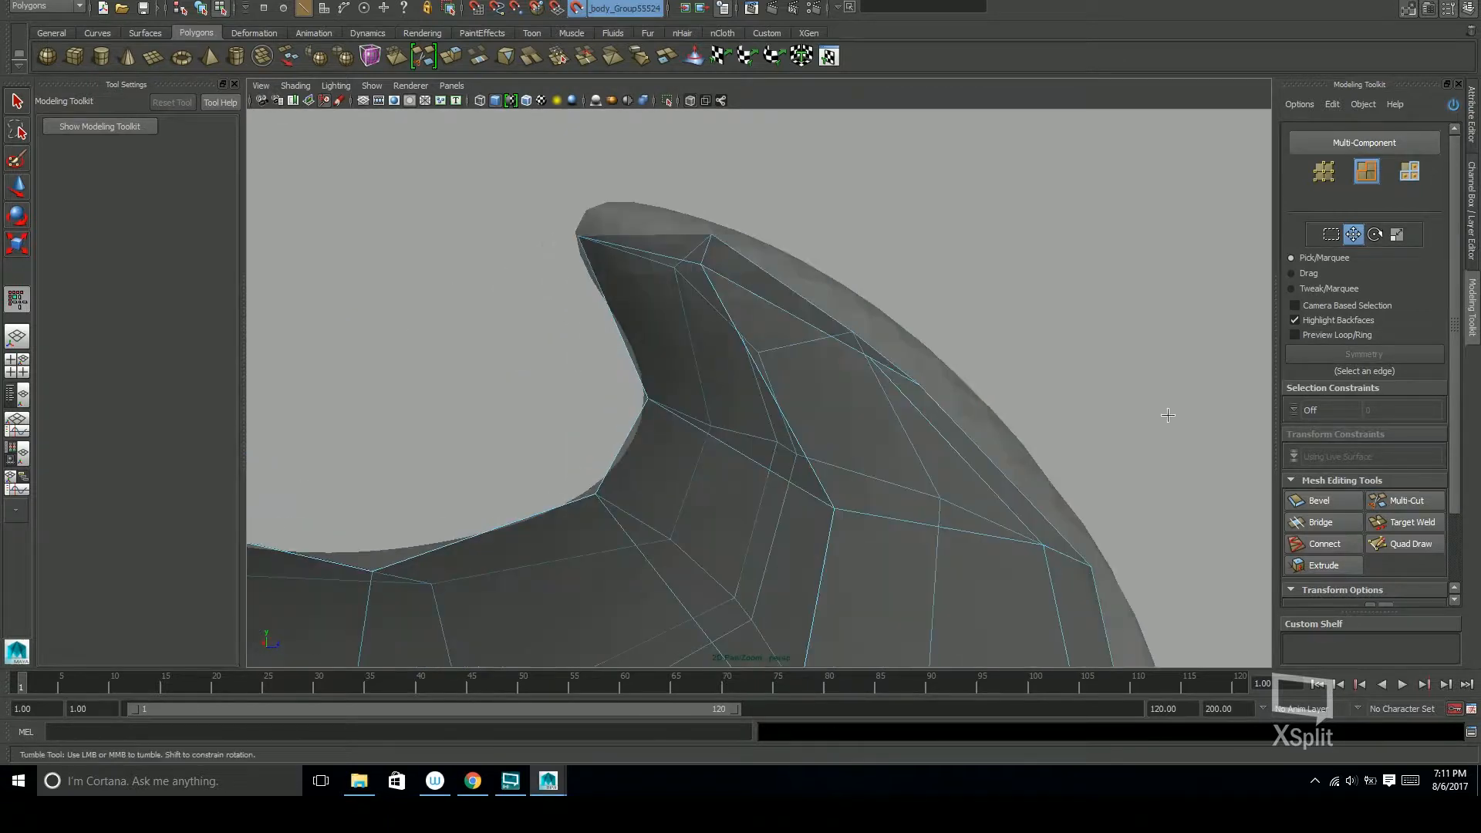
{"action": "left_click", "coordinate": [1399, 500]}
{"action": "left_click_drag", "start_coordinate": [918, 436], "coordinate": [872, 452], "text": "alt"}
{"action": "left_click", "coordinate": [686, 340]}
{"action": "left_click_drag", "start_coordinate": [688, 339], "coordinate": [949, 320], "text": "alt"}
{"action": "left_click", "coordinate": [702, 299]}
{"action": "left_click_drag", "start_coordinate": [702, 301], "coordinate": [1057, 367], "text": "alt"}
{"action": "left_click", "coordinate": [811, 346]}
{"action": "left_click_drag", "start_coordinate": [728, 422], "coordinate": [736, 413], "text": "alt"}
{"action": "right_click", "coordinate": [736, 413]}
Cut a short edge between neighbouring vertices on the outer side of the toe curl and return to Quad Draw
{"action": "scroll", "coordinate": [733, 423], "scroll_direction": "up", "scroll_amount": 5}
{"action": "scroll", "coordinate": [702, 423], "scroll_direction": "down", "scroll_amount": 4}
{"action": "left_click_drag", "start_coordinate": [907, 432], "coordinate": [979, 366], "text": "alt"}
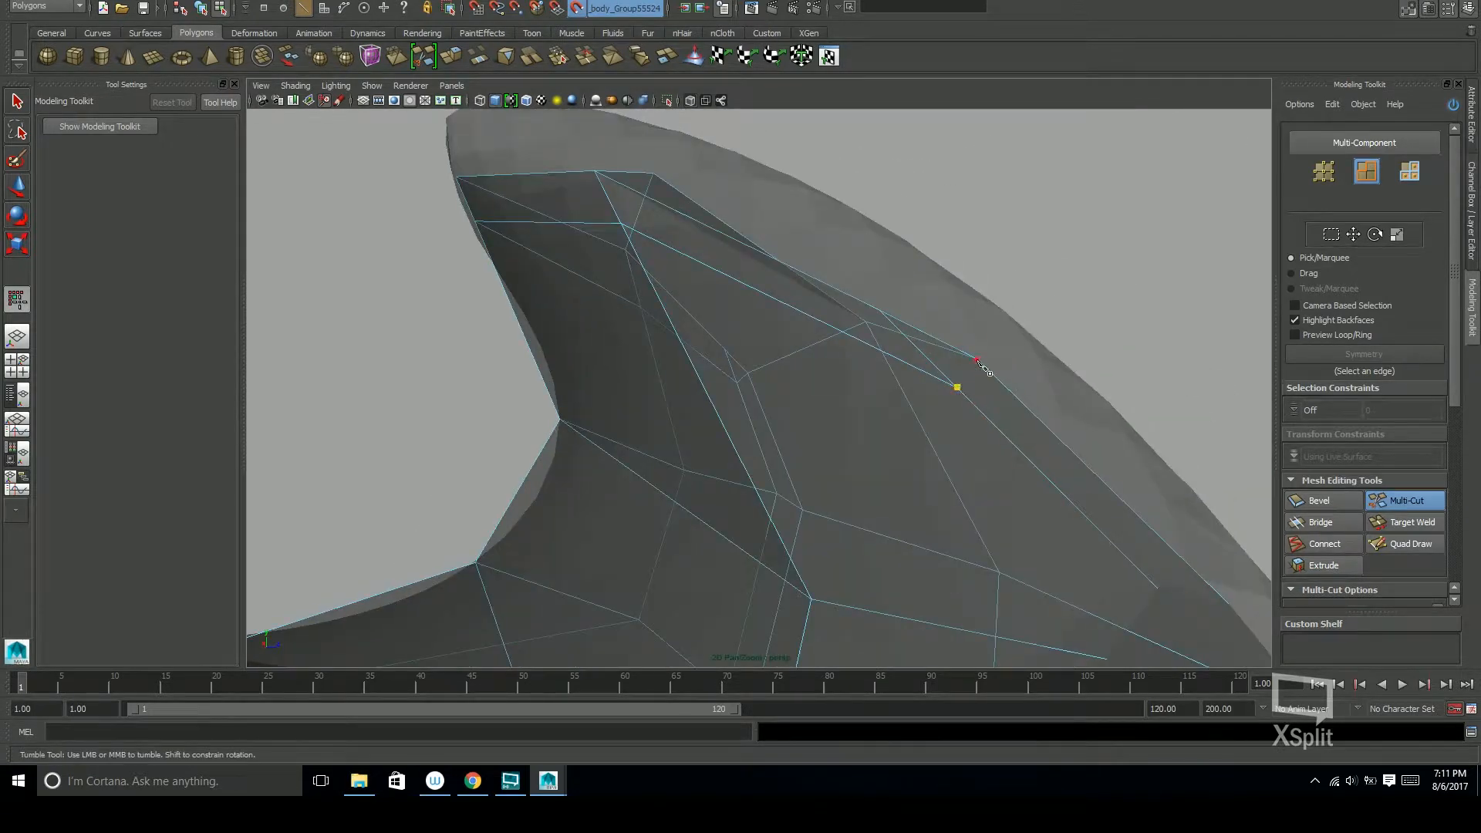
{"action": "left_click_drag", "start_coordinate": [892, 437], "coordinate": [665, 509], "text": "alt"}
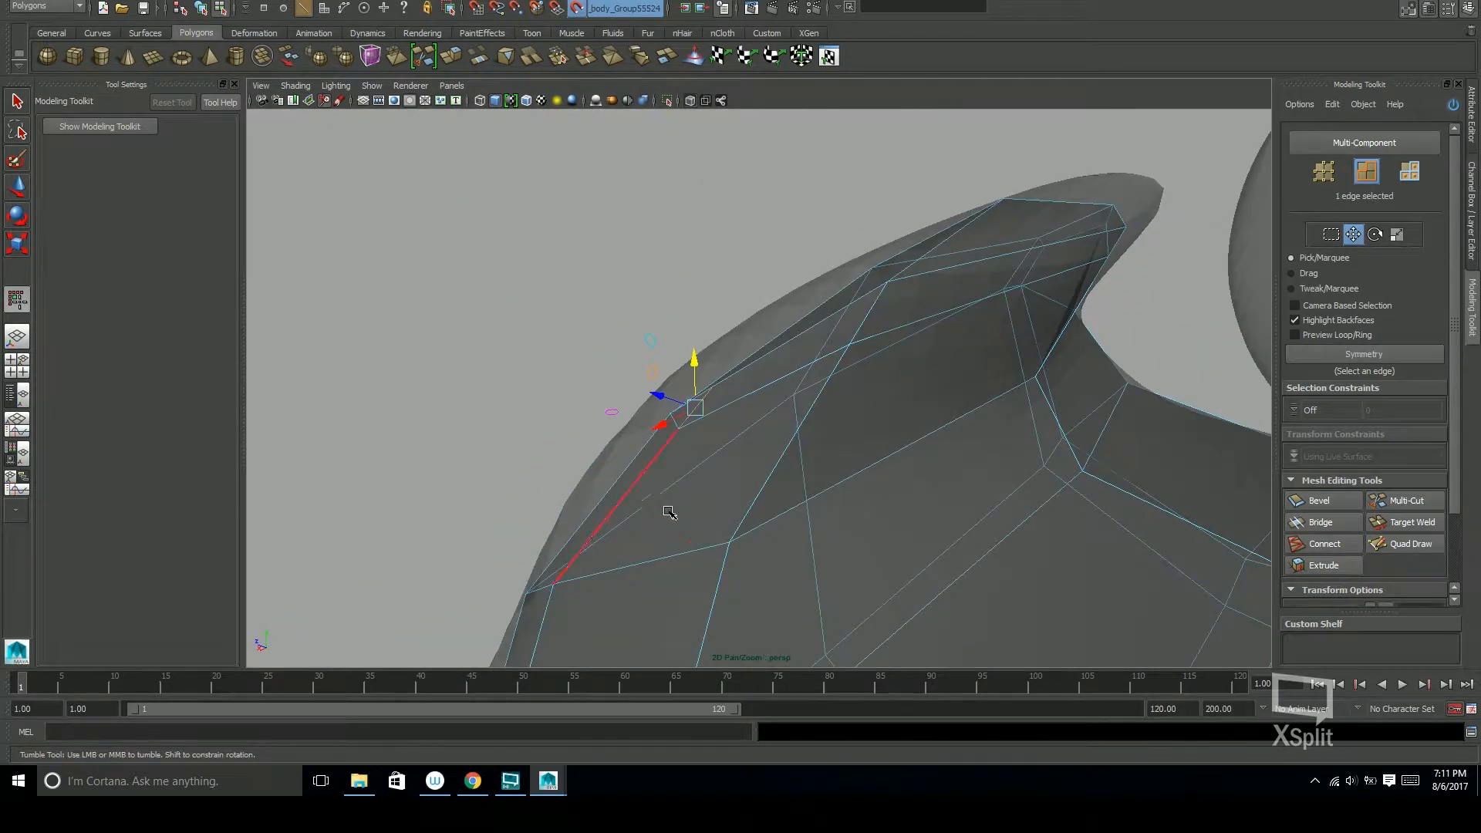
{"action": "left_click", "coordinate": [669, 525]}
{"action": "left_click_drag", "start_coordinate": [926, 432], "coordinate": [962, 373], "text": "alt"}
{"action": "left_click", "coordinate": [1406, 544]}
{"action": "mouse_move", "coordinate": [848, 370]}
{"action": "left_mouse_down", "text": "alt"}
{"action": "mouse_move", "coordinate": [936, 374]}
{"action": "mouse_move", "coordinate": [820, 255]}
{"action": "left_mouse_up", "text": "alt"}
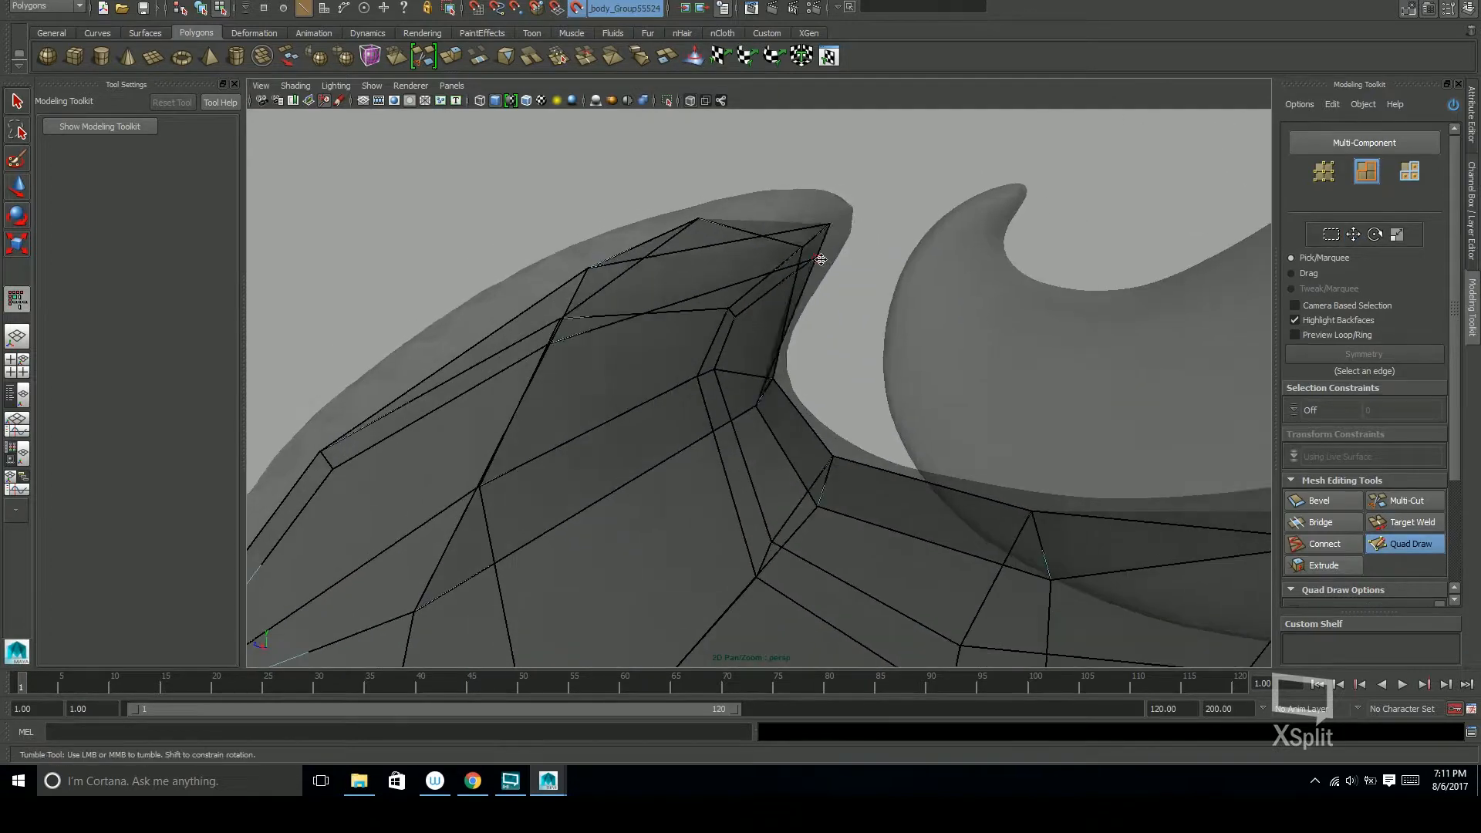
Adjust the vertices across the front of the toe curl to follow the sculpted surface
{"action": "left_click_drag", "start_coordinate": [825, 195], "coordinate": [802, 305], "text": "alt"}
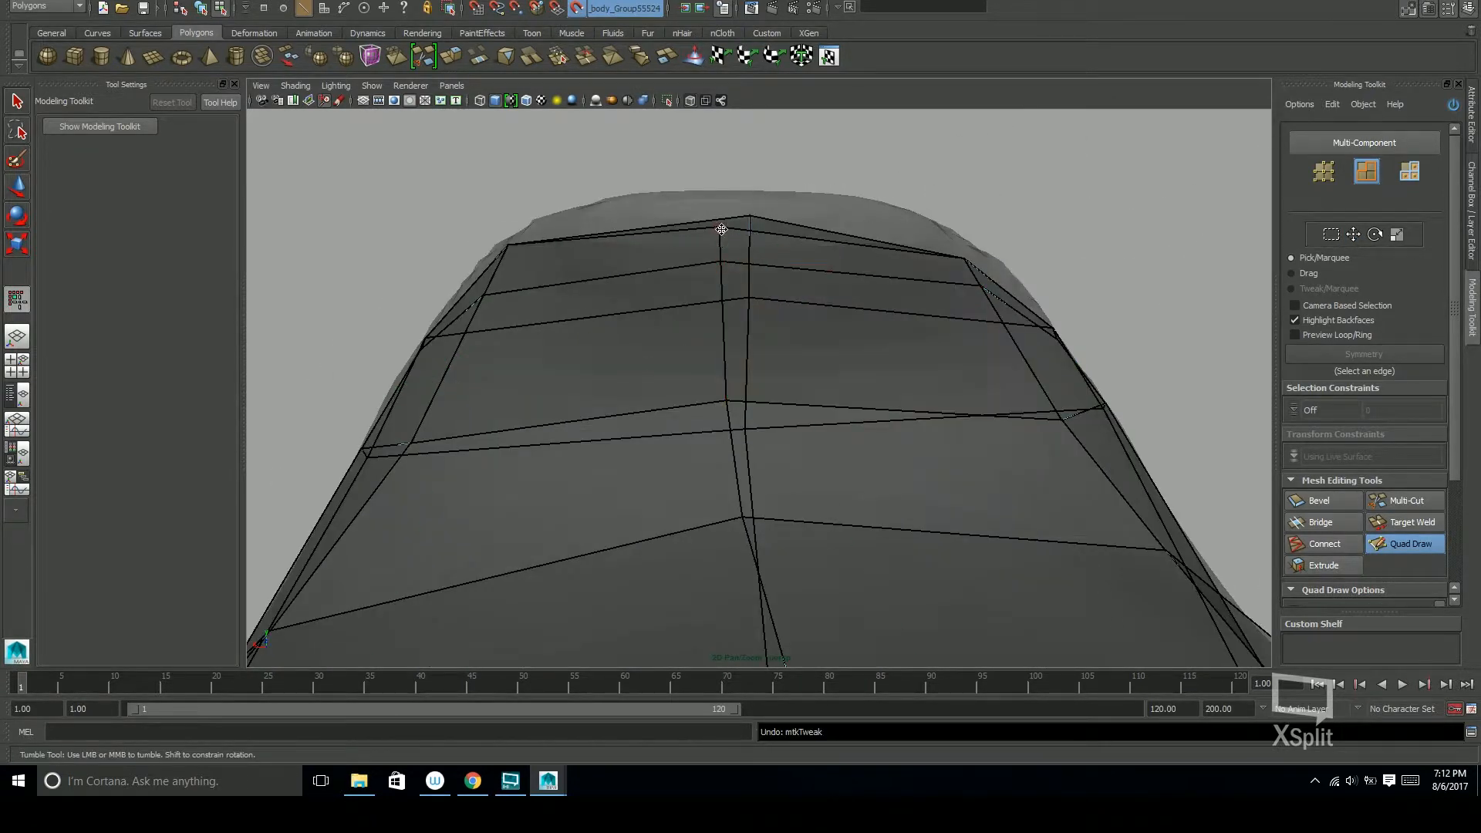
{"action": "left_click_drag", "start_coordinate": [724, 236], "coordinate": [747, 195], "text": "alt"}
{"action": "mouse_move", "coordinate": [732, 399]}
{"action": "left_mouse_down", "text": "alt"}
{"action": "mouse_move", "coordinate": [836, 486]}
{"action": "mouse_move", "coordinate": [776, 432]}
{"action": "mouse_move", "coordinate": [833, 354]}
{"action": "mouse_move", "coordinate": [784, 473]}
{"action": "mouse_move", "coordinate": [760, 287]}
{"action": "left_mouse_up", "text": "alt"}
{"action": "middle_click_drag", "start_coordinate": [760, 287], "coordinate": [741, 532], "text": "alt"}
{"action": "scroll", "coordinate": [794, 331], "scroll_direction": "down", "scroll_amount": 5}
{"action": "scroll", "coordinate": [794, 331], "scroll_direction": "up", "scroll_amount": 6}
Reposition the vertices along the side and tip of the toe curl
{"action": "mouse_move", "coordinate": [793, 331]}
{"action": "left_mouse_down", "text": "alt"}
{"action": "mouse_move", "coordinate": [794, 424]}
{"action": "mouse_move", "coordinate": [777, 354]}
{"action": "left_mouse_up", "text": "alt"}
{"action": "scroll", "coordinate": [777, 354], "scroll_direction": "up", "scroll_amount": 3}
{"action": "middle_click_drag", "start_coordinate": [777, 354], "coordinate": [785, 416], "text": "alt"}
{"action": "left_click_drag", "start_coordinate": [752, 306], "coordinate": [893, 331], "text": "alt"}
{"action": "right_click_drag", "start_coordinate": [893, 330], "coordinate": [1087, 341], "text": "alt"}
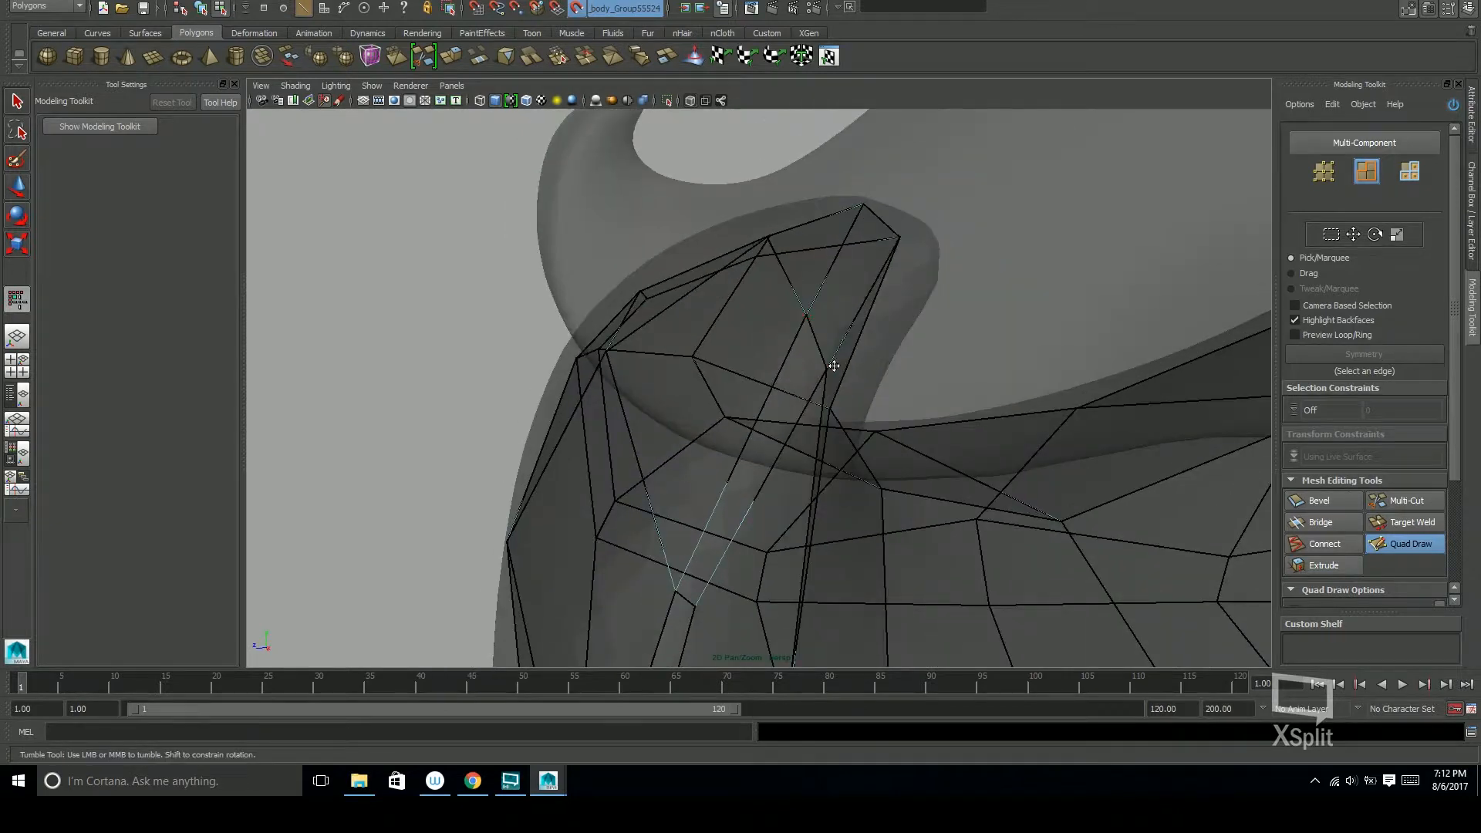
{"action": "left_click_drag", "start_coordinate": [834, 366], "coordinate": [704, 308], "text": "alt"}
{"action": "middle_click_drag", "start_coordinate": [635, 375], "coordinate": [668, 331], "text": "alt"}
{"action": "left_click_drag", "start_coordinate": [668, 331], "coordinate": [895, 409], "text": "alt"}
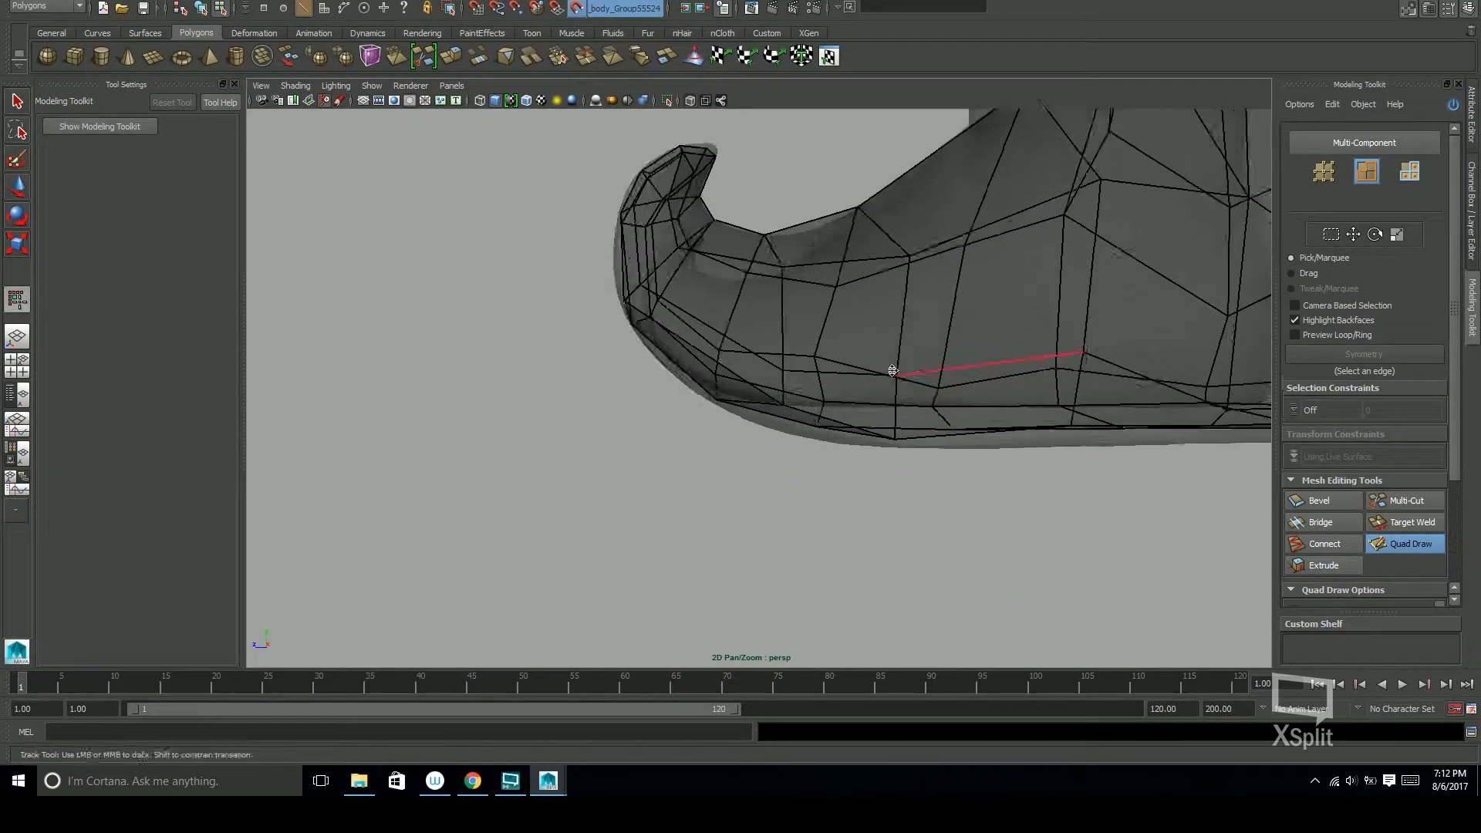
Adjust the vertices along the side and instep of the foot
{"action": "left_click_drag", "start_coordinate": [812, 414], "coordinate": [864, 378], "text": "alt"}
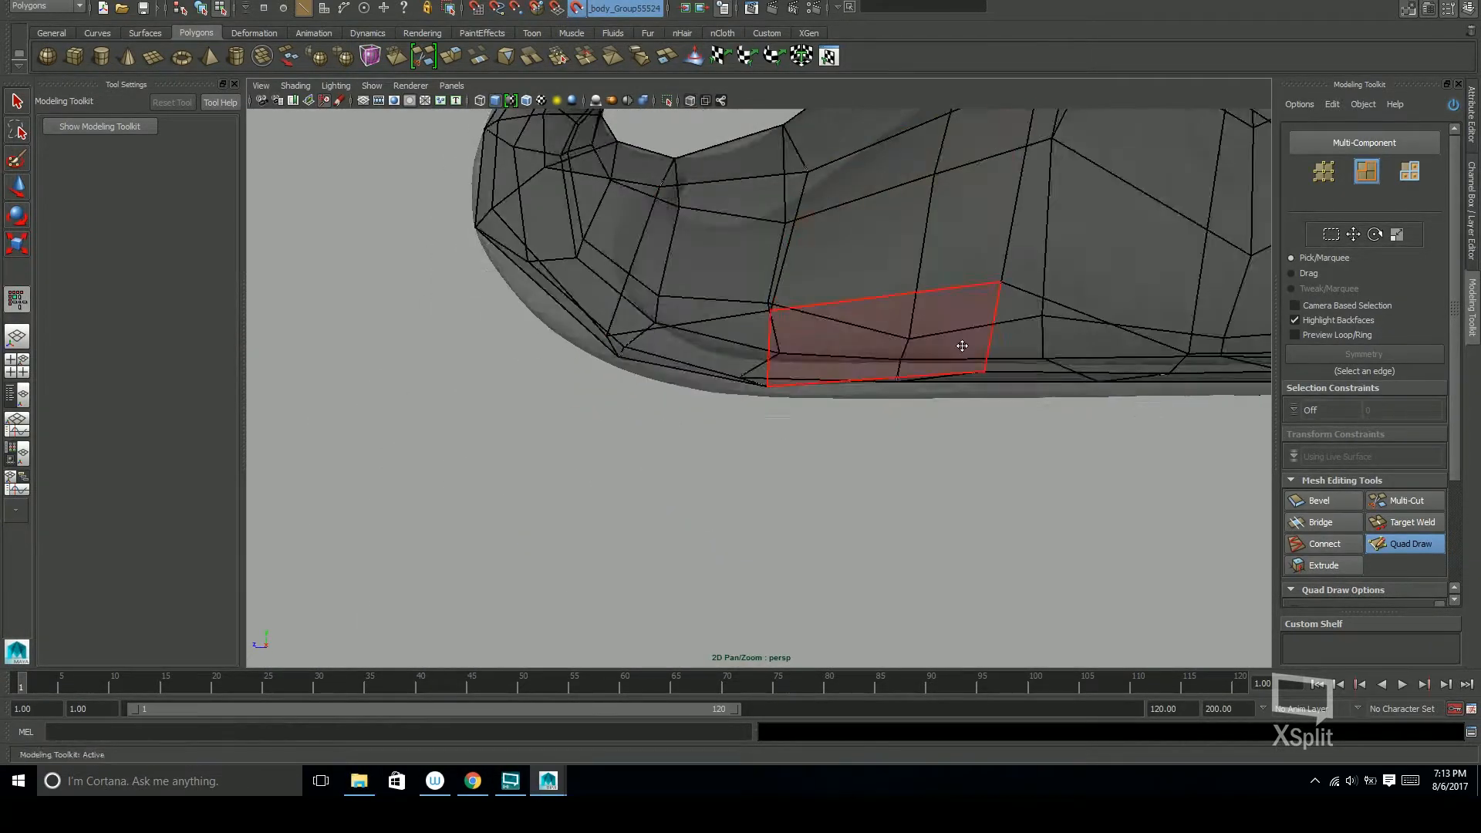
{"action": "left_click_drag", "start_coordinate": [962, 346], "coordinate": [857, 342], "text": "alt"}
{"action": "left_click_drag", "start_coordinate": [667, 300], "coordinate": [658, 360], "text": "alt"}
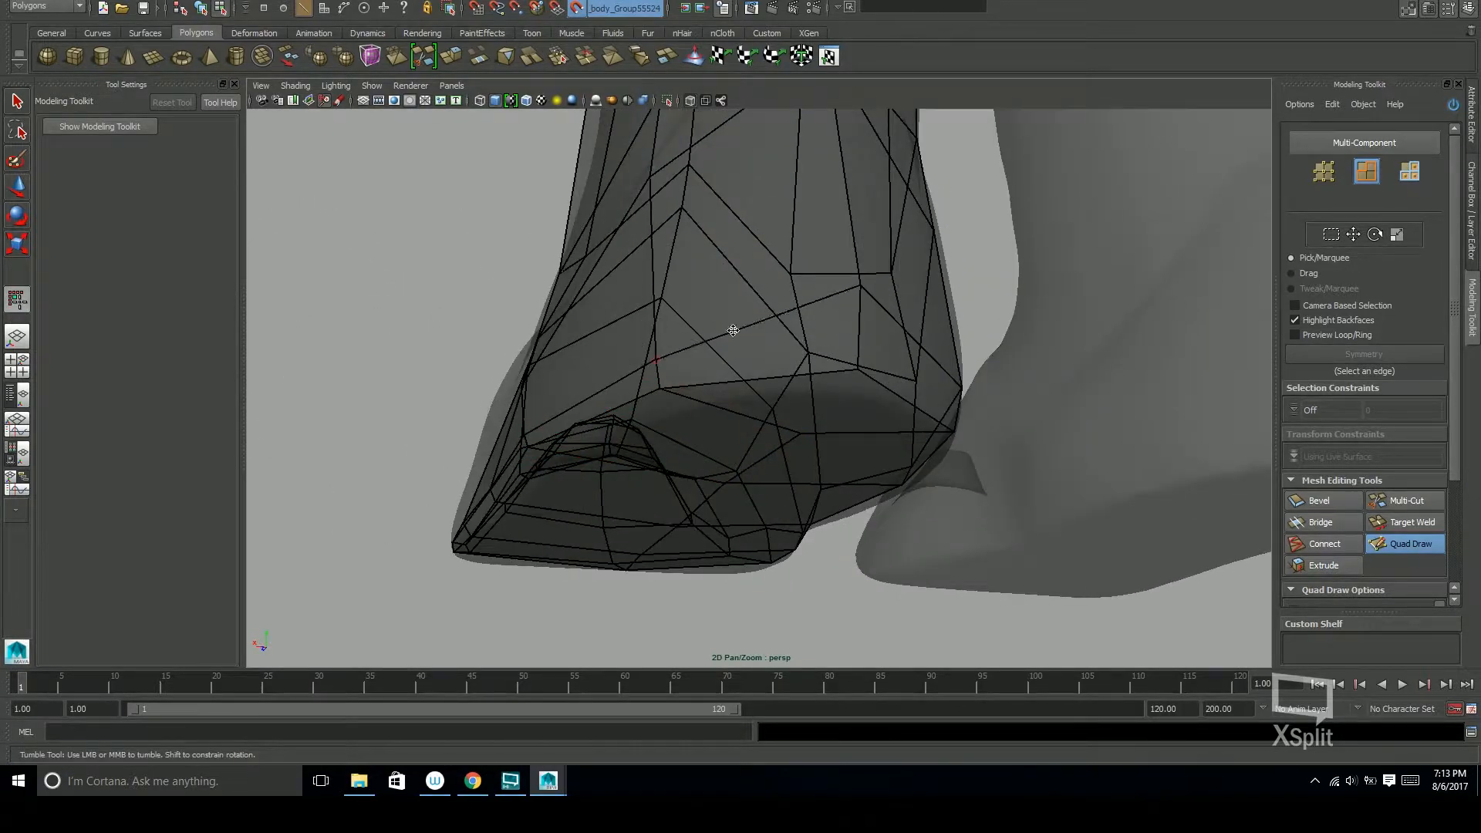
{"action": "left_click_drag", "start_coordinate": [861, 335], "coordinate": [803, 403], "text": "alt"}
{"action": "middle_click_drag", "start_coordinate": [803, 403], "coordinate": [791, 376], "text": "alt"}
Even out the edges and vertices running down the outer side of the toe curl
{"action": "middle_click_drag", "start_coordinate": [909, 363], "coordinate": [783, 397], "text": "alt"}
{"action": "left_click_drag", "start_coordinate": [783, 397], "coordinate": [798, 353], "text": "alt"}
{"action": "middle_click_drag", "start_coordinate": [797, 353], "coordinate": [712, 287], "text": "alt"}
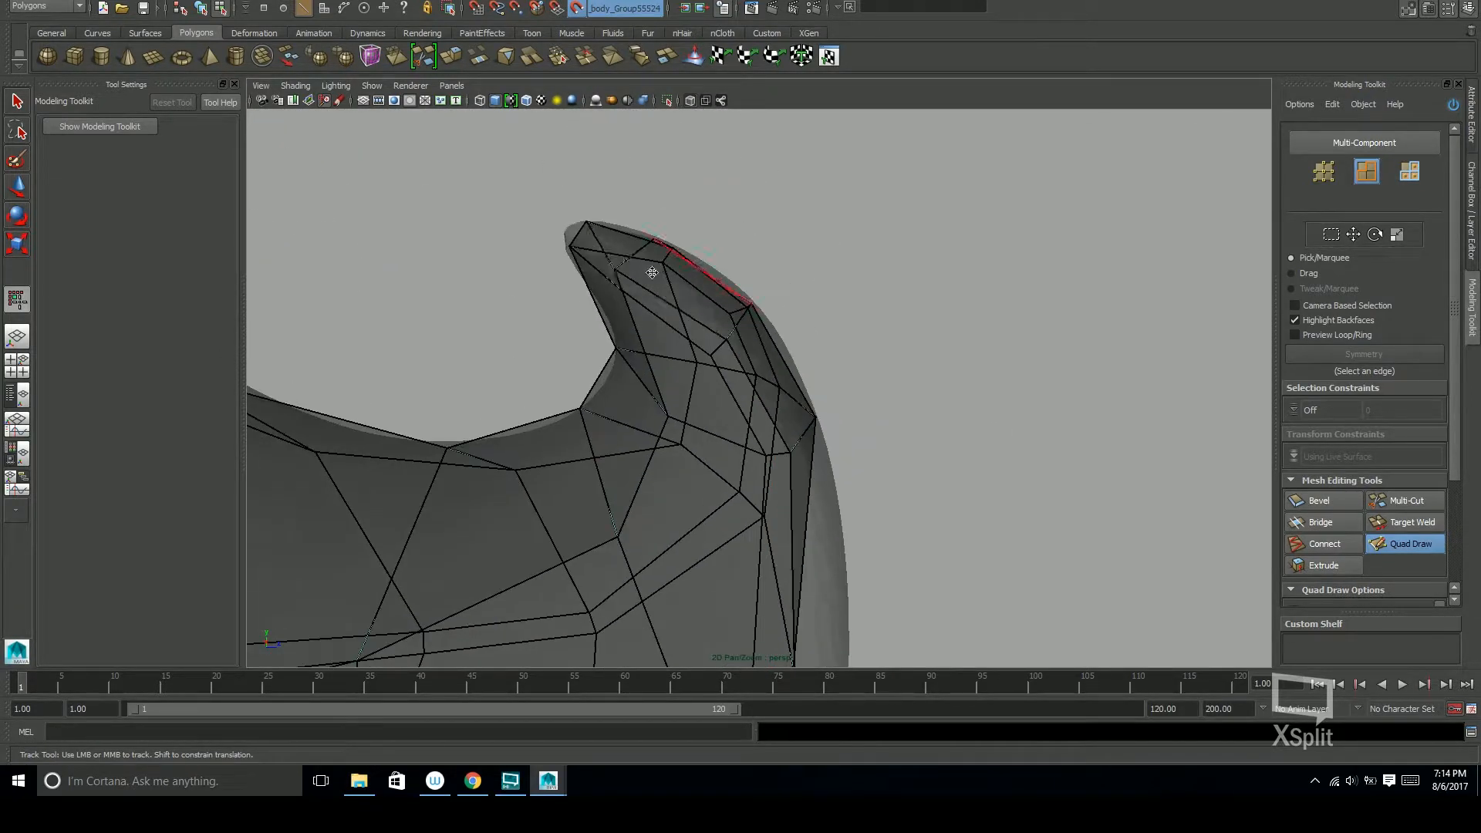
{"action": "left_click_drag", "start_coordinate": [790, 449], "coordinate": [757, 402], "text": "alt"}
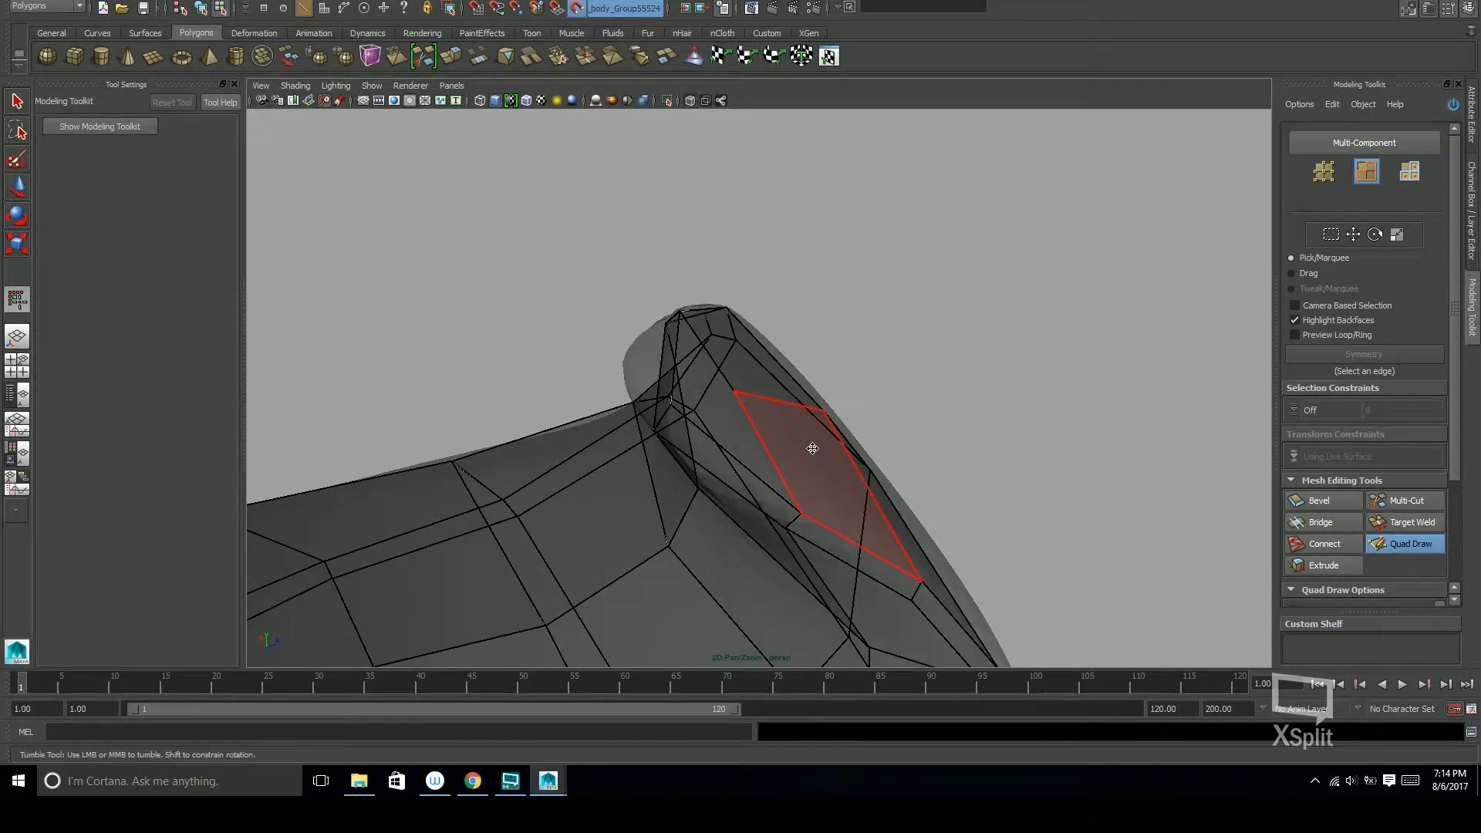
{"action": "middle_click_drag", "start_coordinate": [928, 454], "coordinate": [969, 374], "text": "alt"}
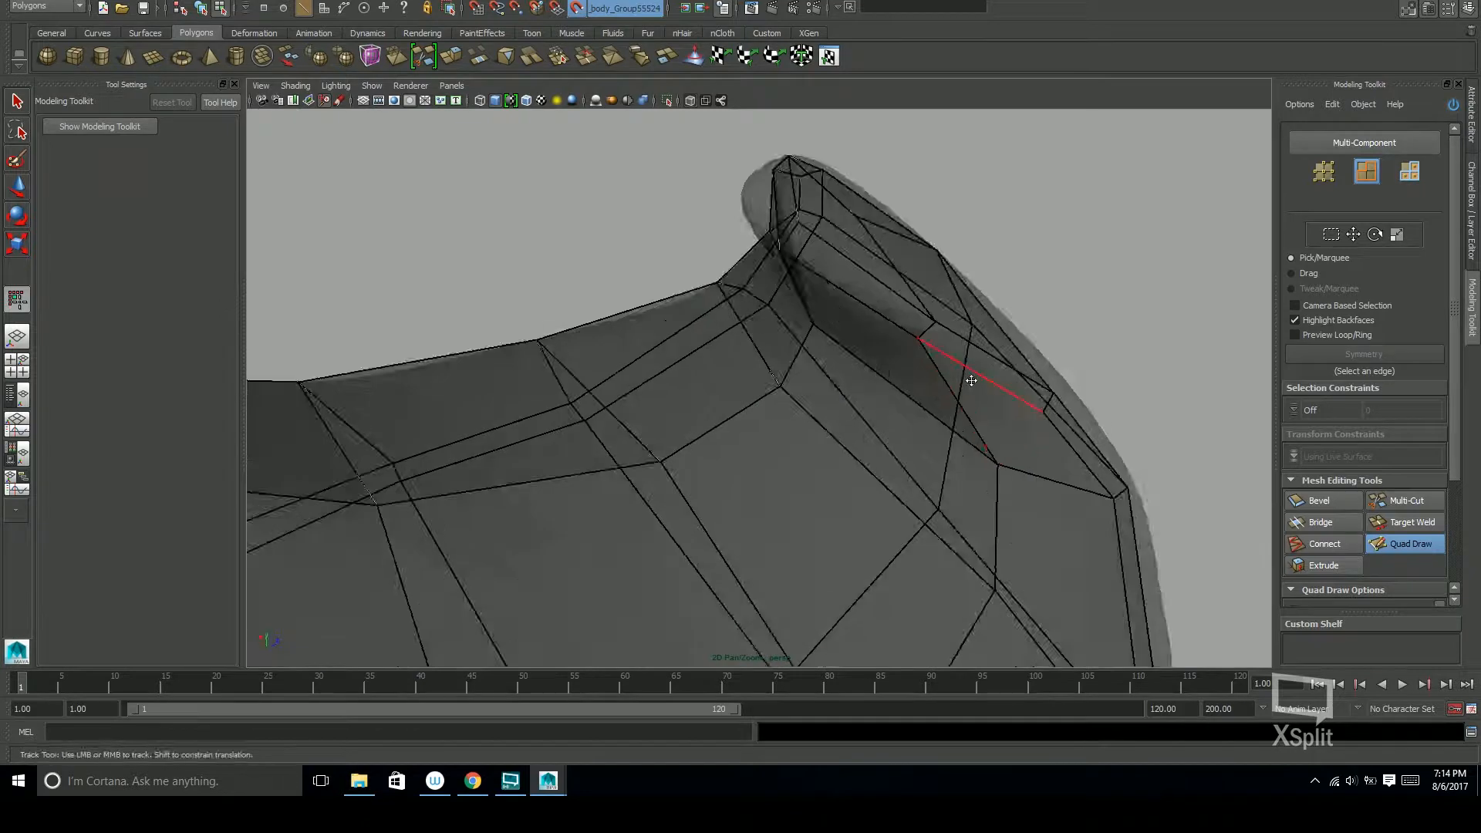
{"action": "left_click_drag", "start_coordinate": [969, 373], "coordinate": [876, 487], "text": "alt"}
Examine the foot mesh from the top view, toggling the X-ray and isolate display
{"action": "key", "text": "space"}
{"action": "key", "text": "space"}
{"action": "middle_click_drag", "start_coordinate": [609, 494], "coordinate": [745, 361], "text": "alt"}
{"action": "right_click_drag", "start_coordinate": [745, 361], "coordinate": [963, 370], "text": "alt"}
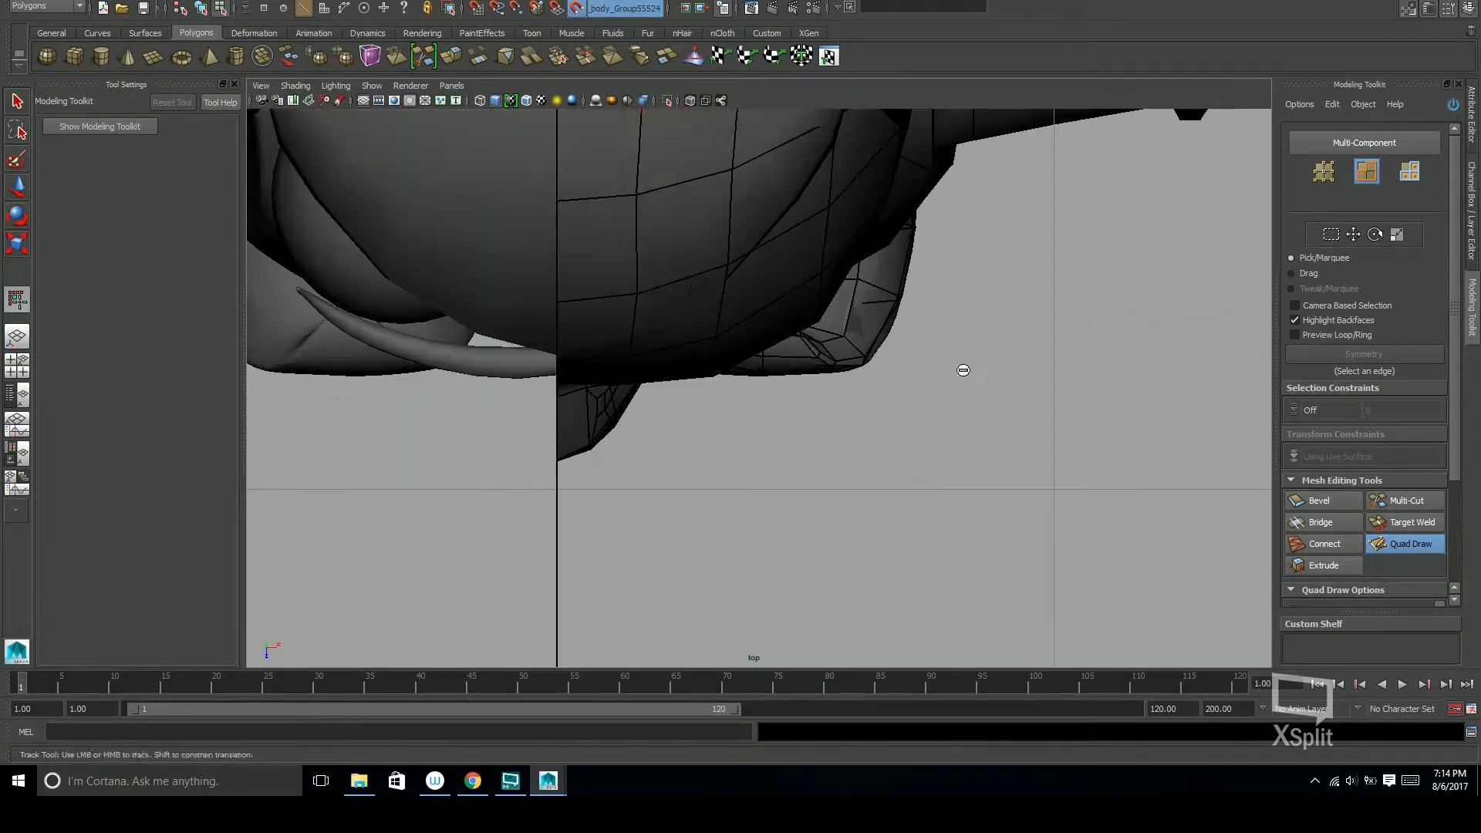
{"action": "left_click", "coordinate": [692, 105]}
{"action": "mouse_move", "coordinate": [686, 332]}
{"action": "right_mouse_down", "text": "alt"}
{"action": "mouse_move", "coordinate": [546, 344]}
{"action": "mouse_move", "coordinate": [613, 339]}
{"action": "mouse_move", "coordinate": [600, 332]}
{"action": "right_mouse_up", "text": "alt"}
{"action": "left_click", "coordinate": [669, 98]}
{"action": "left_click", "coordinate": [669, 99]}
{"action": "left_click", "coordinate": [691, 105]}
{"action": "key", "text": "space"}
{"action": "key", "text": "space"}
Reposition the vertices on the side of the foot below the ankle in the side view
{"action": "key", "text": "space"}
{"action": "key", "text": "space"}
{"action": "right_click_drag", "start_coordinate": [891, 539], "coordinate": [1296, 523], "text": "alt"}
{"action": "middle_click_drag", "start_coordinate": [955, 503], "coordinate": [823, 421], "text": "alt"}
{"action": "right_click_drag", "start_coordinate": [823, 421], "coordinate": [1312, 456], "text": "alt"}
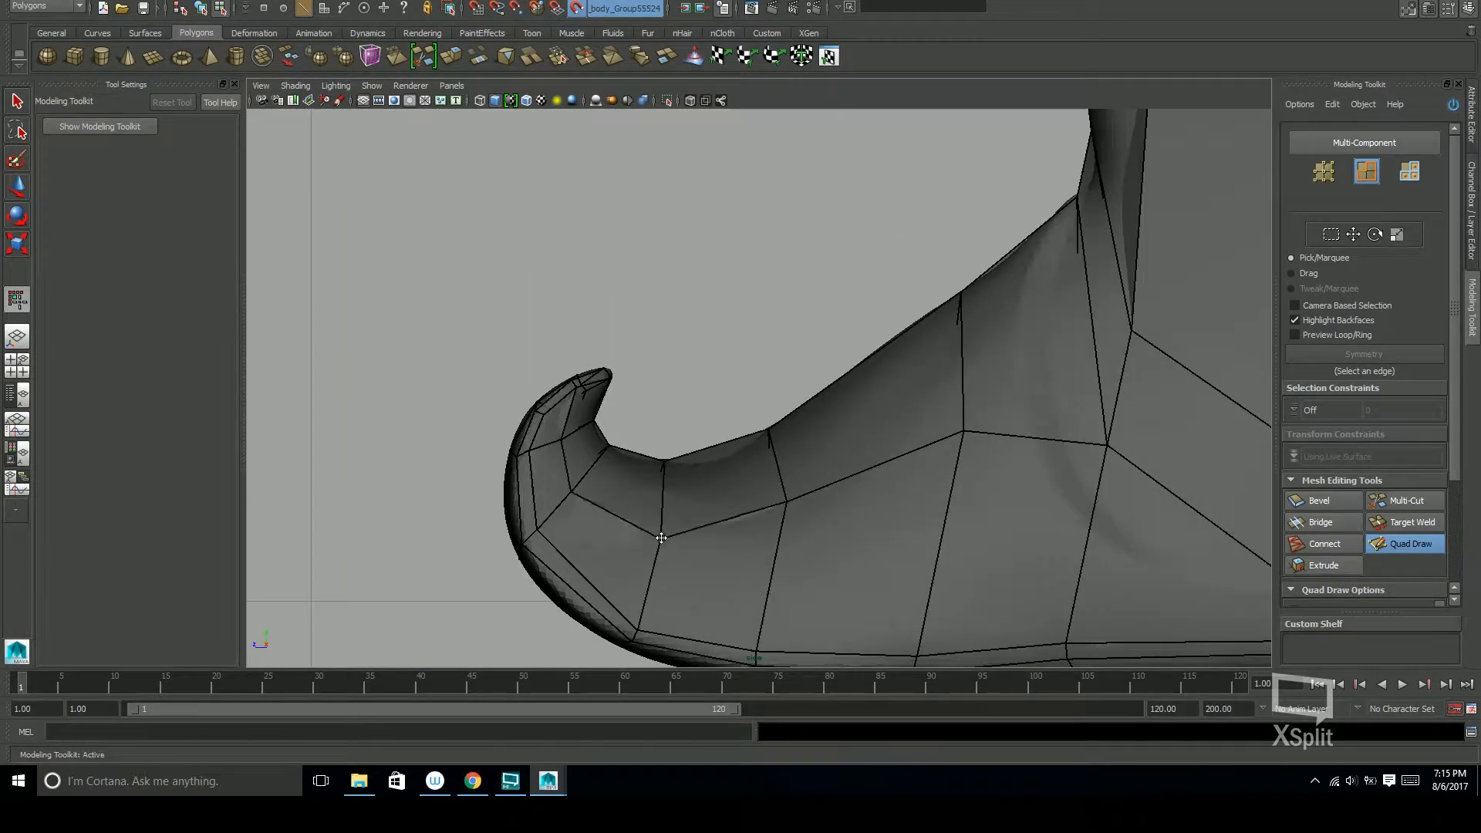
{"action": "scroll", "coordinate": [966, 443], "scroll_direction": "down", "scroll_amount": 5}
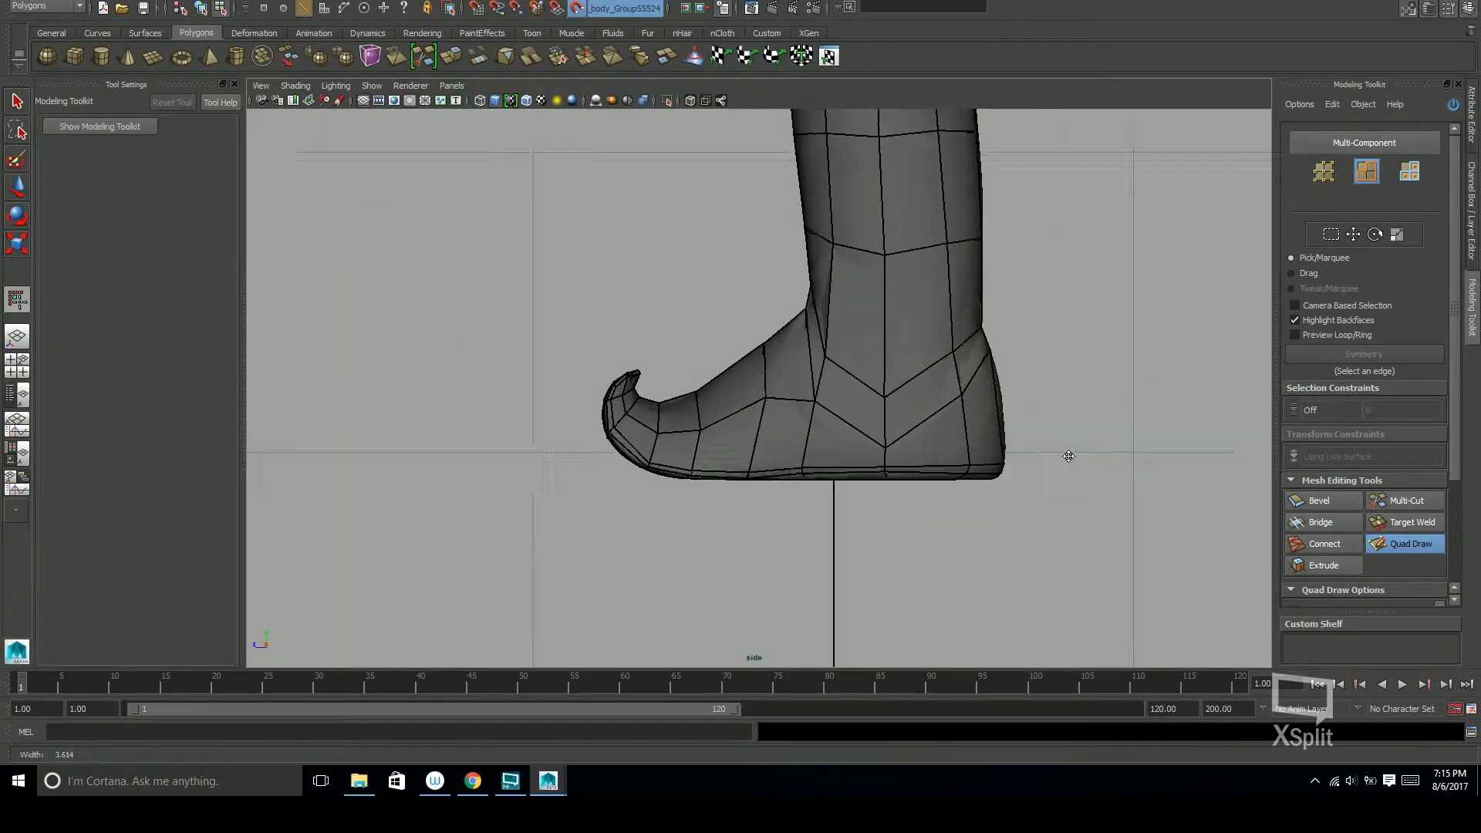
{"action": "scroll", "coordinate": [1065, 456], "scroll_direction": "up", "scroll_amount": 4}
{"action": "scroll", "coordinate": [932, 425], "scroll_direction": "up", "scroll_amount": 1}
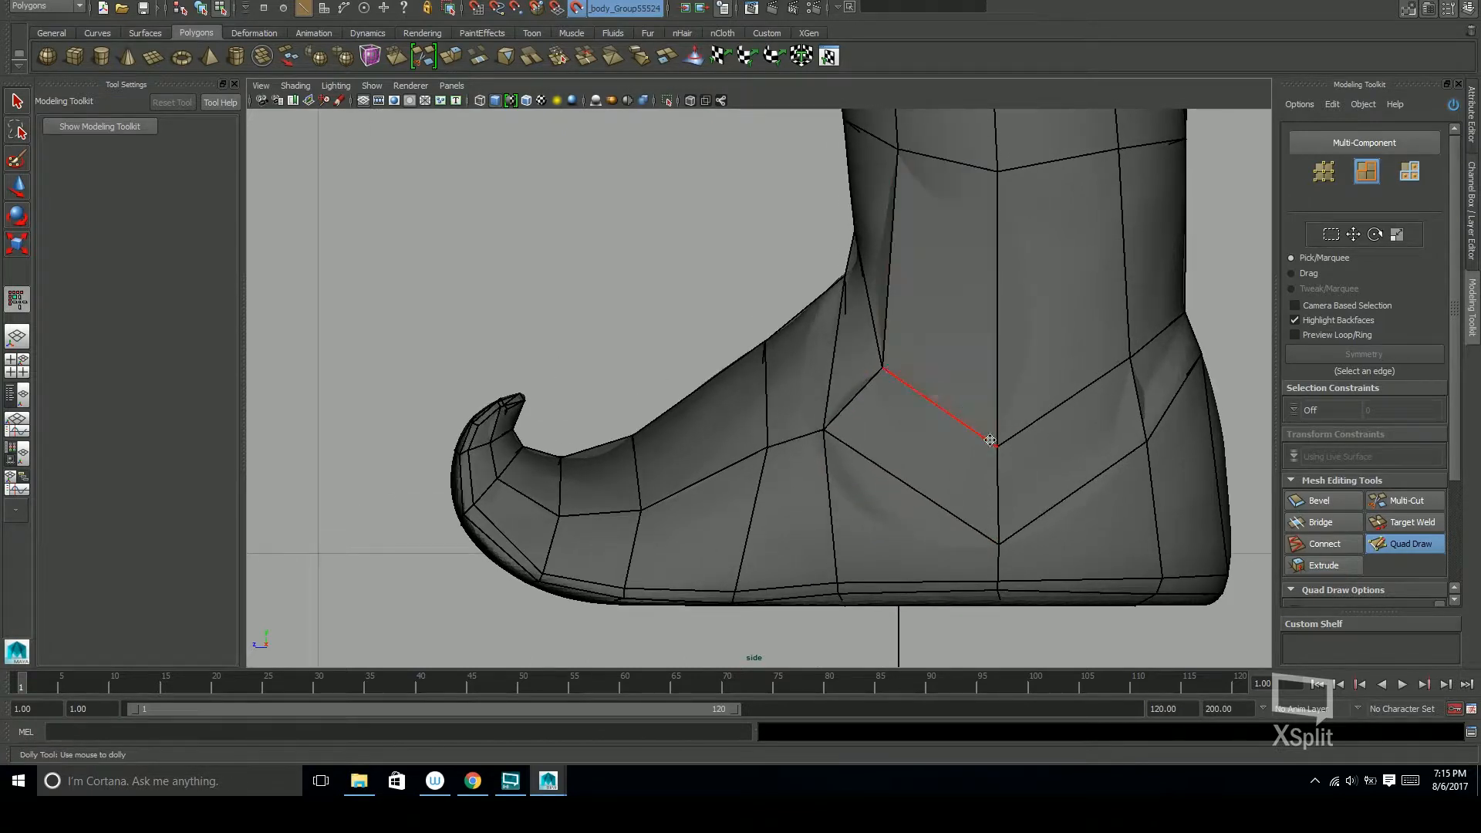
{"action": "middle_click_drag", "start_coordinate": [1150, 444], "coordinate": [1104, 458], "text": "alt"}
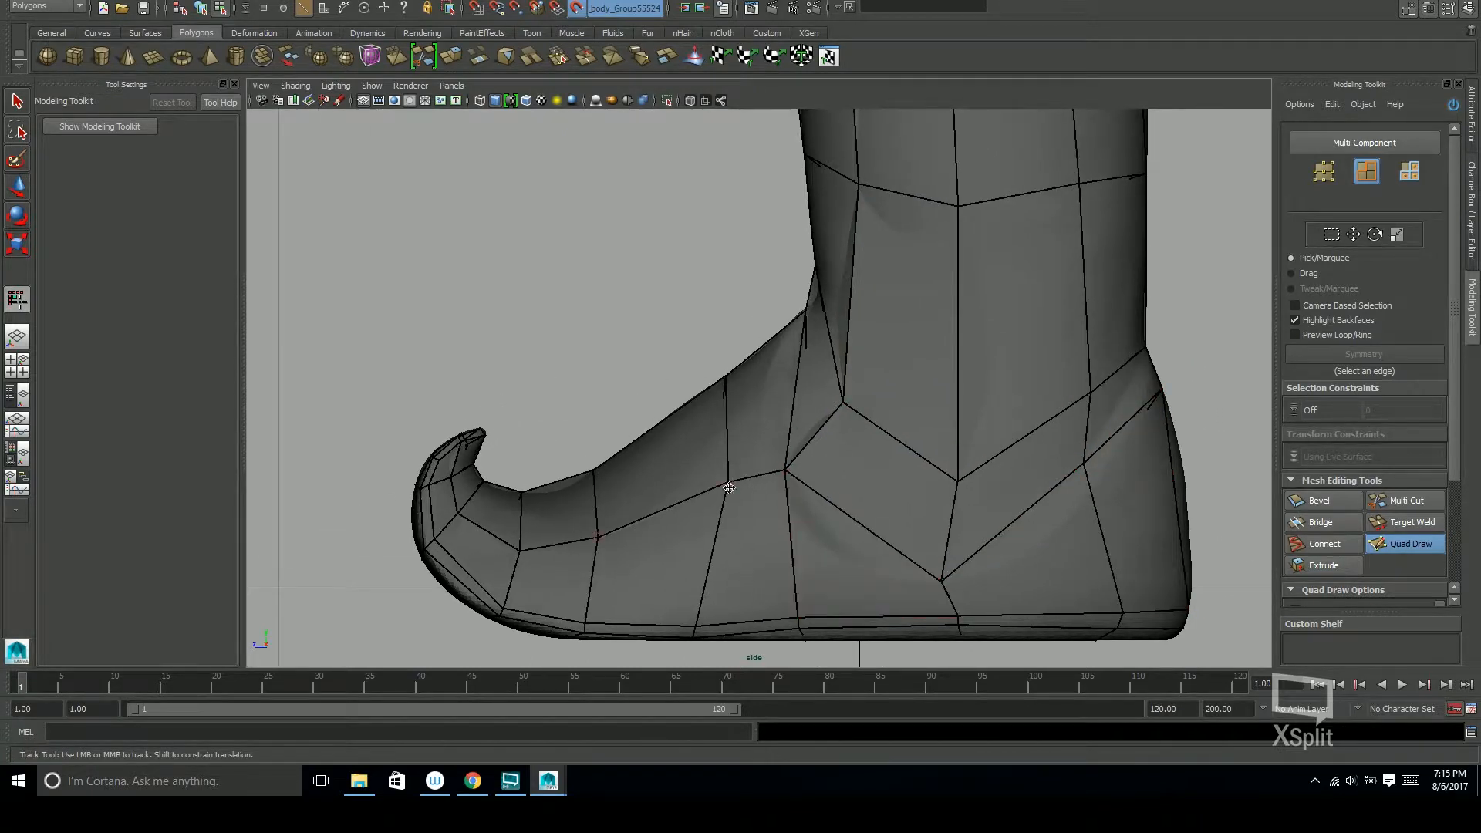
{"action": "middle_click_drag", "start_coordinate": [1008, 561], "coordinate": [1003, 530], "text": "alt"}
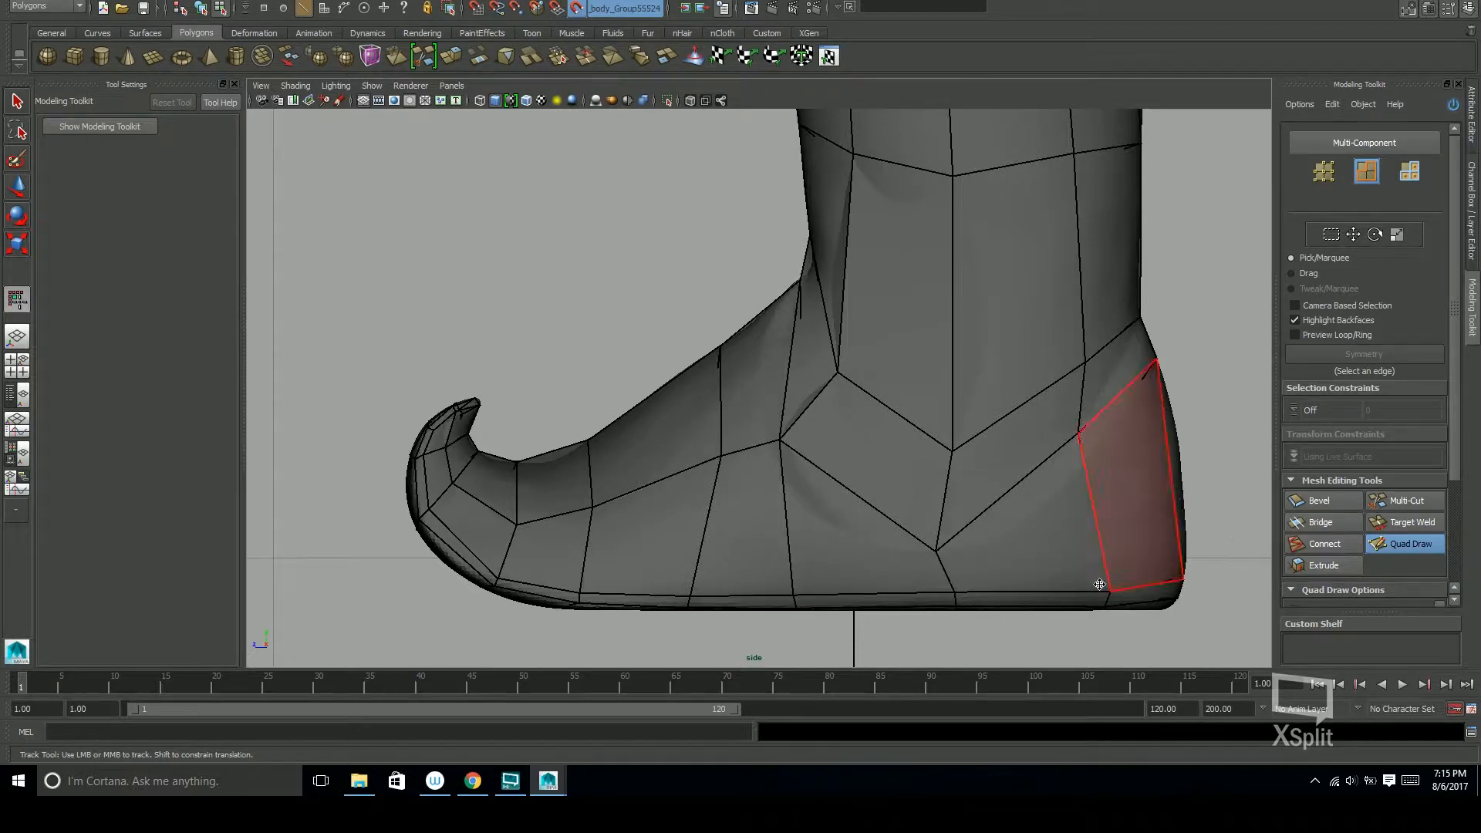
Adjust the vertices along the sole edge beneath the toe curl
{"action": "scroll", "coordinate": [704, 420], "scroll_direction": "up", "scroll_amount": 5}
{"action": "left_click_drag", "start_coordinate": [665, 539], "coordinate": [661, 561]}
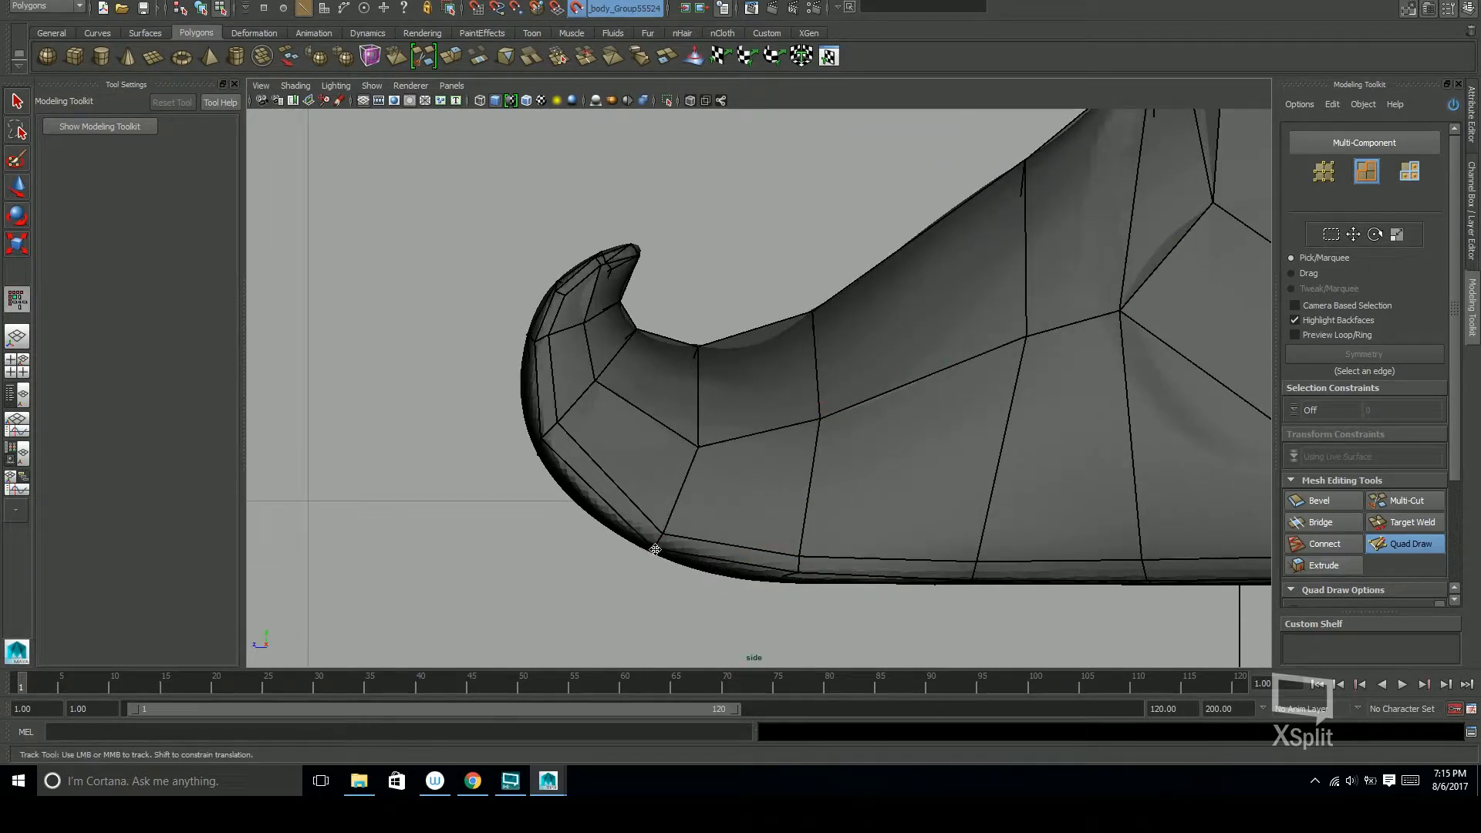
{"action": "middle_click_drag", "start_coordinate": [679, 624], "coordinate": [629, 616], "text": "alt"}
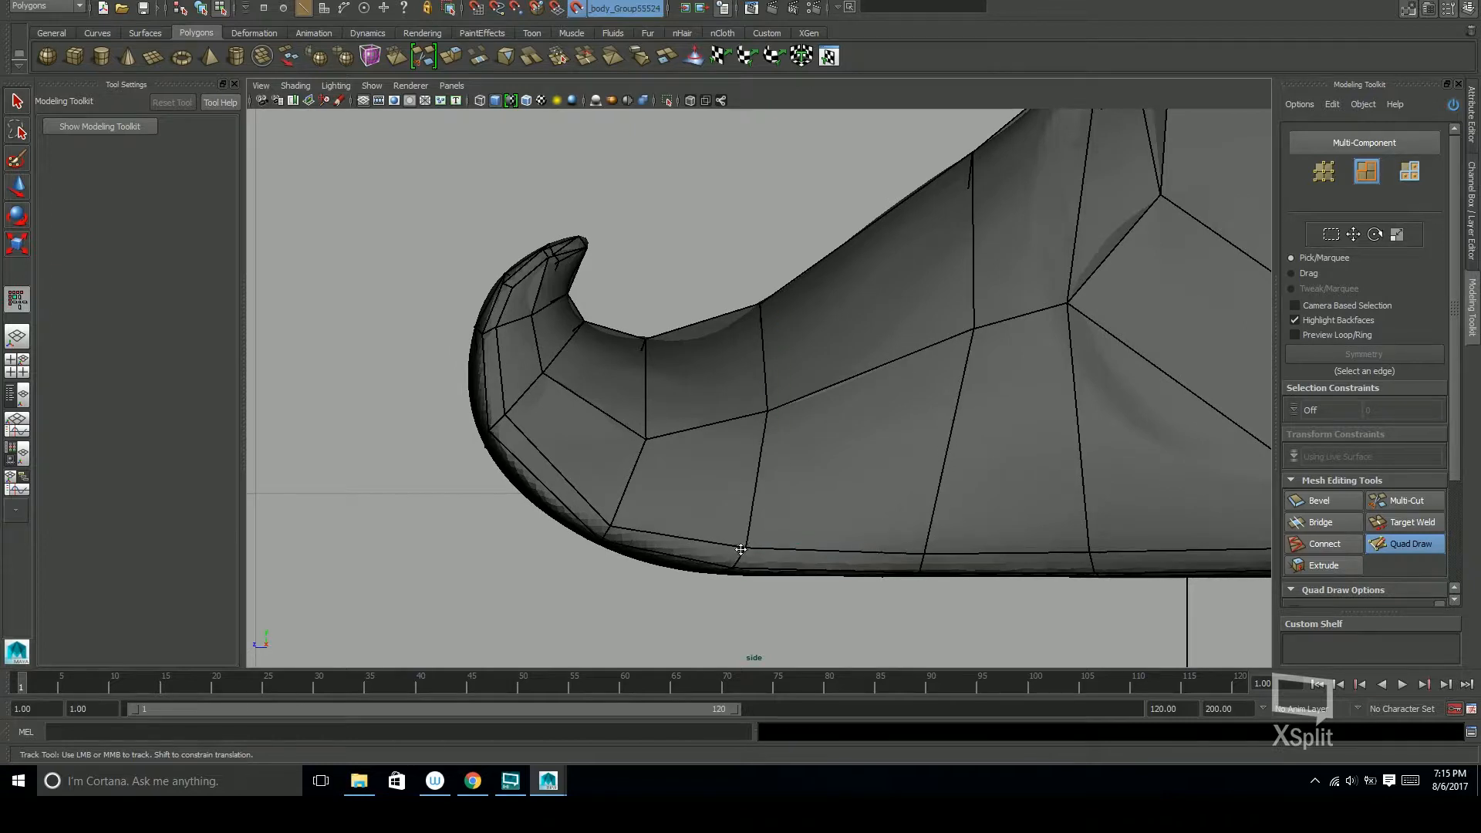
Disable the live surface and select the sculpted lower body in the left view
{"action": "key", "text": "space"}
{"action": "key", "text": "space"}
{"action": "key", "text": "space"}
{"action": "left_click_drag", "start_coordinate": [898, 441], "coordinate": [842, 424]}
{"action": "right_click_drag", "start_coordinate": [889, 427], "coordinate": [1080, 494], "text": "alt"}
{"action": "middle_click_drag", "start_coordinate": [852, 618], "coordinate": [718, 324], "text": "alt"}
{"action": "right_click_drag", "start_coordinate": [771, 386], "coordinate": [1141, 466], "text": "alt"}
{"action": "middle_click_drag", "start_coordinate": [895, 482], "coordinate": [922, 535], "text": "alt"}
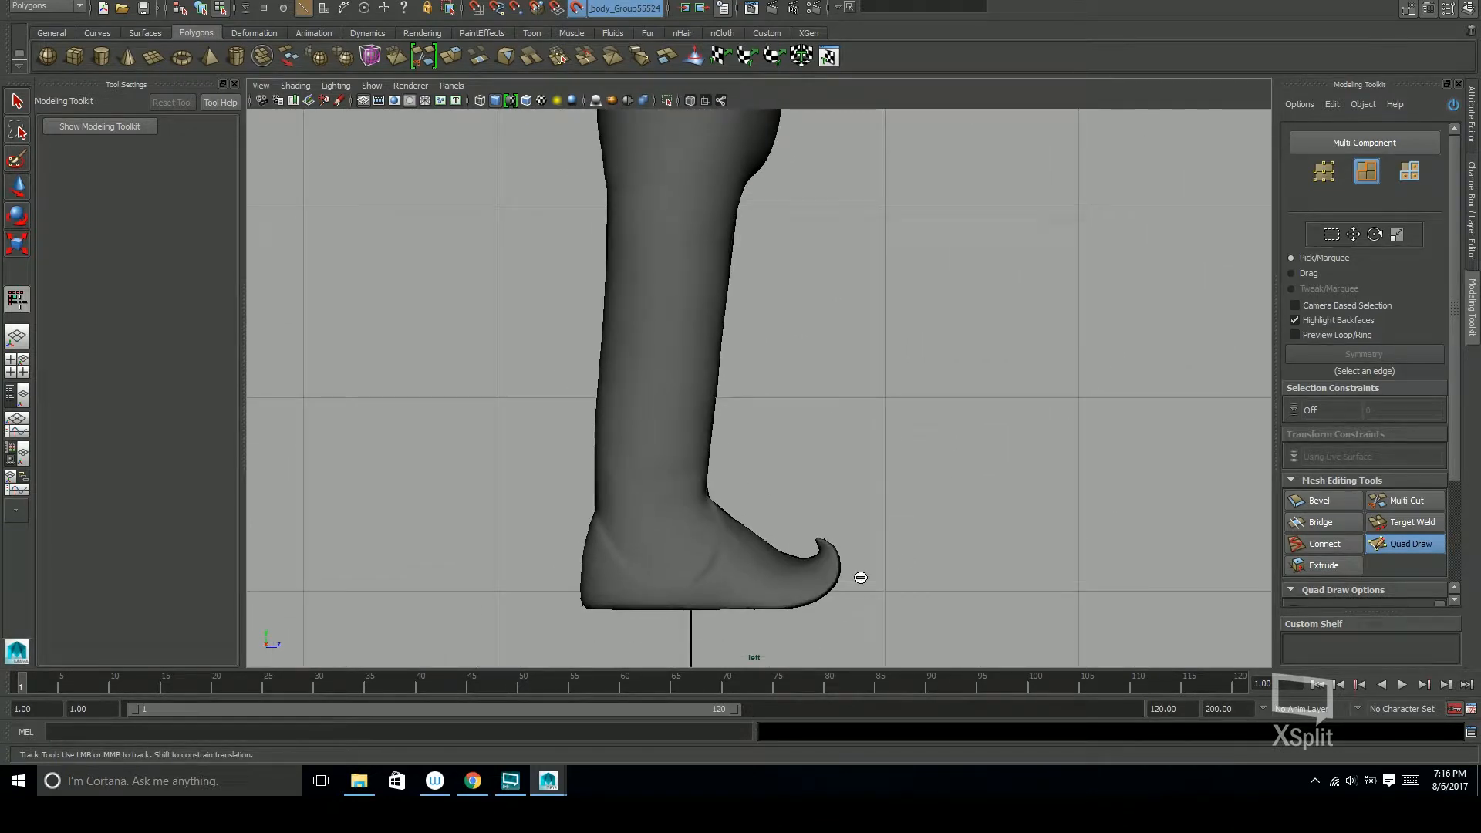
{"action": "key", "text": "w"}
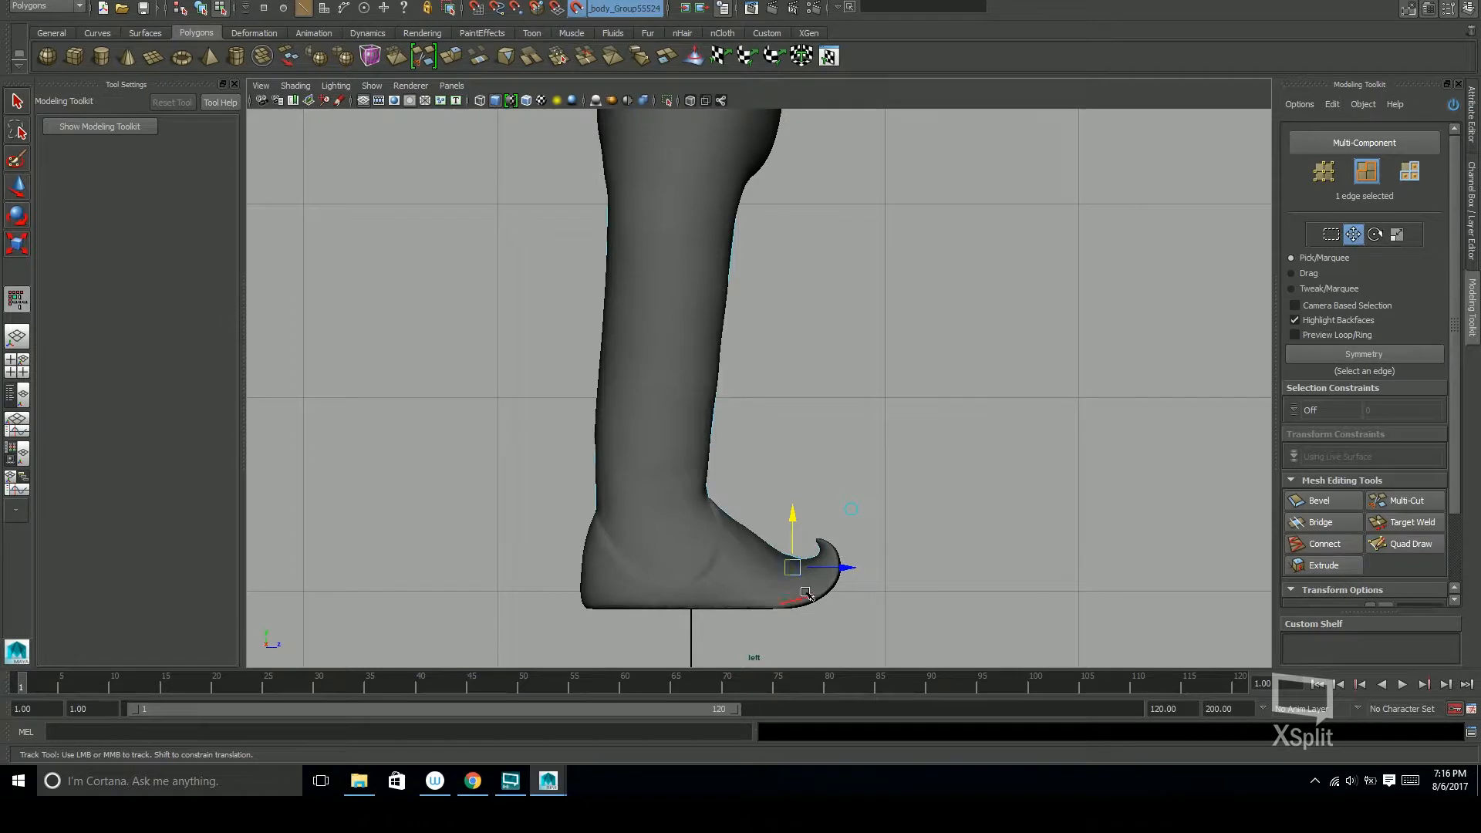
{"action": "key", "text": "F8"}
{"action": "left_click", "coordinate": [590, 13]}
{"action": "left_click", "coordinate": [706, 510]}
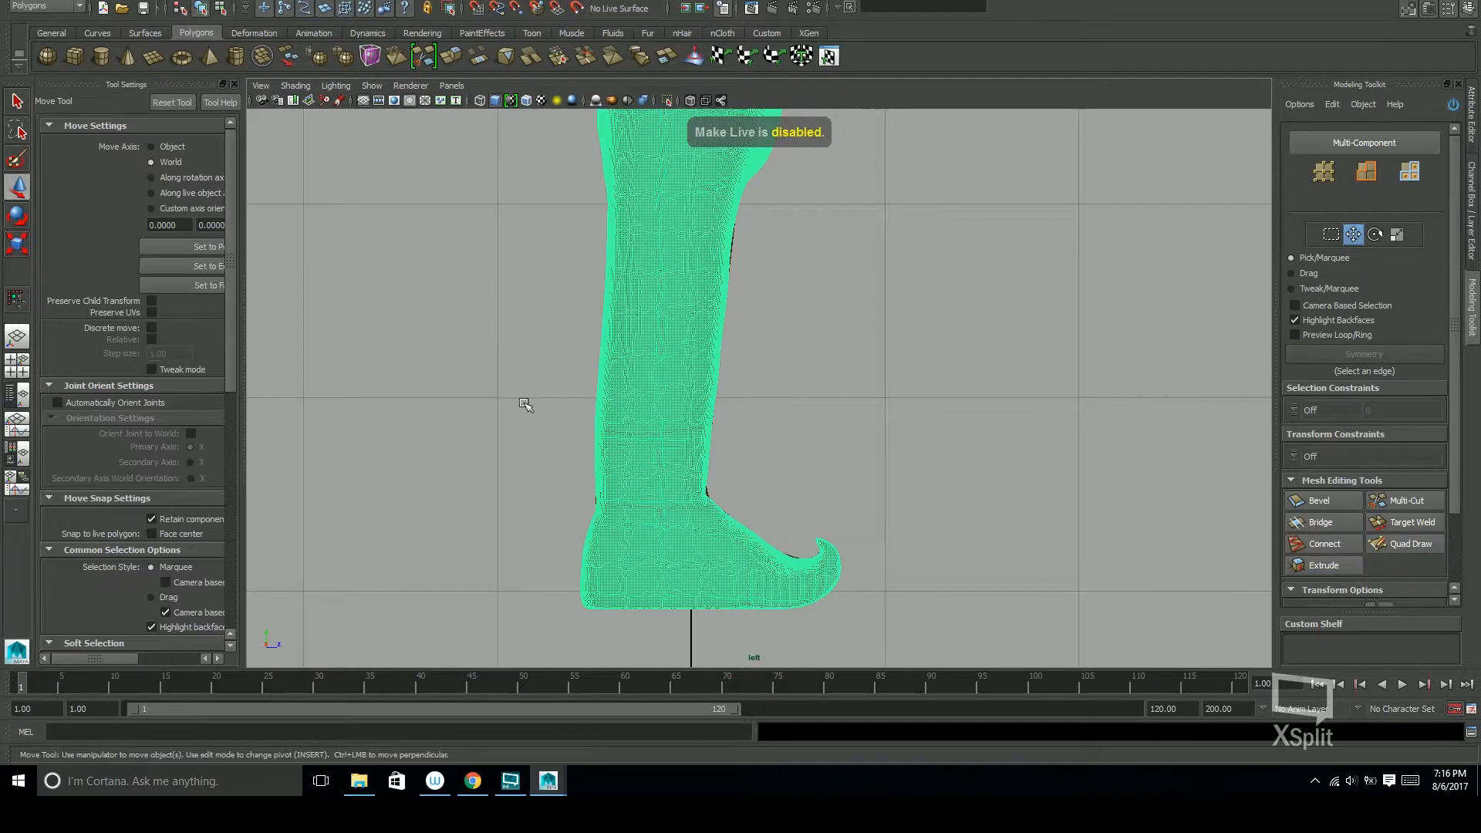
Select the faces of the sculpt's opposite leg in the front view and delete them
{"action": "key", "text": "F11"}
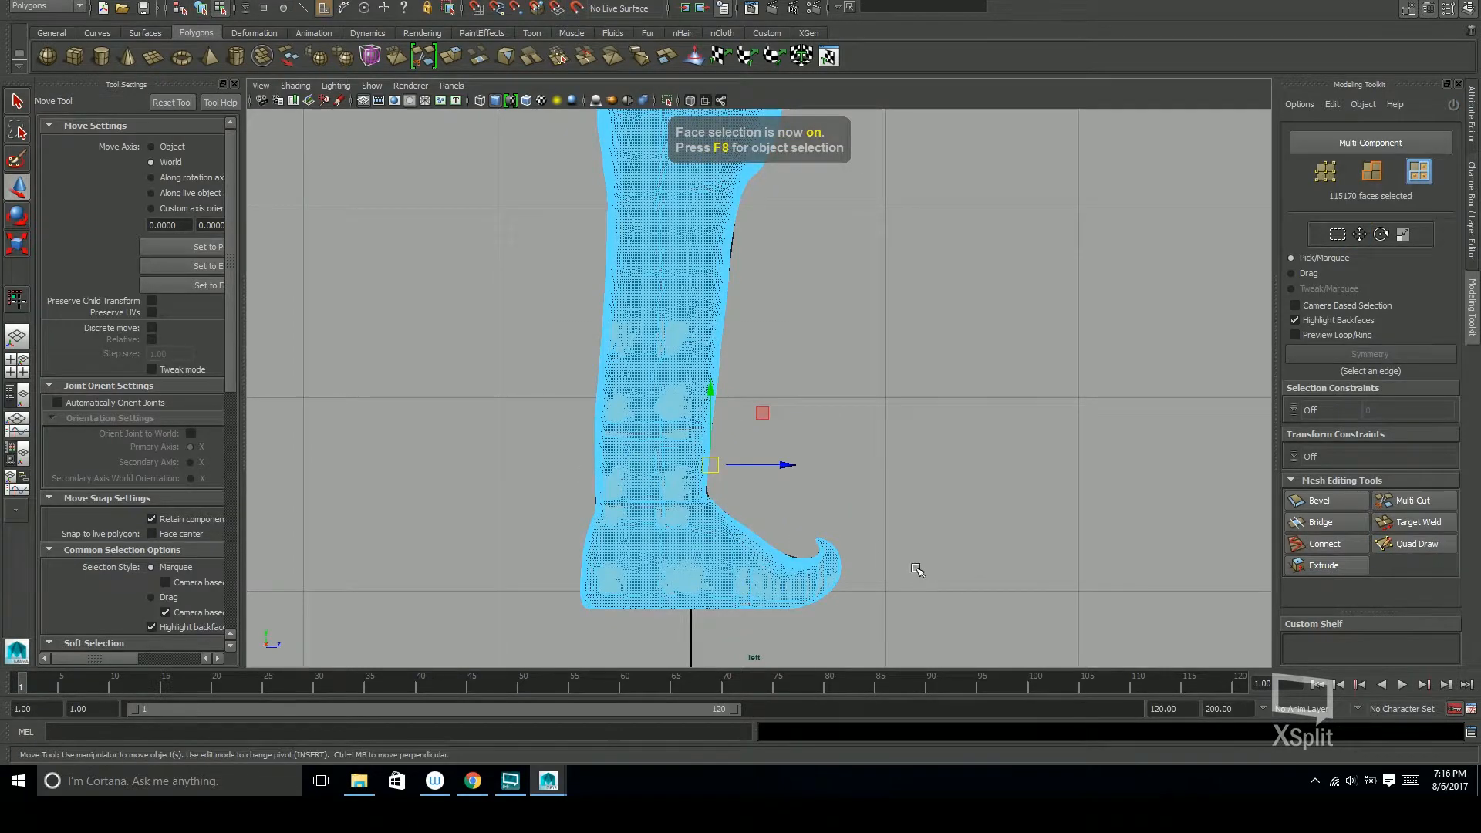
{"action": "key", "text": "space"}
{"action": "key", "text": "space"}
{"action": "middle_click_drag", "start_coordinate": [883, 570], "coordinate": [965, 409], "text": "alt"}
{"action": "right_click_drag", "start_coordinate": [965, 409], "coordinate": [1068, 401], "text": "alt"}
{"action": "left_click_drag", "start_coordinate": [527, 294], "coordinate": [667, 522]}
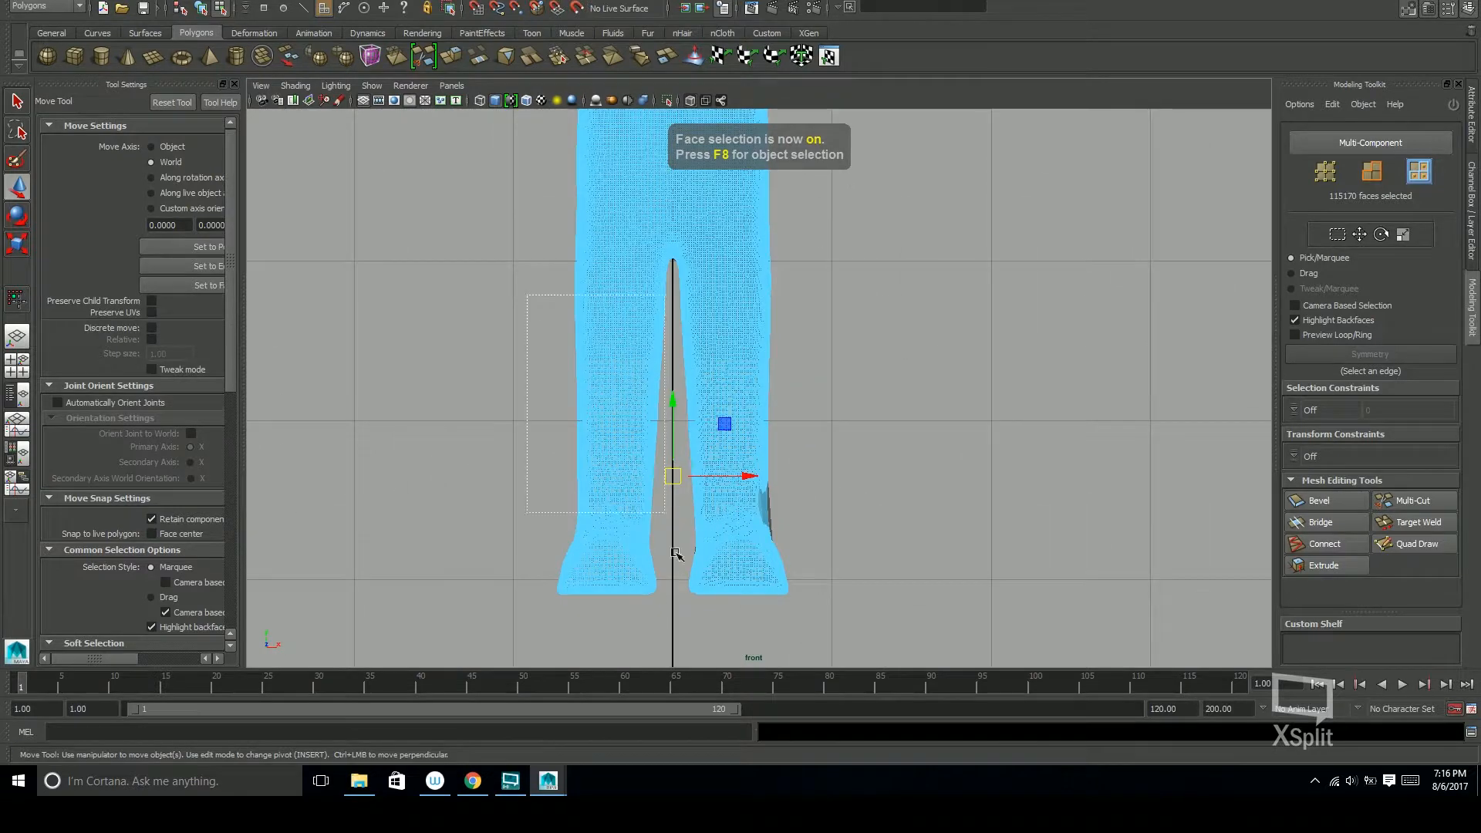
{"action": "key", "text": "space"}
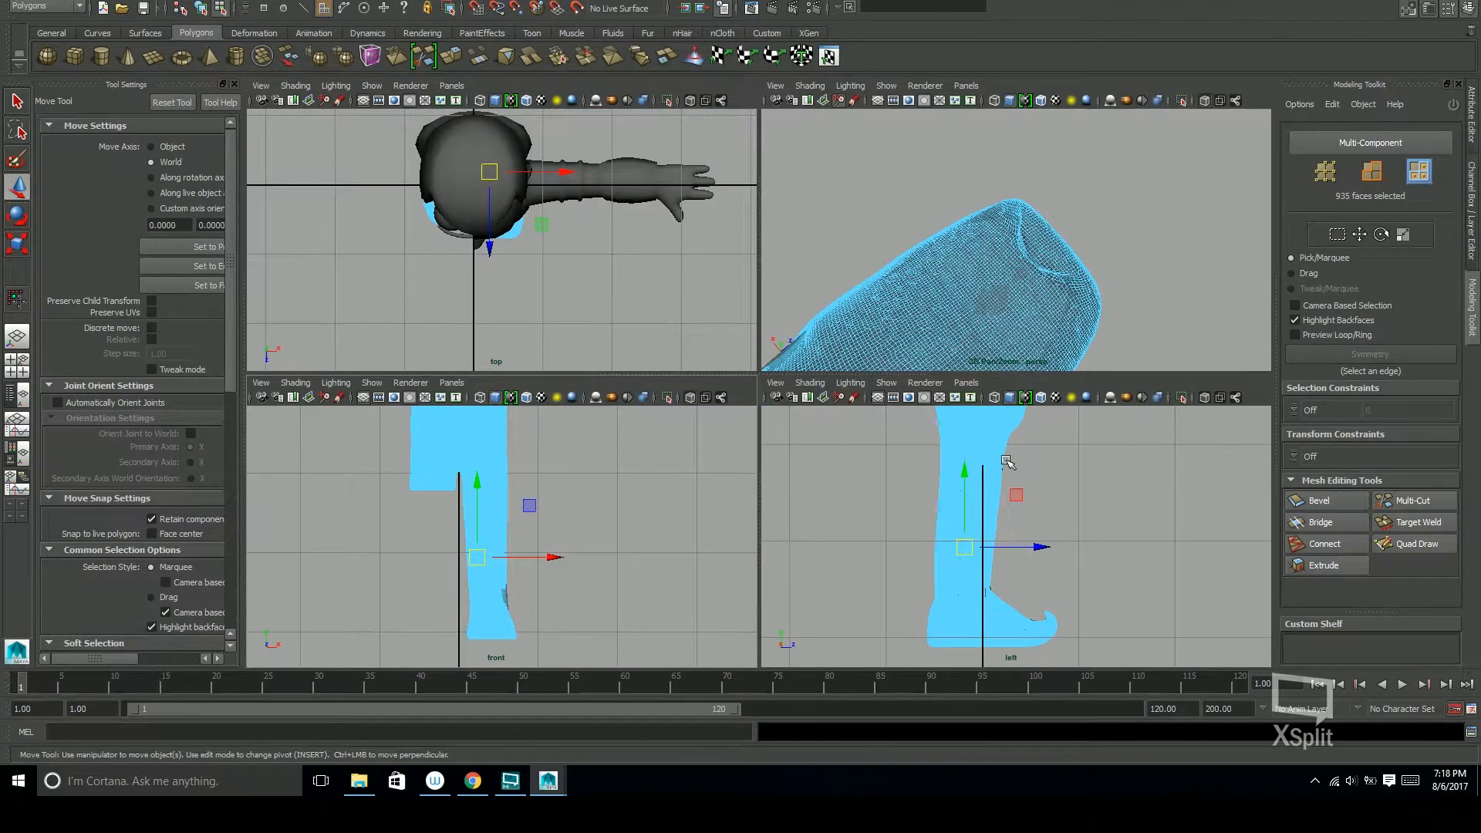
Make the sculpted lower body live again in object mode and select the retopology mesh in the left view
{"action": "right_click_drag", "start_coordinate": [1095, 554], "coordinate": [1147, 486]}
{"action": "key", "text": "q"}
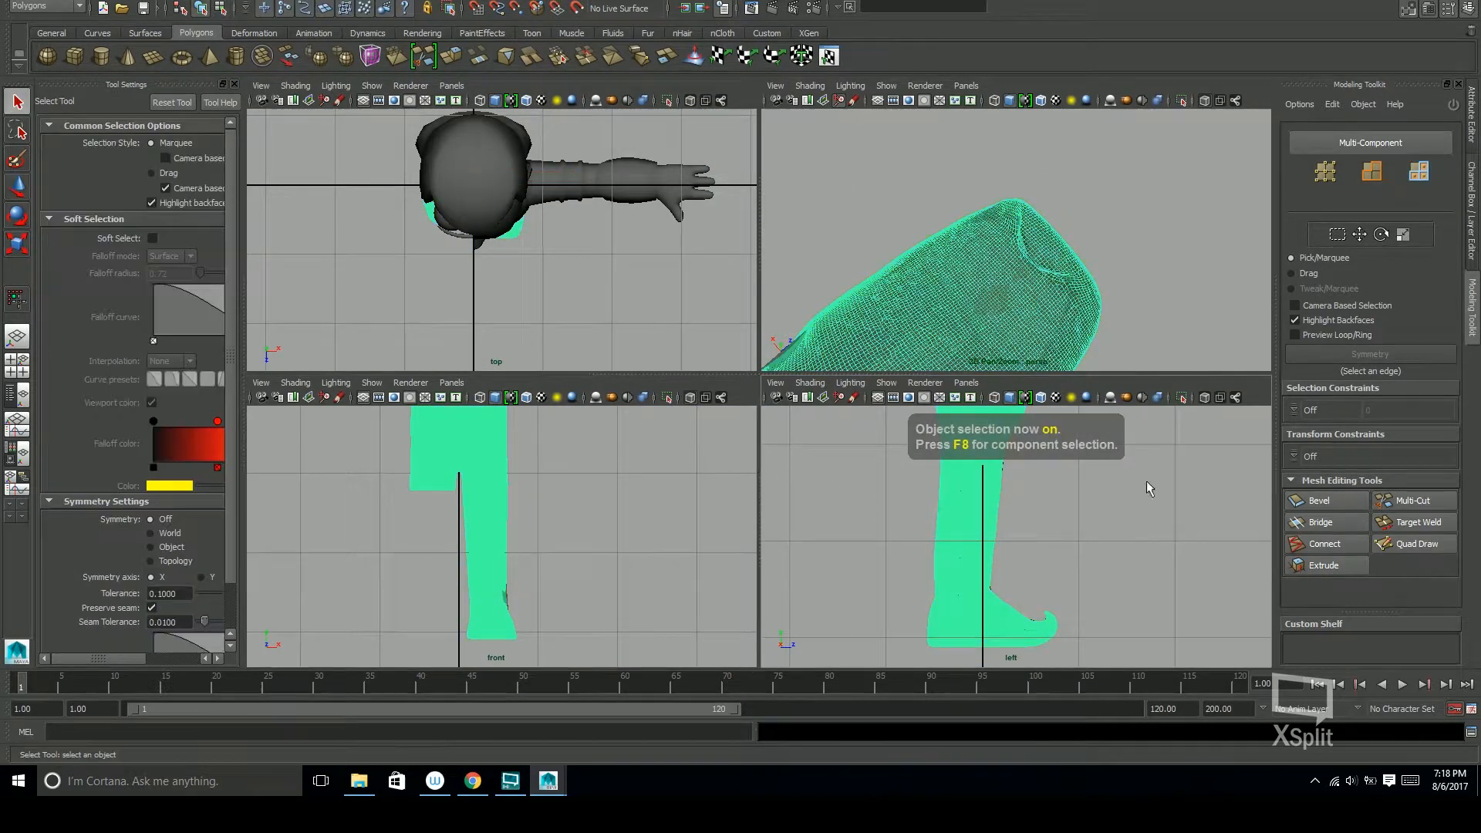
{"action": "left_click", "coordinate": [577, 9]}
{"action": "left_click", "coordinate": [498, 585]}
{"action": "key", "text": "space"}
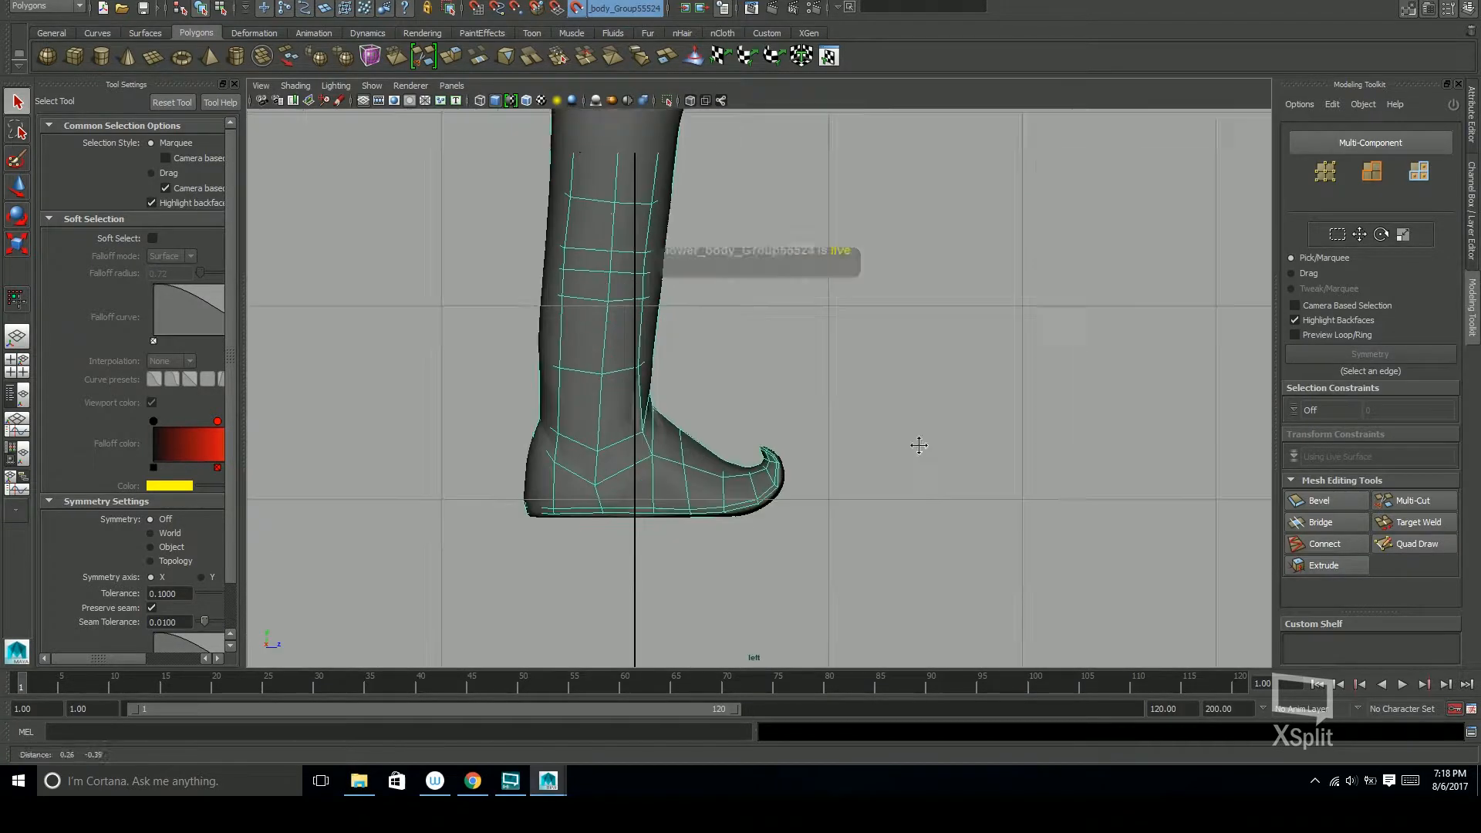
Activate Quad Draw and adjust the retopology vertices around the ankle and along the sole in the left view
{"action": "scroll", "coordinate": [887, 437], "scroll_direction": "up", "scroll_amount": 6}
{"action": "left_click", "coordinate": [1411, 544]}
{"action": "left_click_drag", "start_coordinate": [779, 426], "coordinate": [773, 429]}
{"action": "left_click_drag", "start_coordinate": [596, 516], "coordinate": [614, 518]}
{"action": "left_click_drag", "start_coordinate": [621, 604], "coordinate": [612, 613]}
{"action": "left_click_drag", "start_coordinate": [722, 608], "coordinate": [781, 595]}
{"action": "key", "text": "ctrl+z"}
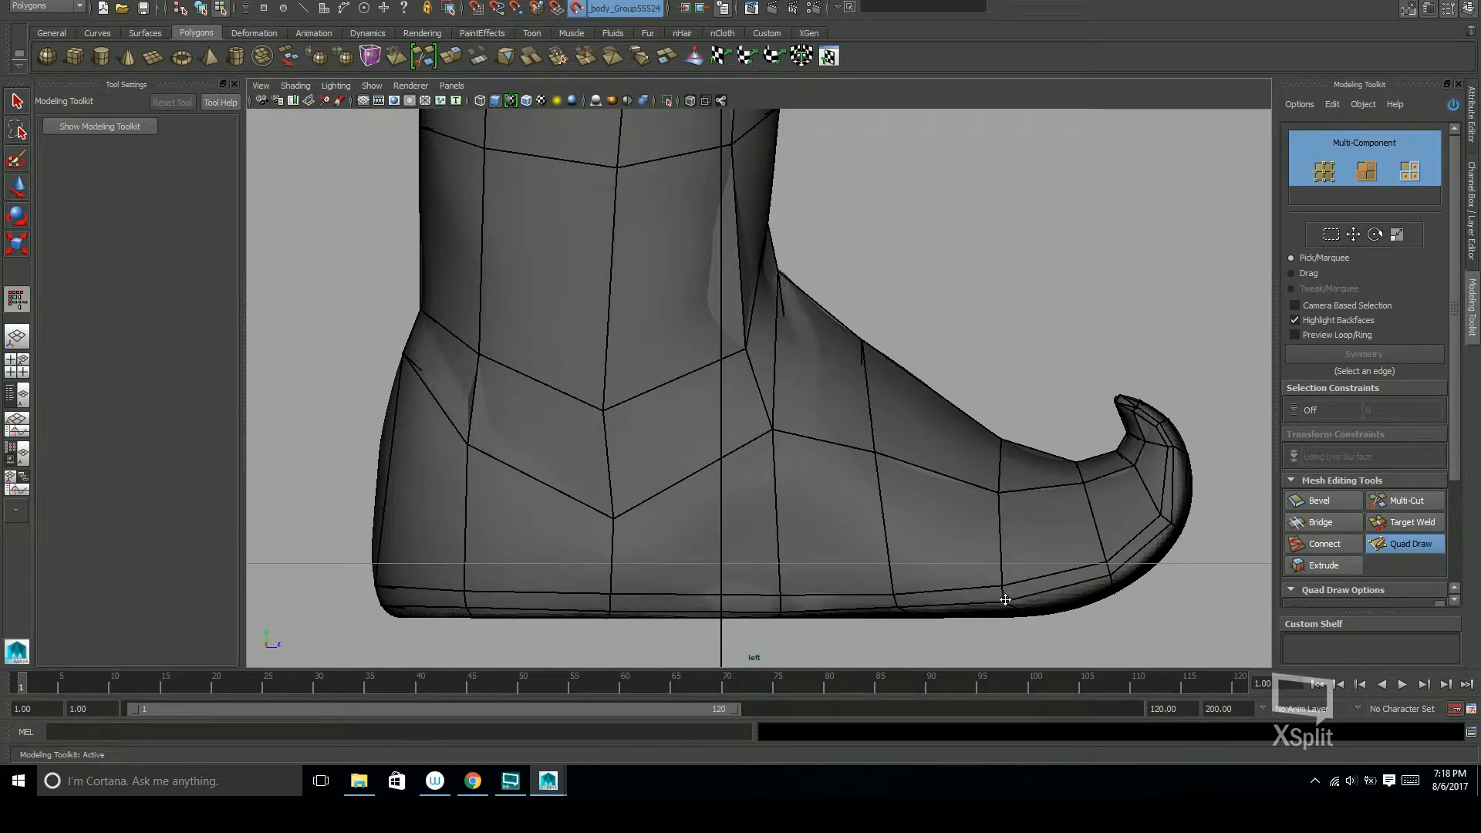
Adjust the peak vertices of the V-shaped edge at the back of the heel in the back view
{"action": "key", "text": "space"}
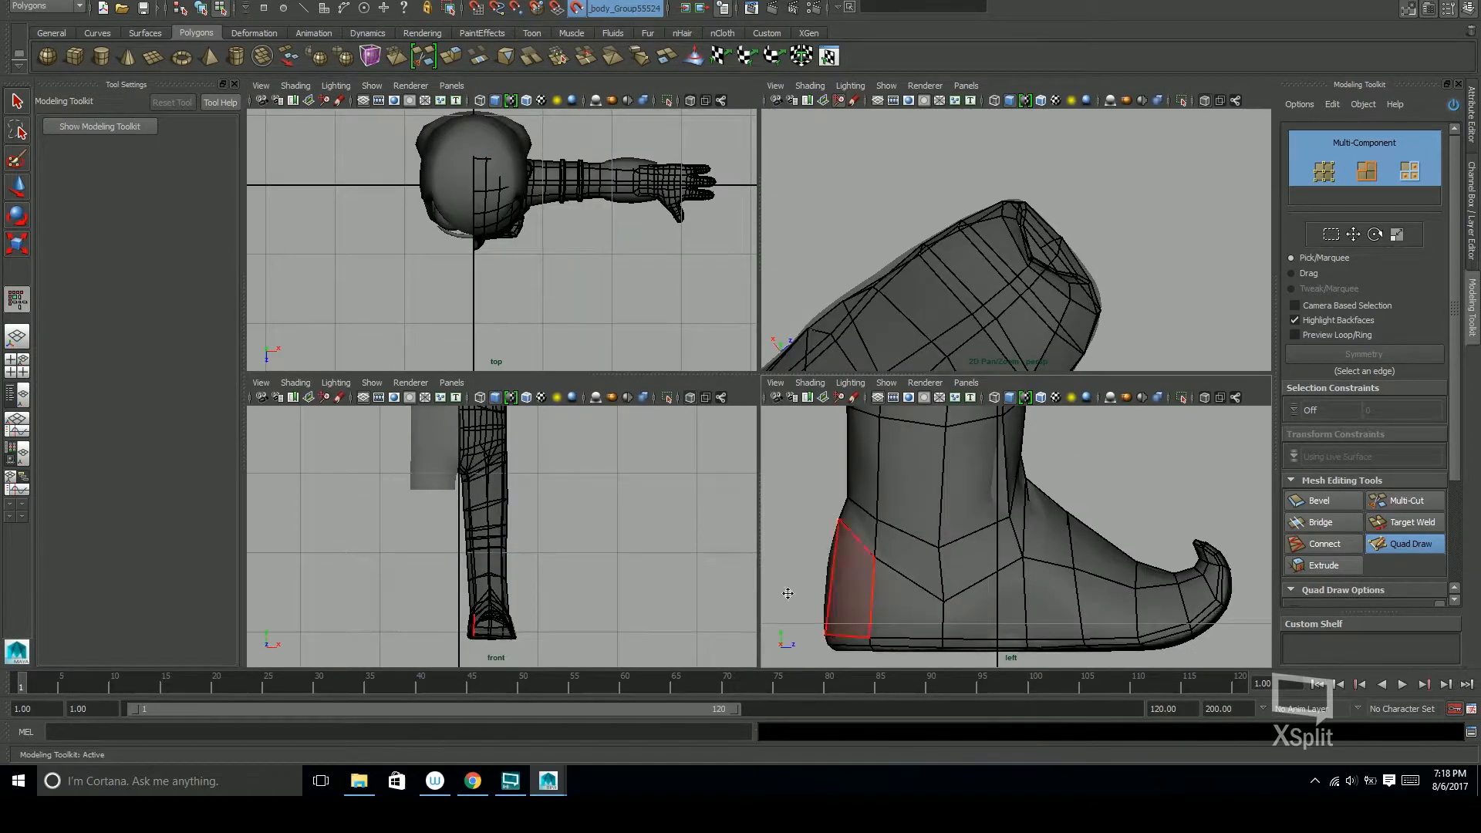
{"action": "key", "text": "space"}
{"action": "key", "text": "space"}
{"action": "left_click", "coordinate": [744, 555]}
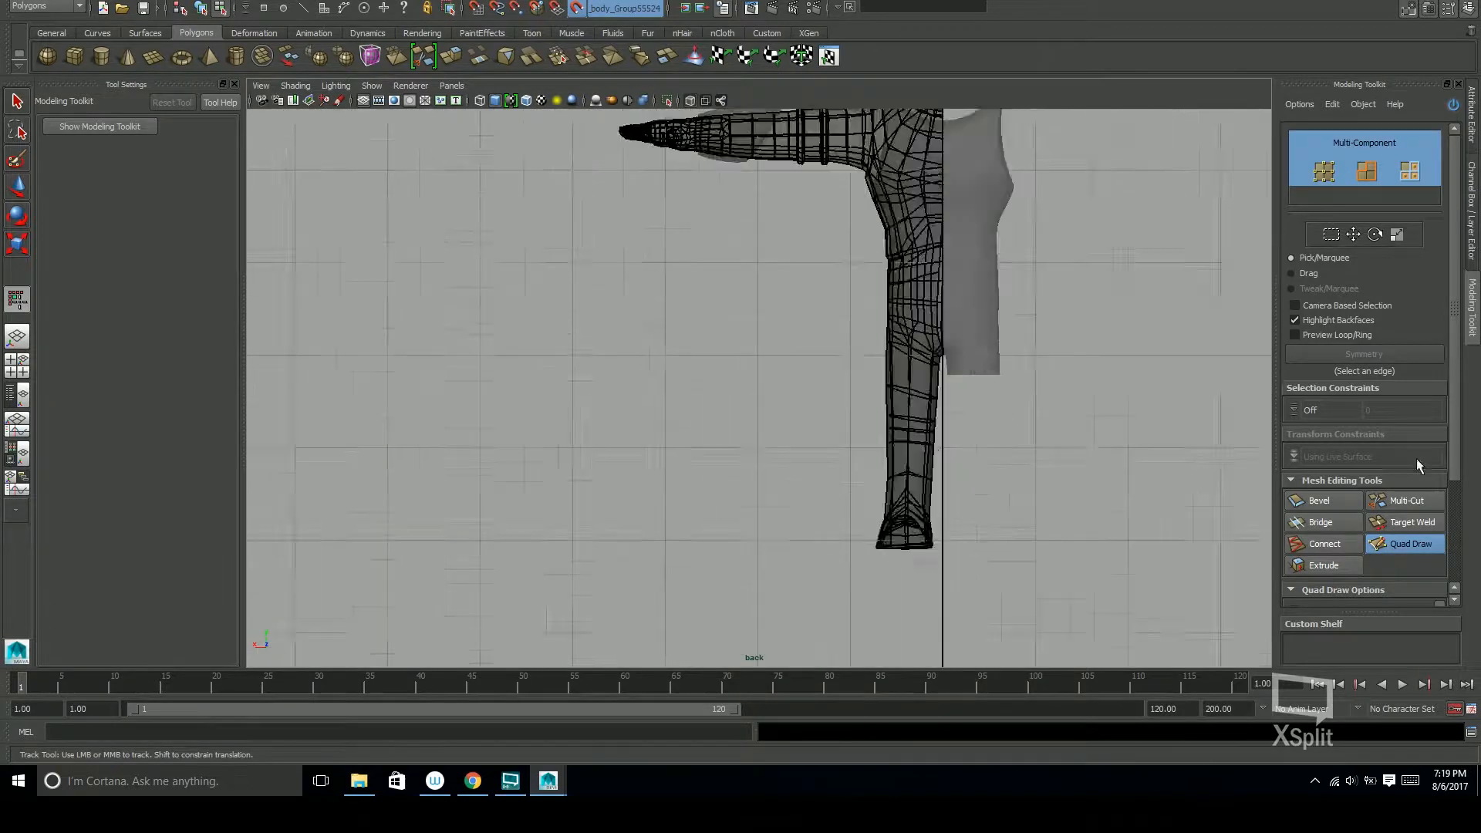
{"action": "left_click_drag", "start_coordinate": [734, 402], "coordinate": [730, 382]}
{"action": "left_click_drag", "start_coordinate": [730, 415], "coordinate": [730, 402]}
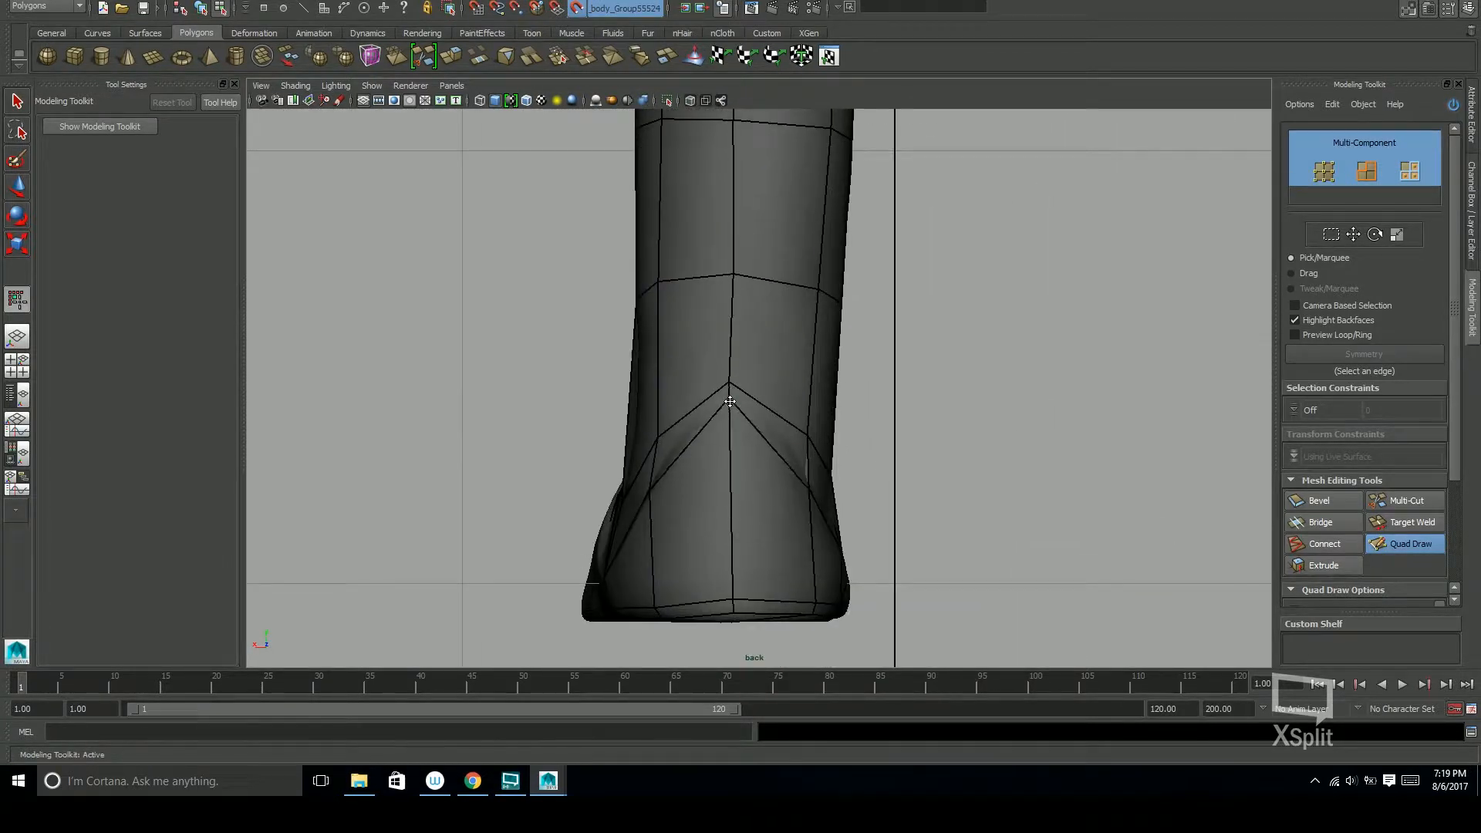
Move the lower shin vertices down in the left view so their edges run parallel to the V-shaped ankle edge
{"action": "key", "text": "space"}
{"action": "key", "text": "space"}
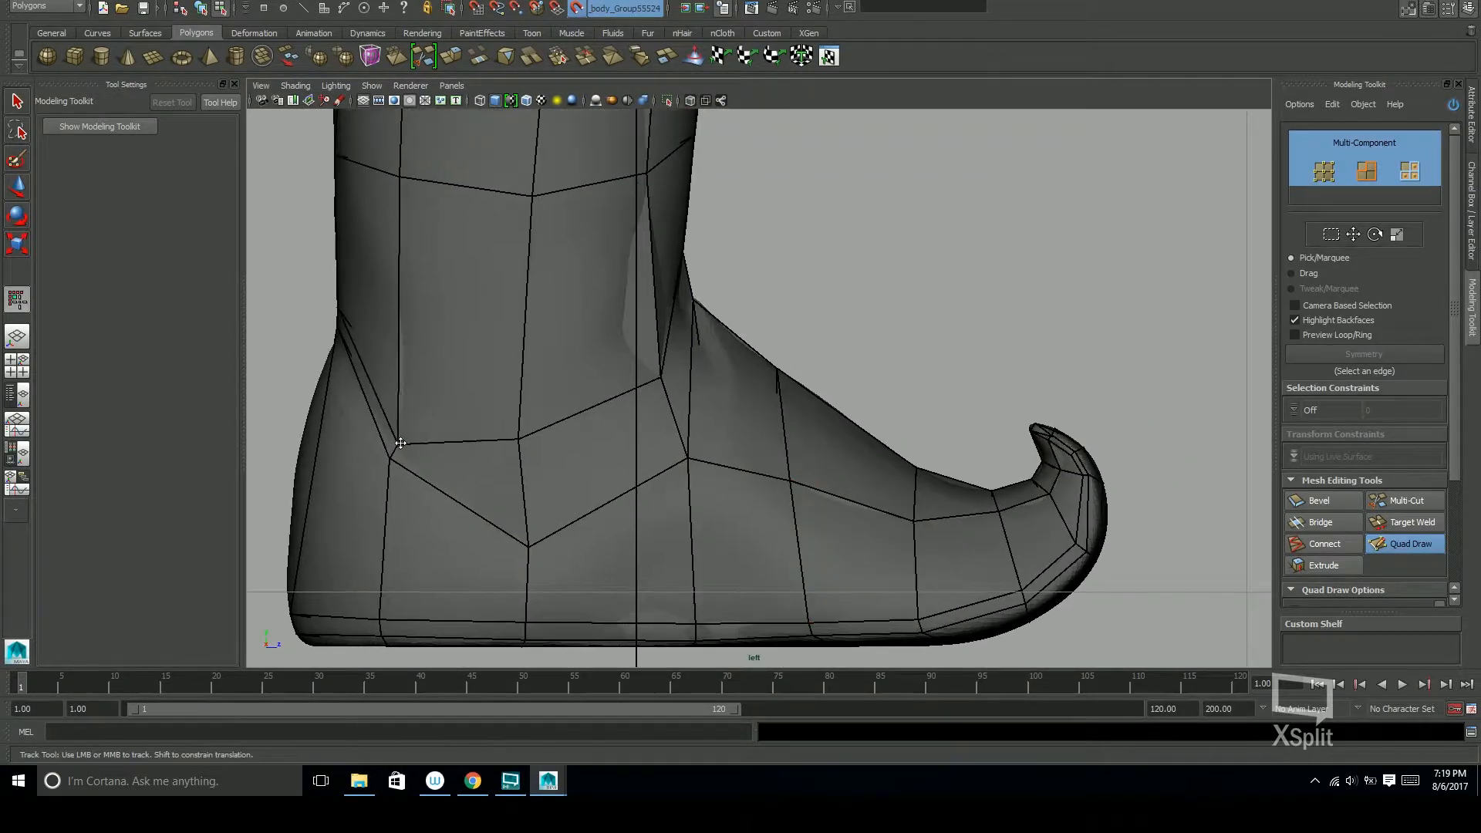
{"action": "left_click_drag", "start_coordinate": [515, 441], "coordinate": [524, 529]}
{"action": "left_click_drag", "start_coordinate": [658, 380], "coordinate": [679, 446]}
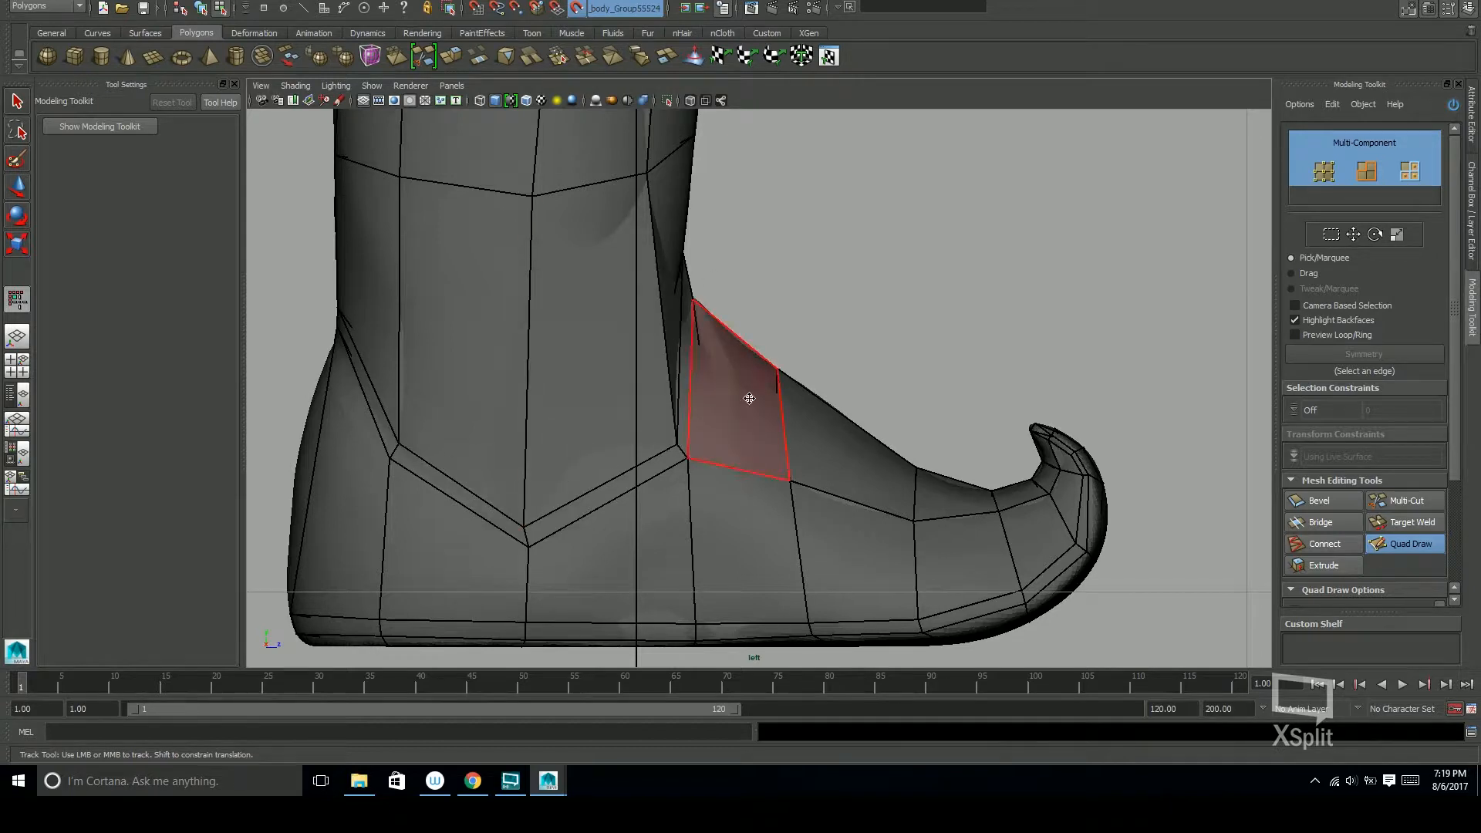
Refine the paired V-shaped edges on the back of the ankle in the back view
{"action": "key", "text": "space"}
{"action": "key", "text": "space"}
{"action": "middle_click_drag", "start_coordinate": [603, 548], "coordinate": [707, 502], "text": "alt"}
{"action": "scroll", "coordinate": [708, 502], "scroll_direction": "up", "scroll_amount": 3}
{"action": "left_click_drag", "start_coordinate": [759, 401], "coordinate": [755, 456]}
{"action": "mouse_move", "coordinate": [876, 341]}
{"action": "left_mouse_down"}
{"action": "mouse_move", "coordinate": [875, 353]}
{"action": "mouse_move", "coordinate": [873, 340]}
{"action": "left_mouse_up"}
Fine-tune the vertices on the side of the ankle and above the instep in the left view
{"action": "key", "text": "space"}
{"action": "key", "text": "space"}
{"action": "middle_click_drag", "start_coordinate": [725, 598], "coordinate": [813, 491], "text": "alt"}
{"action": "mouse_move", "coordinate": [622, 441]}
{"action": "left_mouse_down"}
{"action": "mouse_move", "coordinate": [618, 455]}
{"action": "mouse_move", "coordinate": [619, 440]}
{"action": "left_mouse_up"}
{"action": "left_click_drag", "start_coordinate": [782, 331], "coordinate": [795, 335]}
{"action": "middle_click_drag", "start_coordinate": [852, 317], "coordinate": [857, 414], "text": "alt"}
Switch to the right view and move the vertices near the heel down on the opposite side of the ankle
{"action": "key", "text": "space"}
{"action": "key", "text": "space"}
{"action": "middle_click_drag", "start_coordinate": [748, 580], "coordinate": [845, 534], "text": "alt"}
{"action": "key", "text": "space"}
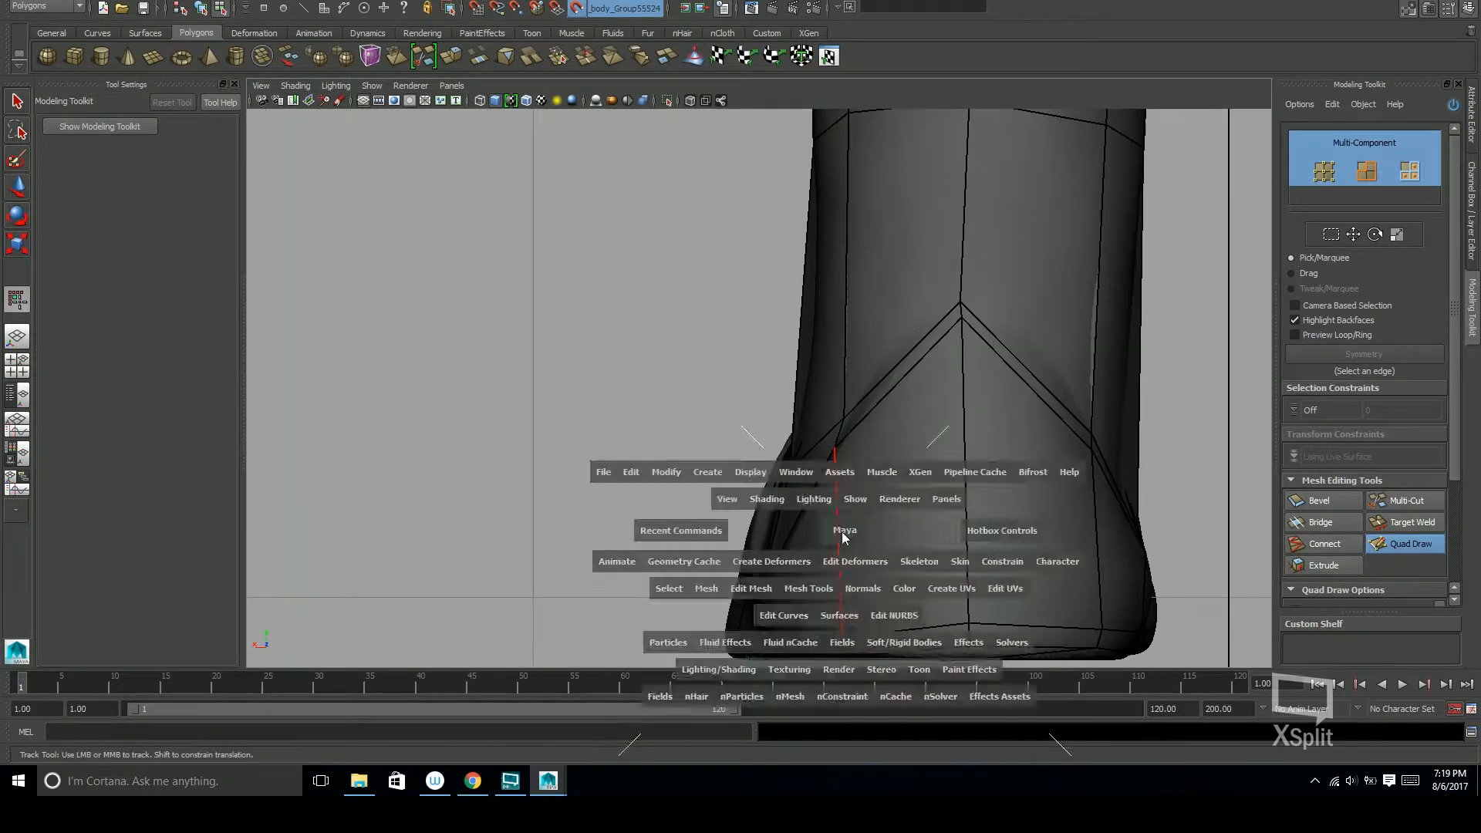
{"action": "key", "text": "space"}
{"action": "key", "text": "space"}
{"action": "left_click_drag", "start_coordinate": [1000, 524], "coordinate": [1079, 523]}
{"action": "middle_click_drag", "start_coordinate": [1078, 523], "coordinate": [617, 613], "text": "alt"}
{"action": "right_click_drag", "start_coordinate": [1041, 509], "coordinate": [1142, 440], "text": "alt"}
{"action": "left_click_drag", "start_coordinate": [878, 482], "coordinate": [891, 506]}
{"action": "left_click_drag", "start_coordinate": [874, 466], "coordinate": [871, 489]}
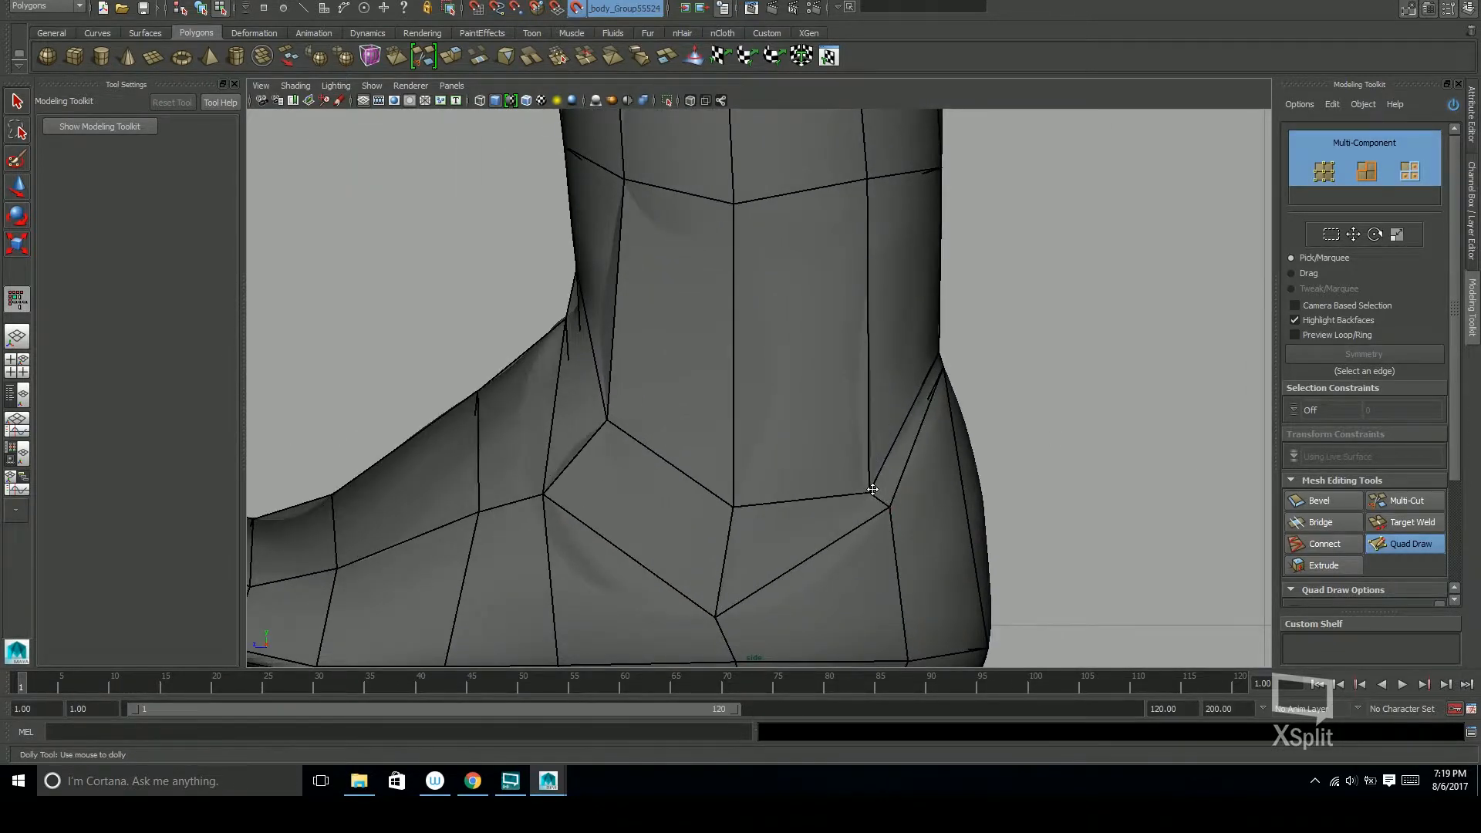
Turn on X-ray display and align the paired V-shaped edges on this side of the ankle
{"action": "middle_click_drag", "start_coordinate": [872, 489], "coordinate": [925, 453], "text": "alt"}
{"action": "left_click", "coordinate": [668, 101]}
{"action": "left_click", "coordinate": [668, 101]}
{"action": "left_click", "coordinate": [691, 100]}
{"action": "right_click_drag", "start_coordinate": [816, 494], "coordinate": [823, 492], "text": "alt"}
{"action": "left_click_drag", "start_coordinate": [782, 564], "coordinate": [803, 551]}
{"action": "left_click_drag", "start_coordinate": [943, 456], "coordinate": [932, 437]}
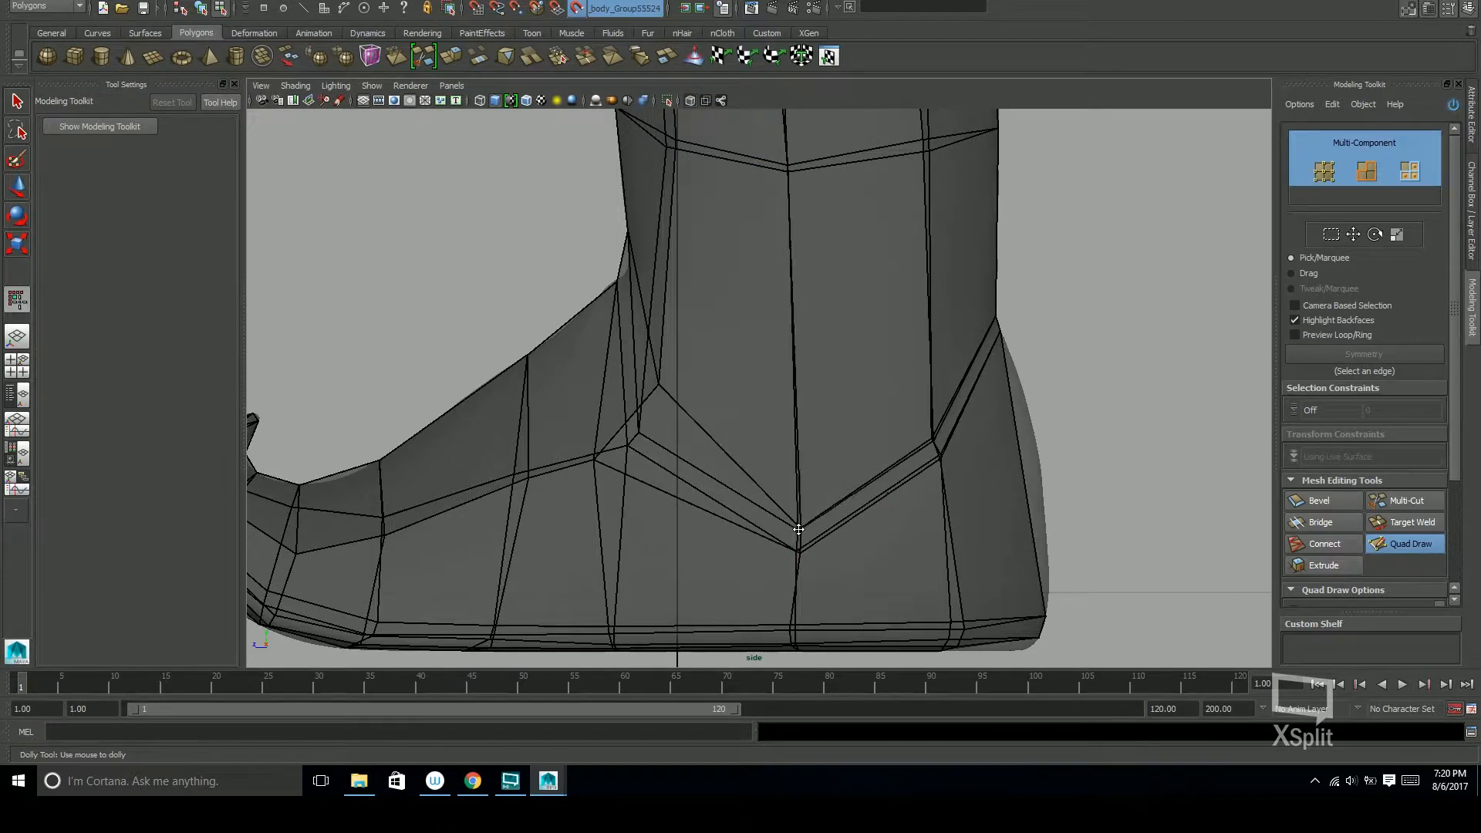
Examine the edge flow across the front of the ankle and instep in the front view
{"action": "key", "text": "space"}
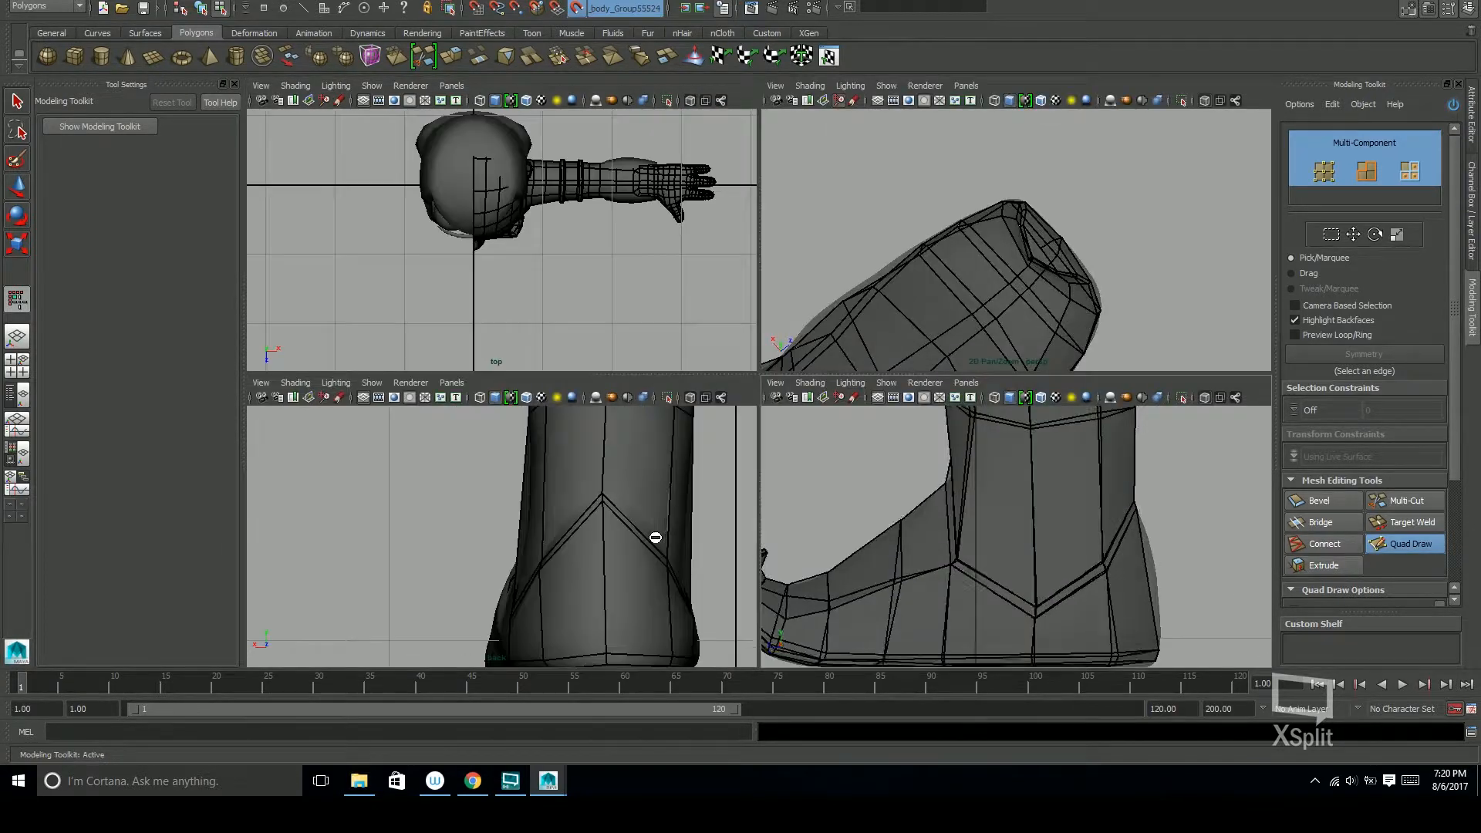
{"action": "key", "text": "space"}
{"action": "key", "text": "space"}
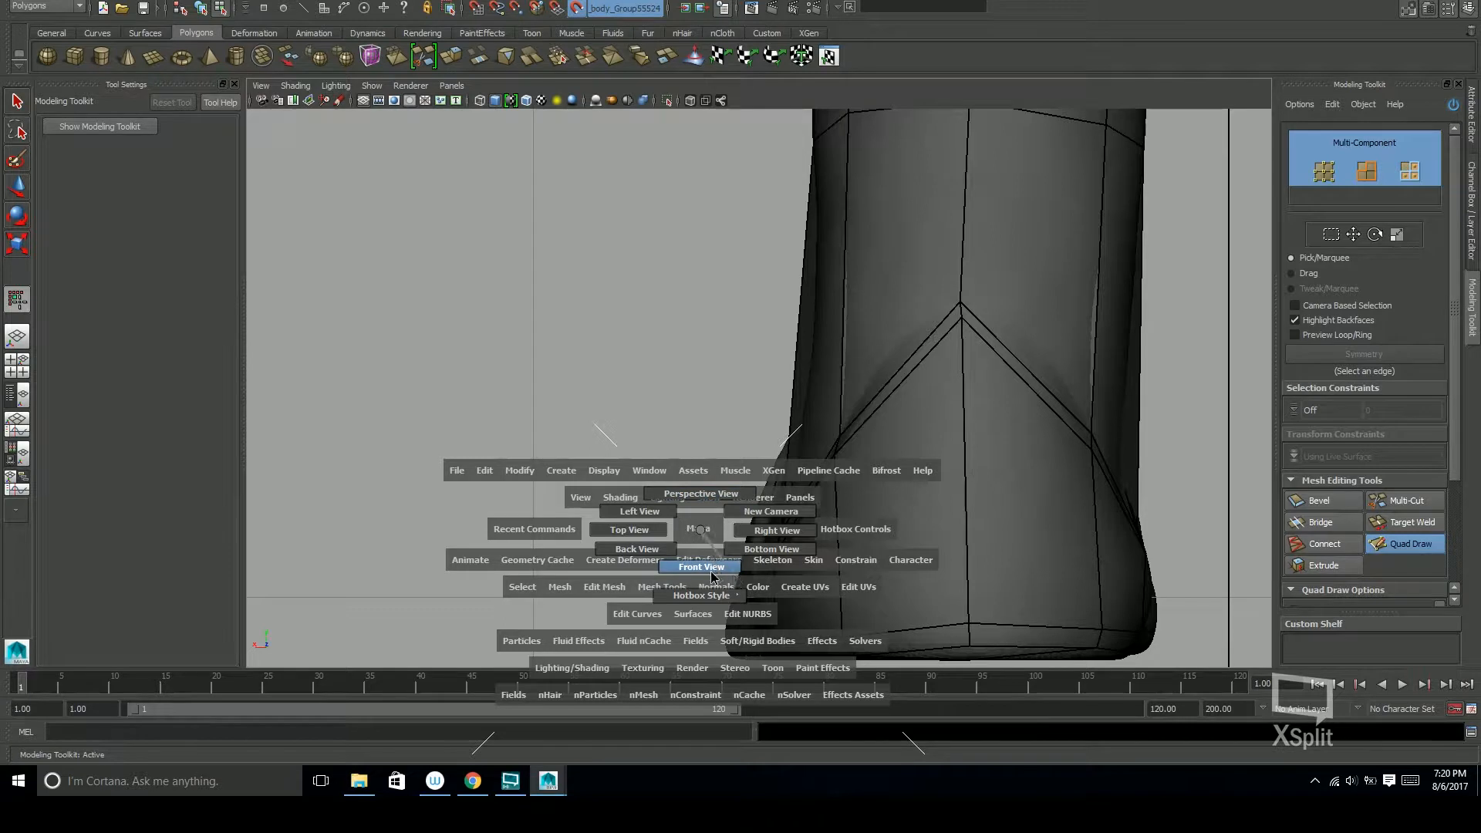
{"action": "left_click_drag", "start_coordinate": [700, 529], "coordinate": [731, 575]}
{"action": "right_click_drag", "start_coordinate": [779, 567], "coordinate": [1187, 519], "text": "alt"}
{"action": "middle_click_drag", "start_coordinate": [818, 517], "coordinate": [810, 390], "text": "alt"}
{"action": "right_click_drag", "start_coordinate": [771, 386], "coordinate": [900, 386], "text": "alt"}
{"action": "middle_click_drag", "start_coordinate": [899, 386], "coordinate": [941, 325], "text": "alt"}
{"action": "right_click_drag", "start_coordinate": [910, 386], "coordinate": [982, 407], "text": "alt"}
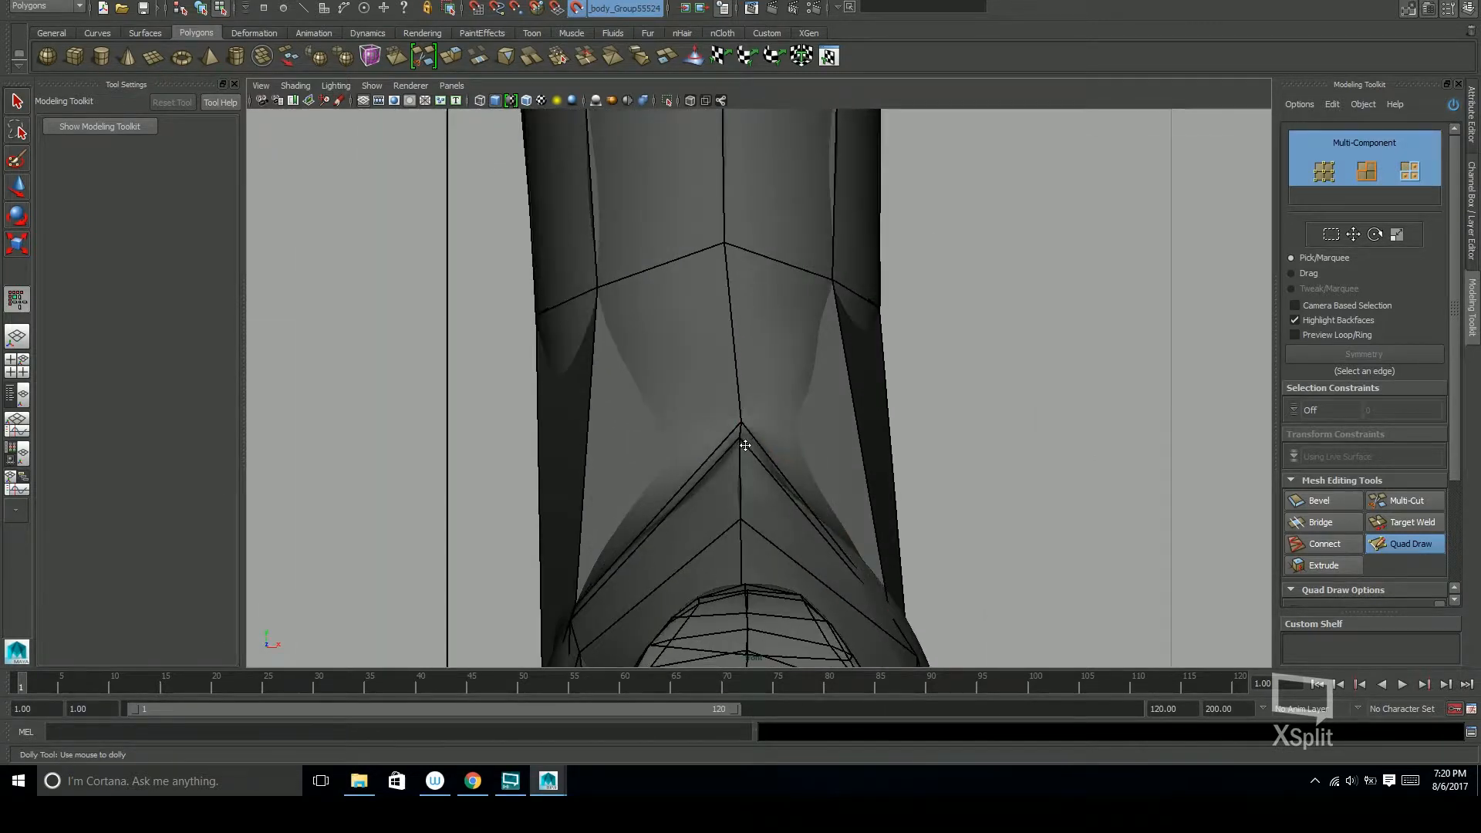
{"action": "right_click_drag", "start_coordinate": [1072, 386], "coordinate": [873, 430], "text": "alt"}
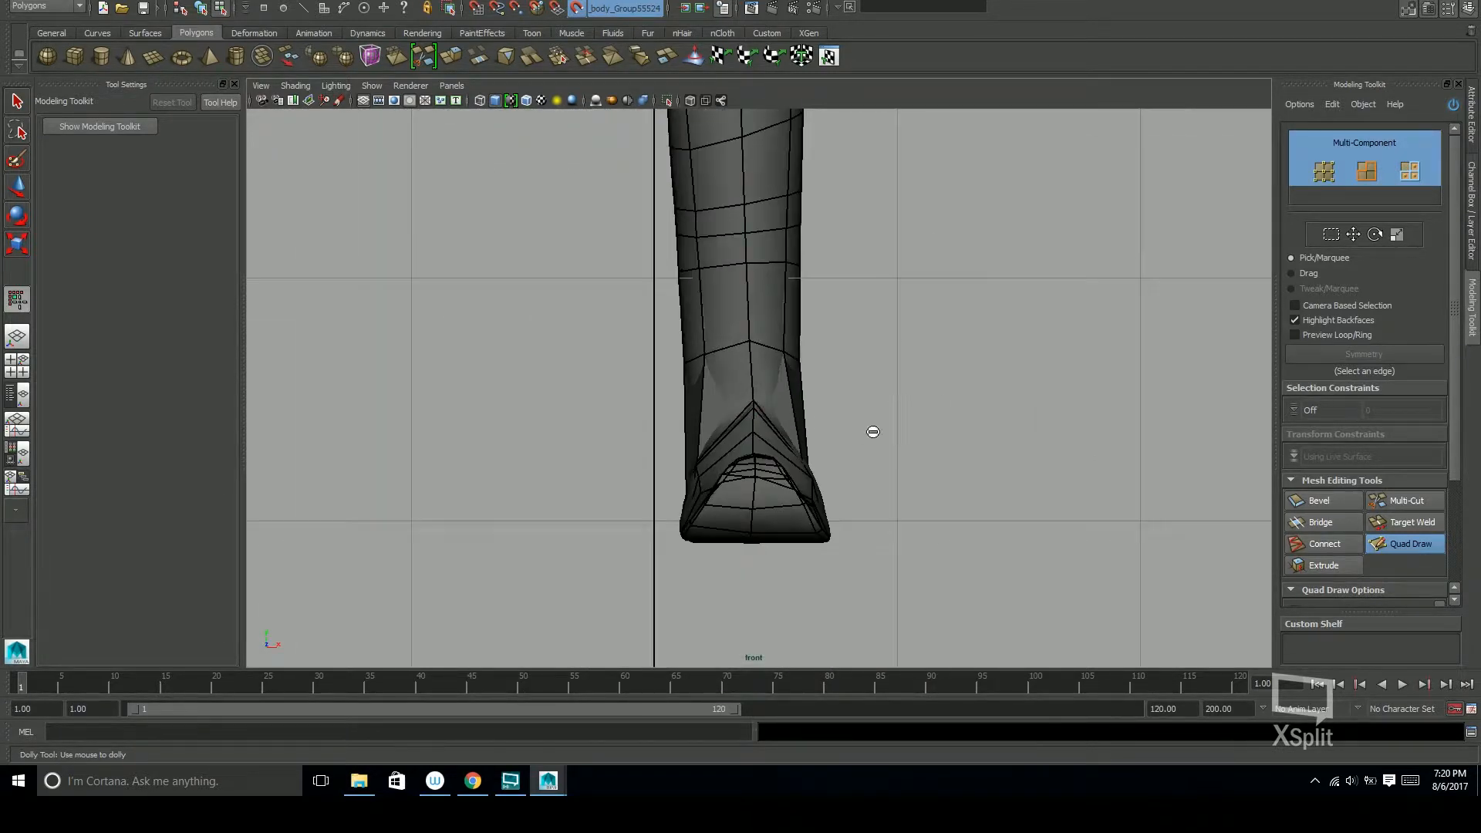
{"action": "key", "text": "space"}
{"action": "key", "text": "space"}
{"action": "left_click_drag", "start_coordinate": [1035, 238], "coordinate": [822, 338], "text": "alt"}
{"action": "left_click", "coordinate": [818, 373], "text": "ctrl"}
{"action": "left_click", "coordinate": [838, 516], "text": "ctrl"}
{"action": "mouse_move", "coordinate": [838, 515]}
{"action": "left_mouse_down", "text": "alt"}
{"action": "mouse_move", "coordinate": [826, 535]}
{"action": "mouse_move", "coordinate": [698, 438]}
{"action": "mouse_move", "coordinate": [644, 486]}
{"action": "mouse_move", "coordinate": [880, 476]}
{"action": "mouse_move", "coordinate": [833, 500]}
{"action": "mouse_move", "coordinate": [740, 331]}
{"action": "mouse_move", "coordinate": [684, 370]}
{"action": "mouse_move", "coordinate": [910, 381]}
{"action": "mouse_move", "coordinate": [866, 375]}
{"action": "left_mouse_up", "text": "alt"}
{"action": "key", "text": "ctrl+z"}
{"action": "key", "text": "ctrl+z"}
{"action": "key", "text": "ctrl+z"}
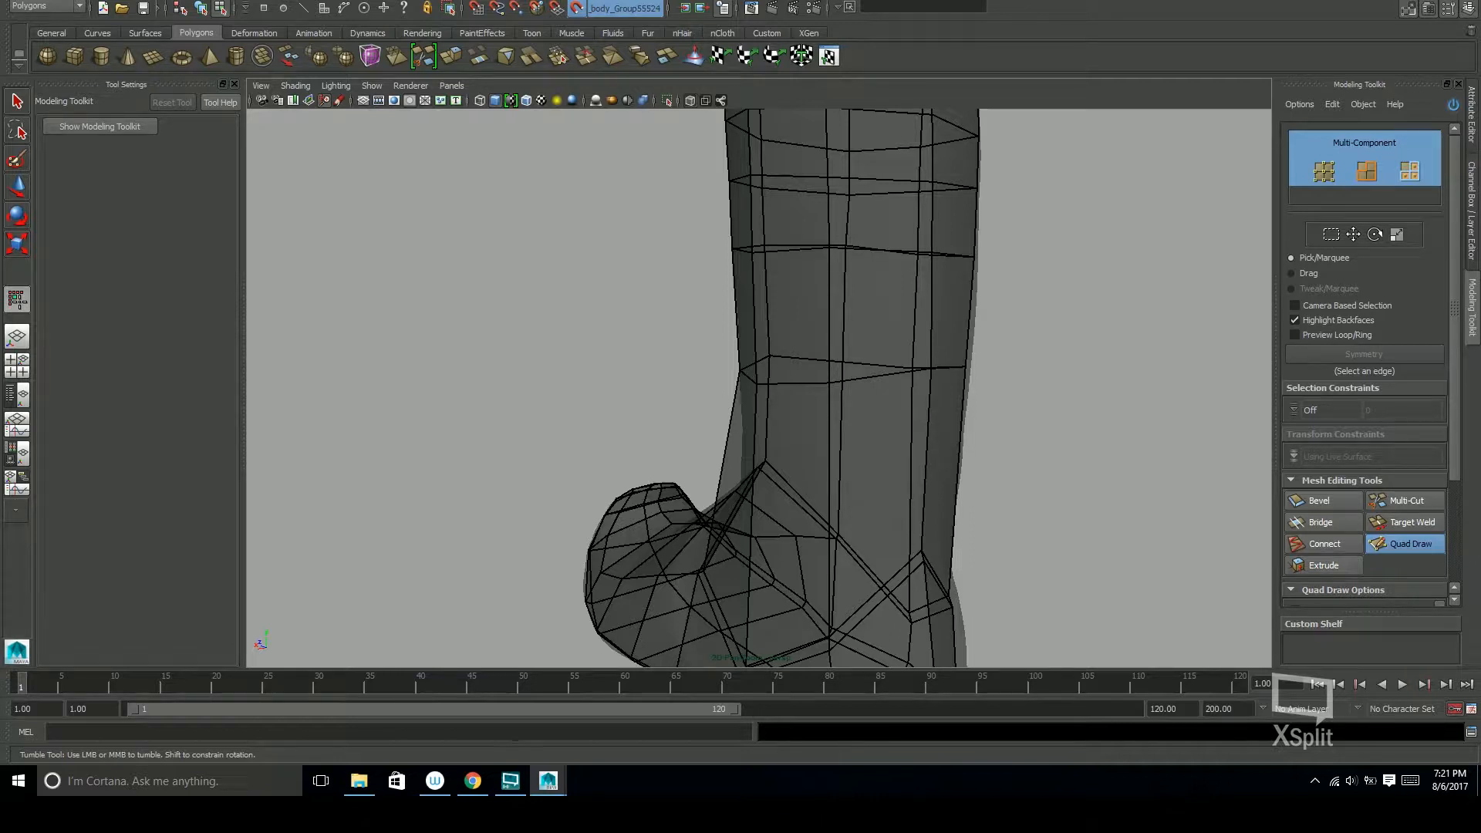
Leave Quad Draw, return to object mode with the Move tool and select the retopology mesh
{"action": "mouse_move", "coordinate": [727, 402]}
{"action": "left_mouse_down", "text": "alt"}
{"action": "mouse_move", "coordinate": [963, 473]}
{"action": "mouse_move", "coordinate": [899, 490]}
{"action": "mouse_move", "coordinate": [774, 432]}
{"action": "mouse_move", "coordinate": [867, 430]}
{"action": "mouse_move", "coordinate": [860, 483]}
{"action": "mouse_move", "coordinate": [837, 450]}
{"action": "mouse_move", "coordinate": [780, 429]}
{"action": "mouse_move", "coordinate": [813, 546]}
{"action": "mouse_move", "coordinate": [764, 501]}
{"action": "mouse_move", "coordinate": [685, 489]}
{"action": "mouse_move", "coordinate": [763, 470]}
{"action": "mouse_move", "coordinate": [585, 502]}
{"action": "mouse_move", "coordinate": [866, 508]}
{"action": "mouse_move", "coordinate": [721, 490]}
{"action": "mouse_move", "coordinate": [1005, 539]}
{"action": "mouse_move", "coordinate": [853, 473]}
{"action": "left_mouse_up", "text": "alt"}
{"action": "scroll", "coordinate": [678, 463], "scroll_direction": "down", "scroll_amount": 5}
{"action": "key", "text": "q"}
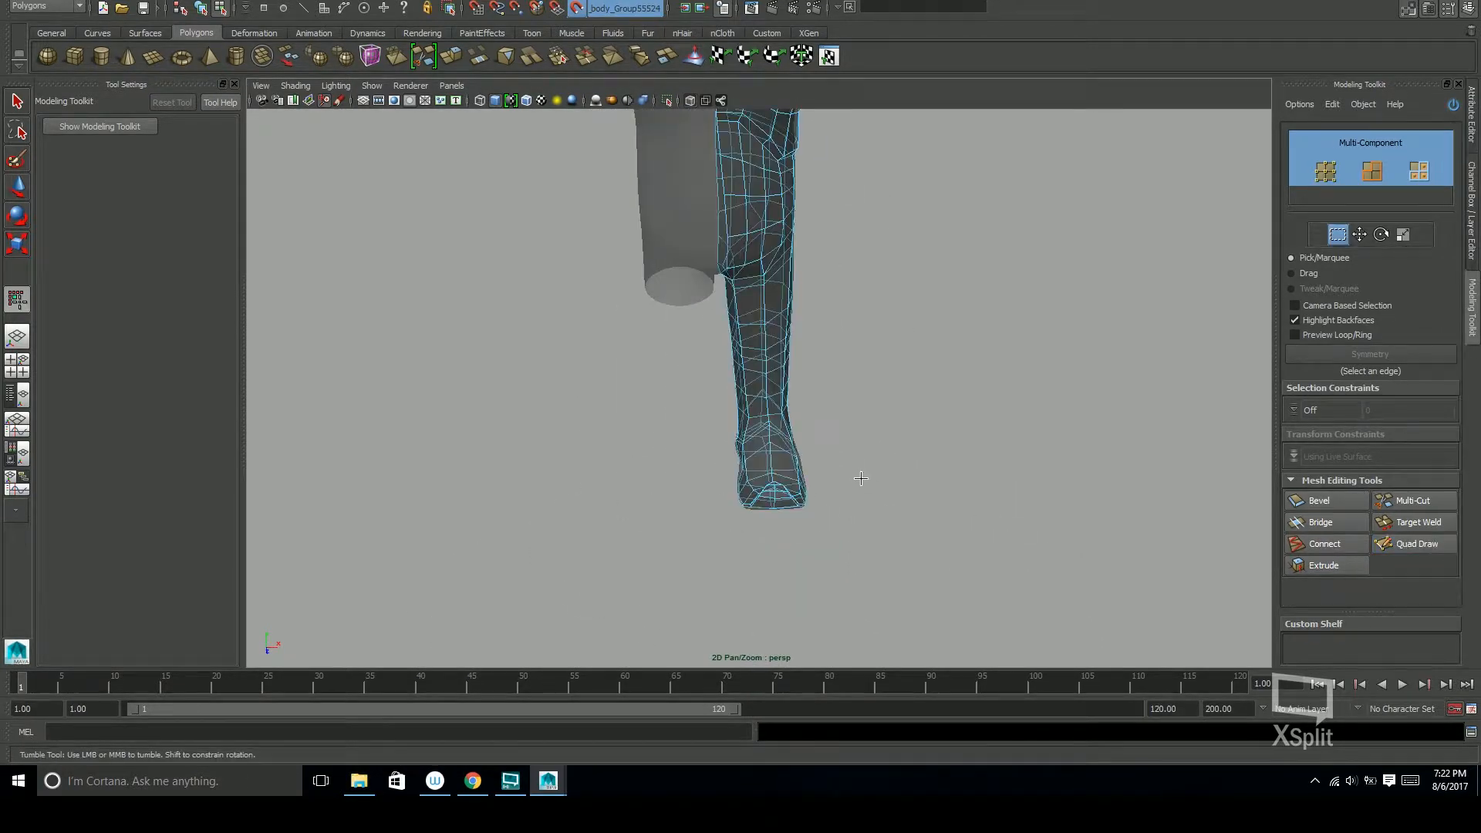
{"action": "key", "text": "F8"}
{"action": "key", "text": "w"}
{"action": "left_click", "coordinate": [846, 532]}
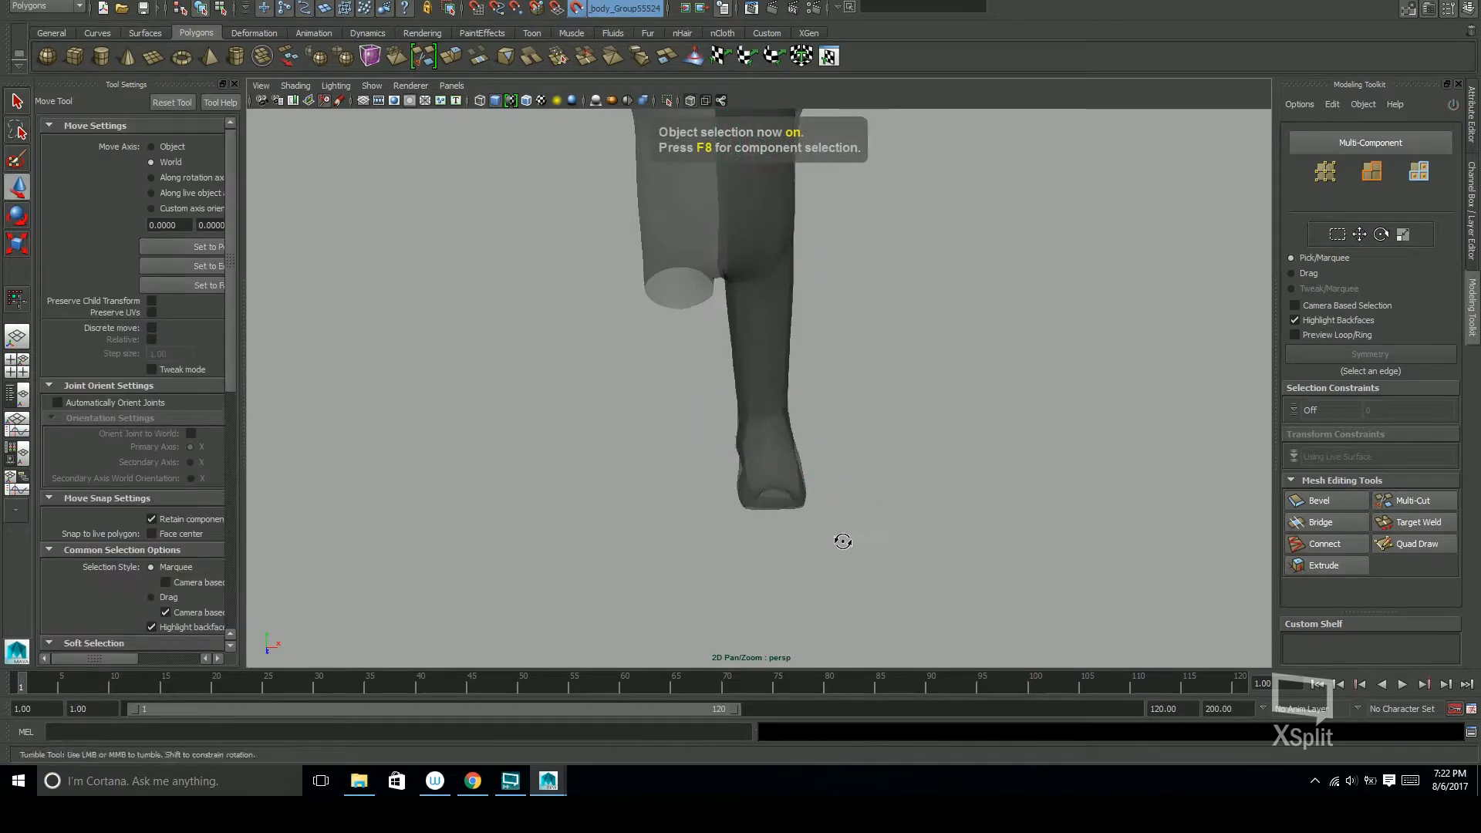
{"action": "scroll", "coordinate": [883, 492], "scroll_direction": "up", "scroll_amount": 3}
{"action": "scroll", "coordinate": [884, 493], "scroll_direction": "up", "scroll_amount": 2}
{"action": "left_click", "coordinate": [787, 478]}
Examine the foot mesh from above in the perspective and top views
{"action": "left_click_drag", "start_coordinate": [836, 503], "coordinate": [830, 536], "text": "alt"}
{"action": "right_click_drag", "start_coordinate": [830, 537], "coordinate": [1311, 501], "text": "alt"}
{"action": "middle_click_drag", "start_coordinate": [959, 462], "coordinate": [972, 360], "text": "alt"}
{"action": "right_click_drag", "start_coordinate": [972, 361], "coordinate": [1350, 418], "text": "alt"}
{"action": "right_click_drag", "start_coordinate": [1006, 417], "coordinate": [915, 407], "text": "alt"}
{"action": "left_click_drag", "start_coordinate": [916, 406], "coordinate": [929, 466], "text": "alt"}
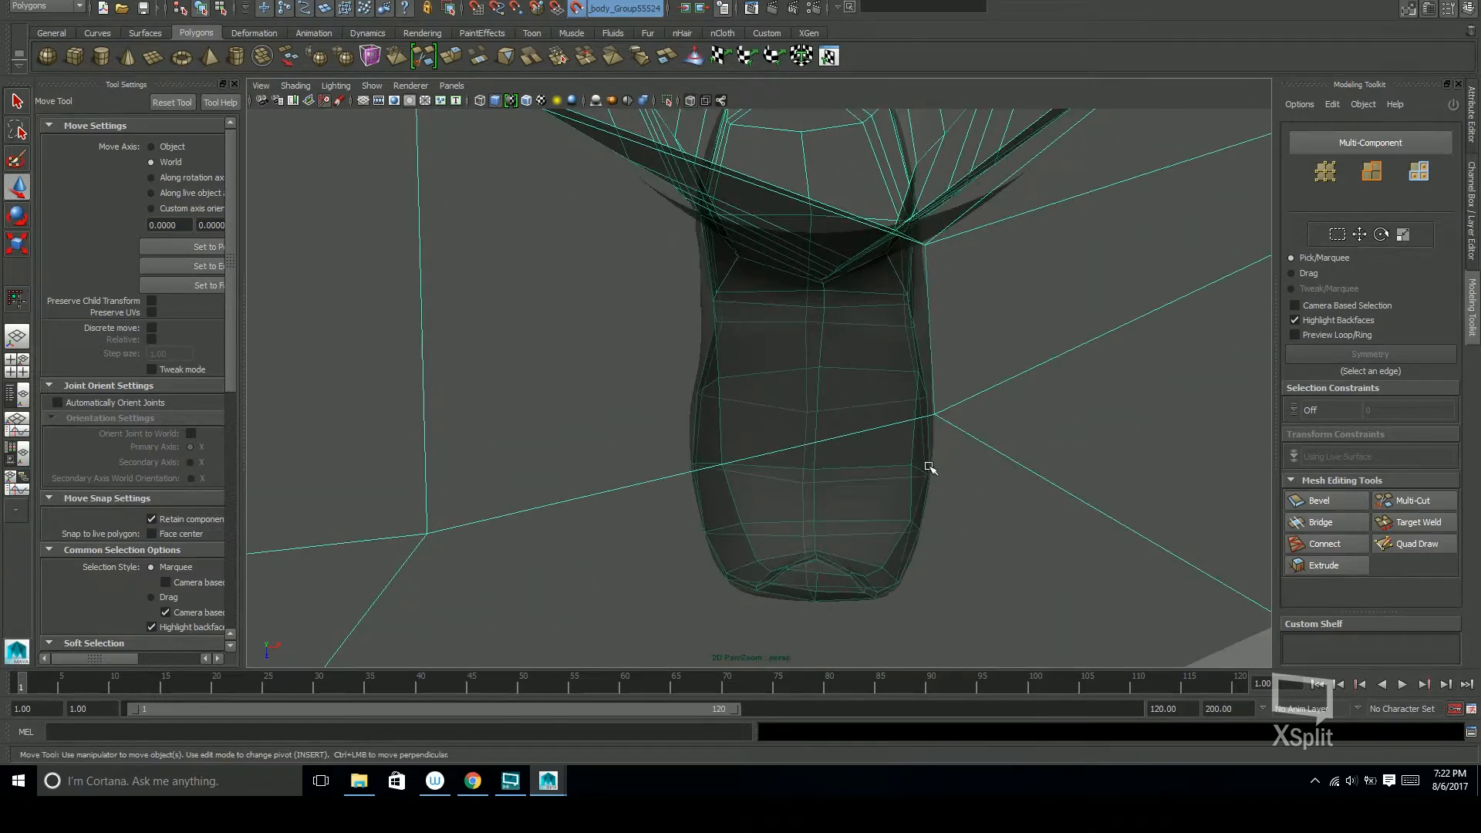
{"action": "key", "text": "space"}
{"action": "key", "text": "space"}
{"action": "right_click_drag", "start_coordinate": [735, 418], "coordinate": [969, 395], "text": "alt"}
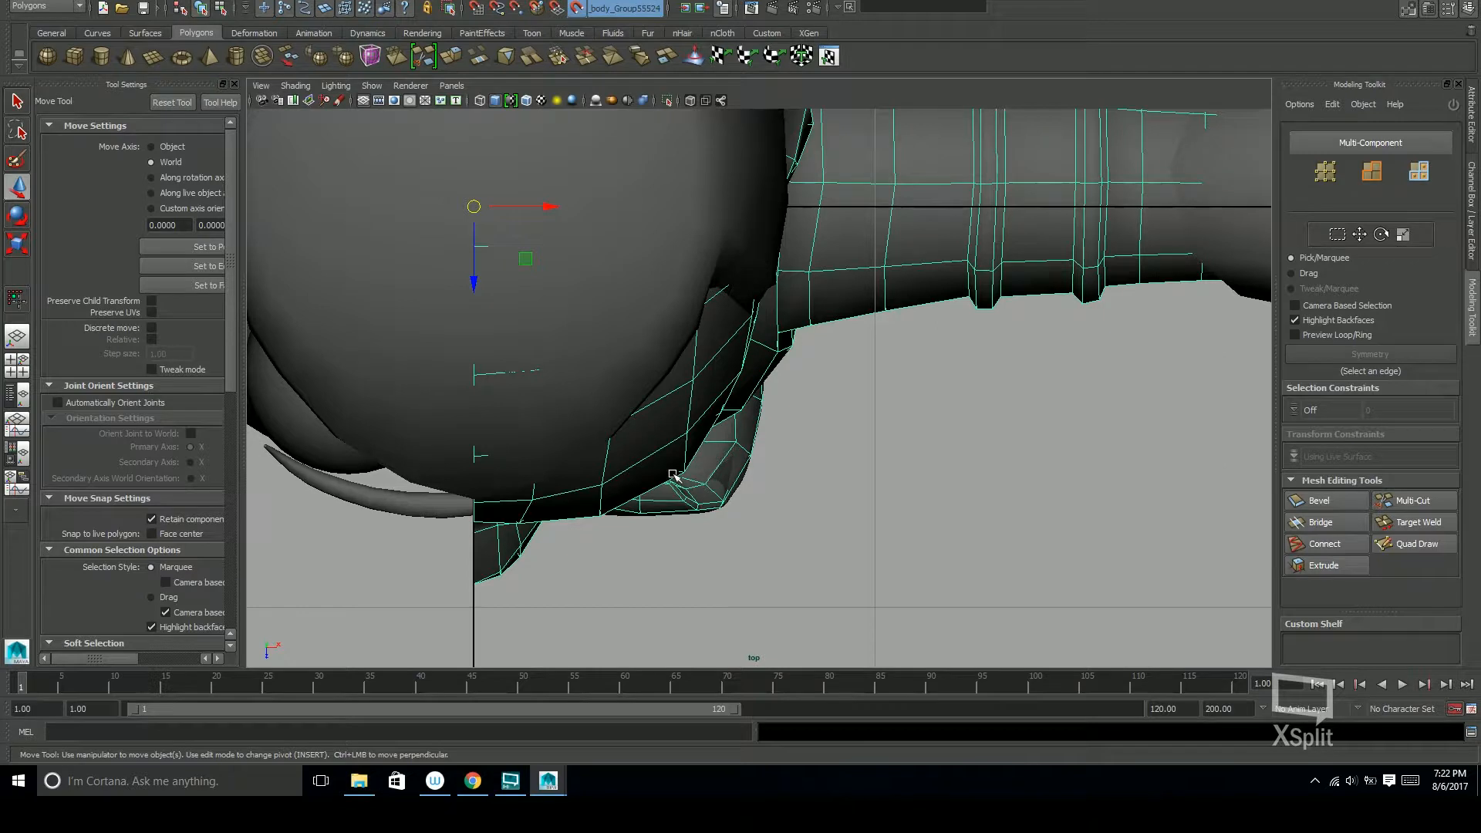
{"action": "middle_click_drag", "start_coordinate": [841, 484], "coordinate": [889, 529], "text": "alt"}
{"action": "right_click_drag", "start_coordinate": [890, 529], "coordinate": [840, 403], "text": "alt"}
{"action": "right_click_drag", "start_coordinate": [702, 392], "coordinate": [1057, 390], "text": "alt"}
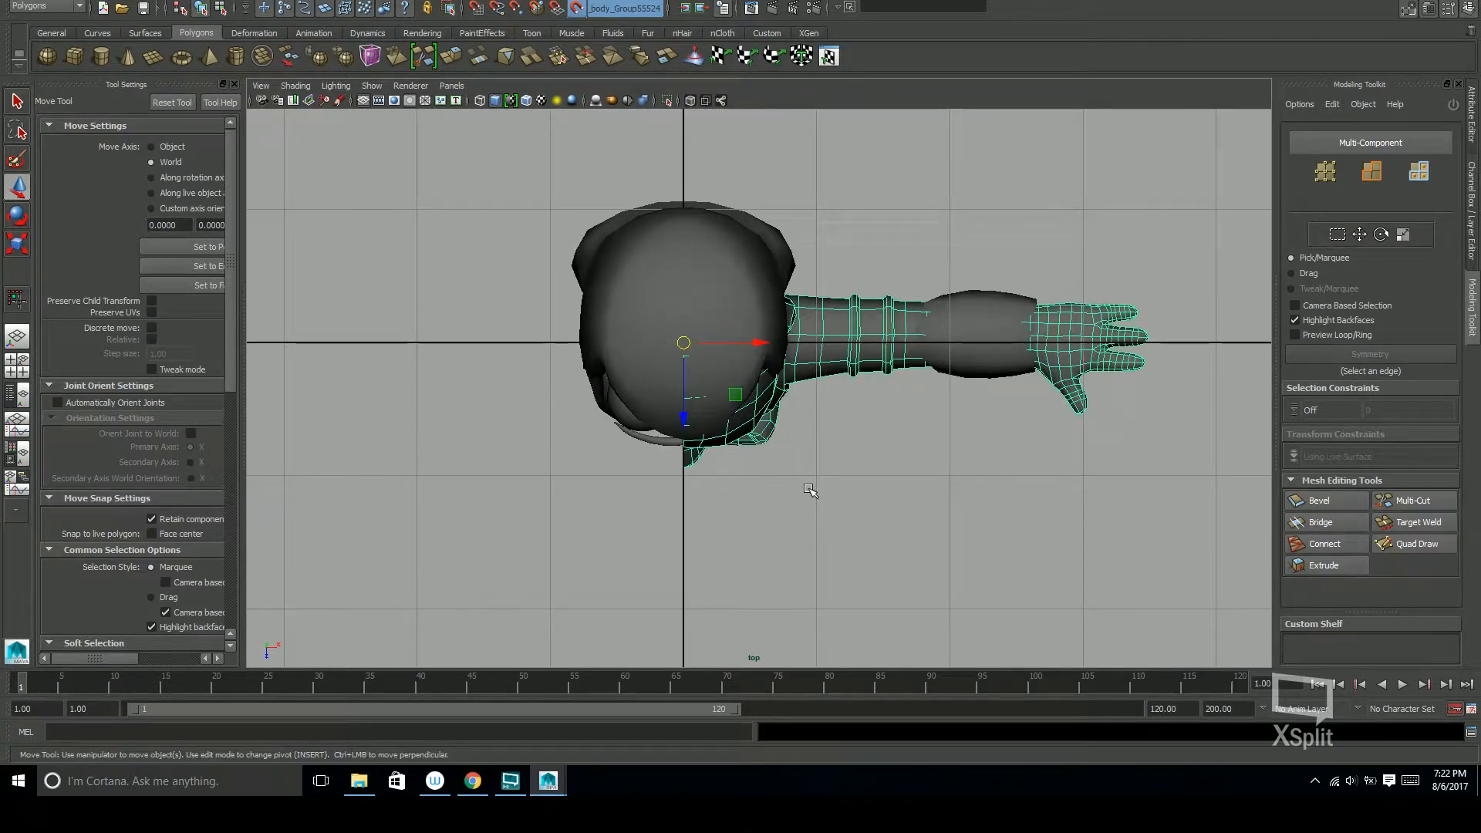
Frame the whole character in the side view and select the top view's camera
{"action": "key", "text": "space"}
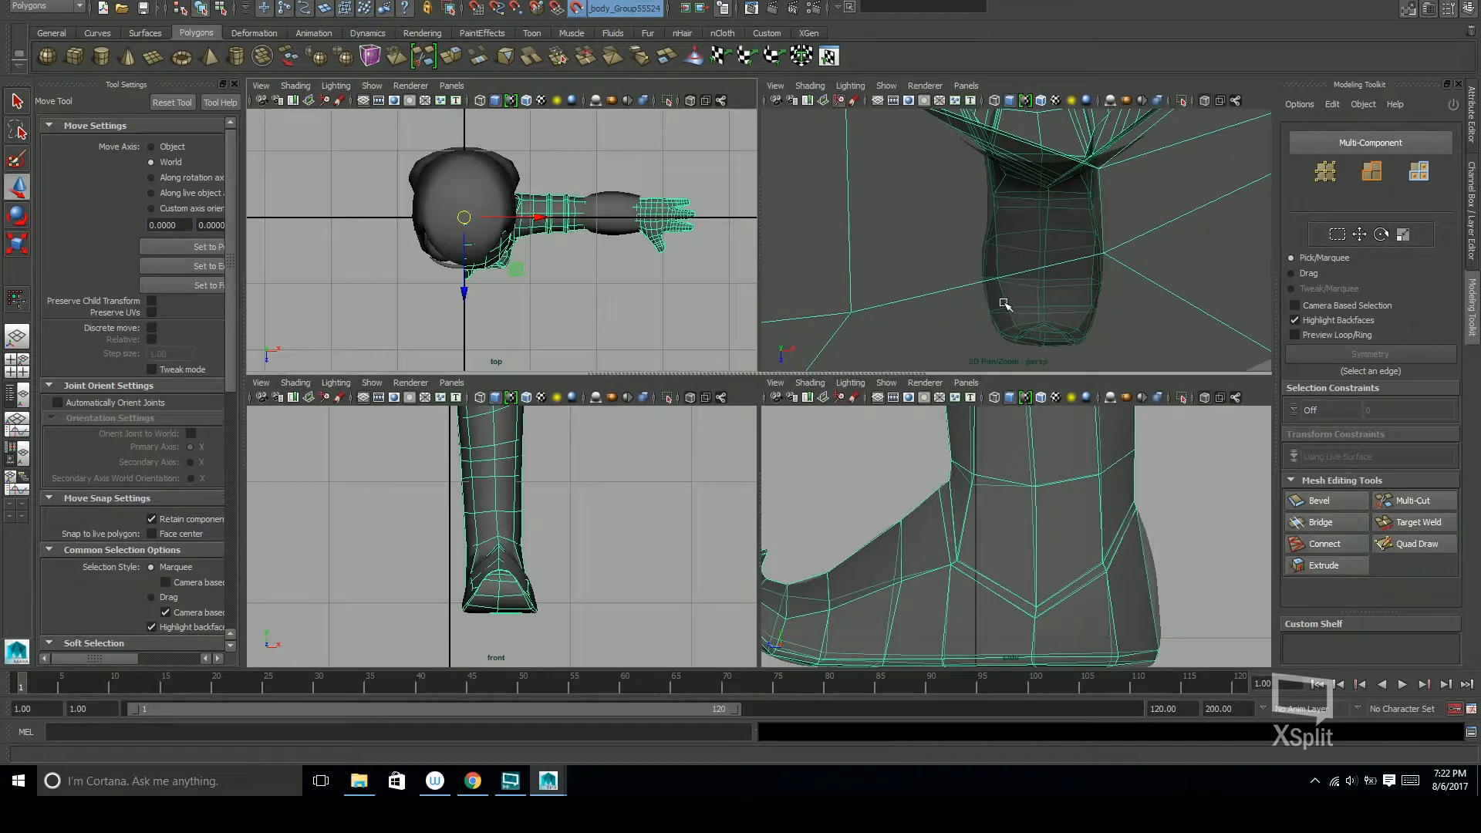
{"action": "key", "text": "space"}
{"action": "key", "text": "space"}
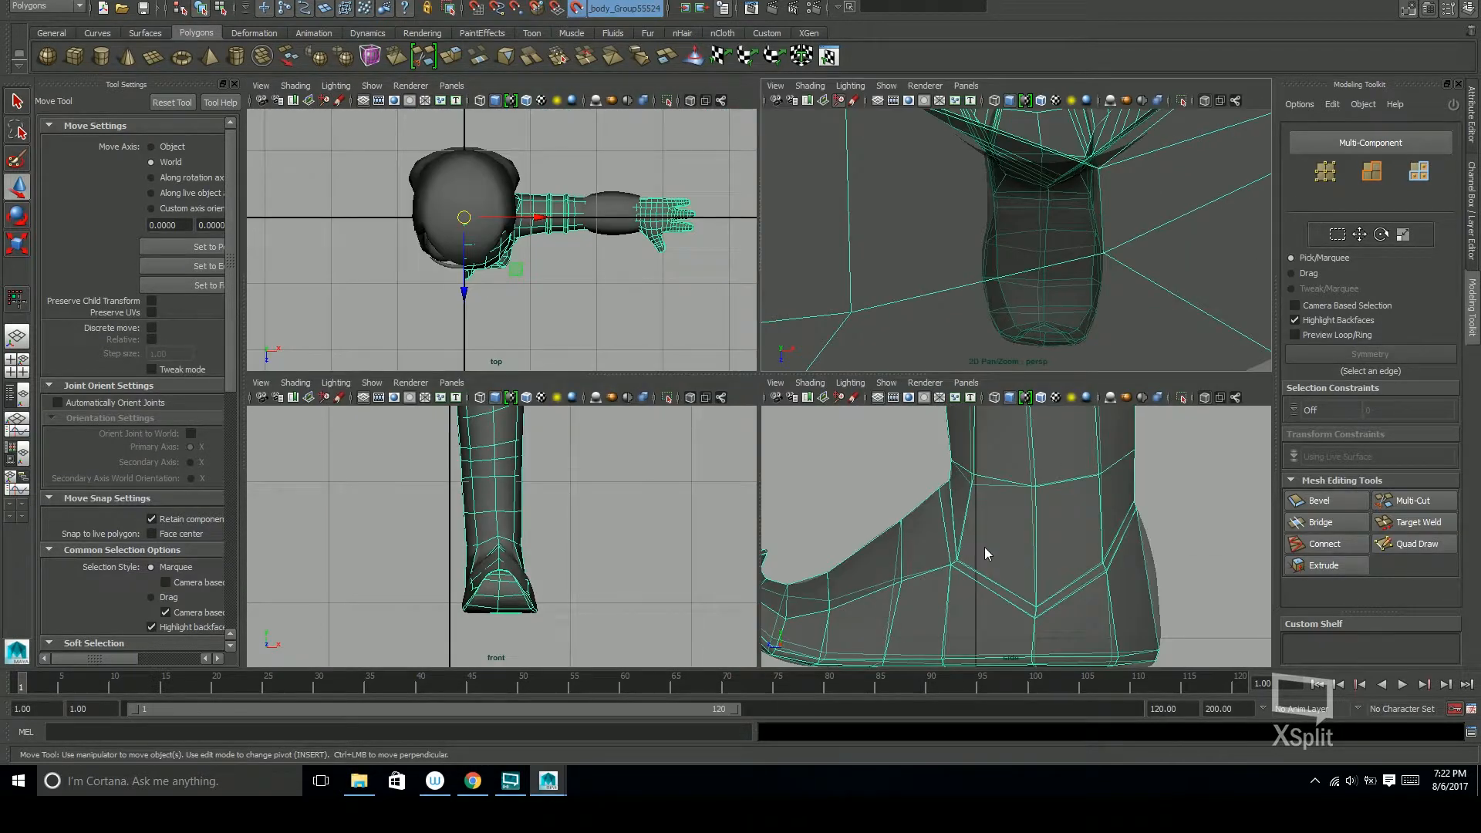
{"action": "key", "text": "space"}
{"action": "key", "text": "f"}
{"action": "right_click_drag", "start_coordinate": [1125, 445], "coordinate": [874, 363], "text": "alt"}
{"action": "key", "text": "space"}
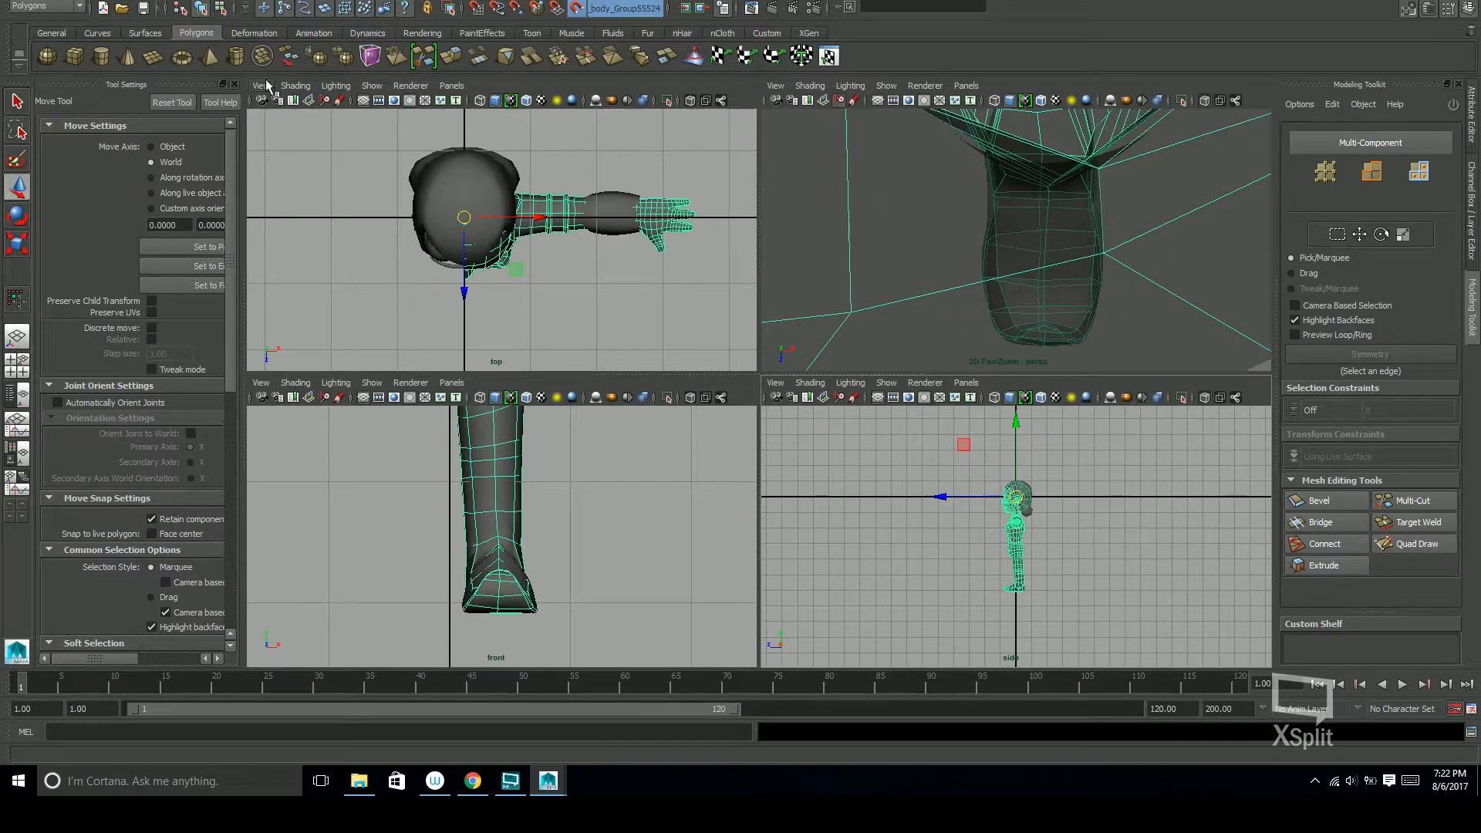
{"action": "left_click", "coordinate": [261, 85]}
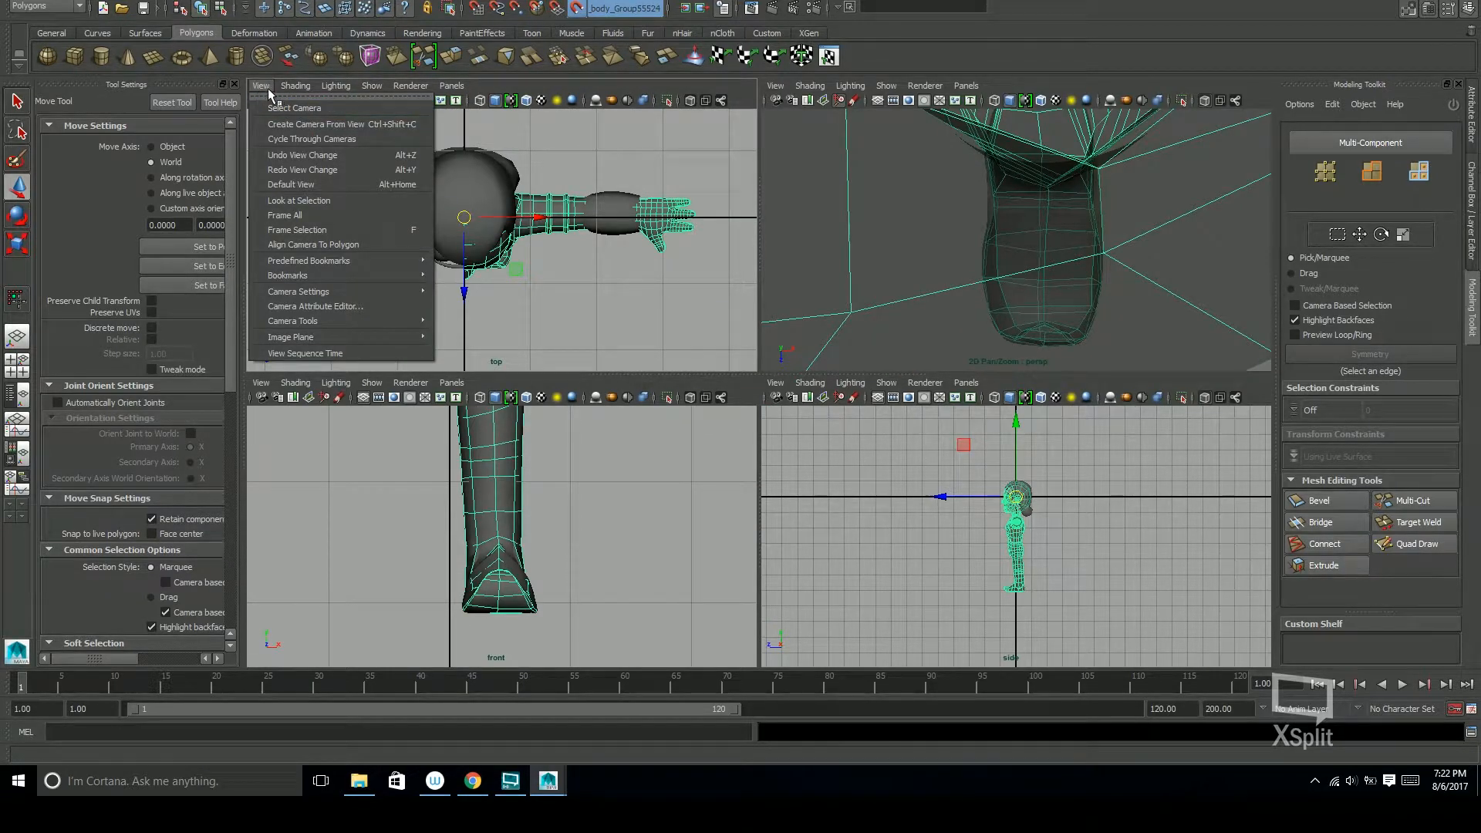
{"action": "left_click", "coordinate": [362, 108]}
{"action": "middle_click_drag", "start_coordinate": [1037, 534], "coordinate": [1026, 636], "text": "alt"}
{"action": "right_click_drag", "start_coordinate": [1061, 494], "coordinate": [956, 505], "text": "alt"}
{"action": "middle_click_drag", "start_coordinate": [1116, 452], "coordinate": [1184, 474], "text": "alt"}
{"action": "right_click_drag", "start_coordinate": [1184, 474], "coordinate": [1149, 432], "text": "alt"}
{"action": "middle_click_drag", "start_coordinate": [1150, 432], "coordinate": [1074, 441], "text": "alt"}
Open the Outliner, select the top camera and turn its visibility on
{"action": "key", "text": "space"}
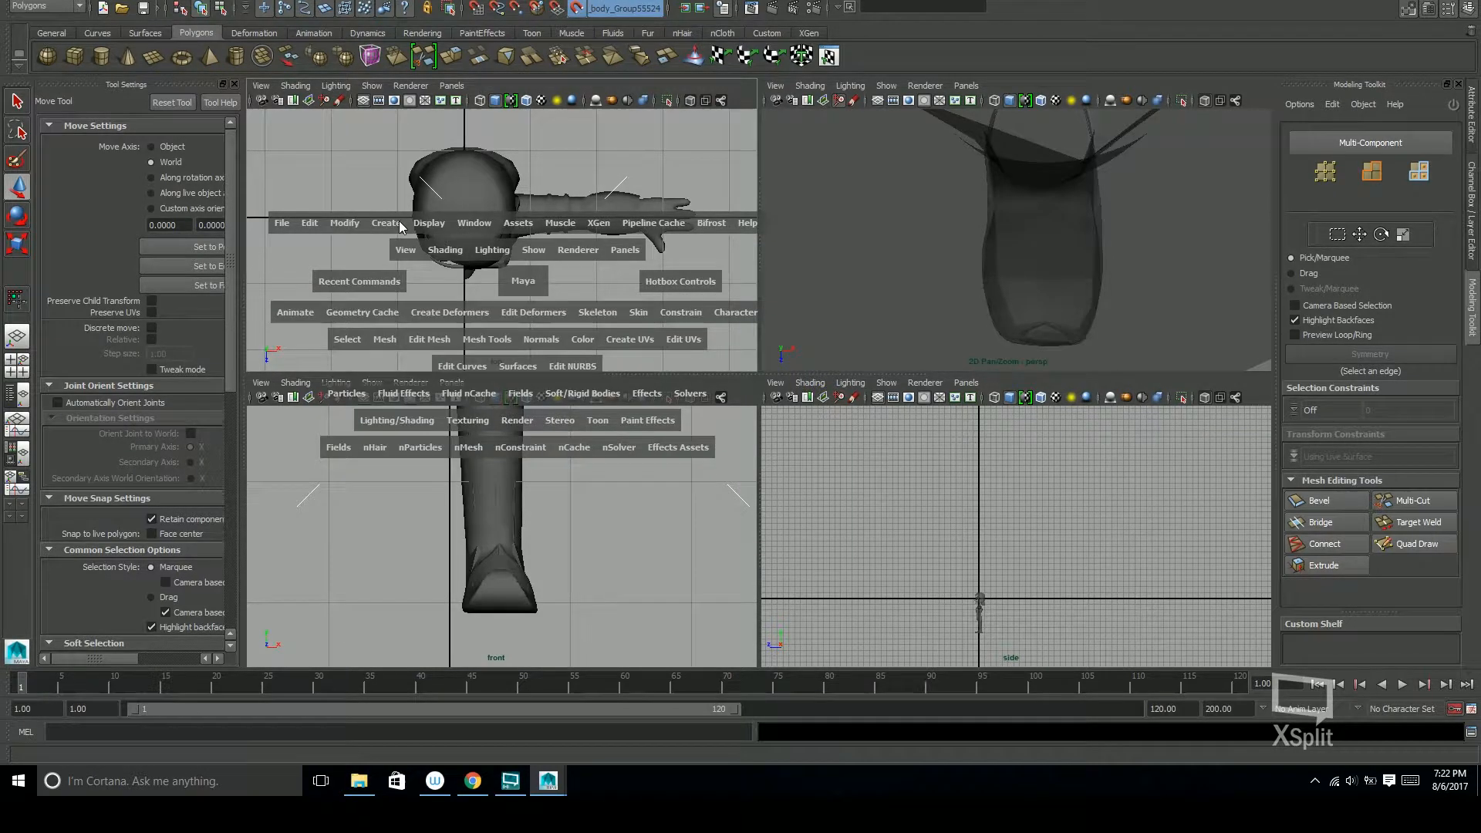
{"action": "left_click", "coordinate": [472, 223]}
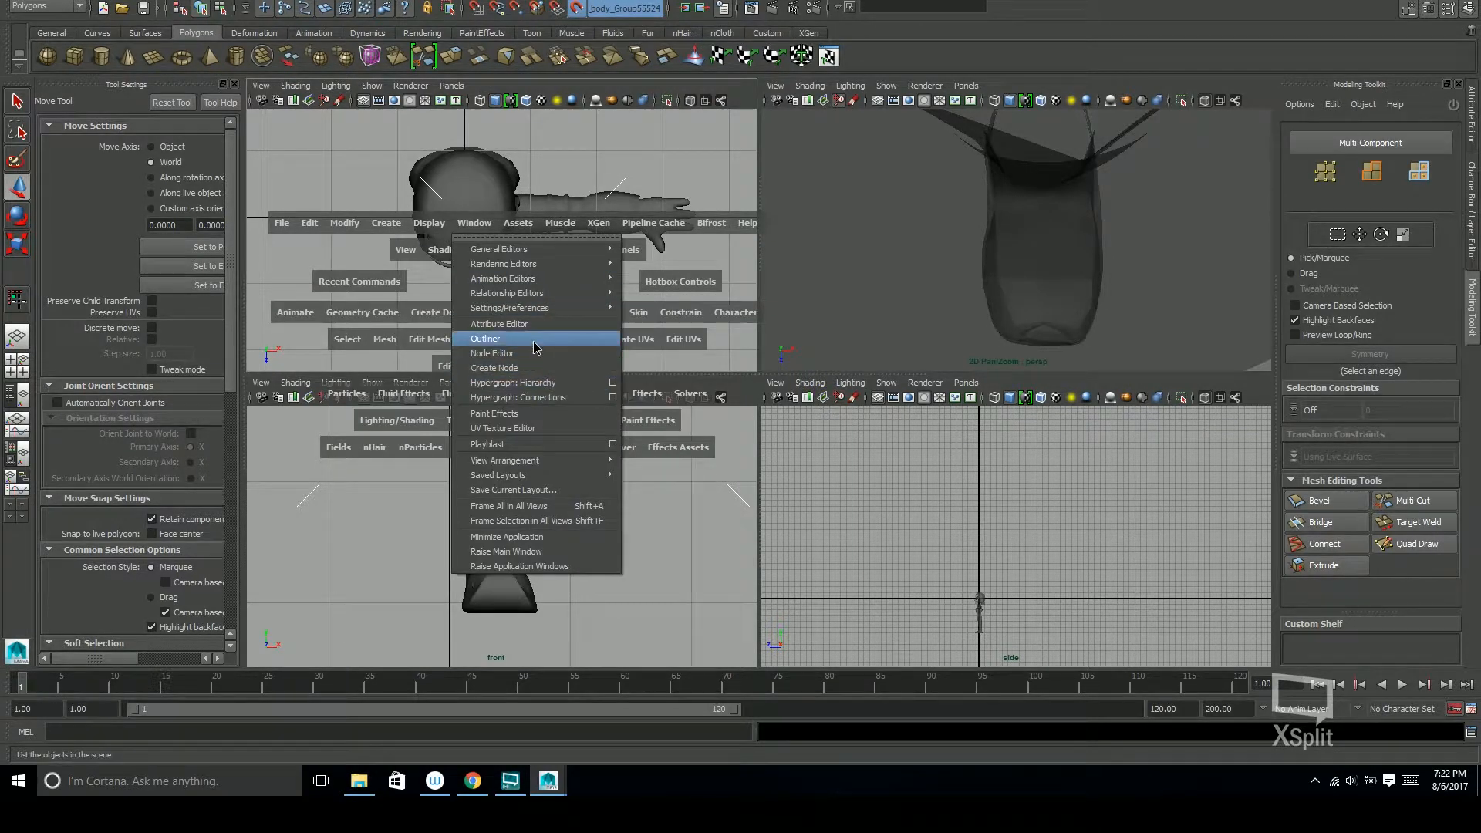
{"action": "left_click", "coordinate": [540, 340]}
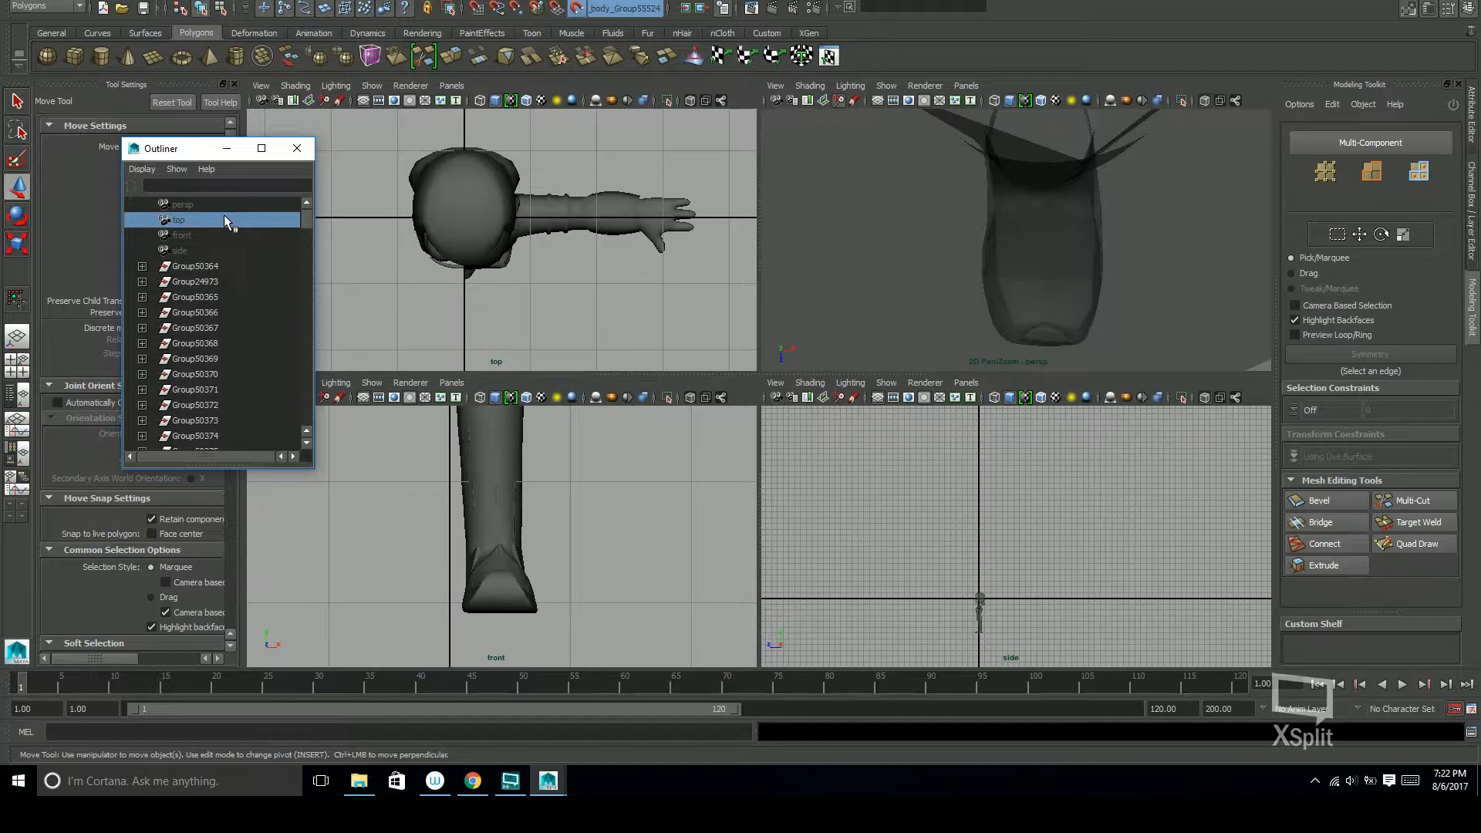
{"action": "key", "text": "ctrl+shift+h"}
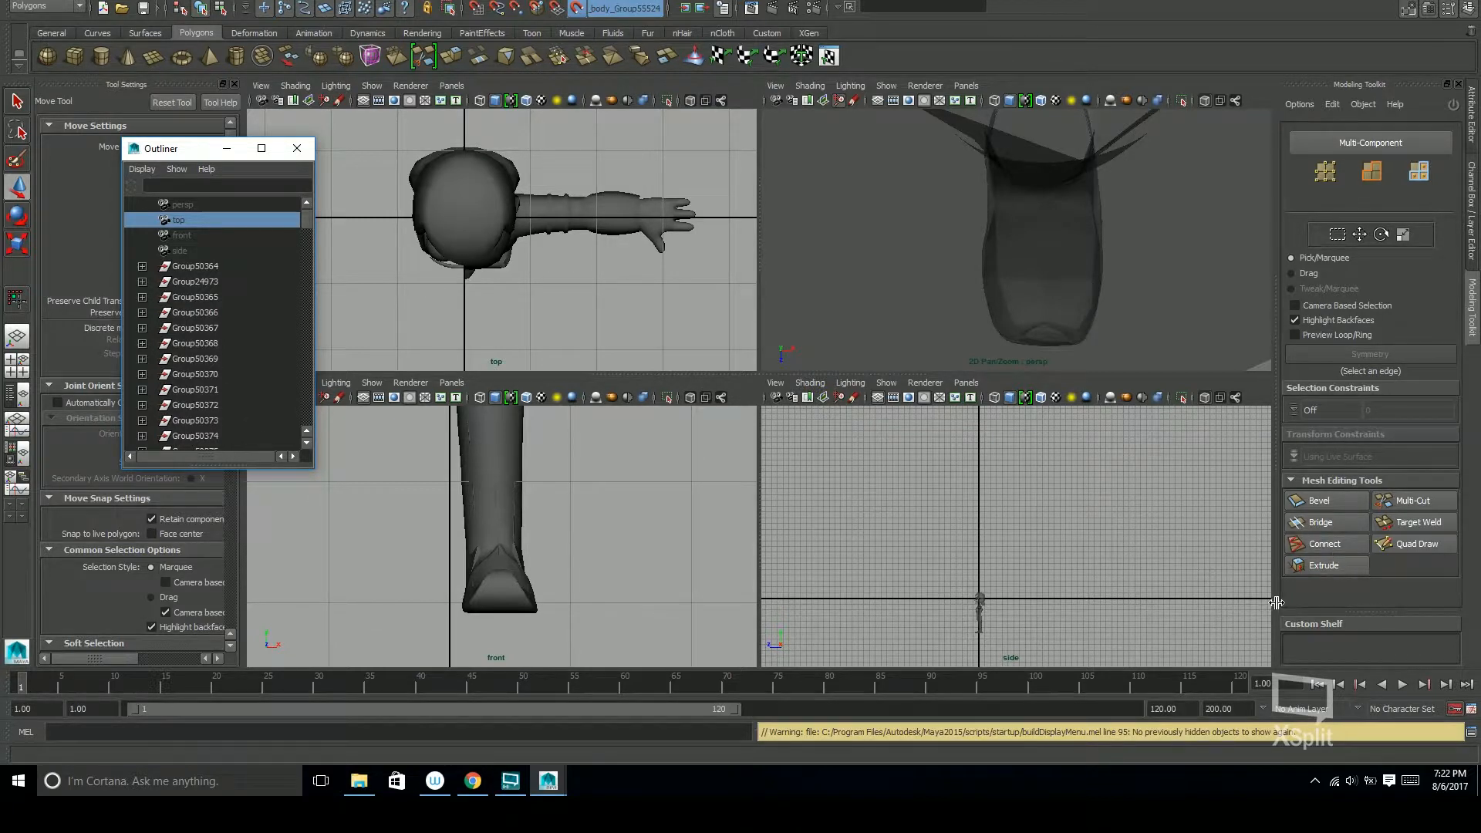
{"action": "left_click", "coordinate": [1472, 115]}
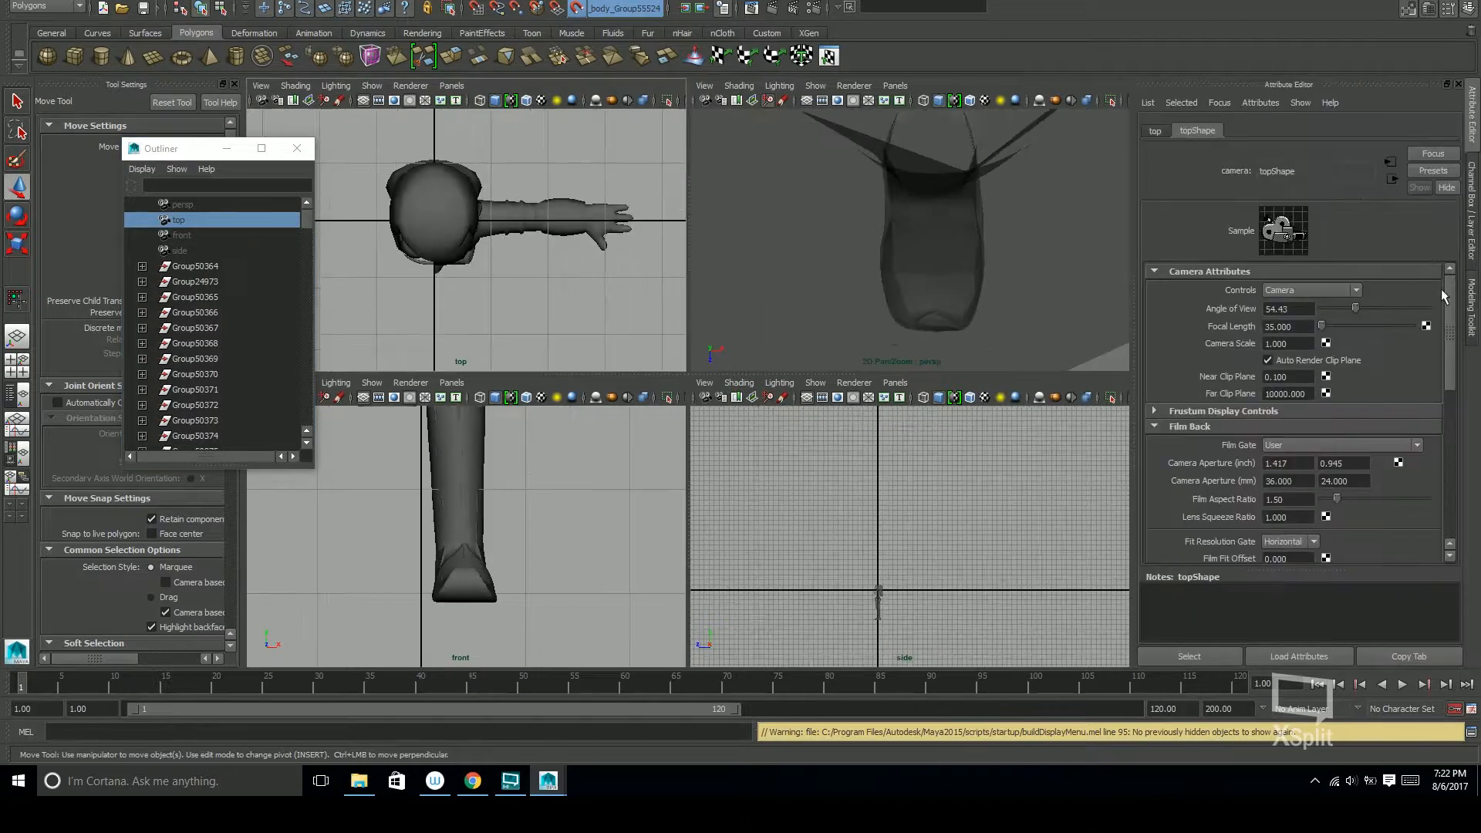
{"action": "left_click", "coordinate": [1472, 216]}
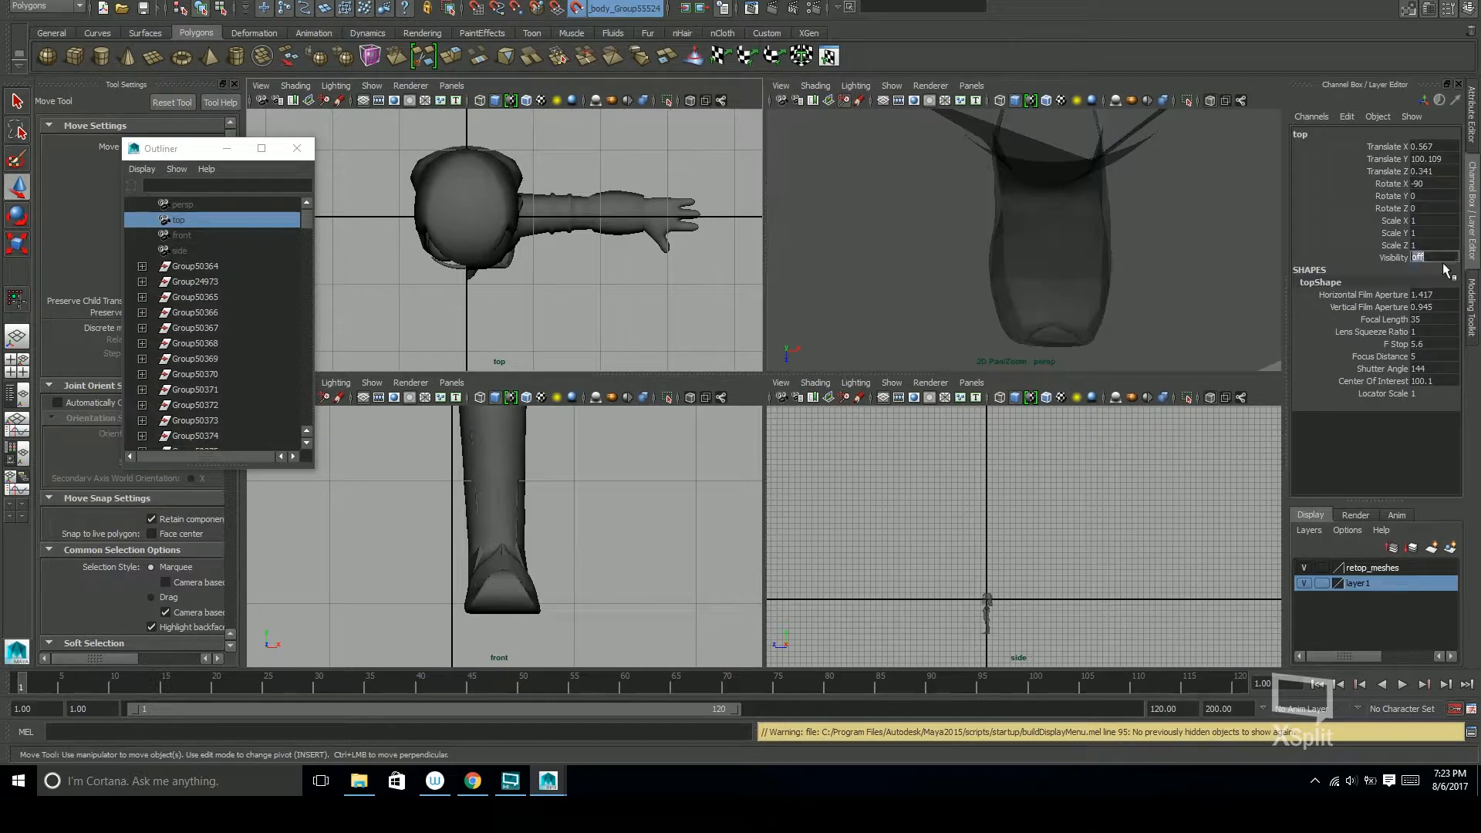
{"action": "key", "text": "Return"}
{"action": "key", "text": "Return"}
Lower the top camera in the side view to a Y translation of about 28.3
{"action": "mouse_move", "coordinate": [1059, 571]}
{"action": "middle_mouse_down", "text": "alt"}
{"action": "mouse_move", "coordinate": [1043, 497]}
{"action": "mouse_move", "coordinate": [1035, 591]}
{"action": "mouse_move", "coordinate": [1058, 563]}
{"action": "mouse_move", "coordinate": [1042, 590]}
{"action": "middle_mouse_up", "text": "alt"}
{"action": "left_click", "coordinate": [1059, 544]}
{"action": "left_click", "coordinate": [188, 222]}
{"action": "middle_click_drag", "start_coordinate": [1108, 550], "coordinate": [1099, 574], "text": "alt"}
{"action": "right_click_drag", "start_coordinate": [1099, 574], "coordinate": [1103, 505], "text": "alt"}
{"action": "right_click_drag", "start_coordinate": [1019, 488], "coordinate": [1020, 489], "text": "alt"}
{"action": "left_click_drag", "start_coordinate": [987, 417], "coordinate": [991, 426]}
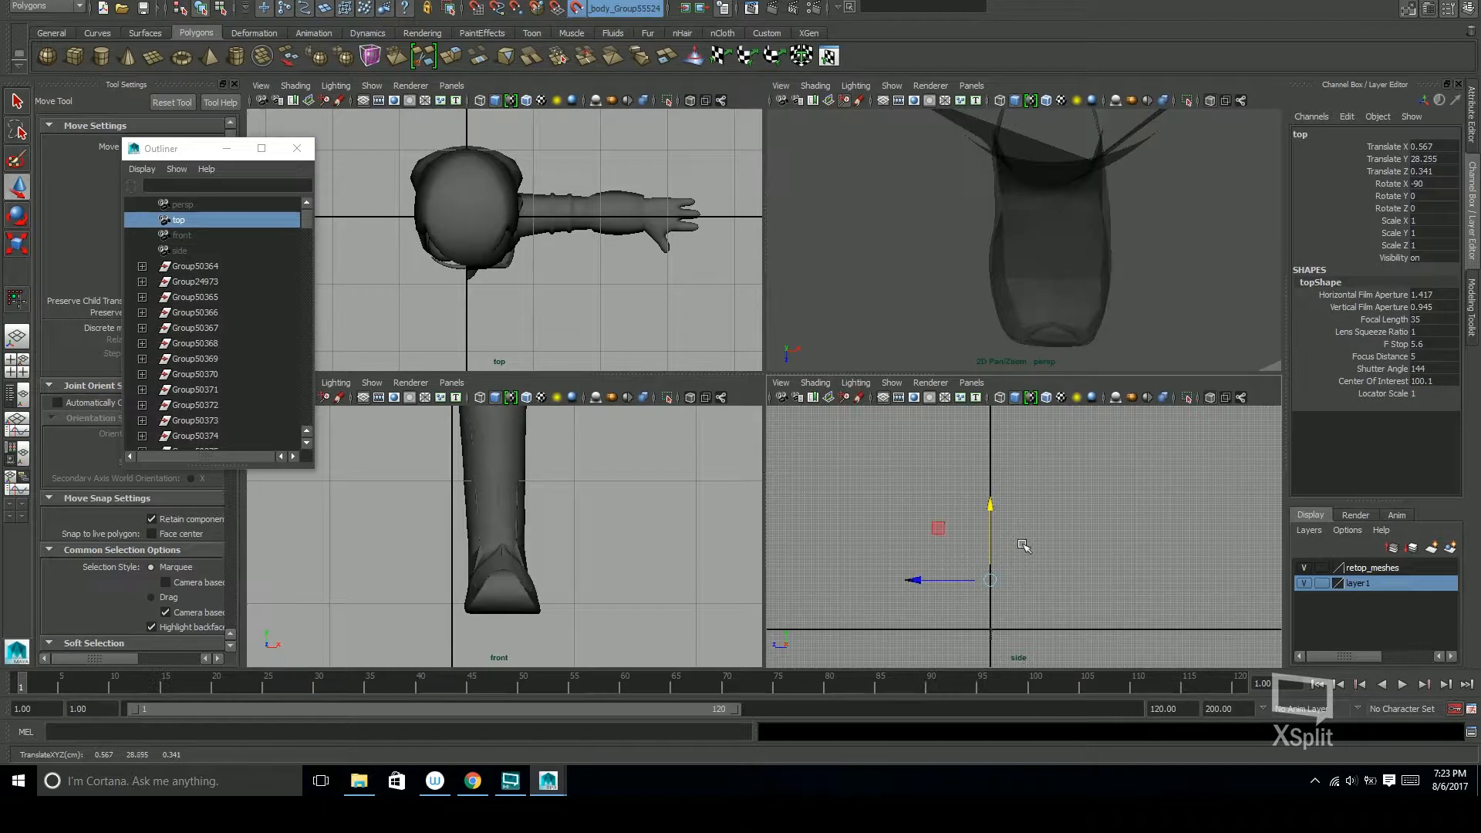
Disable the live surface and lower the top camera to the shin, at a Y translation of about -5.09
{"action": "left_click", "coordinate": [582, 10]}
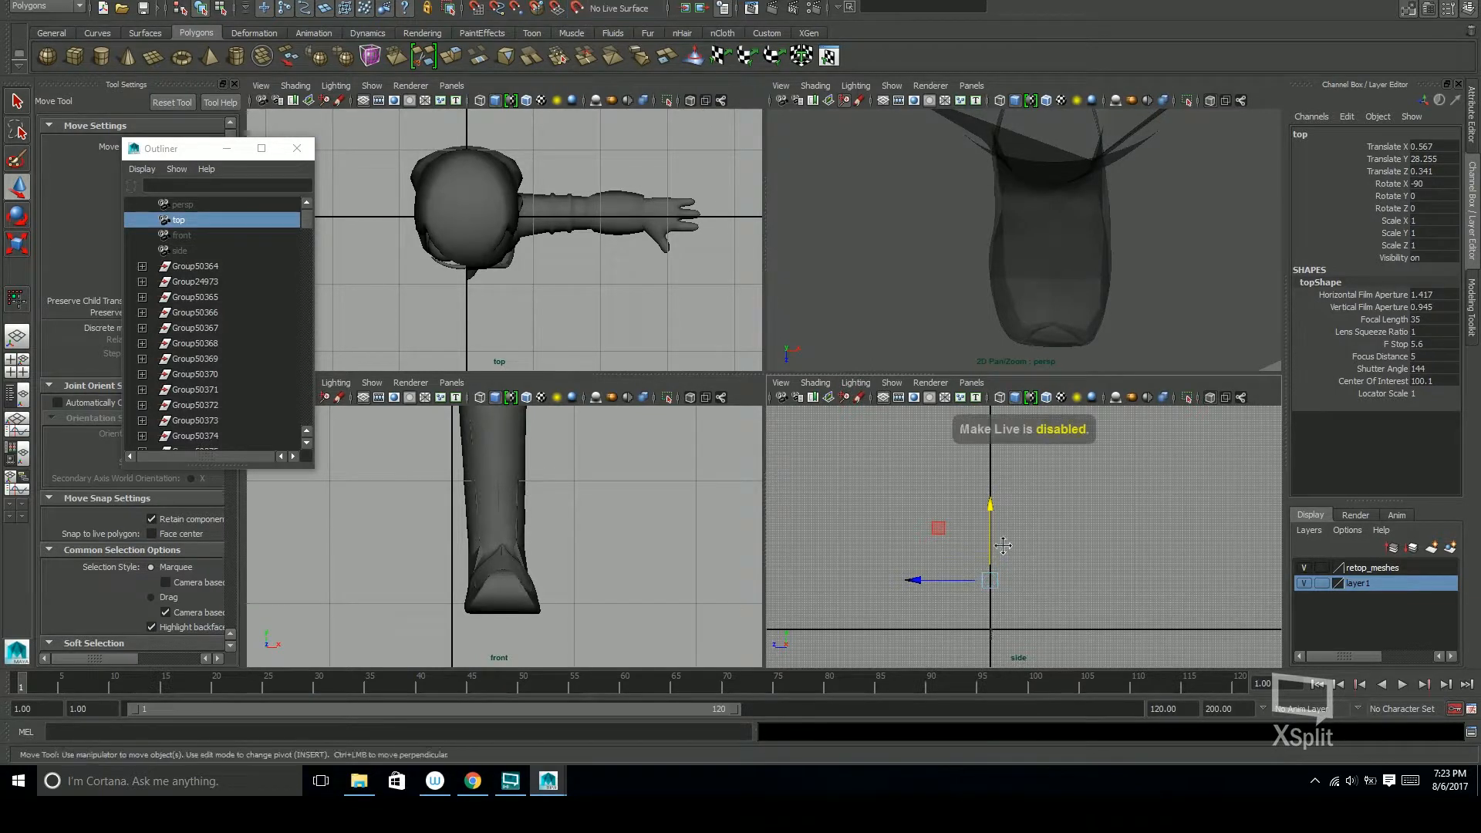
{"action": "middle_click_drag", "start_coordinate": [1096, 617], "coordinate": [1049, 518], "text": "alt"}
{"action": "right_click_drag", "start_coordinate": [1049, 518], "coordinate": [1264, 489], "text": "alt"}
{"action": "middle_click_drag", "start_coordinate": [976, 508], "coordinate": [1033, 549], "text": "alt"}
{"action": "left_click_drag", "start_coordinate": [943, 434], "coordinate": [964, 594]}
{"action": "middle_click_drag", "start_coordinate": [964, 594], "coordinate": [1017, 499], "text": "alt"}
{"action": "right_click_drag", "start_coordinate": [1017, 499], "coordinate": [1304, 565], "text": "alt"}
{"action": "middle_click_drag", "start_coordinate": [1042, 539], "coordinate": [1077, 609], "text": "alt"}
{"action": "right_click_drag", "start_coordinate": [1078, 608], "coordinate": [1219, 618], "text": "alt"}
{"action": "middle_click_drag", "start_coordinate": [1005, 488], "coordinate": [1055, 514], "text": "alt"}
{"action": "left_click_drag", "start_coordinate": [934, 427], "coordinate": [949, 538]}
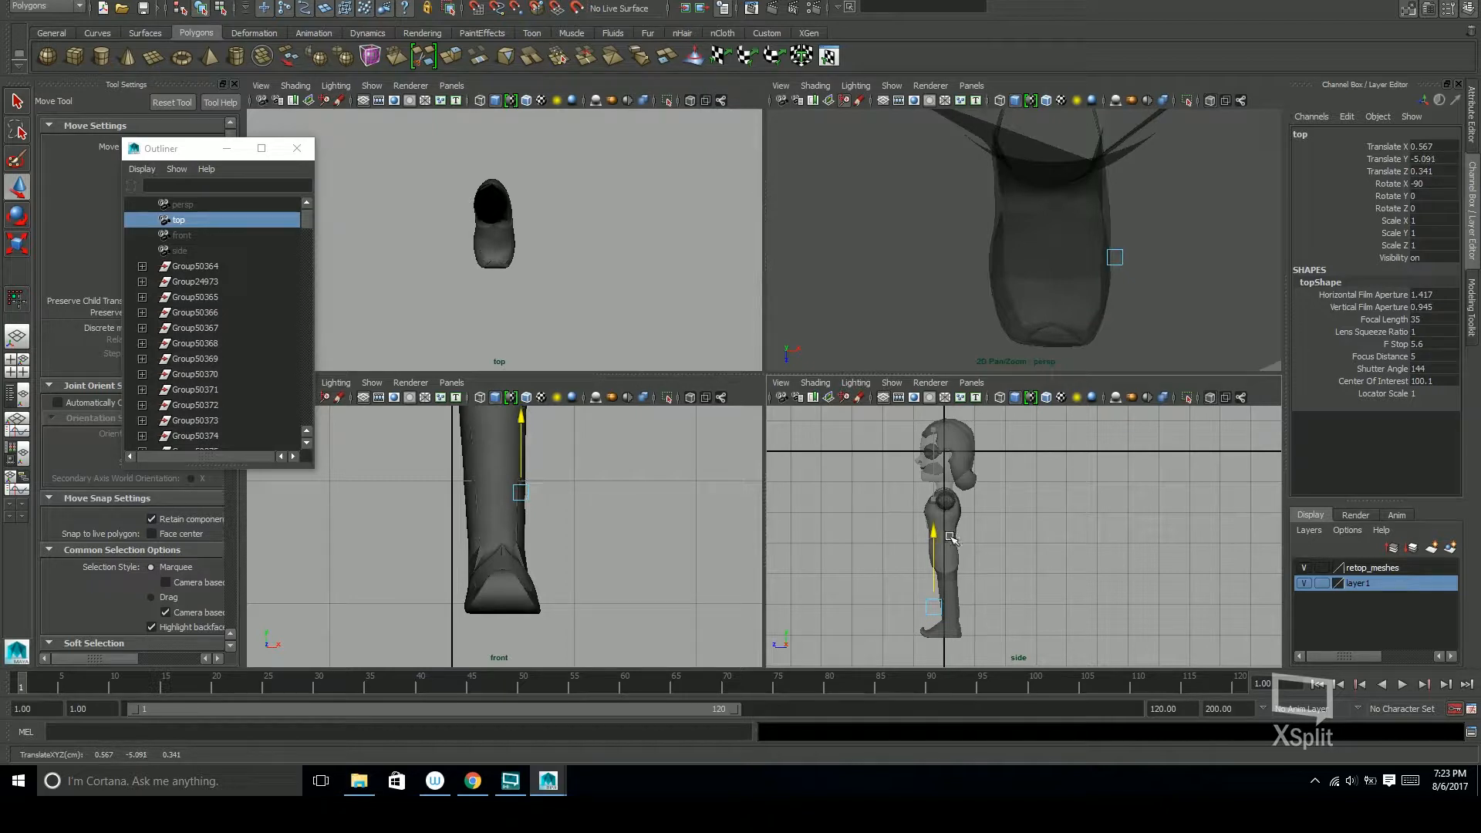
Set the top camera's Translate Z and Translate X to 0
{"action": "left_click_drag", "start_coordinate": [904, 608], "coordinate": [914, 608]}
{"action": "left_click", "coordinate": [1431, 172]}
{"action": "type", "text": "0"}
{"action": "key", "text": "Return"}
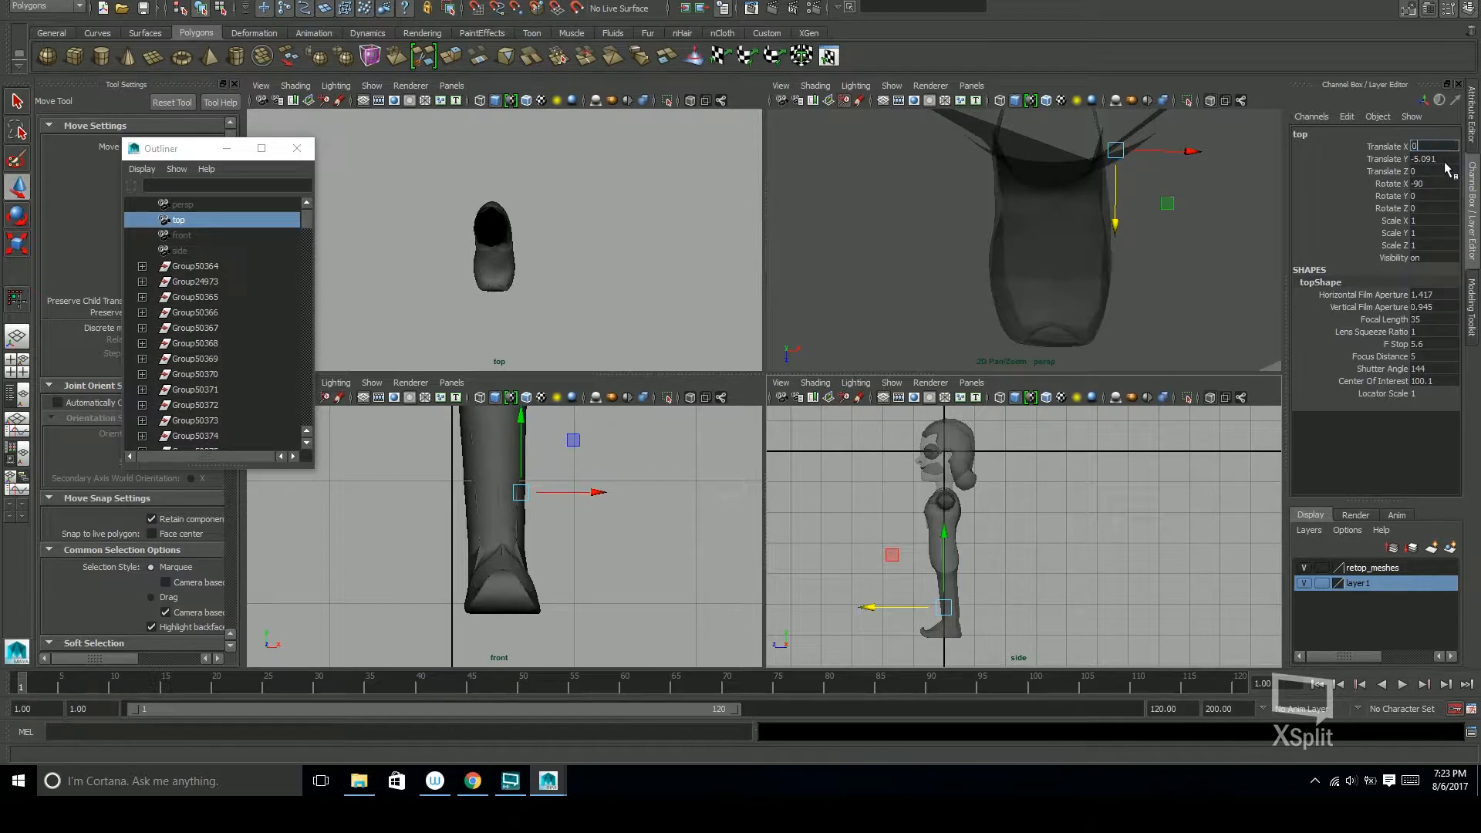
{"action": "key", "text": "Return"}
Frame the cut-away foot in the top view and select the retopology mesh polySurface22
{"action": "scroll", "coordinate": [1119, 617], "scroll_direction": "up", "scroll_amount": 4}
{"action": "middle_click_drag", "start_coordinate": [1080, 640], "coordinate": [1180, 497], "text": "alt"}
{"action": "scroll", "coordinate": [1181, 498], "scroll_direction": "up", "scroll_amount": 3}
{"action": "middle_click_drag", "start_coordinate": [534, 263], "coordinate": [565, 272], "text": "alt"}
{"action": "right_click_drag", "start_coordinate": [566, 271], "coordinate": [760, 351], "text": "alt"}
{"action": "middle_click_drag", "start_coordinate": [760, 351], "coordinate": [730, 330], "text": "alt"}
{"action": "key", "text": "space"}
{"action": "left_click_drag", "start_coordinate": [993, 544], "coordinate": [906, 501]}
{"action": "middle_click_drag", "start_coordinate": [893, 559], "coordinate": [846, 575], "text": "alt"}
{"action": "right_click_drag", "start_coordinate": [847, 575], "coordinate": [872, 571], "text": "alt"}
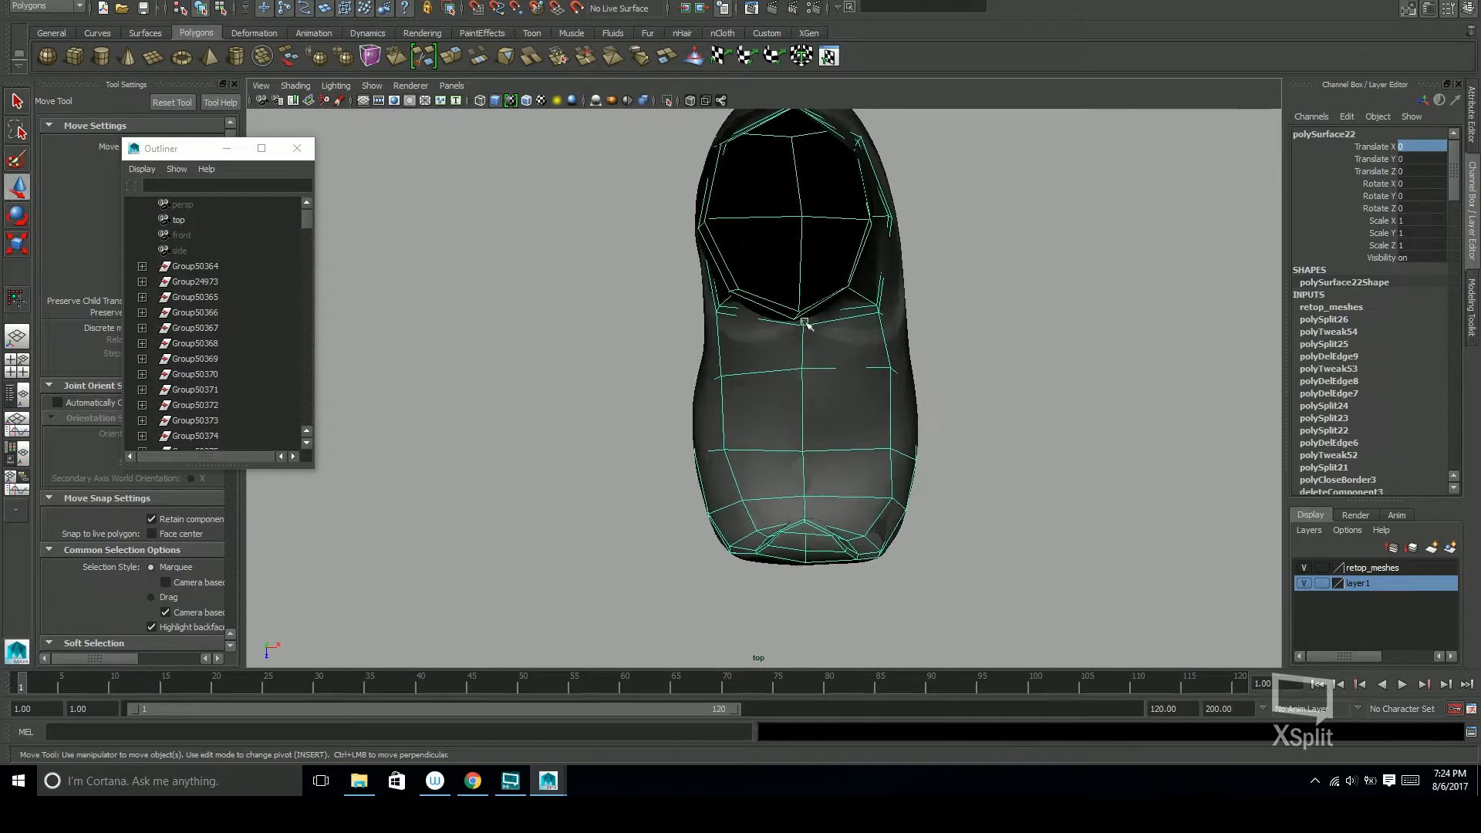
Make the reference mesh lower_body_Group55524 the live surface in place of the retopology mesh
{"action": "left_click", "coordinate": [580, 11]}
{"action": "right_click_drag", "start_coordinate": [1043, 478], "coordinate": [1107, 513], "text": "alt"}
{"action": "left_click", "coordinate": [938, 584]}
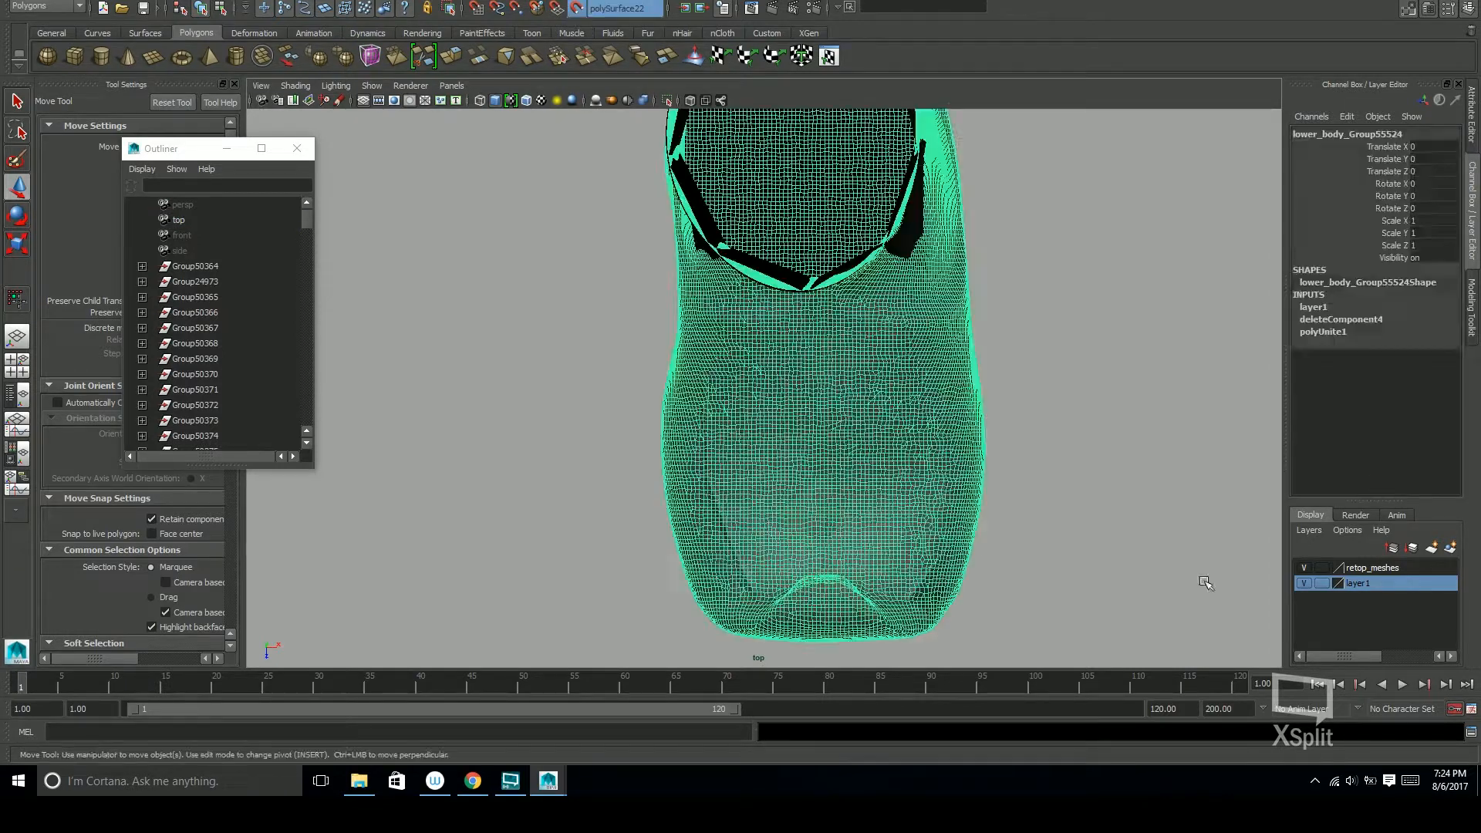
{"action": "left_click", "coordinate": [935, 246]}
{"action": "left_click", "coordinate": [987, 457]}
{"action": "left_click", "coordinate": [577, 9]}
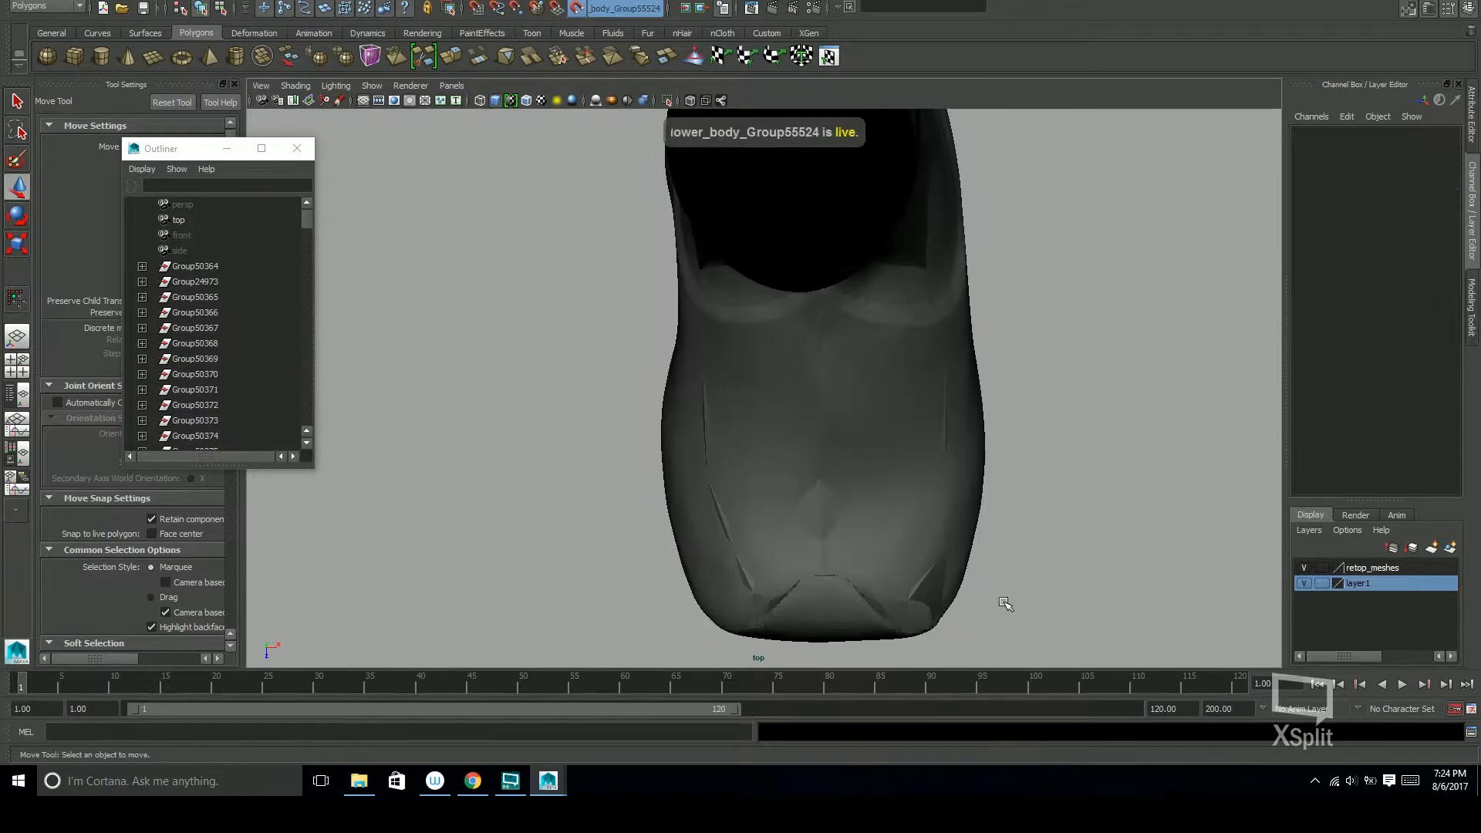
Select polySurface22 and, with Quad Draw in the top view, even out the vertices across the instep and near the toe
{"action": "left_click", "coordinate": [921, 583]}
{"action": "middle_click_drag", "start_coordinate": [969, 604], "coordinate": [989, 519], "text": "alt"}
{"action": "scroll", "coordinate": [990, 519], "scroll_direction": "up", "scroll_amount": 1}
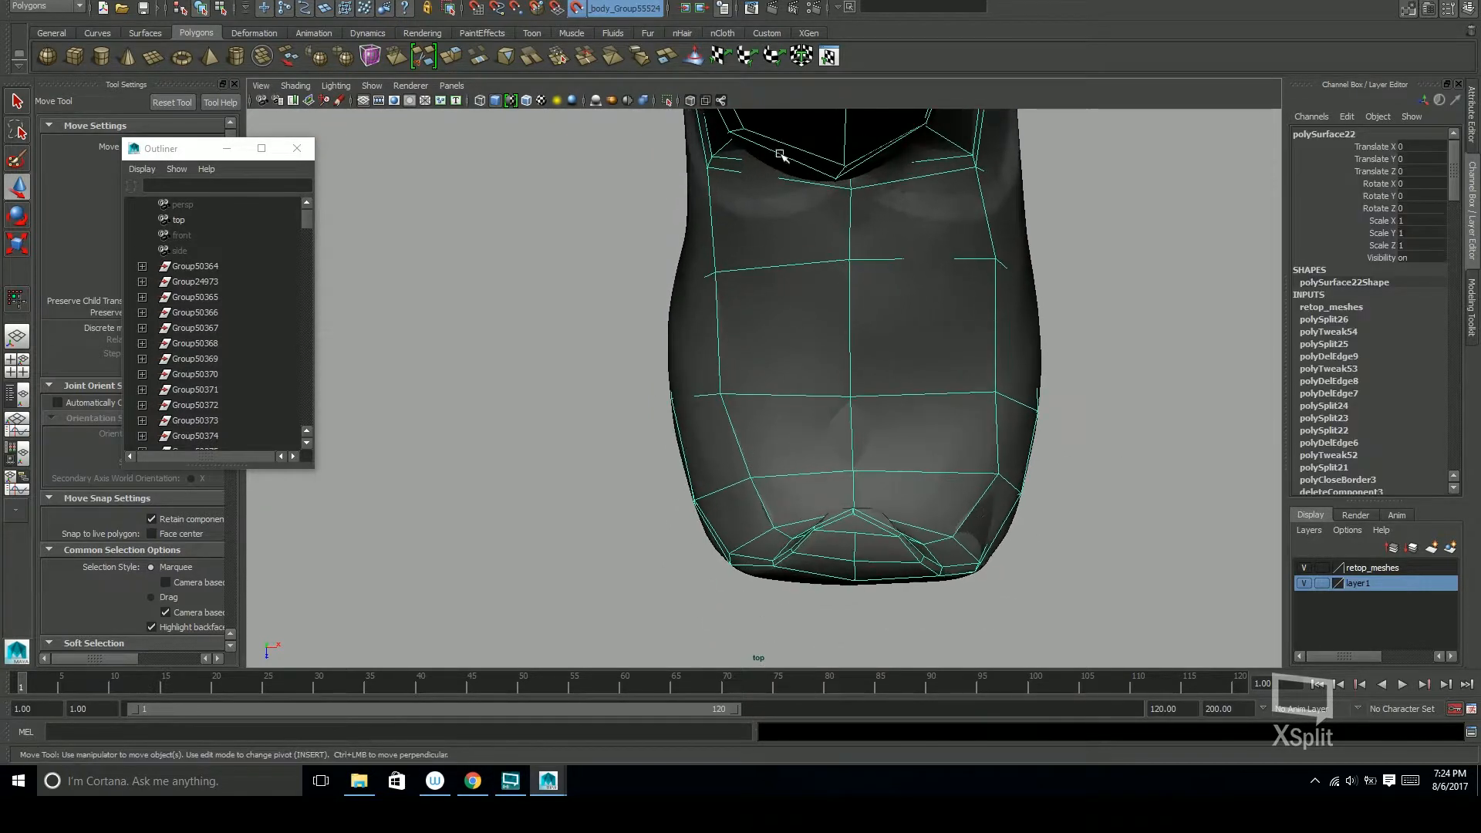
{"action": "left_click", "coordinate": [1409, 8]}
{"action": "left_click", "coordinate": [1406, 544]}
{"action": "middle_click_drag", "start_coordinate": [982, 450], "coordinate": [948, 515], "text": "alt"}
{"action": "scroll", "coordinate": [949, 515], "scroll_direction": "up", "scroll_amount": 1}
{"action": "left_click_drag", "start_coordinate": [812, 322], "coordinate": [818, 335]}
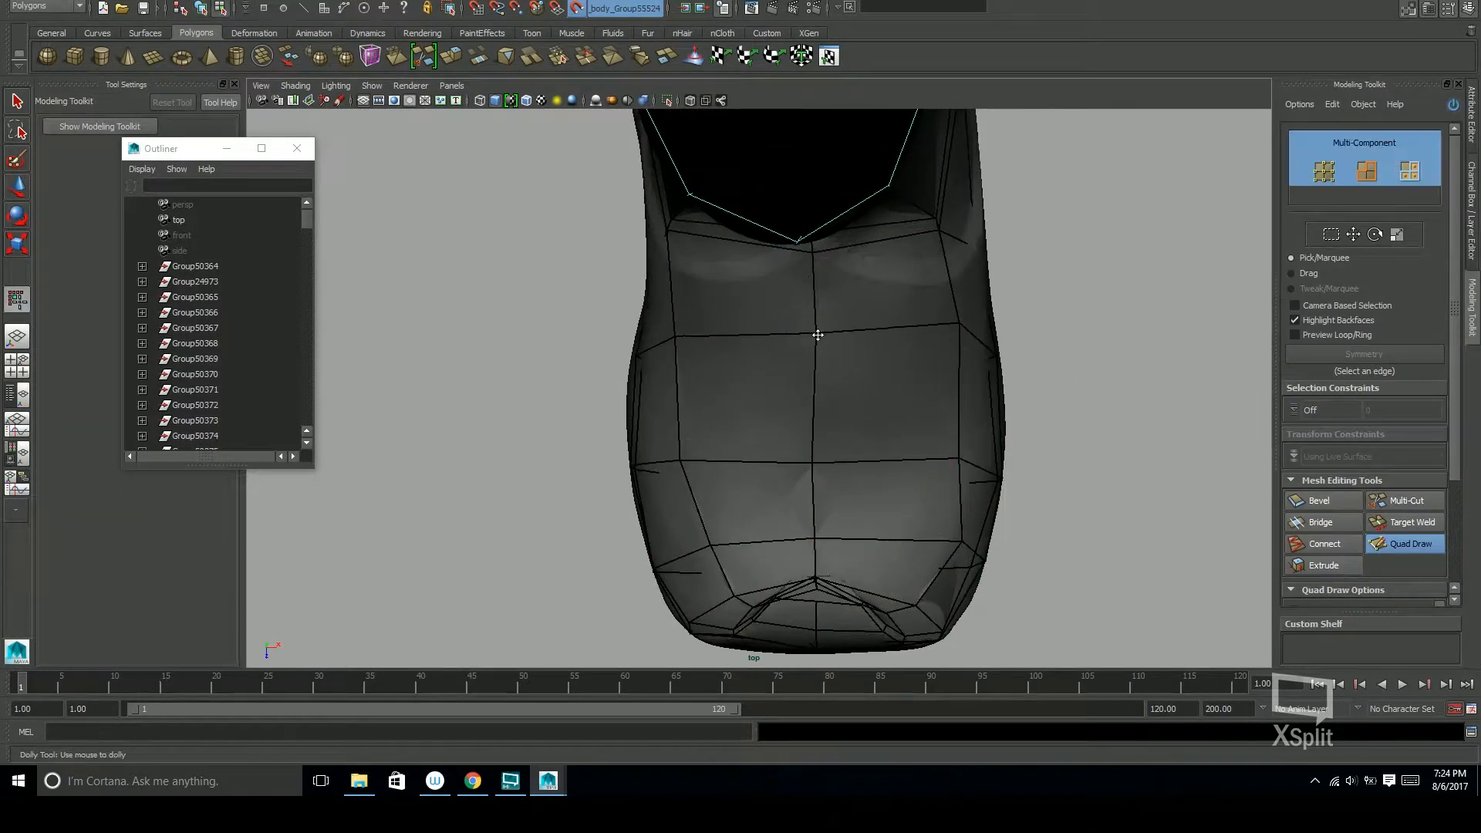
{"action": "left_click_drag", "start_coordinate": [961, 538], "coordinate": [944, 539]}
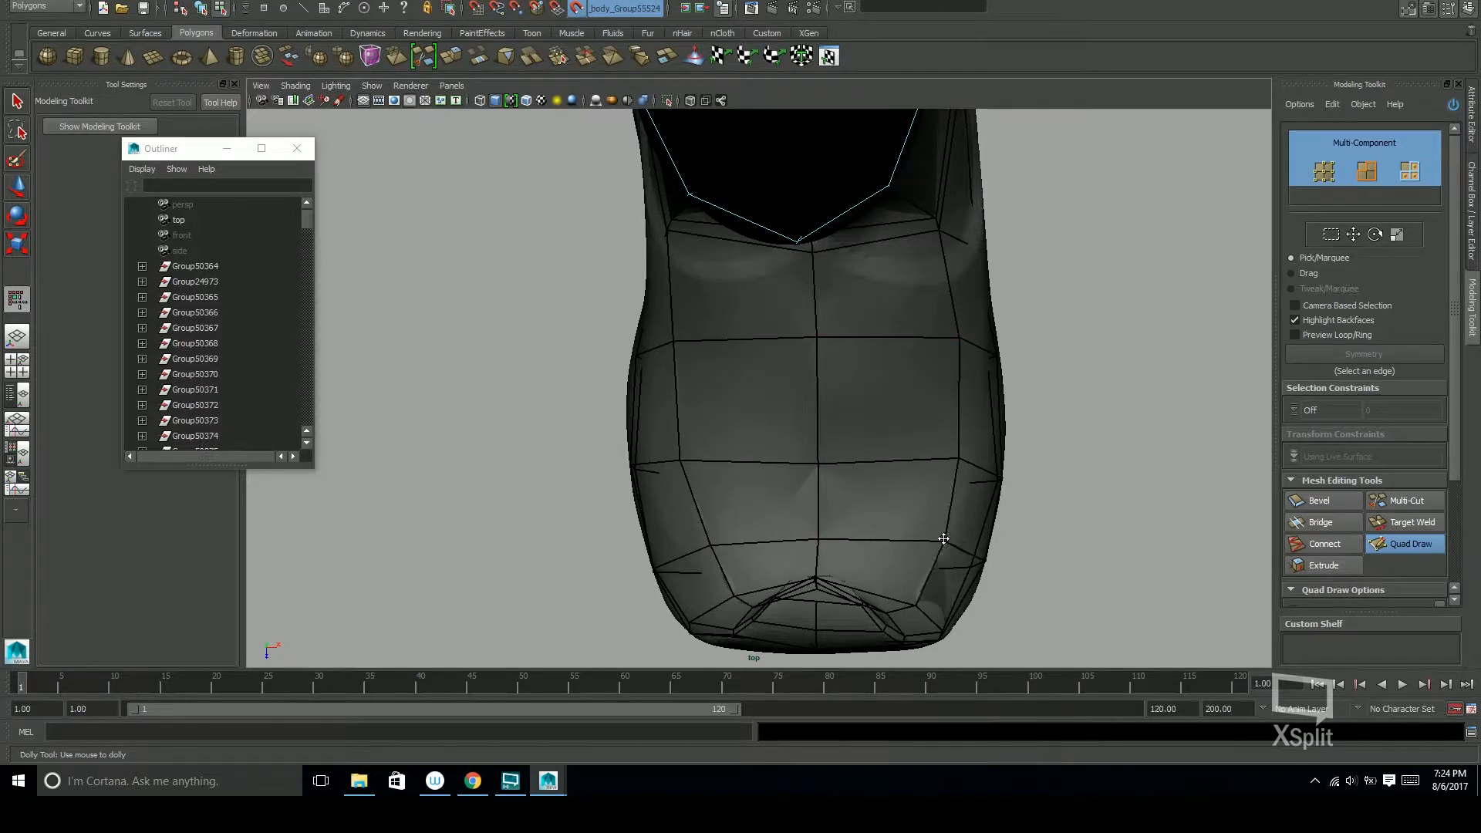
{"action": "left_click_drag", "start_coordinate": [910, 601], "coordinate": [904, 604]}
Reposition the vertices along the front of the ankle and upper instep so both sides line up in the top view
{"action": "middle_click_drag", "start_coordinate": [1013, 524], "coordinate": [1009, 472], "text": "alt"}
{"action": "scroll", "coordinate": [1009, 473], "scroll_direction": "up", "scroll_amount": 1}
{"action": "middle_click_drag", "start_coordinate": [732, 285], "coordinate": [703, 403], "text": "alt"}
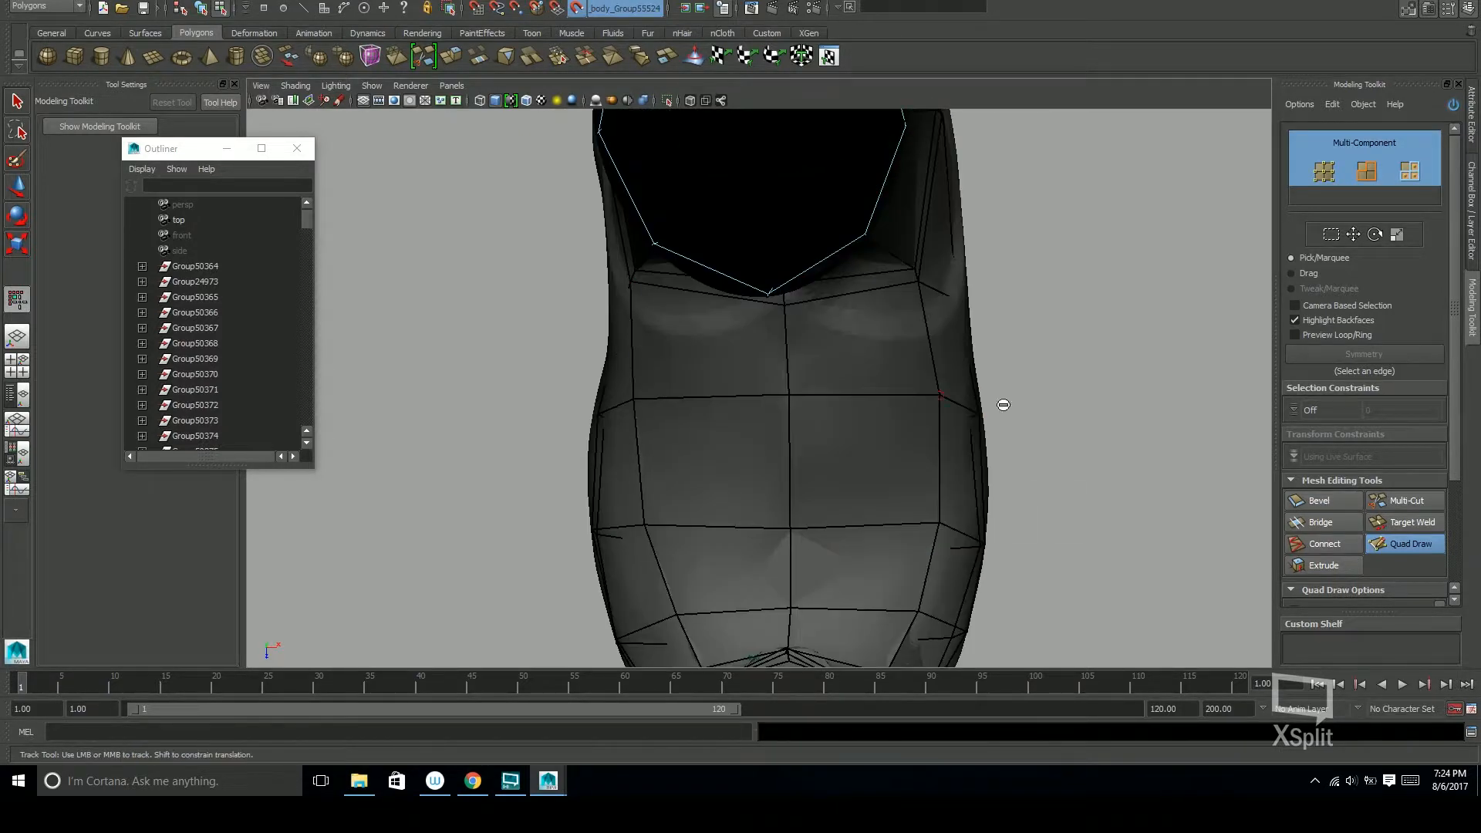
{"action": "middle_click_drag", "start_coordinate": [938, 358], "coordinate": [936, 395], "text": "alt"}
{"action": "middle_click_drag", "start_coordinate": [662, 338], "coordinate": [662, 362], "text": "alt"}
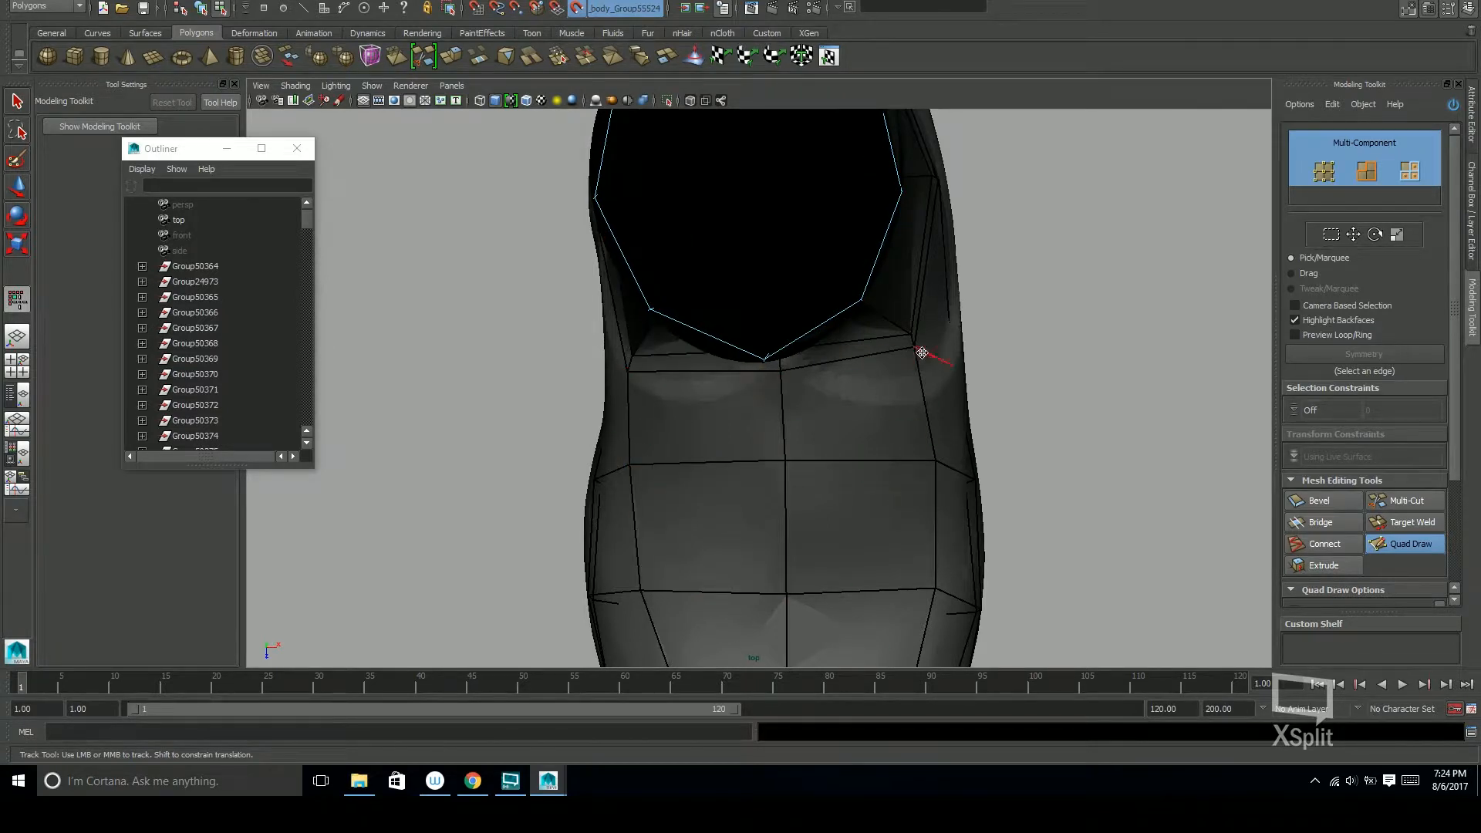
{"action": "left_click_drag", "start_coordinate": [913, 337], "coordinate": [920, 380]}
{"action": "left_click_drag", "start_coordinate": [644, 389], "coordinate": [647, 379]}
Examine the foot's edge flow from the side and from farther away in the perspective view
{"action": "key", "text": "space"}
{"action": "key", "text": "space"}
{"action": "left_click_drag", "start_coordinate": [1062, 387], "coordinate": [761, 424], "text": "alt"}
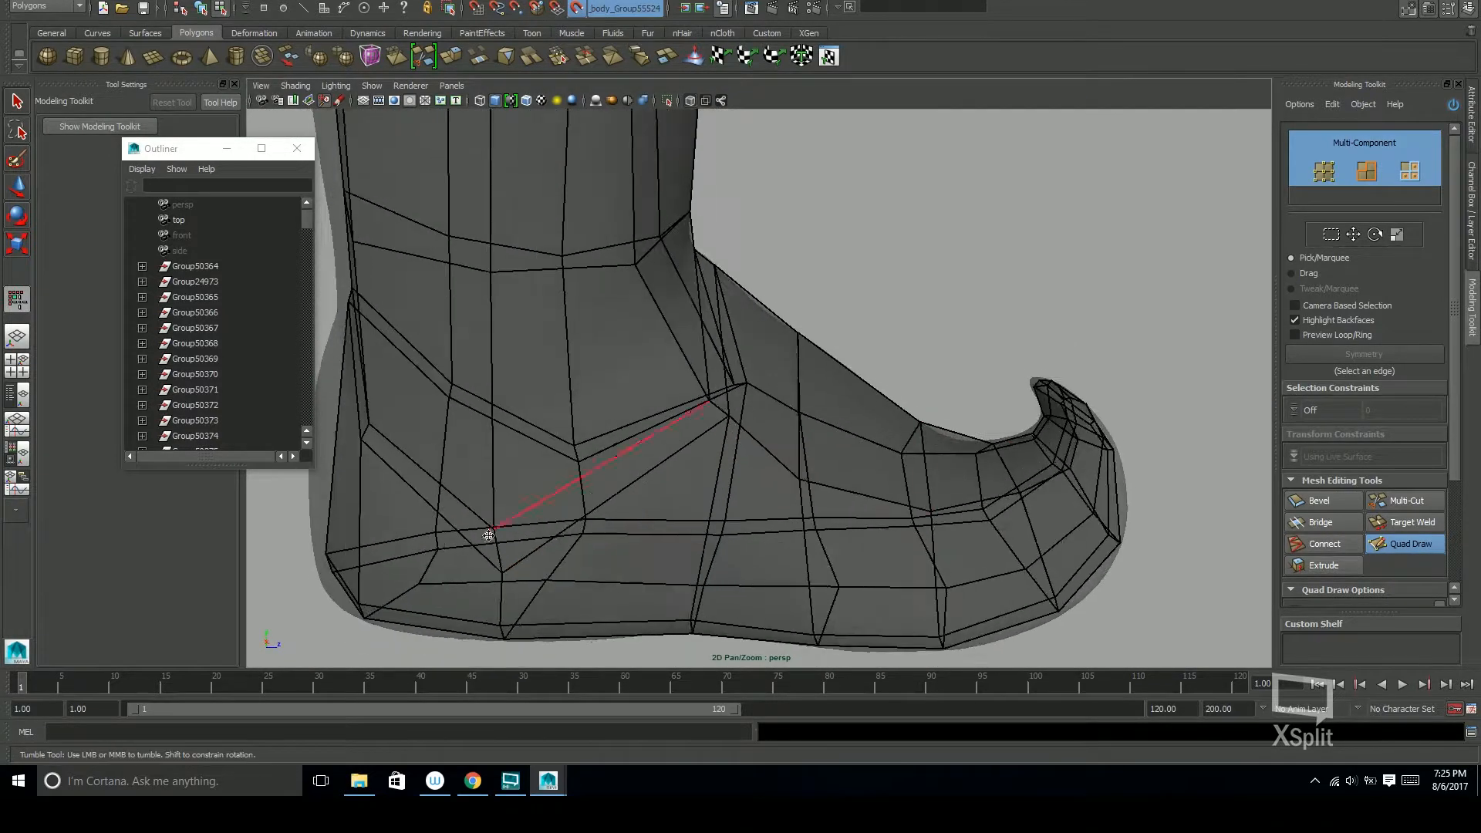
{"action": "left_click_drag", "start_coordinate": [1002, 433], "coordinate": [653, 471], "text": "alt"}
{"action": "left_click_drag", "start_coordinate": [876, 430], "coordinate": [826, 463], "text": "alt"}
{"action": "right_click_drag", "start_coordinate": [826, 463], "coordinate": [571, 355], "text": "alt"}
{"action": "key", "text": "space"}
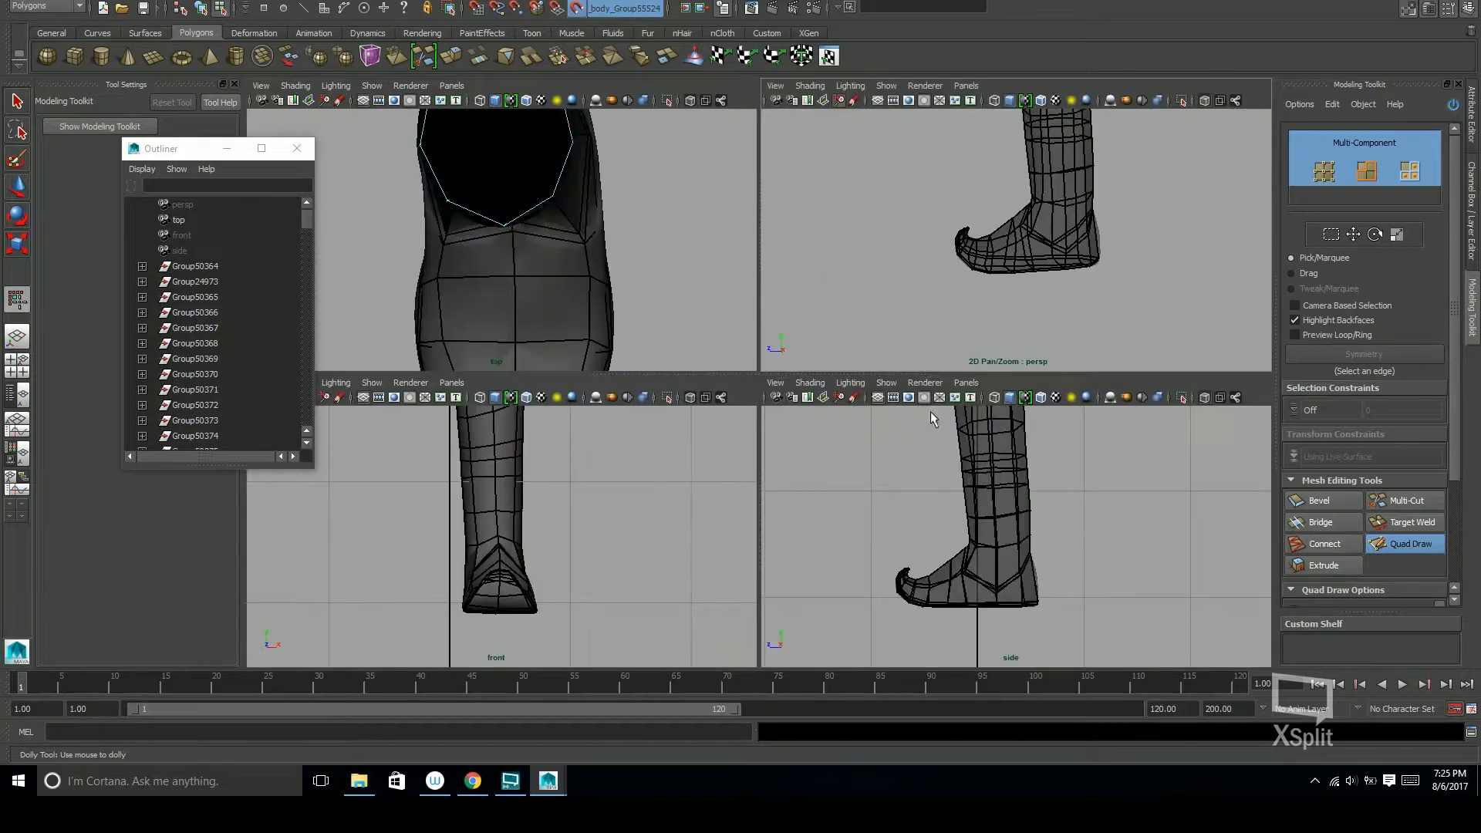
Leave Quad Draw, disable the live surface, and set the top camera's Translate X, Y and Z to 0
{"action": "key", "text": "w"}
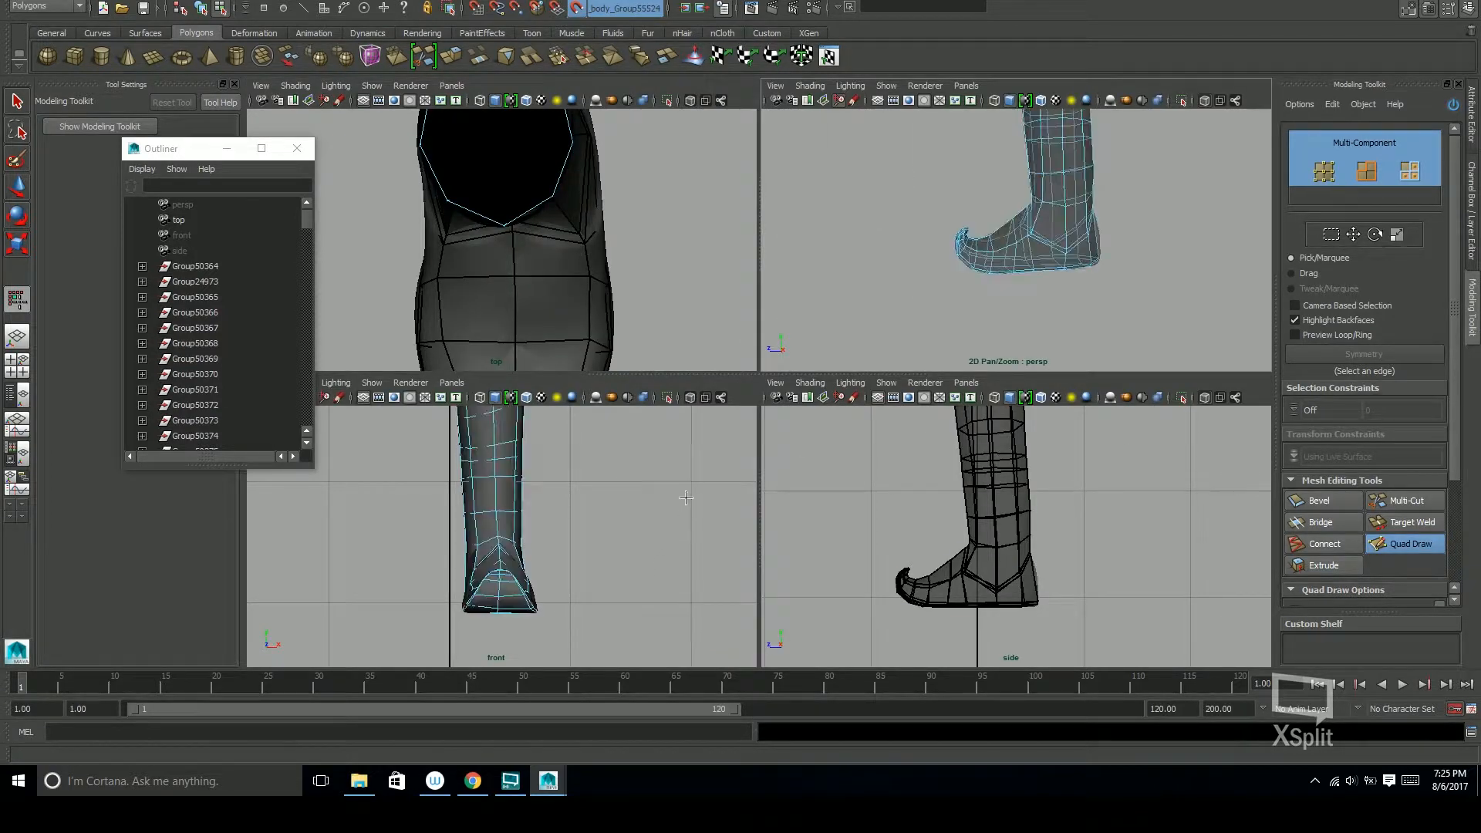
{"action": "key", "text": "F8"}
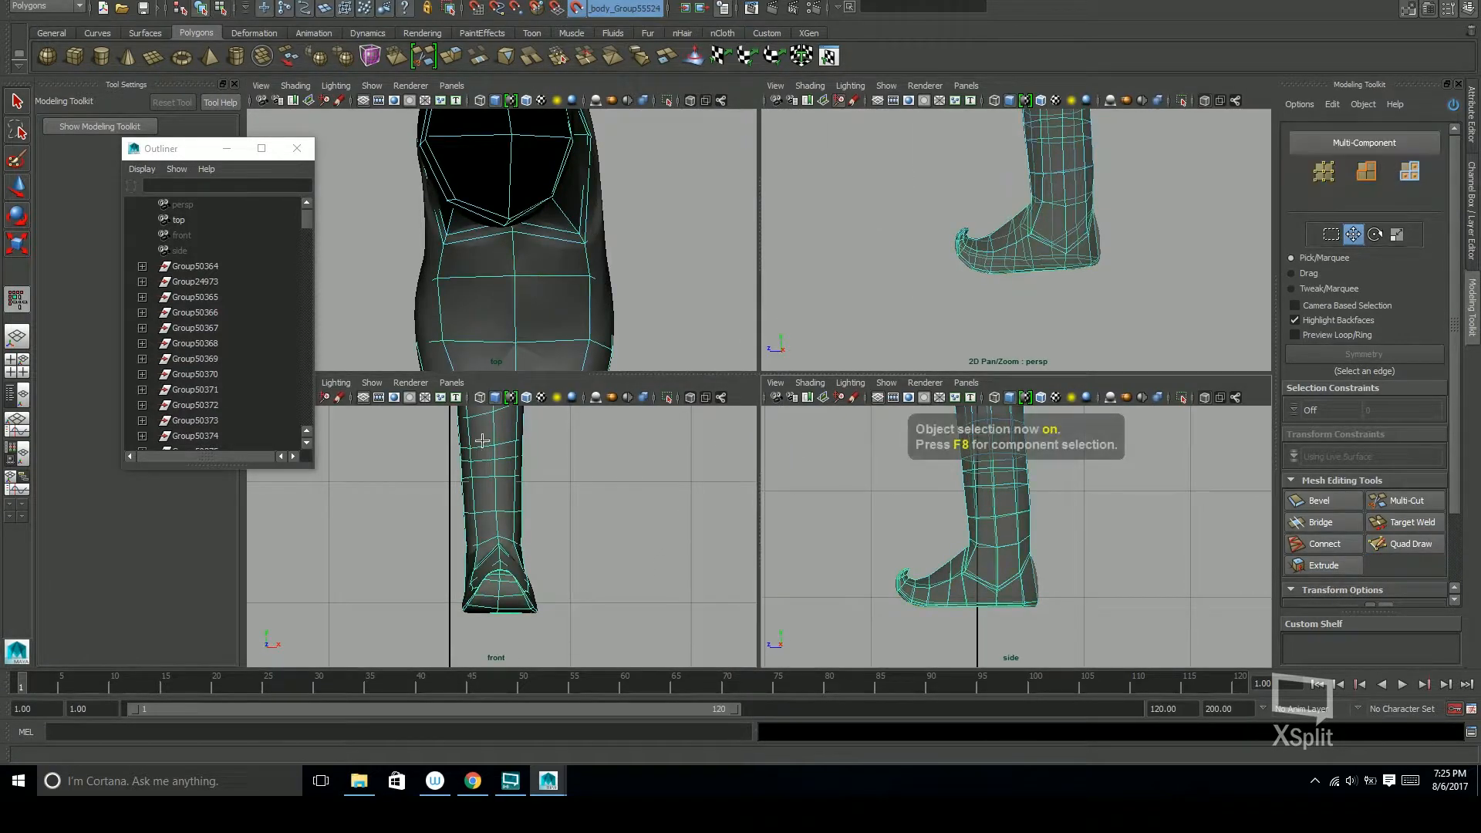
{"action": "left_click", "coordinate": [176, 221]}
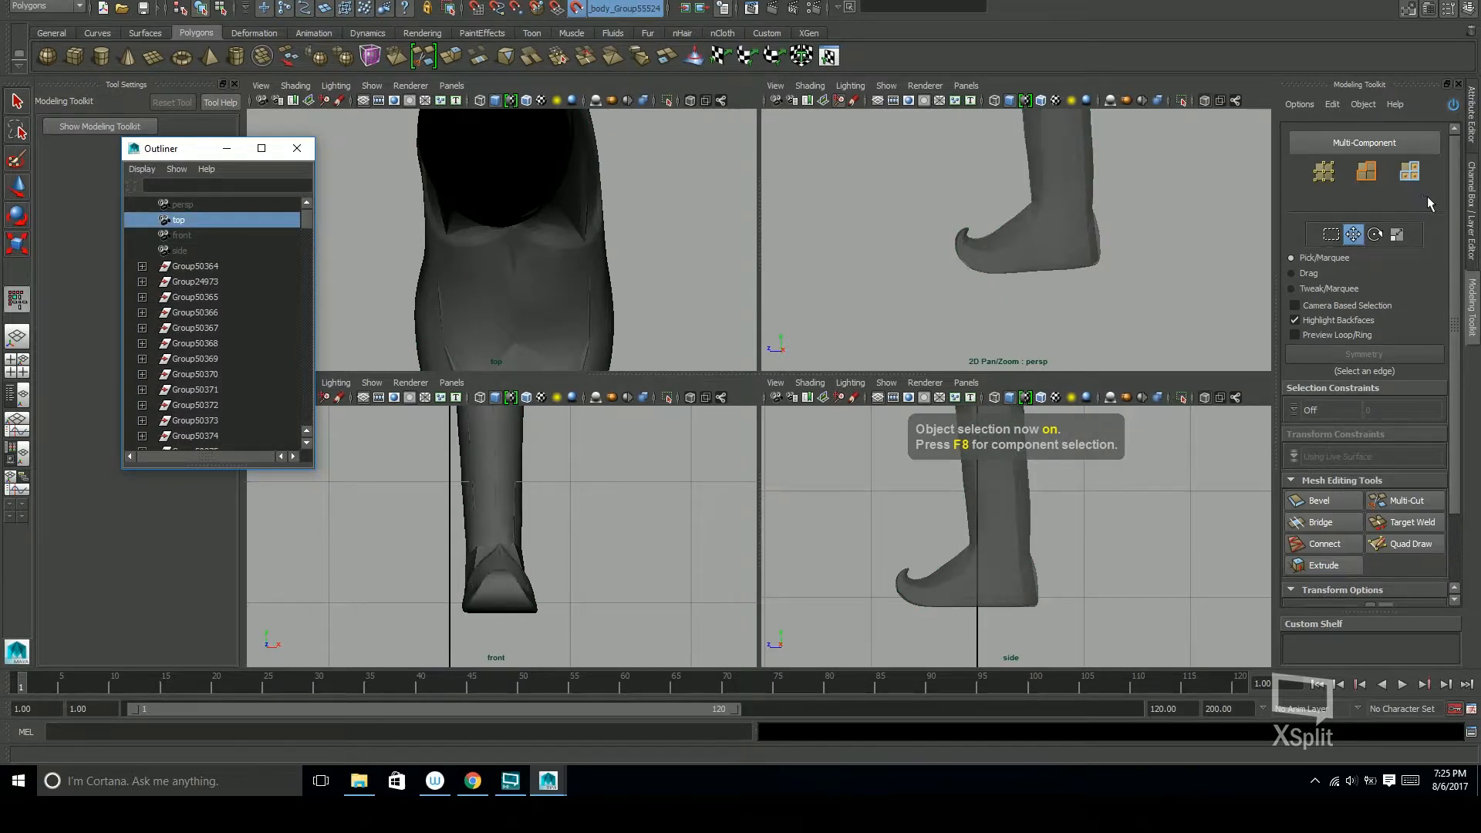
{"action": "key", "text": "ctrl+a"}
{"action": "key", "text": "ctrl+a"}
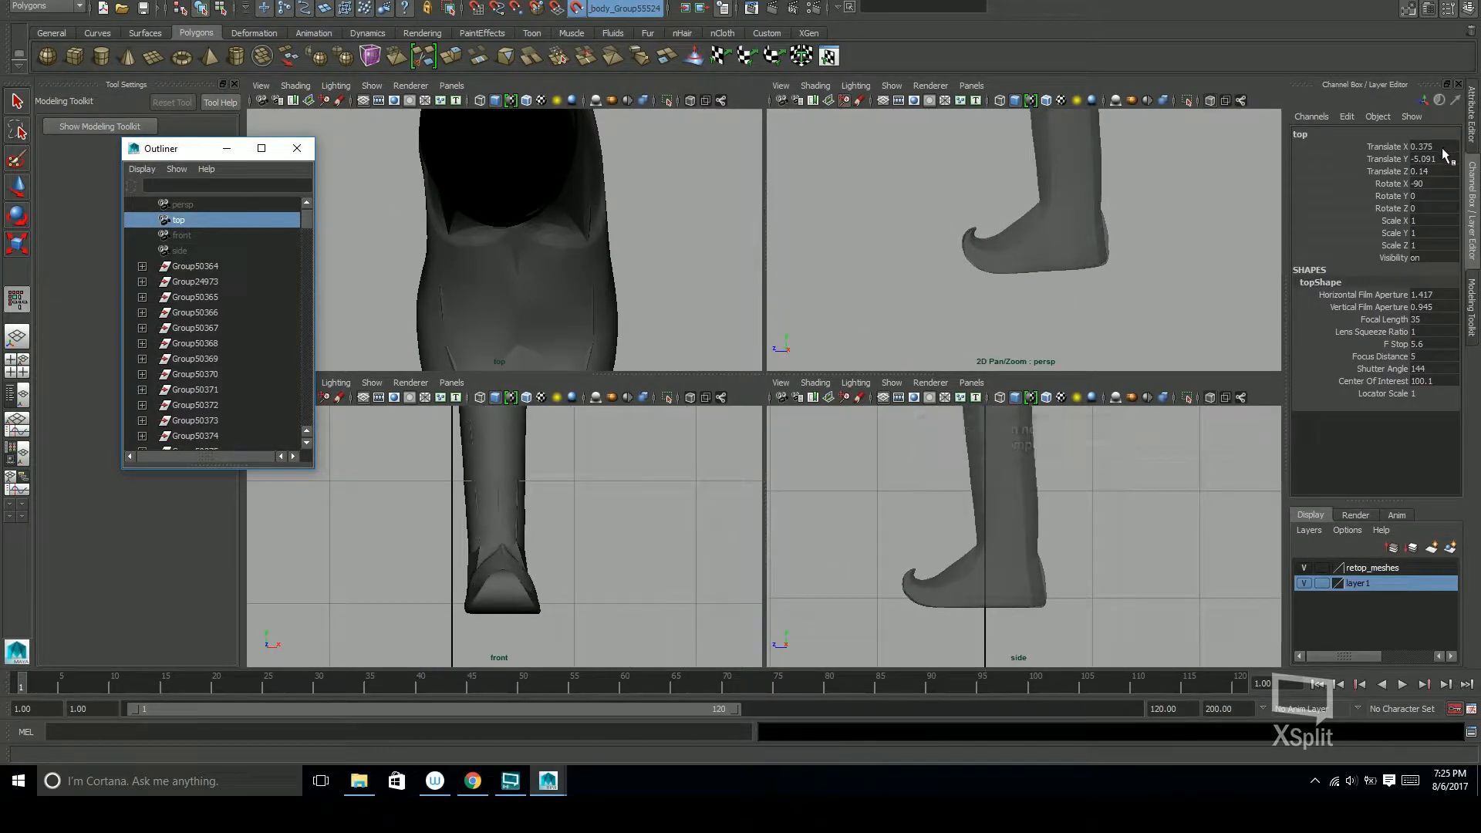
{"action": "left_click", "coordinate": [576, 9]}
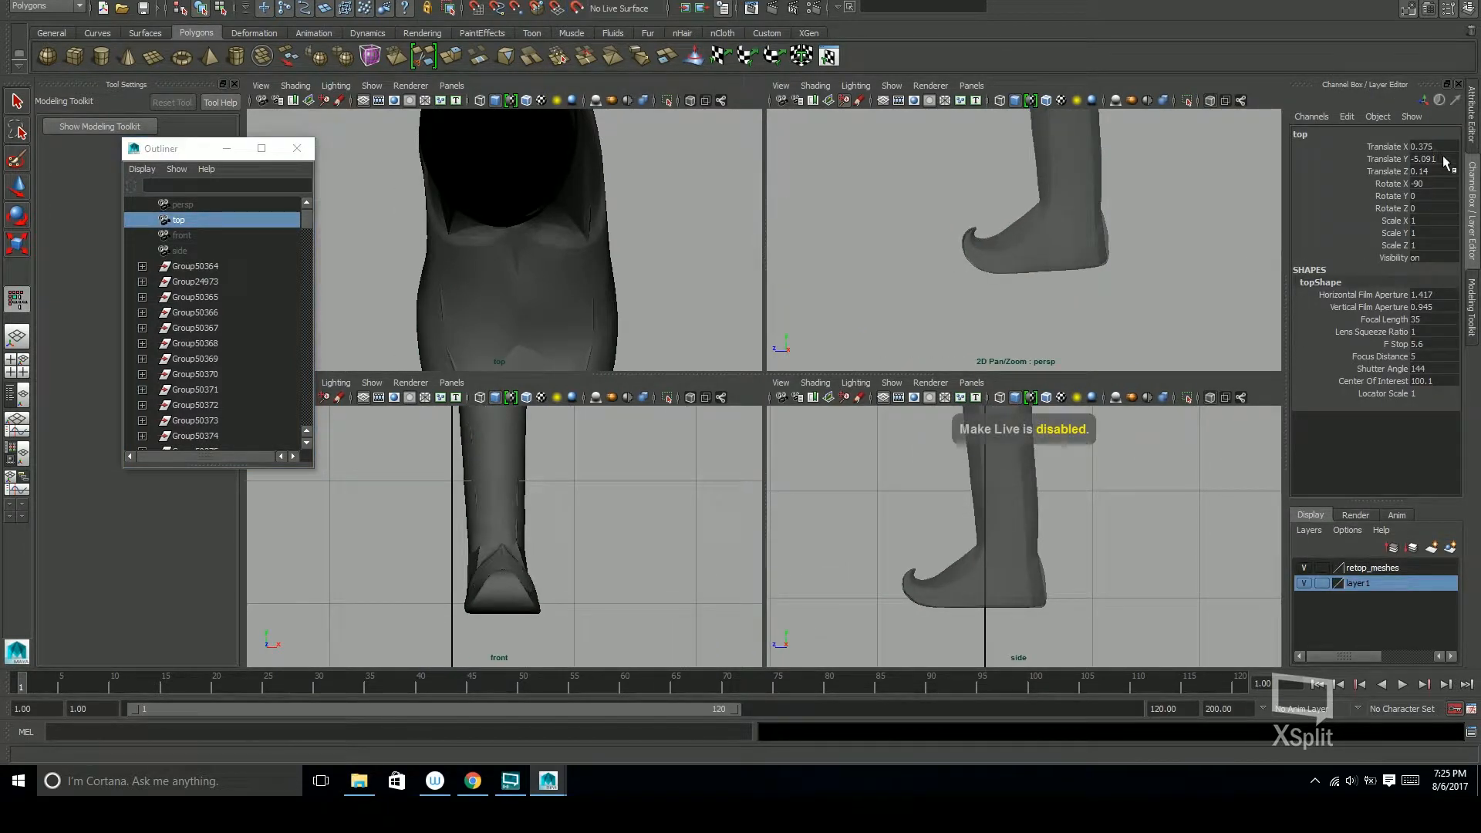
{"action": "left_click_drag", "start_coordinate": [1444, 149], "coordinate": [1445, 175]}
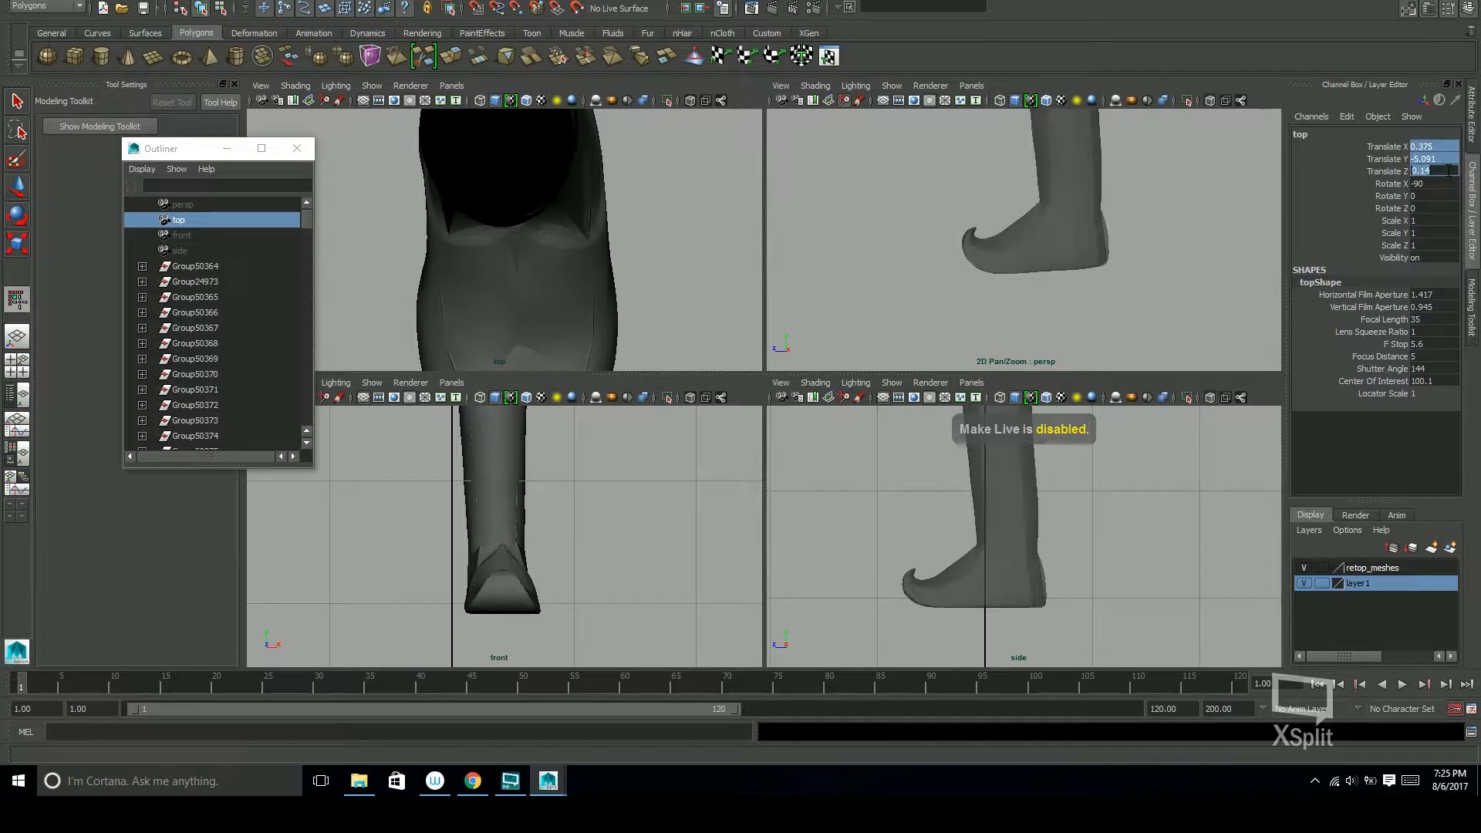
{"action": "type", "text": "0"}
{"action": "key", "text": "Return"}
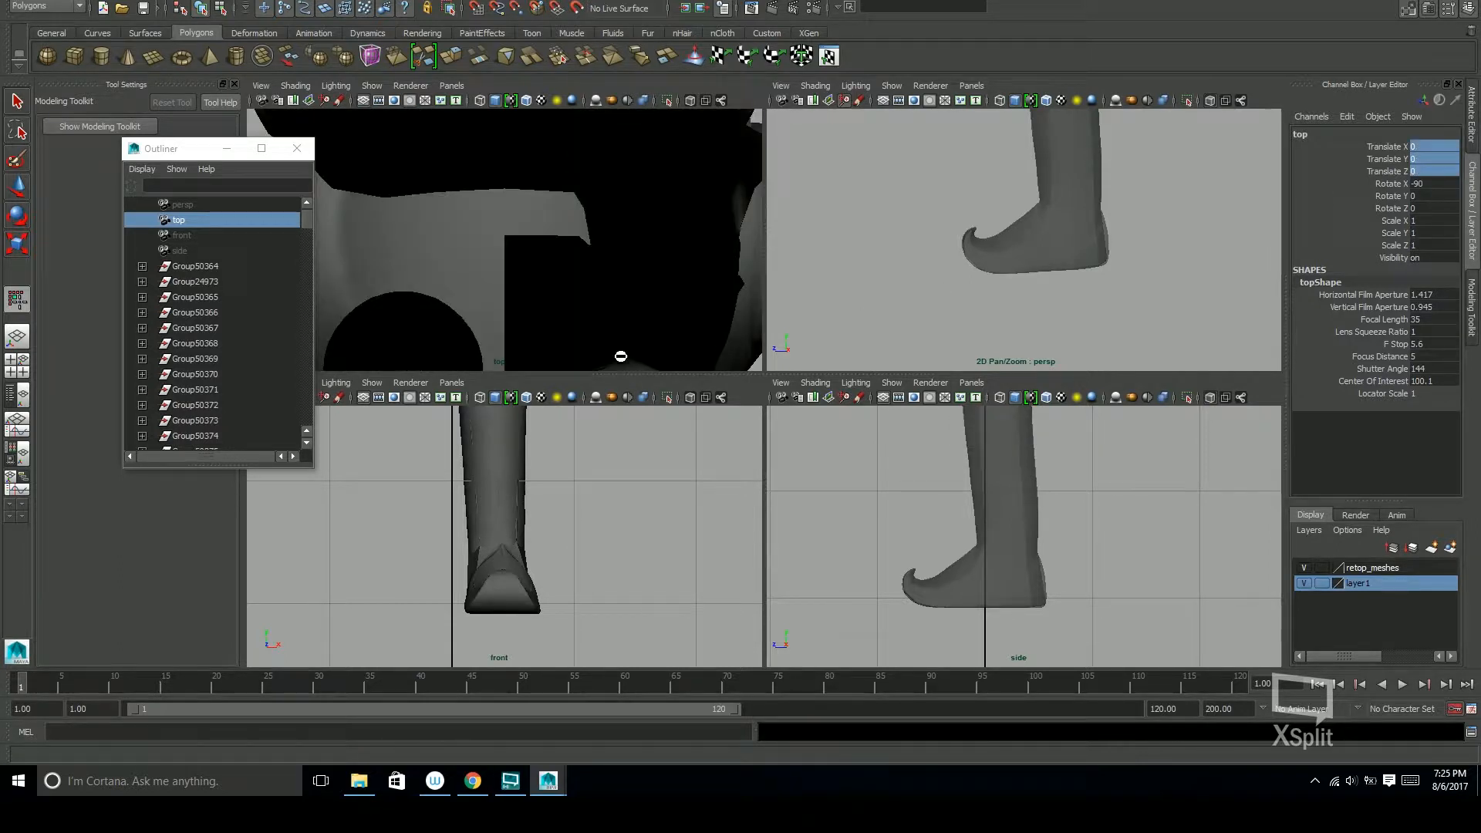
Raise the top camera along Y until it sits above the whole character
{"action": "left_click", "coordinate": [1413, 159]}
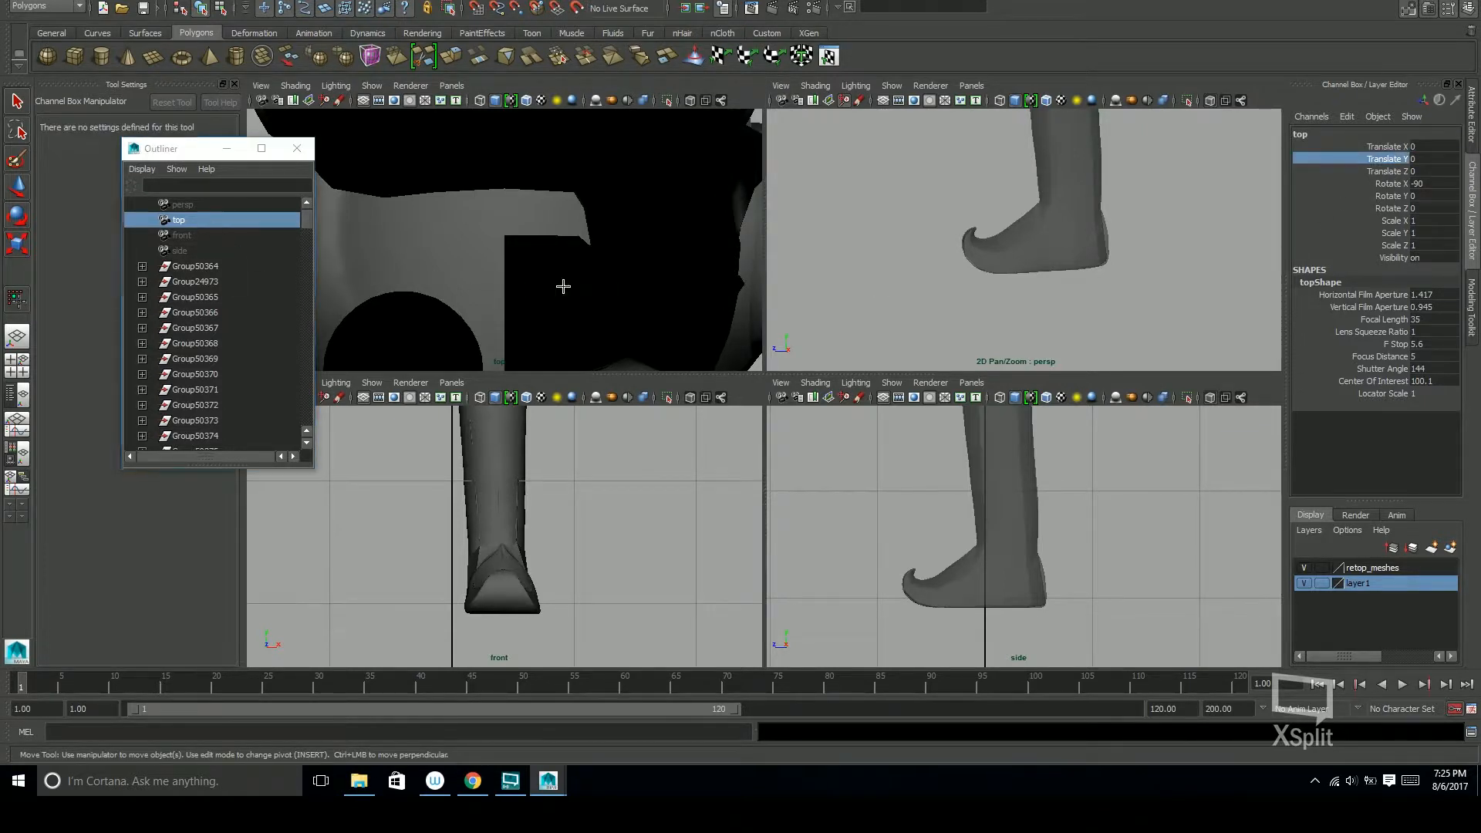
{"action": "key", "text": "w"}
{"action": "scroll", "coordinate": [1051, 261], "scroll_direction": "down", "scroll_amount": 5}
{"action": "scroll", "coordinate": [1051, 261], "scroll_direction": "down", "scroll_amount": 5}
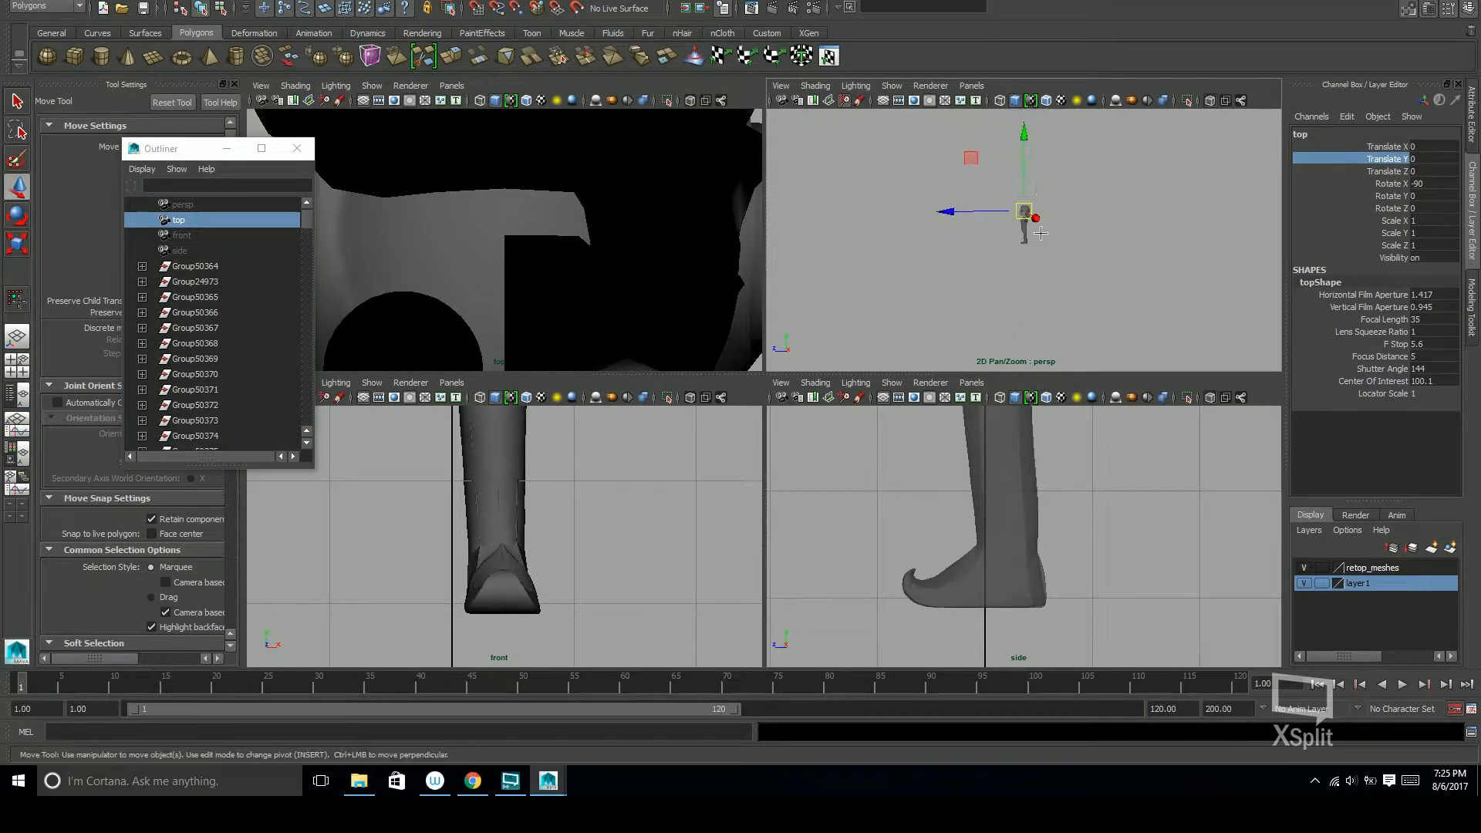
{"action": "left_click_drag", "start_coordinate": [1024, 182], "coordinate": [1026, 156]}
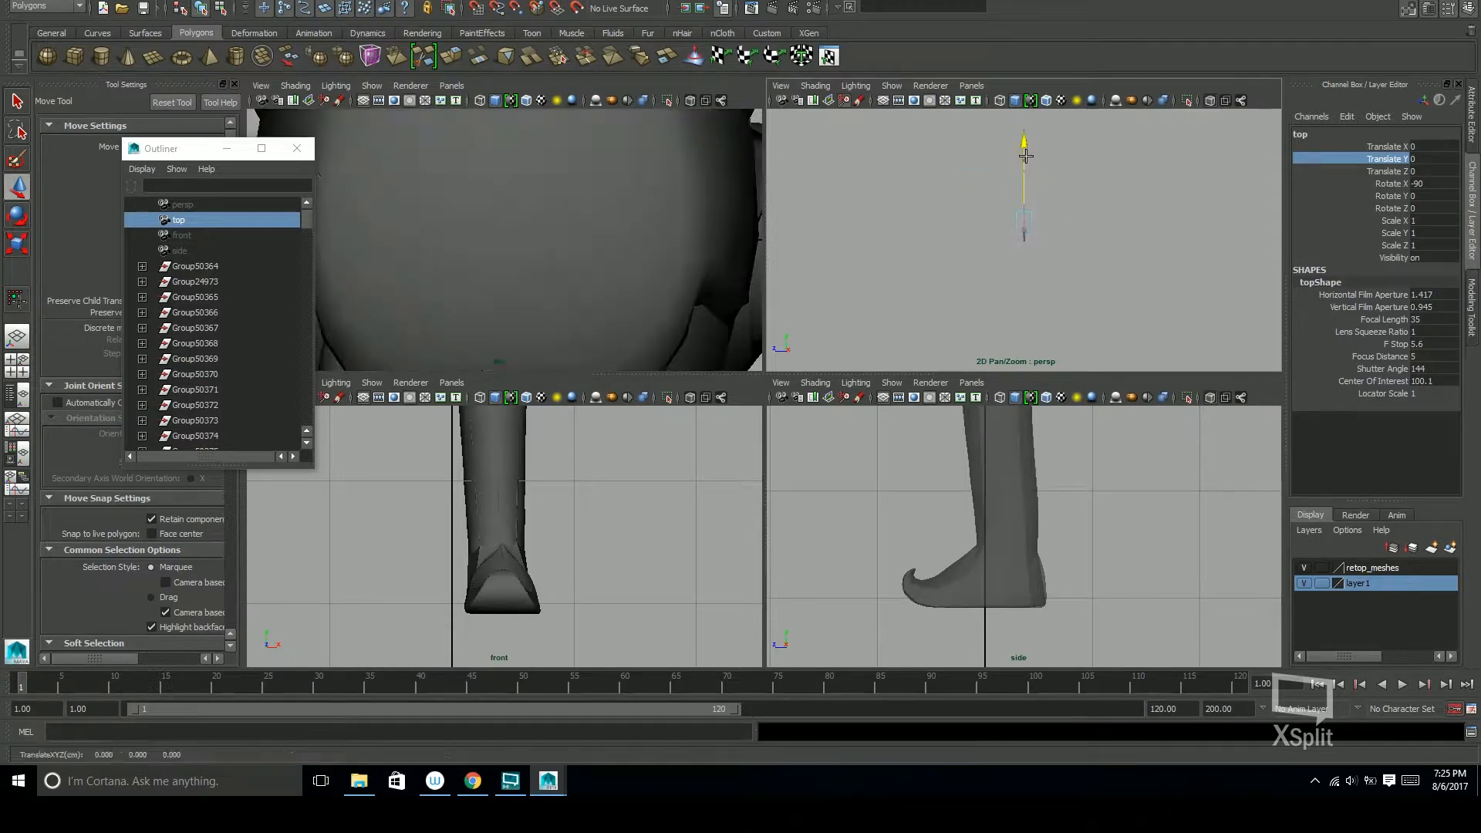
{"action": "left_click_drag", "start_coordinate": [1025, 106], "coordinate": [1025, 113]}
{"action": "middle_click_drag", "start_coordinate": [1081, 207], "coordinate": [1084, 280], "text": "alt"}
{"action": "scroll", "coordinate": [1043, 230], "scroll_direction": "down", "scroll_amount": 4}
{"action": "left_click_drag", "start_coordinate": [1027, 181], "coordinate": [1051, 264]}
{"action": "key", "text": "q"}
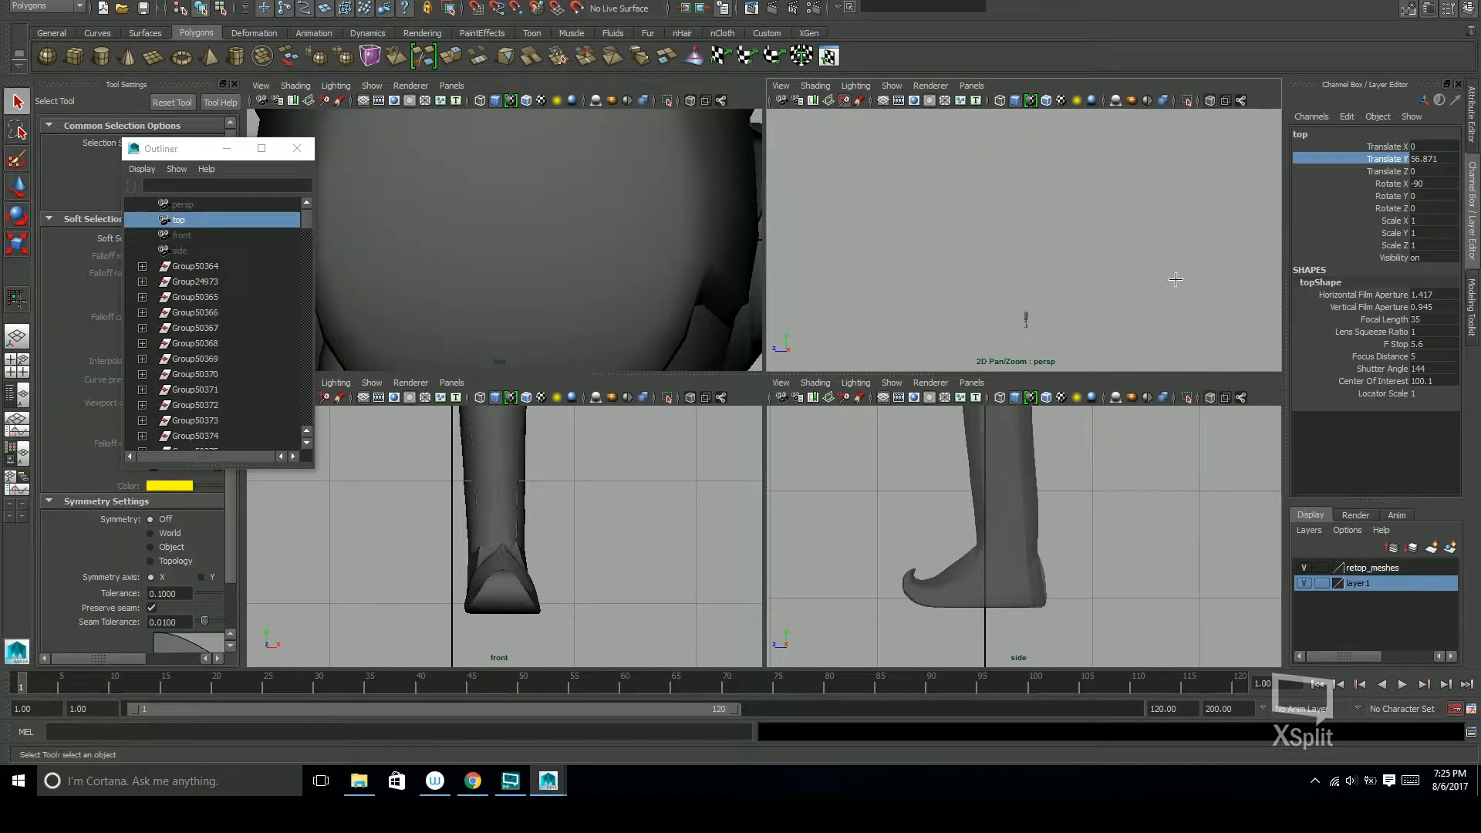
{"action": "double_click", "coordinate": [1434, 159]}
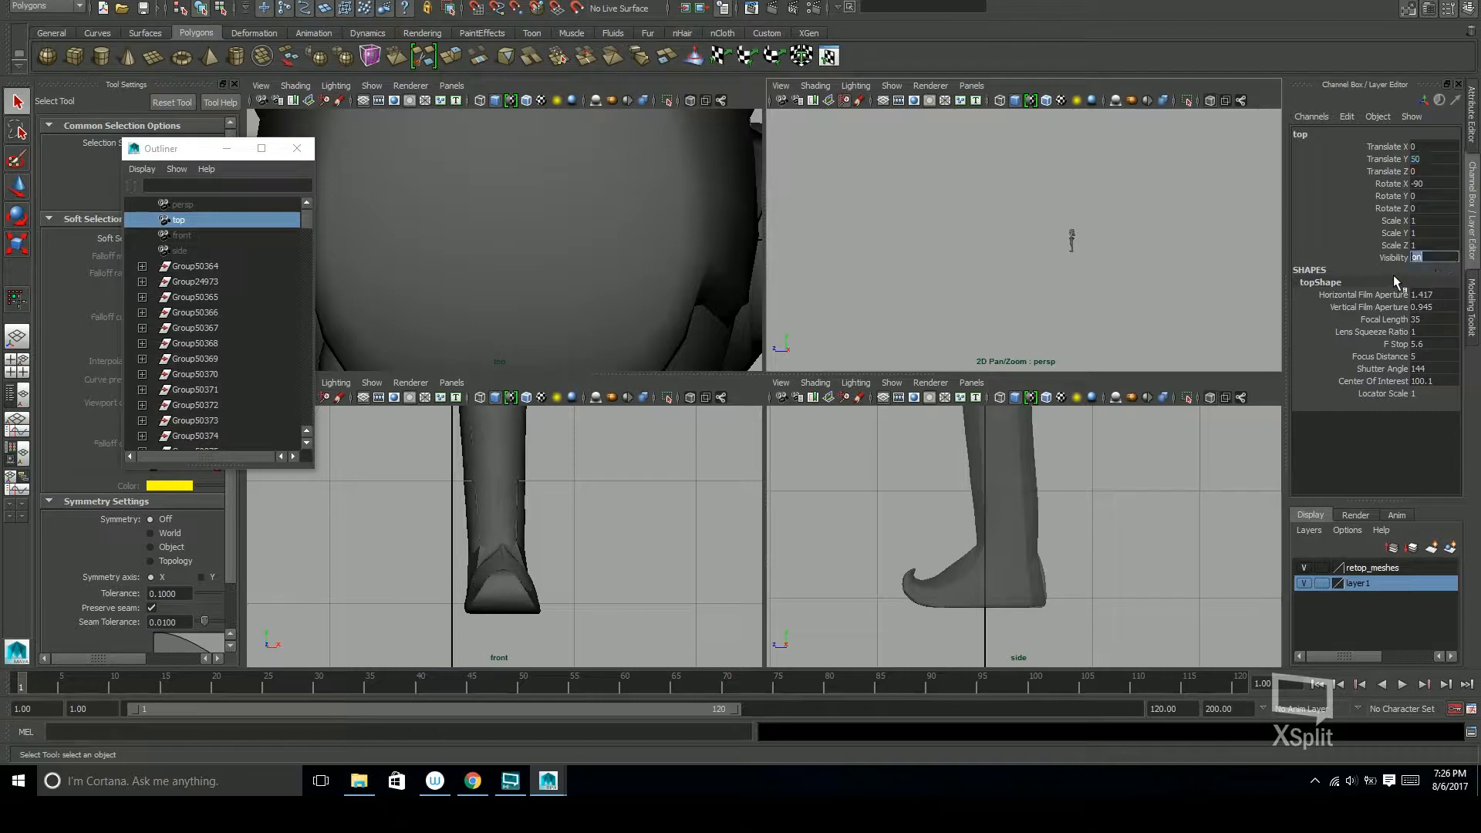
{"action": "left_click", "coordinate": [1069, 506]}
Frame the whole character in the perspective view and turn off X-ray shading
{"action": "key", "text": "w"}
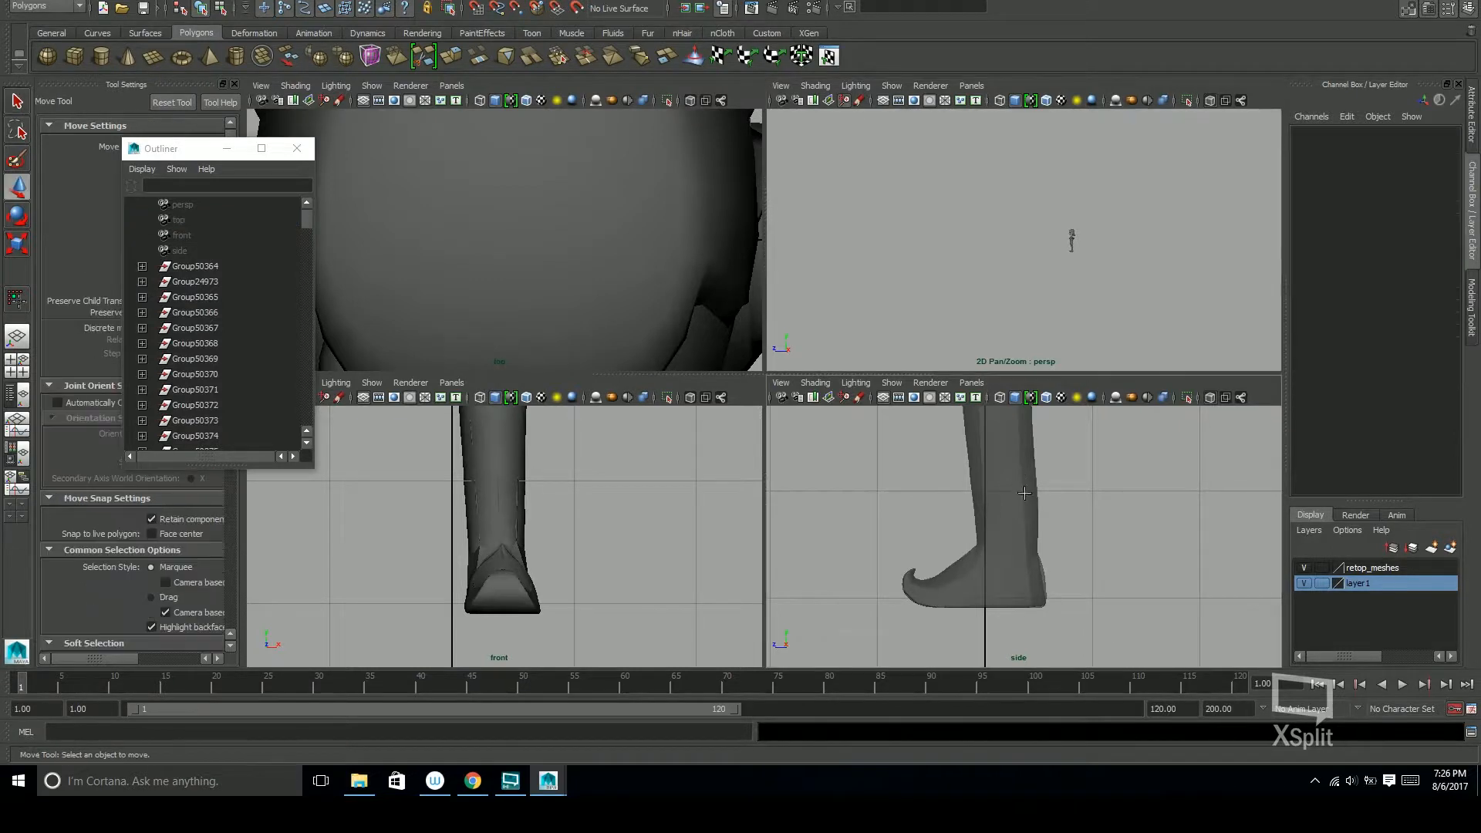
{"action": "middle_click_drag", "start_coordinate": [1024, 456], "coordinate": [1015, 519], "text": "alt"}
{"action": "key", "text": "space"}
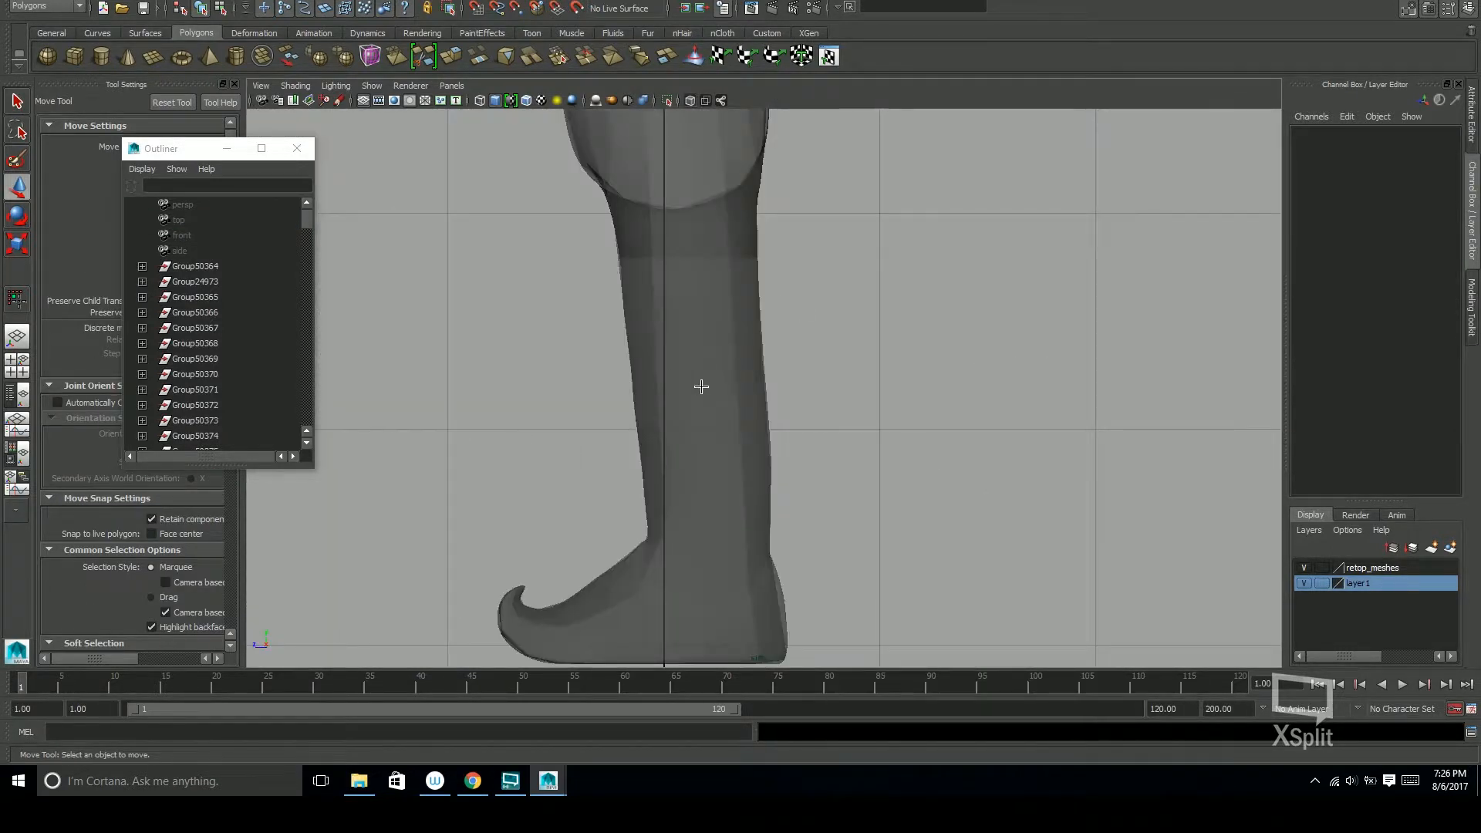
{"action": "key", "text": "space"}
{"action": "key", "text": "space"}
{"action": "key", "text": "f"}
{"action": "left_click_drag", "start_coordinate": [848, 399], "coordinate": [953, 418], "text": "alt"}
{"action": "left_click_drag", "start_coordinate": [815, 442], "coordinate": [816, 409], "text": "alt"}
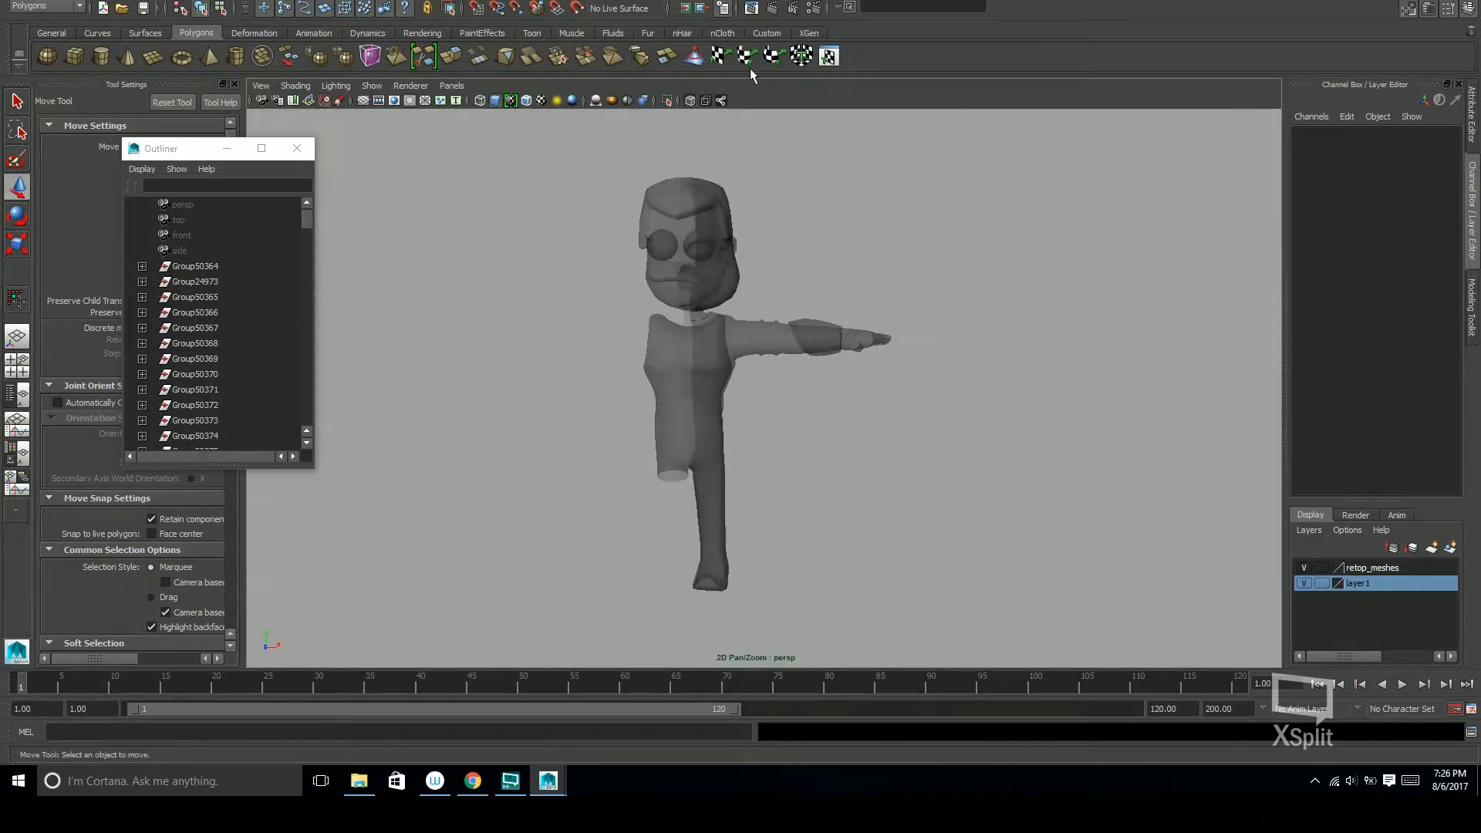
{"action": "left_click", "coordinate": [691, 102]}
Select the retopology mesh polySurface22 and isolate it in the perspective view
{"action": "mouse_move", "coordinate": [793, 265]}
{"action": "left_mouse_down", "text": "alt"}
{"action": "mouse_move", "coordinate": [939, 373]}
{"action": "mouse_move", "coordinate": [1011, 390]}
{"action": "left_mouse_up", "text": "alt"}
{"action": "right_click_drag", "start_coordinate": [1010, 390], "coordinate": [1265, 463], "text": "alt"}
{"action": "middle_click_drag", "start_coordinate": [1003, 420], "coordinate": [953, 333], "text": "alt"}
{"action": "left_click", "coordinate": [866, 460]}
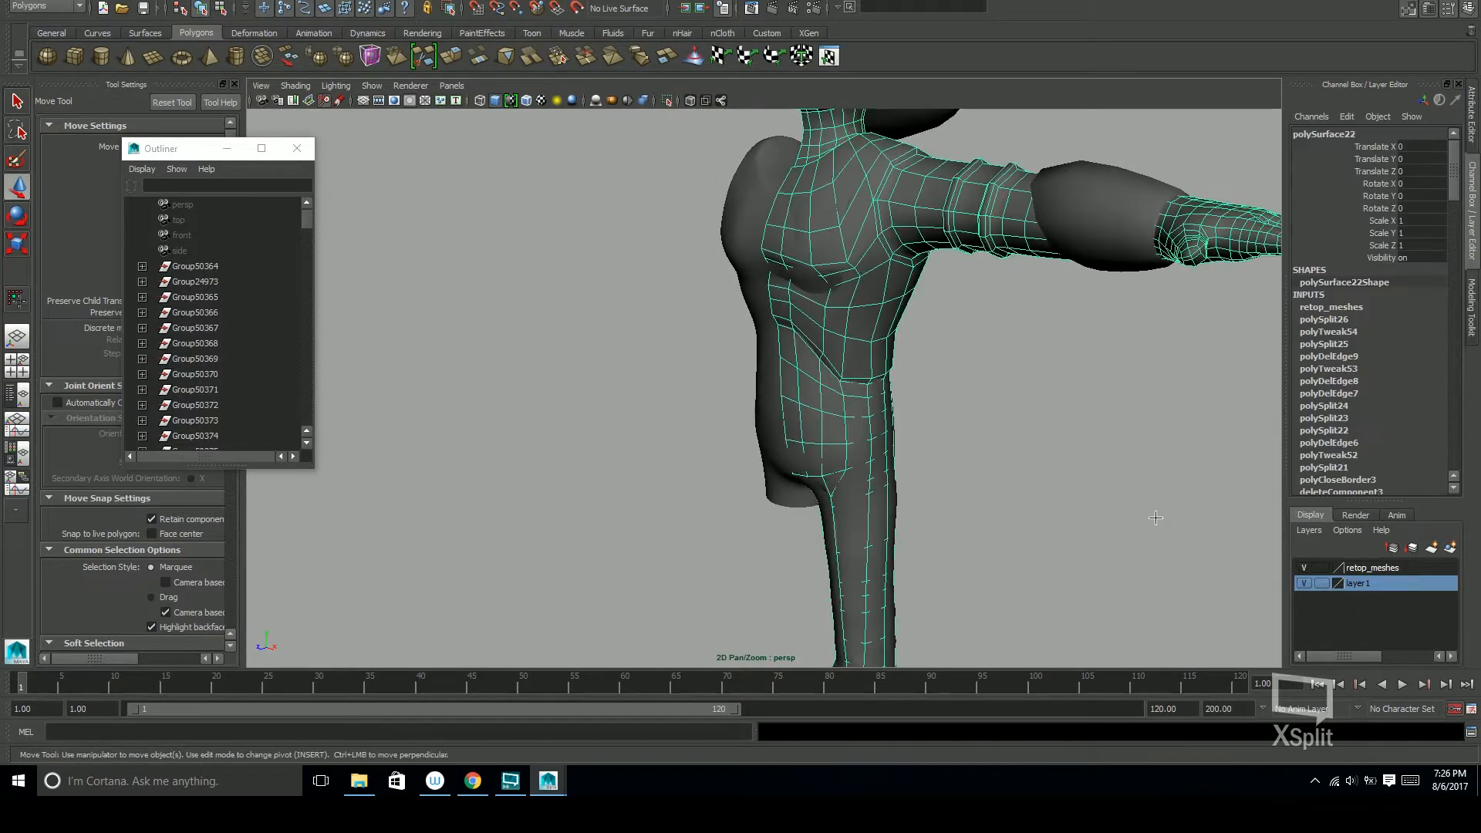
{"action": "left_click", "coordinate": [667, 100]}
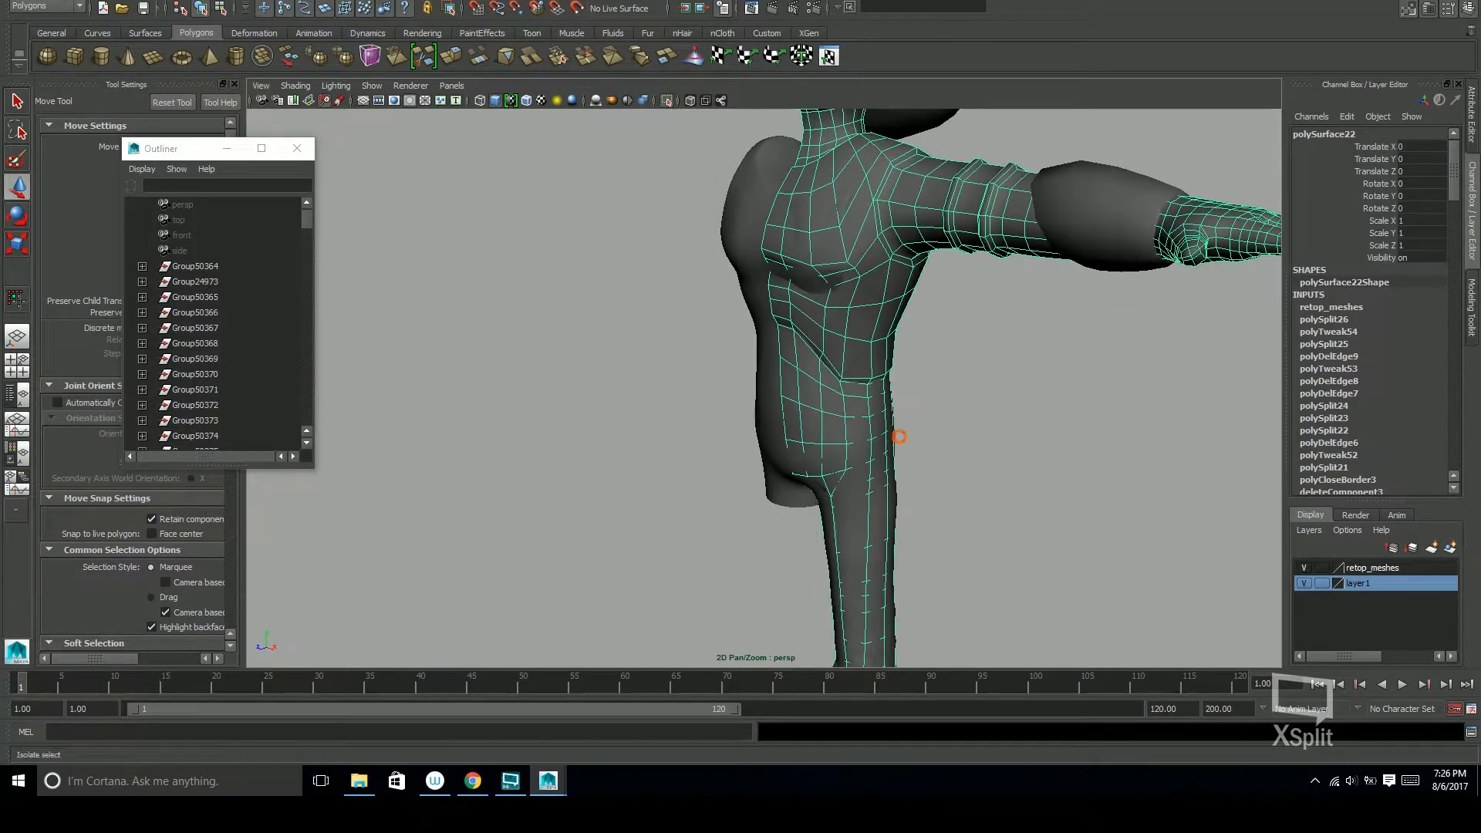
Look over the isolated mesh's torso and leg, browse the Outliner's groups, and close the Outliner
{"action": "left_click_drag", "start_coordinate": [876, 413], "coordinate": [993, 479], "text": "alt"}
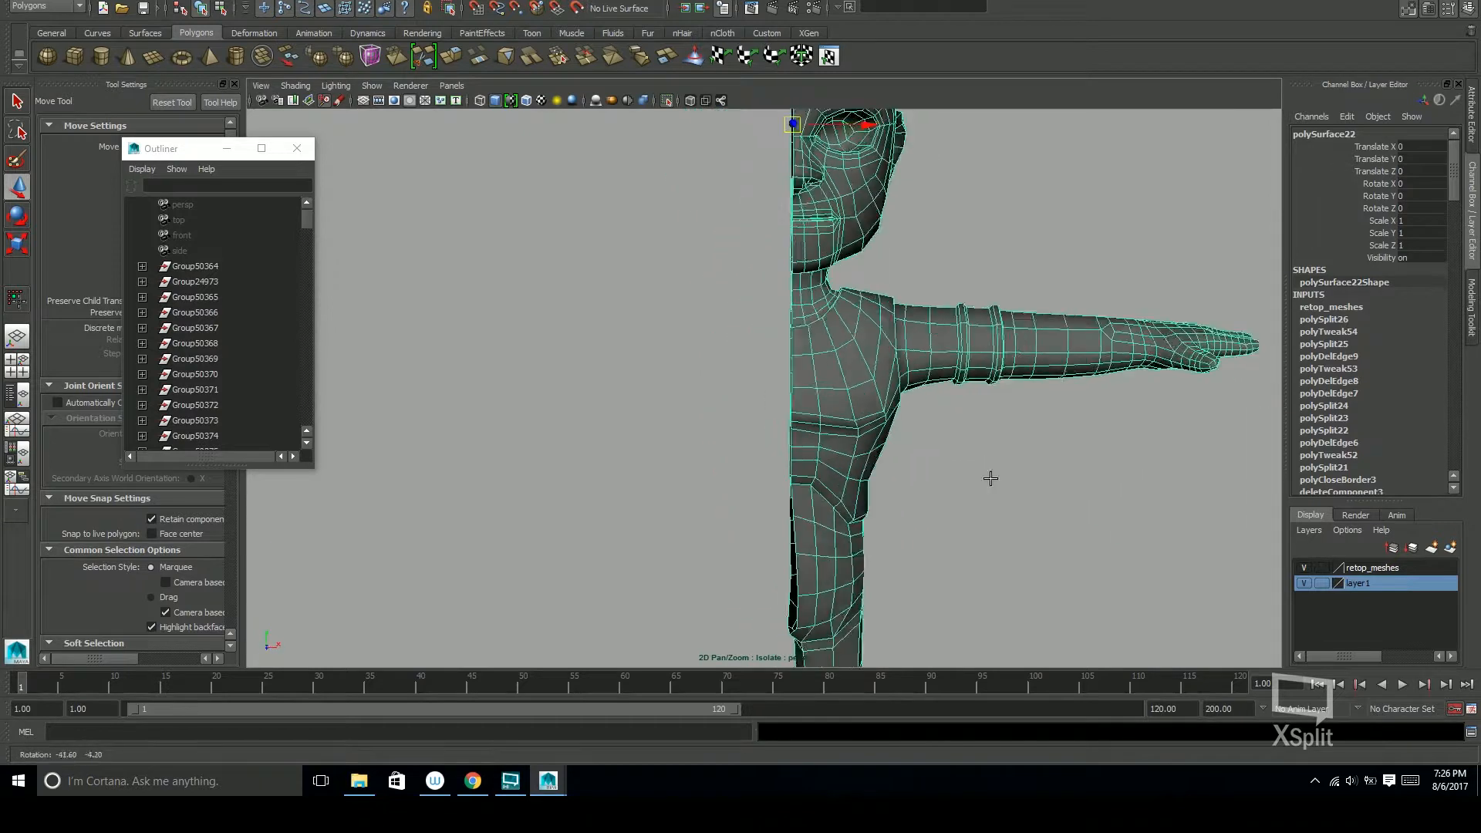
{"action": "middle_click_drag", "start_coordinate": [992, 479], "coordinate": [906, 311], "text": "alt"}
{"action": "left_click_drag", "start_coordinate": [905, 311], "coordinate": [854, 431], "text": "alt"}
{"action": "middle_click_drag", "start_coordinate": [945, 505], "coordinate": [959, 358], "text": "alt"}
{"action": "left_click_drag", "start_coordinate": [959, 357], "coordinate": [810, 448], "text": "alt"}
{"action": "left_click_drag", "start_coordinate": [307, 222], "coordinate": [309, 308]}
{"action": "left_click_drag", "start_coordinate": [307, 251], "coordinate": [307, 221]}
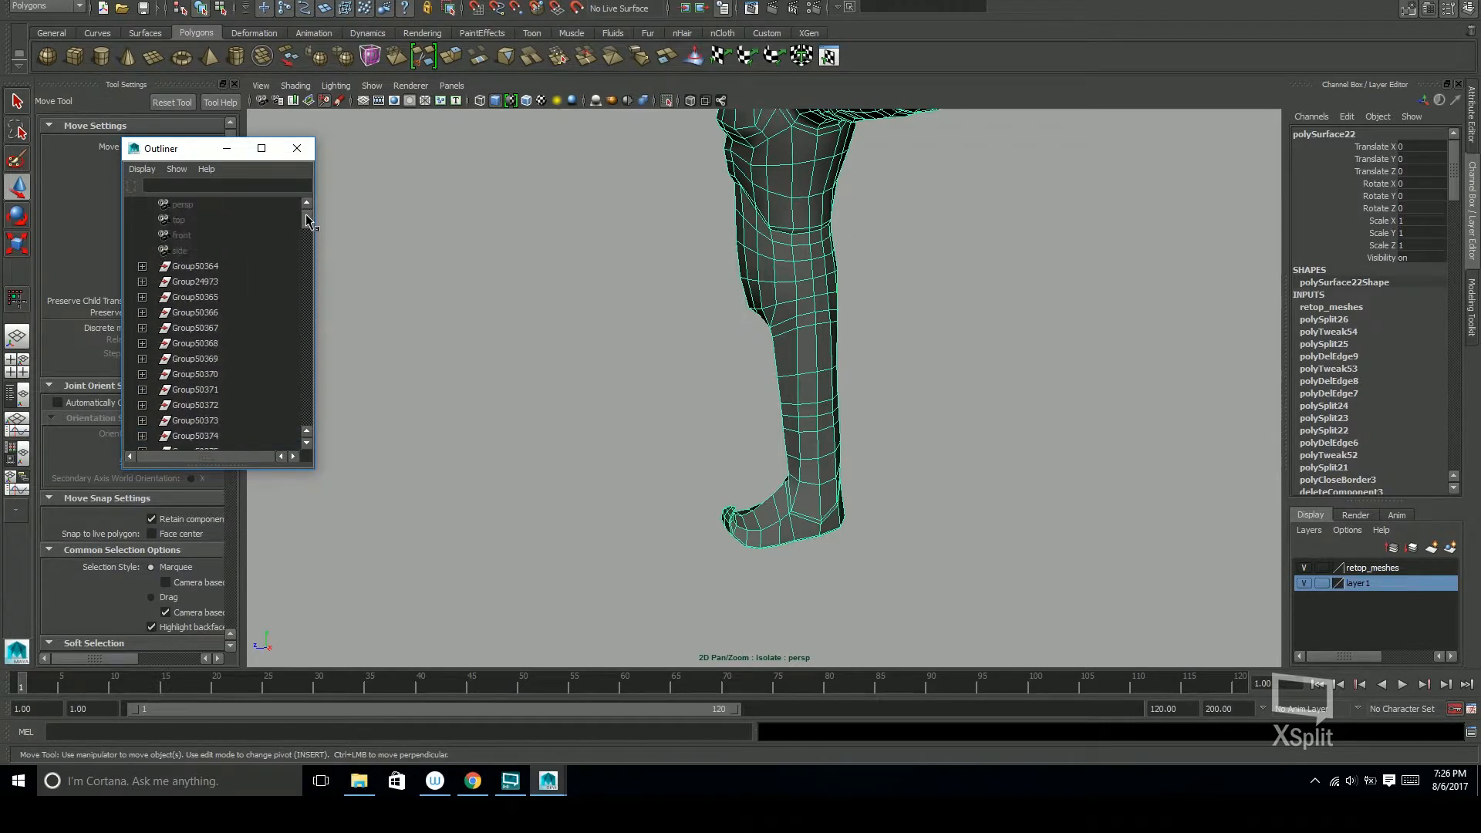
{"action": "left_click", "coordinate": [142, 266]}
{"action": "left_click", "coordinate": [143, 283]}
{"action": "left_click", "coordinate": [297, 148]}
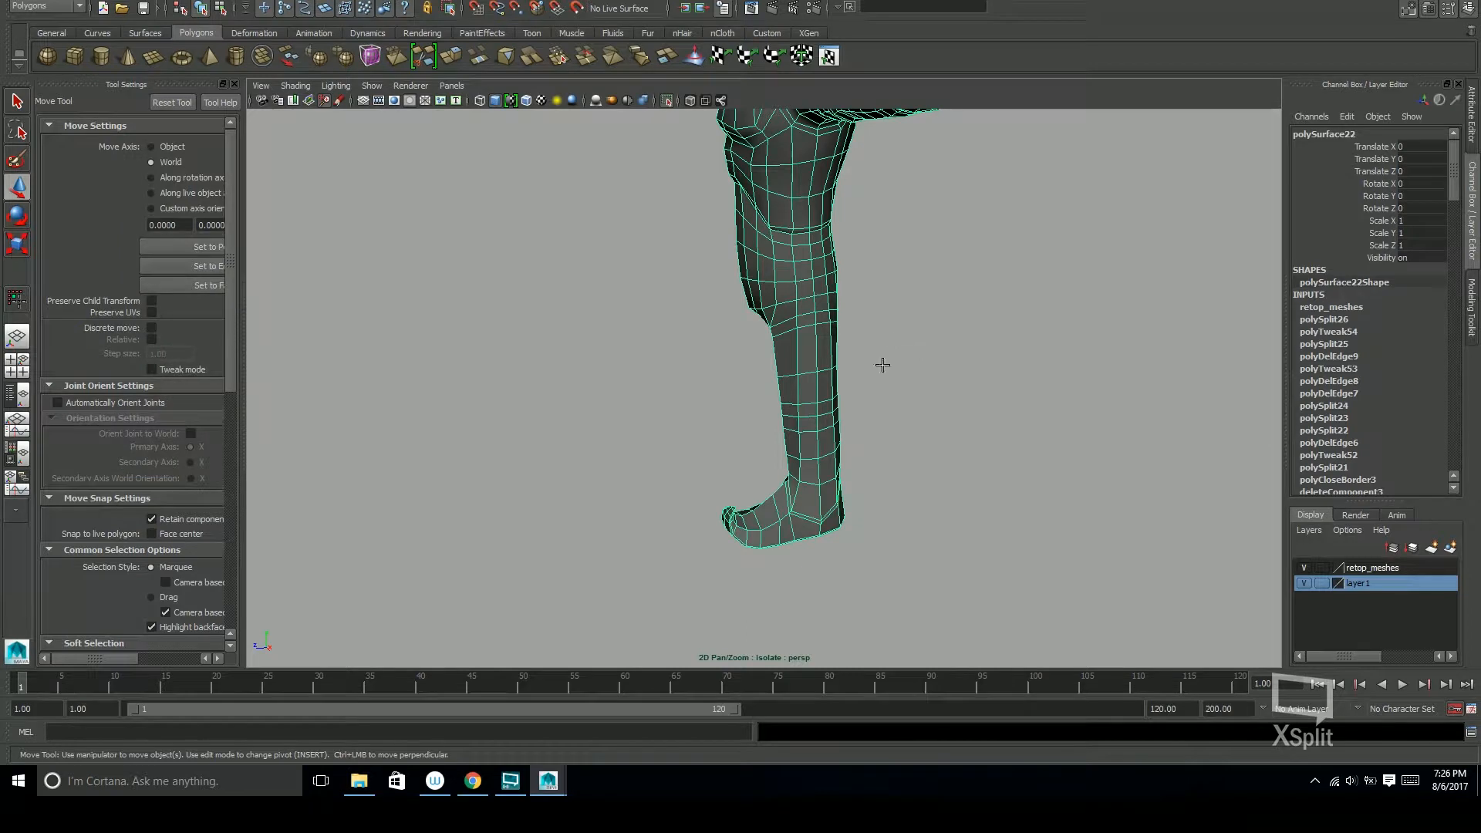
Examine the isolated mesh's lower leg, ankle and curled toe from several sides and close up
{"action": "middle_click_drag", "start_coordinate": [882, 365], "coordinate": [879, 456], "text": "alt"}
{"action": "left_click_drag", "start_coordinate": [879, 456], "coordinate": [945, 432], "text": "alt"}
{"action": "middle_click_drag", "start_coordinate": [929, 386], "coordinate": [913, 288], "text": "alt"}
{"action": "right_click_drag", "start_coordinate": [913, 288], "coordinate": [1067, 494], "text": "alt"}
{"action": "middle_click_drag", "start_coordinate": [1068, 494], "coordinate": [1006, 434], "text": "alt"}
{"action": "left_click_drag", "start_coordinate": [1007, 433], "coordinate": [1037, 469], "text": "alt"}
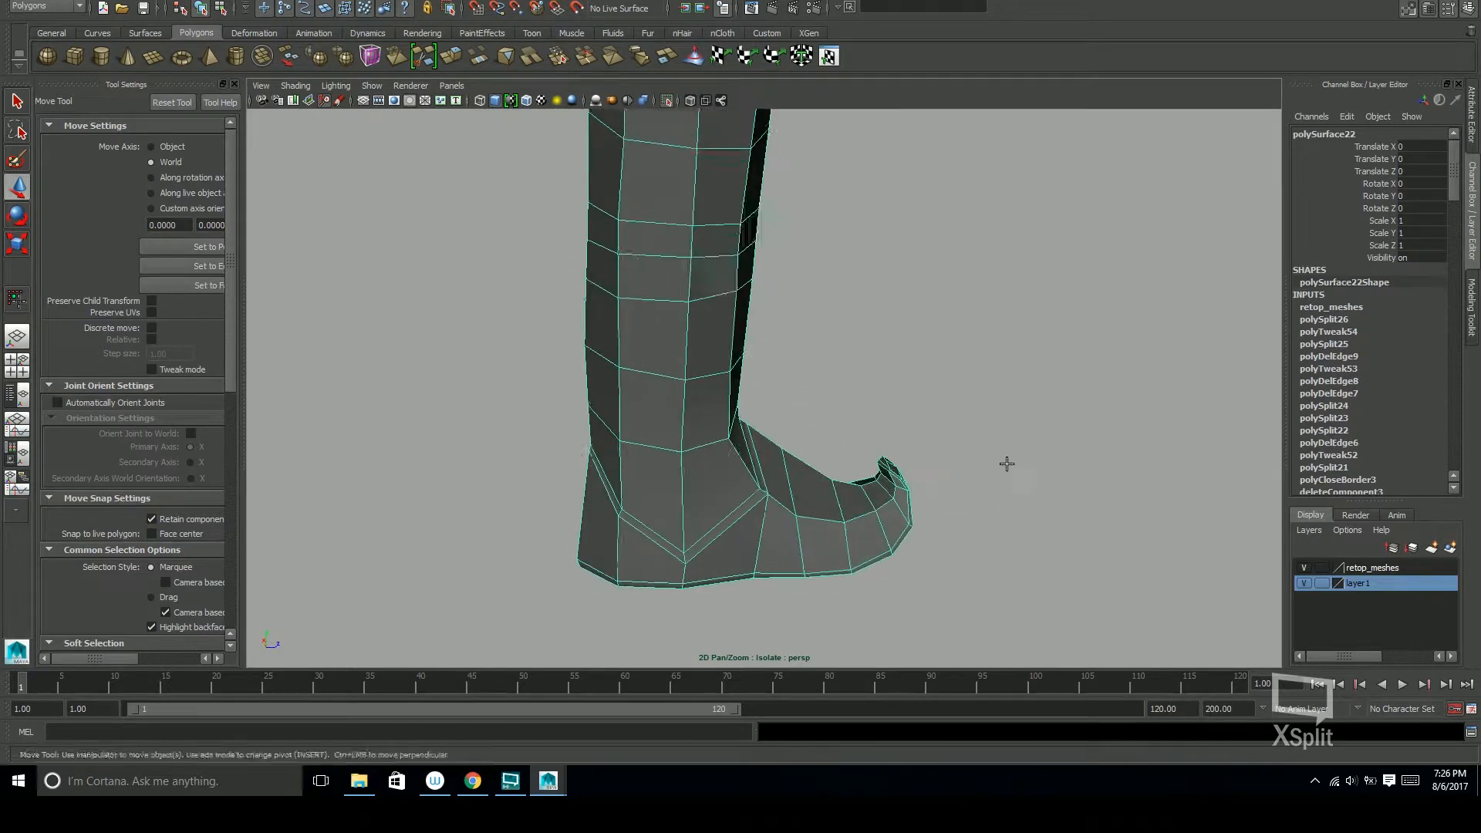
{"action": "middle_click_drag", "start_coordinate": [1037, 469], "coordinate": [923, 391], "text": "alt"}
{"action": "right_click_drag", "start_coordinate": [922, 390], "coordinate": [939, 429], "text": "alt"}
{"action": "left_click_drag", "start_coordinate": [939, 429], "coordinate": [870, 423], "text": "alt"}
{"action": "right_click_drag", "start_coordinate": [869, 424], "coordinate": [1139, 409], "text": "alt"}
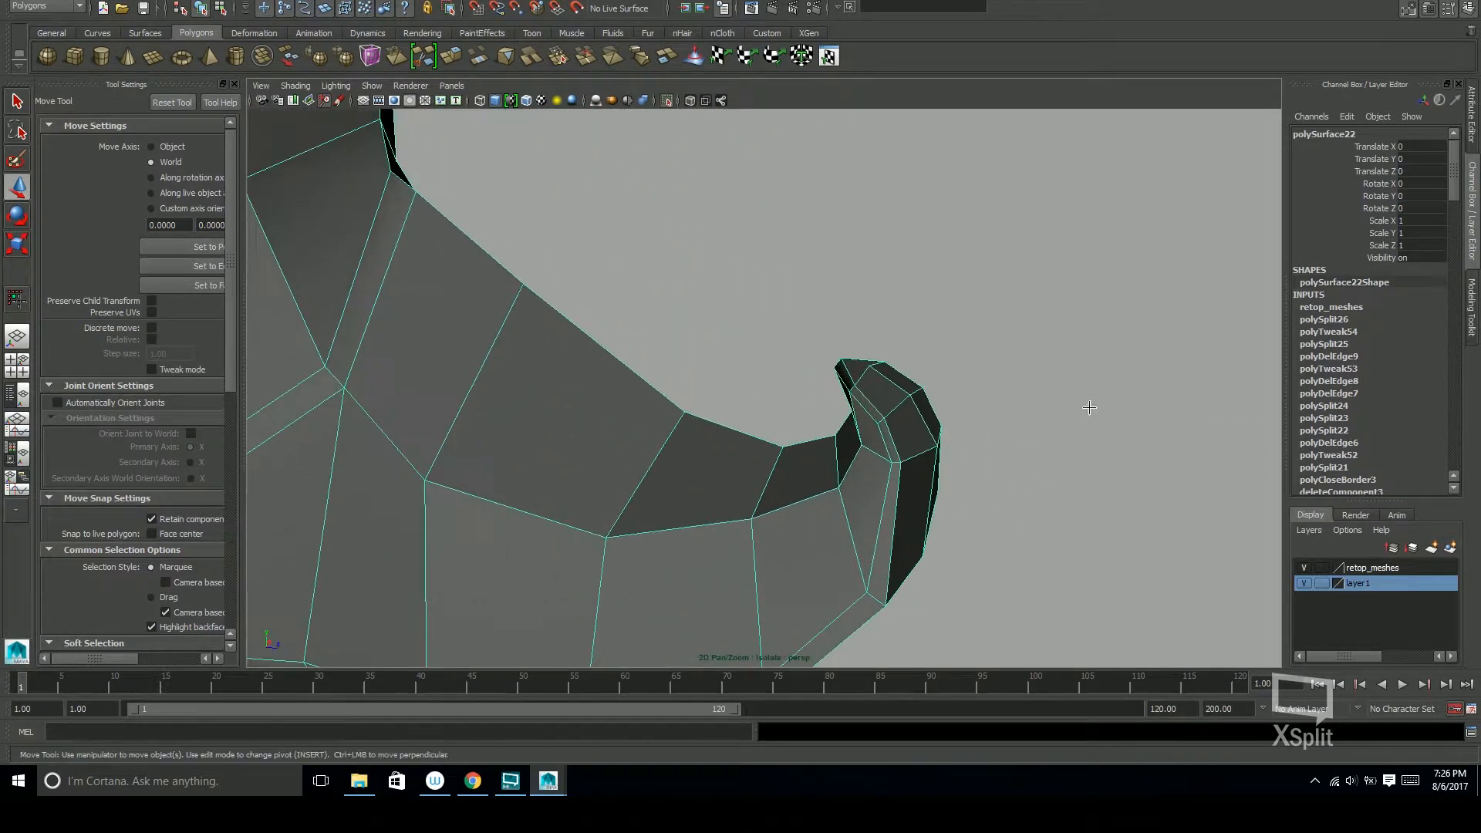
{"action": "left_click_drag", "start_coordinate": [1140, 409], "coordinate": [965, 417], "text": "alt"}
{"action": "right_click_drag", "start_coordinate": [965, 417], "coordinate": [1118, 384], "text": "alt"}
{"action": "middle_click_drag", "start_coordinate": [1118, 384], "coordinate": [1045, 340], "text": "alt"}
{"action": "left_click_drag", "start_coordinate": [1025, 438], "coordinate": [1079, 405], "text": "alt"}
{"action": "right_click_drag", "start_coordinate": [1079, 405], "coordinate": [1174, 397], "text": "alt"}
{"action": "middle_click_drag", "start_coordinate": [1111, 394], "coordinate": [1048, 356], "text": "alt"}
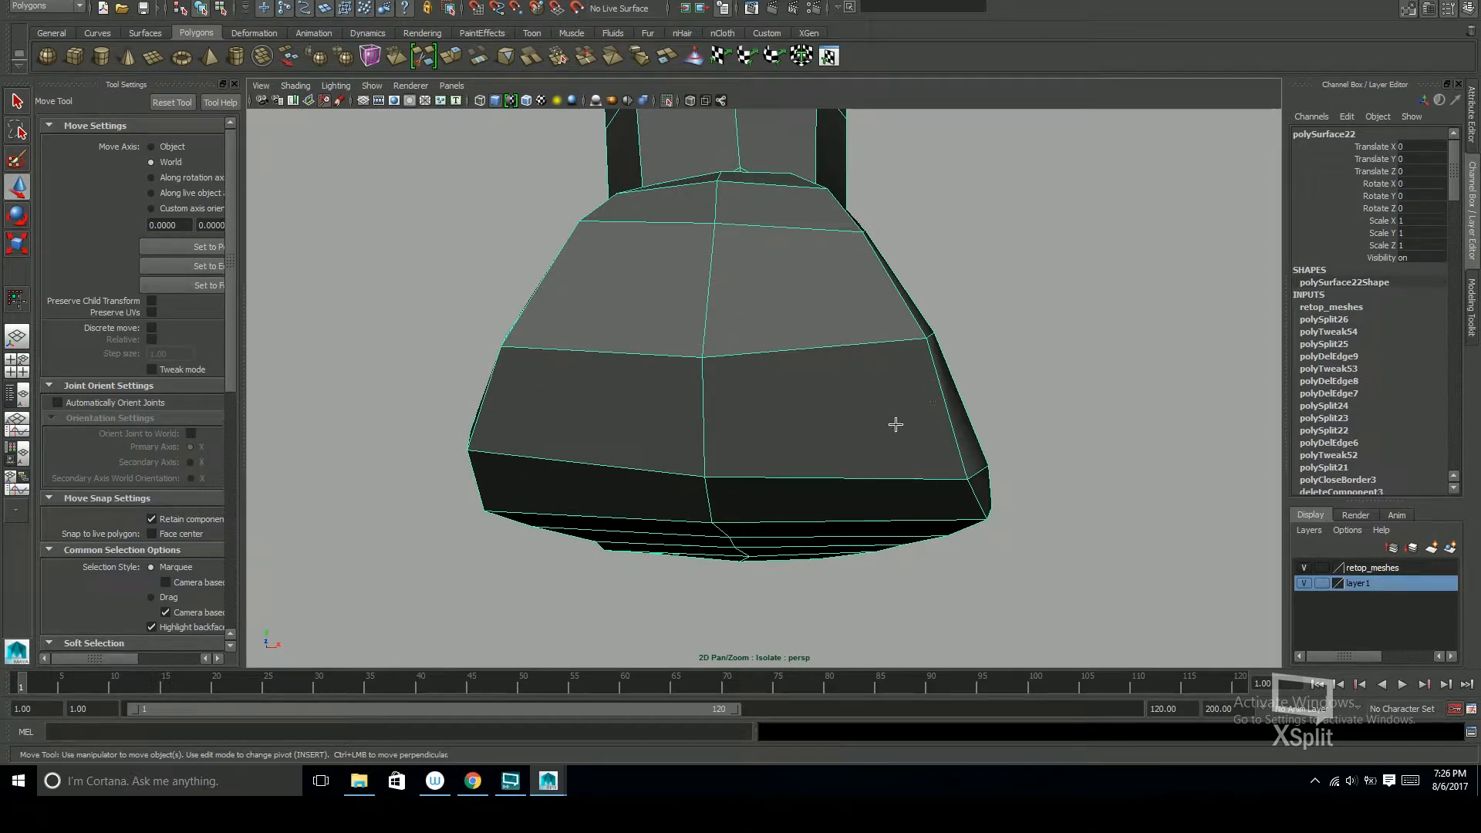
Switch to vertex selection and adjust the vertices along the outer edge at the front of the shoe
{"action": "key", "text": "F9"}
{"action": "left_click", "coordinate": [968, 479]}
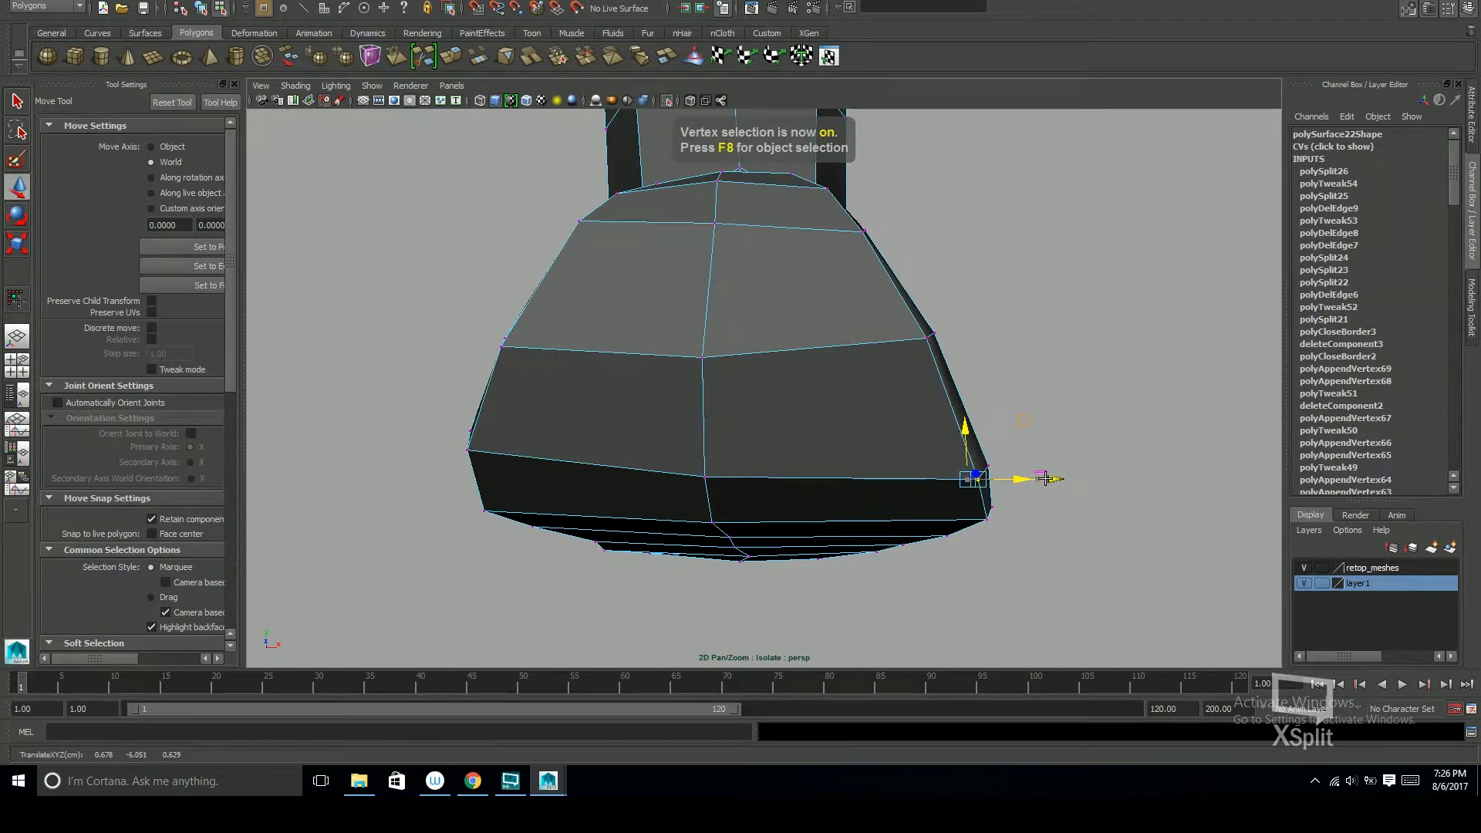
{"action": "left_click_drag", "start_coordinate": [1034, 478], "coordinate": [940, 222], "text": "alt"}
{"action": "left_click_drag", "start_coordinate": [957, 388], "coordinate": [945, 351], "text": "alt"}
{"action": "mouse_move", "coordinate": [939, 429]}
{"action": "left_mouse_down"}
{"action": "mouse_move", "coordinate": [946, 420]}
{"action": "mouse_move", "coordinate": [924, 423]}
{"action": "left_mouse_up"}
{"action": "middle_click_drag", "start_coordinate": [919, 563], "coordinate": [936, 454], "text": "alt"}
{"action": "left_click", "coordinate": [923, 436]}
{"action": "left_click_drag", "start_coordinate": [978, 423], "coordinate": [989, 419]}
Adjust the vertices along the rim of the sole as seen from below
{"action": "middle_click_drag", "start_coordinate": [915, 609], "coordinate": [908, 501], "text": "alt"}
{"action": "left_click", "coordinate": [895, 509]}
{"action": "left_click_drag", "start_coordinate": [948, 478], "coordinate": [790, 440], "text": "alt"}
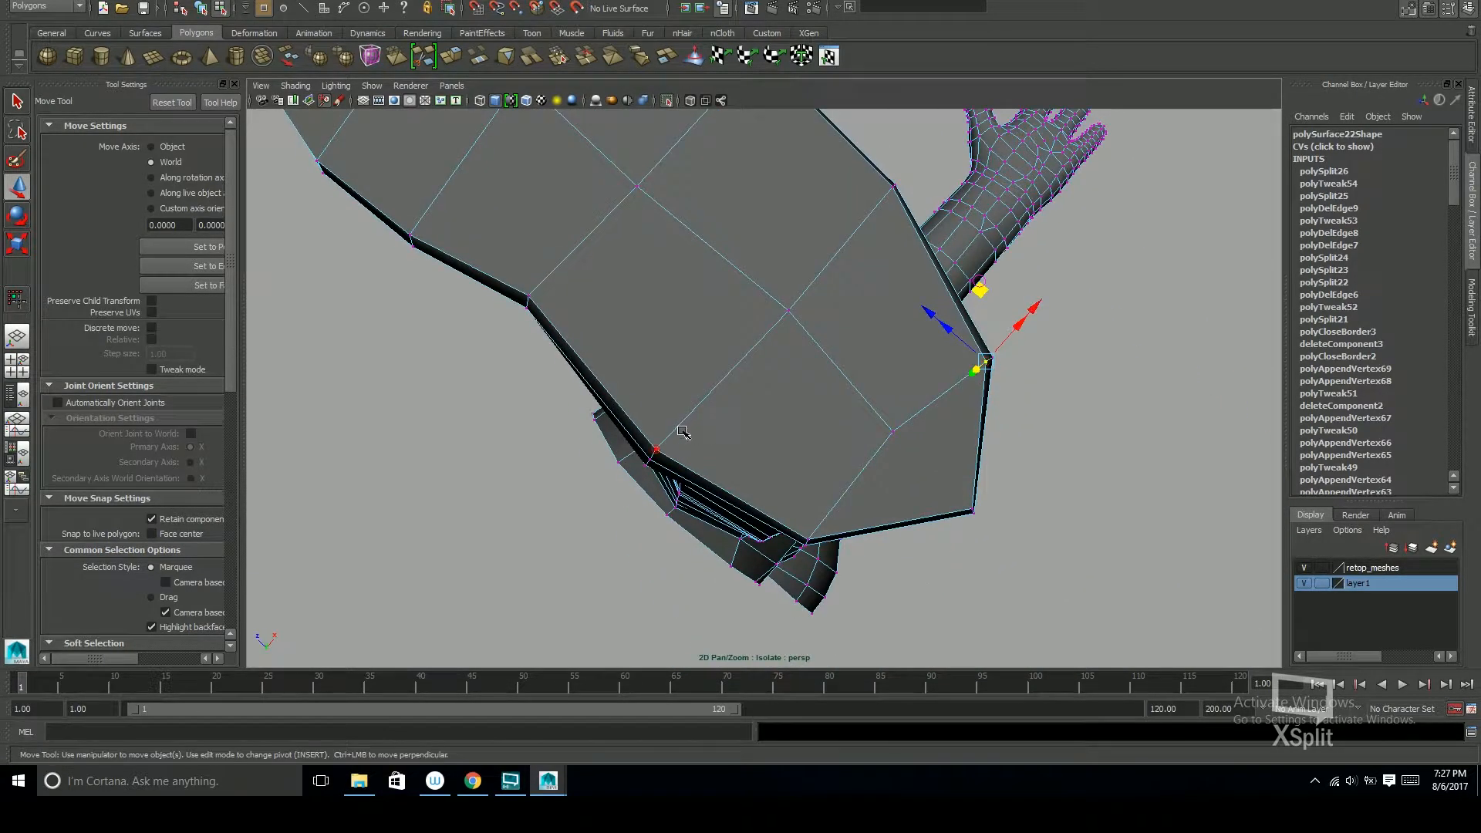
{"action": "left_click_drag", "start_coordinate": [699, 405], "coordinate": [708, 397]}
Adjust the vertices at the ankle crease where the leg meets the shoe
{"action": "left_click_drag", "start_coordinate": [853, 386], "coordinate": [819, 409], "text": "alt"}
{"action": "left_click_drag", "start_coordinate": [856, 432], "coordinate": [771, 482], "text": "alt"}
{"action": "left_click_drag", "start_coordinate": [562, 540], "coordinate": [786, 498]}
{"action": "left_click", "coordinate": [786, 498]}
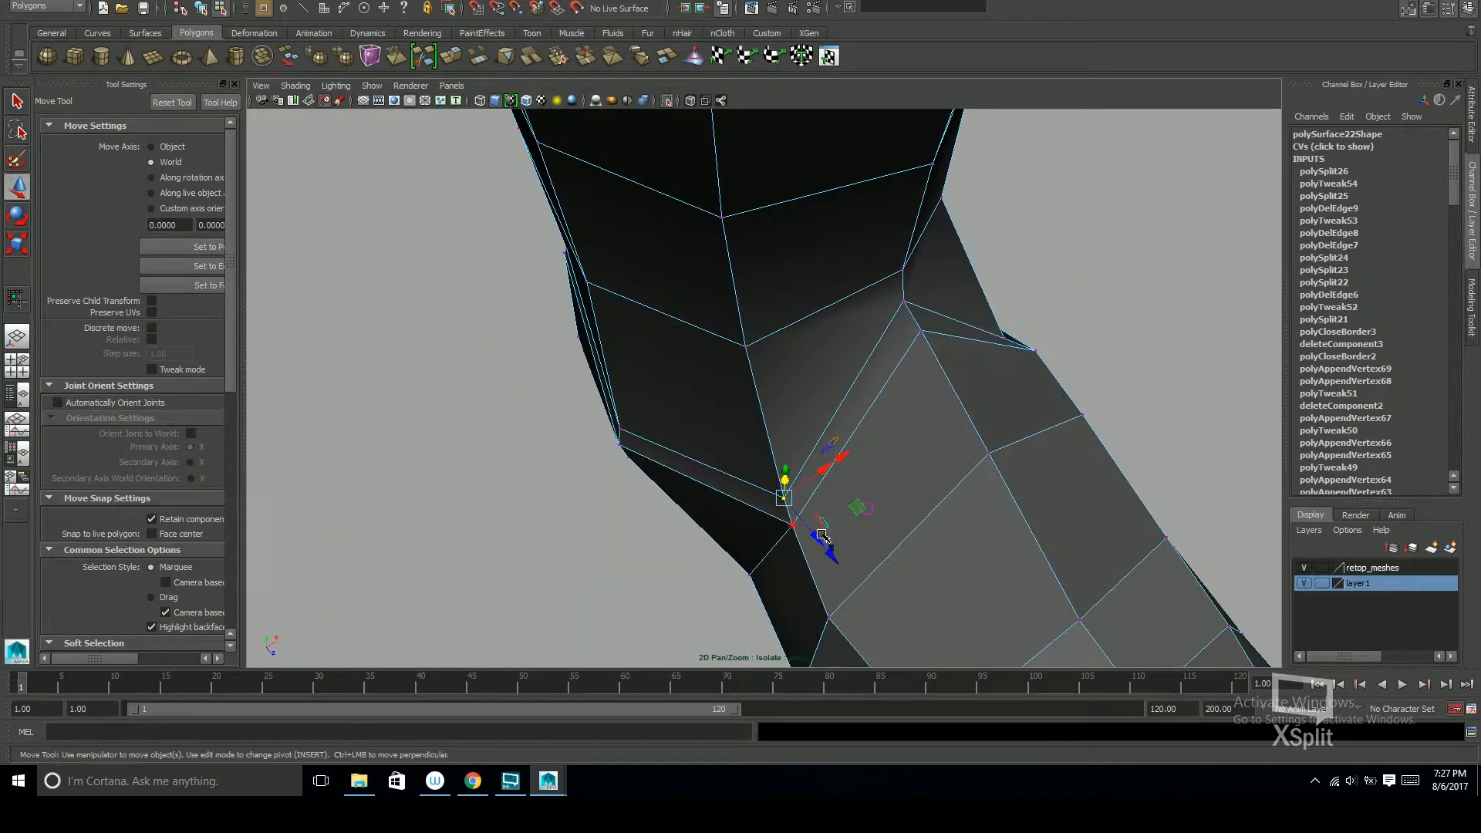
{"action": "middle_click_drag", "start_coordinate": [857, 510], "coordinate": [861, 498]}
{"action": "left_click_drag", "start_coordinate": [966, 464], "coordinate": [1023, 446], "text": "alt"}
{"action": "left_click", "coordinate": [660, 455]}
{"action": "left_click_drag", "start_coordinate": [665, 457], "coordinate": [701, 434], "text": "alt"}
{"action": "left_click_drag", "start_coordinate": [676, 376], "coordinate": [859, 420]}
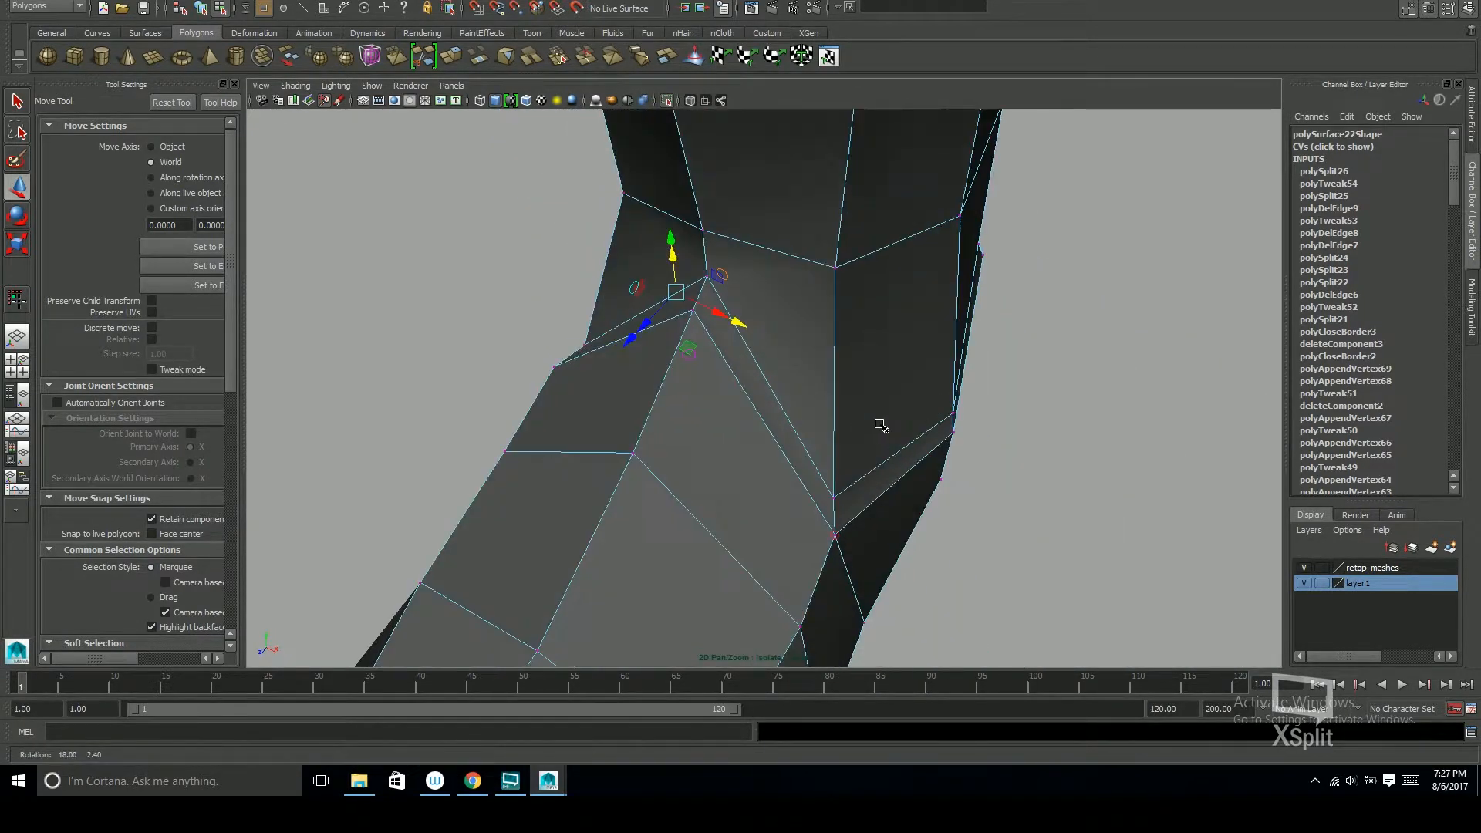
Adjust the vertices across the back of the ankle just above the heel, and undo the last change
{"action": "left_click", "coordinate": [953, 415]}
{"action": "left_click_drag", "start_coordinate": [1008, 435], "coordinate": [868, 416]}
{"action": "left_click_drag", "start_coordinate": [792, 473], "coordinate": [710, 530], "text": "alt"}
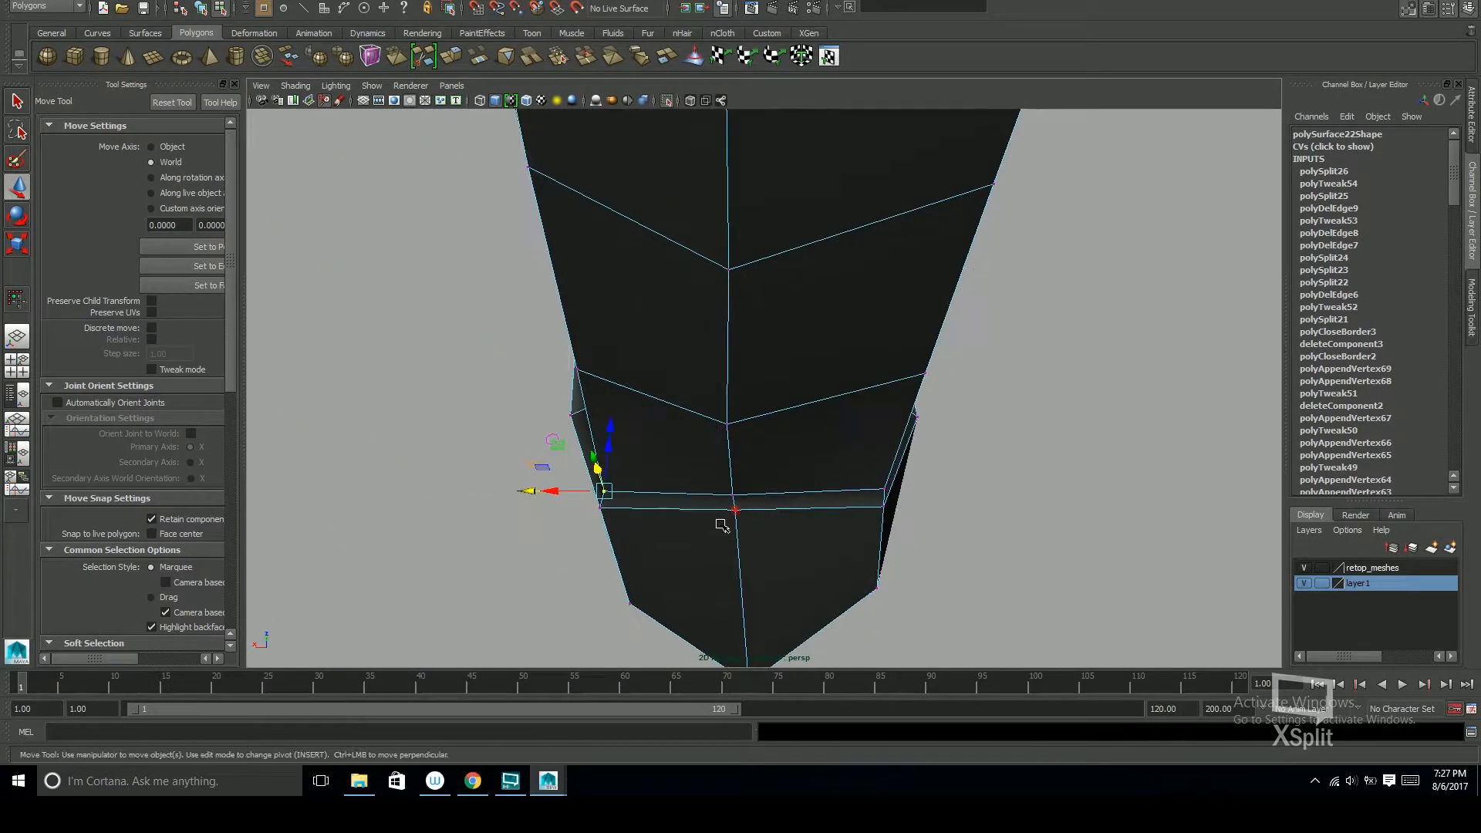
{"action": "left_click_drag", "start_coordinate": [528, 491], "coordinate": [537, 491]}
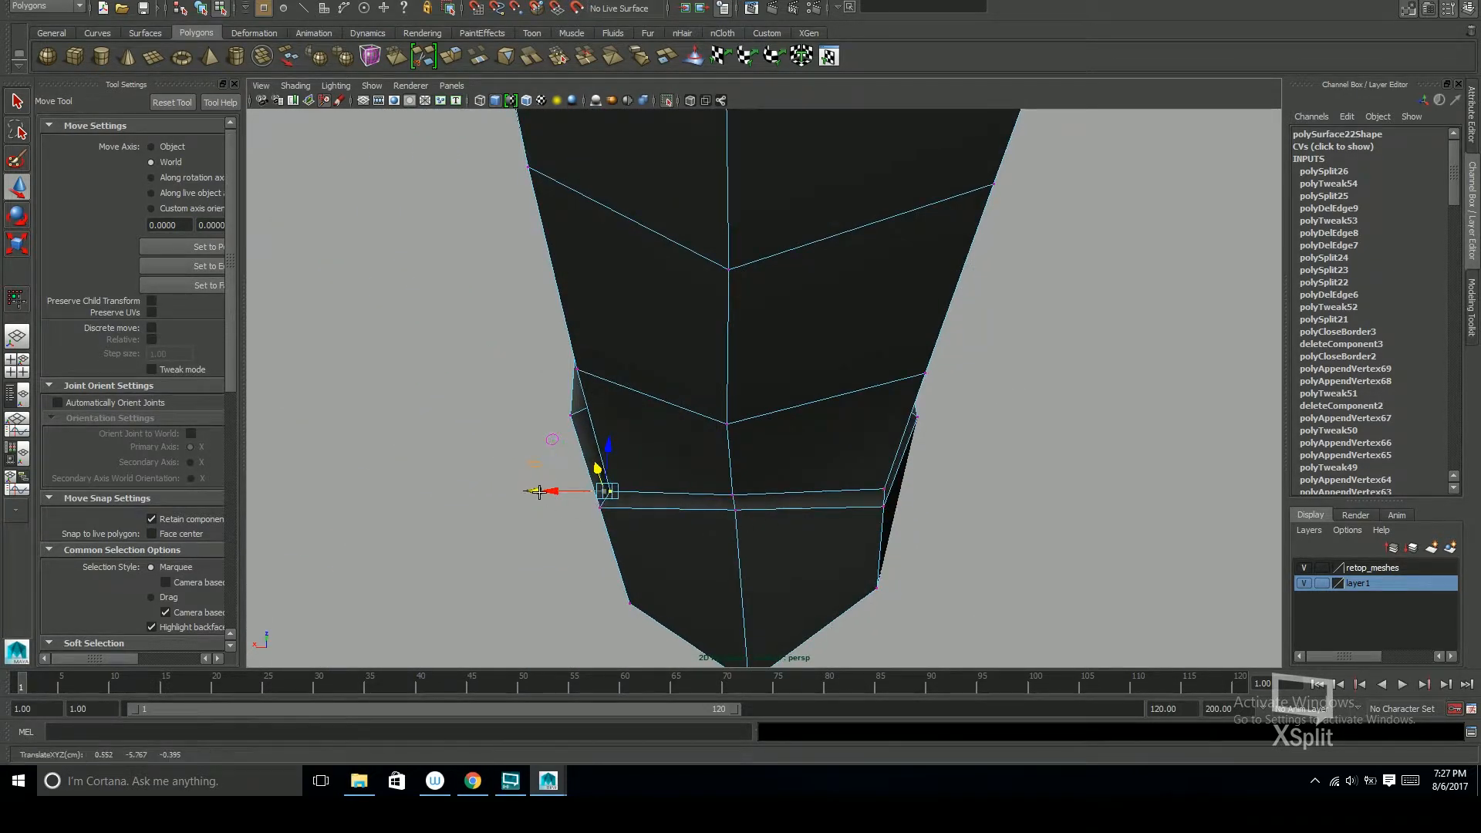
{"action": "left_click_drag", "start_coordinate": [734, 513], "coordinate": [822, 575], "text": "alt"}
{"action": "left_click_drag", "start_coordinate": [812, 517], "coordinate": [803, 513]}
{"action": "left_click_drag", "start_coordinate": [880, 550], "coordinate": [764, 527], "text": "alt"}
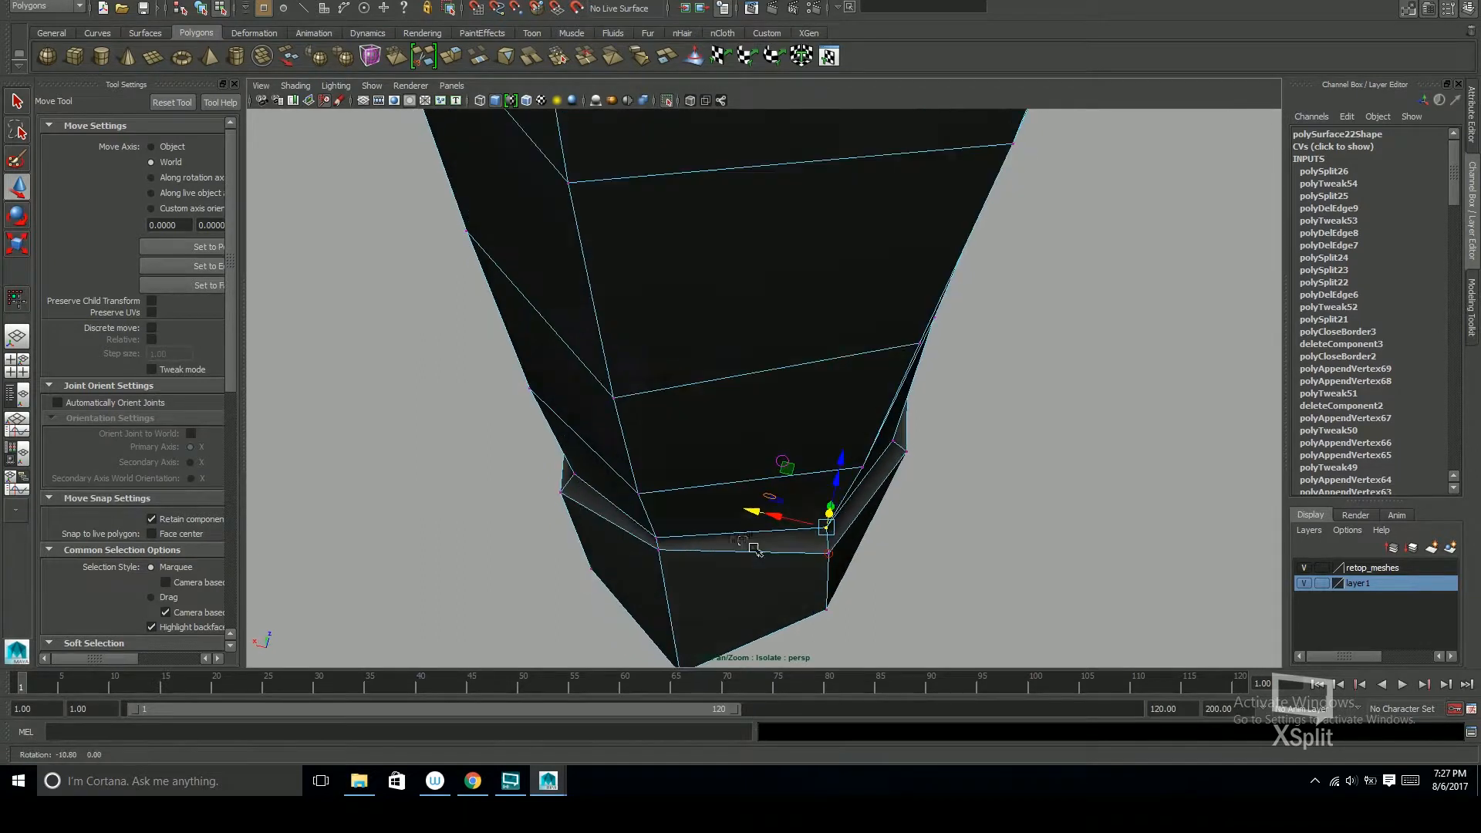
{"action": "left_click_drag", "start_coordinate": [659, 533], "coordinate": [568, 353], "text": "alt"}
{"action": "left_click", "coordinate": [577, 372]}
{"action": "key", "text": "ctrl+z"}
Show the lower leg in the side view, return to object selection and isolate the half-body mesh there
{"action": "left_click_drag", "start_coordinate": [810, 474], "coordinate": [764, 453], "text": "alt"}
{"action": "right_click_drag", "start_coordinate": [764, 453], "coordinate": [753, 473], "text": "alt"}
{"action": "middle_click_drag", "start_coordinate": [753, 473], "coordinate": [733, 544], "text": "alt"}
{"action": "left_click_drag", "start_coordinate": [736, 463], "coordinate": [863, 482], "text": "alt"}
{"action": "key", "text": "space"}
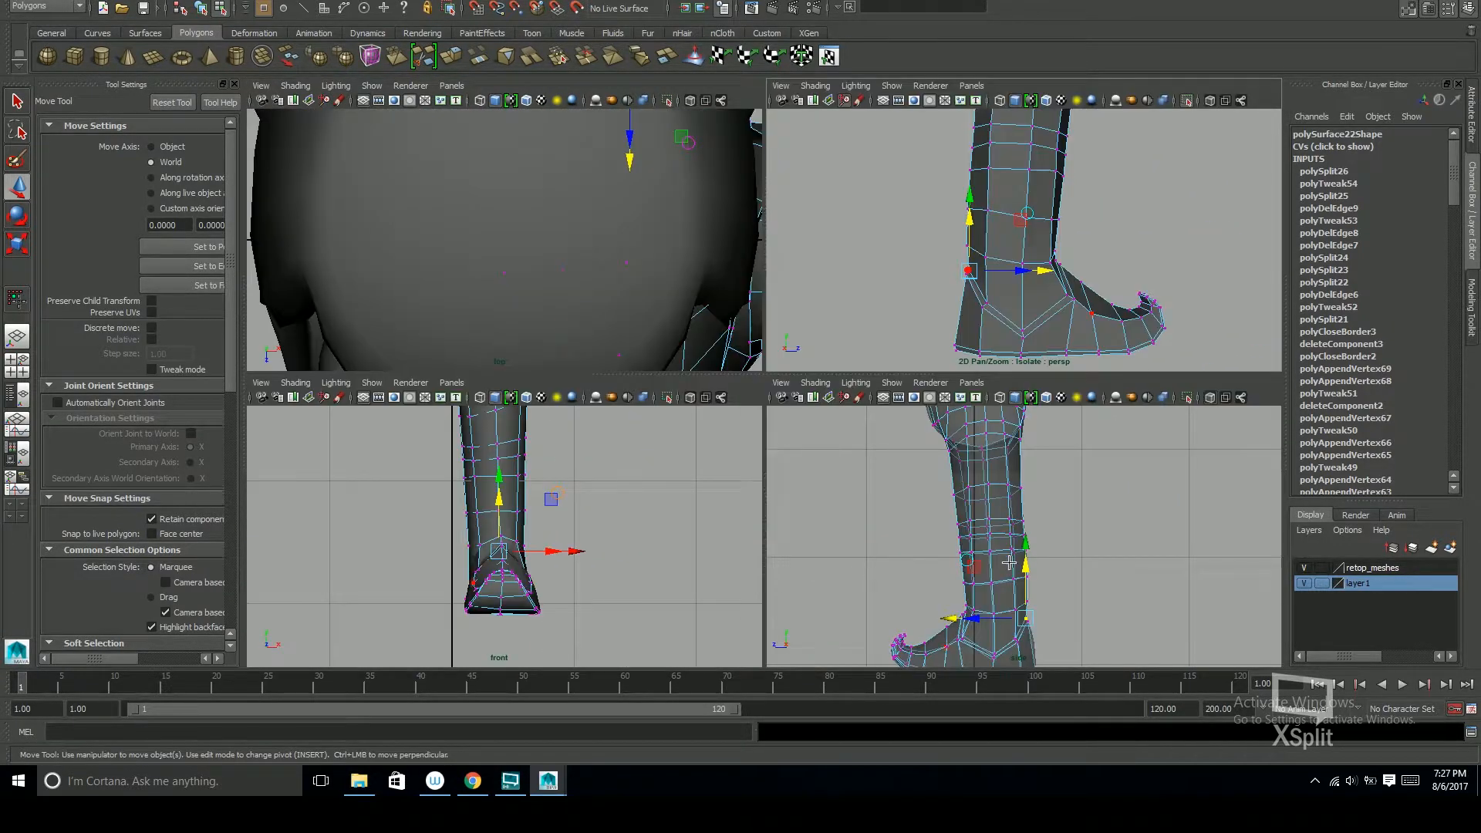
{"action": "key", "text": "space"}
{"action": "middle_click_drag", "start_coordinate": [814, 398], "coordinate": [979, 382], "text": "alt"}
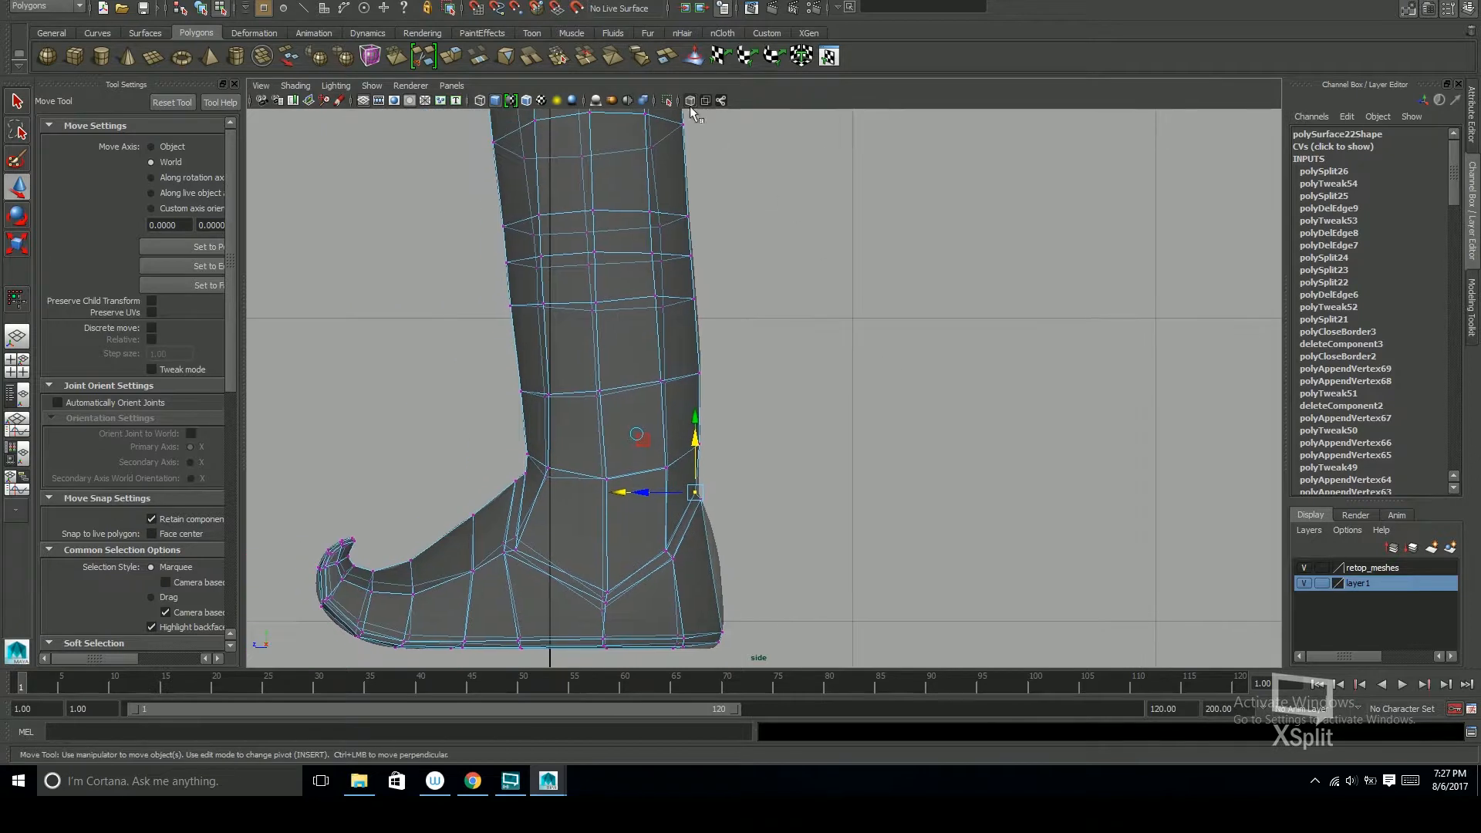
{"action": "right_click_drag", "start_coordinate": [774, 370], "coordinate": [783, 377], "text": "alt"}
{"action": "middle_click_drag", "start_coordinate": [783, 377], "coordinate": [849, 413], "text": "alt"}
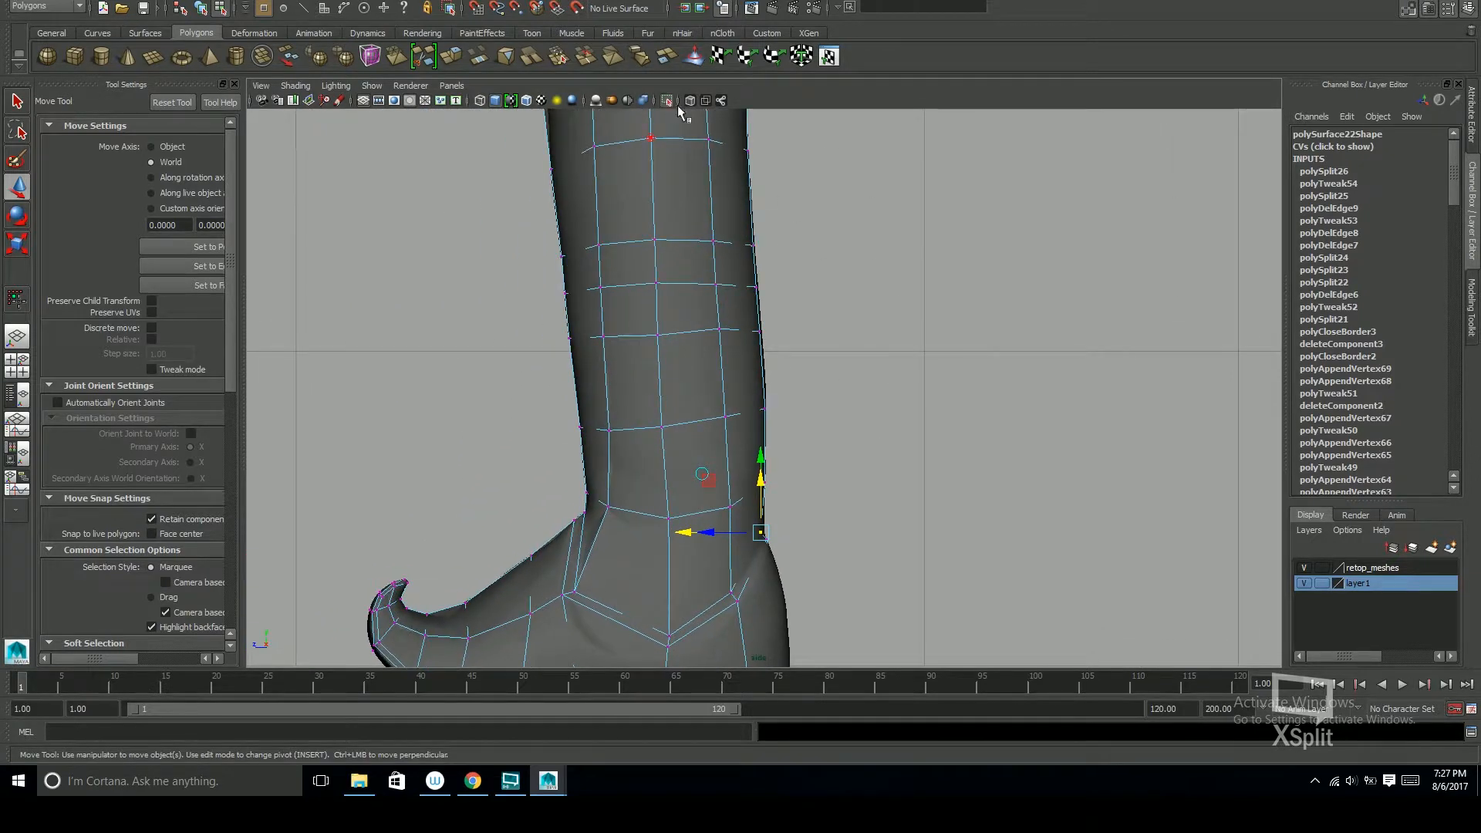
{"action": "left_click", "coordinate": [668, 102]}
{"action": "left_click", "coordinate": [668, 101]}
{"action": "key", "text": "F8"}
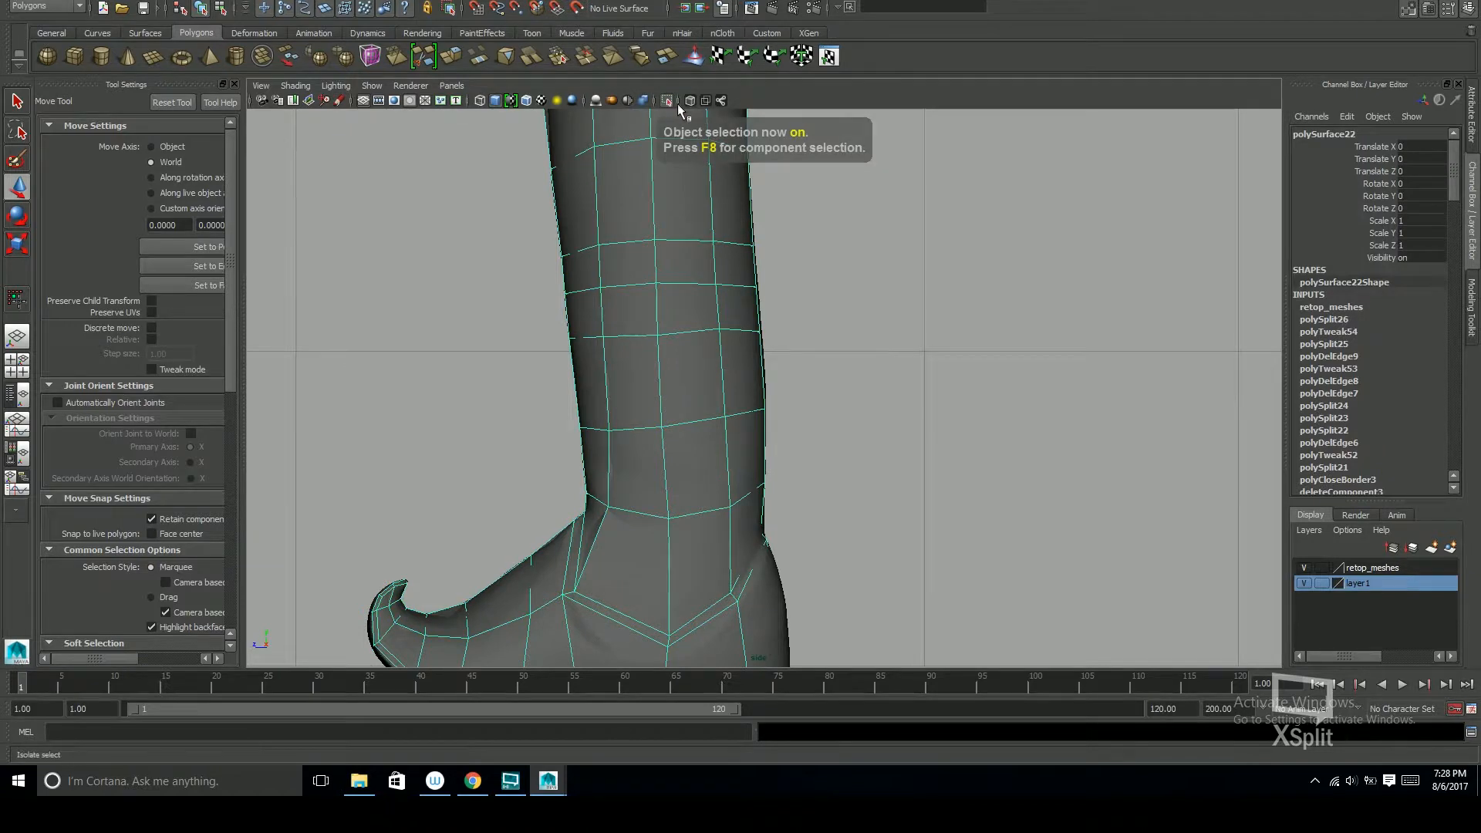
{"action": "left_click", "coordinate": [668, 102]}
{"action": "scroll", "coordinate": [864, 357], "scroll_direction": "down", "scroll_amount": 2}
{"action": "scroll", "coordinate": [762, 445], "scroll_direction": "down", "scroll_amount": 5}
{"action": "scroll", "coordinate": [762, 446], "scroll_direction": "up", "scroll_amount": 6}
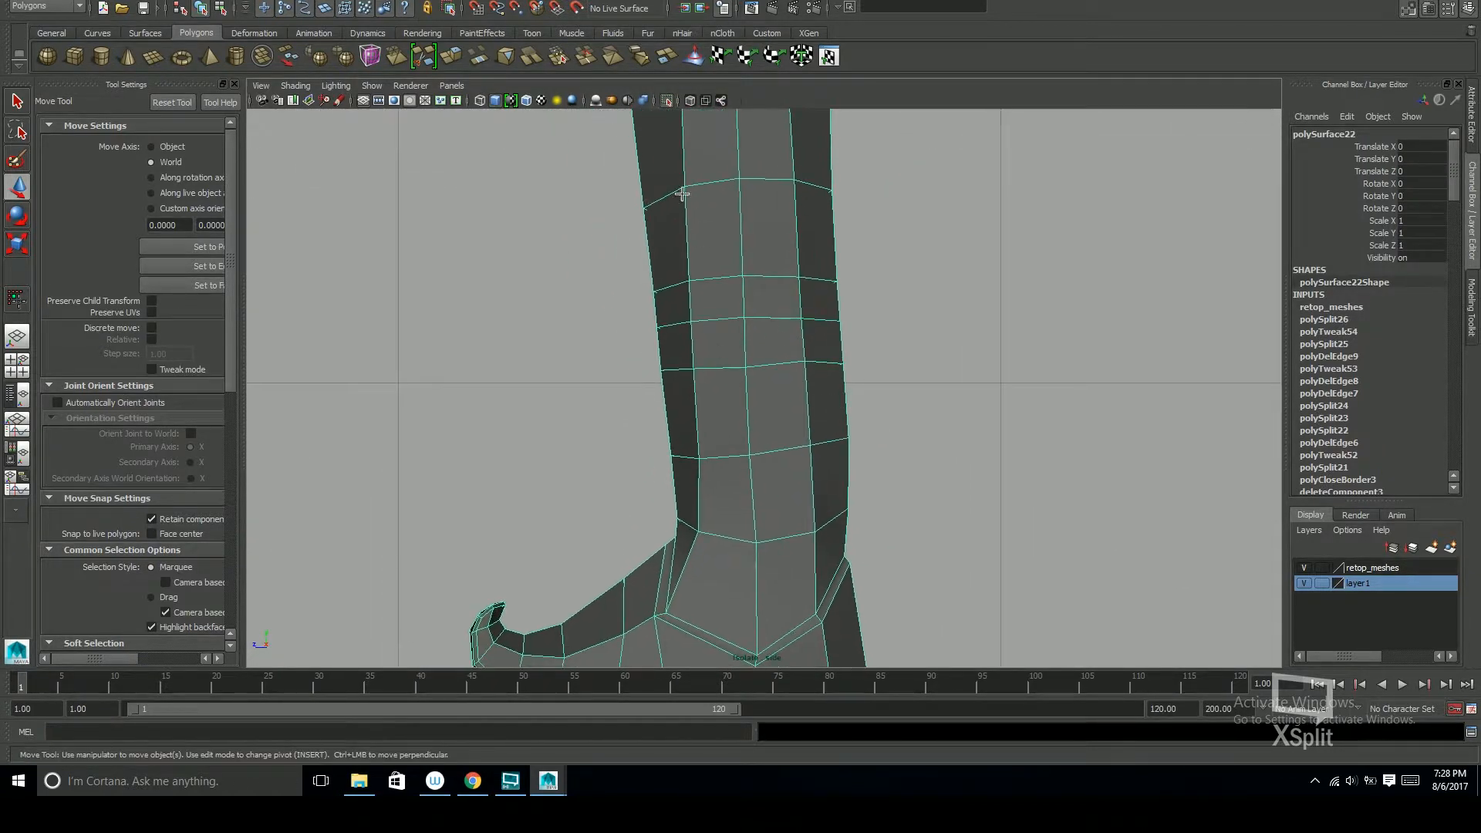
Switch to vertex selection and adjust the vertices along the back edge of the lower leg in the side view
{"action": "key", "text": "F8"}
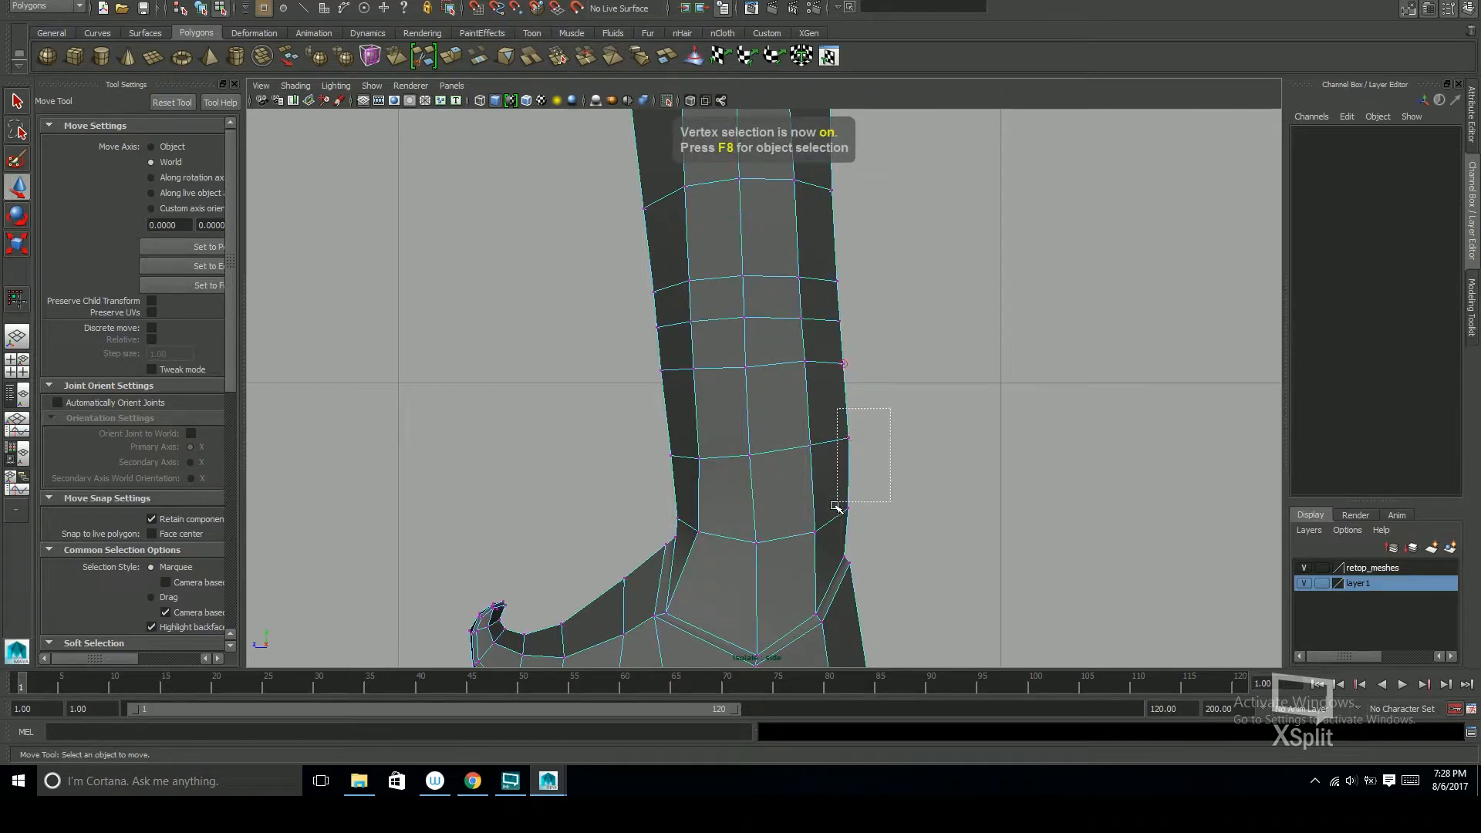
{"action": "left_click_drag", "start_coordinate": [840, 519], "coordinate": [840, 520]}
{"action": "left_click_drag", "start_coordinate": [800, 472], "coordinate": [793, 479]}
{"action": "middle_click_drag", "start_coordinate": [916, 463], "coordinate": [922, 496], "text": "alt"}
{"action": "left_click_drag", "start_coordinate": [886, 409], "coordinate": [790, 398]}
{"action": "left_click", "coordinate": [866, 404]}
{"action": "middle_click_drag", "start_coordinate": [892, 367], "coordinate": [897, 387], "text": "alt"}
{"action": "left_click_drag", "start_coordinate": [872, 382], "coordinate": [789, 352]}
{"action": "middle_click_drag", "start_coordinate": [885, 344], "coordinate": [959, 302], "text": "alt"}
Shift the vertices at the front of the ankle and lower shin along the depth axis in the side view
{"action": "left_click_drag", "start_coordinate": [772, 523], "coordinate": [716, 530]}
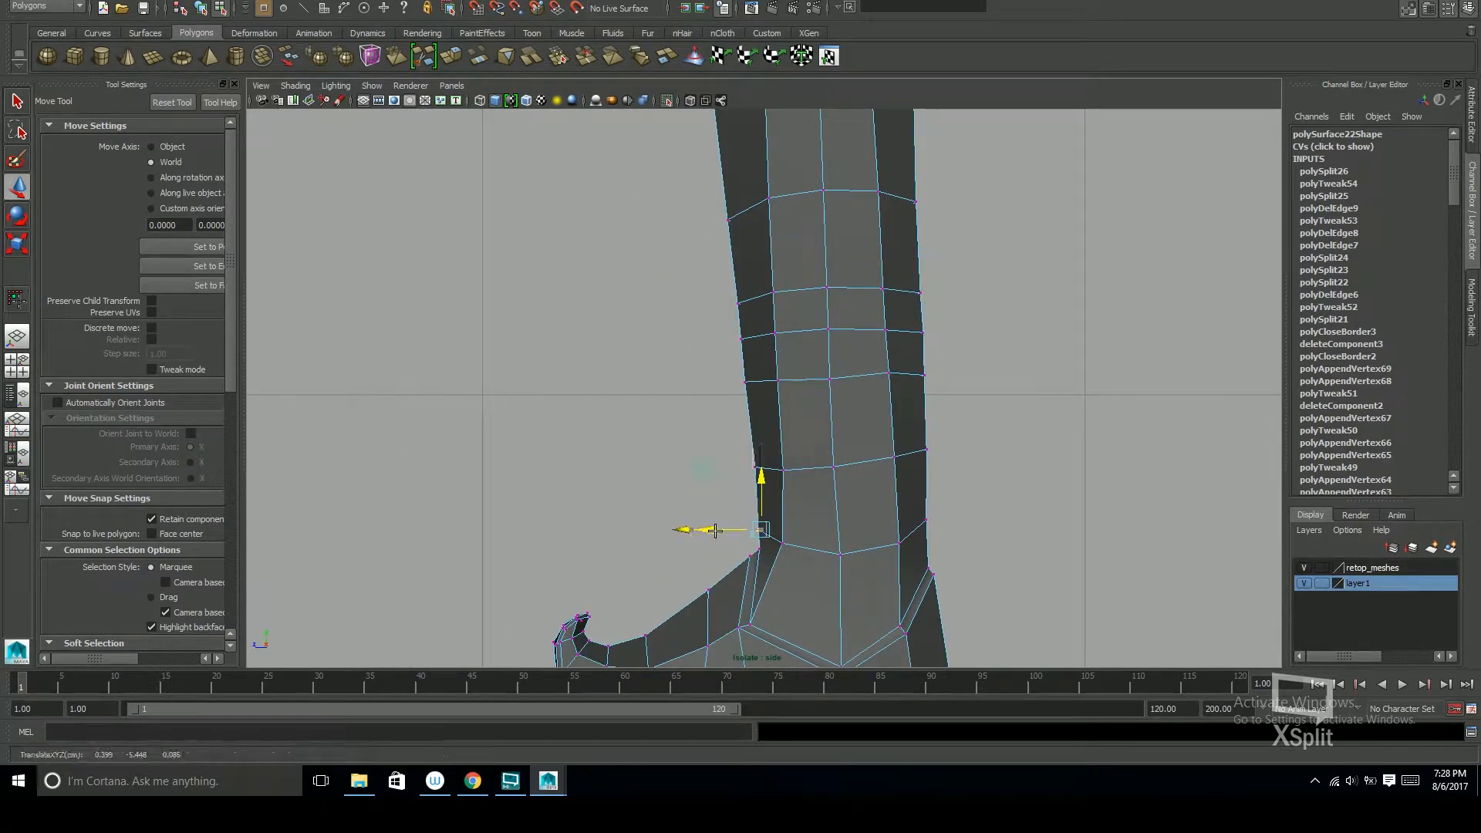
{"action": "left_click_drag", "start_coordinate": [751, 451], "coordinate": [758, 478]}
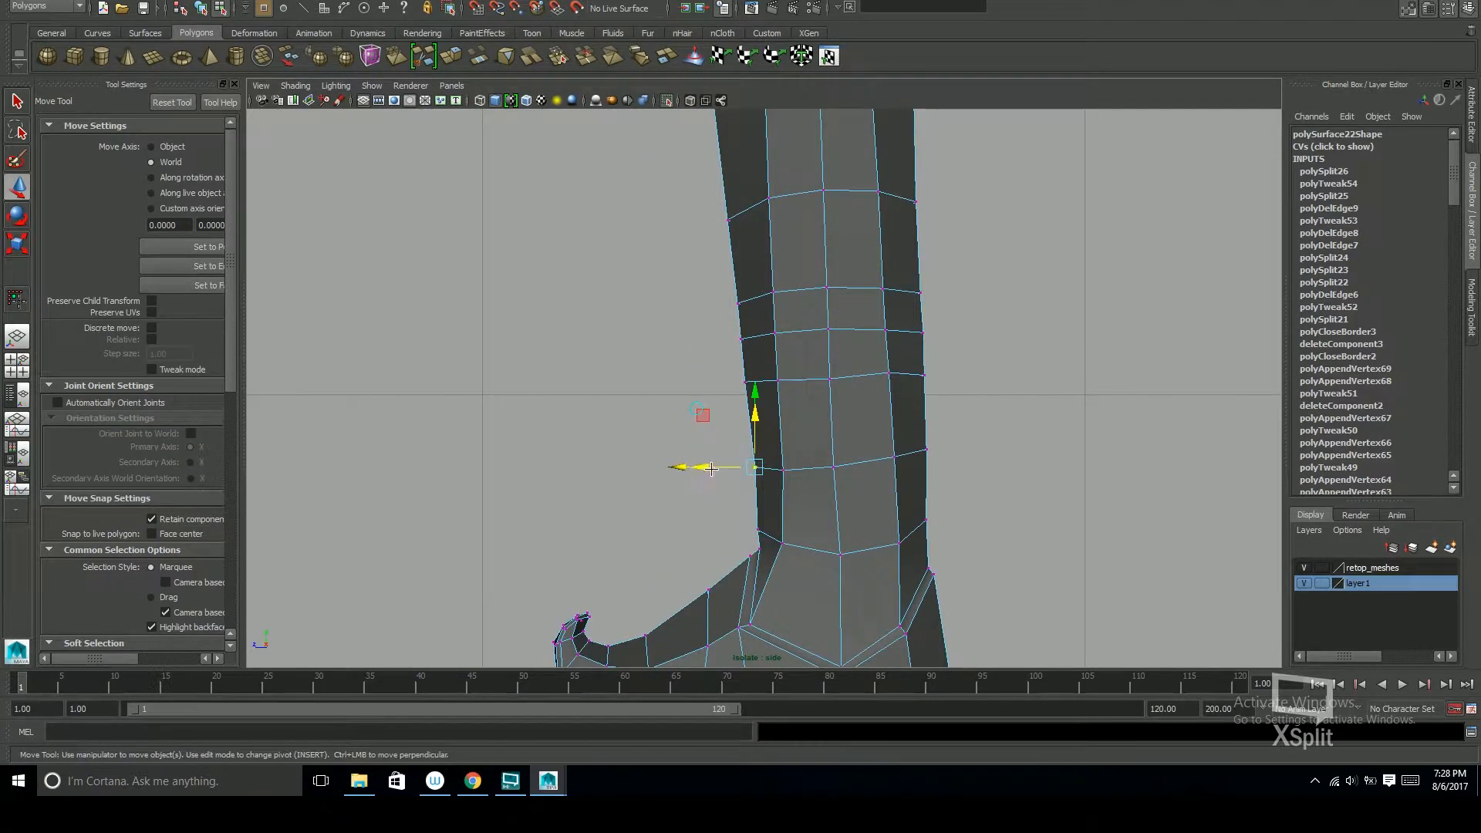
{"action": "middle_click_drag", "start_coordinate": [849, 456], "coordinate": [851, 460], "text": "alt"}
{"action": "scroll", "coordinate": [907, 448], "scroll_direction": "down", "scroll_amount": 2}
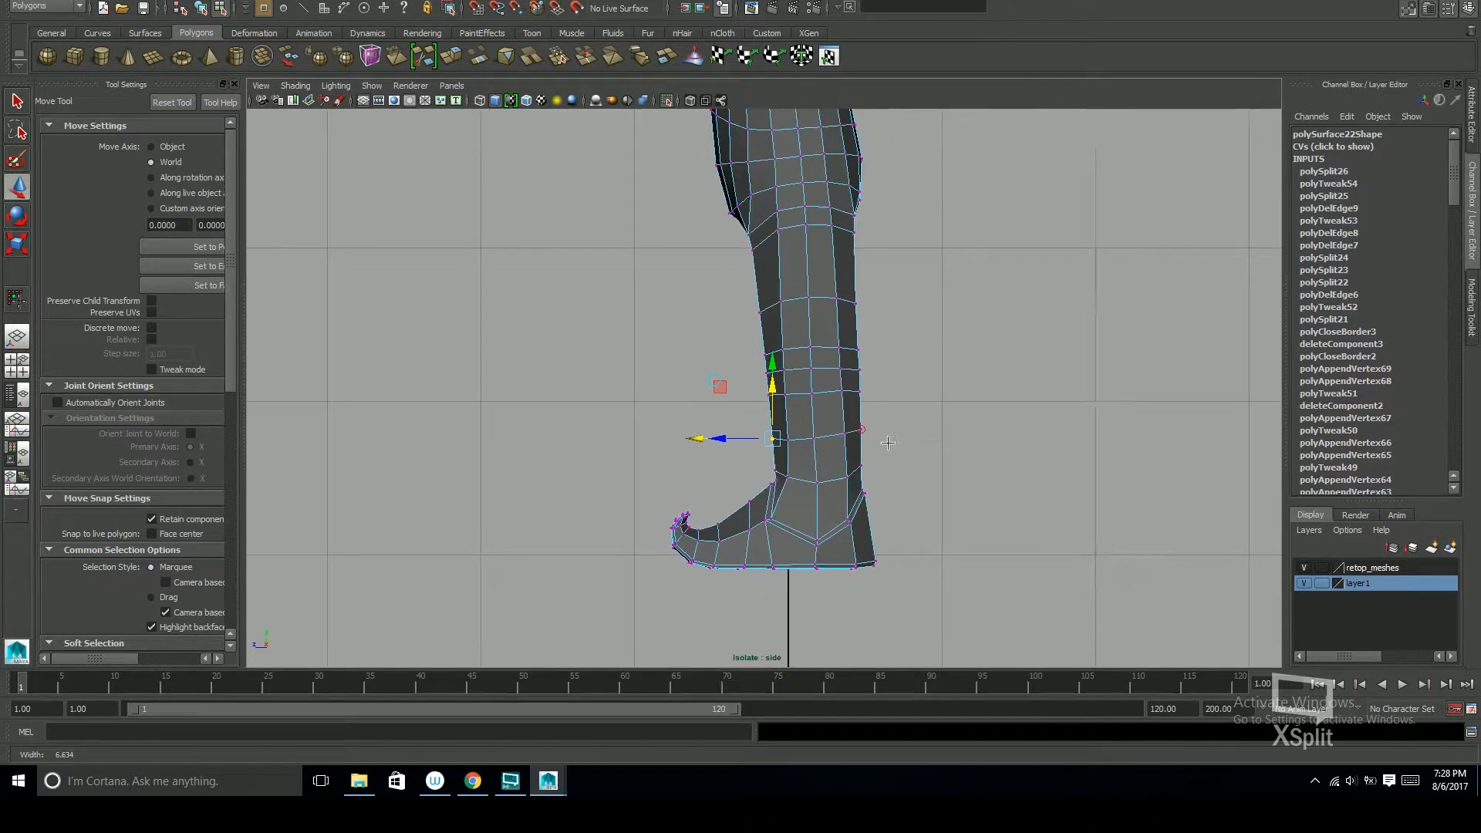
{"action": "right_click_drag", "start_coordinate": [838, 512], "coordinate": [1007, 487], "text": "alt"}
{"action": "middle_click_drag", "start_coordinate": [913, 468], "coordinate": [952, 387], "text": "alt"}
{"action": "right_click_drag", "start_coordinate": [906, 471], "coordinate": [1215, 455], "text": "alt"}
{"action": "middle_click_drag", "start_coordinate": [1023, 483], "coordinate": [968, 436], "text": "alt"}
Return to the perspective view, switch to object selection and deselect the mesh with the Move tool active
{"action": "key", "text": "space"}
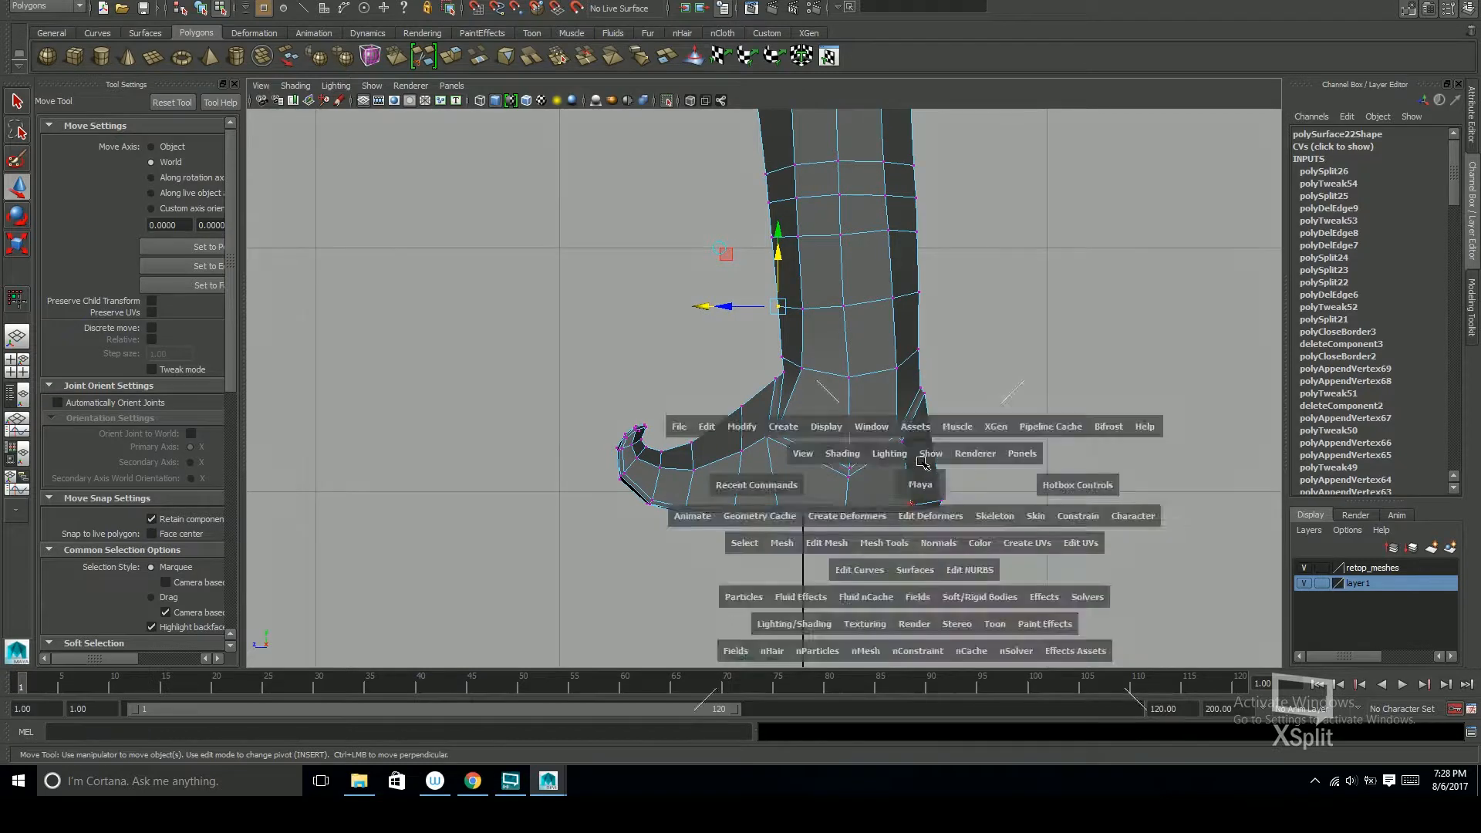
{"action": "key", "text": "space"}
{"action": "middle_click_drag", "start_coordinate": [999, 384], "coordinate": [665, 513], "text": "alt"}
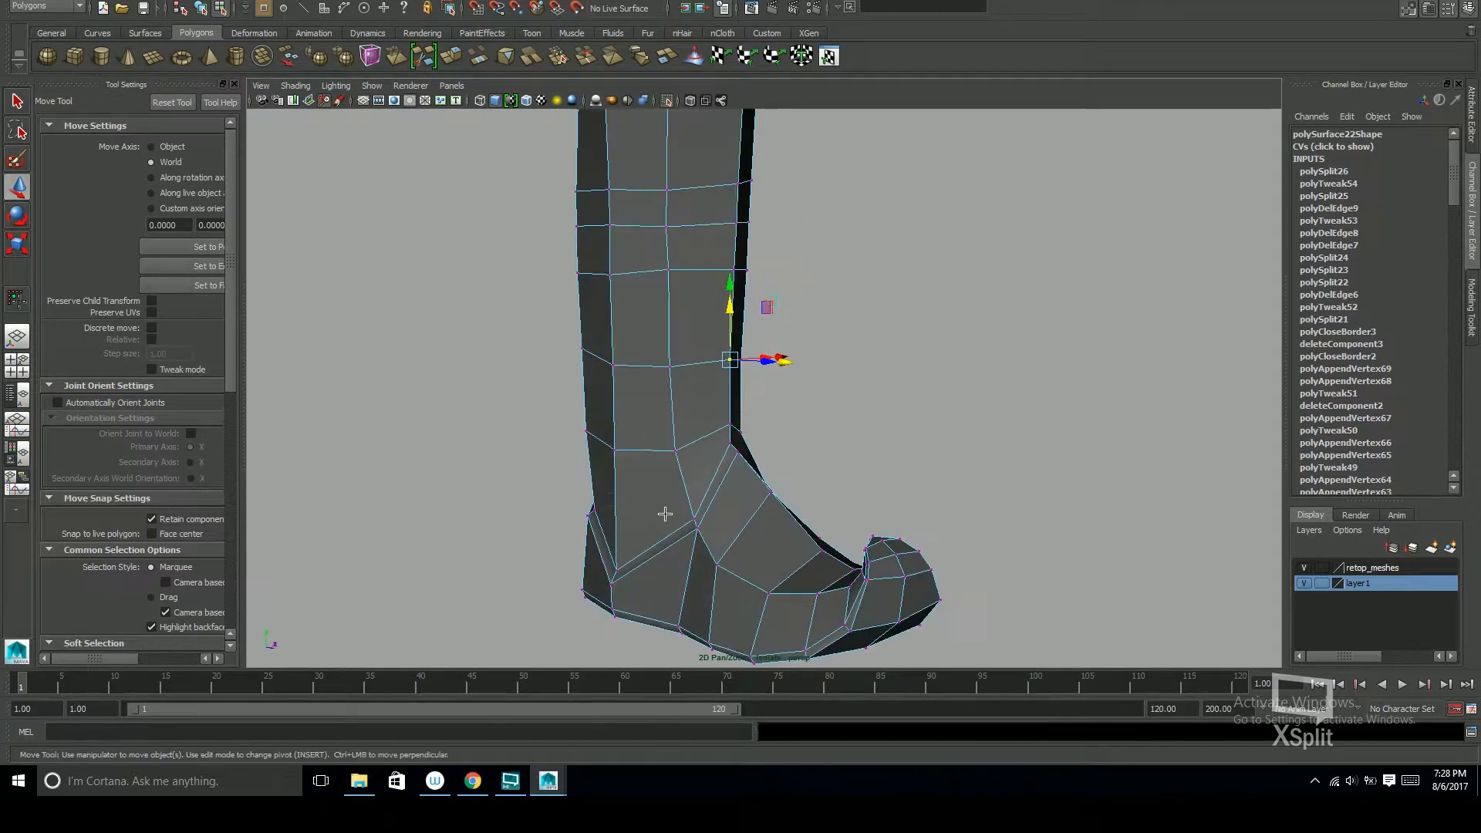
{"action": "left_click_drag", "start_coordinate": [728, 590], "coordinate": [602, 575], "text": "alt"}
{"action": "key", "text": "y"}
{"action": "key", "text": "F8"}
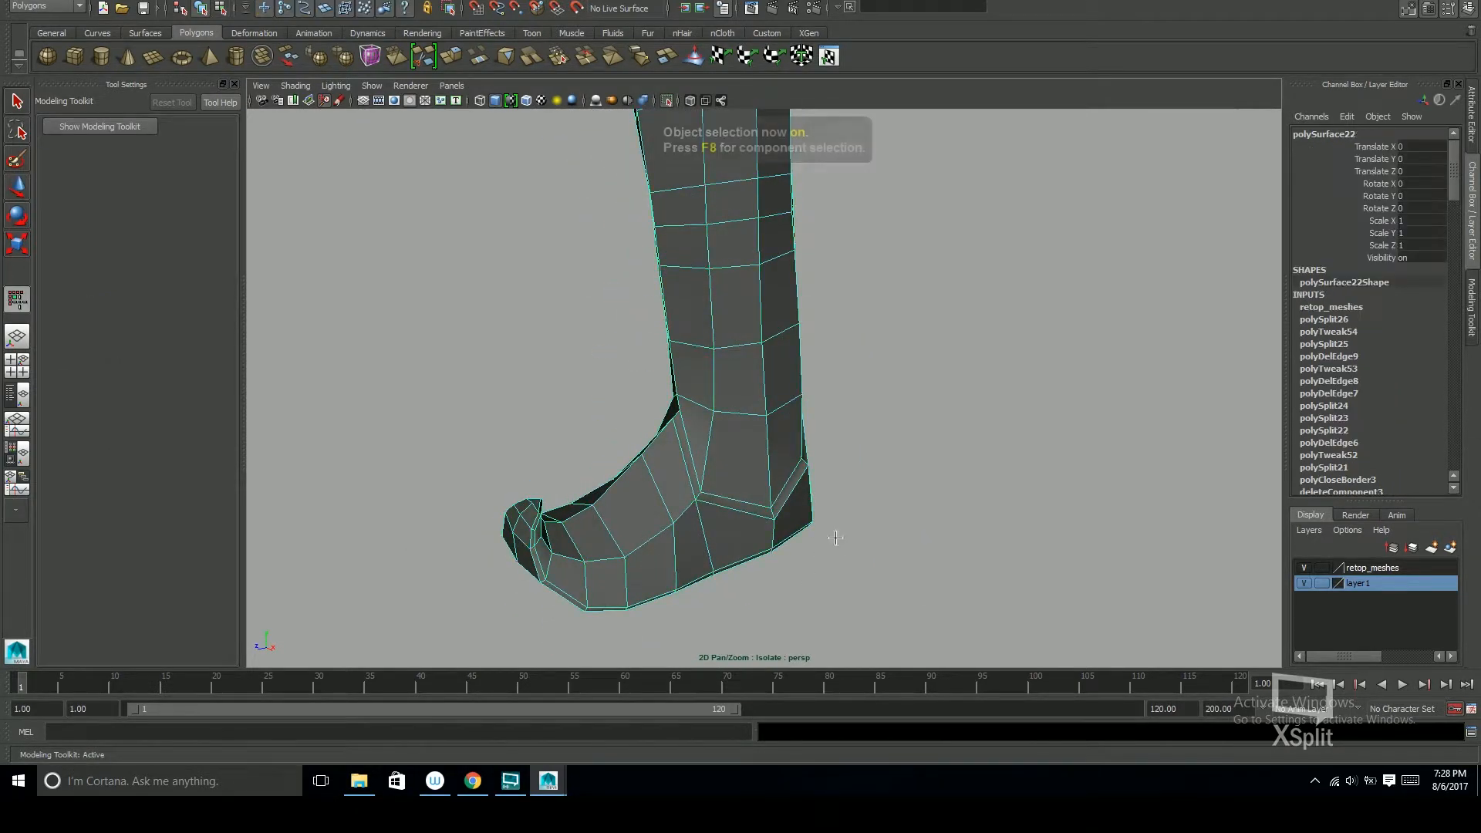
{"action": "key", "text": "q"}
{"action": "left_click", "coordinate": [867, 529]}
{"action": "key", "text": "w"}
Select the whole half-body mesh and apply Soften Edge to it
{"action": "scroll", "coordinate": [728, 456], "scroll_direction": "down", "scroll_amount": 8}
{"action": "left_click_drag", "start_coordinate": [809, 479], "coordinate": [812, 540], "text": "alt"}
{"action": "left_click", "coordinate": [774, 531]}
{"action": "right_click_drag", "start_coordinate": [761, 433], "coordinate": [908, 450], "text": "shift"}
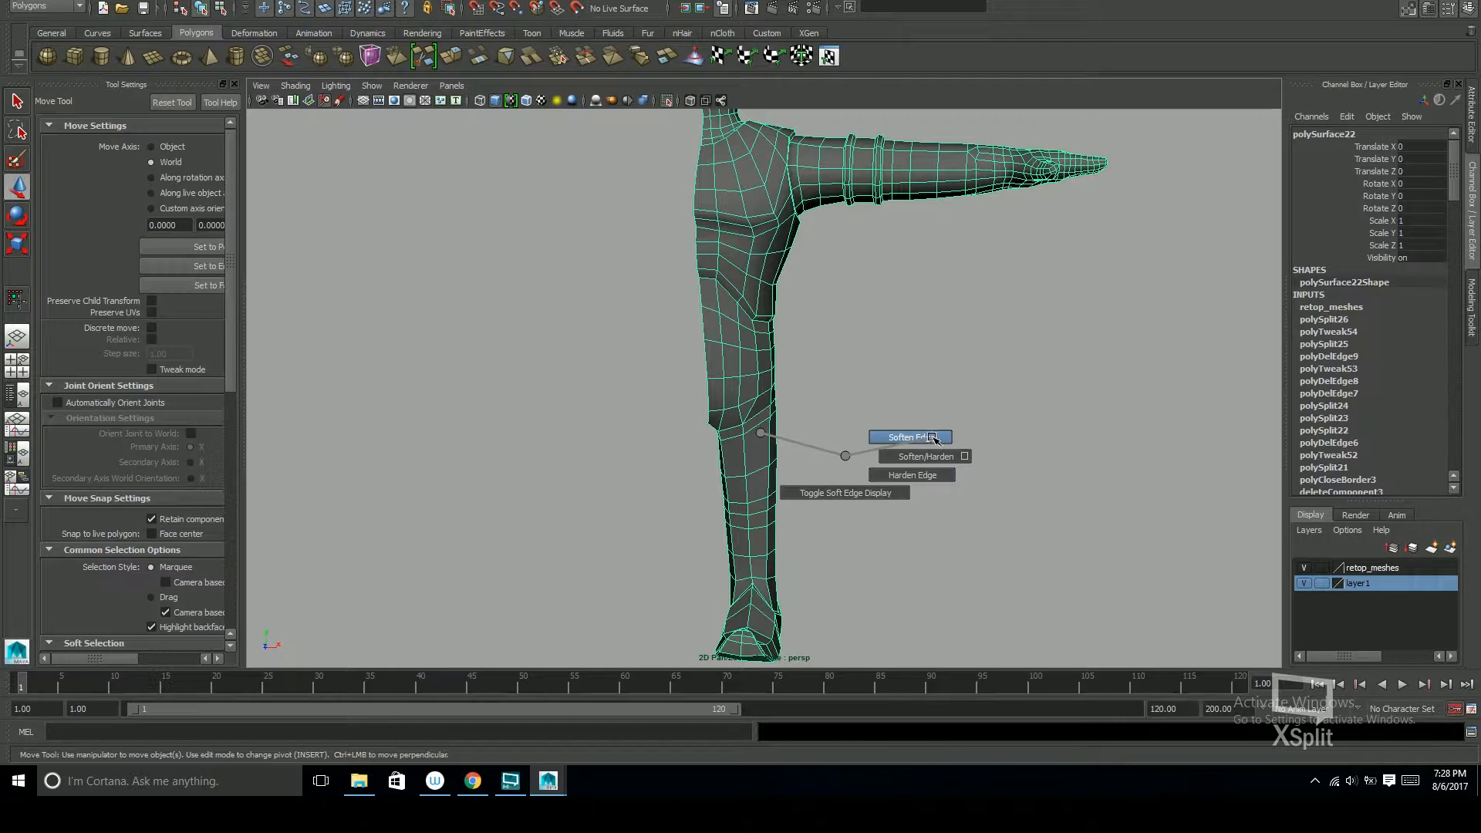
{"action": "left_click", "coordinate": [912, 457]}
Examine the softened mesh's head, torso, arm and hand from several sides, with and without its wireframe
{"action": "left_click_drag", "start_coordinate": [929, 486], "coordinate": [797, 401], "text": "alt"}
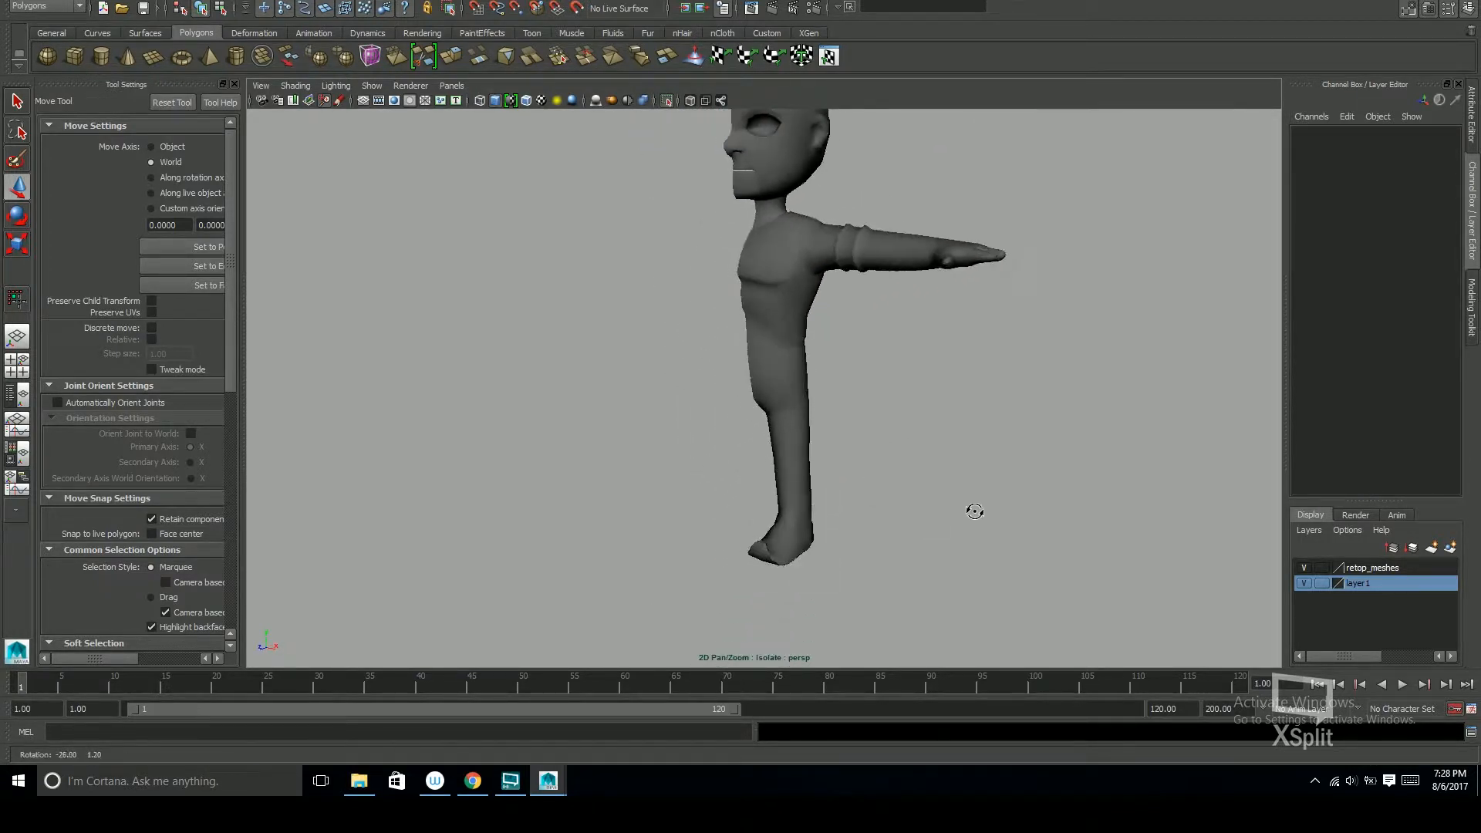
{"action": "left_click_drag", "start_coordinate": [880, 409], "coordinate": [910, 459], "text": "alt"}
{"action": "middle_click_drag", "start_coordinate": [911, 459], "coordinate": [721, 443], "text": "alt"}
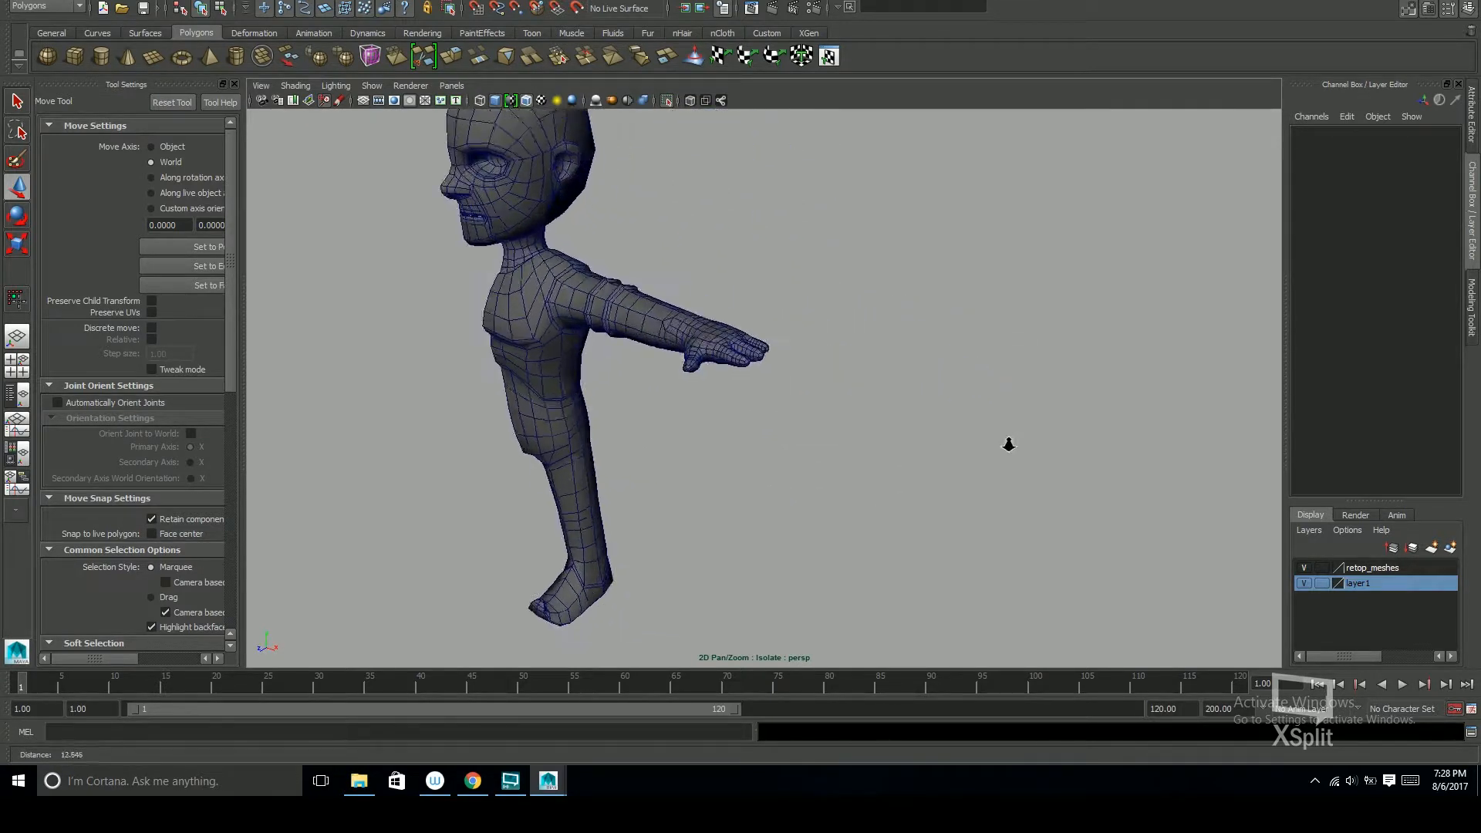
{"action": "right_click_drag", "start_coordinate": [933, 431], "coordinate": [1065, 432], "text": "alt"}
{"action": "left_click_drag", "start_coordinate": [833, 414], "coordinate": [869, 491], "text": "alt"}
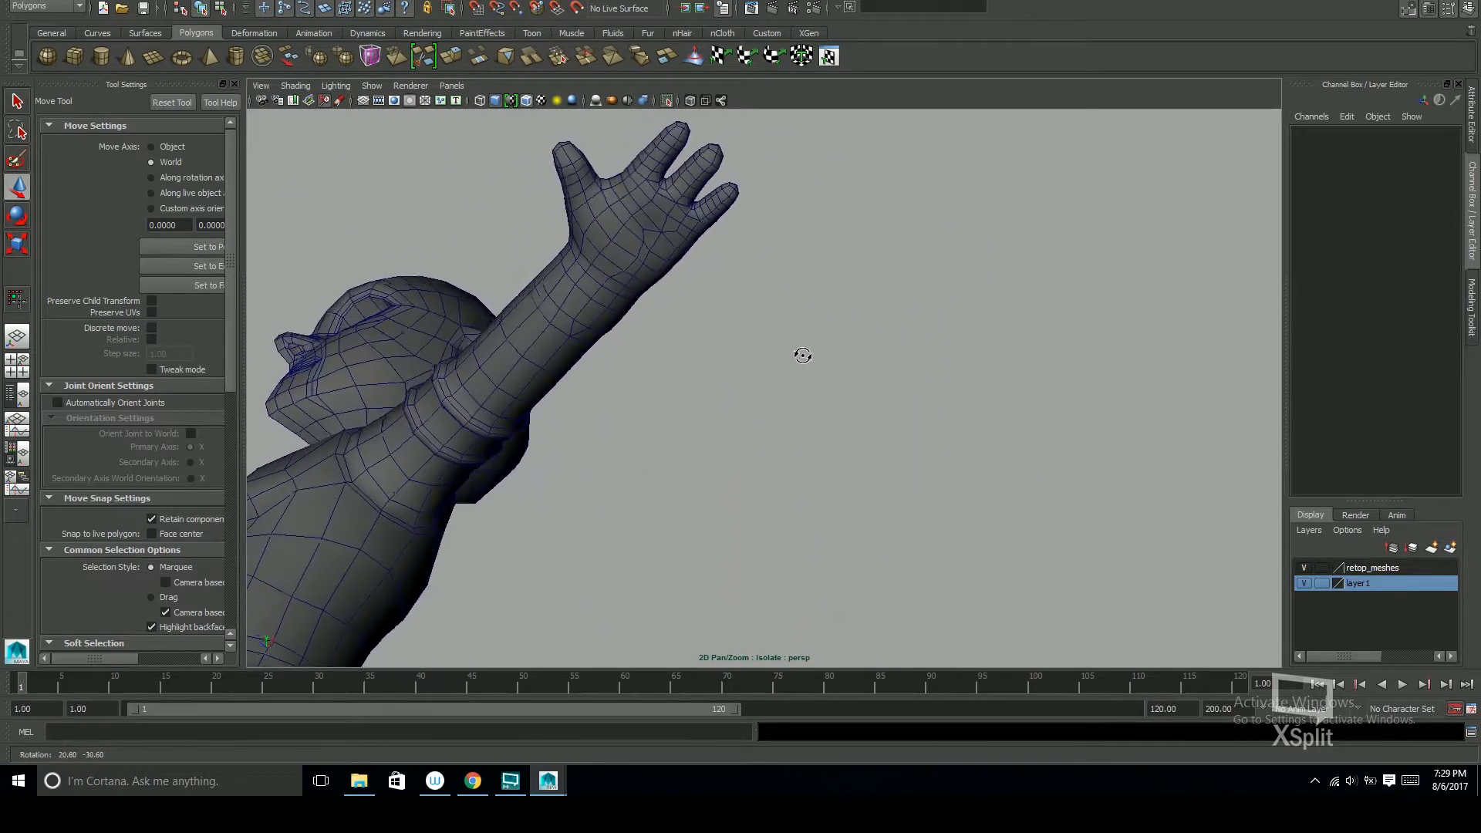
{"action": "middle_click_drag", "start_coordinate": [870, 446], "coordinate": [933, 384], "text": "alt"}
{"action": "right_click_drag", "start_coordinate": [961, 398], "coordinate": [762, 353], "text": "alt"}
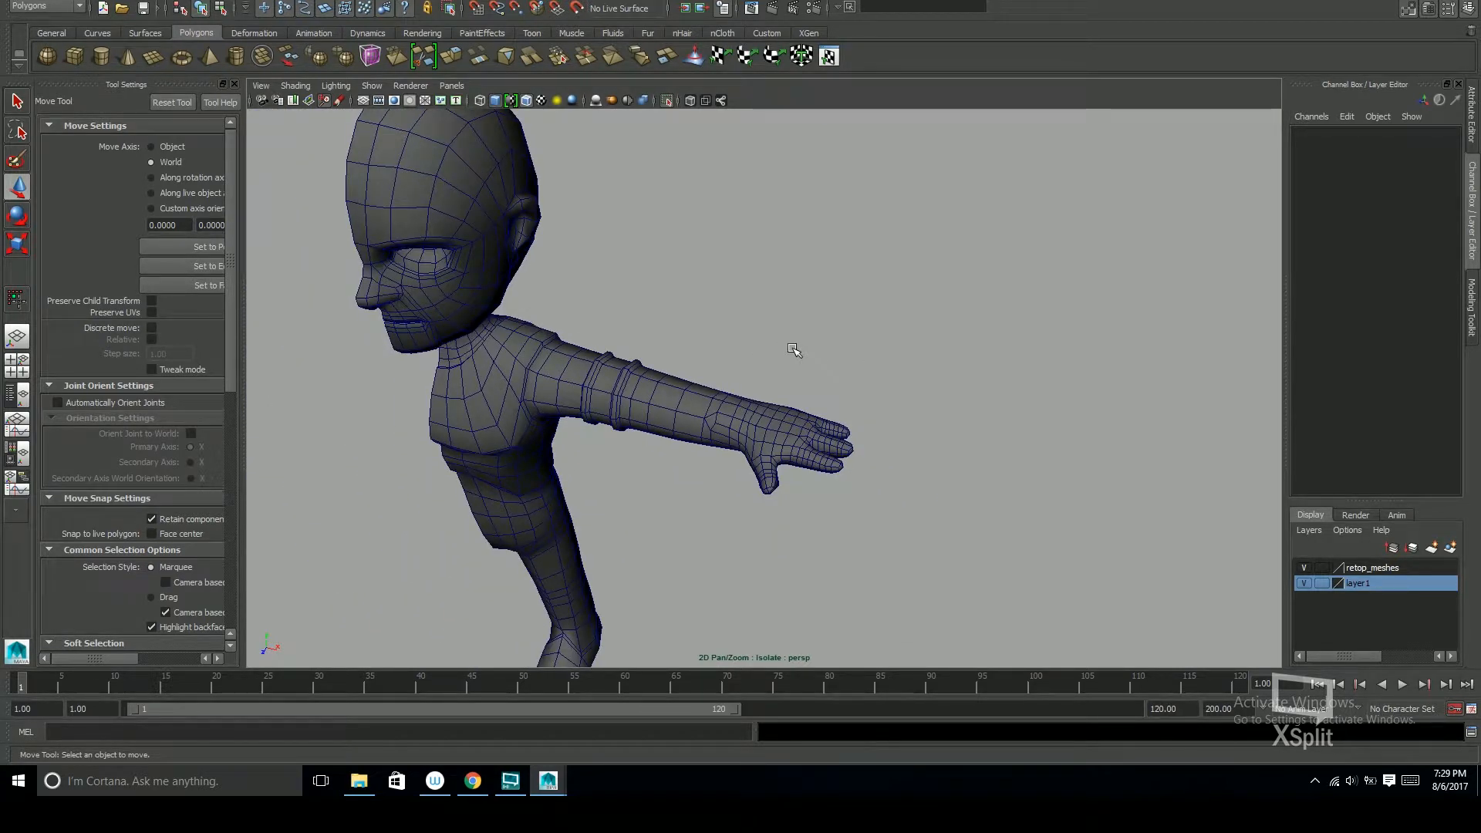
{"action": "left_click_drag", "start_coordinate": [849, 536], "coordinate": [873, 512], "text": "alt"}
{"action": "right_click_drag", "start_coordinate": [872, 512], "coordinate": [1075, 470], "text": "alt"}
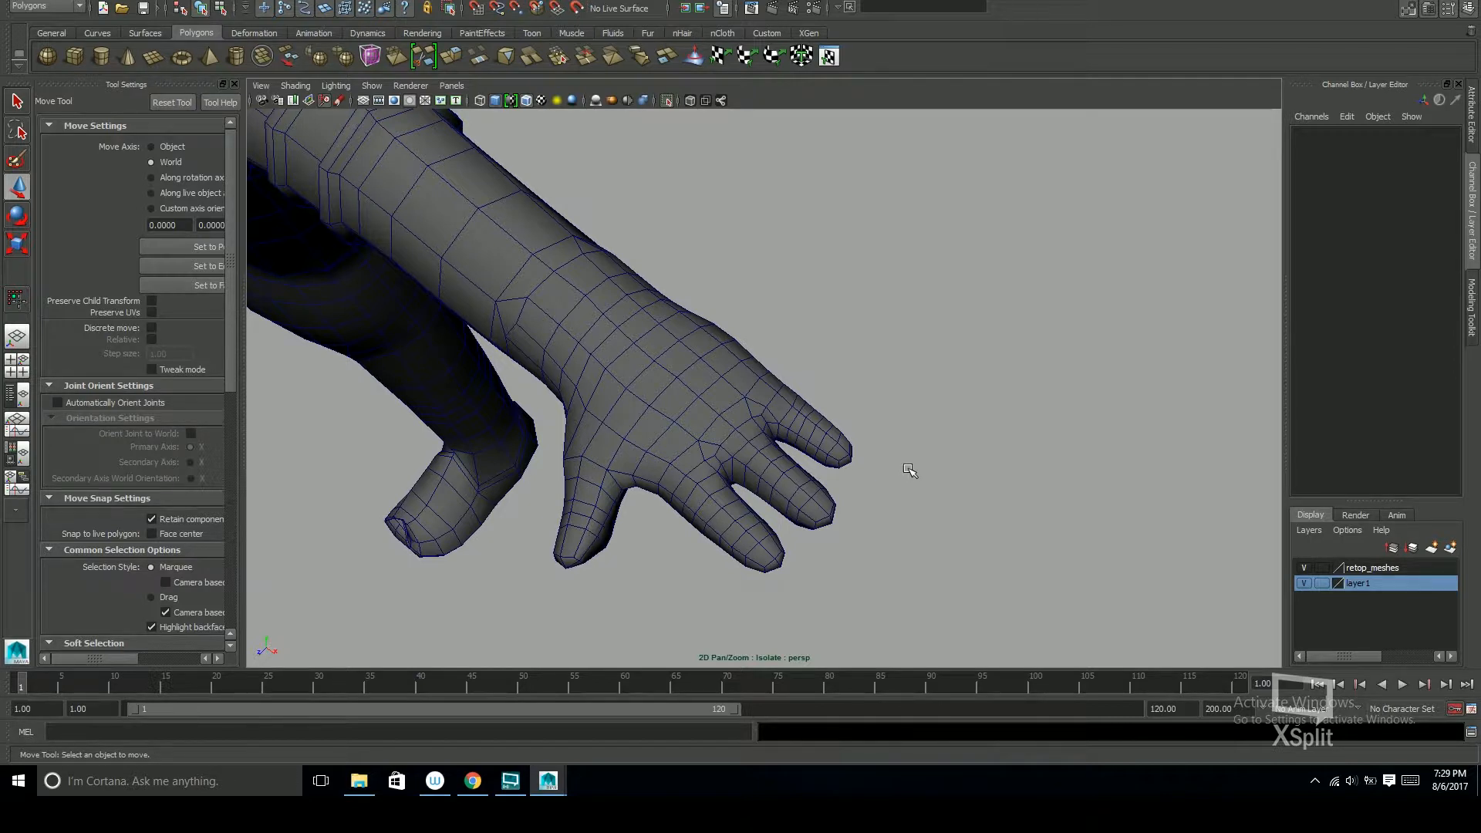
{"action": "middle_click_drag", "start_coordinate": [860, 509], "coordinate": [959, 485], "text": "alt"}
{"action": "right_click_drag", "start_coordinate": [959, 486], "coordinate": [747, 488], "text": "alt"}
{"action": "left_click_drag", "start_coordinate": [748, 488], "coordinate": [760, 440], "text": "alt"}
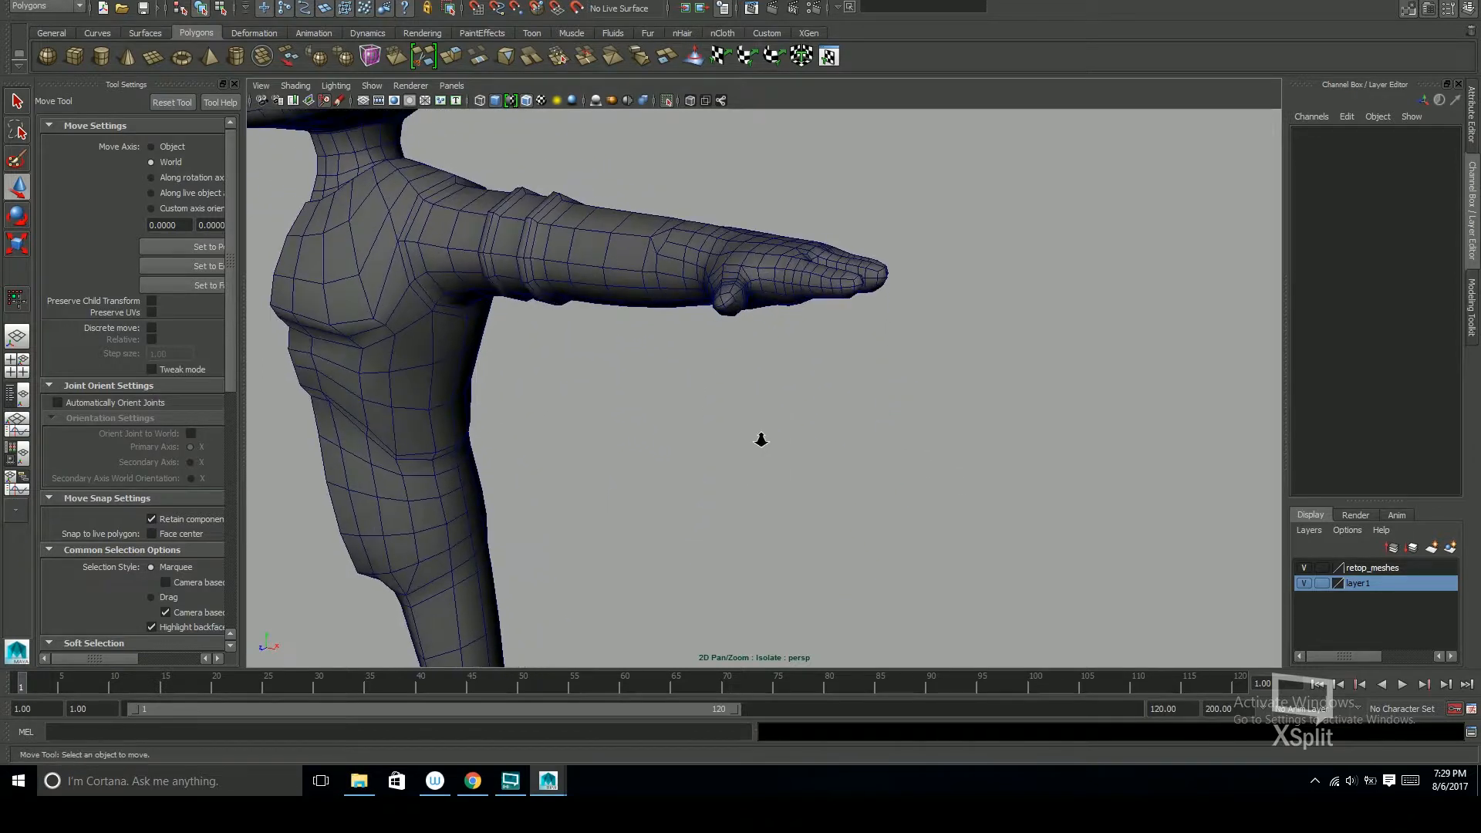
Examine the softened mesh's leg, ankle and curled-toe foot from several angles
{"action": "right_click_drag", "start_coordinate": [760, 440], "coordinate": [654, 456], "text": "alt"}
{"action": "middle_click_drag", "start_coordinate": [654, 456], "coordinate": [781, 292], "text": "alt"}
{"action": "right_click_drag", "start_coordinate": [711, 534], "coordinate": [544, 463], "text": "alt"}
{"action": "left_click_drag", "start_coordinate": [782, 433], "coordinate": [700, 525], "text": "alt"}
{"action": "middle_click_drag", "start_coordinate": [701, 525], "coordinate": [764, 359], "text": "alt"}
{"action": "left_click_drag", "start_coordinate": [764, 469], "coordinate": [965, 499], "text": "alt"}
{"action": "right_click_drag", "start_coordinate": [965, 500], "coordinate": [1034, 505], "text": "alt"}
{"action": "middle_click_drag", "start_coordinate": [888, 472], "coordinate": [841, 357], "text": "alt"}
{"action": "left_click_drag", "start_coordinate": [889, 518], "coordinate": [877, 522], "text": "alt"}
{"action": "middle_click_drag", "start_coordinate": [876, 522], "coordinate": [871, 411], "text": "alt"}
{"action": "right_click_drag", "start_coordinate": [871, 411], "coordinate": [883, 429], "text": "alt"}
{"action": "left_click_drag", "start_coordinate": [883, 457], "coordinate": [1012, 502], "text": "alt"}
{"action": "left_click_drag", "start_coordinate": [899, 517], "coordinate": [1012, 513], "text": "alt"}
Select the half-body mesh and turn off isolation in both the perspective and side views
{"action": "left_click", "coordinate": [1030, 527]}
{"action": "left_click_drag", "start_coordinate": [1103, 551], "coordinate": [1182, 536], "text": "alt"}
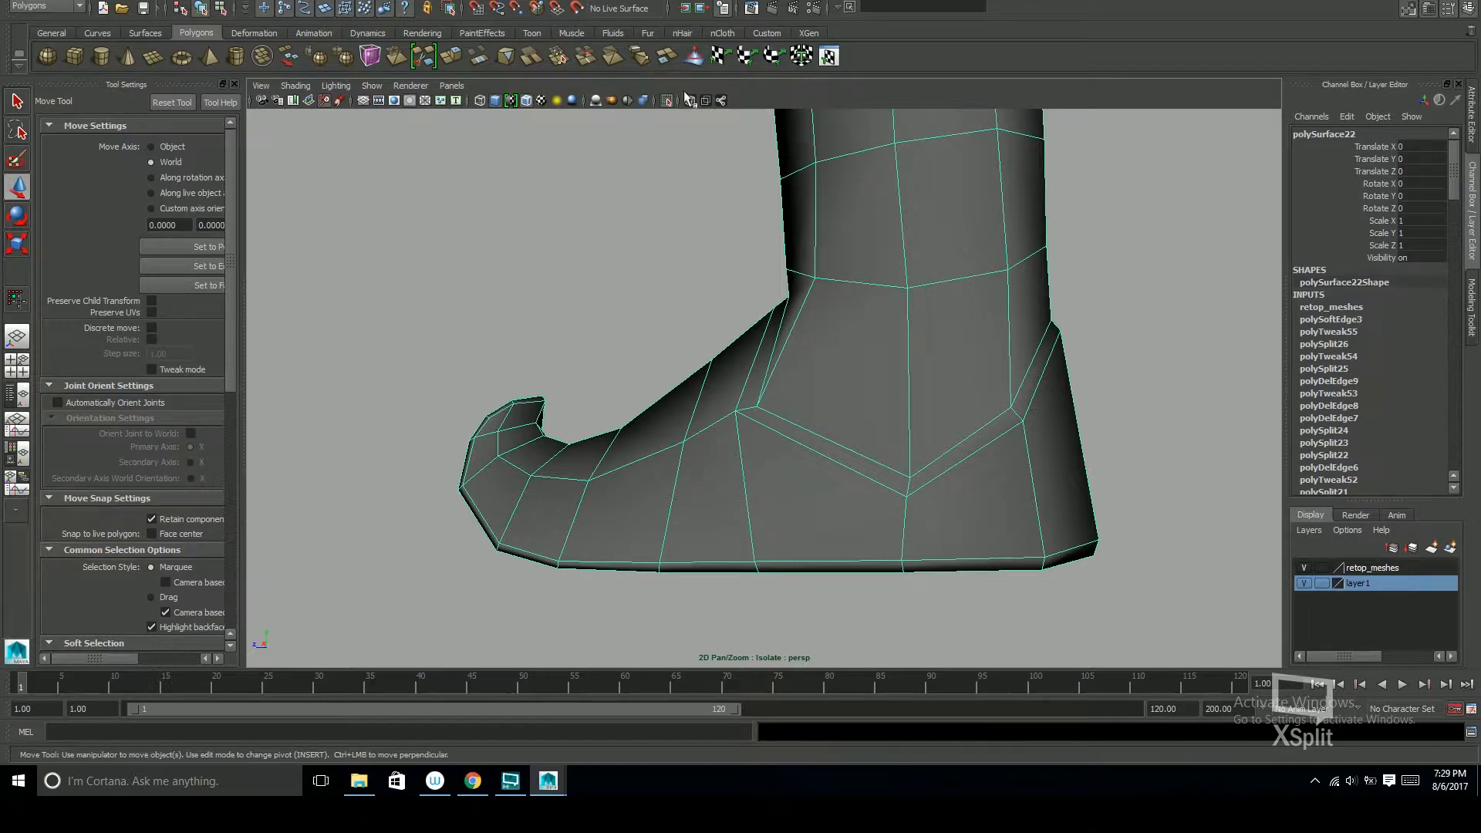
{"action": "scroll", "coordinate": [776, 404], "scroll_direction": "down", "scroll_amount": 5}
{"action": "key", "text": "space"}
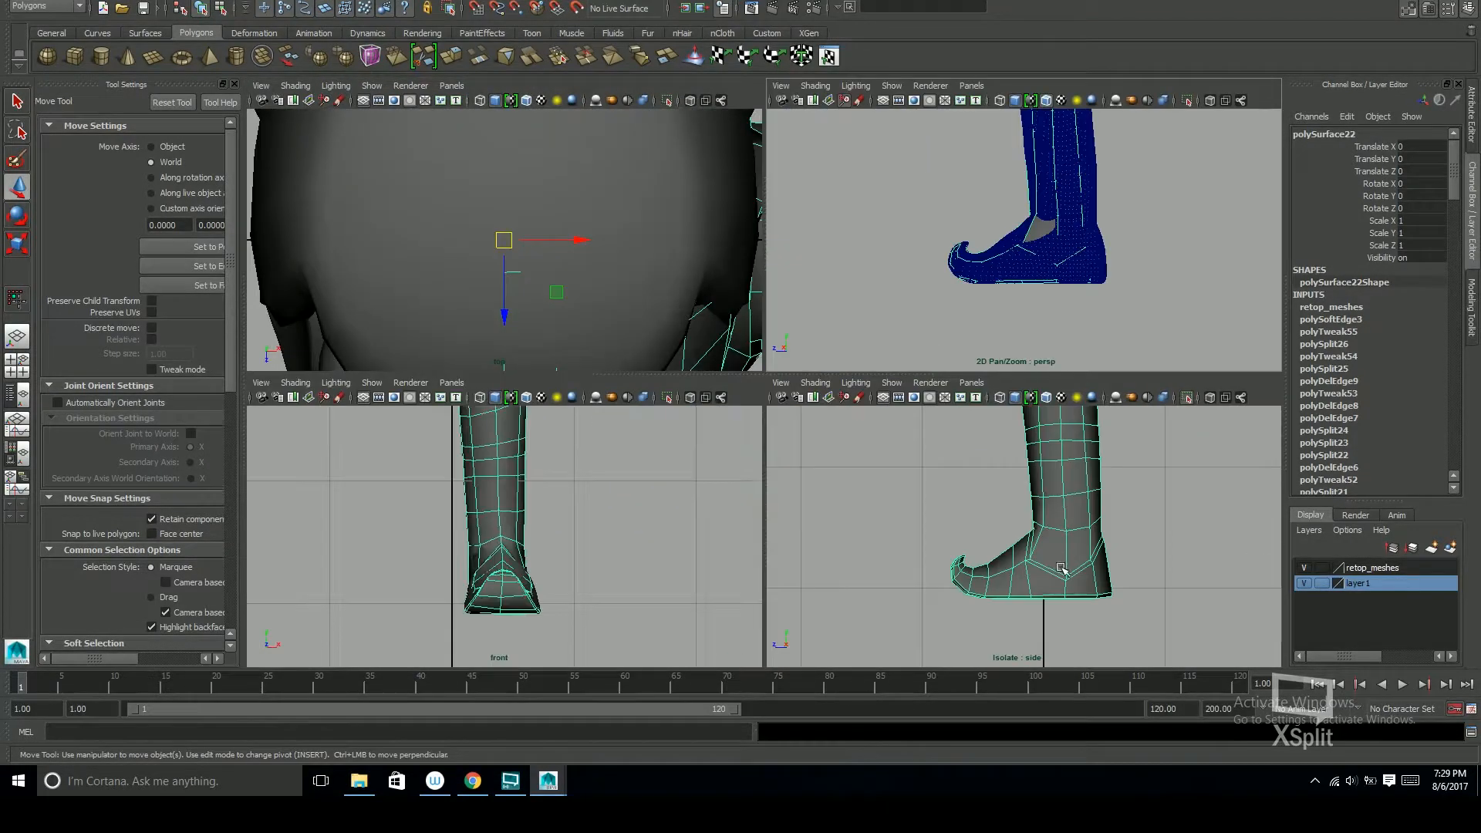
{"action": "key", "text": "space"}
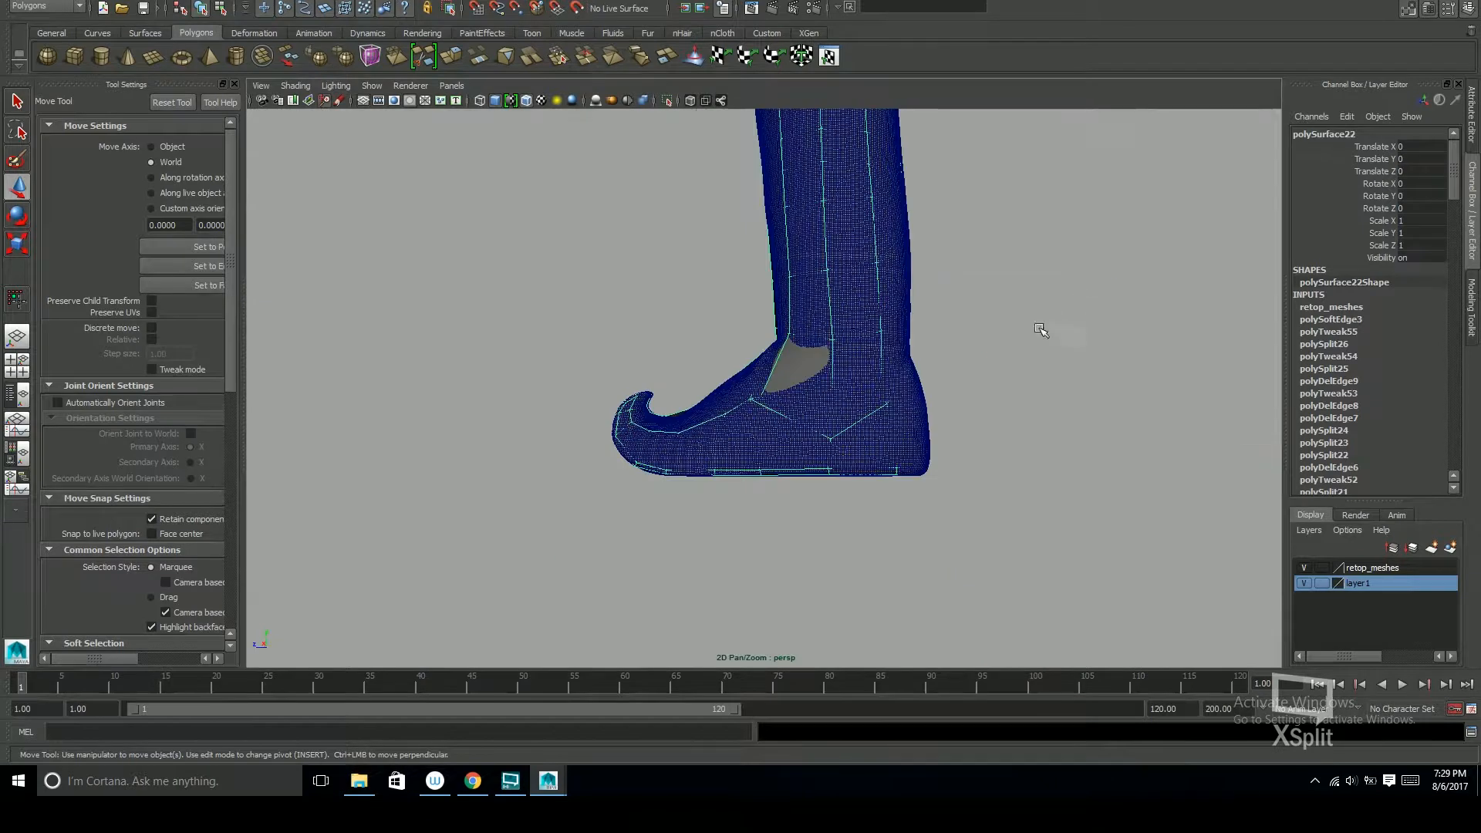
{"action": "key", "text": "space"}
{"action": "key", "text": "space"}
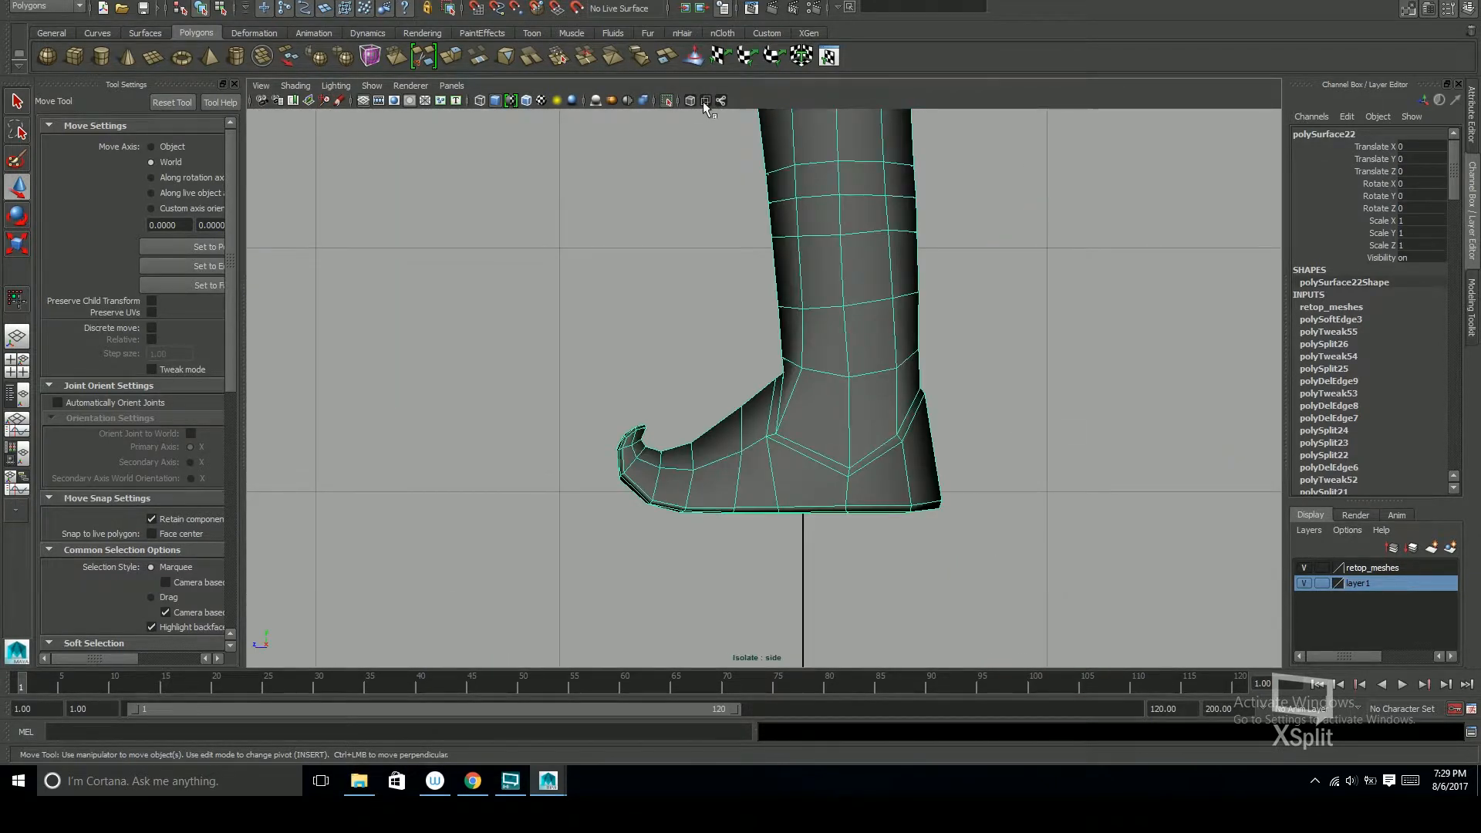
{"action": "left_click", "coordinate": [691, 102]}
{"action": "left_click", "coordinate": [694, 105]}
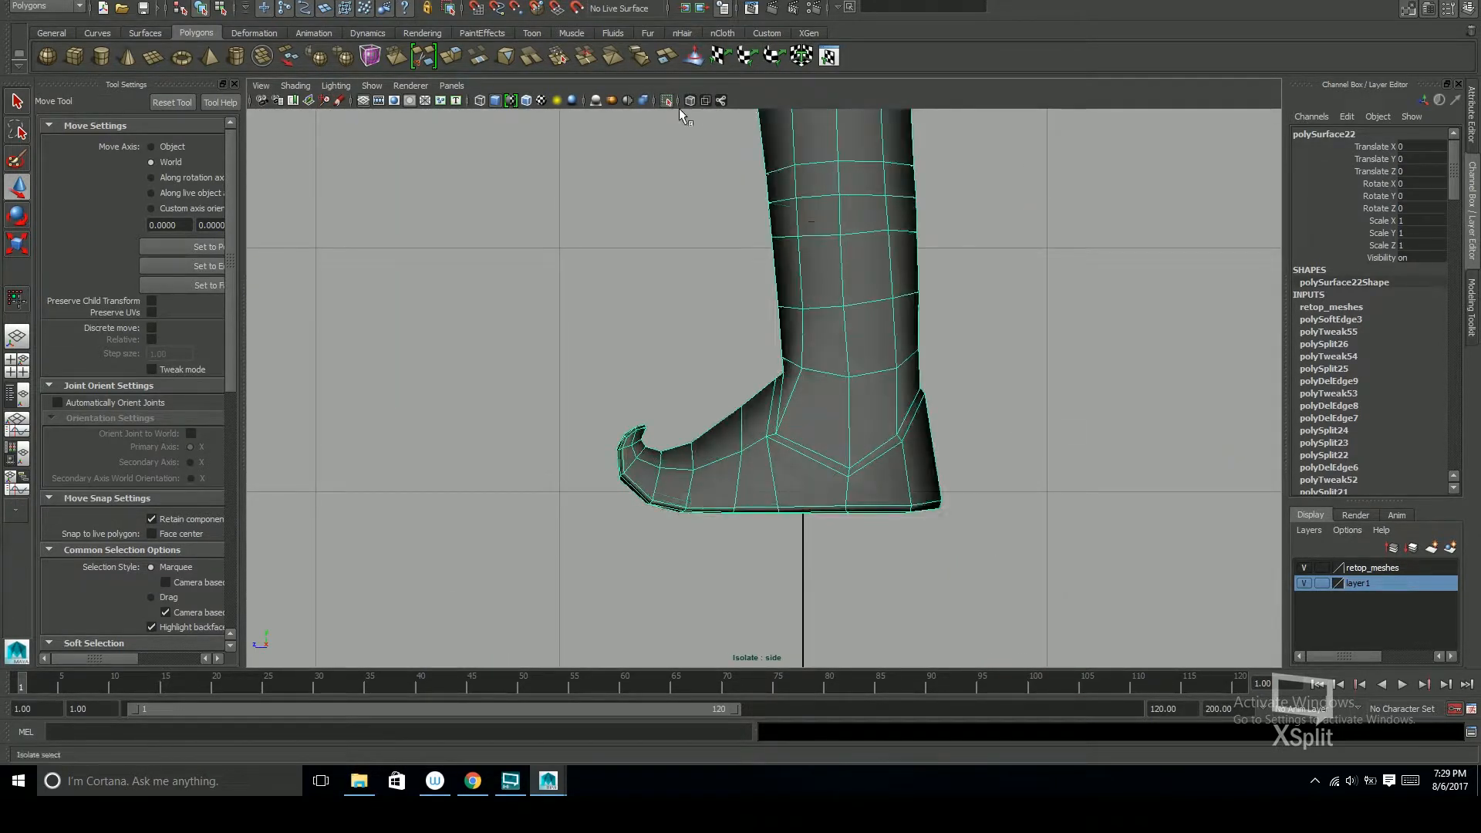
{"action": "key", "text": "space"}
{"action": "middle_click_drag", "start_coordinate": [1036, 296], "coordinate": [1042, 362], "text": "alt"}
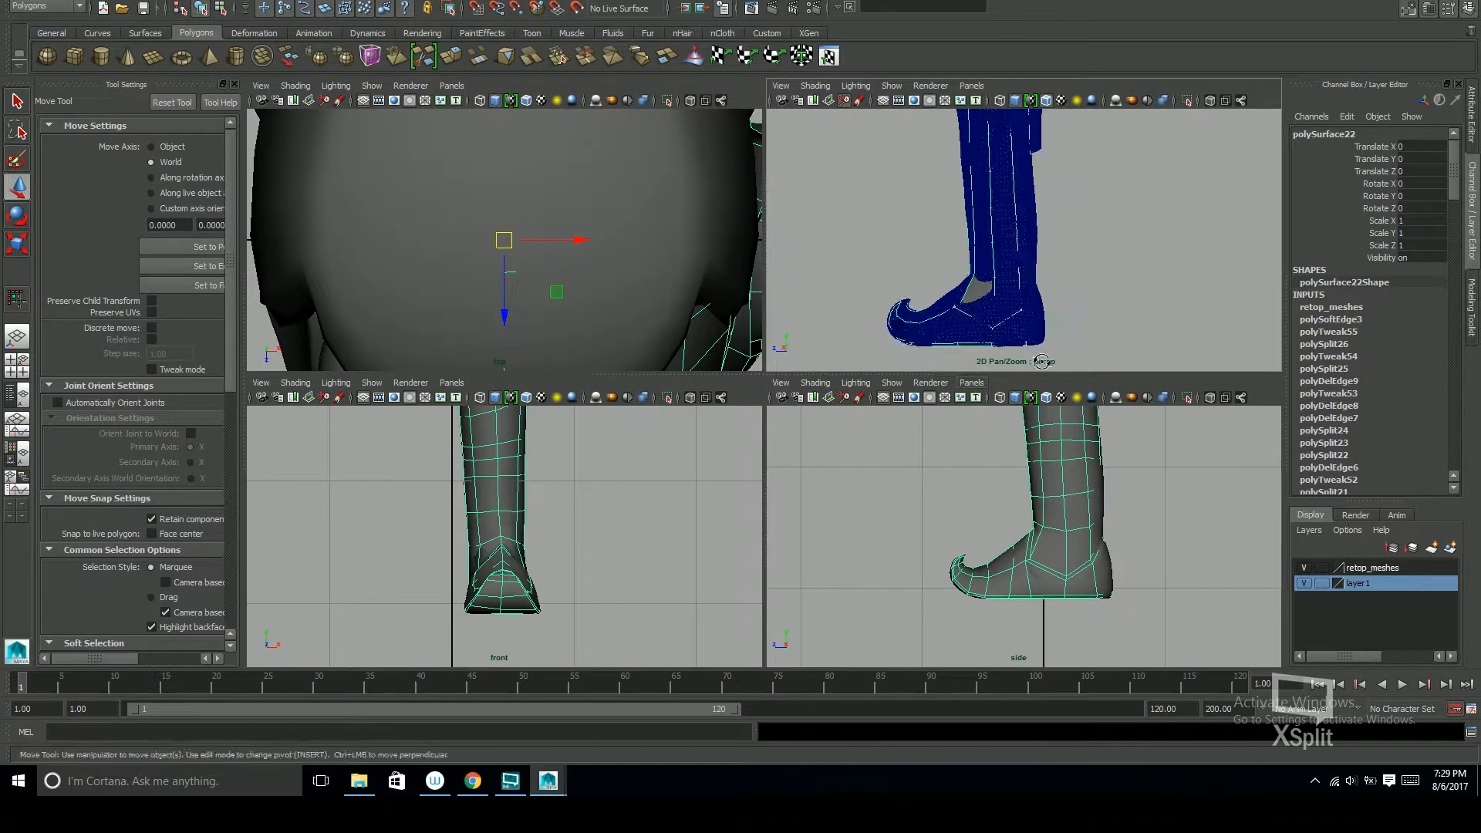
{"action": "scroll", "coordinate": [1031, 349], "scroll_direction": "up", "scroll_amount": 2}
{"action": "key", "text": "space"}
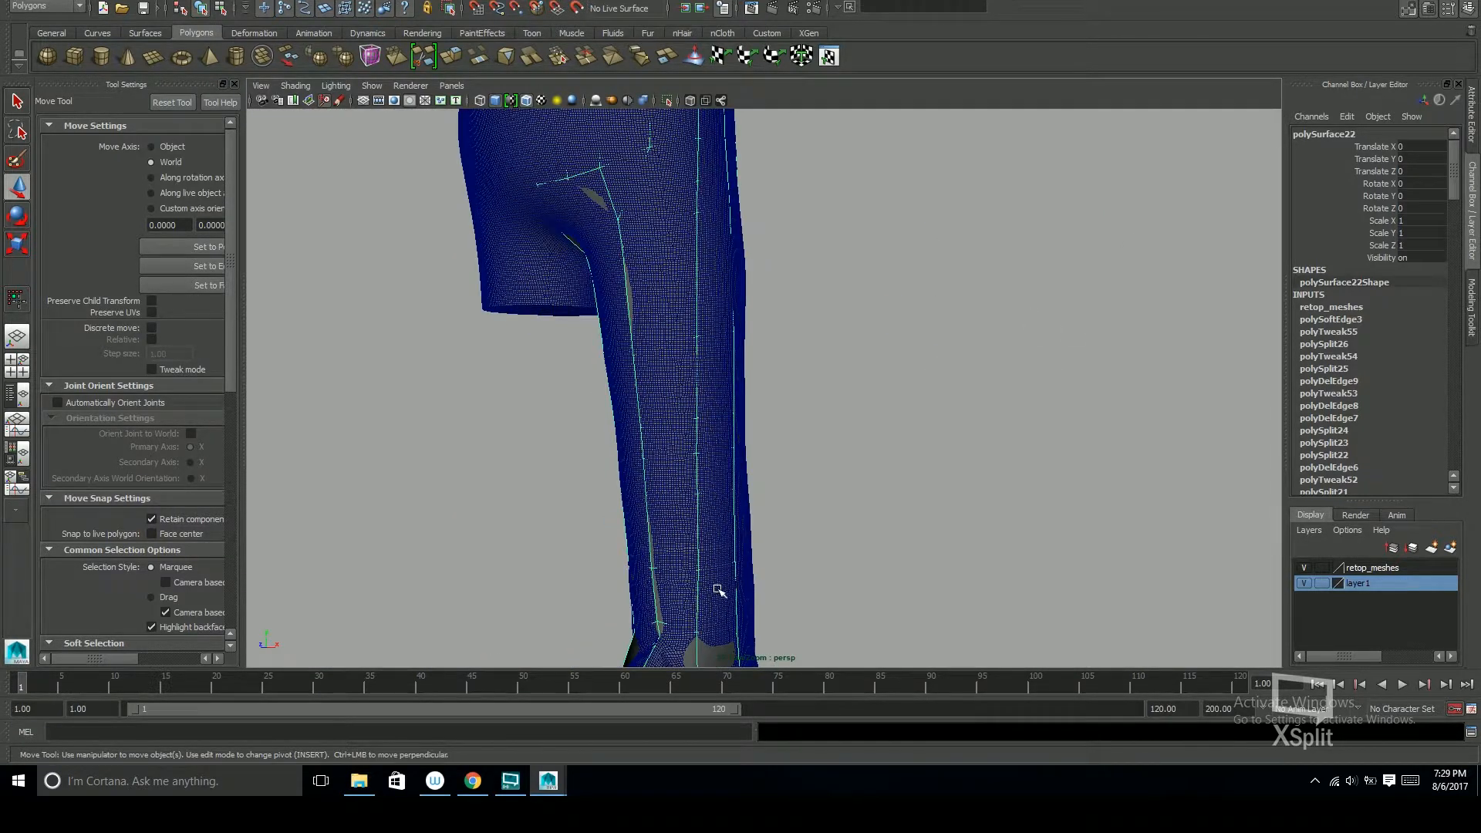
Make the high-resolution lower_body_Group55524 mesh a live surface and turn off wireframe on shaded in the perspective view
{"action": "middle_click_drag", "start_coordinate": [800, 525], "coordinate": [939, 433], "text": "alt"}
{"action": "left_click_drag", "start_coordinate": [939, 433], "coordinate": [804, 457], "text": "alt"}
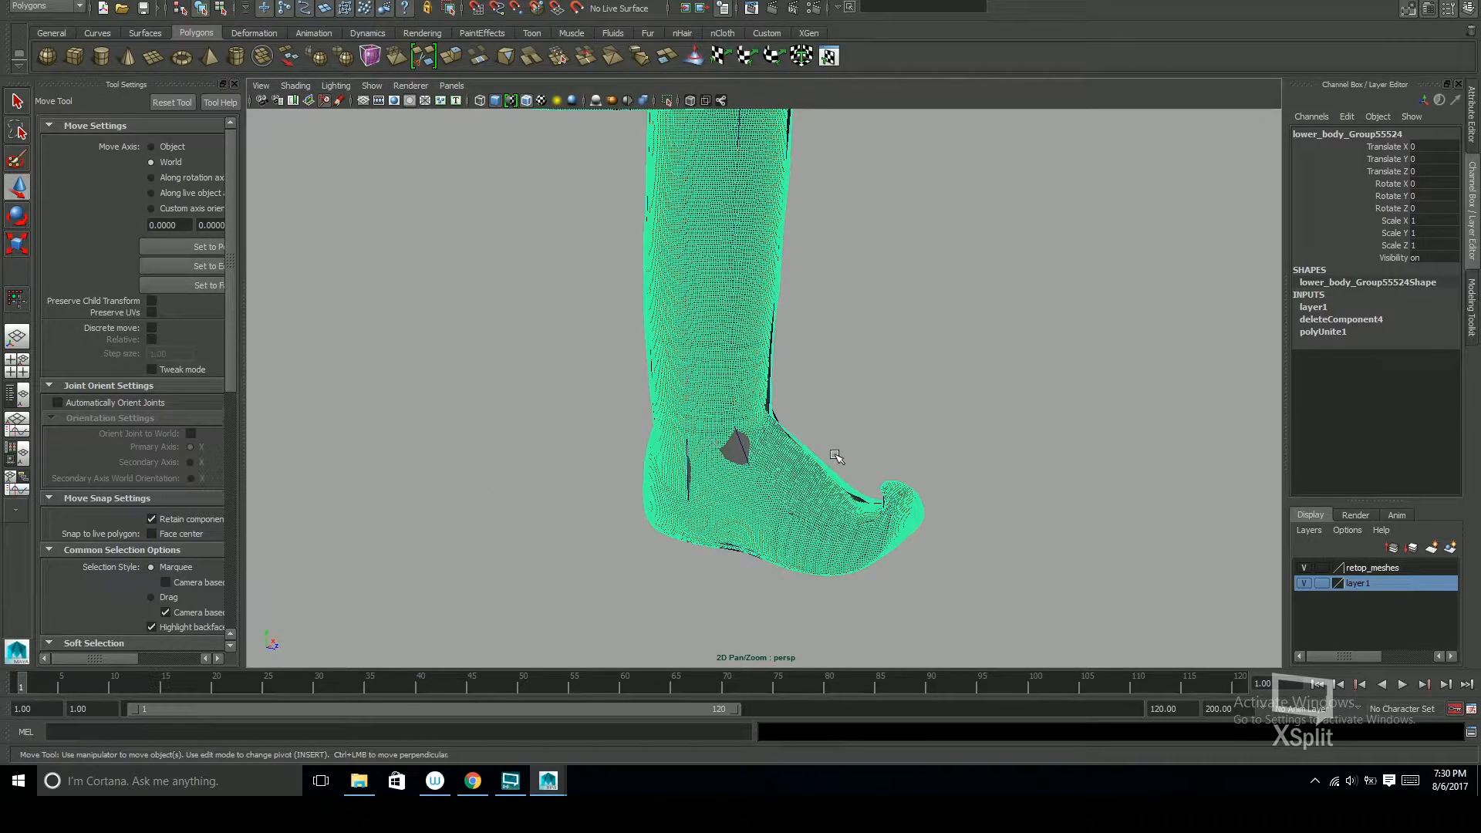
{"action": "left_click", "coordinate": [578, 9]}
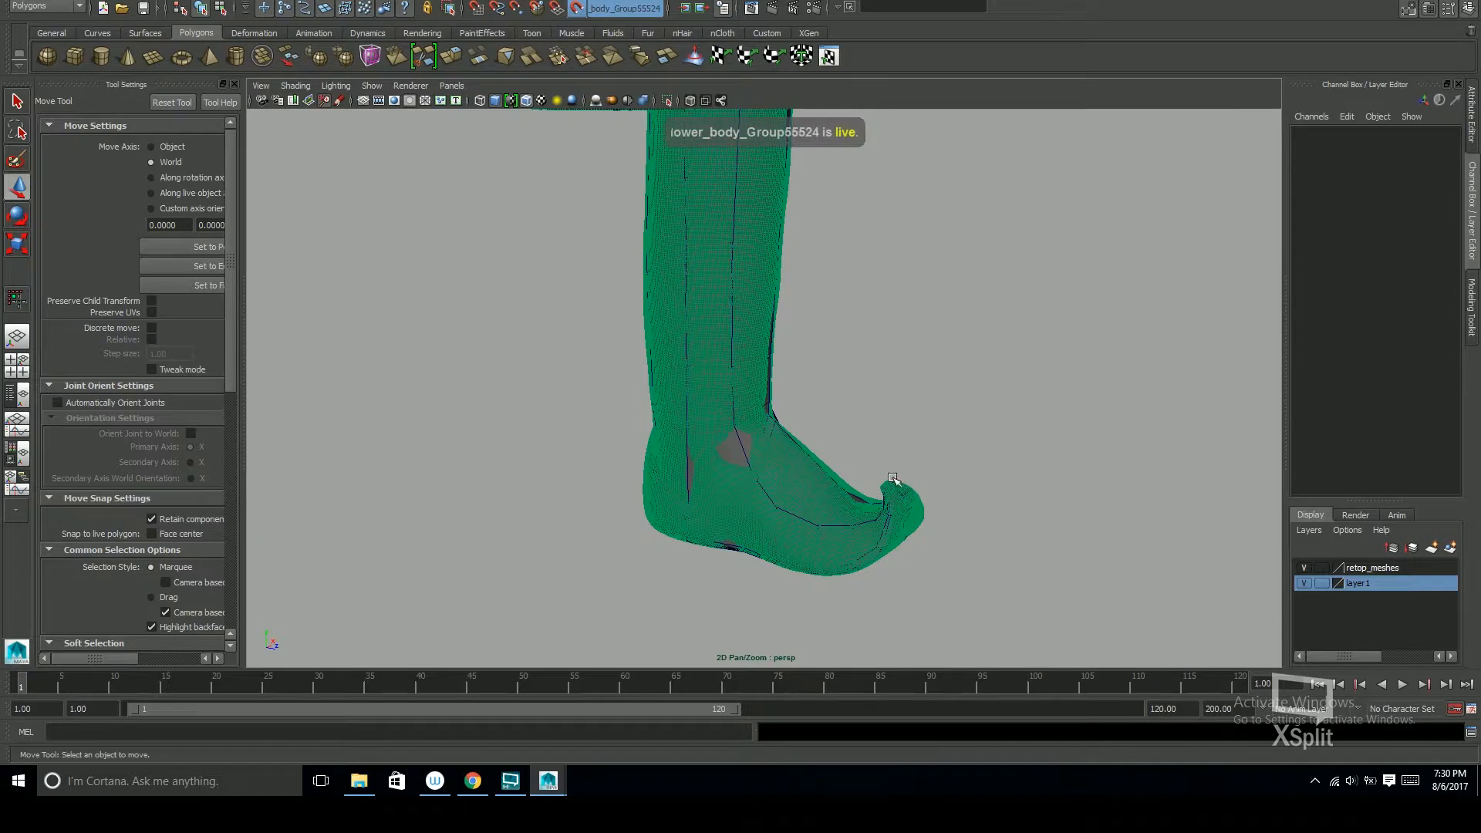
{"action": "left_click", "coordinate": [526, 101]}
Select the half-body retopology mesh over the live lower-body surface and view the foot from the side
{"action": "mouse_move", "coordinate": [872, 379]}
{"action": "left_mouse_down", "text": "alt"}
{"action": "mouse_move", "coordinate": [914, 446]}
{"action": "mouse_move", "coordinate": [850, 447]}
{"action": "mouse_move", "coordinate": [864, 454]}
{"action": "left_mouse_up", "text": "alt"}
{"action": "left_click", "coordinate": [892, 473]}
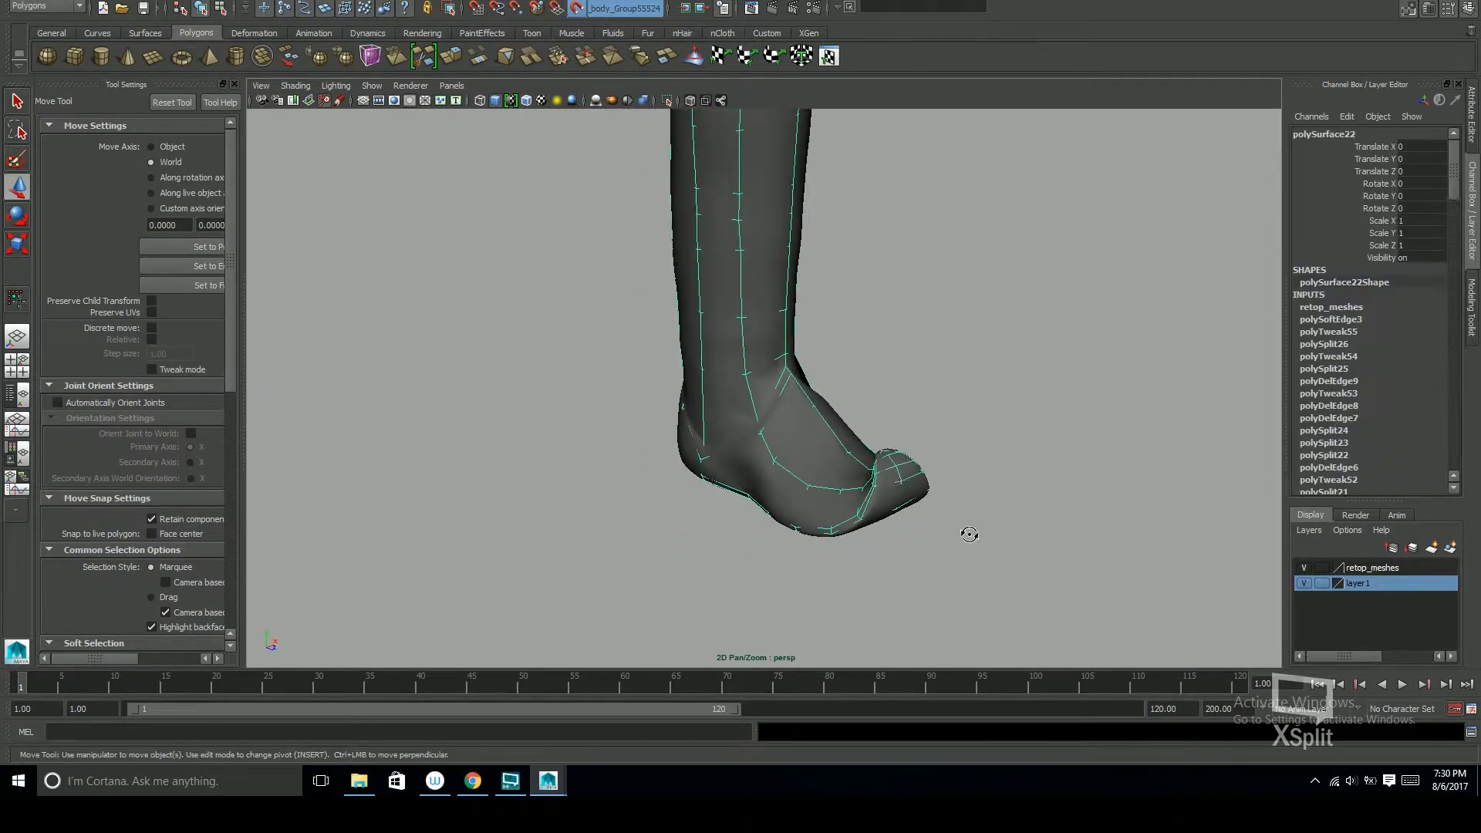
{"action": "left_click_drag", "start_coordinate": [965, 534], "coordinate": [1108, 520], "text": "alt"}
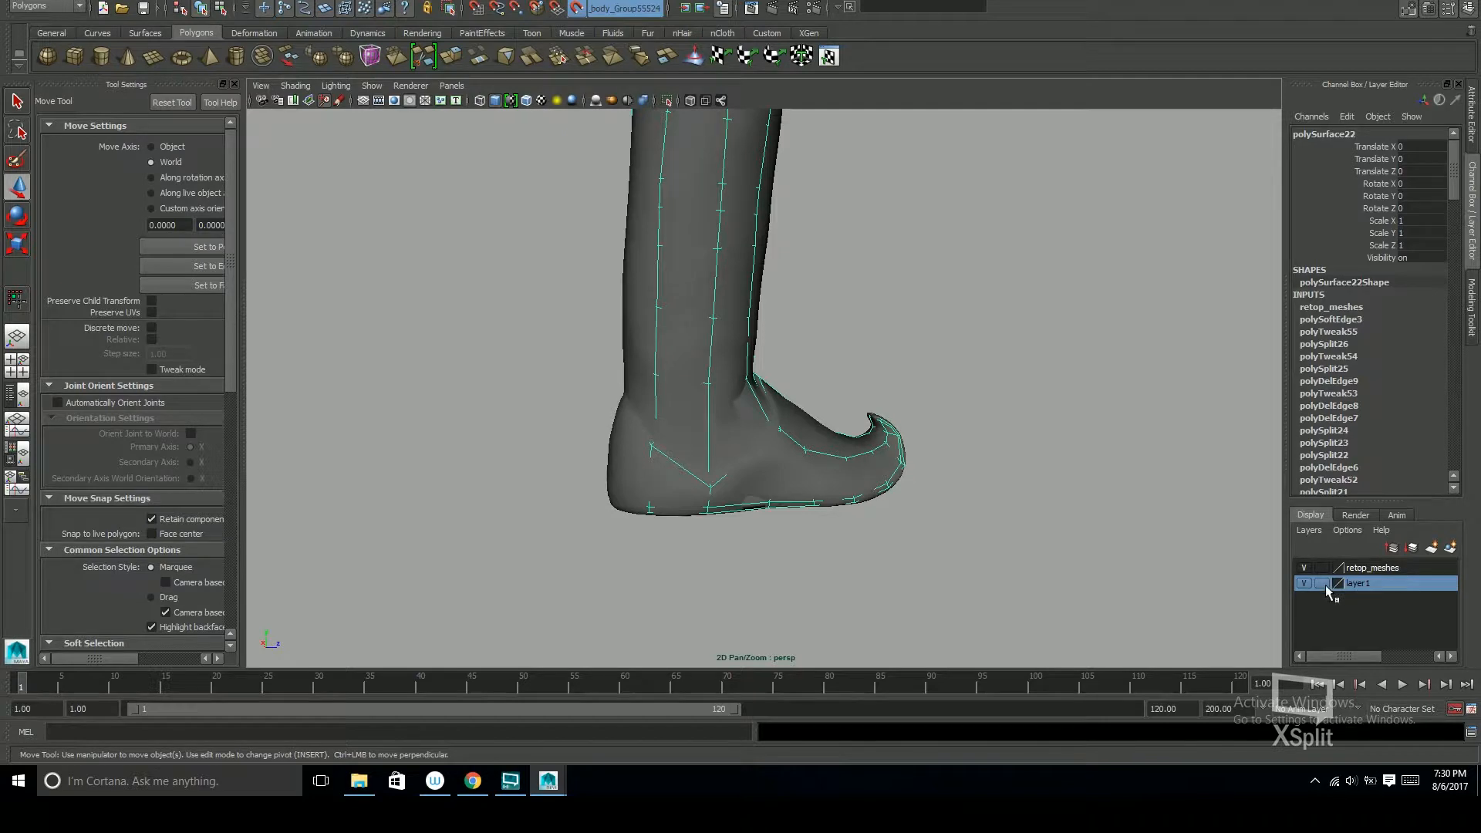
Turn on X-ray shading and start Quad Draw on the half-body mesh over the live foot surface
{"action": "left_click_drag", "start_coordinate": [855, 546], "coordinate": [869, 506], "text": "alt"}
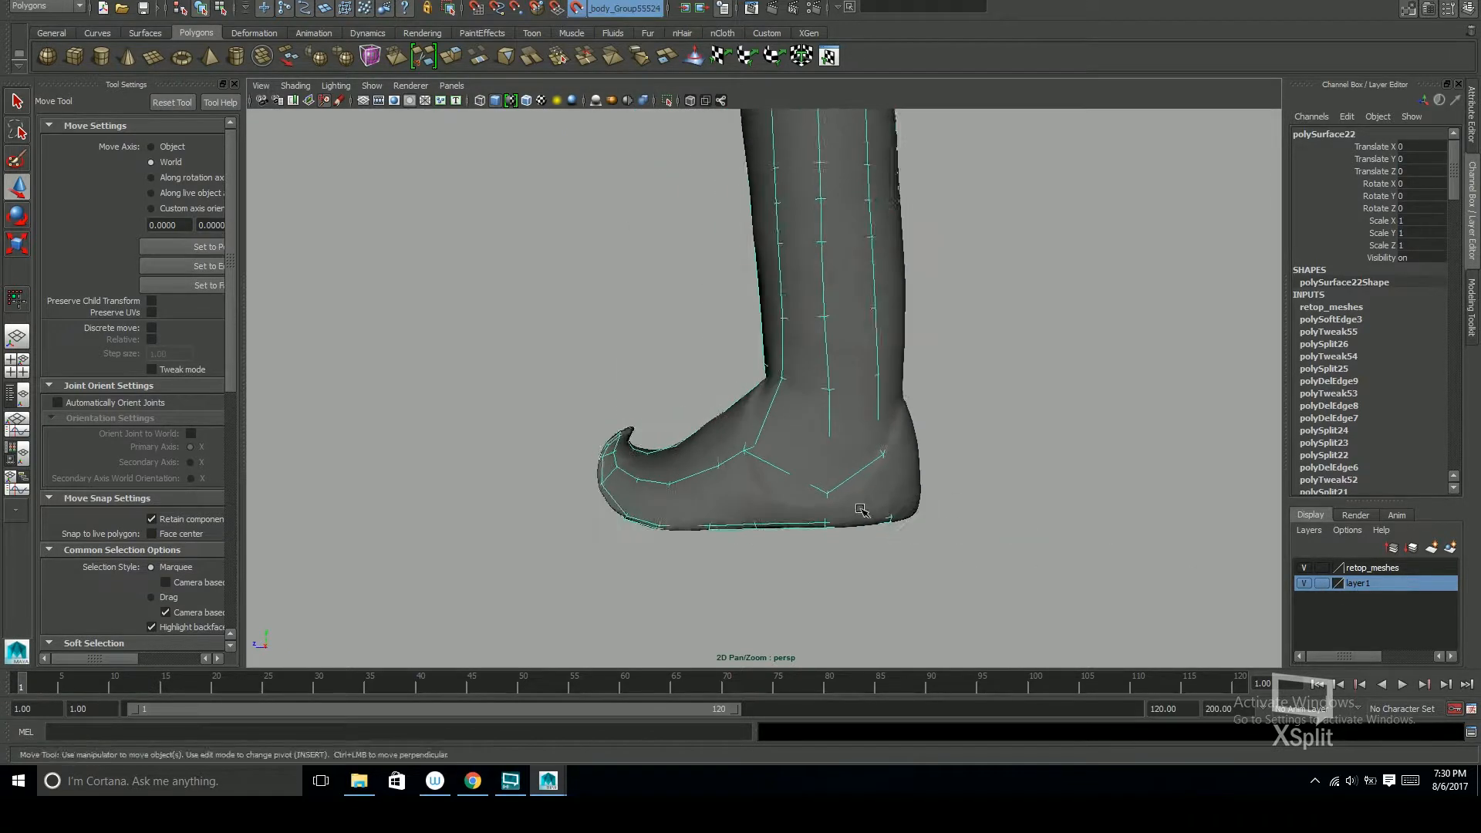
{"action": "right_click_drag", "start_coordinate": [870, 506], "coordinate": [1028, 446], "text": "alt"}
{"action": "left_click_drag", "start_coordinate": [1029, 446], "coordinate": [1074, 444], "text": "alt"}
{"action": "left_click", "coordinate": [688, 102]}
{"action": "middle_click_drag", "start_coordinate": [1030, 528], "coordinate": [1049, 399], "text": "alt"}
{"action": "right_click_drag", "start_coordinate": [1048, 399], "coordinate": [1225, 447], "text": "alt"}
{"action": "left_click", "coordinate": [1409, 11]}
{"action": "left_click", "coordinate": [1409, 10]}
{"action": "left_click", "coordinate": [1409, 11]}
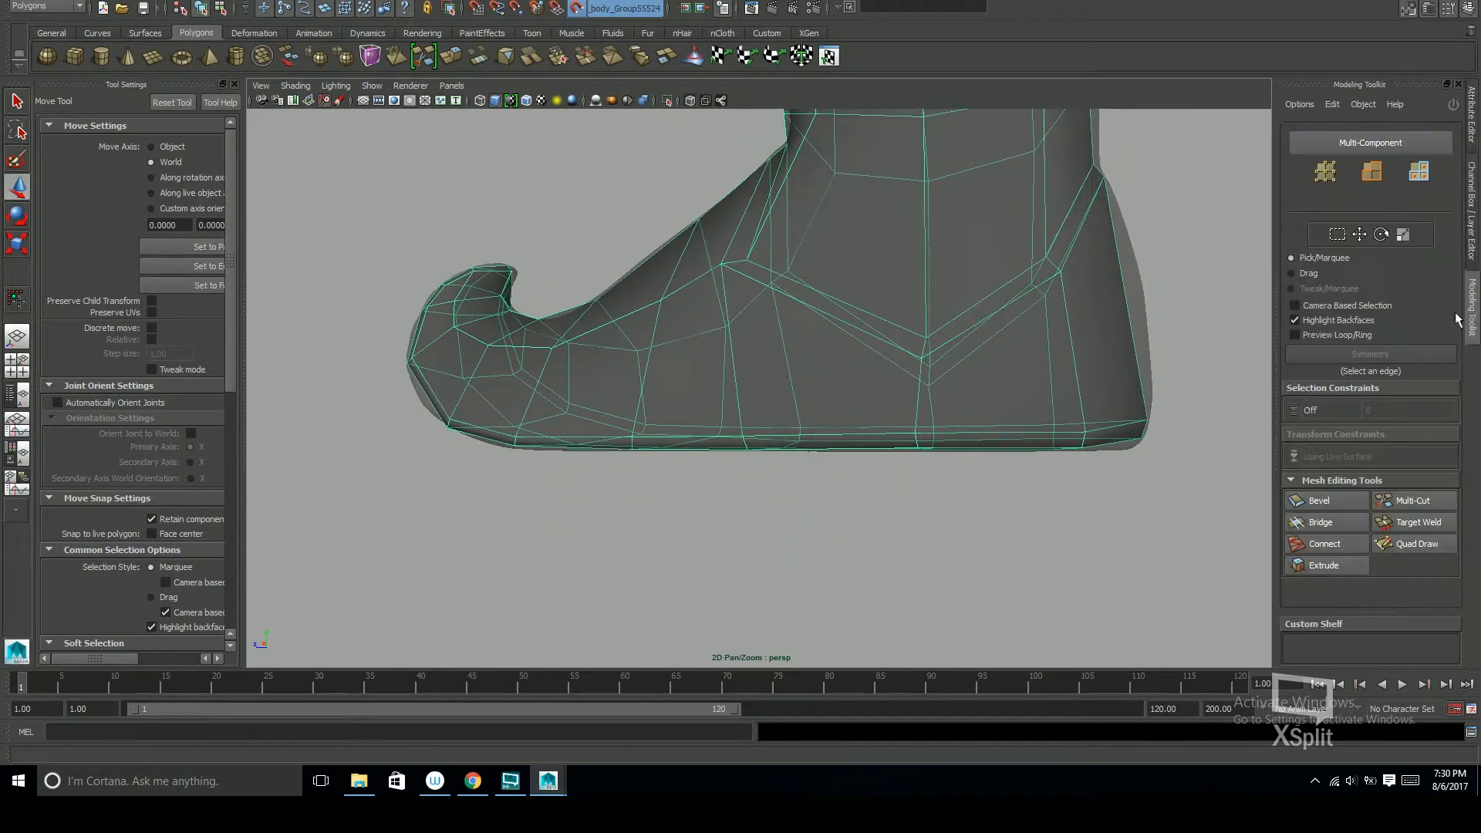
{"action": "left_click", "coordinate": [1416, 543]}
{"action": "left_click_drag", "start_coordinate": [926, 417], "coordinate": [886, 388], "text": "alt"}
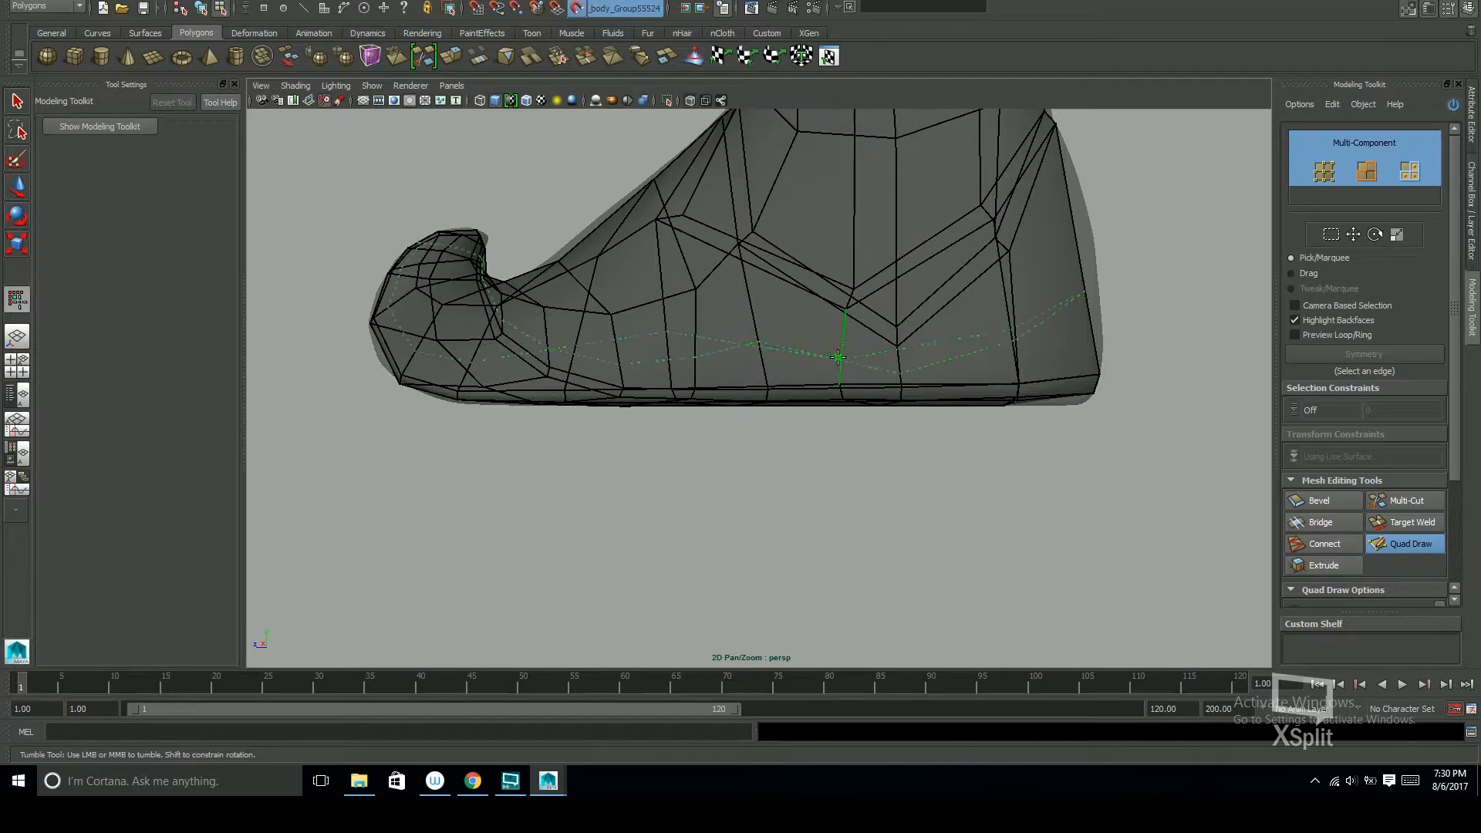
Adjust the retopology mesh along the foot's side and up to the curled toe with Quad Draw
{"action": "mouse_move", "coordinate": [850, 357]}
{"action": "left_mouse_down", "text": "alt"}
{"action": "mouse_move", "coordinate": [847, 451]}
{"action": "mouse_move", "coordinate": [959, 423]}
{"action": "mouse_move", "coordinate": [711, 354]}
{"action": "mouse_move", "coordinate": [1018, 416]}
{"action": "mouse_move", "coordinate": [946, 383]}
{"action": "mouse_move", "coordinate": [826, 364]}
{"action": "left_mouse_up", "text": "alt"}
{"action": "scroll", "coordinate": [929, 391], "scroll_direction": "up", "scroll_amount": 4}
{"action": "left_click_drag", "start_coordinate": [1004, 419], "coordinate": [976, 407], "text": "alt"}
{"action": "right_click_drag", "start_coordinate": [975, 407], "coordinate": [991, 411], "text": "alt"}
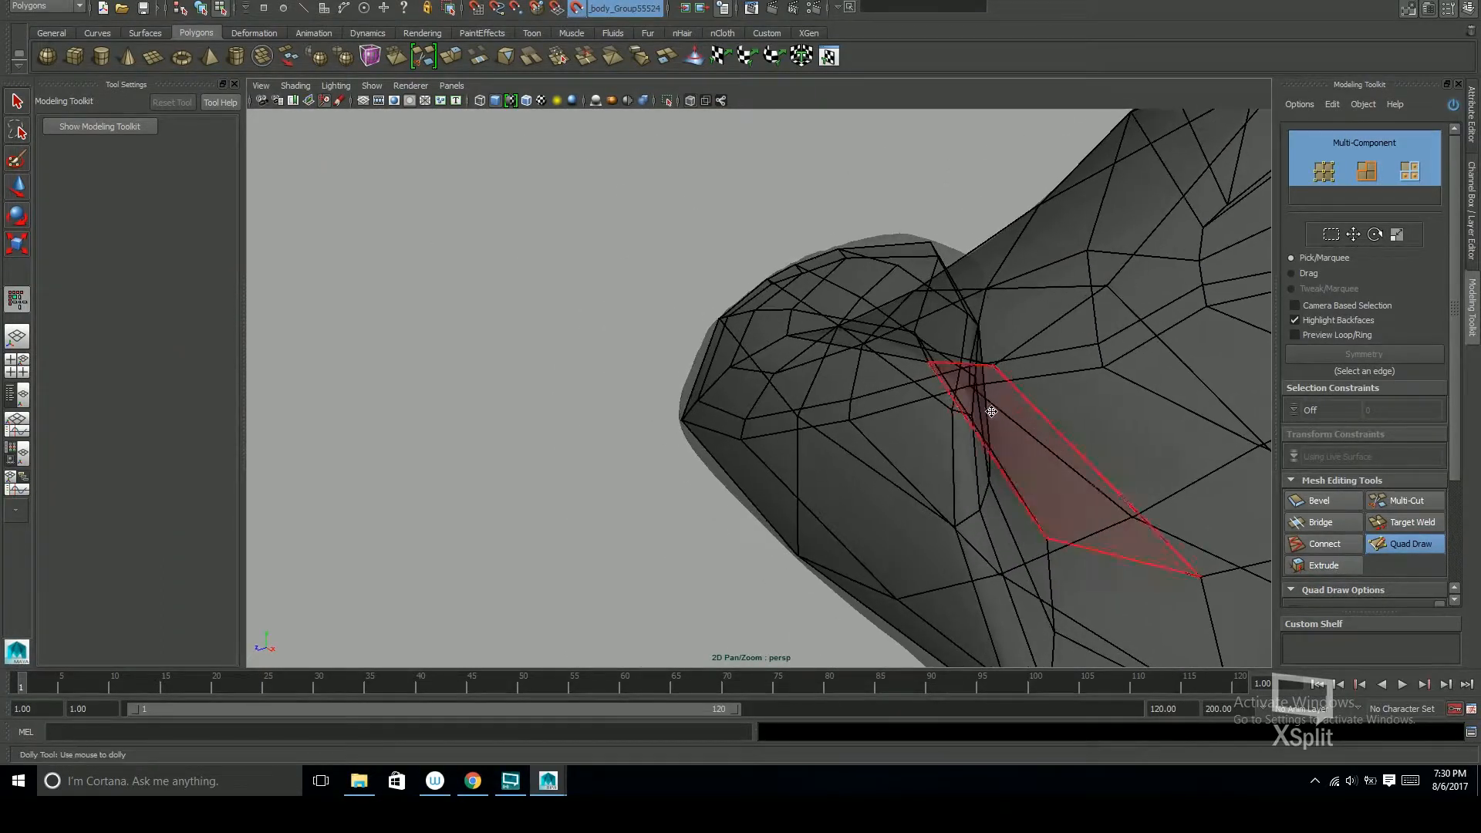
{"action": "left_click_drag", "start_coordinate": [937, 353], "coordinate": [908, 403], "text": "alt"}
{"action": "middle_click_drag", "start_coordinate": [811, 361], "coordinate": [921, 417], "text": "alt"}
{"action": "left_click_drag", "start_coordinate": [921, 417], "coordinate": [856, 421], "text": "alt"}
{"action": "middle_click_drag", "start_coordinate": [856, 421], "coordinate": [860, 406], "text": "alt"}
{"action": "scroll", "coordinate": [860, 405], "scroll_direction": "up", "scroll_amount": 2}
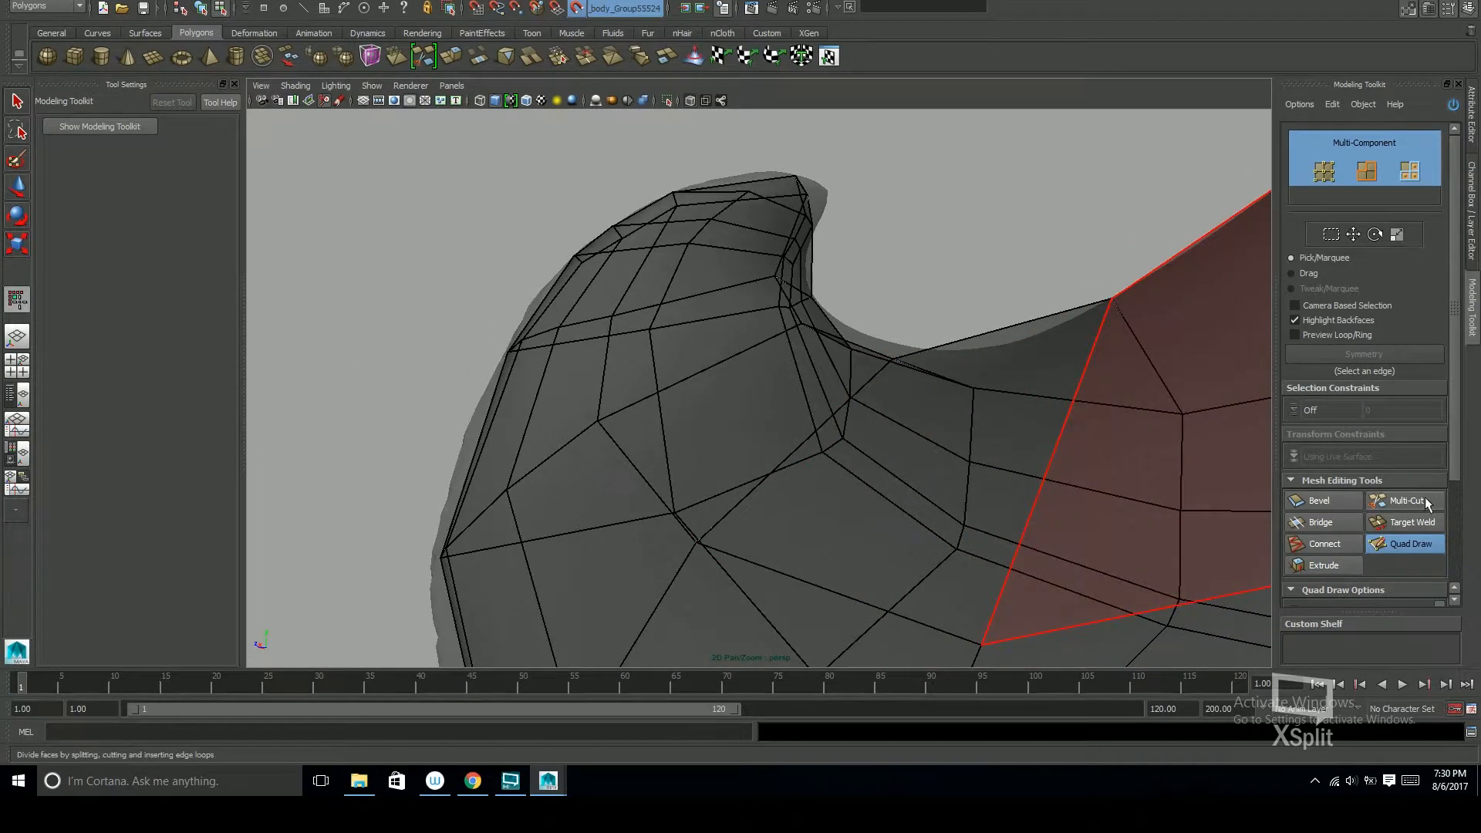
Cut a new line of edges across the curled toe tip with Multi-Cut and select two edges beside it
{"action": "middle_click_drag", "start_coordinate": [799, 339], "coordinate": [863, 399], "text": "alt"}
{"action": "scroll", "coordinate": [862, 399], "scroll_direction": "up", "scroll_amount": 3}
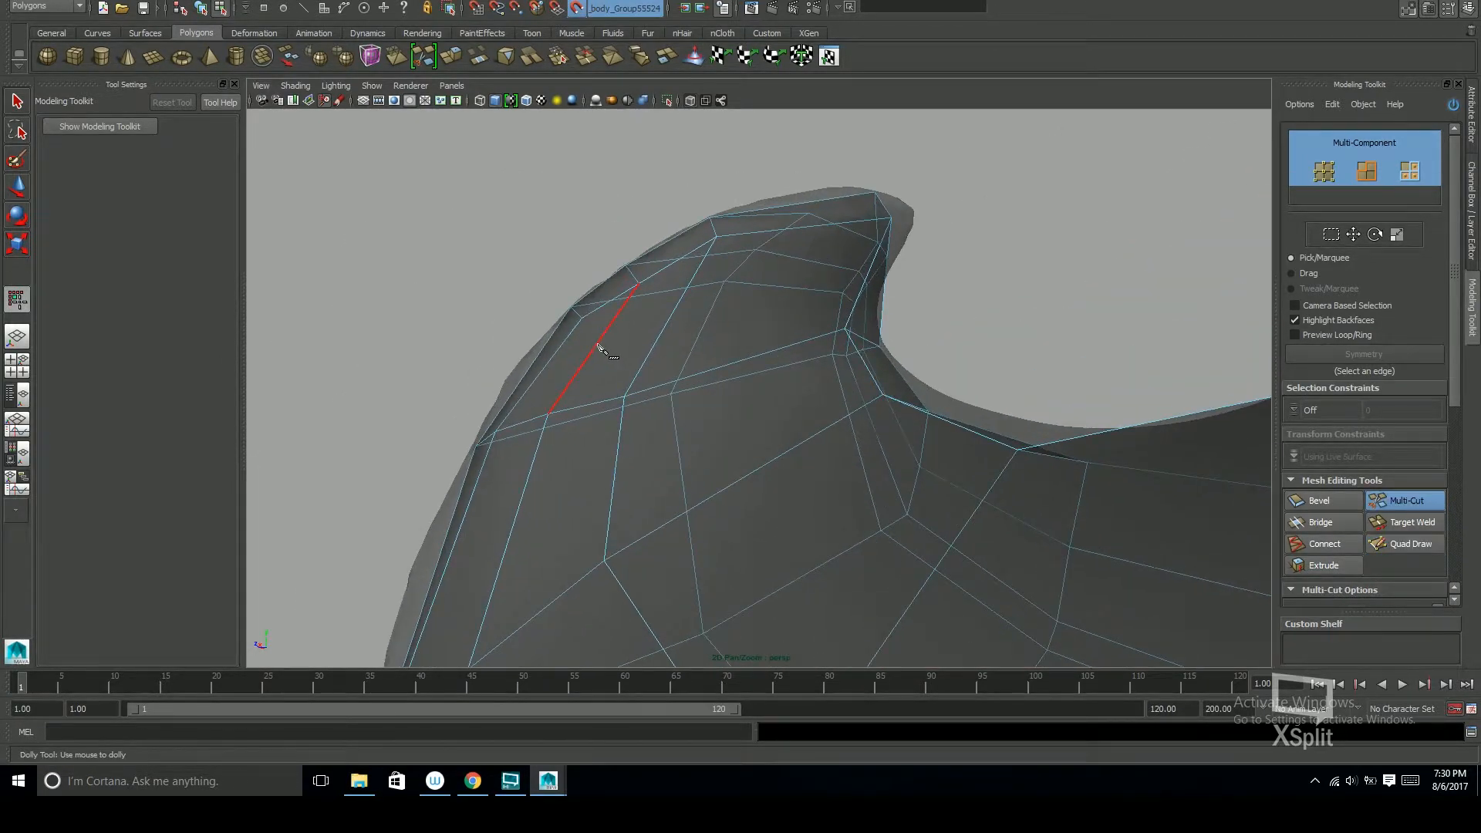
{"action": "left_click_drag", "start_coordinate": [718, 300], "coordinate": [774, 341], "text": "alt"}
{"action": "right_click_drag", "start_coordinate": [775, 341], "coordinate": [816, 314], "text": "alt"}
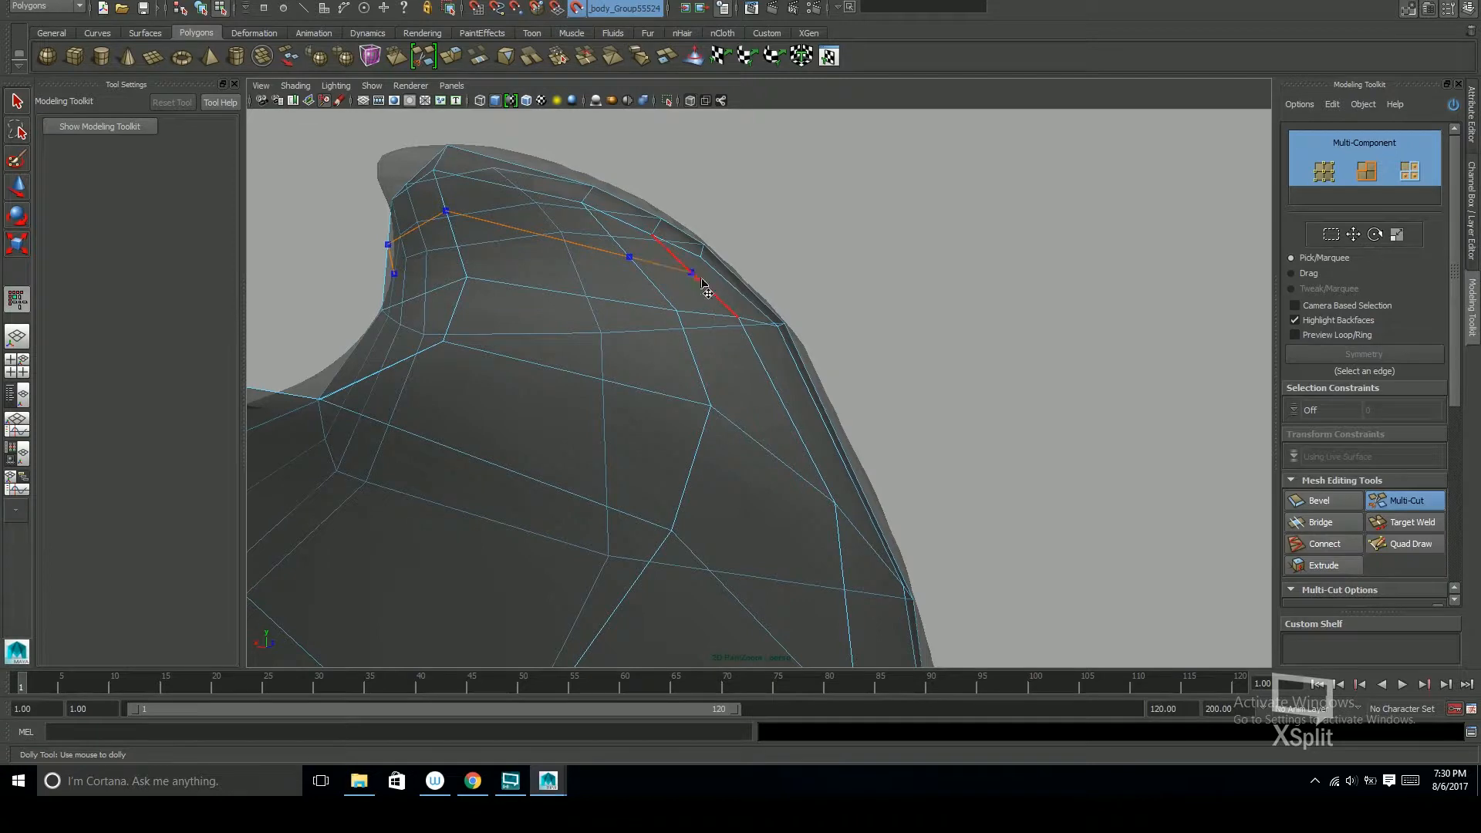
{"action": "left_click_drag", "start_coordinate": [704, 299], "coordinate": [802, 356], "text": "alt"}
{"action": "key", "text": "w"}
{"action": "key", "text": "w"}
{"action": "left_click", "coordinate": [631, 316], "text": "shift"}
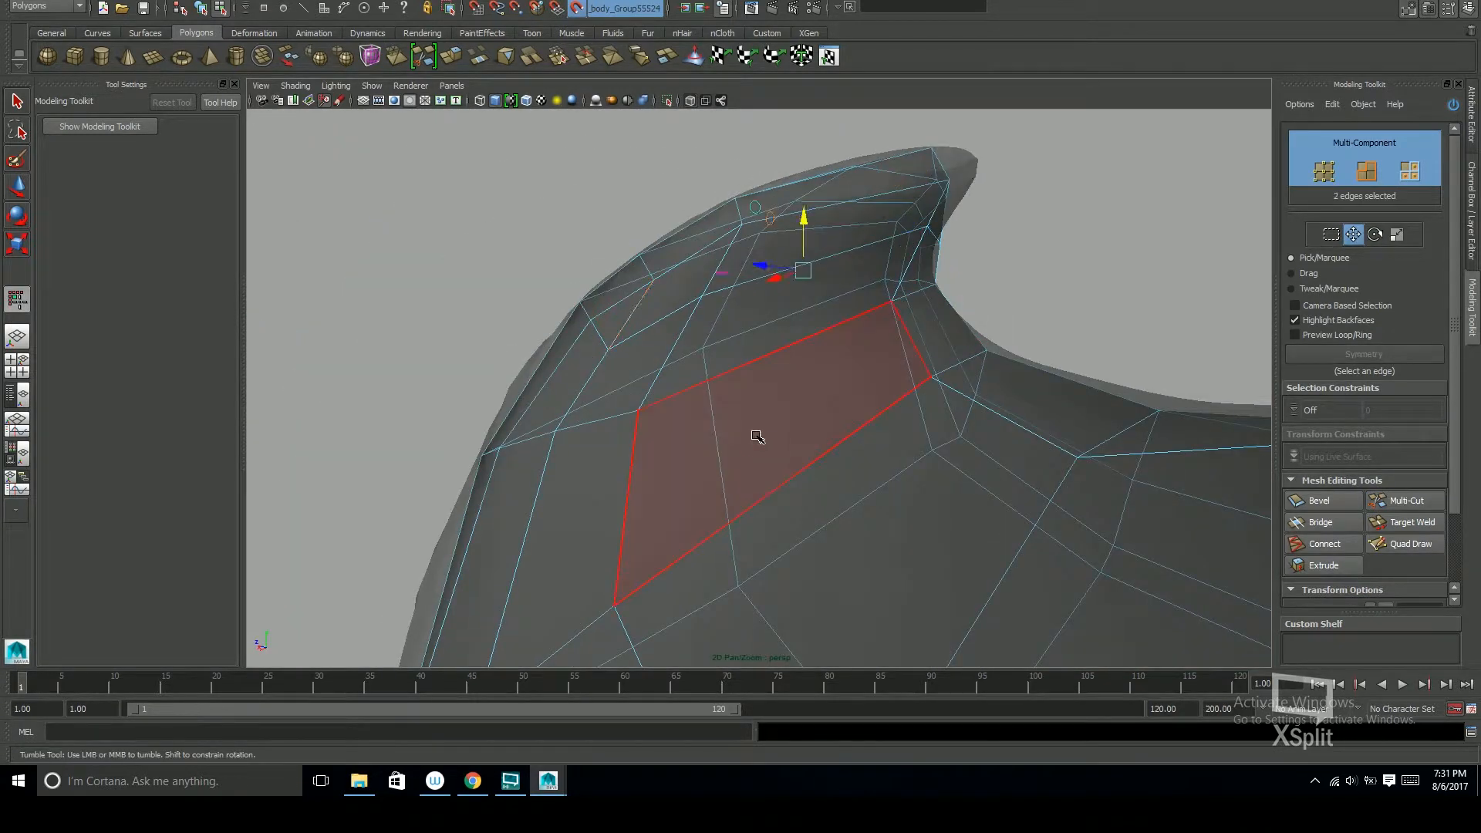
Redistribute the vertices around the newly cut edges of the curled toe with Quad Draw
{"action": "left_click", "coordinate": [1406, 544]}
{"action": "left_click_drag", "start_coordinate": [907, 393], "coordinate": [838, 326], "text": "alt"}
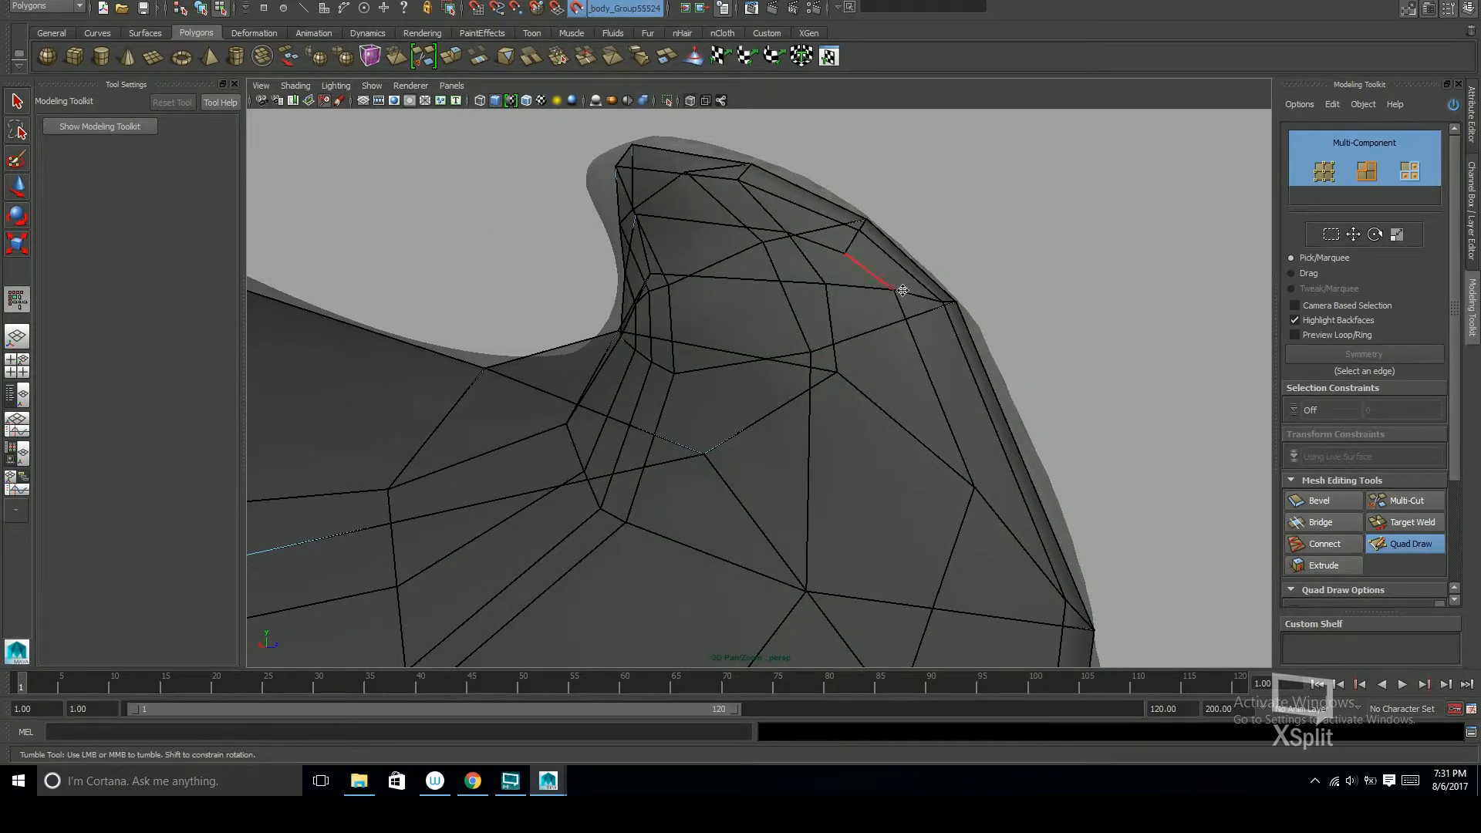
{"action": "right_click_drag", "start_coordinate": [903, 290], "coordinate": [783, 386], "text": "alt"}
{"action": "left_click_drag", "start_coordinate": [783, 387], "coordinate": [909, 341], "text": "alt"}
{"action": "right_click_drag", "start_coordinate": [909, 340], "coordinate": [668, 406], "text": "alt"}
{"action": "left_click_drag", "start_coordinate": [668, 407], "coordinate": [665, 462], "text": "alt"}
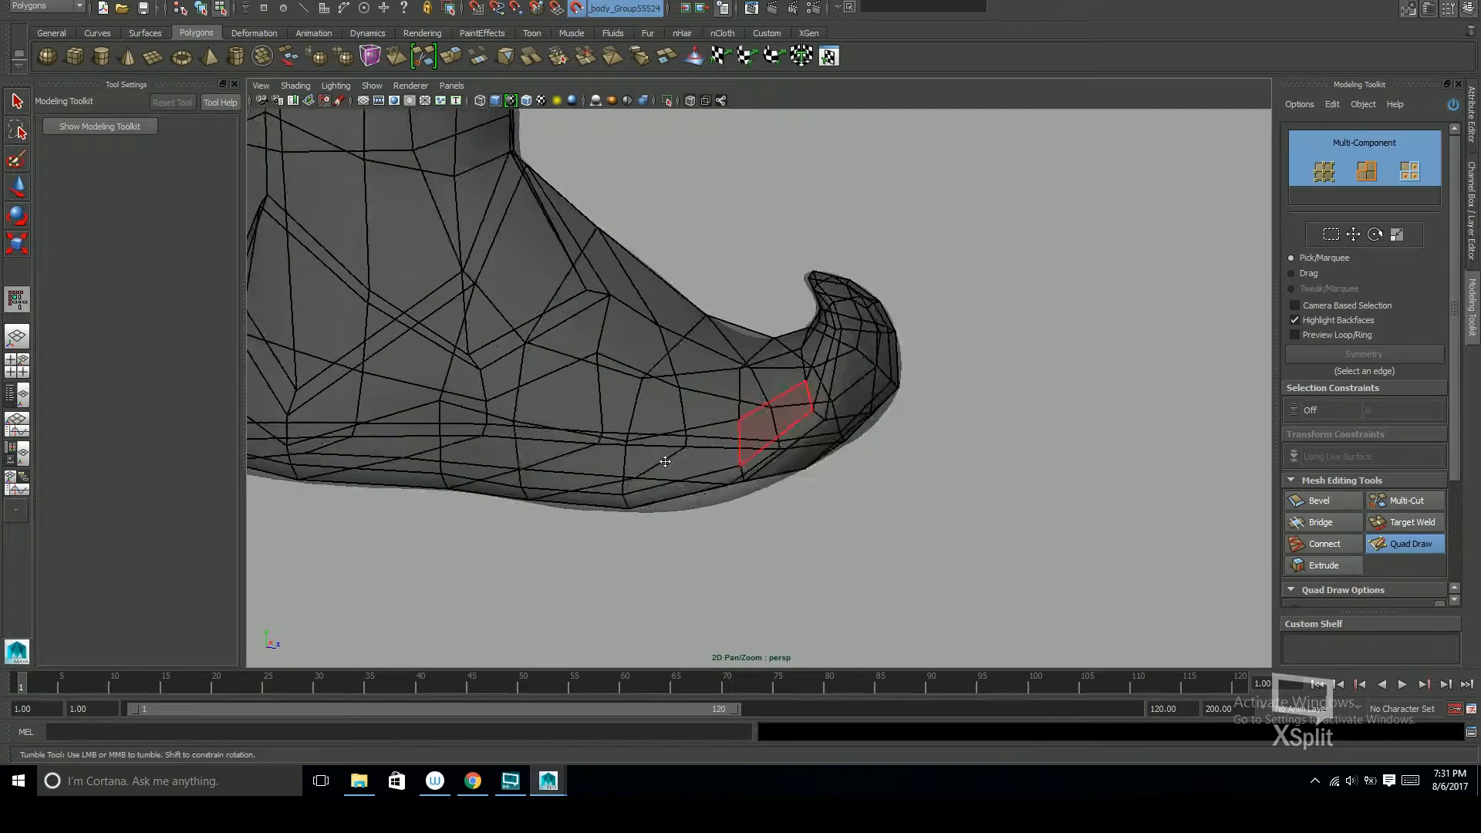
Even out the edge rows across the top of the foot with Quad Draw
{"action": "middle_click_drag", "start_coordinate": [665, 461], "coordinate": [891, 411], "text": "alt"}
{"action": "left_click_drag", "start_coordinate": [833, 374], "coordinate": [992, 412], "text": "alt"}
{"action": "left_click_drag", "start_coordinate": [859, 434], "coordinate": [932, 442], "text": "alt"}
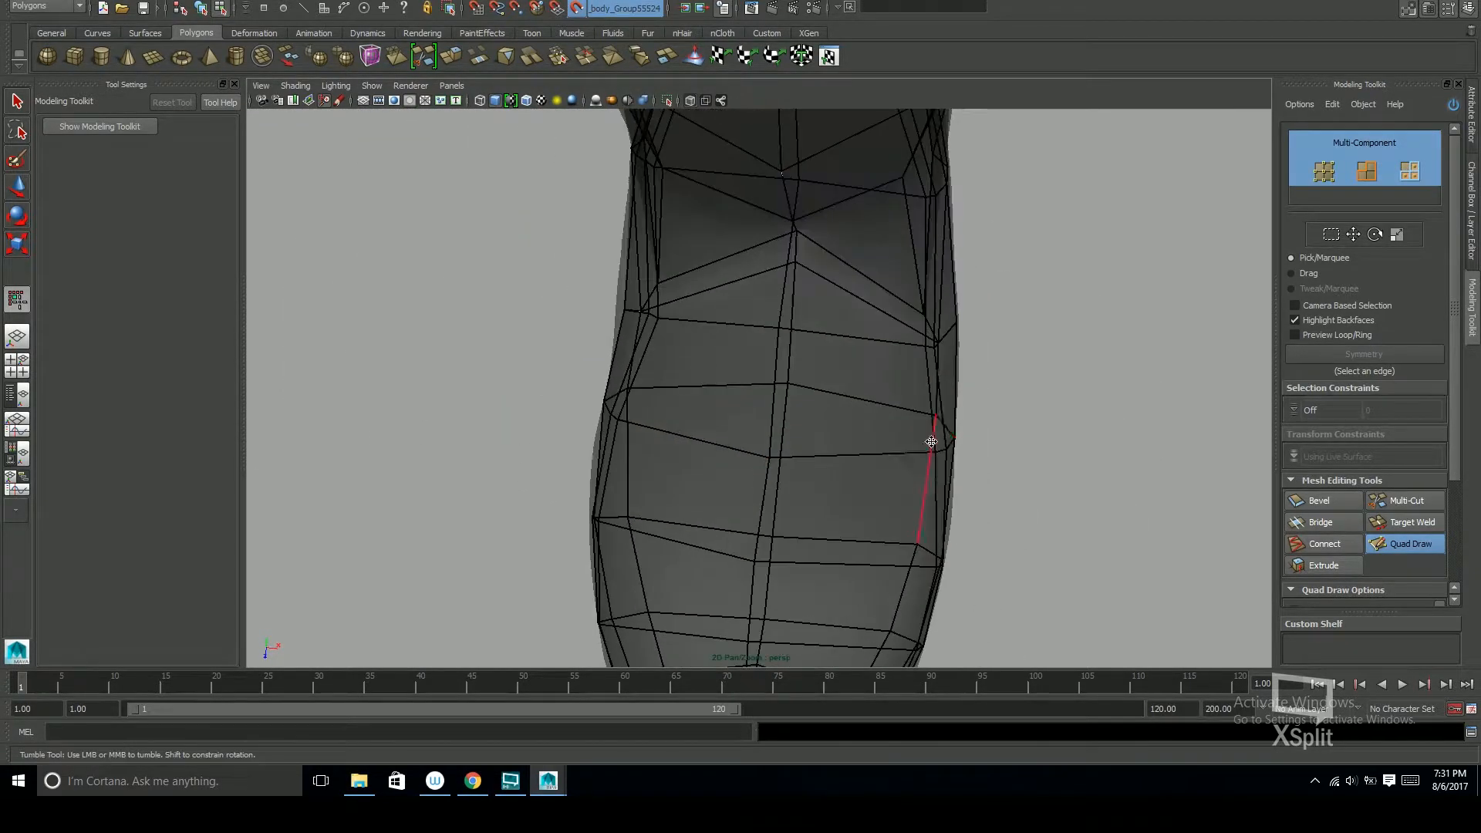
{"action": "mouse_move", "coordinate": [642, 393]}
{"action": "left_mouse_down", "text": "alt"}
{"action": "mouse_move", "coordinate": [777, 414]}
{"action": "mouse_move", "coordinate": [759, 442]}
{"action": "left_mouse_up", "text": "alt"}
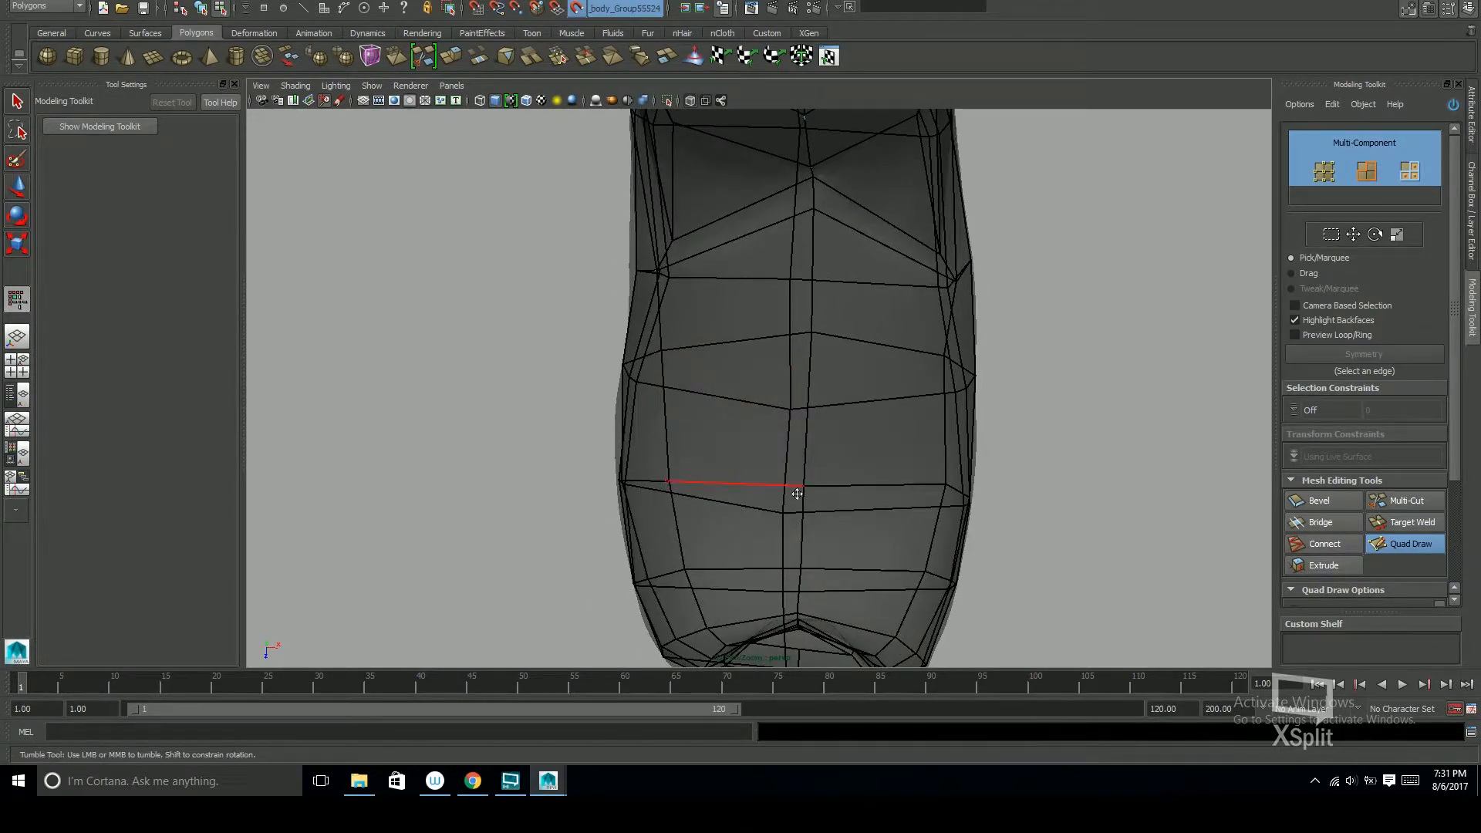
{"action": "middle_click_drag", "start_coordinate": [797, 493], "coordinate": [684, 521], "text": "alt"}
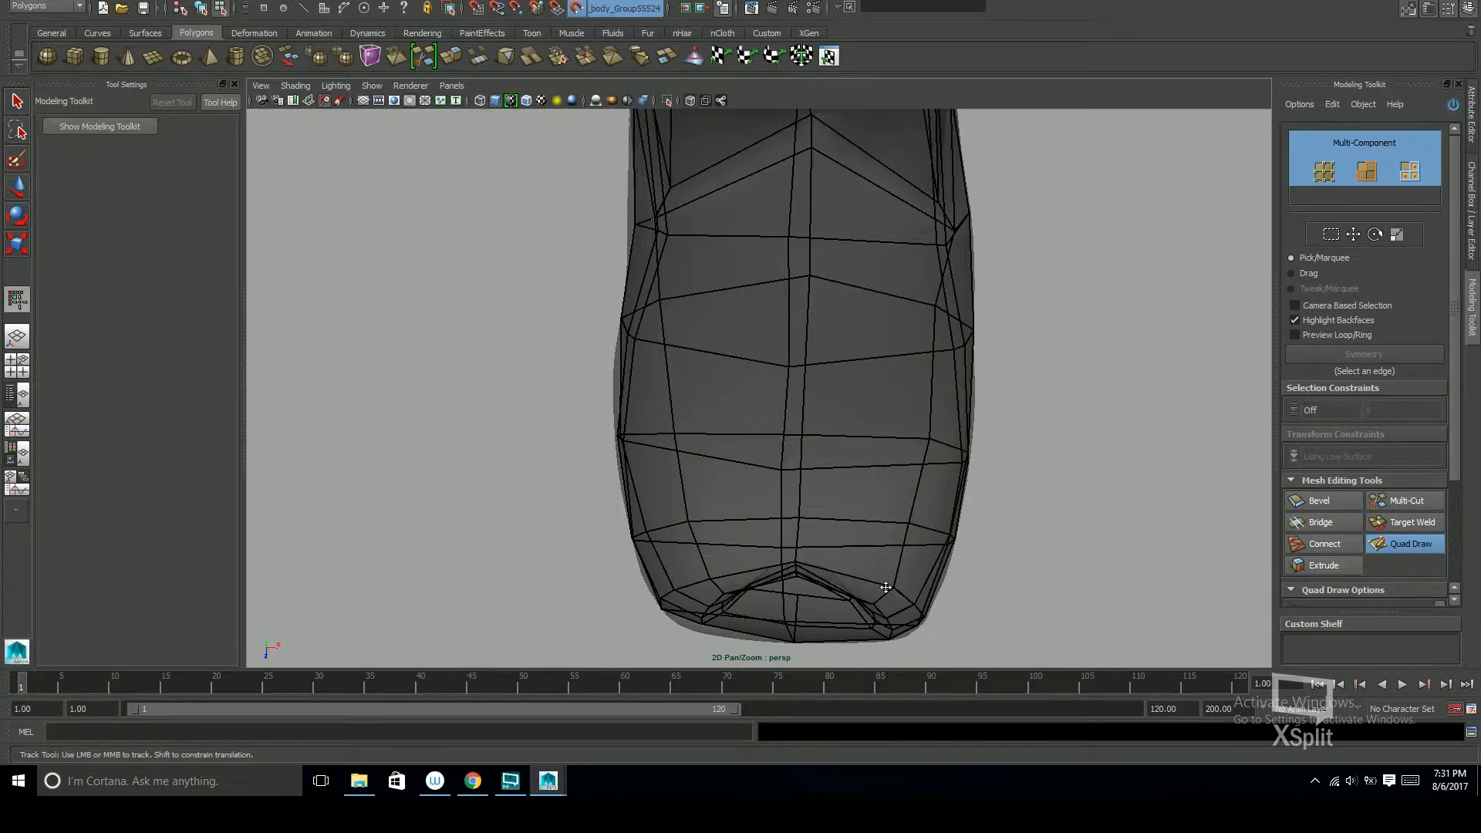
Smooth the edge flow over the front of the curled toe with Quad Draw
{"action": "left_click_drag", "start_coordinate": [919, 574], "coordinate": [602, 282], "text": "alt"}
{"action": "right_click_drag", "start_coordinate": [602, 282], "coordinate": [642, 287], "text": "alt"}
{"action": "middle_click_drag", "start_coordinate": [643, 286], "coordinate": [843, 354], "text": "alt"}
{"action": "right_click_drag", "start_coordinate": [843, 354], "coordinate": [887, 356], "text": "alt"}
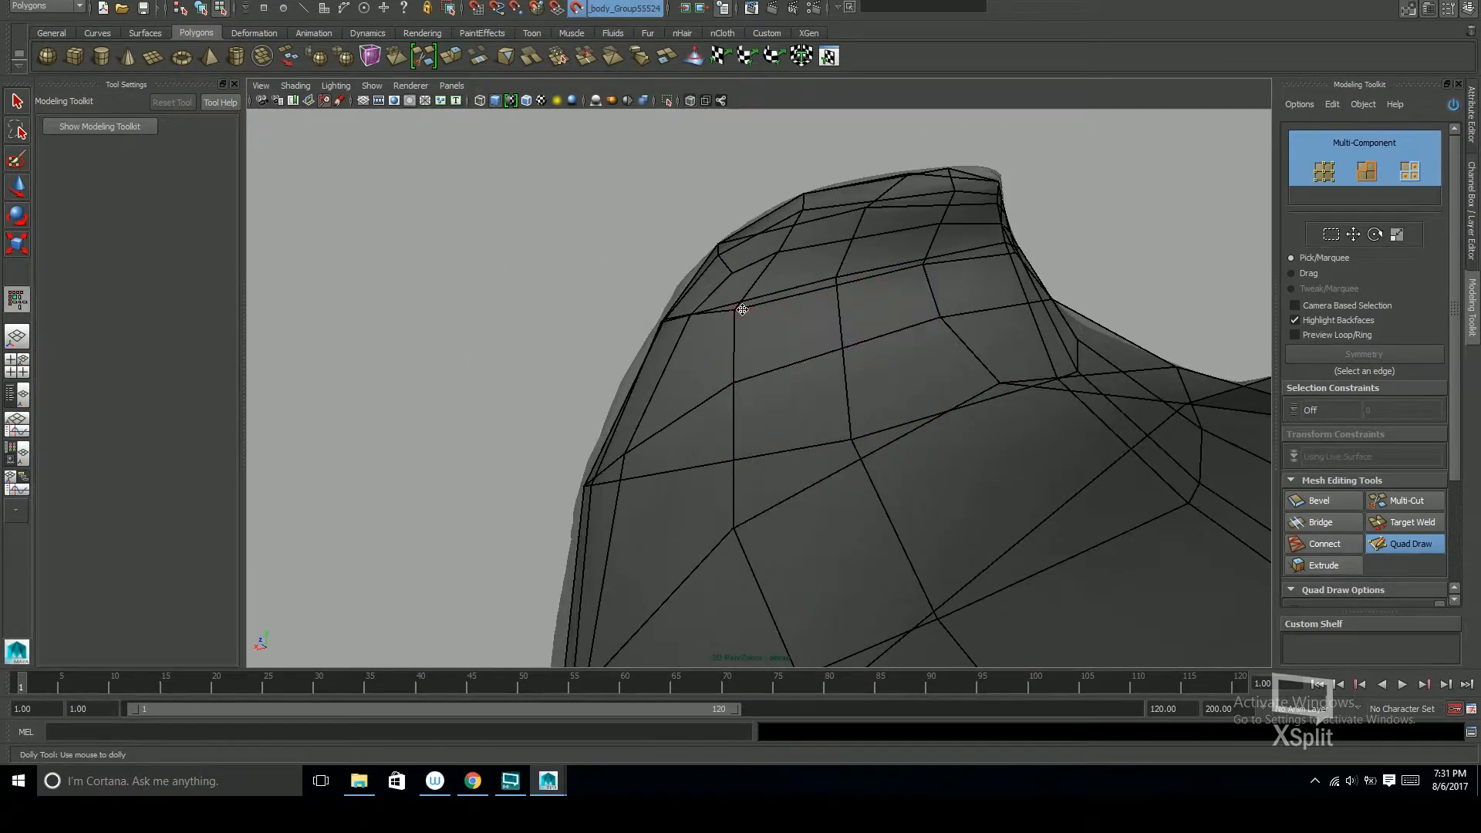
{"action": "left_click_drag", "start_coordinate": [816, 329], "coordinate": [929, 410], "text": "alt"}
{"action": "mouse_move", "coordinate": [929, 410]}
{"action": "right_mouse_down", "text": "alt"}
{"action": "mouse_move", "coordinate": [1016, 400]}
{"action": "mouse_move", "coordinate": [916, 424]}
{"action": "right_mouse_up", "text": "alt"}
{"action": "left_click_drag", "start_coordinate": [915, 424], "coordinate": [690, 123], "text": "alt"}
Refine the mesh where the curled toe meets the side of the foot and turn off X-ray shading
{"action": "right_click_drag", "start_coordinate": [880, 340], "coordinate": [818, 362], "text": "alt"}
{"action": "middle_click_drag", "start_coordinate": [887, 385], "coordinate": [841, 405], "text": "alt"}
{"action": "mouse_move", "coordinate": [841, 405]}
{"action": "right_mouse_down", "text": "alt"}
{"action": "mouse_move", "coordinate": [817, 415]}
{"action": "mouse_move", "coordinate": [836, 416]}
{"action": "right_mouse_up", "text": "alt"}
{"action": "mouse_move", "coordinate": [624, 429]}
{"action": "left_mouse_down", "text": "alt"}
{"action": "mouse_move", "coordinate": [1045, 390]}
{"action": "mouse_move", "coordinate": [992, 413]}
{"action": "mouse_move", "coordinate": [1018, 432]}
{"action": "mouse_move", "coordinate": [958, 375]}
{"action": "mouse_move", "coordinate": [588, 444]}
{"action": "left_mouse_up", "text": "alt"}
{"action": "left_click_drag", "start_coordinate": [770, 389], "coordinate": [778, 503], "text": "alt"}
{"action": "left_click_drag", "start_coordinate": [792, 517], "coordinate": [995, 413], "text": "alt"}
{"action": "right_click_drag", "start_coordinate": [995, 413], "coordinate": [1160, 447], "text": "alt"}
{"action": "left_click_drag", "start_coordinate": [1161, 447], "coordinate": [970, 418], "text": "alt"}
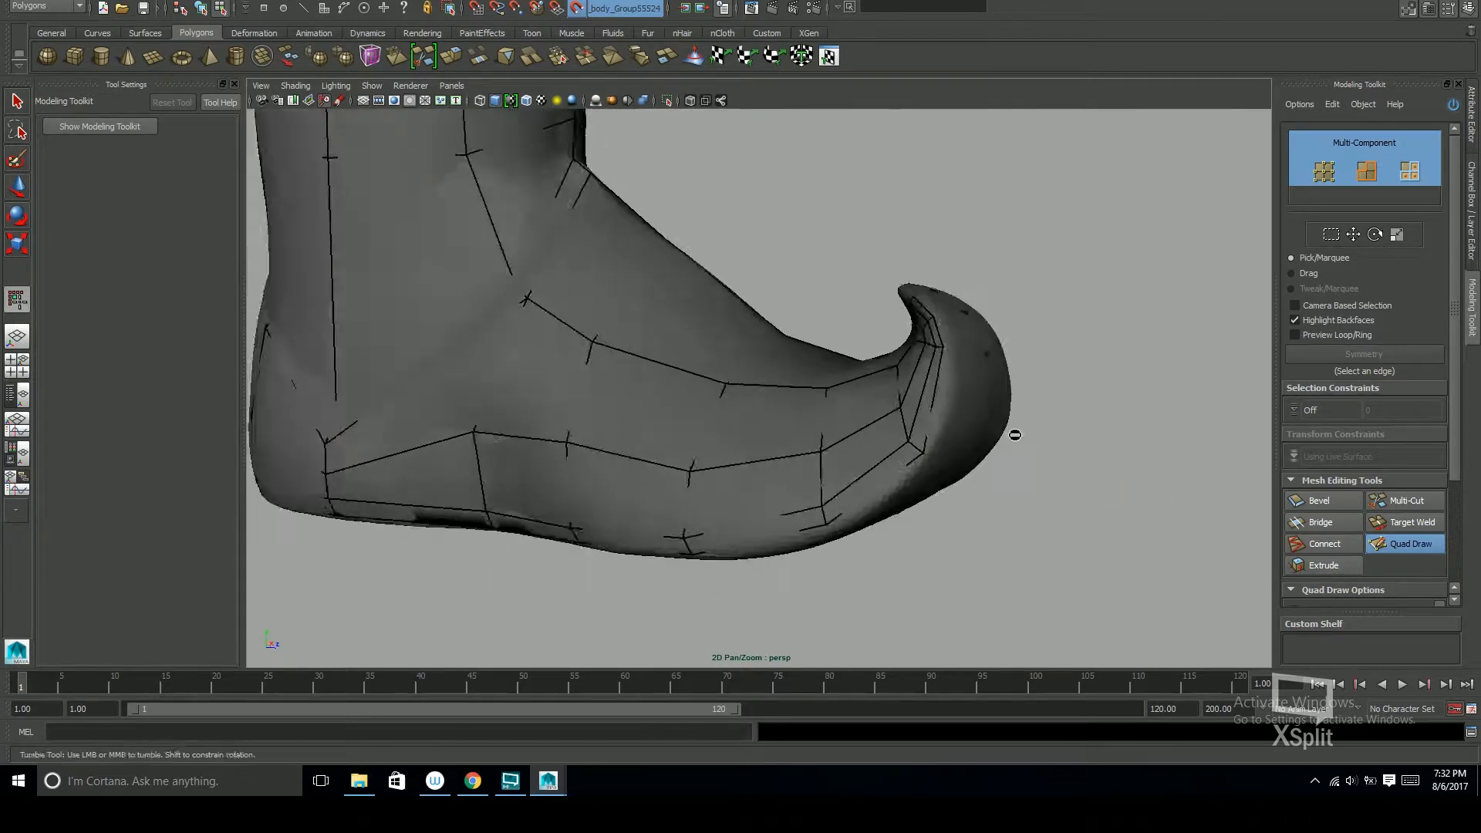
Check how the foot mesh fits the live sculpt from the side, toggling X-ray shading on and off
{"action": "right_click_drag", "start_coordinate": [970, 417], "coordinate": [1057, 378], "text": "alt"}
{"action": "middle_click_drag", "start_coordinate": [1057, 378], "coordinate": [974, 417], "text": "alt"}
{"action": "left_click_drag", "start_coordinate": [982, 390], "coordinate": [1011, 401], "text": "alt"}
{"action": "mouse_move", "coordinate": [1026, 471]}
{"action": "left_mouse_down", "text": "alt"}
{"action": "mouse_move", "coordinate": [935, 463]}
{"action": "mouse_move", "coordinate": [1018, 451]}
{"action": "mouse_move", "coordinate": [942, 410]}
{"action": "mouse_move", "coordinate": [793, 479]}
{"action": "mouse_move", "coordinate": [850, 450]}
{"action": "left_mouse_up", "text": "alt"}
{"action": "left_click", "coordinate": [695, 102]}
{"action": "left_click", "coordinate": [692, 101]}
{"action": "middle_click_drag", "start_coordinate": [694, 432], "coordinate": [787, 439], "text": "alt"}
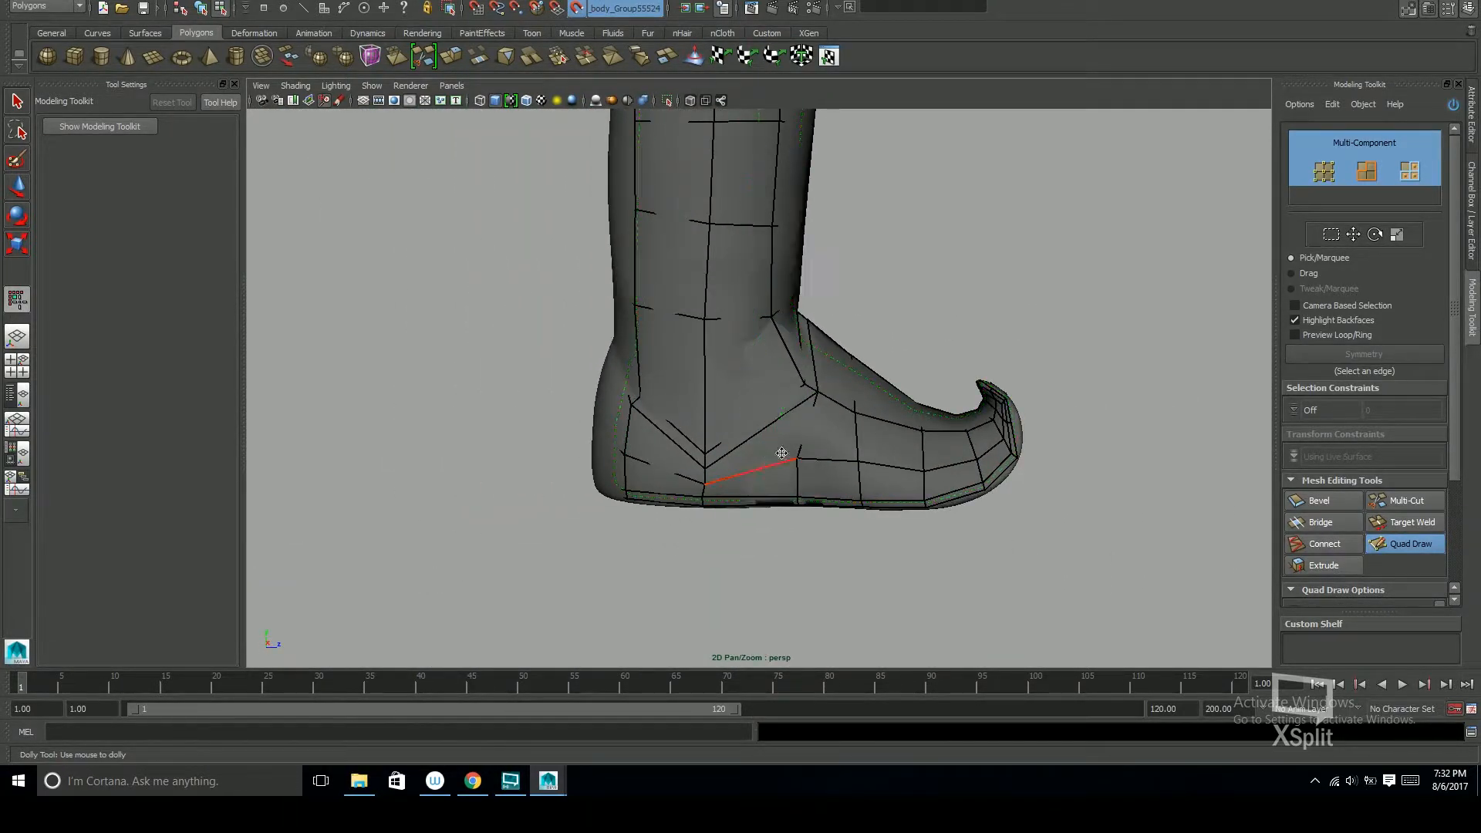
{"action": "right_click_drag", "start_coordinate": [782, 453], "coordinate": [763, 407], "text": "alt"}
Relax the mesh around the side of the foot and heel with Quad Draw
{"action": "left_click_drag", "start_coordinate": [756, 504], "coordinate": [910, 498], "text": "alt"}
{"action": "right_click_drag", "start_coordinate": [910, 498], "coordinate": [969, 470], "text": "alt"}
{"action": "left_click_drag", "start_coordinate": [827, 494], "coordinate": [856, 564], "text": "alt"}
{"action": "middle_click_drag", "start_coordinate": [856, 565], "coordinate": [867, 487], "text": "alt"}
{"action": "left_click_drag", "start_coordinate": [848, 508], "coordinate": [799, 498], "text": "alt"}
{"action": "right_click_drag", "start_coordinate": [802, 495], "coordinate": [794, 460], "text": "alt"}
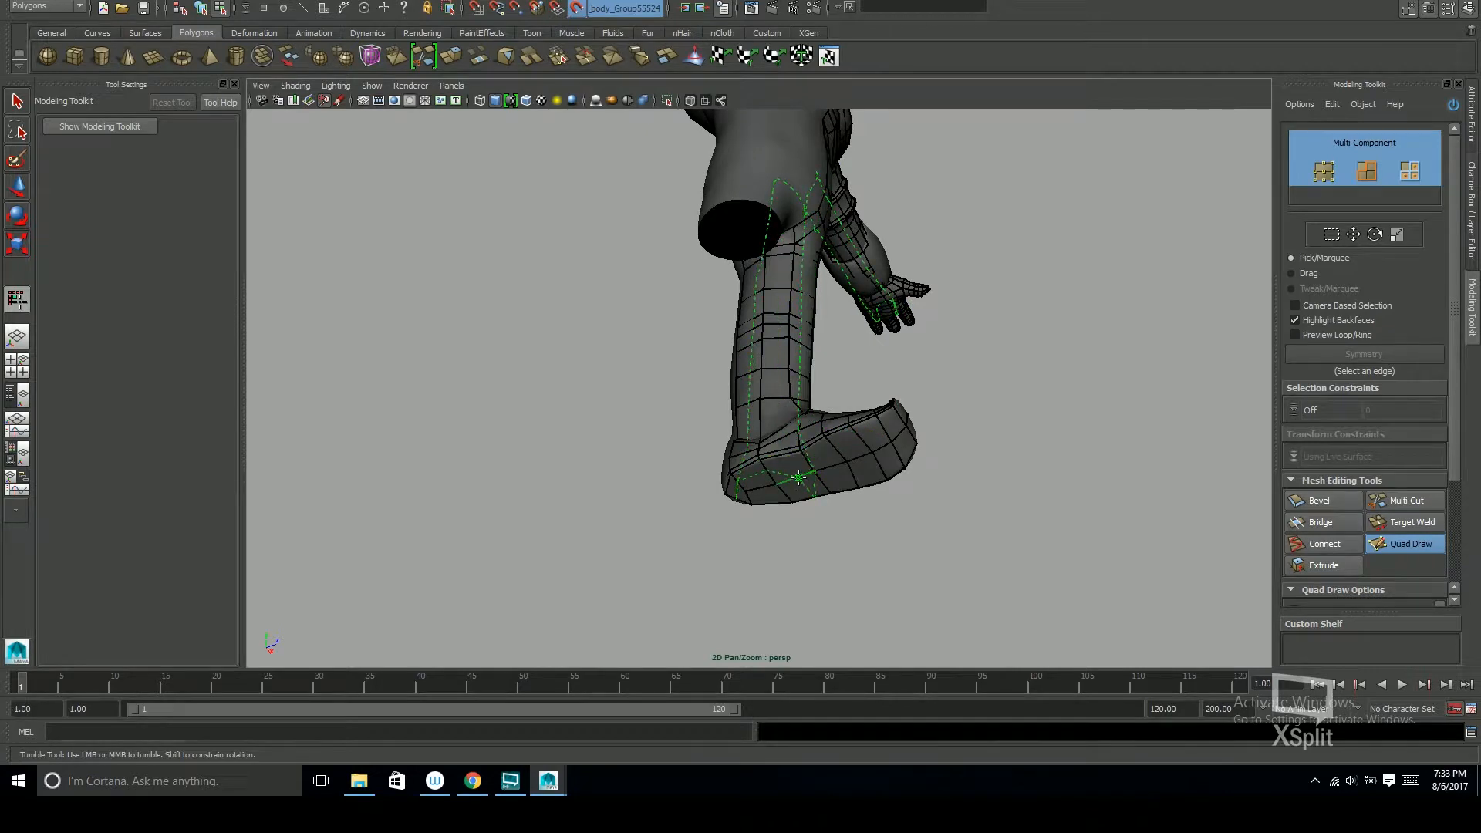
Fit the mesh at the front of the foot and on the sole to the live surface with Quad Draw
{"action": "left_click_drag", "start_coordinate": [799, 478], "coordinate": [754, 433], "text": "alt"}
{"action": "right_click_drag", "start_coordinate": [753, 432], "coordinate": [780, 413], "text": "alt"}
{"action": "left_click_drag", "start_coordinate": [780, 413], "coordinate": [849, 478], "text": "alt"}
{"action": "middle_click_drag", "start_coordinate": [848, 478], "coordinate": [834, 392], "text": "alt"}
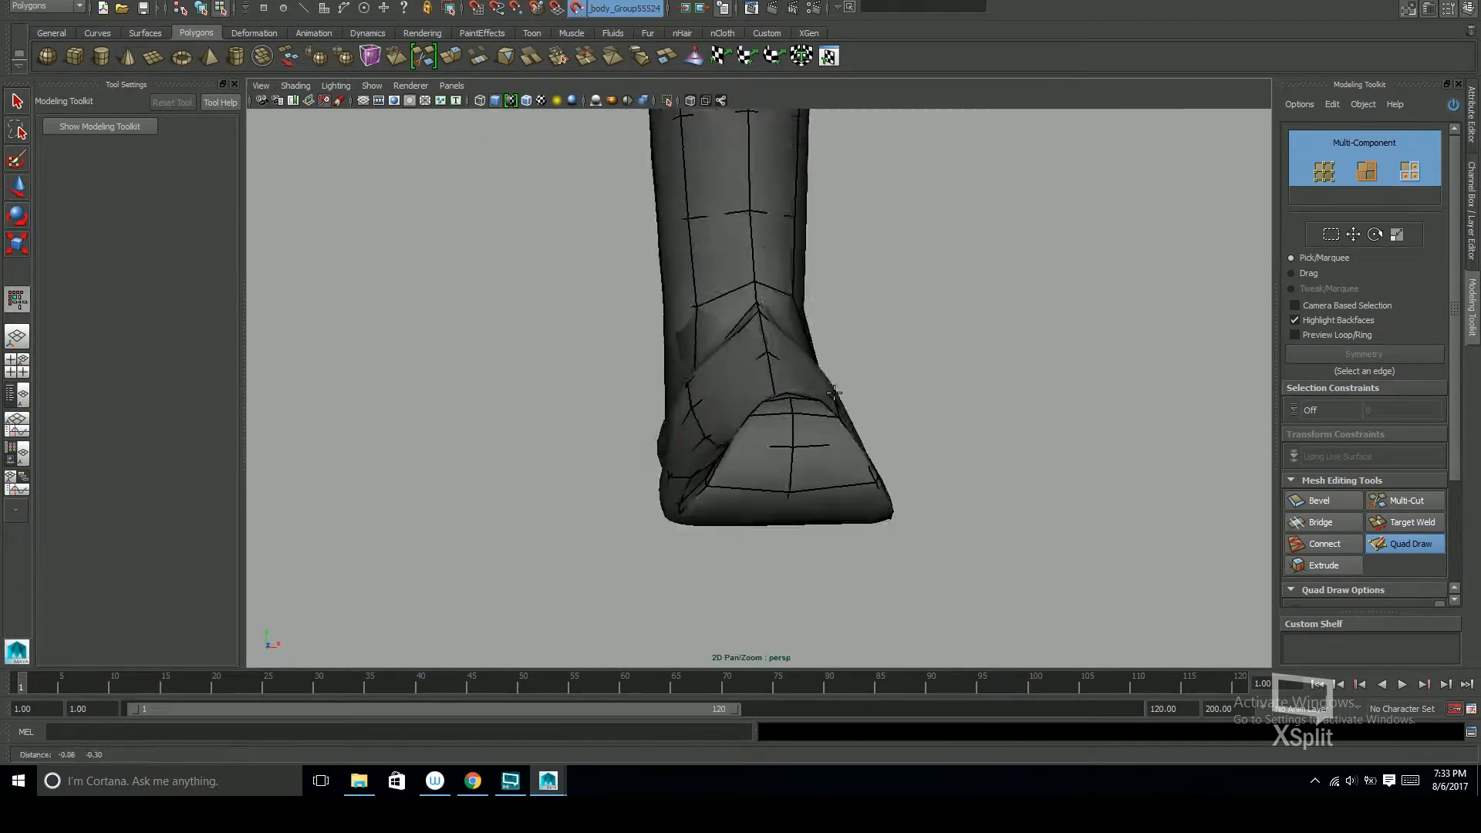
{"action": "left_click_drag", "start_coordinate": [903, 405], "coordinate": [773, 425], "text": "alt"}
{"action": "mouse_move", "coordinate": [853, 378]}
{"action": "left_mouse_down", "text": "alt"}
{"action": "mouse_move", "coordinate": [810, 513]}
{"action": "mouse_move", "coordinate": [942, 489]}
{"action": "mouse_move", "coordinate": [968, 397]}
{"action": "mouse_move", "coordinate": [866, 456]}
{"action": "mouse_move", "coordinate": [859, 385]}
{"action": "left_mouse_up", "text": "alt"}
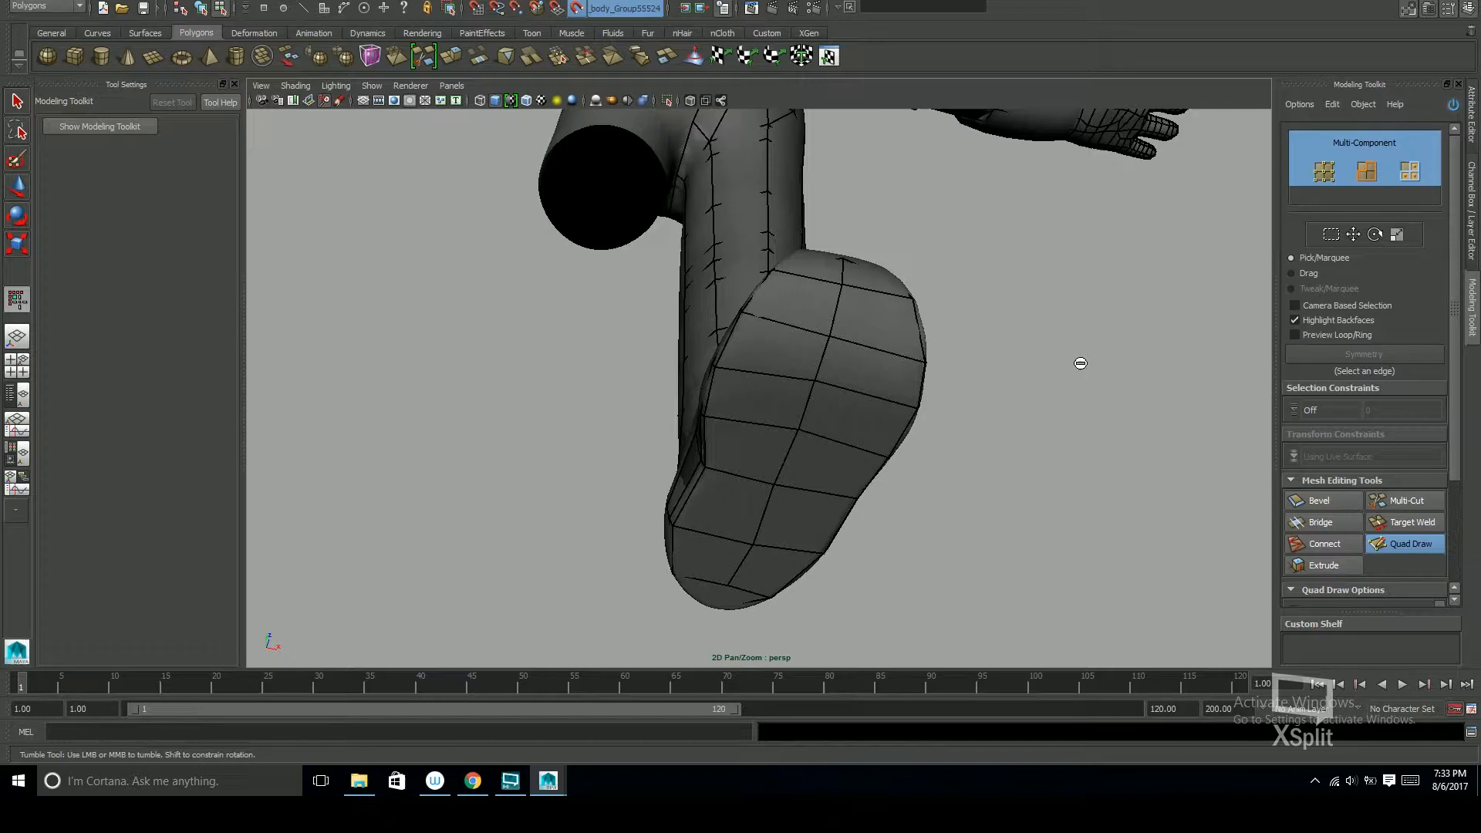
Delete and refill faces at the curled toe tip with Quad Draw
{"action": "mouse_move", "coordinate": [871, 417]}
{"action": "left_mouse_down", "text": "alt"}
{"action": "mouse_move", "coordinate": [1021, 437]}
{"action": "mouse_move", "coordinate": [1032, 423]}
{"action": "mouse_move", "coordinate": [853, 400]}
{"action": "mouse_move", "coordinate": [750, 464]}
{"action": "mouse_move", "coordinate": [772, 571]}
{"action": "mouse_move", "coordinate": [979, 473]}
{"action": "mouse_move", "coordinate": [855, 460]}
{"action": "mouse_move", "coordinate": [886, 430]}
{"action": "mouse_move", "coordinate": [891, 463]}
{"action": "mouse_move", "coordinate": [806, 428]}
{"action": "left_mouse_up", "text": "alt"}
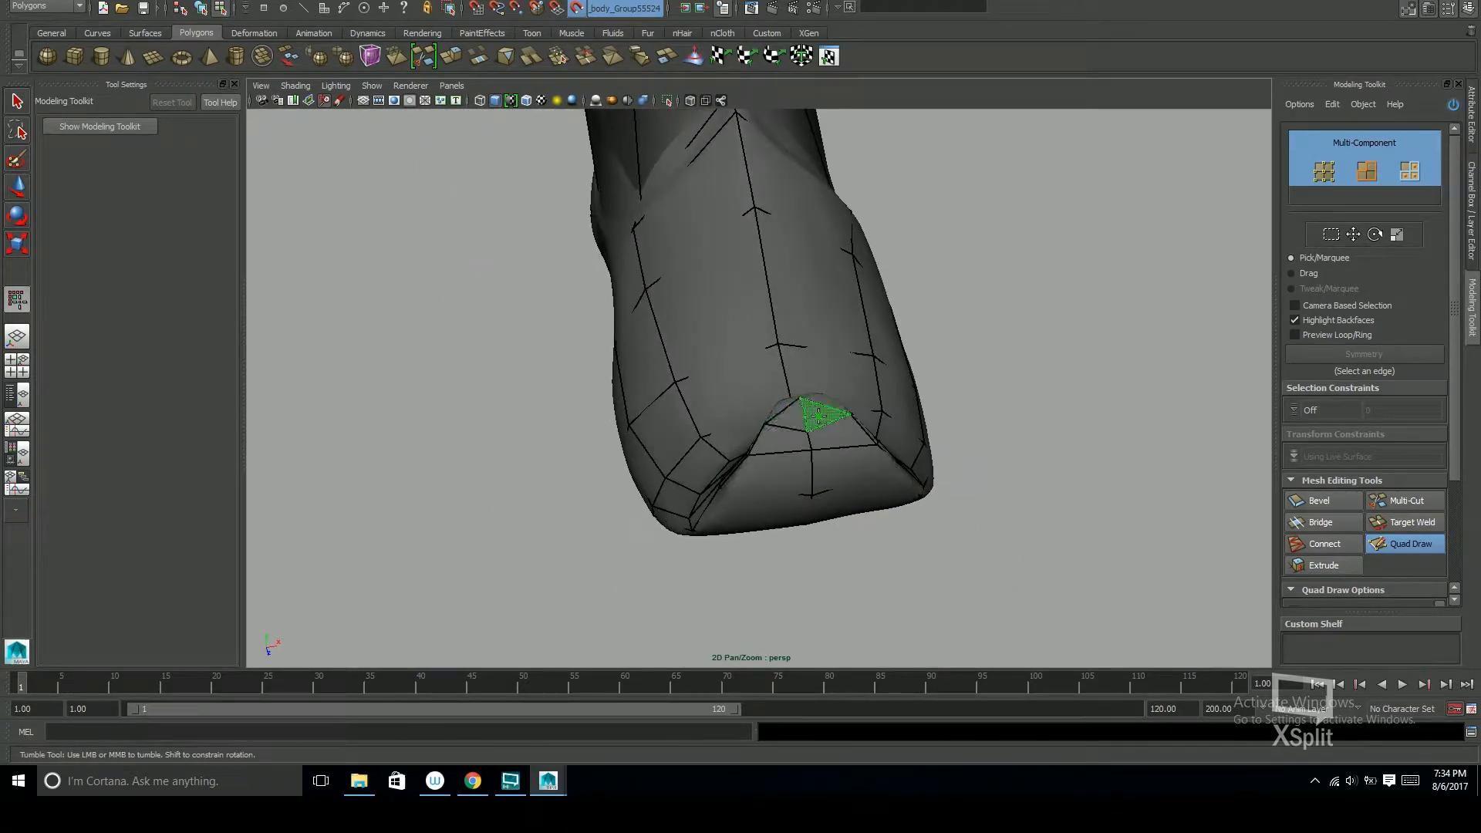
{"action": "left_click_drag", "start_coordinate": [739, 514], "coordinate": [751, 433], "text": "alt"}
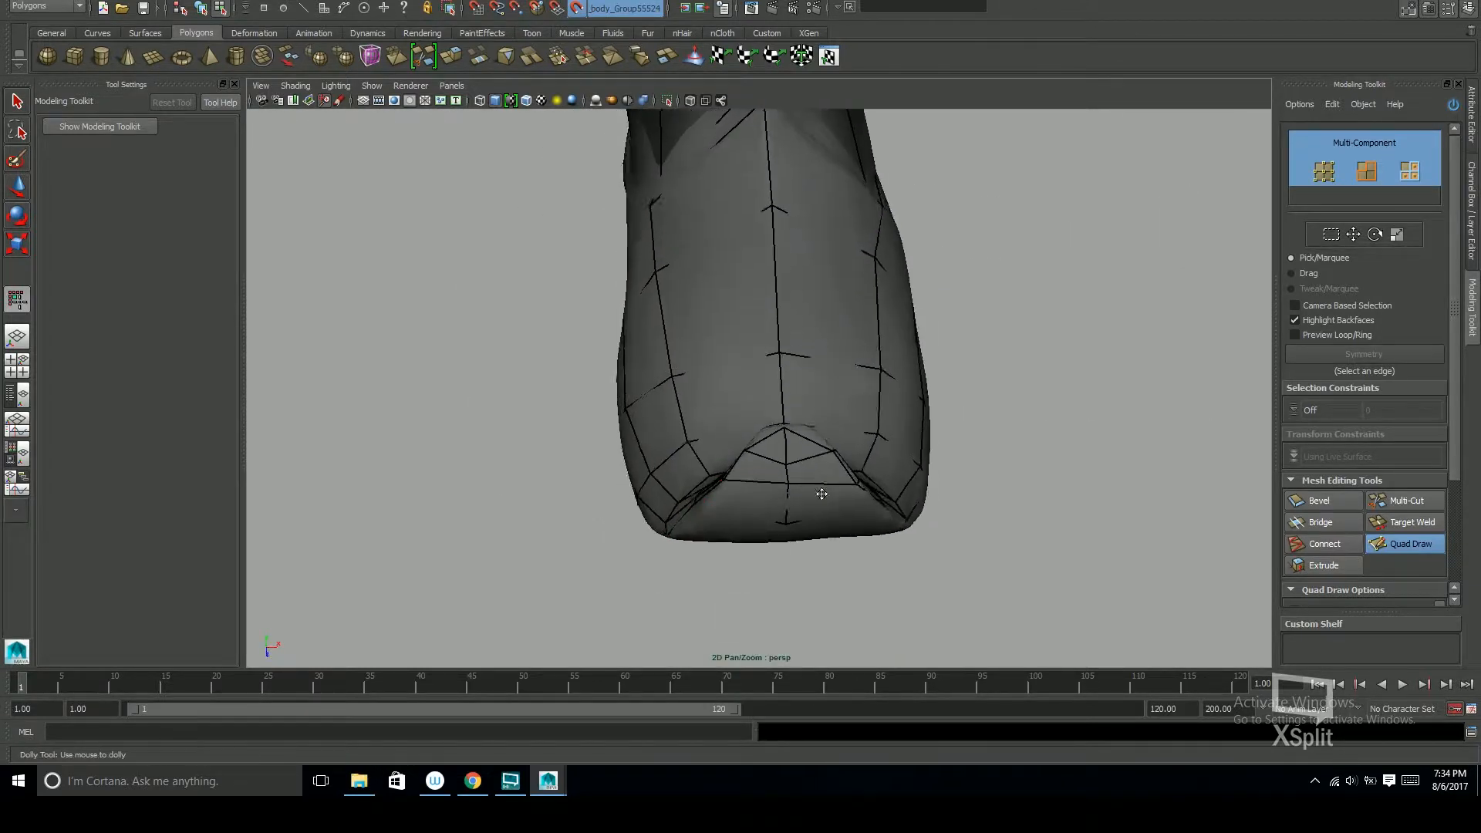
{"action": "right_click_drag", "start_coordinate": [764, 451], "coordinate": [793, 451], "text": "alt"}
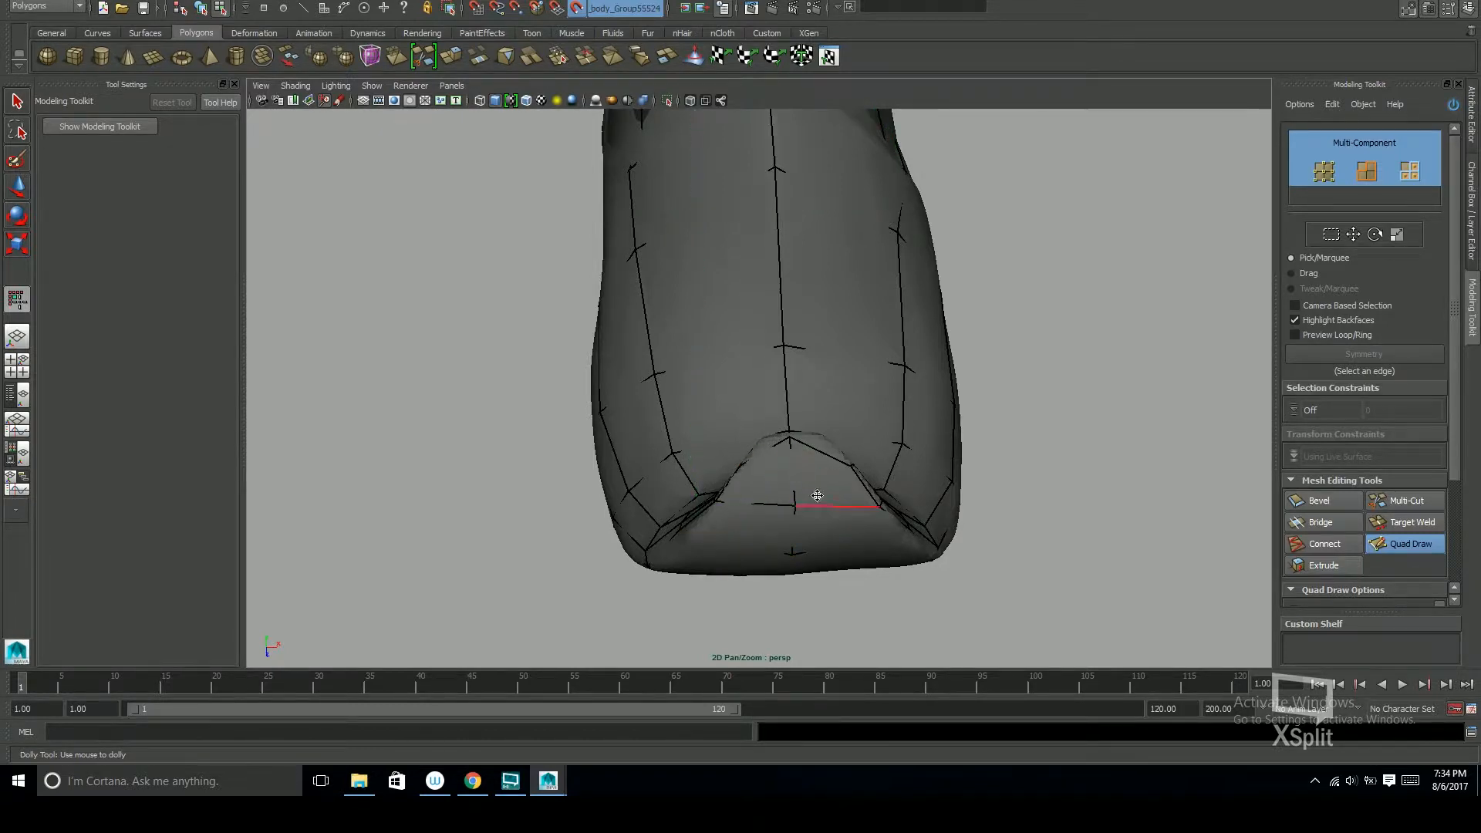
{"action": "left_click_drag", "start_coordinate": [817, 495], "coordinate": [874, 426], "text": "alt"}
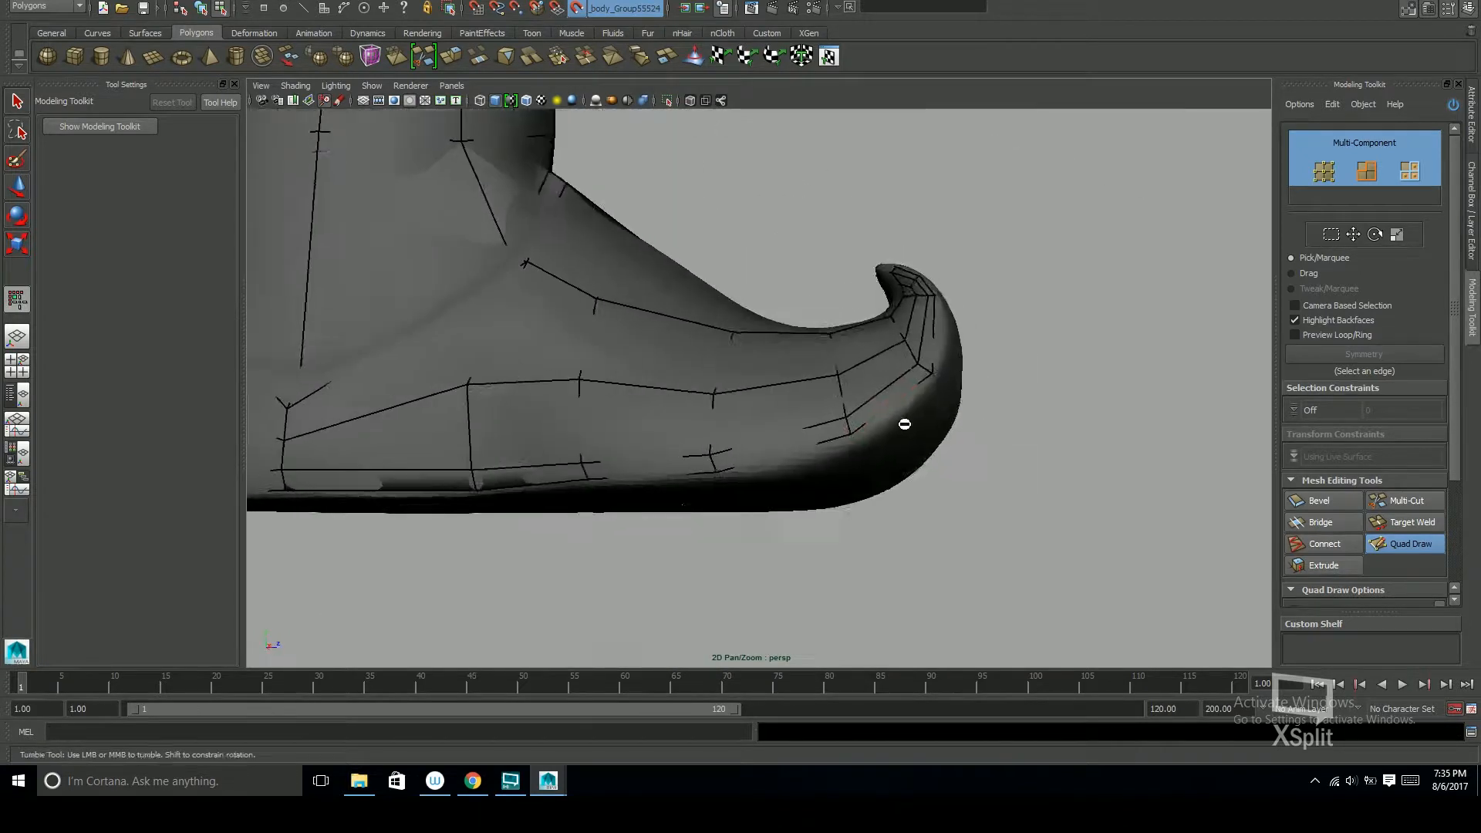
Step back through the latest Quad Draw face edits at the curled toe tip
{"action": "left_click_drag", "start_coordinate": [905, 424], "coordinate": [954, 496], "text": "alt"}
{"action": "key", "text": "ctrl+z"}
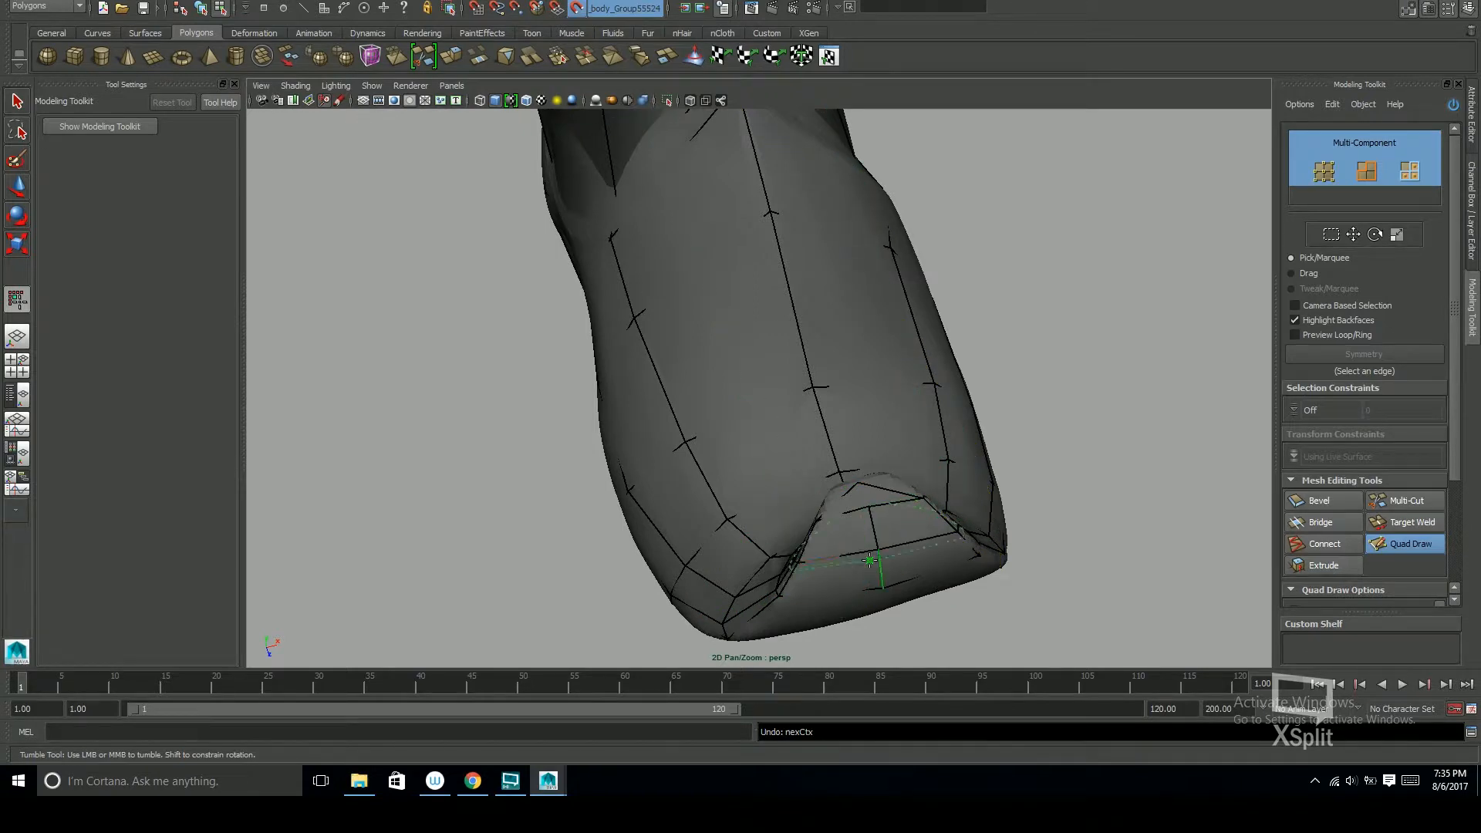
{"action": "key", "text": "ctrl+z"}
{"action": "key", "text": "ctrl+z"}
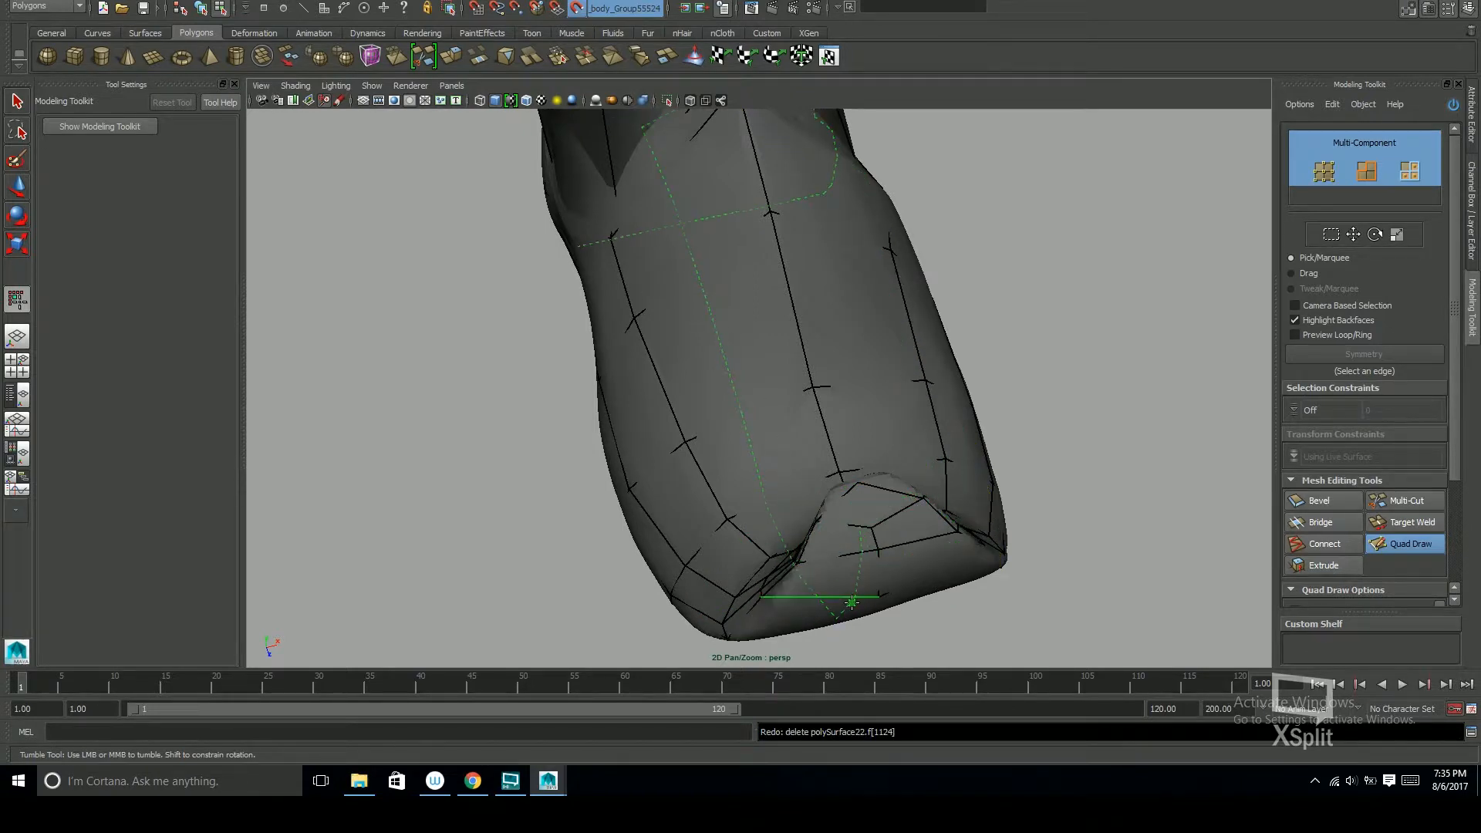
{"action": "left_click_drag", "start_coordinate": [937, 494], "coordinate": [1066, 388], "text": "alt"}
{"action": "key", "text": "ctrl+z"}
{"action": "left_click_drag", "start_coordinate": [1048, 451], "coordinate": [952, 522], "text": "alt"}
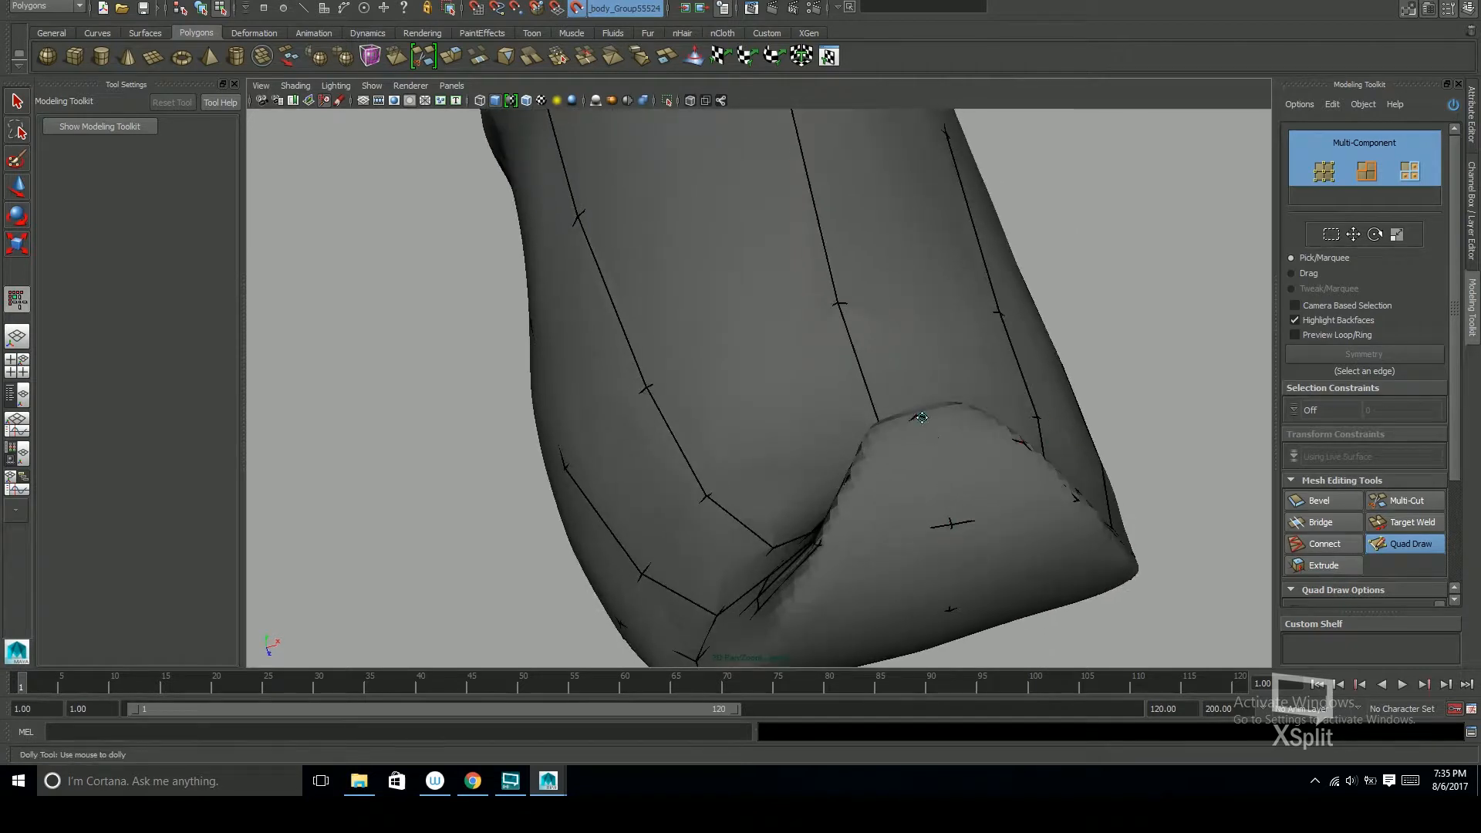
Examine the topology of the curled toe tip and the foot from several angles
{"action": "right_click_drag", "start_coordinate": [952, 522], "coordinate": [738, 595], "text": "alt"}
{"action": "left_click_drag", "start_coordinate": [738, 594], "coordinate": [834, 380], "text": "alt"}
{"action": "right_click_drag", "start_coordinate": [834, 380], "coordinate": [999, 384], "text": "alt"}
{"action": "left_click_drag", "start_coordinate": [999, 384], "coordinate": [946, 466], "text": "alt"}
{"action": "right_click_drag", "start_coordinate": [946, 466], "coordinate": [833, 471], "text": "alt"}
{"action": "left_click_drag", "start_coordinate": [833, 470], "coordinate": [763, 371], "text": "alt"}
{"action": "right_click_drag", "start_coordinate": [764, 370], "coordinate": [827, 370], "text": "alt"}
{"action": "mouse_move", "coordinate": [827, 371]}
{"action": "left_mouse_down", "text": "alt"}
{"action": "mouse_move", "coordinate": [864, 409]}
{"action": "mouse_move", "coordinate": [813, 440]}
{"action": "mouse_move", "coordinate": [854, 466]}
{"action": "mouse_move", "coordinate": [868, 444]}
{"action": "left_mouse_up", "text": "alt"}
Turn on X-ray shading and begin a Multi-Cut edge line from the curled toe along the sole beside its centre line
{"action": "key", "text": "ctrl+shift+x"}
{"action": "left_click", "coordinate": [690, 100]}
{"action": "mouse_move", "coordinate": [817, 324]}
{"action": "left_mouse_down", "text": "alt"}
{"action": "mouse_move", "coordinate": [915, 420]}
{"action": "mouse_move", "coordinate": [849, 386]}
{"action": "left_mouse_up", "text": "alt"}
{"action": "middle_click_drag", "start_coordinate": [698, 505], "coordinate": [645, 515], "text": "alt"}
{"action": "key", "text": "ctrl+z"}
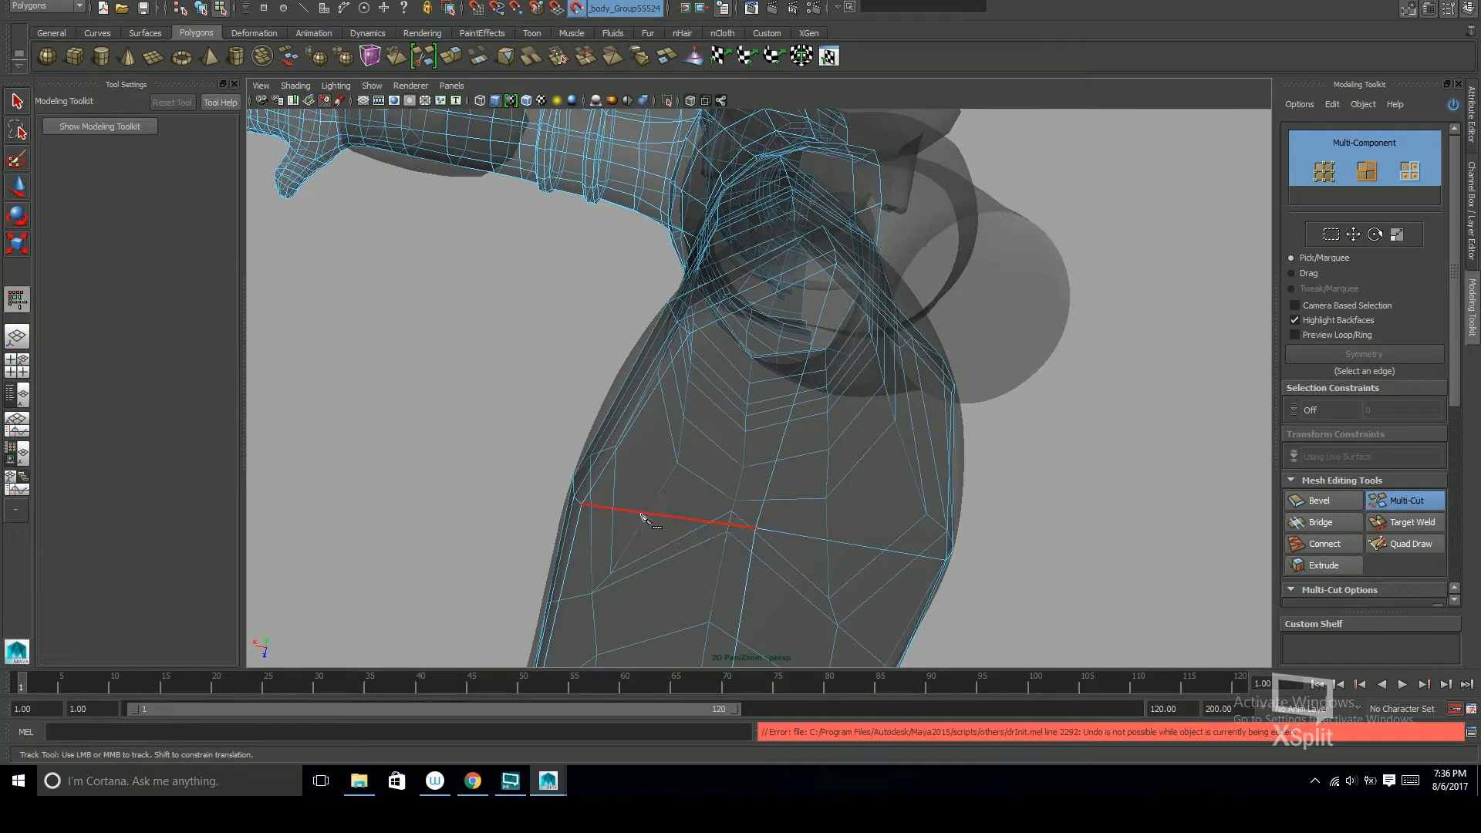
{"action": "left_click_drag", "start_coordinate": [638, 514], "coordinate": [733, 403], "text": "alt"}
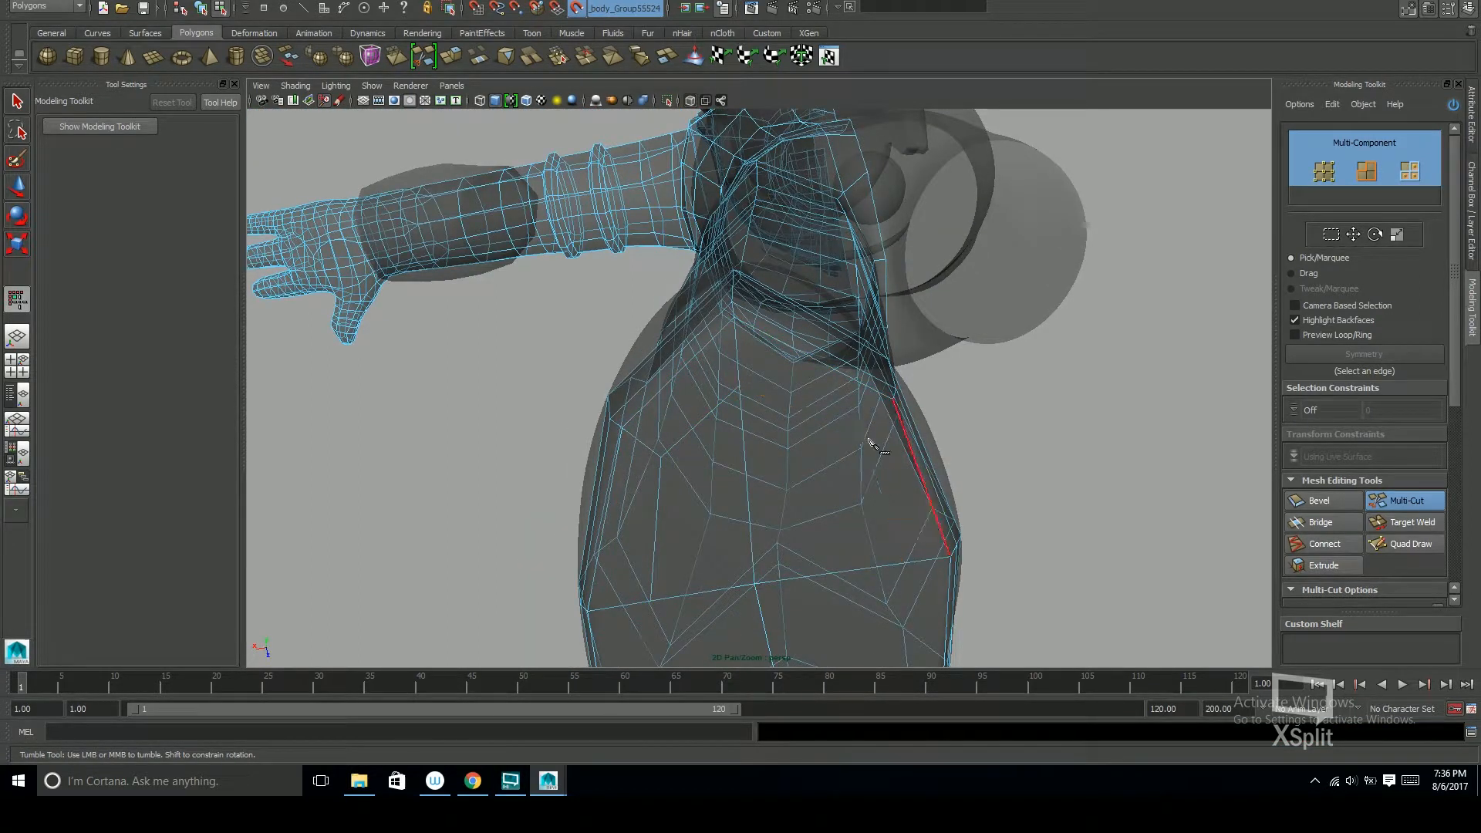
{"action": "left_click_drag", "start_coordinate": [909, 458], "coordinate": [924, 339], "text": "alt"}
{"action": "left_click", "coordinate": [896, 317]}
{"action": "left_click", "coordinate": [927, 534]}
{"action": "left_click_drag", "start_coordinate": [928, 534], "coordinate": [888, 409], "text": "alt"}
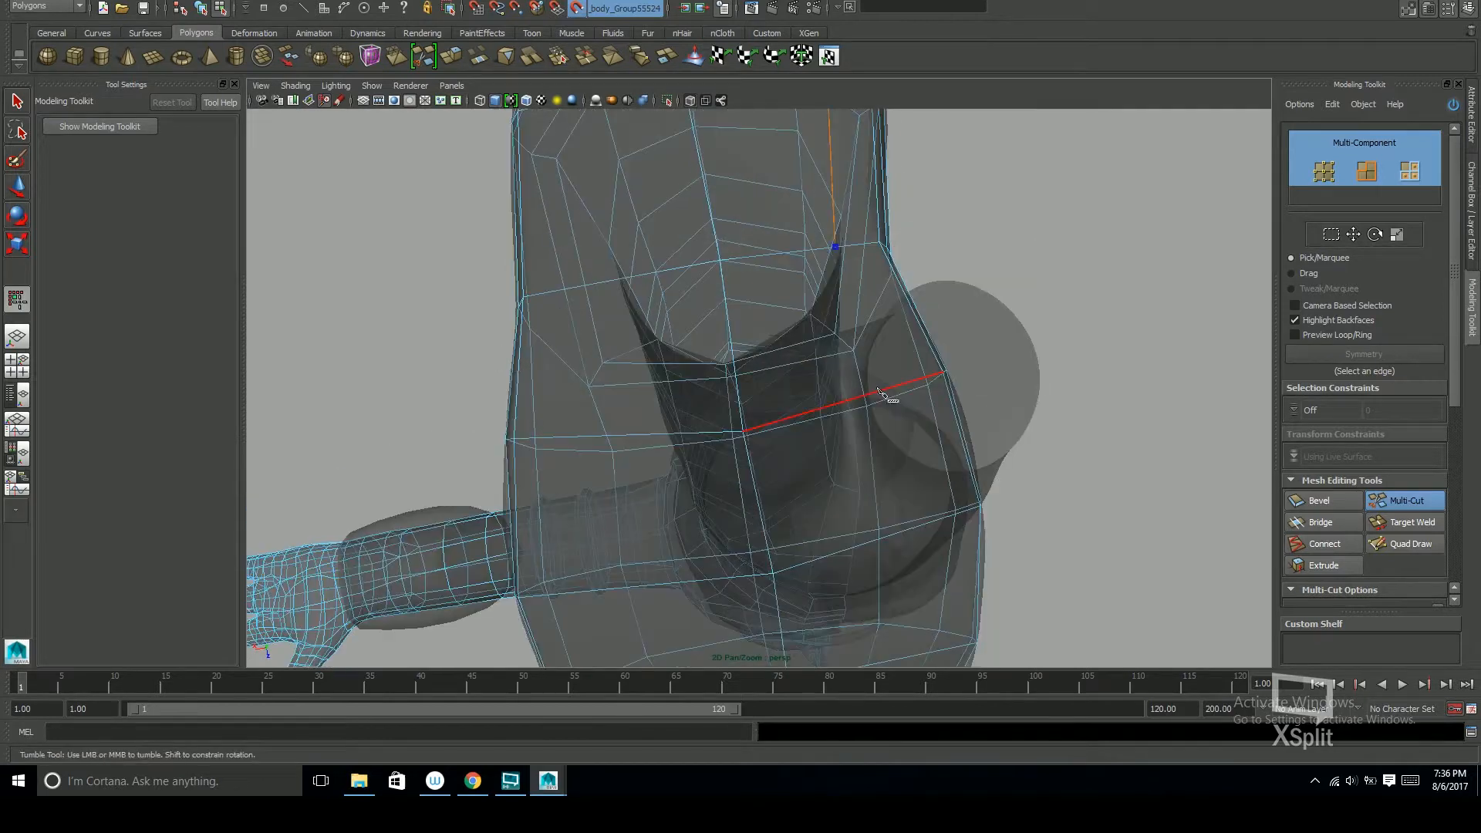
{"action": "left_click", "coordinate": [876, 389]}
{"action": "middle_click_drag", "start_coordinate": [879, 397], "coordinate": [855, 294], "text": "alt"}
{"action": "left_click", "coordinate": [894, 417]}
Continue the Multi-Cut line across the remaining edge rows of the sole toward the heel and commit it
{"action": "left_click_drag", "start_coordinate": [924, 468], "coordinate": [806, 455], "text": "alt"}
{"action": "scroll", "coordinate": [806, 455], "scroll_direction": "up", "scroll_amount": 2}
{"action": "left_click_drag", "start_coordinate": [734, 336], "coordinate": [669, 363], "text": "alt"}
{"action": "scroll", "coordinate": [600, 432], "scroll_direction": "down", "scroll_amount": 5}
{"action": "scroll", "coordinate": [677, 455], "scroll_direction": "up", "scroll_amount": 1}
{"action": "left_click", "coordinate": [679, 458]}
{"action": "left_click", "coordinate": [667, 347]}
{"action": "middle_click_drag", "start_coordinate": [669, 252], "coordinate": [656, 355], "text": "alt"}
{"action": "left_click", "coordinate": [660, 378]}
{"action": "left_click", "coordinate": [661, 255]}
{"action": "right_click", "coordinate": [755, 392]}
Extend the cut into the faces of the curled toe tip and switch to the Move tool
{"action": "left_click_drag", "start_coordinate": [755, 392], "coordinate": [818, 339], "text": "alt"}
{"action": "scroll", "coordinate": [1038, 304], "scroll_direction": "up", "scroll_amount": 3}
{"action": "middle_click_drag", "start_coordinate": [1038, 304], "coordinate": [1033, 455], "text": "alt"}
{"action": "scroll", "coordinate": [645, 284], "scroll_direction": "up", "scroll_amount": 4}
{"action": "left_click_drag", "start_coordinate": [956, 318], "coordinate": [779, 301], "text": "alt"}
{"action": "left_click", "coordinate": [473, 359]}
{"action": "key", "text": "w"}
{"action": "mouse_move", "coordinate": [918, 371]}
{"action": "left_mouse_down", "text": "alt"}
{"action": "mouse_move", "coordinate": [939, 369]}
{"action": "mouse_move", "coordinate": [905, 470]}
{"action": "mouse_move", "coordinate": [793, 513]}
{"action": "mouse_move", "coordinate": [717, 571]}
{"action": "left_mouse_up", "text": "alt"}
Relax the newly cut edges over the sole and under the curled toe with Quad Draw
{"action": "left_click", "coordinate": [1411, 544]}
{"action": "scroll", "coordinate": [854, 456], "scroll_direction": "down", "scroll_amount": 5}
{"action": "middle_click_drag", "start_coordinate": [717, 571], "coordinate": [630, 585], "text": "alt"}
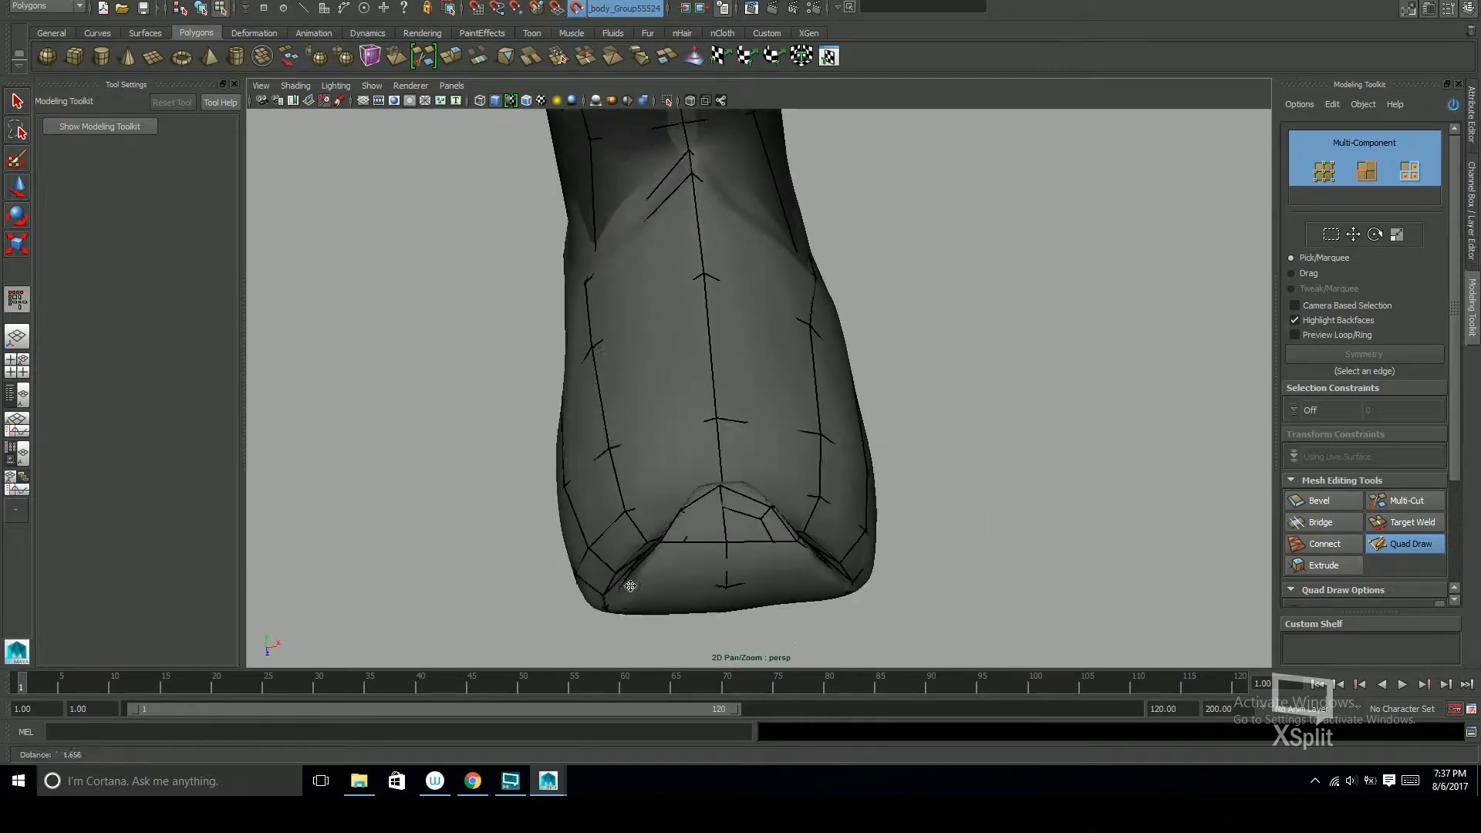
{"action": "left_click_drag", "start_coordinate": [752, 527], "coordinate": [756, 392], "text": "alt"}
{"action": "scroll", "coordinate": [784, 486], "scroll_direction": "down", "scroll_amount": 5}
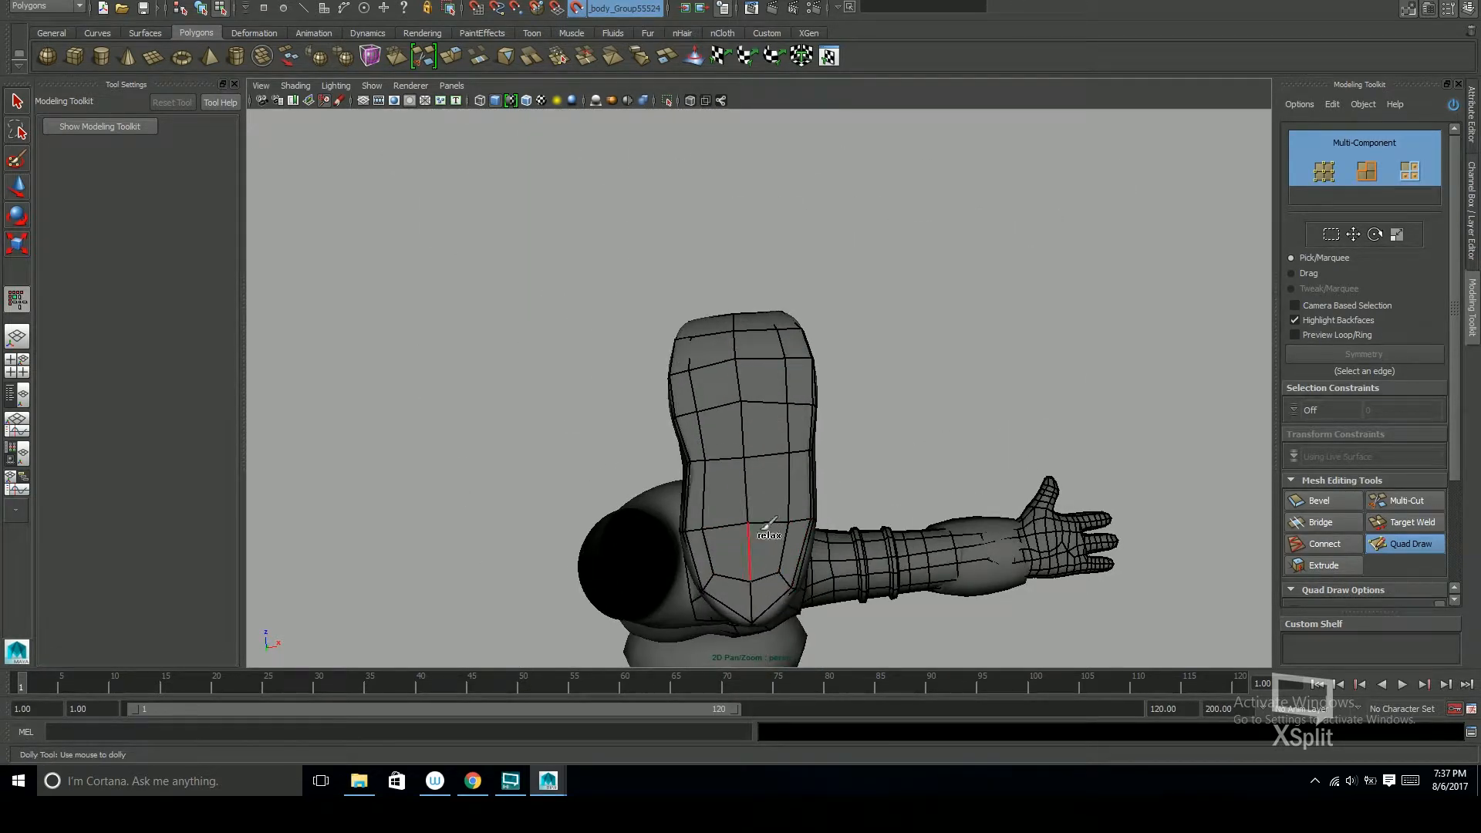
{"action": "left_click_drag", "start_coordinate": [778, 570], "coordinate": [744, 474], "text": "alt"}
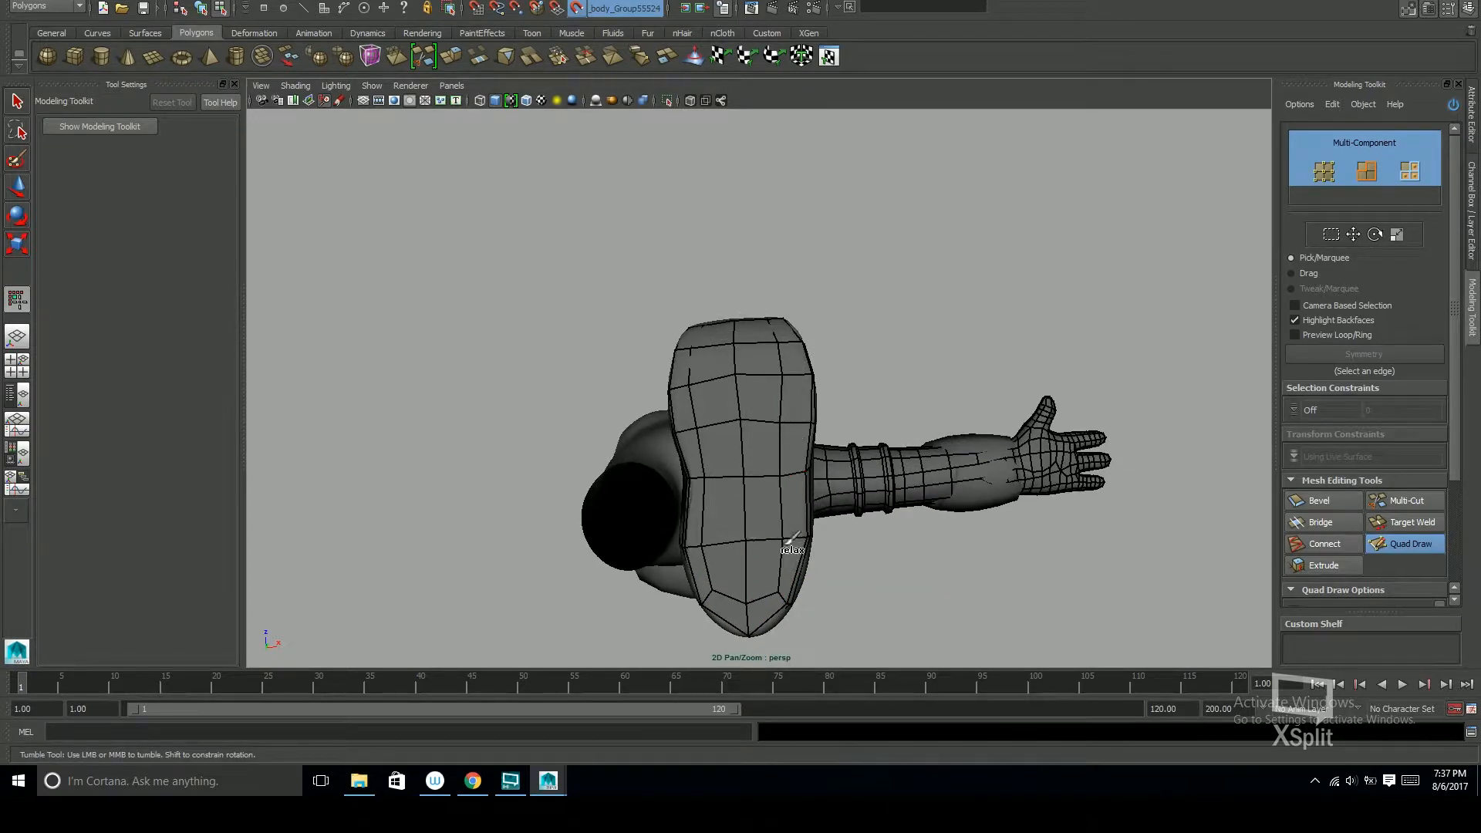
{"action": "mouse_move", "coordinate": [766, 430]}
{"action": "left_mouse_down", "text": "alt"}
{"action": "mouse_move", "coordinate": [714, 453]}
{"action": "mouse_move", "coordinate": [783, 512]}
{"action": "left_mouse_up", "text": "alt"}
{"action": "scroll", "coordinate": [702, 556], "scroll_direction": "up", "scroll_amount": 3}
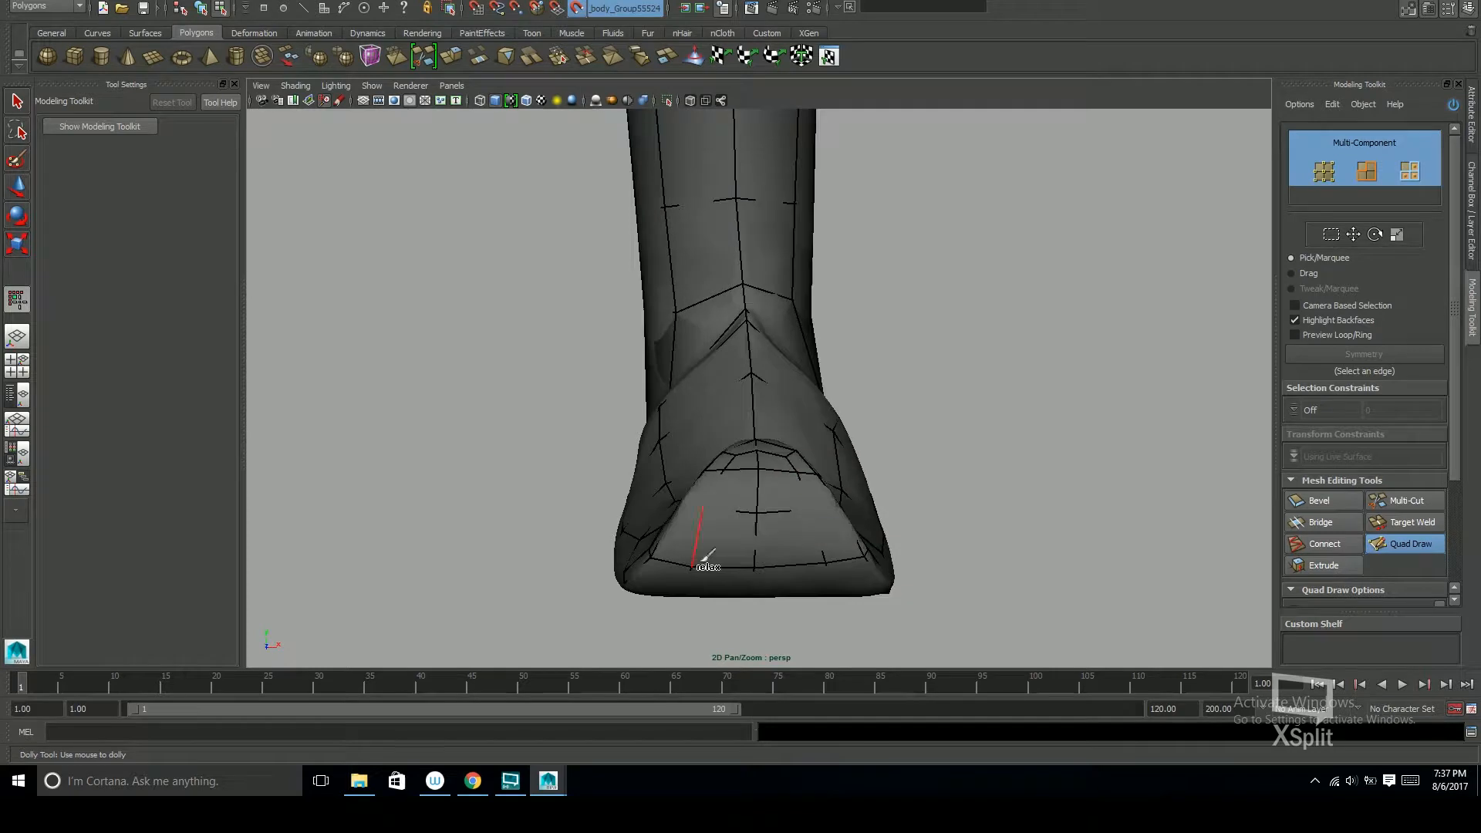
{"action": "mouse_move", "coordinate": [832, 569]}
{"action": "left_mouse_down", "text": "alt"}
{"action": "mouse_move", "coordinate": [755, 466]}
{"action": "mouse_move", "coordinate": [847, 519]}
{"action": "mouse_move", "coordinate": [836, 433]}
{"action": "mouse_move", "coordinate": [803, 533]}
{"action": "mouse_move", "coordinate": [877, 501]}
{"action": "left_mouse_up", "text": "alt"}
Toggle isolation on and off, resume Quad Draw and save the retopo_v1.0.ma scene
{"action": "key", "text": "q"}
{"action": "left_click", "coordinate": [668, 100]}
{"action": "left_click", "coordinate": [668, 100]}
{"action": "left_click", "coordinate": [1412, 544]}
{"action": "key", "text": "ctrl+s"}
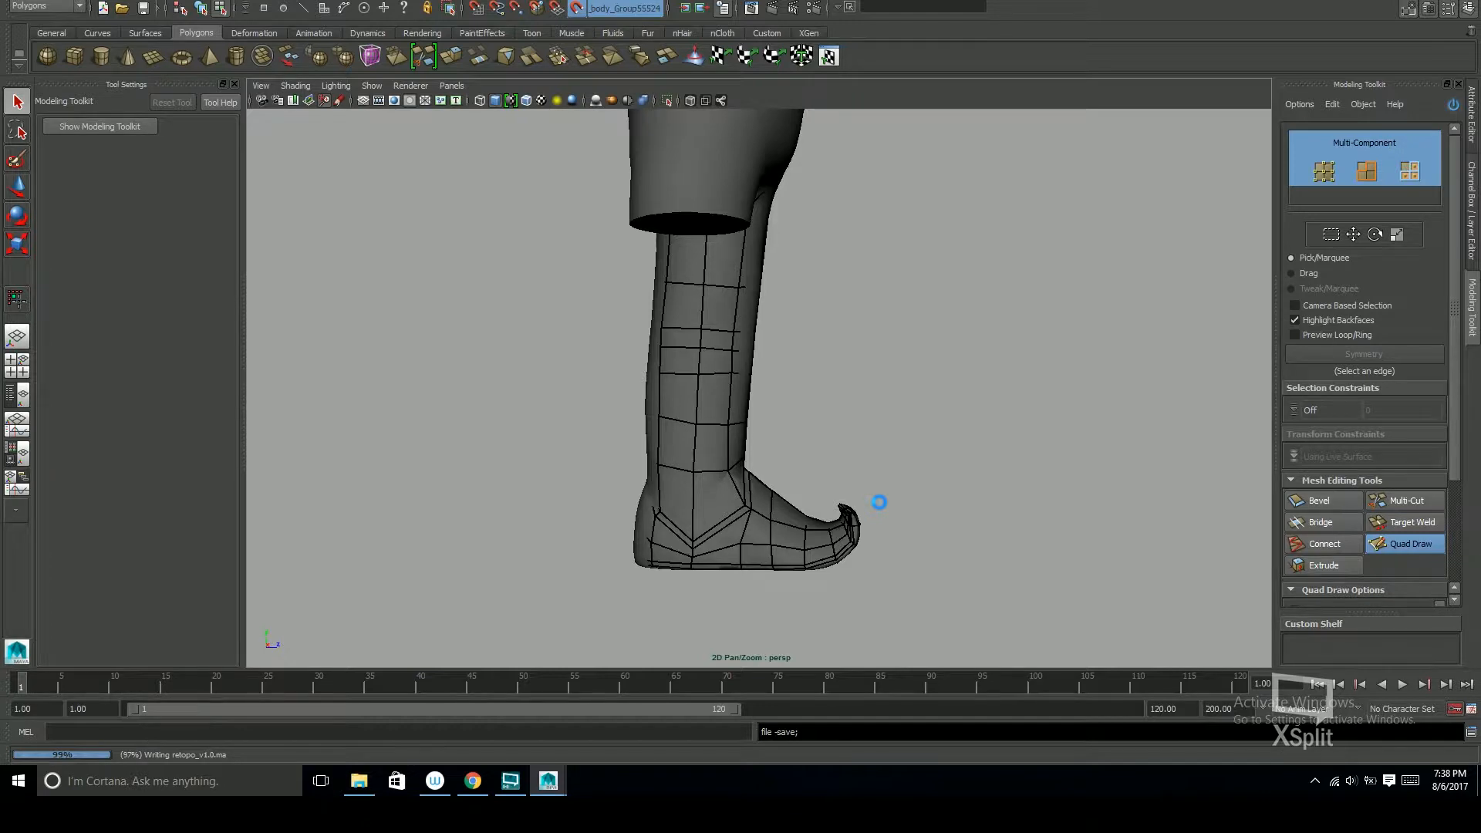
Leave Quad Draw and return the half-body mesh to object selection with the Move tool
{"action": "mouse_move", "coordinate": [887, 506]}
{"action": "left_mouse_down", "text": "alt"}
{"action": "mouse_move", "coordinate": [1035, 432]}
{"action": "mouse_move", "coordinate": [900, 546]}
{"action": "mouse_move", "coordinate": [875, 486]}
{"action": "mouse_move", "coordinate": [974, 449]}
{"action": "left_mouse_up", "text": "alt"}
{"action": "middle_click_drag", "start_coordinate": [974, 449], "coordinate": [959, 509], "text": "alt"}
{"action": "key", "text": "w"}
{"action": "key", "text": "F8"}
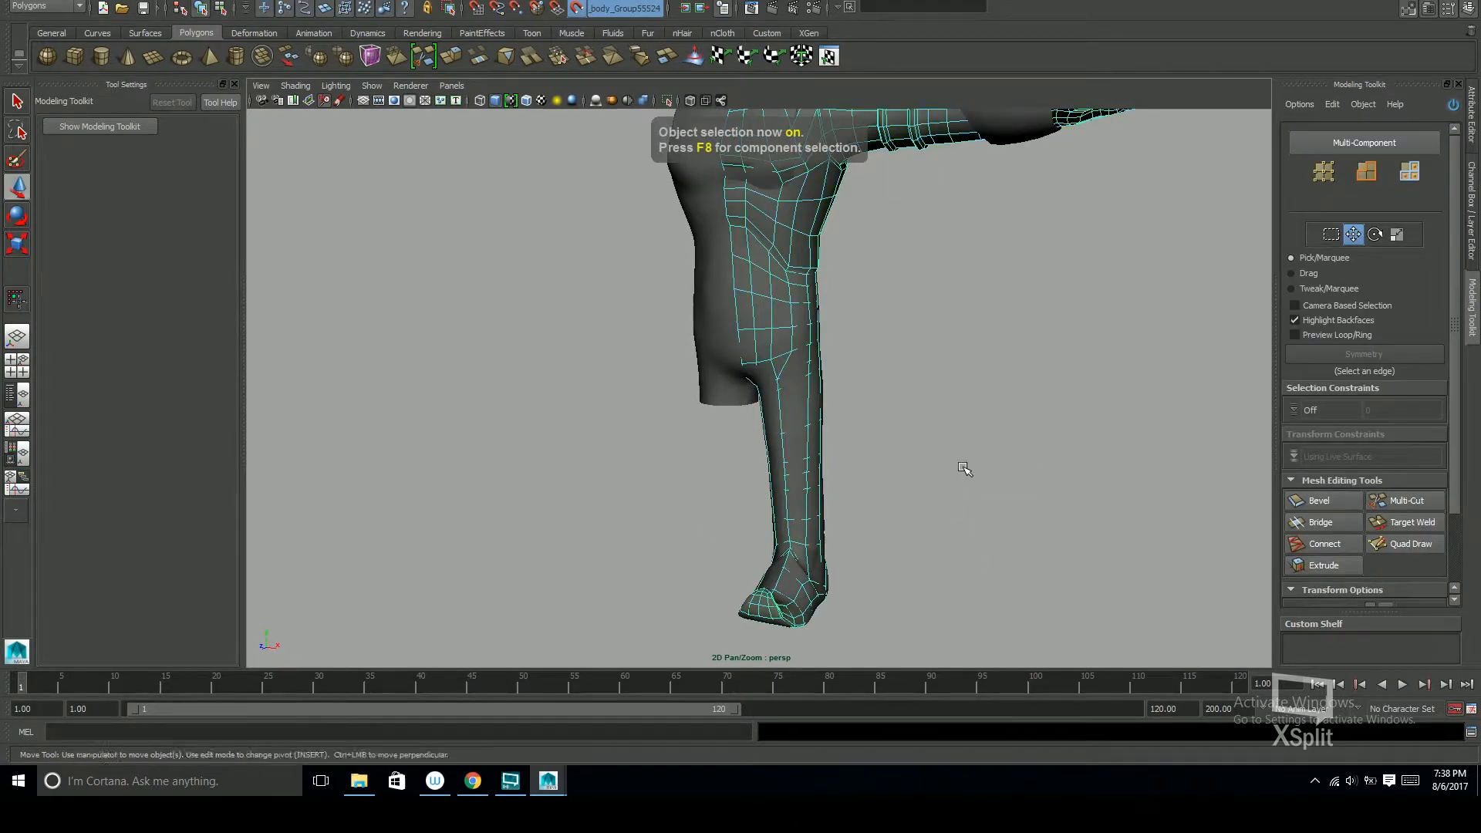
Turn off the sculpt's live-surface mode and clear the mesh selection
{"action": "scroll", "coordinate": [962, 516], "scroll_direction": "down", "scroll_amount": 6}
{"action": "left_click", "coordinate": [579, 8]}
{"action": "left_click", "coordinate": [757, 502]}
{"action": "left_click", "coordinate": [835, 540]}
{"action": "left_click_drag", "start_coordinate": [852, 510], "coordinate": [1257, 508], "text": "alt"}
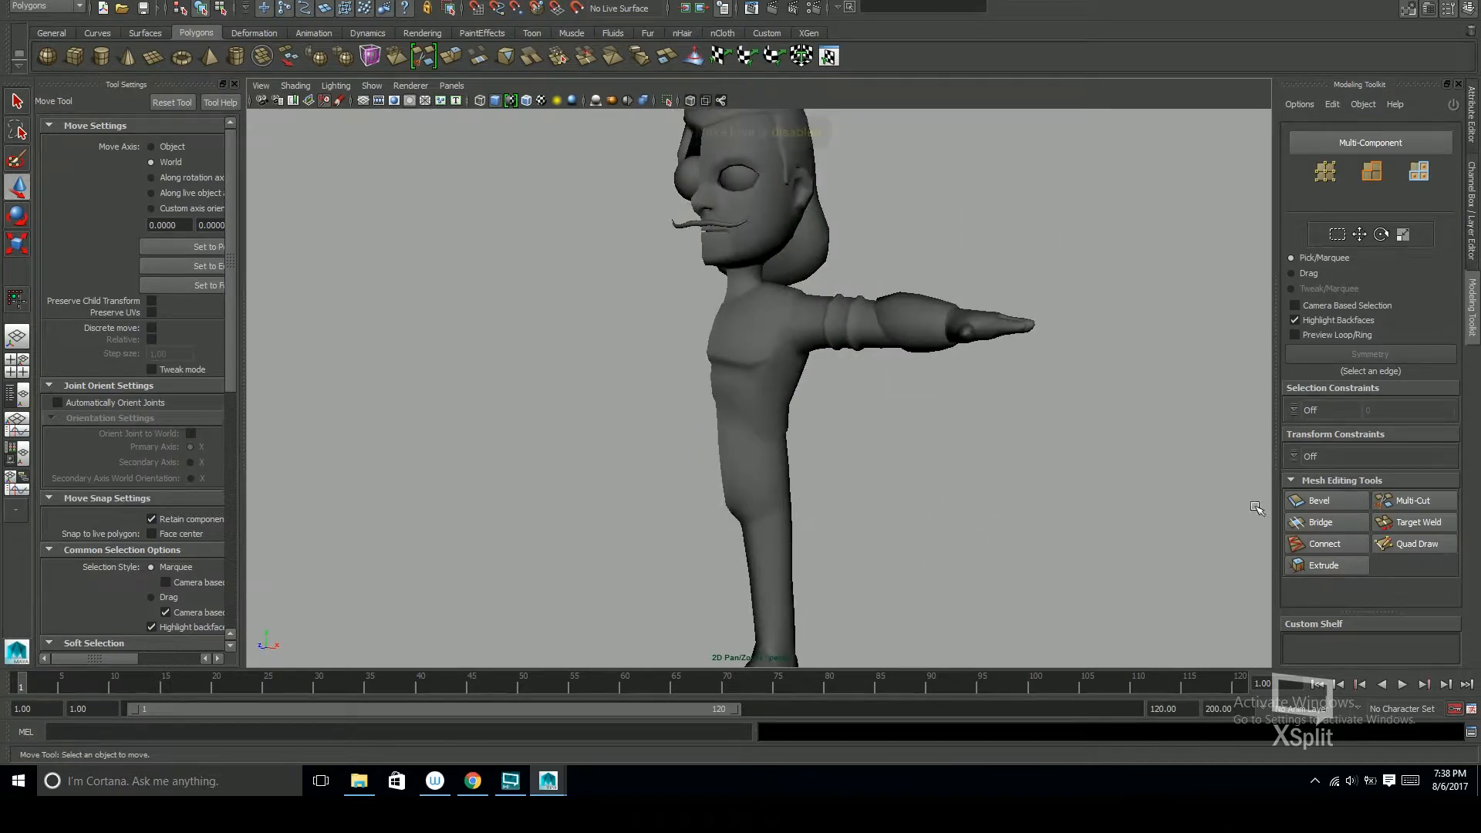
Hide the sculpt's layer1 display layer and soften the edges of the half-body retopology mesh
{"action": "key", "text": "ctrl+a"}
{"action": "key", "text": "ctrl+a"}
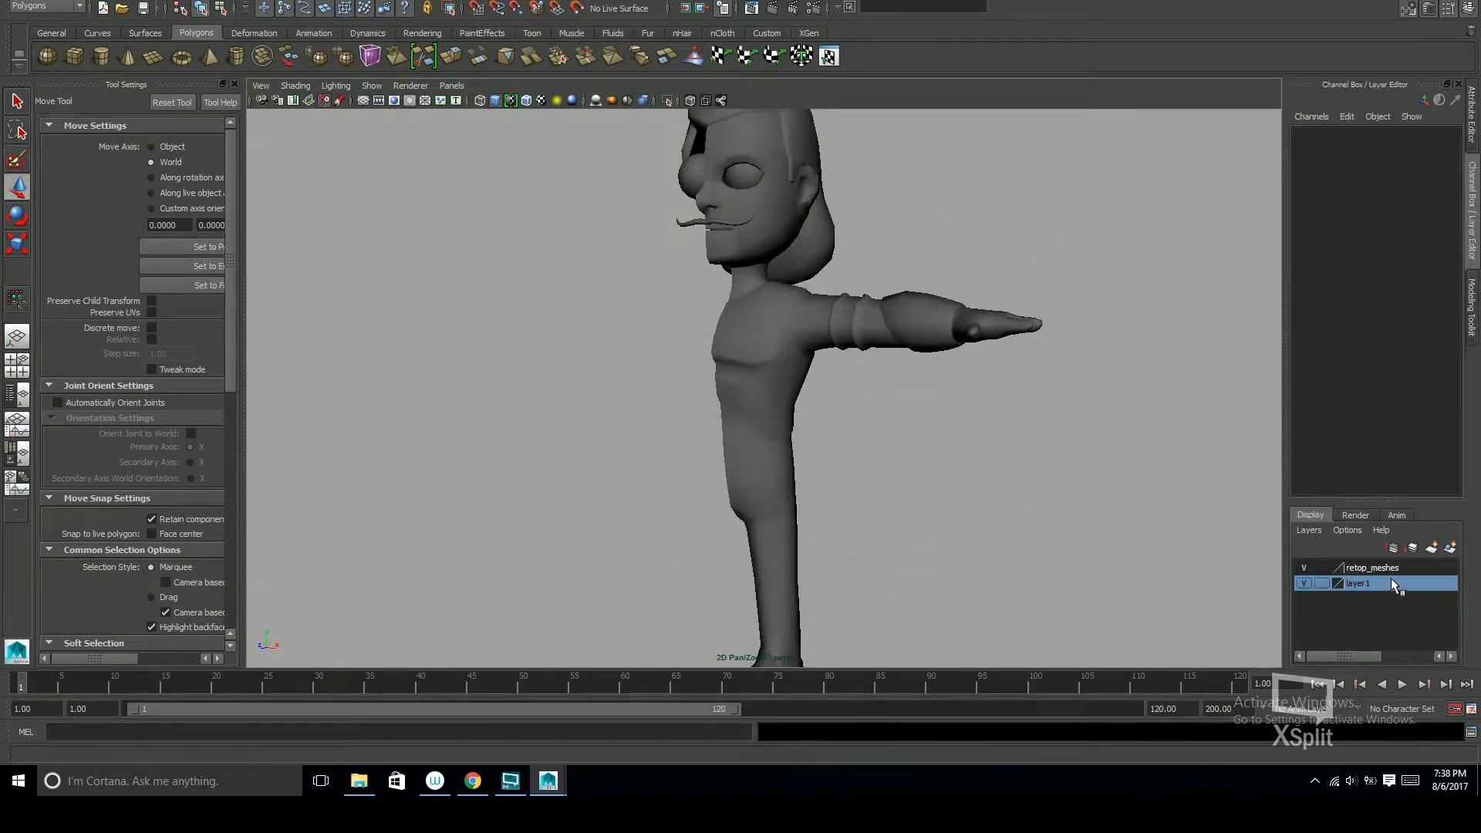
{"action": "left_click_drag", "start_coordinate": [960, 502], "coordinate": [863, 459], "text": "alt"}
{"action": "left_click", "coordinate": [810, 433]}
{"action": "middle_click_drag", "start_coordinate": [863, 459], "coordinate": [909, 387], "text": "alt"}
{"action": "right_click_drag", "start_coordinate": [836, 433], "coordinate": [1006, 438], "text": "shift"}
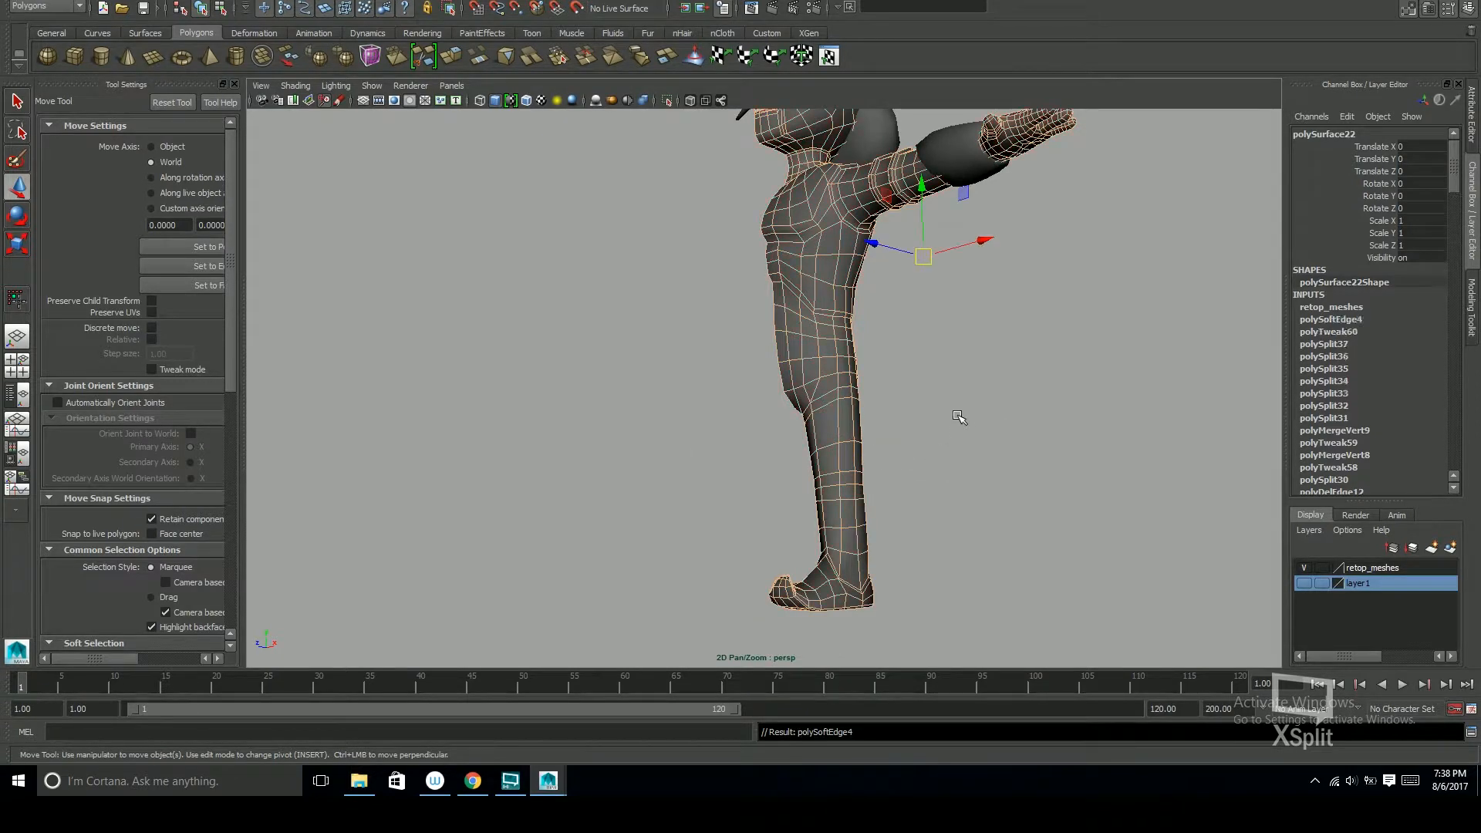
Move the vertices along the lower edge of the half-body mesh's waist band downward to widen the band, then clear the selection
{"action": "left_click", "coordinate": [946, 442]}
{"action": "middle_click_drag", "start_coordinate": [941, 451], "coordinate": [962, 473], "text": "alt"}
{"action": "left_click_drag", "start_coordinate": [962, 472], "coordinate": [773, 433], "text": "alt"}
{"action": "right_click_drag", "start_coordinate": [773, 433], "coordinate": [882, 413], "text": "alt"}
{"action": "middle_click_drag", "start_coordinate": [881, 414], "coordinate": [826, 424], "text": "alt"}
{"action": "left_click_drag", "start_coordinate": [825, 425], "coordinate": [870, 391], "text": "alt"}
{"action": "left_click", "coordinate": [1014, 350]}
{"action": "right_click_drag", "start_coordinate": [870, 391], "coordinate": [832, 342], "text": "alt"}
{"action": "middle_click_drag", "start_coordinate": [866, 331], "coordinate": [877, 434], "text": "alt"}
{"action": "key", "text": "F9"}
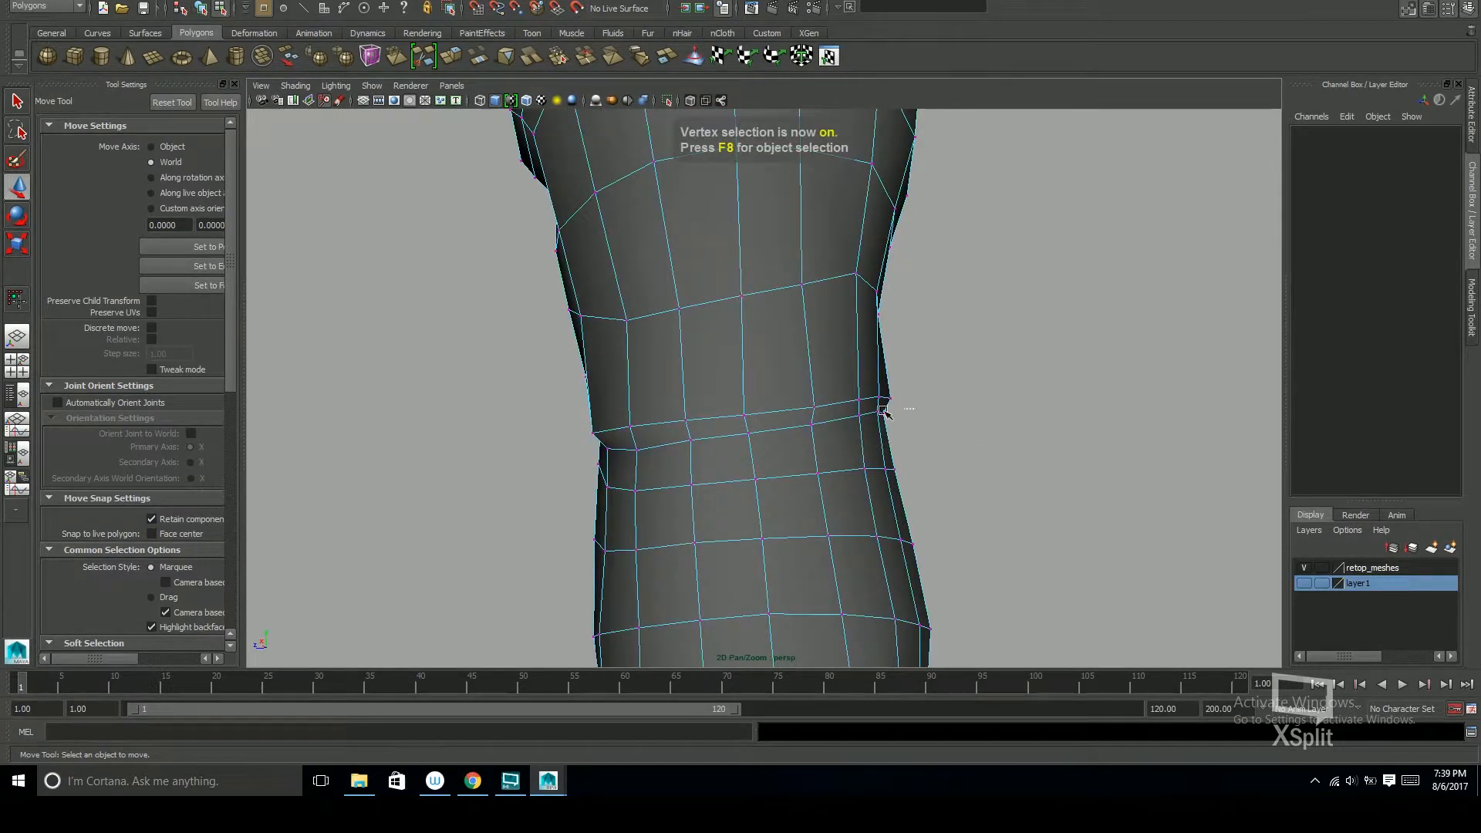
{"action": "left_click_drag", "start_coordinate": [797, 457], "coordinate": [899, 410]}
{"action": "middle_click_drag", "start_coordinate": [872, 446], "coordinate": [872, 463], "text": "alt"}
{"action": "right_click_drag", "start_coordinate": [873, 463], "coordinate": [913, 467], "text": "alt"}
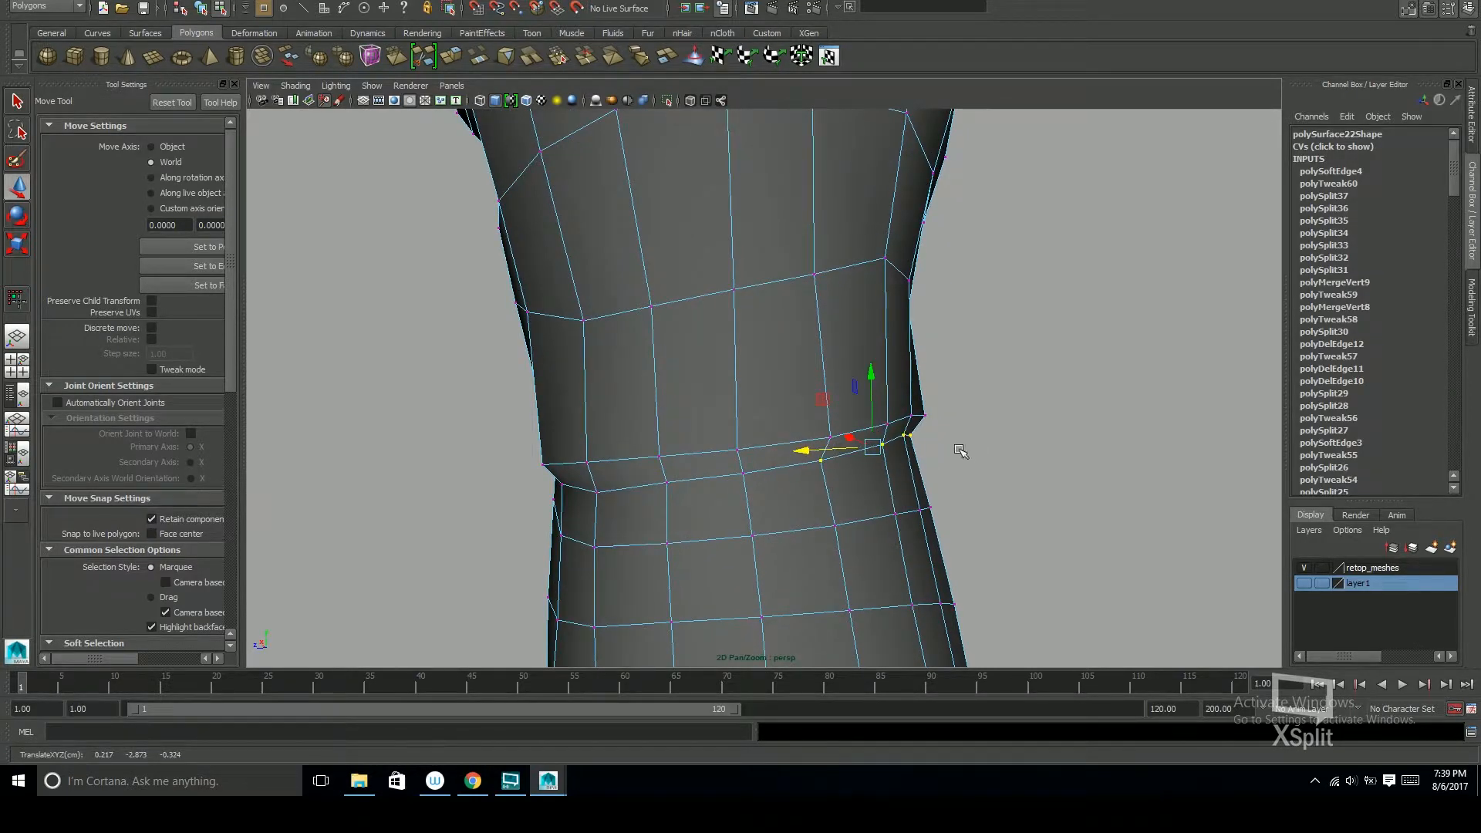
{"action": "left_click", "coordinate": [900, 473]}
{"action": "left_click_drag", "start_coordinate": [899, 473], "coordinate": [1055, 413], "text": "alt"}
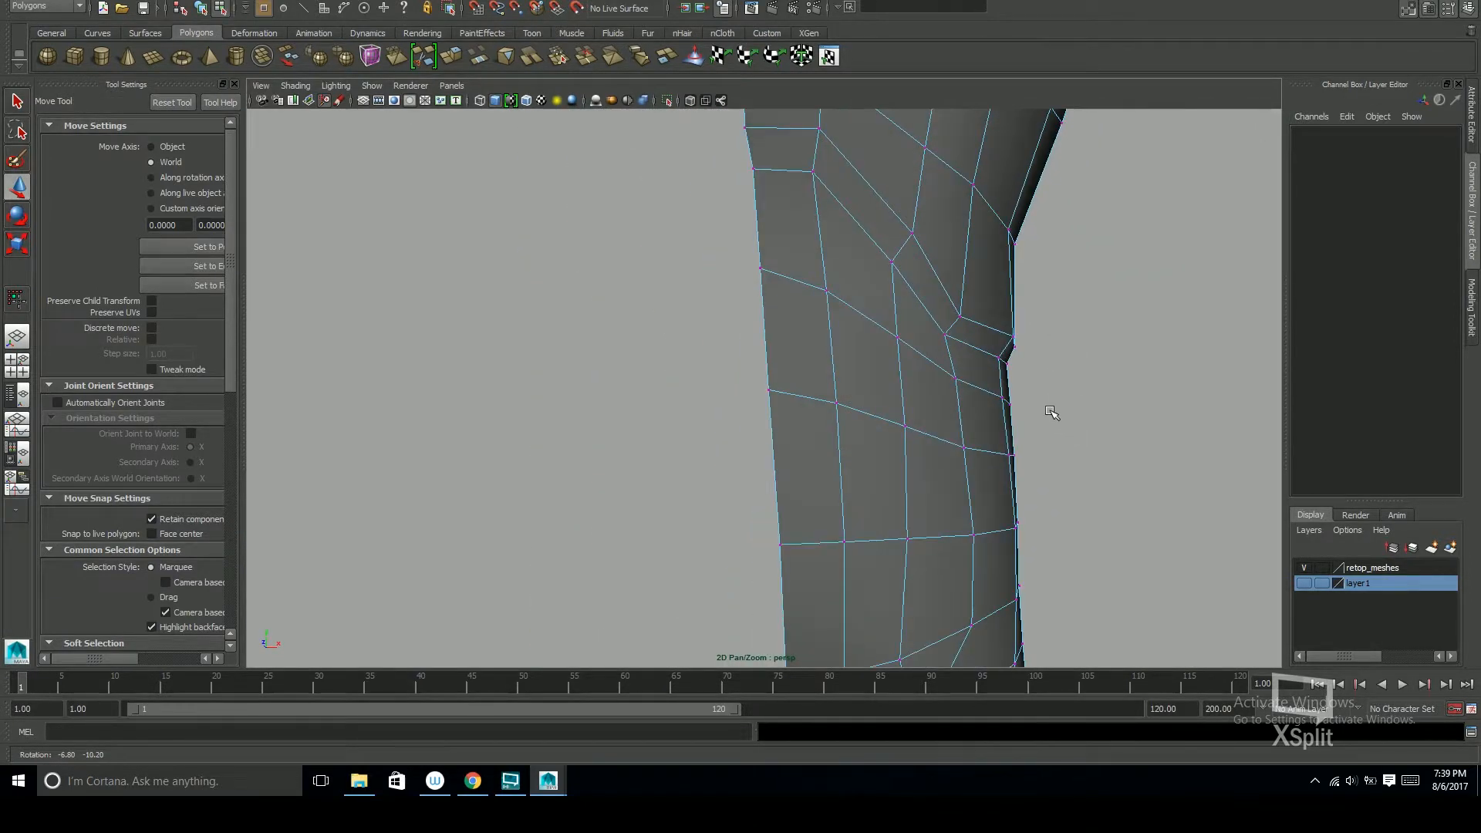
Select the vertices just below the crease on the side of the waist
{"action": "right_click_drag", "start_coordinate": [1099, 419], "coordinate": [1107, 369], "text": "alt"}
{"action": "left_click_drag", "start_coordinate": [1125, 384], "coordinate": [1115, 391], "text": "alt"}
{"action": "left_click_drag", "start_coordinate": [1046, 372], "coordinate": [1116, 382]}
{"action": "left_click_drag", "start_coordinate": [1089, 410], "coordinate": [927, 451], "text": "alt"}
{"action": "key", "text": "q"}
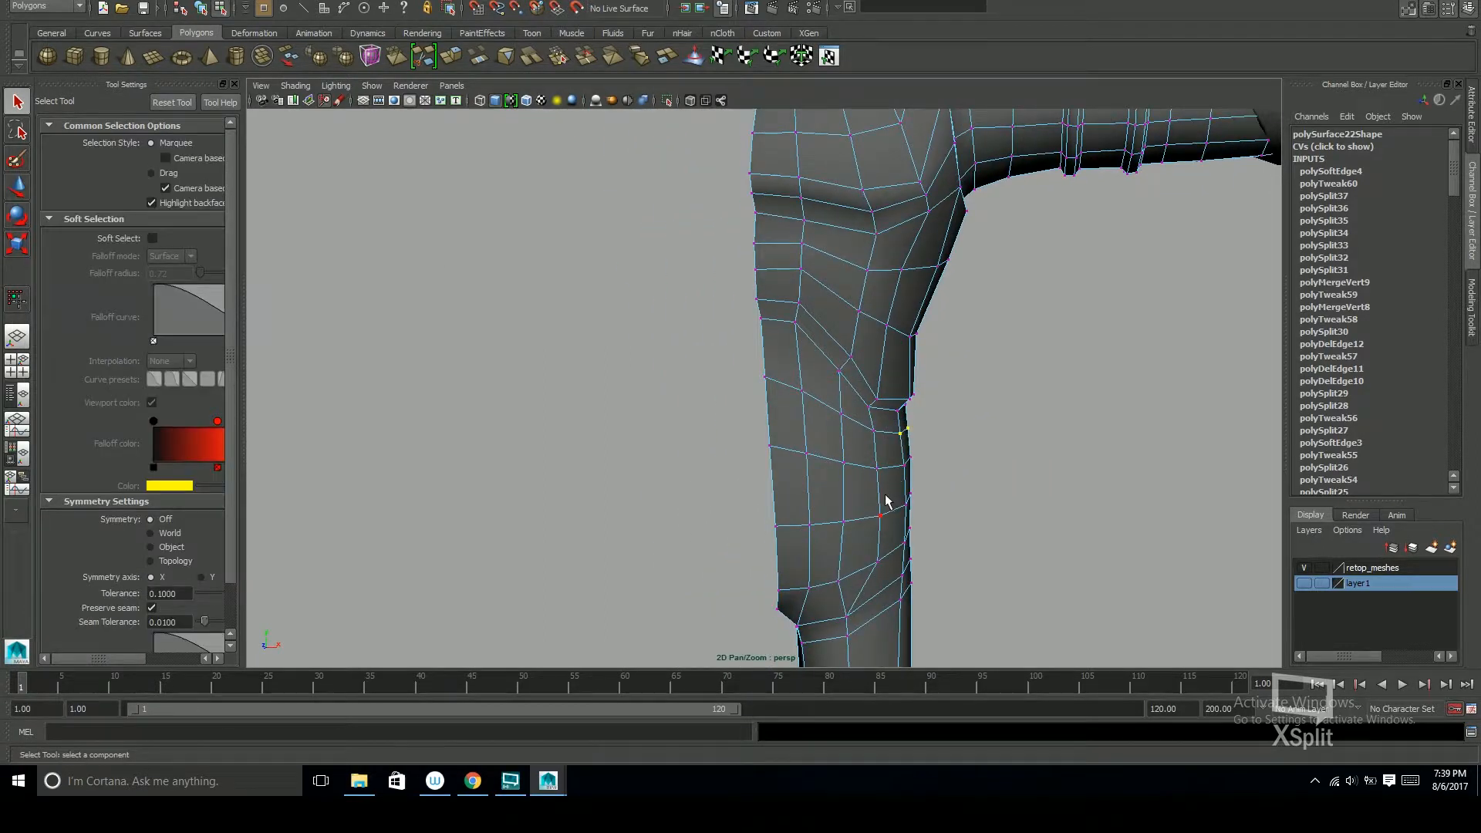
Examine the torso and waist topology of the body mesh in object mode from several angles
{"action": "key", "text": "F8"}
{"action": "right_click_drag", "start_coordinate": [1098, 466], "coordinate": [949, 447], "text": "alt"}
{"action": "left_click_drag", "start_coordinate": [949, 446], "coordinate": [840, 443], "text": "alt"}
{"action": "right_click_drag", "start_coordinate": [840, 443], "coordinate": [961, 410], "text": "alt"}
{"action": "middle_click_drag", "start_coordinate": [961, 411], "coordinate": [995, 395], "text": "alt"}
{"action": "left_click_drag", "start_coordinate": [995, 400], "coordinate": [824, 374], "text": "alt"}
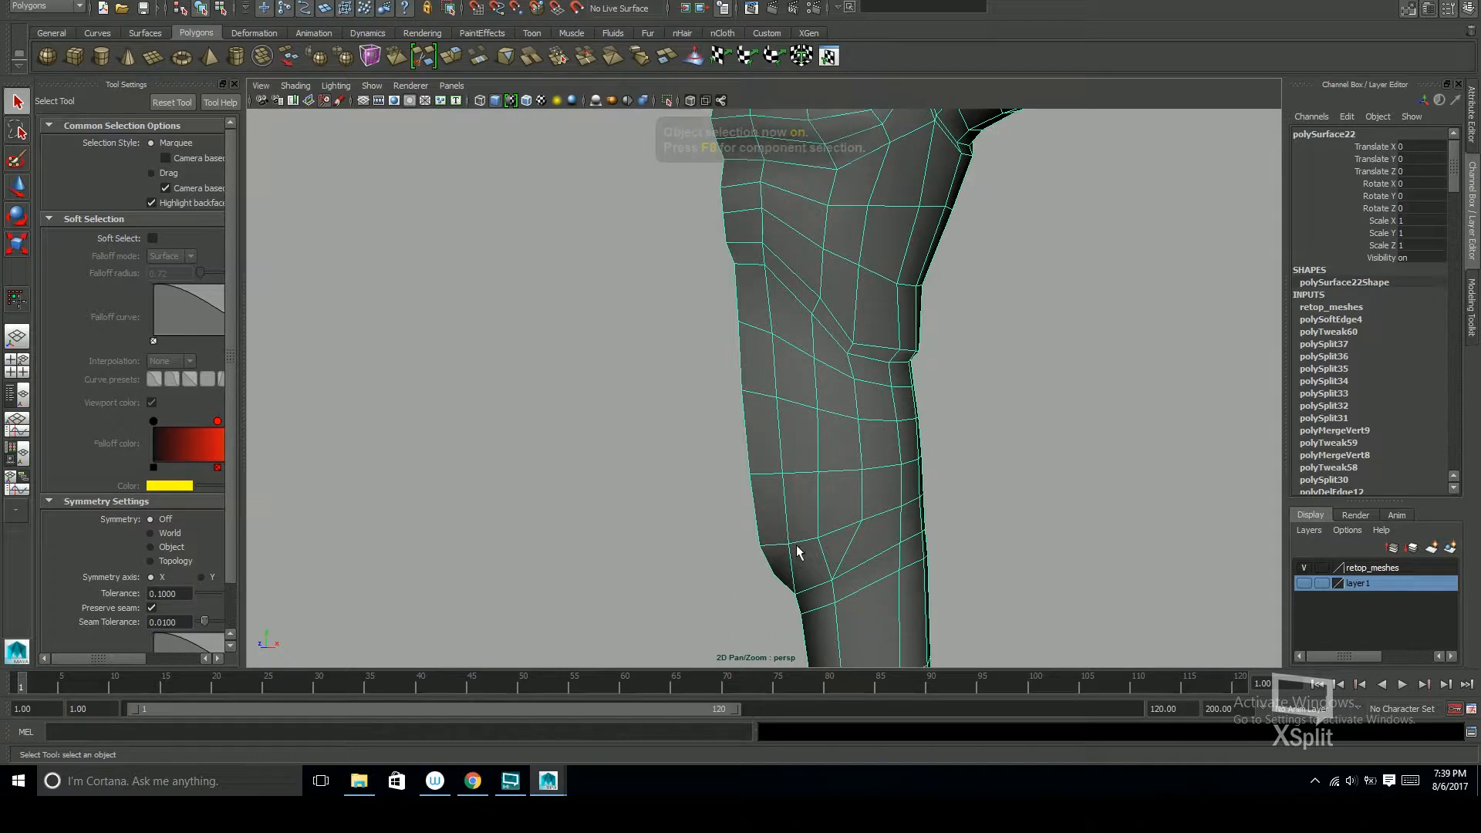
{"action": "left_click_drag", "start_coordinate": [950, 502], "coordinate": [925, 463], "text": "alt"}
{"action": "right_click_drag", "start_coordinate": [849, 417], "coordinate": [967, 464], "text": "alt"}
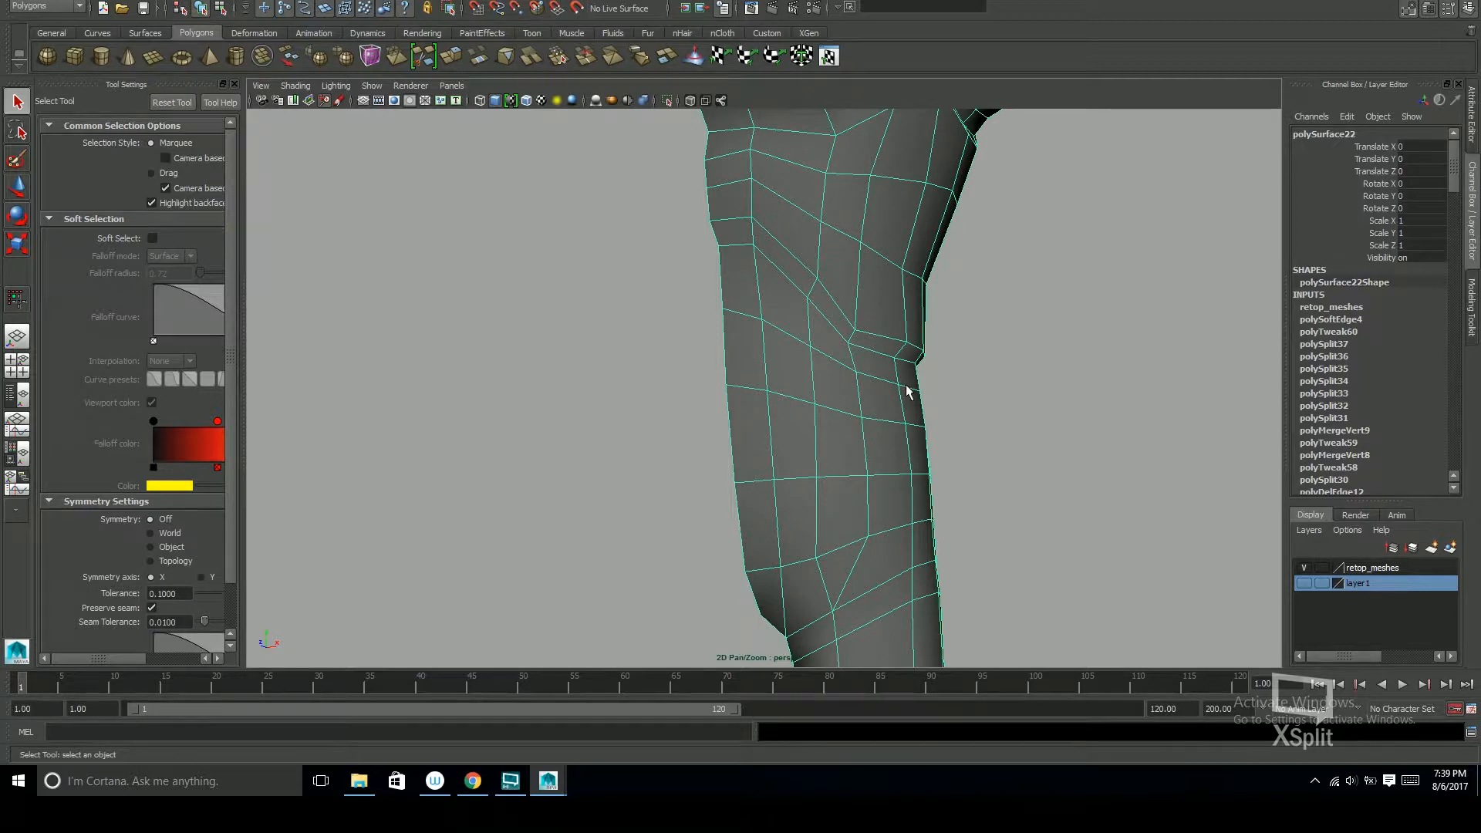
Try to nudge a vertex in the middle of the waist along the X axis
{"action": "key", "text": "F8"}
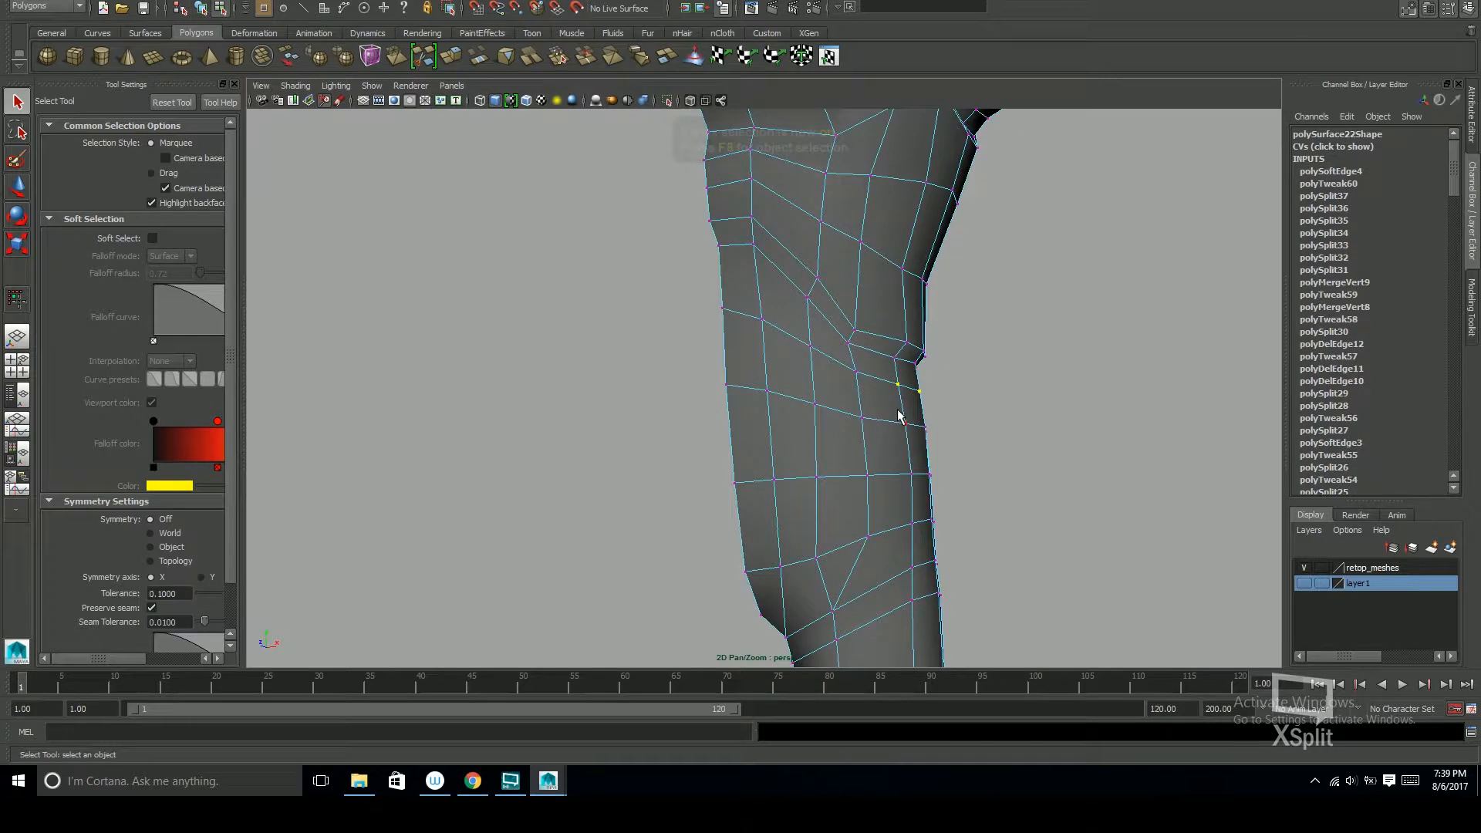
{"action": "right_click_drag", "start_coordinate": [959, 429], "coordinate": [959, 414], "text": "alt"}
{"action": "key", "text": "w"}
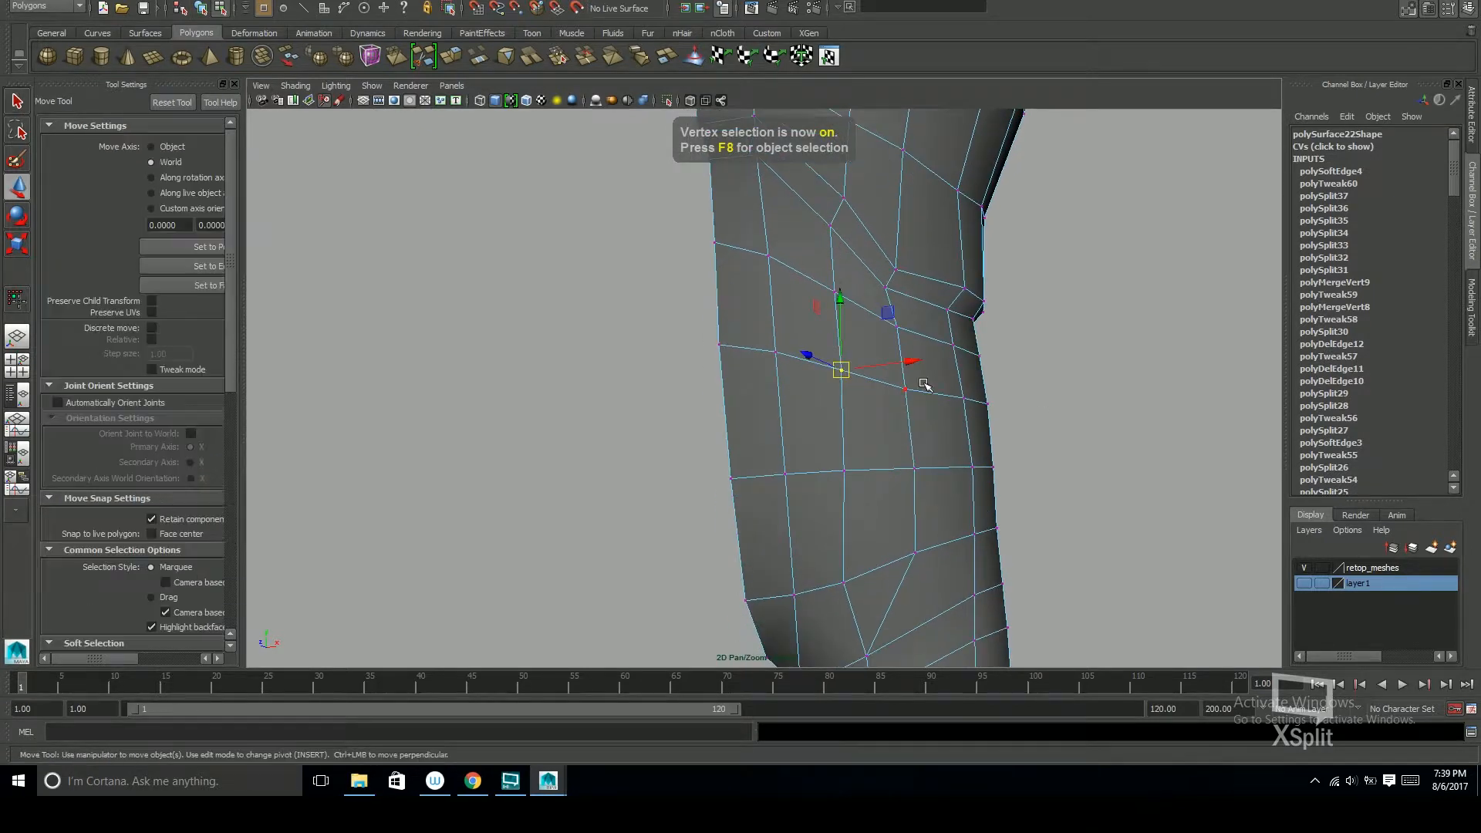
{"action": "left_click_drag", "start_coordinate": [918, 361], "coordinate": [916, 361]}
{"action": "left_click_drag", "start_coordinate": [918, 364], "coordinate": [792, 511], "text": "alt"}
{"action": "key", "text": "ctrl+z"}
{"action": "left_click_drag", "start_coordinate": [818, 455], "coordinate": [830, 504], "text": "alt"}
{"action": "left_click_drag", "start_coordinate": [704, 598], "coordinate": [795, 535], "text": "alt"}
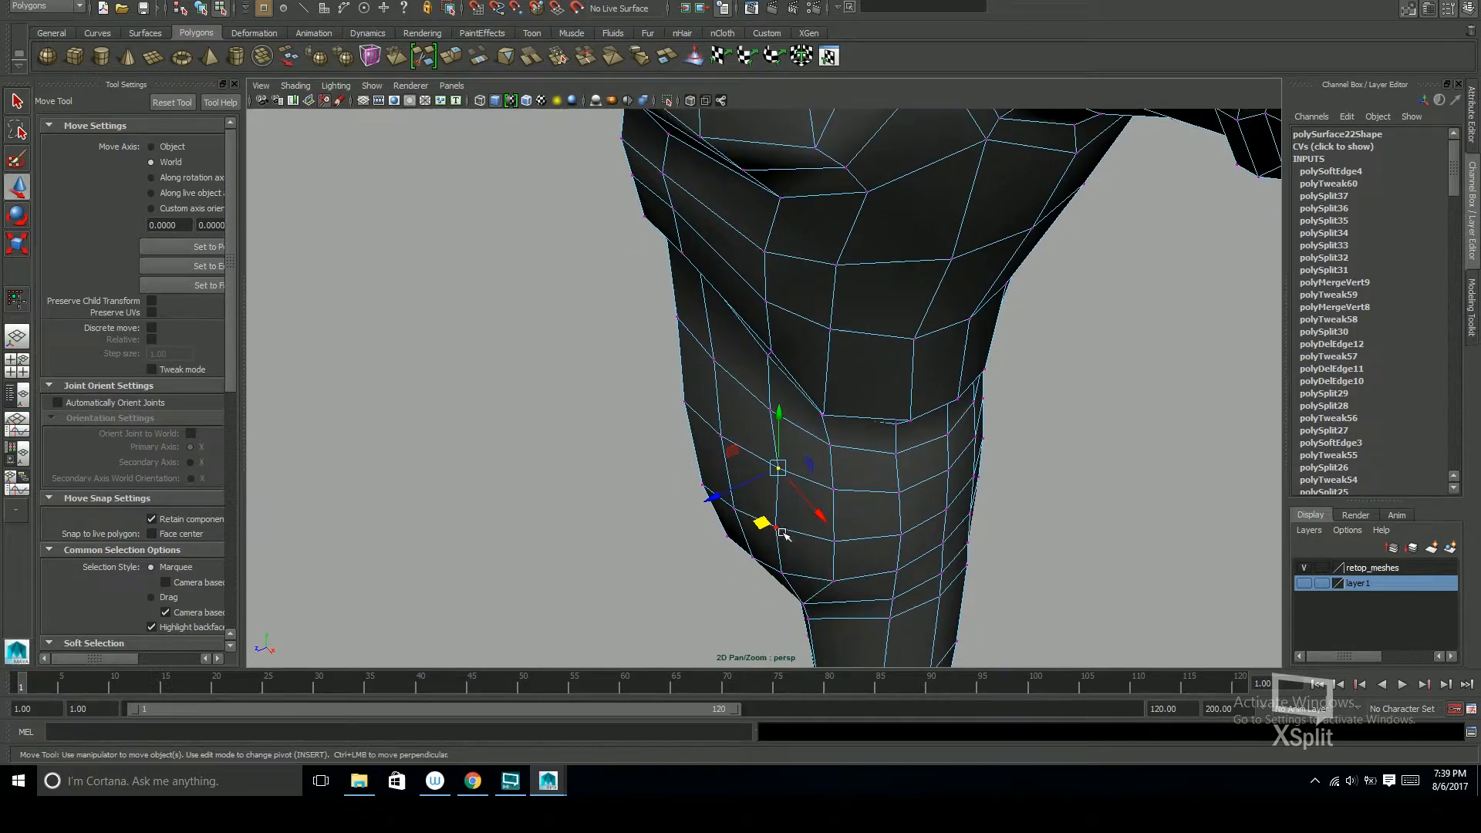
Return to object selection, deselect the body mesh and save the scene
{"action": "left_click_drag", "start_coordinate": [819, 568], "coordinate": [893, 401], "text": "alt"}
{"action": "left_click_drag", "start_coordinate": [891, 511], "coordinate": [903, 434], "text": "alt"}
{"action": "key", "text": "q"}
{"action": "key", "text": "F8"}
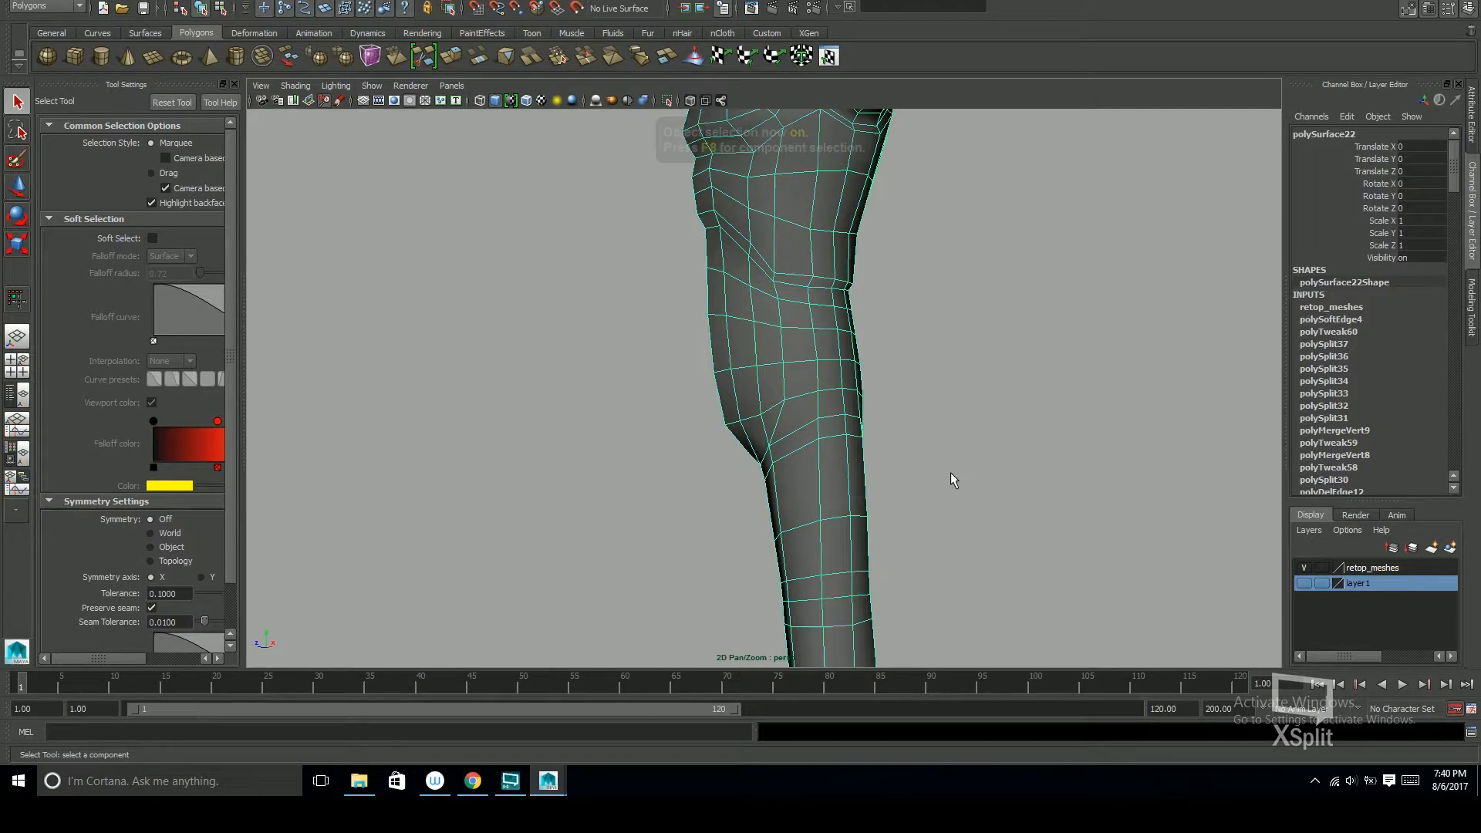
{"action": "left_click", "coordinate": [999, 462]}
{"action": "left_click_drag", "start_coordinate": [1046, 458], "coordinate": [954, 464], "text": "alt"}
{"action": "key", "text": "ctrl+s"}
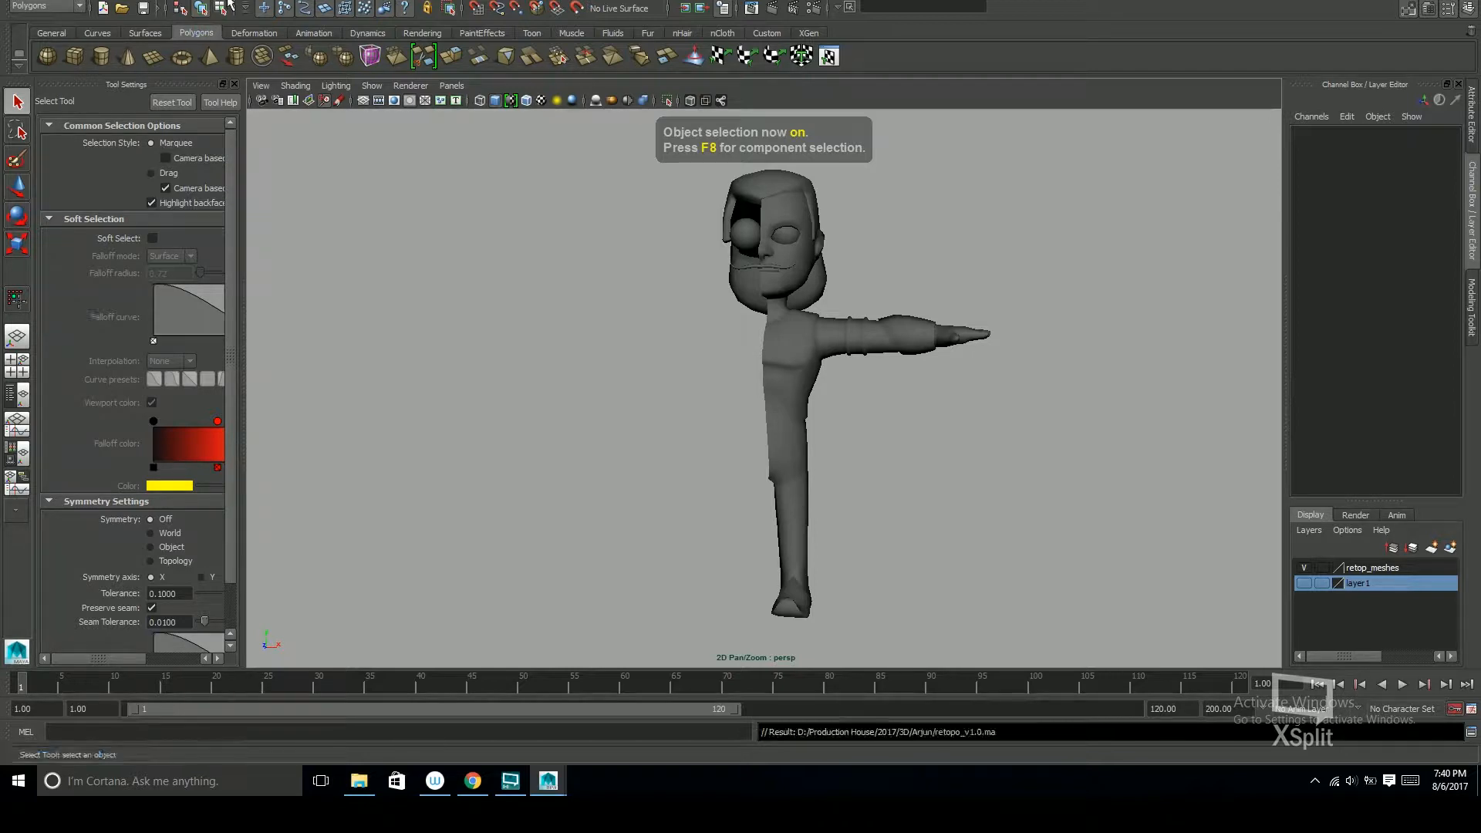
Open the Outliner, enlarge its window and inspect the contents of Group7414
{"action": "left_click", "coordinate": [183, 0]}
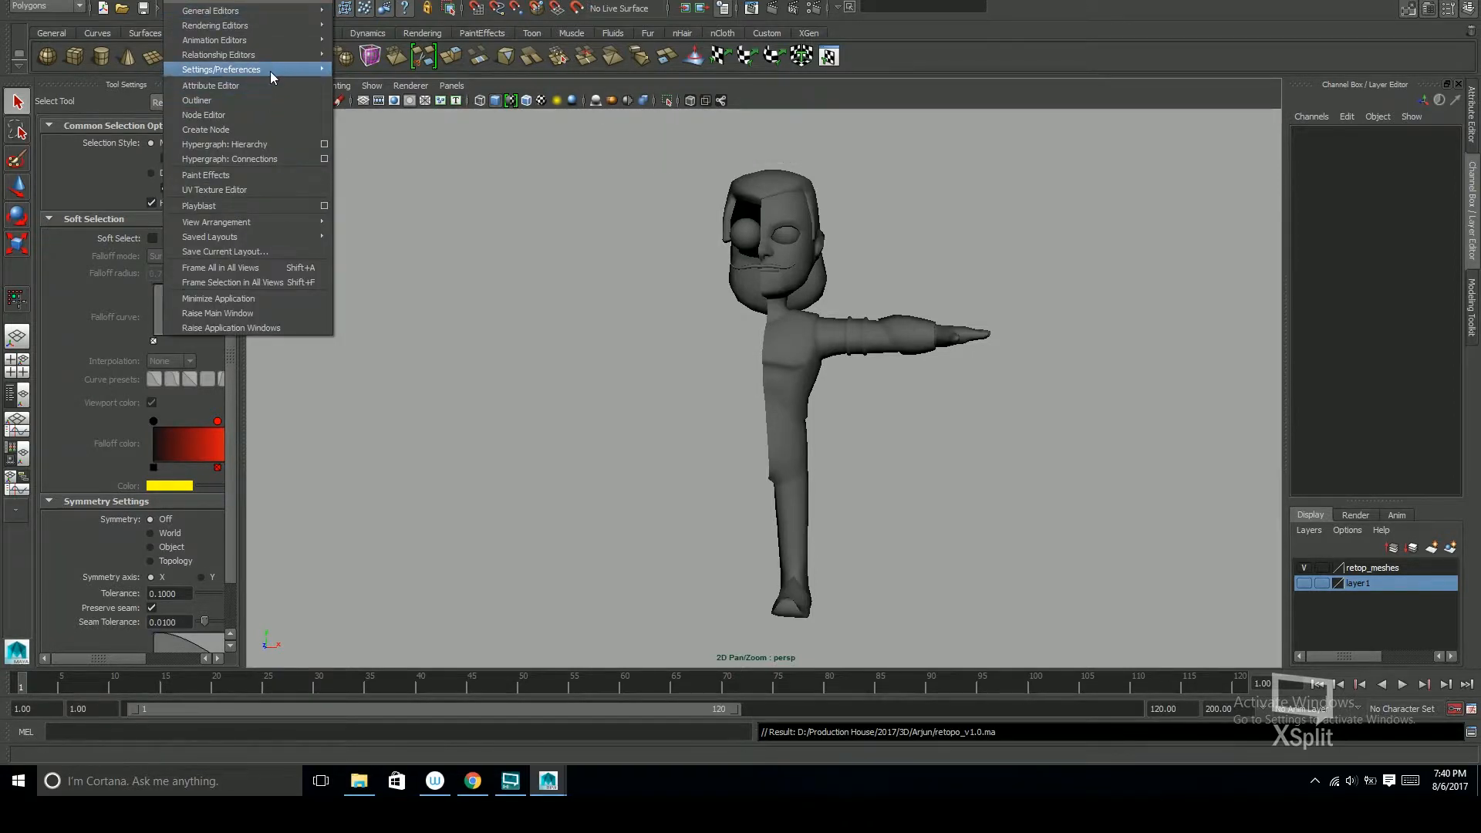
{"action": "left_click", "coordinate": [266, 100]}
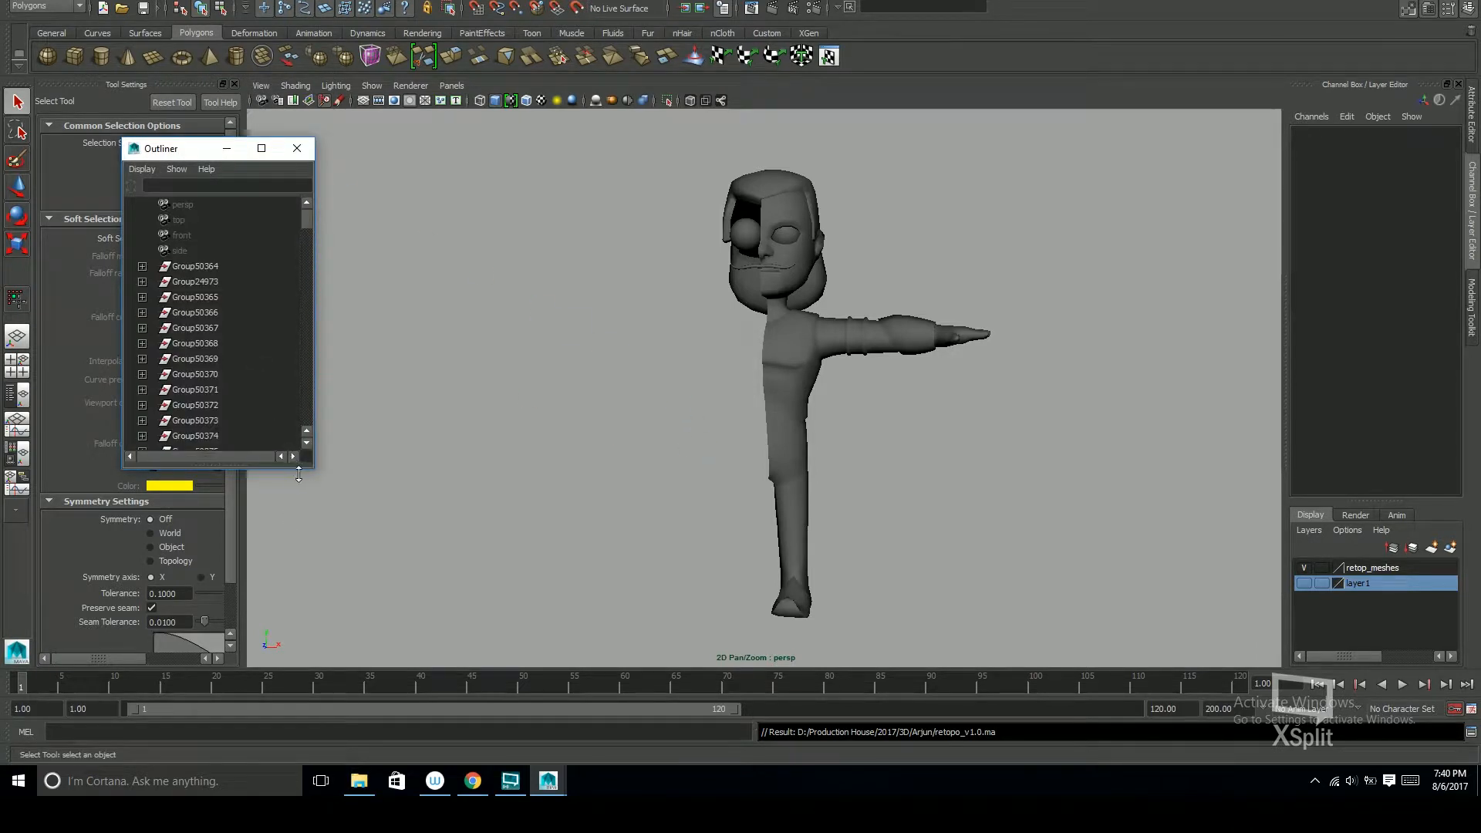
{"action": "left_click_drag", "start_coordinate": [306, 471], "coordinate": [313, 736]}
{"action": "left_click_drag", "start_coordinate": [309, 222], "coordinate": [310, 312]}
{"action": "left_click", "coordinate": [142, 358]}
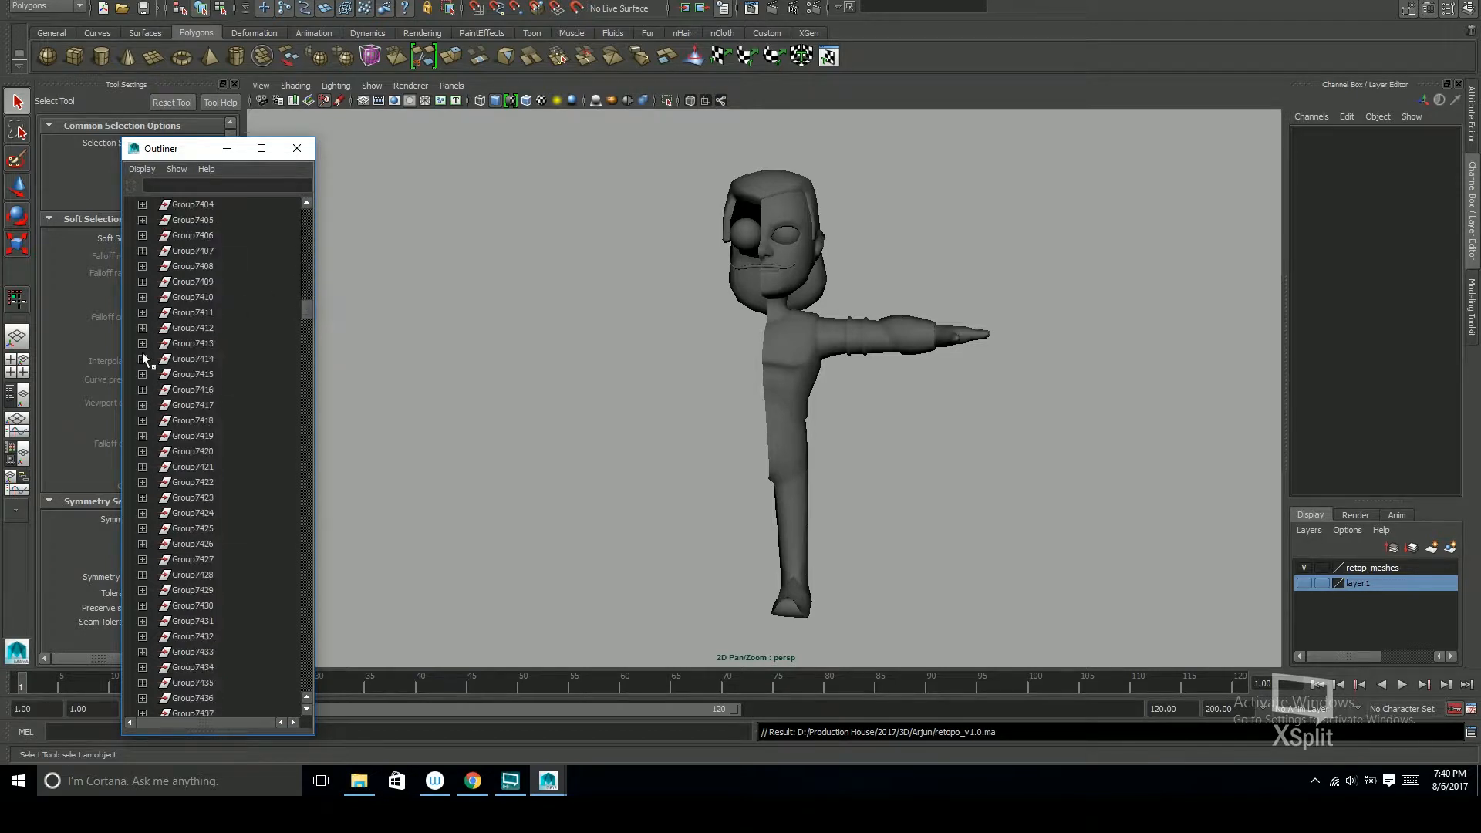
{"action": "left_click", "coordinate": [220, 375]}
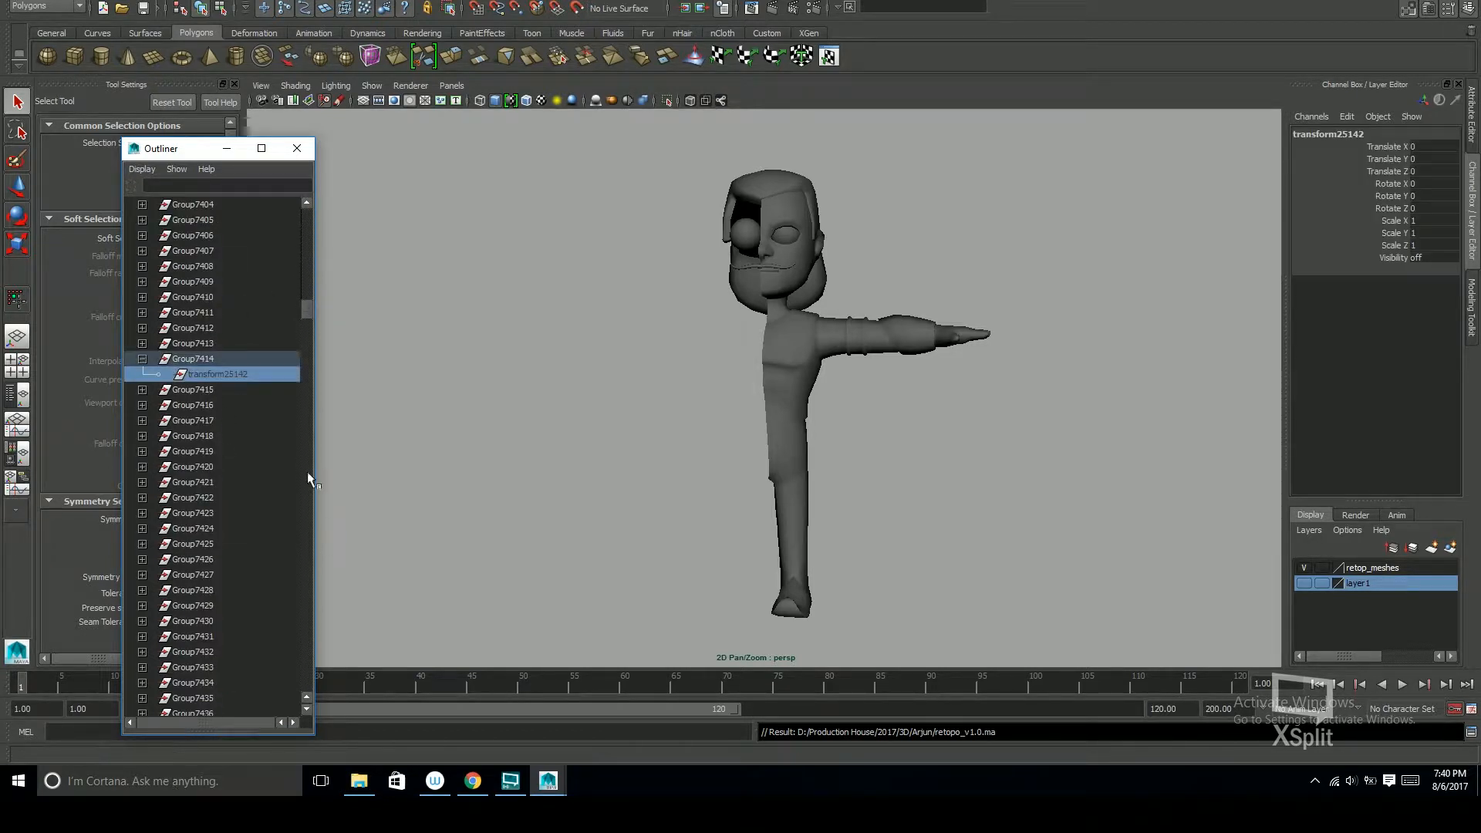
{"action": "left_click", "coordinate": [142, 359]}
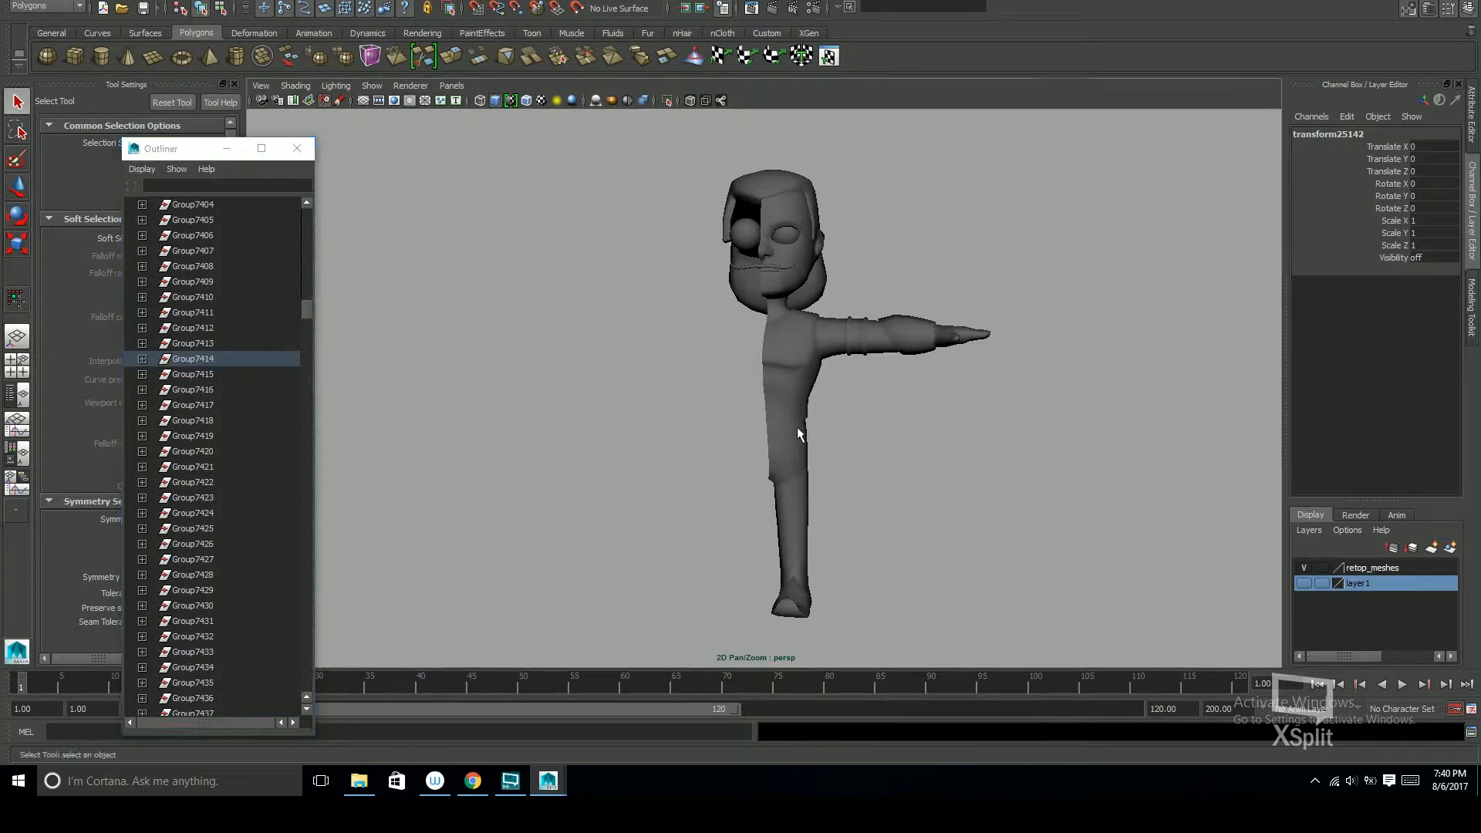
Delete the construction history of all objects in the scene
{"action": "left_click", "coordinate": [796, 392]}
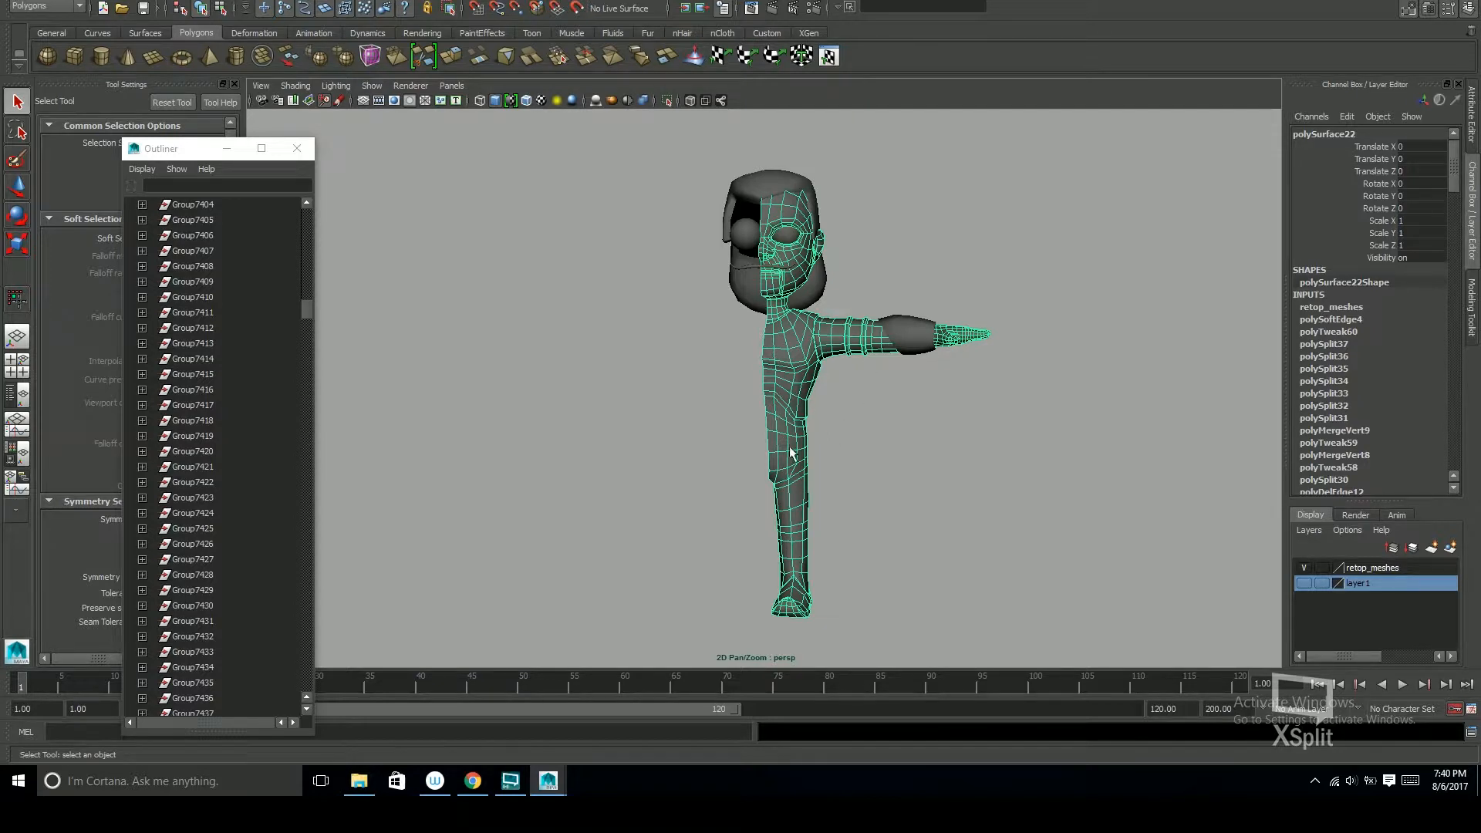
{"action": "key", "text": "space"}
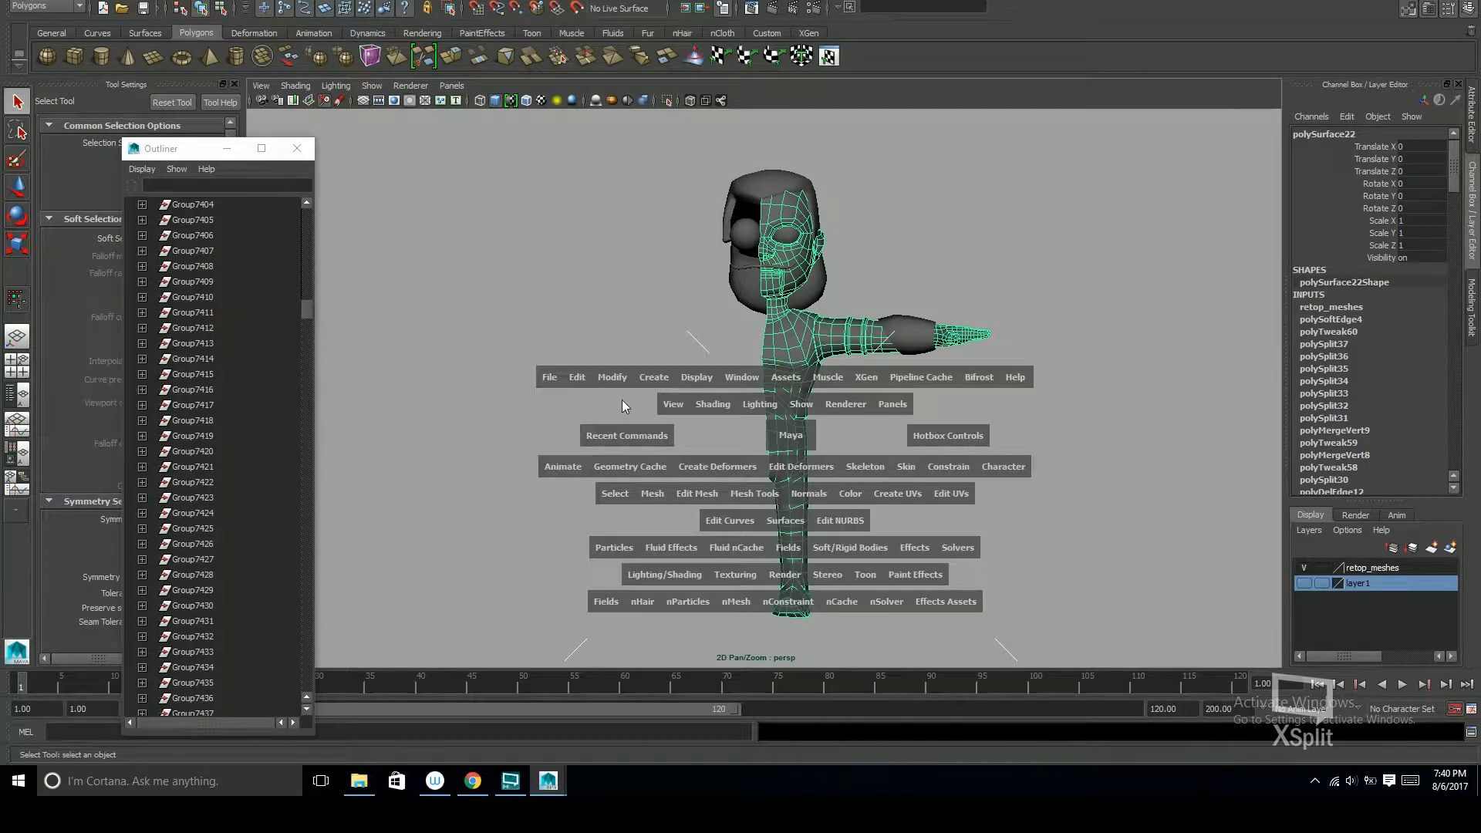
{"action": "left_click", "coordinate": [578, 377]}
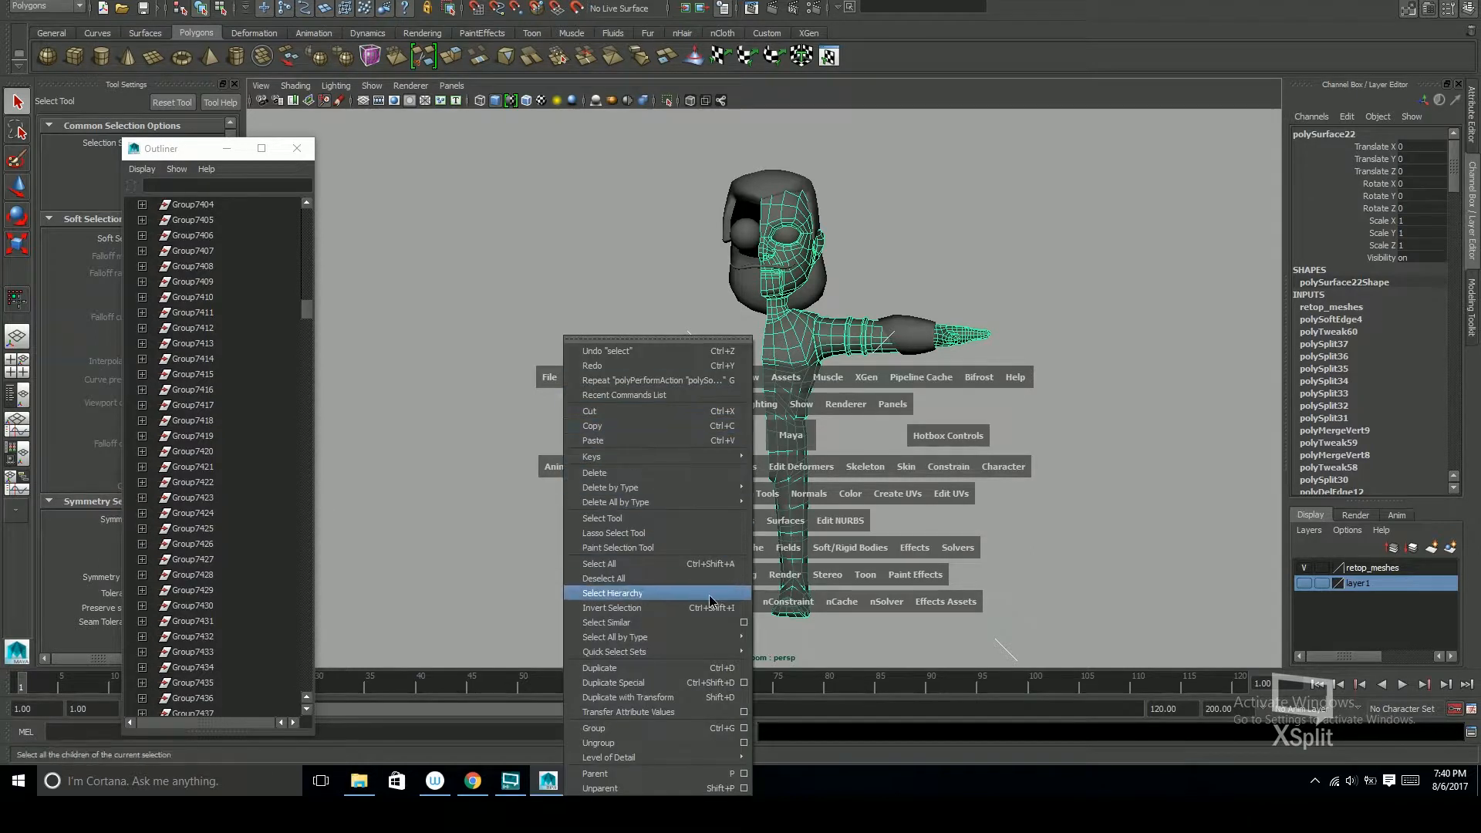
{"action": "mouse_move", "coordinate": [694, 502]}
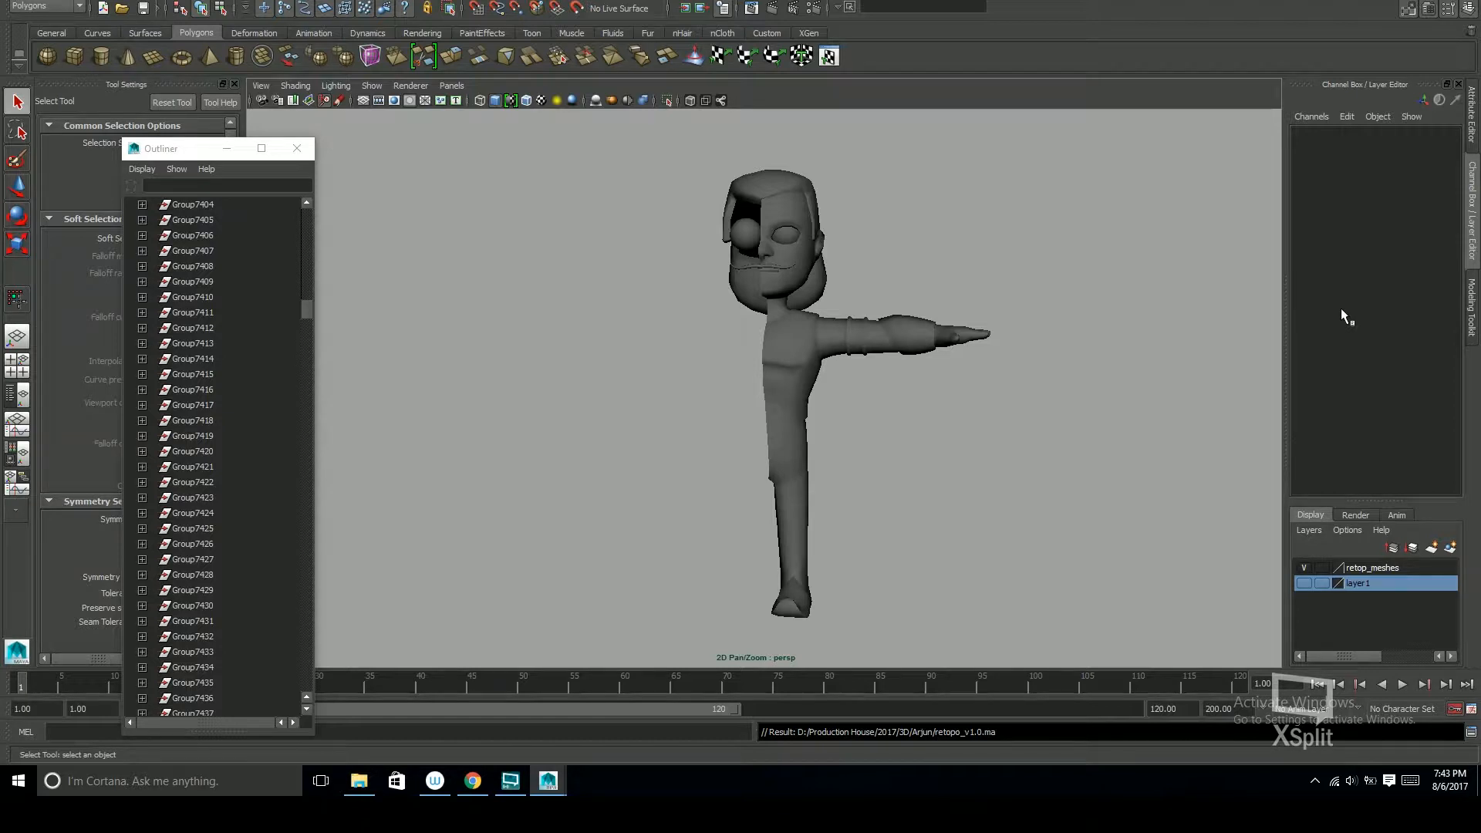
Locate the body and forearm meshes, polySurface22 and polySurface23, in the Outliner and select both
{"action": "left_click_drag", "start_coordinate": [309, 310], "coordinate": [306, 701]}
{"action": "left_click", "coordinate": [270, 265]}
{"action": "left_click", "coordinate": [792, 494]}
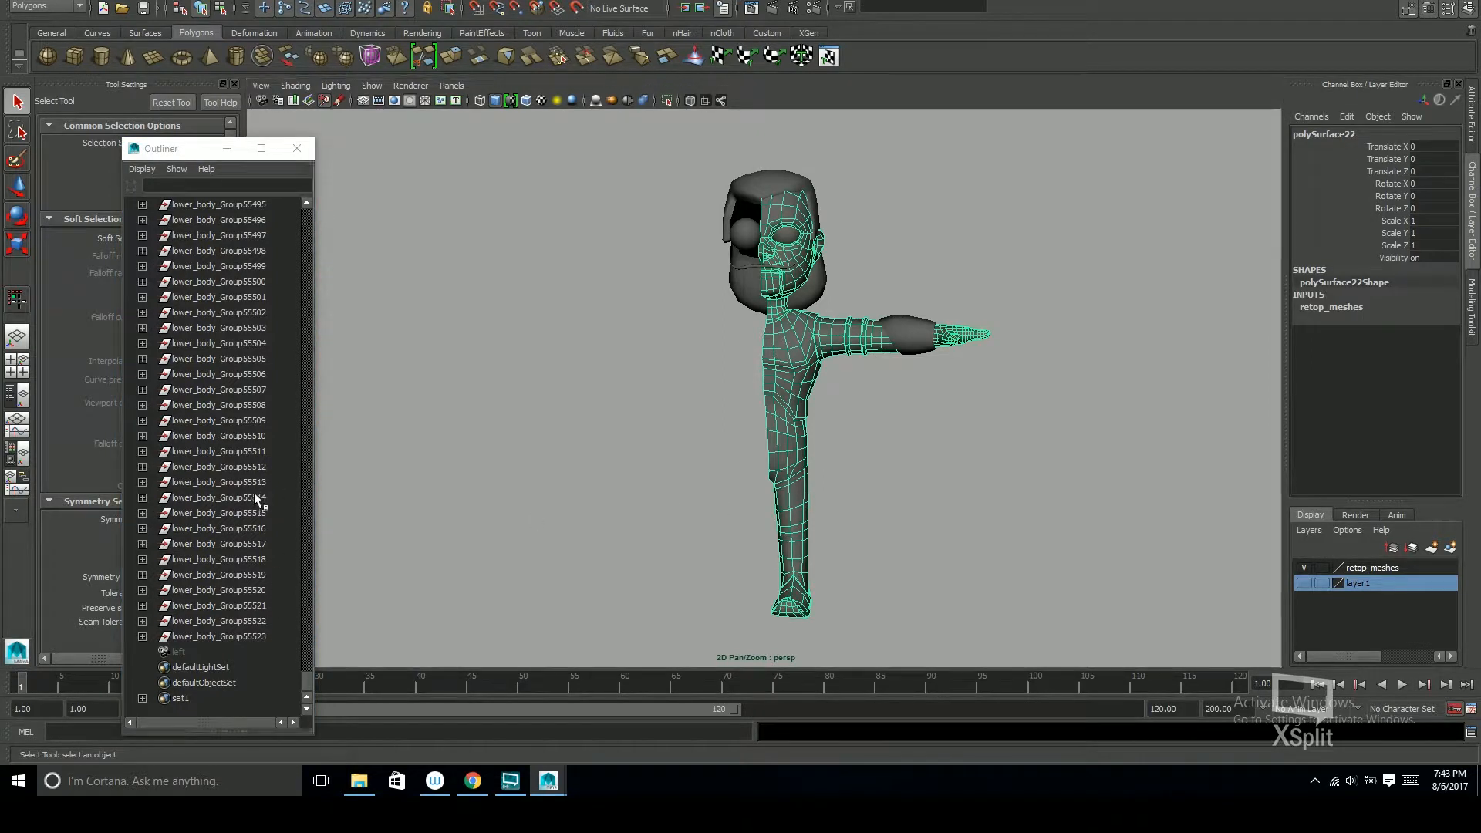
{"action": "left_click_drag", "start_coordinate": [308, 686], "coordinate": [306, 570]}
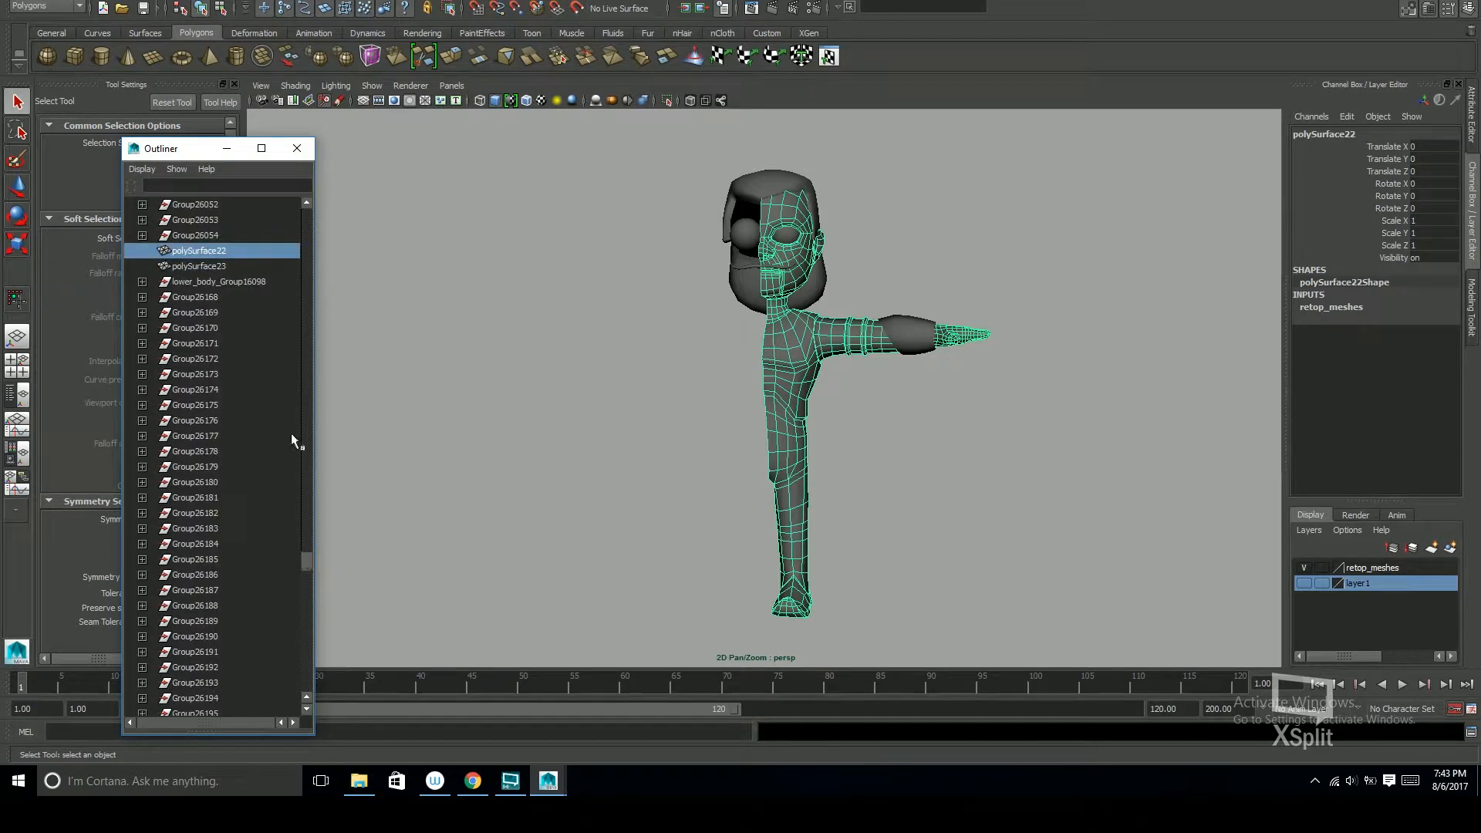
{"action": "left_click", "coordinate": [223, 267]}
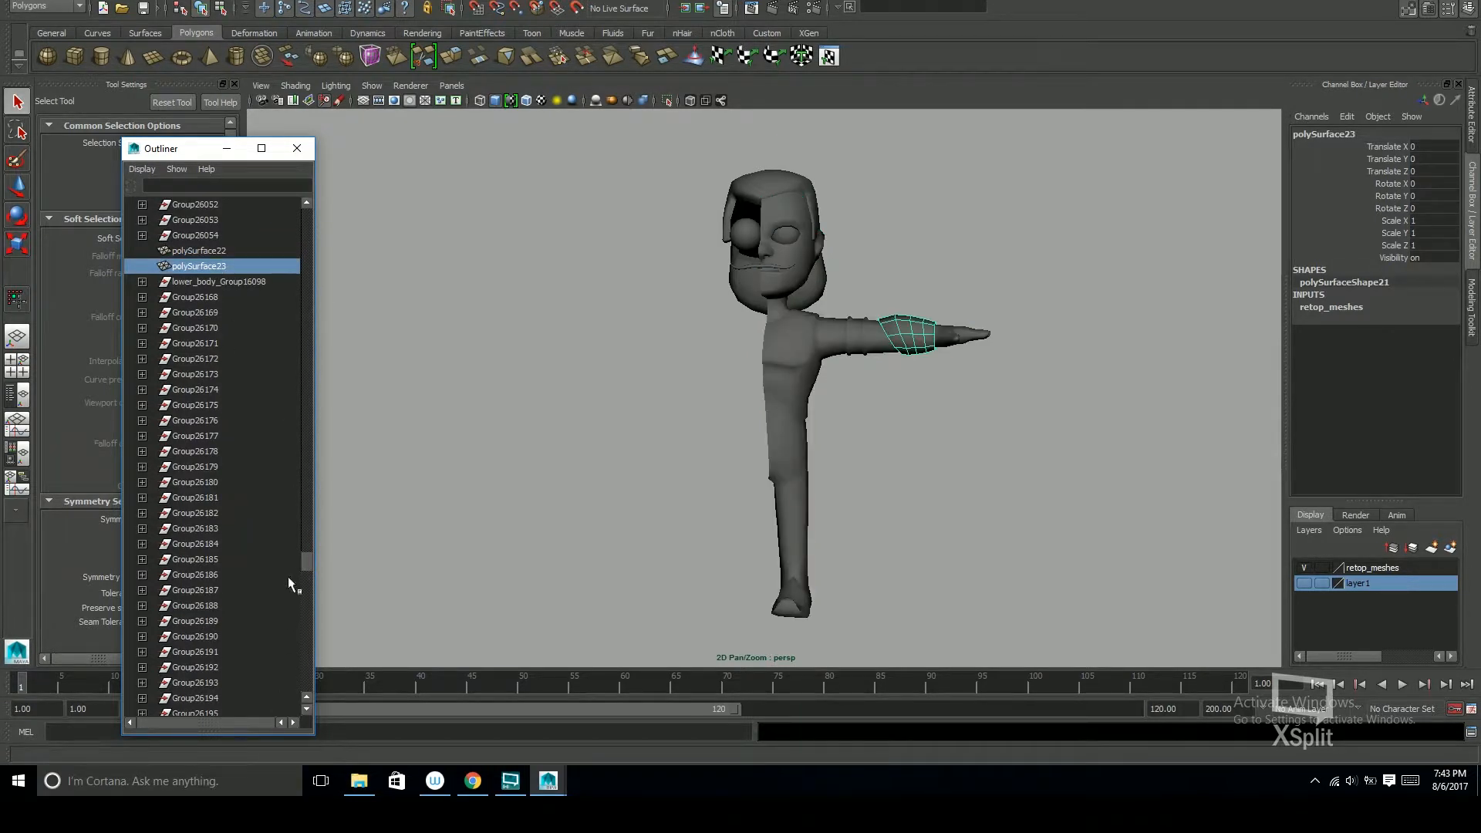
{"action": "left_click", "coordinate": [224, 251], "text": "shift"}
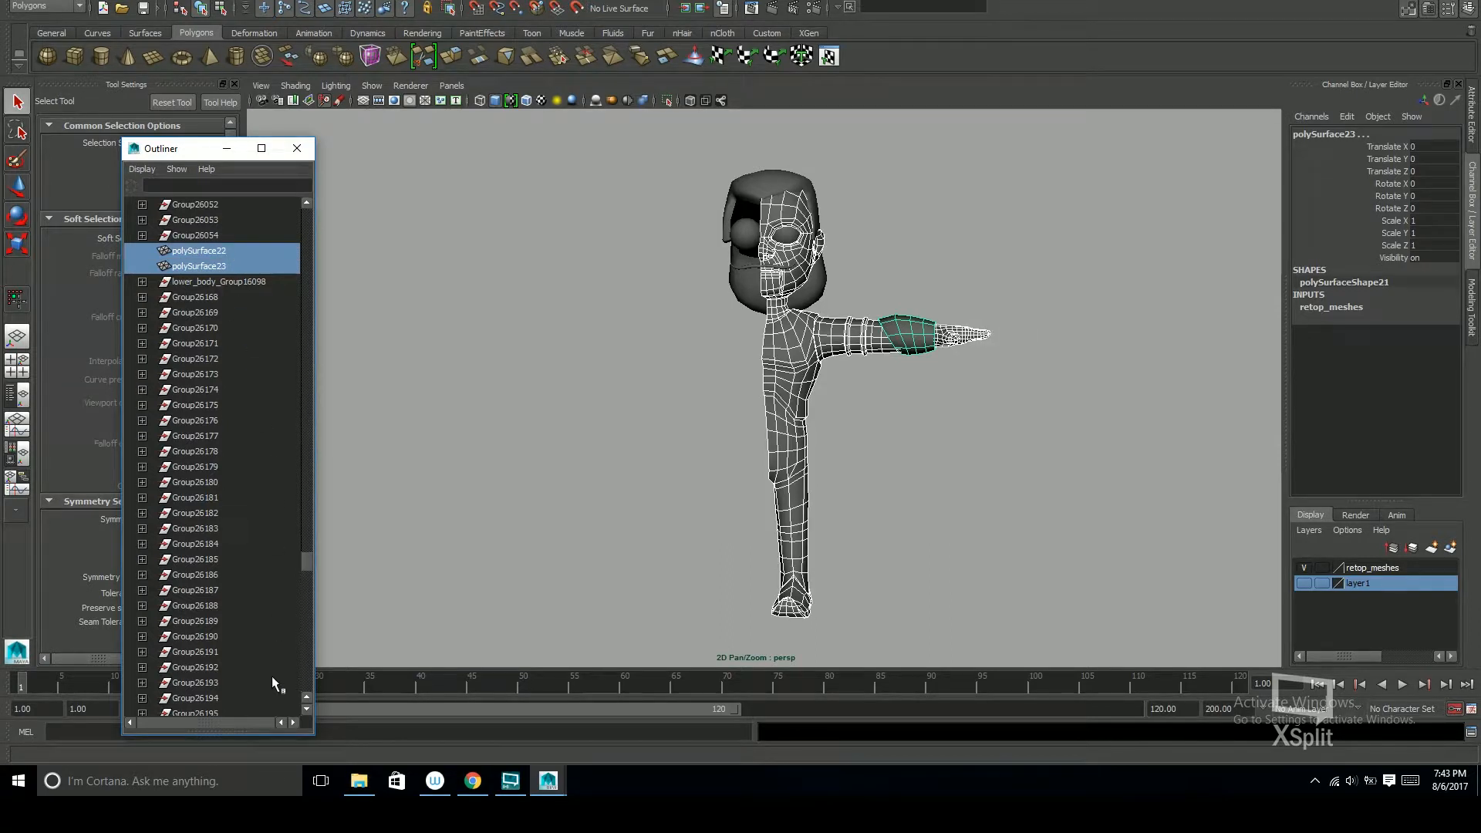
Identify the separate meshes of the head by selecting the eyeball, face and hair individually
{"action": "left_click", "coordinate": [750, 231]}
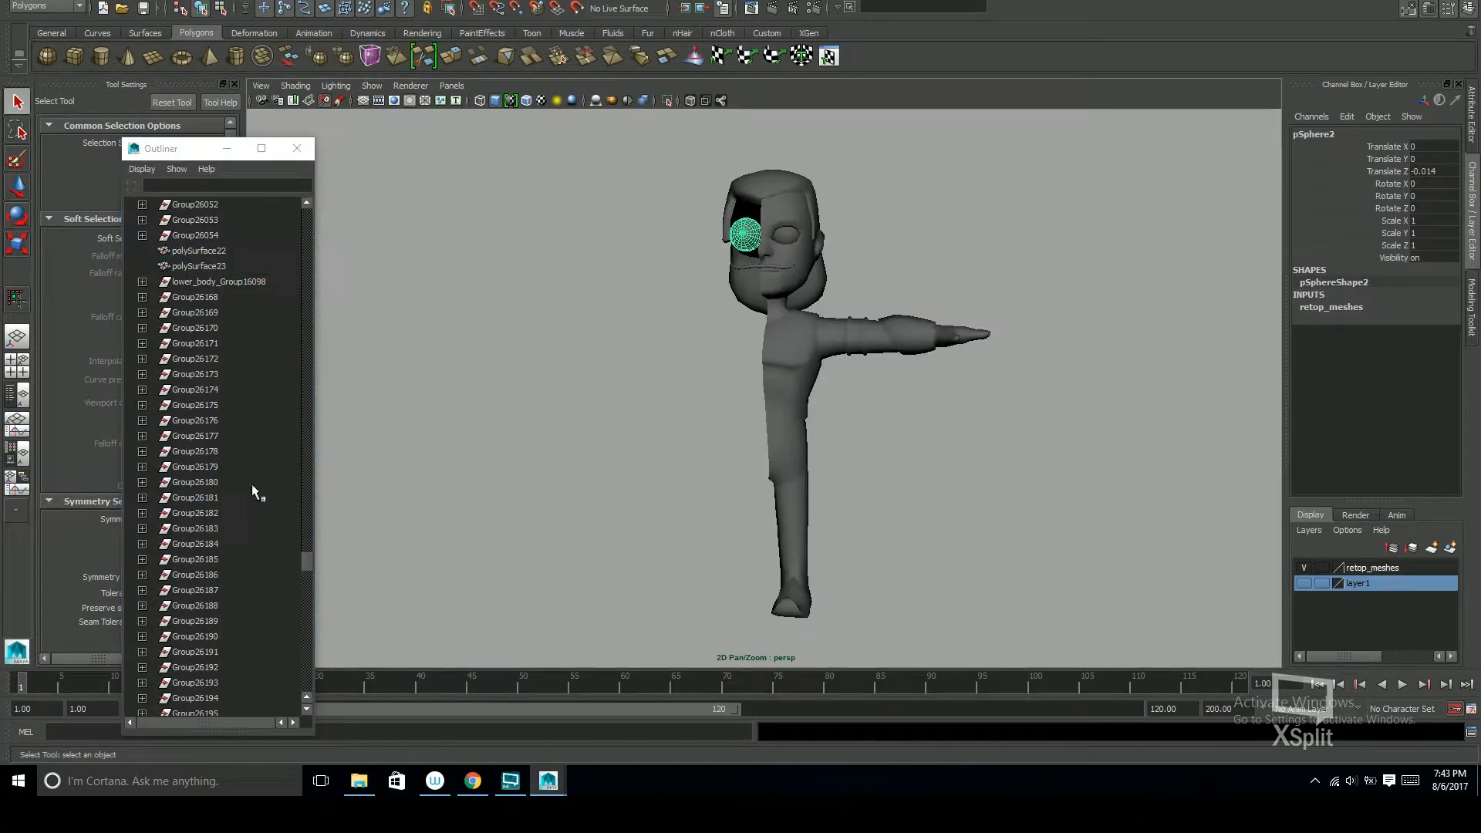
{"action": "left_click", "coordinate": [776, 237]}
{"action": "left_click", "coordinate": [746, 240]}
{"action": "left_click", "coordinate": [779, 263]}
{"action": "left_click", "coordinate": [783, 185]}
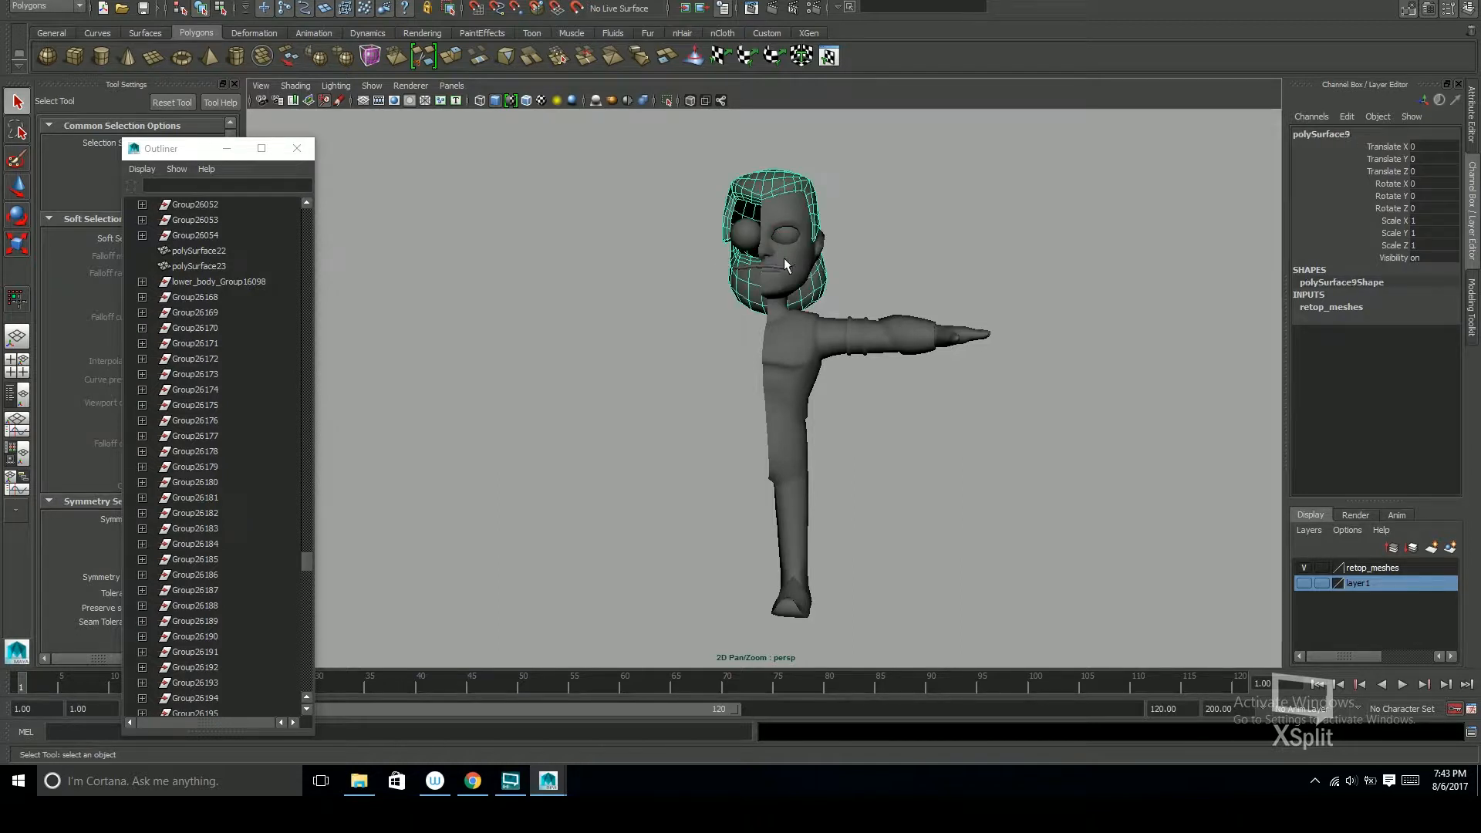
Select all visible character meshes and group them
{"action": "left_click_drag", "start_coordinate": [679, 158], "coordinate": [1003, 652]}
{"action": "left_click_drag", "start_coordinate": [310, 566], "coordinate": [300, 502]}
{"action": "key", "text": "ctrl+g"}
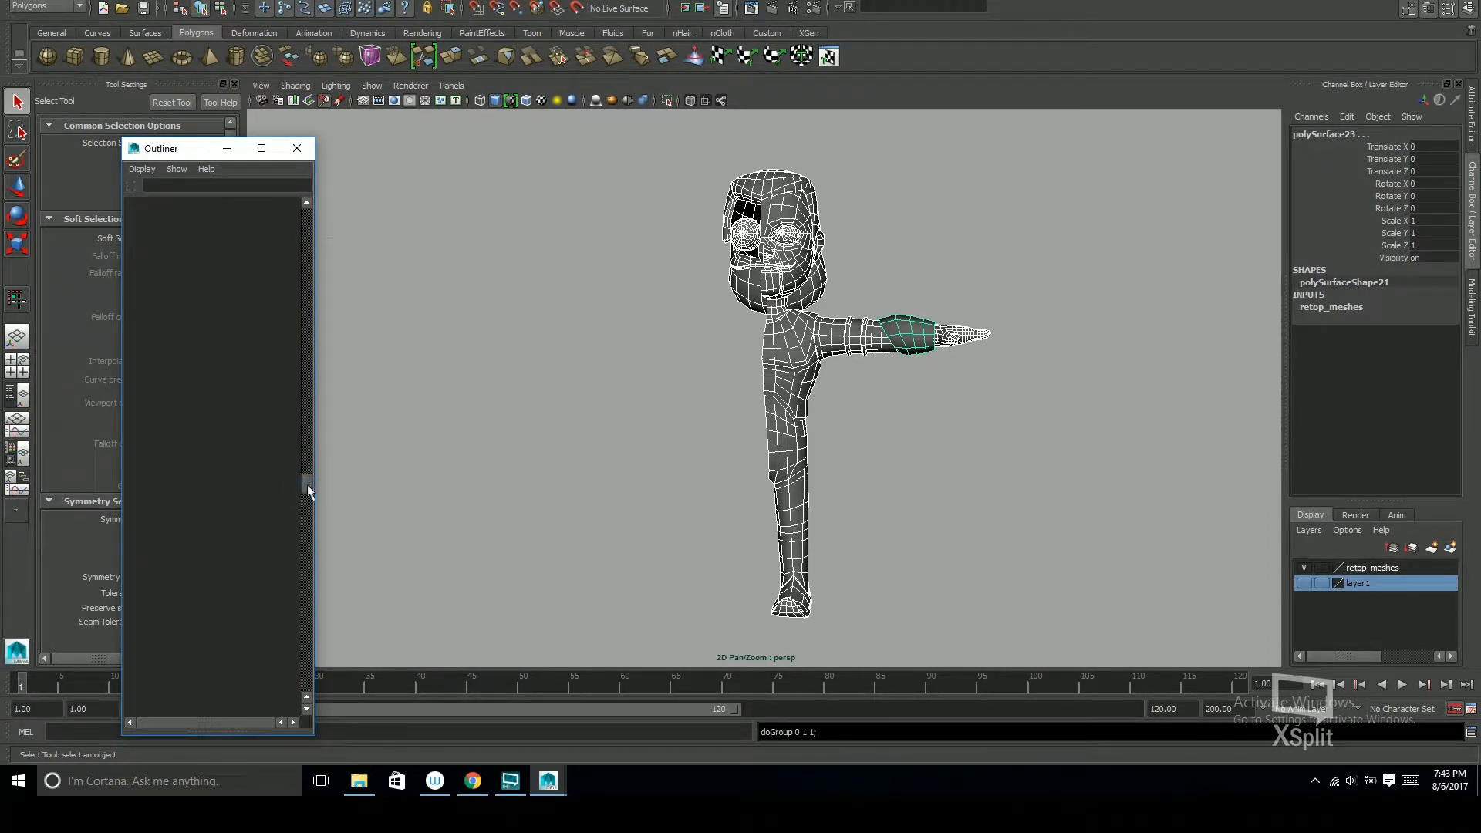
Find the new character group in the Outliner and check its child meshes
{"action": "left_click_drag", "start_coordinate": [307, 484], "coordinate": [310, 700]}
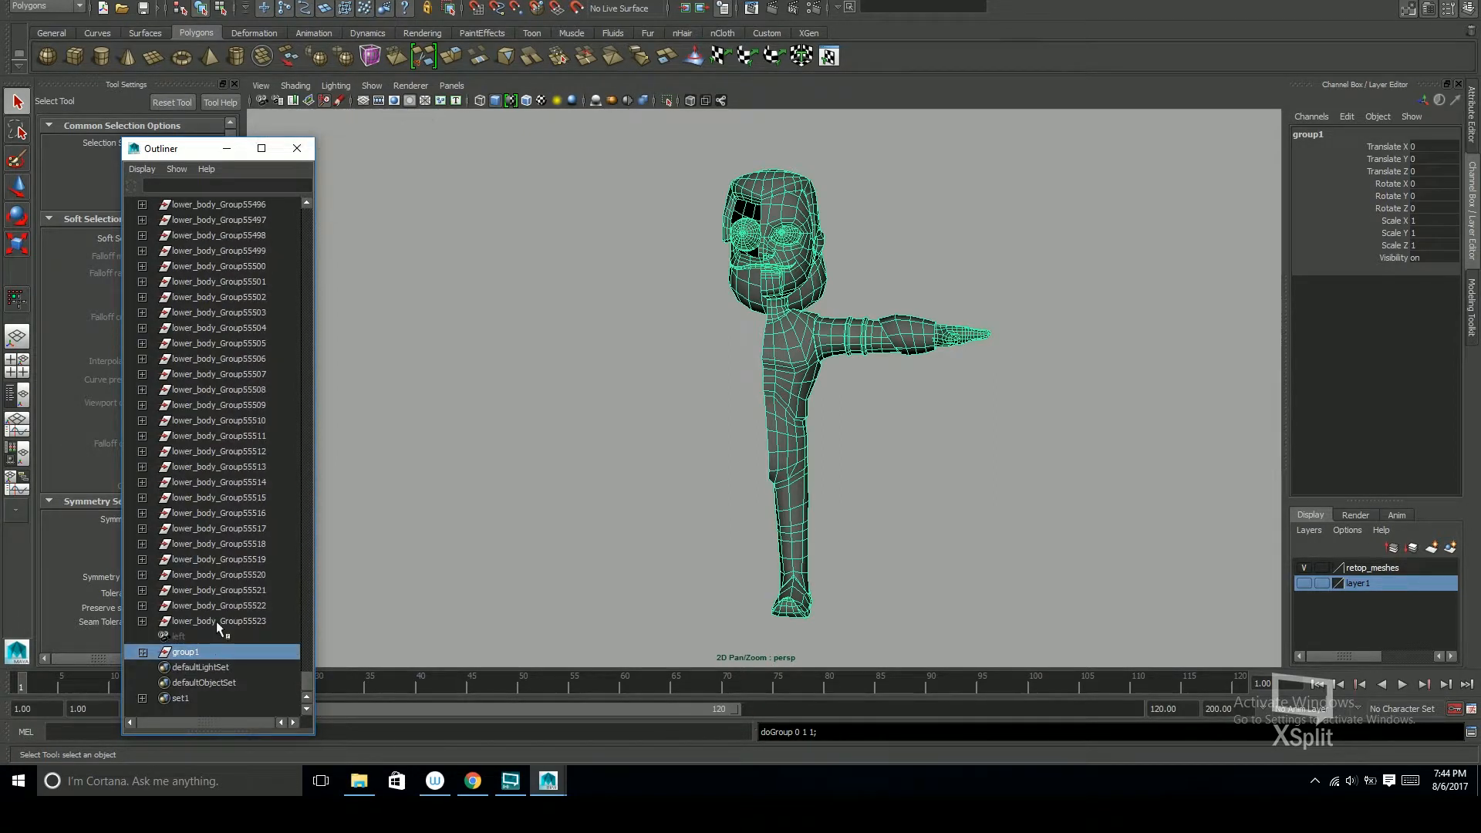
{"action": "left_click", "coordinate": [142, 653]}
{"action": "left_click", "coordinate": [142, 653]}
{"action": "left_click", "coordinate": [141, 652]}
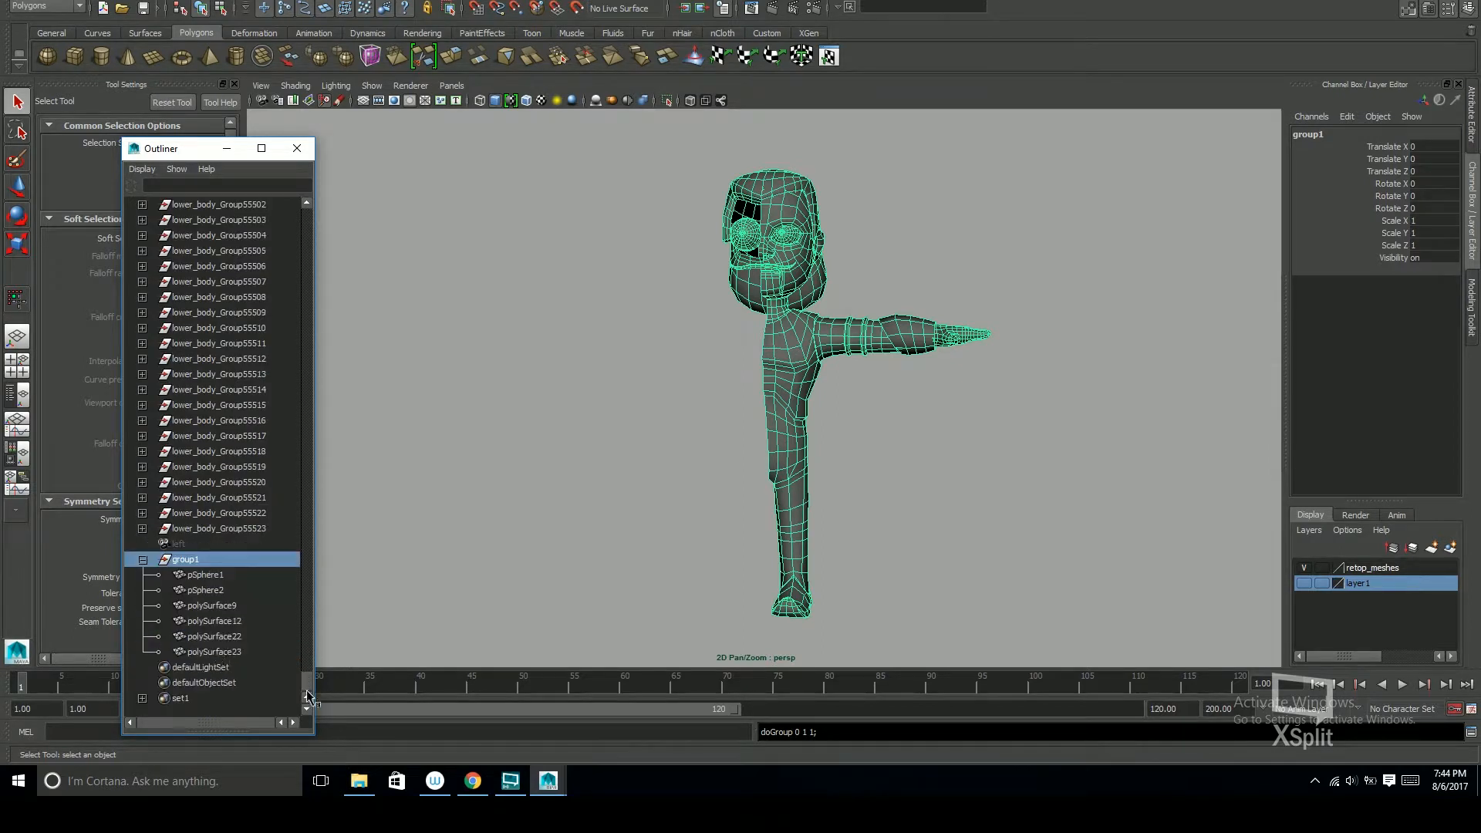
{"action": "left_click", "coordinate": [143, 560]}
Delete all leftover groups from Group50364 through lower_body_Group55523, then check that group1 holds the character meshes
{"action": "left_click", "coordinate": [239, 617]}
{"action": "left_click_drag", "start_coordinate": [312, 680], "coordinate": [307, 202]}
{"action": "left_click", "coordinate": [224, 266], "text": "shift"}
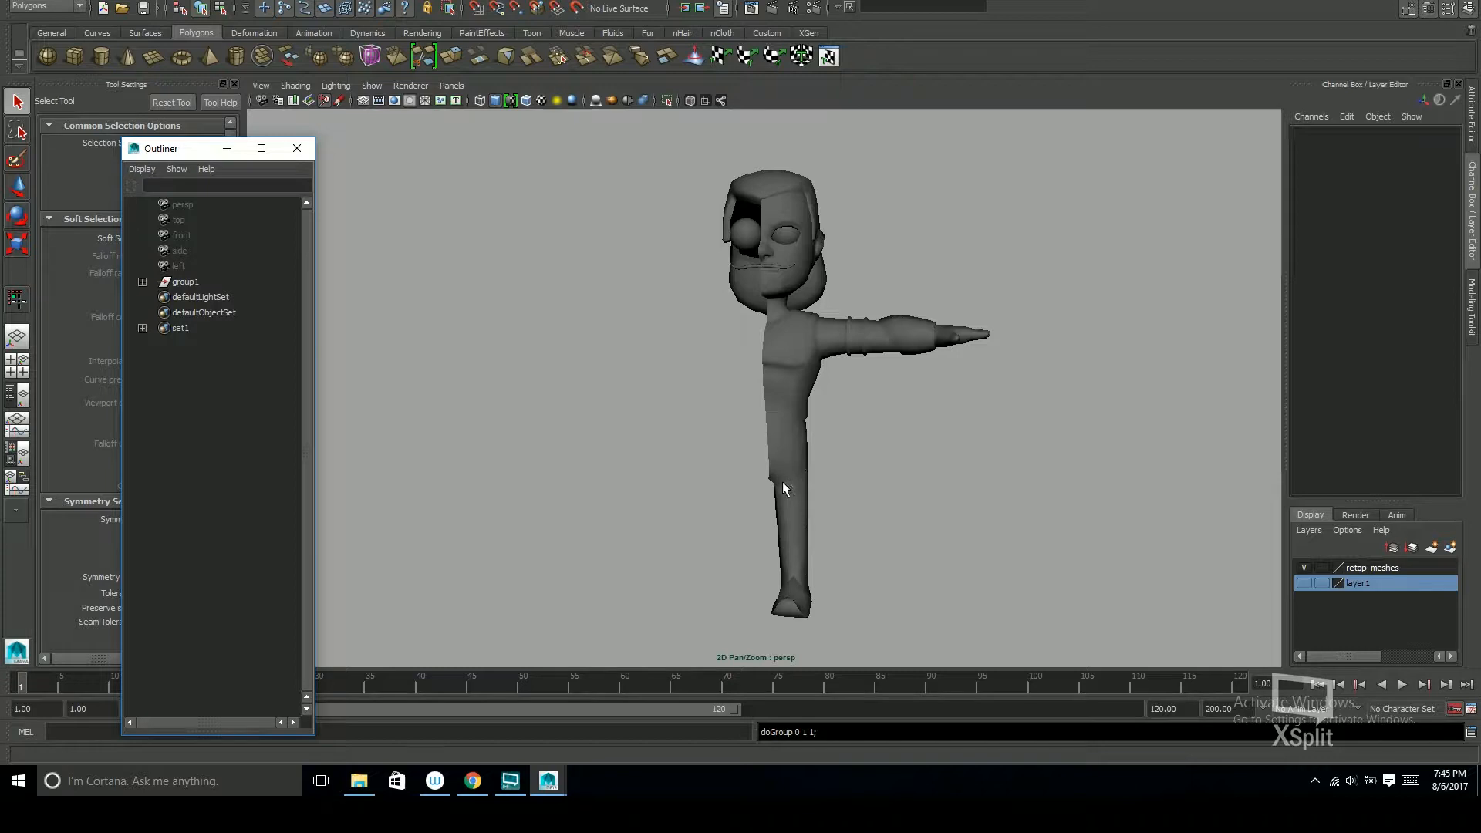
{"action": "left_click", "coordinate": [180, 283]}
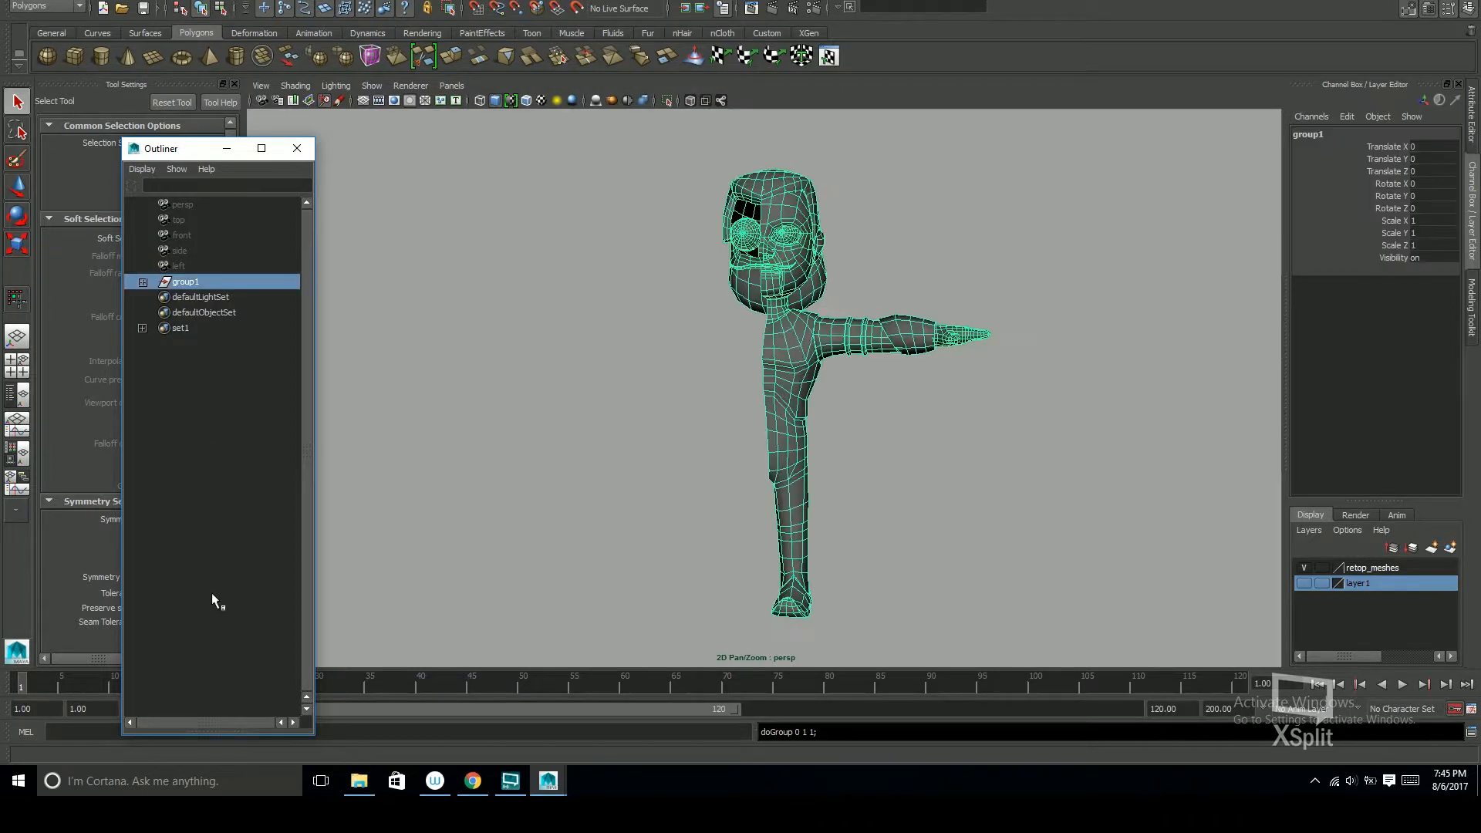
{"action": "left_click", "coordinate": [660, 495]}
Save the cleaned-up scene under its current file name
{"action": "left_click_drag", "start_coordinate": [893, 446], "coordinate": [862, 430], "text": "alt"}
{"action": "key", "text": "ctrl+s"}
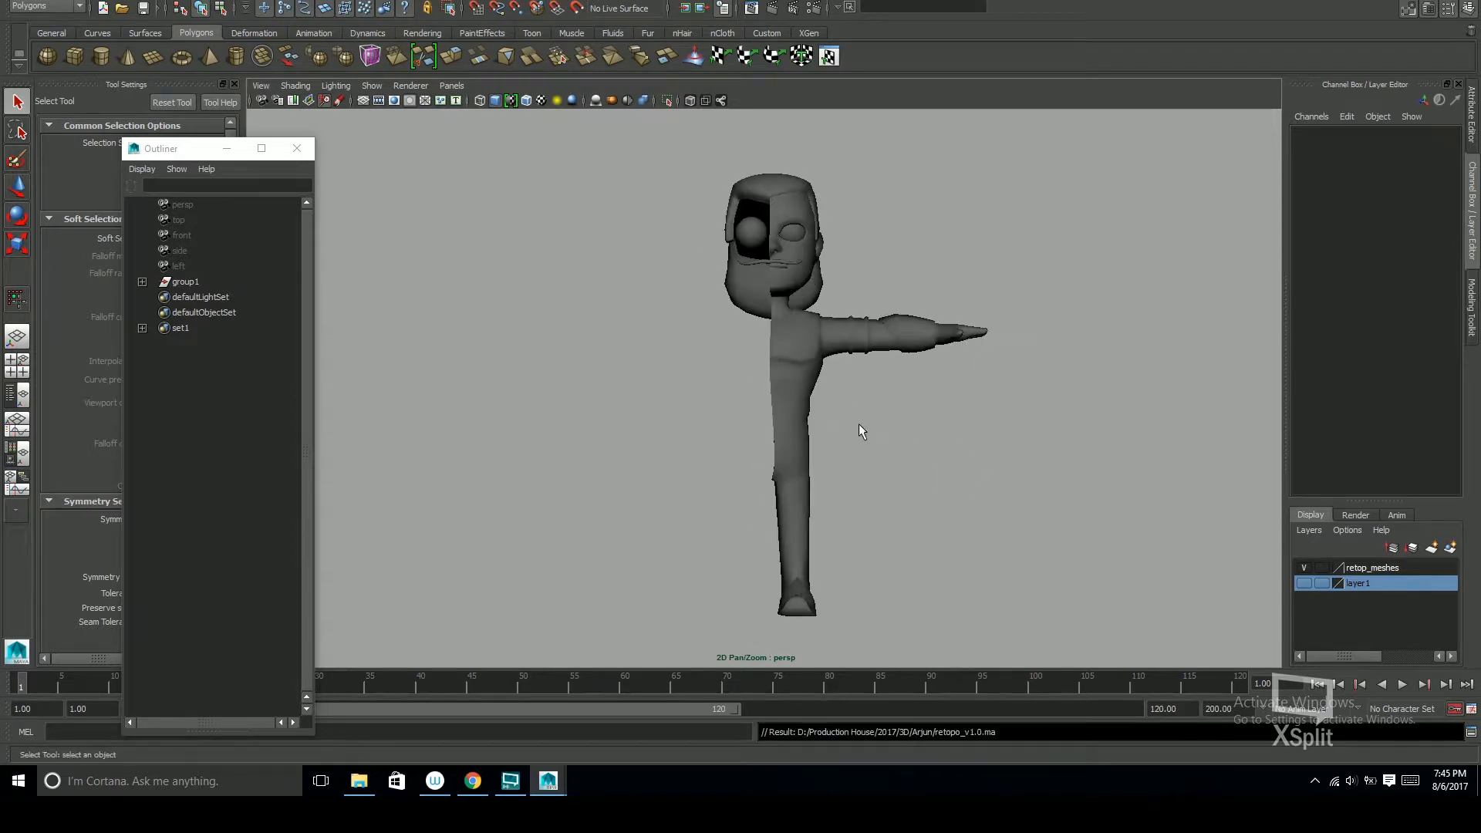
{"action": "left_click_drag", "start_coordinate": [923, 466], "coordinate": [1049, 483], "text": "alt"}
{"action": "key", "text": "ctrl+s"}
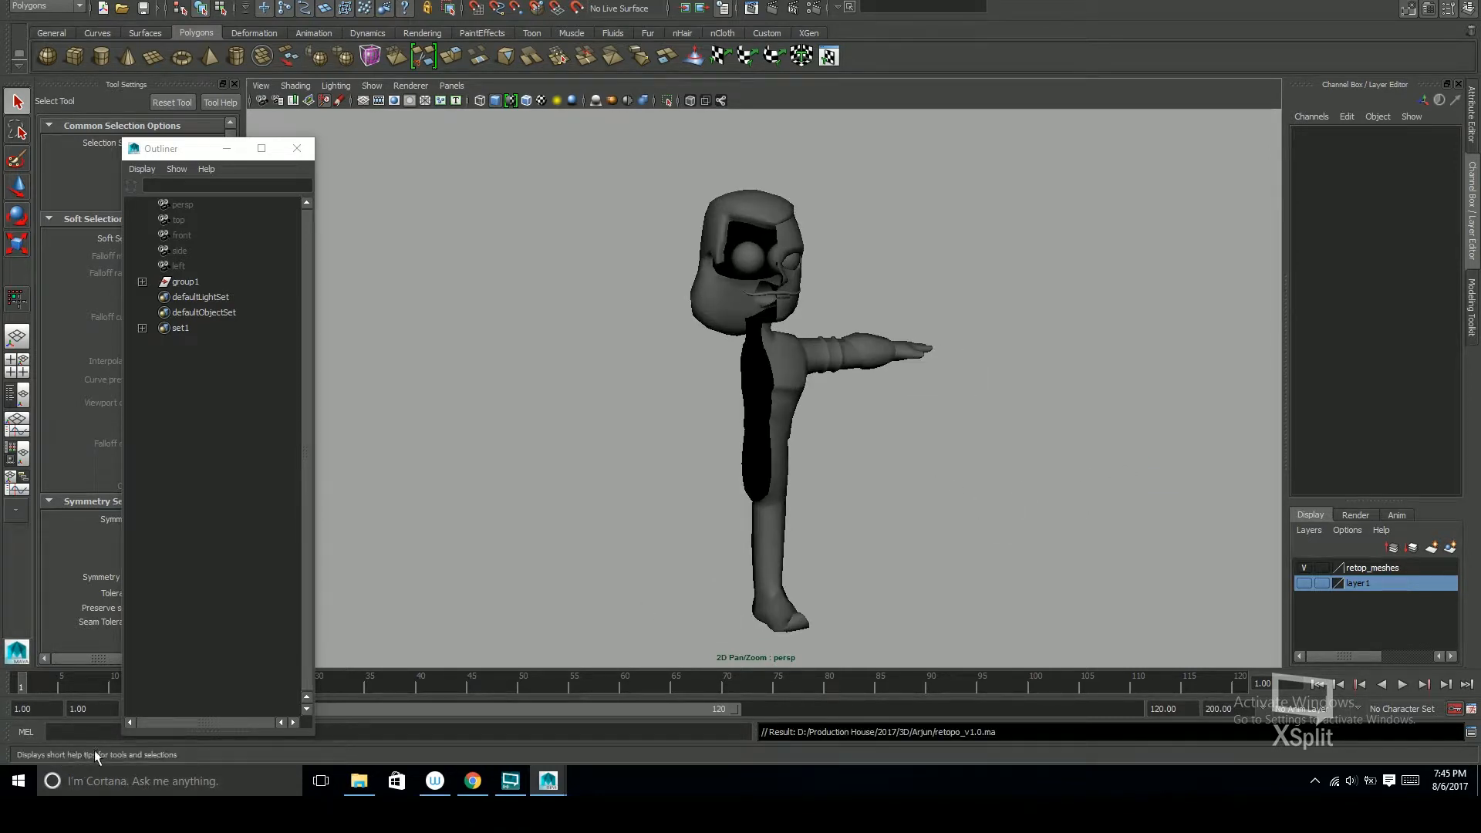
Save the scene as a new version named retopo_v1.1.ma
{"action": "left_click_drag", "start_coordinate": [974, 424], "coordinate": [771, 432], "text": "alt"}
{"action": "right_click_drag", "start_coordinate": [1010, 397], "coordinate": [1158, 401], "text": "alt"}
{"action": "left_click_drag", "start_coordinate": [1034, 436], "coordinate": [1061, 452], "text": "alt"}
{"action": "middle_click_drag", "start_coordinate": [991, 456], "coordinate": [1030, 509], "text": "alt"}
{"action": "left_click_drag", "start_coordinate": [1030, 509], "coordinate": [974, 432], "text": "alt"}
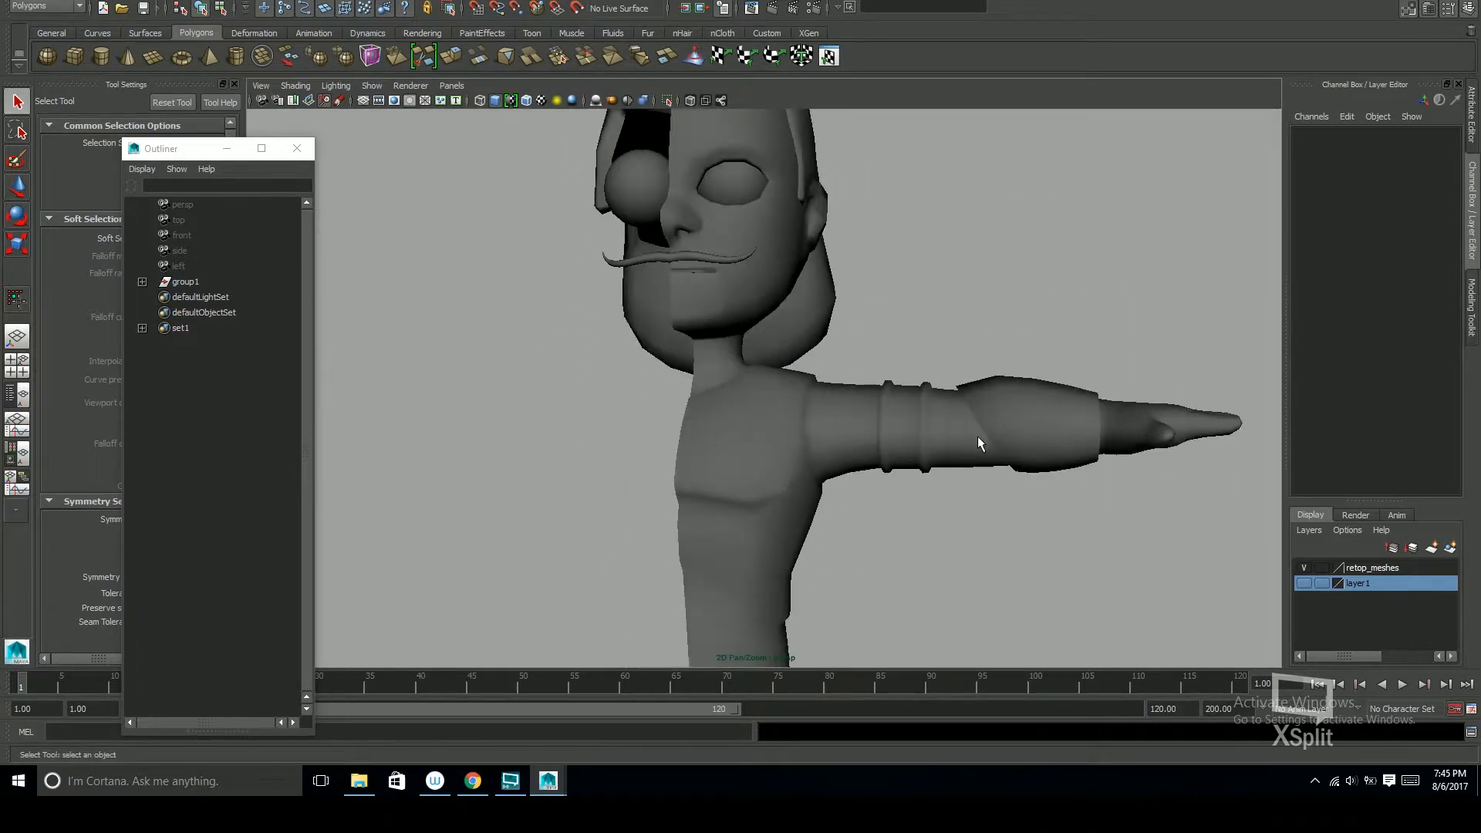
{"action": "key", "text": "ctrl+shift+s"}
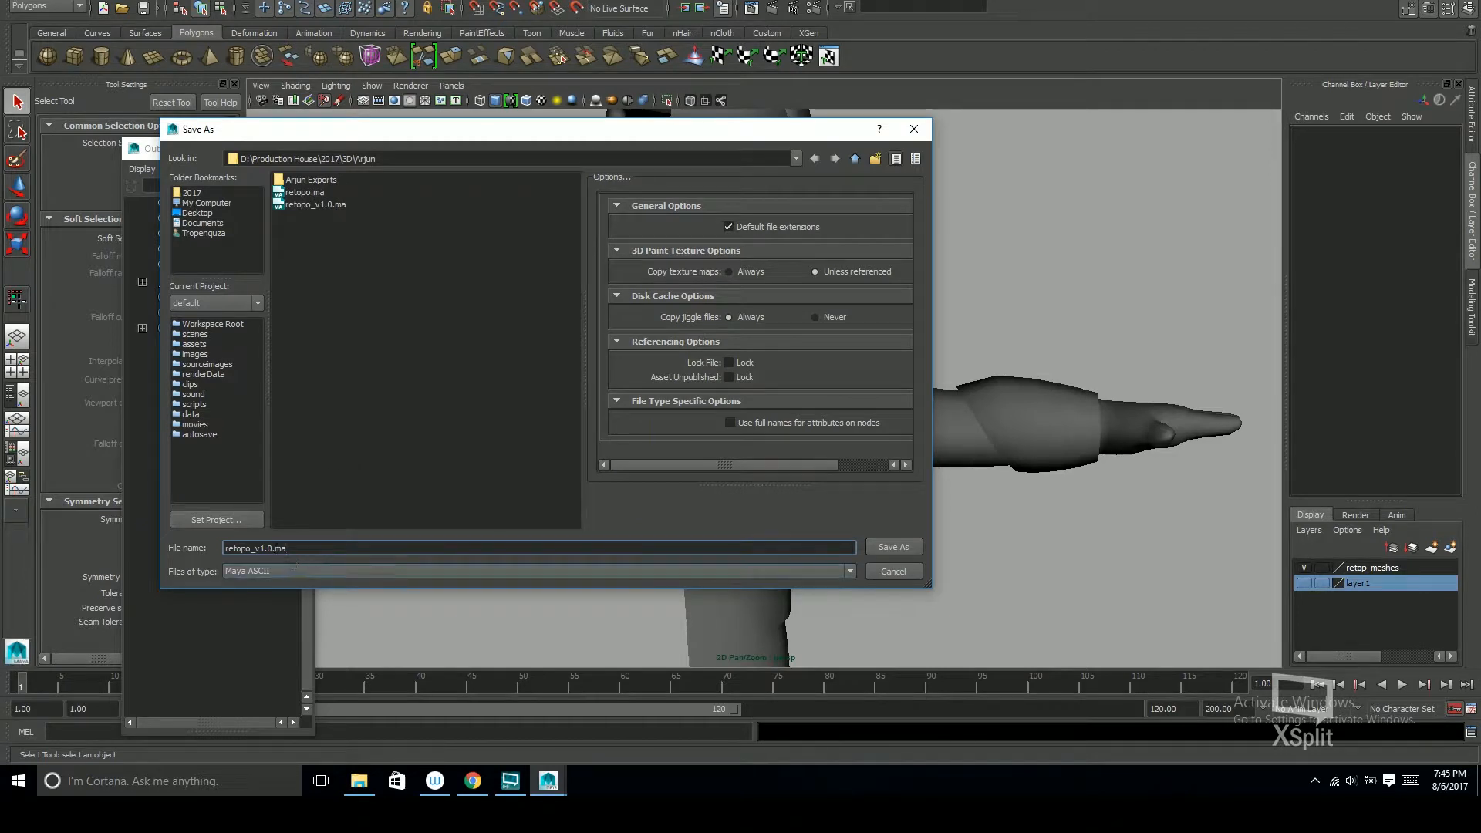
{"action": "left_click", "coordinate": [265, 548]}
{"action": "key", "text": "Return"}
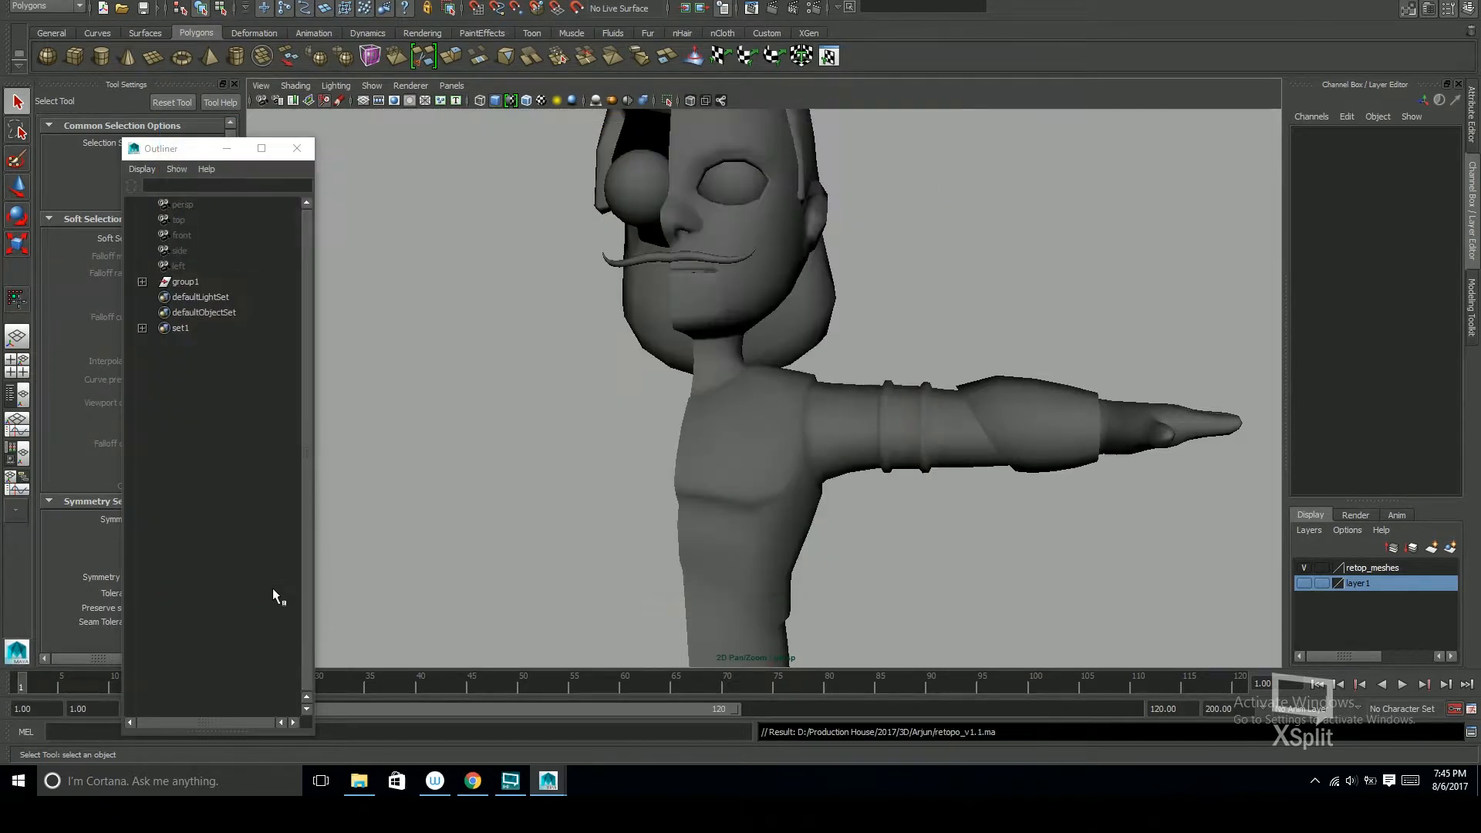
Select the body mesh and examine its wireframe topology around the torso, arm and head
{"action": "left_click_drag", "start_coordinate": [1131, 456], "coordinate": [720, 512], "text": "alt"}
{"action": "left_click", "coordinate": [719, 470]}
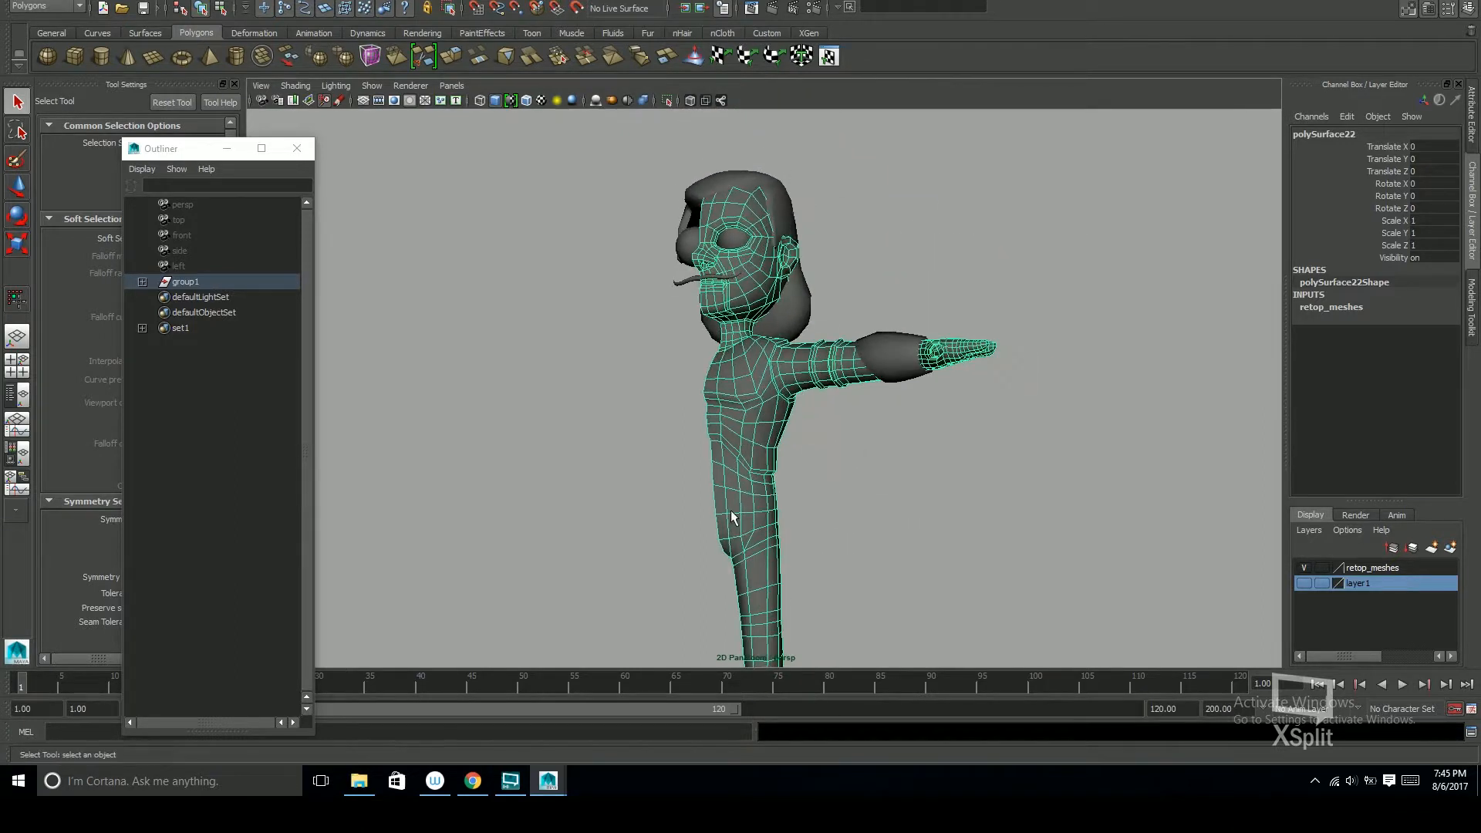
{"action": "left_click_drag", "start_coordinate": [823, 512], "coordinate": [761, 525], "text": "alt"}
{"action": "middle_click_drag", "start_coordinate": [760, 524], "coordinate": [787, 351], "text": "alt"}
{"action": "left_click_drag", "start_coordinate": [849, 445], "coordinate": [799, 470], "text": "alt"}
{"action": "middle_click_drag", "start_coordinate": [799, 471], "coordinate": [825, 383], "text": "alt"}
{"action": "right_click_drag", "start_coordinate": [825, 384], "coordinate": [1017, 398], "text": "alt"}
{"action": "middle_click_drag", "start_coordinate": [1017, 398], "coordinate": [992, 386], "text": "alt"}
{"action": "left_click_drag", "start_coordinate": [992, 385], "coordinate": [1091, 437], "text": "alt"}
{"action": "middle_click_drag", "start_coordinate": [1091, 437], "coordinate": [872, 568], "text": "alt"}
{"action": "right_click_drag", "start_coordinate": [872, 569], "coordinate": [791, 340], "text": "alt"}
{"action": "middle_click_drag", "start_coordinate": [791, 340], "coordinate": [765, 433], "text": "alt"}
{"action": "left_click_drag", "start_coordinate": [765, 434], "coordinate": [918, 328], "text": "alt"}
{"action": "middle_click_drag", "start_coordinate": [919, 328], "coordinate": [915, 456], "text": "alt"}
{"action": "left_click_drag", "start_coordinate": [915, 457], "coordinate": [860, 401], "text": "alt"}
{"action": "middle_click_drag", "start_coordinate": [860, 402], "coordinate": [849, 509], "text": "alt"}
{"action": "left_click_drag", "start_coordinate": [849, 509], "coordinate": [870, 443], "text": "alt"}
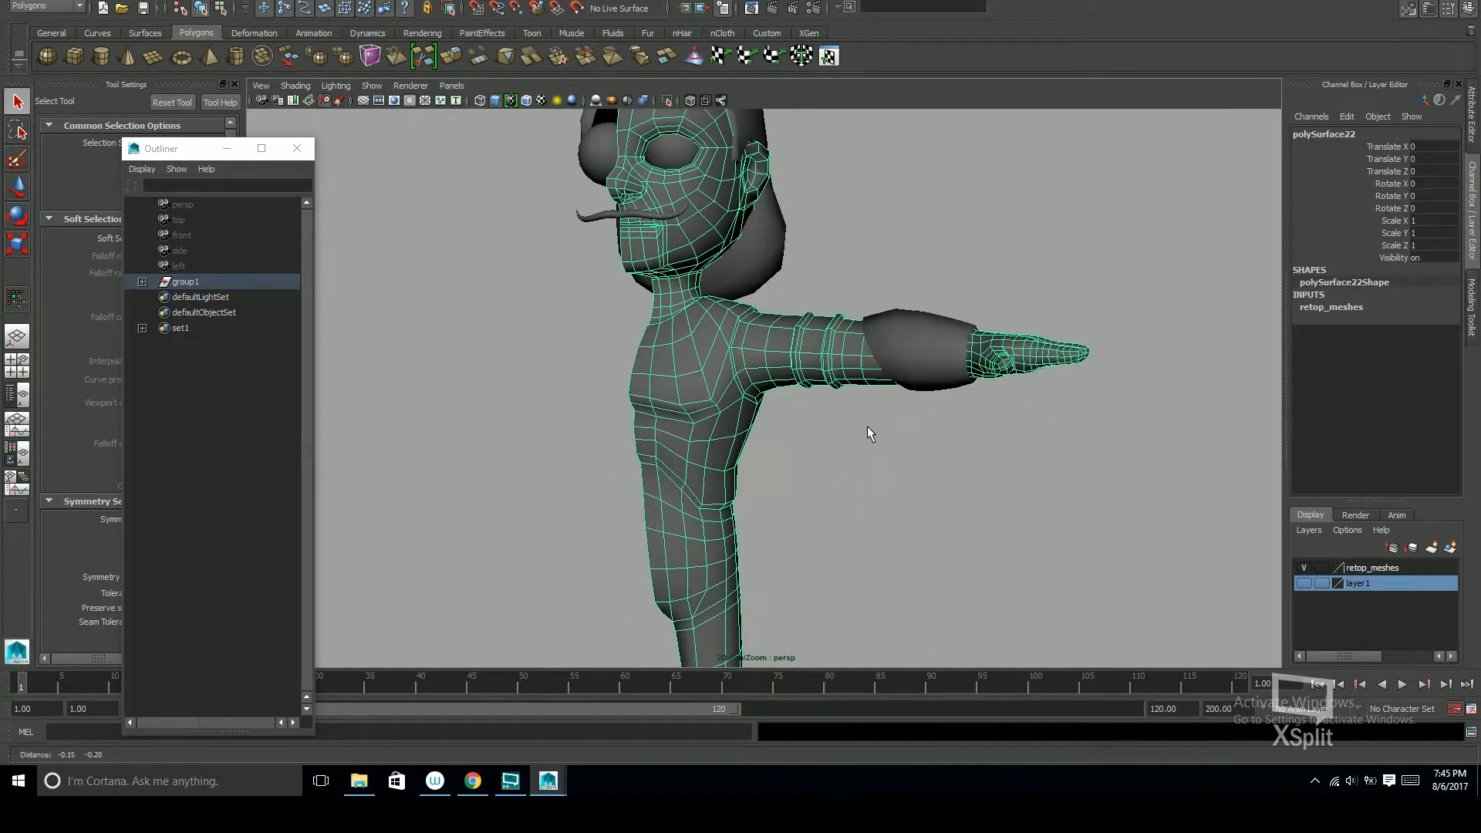
Deselect the body mesh and import the belt OBJ geometry from the Arjun Exports folder into the scene
{"action": "middle_click_drag", "start_coordinate": [870, 442], "coordinate": [893, 383], "text": "alt"}
{"action": "left_click", "coordinate": [872, 458]}
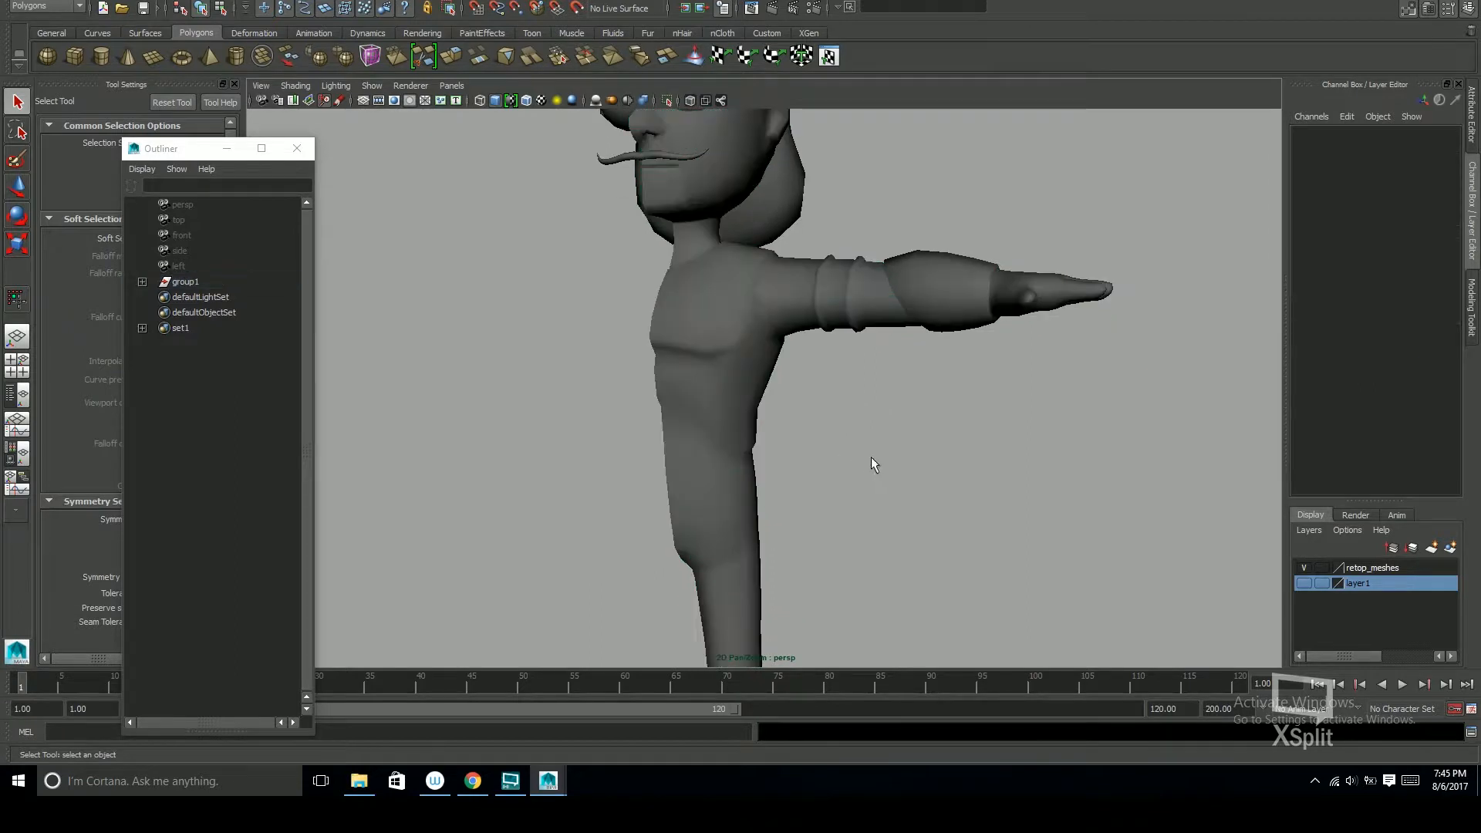
{"action": "left_click", "coordinate": [359, 781]}
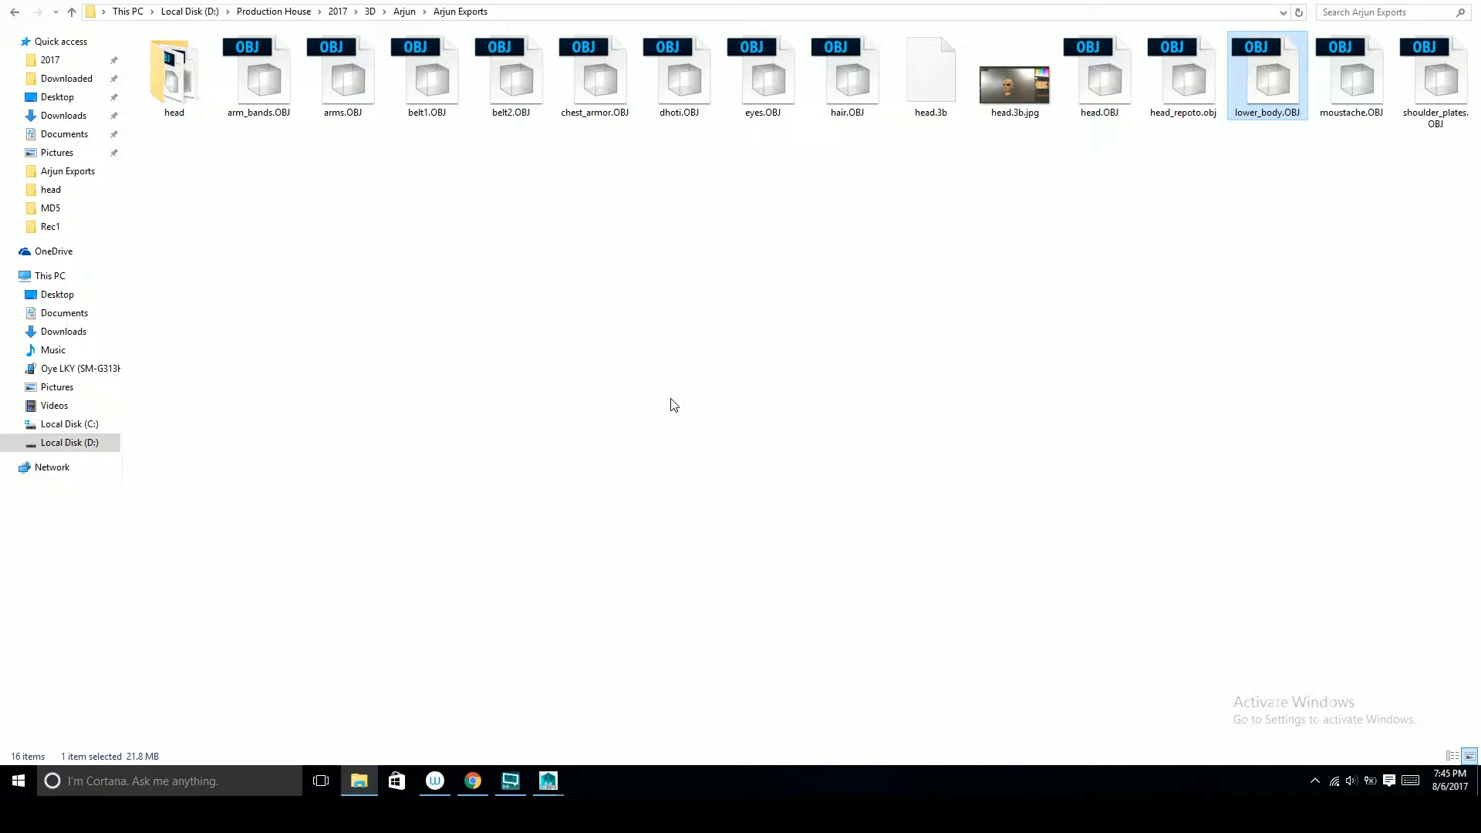
{"action": "left_click", "coordinate": [508, 91]}
{"action": "left_click", "coordinate": [428, 84]}
{"action": "left_click_drag", "start_coordinate": [540, 137], "coordinate": [687, 464]}
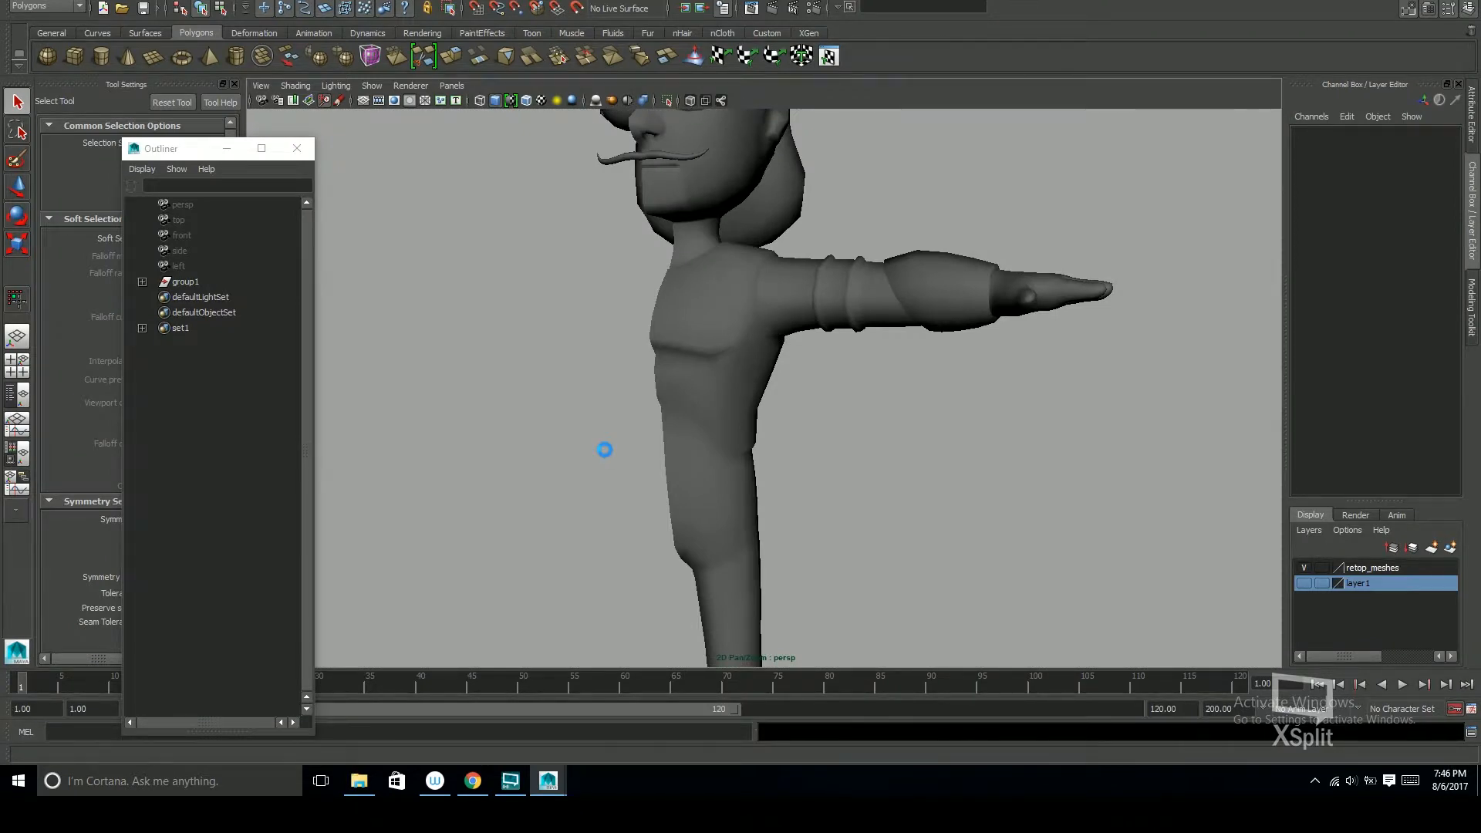
Inspect the imported belt's separate pieces by selecting groups between Group25956 and Group25990 individually
{"action": "left_click_drag", "start_coordinate": [306, 528], "coordinate": [305, 693]}
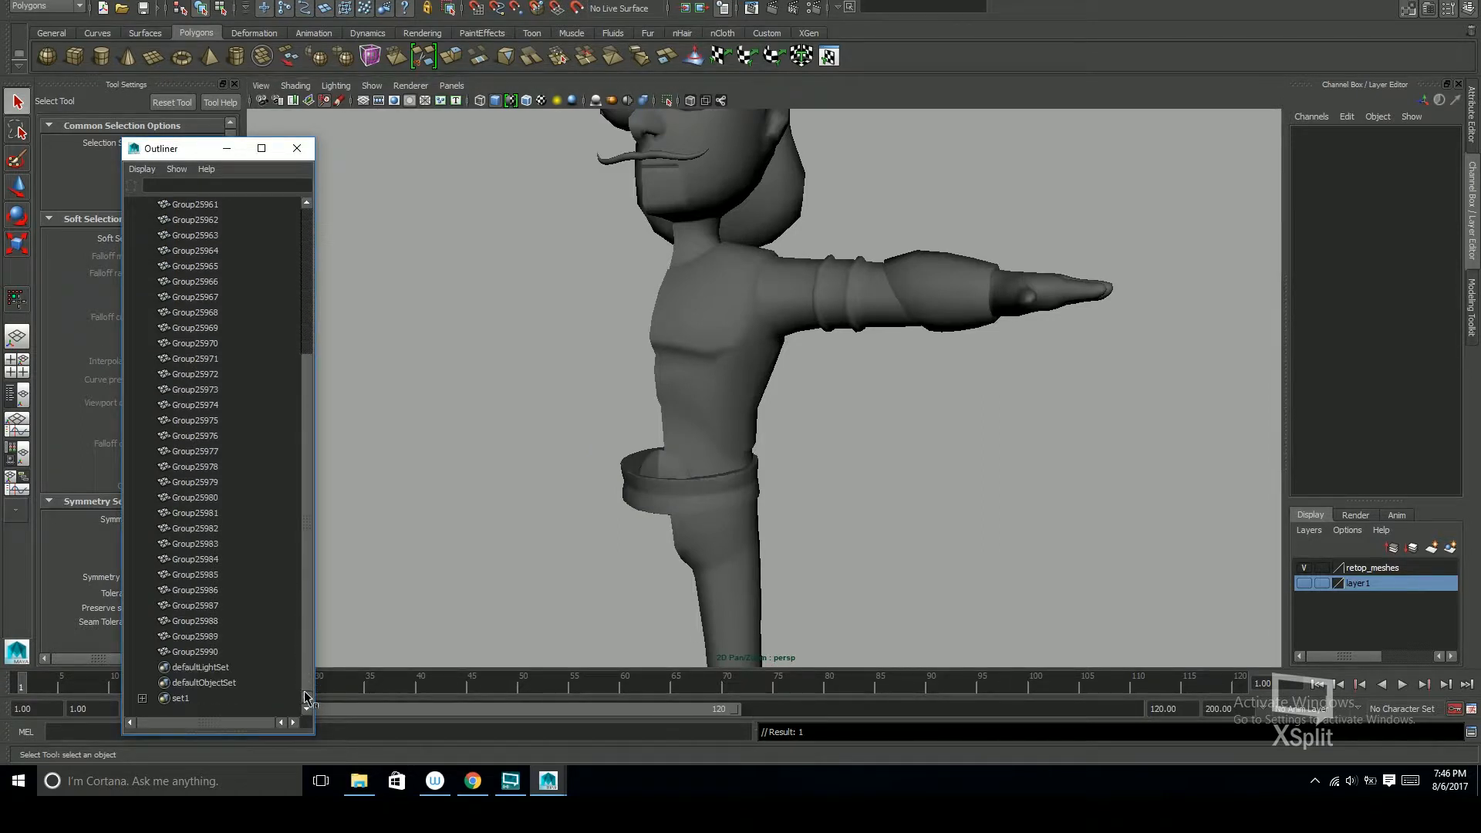
{"action": "left_click", "coordinate": [660, 489]}
{"action": "left_click", "coordinate": [667, 483]}
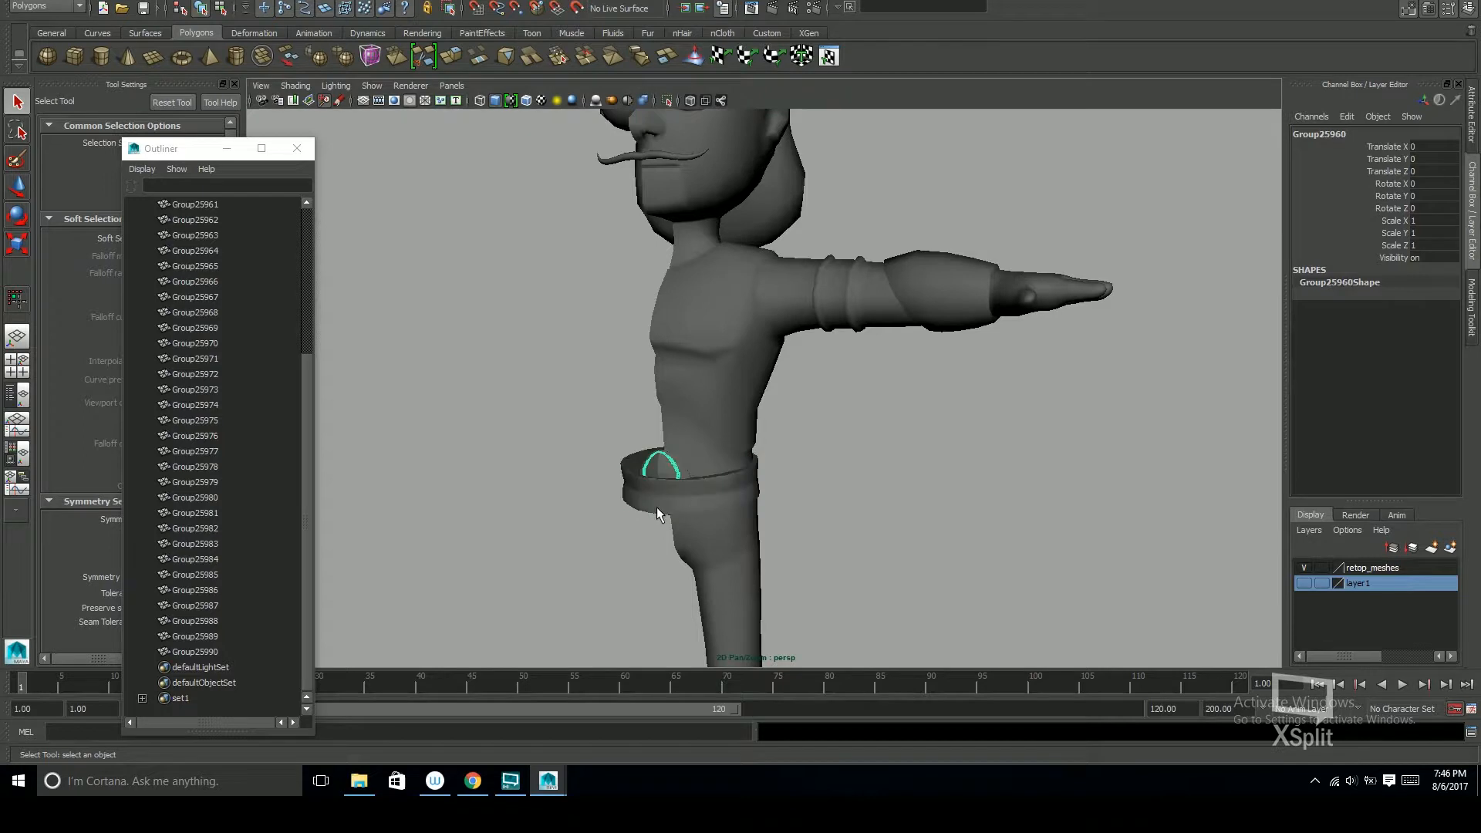
{"action": "scroll", "coordinate": [254, 494], "scroll_direction": "up", "scroll_amount": 2}
{"action": "left_click", "coordinate": [196, 419]}
{"action": "left_click", "coordinate": [201, 606]}
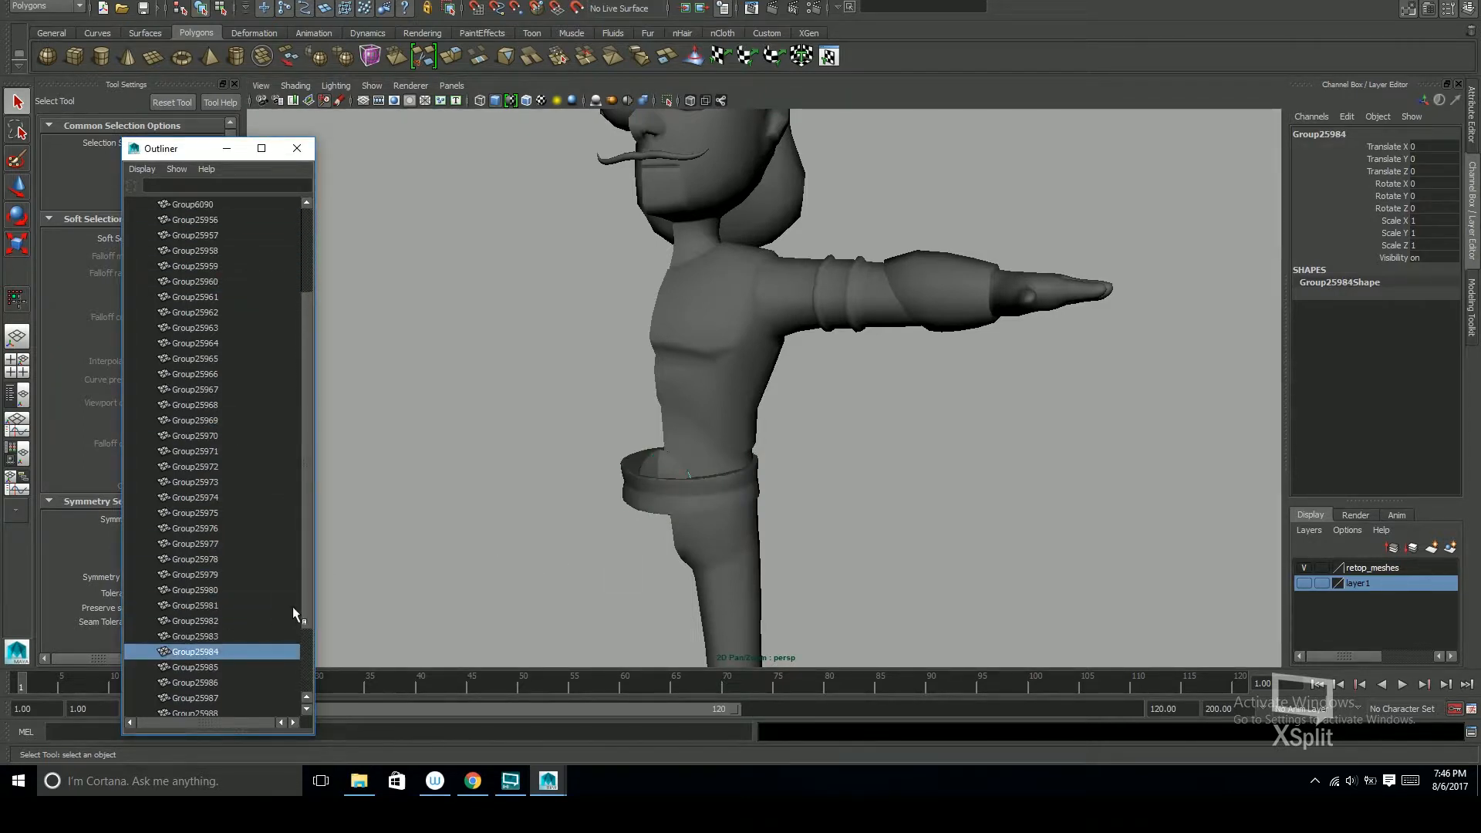
{"action": "left_click", "coordinate": [306, 647]}
{"action": "left_click", "coordinate": [201, 650]}
{"action": "left_click", "coordinate": [203, 607]}
{"action": "left_click", "coordinate": [202, 560]}
{"action": "left_click", "coordinate": [201, 483]}
{"action": "left_click", "coordinate": [199, 421]}
{"action": "scroll", "coordinate": [305, 497], "scroll_direction": "up", "scroll_amount": 2}
{"action": "left_click", "coordinate": [213, 406]}
{"action": "left_click", "coordinate": [208, 374]}
{"action": "left_click", "coordinate": [205, 342]}
{"action": "left_click", "coordinate": [225, 297]}
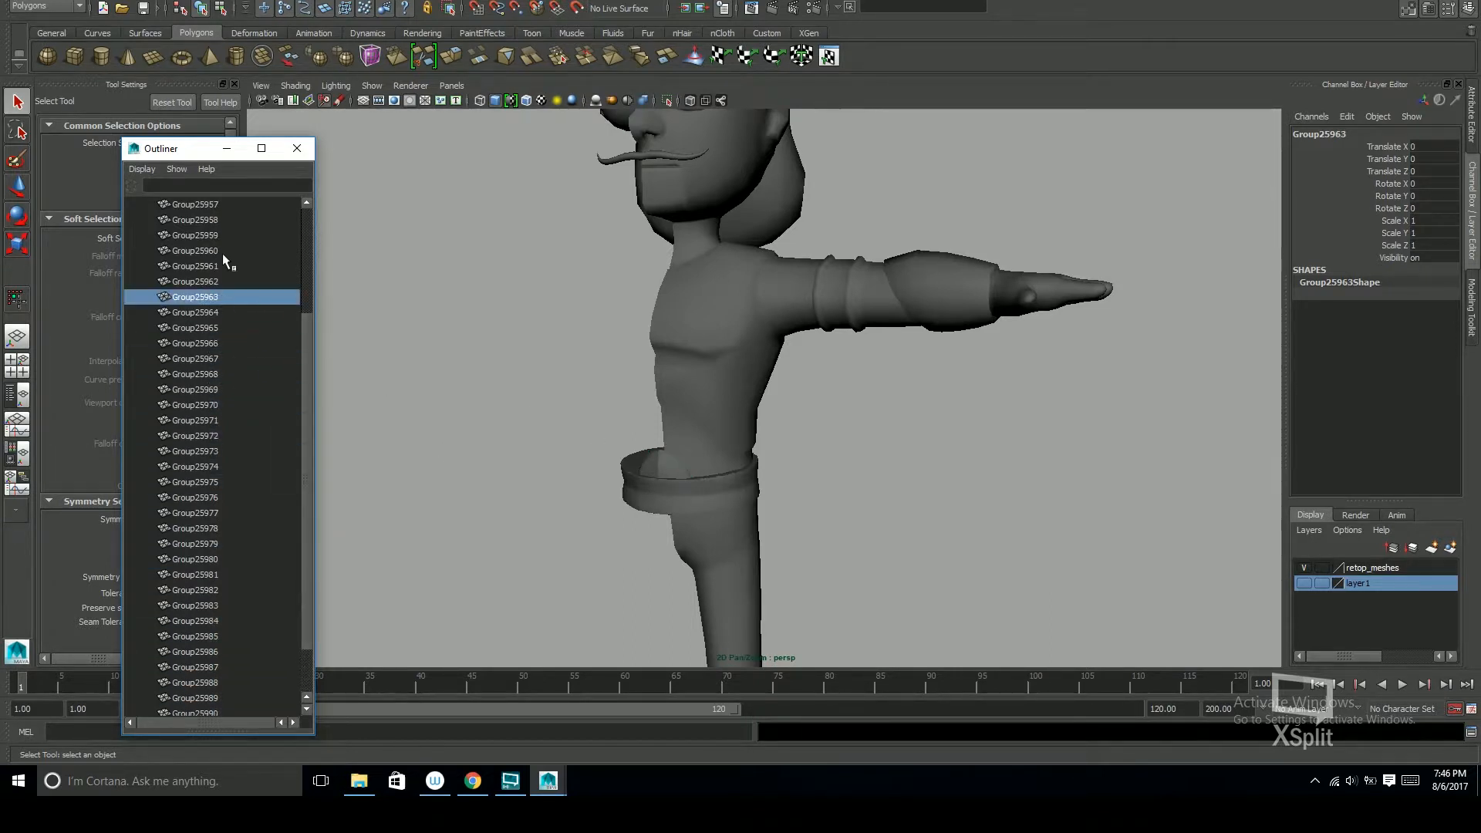
{"action": "left_click", "coordinate": [207, 235]}
{"action": "scroll", "coordinate": [293, 378], "scroll_direction": "up", "scroll_amount": 2}
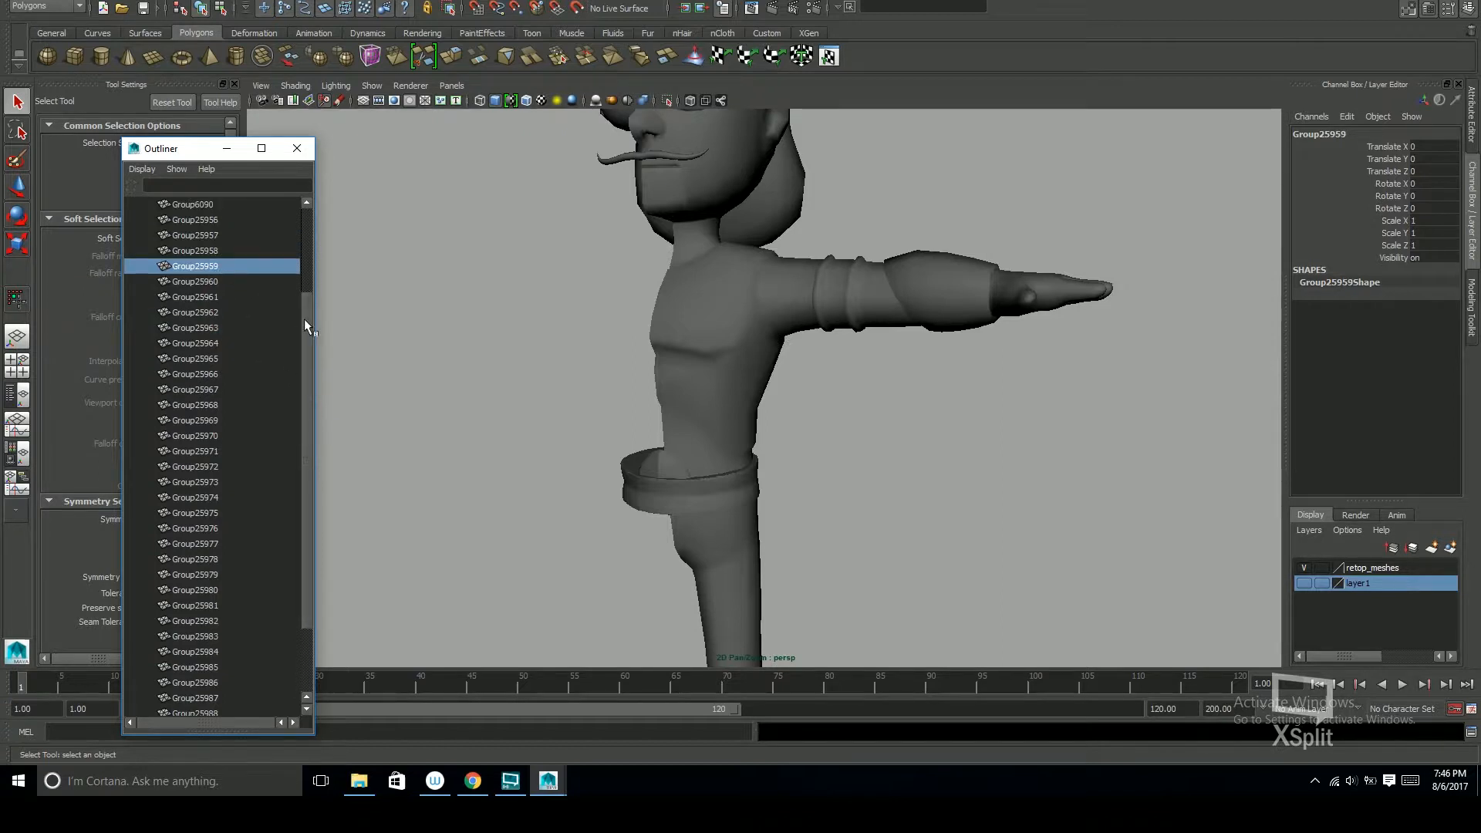
{"action": "scroll", "coordinate": [303, 277], "scroll_direction": "up", "scroll_amount": 3}
{"action": "left_click", "coordinate": [202, 328]}
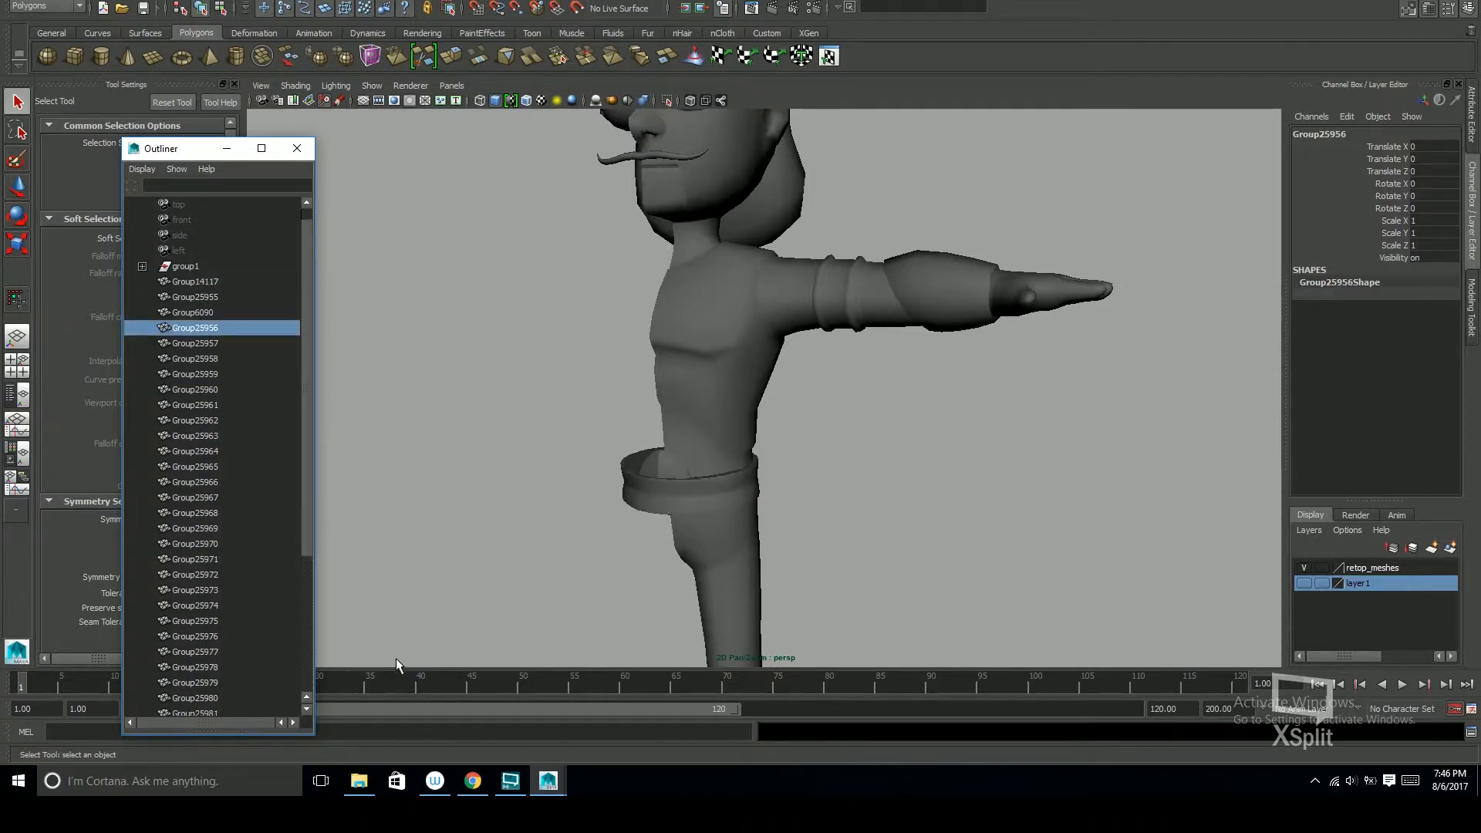
{"action": "left_click", "coordinate": [195, 358]}
{"action": "left_click", "coordinate": [192, 403]}
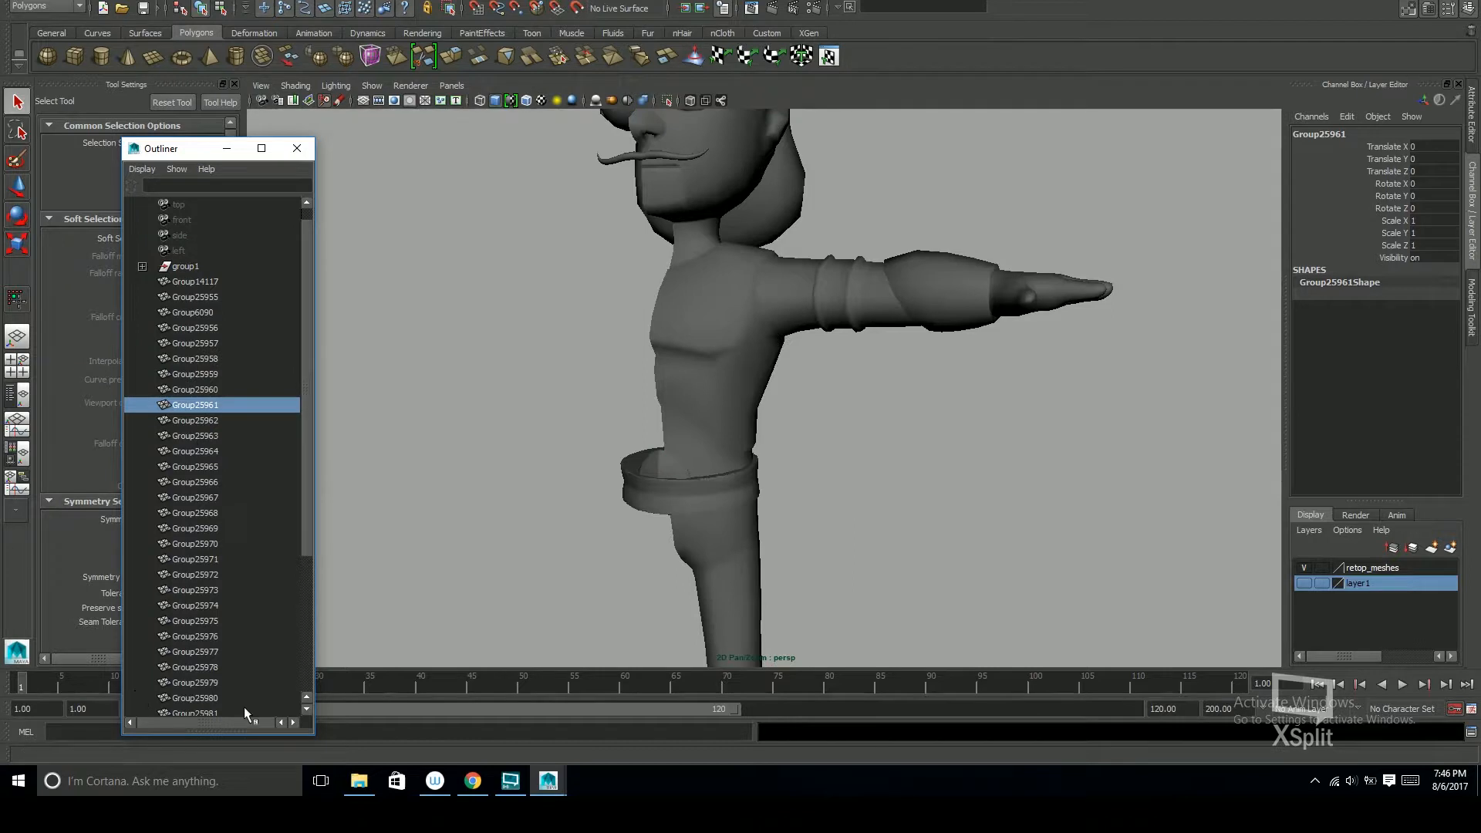
{"action": "left_click_drag", "start_coordinate": [841, 478], "coordinate": [872, 463], "text": "alt"}
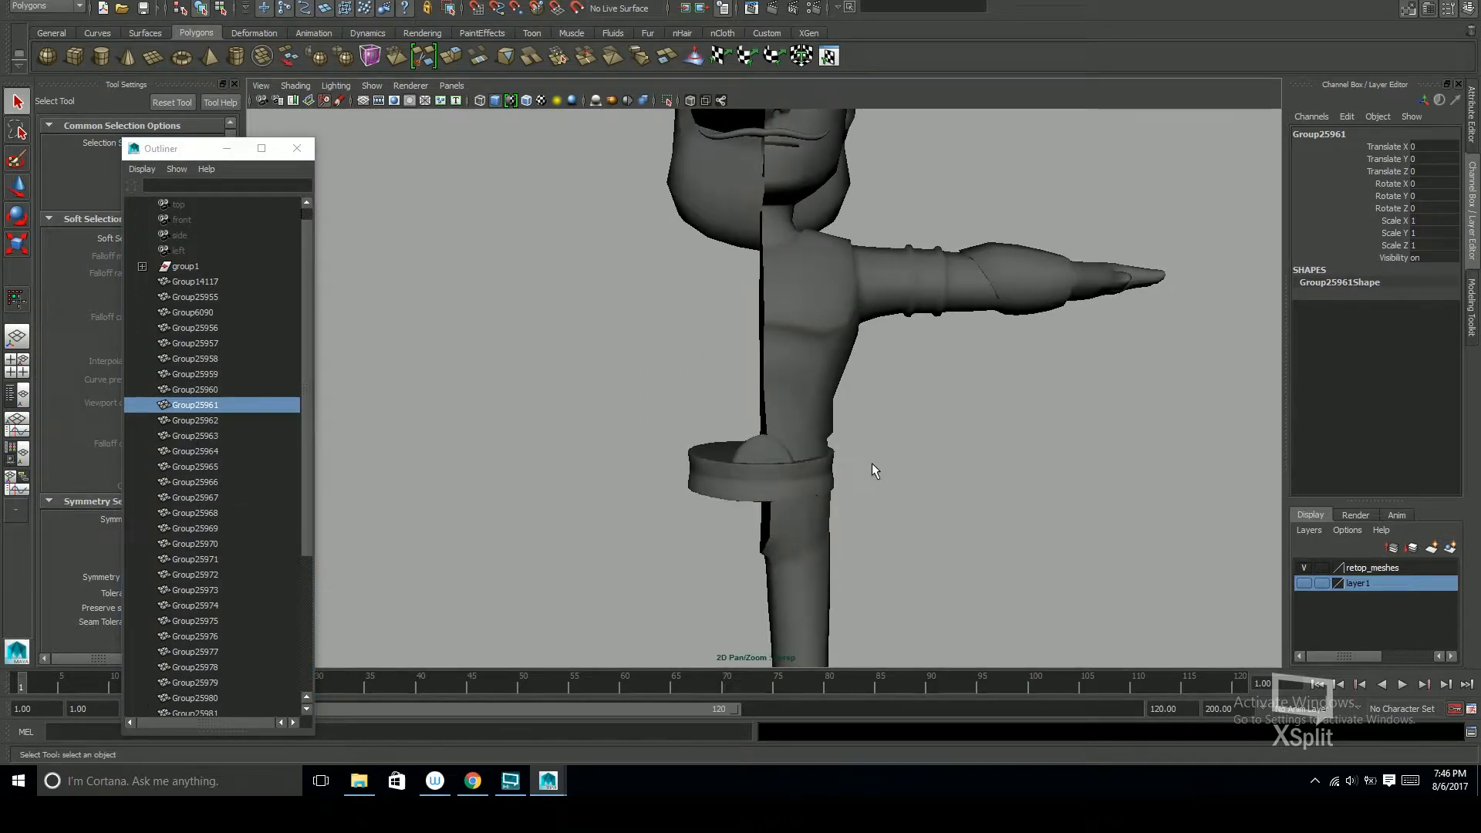
Hide the retop_meshes layer and try selecting all imported belt pieces for a mesh operation
{"action": "left_click", "coordinate": [1304, 567]}
{"action": "left_click_drag", "start_coordinate": [1011, 472], "coordinate": [879, 504], "text": "alt"}
{"action": "middle_click_drag", "start_coordinate": [879, 505], "coordinate": [955, 402], "text": "alt"}
{"action": "left_click_drag", "start_coordinate": [659, 363], "coordinate": [959, 516]}
{"action": "left_click_drag", "start_coordinate": [863, 438], "coordinate": [790, 457], "text": "alt"}
{"action": "key", "text": "space"}
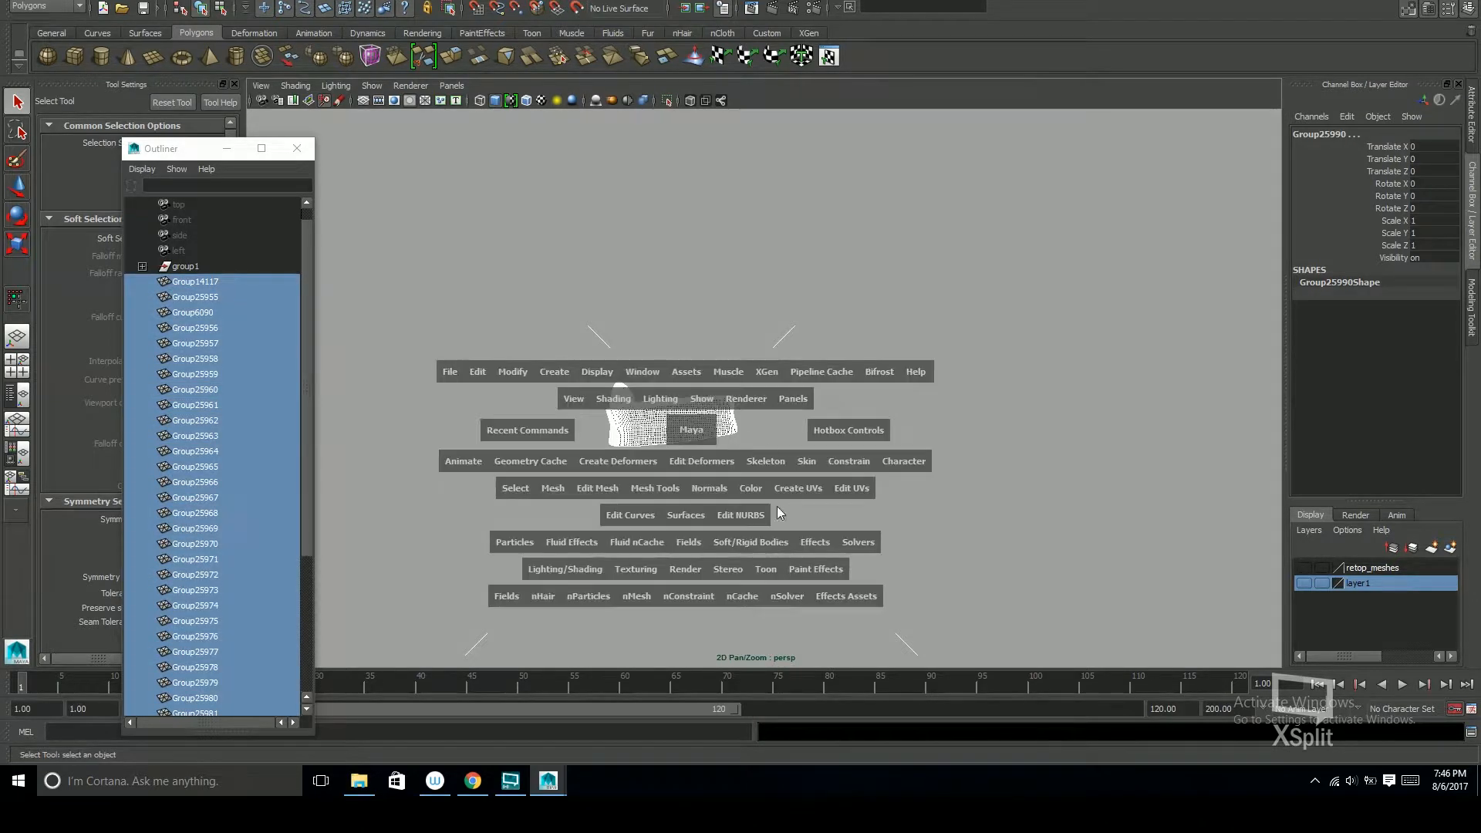
{"action": "left_click", "coordinate": [554, 488]}
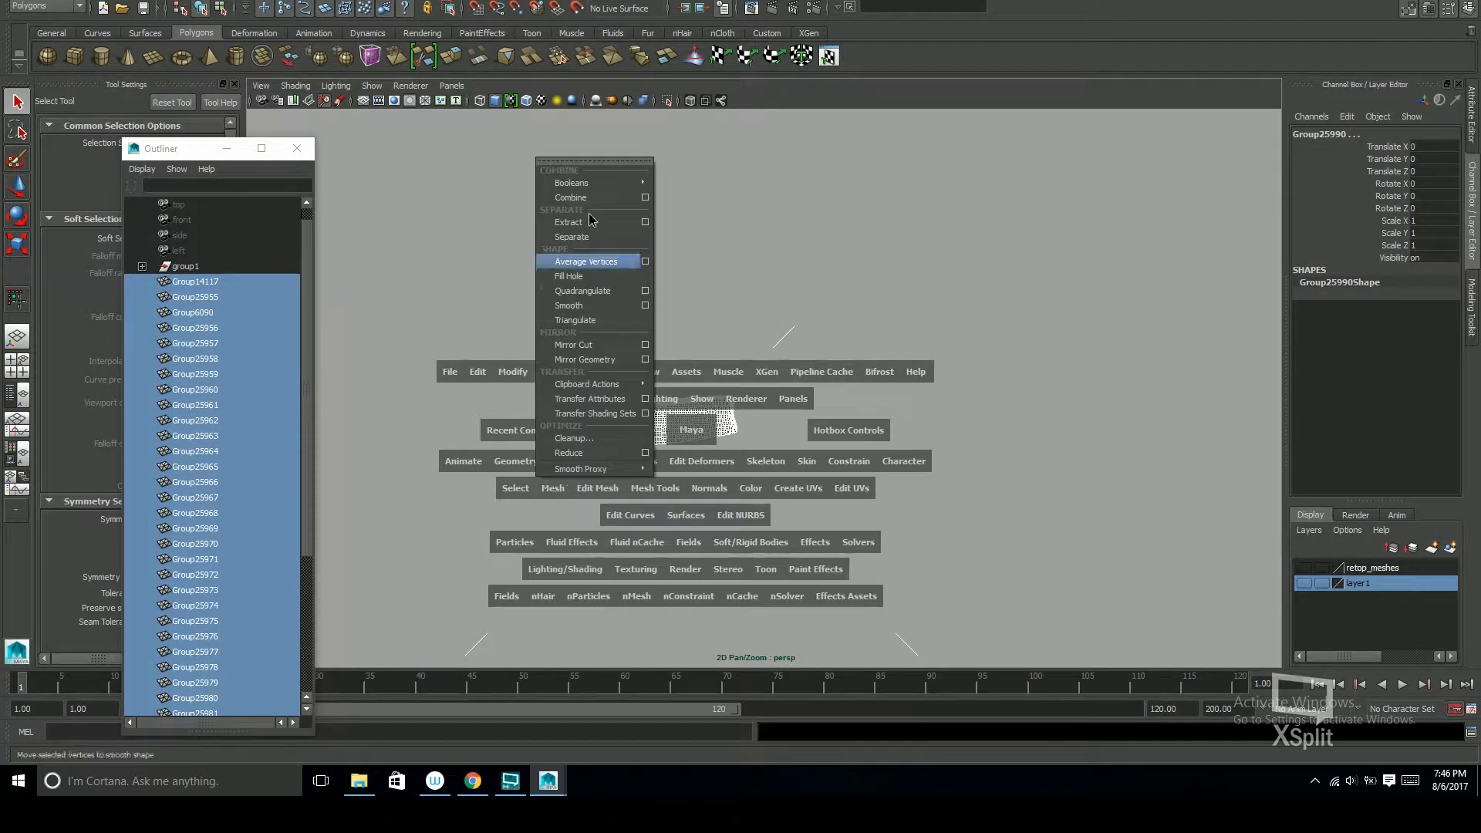
{"action": "left_click", "coordinate": [845, 263]}
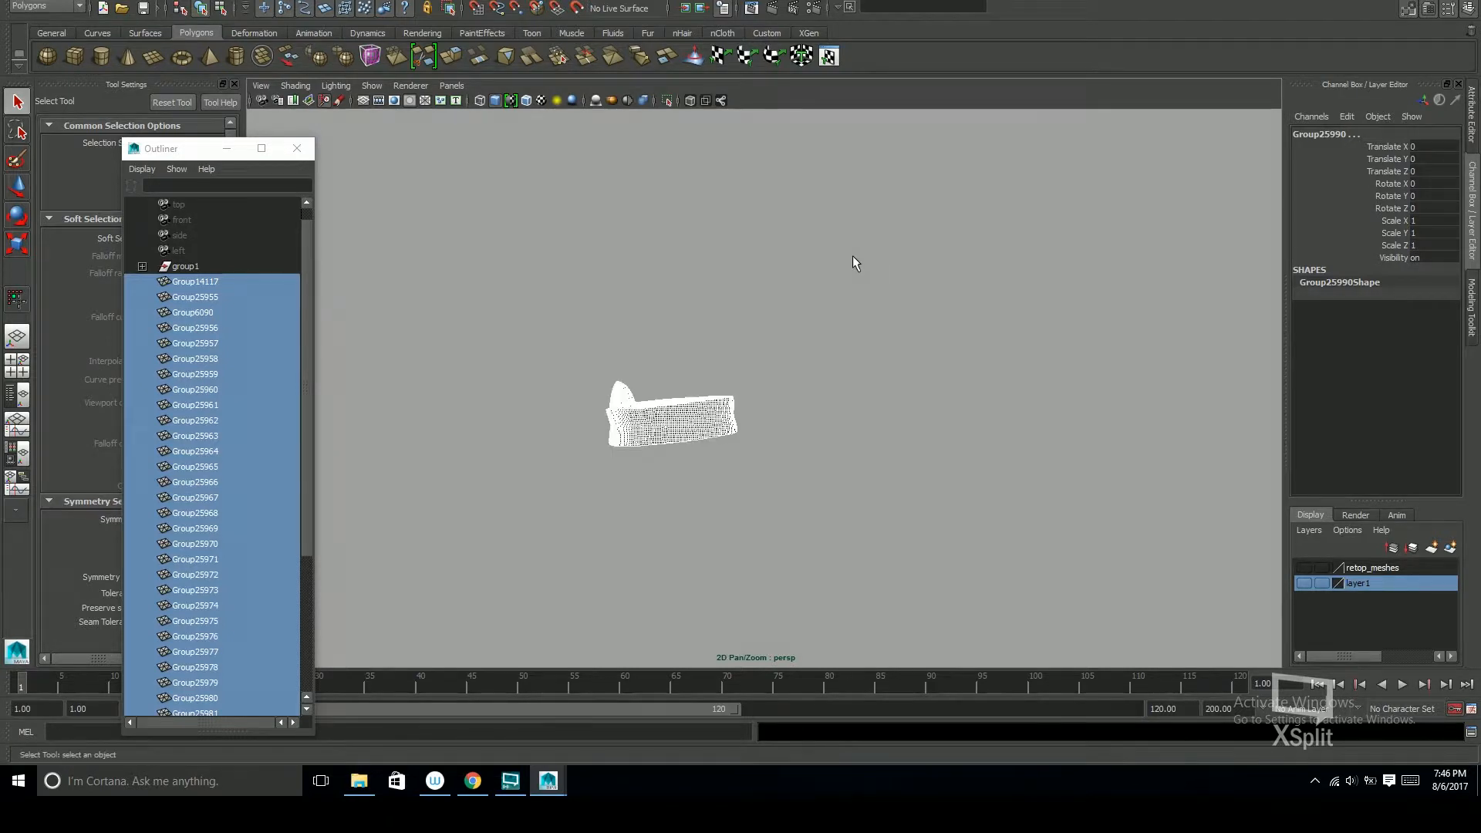
{"action": "left_click", "coordinate": [853, 261]}
Select every piece of the belt's dome ornament, leaving out the belt ring, and combine them into one mesh
{"action": "left_click_drag", "start_coordinate": [746, 453], "coordinate": [1111, 432], "text": "alt"}
{"action": "right_click_drag", "start_coordinate": [1111, 432], "coordinate": [1219, 401], "text": "alt"}
{"action": "middle_click_drag", "start_coordinate": [1003, 397], "coordinate": [900, 395], "text": "alt"}
{"action": "mouse_move", "coordinate": [900, 446]}
{"action": "left_mouse_down", "text": "alt"}
{"action": "mouse_move", "coordinate": [862, 451]}
{"action": "mouse_move", "coordinate": [875, 443]}
{"action": "left_mouse_up", "text": "alt"}
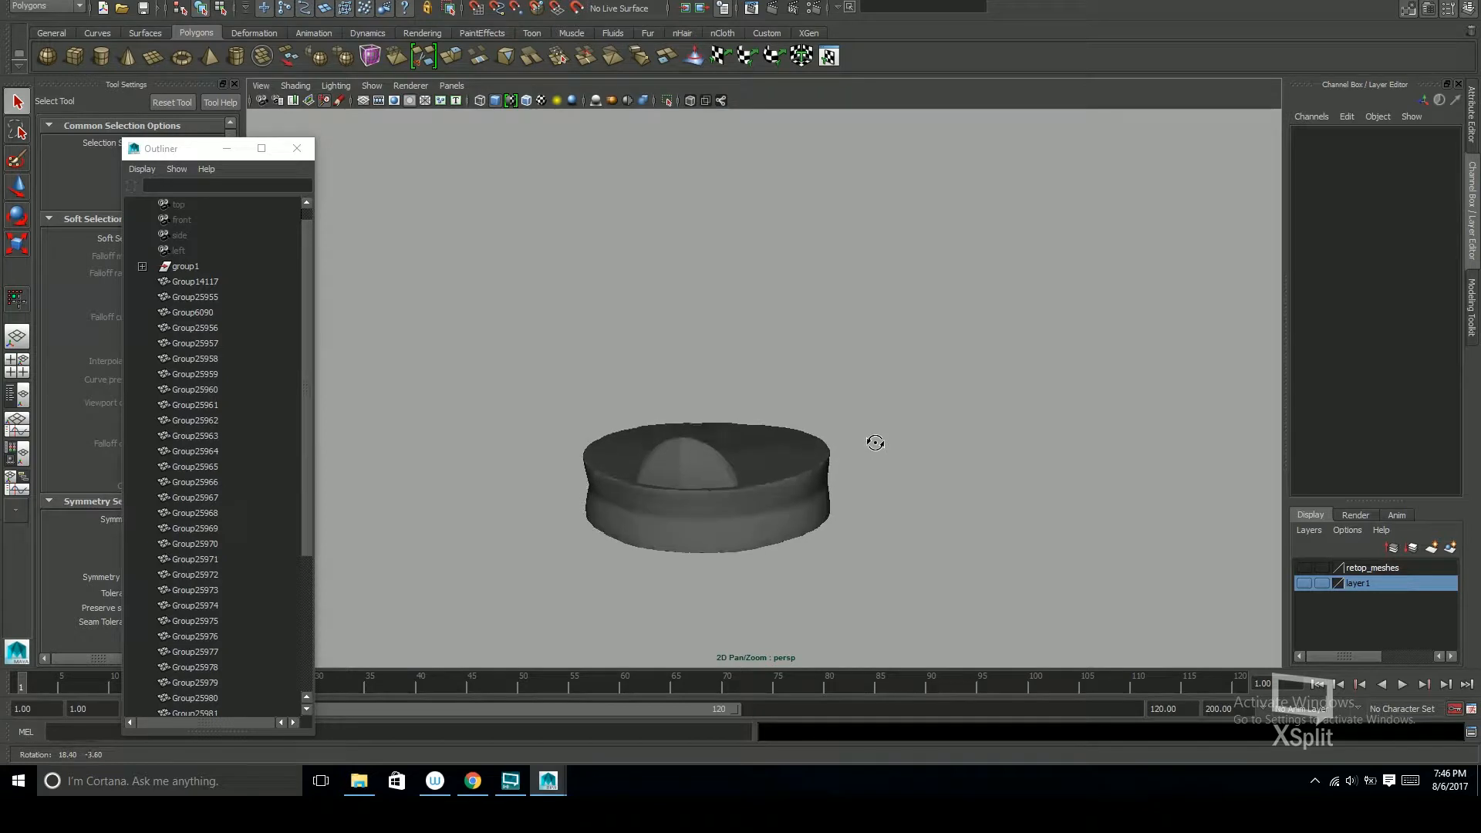
{"action": "left_click_drag", "start_coordinate": [692, 441], "coordinate": [823, 438]}
{"action": "left_click", "coordinate": [823, 437]}
{"action": "left_click", "coordinate": [710, 410]}
{"action": "left_click_drag", "start_coordinate": [711, 412], "coordinate": [749, 478], "text": "alt"}
{"action": "left_click_drag", "start_coordinate": [807, 533], "coordinate": [816, 540], "text": "shift"}
{"action": "left_click_drag", "start_coordinate": [911, 480], "coordinate": [849, 478], "text": "alt"}
{"action": "key", "text": "space"}
{"action": "left_click", "coordinate": [682, 537]}
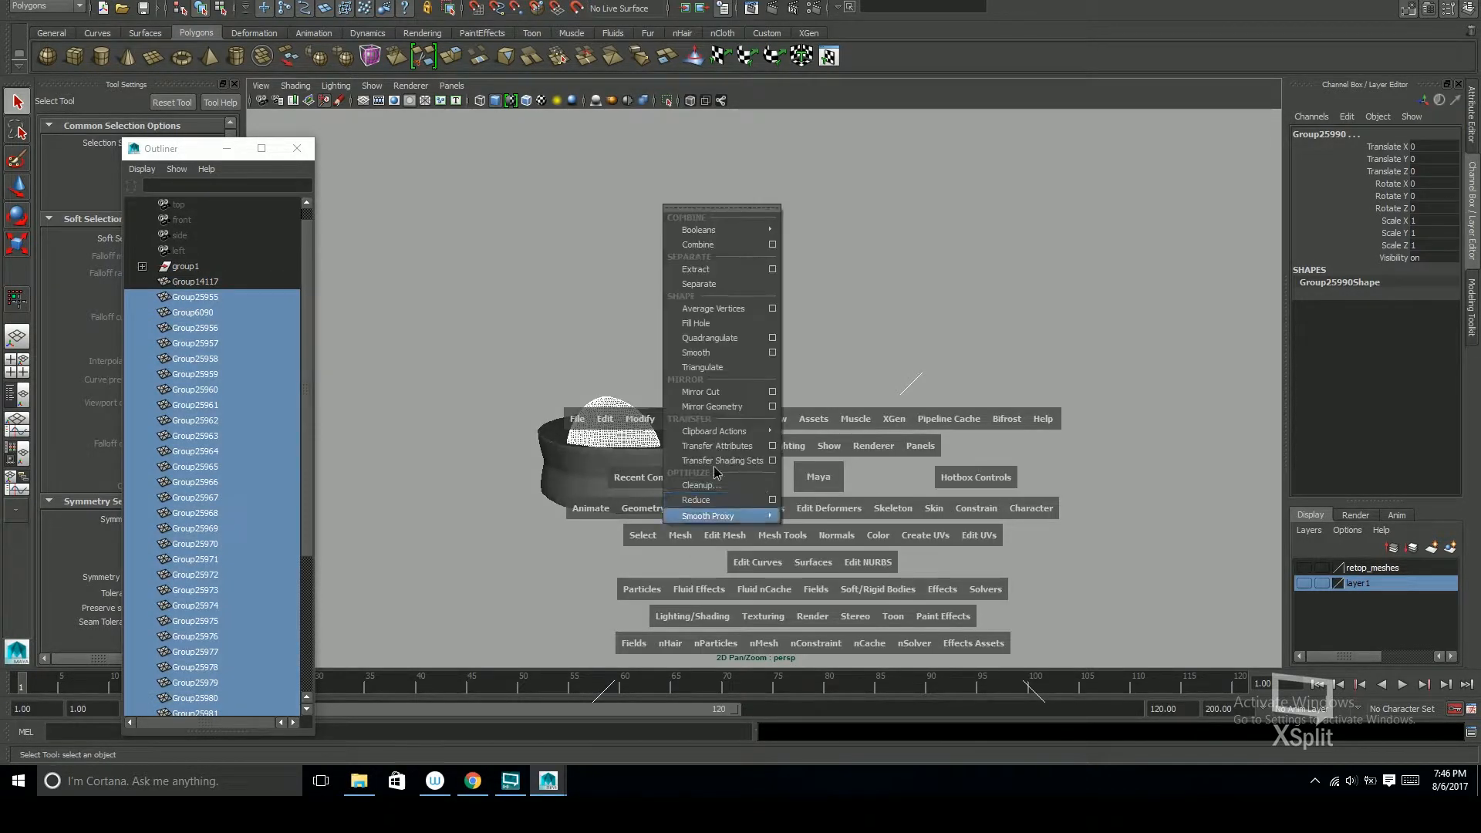
{"action": "left_click", "coordinate": [723, 241]}
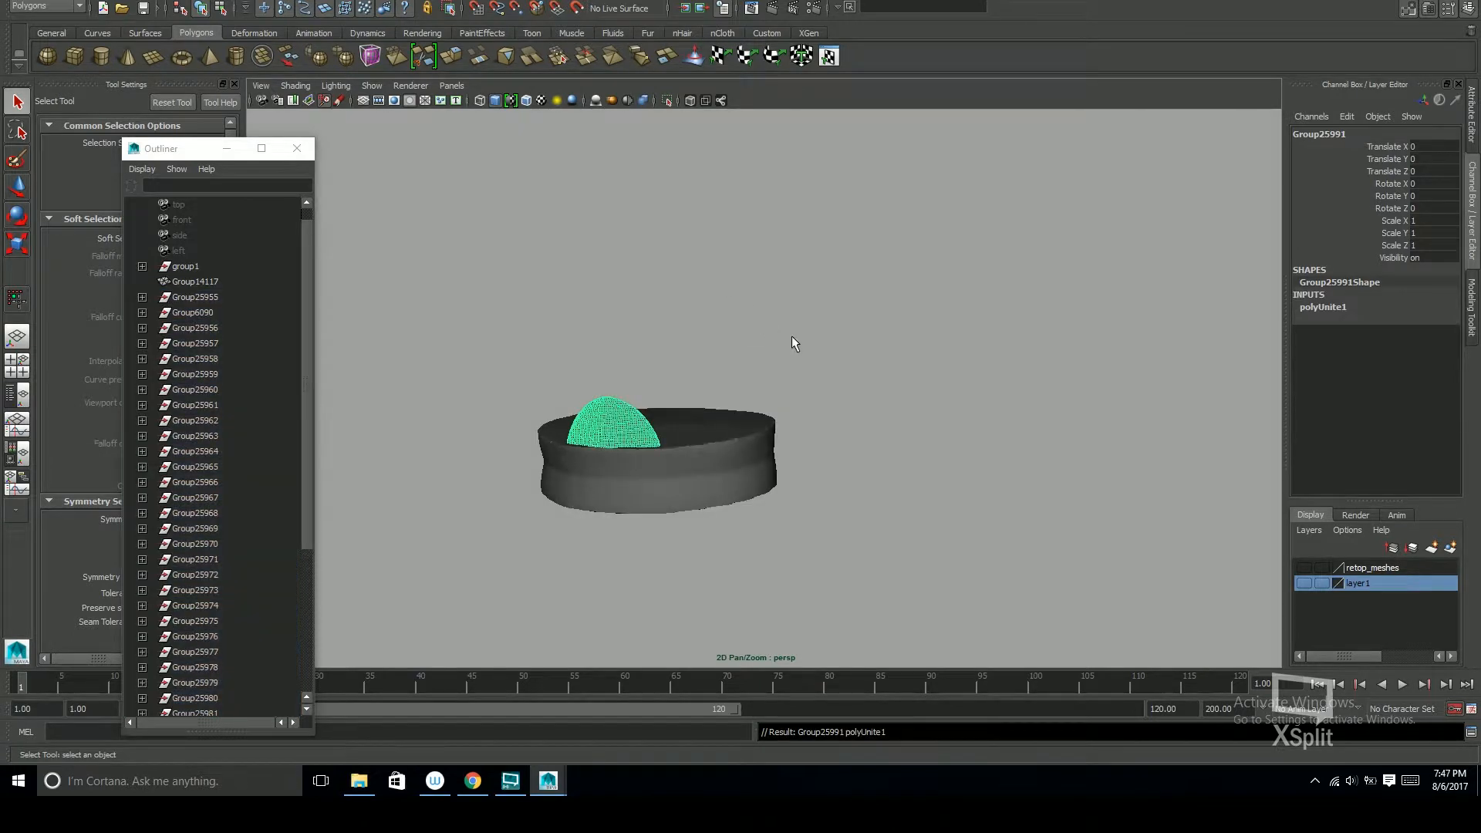
Select the combined dome and the belt ring together and add both to layer1
{"action": "left_click", "coordinate": [789, 336]}
{"action": "left_click_drag", "start_coordinate": [631, 482], "coordinate": [783, 500], "text": "alt"}
{"action": "left_click", "coordinate": [779, 498]}
{"action": "left_click", "coordinate": [633, 488]}
{"action": "left_click", "coordinate": [554, 441]}
{"action": "left_click", "coordinate": [672, 452]}
{"action": "left_click", "coordinate": [652, 473]}
{"action": "left_click", "coordinate": [663, 486]}
{"action": "left_click", "coordinate": [669, 497]}
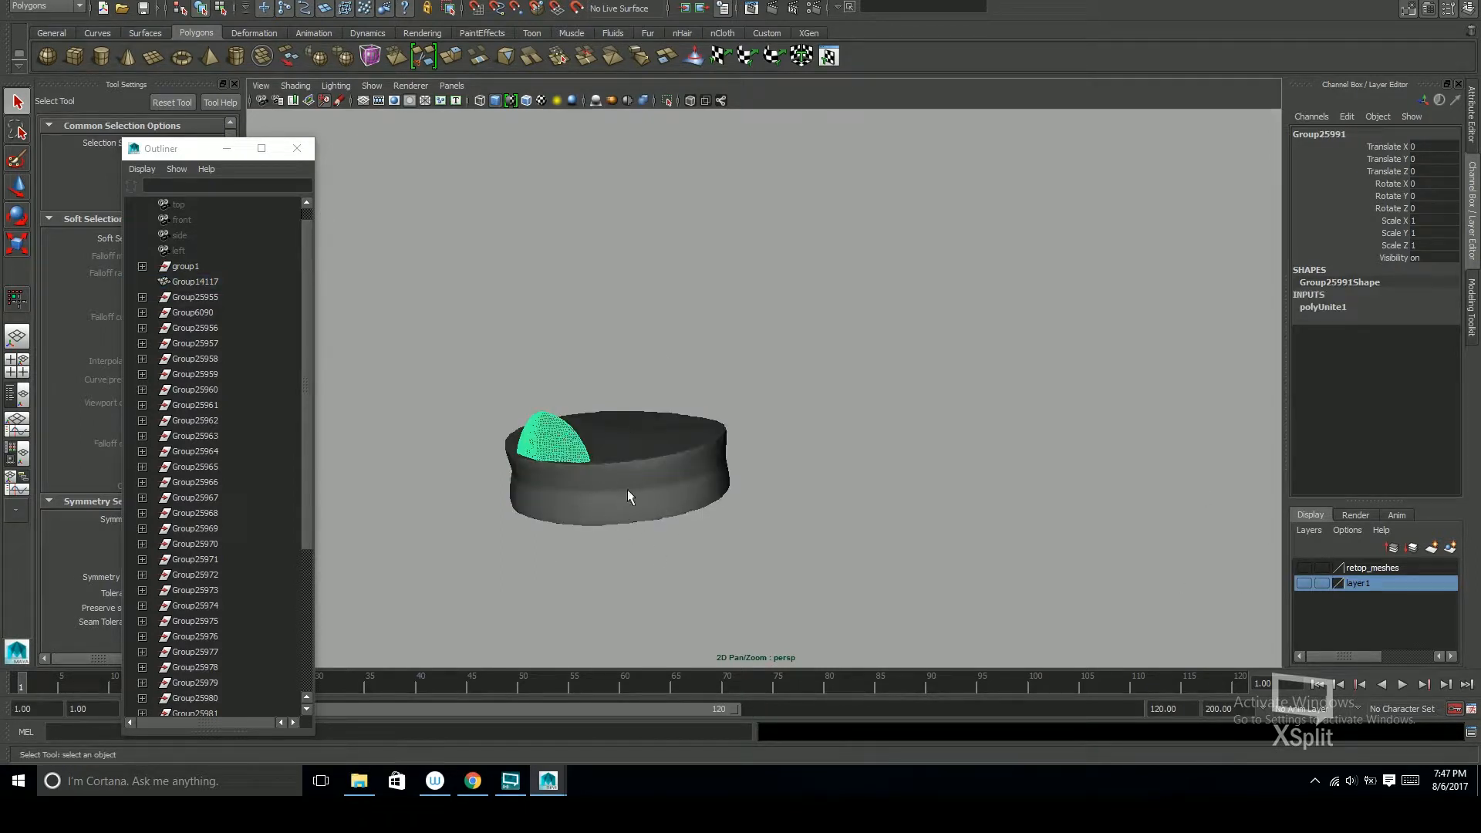
{"action": "left_click", "coordinate": [672, 490], "text": "shift"}
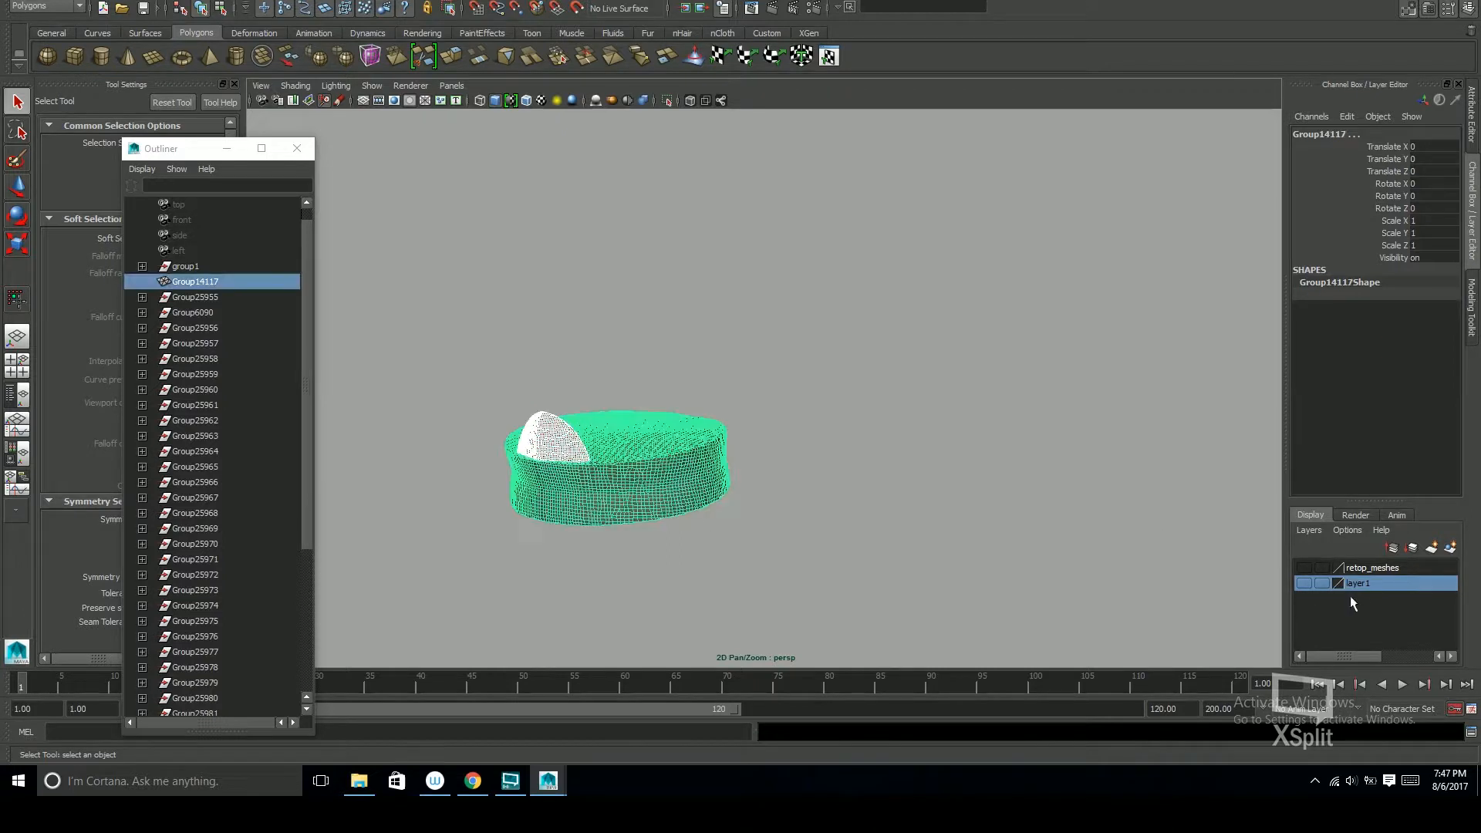
{"action": "right_click", "coordinate": [1362, 584]}
{"action": "left_click", "coordinate": [1381, 607]}
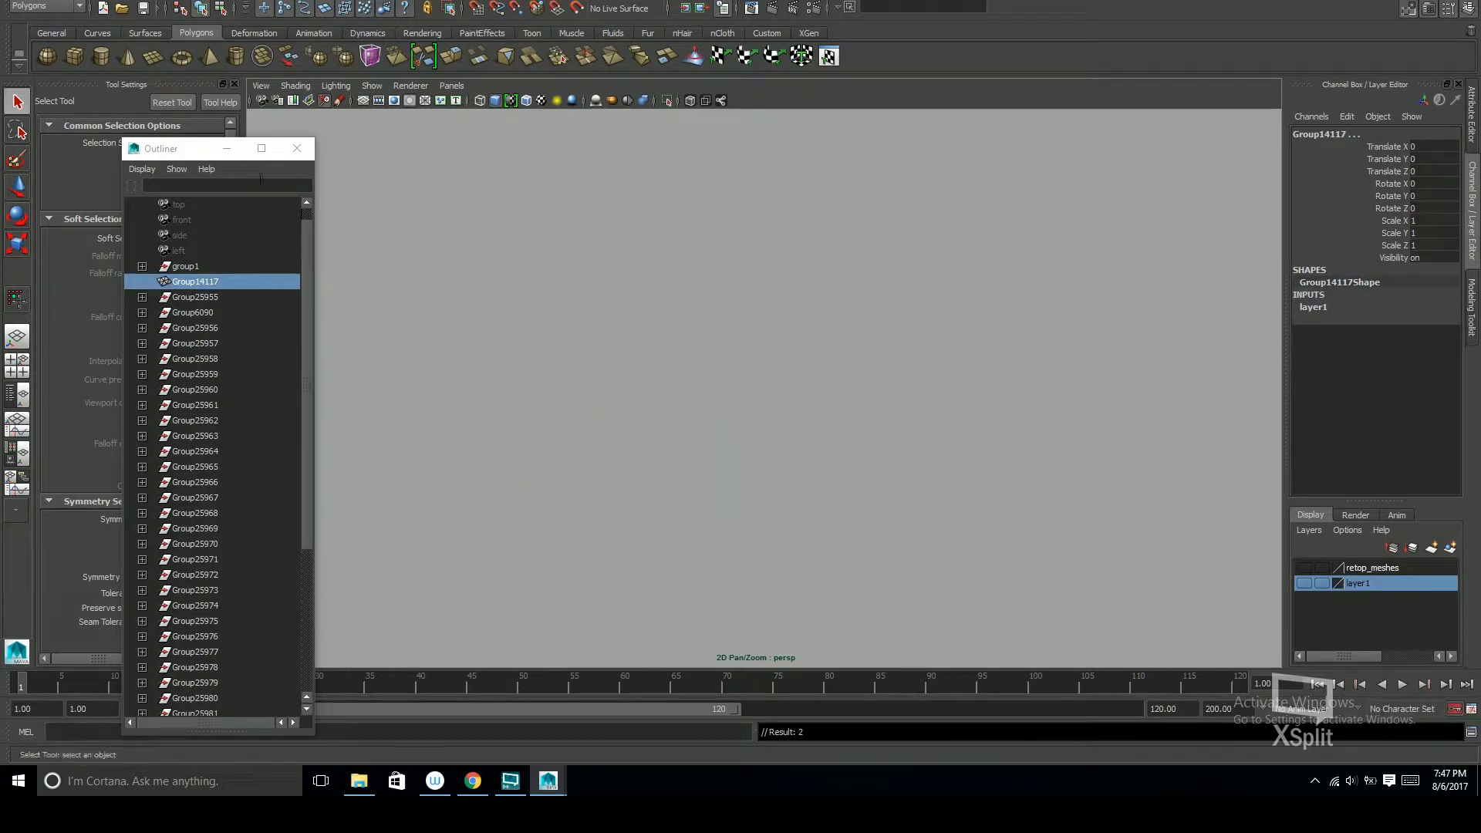
Close the Outliner and make both the retop_meshes and layer1 layers visible
{"action": "left_click", "coordinate": [297, 148]}
{"action": "left_click", "coordinate": [1307, 570]}
{"action": "left_click", "coordinate": [1306, 584]}
{"action": "left_click", "coordinate": [891, 529]}
{"action": "left_click_drag", "start_coordinate": [891, 529], "coordinate": [760, 532], "text": "alt"}
Select the body mesh and examine how its edge flow runs above and below the belt
{"action": "left_click", "coordinate": [617, 528]}
{"action": "left_click_drag", "start_coordinate": [617, 532], "coordinate": [564, 338], "text": "alt"}
{"action": "left_click_drag", "start_coordinate": [700, 431], "coordinate": [775, 423], "text": "alt"}
{"action": "left_click_drag", "start_coordinate": [695, 461], "coordinate": [764, 306], "text": "alt"}
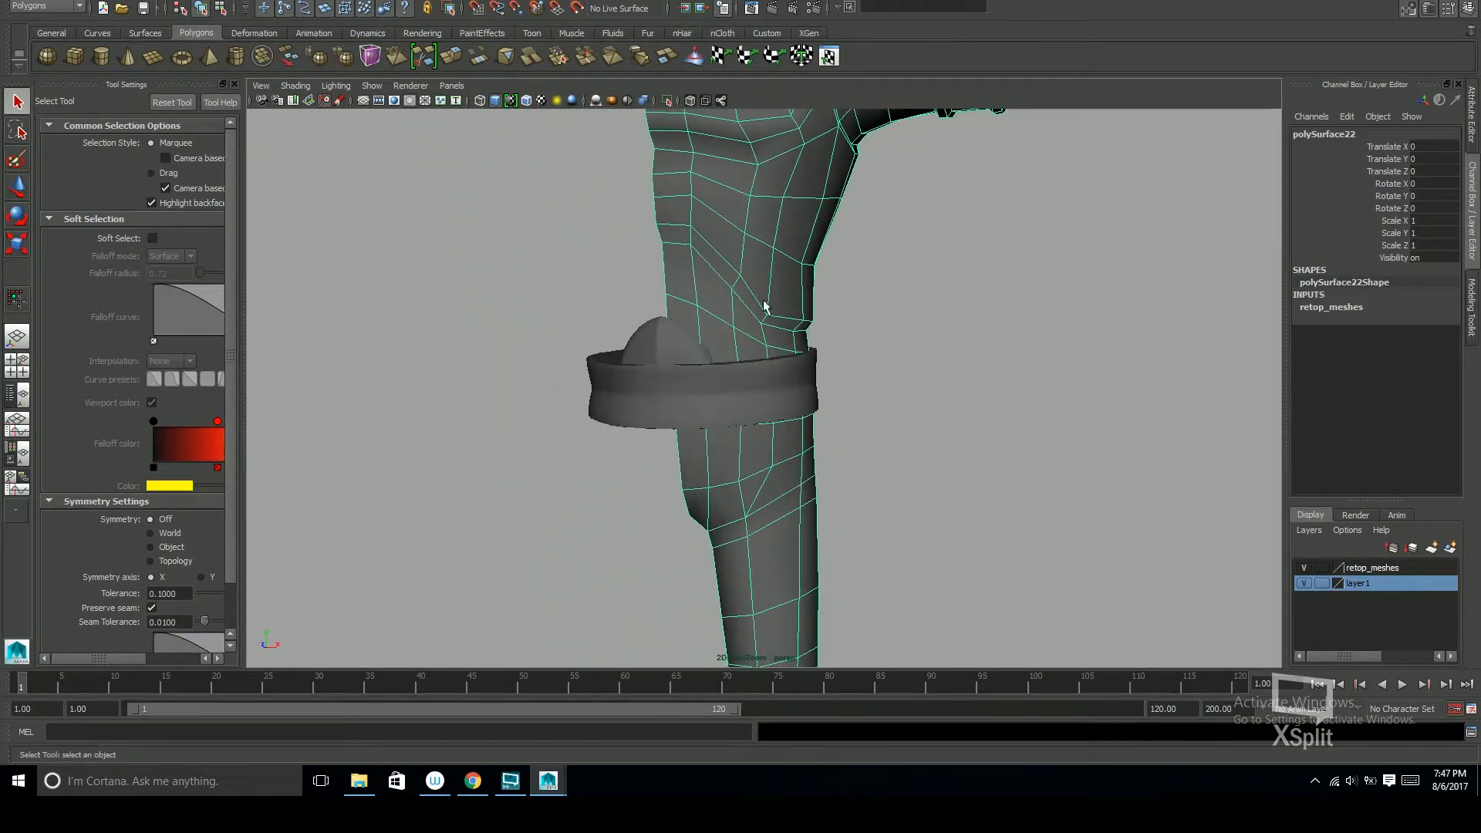
{"action": "mouse_move", "coordinate": [777, 461]}
{"action": "left_mouse_down", "text": "alt"}
{"action": "mouse_move", "coordinate": [714, 465]}
{"action": "mouse_move", "coordinate": [767, 446]}
{"action": "left_mouse_up", "text": "alt"}
{"action": "right_click_drag", "start_coordinate": [767, 446], "coordinate": [684, 453], "text": "alt"}
{"action": "left_click_drag", "start_coordinate": [685, 453], "coordinate": [772, 431], "text": "alt"}
{"action": "right_click_drag", "start_coordinate": [771, 430], "coordinate": [779, 417], "text": "alt"}
{"action": "left_click_drag", "start_coordinate": [754, 445], "coordinate": [715, 441], "text": "alt"}
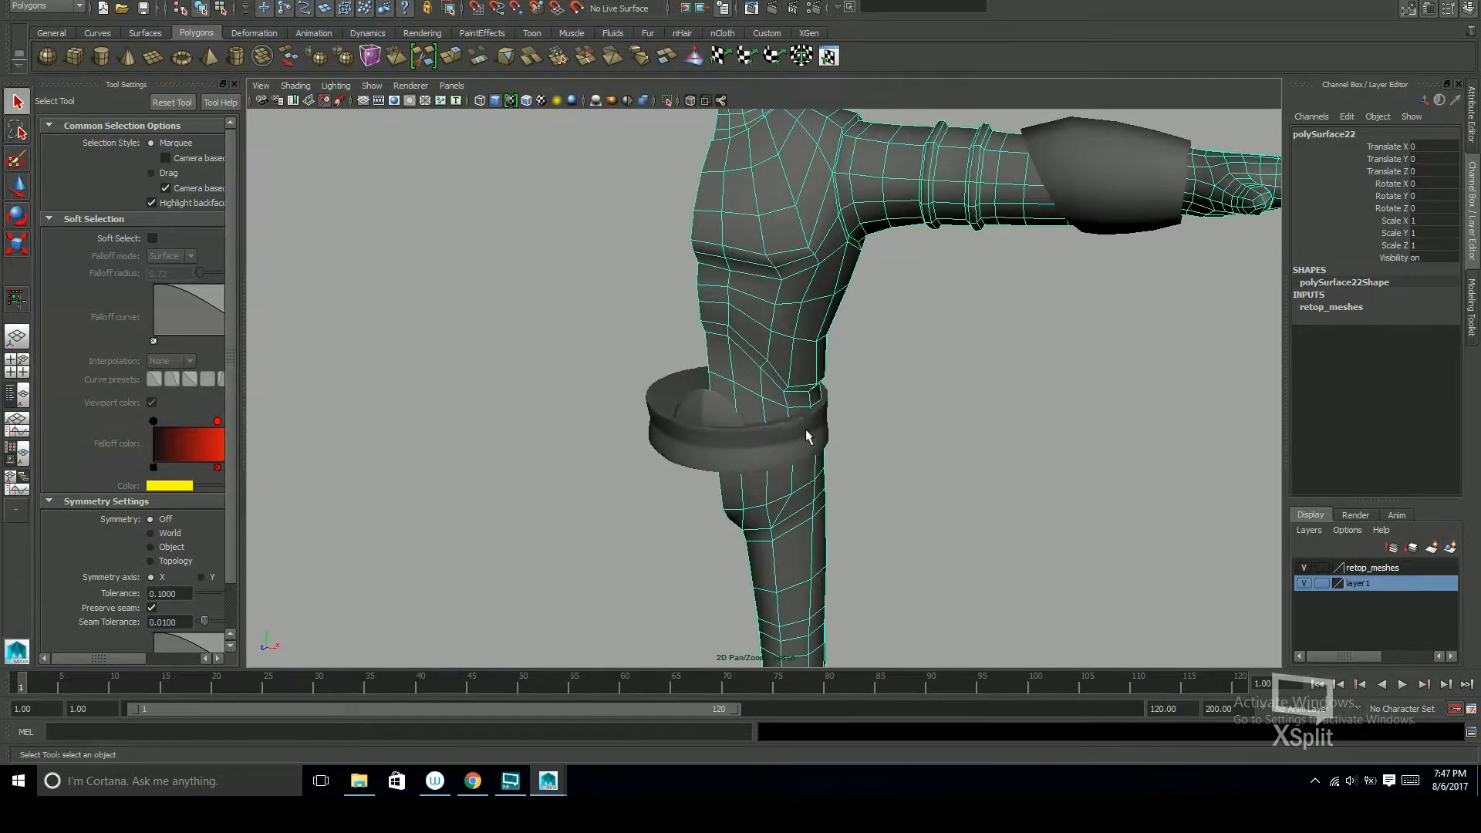
{"action": "left_click_drag", "start_coordinate": [826, 463], "coordinate": [752, 437], "text": "alt"}
{"action": "right_click_drag", "start_coordinate": [753, 437], "coordinate": [1080, 413], "text": "alt"}
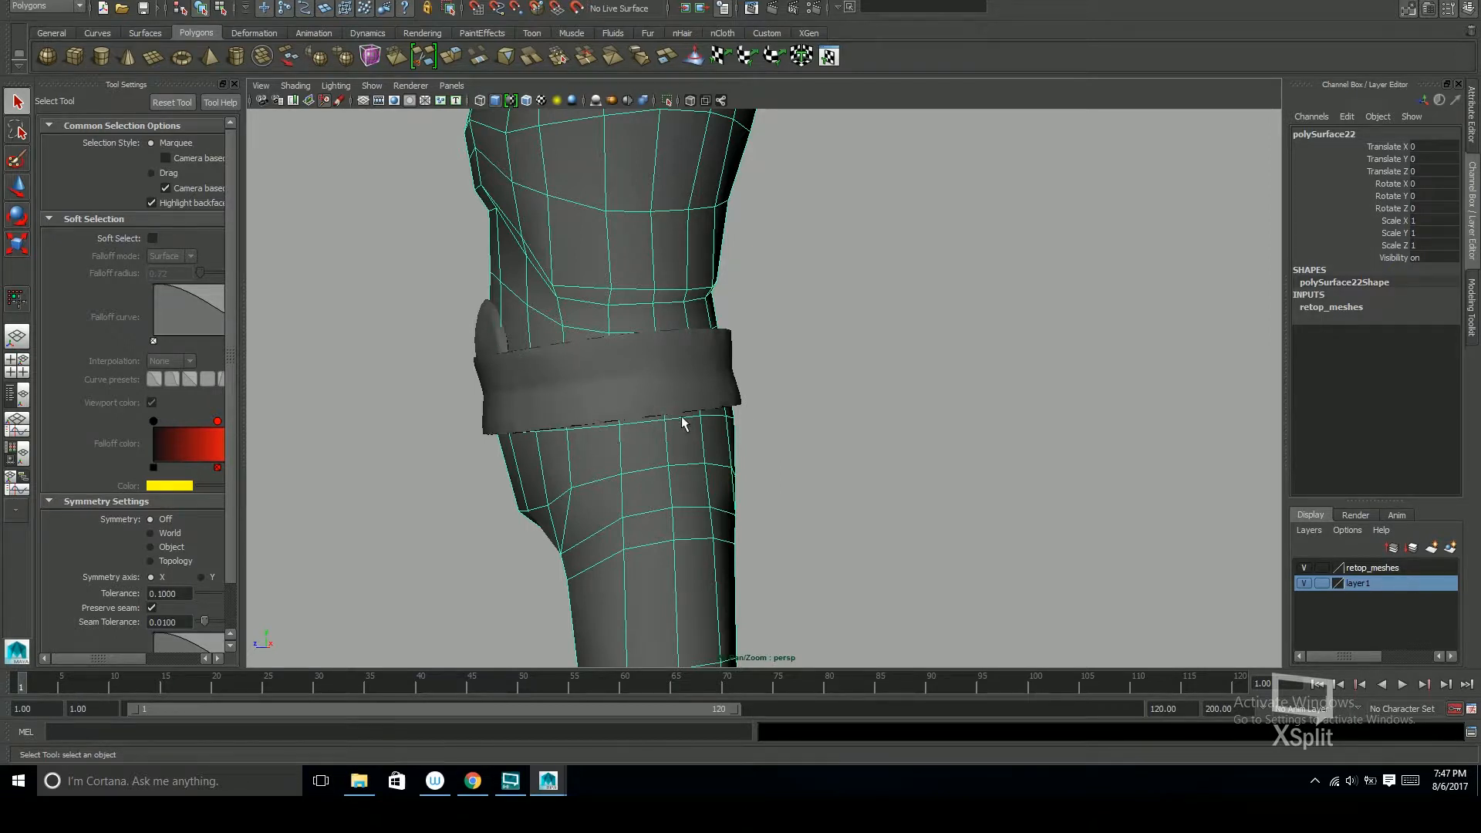
{"action": "left_click_drag", "start_coordinate": [701, 467], "coordinate": [758, 420], "text": "alt"}
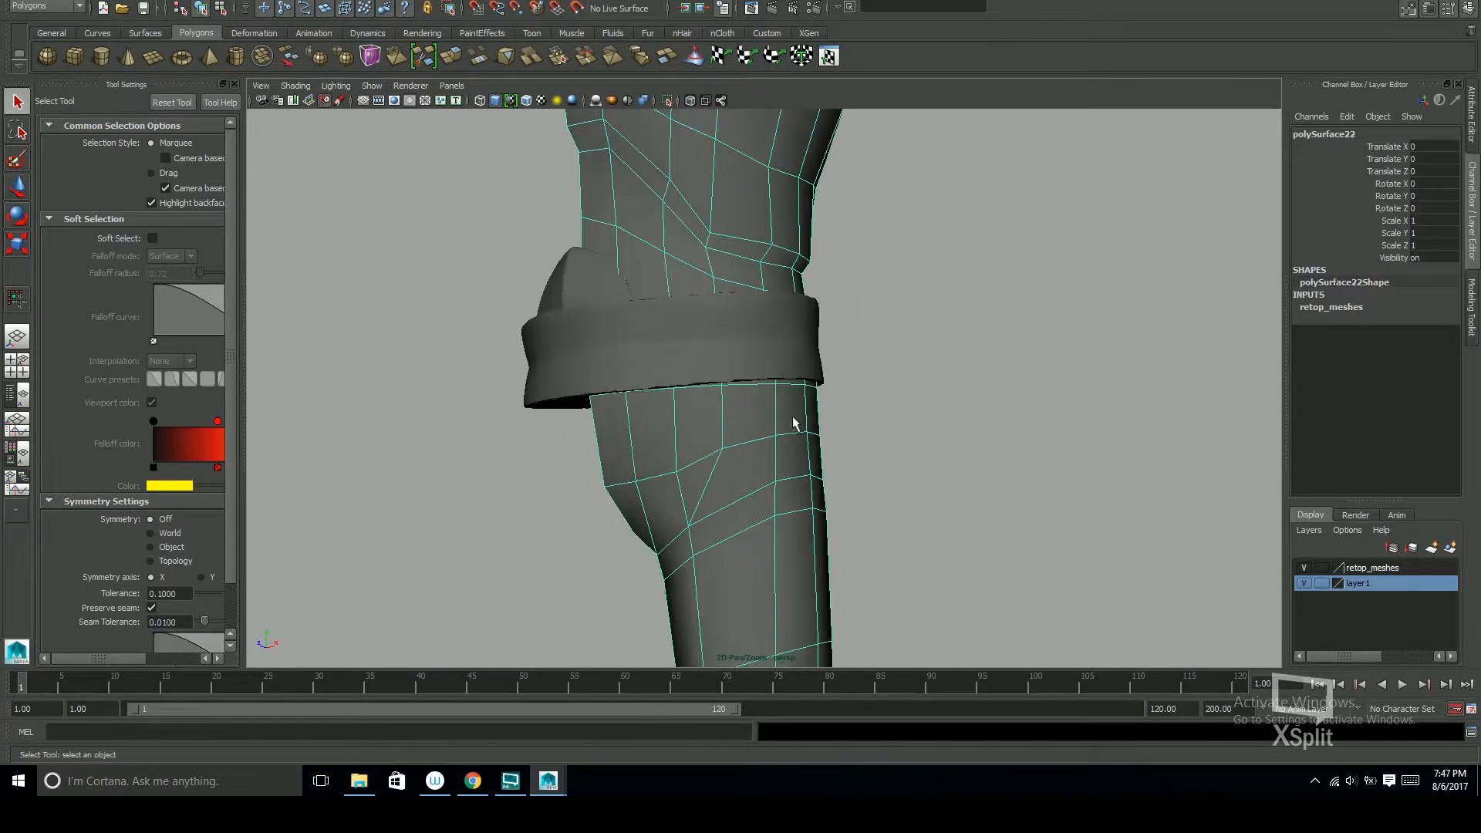
Enable X-ray shading, put the body mesh in vertex mode with the Move tool, and frame the waist in the front view
{"action": "left_click", "coordinate": [692, 101]}
{"action": "mouse_move", "coordinate": [826, 353]}
{"action": "left_mouse_down", "text": "alt"}
{"action": "mouse_move", "coordinate": [678, 453]}
{"action": "mouse_move", "coordinate": [771, 446]}
{"action": "mouse_move", "coordinate": [826, 463]}
{"action": "mouse_move", "coordinate": [780, 437]}
{"action": "mouse_move", "coordinate": [887, 433]}
{"action": "mouse_move", "coordinate": [775, 505]}
{"action": "left_mouse_up", "text": "alt"}
{"action": "key", "text": "F9"}
{"action": "left_click_drag", "start_coordinate": [778, 388], "coordinate": [937, 328], "text": "alt"}
{"action": "mouse_move", "coordinate": [945, 320]}
{"action": "left_mouse_down", "text": "alt"}
{"action": "mouse_move", "coordinate": [913, 336]}
{"action": "mouse_move", "coordinate": [926, 332]}
{"action": "left_mouse_up", "text": "alt"}
{"action": "key", "text": "w"}
{"action": "left_click_drag", "start_coordinate": [833, 249], "coordinate": [893, 334]}
{"action": "left_click", "coordinate": [919, 351]}
{"action": "key", "text": "space"}
{"action": "key", "text": "space"}
{"action": "scroll", "coordinate": [772, 385], "scroll_direction": "down", "scroll_amount": 6}
{"action": "scroll", "coordinate": [860, 340], "scroll_direction": "up", "scroll_amount": 5}
{"action": "middle_click_drag", "start_coordinate": [860, 341], "coordinate": [936, 185], "text": "alt"}
{"action": "middle_click_drag", "start_coordinate": [694, 525], "coordinate": [827, 403], "text": "alt"}
Reposition the body's waist vertices just above the belt, from the outer side to the centre edge
{"action": "scroll", "coordinate": [827, 404], "scroll_direction": "up", "scroll_amount": 6}
{"action": "left_click_drag", "start_coordinate": [887, 386], "coordinate": [942, 405]}
{"action": "left_click_drag", "start_coordinate": [909, 352], "coordinate": [904, 353]}
{"action": "left_click", "coordinate": [989, 371]}
{"action": "left_click", "coordinate": [901, 393]}
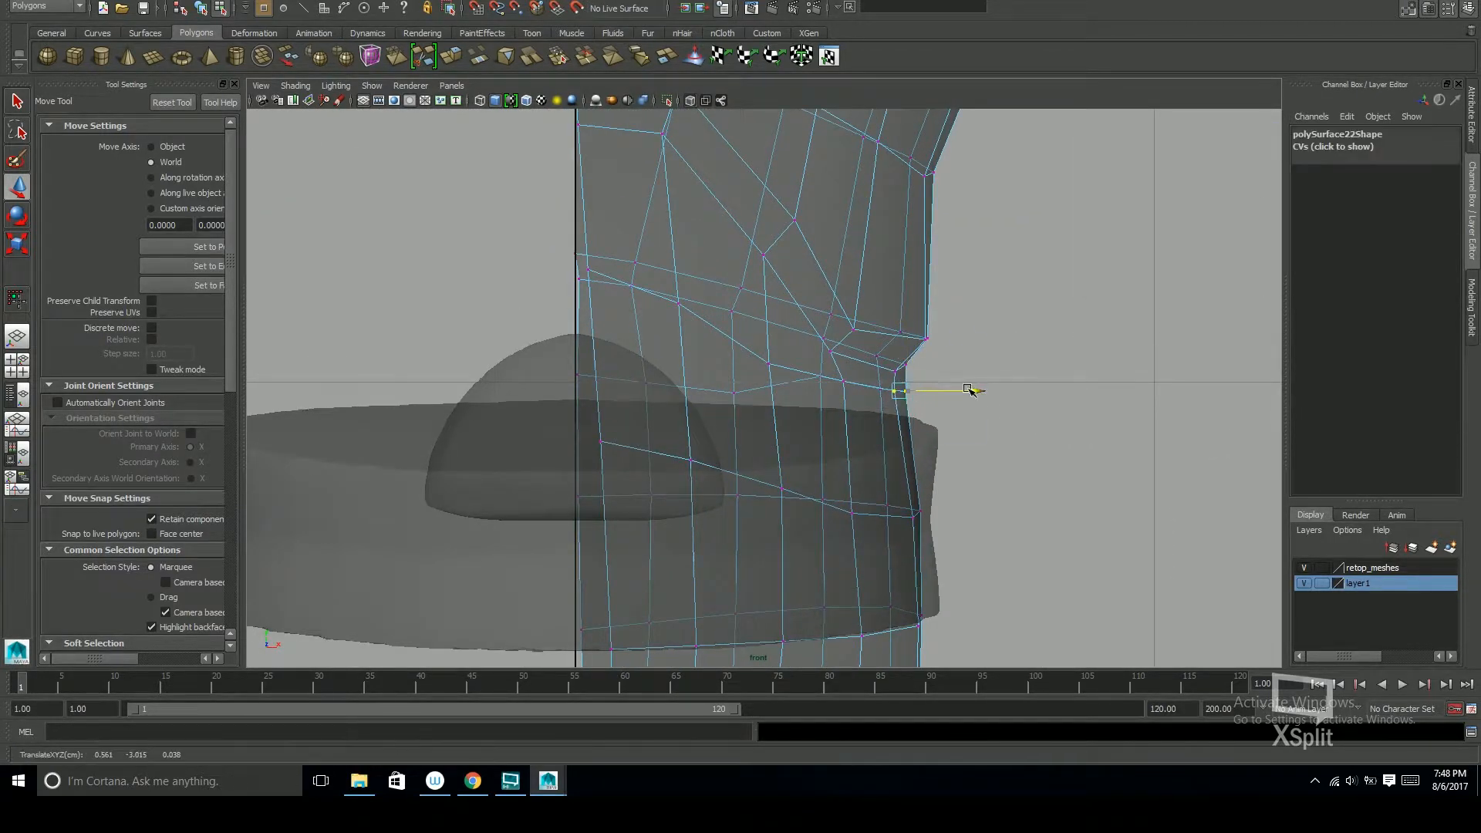
{"action": "left_click", "coordinate": [769, 362]}
{"action": "left_click", "coordinate": [843, 381]}
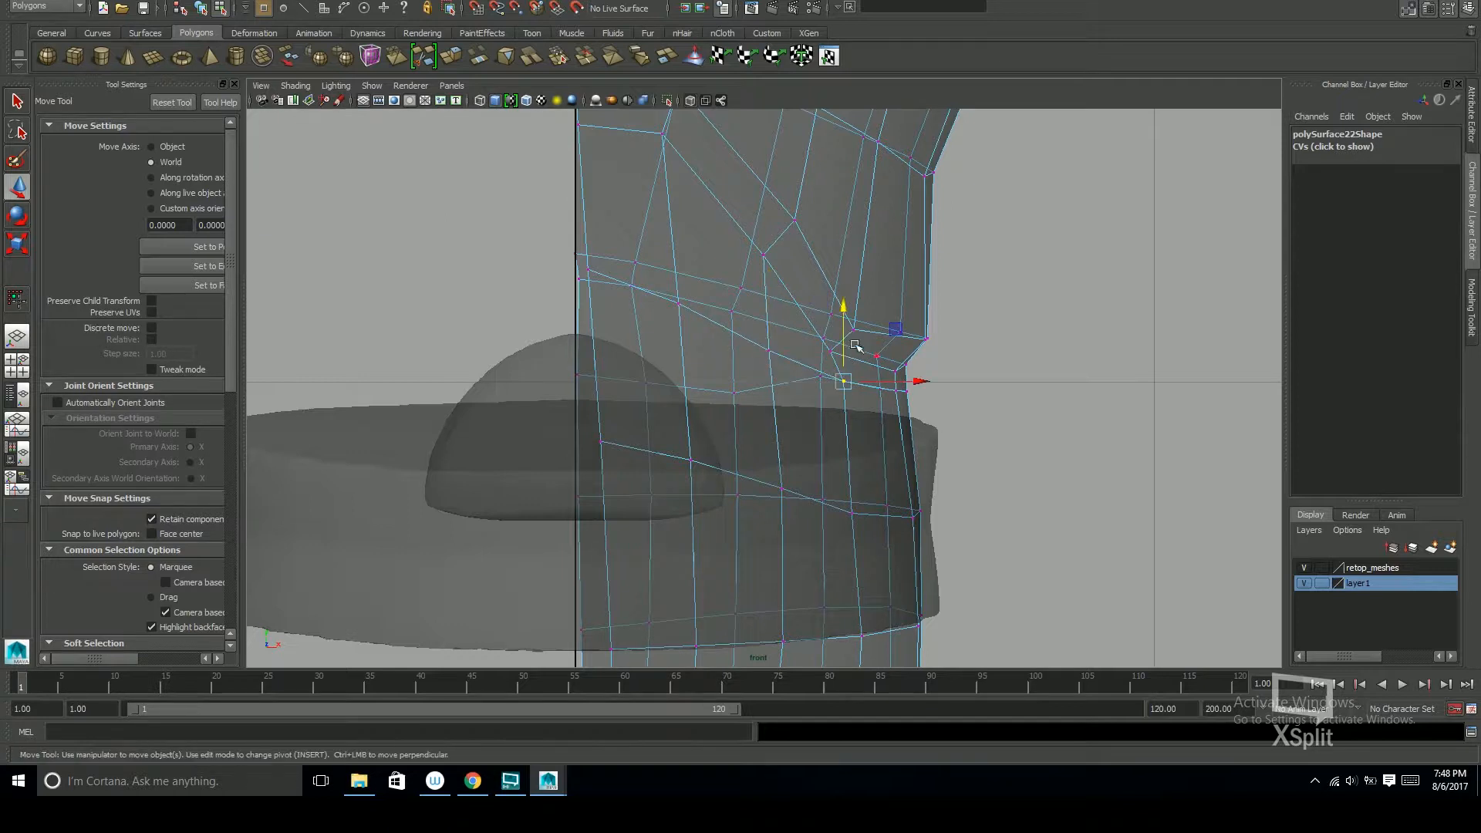
{"action": "left_click", "coordinate": [577, 375]}
{"action": "left_click_drag", "start_coordinate": [577, 304], "coordinate": [577, 290]}
Move the stray vertices on the lower part of the body's open centre edge sideways onto the centre line
{"action": "scroll", "coordinate": [880, 452], "scroll_direction": "down", "scroll_amount": 6}
{"action": "middle_click_drag", "start_coordinate": [883, 455], "coordinate": [889, 147], "text": "alt"}
{"action": "scroll", "coordinate": [879, 154], "scroll_direction": "up", "scroll_amount": 3}
{"action": "middle_click_drag", "start_coordinate": [815, 187], "coordinate": [883, 444], "text": "alt"}
{"action": "scroll", "coordinate": [849, 420], "scroll_direction": "up", "scroll_amount": 4}
{"action": "left_click_drag", "start_coordinate": [745, 337], "coordinate": [775, 361]}
{"action": "left_click_drag", "start_coordinate": [838, 350], "coordinate": [810, 350]}
{"action": "scroll", "coordinate": [760, 409], "scroll_direction": "up", "scroll_amount": 2}
{"action": "left_click_drag", "start_coordinate": [704, 462], "coordinate": [729, 485]}
{"action": "left_click_drag", "start_coordinate": [800, 469], "coordinate": [807, 469]}
{"action": "right_click_drag", "start_coordinate": [841, 463], "coordinate": [1165, 371], "text": "alt"}
{"action": "left_click_drag", "start_coordinate": [704, 446], "coordinate": [731, 472]}
{"action": "left_click_drag", "start_coordinate": [788, 456], "coordinate": [790, 408]}
Continue aligning the centre-edge vertices with the centre line up to the waist above the belt
{"action": "middle_click_drag", "start_coordinate": [769, 399], "coordinate": [746, 484], "text": "alt"}
{"action": "left_click_drag", "start_coordinate": [693, 337], "coordinate": [722, 366]}
{"action": "left_click_drag", "start_coordinate": [778, 349], "coordinate": [765, 348]}
{"action": "middle_click_drag", "start_coordinate": [778, 350], "coordinate": [731, 606], "text": "alt"}
{"action": "left_click_drag", "start_coordinate": [640, 348], "coordinate": [711, 360]}
{"action": "middle_click_drag", "start_coordinate": [711, 359], "coordinate": [686, 490], "text": "alt"}
{"action": "left_click_drag", "start_coordinate": [608, 276], "coordinate": [658, 309]}
{"action": "left_click_drag", "start_coordinate": [727, 528], "coordinate": [674, 527]}
{"action": "middle_click_drag", "start_coordinate": [674, 527], "coordinate": [653, 627], "text": "alt"}
{"action": "left_click_drag", "start_coordinate": [615, 282], "coordinate": [665, 336]}
{"action": "left_click_drag", "start_coordinate": [692, 312], "coordinate": [653, 312]}
{"action": "middle_click_drag", "start_coordinate": [652, 312], "coordinate": [641, 461], "text": "alt"}
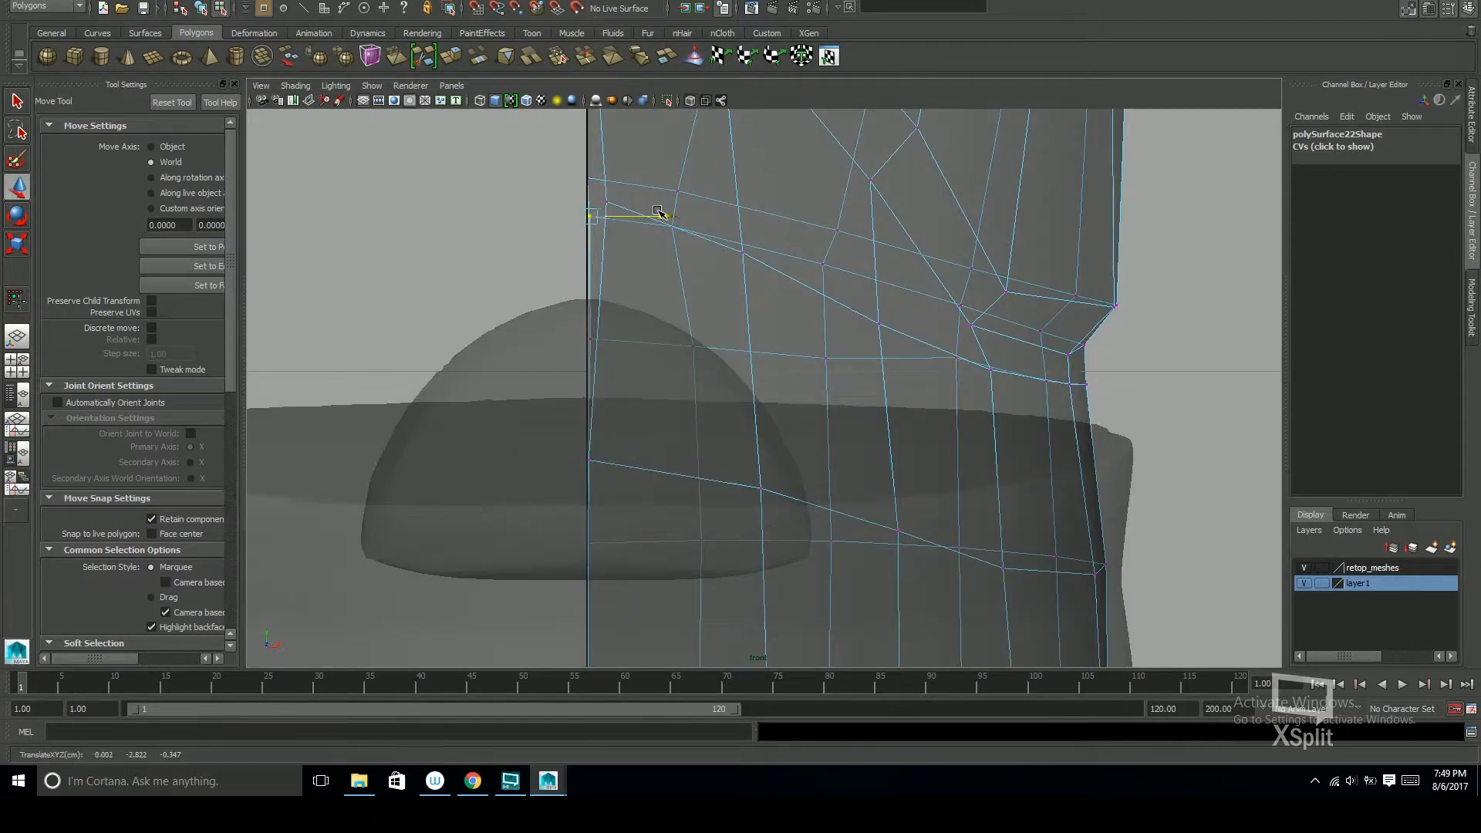
{"action": "left_click", "coordinate": [696, 205]}
{"action": "left_click_drag", "start_coordinate": [590, 190], "coordinate": [624, 217]}
{"action": "left_click_drag", "start_coordinate": [686, 202], "coordinate": [669, 202]}
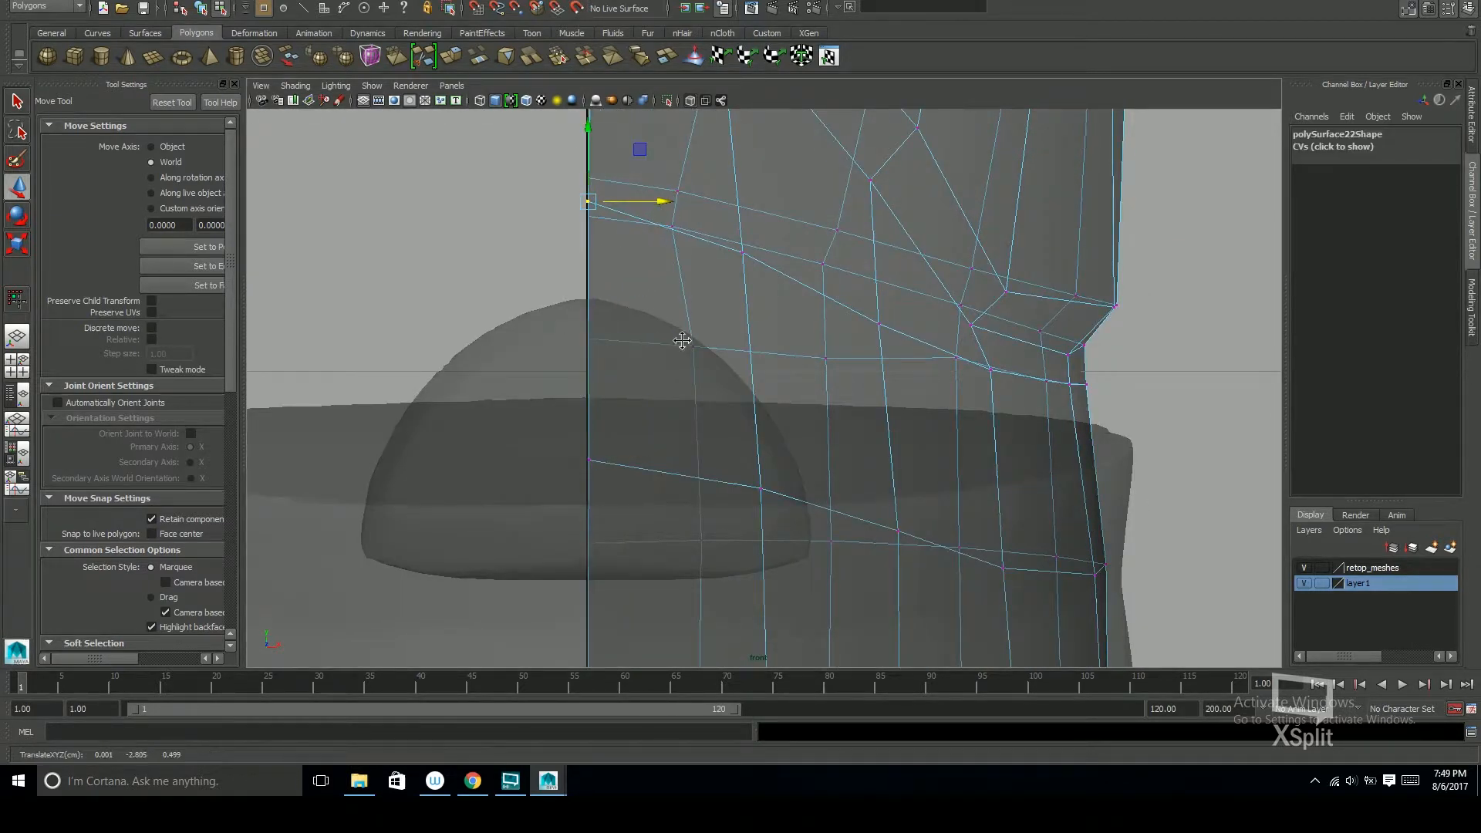
Shift the front body vertex behind the belt's dome towards the centre line and pick the vertex below it at the belt's lower edge
{"action": "middle_click_drag", "start_coordinate": [679, 338], "coordinate": [668, 300], "text": "alt"}
{"action": "left_click", "coordinate": [746, 455]}
{"action": "left_click_drag", "start_coordinate": [823, 451], "coordinate": [782, 454]}
{"action": "scroll", "coordinate": [783, 456], "scroll_direction": "down", "scroll_amount": 7}
{"action": "middle_click_drag", "start_coordinate": [827, 511], "coordinate": [821, 473], "text": "alt"}
{"action": "scroll", "coordinate": [821, 473], "scroll_direction": "up", "scroll_amount": 4}
{"action": "left_click_drag", "start_coordinate": [728, 468], "coordinate": [766, 500]}
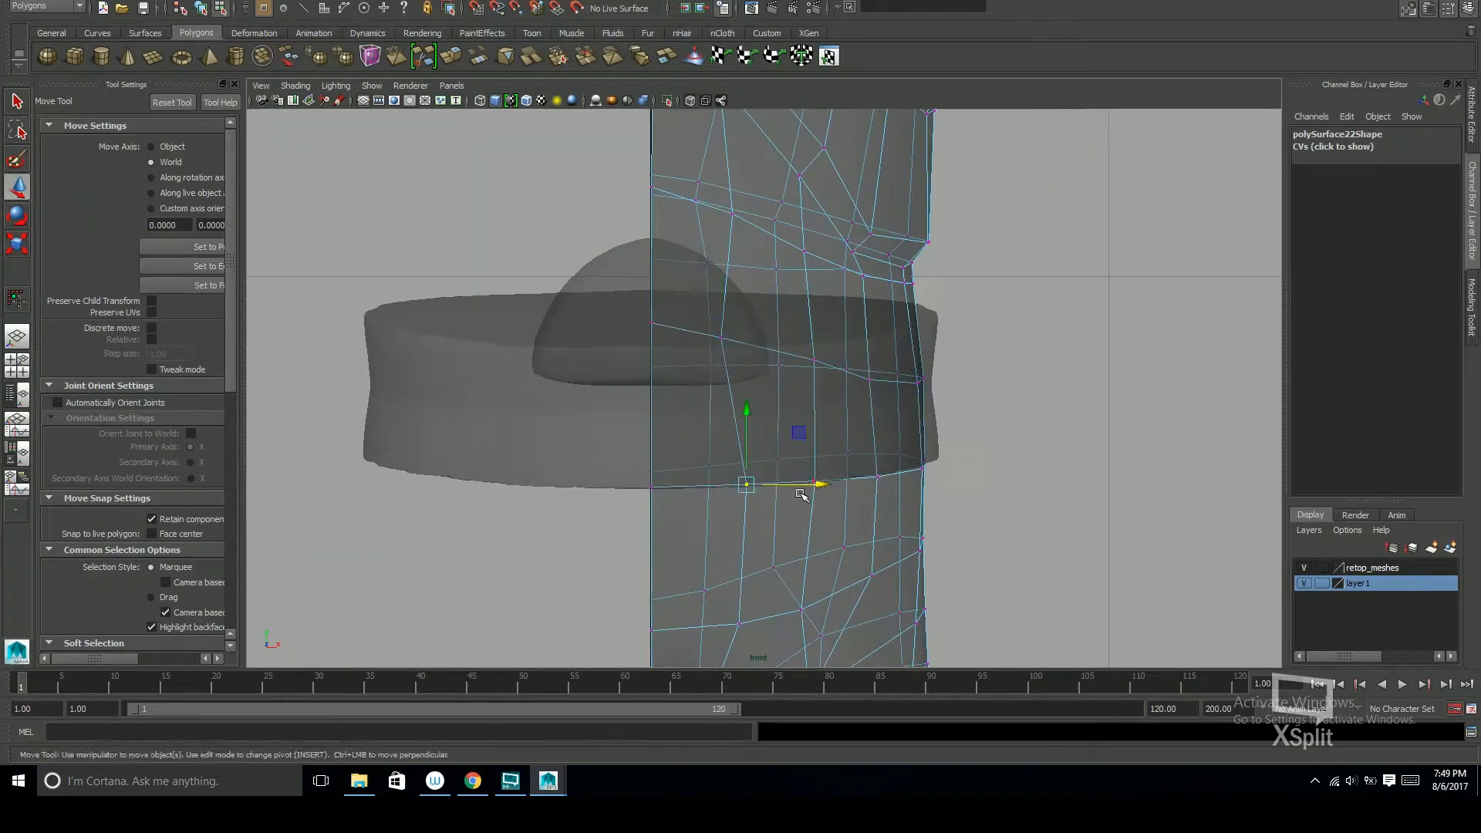
Flatten the body's vertex row at the belt's lower edge by scaling it vertically, then move it down slightly
{"action": "middle_click_drag", "start_coordinate": [848, 484], "coordinate": [815, 421], "text": "alt"}
{"action": "scroll", "coordinate": [815, 421], "scroll_direction": "up", "scroll_amount": 1}
{"action": "left_click_drag", "start_coordinate": [539, 371], "coordinate": [929, 441]}
{"action": "key", "text": "r"}
{"action": "left_click_drag", "start_coordinate": [754, 477], "coordinate": [746, 421]}
{"action": "key", "text": "w"}
{"action": "left_click_drag", "start_coordinate": [754, 349], "coordinate": [756, 371]}
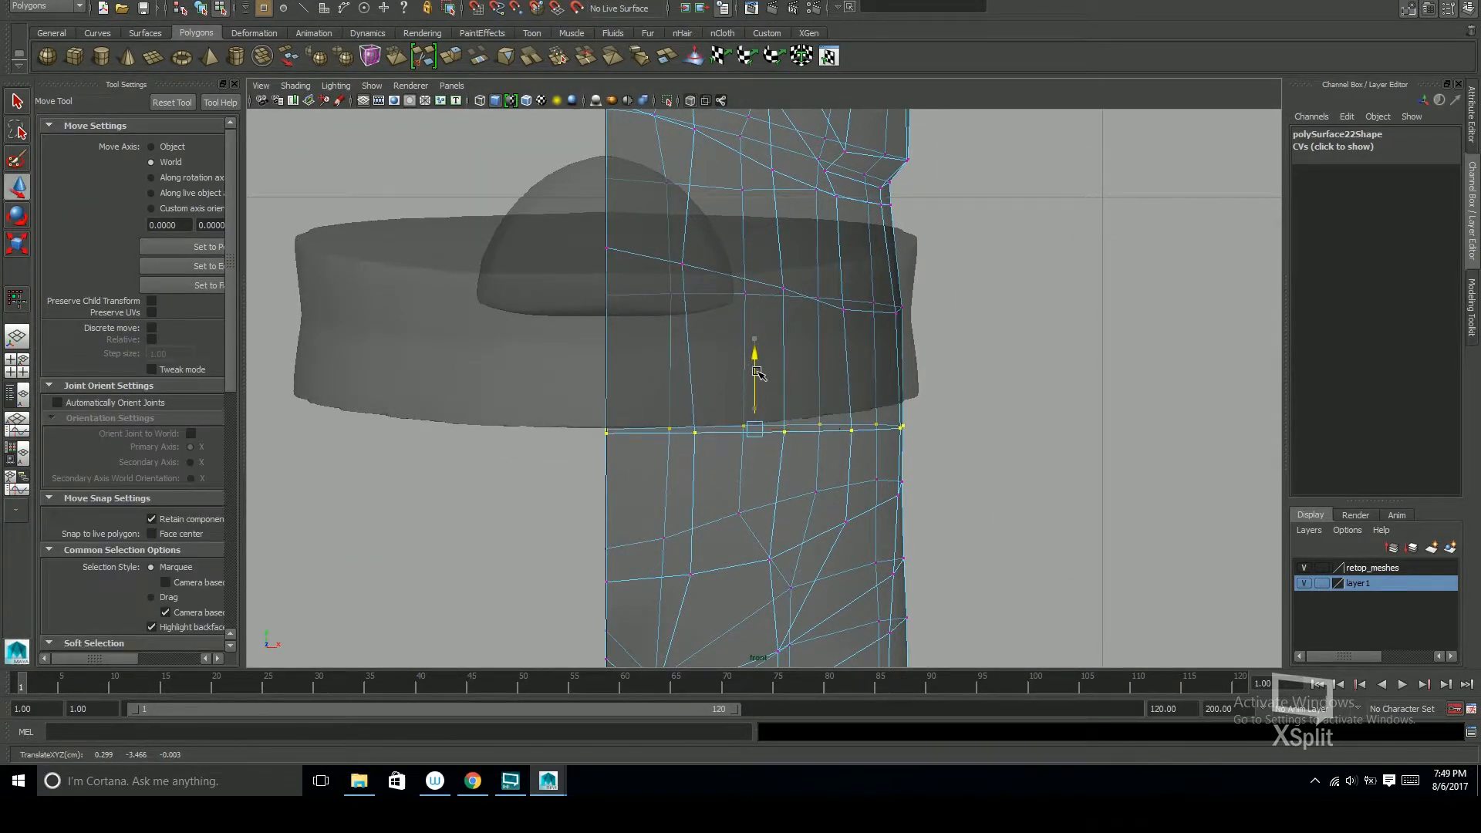
Raise the body's front vertex row inside the belt to the level of the belt's upper back rim
{"action": "scroll", "coordinate": [818, 289], "scroll_direction": "up", "scroll_amount": 2}
{"action": "left_click_drag", "start_coordinate": [640, 229], "coordinate": [688, 264]}
{"action": "left_click_drag", "start_coordinate": [722, 193], "coordinate": [735, 190]}
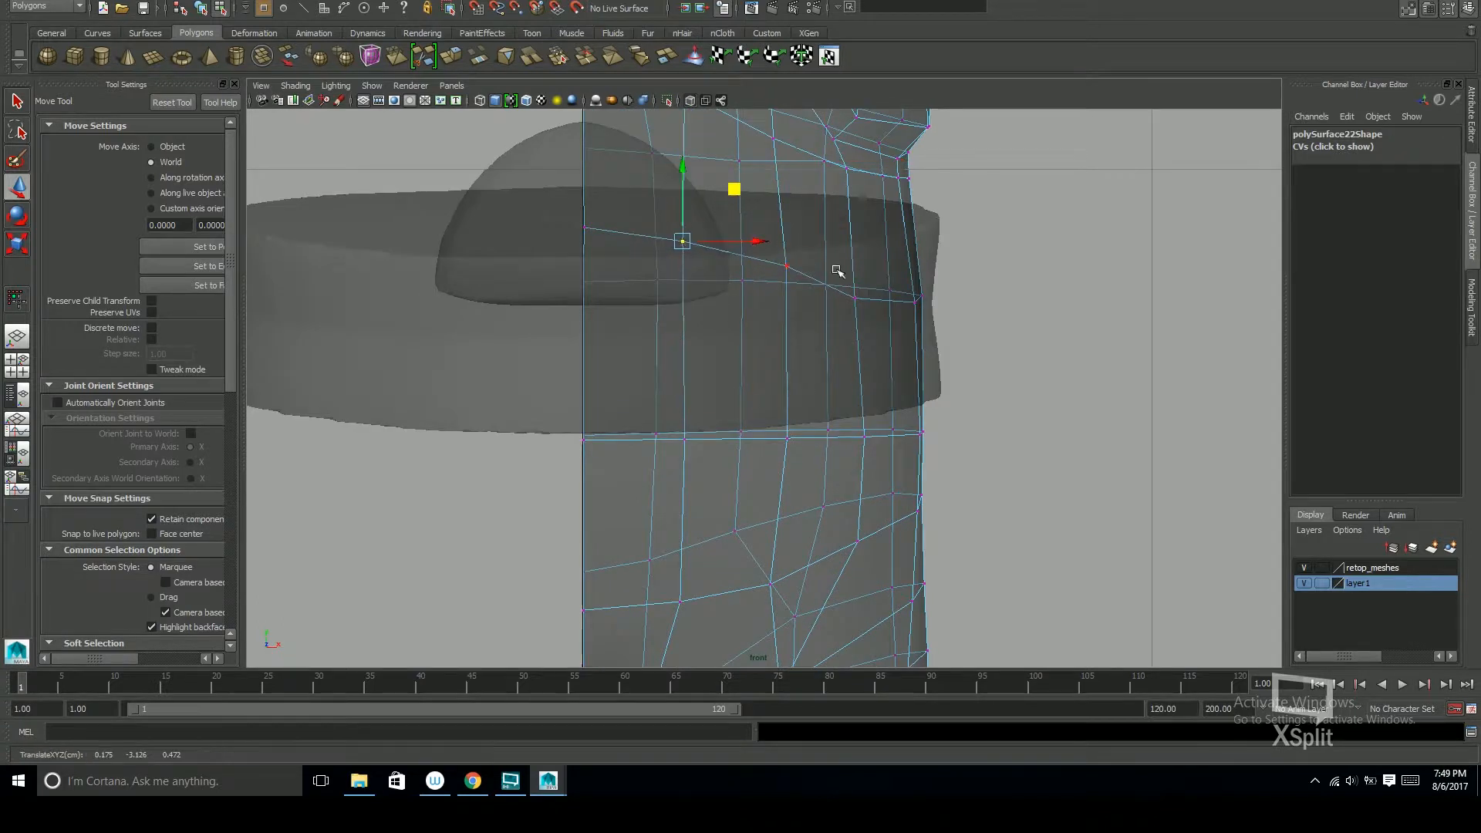
{"action": "middle_click_drag", "start_coordinate": [911, 243], "coordinate": [903, 297], "text": "alt"}
{"action": "right_click_drag", "start_coordinate": [903, 297], "coordinate": [1234, 401], "text": "alt"}
{"action": "middle_click_drag", "start_coordinate": [966, 323], "coordinate": [962, 368], "text": "alt"}
{"action": "left_click_drag", "start_coordinate": [941, 427], "coordinate": [955, 435]}
{"action": "left_click_drag", "start_coordinate": [747, 288], "coordinate": [750, 206]}
{"action": "middle_click_drag", "start_coordinate": [784, 334], "coordinate": [792, 349], "text": "alt"}
{"action": "right_click_drag", "start_coordinate": [792, 349], "coordinate": [806, 353], "text": "alt"}
{"action": "left_click", "coordinate": [592, 302]}
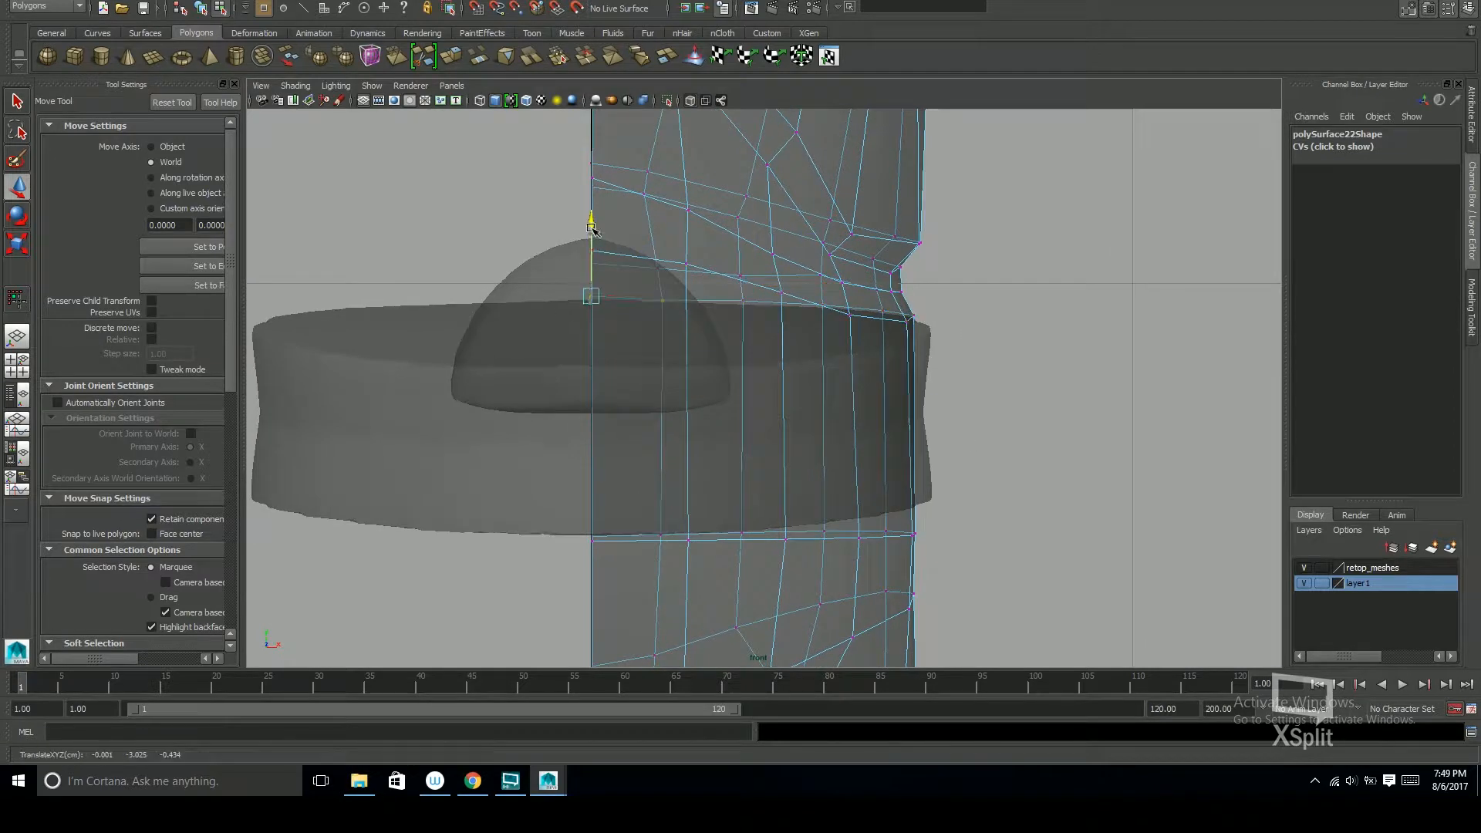
Fit the body's front vertices to the belt's upper rim and raise the side vertex to the belt's lower edge
{"action": "left_click", "coordinate": [900, 334]}
{"action": "left_click_drag", "start_coordinate": [908, 259], "coordinate": [855, 283]}
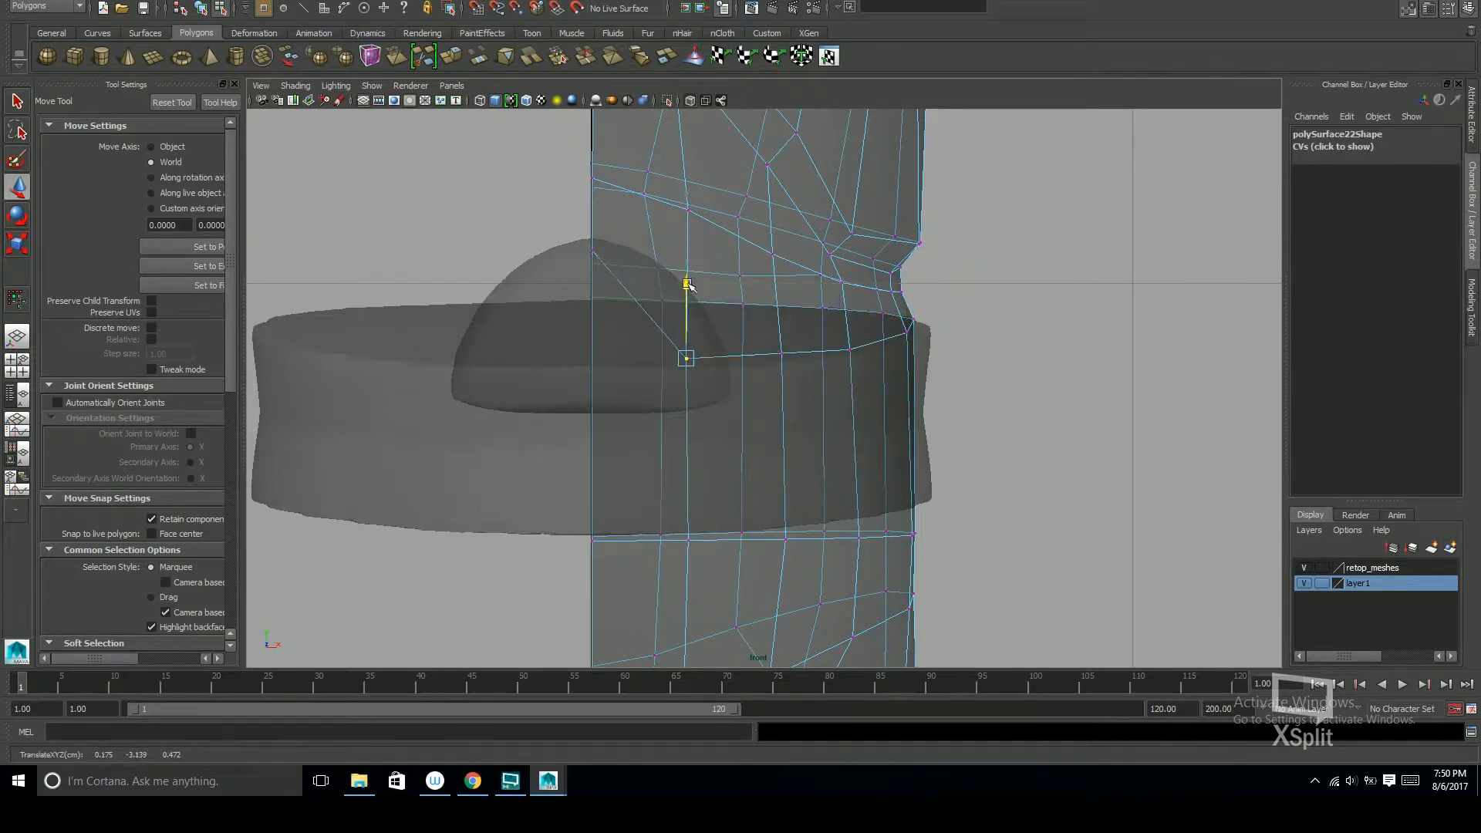
{"action": "middle_click_drag", "start_coordinate": [894, 393], "coordinate": [892, 377], "text": "alt"}
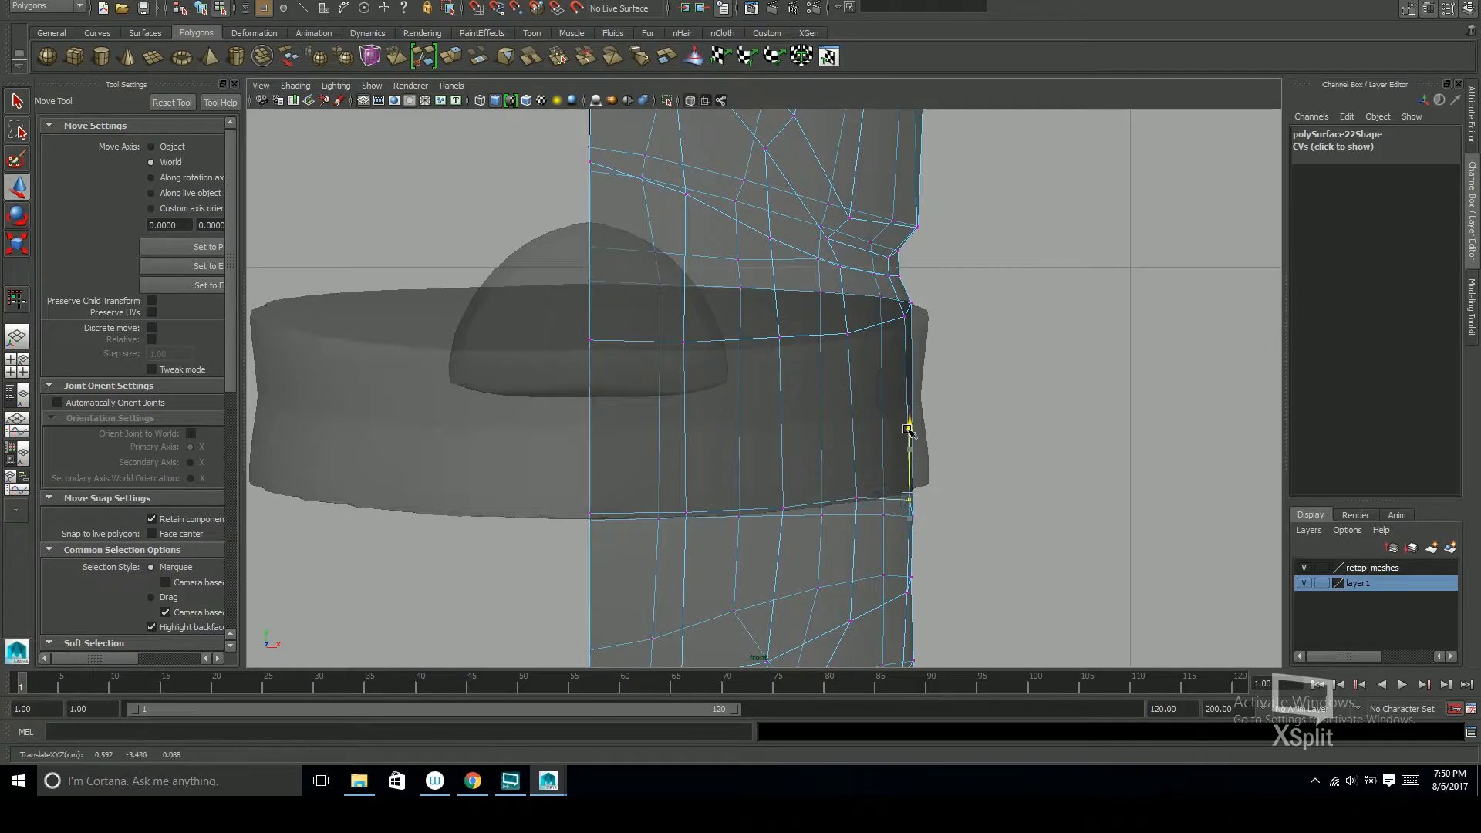
{"action": "left_click_drag", "start_coordinate": [885, 409], "coordinate": [824, 457]}
{"action": "left_click_drag", "start_coordinate": [736, 432], "coordinate": [787, 404]}
{"action": "key", "text": "space"}
{"action": "key", "text": "space"}
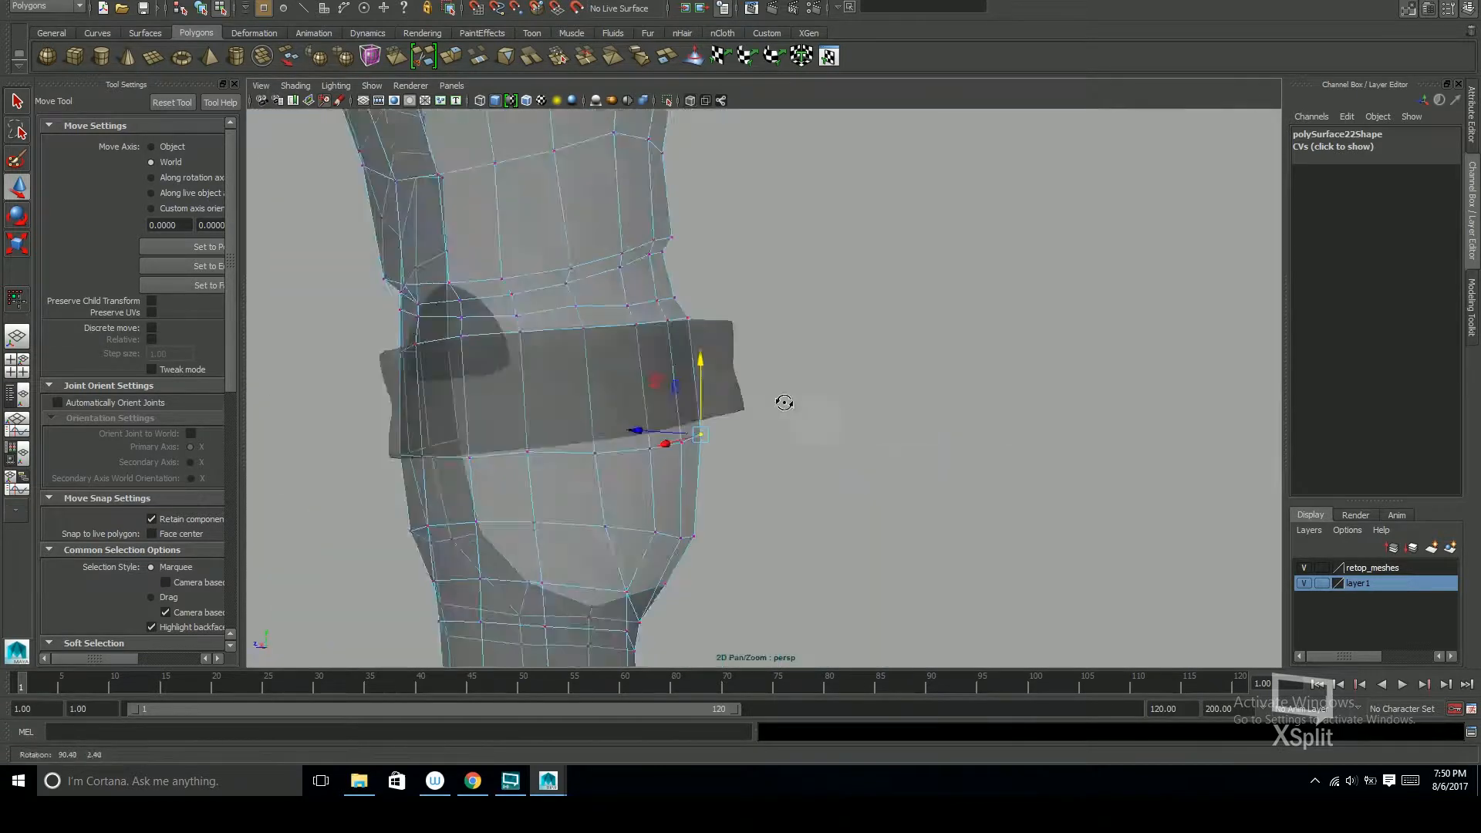
Adjust the height of the body's vertices around the side so they follow the belt's edge
{"action": "middle_click_drag", "start_coordinate": [787, 403], "coordinate": [980, 397], "text": "alt"}
{"action": "right_click_drag", "start_coordinate": [979, 398], "coordinate": [1078, 386], "text": "alt"}
{"action": "left_click_drag", "start_coordinate": [1078, 386], "coordinate": [729, 329], "text": "alt"}
{"action": "left_click", "coordinate": [829, 428]}
{"action": "left_click_drag", "start_coordinate": [829, 355], "coordinate": [802, 272]}
{"action": "right_click_drag", "start_coordinate": [803, 271], "coordinate": [860, 282], "text": "alt"}
{"action": "left_click", "coordinate": [980, 468]}
{"action": "mouse_move", "coordinate": [979, 393]}
{"action": "left_mouse_down"}
{"action": "mouse_move", "coordinate": [982, 353]}
{"action": "mouse_move", "coordinate": [1087, 360]}
{"action": "mouse_move", "coordinate": [1013, 361]}
{"action": "left_mouse_up"}
{"action": "left_click", "coordinate": [1023, 463]}
Raise the neighbouring body vertices slightly so the edge row keeps following the belt around the waist
{"action": "left_click_drag", "start_coordinate": [876, 433], "coordinate": [1030, 422], "text": "alt"}
{"action": "left_click", "coordinate": [683, 405]}
{"action": "left_click_drag", "start_coordinate": [684, 333], "coordinate": [686, 317]}
{"action": "left_click", "coordinate": [523, 405]}
{"action": "left_click_drag", "start_coordinate": [526, 335], "coordinate": [527, 321]}
{"action": "left_click_drag", "start_coordinate": [655, 373], "coordinate": [970, 443], "text": "alt"}
{"action": "left_click", "coordinate": [705, 423]}
{"action": "left_click_drag", "start_coordinate": [707, 359], "coordinate": [709, 345]}
{"action": "left_click_drag", "start_coordinate": [988, 425], "coordinate": [1040, 395], "text": "alt"}
Shift the vertices at the side of the waist along the belt's upper rim and pull them out to meet the belt
{"action": "scroll", "coordinate": [748, 409], "scroll_direction": "down", "scroll_amount": 6}
{"action": "scroll", "coordinate": [895, 340], "scroll_direction": "up", "scroll_amount": 8}
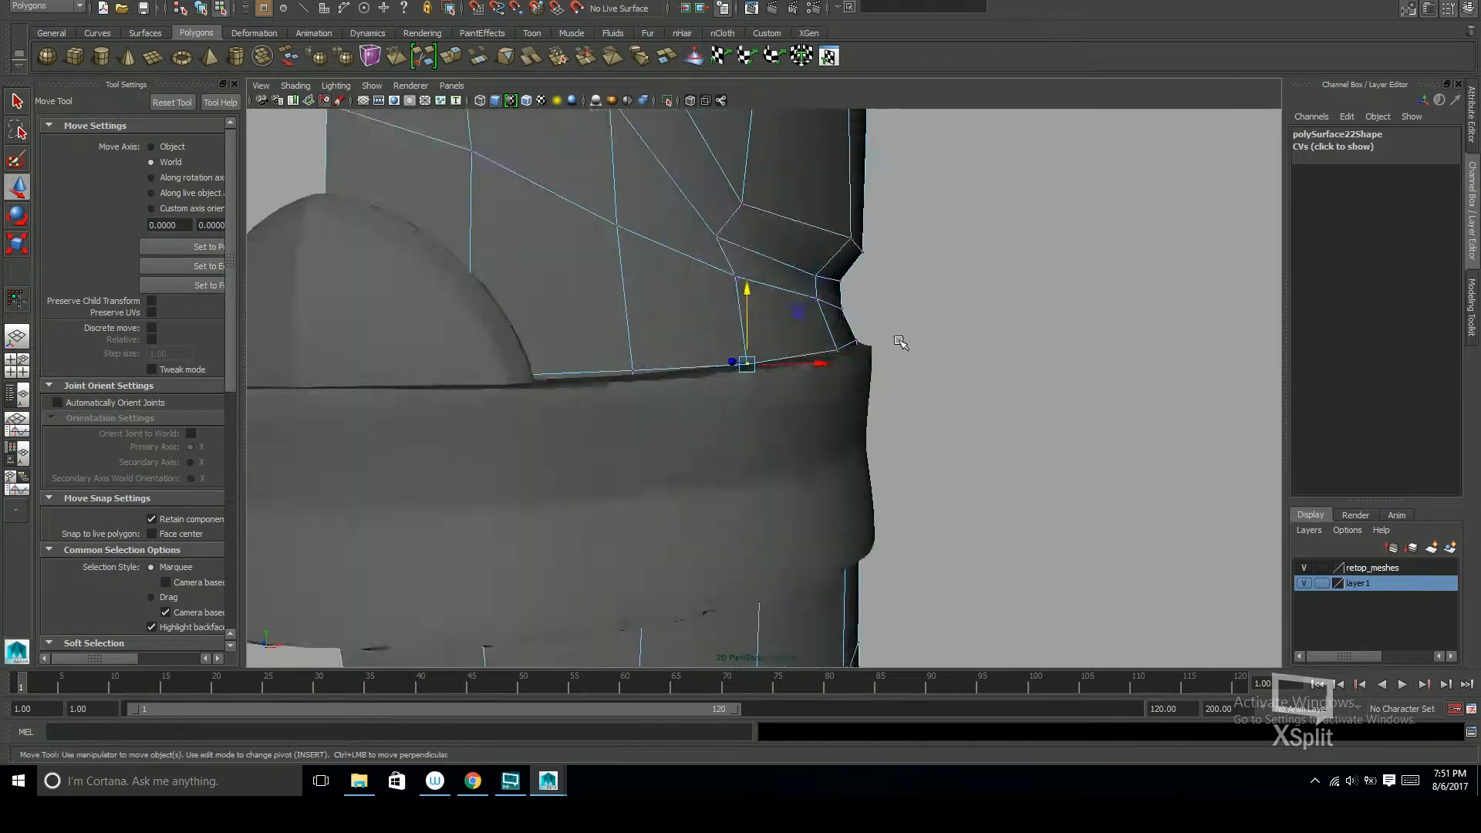
{"action": "right_click_drag", "start_coordinate": [884, 378], "coordinate": [837, 374]}
{"action": "left_click_drag", "start_coordinate": [909, 351], "coordinate": [841, 301]}
{"action": "right_click_drag", "start_coordinate": [843, 312], "coordinate": [798, 310]}
{"action": "left_click_drag", "start_coordinate": [864, 316], "coordinate": [674, 448]}
{"action": "left_click_drag", "start_coordinate": [700, 426], "coordinate": [742, 468]}
{"action": "left_click_drag", "start_coordinate": [660, 476], "coordinate": [680, 468]}
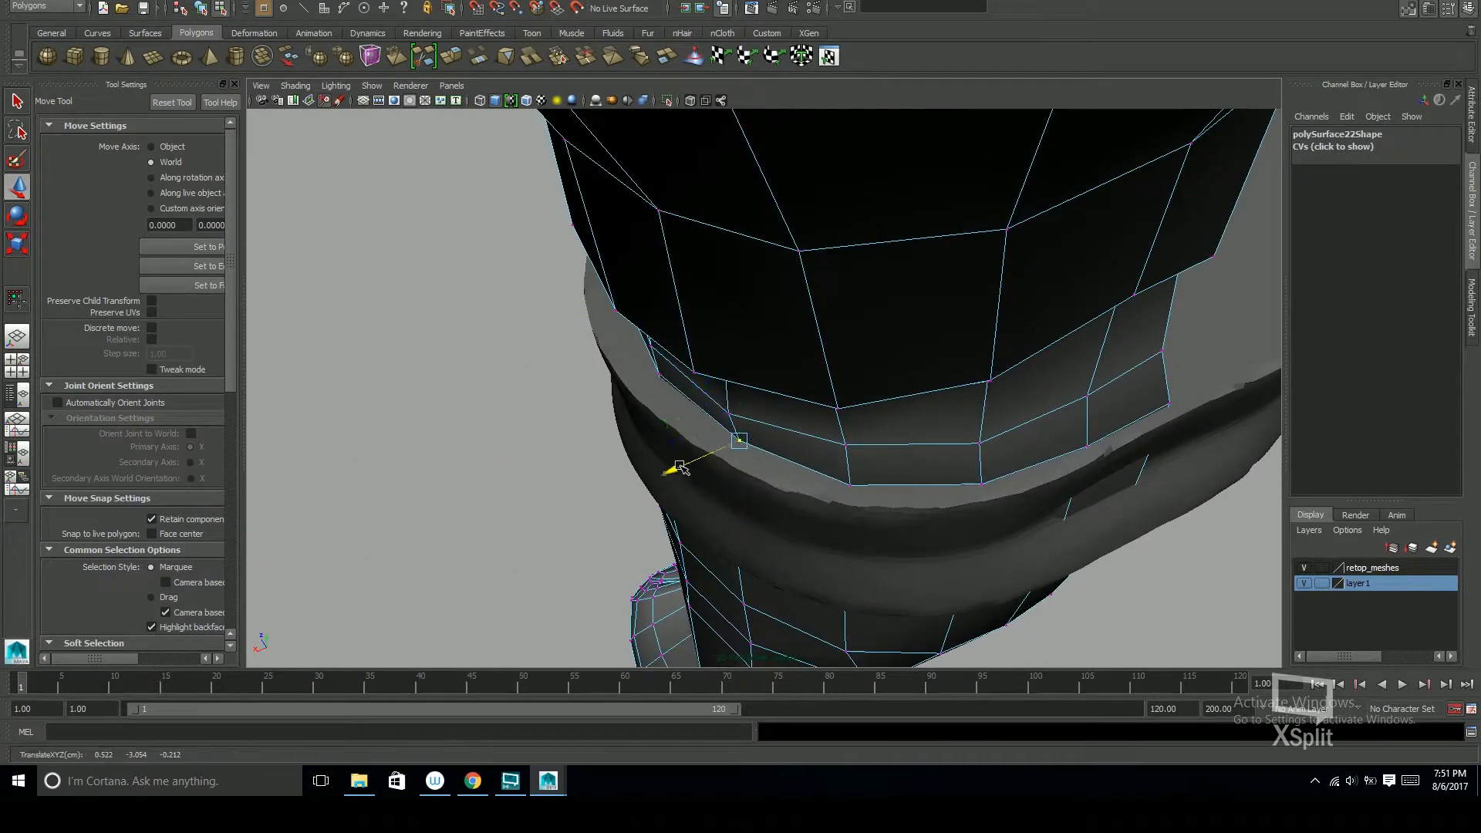
Pull the remaining upper-row vertices around the waist out to the belt's inner rim and check both belt edges
{"action": "left_click_drag", "start_coordinate": [817, 430], "coordinate": [737, 433], "text": "alt"}
{"action": "left_click_drag", "start_coordinate": [892, 417], "coordinate": [924, 449]}
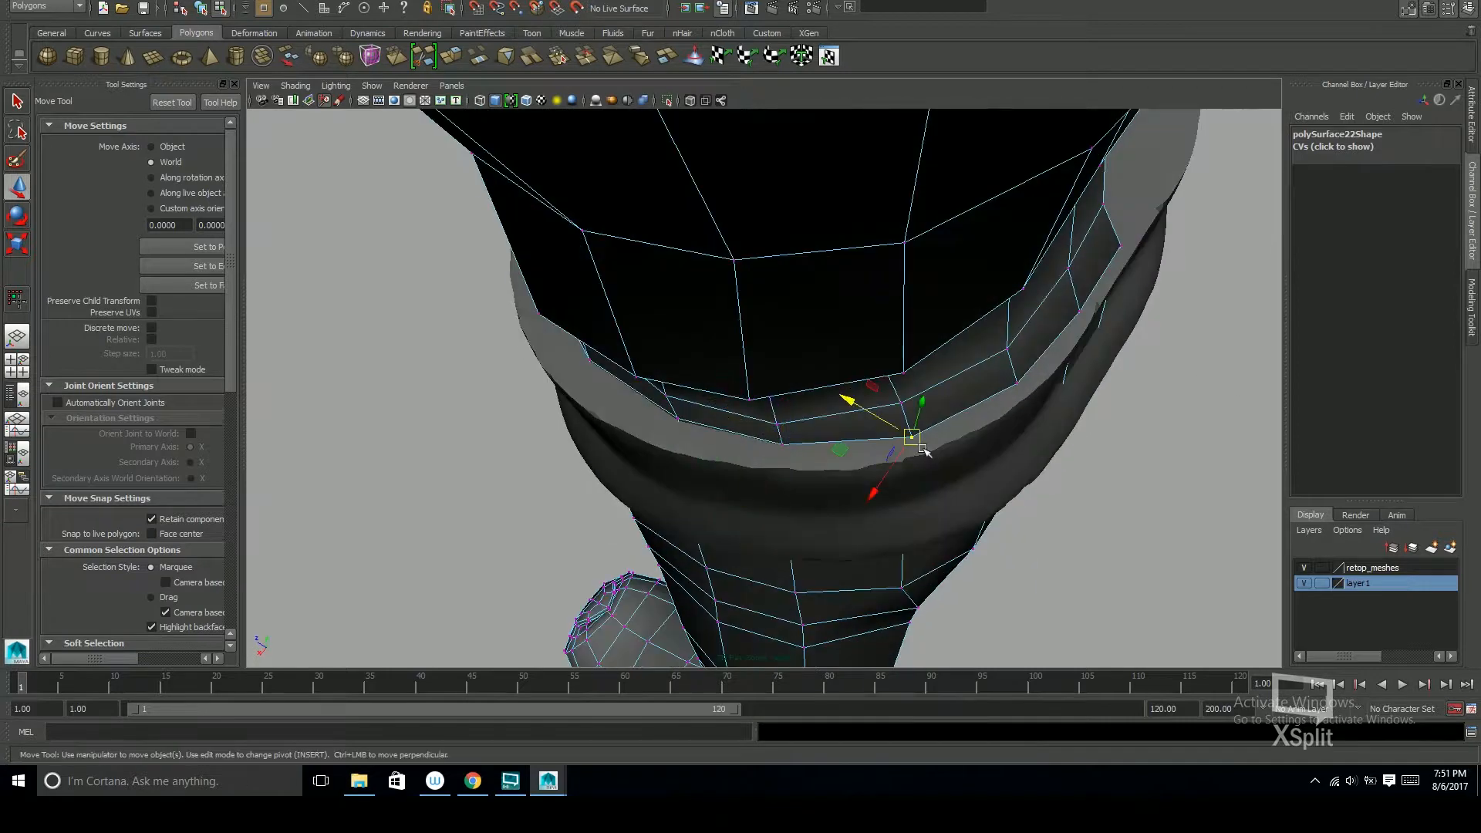
{"action": "left_click", "coordinate": [1013, 385]}
{"action": "left_click_drag", "start_coordinate": [1009, 369], "coordinate": [922, 378], "text": "alt"}
{"action": "left_click", "coordinate": [1031, 433]}
{"action": "left_click_drag", "start_coordinate": [1053, 364], "coordinate": [994, 411], "text": "alt"}
{"action": "left_click", "coordinate": [902, 499]}
{"action": "left_click_drag", "start_coordinate": [668, 395], "coordinate": [872, 293], "text": "alt"}
{"action": "left_click_drag", "start_coordinate": [880, 390], "coordinate": [853, 473], "text": "alt"}
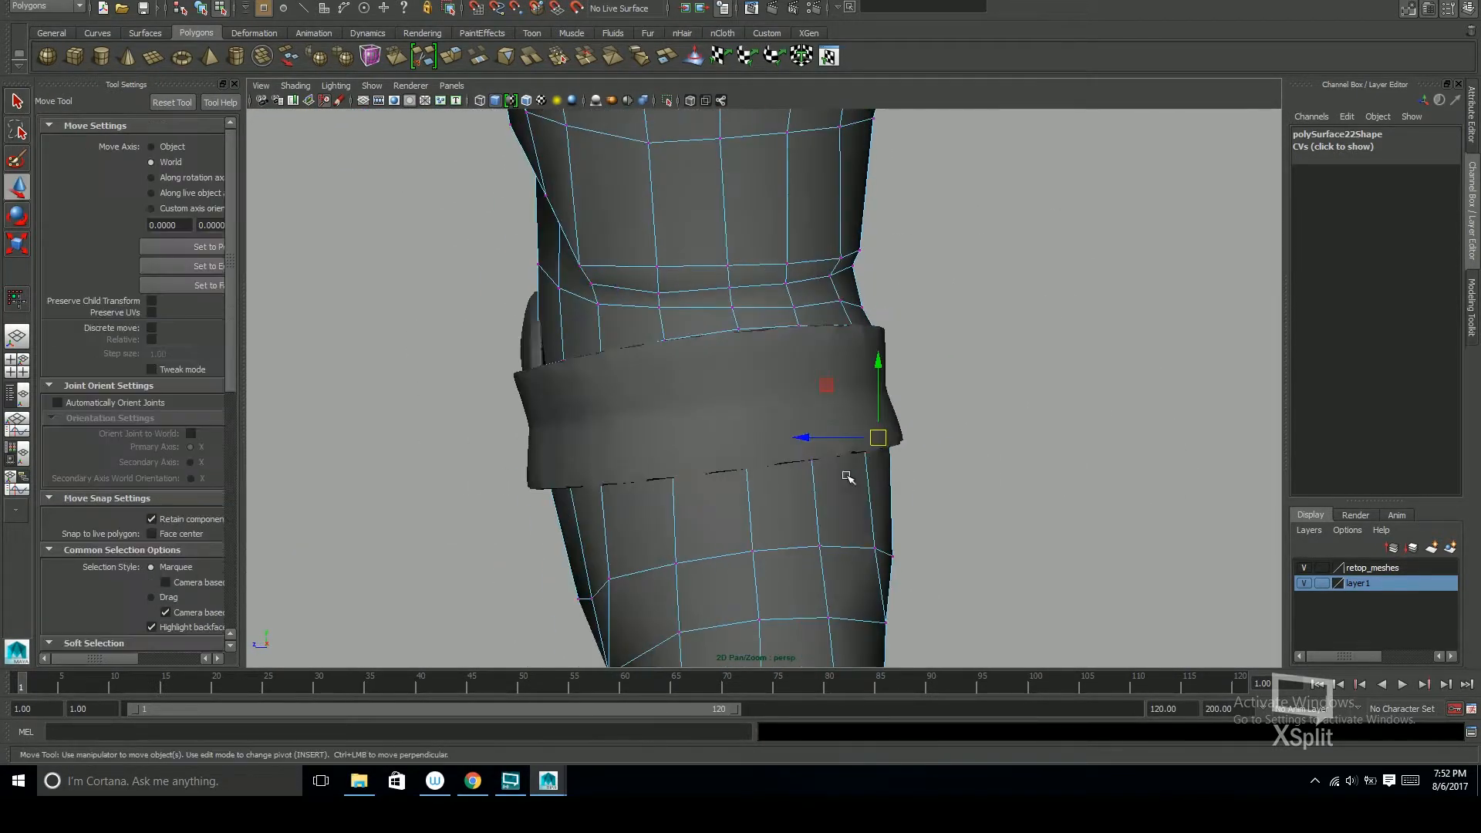
Extrude the ring of body faces covered by the belt outward with a thickness of about 0.04
{"action": "key", "text": "F10"}
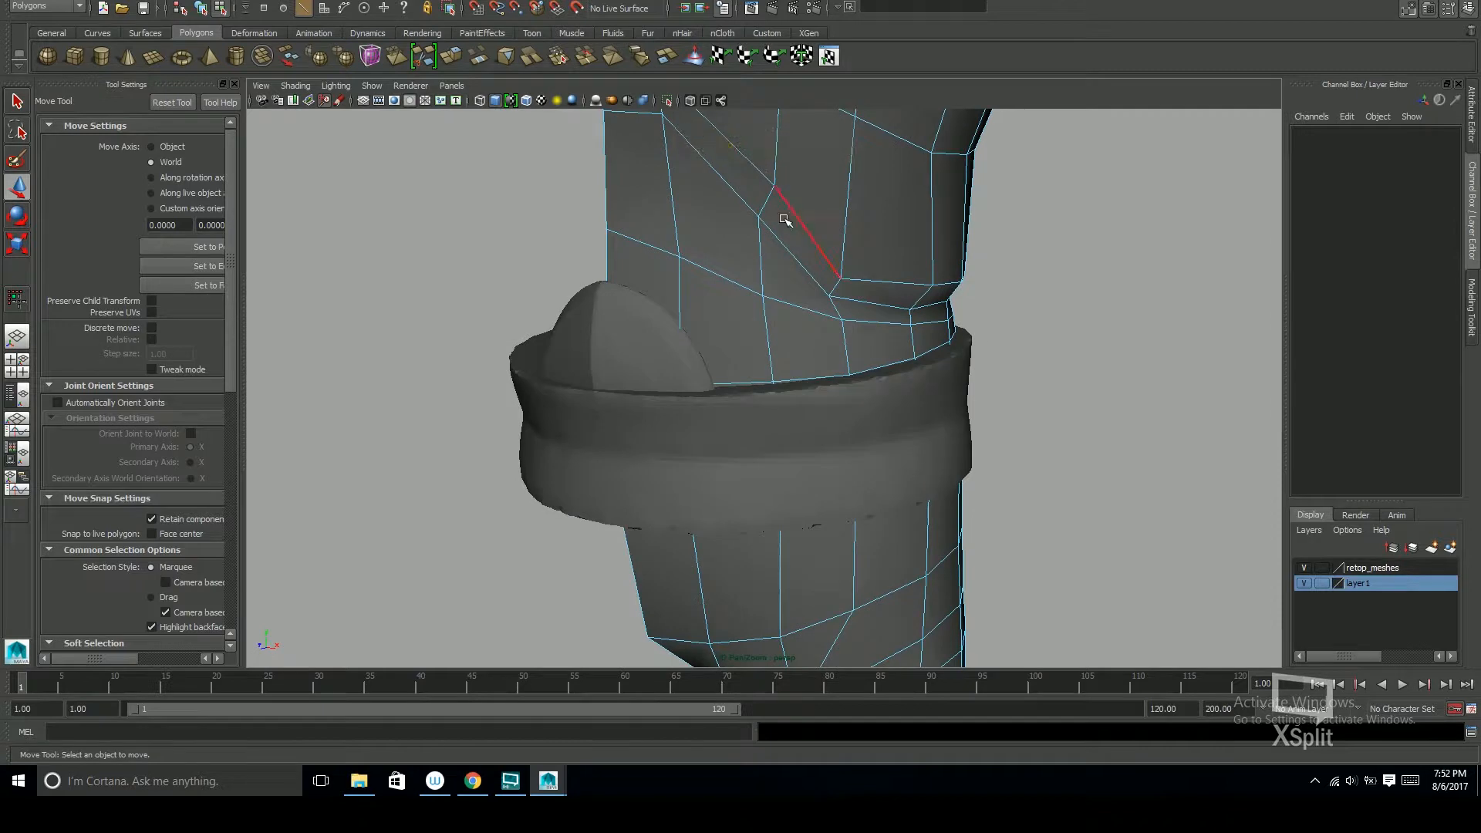
{"action": "right_click", "coordinate": [876, 472], "text": "shift"}
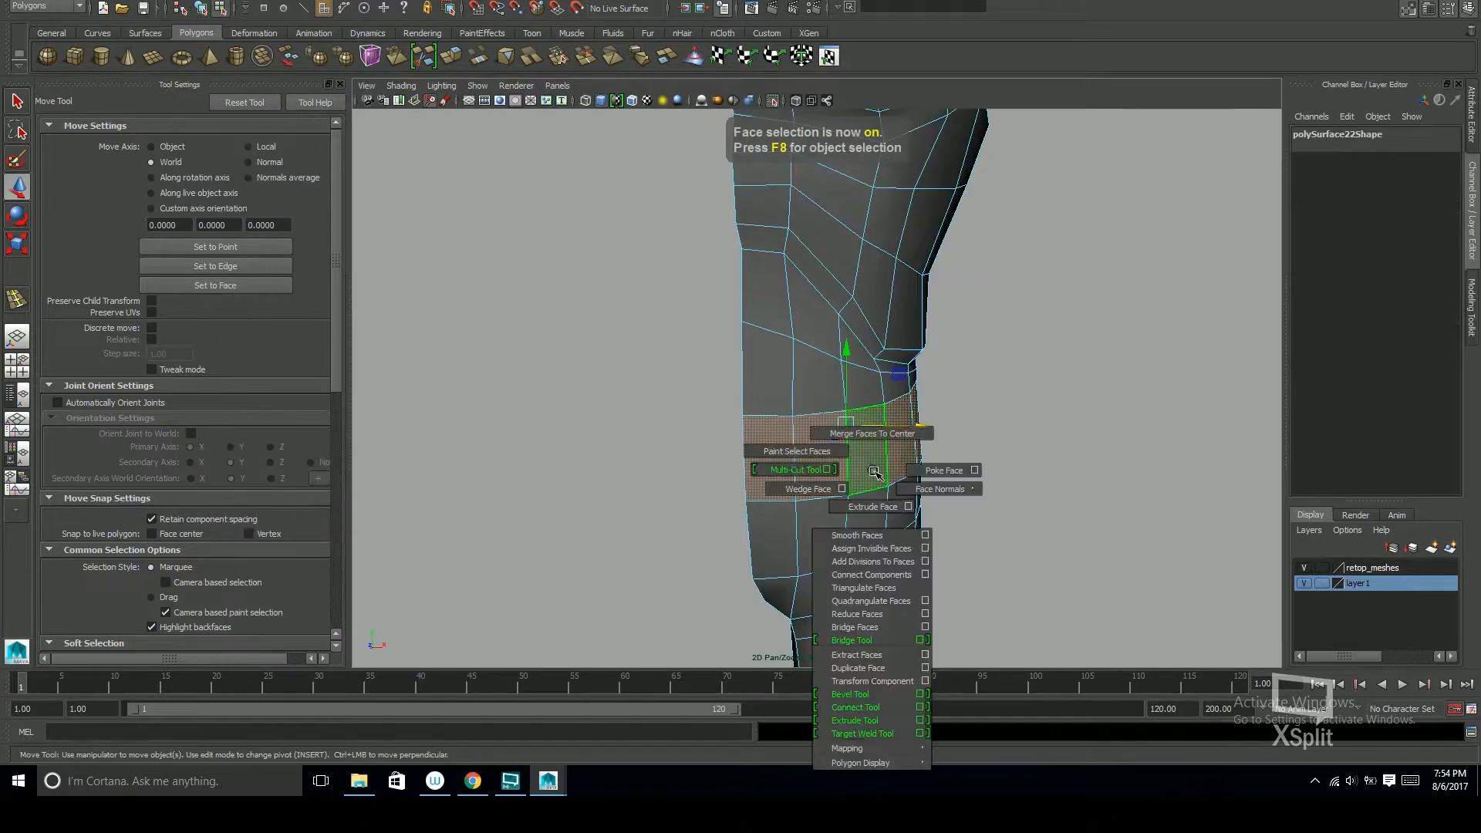
{"action": "right_click_drag", "start_coordinate": [874, 471], "coordinate": [872, 507], "text": "shift"}
{"action": "left_click_drag", "start_coordinate": [915, 232], "coordinate": [959, 287], "text": "alt"}
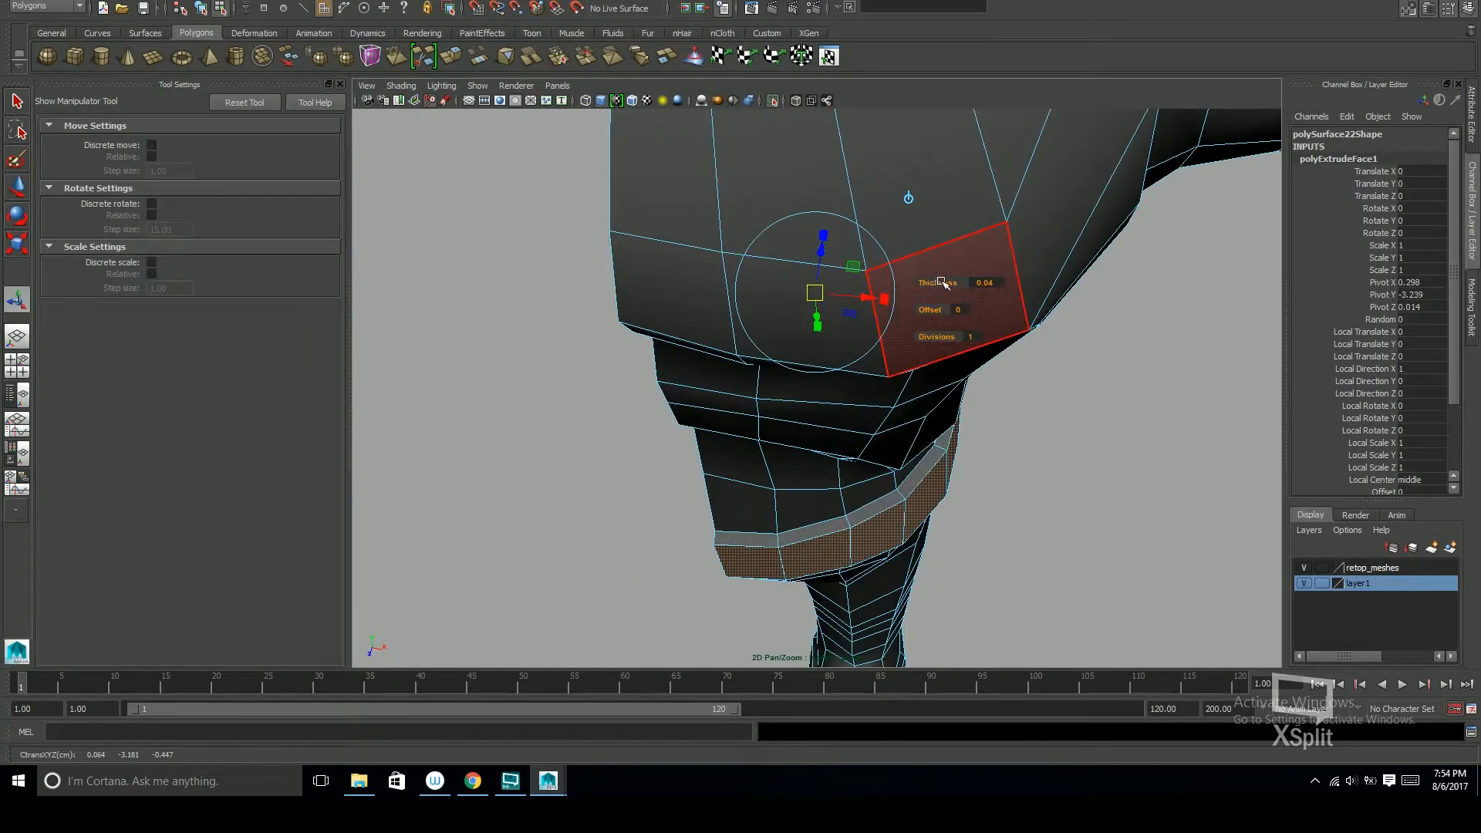
{"action": "key", "text": "w"}
{"action": "left_click_drag", "start_coordinate": [1012, 418], "coordinate": [942, 447], "text": "alt"}
{"action": "key", "text": "F8"}
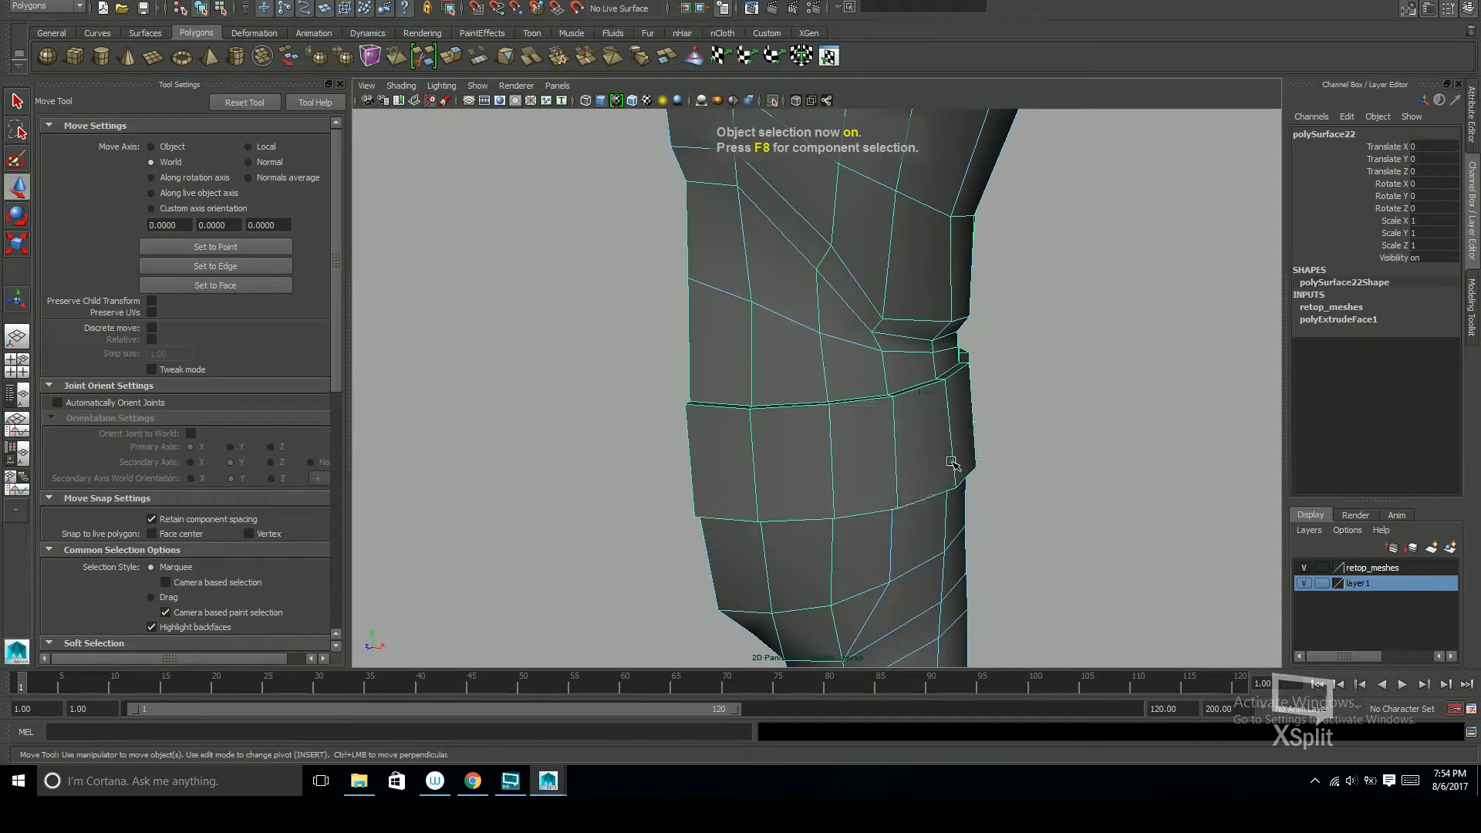
Insert a horizontal edge loop around the middle of the extruded belt and scale it inward
{"action": "right_click_drag", "start_coordinate": [953, 462], "coordinate": [902, 455], "text": "shift"}
{"action": "left_click", "coordinate": [899, 454]}
{"action": "key", "text": "r"}
{"action": "left_click_drag", "start_coordinate": [898, 454], "coordinate": [912, 463], "text": "alt"}
{"action": "left_click_drag", "start_coordinate": [868, 415], "coordinate": [850, 417]}
{"action": "key", "text": "w"}
{"action": "left_click_drag", "start_coordinate": [945, 466], "coordinate": [962, 446], "text": "alt"}
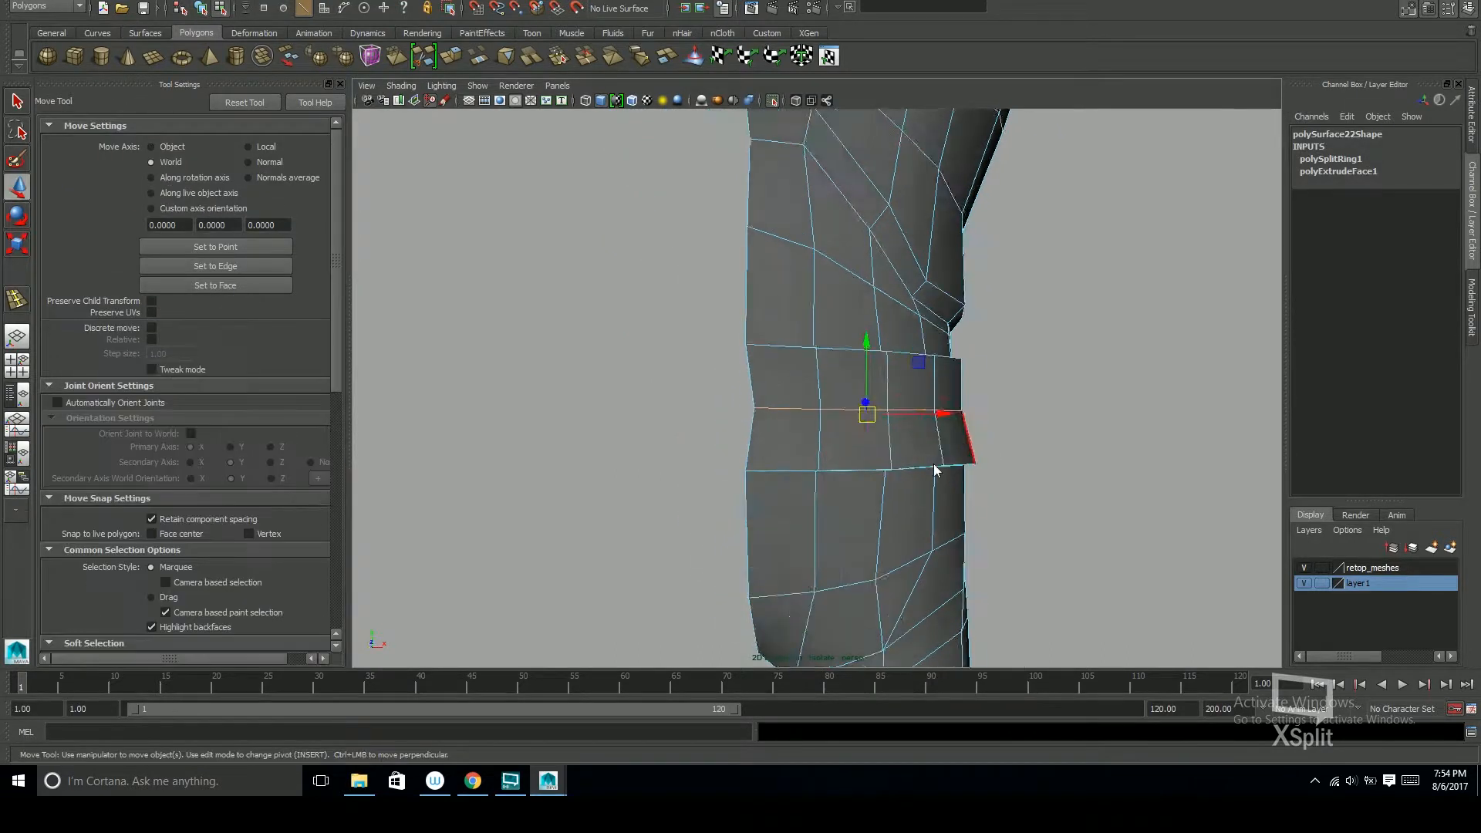
Move the belt's middle edge loop in the front view to match the reference belt's narrowed profile
{"action": "key", "text": "space"}
{"action": "key", "text": "space"}
{"action": "scroll", "coordinate": [941, 323], "scroll_direction": "up", "scroll_amount": 6}
{"action": "left_click_drag", "start_coordinate": [977, 325], "coordinate": [968, 325]}
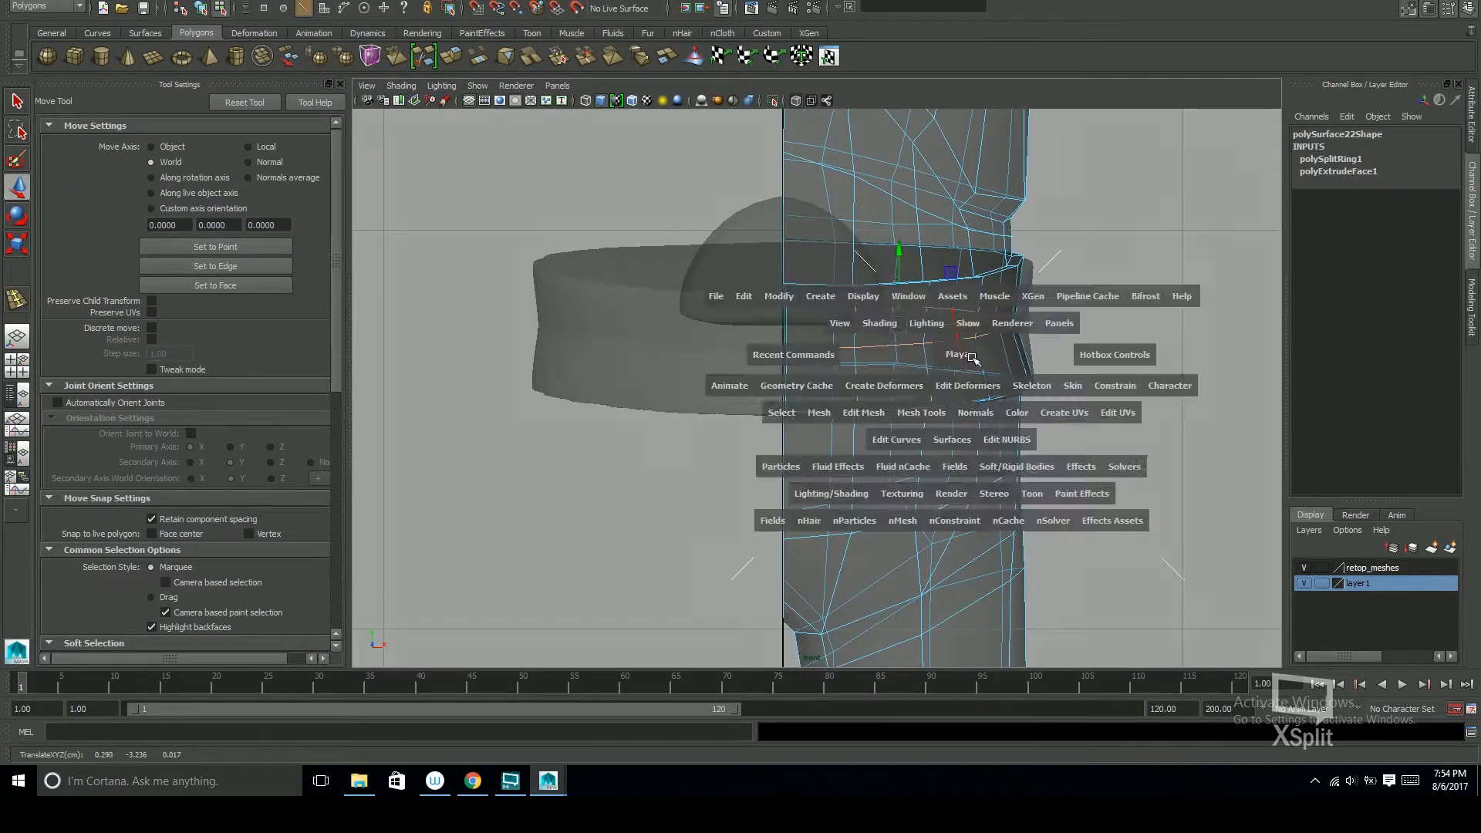
Delete the four cap faces that the extrusion left at the belt's front and back centre openings
{"action": "key", "text": "space"}
{"action": "key", "text": "space"}
{"action": "scroll", "coordinate": [993, 503], "scroll_direction": "up", "scroll_amount": 5}
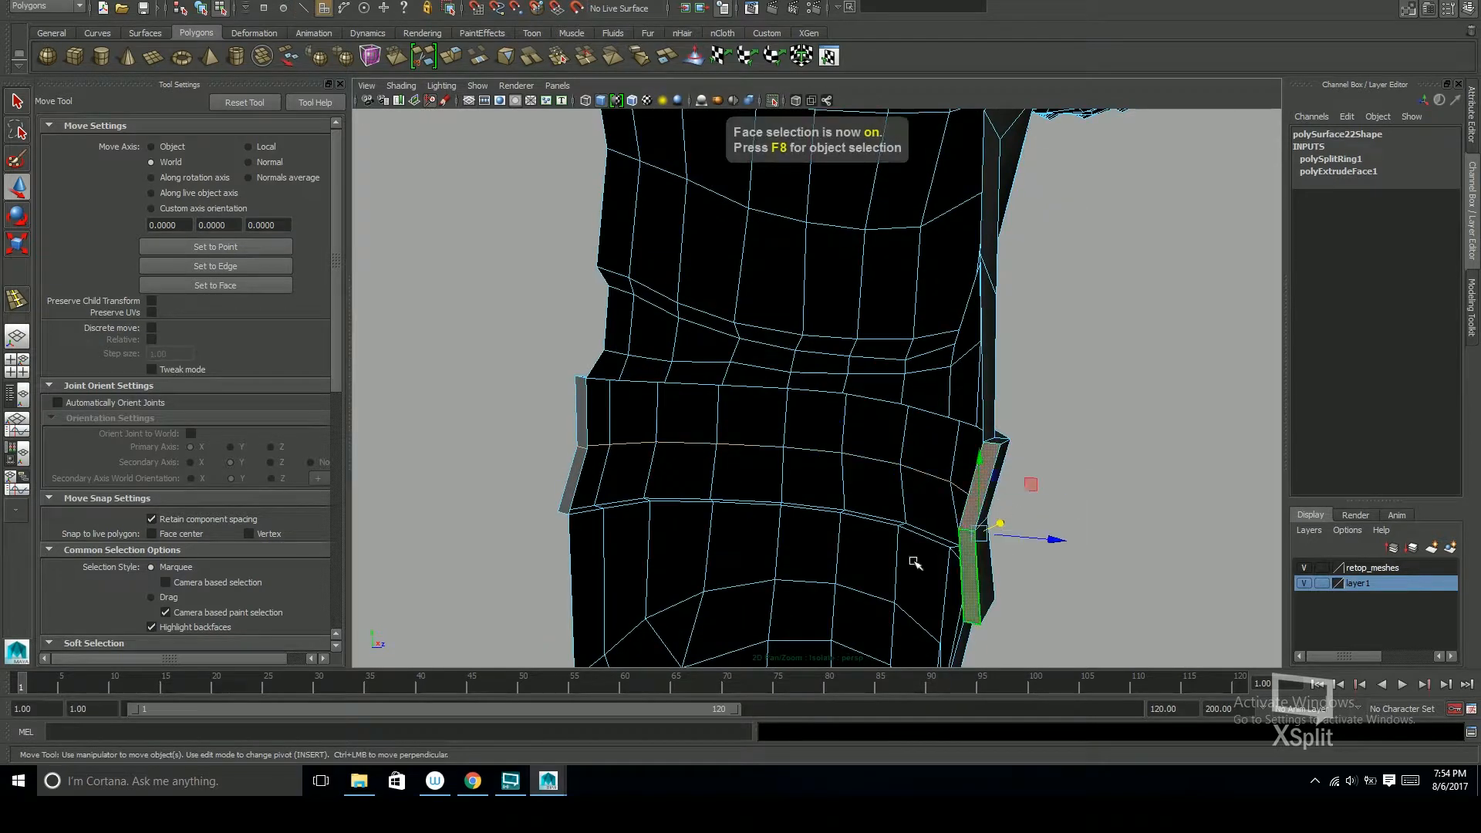
{"action": "left_click", "coordinate": [582, 417], "text": "shift"}
{"action": "left_click", "coordinate": [573, 480], "text": "shift"}
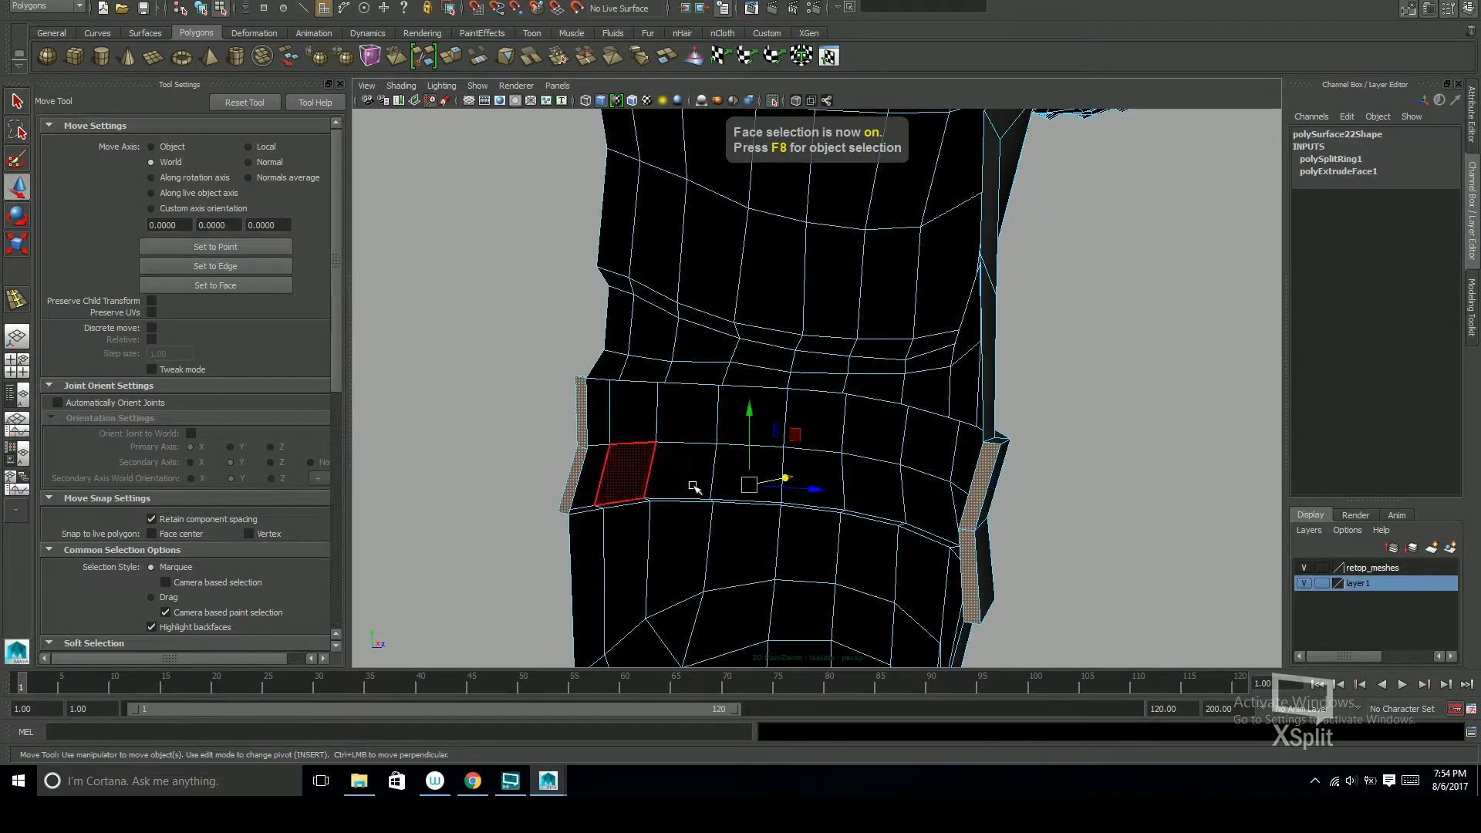
{"action": "key", "text": "Delete"}
Align the belt's centre-edge vertices with the centre line in the front view and return to object selection
{"action": "key", "text": "space"}
{"action": "key", "text": "space"}
{"action": "middle_click_drag", "start_coordinate": [1094, 423], "coordinate": [1026, 463], "text": "alt"}
{"action": "scroll", "coordinate": [1025, 448], "scroll_direction": "up", "scroll_amount": 1}
{"action": "right_click_drag", "start_coordinate": [1019, 443], "coordinate": [937, 444]}
{"action": "left_click_drag", "start_coordinate": [907, 528], "coordinate": [827, 220]}
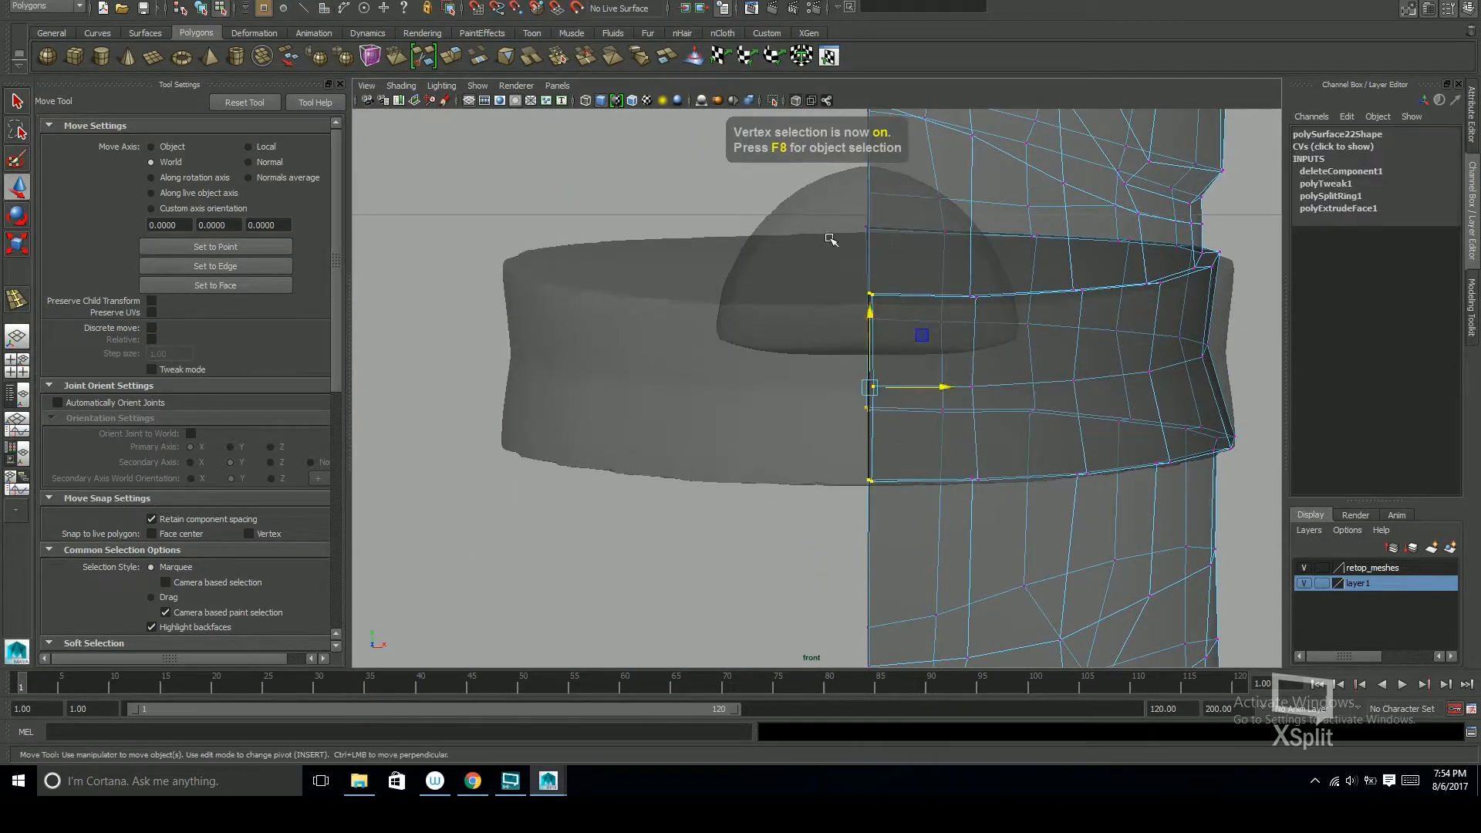
{"action": "key", "text": "r"}
{"action": "key", "text": "q"}
{"action": "key", "text": "F8"}
Soften the edges of the body mesh and isolate it for inspection
{"action": "left_click_drag", "start_coordinate": [790, 555], "coordinate": [872, 485], "text": "alt"}
{"action": "left_click", "coordinate": [844, 496]}
{"action": "right_click_drag", "start_coordinate": [844, 496], "coordinate": [1002, 421], "text": "shift"}
{"action": "key", "text": "w"}
{"action": "left_click", "coordinate": [974, 455]}
{"action": "left_click_drag", "start_coordinate": [969, 462], "coordinate": [984, 506], "text": "alt"}
{"action": "left_click", "coordinate": [871, 480]}
{"action": "middle_click_drag", "start_coordinate": [984, 506], "coordinate": [1045, 463], "text": "alt"}
{"action": "scroll", "coordinate": [844, 491], "scroll_direction": "up", "scroll_amount": 10}
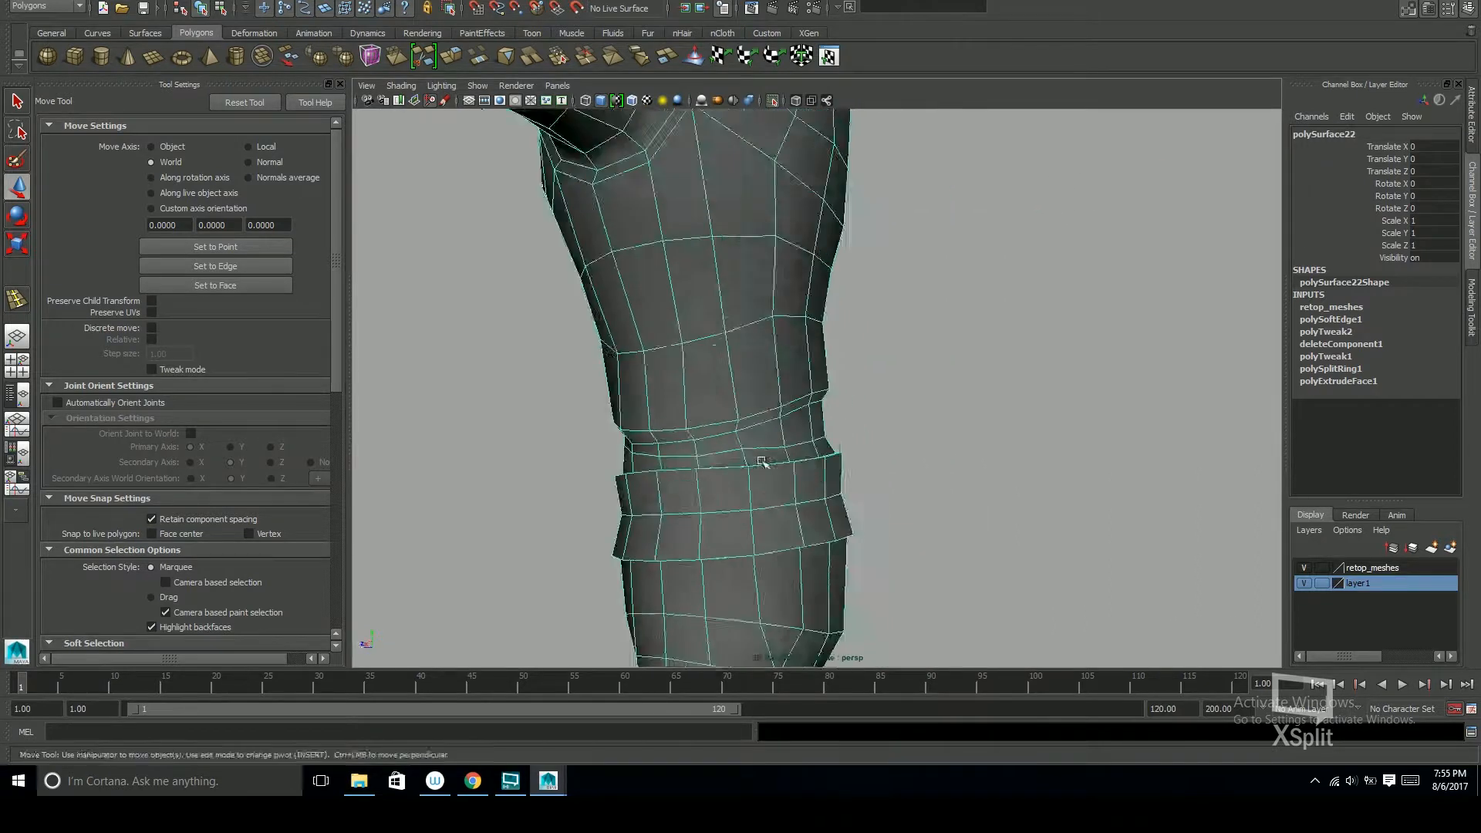
Reposition the body vertices just above the belt to even out the spacing of the waist rows
{"action": "key", "text": "F9"}
{"action": "left_click", "coordinate": [816, 445]}
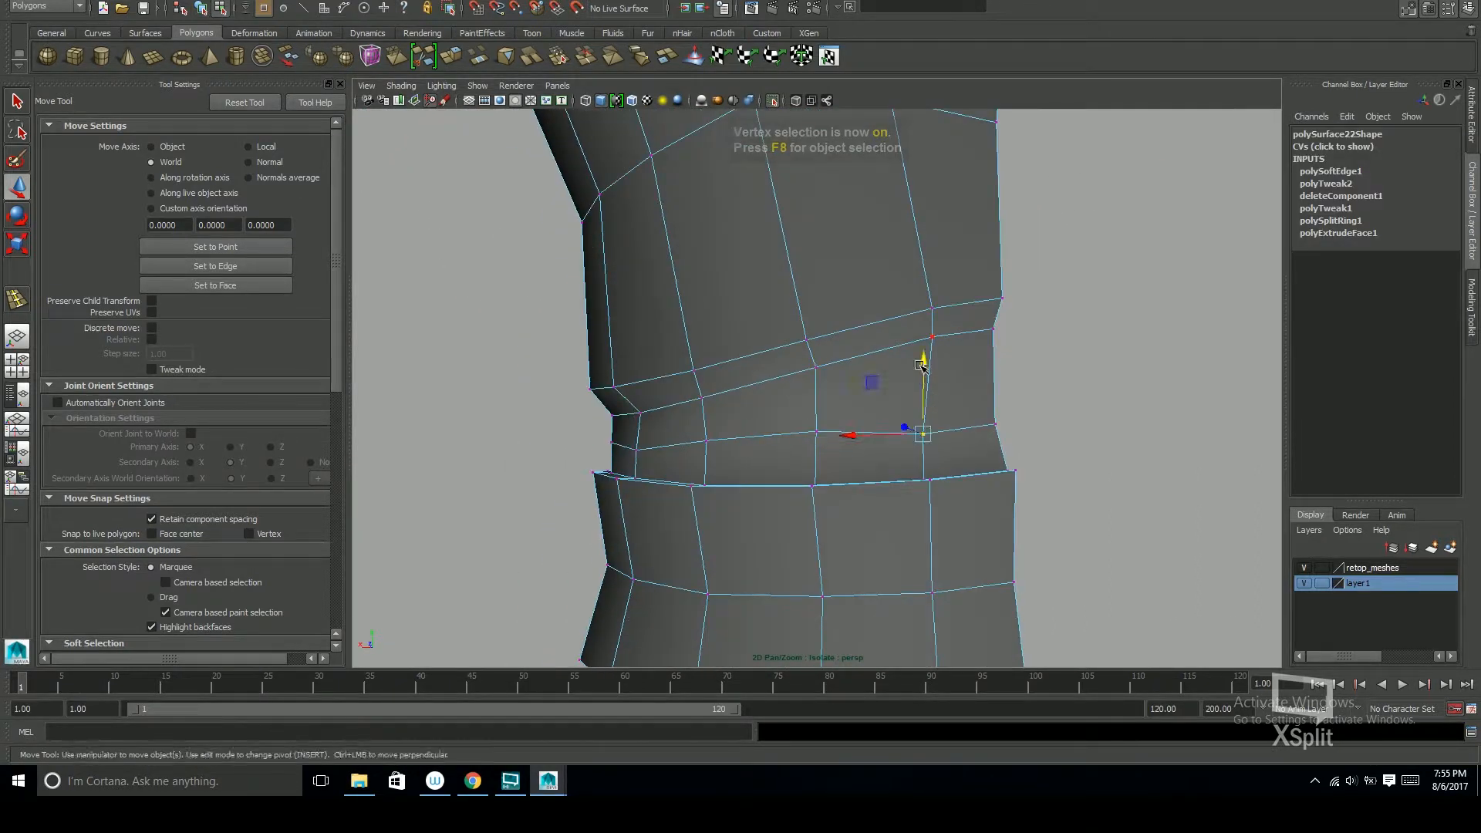
{"action": "left_click_drag", "start_coordinate": [923, 364], "coordinate": [754, 251]}
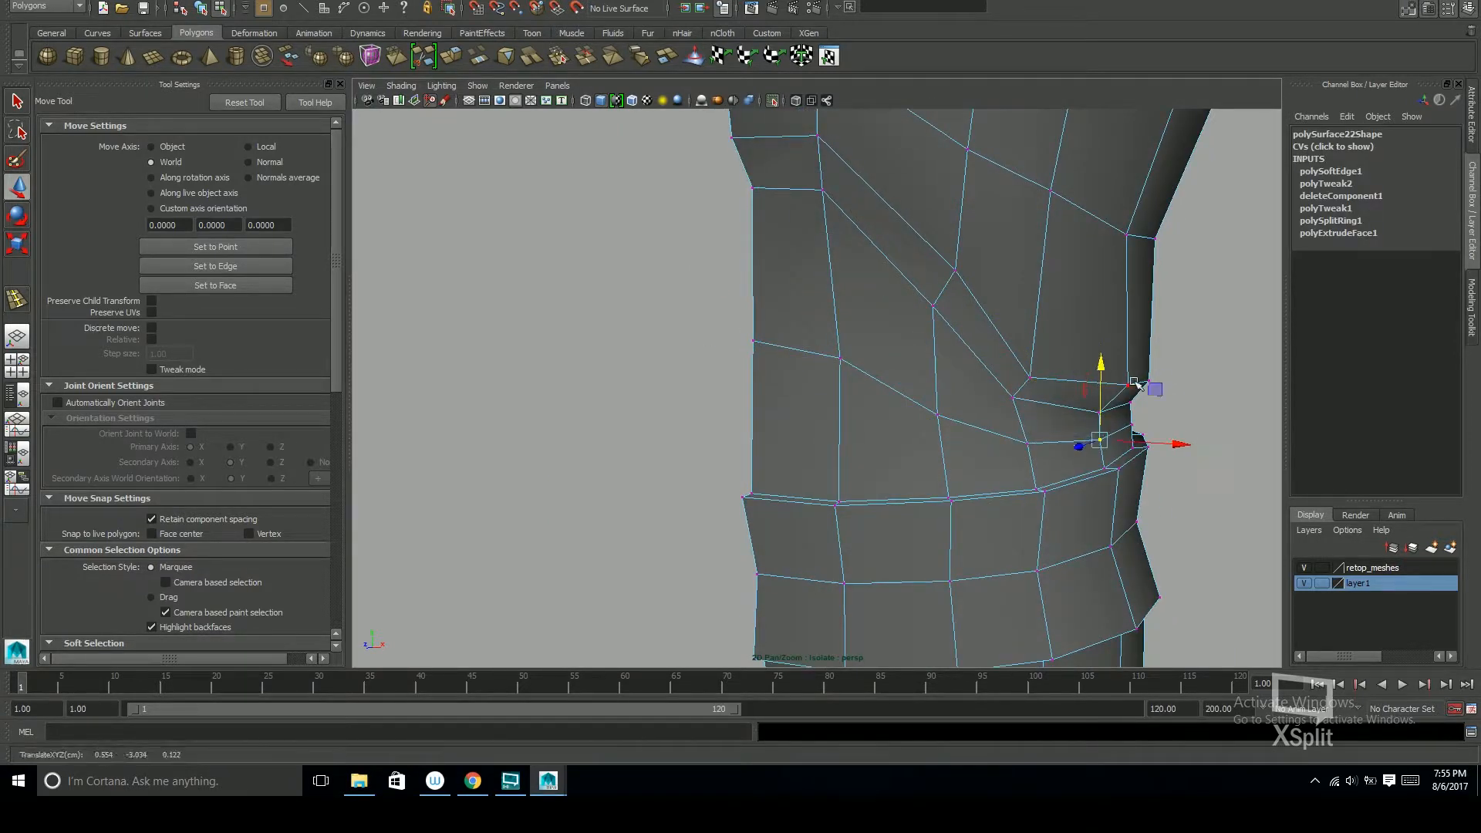
{"action": "key", "text": "q"}
{"action": "key", "text": "F8"}
Check the smoothed waist and belt shape on the whole body and save the scene
{"action": "scroll", "coordinate": [942, 414], "scroll_direction": "down", "scroll_amount": 5}
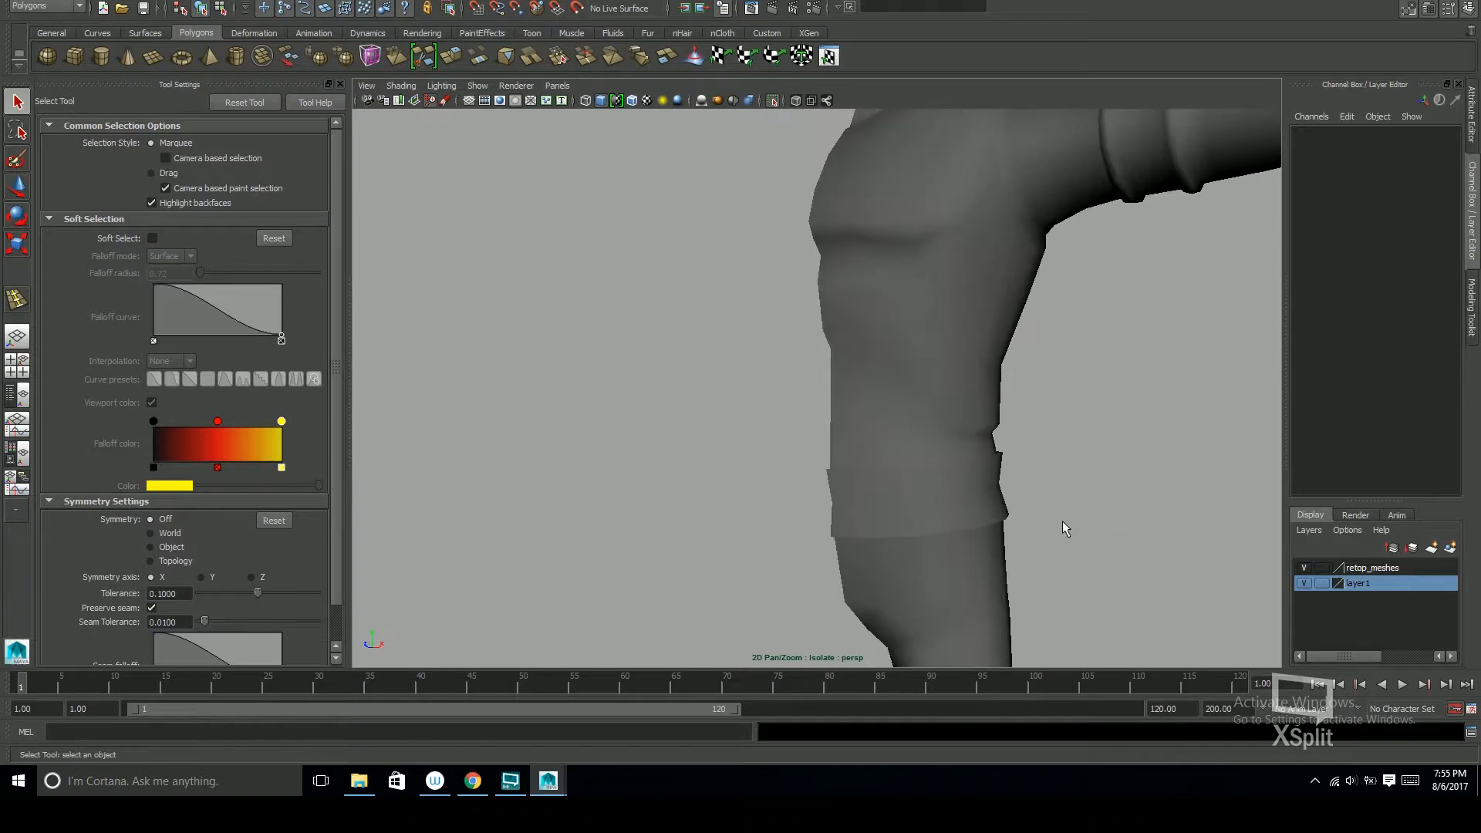
{"action": "scroll", "coordinate": [1069, 524], "scroll_direction": "down", "scroll_amount": 5}
{"action": "scroll", "coordinate": [1038, 471], "scroll_direction": "up", "scroll_amount": 6}
{"action": "key", "text": "ctrl+s"}
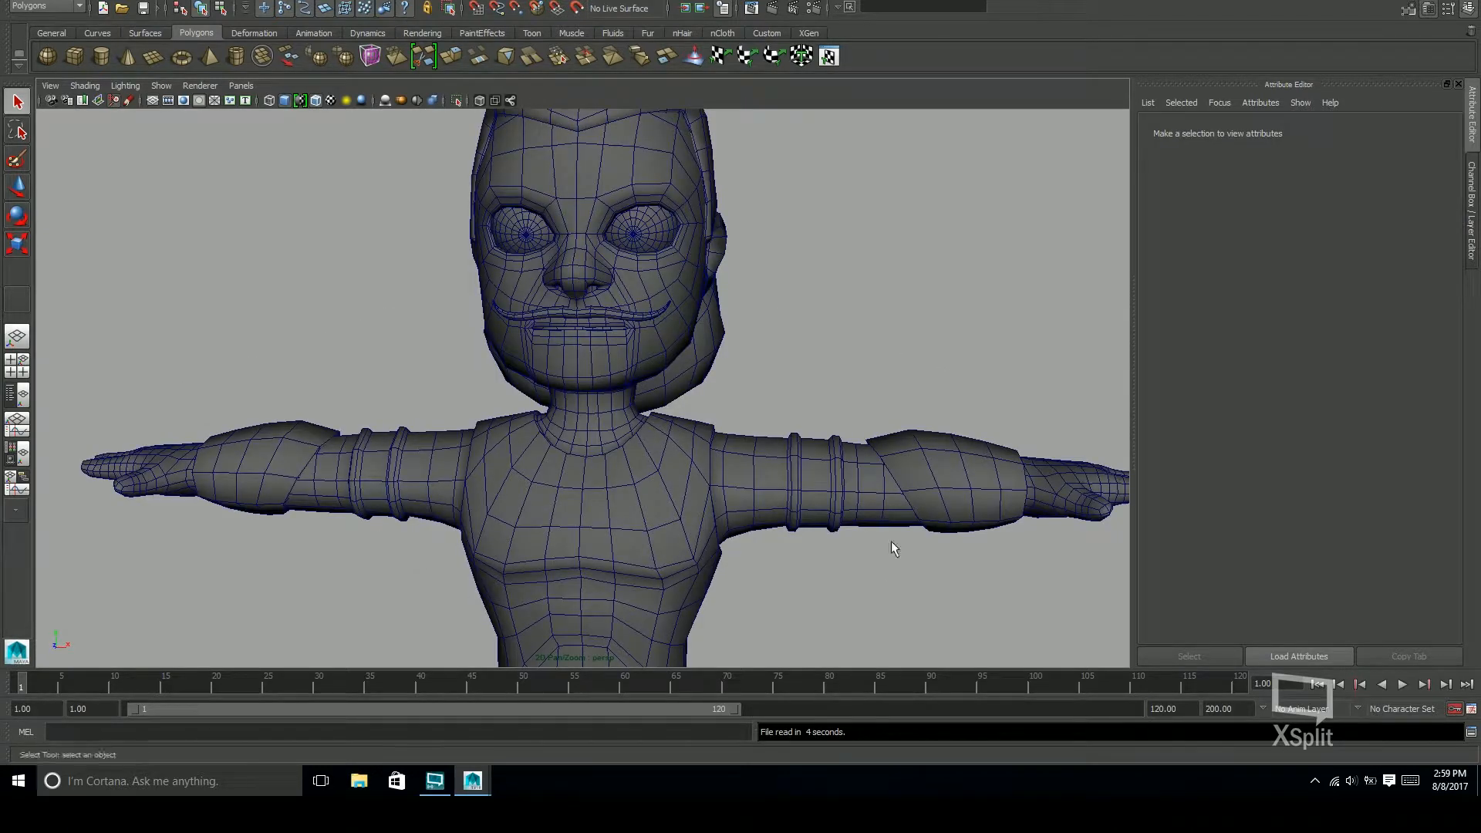
Examine the mirrored character's waist, belt and dome topology with the body mesh selected
{"action": "key", "text": "f"}
{"action": "left_click_drag", "start_coordinate": [676, 459], "coordinate": [766, 415], "text": "alt"}
{"action": "right_click_drag", "start_coordinate": [760, 411], "coordinate": [799, 397], "text": "alt"}
{"action": "left_click_drag", "start_coordinate": [799, 398], "coordinate": [655, 440], "text": "alt"}
{"action": "right_click_drag", "start_coordinate": [656, 440], "coordinate": [786, 405], "text": "alt"}
{"action": "middle_click_drag", "start_coordinate": [548, 459], "coordinate": [687, 399], "text": "alt"}
{"action": "left_click_drag", "start_coordinate": [689, 401], "coordinate": [751, 367], "text": "alt"}
{"action": "left_click", "coordinate": [786, 363]}
{"action": "right_click_drag", "start_coordinate": [751, 367], "coordinate": [843, 290], "text": "alt"}
{"action": "left_click_drag", "start_coordinate": [843, 291], "coordinate": [804, 350], "text": "alt"}
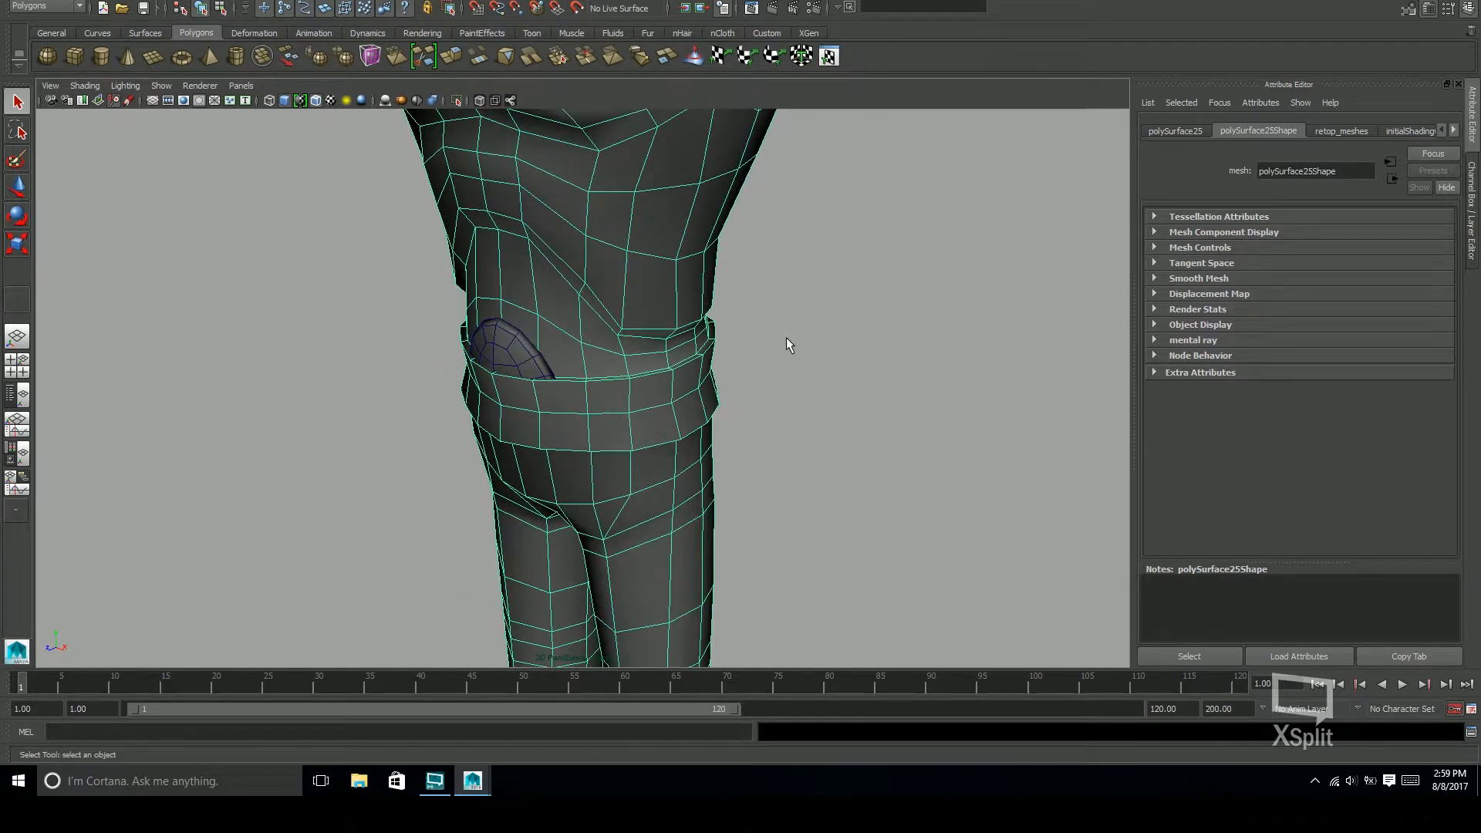
Examine the full body mesh and its separate parts up close and from several sides
{"action": "left_click_drag", "start_coordinate": [787, 340], "coordinate": [830, 370], "text": "alt"}
{"action": "middle_click_drag", "start_coordinate": [830, 370], "coordinate": [772, 385], "text": "alt"}
{"action": "right_click_drag", "start_coordinate": [771, 385], "coordinate": [1060, 331], "text": "alt"}
{"action": "left_click", "coordinate": [823, 306]}
{"action": "left_click_drag", "start_coordinate": [887, 308], "coordinate": [523, 380], "text": "alt"}
{"action": "mouse_move", "coordinate": [522, 380]}
{"action": "right_mouse_down", "text": "alt"}
{"action": "mouse_move", "coordinate": [581, 364]}
{"action": "mouse_move", "coordinate": [524, 370]}
{"action": "right_mouse_up", "text": "alt"}
{"action": "middle_click_drag", "start_coordinate": [673, 391], "coordinate": [678, 424], "text": "alt"}
{"action": "left_click_drag", "start_coordinate": [678, 424], "coordinate": [549, 376], "text": "alt"}
{"action": "left_click", "coordinate": [638, 369]}
{"action": "right_click_drag", "start_coordinate": [644, 356], "coordinate": [536, 353], "text": "alt"}
{"action": "left_click_drag", "start_coordinate": [729, 380], "coordinate": [832, 441], "text": "alt"}
{"action": "left_click", "coordinate": [752, 431]}
{"action": "left_click", "coordinate": [606, 368]}
{"action": "middle_click_drag", "start_coordinate": [717, 379], "coordinate": [767, 371], "text": "alt"}
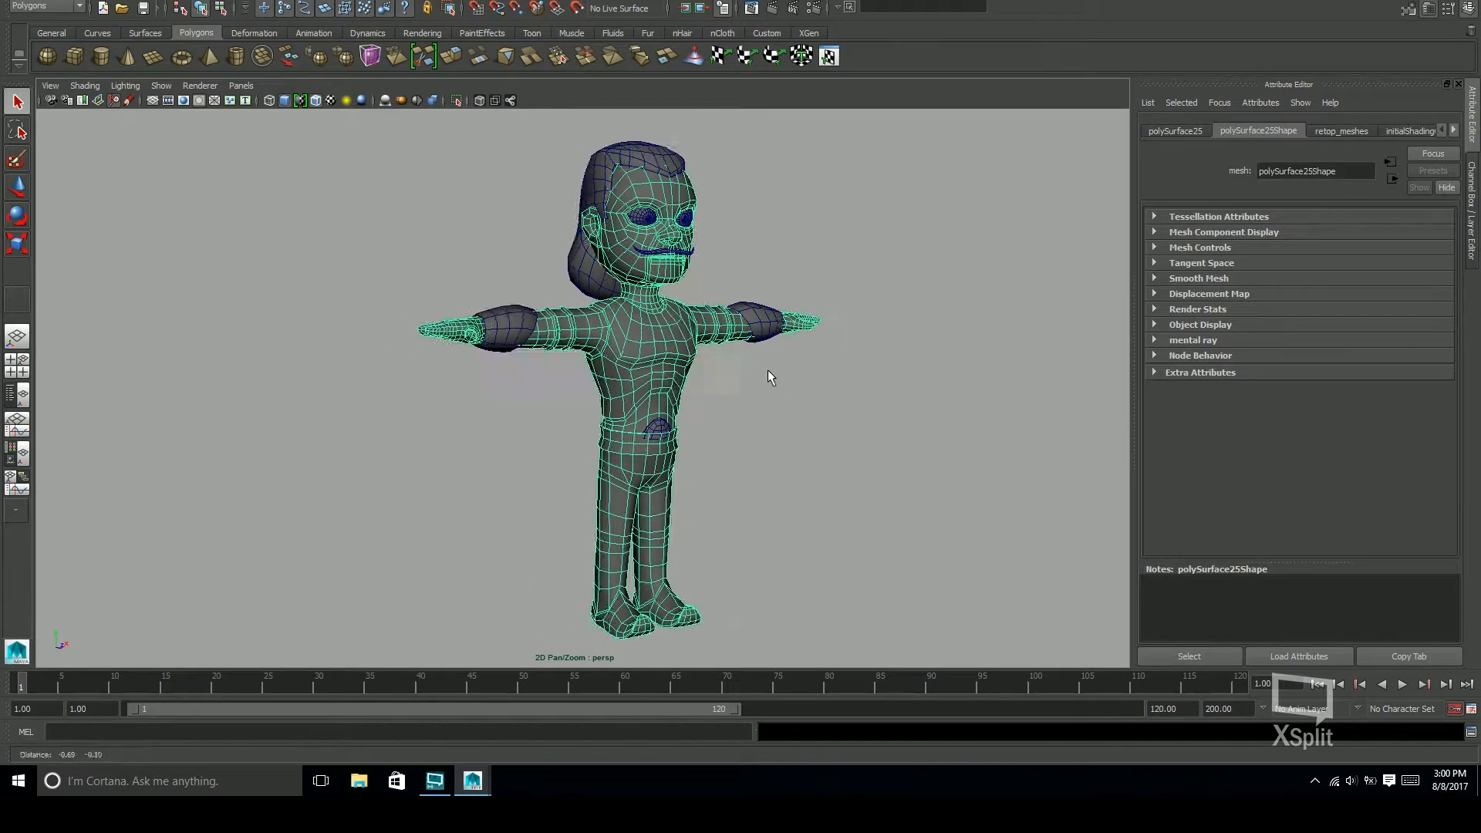
{"action": "left_click_drag", "start_coordinate": [767, 369], "coordinate": [744, 344], "text": "alt"}
{"action": "key", "text": "space"}
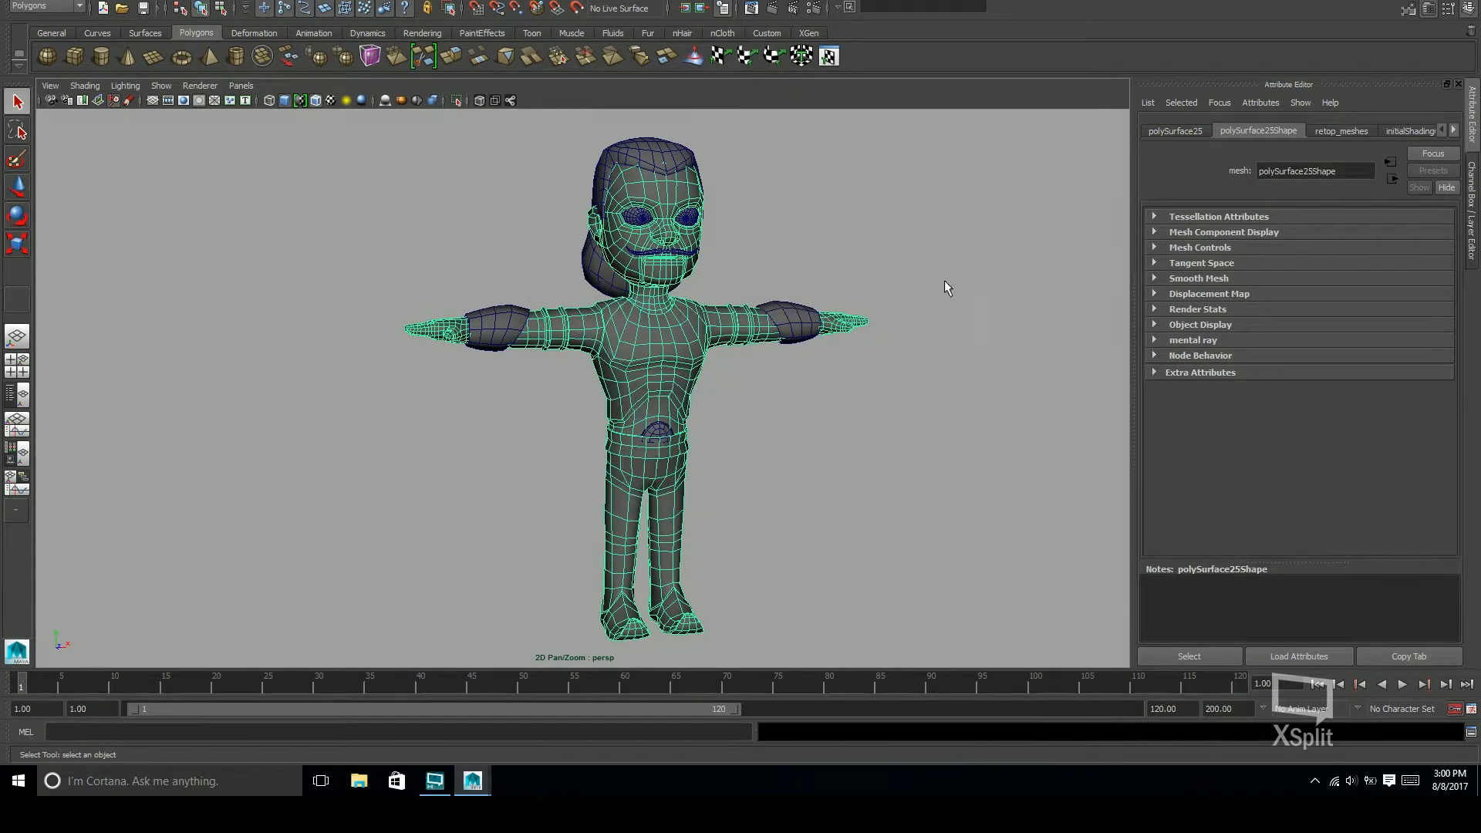
{"action": "key", "text": "space"}
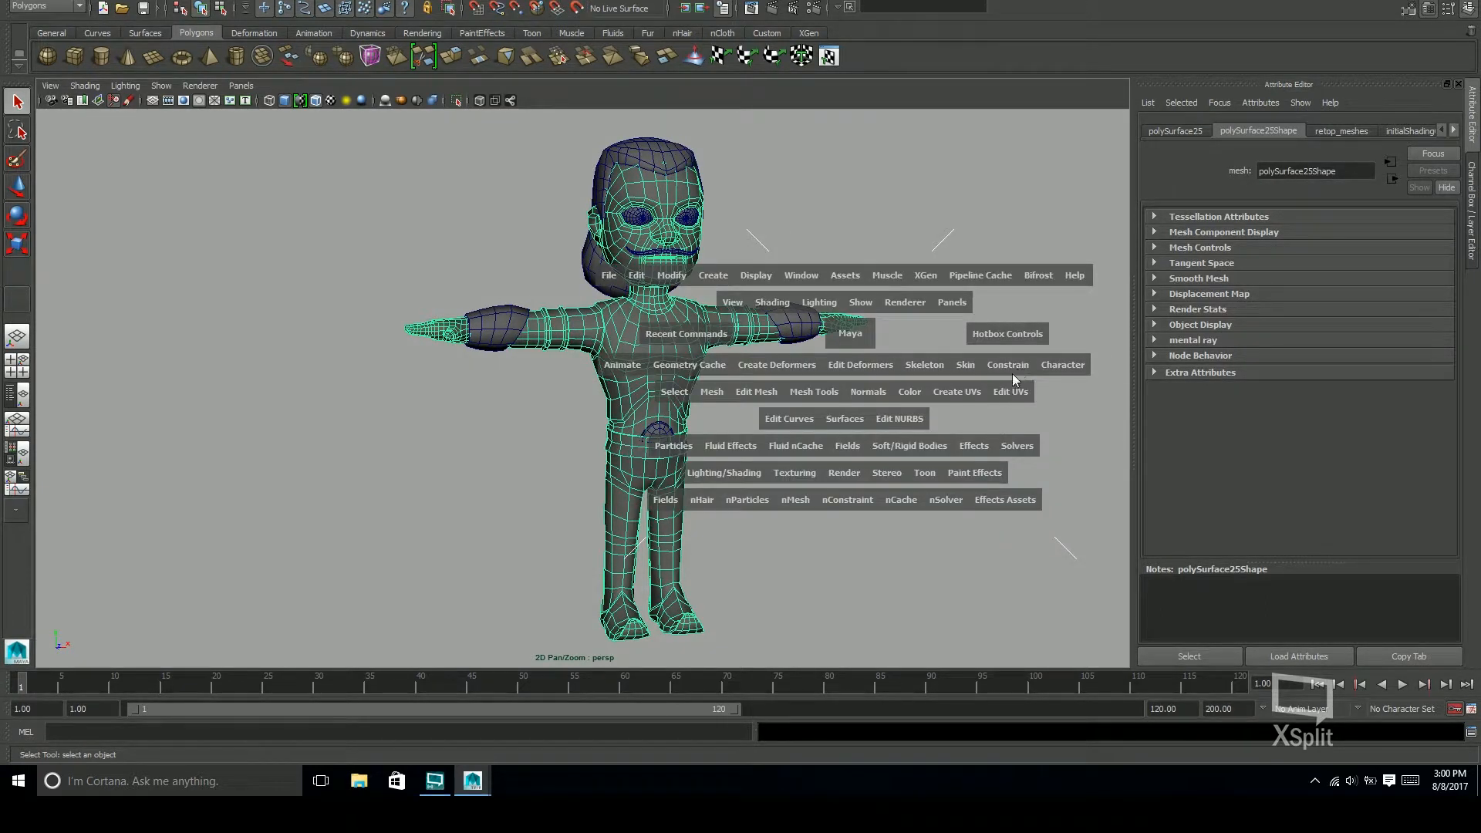
{"action": "left_click", "coordinate": [960, 395]}
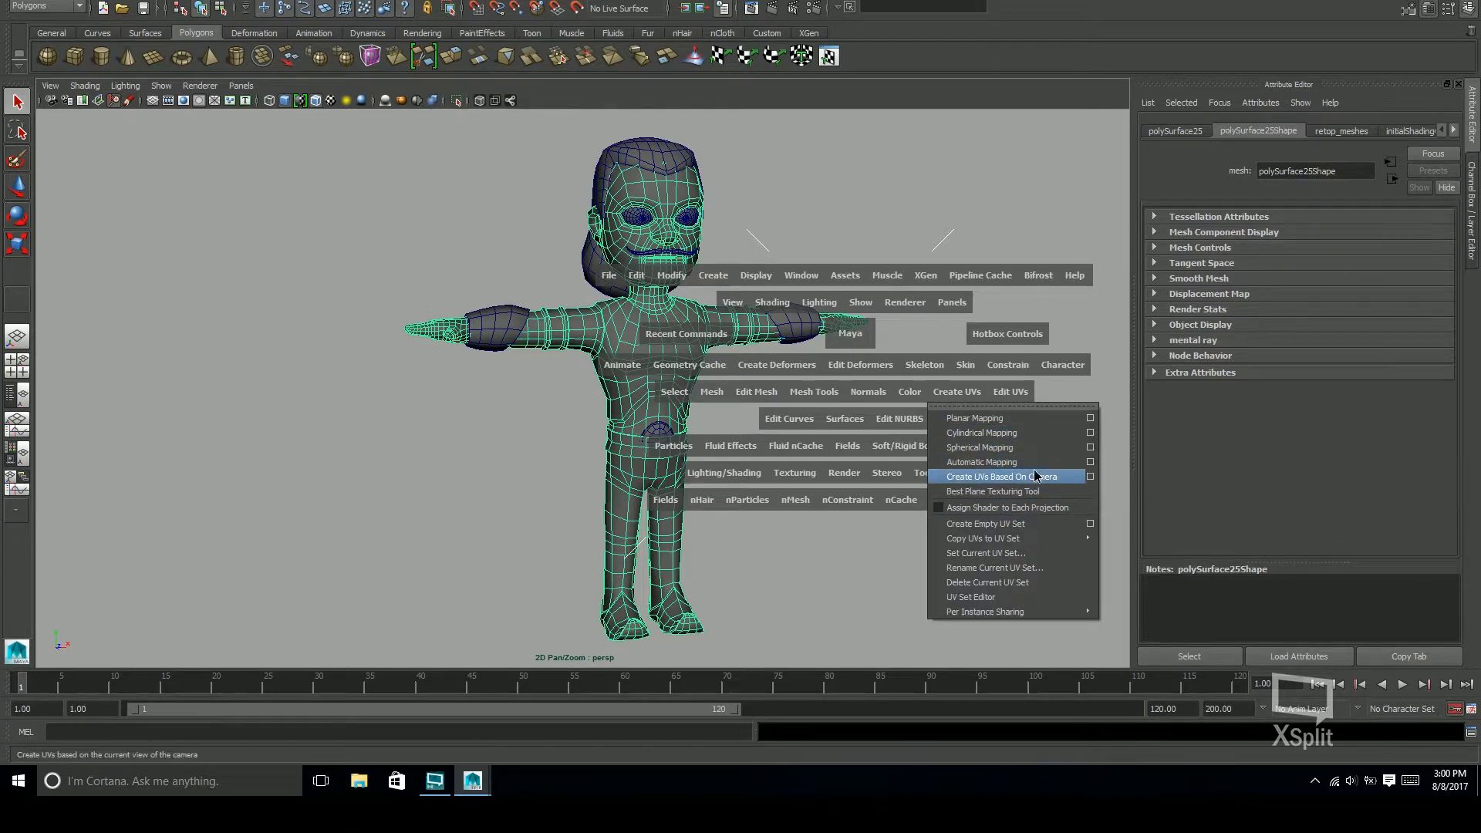
{"action": "left_click", "coordinate": [986, 220]}
Clear the selection and examine the wireframe of the character's head, torso and arms
{"action": "middle_click_drag", "start_coordinate": [932, 285], "coordinate": [982, 287], "text": "alt"}
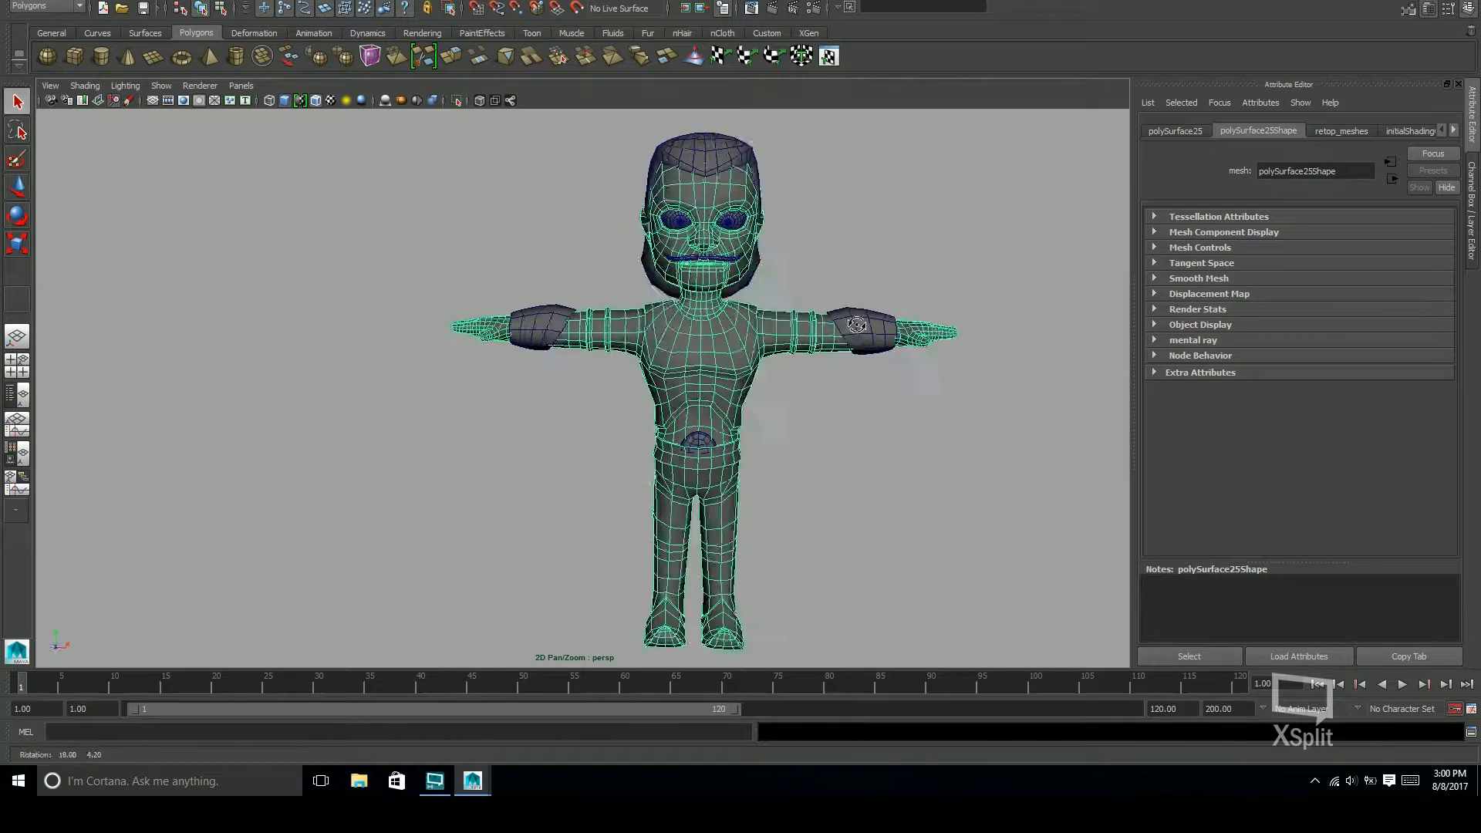
{"action": "left_click_drag", "start_coordinate": [982, 287], "coordinate": [829, 377], "text": "alt"}
{"action": "left_click", "coordinate": [828, 377]}
{"action": "middle_click_drag", "start_coordinate": [829, 377], "coordinate": [743, 396], "text": "alt"}
{"action": "left_click_drag", "start_coordinate": [706, 439], "coordinate": [774, 400], "text": "alt"}
{"action": "middle_click_drag", "start_coordinate": [774, 400], "coordinate": [771, 439], "text": "alt"}
{"action": "left_click_drag", "start_coordinate": [771, 439], "coordinate": [759, 377], "text": "alt"}
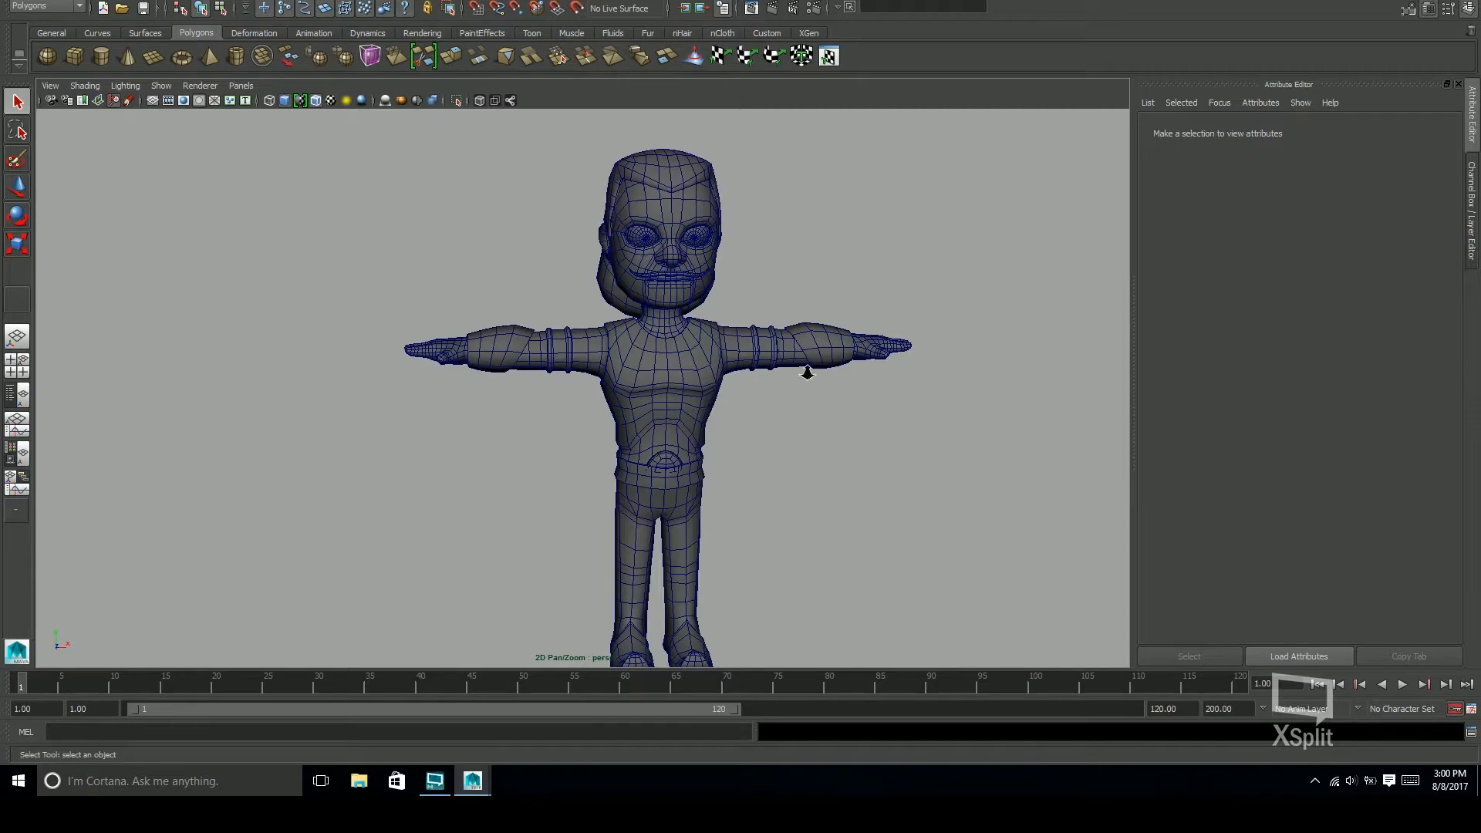
{"action": "right_click_drag", "start_coordinate": [758, 378], "coordinate": [873, 354], "text": "alt"}
{"action": "middle_click_drag", "start_coordinate": [873, 354], "coordinate": [832, 414], "text": "alt"}
{"action": "left_click_drag", "start_coordinate": [832, 414], "coordinate": [704, 418], "text": "alt"}
{"action": "right_click_drag", "start_coordinate": [704, 418], "coordinate": [807, 364], "text": "alt"}
{"action": "middle_click_drag", "start_coordinate": [807, 364], "coordinate": [841, 447], "text": "alt"}
{"action": "left_click_drag", "start_coordinate": [840, 447], "coordinate": [866, 397], "text": "alt"}
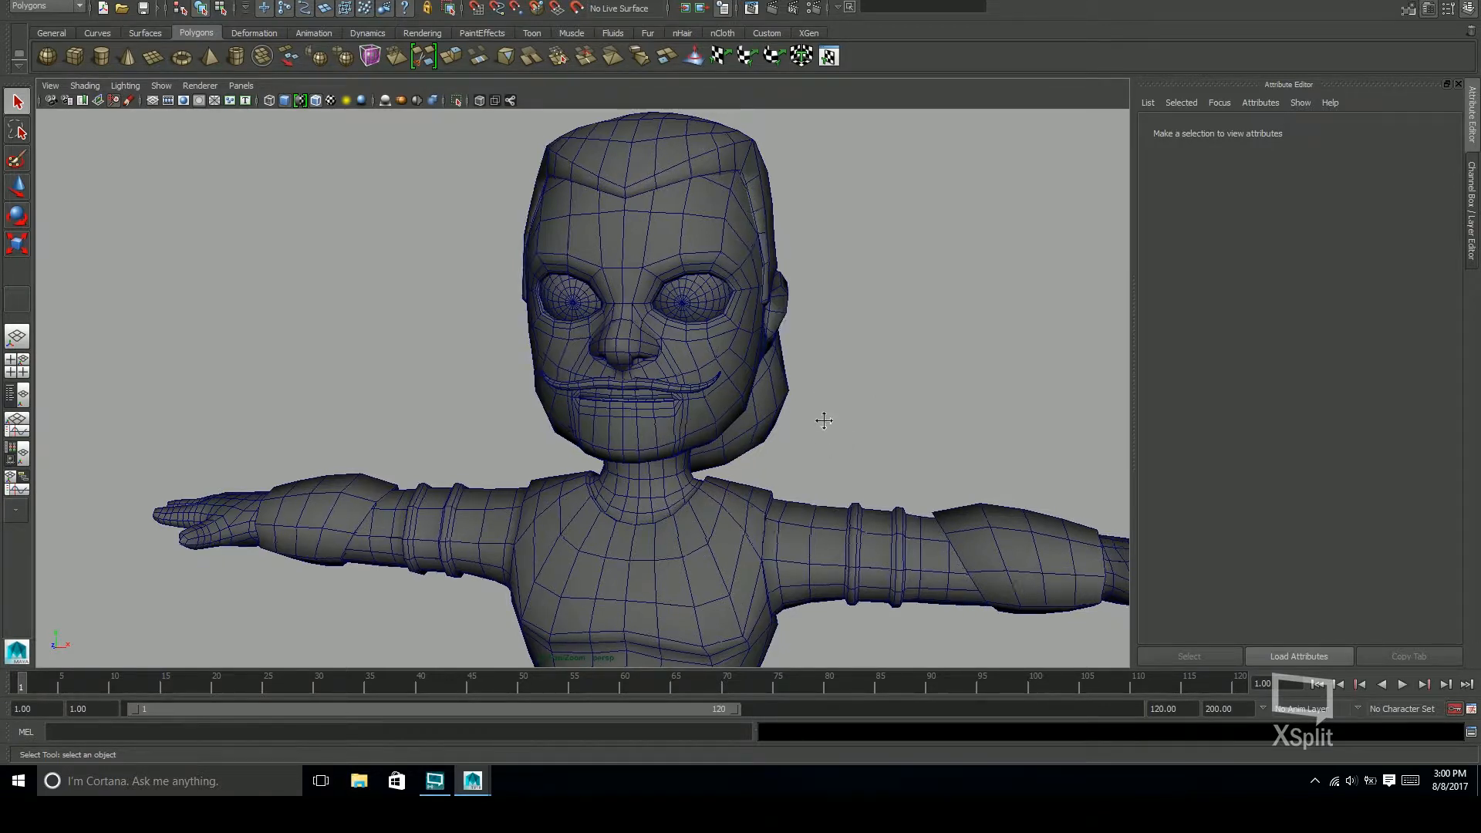
Examine the character's topology from the torso down to the legs and feet
{"action": "middle_click_drag", "start_coordinate": [817, 448], "coordinate": [879, 268], "text": "alt"}
{"action": "right_click_drag", "start_coordinate": [936, 354], "coordinate": [862, 369], "text": "alt"}
{"action": "middle_click_drag", "start_coordinate": [863, 369], "coordinate": [891, 201], "text": "alt"}
{"action": "left_click_drag", "start_coordinate": [810, 424], "coordinate": [851, 433], "text": "alt"}
{"action": "middle_click_drag", "start_coordinate": [852, 433], "coordinate": [867, 344], "text": "alt"}
{"action": "left_click_drag", "start_coordinate": [871, 434], "coordinate": [802, 386], "text": "alt"}
{"action": "right_click_drag", "start_coordinate": [906, 383], "coordinate": [960, 375], "text": "alt"}
{"action": "middle_click_drag", "start_coordinate": [773, 346], "coordinate": [789, 319], "text": "alt"}
{"action": "left_click_drag", "start_coordinate": [690, 466], "coordinate": [824, 447], "text": "alt"}
{"action": "left_click_drag", "start_coordinate": [893, 503], "coordinate": [660, 467], "text": "alt"}
{"action": "left_click_drag", "start_coordinate": [531, 327], "coordinate": [912, 410], "text": "alt"}
{"action": "middle_click_drag", "start_coordinate": [913, 409], "coordinate": [775, 271], "text": "alt"}
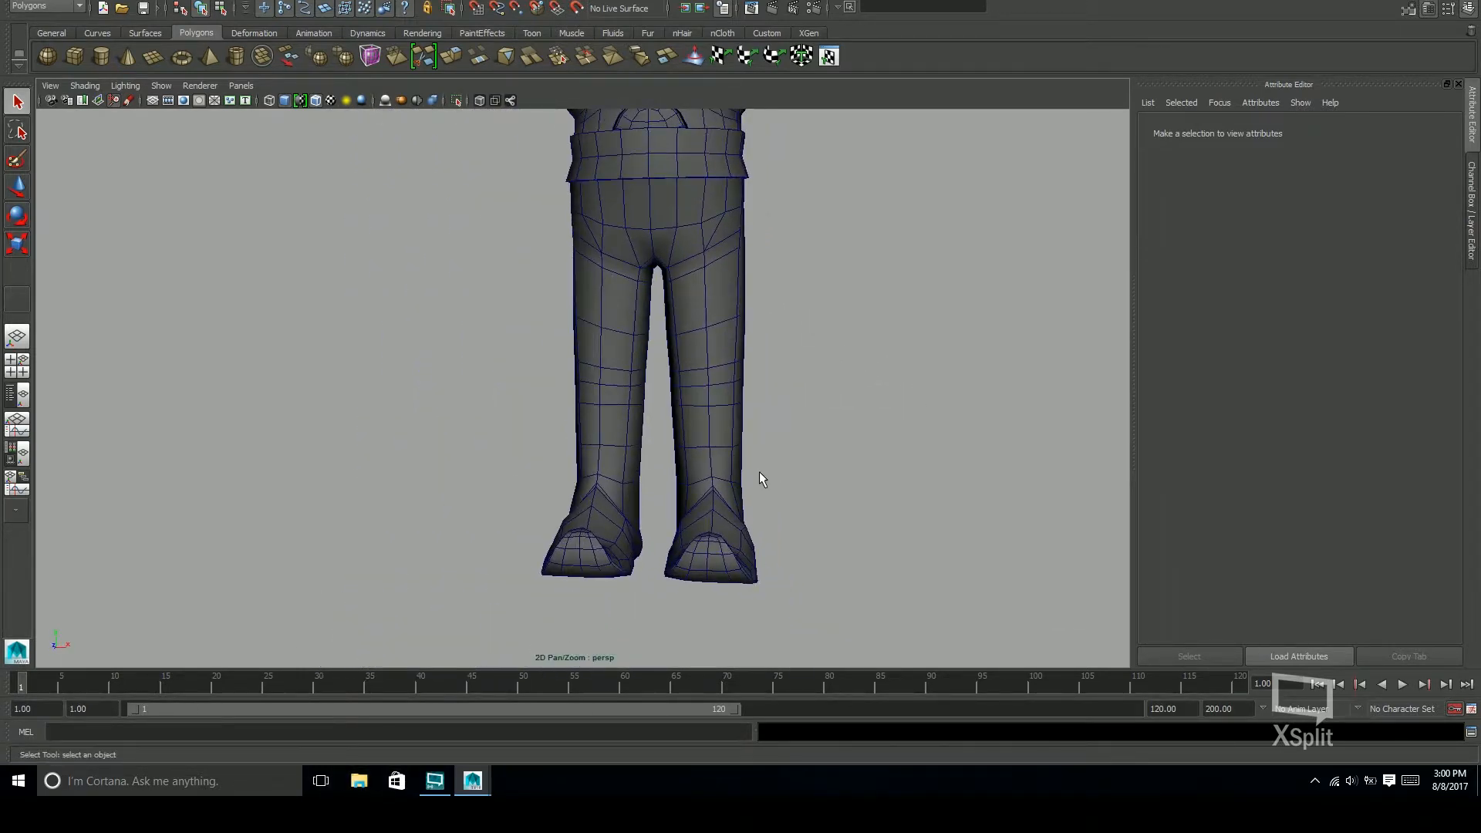
Import the dense skirt mesh from the file browser as reference and select it around the character's legs
{"action": "key", "text": "super+e"}
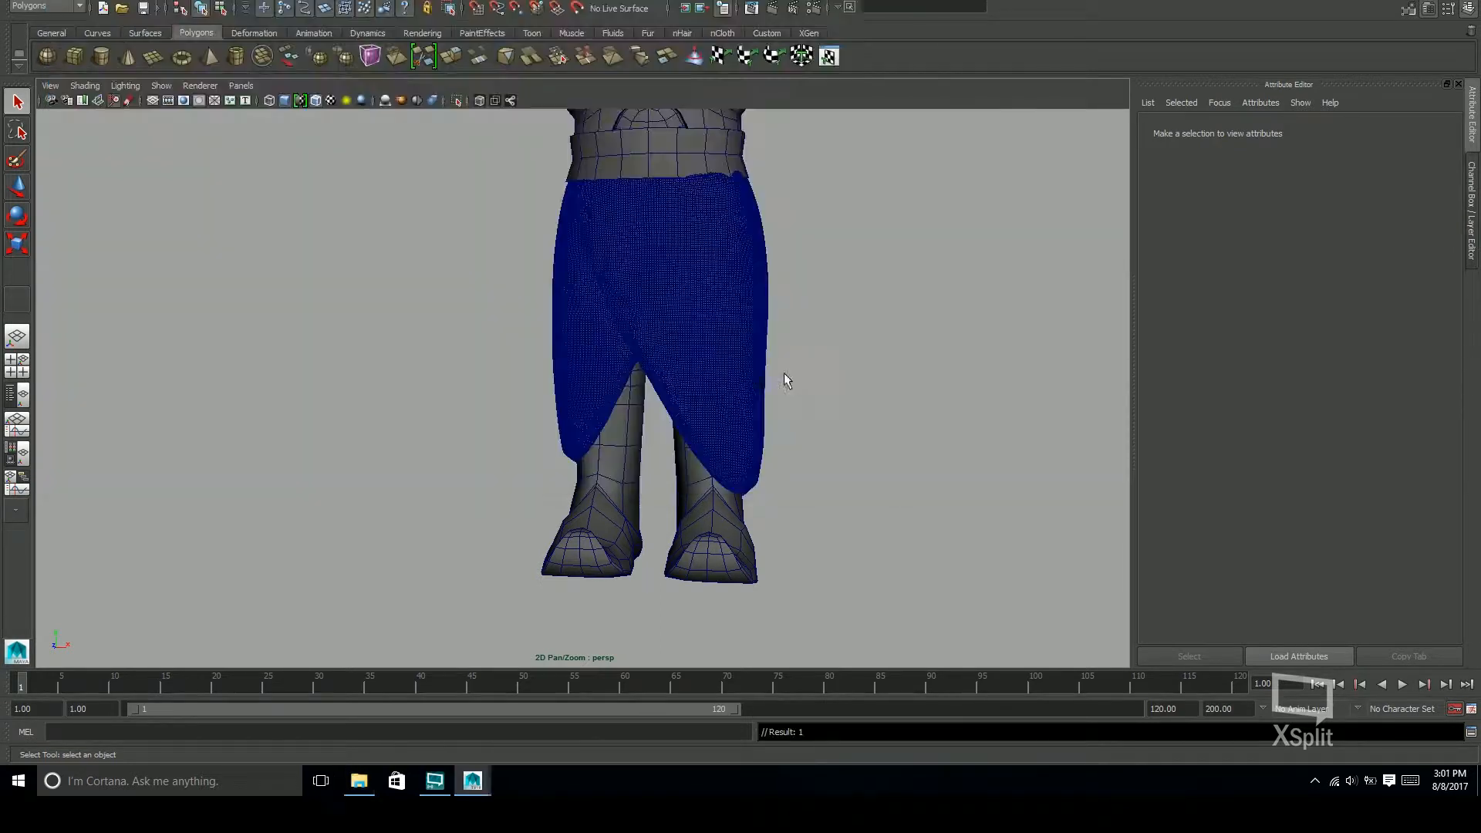
{"action": "middle_click_drag", "start_coordinate": [802, 378], "coordinate": [900, 372], "text": "alt"}
{"action": "left_click_drag", "start_coordinate": [899, 372], "coordinate": [851, 369], "text": "alt"}
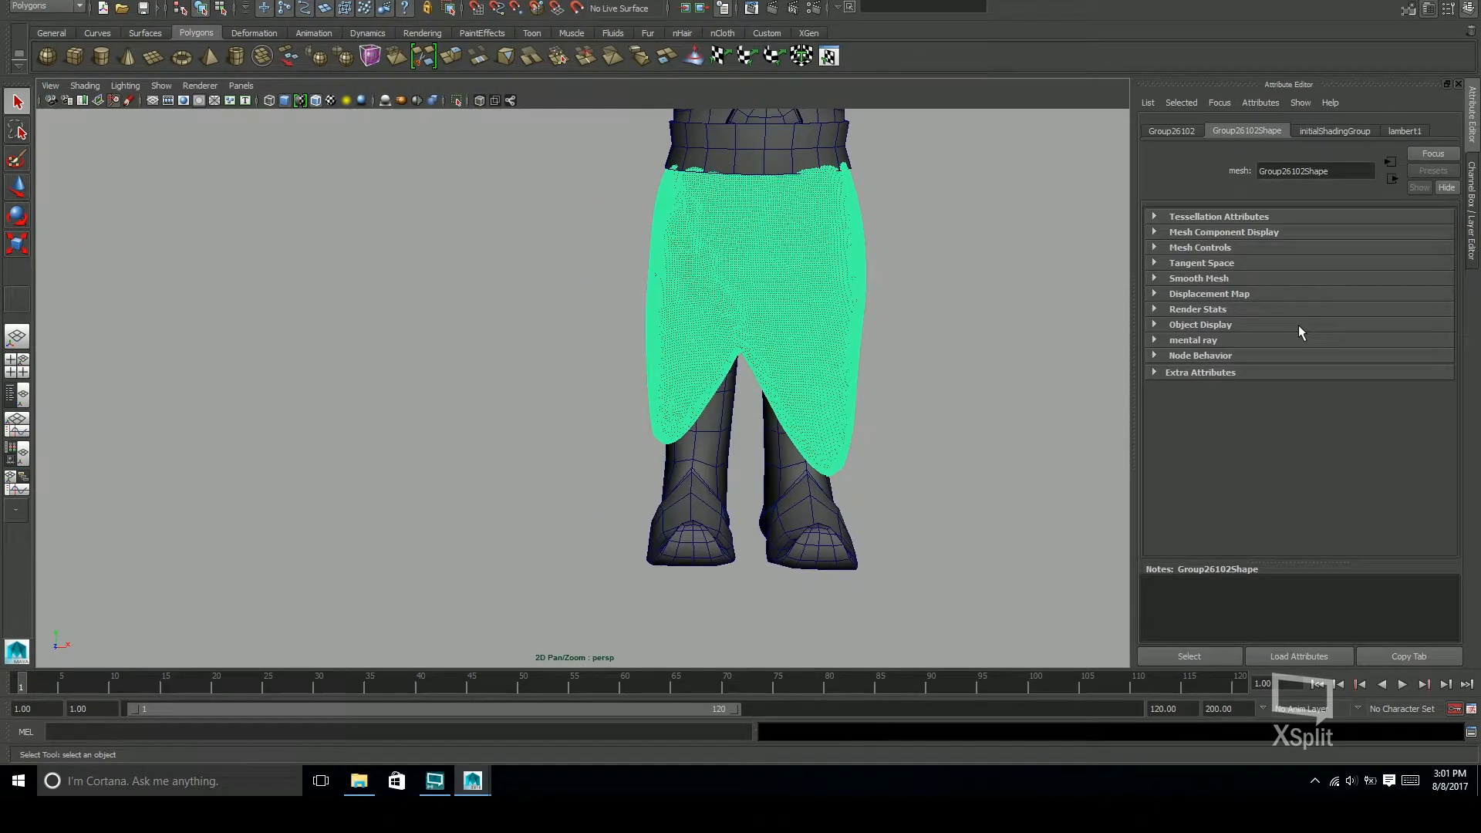
{"action": "left_click_drag", "start_coordinate": [938, 366], "coordinate": [510, 390], "text": "alt"}
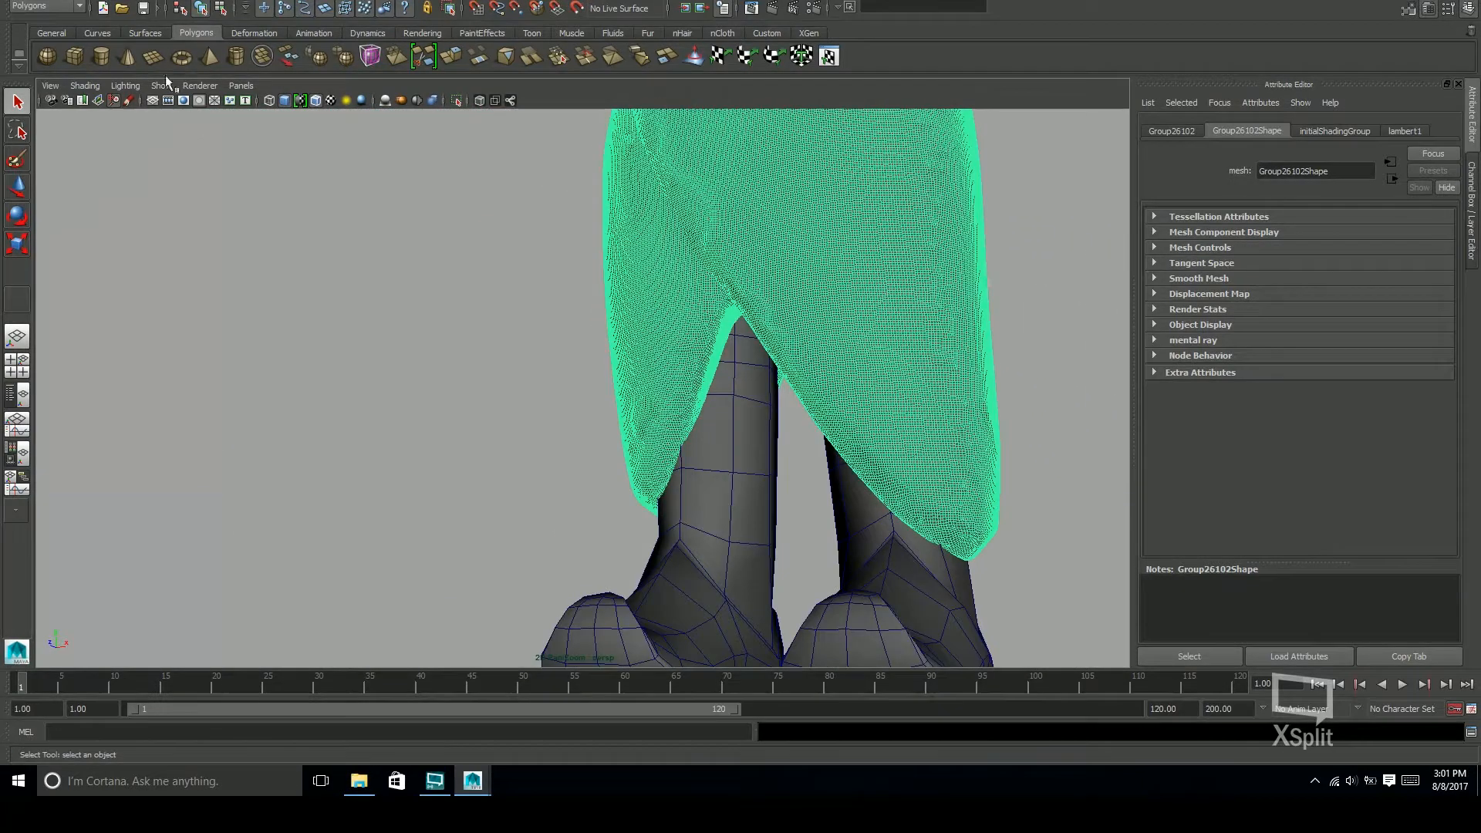
Open the Outliner to list the scene's objects beside the imported skirt mesh
{"action": "left_click", "coordinate": [193, 2]}
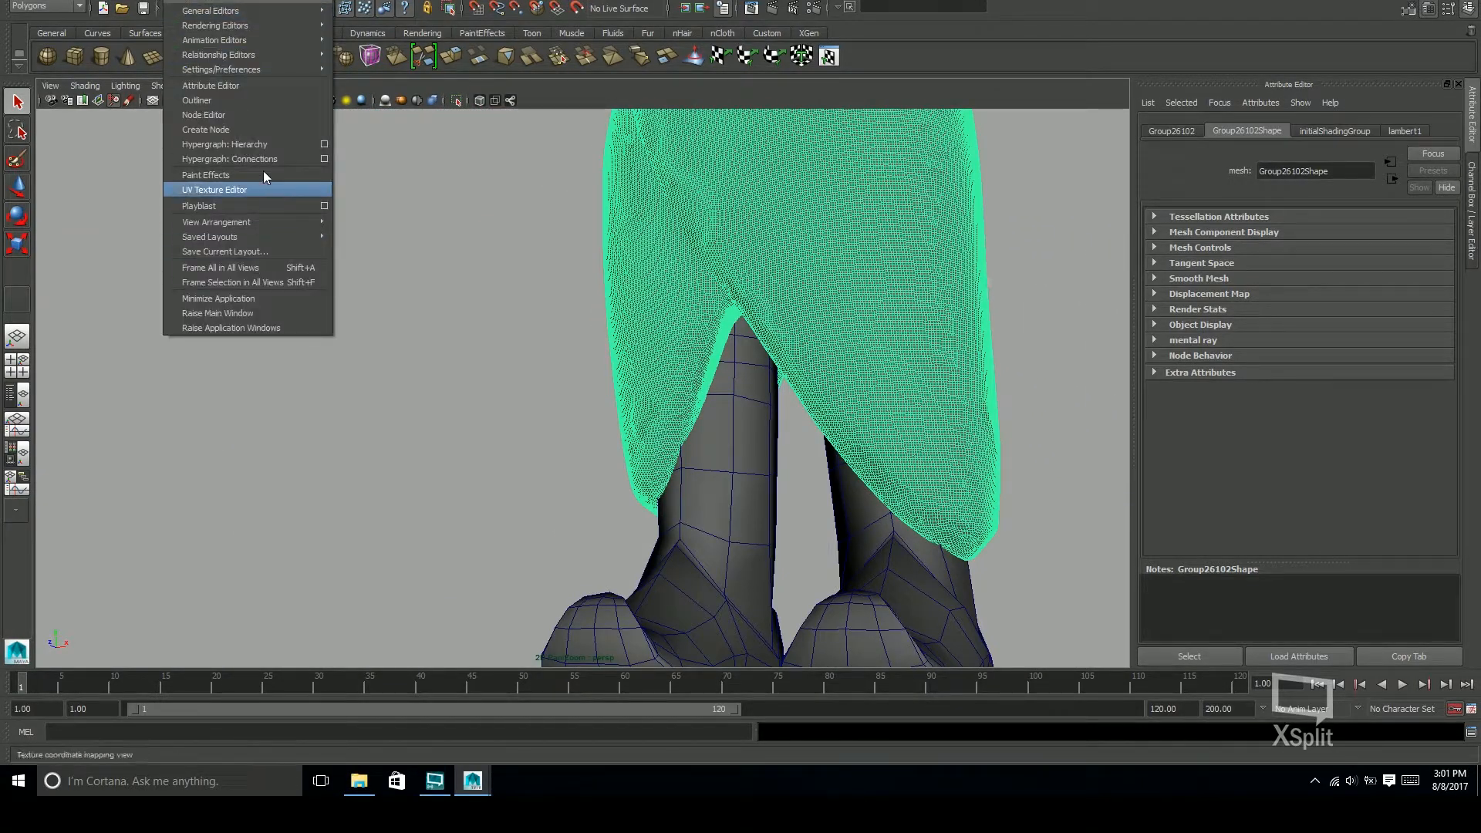
{"action": "left_click", "coordinate": [255, 101]}
{"action": "left_click_drag", "start_coordinate": [742, 394], "coordinate": [543, 505], "text": "alt"}
{"action": "left_click", "coordinate": [682, 379]}
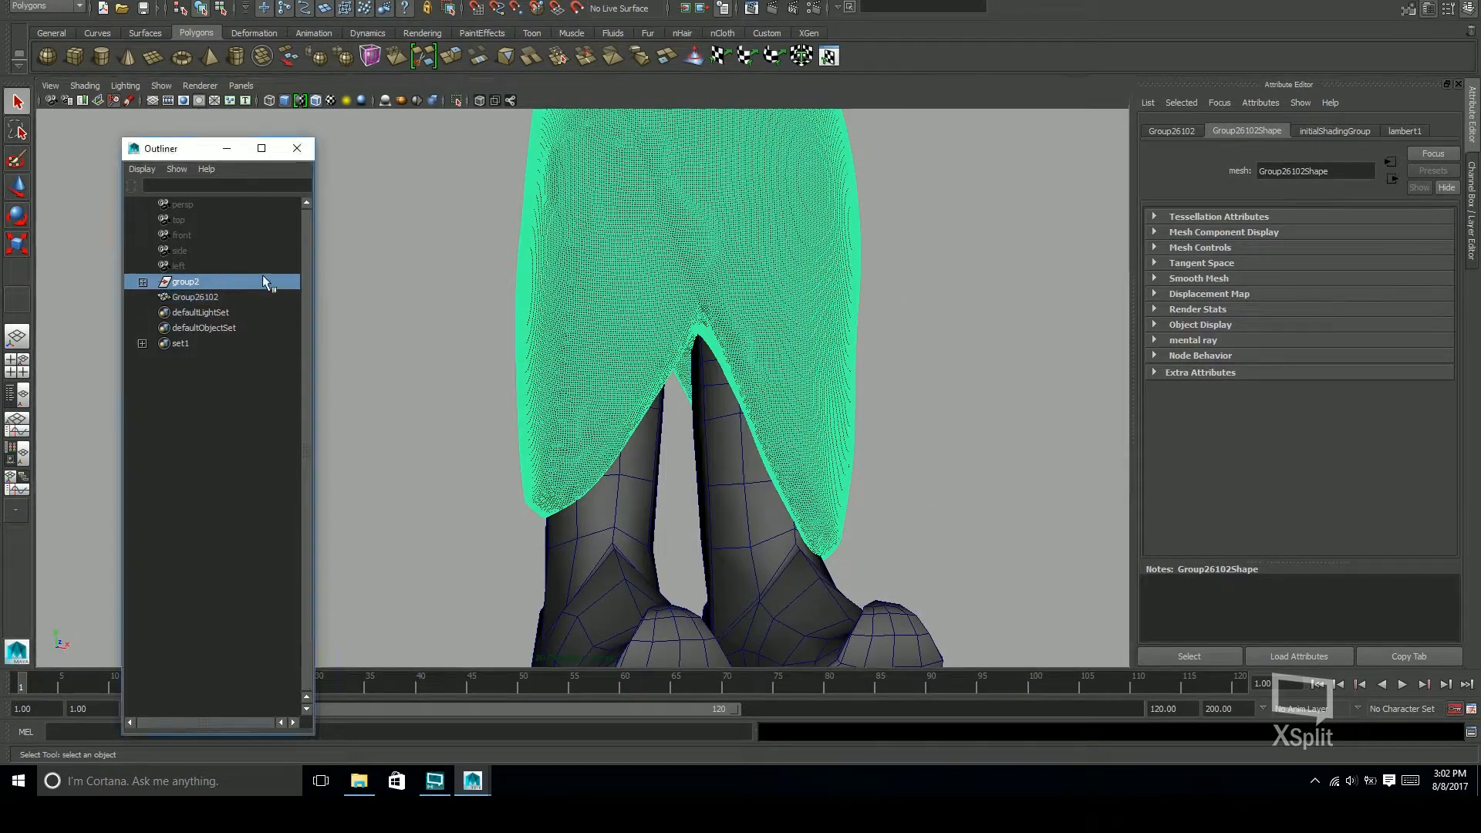
Check the body group and the imported skirt in the Outliner, frame the skirt, and clear the selection
{"action": "right_click_drag", "start_coordinate": [966, 330], "coordinate": [905, 534], "text": "alt"}
{"action": "left_click_drag", "start_coordinate": [906, 535], "coordinate": [816, 403], "text": "alt"}
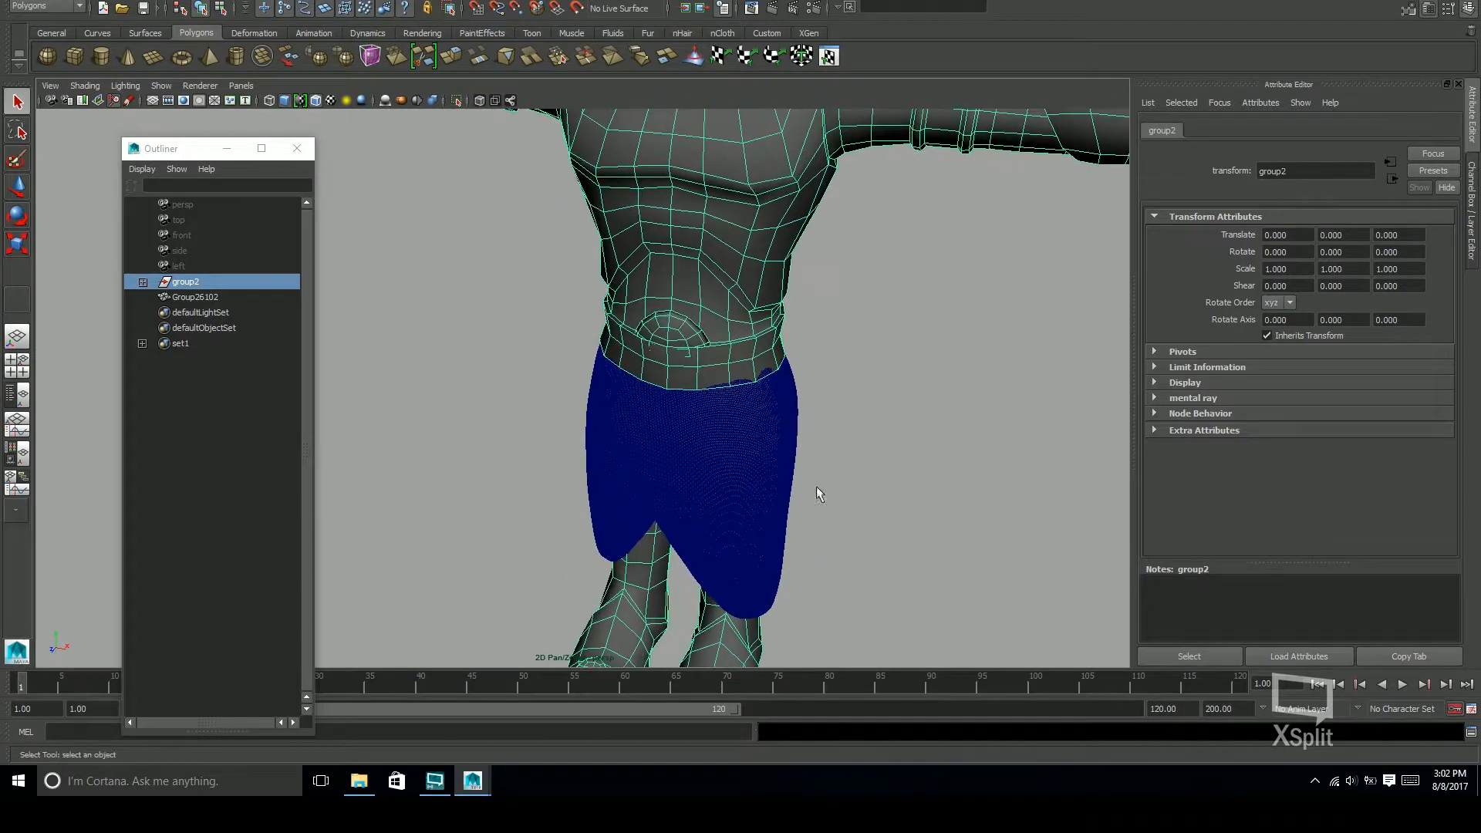
{"action": "left_click", "coordinate": [195, 297]}
{"action": "key", "text": "f"}
{"action": "left_click_drag", "start_coordinate": [785, 321], "coordinate": [735, 365], "text": "alt"}
{"action": "left_click", "coordinate": [824, 329]}
{"action": "right_click_drag", "start_coordinate": [735, 365], "coordinate": [958, 270], "text": "alt"}
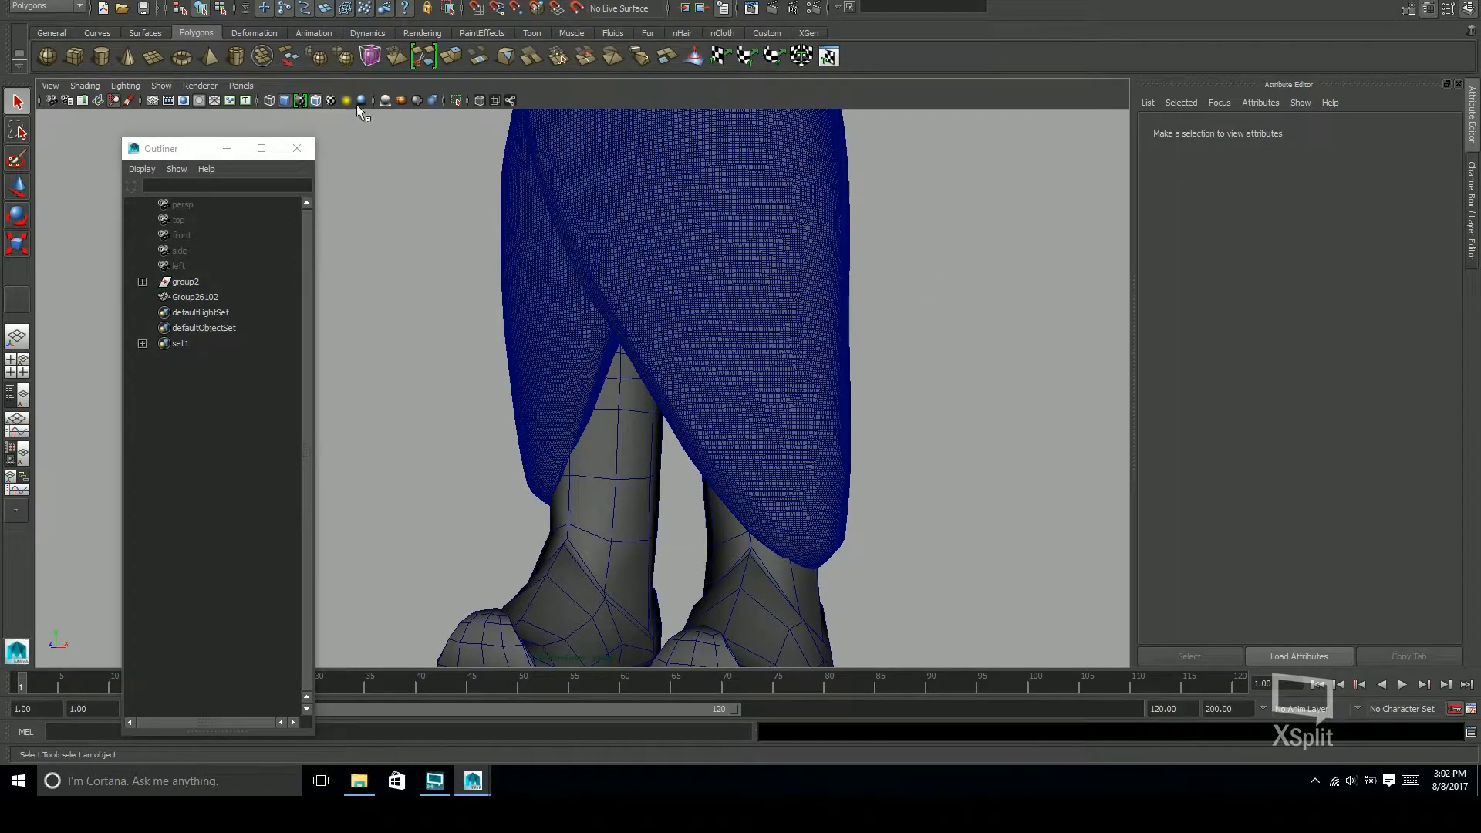
{"action": "middle_click_drag", "start_coordinate": [680, 224], "coordinate": [681, 333], "text": "alt"}
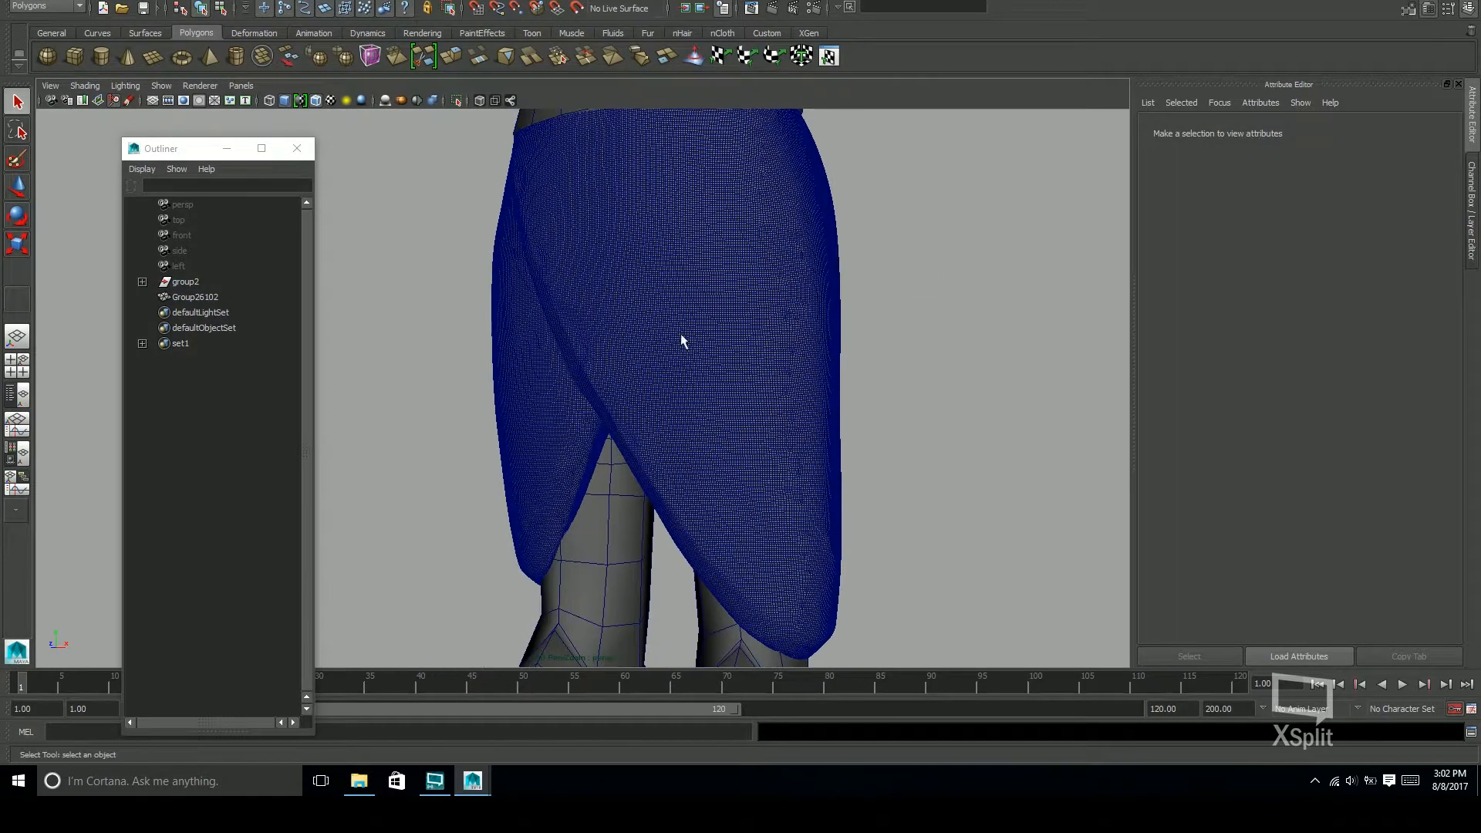
Turn off the wireframe overlay, select the skirt mesh, and make it the live surface
{"action": "left_click", "coordinate": [314, 101]}
{"action": "left_click_drag", "start_coordinate": [661, 320], "coordinate": [892, 430], "text": "alt"}
{"action": "left_click", "coordinate": [794, 428]}
{"action": "left_click_drag", "start_coordinate": [1015, 460], "coordinate": [800, 446], "text": "alt"}
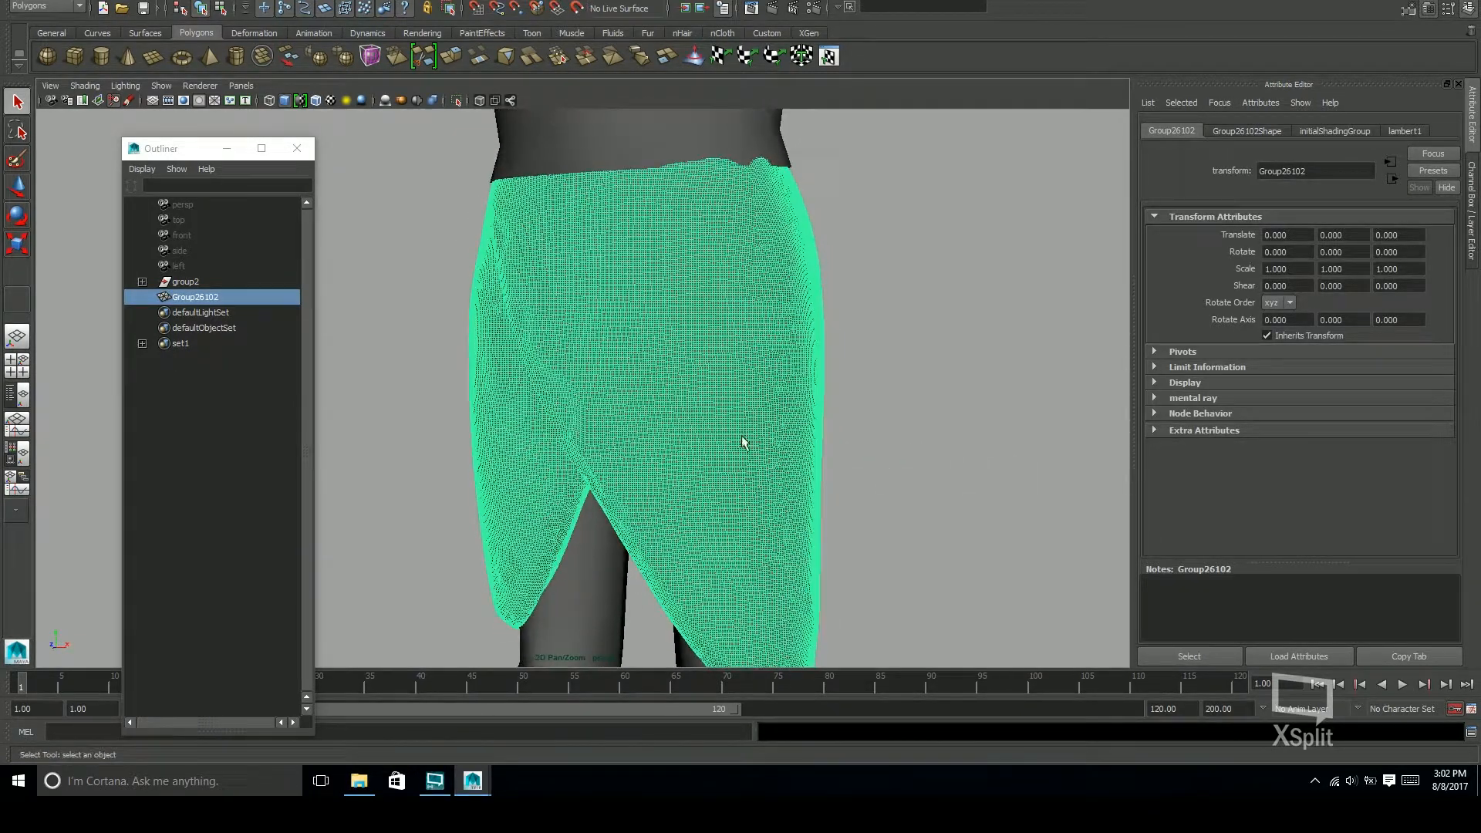
{"action": "left_click", "coordinate": [578, 9]}
Place Quad Draw points down the diagonal wrap edge on the skirt's front
{"action": "left_click_drag", "start_coordinate": [883, 374], "coordinate": [781, 432], "text": "alt"}
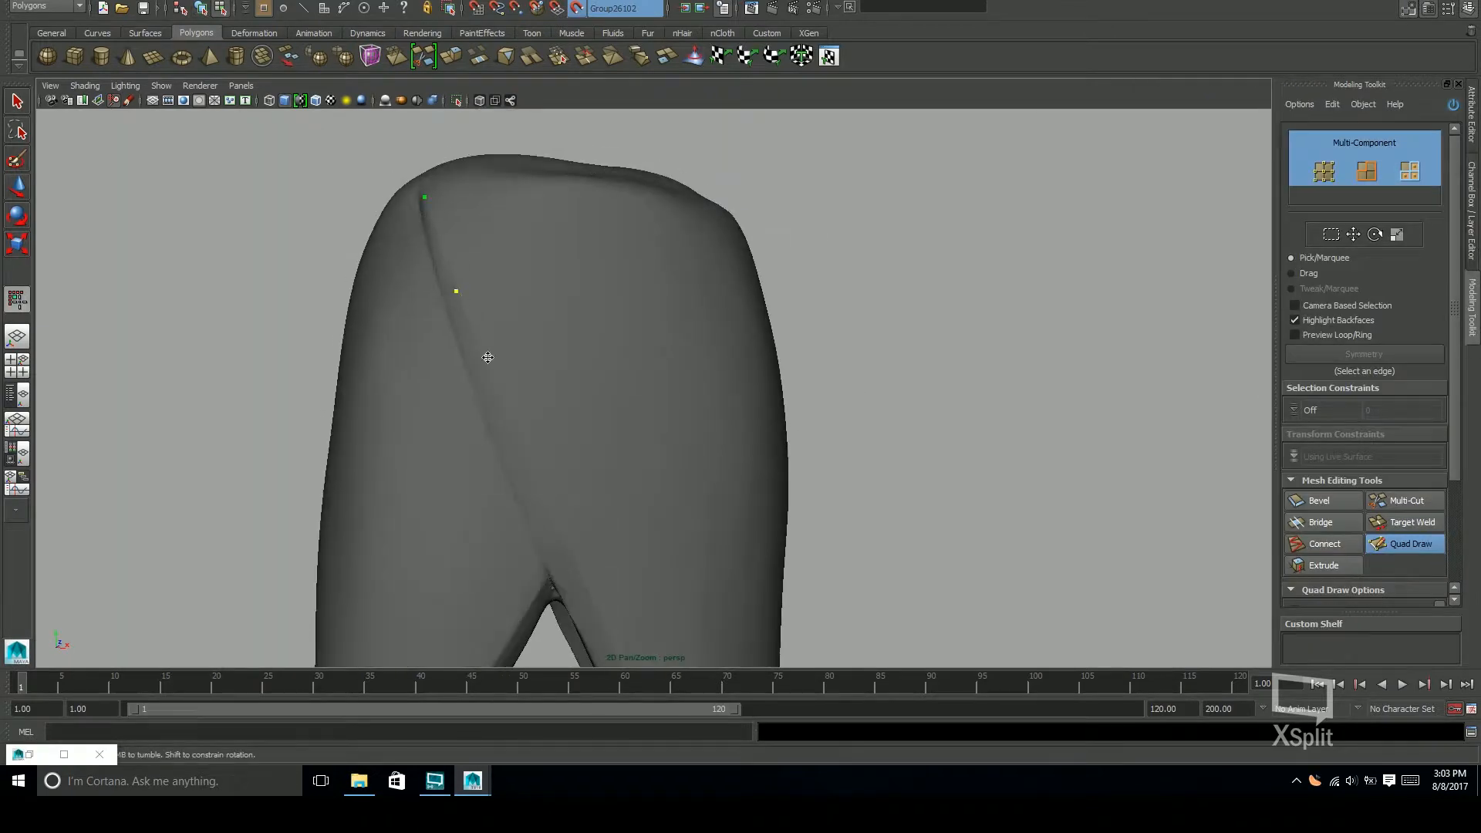
{"action": "middle_click_drag", "start_coordinate": [488, 357], "coordinate": [472, 199], "text": "alt"}
{"action": "left_click", "coordinate": [480, 253]}
{"action": "left_click", "coordinate": [546, 375]}
{"action": "mouse_move", "coordinate": [607, 473]}
{"action": "middle_mouse_down", "text": "alt"}
{"action": "mouse_move", "coordinate": [557, 344]}
{"action": "mouse_move", "coordinate": [719, 589]}
{"action": "middle_mouse_up", "text": "alt"}
{"action": "left_click", "coordinate": [571, 410]}
{"action": "right_click_drag", "start_coordinate": [719, 589], "coordinate": [675, 476], "text": "alt"}
{"action": "mouse_move", "coordinate": [783, 488]}
{"action": "left_mouse_down", "text": "alt"}
{"action": "mouse_move", "coordinate": [740, 456]}
{"action": "mouse_move", "coordinate": [622, 453]}
{"action": "left_mouse_up", "text": "alt"}
{"action": "middle_click_drag", "start_coordinate": [622, 453], "coordinate": [672, 388], "text": "alt"}
{"action": "left_click", "coordinate": [615, 559]}
Continue the Quad Draw points around the pointed lower tips of the skirt flaps
{"action": "mouse_move", "coordinate": [775, 519]}
{"action": "left_mouse_down", "text": "alt"}
{"action": "mouse_move", "coordinate": [687, 506]}
{"action": "mouse_move", "coordinate": [563, 548]}
{"action": "mouse_move", "coordinate": [694, 375]}
{"action": "mouse_move", "coordinate": [820, 504]}
{"action": "left_mouse_up", "text": "alt"}
{"action": "mouse_move", "coordinate": [691, 535]}
{"action": "left_mouse_down", "text": "alt"}
{"action": "mouse_move", "coordinate": [691, 411]}
{"action": "mouse_move", "coordinate": [671, 506]}
{"action": "mouse_move", "coordinate": [597, 512]}
{"action": "mouse_move", "coordinate": [715, 430]}
{"action": "left_mouse_up", "text": "alt"}
{"action": "middle_click_drag", "start_coordinate": [715, 430], "coordinate": [776, 475], "text": "alt"}
{"action": "mouse_move", "coordinate": [776, 474]}
{"action": "left_mouse_down", "text": "alt"}
{"action": "mouse_move", "coordinate": [624, 415]}
{"action": "mouse_move", "coordinate": [672, 347]}
{"action": "mouse_move", "coordinate": [566, 225]}
{"action": "mouse_move", "coordinate": [678, 370]}
{"action": "mouse_move", "coordinate": [681, 296]}
{"action": "mouse_move", "coordinate": [691, 423]}
{"action": "mouse_move", "coordinate": [717, 370]}
{"action": "mouse_move", "coordinate": [830, 467]}
{"action": "mouse_move", "coordinate": [630, 283]}
{"action": "mouse_move", "coordinate": [408, 381]}
{"action": "left_mouse_up", "text": "alt"}
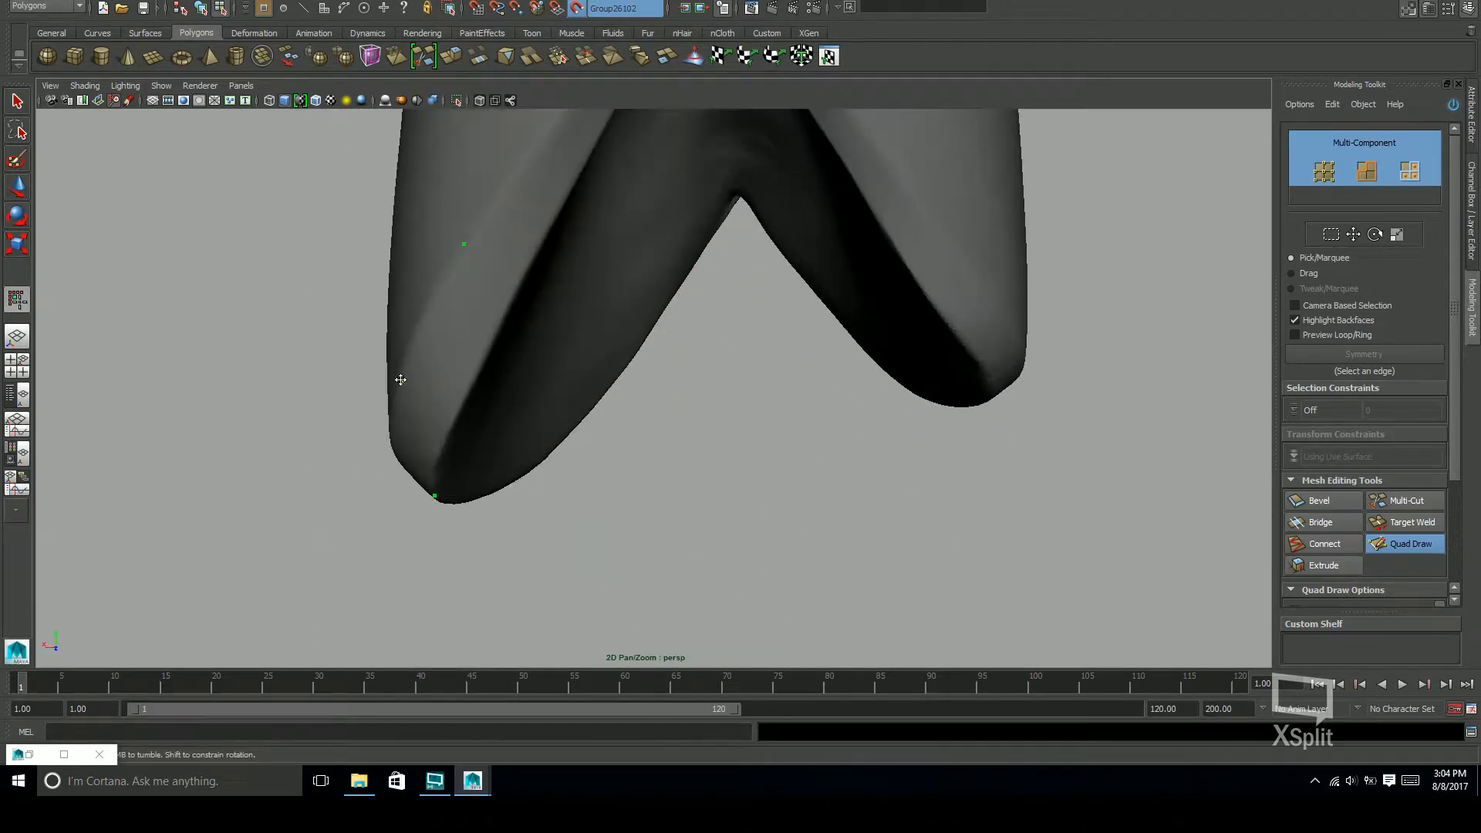
{"action": "left_click_drag", "start_coordinate": [507, 316], "coordinate": [506, 331], "text": "alt"}
{"action": "middle_click_drag", "start_coordinate": [506, 331], "coordinate": [517, 320], "text": "alt"}
{"action": "left_click_drag", "start_coordinate": [469, 312], "coordinate": [532, 218], "text": "alt"}
{"action": "left_click_drag", "start_coordinate": [449, 492], "coordinate": [607, 519], "text": "alt"}
Fill the points along the front flap's edge to form a narrow strip of quads
{"action": "mouse_move", "coordinate": [503, 597]}
{"action": "left_mouse_down", "text": "alt"}
{"action": "mouse_move", "coordinate": [720, 529]}
{"action": "mouse_move", "coordinate": [725, 481]}
{"action": "mouse_move", "coordinate": [656, 432]}
{"action": "left_mouse_up", "text": "alt"}
{"action": "left_click", "coordinate": [733, 497], "text": "shift"}
{"action": "mouse_move", "coordinate": [655, 432]}
{"action": "middle_mouse_down", "text": "alt"}
{"action": "mouse_move", "coordinate": [586, 392]}
{"action": "mouse_move", "coordinate": [618, 479]}
{"action": "middle_mouse_up", "text": "alt"}
{"action": "left_click", "coordinate": [618, 479], "text": "shift"}
{"action": "left_click", "coordinate": [558, 356], "text": "shift"}
{"action": "middle_click_drag", "start_coordinate": [752, 428], "coordinate": [738, 373], "text": "alt"}
{"action": "left_click_drag", "start_coordinate": [738, 374], "coordinate": [678, 349], "text": "alt"}
{"action": "left_click_drag", "start_coordinate": [776, 392], "coordinate": [649, 339], "text": "alt"}
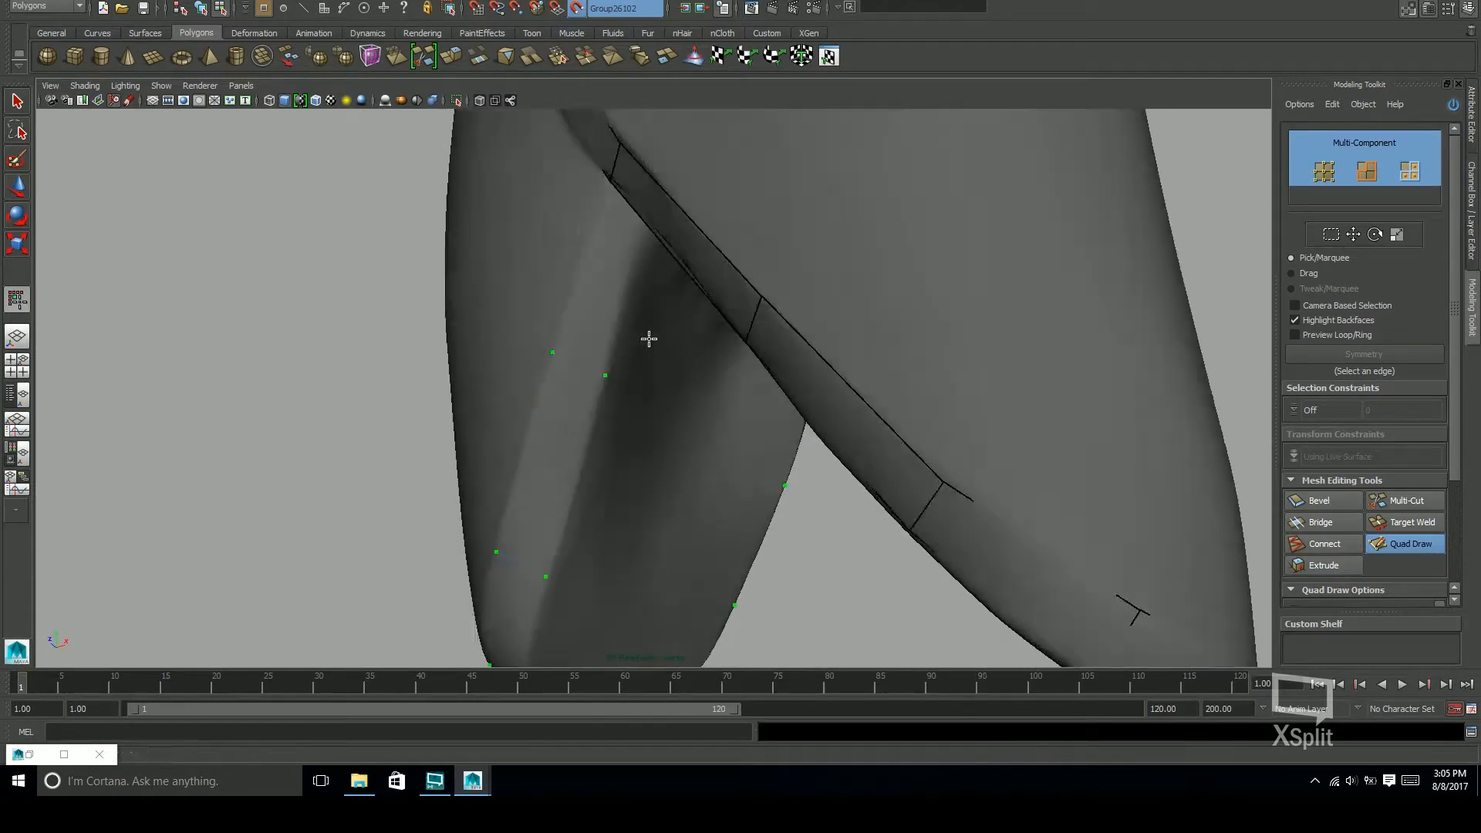
Build a matching narrow quad strip along the other flap's edge down to its lower tip
{"action": "middle_click_drag", "start_coordinate": [649, 339], "coordinate": [717, 310], "text": "alt"}
{"action": "left_click_drag", "start_coordinate": [753, 319], "coordinate": [762, 272], "text": "alt"}
{"action": "middle_click_drag", "start_coordinate": [766, 267], "coordinate": [770, 196], "text": "alt"}
{"action": "left_click_drag", "start_coordinate": [753, 334], "coordinate": [700, 409], "text": "alt"}
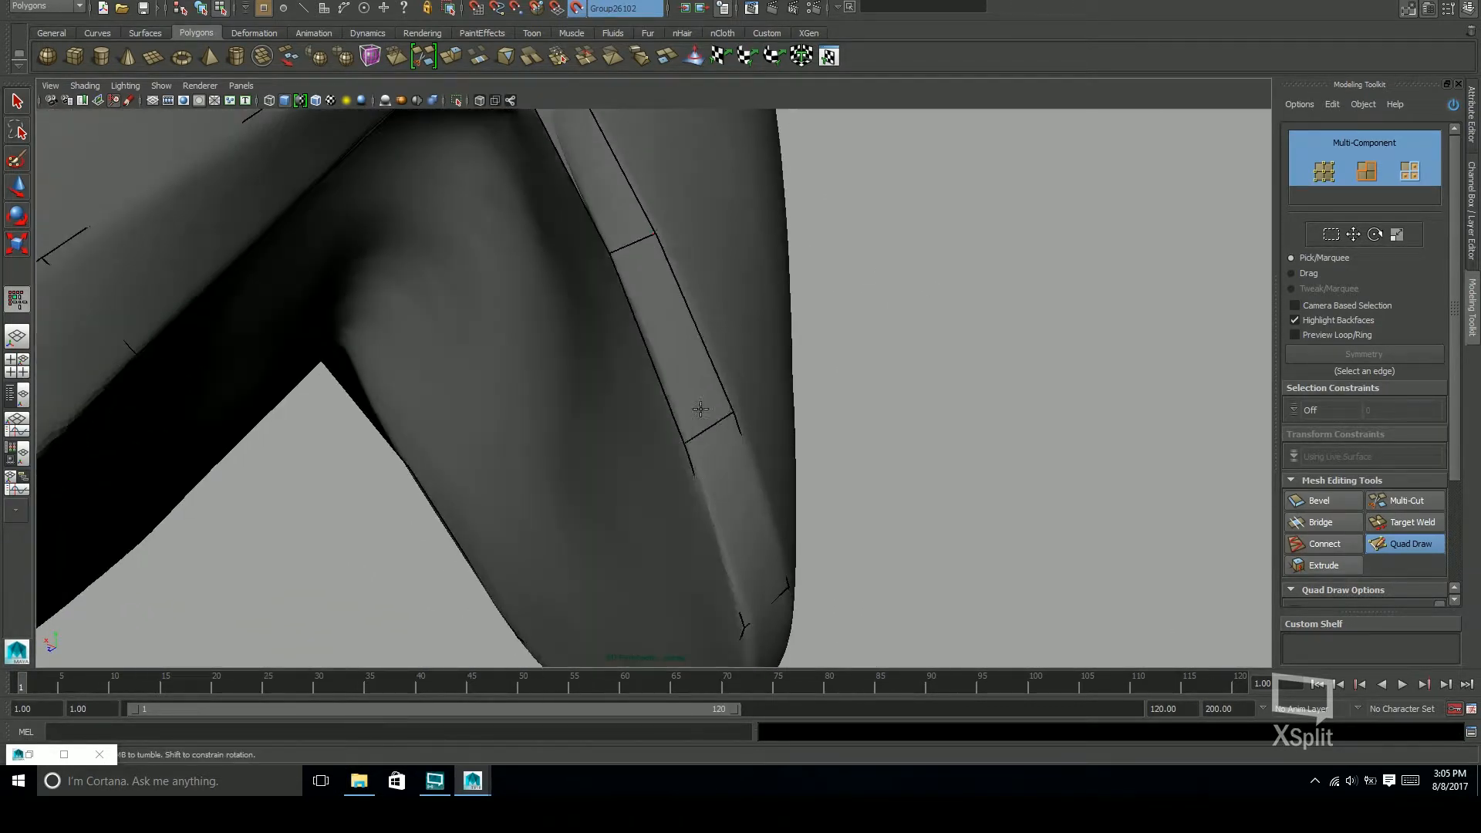
{"action": "left_click_drag", "start_coordinate": [612, 252], "coordinate": [777, 382], "text": "alt"}
{"action": "left_click_drag", "start_coordinate": [673, 357], "coordinate": [826, 382]}
Start a narrow quad strip at the top of one fold on the skirt's back
{"action": "mouse_move", "coordinate": [826, 381]}
{"action": "left_mouse_down", "text": "alt"}
{"action": "mouse_move", "coordinate": [833, 317]}
{"action": "mouse_move", "coordinate": [802, 289]}
{"action": "left_mouse_up", "text": "alt"}
{"action": "mouse_move", "coordinate": [775, 403]}
{"action": "left_mouse_down"}
{"action": "mouse_move", "coordinate": [724, 399]}
{"action": "mouse_move", "coordinate": [810, 348]}
{"action": "mouse_move", "coordinate": [532, 416]}
{"action": "mouse_move", "coordinate": [707, 370]}
{"action": "mouse_move", "coordinate": [691, 257]}
{"action": "mouse_move", "coordinate": [380, 321]}
{"action": "mouse_move", "coordinate": [424, 381]}
{"action": "left_mouse_up"}
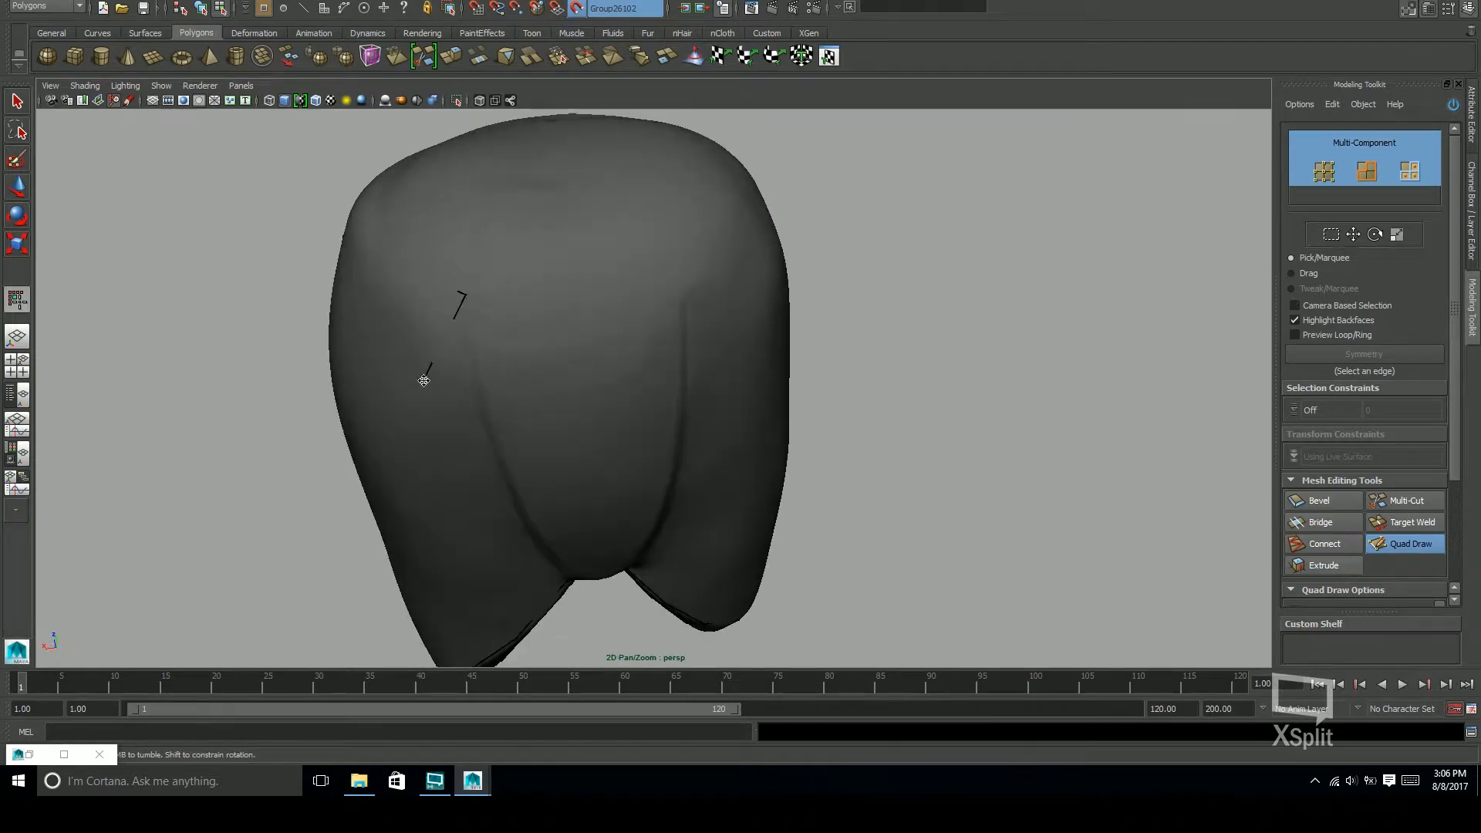
{"action": "mouse_move", "coordinate": [476, 338]}
{"action": "left_mouse_down", "text": "alt"}
{"action": "mouse_move", "coordinate": [731, 345]}
{"action": "mouse_move", "coordinate": [669, 227]}
{"action": "mouse_move", "coordinate": [792, 368]}
{"action": "mouse_move", "coordinate": [655, 171]}
{"action": "left_mouse_up", "text": "alt"}
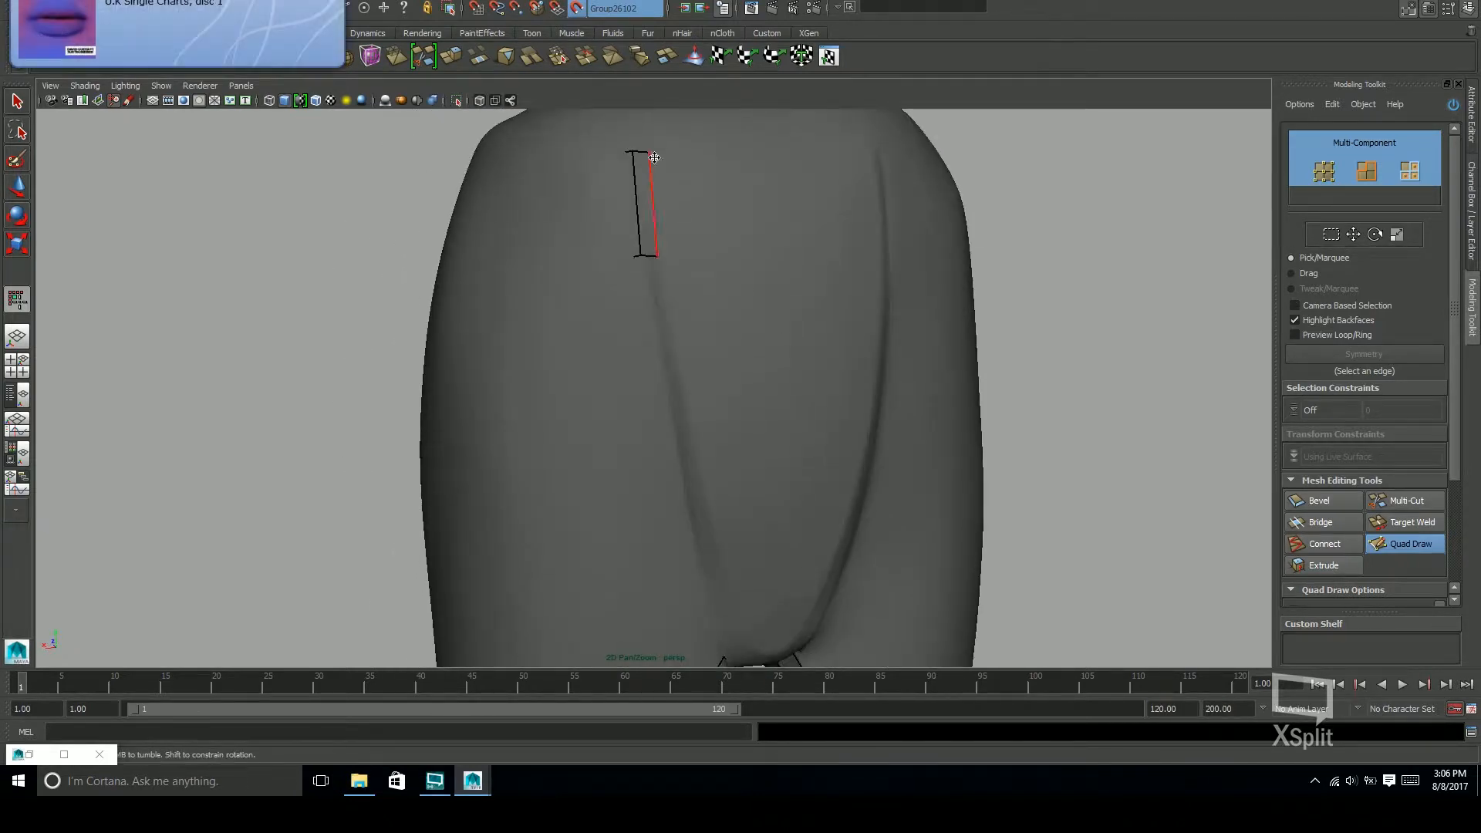
Quit the background media player from the system notification area
{"action": "right_click", "coordinate": [1268, 750]}
{"action": "left_click", "coordinate": [1321, 742]}
{"action": "right_click", "coordinate": [1306, 751]}
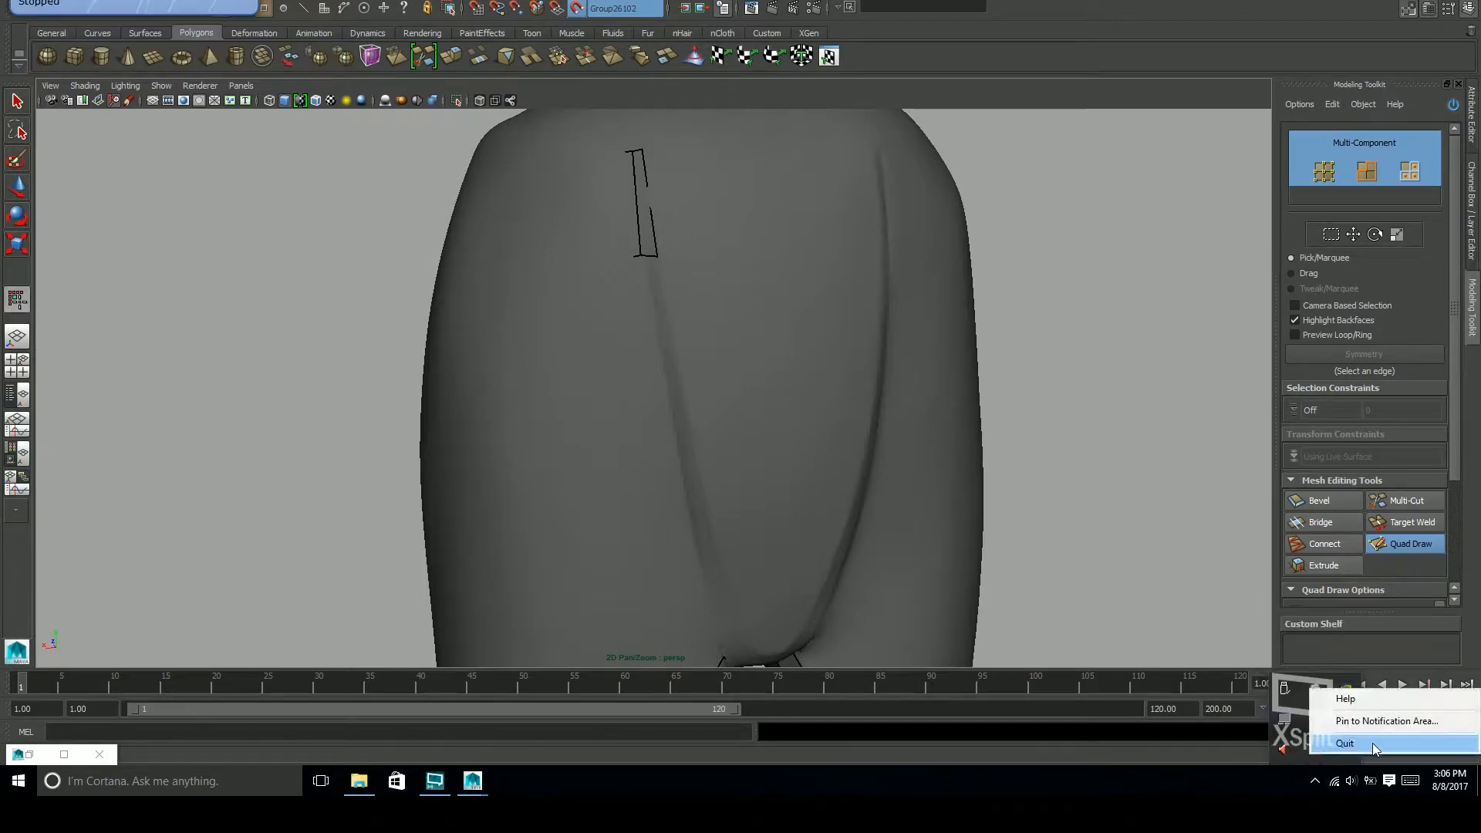
{"action": "left_click", "coordinate": [1361, 748]}
Extend the quad strip down the first back fold and join it to the hem strip at the opening
{"action": "mouse_move", "coordinate": [744, 443]}
{"action": "left_mouse_down", "text": "alt"}
{"action": "mouse_move", "coordinate": [671, 245]}
{"action": "mouse_move", "coordinate": [873, 344]}
{"action": "mouse_move", "coordinate": [767, 363]}
{"action": "mouse_move", "coordinate": [830, 387]}
{"action": "mouse_move", "coordinate": [718, 311]}
{"action": "left_mouse_up", "text": "alt"}
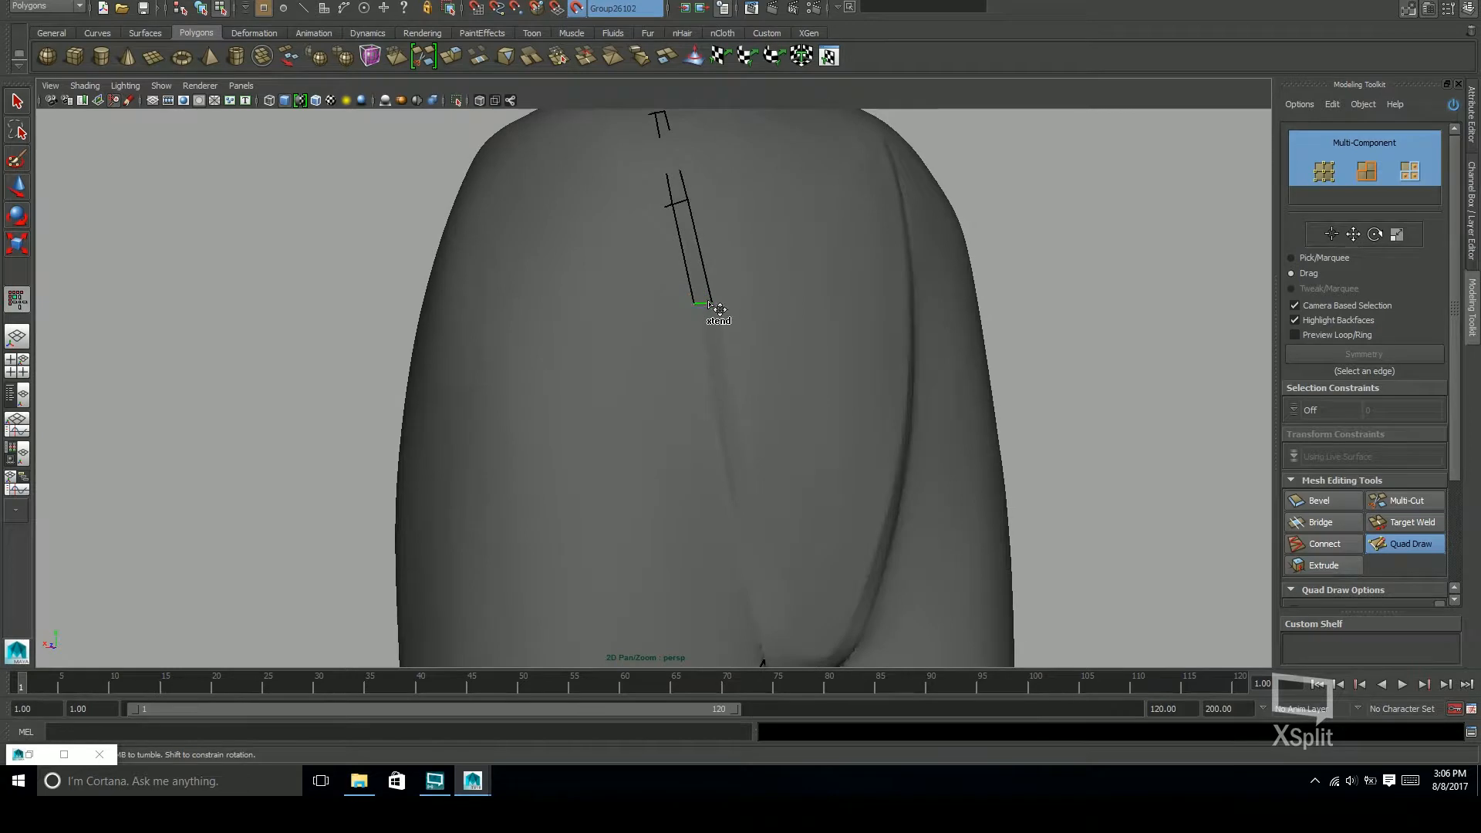
{"action": "middle_click_drag", "start_coordinate": [748, 457], "coordinate": [712, 294], "text": "alt"}
{"action": "mouse_move", "coordinate": [764, 492]}
{"action": "left_mouse_down", "text": "alt"}
{"action": "mouse_move", "coordinate": [672, 321]}
{"action": "mouse_move", "coordinate": [794, 367]}
{"action": "mouse_move", "coordinate": [606, 388]}
{"action": "left_mouse_up", "text": "alt"}
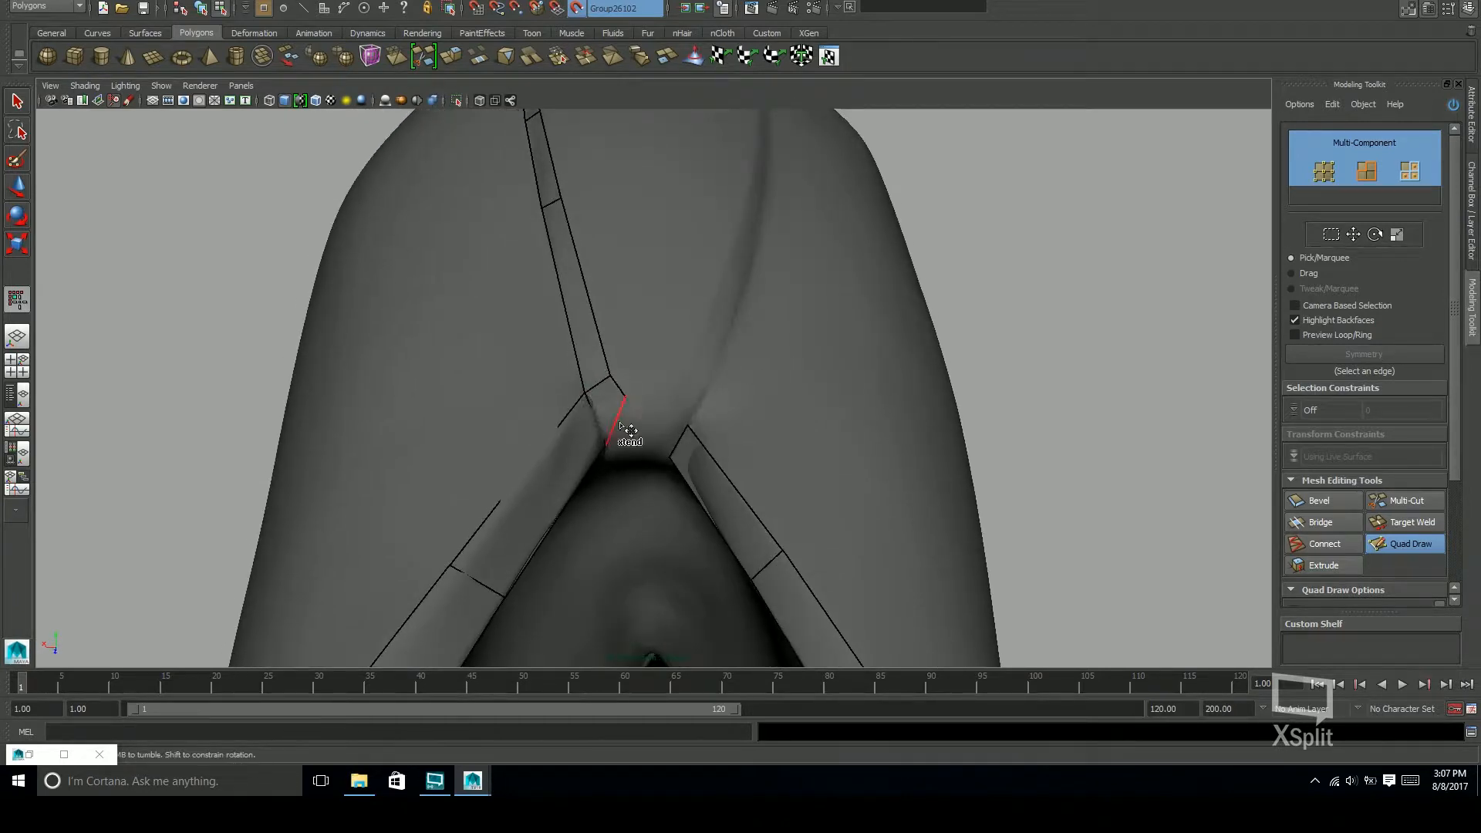
{"action": "left_click_drag", "start_coordinate": [688, 389], "coordinate": [662, 468], "text": "alt"}
{"action": "left_click_drag", "start_coordinate": [642, 489], "coordinate": [615, 464]}
{"action": "left_click_drag", "start_coordinate": [577, 511], "coordinate": [684, 393]}
{"action": "left_click_drag", "start_coordinate": [615, 503], "coordinate": [616, 496]}
{"action": "mouse_move", "coordinate": [617, 497]}
{"action": "left_mouse_down", "text": "alt"}
{"action": "mouse_move", "coordinate": [614, 532]}
{"action": "mouse_move", "coordinate": [657, 350]}
{"action": "mouse_move", "coordinate": [644, 344]}
{"action": "left_mouse_up", "text": "alt"}
{"action": "left_click_drag", "start_coordinate": [643, 344], "coordinate": [618, 430], "text": "alt"}
Build a second narrow quad strip along the opposite fold on the skirt's back
{"action": "mouse_move", "coordinate": [553, 486]}
{"action": "left_mouse_down"}
{"action": "mouse_move", "coordinate": [575, 341]}
{"action": "mouse_move", "coordinate": [447, 348]}
{"action": "left_mouse_up"}
{"action": "middle_click_drag", "start_coordinate": [472, 357], "coordinate": [580, 413], "text": "alt"}
{"action": "right_click_drag", "start_coordinate": [581, 413], "coordinate": [887, 356], "text": "alt"}
{"action": "left_click_drag", "start_coordinate": [524, 398], "coordinate": [743, 296]}
{"action": "right_click_drag", "start_coordinate": [743, 296], "coordinate": [671, 296], "text": "alt"}
{"action": "left_click_drag", "start_coordinate": [810, 308], "coordinate": [836, 324], "text": "alt"}
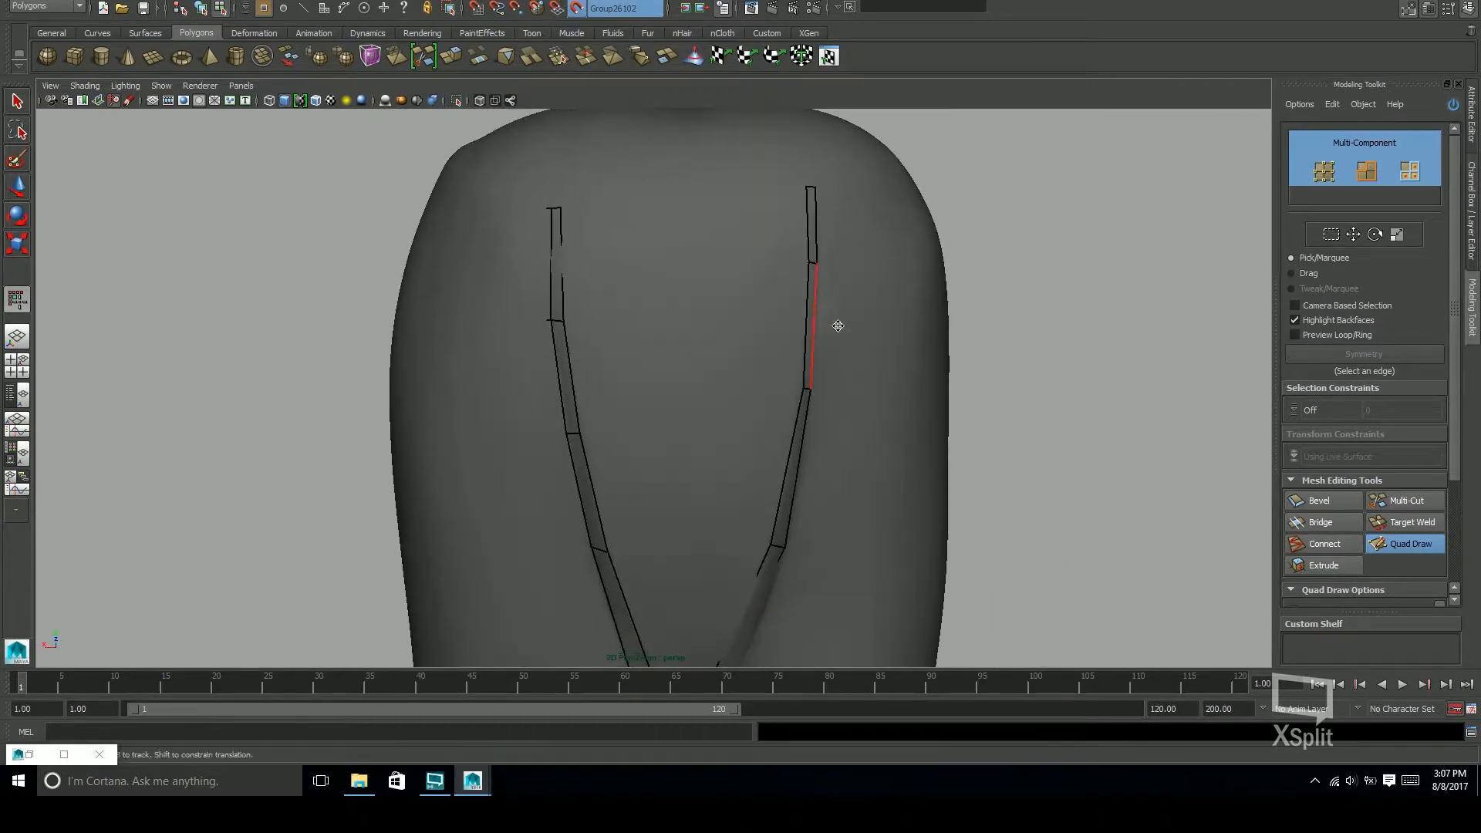
{"action": "middle_click_drag", "start_coordinate": [836, 324], "coordinate": [802, 463], "text": "alt"}
{"action": "right_click_drag", "start_coordinate": [802, 463], "coordinate": [910, 463], "text": "alt"}
{"action": "left_click_drag", "start_coordinate": [849, 316], "coordinate": [780, 331], "text": "alt"}
Switch to the front orthographic view and turn on X-ray shading to see the strips through the skirt
{"action": "key", "text": "space"}
{"action": "key", "text": "space"}
{"action": "right_click_drag", "start_coordinate": [466, 569], "coordinate": [324, 568], "text": "alt"}
{"action": "middle_click_drag", "start_coordinate": [463, 568], "coordinate": [525, 309], "text": "alt"}
{"action": "right_click_drag", "start_coordinate": [1157, 301], "coordinate": [1374, 301], "text": "alt"}
{"action": "left_click", "coordinate": [315, 100]}
{"action": "left_click", "coordinate": [480, 100]}
{"action": "right_click_drag", "start_coordinate": [1003, 347], "coordinate": [1076, 359], "text": "alt"}
{"action": "middle_click_drag", "start_coordinate": [1075, 359], "coordinate": [1037, 507], "text": "alt"}
{"action": "right_click_drag", "start_coordinate": [694, 386], "coordinate": [794, 394], "text": "alt"}
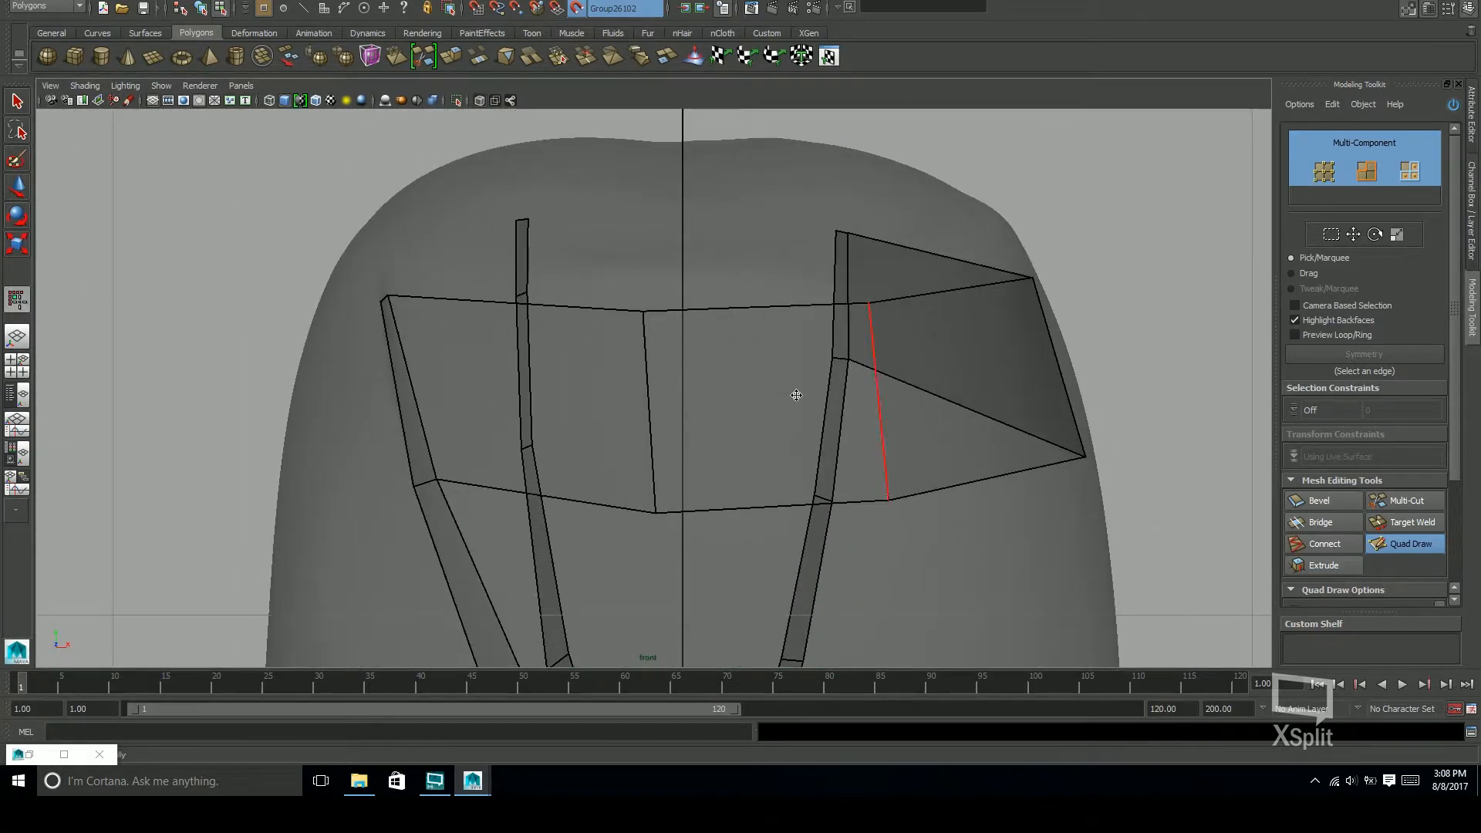
Undo the last vertex edit, switch to the back orthographic view, and examine the strips down to the opening
{"action": "middle_click_drag", "start_coordinate": [794, 393], "coordinate": [780, 363], "text": "alt"}
{"action": "left_click", "coordinate": [512, 305]}
{"action": "key", "text": "ctrl+z"}
{"action": "key", "text": "space"}
{"action": "left_click_drag", "start_coordinate": [600, 364], "coordinate": [582, 388]}
{"action": "middle_click_drag", "start_coordinate": [582, 388], "coordinate": [584, 287], "text": "alt"}
{"action": "right_click_drag", "start_coordinate": [872, 370], "coordinate": [1029, 394], "text": "alt"}
{"action": "right_click_drag", "start_coordinate": [664, 417], "coordinate": [755, 424], "text": "alt"}
{"action": "middle_click_drag", "start_coordinate": [755, 425], "coordinate": [755, 273], "text": "alt"}
{"action": "right_click_drag", "start_coordinate": [887, 420], "coordinate": [1142, 432], "text": "alt"}
{"action": "middle_click_drag", "start_coordinate": [800, 256], "coordinate": [791, 286], "text": "alt"}
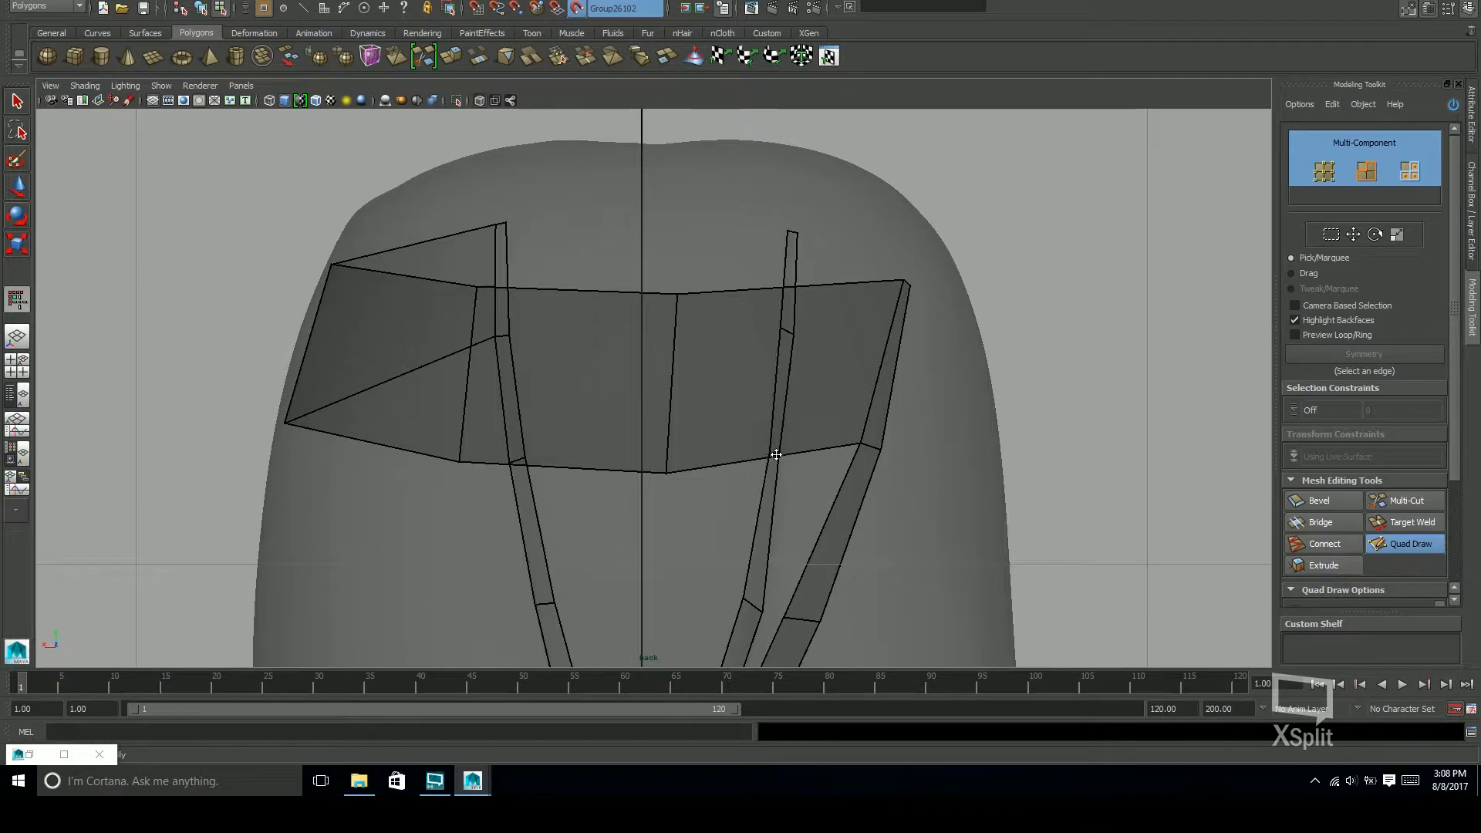
{"action": "middle_click_drag", "start_coordinate": [802, 426], "coordinate": [822, 209], "text": "alt"}
{"action": "right_click_drag", "start_coordinate": [822, 208], "coordinate": [910, 216], "text": "alt"}
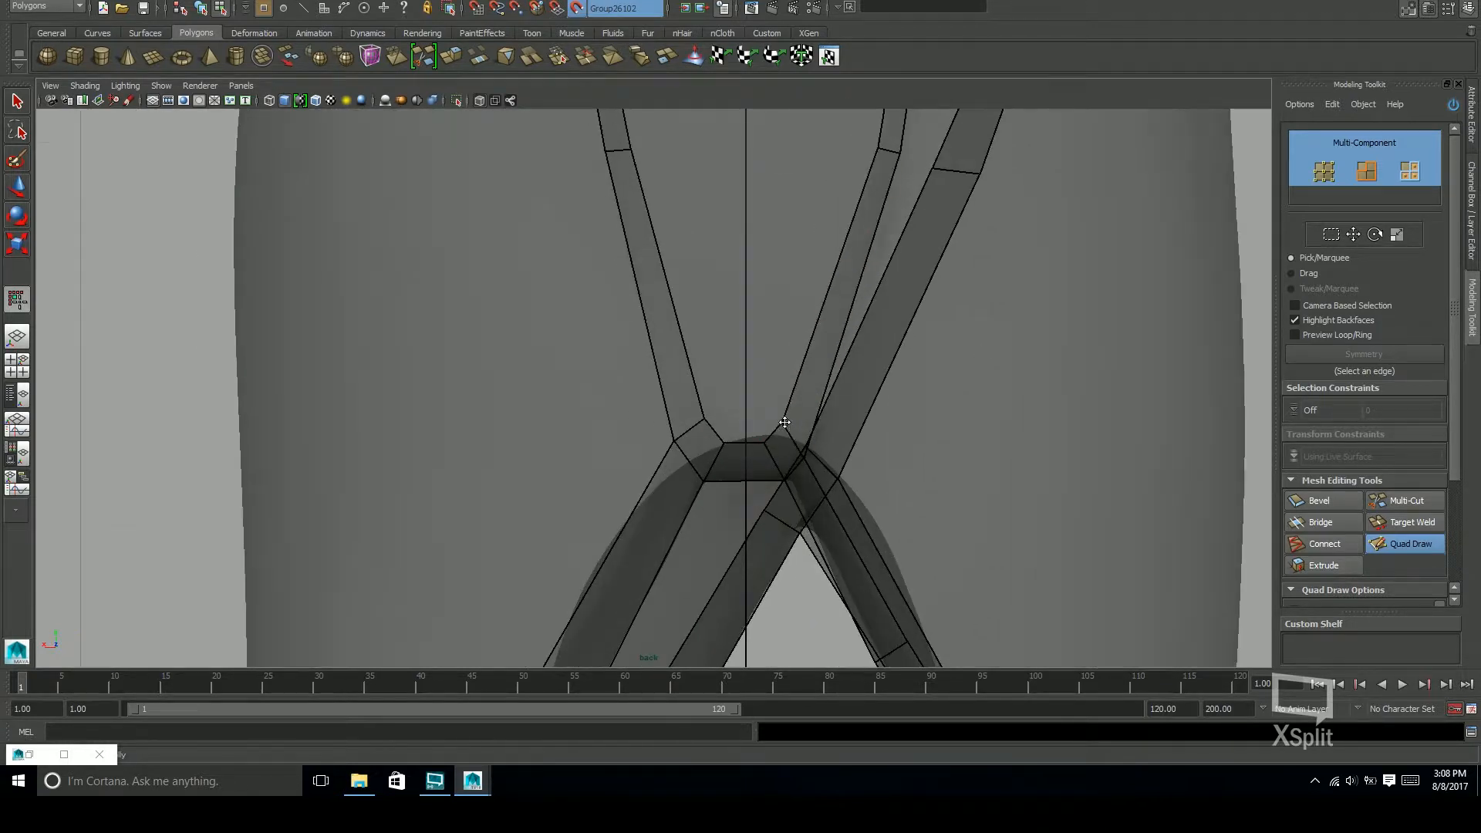
Return to the perspective view and examine the quads bridging the top of the back opening
{"action": "right_click_drag", "start_coordinate": [1096, 409], "coordinate": [916, 397], "text": "alt"}
{"action": "key", "text": "space"}
{"action": "key", "text": "space"}
{"action": "left_click_drag", "start_coordinate": [919, 327], "coordinate": [1015, 277], "text": "alt"}
{"action": "right_click_drag", "start_coordinate": [1015, 278], "coordinate": [864, 363], "text": "alt"}
{"action": "mouse_move", "coordinate": [864, 363]}
{"action": "left_mouse_down", "text": "alt"}
{"action": "mouse_move", "coordinate": [726, 442]}
{"action": "mouse_move", "coordinate": [726, 374]}
{"action": "left_mouse_up", "text": "alt"}
{"action": "right_click_drag", "start_coordinate": [725, 374], "coordinate": [785, 371], "text": "alt"}
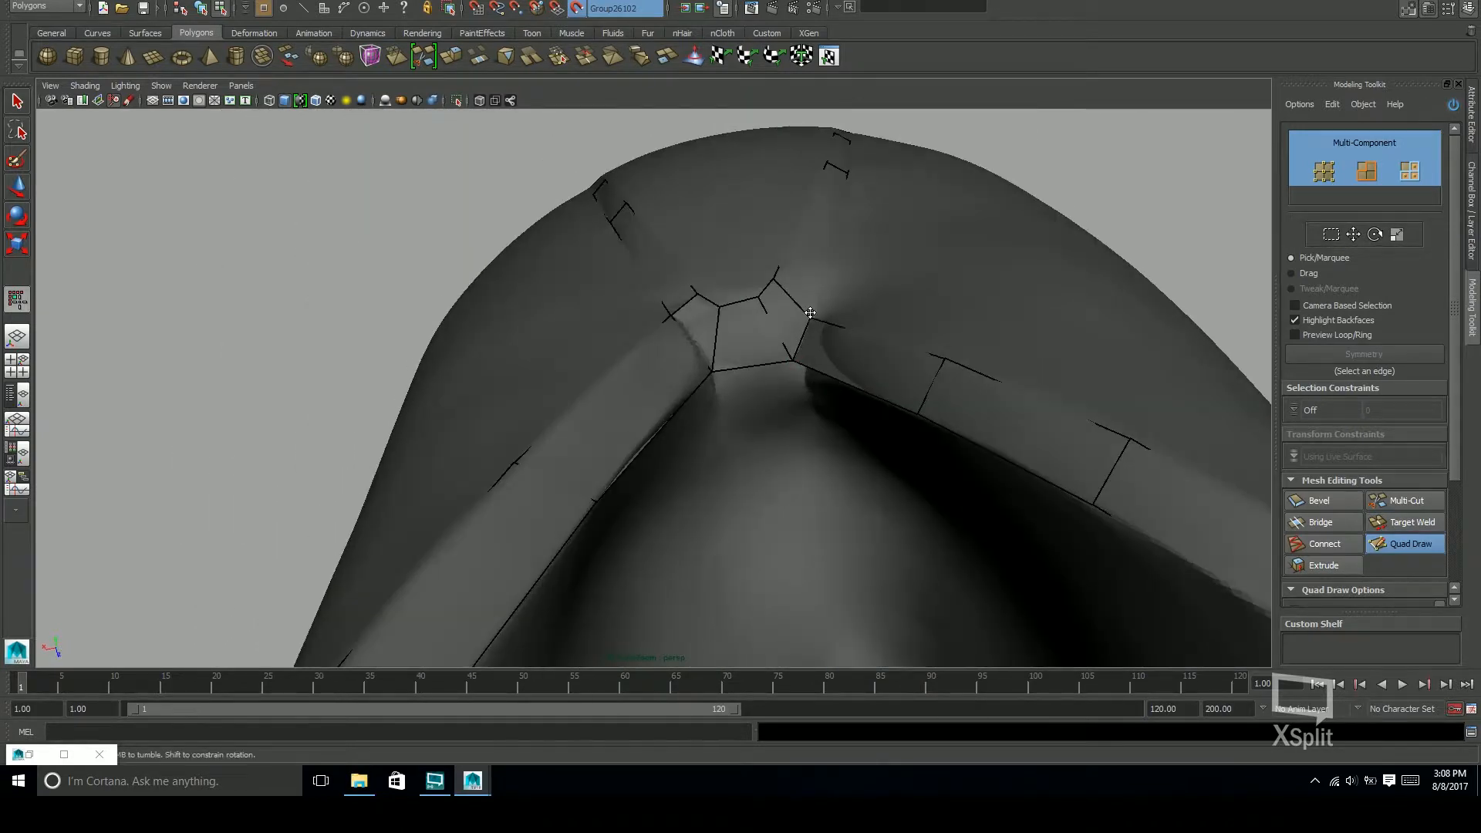
Fill the skirt's back panel between the two fold strips with rows of quads
{"action": "left_click_drag", "start_coordinate": [809, 314], "coordinate": [772, 479], "text": "alt"}
{"action": "right_click_drag", "start_coordinate": [921, 430], "coordinate": [767, 460], "text": "alt"}
{"action": "left_click_drag", "start_coordinate": [767, 460], "coordinate": [949, 393], "text": "alt"}
{"action": "mouse_move", "coordinate": [949, 393]}
{"action": "right_mouse_down", "text": "alt"}
{"action": "mouse_move", "coordinate": [889, 403]}
{"action": "mouse_move", "coordinate": [964, 386]}
{"action": "right_mouse_up", "text": "alt"}
{"action": "middle_click_drag", "start_coordinate": [964, 386], "coordinate": [956, 475], "text": "alt"}
{"action": "middle_click_drag", "start_coordinate": [668, 334], "coordinate": [609, 427], "text": "alt"}
{"action": "mouse_move", "coordinate": [849, 433]}
{"action": "left_mouse_down", "text": "alt"}
{"action": "mouse_move", "coordinate": [708, 466]}
{"action": "mouse_move", "coordinate": [797, 437]}
{"action": "mouse_move", "coordinate": [836, 368]}
{"action": "mouse_move", "coordinate": [653, 337]}
{"action": "mouse_move", "coordinate": [857, 340]}
{"action": "left_mouse_up", "text": "alt"}
{"action": "left_click_drag", "start_coordinate": [678, 516], "coordinate": [779, 463]}
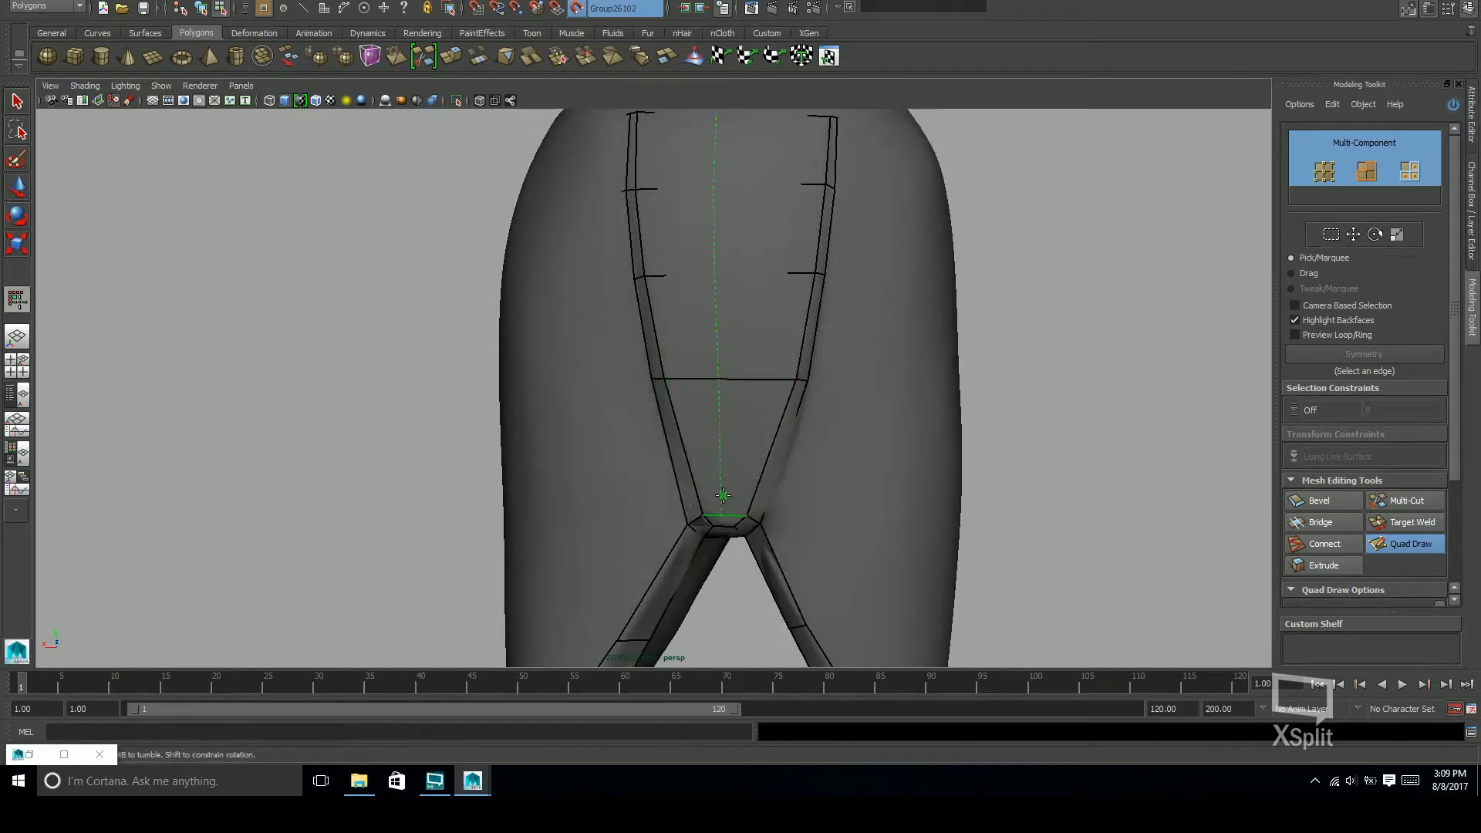
Insert two vertical edge loops through the back panel between the fold strips
{"action": "left_click", "coordinate": [707, 370], "text": "ctrl"}
{"action": "left_click", "coordinate": [750, 366], "text": "ctrl"}
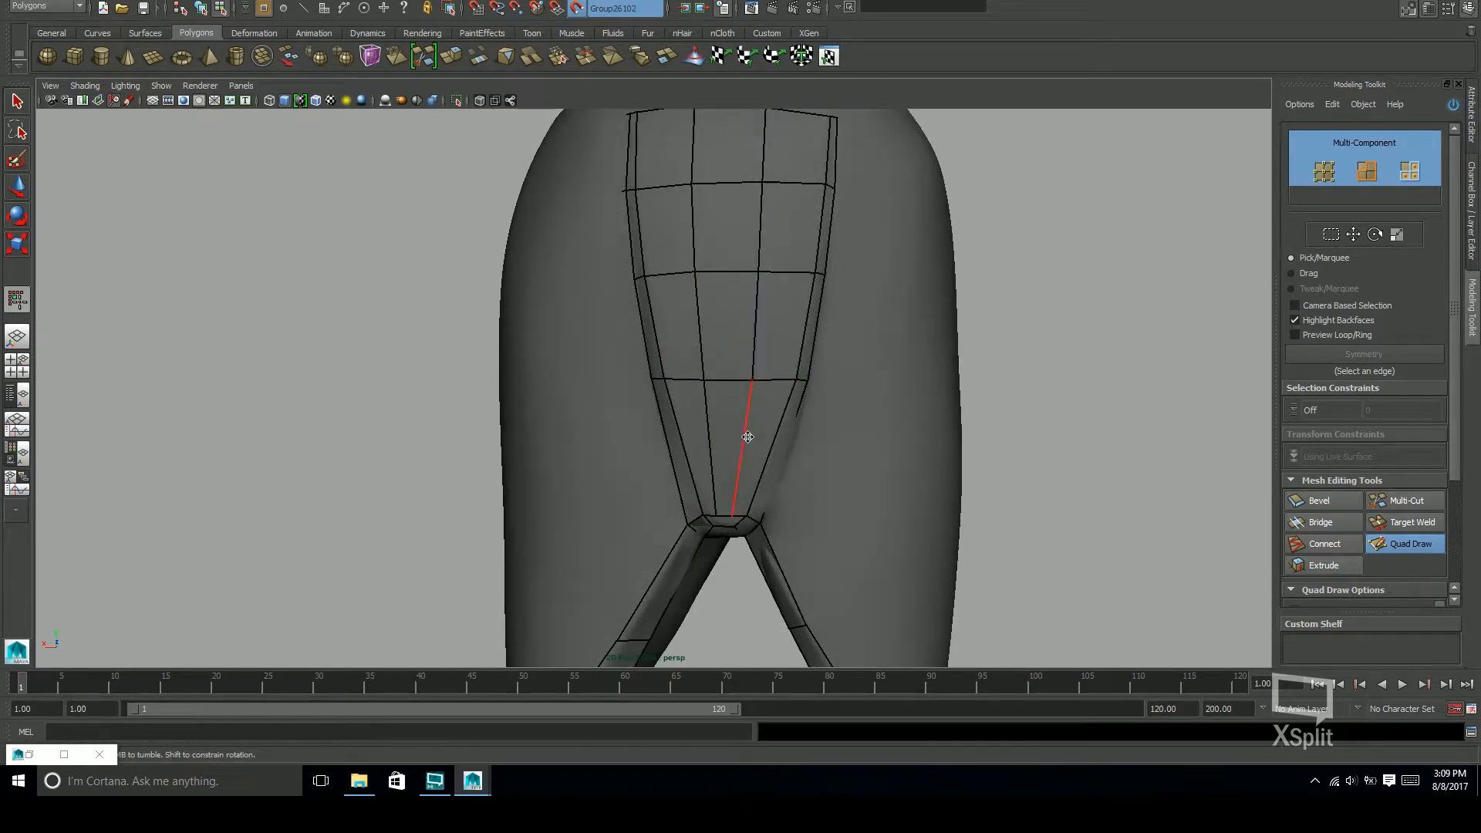
{"action": "right_click_drag", "start_coordinate": [753, 404], "coordinate": [794, 410], "text": "alt"}
{"action": "middle_click_drag", "start_coordinate": [794, 410], "coordinate": [782, 375], "text": "alt"}
{"action": "mouse_move", "coordinate": [795, 469]}
{"action": "left_mouse_down", "text": "alt"}
{"action": "mouse_move", "coordinate": [800, 453]}
{"action": "mouse_move", "coordinate": [792, 494]}
{"action": "left_mouse_up", "text": "alt"}
{"action": "right_click_drag", "start_coordinate": [953, 405], "coordinate": [794, 394], "text": "alt"}
{"action": "left_click_drag", "start_coordinate": [794, 393], "coordinate": [756, 402], "text": "alt"}
{"action": "right_click_drag", "start_coordinate": [756, 402], "coordinate": [972, 380], "text": "alt"}
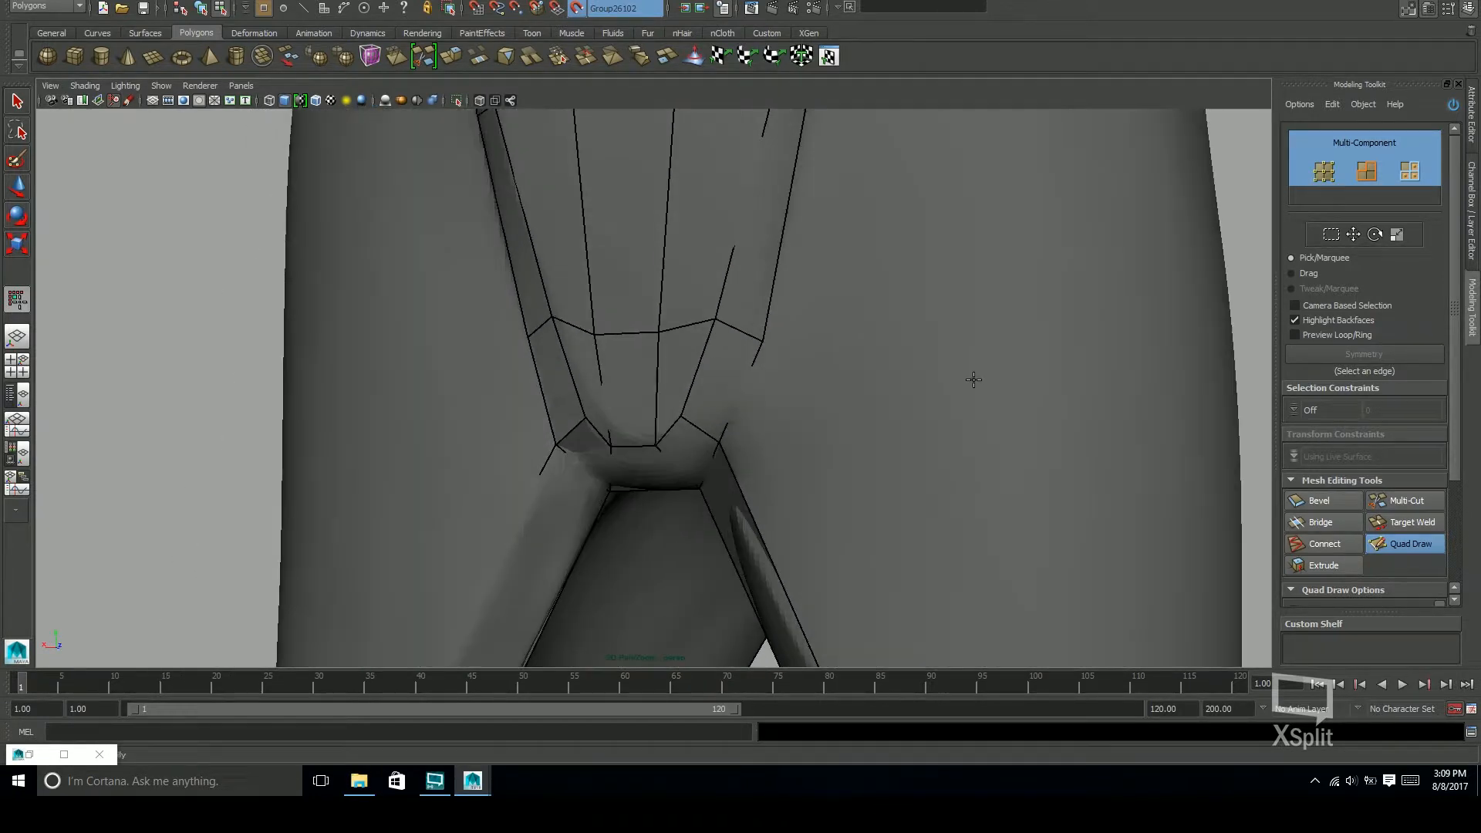
Undo the relax stroke and reposition the lowest vertex row of the back panel above the opening
{"action": "left_click_drag", "start_coordinate": [972, 380], "coordinate": [1006, 392], "text": "alt"}
{"action": "left_click_drag", "start_coordinate": [741, 401], "coordinate": [745, 420], "text": "alt"}
{"action": "mouse_move", "coordinate": [656, 421]}
{"action": "left_mouse_down", "text": "shift"}
{"action": "mouse_move", "coordinate": [675, 432]}
{"action": "mouse_move", "coordinate": [758, 401]}
{"action": "left_mouse_up", "text": "shift"}
{"action": "key", "text": "ctrl+z"}
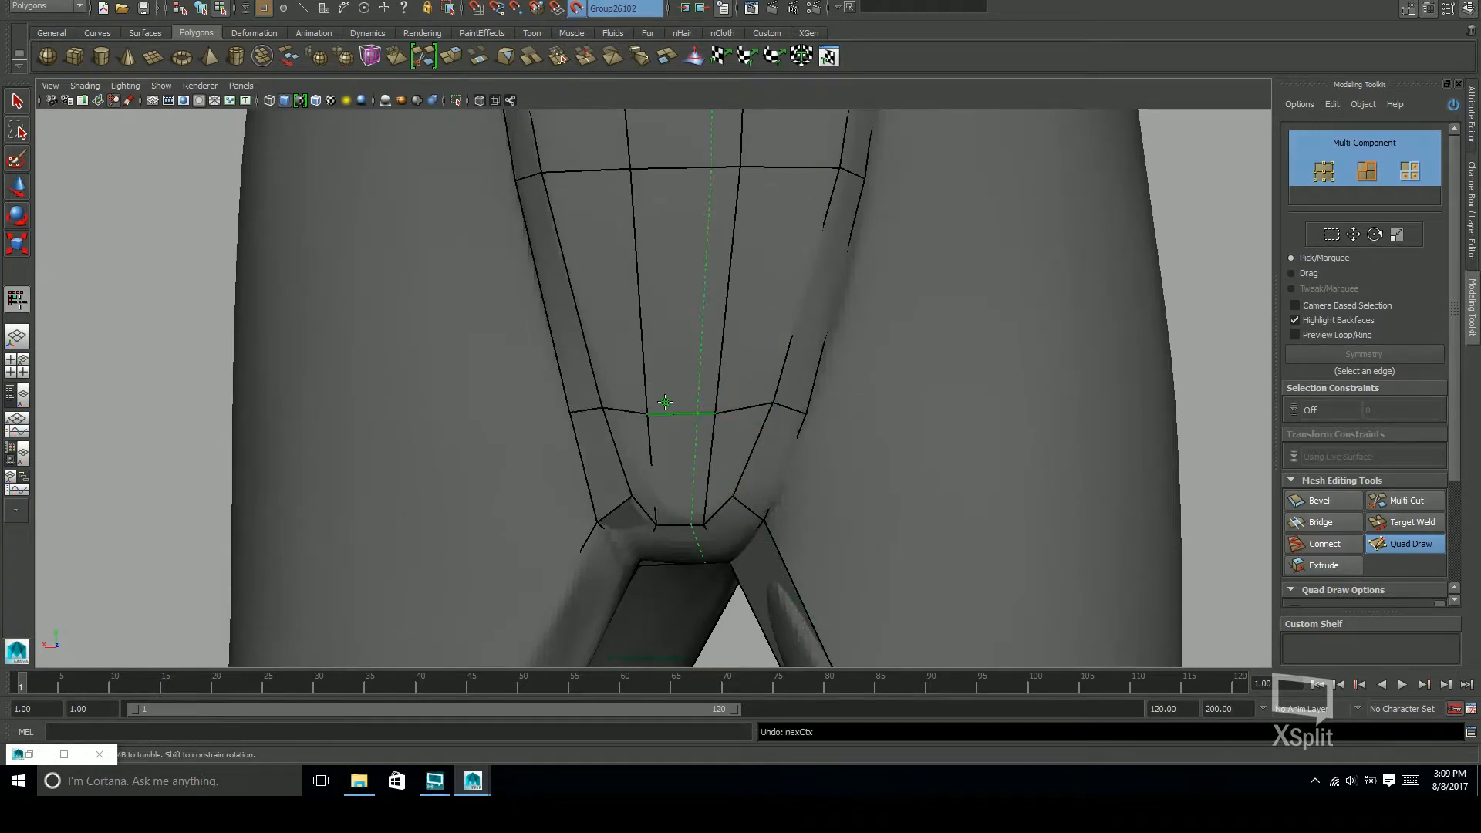
{"action": "middle_click_drag", "start_coordinate": [814, 390], "coordinate": [785, 418], "text": "alt"}
{"action": "middle_click_drag", "start_coordinate": [680, 546], "coordinate": [666, 610], "text": "alt"}
{"action": "right_click_drag", "start_coordinate": [666, 610], "coordinate": [594, 602], "text": "alt"}
{"action": "left_click_drag", "start_coordinate": [764, 478], "coordinate": [770, 456]}
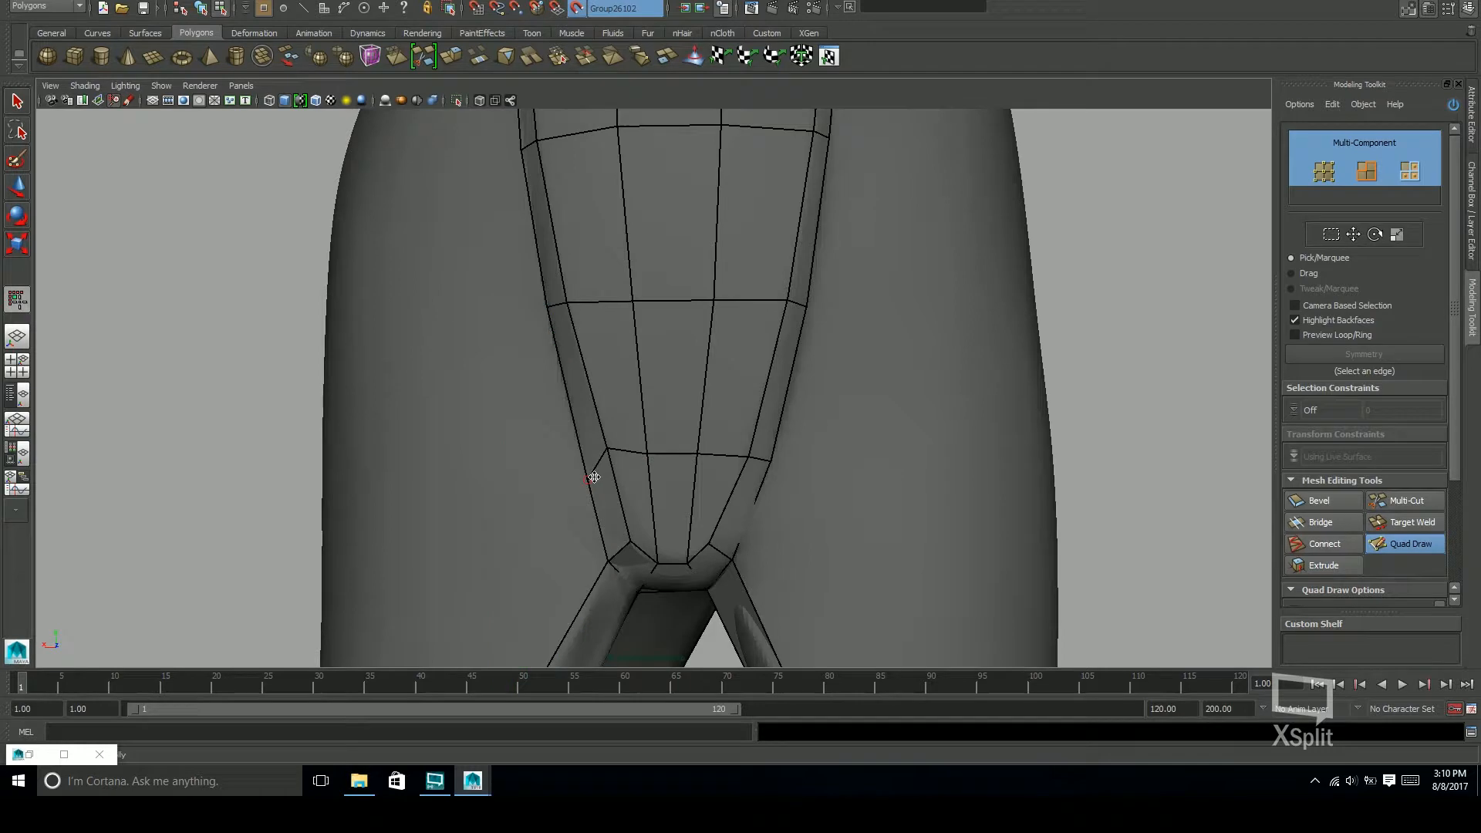
{"action": "left_click_drag", "start_coordinate": [648, 454], "coordinate": [579, 462]}
{"action": "left_click_drag", "start_coordinate": [606, 447], "coordinate": [602, 447]}
{"action": "left_click_drag", "start_coordinate": [729, 454], "coordinate": [737, 416], "text": "alt"}
{"action": "middle_click_drag", "start_coordinate": [670, 442], "coordinate": [682, 456], "text": "alt"}
{"action": "left_click_drag", "start_coordinate": [682, 456], "coordinate": [754, 512], "text": "alt"}
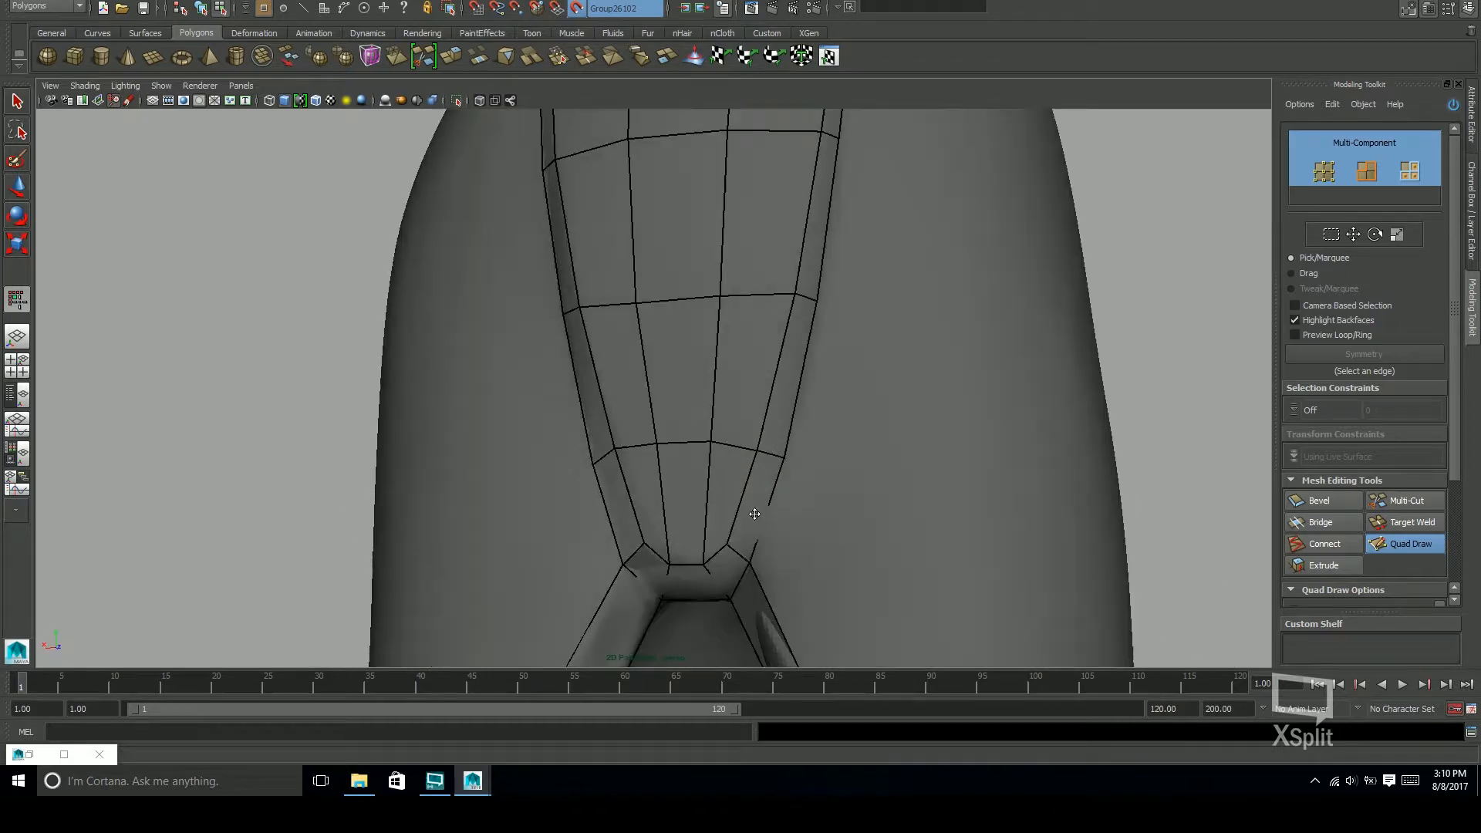
Build quads across the upper front panel beside the diagonal wrap strip
{"action": "right_click_drag", "start_coordinate": [753, 512], "coordinate": [632, 416], "text": "alt"}
{"action": "left_click_drag", "start_coordinate": [633, 417], "coordinate": [694, 393], "text": "alt"}
{"action": "right_click_drag", "start_coordinate": [694, 394], "coordinate": [919, 443], "text": "alt"}
{"action": "left_click_drag", "start_coordinate": [918, 443], "coordinate": [816, 430], "text": "alt"}
{"action": "left_click_drag", "start_coordinate": [773, 478], "coordinate": [634, 280], "text": "alt"}
{"action": "left_click_drag", "start_coordinate": [725, 266], "coordinate": [700, 290], "text": "alt"}
{"action": "left_click_drag", "start_coordinate": [716, 233], "coordinate": [661, 266], "text": "alt"}
{"action": "middle_click_drag", "start_coordinate": [662, 266], "coordinate": [646, 245], "text": "alt"}
{"action": "left_click", "coordinate": [645, 245]}
{"action": "left_click", "coordinate": [674, 605]}
{"action": "left_click_drag", "start_coordinate": [733, 540], "coordinate": [882, 533], "text": "alt"}
{"action": "left_click_drag", "start_coordinate": [691, 420], "coordinate": [715, 291], "text": "alt"}
{"action": "key", "text": "Caps_Lock"}
Extend the front panel's next row of quads outward from the diagonal wrap strip, undoing misplaced extensions
{"action": "left_click_drag", "start_coordinate": [571, 368], "coordinate": [676, 385]}
{"action": "key", "text": "ctrl+z"}
{"action": "right_click_drag", "start_coordinate": [676, 386], "coordinate": [741, 419], "text": "alt"}
{"action": "mouse_move", "coordinate": [740, 420]}
{"action": "left_mouse_down", "text": "alt"}
{"action": "mouse_move", "coordinate": [760, 438]}
{"action": "mouse_move", "coordinate": [610, 417]}
{"action": "mouse_move", "coordinate": [614, 444]}
{"action": "left_mouse_up", "text": "alt"}
{"action": "mouse_move", "coordinate": [609, 420]}
{"action": "left_mouse_down"}
{"action": "mouse_move", "coordinate": [804, 419]}
{"action": "mouse_move", "coordinate": [698, 450]}
{"action": "mouse_move", "coordinate": [633, 412]}
{"action": "mouse_move", "coordinate": [733, 411]}
{"action": "left_mouse_up"}
{"action": "key", "text": "ctrl+z"}
{"action": "key", "text": "ctrl+z"}
{"action": "key", "text": "ctrl+z"}
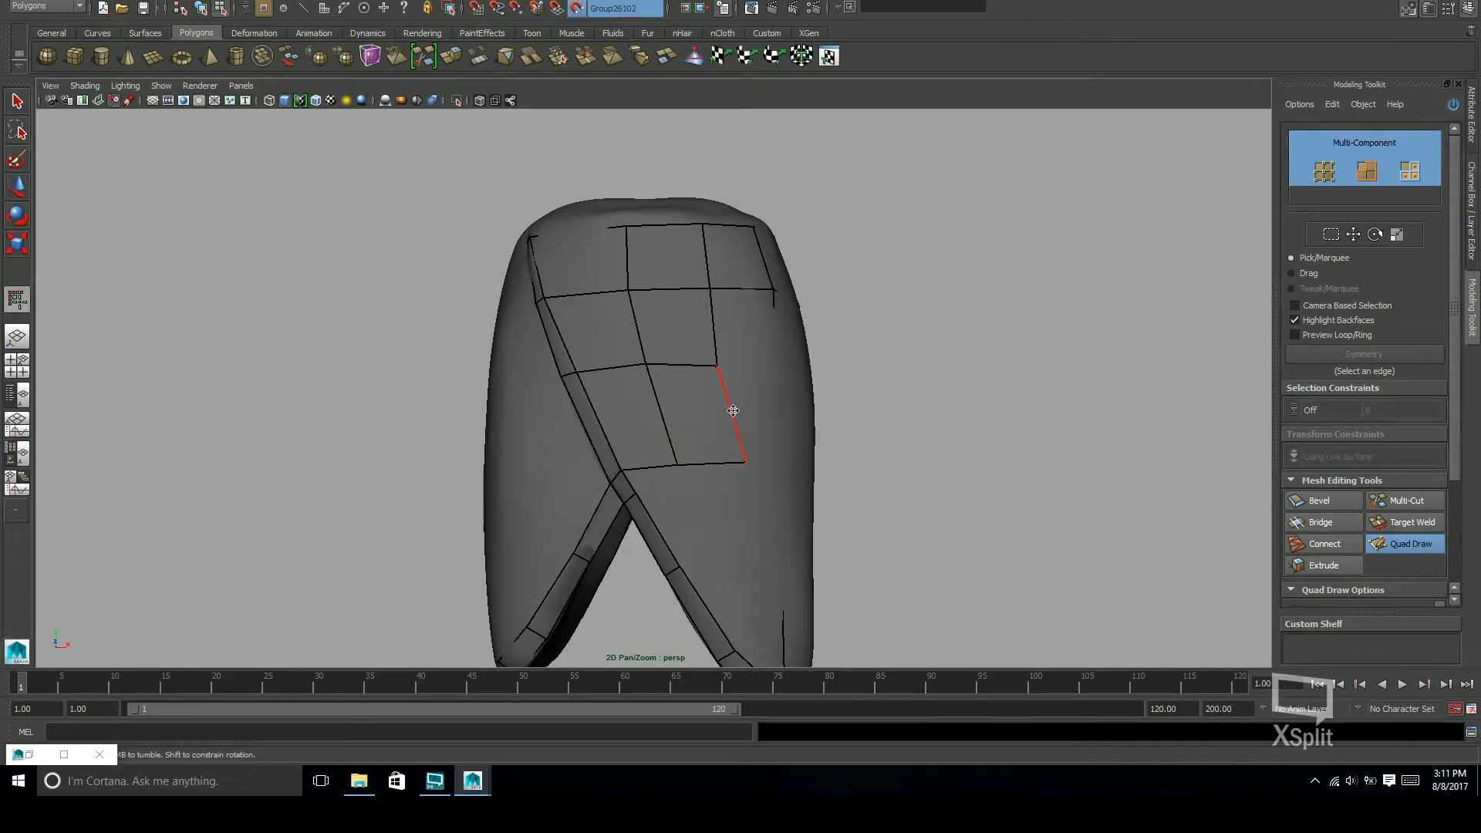
{"action": "middle_click_drag", "start_coordinate": [754, 500], "coordinate": [744, 466], "text": "alt"}
{"action": "scroll", "coordinate": [744, 466], "scroll_direction": "up", "scroll_amount": 5}
{"action": "left_click_drag", "start_coordinate": [620, 399], "coordinate": [726, 395]}
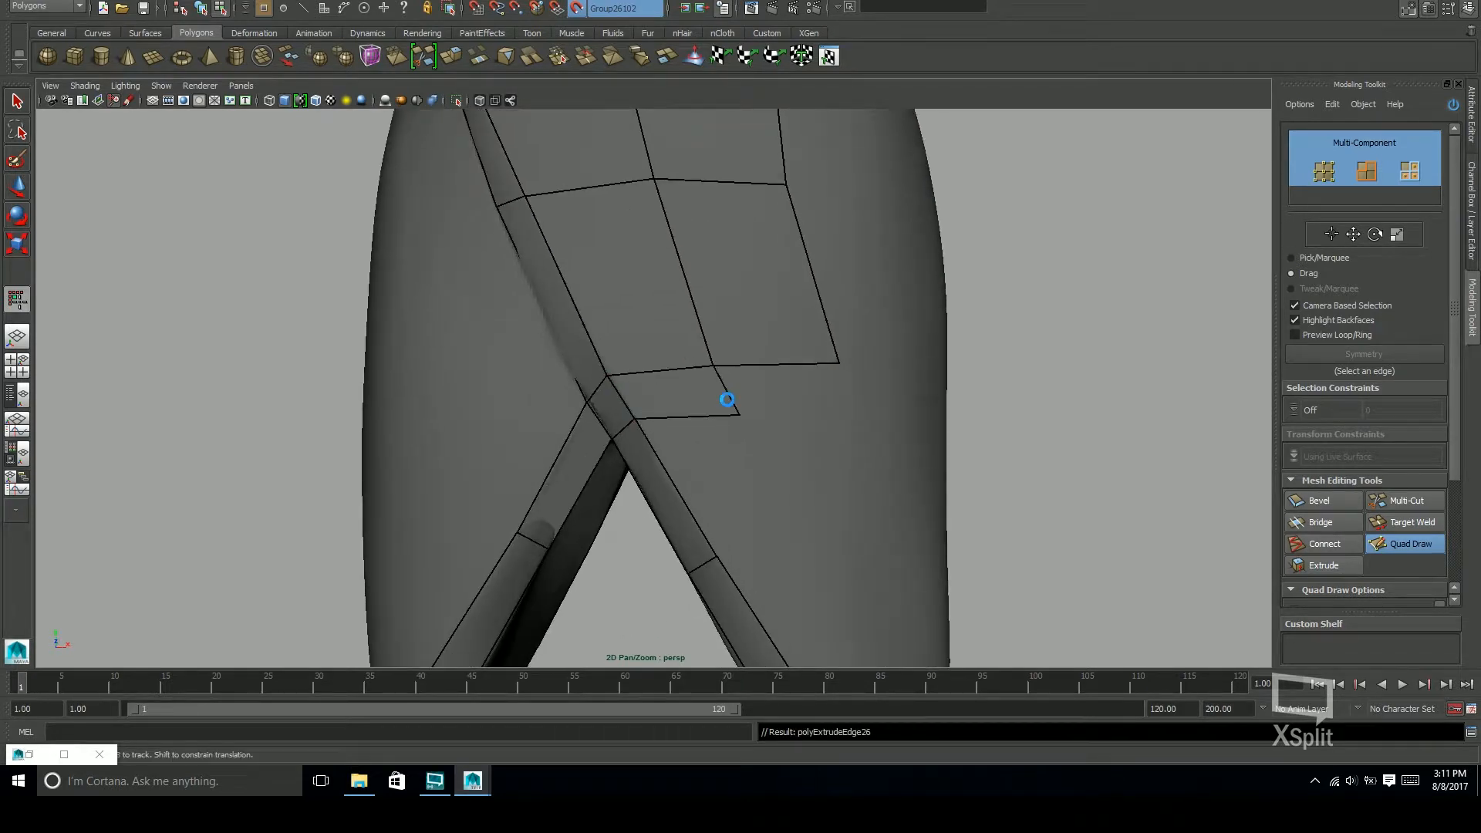
{"action": "left_click_drag", "start_coordinate": [873, 364], "coordinate": [942, 121], "text": "alt"}
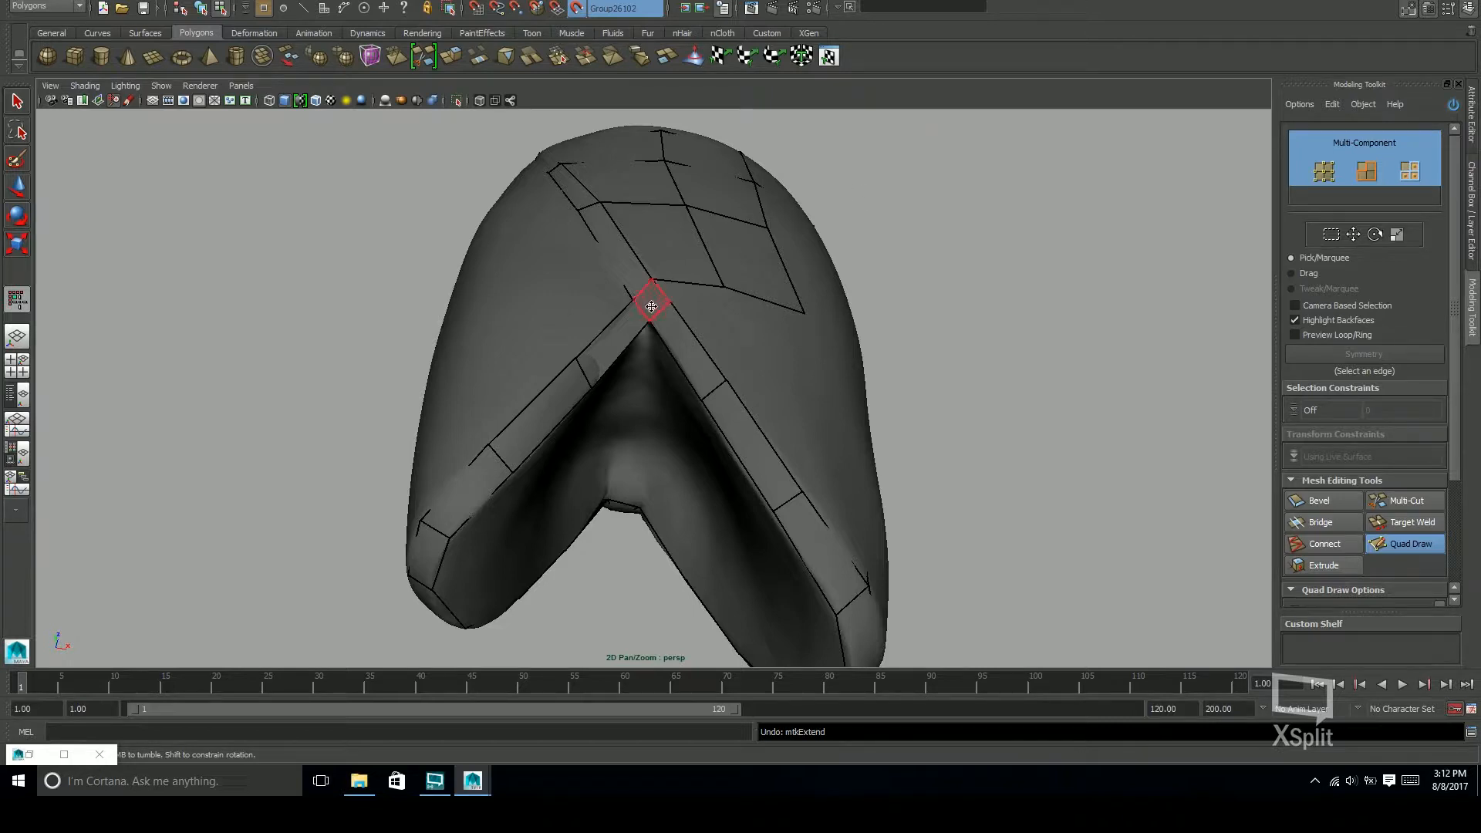
Extend two more rows of quads down the front panel past the wrap junction and adjust their outer vertices
{"action": "left_click_drag", "start_coordinate": [814, 331], "coordinate": [673, 346], "text": "alt"}
{"action": "left_click_drag", "start_coordinate": [642, 301], "coordinate": [667, 335]}
{"action": "left_click_drag", "start_coordinate": [738, 290], "coordinate": [762, 332]}
{"action": "left_click_drag", "start_coordinate": [668, 408], "coordinate": [721, 492]}
{"action": "left_click_drag", "start_coordinate": [691, 388], "coordinate": [671, 396]}
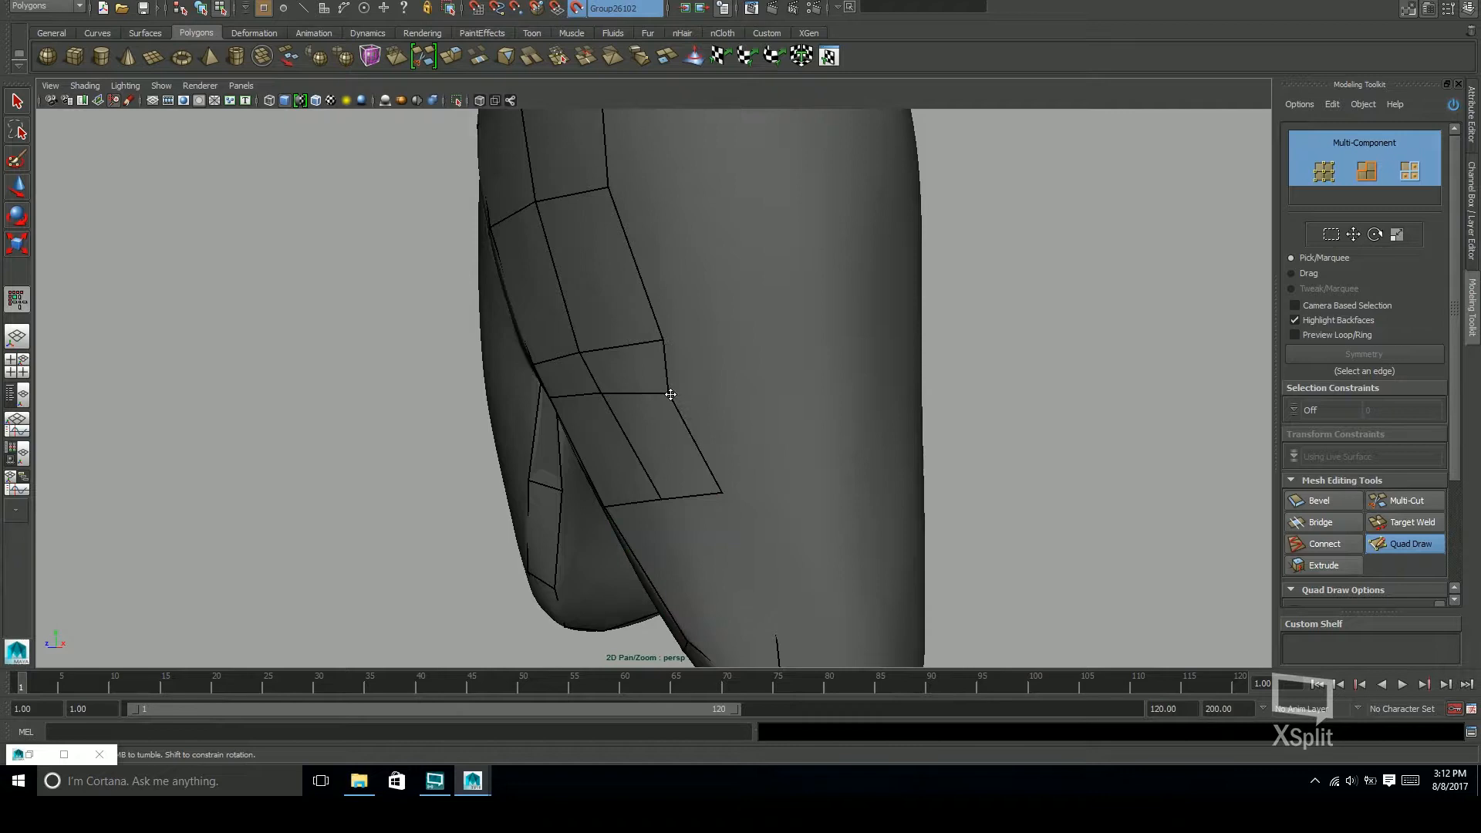
Adjust an outer vertex of the front panel row and start filling quads between the panel and the side strip
{"action": "left_click_drag", "start_coordinate": [664, 340], "coordinate": [649, 347]}
{"action": "middle_click_drag", "start_coordinate": [839, 460], "coordinate": [827, 367], "text": "alt"}
{"action": "right_click_drag", "start_coordinate": [826, 367], "coordinate": [741, 455], "text": "alt"}
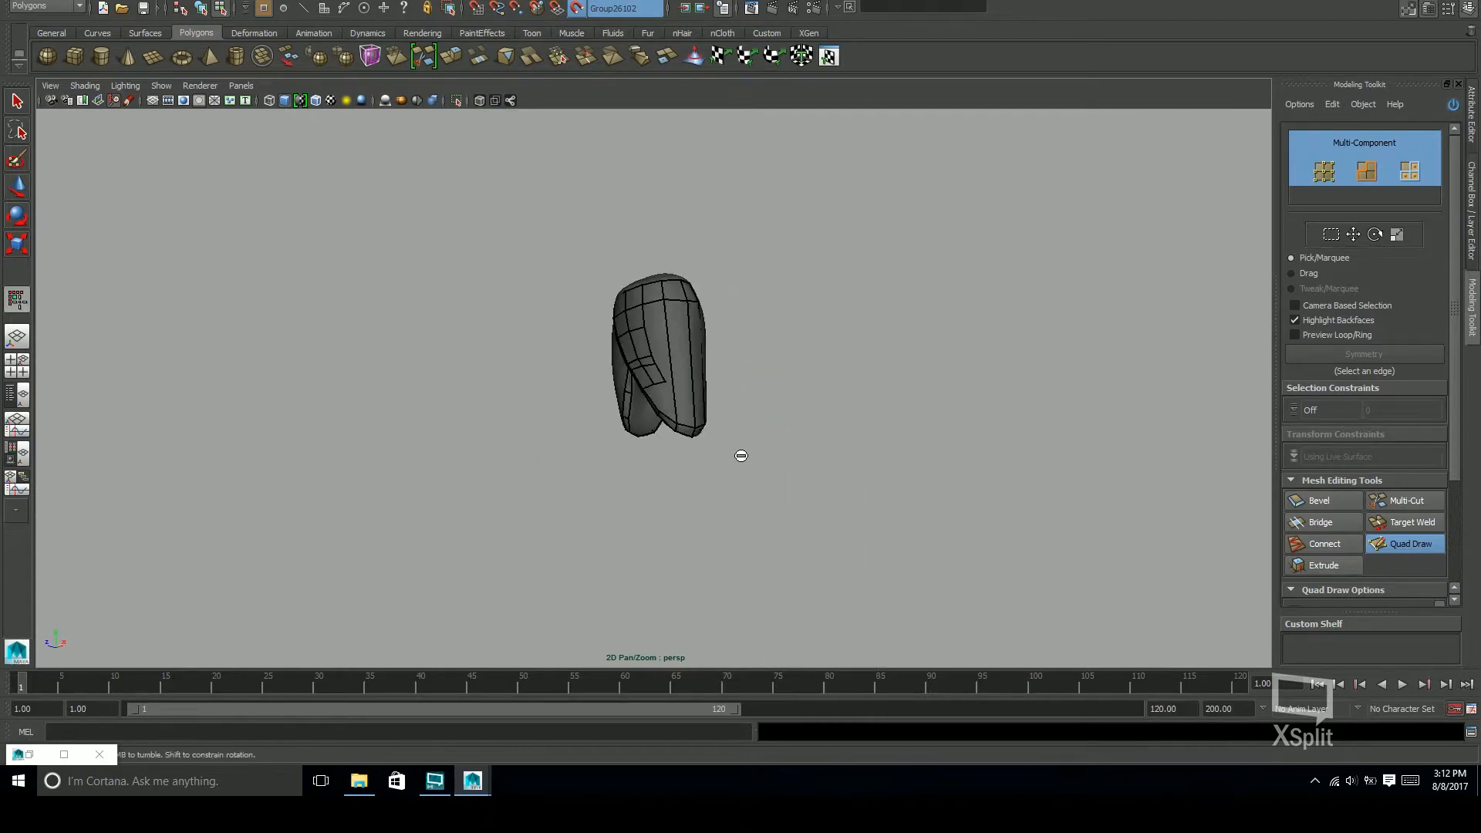
{"action": "left_click_drag", "start_coordinate": [750, 429], "coordinate": [760, 447], "text": "alt"}
{"action": "right_click_drag", "start_coordinate": [760, 448], "coordinate": [918, 416], "text": "alt"}
{"action": "left_click", "coordinate": [743, 284], "text": "ctrl"}
{"action": "left_click", "coordinate": [661, 256], "text": "shift"}
{"action": "left_click", "coordinate": [746, 346], "text": "ctrl"}
{"action": "left_click", "coordinate": [670, 319], "text": "shift"}
Fill the remaining gaps between the front panel's quad rows and the side strip, down past the wrap junction
{"action": "middle_click_drag", "start_coordinate": [751, 389], "coordinate": [754, 347], "text": "alt"}
{"action": "left_click_drag", "start_coordinate": [754, 347], "coordinate": [768, 339], "text": "alt"}
{"action": "right_click_drag", "start_coordinate": [768, 340], "coordinate": [829, 344], "text": "alt"}
{"action": "left_click", "coordinate": [795, 351], "text": "ctrl"}
{"action": "left_click_drag", "start_coordinate": [740, 347], "coordinate": [714, 347], "text": "alt"}
{"action": "left_click", "coordinate": [672, 311], "text": "shift"}
{"action": "left_click", "coordinate": [781, 401], "text": "ctrl"}
{"action": "left_click_drag", "start_coordinate": [670, 319], "coordinate": [736, 309], "text": "alt"}
{"action": "left_click_drag", "start_coordinate": [632, 301], "coordinate": [679, 301], "text": "alt"}
{"action": "left_click_drag", "start_coordinate": [836, 298], "coordinate": [707, 409], "text": "alt"}
{"action": "middle_click_drag", "start_coordinate": [708, 409], "coordinate": [760, 351], "text": "alt"}
{"action": "left_click_drag", "start_coordinate": [760, 351], "coordinate": [634, 321], "text": "alt"}
{"action": "left_click_drag", "start_coordinate": [787, 444], "coordinate": [813, 463], "text": "alt"}
{"action": "right_click_drag", "start_coordinate": [813, 463], "coordinate": [852, 470], "text": "alt"}
Undo the stray point and fill quads down the front panel toward its lower tip beside the wrap strip
{"action": "left_click", "coordinate": [695, 486]}
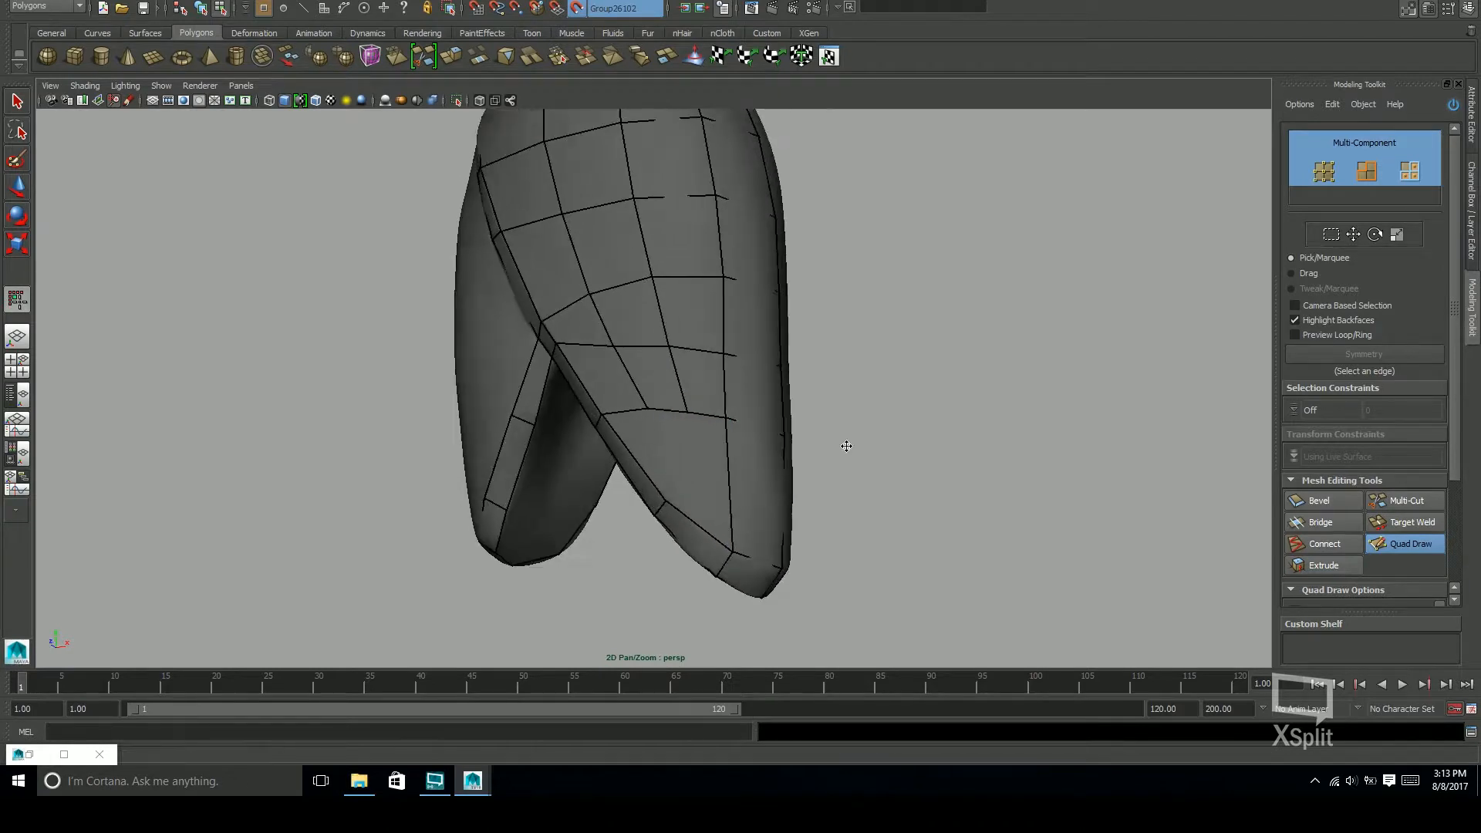
{"action": "key", "text": "ctrl+z"}
{"action": "mouse_move", "coordinate": [695, 486]}
{"action": "left_mouse_down", "text": "alt"}
{"action": "mouse_move", "coordinate": [727, 469]}
{"action": "mouse_move", "coordinate": [696, 459]}
{"action": "left_mouse_up", "text": "alt"}
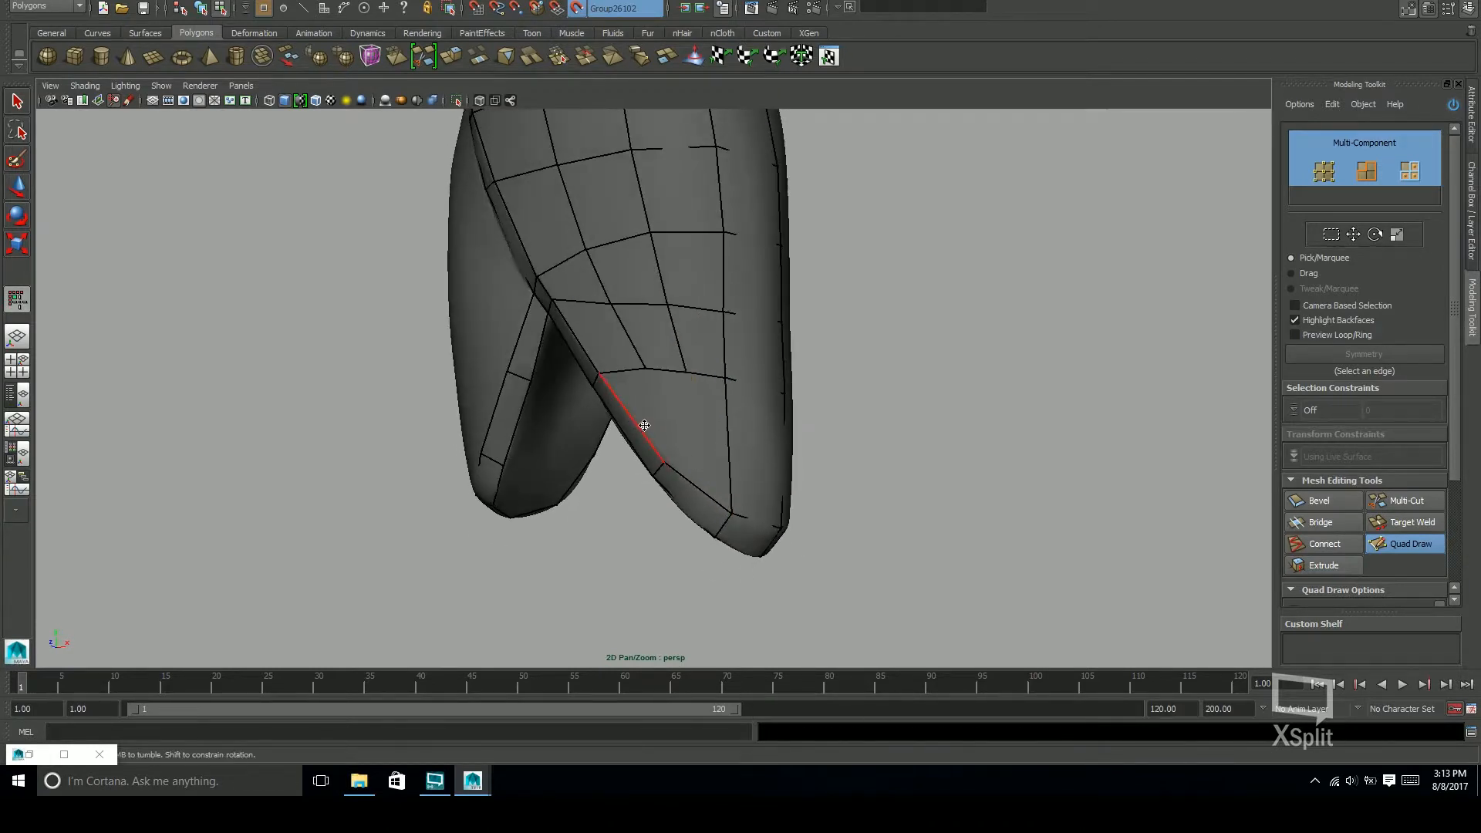
{"action": "left_click_drag", "start_coordinate": [745, 457], "coordinate": [707, 428], "text": "alt"}
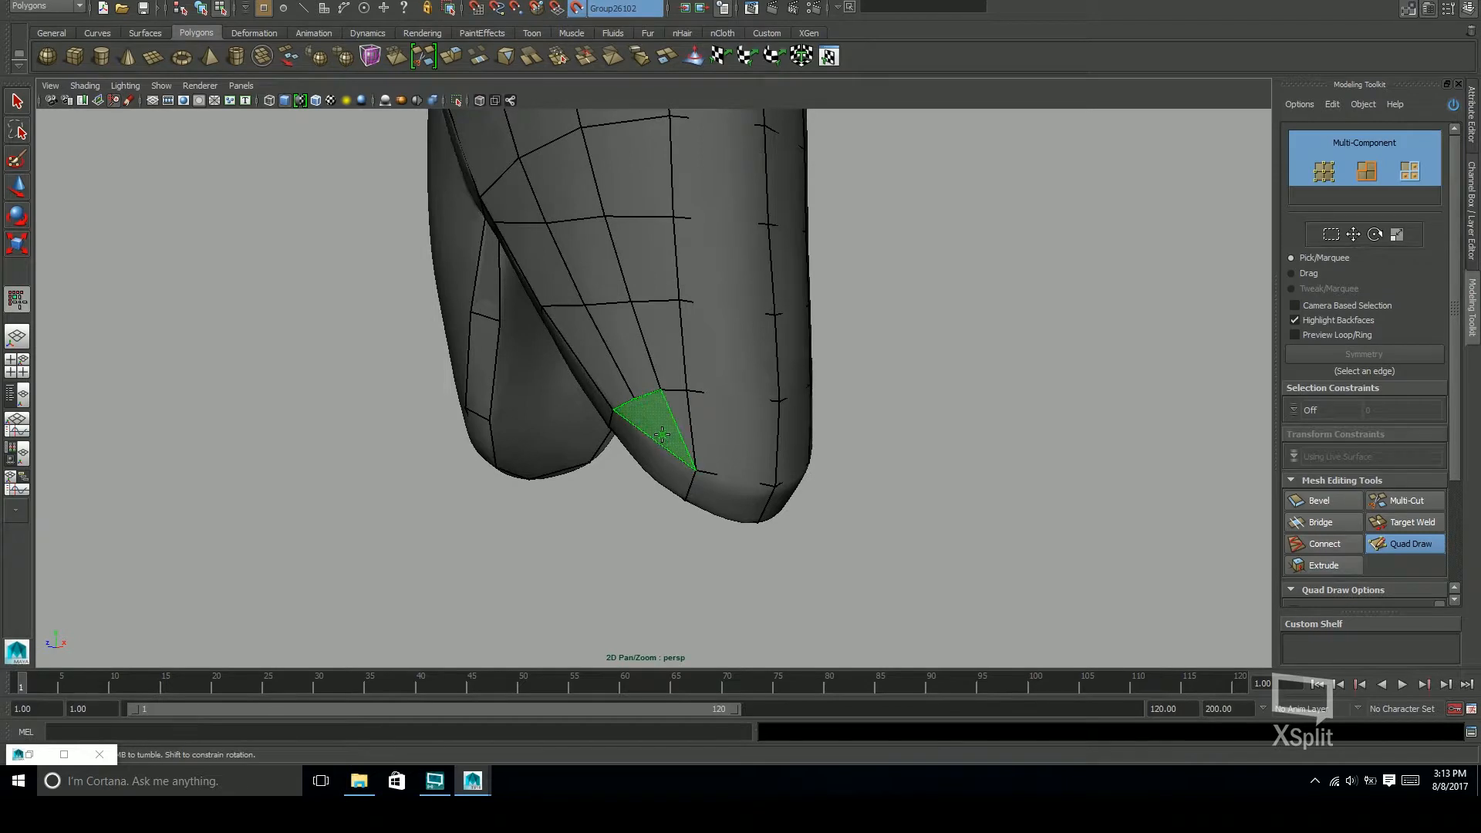
{"action": "left_click_drag", "start_coordinate": [689, 434], "coordinate": [728, 395], "text": "alt"}
Close the quads around the front panel's lower tip and even out their rows with the side strip
{"action": "left_click_drag", "start_coordinate": [686, 328], "coordinate": [733, 519], "text": "alt"}
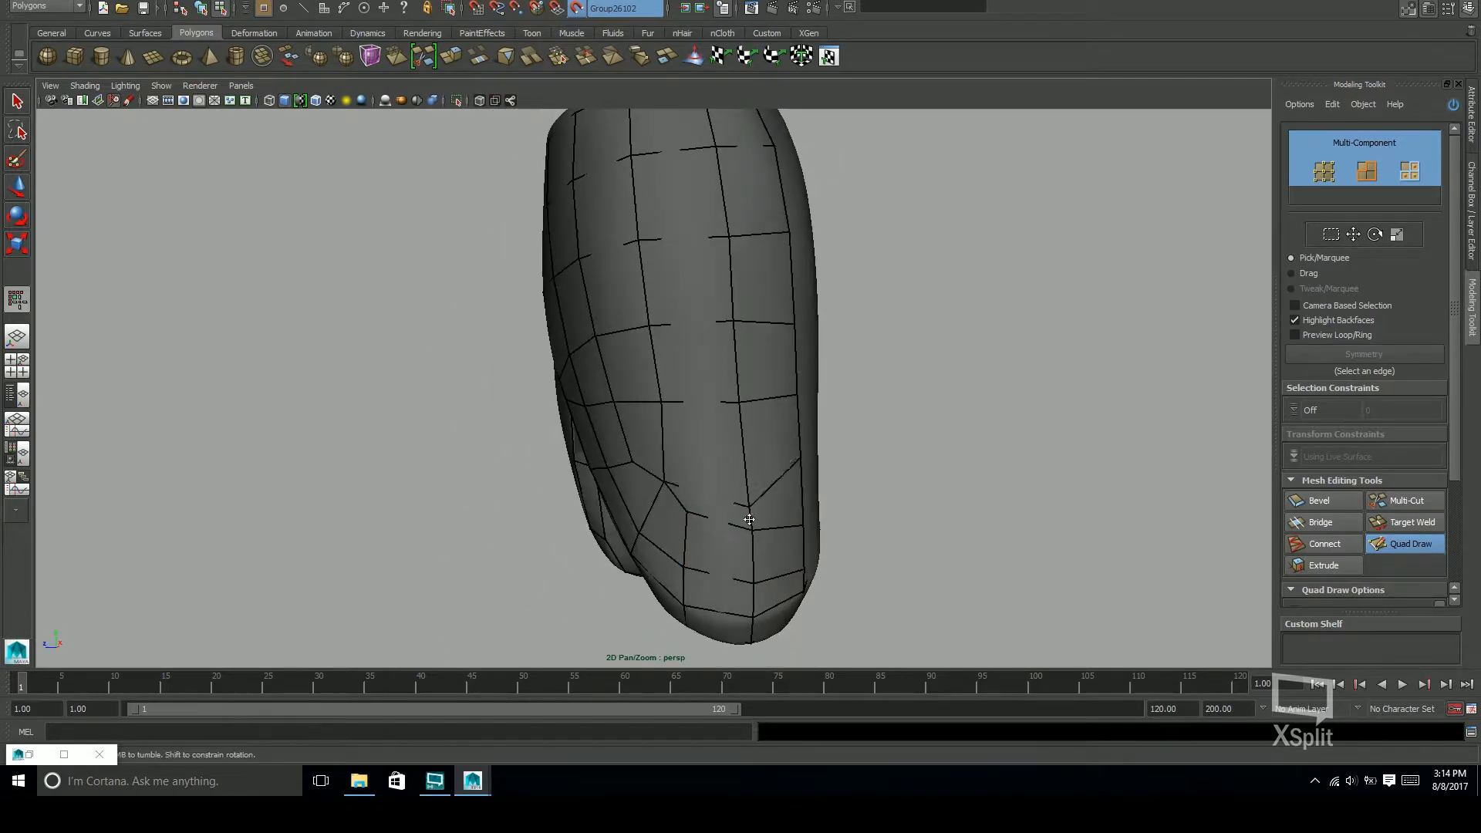
{"action": "left_click_drag", "start_coordinate": [669, 485], "coordinate": [760, 495], "text": "alt"}
{"action": "key", "text": "ctrl+z"}
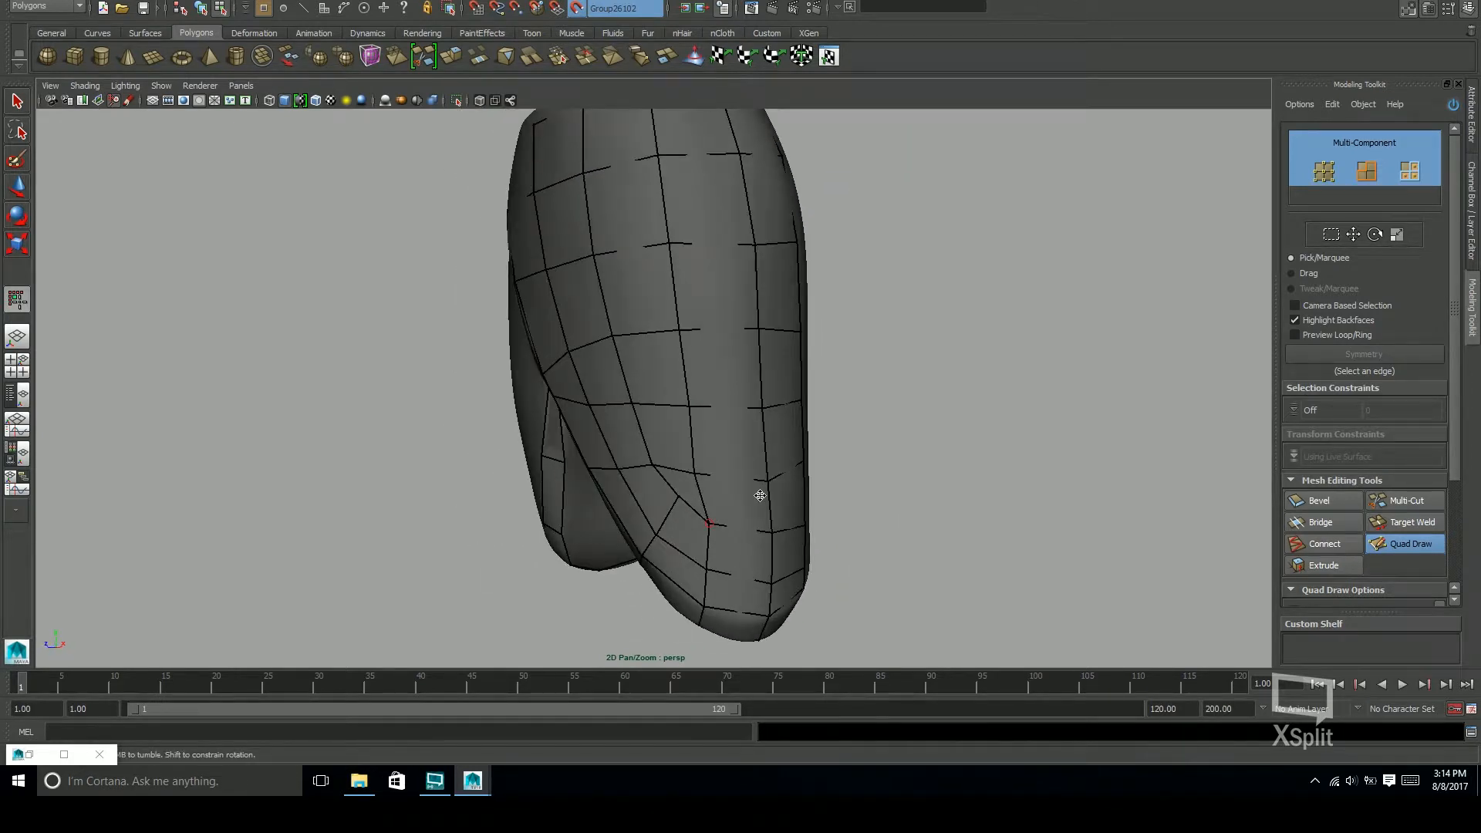
{"action": "left_click_drag", "start_coordinate": [679, 497], "coordinate": [774, 522], "text": "alt"}
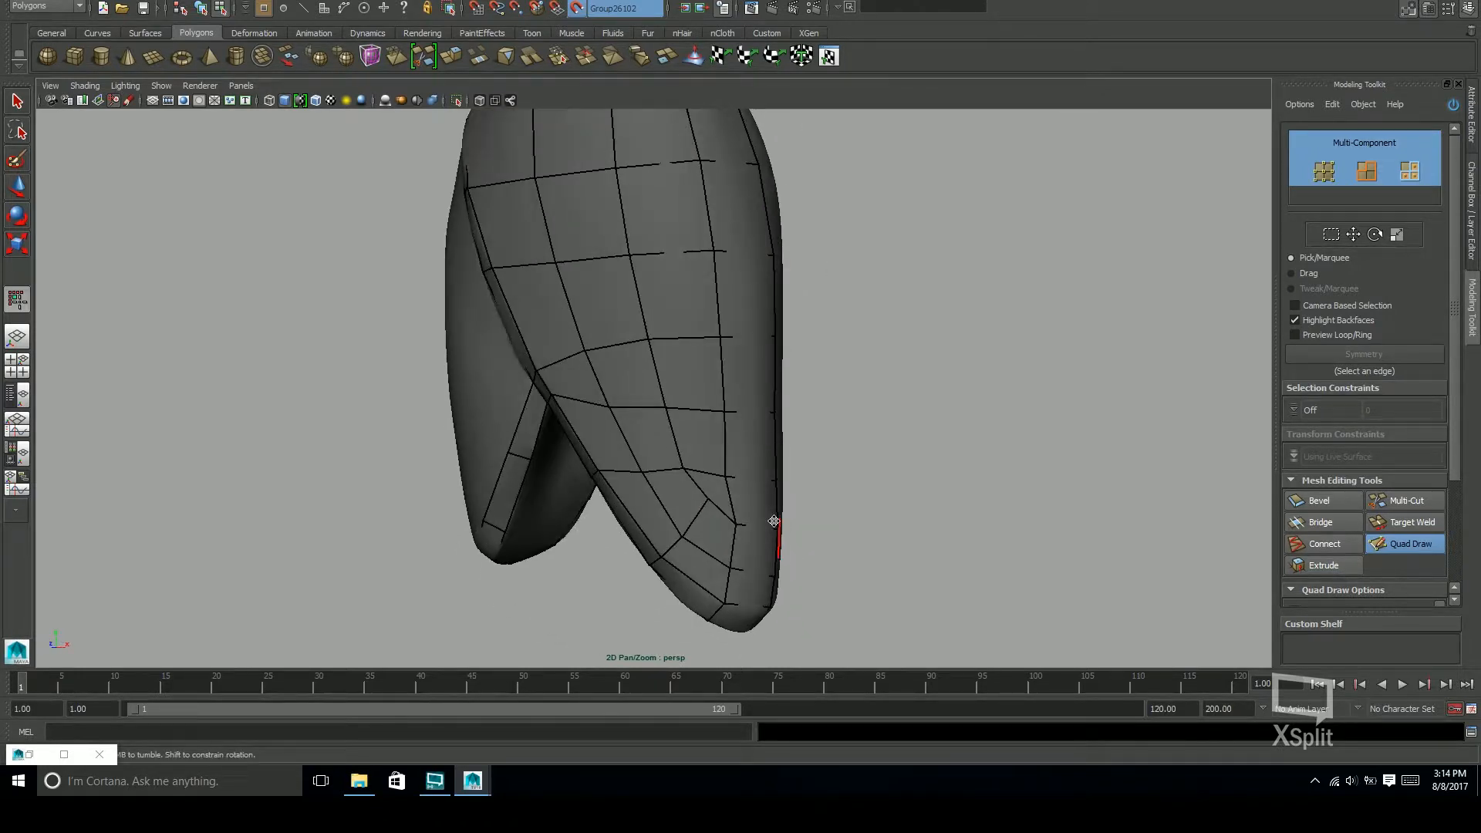
Cut a new edge across the quad above the front panel's tip with Multi-Cut and resume Quad Draw
{"action": "left_click", "coordinate": [1414, 506]}
{"action": "left_click", "coordinate": [708, 499]}
{"action": "left_click", "coordinate": [725, 478]}
{"action": "right_click", "coordinate": [726, 481]}
{"action": "key", "text": "w"}
{"action": "left_click_drag", "start_coordinate": [757, 523], "coordinate": [815, 512], "text": "alt"}
{"action": "mouse_move", "coordinate": [919, 572]}
{"action": "left_mouse_down", "text": "alt"}
{"action": "mouse_move", "coordinate": [1008, 535]}
{"action": "mouse_move", "coordinate": [1028, 549]}
{"action": "left_mouse_up", "text": "alt"}
{"action": "key", "text": "y"}
{"action": "right_click_drag", "start_coordinate": [1028, 553], "coordinate": [837, 532], "text": "alt"}
{"action": "left_click_drag", "start_coordinate": [837, 532], "coordinate": [814, 529], "text": "alt"}
{"action": "right_click_drag", "start_coordinate": [813, 528], "coordinate": [889, 534], "text": "alt"}
{"action": "left_click_drag", "start_coordinate": [888, 534], "coordinate": [798, 496], "text": "alt"}
Fill the open faces beside the cut and insert a vertical edge loop up the front panel
{"action": "left_click", "coordinate": [756, 476], "text": "ctrl+shift"}
{"action": "key", "text": "ctrl+z"}
{"action": "left_click", "coordinate": [755, 449], "text": "shift"}
{"action": "left_click", "coordinate": [770, 489], "text": "shift"}
{"action": "left_click_drag", "start_coordinate": [859, 517], "coordinate": [861, 578], "text": "alt"}
{"action": "left_click", "coordinate": [819, 458], "text": "ctrl"}
{"action": "left_click", "coordinate": [862, 497], "text": "shift"}
{"action": "scroll", "coordinate": [875, 498], "scroll_direction": "down", "scroll_amount": 4}
{"action": "scroll", "coordinate": [862, 540], "scroll_direction": "up", "scroll_amount": 4}
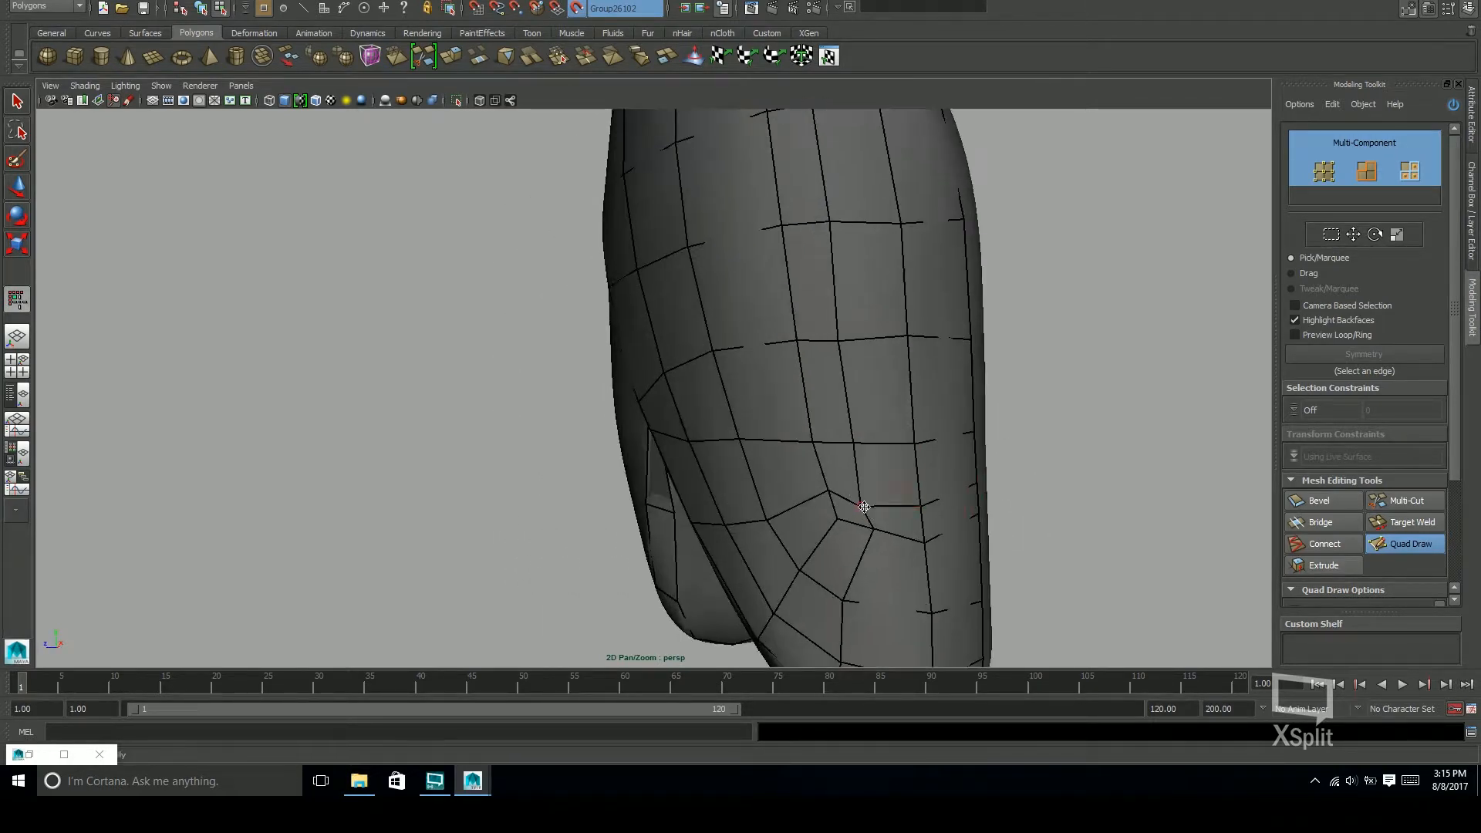
Reposition the vertices where the new vertical loop meets the tip quads, undoing the misplaced move
{"action": "key", "text": "ctrl+z"}
{"action": "left_click_drag", "start_coordinate": [867, 505], "coordinate": [838, 519]}
{"action": "left_click_drag", "start_coordinate": [872, 513], "coordinate": [896, 528], "text": "alt"}
{"action": "left_click_drag", "start_coordinate": [870, 457], "coordinate": [834, 456]}
{"action": "scroll", "coordinate": [878, 536], "scroll_direction": "down", "scroll_amount": 3}
{"action": "key", "text": "ctrl+z"}
{"action": "mouse_move", "coordinate": [879, 536]}
{"action": "left_mouse_down", "text": "alt"}
{"action": "mouse_move", "coordinate": [906, 581]}
{"action": "mouse_move", "coordinate": [969, 483]}
{"action": "mouse_move", "coordinate": [875, 517]}
{"action": "left_mouse_up", "text": "alt"}
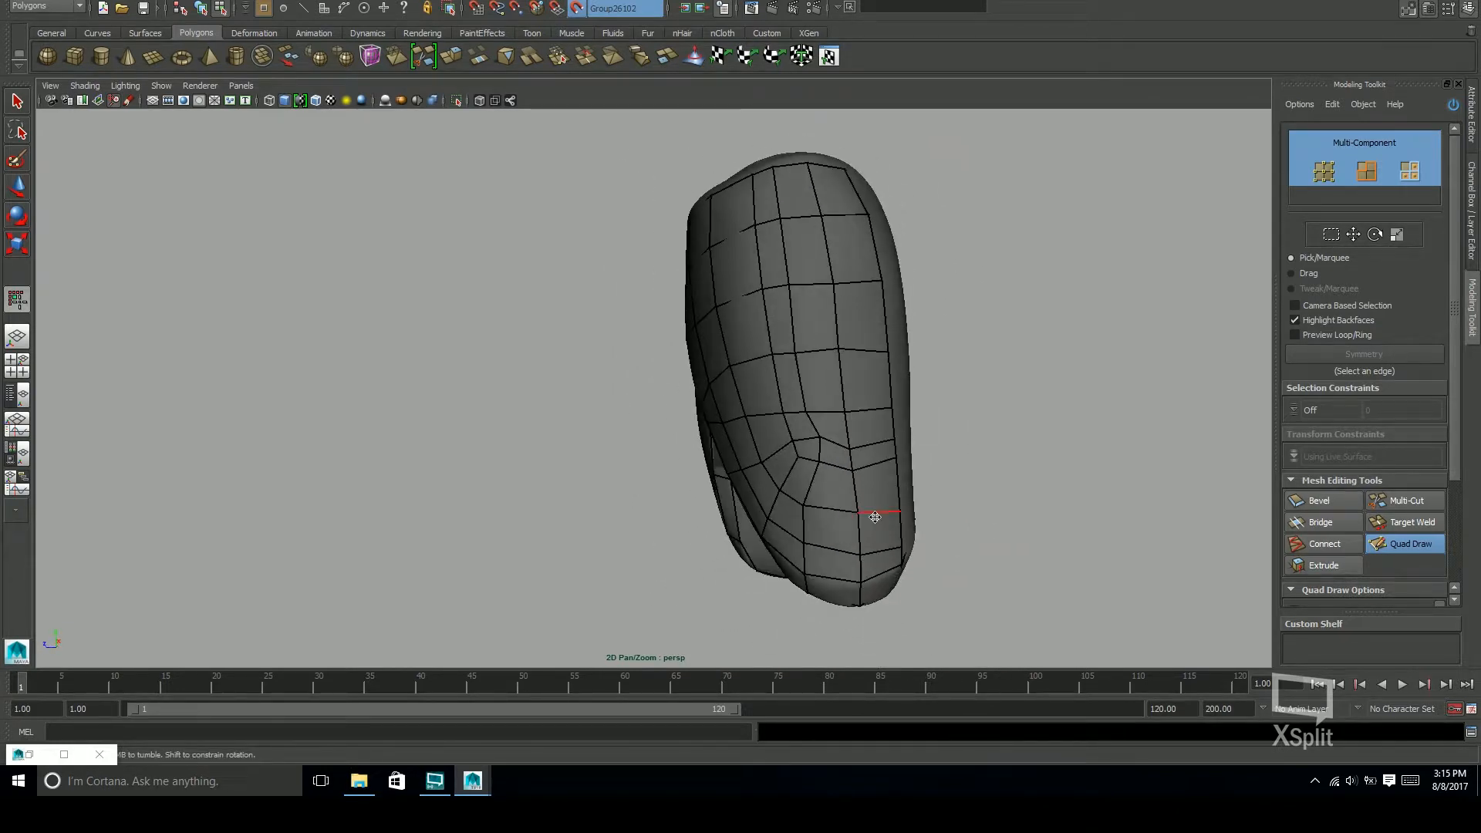
Try deleting the vertical edge loop and the edges around the tip, then undo the deletions
{"action": "left_click", "coordinate": [814, 423], "text": "ctrl+shift"}
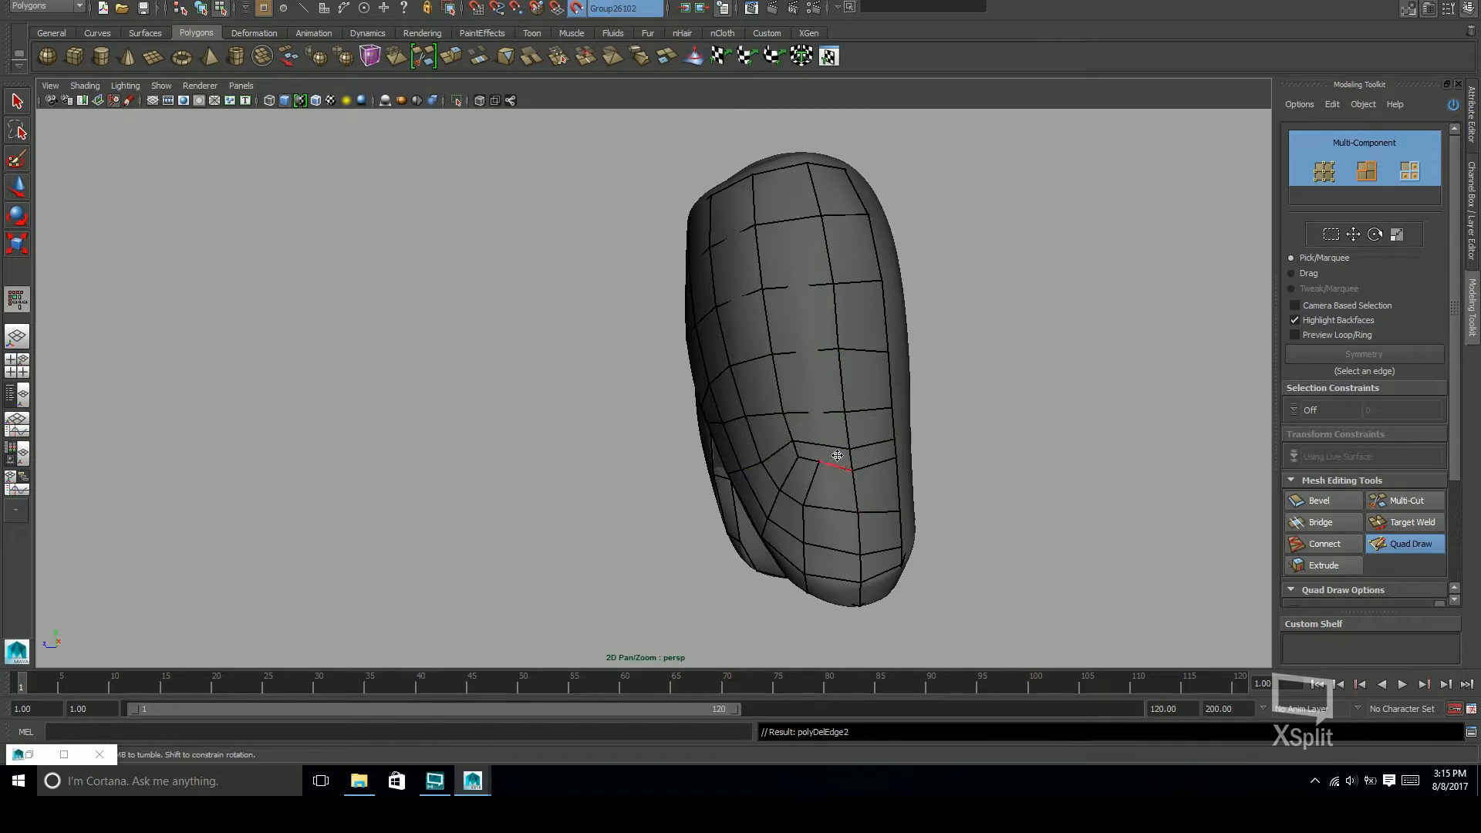
{"action": "right_click_drag", "start_coordinate": [849, 468], "coordinate": [992, 463], "text": "alt"}
{"action": "left_click", "coordinate": [845, 572], "text": "ctrl+shift"}
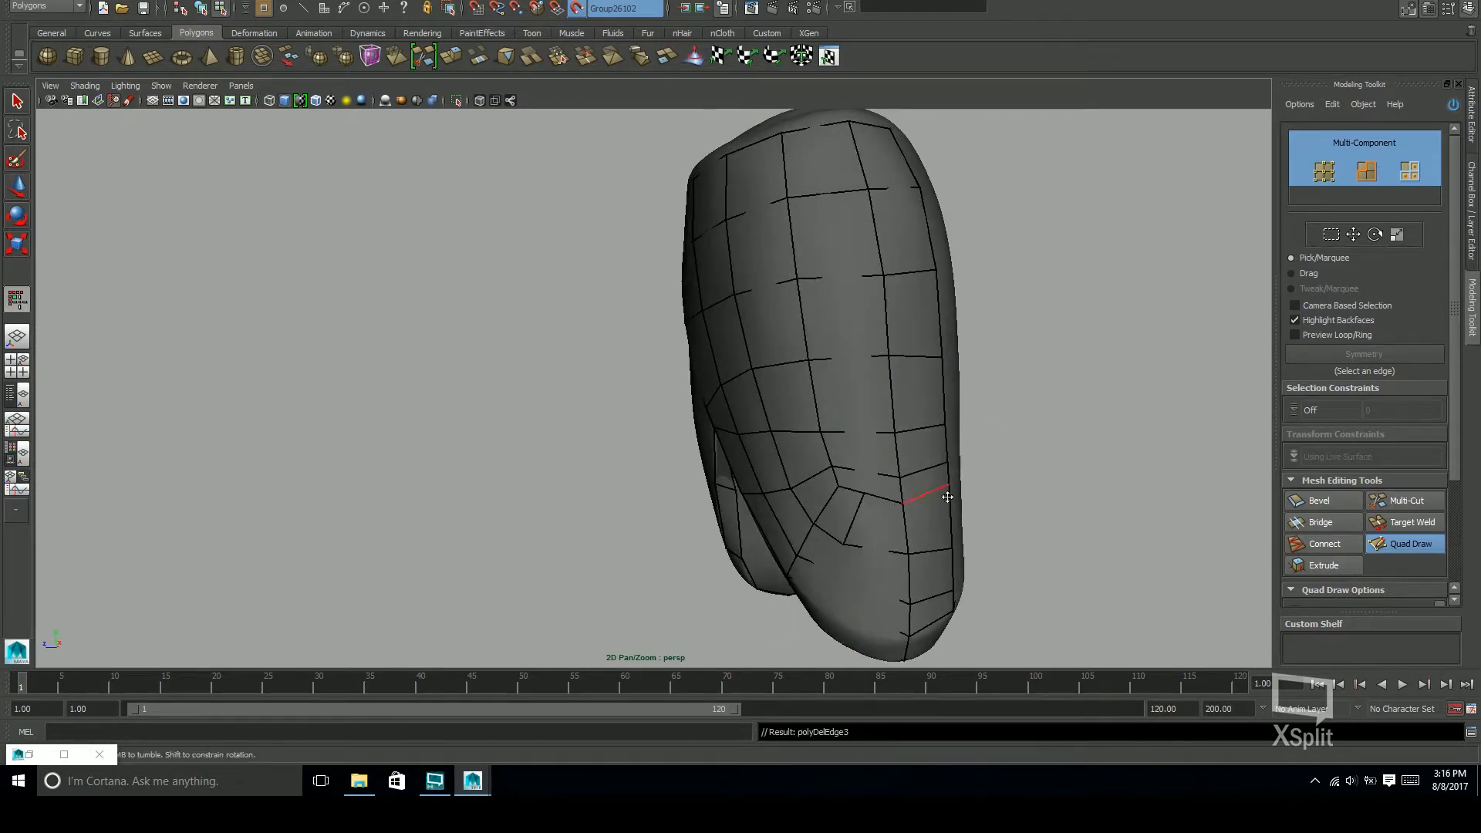
{"action": "left_click_drag", "start_coordinate": [946, 496], "coordinate": [969, 496], "text": "alt"}
{"action": "key", "text": "ctrl+z"}
{"action": "middle_click_drag", "start_coordinate": [935, 511], "coordinate": [902, 486], "text": "alt"}
{"action": "mouse_move", "coordinate": [901, 486]}
{"action": "left_mouse_down", "text": "alt"}
{"action": "mouse_move", "coordinate": [971, 465]}
{"action": "mouse_move", "coordinate": [895, 502]}
{"action": "left_mouse_up", "text": "alt"}
{"action": "key", "text": "ctrl+z"}
{"action": "key", "text": "ctrl+z"}
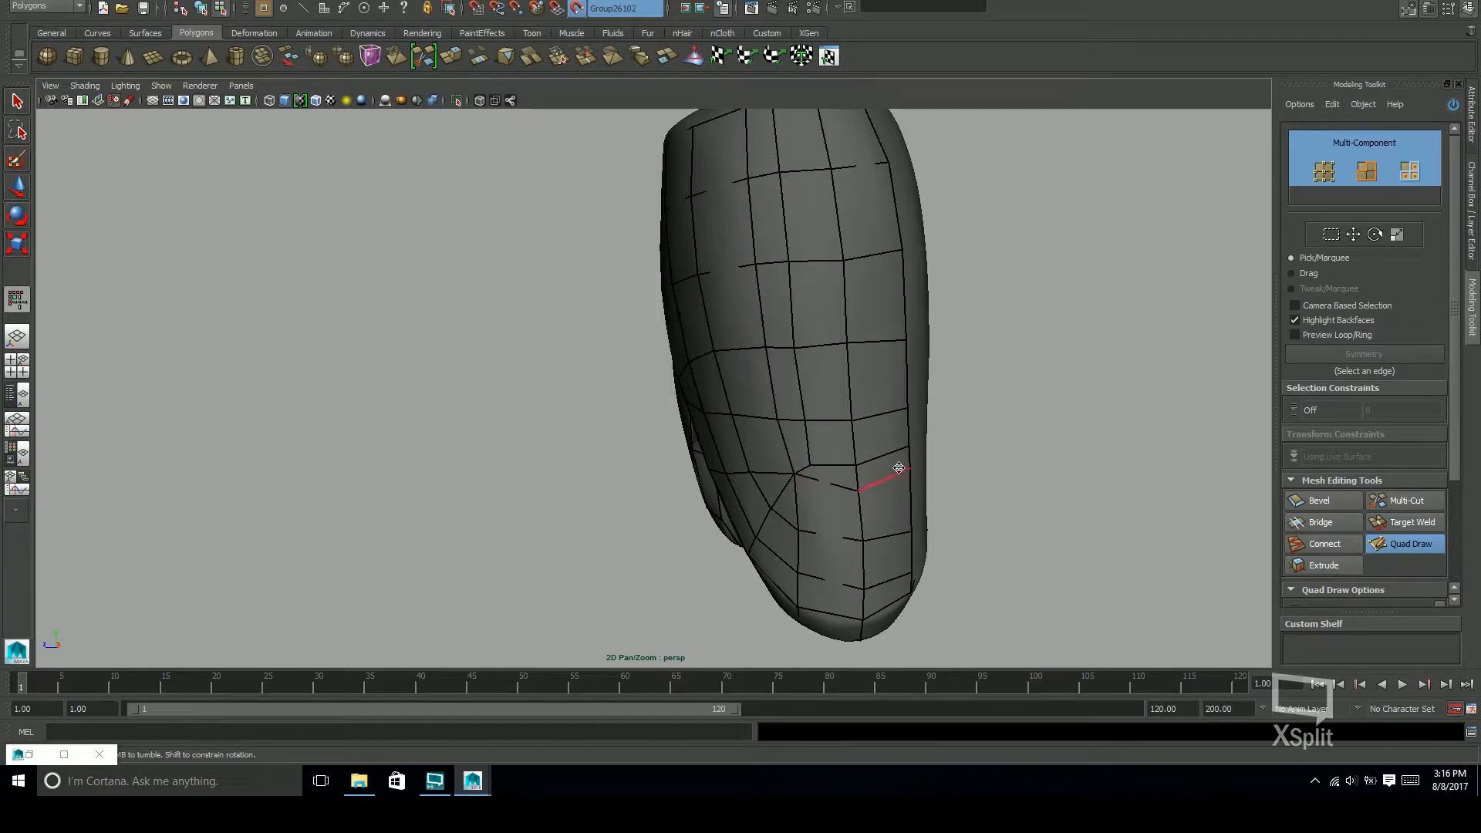
Delete the extra edge above the front panel's tip and return to Quad Draw
{"action": "key", "text": "space"}
{"action": "left_click_drag", "start_coordinate": [803, 501], "coordinate": [879, 480], "text": "alt"}
{"action": "left_click", "coordinate": [1406, 501]}
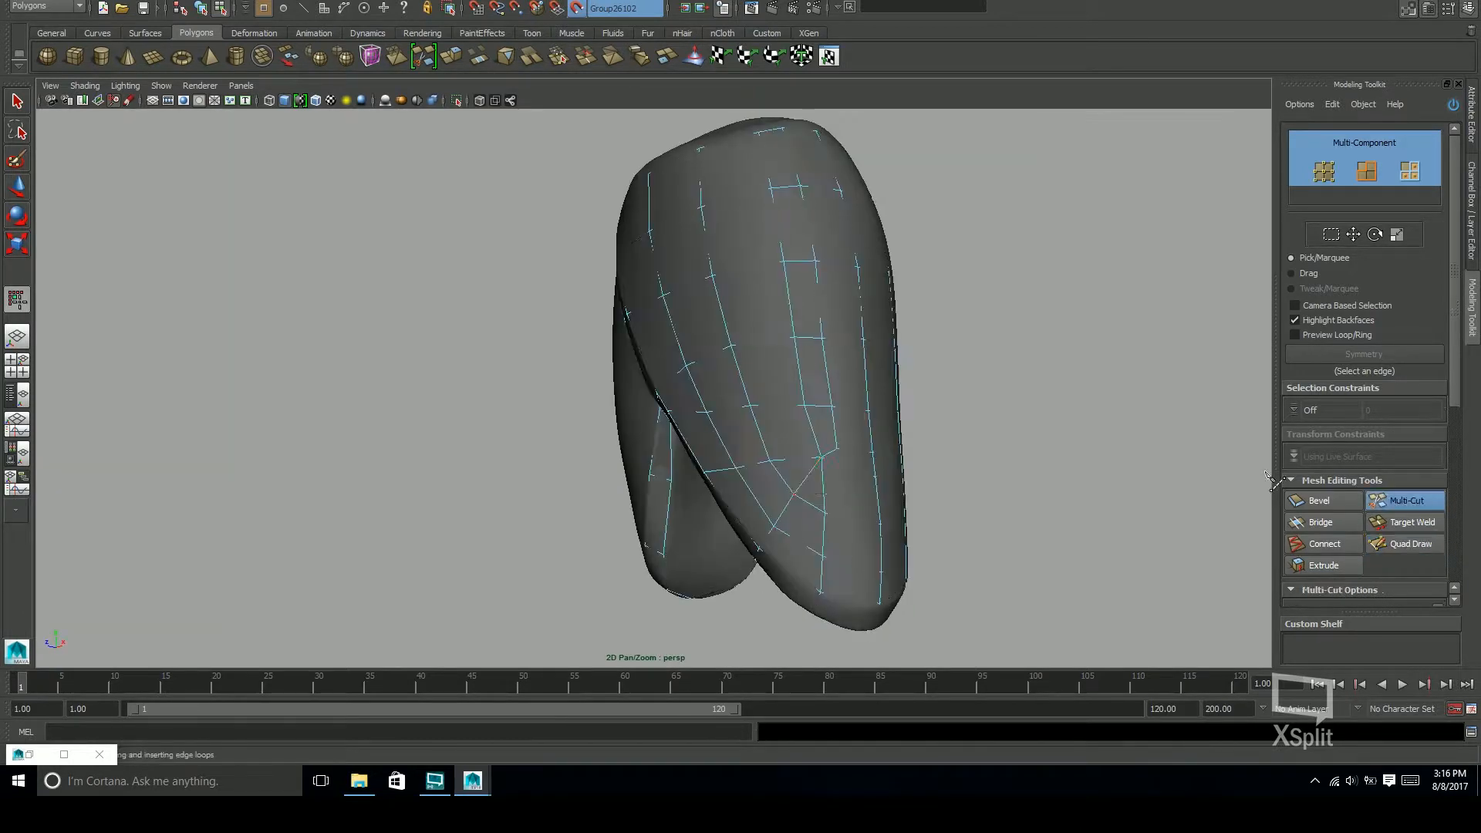
{"action": "key", "text": "q"}
{"action": "left_click", "coordinate": [810, 477]}
{"action": "key", "text": "Delete"}
{"action": "left_click", "coordinate": [1406, 543]}
{"action": "left_click_drag", "start_coordinate": [1038, 423], "coordinate": [1002, 450], "text": "alt"}
{"action": "right_click_drag", "start_coordinate": [1003, 450], "coordinate": [938, 455], "text": "alt"}
{"action": "mouse_move", "coordinate": [938, 455]}
{"action": "left_mouse_down", "text": "alt"}
{"action": "mouse_move", "coordinate": [857, 446]}
{"action": "mouse_move", "coordinate": [885, 445]}
{"action": "left_mouse_up", "text": "alt"}
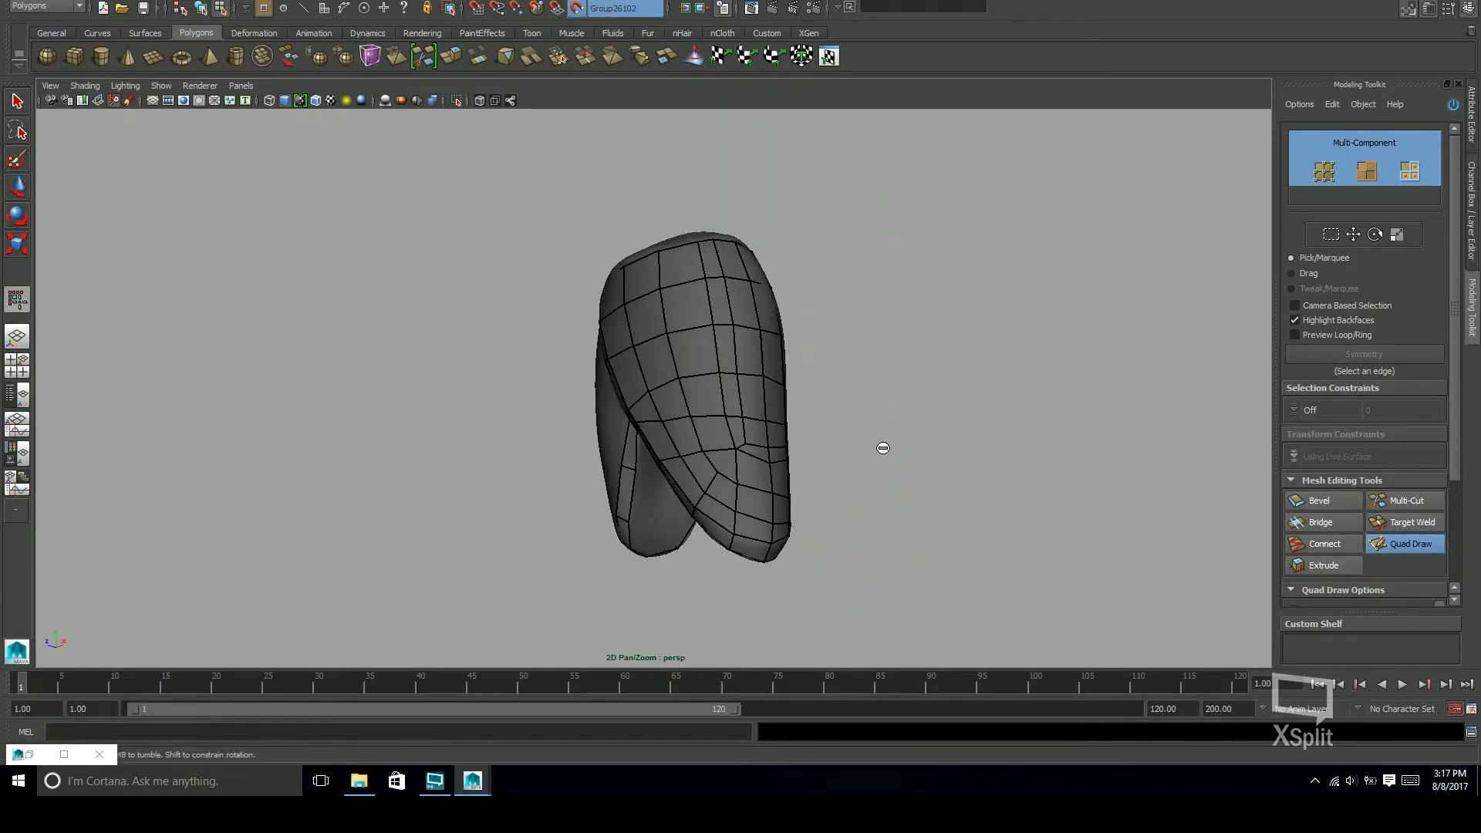
Try deleting an edge loop beside the side strip above the tip and undo it
{"action": "left_click", "coordinate": [746, 432], "text": "ctrl+shift"}
{"action": "right_click_drag", "start_coordinate": [805, 486], "coordinate": [878, 486], "text": "alt"}
{"action": "left_click_drag", "start_coordinate": [878, 486], "coordinate": [843, 489], "text": "alt"}
{"action": "right_click_drag", "start_coordinate": [843, 489], "coordinate": [874, 496], "text": "alt"}
{"action": "key", "text": "ctrl+z"}
Examine the edge flow of the front, side and lower tip of the skirt from several angles
{"action": "left_click_drag", "start_coordinate": [807, 494], "coordinate": [855, 478], "text": "alt"}
{"action": "middle_click_drag", "start_coordinate": [856, 478], "coordinate": [816, 502], "text": "alt"}
{"action": "left_click_drag", "start_coordinate": [760, 393], "coordinate": [690, 397], "text": "alt"}
{"action": "middle_click_drag", "start_coordinate": [690, 397], "coordinate": [704, 479], "text": "alt"}
{"action": "left_click_drag", "start_coordinate": [705, 479], "coordinate": [685, 482], "text": "alt"}
{"action": "middle_click_drag", "start_coordinate": [783, 577], "coordinate": [803, 488], "text": "alt"}
{"action": "mouse_move", "coordinate": [802, 488]}
{"action": "left_mouse_down", "text": "alt"}
{"action": "mouse_move", "coordinate": [695, 393]}
{"action": "mouse_move", "coordinate": [661, 175]}
{"action": "mouse_move", "coordinate": [668, 353]}
{"action": "mouse_move", "coordinate": [742, 588]}
{"action": "left_mouse_up", "text": "alt"}
{"action": "mouse_move", "coordinate": [743, 588]}
{"action": "left_mouse_down", "text": "alt"}
{"action": "mouse_move", "coordinate": [713, 478]}
{"action": "mouse_move", "coordinate": [772, 524]}
{"action": "left_mouse_up", "text": "alt"}
{"action": "right_click_drag", "start_coordinate": [822, 536], "coordinate": [793, 492], "text": "alt"}
{"action": "left_click_drag", "start_coordinate": [794, 492], "coordinate": [753, 386], "text": "alt"}
{"action": "middle_click_drag", "start_coordinate": [761, 320], "coordinate": [858, 312], "text": "alt"}
{"action": "right_click_drag", "start_coordinate": [858, 312], "coordinate": [760, 362], "text": "alt"}
{"action": "left_click_drag", "start_coordinate": [760, 363], "coordinate": [846, 383], "text": "alt"}
{"action": "middle_click_drag", "start_coordinate": [846, 384], "coordinate": [880, 490], "text": "alt"}
{"action": "left_click_drag", "start_coordinate": [879, 490], "coordinate": [828, 486], "text": "alt"}
Undo the added vertical loop and the extra row of quads above the front panel's tip
{"action": "key", "text": "ctrl+z"}
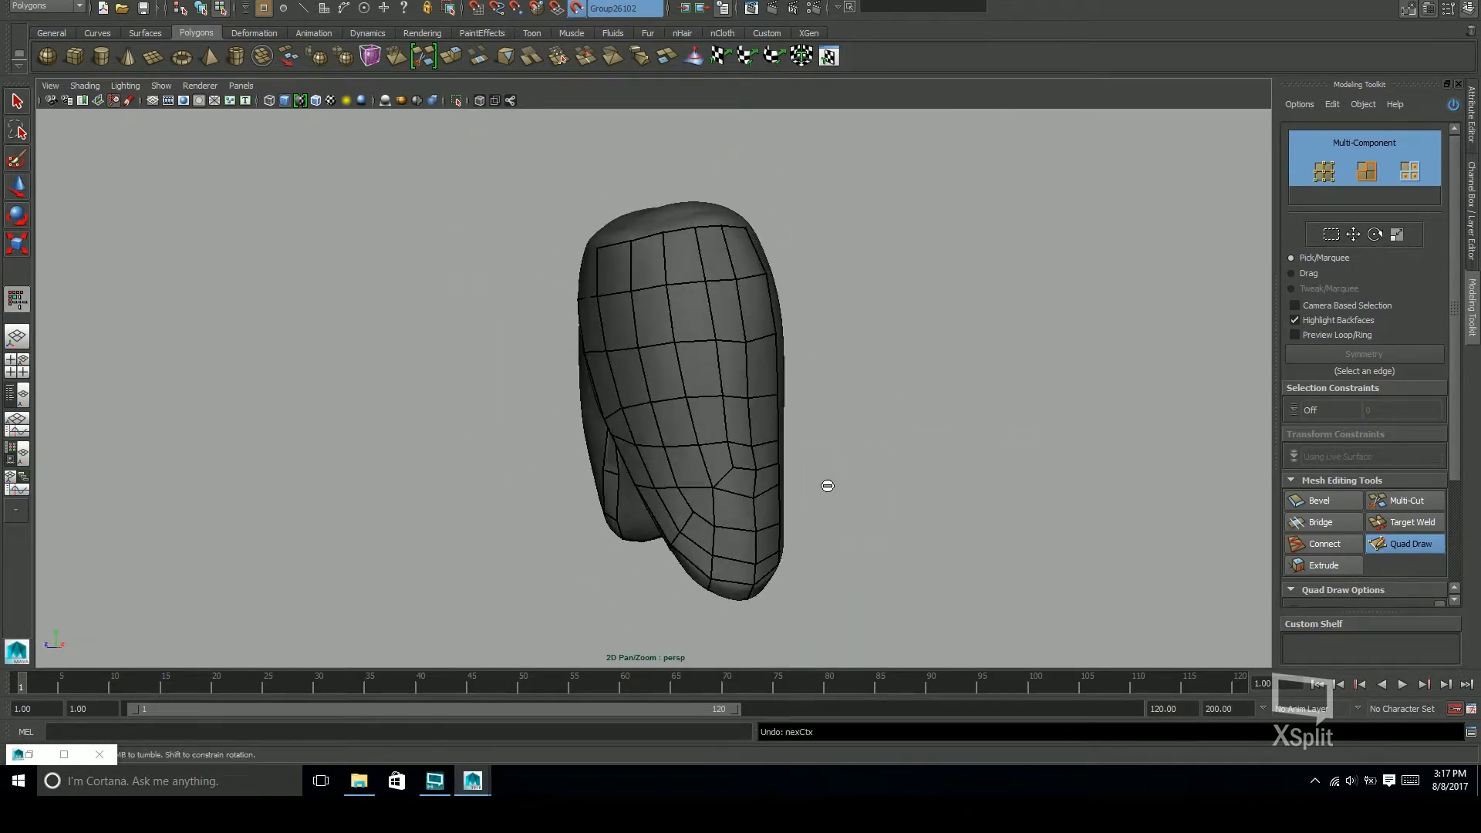
{"action": "key", "text": "ctrl+z"}
{"action": "key", "text": "ctrl+z"}
{"action": "key", "text": "ctrl+z"}
{"action": "key", "text": "ctrl+z"}
{"action": "key", "text": "ctrl+z"}
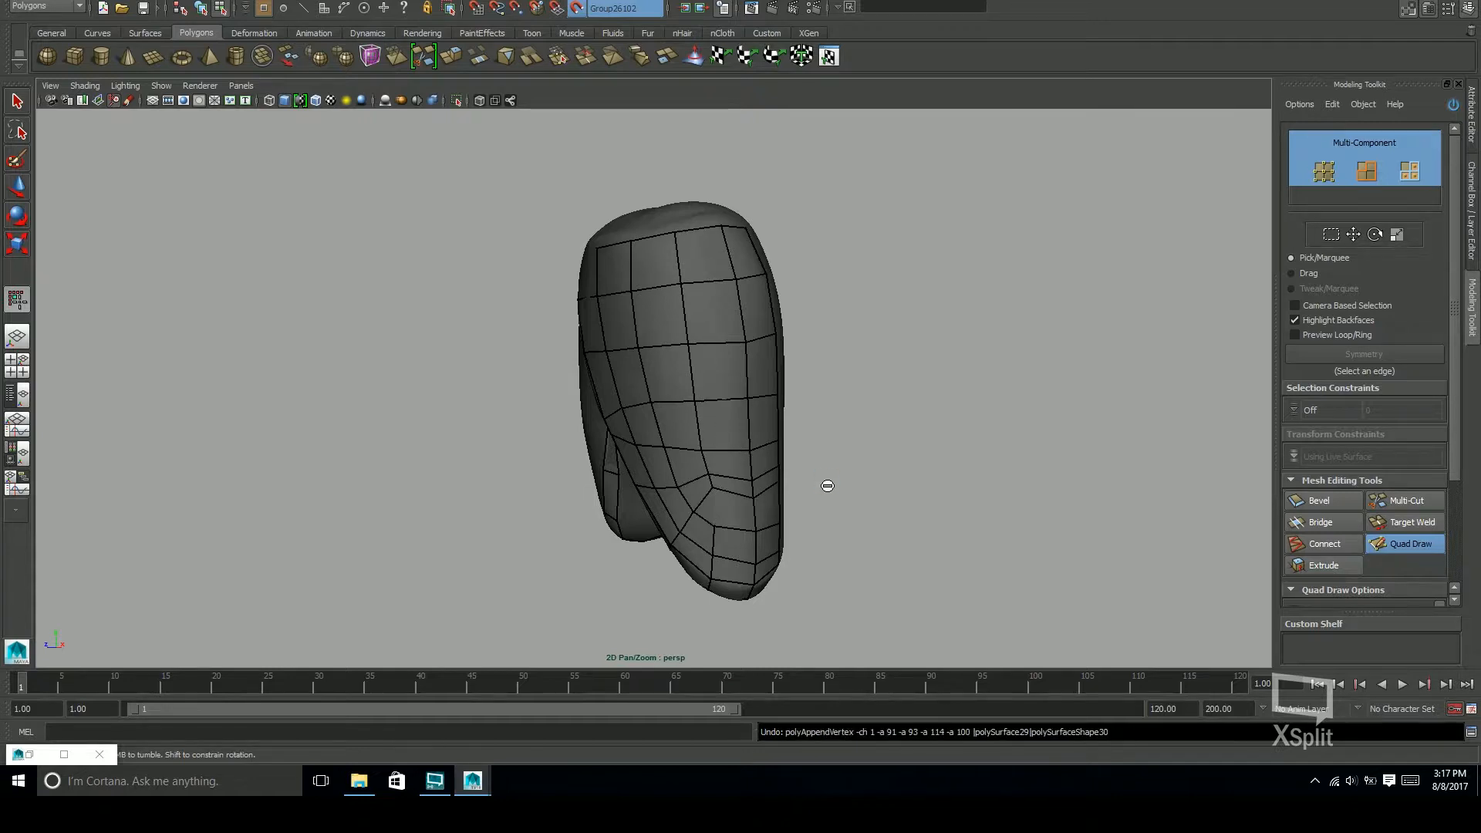
{"action": "key", "text": "ctrl+z"}
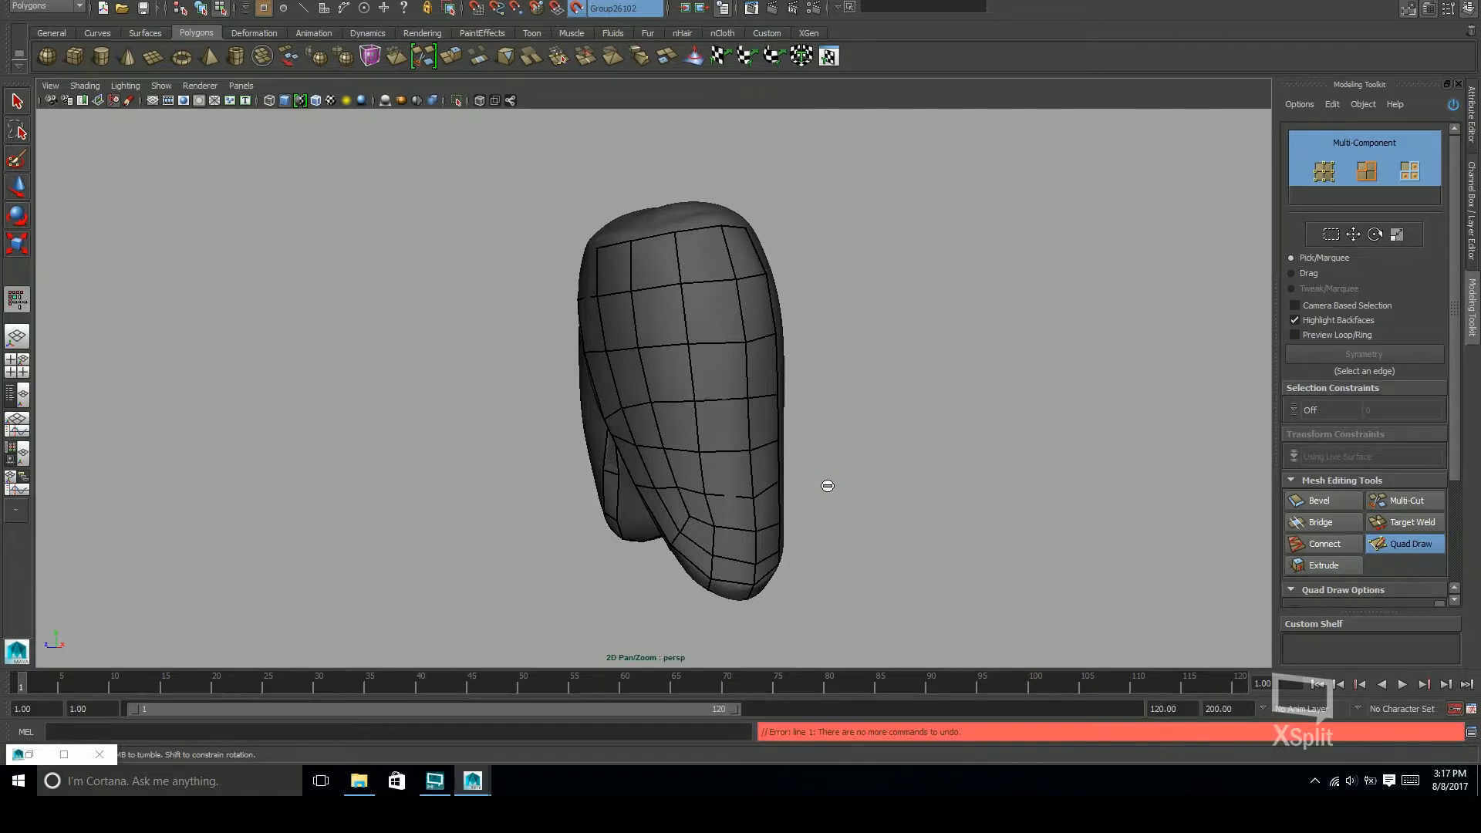
Save the scene
{"action": "left_click_drag", "start_coordinate": [828, 486], "coordinate": [808, 529], "text": "alt"}
{"action": "middle_click_drag", "start_coordinate": [808, 528], "coordinate": [872, 491], "text": "alt"}
{"action": "key", "text": "ctrl+s"}
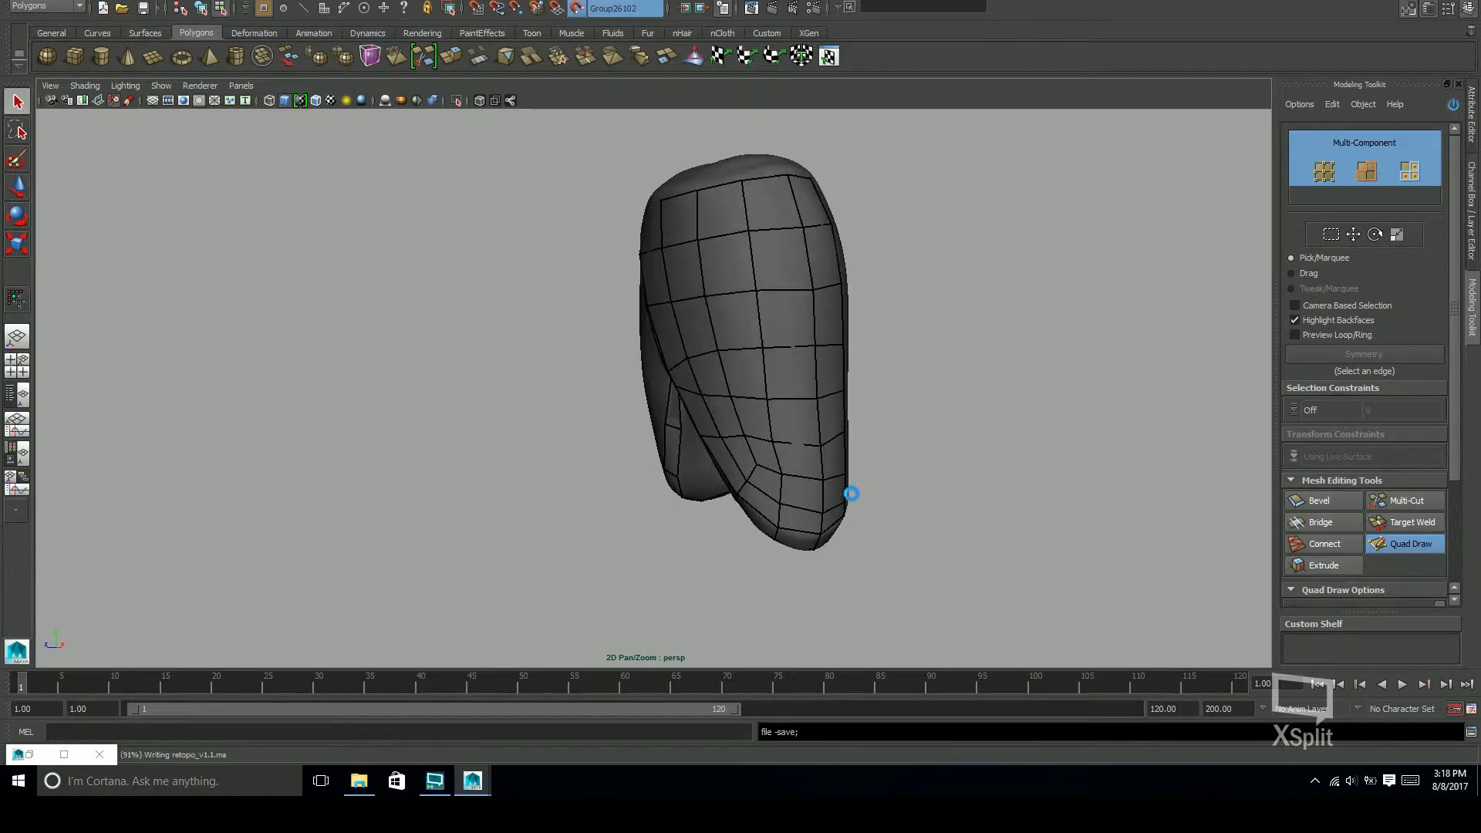
Relax the quads across the upper and middle front panel
{"action": "scroll", "coordinate": [833, 486], "scroll_direction": "up", "scroll_amount": 2}
{"action": "mouse_move", "coordinate": [863, 512]}
{"action": "left_mouse_down", "text": "alt"}
{"action": "mouse_move", "coordinate": [833, 486]}
{"action": "mouse_move", "coordinate": [844, 520]}
{"action": "left_mouse_up", "text": "alt"}
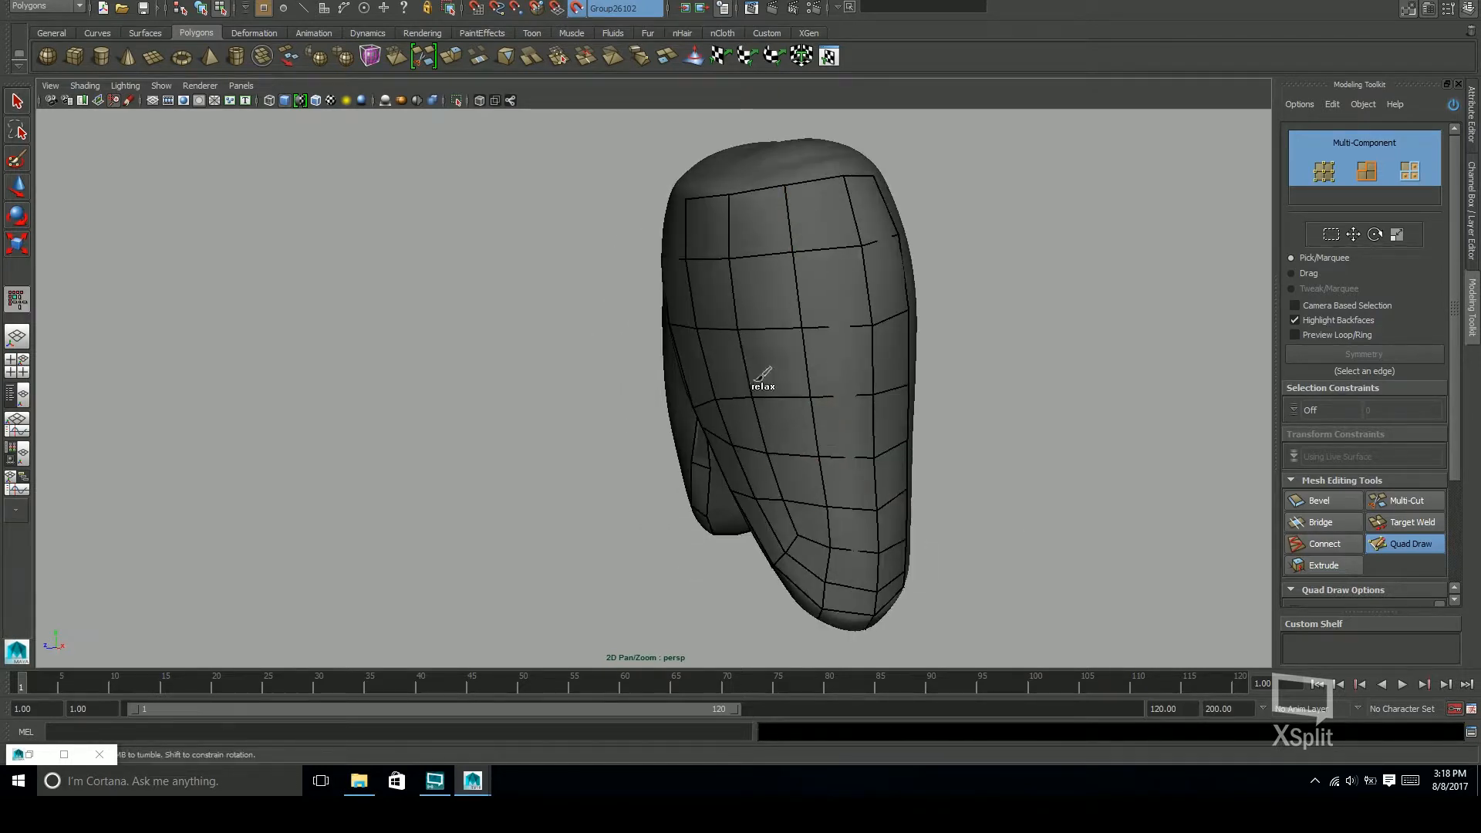
{"action": "left_click_drag", "start_coordinate": [764, 341], "coordinate": [939, 544], "text": "alt"}
{"action": "scroll", "coordinate": [941, 524], "scroll_direction": "up", "scroll_amount": 4}
{"action": "scroll", "coordinate": [946, 507], "scroll_direction": "down", "scroll_amount": 3}
{"action": "left_click_drag", "start_coordinate": [992, 396], "coordinate": [802, 511], "text": "alt"}
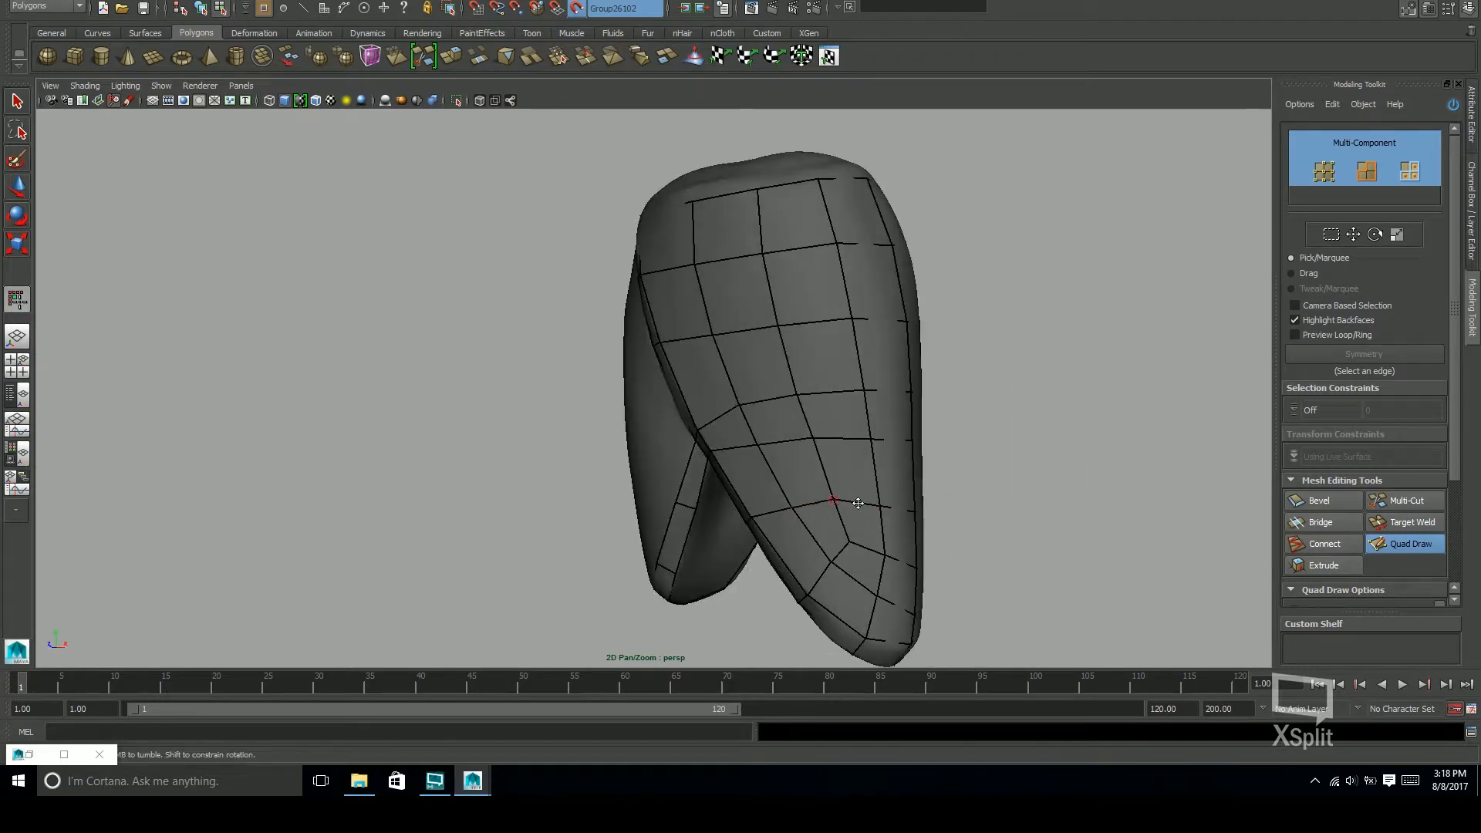
Smooth the quads between the front panel's tip and the side strip with the relax brush
{"action": "scroll", "coordinate": [858, 503], "scroll_direction": "up", "scroll_amount": 5}
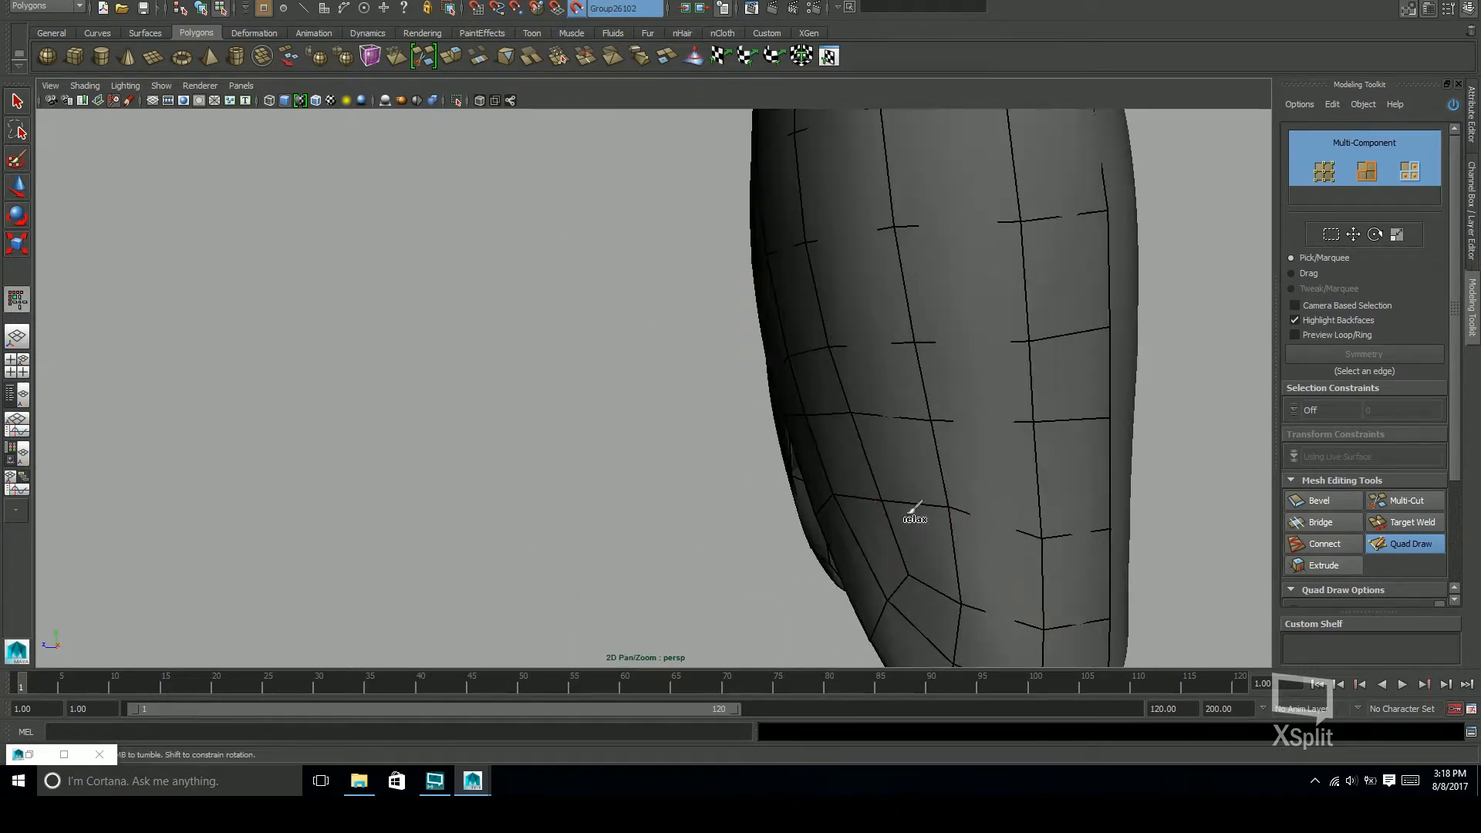
{"action": "mouse_move", "coordinate": [1049, 525]}
{"action": "left_mouse_down", "text": "alt"}
{"action": "mouse_move", "coordinate": [1039, 437]}
{"action": "mouse_move", "coordinate": [1019, 476]}
{"action": "mouse_move", "coordinate": [1095, 496]}
{"action": "mouse_move", "coordinate": [955, 521]}
{"action": "left_mouse_up", "text": "alt"}
{"action": "mouse_move", "coordinate": [965, 571]}
{"action": "left_mouse_down", "text": "alt"}
{"action": "mouse_move", "coordinate": [916, 485]}
{"action": "mouse_move", "coordinate": [956, 520]}
{"action": "mouse_move", "coordinate": [989, 502]}
{"action": "left_mouse_up", "text": "alt"}
{"action": "scroll", "coordinate": [976, 498], "scroll_direction": "down", "scroll_amount": 5}
{"action": "scroll", "coordinate": [989, 502], "scroll_direction": "up", "scroll_amount": 3}
{"action": "middle_click_drag", "start_coordinate": [916, 377], "coordinate": [917, 465], "text": "alt"}
{"action": "left_click_drag", "start_coordinate": [917, 465], "coordinate": [919, 489], "text": "alt"}
Even out the vertices of the upper front panel rows and relax the adjoining side strip
{"action": "scroll", "coordinate": [896, 532], "scroll_direction": "up", "scroll_amount": 3}
{"action": "left_click_drag", "start_coordinate": [972, 407], "coordinate": [976, 413]}
{"action": "scroll", "coordinate": [976, 413], "scroll_direction": "up", "scroll_amount": 2}
{"action": "left_click_drag", "start_coordinate": [1226, 418], "coordinate": [1173, 424], "text": "alt"}
{"action": "scroll", "coordinate": [1173, 424], "scroll_direction": "down", "scroll_amount": 5}
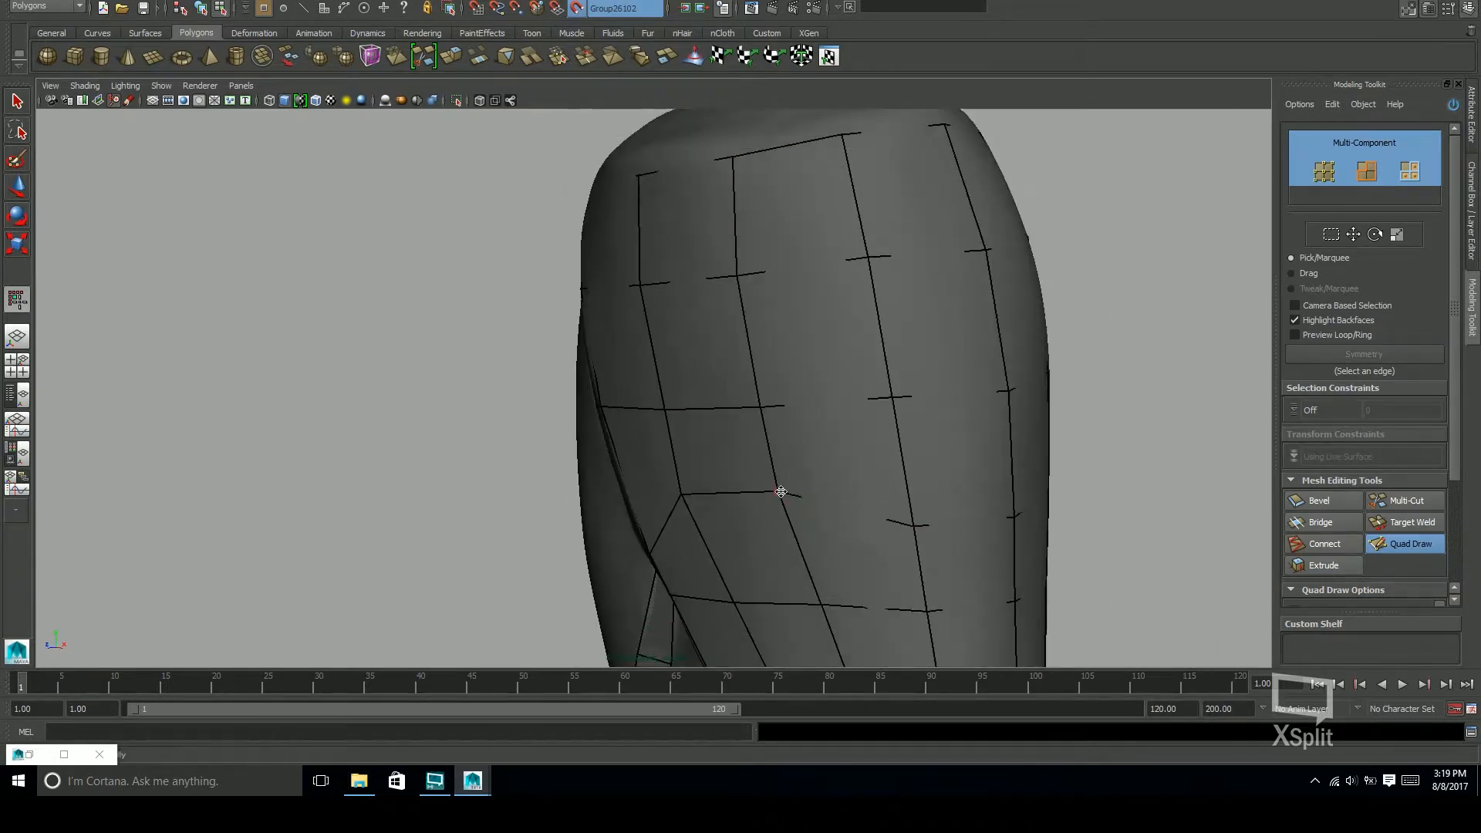
{"action": "left_click_drag", "start_coordinate": [1047, 521], "coordinate": [1002, 546], "text": "alt"}
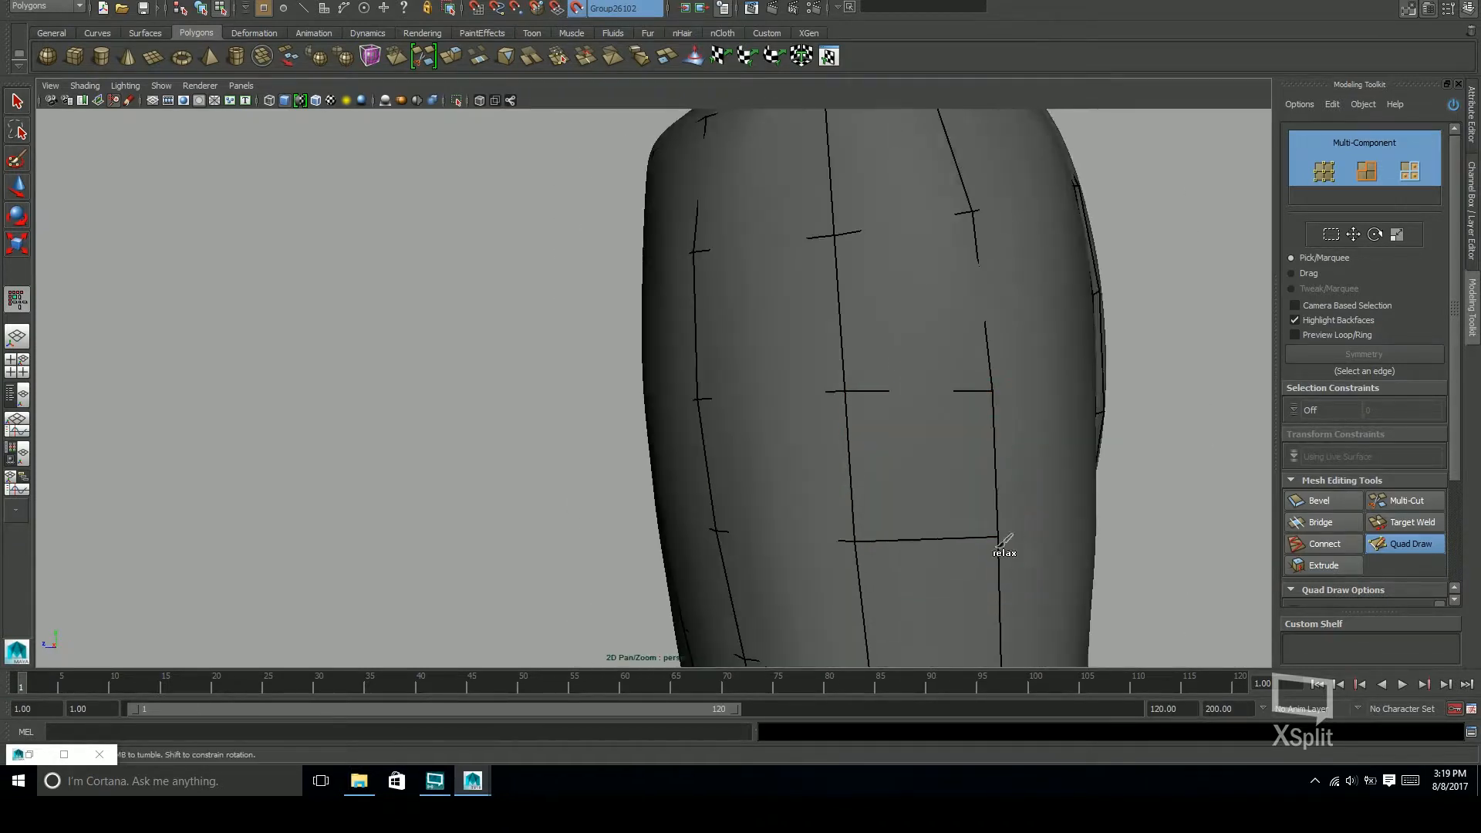
Save the scene with the relaxed front panel
{"action": "right_click_drag", "start_coordinate": [1002, 546], "coordinate": [939, 456], "text": "alt"}
{"action": "left_click_drag", "start_coordinate": [939, 456], "coordinate": [972, 528], "text": "alt"}
{"action": "right_click_drag", "start_coordinate": [972, 528], "coordinate": [808, 535], "text": "alt"}
{"action": "left_click_drag", "start_coordinate": [809, 535], "coordinate": [1101, 517], "text": "alt"}
{"action": "key", "text": "ctrl+s"}
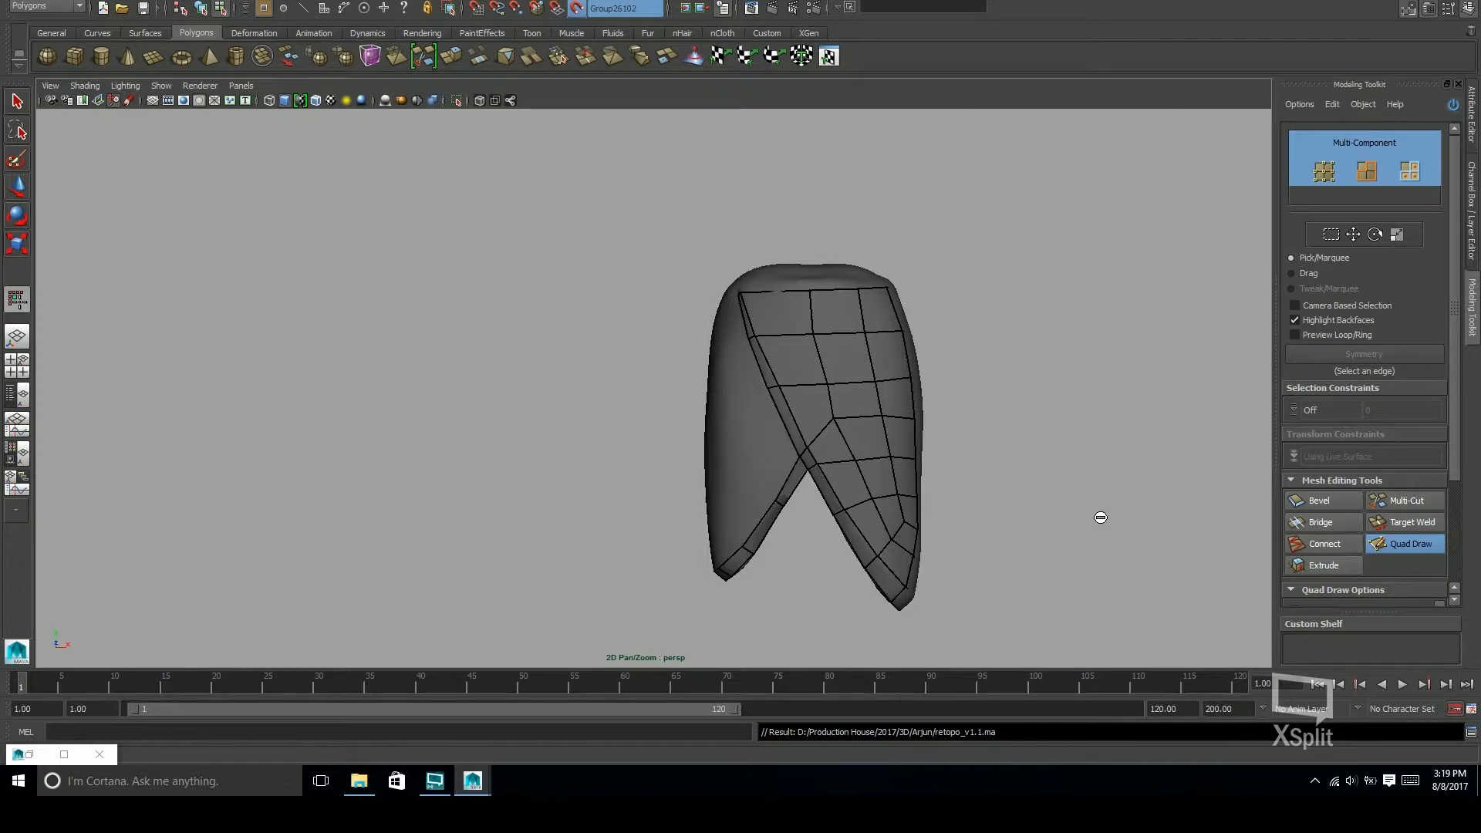
Relax the quads along the outer edges of the back panel above the opening
{"action": "middle_click_drag", "start_coordinate": [845, 354], "coordinate": [701, 394], "text": "alt"}
{"action": "right_click_drag", "start_coordinate": [718, 395], "coordinate": [918, 380], "text": "alt"}
{"action": "left_click_drag", "start_coordinate": [713, 422], "coordinate": [664, 416], "text": "alt"}
{"action": "middle_click_drag", "start_coordinate": [663, 417], "coordinate": [698, 337], "text": "alt"}
{"action": "left_click_drag", "start_coordinate": [697, 337], "coordinate": [655, 370], "text": "alt"}
{"action": "middle_click_drag", "start_coordinate": [655, 370], "coordinate": [779, 370], "text": "alt"}
{"action": "left_click_drag", "start_coordinate": [779, 370], "coordinate": [800, 294], "text": "alt"}
{"action": "left_click_drag", "start_coordinate": [487, 324], "coordinate": [556, 363], "text": "alt"}
{"action": "mouse_move", "coordinate": [710, 339]}
{"action": "left_mouse_down", "text": "alt"}
{"action": "mouse_move", "coordinate": [579, 318]}
{"action": "mouse_move", "coordinate": [635, 404]}
{"action": "mouse_move", "coordinate": [655, 321]}
{"action": "mouse_move", "coordinate": [698, 341]}
{"action": "mouse_move", "coordinate": [628, 355]}
{"action": "mouse_move", "coordinate": [918, 340]}
{"action": "mouse_move", "coordinate": [725, 271]}
{"action": "left_mouse_up", "text": "alt"}
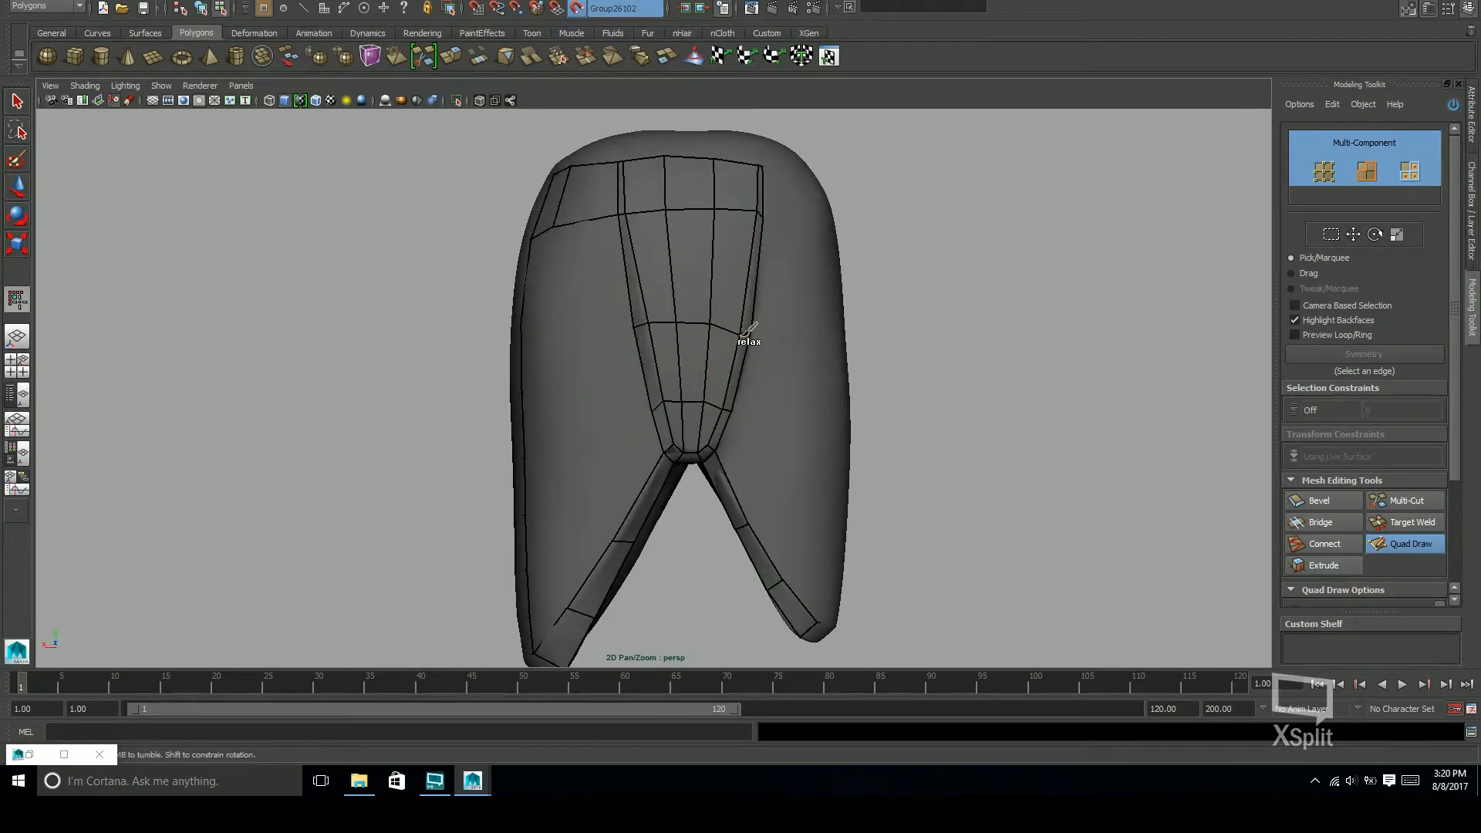
{"action": "right_click_drag", "start_coordinate": [749, 319], "coordinate": [787, 308], "text": "alt"}
{"action": "left_click_drag", "start_coordinate": [787, 309], "coordinate": [741, 312], "text": "alt"}
{"action": "middle_click_drag", "start_coordinate": [752, 368], "coordinate": [784, 288], "text": "alt"}
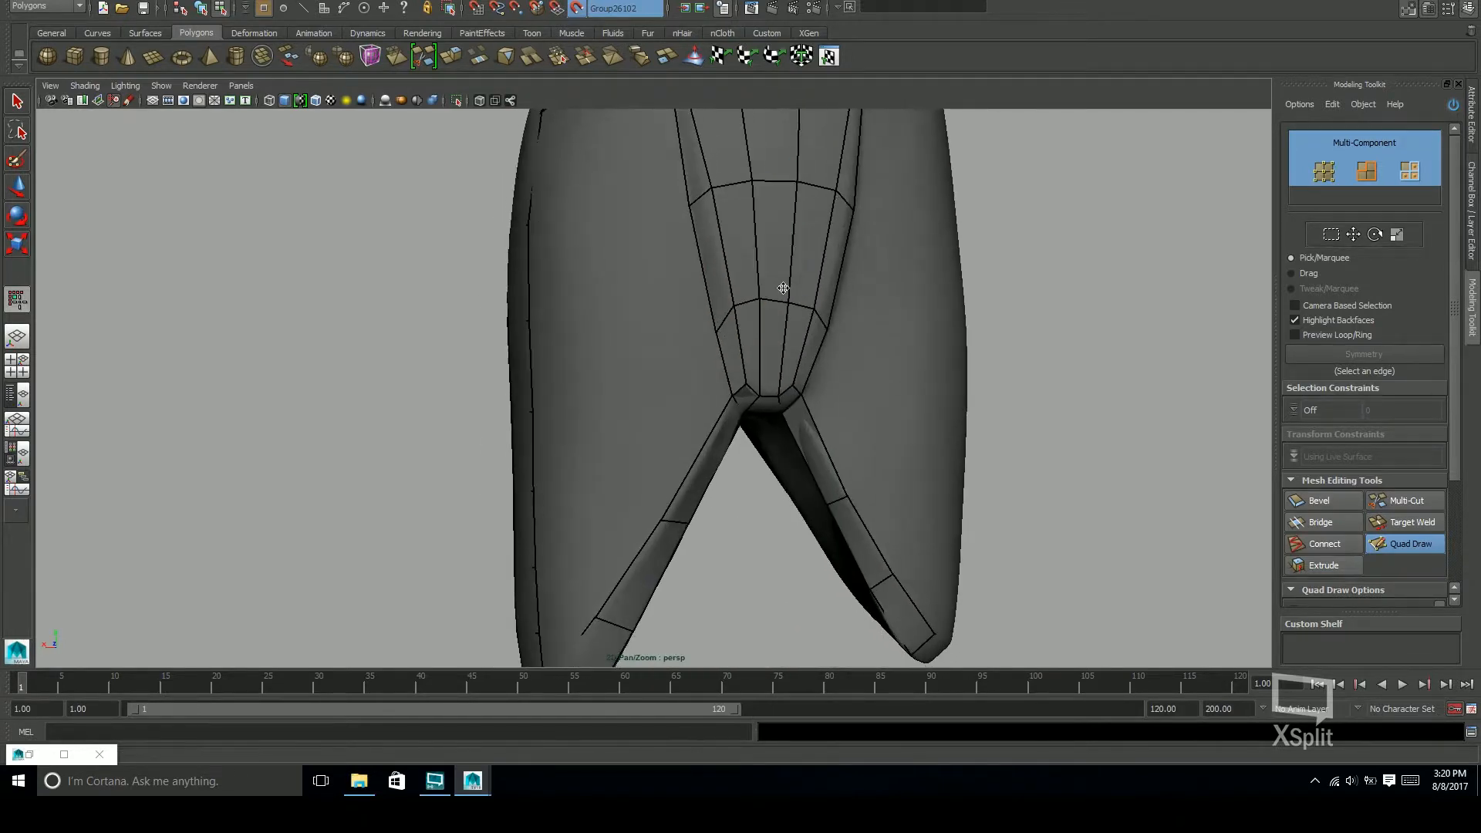
Adjust the lowest rows of the back panel just above the opening and undo the last stroke
{"action": "left_click_drag", "start_coordinate": [830, 328], "coordinate": [795, 335], "text": "alt"}
{"action": "middle_click_drag", "start_coordinate": [795, 336], "coordinate": [820, 188], "text": "alt"}
{"action": "right_click_drag", "start_coordinate": [820, 188], "coordinate": [821, 245], "text": "alt"}
{"action": "middle_click_drag", "start_coordinate": [821, 245], "coordinate": [772, 350], "text": "alt"}
{"action": "key", "text": "ctrl+z"}
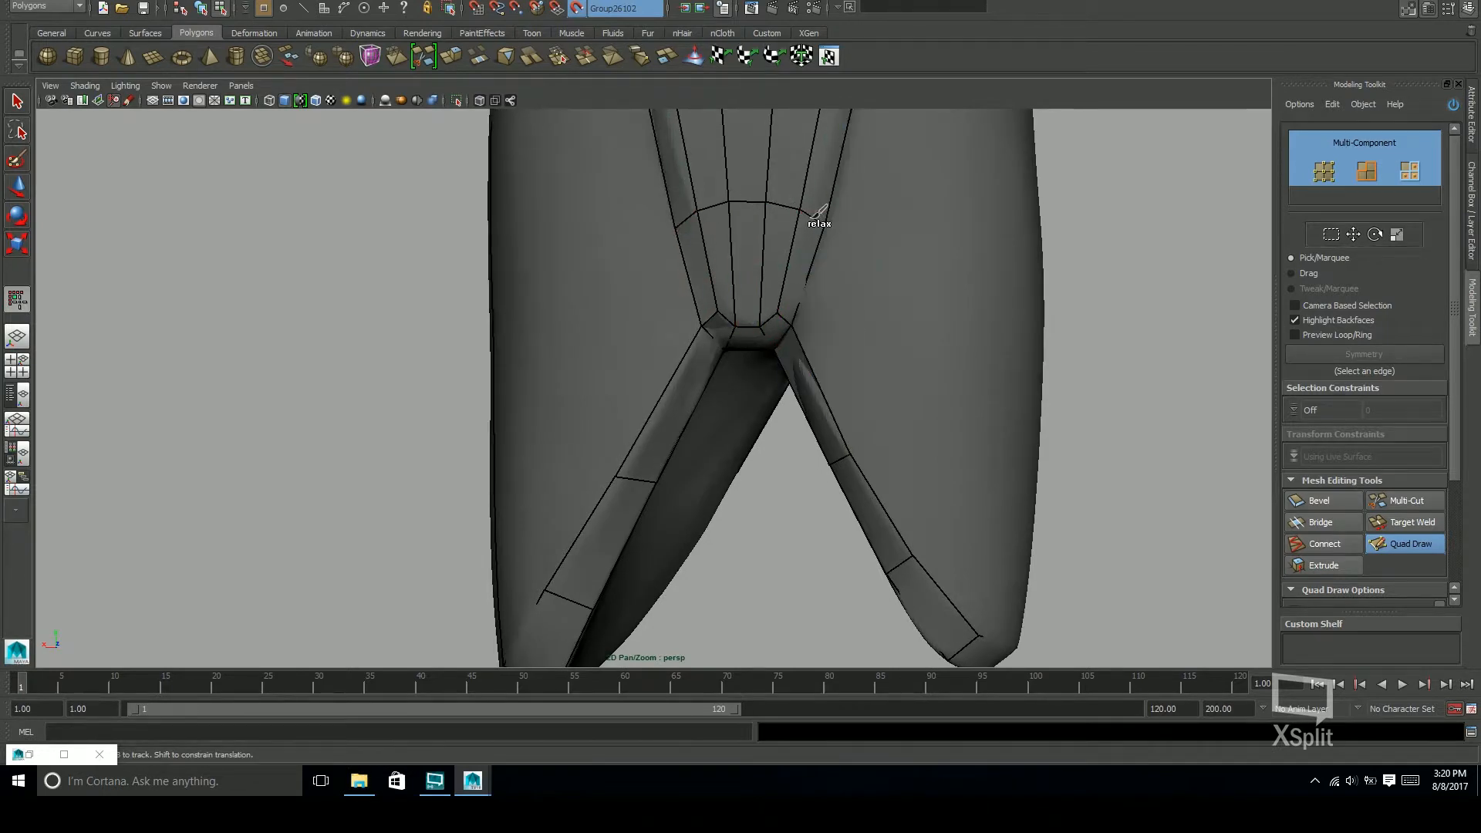
Even out the vertex spacing in the back panel's lower and middle rows
{"action": "right_click_drag", "start_coordinate": [831, 218], "coordinate": [756, 308], "text": "alt"}
{"action": "left_click_drag", "start_coordinate": [757, 308], "coordinate": [686, 306], "text": "alt"}
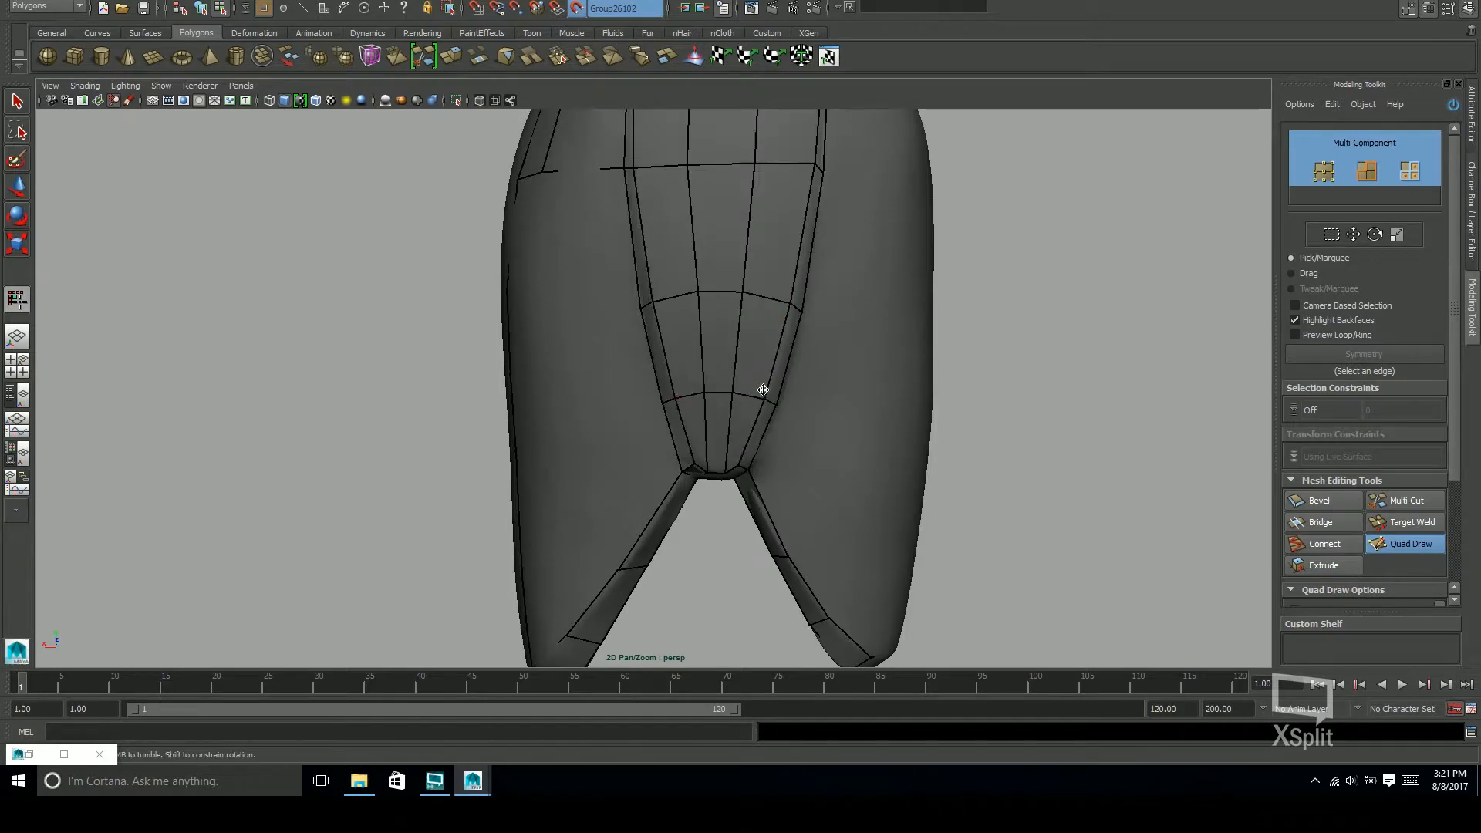
{"action": "middle_click_drag", "start_coordinate": [764, 395], "coordinate": [720, 363], "text": "alt"}
{"action": "middle_click_drag", "start_coordinate": [753, 269], "coordinate": [694, 237], "text": "alt"}
{"action": "left_click_drag", "start_coordinate": [690, 214], "coordinate": [818, 255], "text": "alt"}
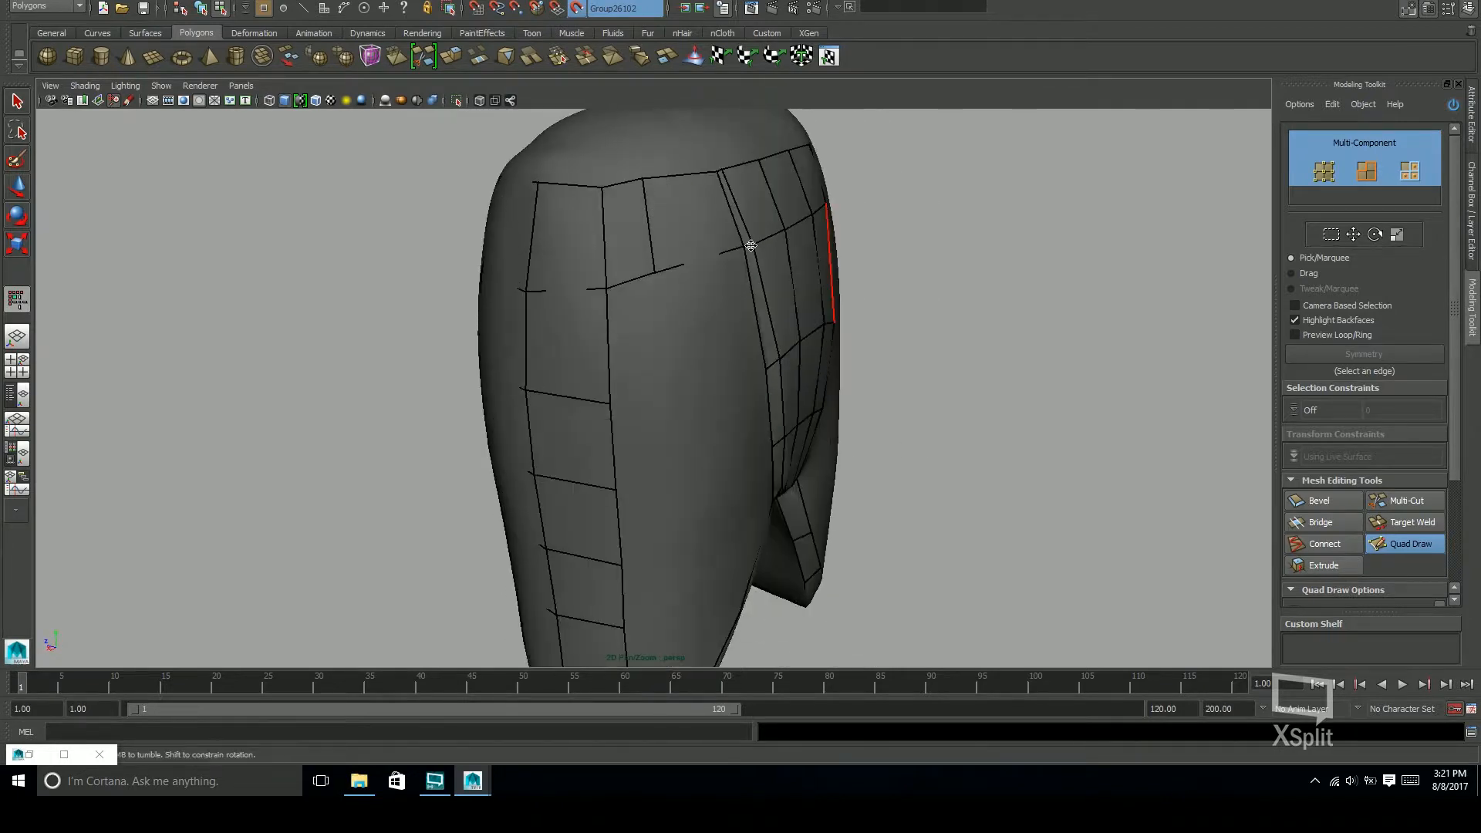
Fill the gap between the side strip and the back panel with quads down toward the flap's lower edge
{"action": "mouse_move", "coordinate": [731, 271]}
{"action": "left_mouse_down", "text": "alt"}
{"action": "mouse_move", "coordinate": [575, 307]}
{"action": "mouse_move", "coordinate": [605, 331]}
{"action": "mouse_move", "coordinate": [692, 312]}
{"action": "left_mouse_up", "text": "alt"}
{"action": "mouse_move", "coordinate": [676, 299]}
{"action": "left_mouse_down", "text": "alt"}
{"action": "mouse_move", "coordinate": [616, 251]}
{"action": "mouse_move", "coordinate": [668, 291]}
{"action": "mouse_move", "coordinate": [833, 305]}
{"action": "mouse_move", "coordinate": [754, 301]}
{"action": "mouse_move", "coordinate": [849, 321]}
{"action": "mouse_move", "coordinate": [705, 268]}
{"action": "mouse_move", "coordinate": [569, 298]}
{"action": "mouse_move", "coordinate": [702, 299]}
{"action": "left_mouse_up", "text": "alt"}
{"action": "middle_click_drag", "start_coordinate": [702, 300], "coordinate": [640, 443], "text": "alt"}
{"action": "right_click_drag", "start_coordinate": [640, 442], "coordinate": [435, 407], "text": "alt"}
{"action": "middle_click_drag", "start_coordinate": [667, 516], "coordinate": [598, 374], "text": "alt"}
{"action": "right_click_drag", "start_coordinate": [598, 373], "coordinate": [698, 351], "text": "alt"}
{"action": "mouse_move", "coordinate": [698, 352]}
{"action": "left_mouse_down", "text": "alt"}
{"action": "mouse_move", "coordinate": [600, 349]}
{"action": "mouse_move", "coordinate": [701, 353]}
{"action": "left_mouse_up", "text": "alt"}
{"action": "mouse_move", "coordinate": [700, 353]}
{"action": "left_mouse_down", "text": "alt"}
{"action": "mouse_move", "coordinate": [653, 368]}
{"action": "mouse_move", "coordinate": [674, 372]}
{"action": "left_mouse_up", "text": "alt"}
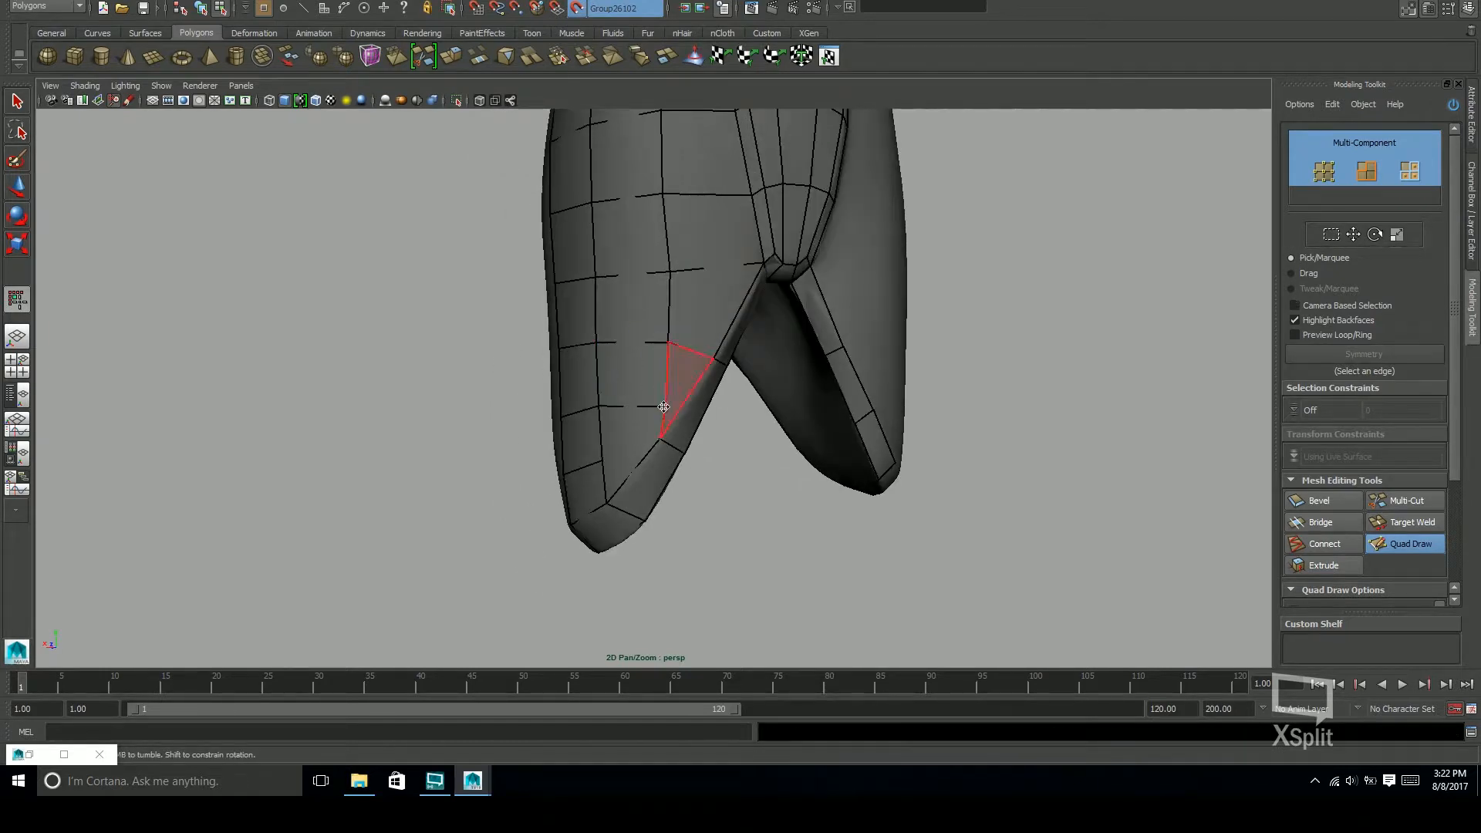
Undo the last quad edits at the flap's lower corner
{"action": "mouse_move", "coordinate": [612, 422]}
{"action": "left_mouse_down", "text": "alt"}
{"action": "mouse_move", "coordinate": [728, 462]}
{"action": "mouse_move", "coordinate": [617, 460]}
{"action": "left_mouse_up", "text": "alt"}
{"action": "mouse_move", "coordinate": [617, 460]}
{"action": "left_mouse_down"}
{"action": "mouse_move", "coordinate": [634, 441]}
{"action": "mouse_move", "coordinate": [684, 489]}
{"action": "mouse_move", "coordinate": [658, 490]}
{"action": "mouse_move", "coordinate": [678, 502]}
{"action": "mouse_move", "coordinate": [652, 445]}
{"action": "mouse_move", "coordinate": [635, 516]}
{"action": "mouse_move", "coordinate": [693, 492]}
{"action": "mouse_move", "coordinate": [599, 496]}
{"action": "mouse_move", "coordinate": [688, 498]}
{"action": "left_mouse_up"}
{"action": "key", "text": "ctrl+z"}
{"action": "key", "text": "ctrl+z"}
{"action": "key", "text": "ctrl+z"}
{"action": "key", "text": "ctrl+z"}
{"action": "key", "text": "ctrl+z"}
{"action": "key", "text": "ctrl+z"}
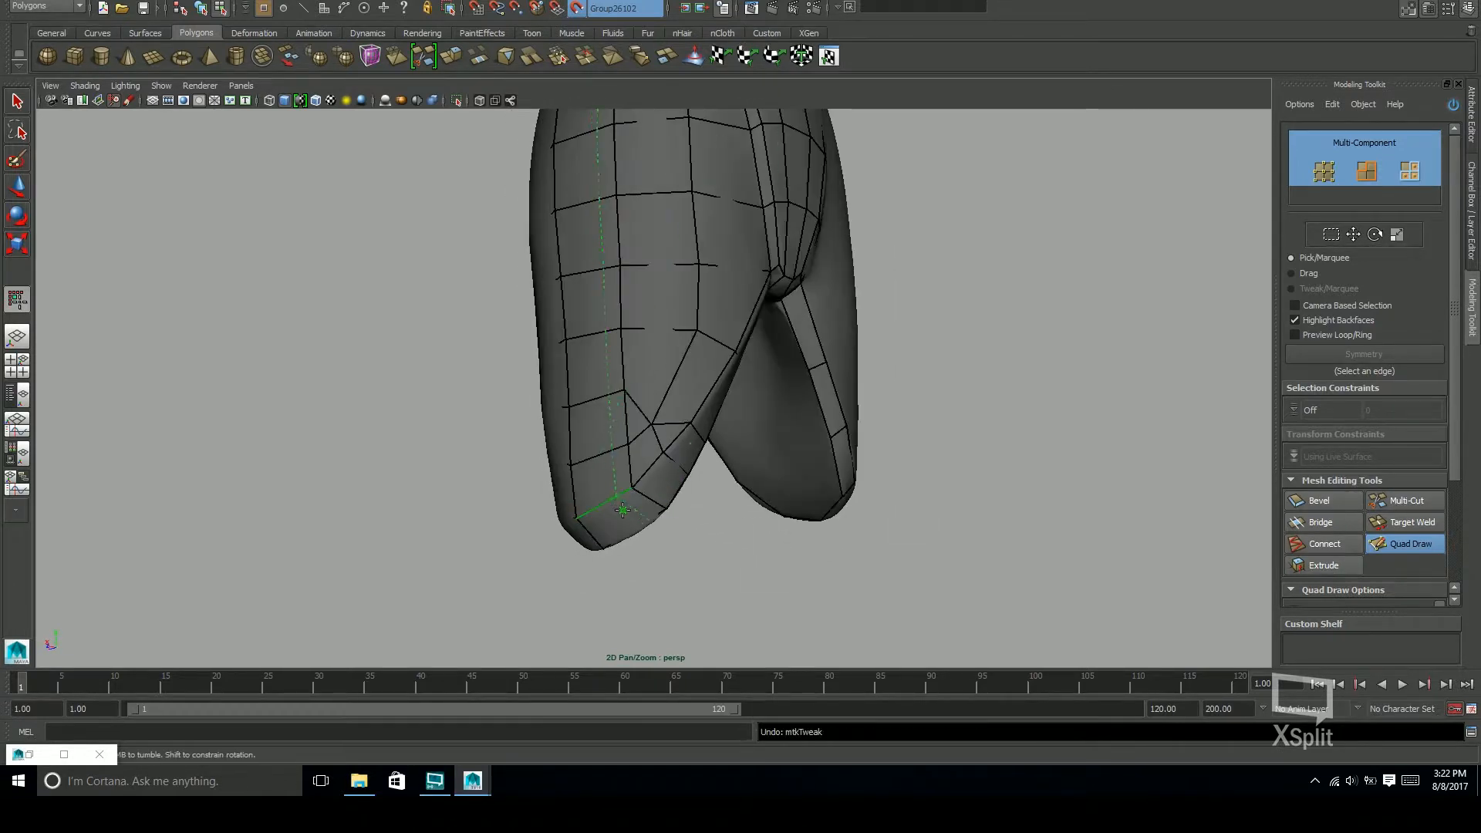
Fill the flap's lower corner with quads down to the tip and relax the side panel
{"action": "left_click_drag", "start_coordinate": [651, 422], "coordinate": [692, 437], "text": "alt"}
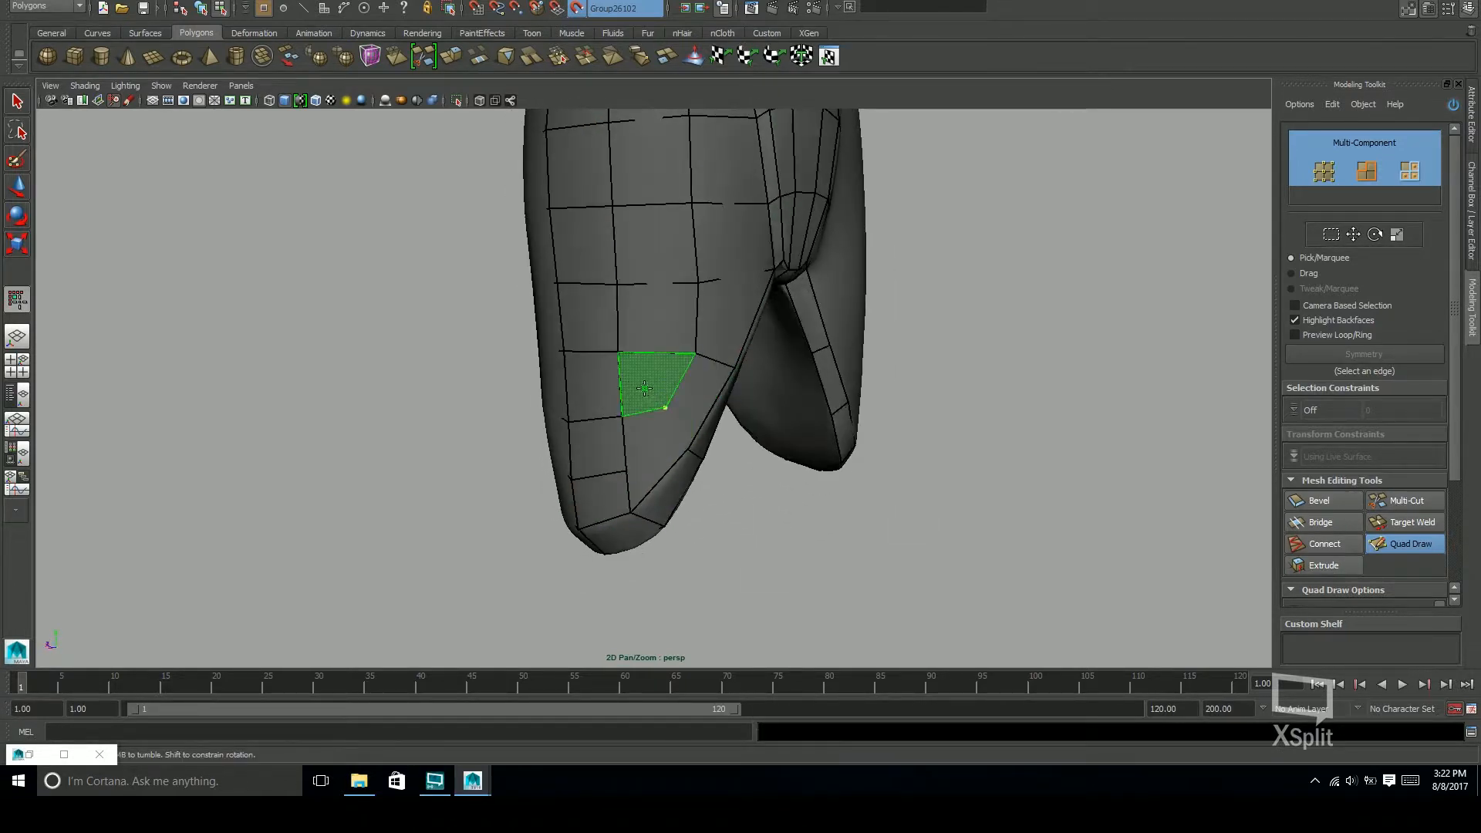
{"action": "mouse_move", "coordinate": [650, 472]}
{"action": "left_mouse_down", "text": "alt"}
{"action": "mouse_move", "coordinate": [675, 444]}
{"action": "mouse_move", "coordinate": [694, 505]}
{"action": "mouse_move", "coordinate": [726, 483]}
{"action": "mouse_move", "coordinate": [605, 453]}
{"action": "mouse_move", "coordinate": [690, 366]}
{"action": "mouse_move", "coordinate": [654, 489]}
{"action": "mouse_move", "coordinate": [677, 423]}
{"action": "left_mouse_up", "text": "alt"}
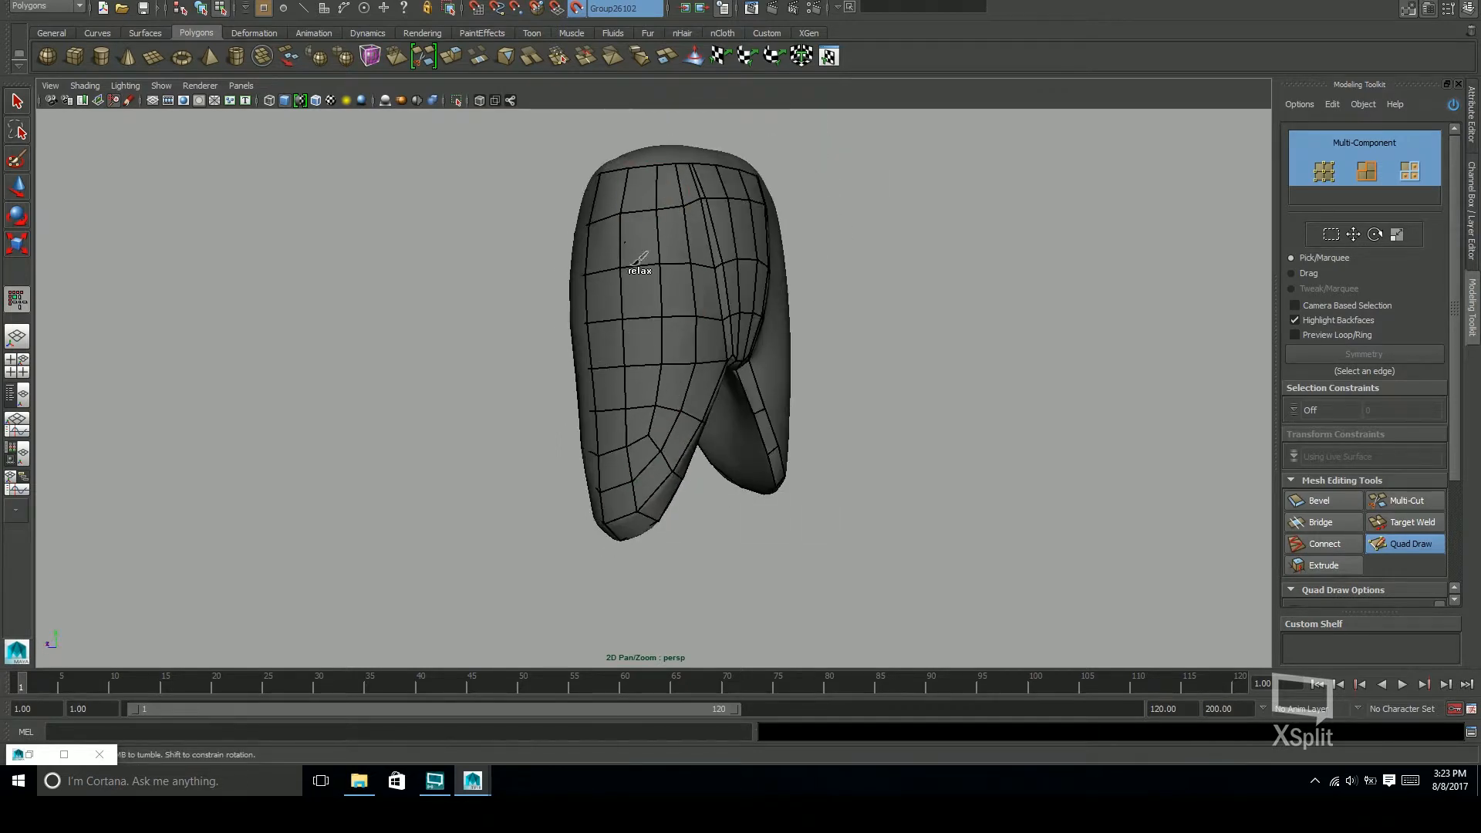
{"action": "left_click_drag", "start_coordinate": [632, 429], "coordinate": [572, 256], "text": "alt"}
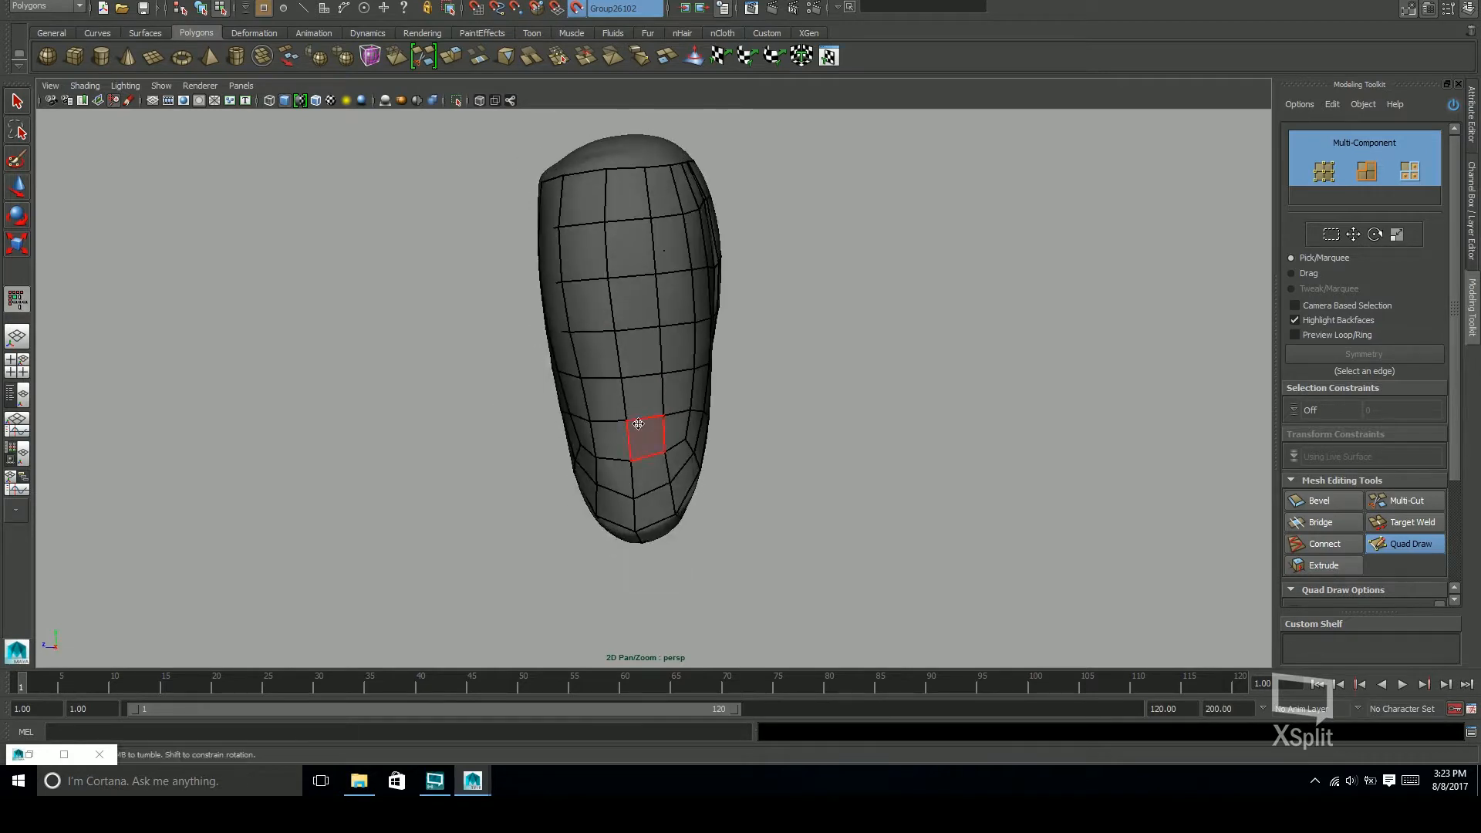
{"action": "left_click_drag", "start_coordinate": [683, 309], "coordinate": [689, 143], "text": "alt"}
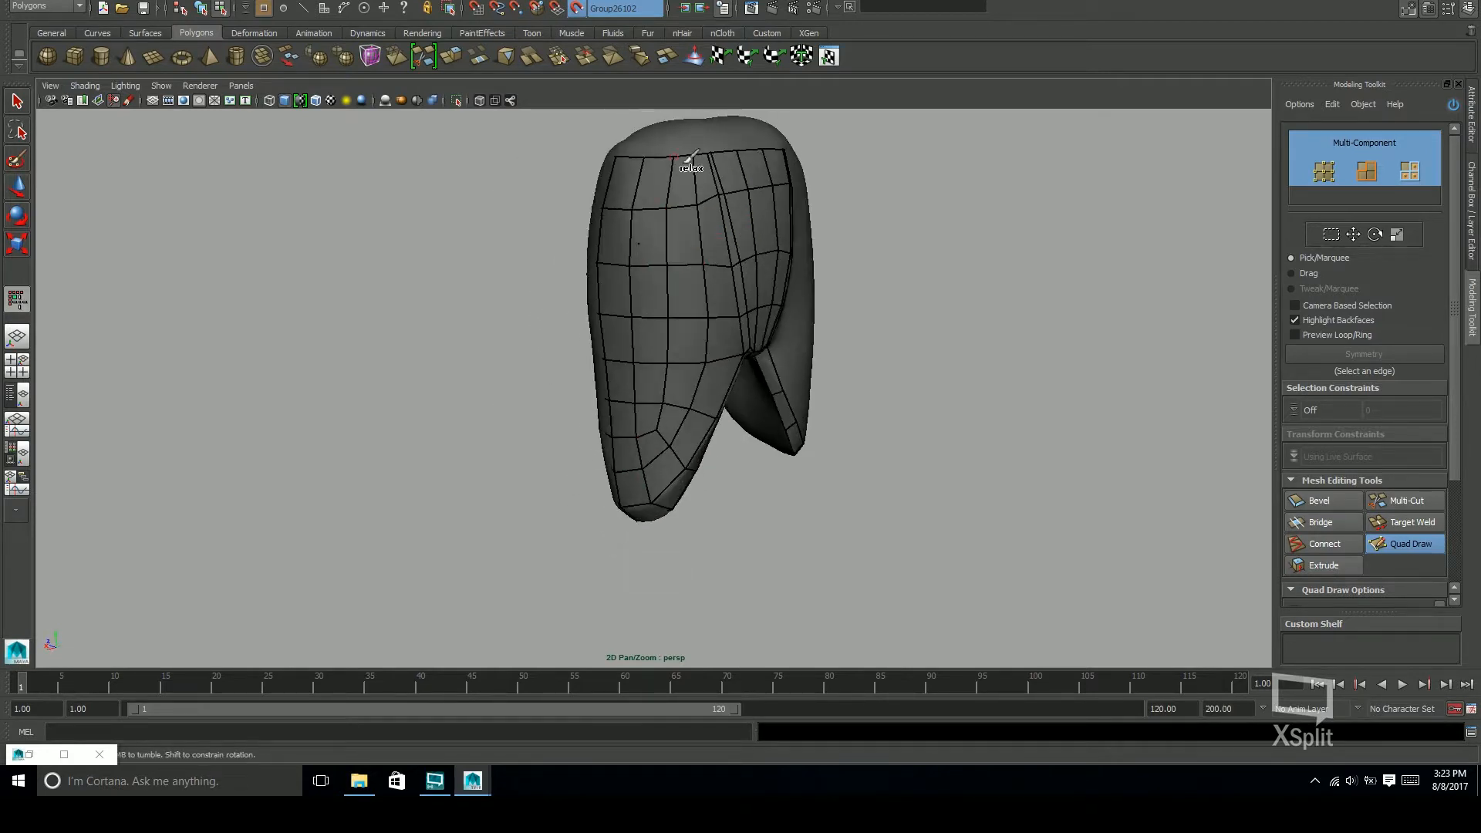
Examine the retopologized side and front panels from the front, side and back for uneven quads and unfilled areas
{"action": "left_click_drag", "start_coordinate": [638, 429], "coordinate": [595, 421], "text": "alt"}
{"action": "right_click_drag", "start_coordinate": [595, 422], "coordinate": [556, 493], "text": "alt"}
{"action": "left_click_drag", "start_coordinate": [555, 493], "coordinate": [656, 442], "text": "alt"}
{"action": "middle_click_drag", "start_coordinate": [655, 441], "coordinate": [668, 472], "text": "alt"}
{"action": "left_click_drag", "start_coordinate": [668, 472], "coordinate": [678, 416], "text": "alt"}
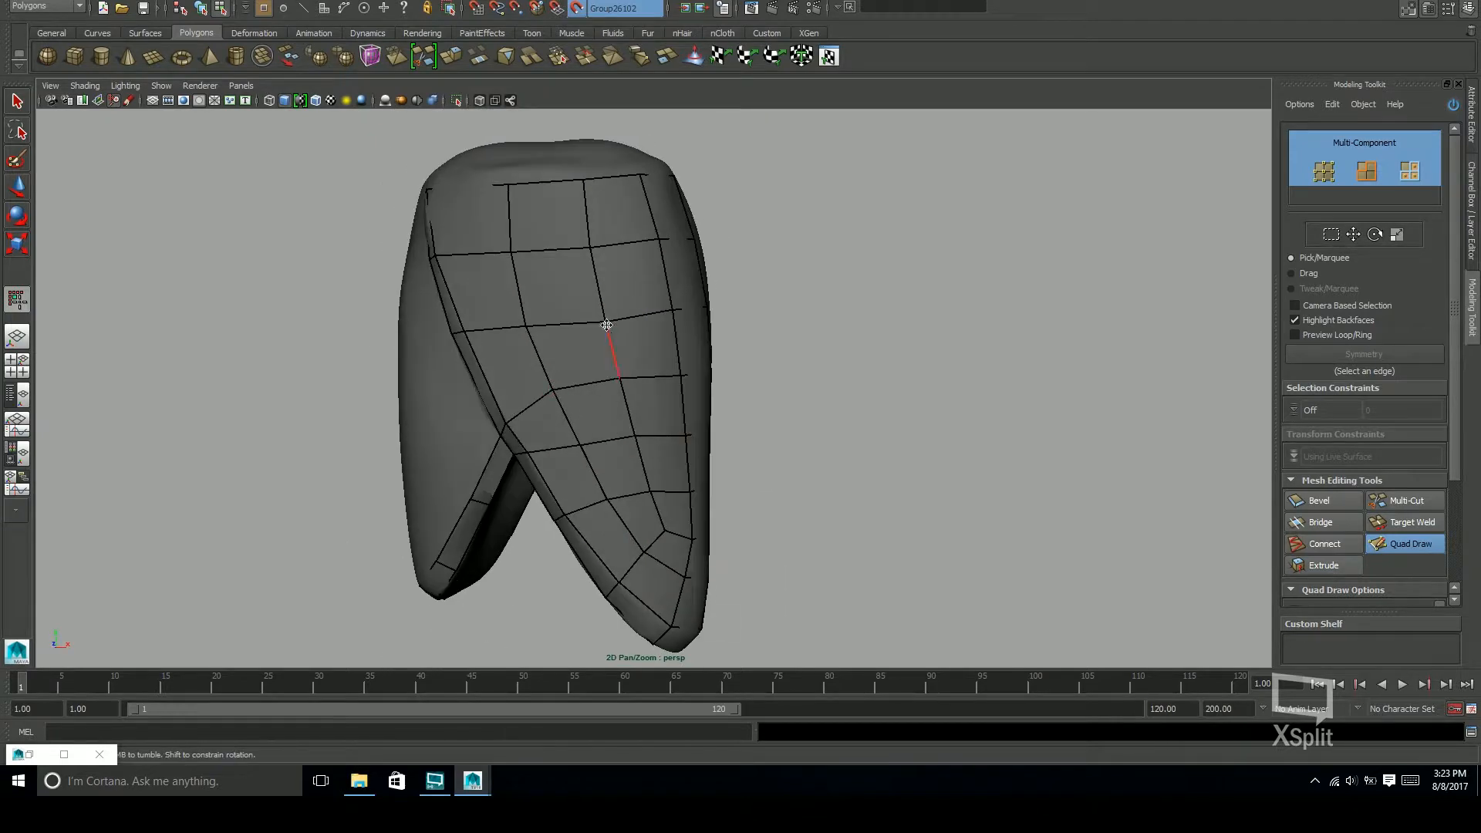
{"action": "left_click_drag", "start_coordinate": [615, 340], "coordinate": [648, 459], "text": "alt"}
{"action": "left_click_drag", "start_coordinate": [555, 429], "coordinate": [780, 461], "text": "alt"}
{"action": "right_click_drag", "start_coordinate": [555, 340], "coordinate": [621, 339], "text": "alt"}
{"action": "middle_click_drag", "start_coordinate": [621, 340], "coordinate": [658, 440], "text": "alt"}
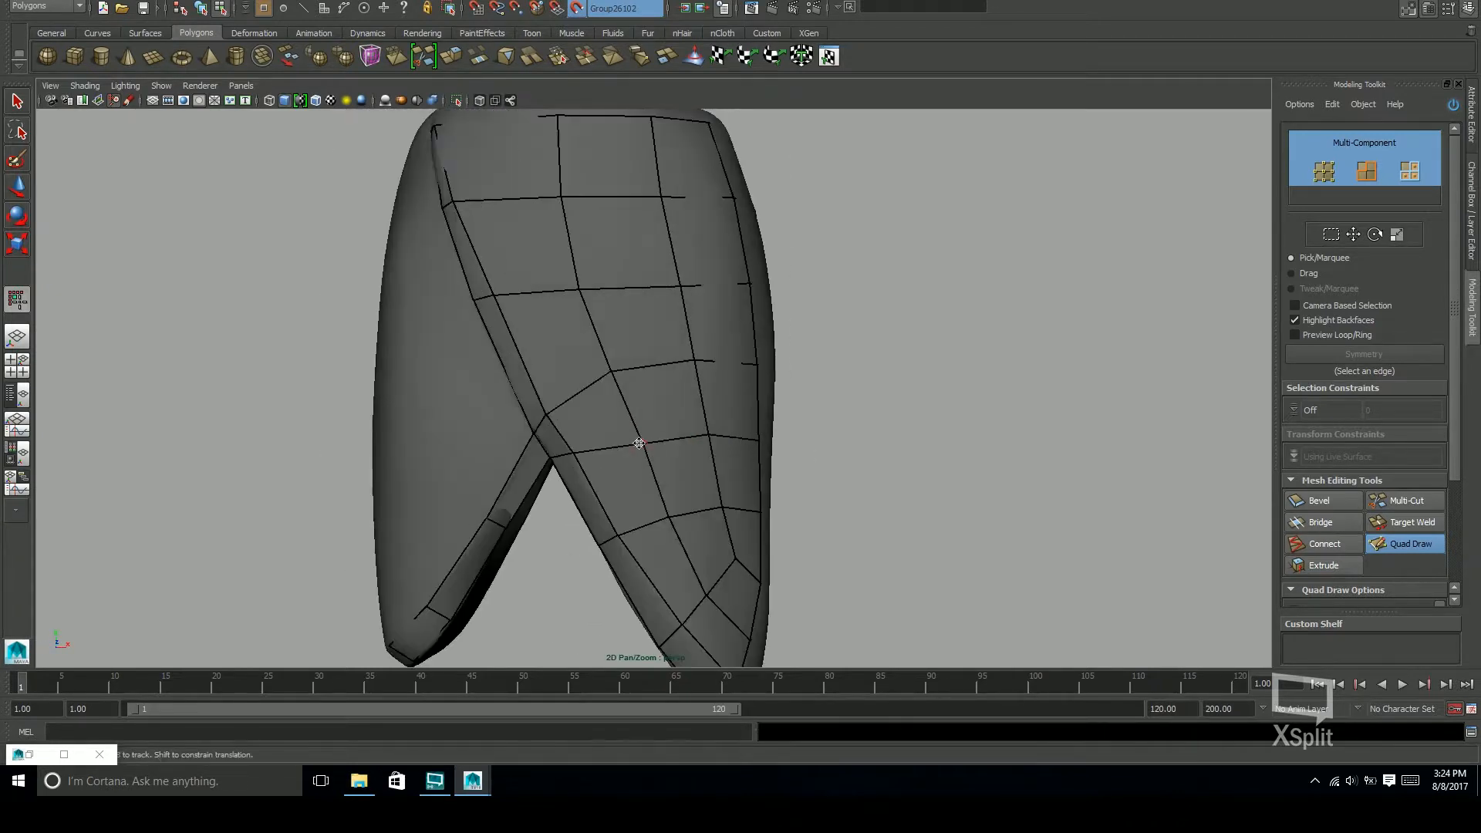
{"action": "middle_click_drag", "start_coordinate": [571, 453], "coordinate": [590, 366], "text": "alt"}
{"action": "middle_click_drag", "start_coordinate": [655, 406], "coordinate": [656, 488], "text": "alt"}
{"action": "middle_click_drag", "start_coordinate": [562, 442], "coordinate": [555, 489], "text": "alt"}
{"action": "right_click_drag", "start_coordinate": [602, 347], "coordinate": [587, 254], "text": "alt"}
{"action": "left_click_drag", "start_coordinate": [895, 459], "coordinate": [767, 483], "text": "alt"}
{"action": "middle_click_drag", "start_coordinate": [918, 498], "coordinate": [775, 493], "text": "alt"}
{"action": "left_click_drag", "start_coordinate": [775, 463], "coordinate": [889, 457], "text": "alt"}
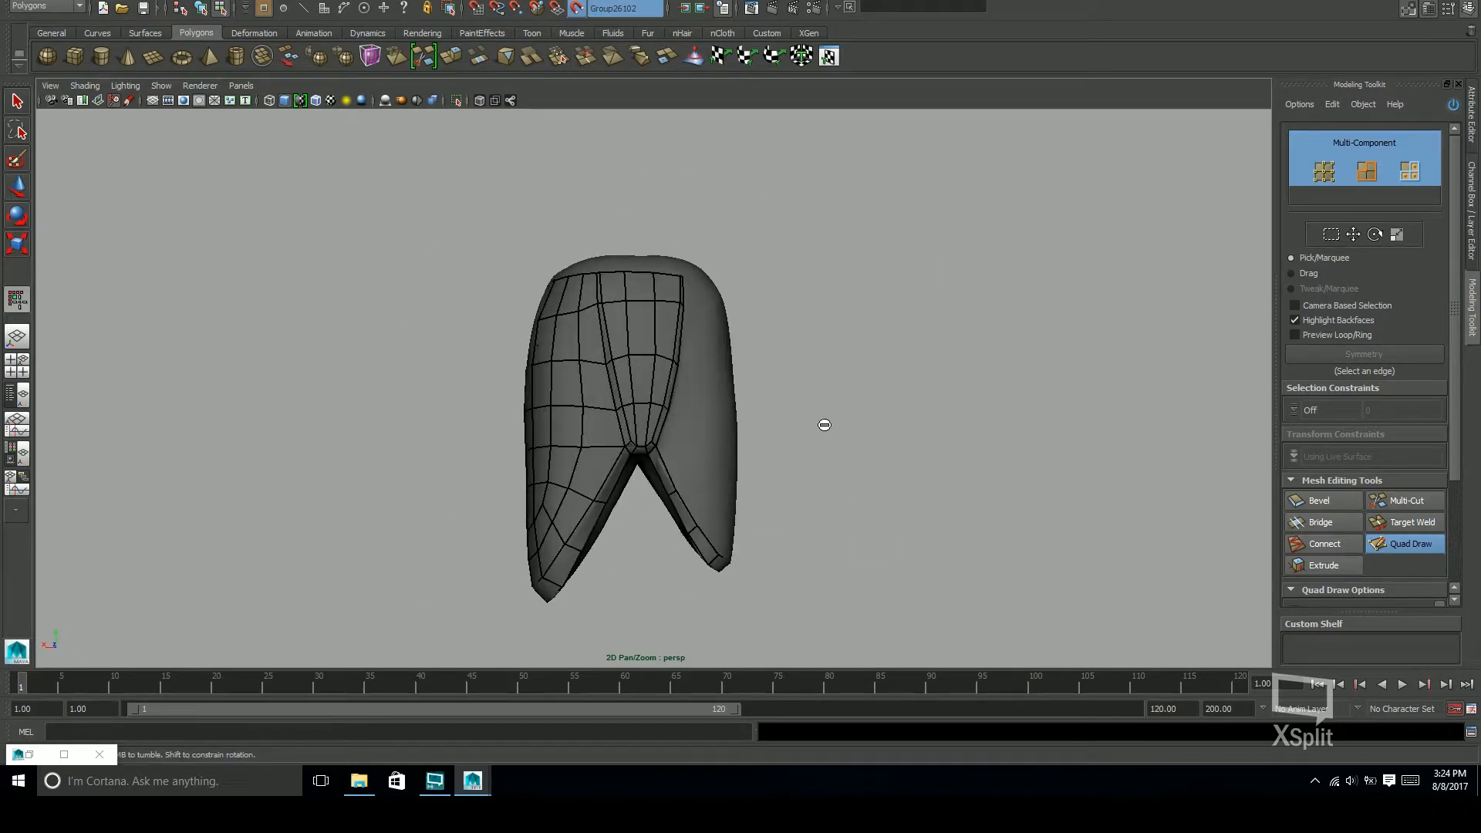
{"action": "middle_click_drag", "start_coordinate": [622, 402], "coordinate": [761, 450], "text": "alt"}
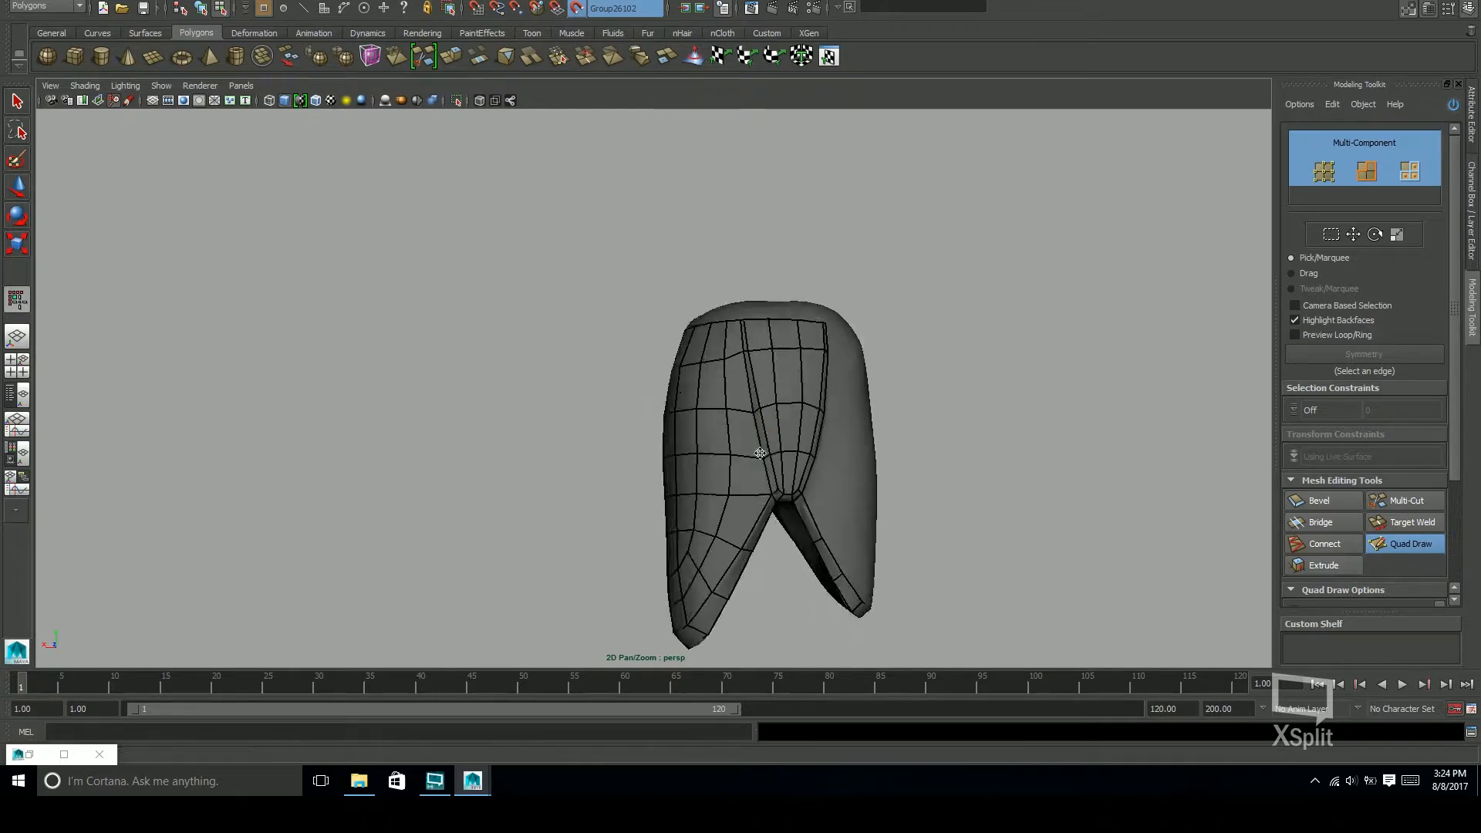
Fill the top row of quads along the waist on the remaining open side and relax it
{"action": "left_click_drag", "start_coordinate": [760, 450], "coordinate": [655, 497], "text": "alt"}
{"action": "right_click_drag", "start_coordinate": [655, 498], "coordinate": [779, 486], "text": "alt"}
{"action": "left_click_drag", "start_coordinate": [779, 486], "coordinate": [858, 405], "text": "alt"}
{"action": "middle_click_drag", "start_coordinate": [857, 405], "coordinate": [867, 431], "text": "alt"}
{"action": "mouse_move", "coordinate": [867, 431]}
{"action": "left_mouse_down", "text": "alt"}
{"action": "mouse_move", "coordinate": [764, 460]}
{"action": "mouse_move", "coordinate": [733, 410]}
{"action": "mouse_move", "coordinate": [604, 406]}
{"action": "mouse_move", "coordinate": [606, 355]}
{"action": "mouse_move", "coordinate": [632, 333]}
{"action": "mouse_move", "coordinate": [633, 411]}
{"action": "mouse_move", "coordinate": [614, 356]}
{"action": "mouse_move", "coordinate": [787, 456]}
{"action": "mouse_move", "coordinate": [767, 397]}
{"action": "mouse_move", "coordinate": [648, 381]}
{"action": "mouse_move", "coordinate": [686, 400]}
{"action": "mouse_move", "coordinate": [834, 370]}
{"action": "mouse_move", "coordinate": [757, 396]}
{"action": "mouse_move", "coordinate": [656, 303]}
{"action": "mouse_move", "coordinate": [707, 279]}
{"action": "left_mouse_up", "text": "alt"}
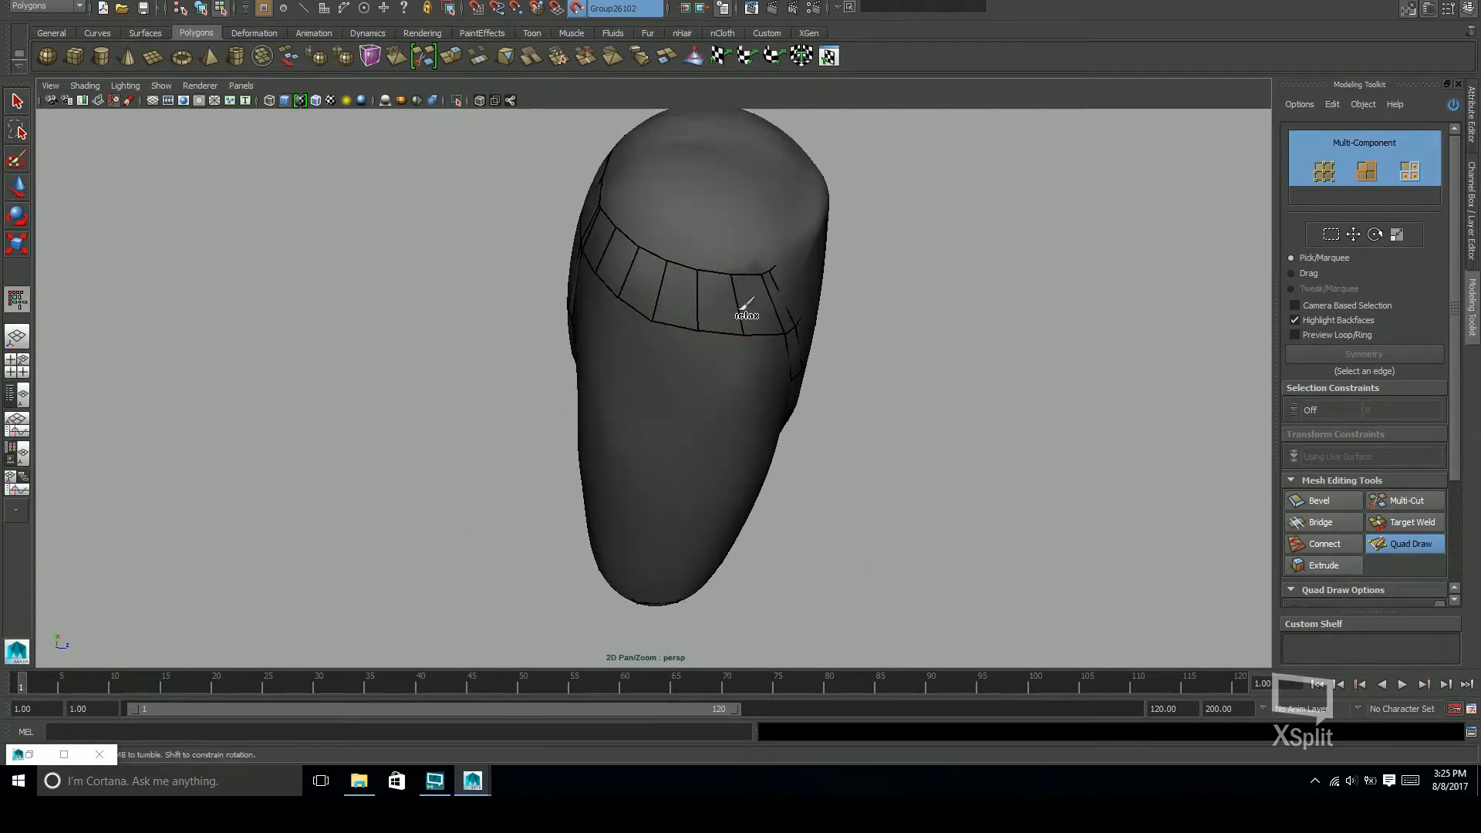
{"action": "left_click_drag", "start_coordinate": [781, 392], "coordinate": [731, 254], "text": "alt"}
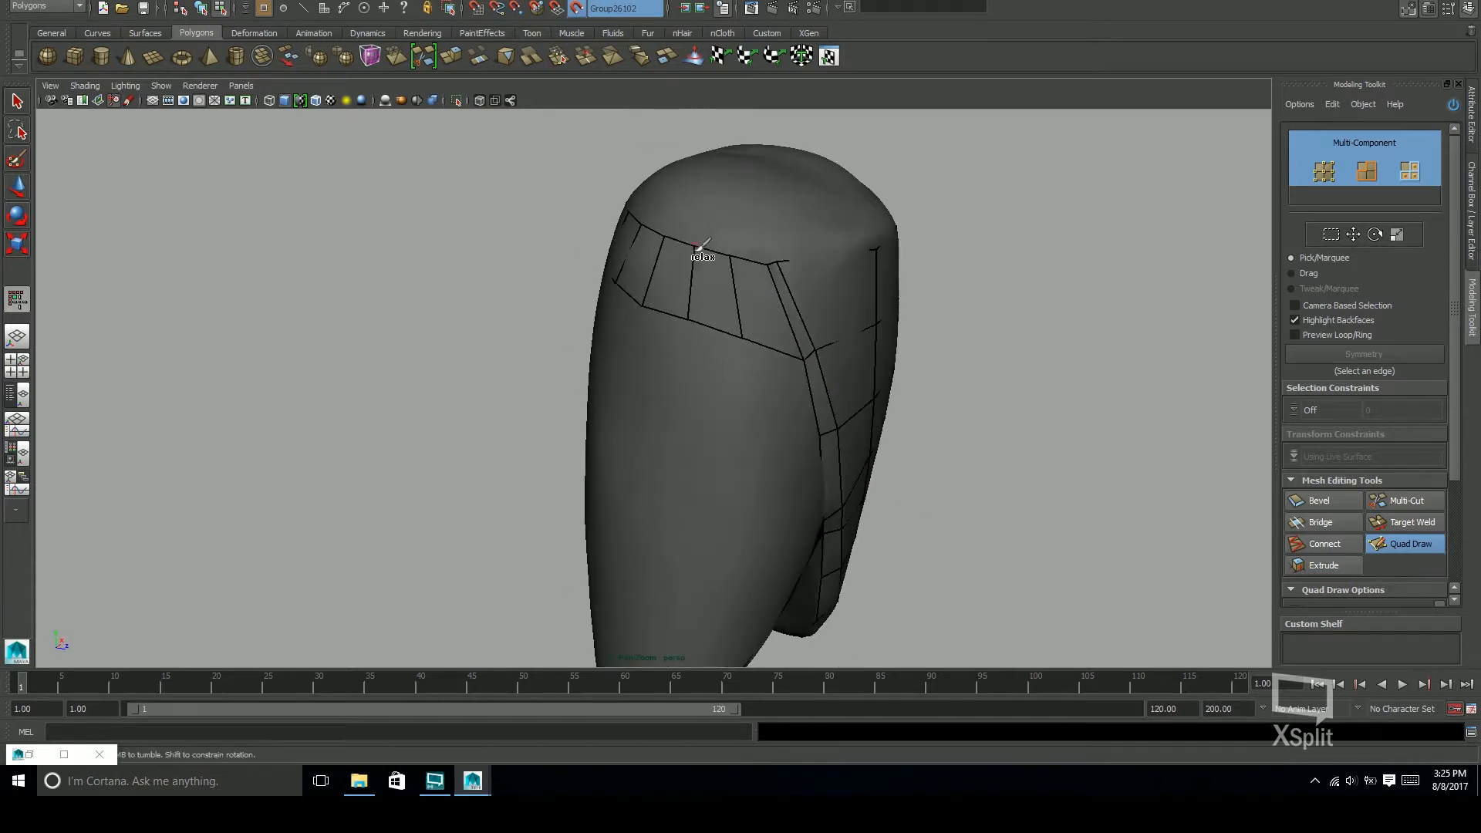
{"action": "left_click_drag", "start_coordinate": [748, 334], "coordinate": [728, 234], "text": "alt"}
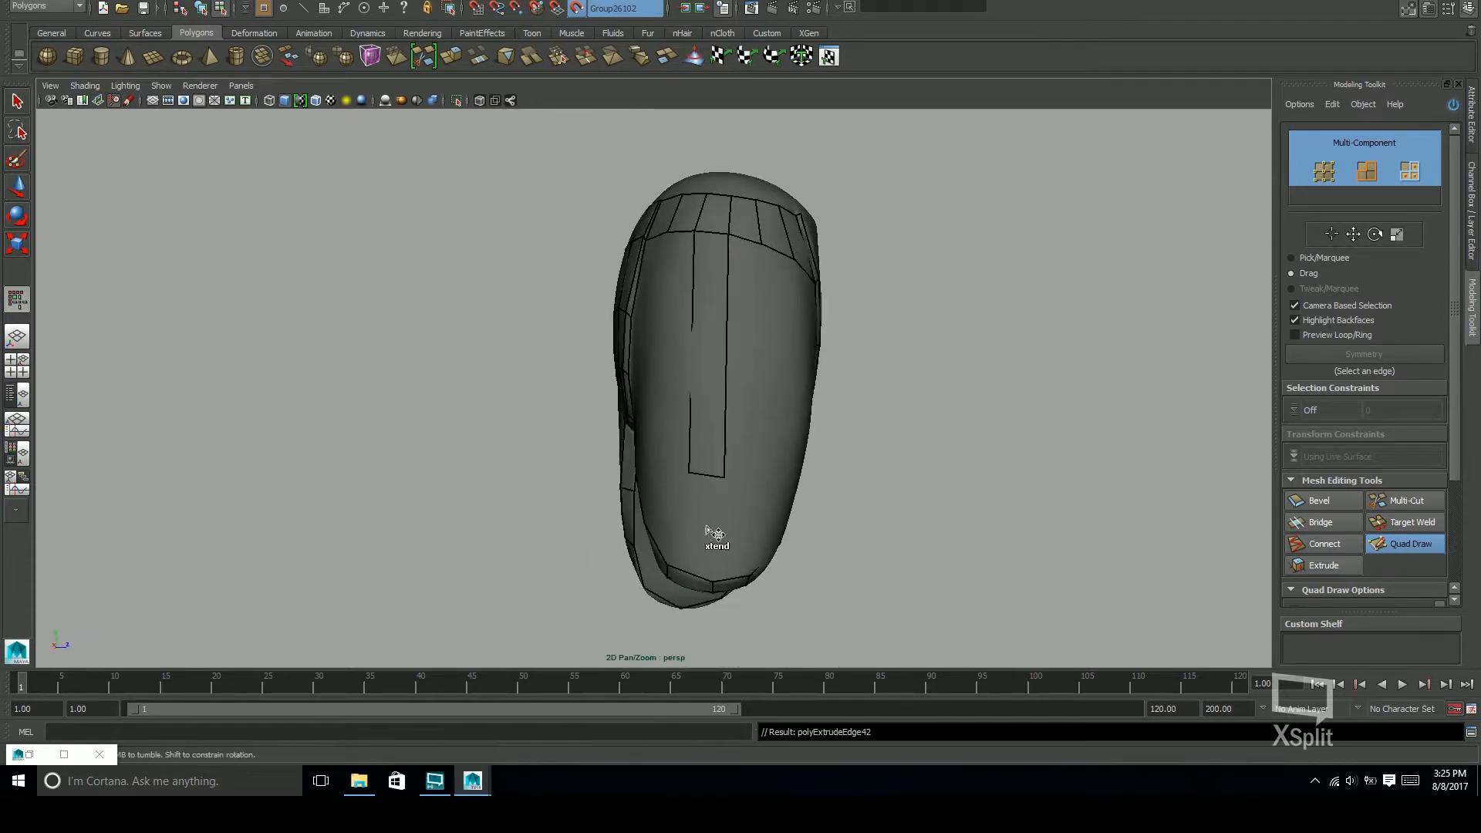
Extend a central strip from the waist row down the open side to the lower edge
{"action": "mouse_move", "coordinate": [734, 577]}
{"action": "left_mouse_down", "text": "alt"}
{"action": "mouse_move", "coordinate": [727, 526]}
{"action": "mouse_move", "coordinate": [757, 473]}
{"action": "mouse_move", "coordinate": [797, 470]}
{"action": "mouse_move", "coordinate": [684, 472]}
{"action": "mouse_move", "coordinate": [870, 473]}
{"action": "mouse_move", "coordinate": [797, 453]}
{"action": "mouse_move", "coordinate": [774, 466]}
{"action": "mouse_move", "coordinate": [949, 498]}
{"action": "mouse_move", "coordinate": [936, 529]}
{"action": "mouse_move", "coordinate": [1011, 506]}
{"action": "mouse_move", "coordinate": [975, 549]}
{"action": "mouse_move", "coordinate": [853, 549]}
{"action": "mouse_move", "coordinate": [1075, 512]}
{"action": "mouse_move", "coordinate": [1054, 591]}
{"action": "mouse_move", "coordinate": [790, 463]}
{"action": "left_mouse_up", "text": "alt"}
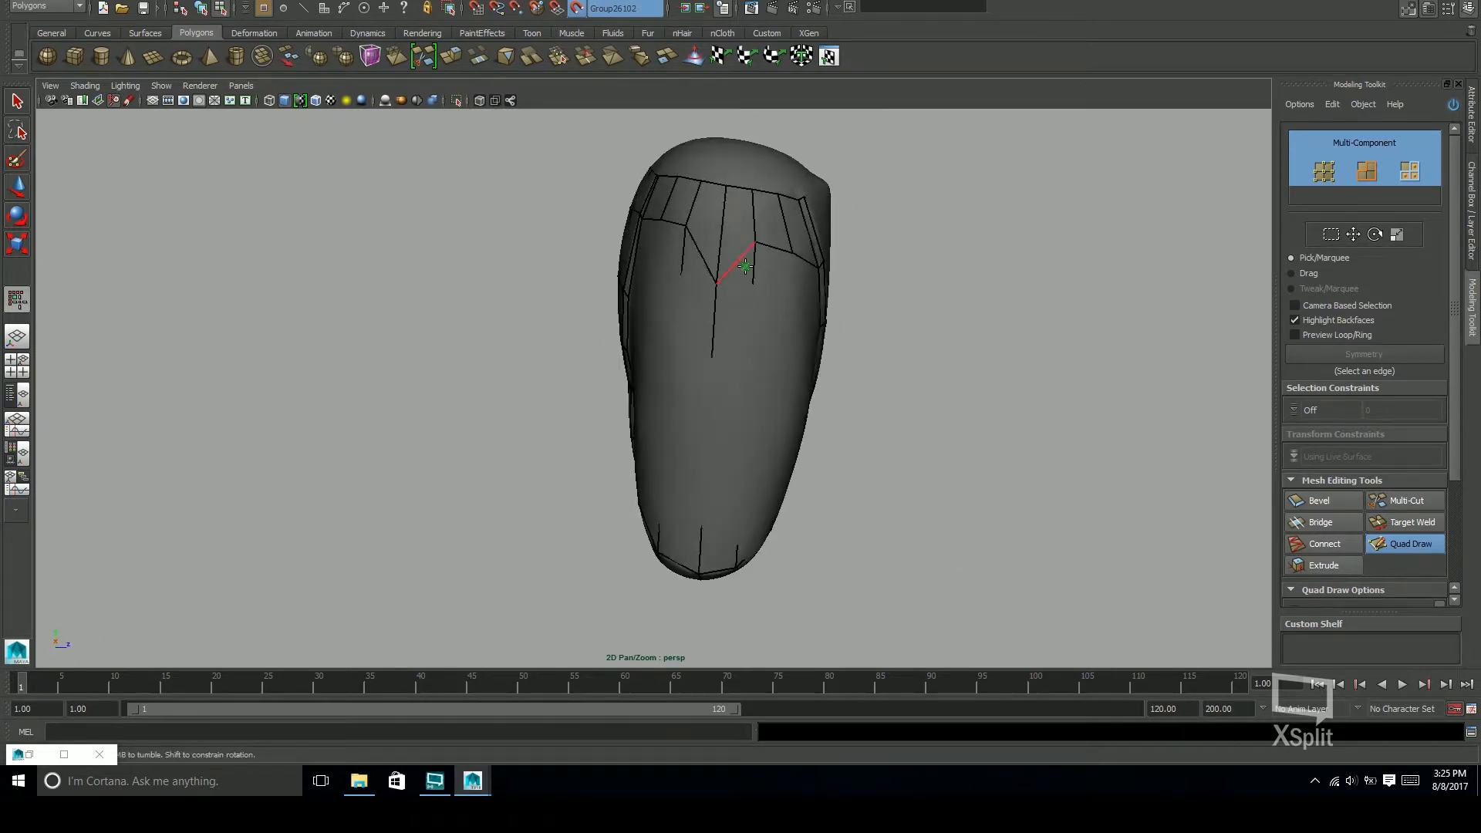
{"action": "left_click_drag", "start_coordinate": [737, 202], "coordinate": [894, 362], "text": "alt"}
{"action": "mouse_move", "coordinate": [602, 354]}
{"action": "left_mouse_down", "text": "alt"}
{"action": "mouse_move", "coordinate": [760, 340]}
{"action": "mouse_move", "coordinate": [785, 449]}
{"action": "mouse_move", "coordinate": [711, 430]}
{"action": "mouse_move", "coordinate": [692, 356]}
{"action": "mouse_move", "coordinate": [742, 409]}
{"action": "left_mouse_up", "text": "alt"}
{"action": "left_click_drag", "start_coordinate": [778, 380], "coordinate": [898, 396], "text": "alt"}
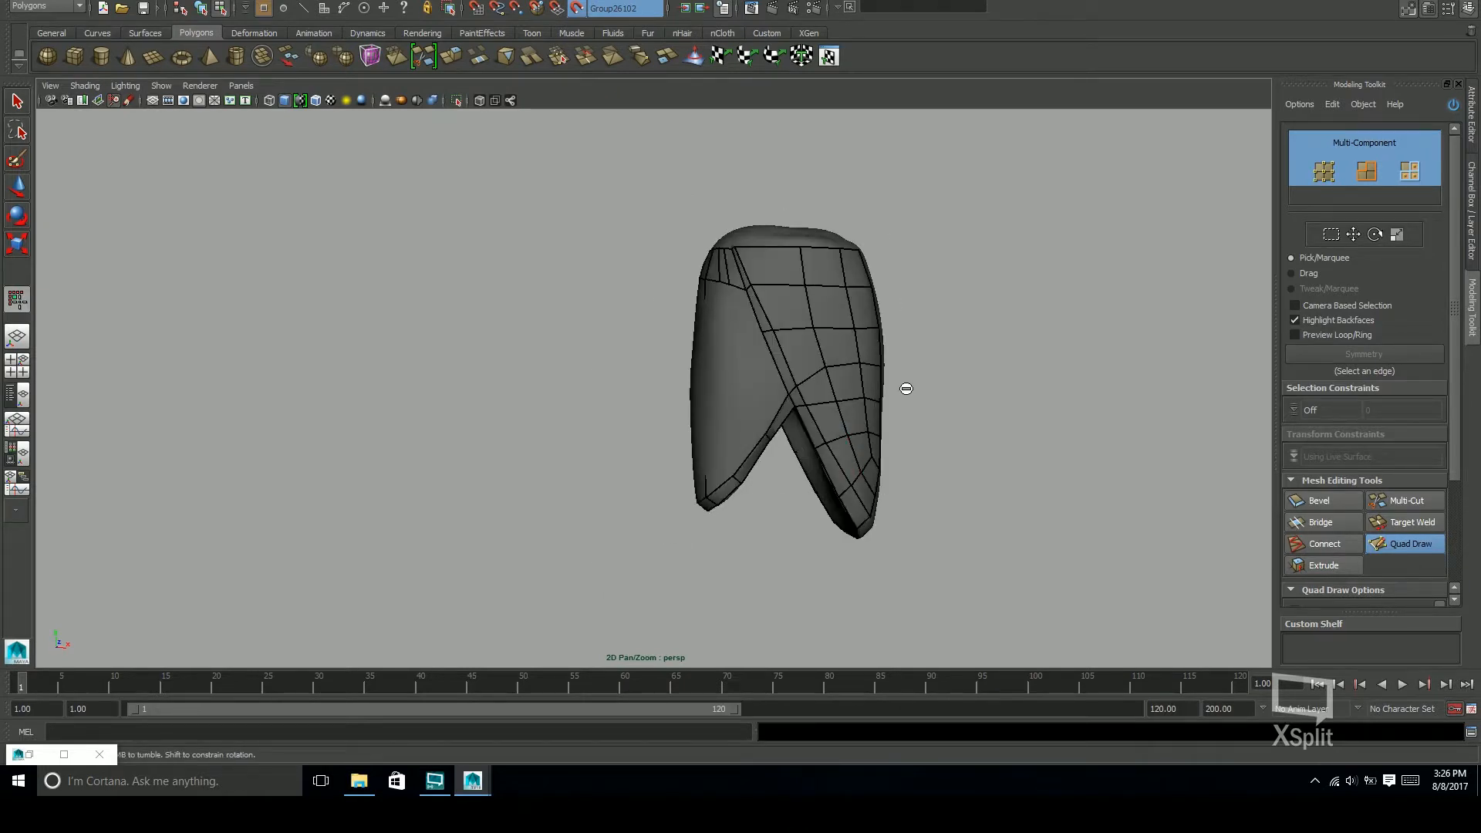
{"action": "left_click_drag", "start_coordinate": [907, 389], "coordinate": [886, 304], "text": "alt"}
{"action": "key", "text": "ctrl+z"}
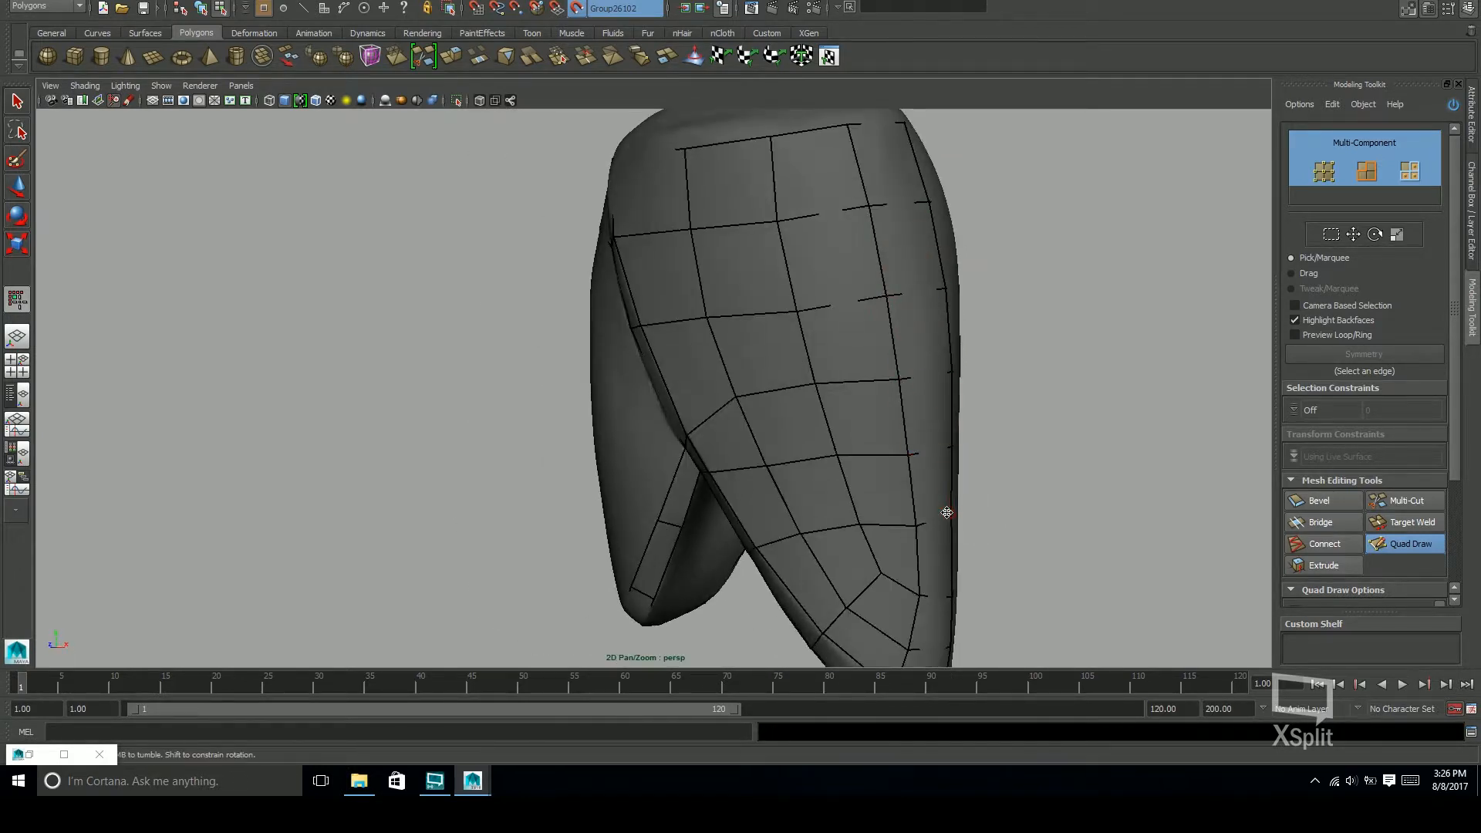
Insert horizontal edge loops at intervals down the side strip
{"action": "left_click_drag", "start_coordinate": [946, 512], "coordinate": [718, 532], "text": "alt"}
{"action": "left_click", "coordinate": [639, 267], "text": "ctrl"}
{"action": "left_click", "coordinate": [649, 355], "text": "ctrl"}
{"action": "left_click", "coordinate": [647, 426], "text": "ctrl"}
{"action": "left_click_drag", "start_coordinate": [632, 586], "coordinate": [810, 502], "text": "alt"}
Extend quads inward from the hem, the front overlap edge and the waist row into the open front half
{"action": "left_click_drag", "start_coordinate": [679, 572], "coordinate": [732, 536]}
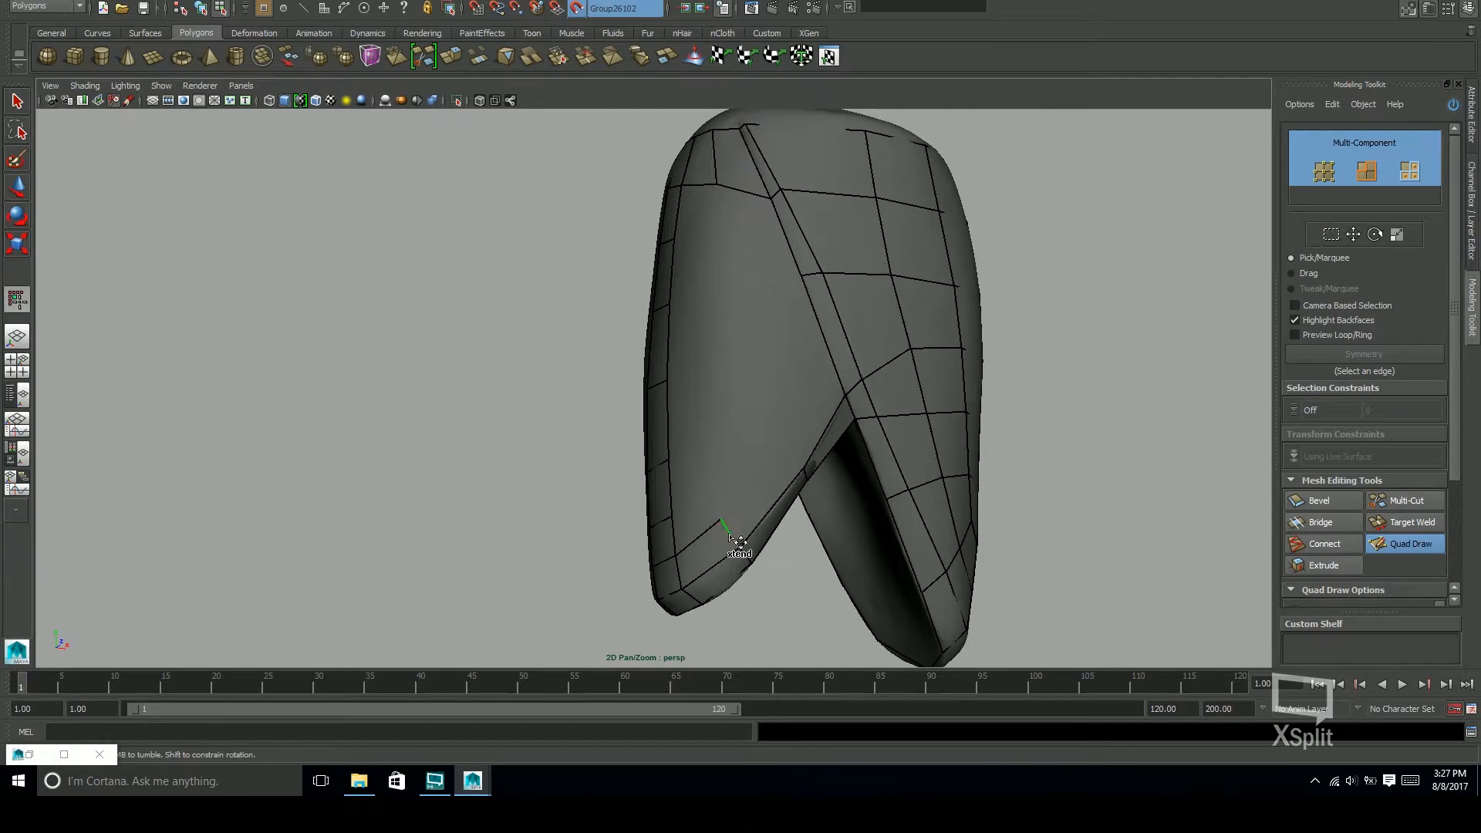
{"action": "left_click_drag", "start_coordinate": [777, 443], "coordinate": [773, 502], "text": "alt"}
{"action": "left_click_drag", "start_coordinate": [746, 412], "coordinate": [810, 461], "text": "alt"}
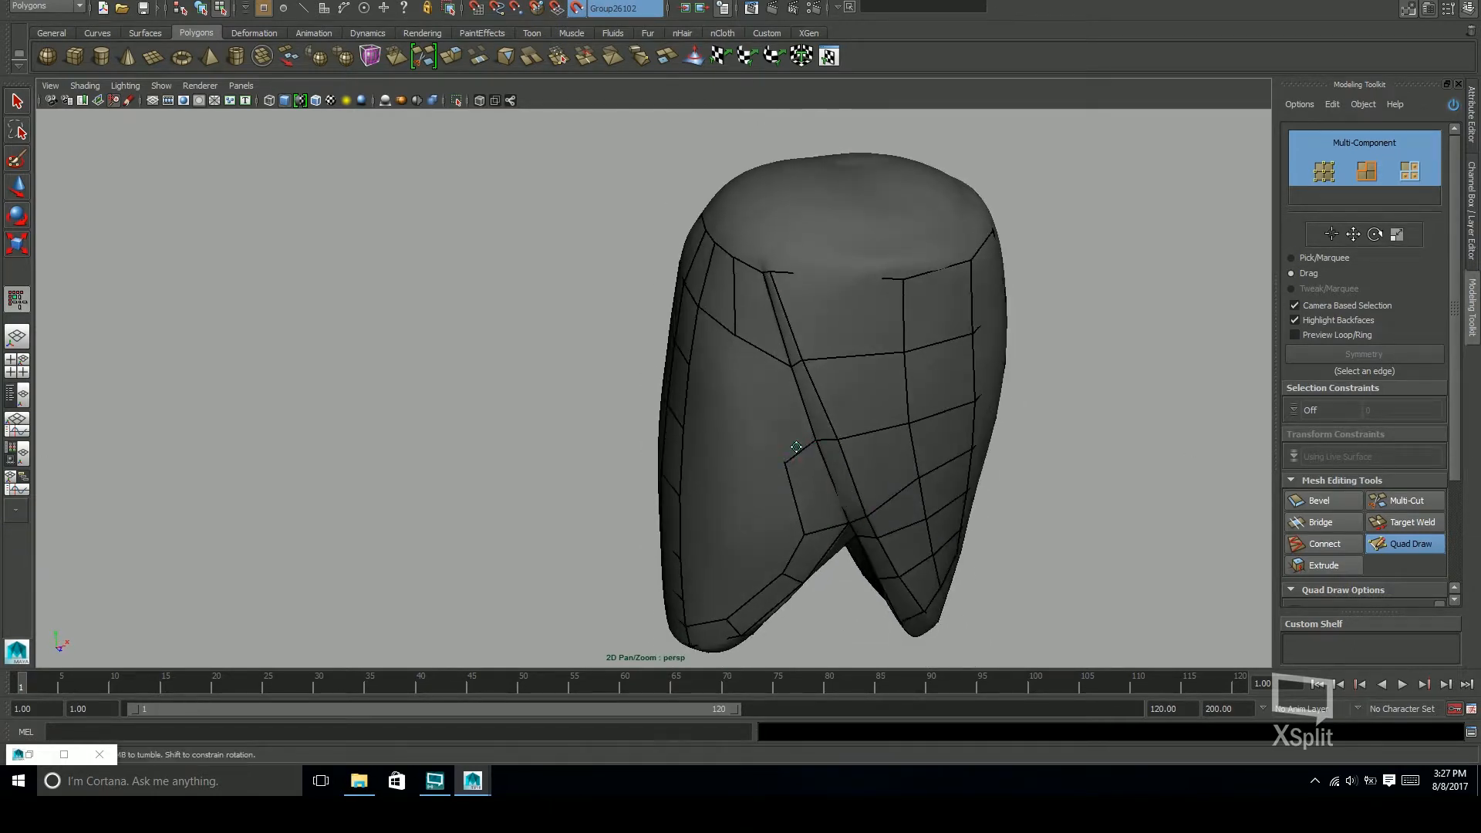
{"action": "left_click_drag", "start_coordinate": [762, 348], "coordinate": [808, 322], "text": "alt"}
{"action": "left_click_drag", "start_coordinate": [833, 397], "coordinate": [796, 384], "text": "alt"}
{"action": "middle_click_drag", "start_coordinate": [842, 550], "coordinate": [846, 434], "text": "alt"}
{"action": "left_click_drag", "start_coordinate": [870, 369], "coordinate": [860, 419], "text": "alt"}
{"action": "middle_click_drag", "start_coordinate": [860, 420], "coordinate": [865, 354], "text": "alt"}
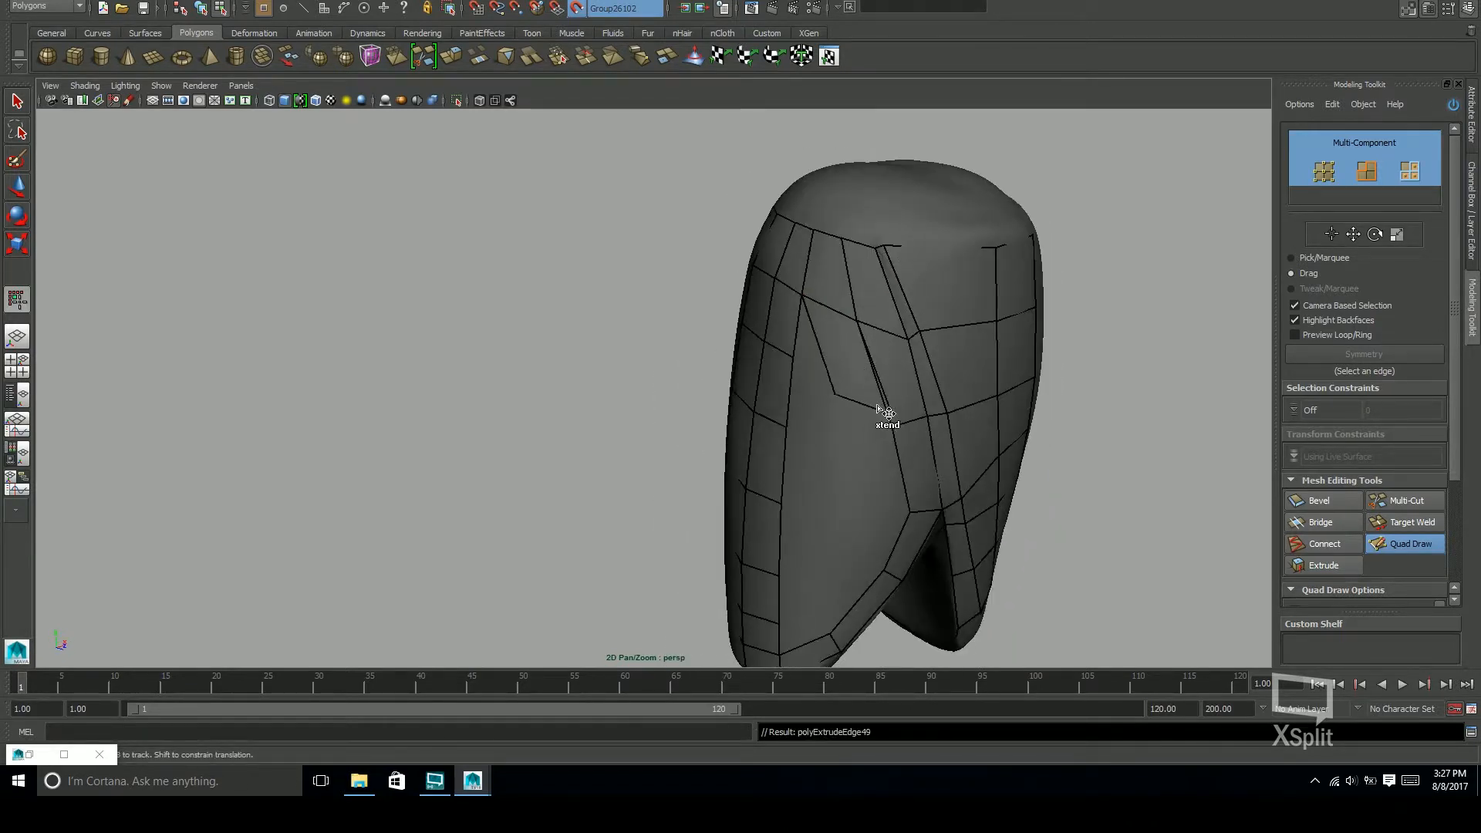
Extend the upper quads and join them to the side strip across the front half of the open side
{"action": "left_click_drag", "start_coordinate": [874, 418], "coordinate": [851, 421], "text": "alt"}
{"action": "left_click_drag", "start_coordinate": [836, 383], "coordinate": [1016, 442]}
{"action": "scroll", "coordinate": [939, 386], "scroll_direction": "down", "scroll_amount": 2}
{"action": "scroll", "coordinate": [802, 334], "scroll_direction": "up", "scroll_amount": 3}
{"action": "left_click_drag", "start_coordinate": [887, 401], "coordinate": [941, 386], "text": "alt"}
{"action": "middle_click_drag", "start_coordinate": [941, 385], "coordinate": [866, 476], "text": "alt"}
{"action": "left_click_drag", "start_coordinate": [733, 388], "coordinate": [729, 424]}
{"action": "mouse_move", "coordinate": [775, 395]}
{"action": "left_mouse_down"}
{"action": "mouse_move", "coordinate": [773, 428]}
{"action": "mouse_move", "coordinate": [809, 432]}
{"action": "left_mouse_up"}
Fill the remaining front-half quads down to the flap's tip and even out their vertices
{"action": "middle_click_drag", "start_coordinate": [918, 456], "coordinate": [904, 439], "text": "alt"}
{"action": "mouse_move", "coordinate": [905, 439]}
{"action": "left_mouse_down", "text": "alt"}
{"action": "mouse_move", "coordinate": [873, 414]}
{"action": "mouse_move", "coordinate": [926, 430]}
{"action": "mouse_move", "coordinate": [867, 430]}
{"action": "left_mouse_up", "text": "alt"}
{"action": "left_click_drag", "start_coordinate": [845, 503], "coordinate": [901, 317], "text": "alt"}
{"action": "left_click_drag", "start_coordinate": [930, 422], "coordinate": [946, 479], "text": "alt"}
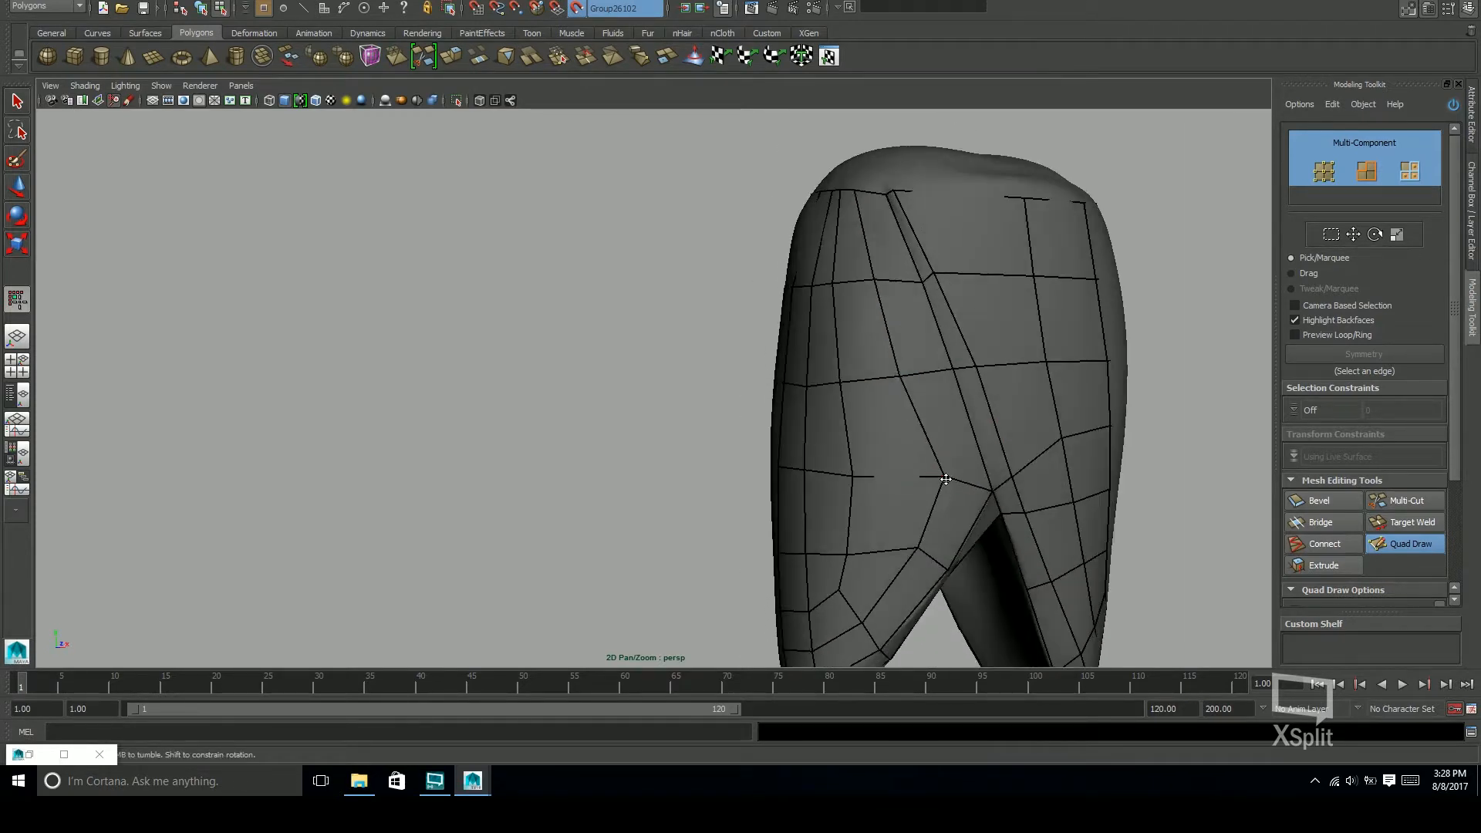
{"action": "left_click_drag", "start_coordinate": [876, 276], "coordinate": [922, 374], "text": "alt"}
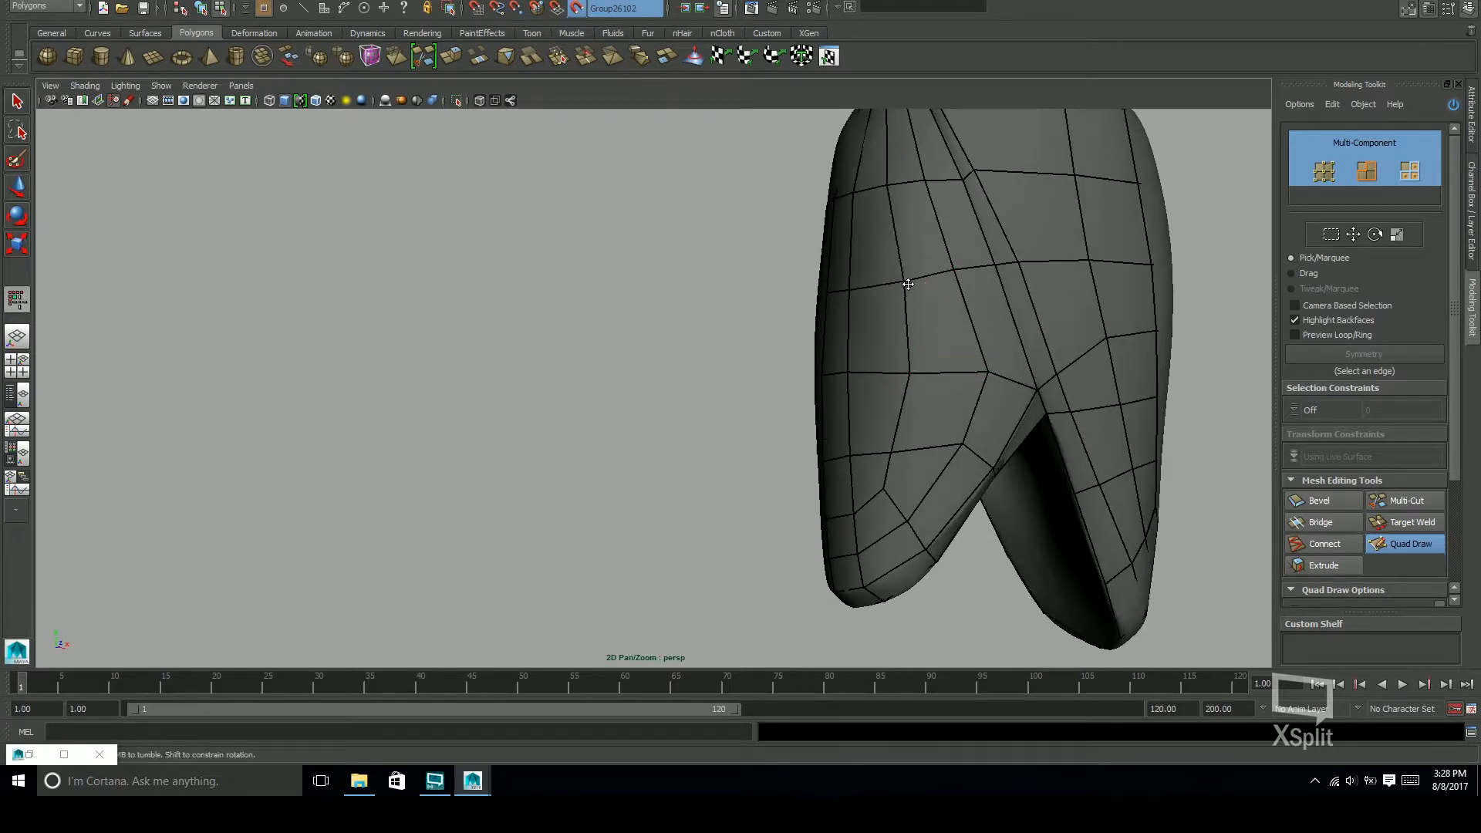
{"action": "left_click_drag", "start_coordinate": [902, 455], "coordinate": [878, 312], "text": "alt"}
Try to extend quads from the back panel's edge across the gap toward the side strip
{"action": "left_click_drag", "start_coordinate": [861, 379], "coordinate": [806, 480], "text": "alt"}
{"action": "right_click_drag", "start_coordinate": [805, 481], "coordinate": [841, 463], "text": "alt"}
{"action": "middle_click_drag", "start_coordinate": [841, 463], "coordinate": [820, 400], "text": "alt"}
{"action": "left_click_drag", "start_coordinate": [820, 400], "coordinate": [951, 413], "text": "alt"}
{"action": "left_click_drag", "start_coordinate": [730, 292], "coordinate": [822, 320]}
{"action": "left_click_drag", "start_coordinate": [711, 373], "coordinate": [818, 405]}
{"action": "key", "text": "ctrl+z"}
{"action": "key", "text": "ctrl+z"}
{"action": "key", "text": "ctrl+z"}
{"action": "key", "text": "ctrl+z"}
{"action": "key", "text": "ctrl+z"}
{"action": "key", "text": "ctrl+z"}
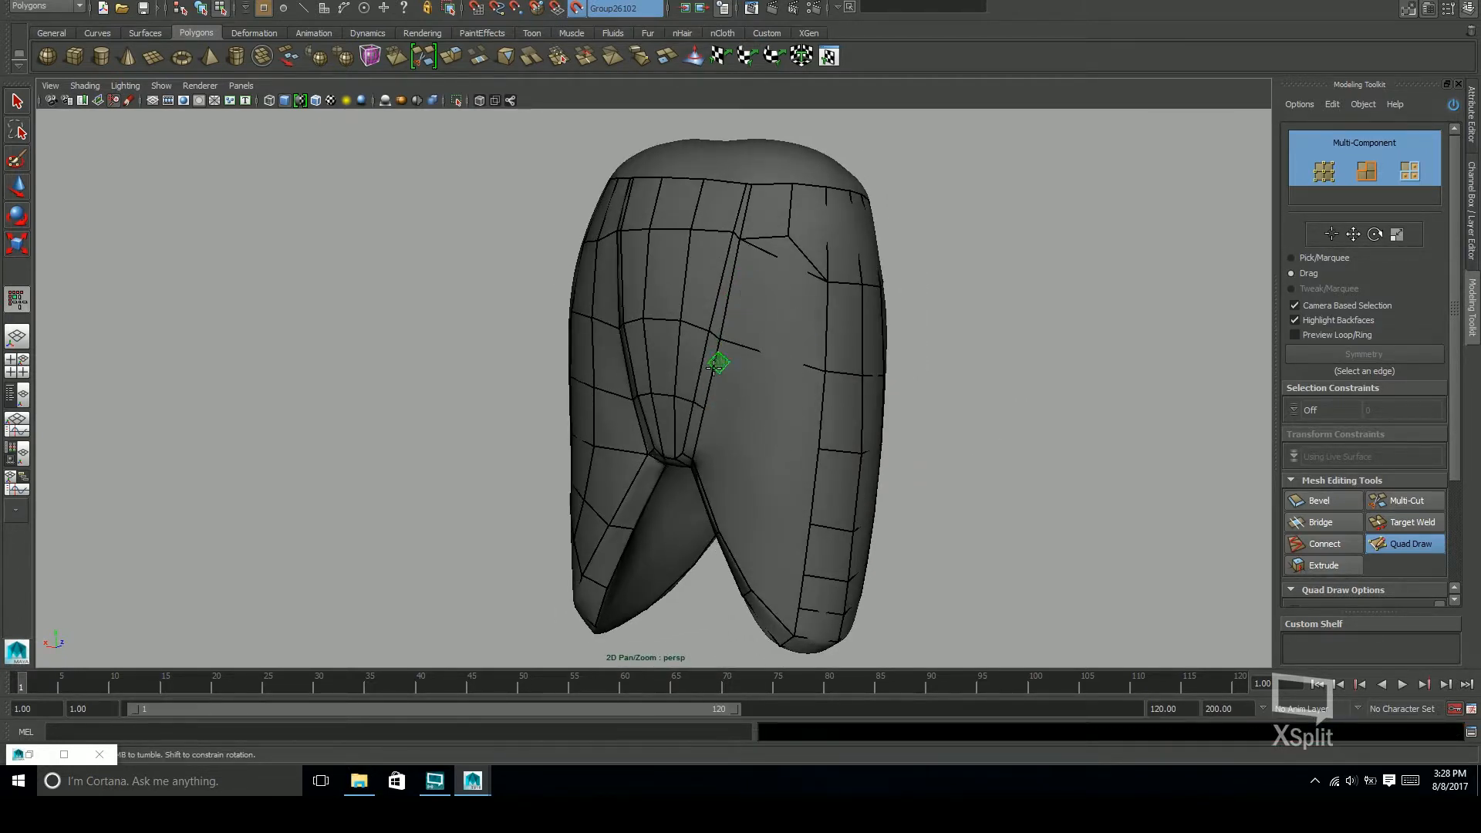
{"action": "key", "text": "ctrl+z"}
Bridge the back panel's edge to the side strip with quad rows and insert a vertical edge loop through them
{"action": "left_click_drag", "start_coordinate": [715, 377], "coordinate": [744, 390]}
{"action": "left_click_drag", "start_coordinate": [701, 437], "coordinate": [810, 440]}
{"action": "middle_click_drag", "start_coordinate": [810, 440], "coordinate": [755, 401], "text": "alt"}
{"action": "left_click", "coordinate": [733, 351], "text": "ctrl"}
{"action": "left_click_drag", "start_coordinate": [756, 401], "coordinate": [764, 424], "text": "alt"}
{"action": "middle_click_drag", "start_coordinate": [764, 424], "coordinate": [761, 344], "text": "alt"}
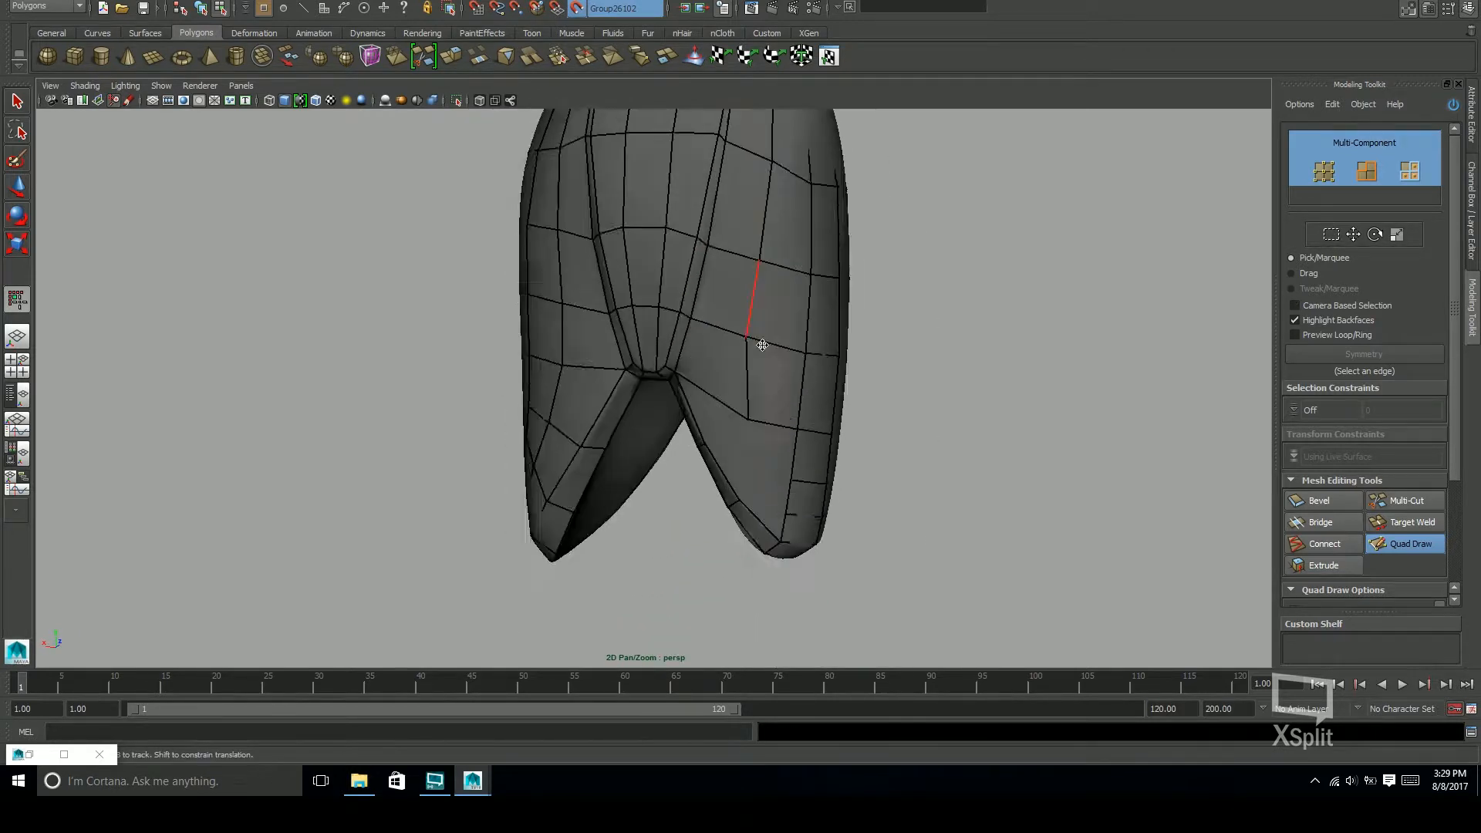
{"action": "left_click_drag", "start_coordinate": [761, 344], "coordinate": [750, 317], "text": "alt"}
Undo the last two edits, extend a quad inward from the hem below the back opening and reposition its free vertex
{"action": "key", "text": "ctrl+z"}
{"action": "key", "text": "ctrl+z"}
{"action": "left_click_drag", "start_coordinate": [726, 415], "coordinate": [734, 439]}
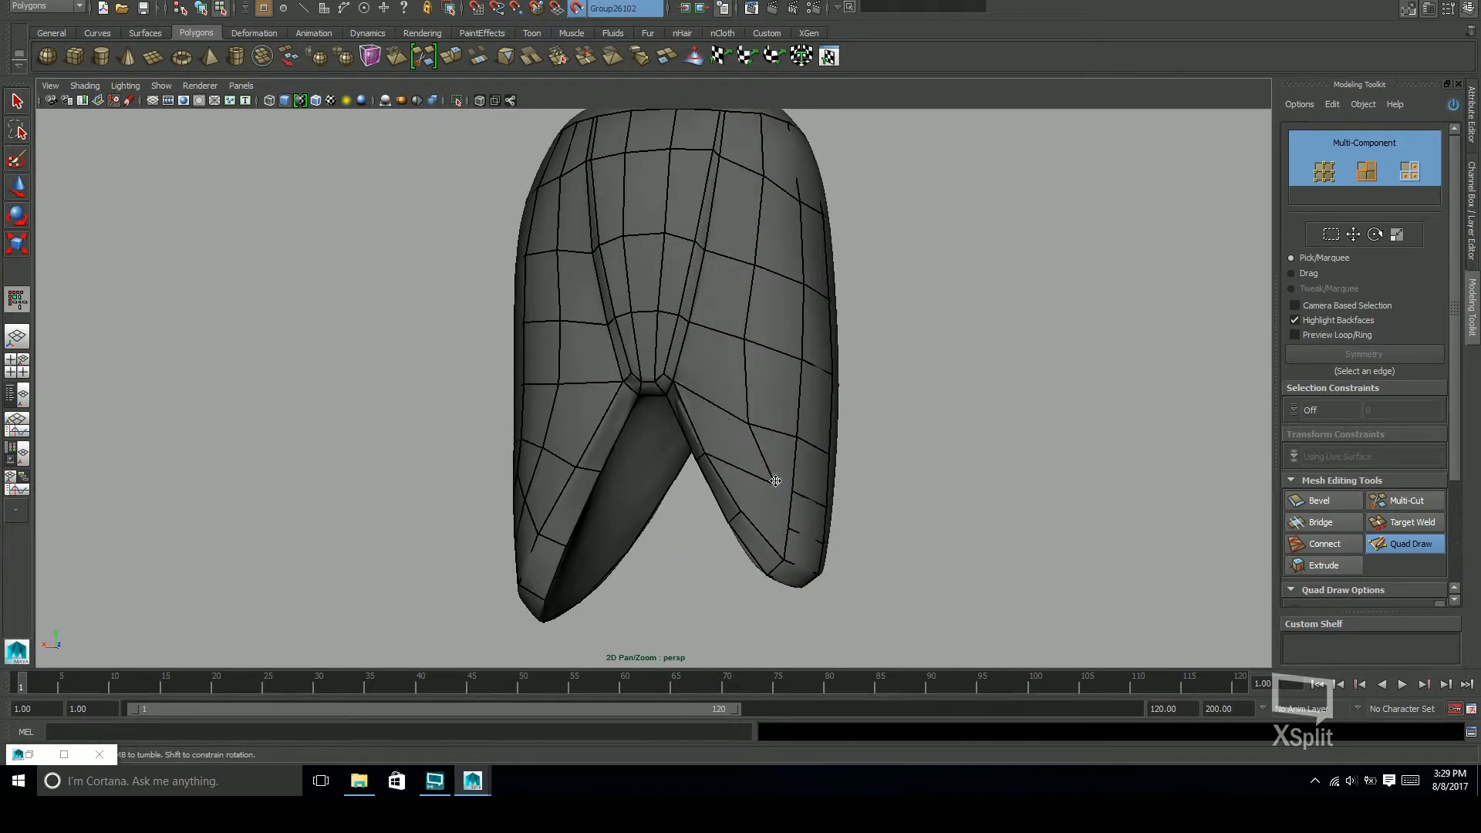
{"action": "mouse_move", "coordinate": [762, 493]}
{"action": "left_mouse_down", "text": "alt"}
{"action": "mouse_move", "coordinate": [747, 466]}
{"action": "mouse_move", "coordinate": [764, 468]}
{"action": "left_mouse_up", "text": "alt"}
{"action": "middle_click_drag", "start_coordinate": [764, 467], "coordinate": [783, 489], "text": "alt"}
{"action": "left_click_drag", "start_coordinate": [784, 489], "coordinate": [764, 397], "text": "alt"}
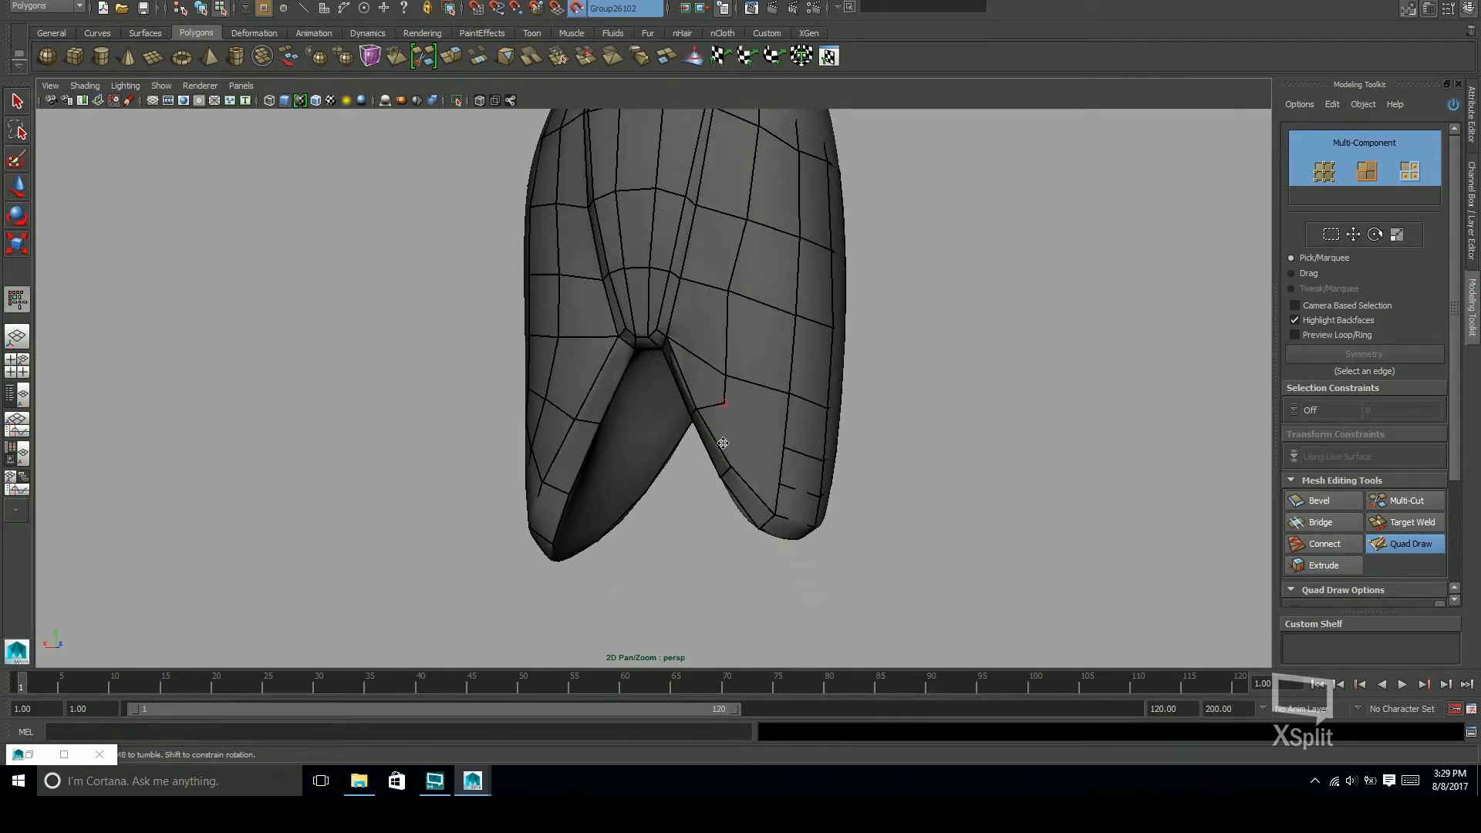
{"action": "middle_click_drag", "start_coordinate": [785, 470], "coordinate": [758, 446], "text": "alt"}
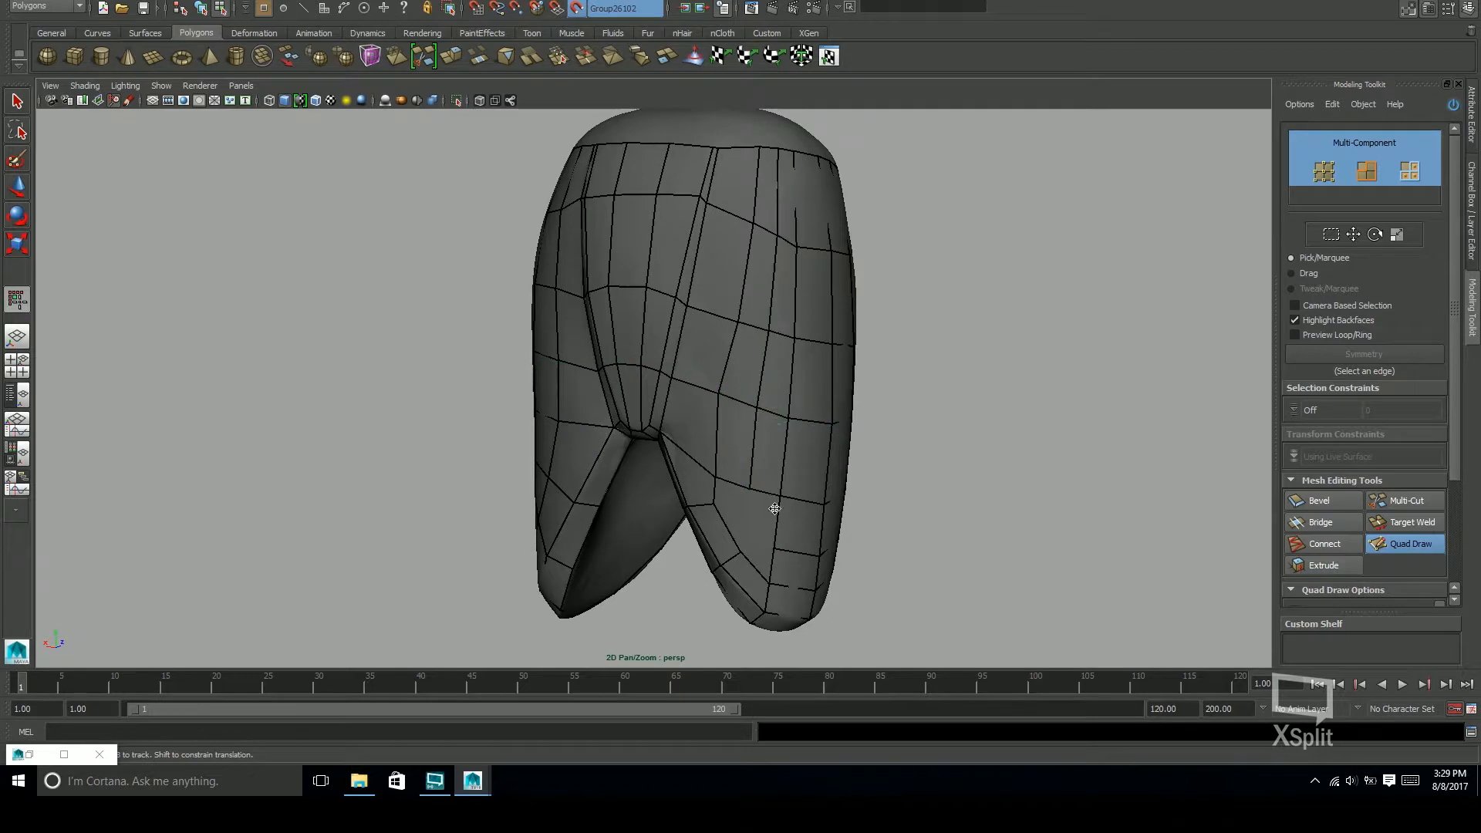
Place new vertices near the back flap's lower corner and fill the remaining quads down to the tip
{"action": "key", "text": "ctrl+z"}
{"action": "left_click", "coordinate": [745, 507]}
{"action": "left_click", "coordinate": [733, 495], "text": "shift"}
{"action": "left_click_drag", "start_coordinate": [764, 548], "coordinate": [923, 532], "text": "alt"}
{"action": "middle_click_drag", "start_coordinate": [923, 532], "coordinate": [911, 462], "text": "alt"}
{"action": "left_click", "coordinate": [810, 484]}
{"action": "left_click", "coordinate": [789, 480], "text": "shift"}
{"action": "left_click", "coordinate": [819, 472], "text": "shift"}
{"action": "left_click_drag", "start_coordinate": [821, 480], "coordinate": [725, 479], "text": "alt"}
{"action": "middle_click_drag", "start_coordinate": [725, 478], "coordinate": [877, 506], "text": "alt"}
{"action": "left_click_drag", "start_coordinate": [877, 506], "coordinate": [926, 532], "text": "alt"}
{"action": "middle_click_drag", "start_coordinate": [926, 533], "coordinate": [838, 559], "text": "alt"}
{"action": "left_click_drag", "start_coordinate": [838, 559], "coordinate": [775, 536], "text": "alt"}
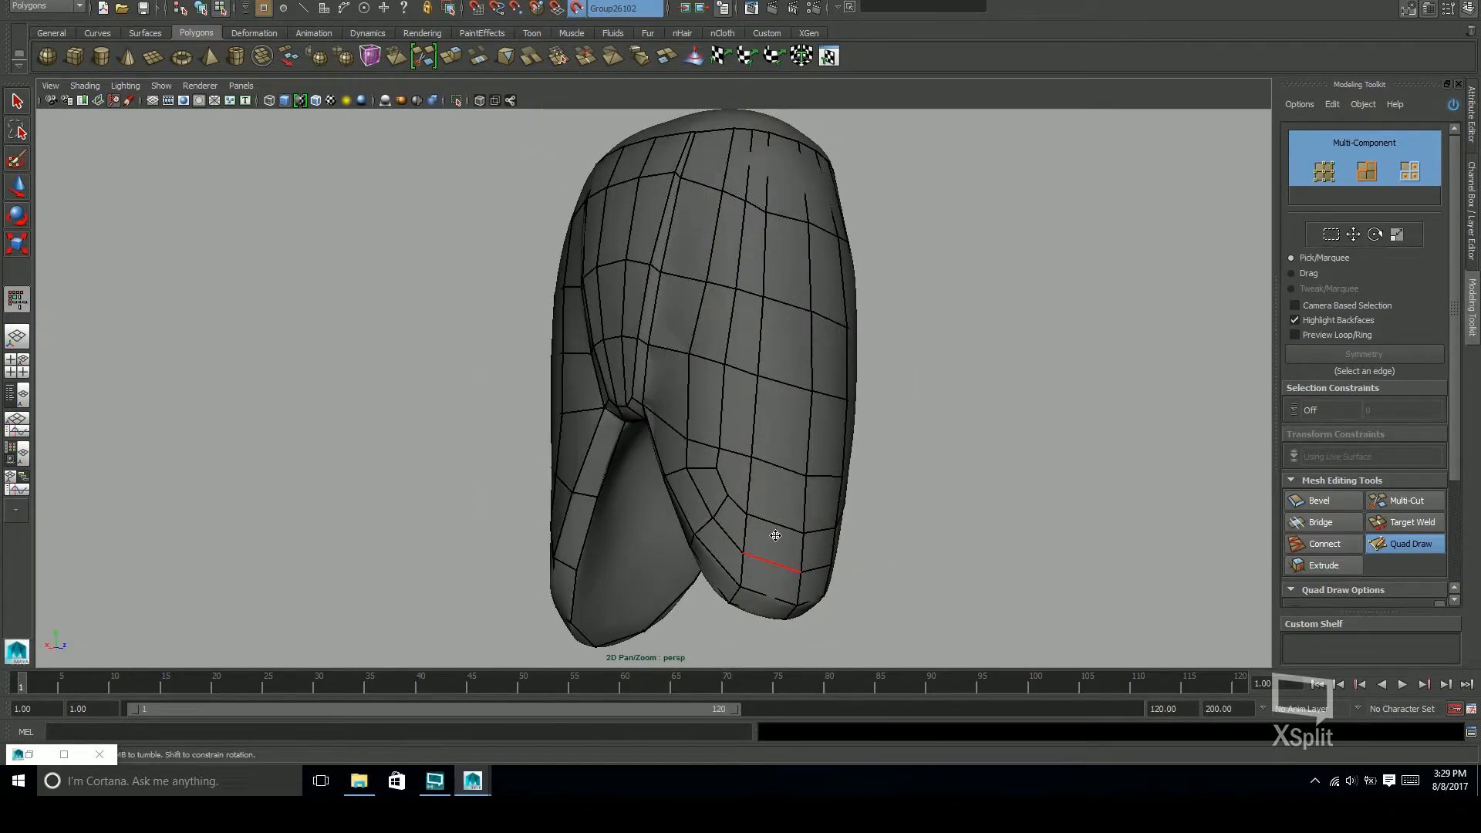
Rebuild the quads at the back flap's lower corner and delete the extra edge row beside the opening
{"action": "left_click_drag", "start_coordinate": [727, 467], "coordinate": [715, 586], "text": "alt"}
{"action": "left_click_drag", "start_coordinate": [670, 521], "coordinate": [698, 513], "text": "alt"}
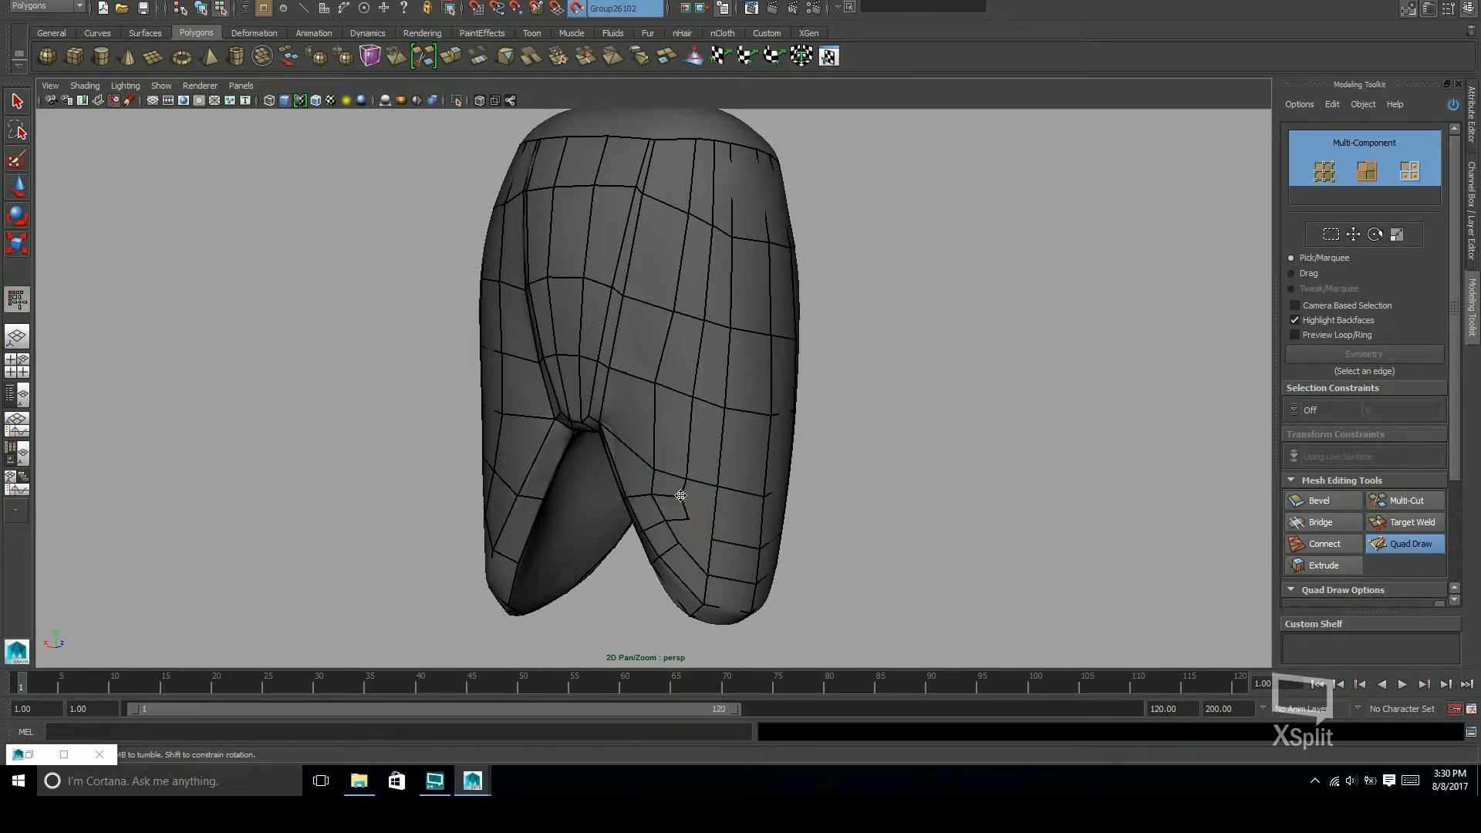
{"action": "mouse_move", "coordinate": [717, 522]}
{"action": "left_mouse_down", "text": "alt"}
{"action": "mouse_move", "coordinate": [760, 489]}
{"action": "mouse_move", "coordinate": [784, 509]}
{"action": "mouse_move", "coordinate": [668, 500]}
{"action": "left_mouse_up", "text": "alt"}
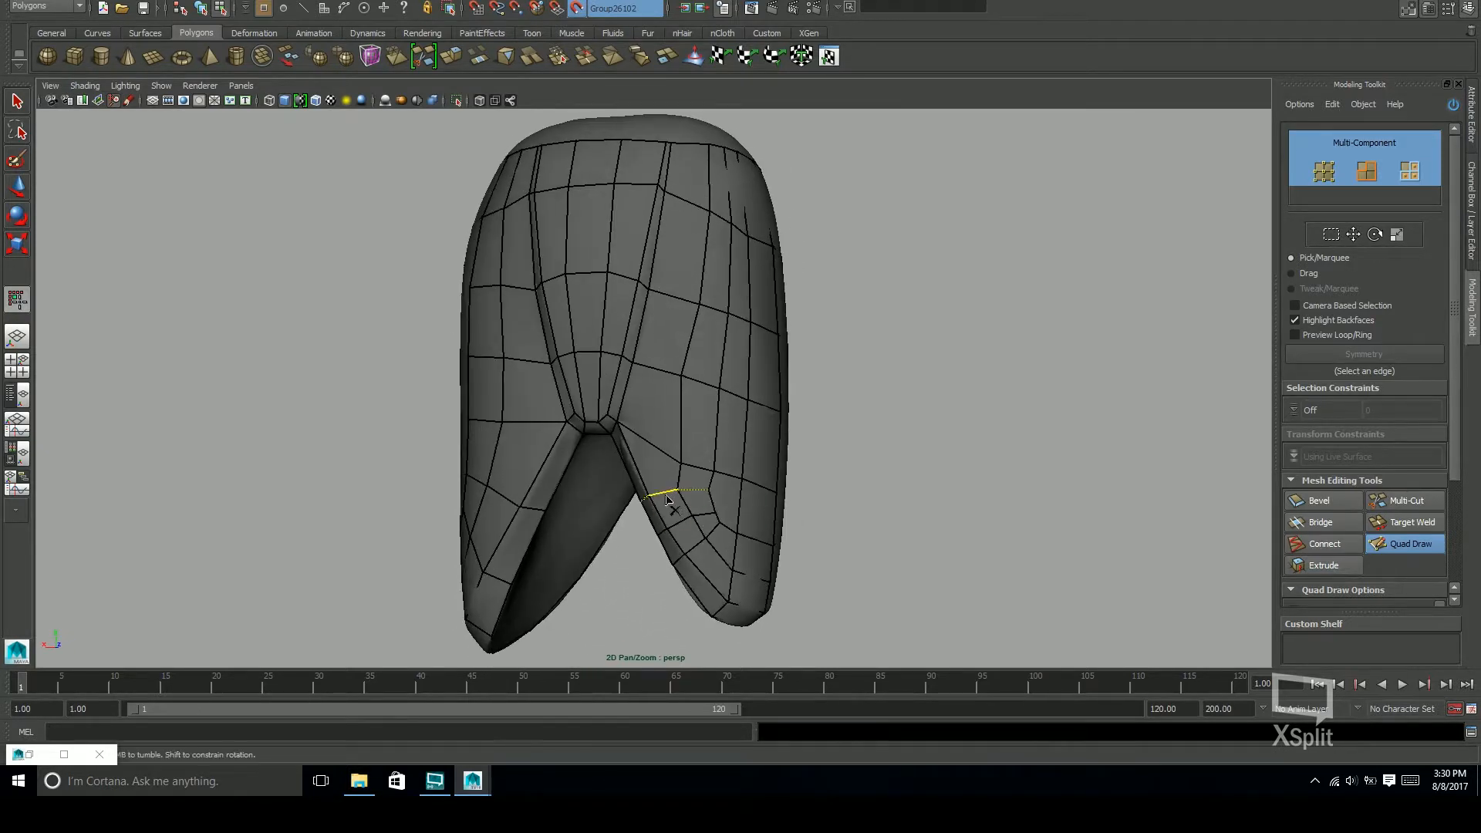
{"action": "left_click_drag", "start_coordinate": [730, 540], "coordinate": [1039, 483], "text": "alt"}
{"action": "scroll", "coordinate": [849, 497], "scroll_direction": "down", "scroll_amount": 3}
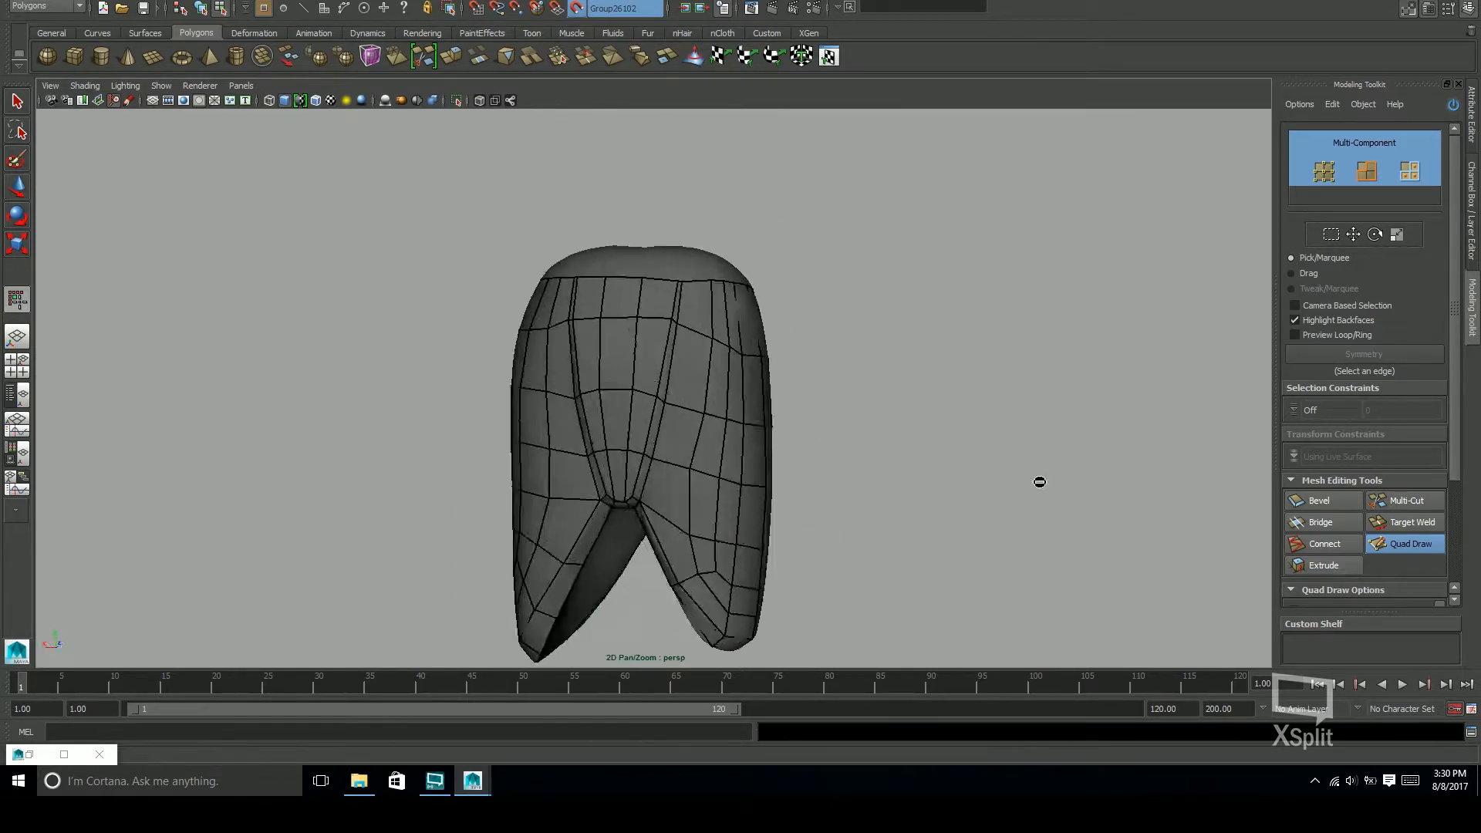
Relax the upper quads beside the back panel and adjust the vertices along its seam
{"action": "scroll", "coordinate": [925, 455], "scroll_direction": "up", "scroll_amount": 3}
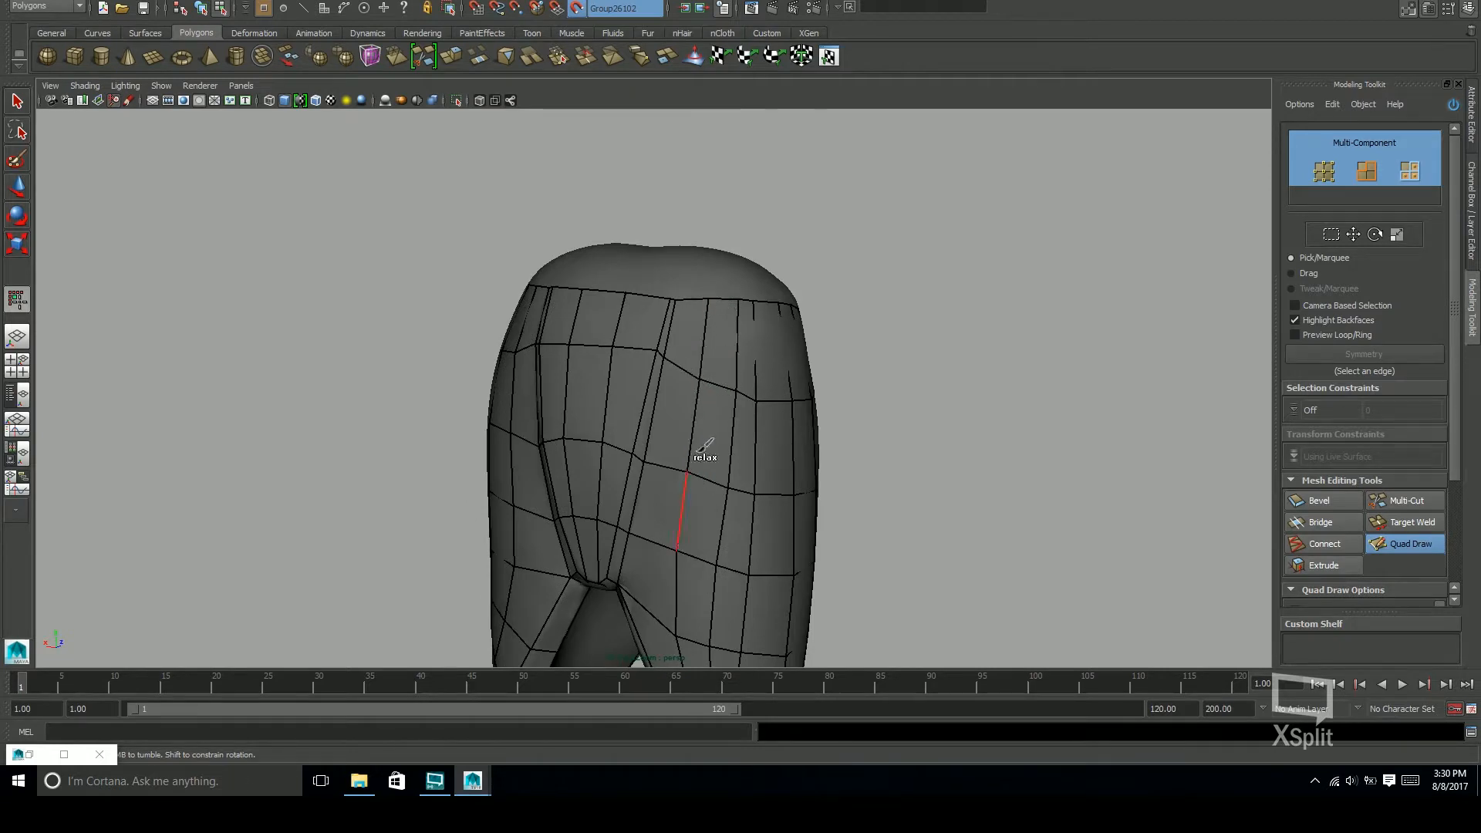
{"action": "middle_click_drag", "start_coordinate": [705, 446], "coordinate": [716, 369], "text": "alt"}
{"action": "left_click_drag", "start_coordinate": [673, 366], "coordinate": [717, 360], "text": "alt"}
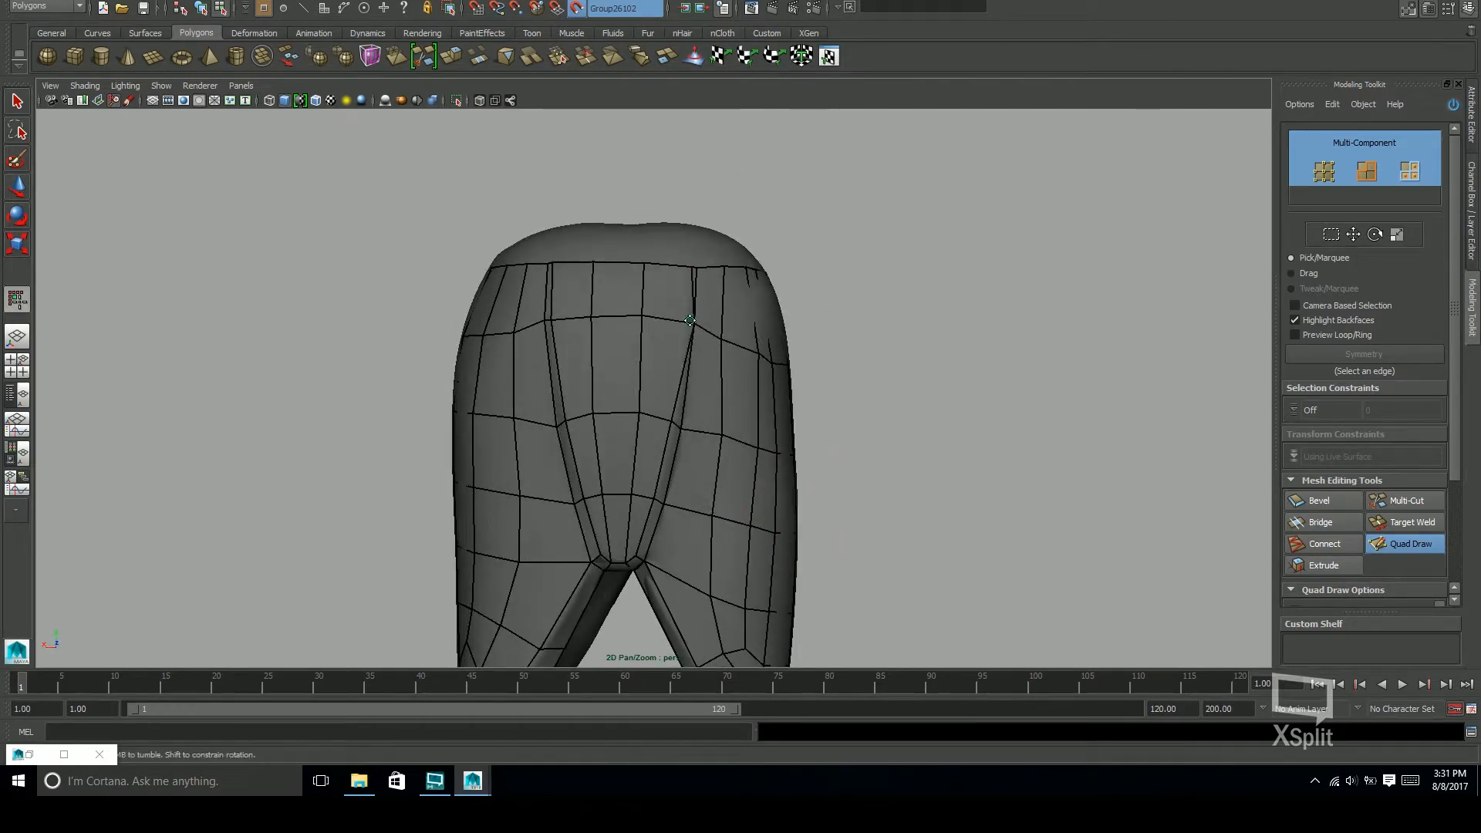
{"action": "scroll", "coordinate": [718, 355], "scroll_direction": "up", "scroll_amount": 3}
{"action": "scroll", "coordinate": [857, 367], "scroll_direction": "down", "scroll_amount": 4}
{"action": "left_click_drag", "start_coordinate": [802, 393], "coordinate": [724, 447], "text": "alt"}
{"action": "middle_click_drag", "start_coordinate": [724, 447], "coordinate": [720, 360], "text": "alt"}
Even out the quad rows down the back half of the side panel to the flap's lower corner
{"action": "middle_click_drag", "start_coordinate": [719, 521], "coordinate": [713, 339], "text": "alt"}
{"action": "left_click_drag", "start_coordinate": [780, 451], "coordinate": [738, 466], "text": "alt"}
{"action": "middle_click_drag", "start_coordinate": [735, 386], "coordinate": [716, 519], "text": "alt"}
{"action": "mouse_move", "coordinate": [809, 267]}
{"action": "left_mouse_down", "text": "alt"}
{"action": "mouse_move", "coordinate": [763, 249]}
{"action": "mouse_move", "coordinate": [709, 317]}
{"action": "left_mouse_up", "text": "alt"}
{"action": "mouse_move", "coordinate": [718, 426]}
{"action": "middle_mouse_down", "text": "alt"}
{"action": "mouse_move", "coordinate": [728, 350]}
{"action": "mouse_move", "coordinate": [714, 334]}
{"action": "middle_mouse_up", "text": "alt"}
{"action": "middle_click_drag", "start_coordinate": [747, 447], "coordinate": [755, 348], "text": "alt"}
{"action": "left_click_drag", "start_coordinate": [682, 461], "coordinate": [803, 486], "text": "alt"}
{"action": "middle_click_drag", "start_coordinate": [687, 394], "coordinate": [673, 453], "text": "alt"}
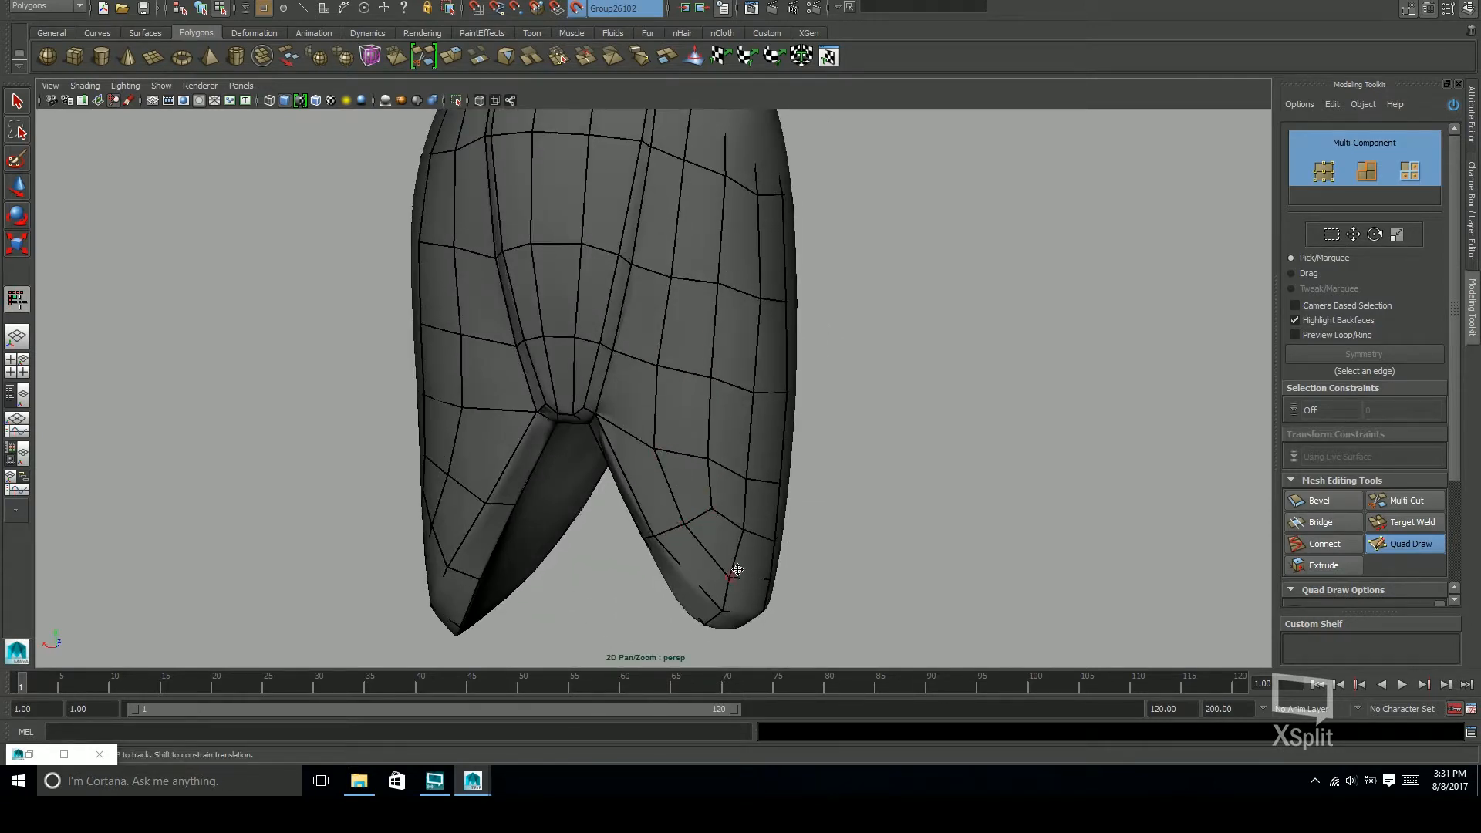
{"action": "left_click_drag", "start_coordinate": [731, 569], "coordinate": [764, 467], "text": "alt"}
{"action": "middle_click_drag", "start_coordinate": [689, 388], "coordinate": [693, 472], "text": "alt"}
{"action": "right_click_drag", "start_coordinate": [690, 461], "coordinate": [589, 466], "text": "alt"}
Leave Quad Draw, select the retopologized skirt in object mode and show the retop_meshes layer
{"action": "middle_click_drag", "start_coordinate": [589, 466], "coordinate": [689, 426], "text": "alt"}
{"action": "mouse_move", "coordinate": [741, 432]}
{"action": "left_mouse_down", "text": "alt"}
{"action": "mouse_move", "coordinate": [794, 434]}
{"action": "mouse_move", "coordinate": [823, 467]}
{"action": "mouse_move", "coordinate": [783, 435]}
{"action": "mouse_move", "coordinate": [694, 409]}
{"action": "mouse_move", "coordinate": [638, 396]}
{"action": "mouse_move", "coordinate": [632, 420]}
{"action": "mouse_move", "coordinate": [818, 491]}
{"action": "mouse_move", "coordinate": [860, 483]}
{"action": "mouse_move", "coordinate": [760, 424]}
{"action": "mouse_move", "coordinate": [861, 552]}
{"action": "mouse_move", "coordinate": [964, 448]}
{"action": "left_mouse_up", "text": "alt"}
{"action": "left_click", "coordinate": [1406, 543]}
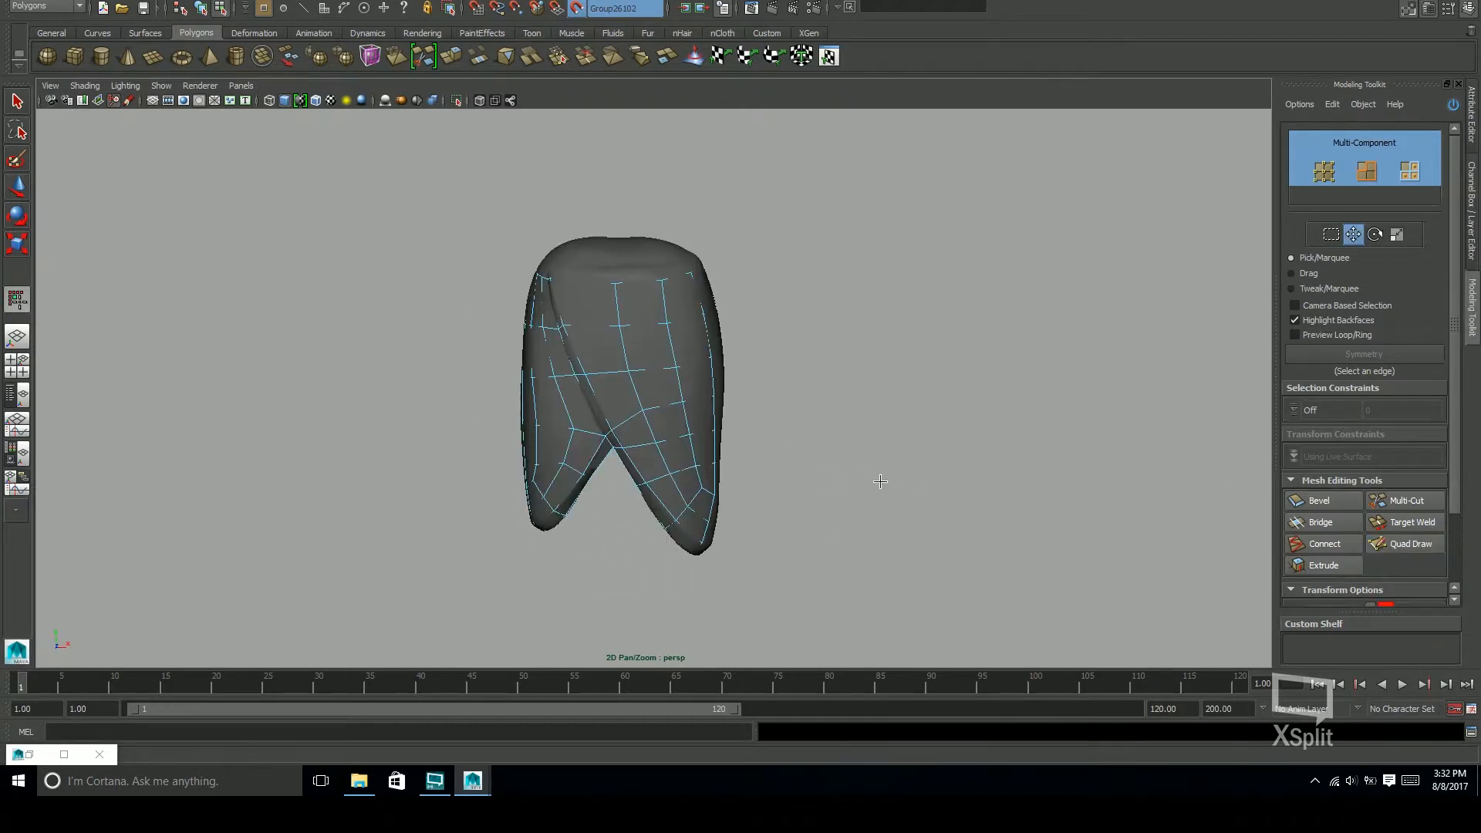
{"action": "key", "text": "F8"}
{"action": "left_click", "coordinate": [849, 515]}
{"action": "left_click", "coordinate": [697, 317]}
{"action": "left_click", "coordinate": [1472, 212]}
{"action": "left_click", "coordinate": [1302, 482]}
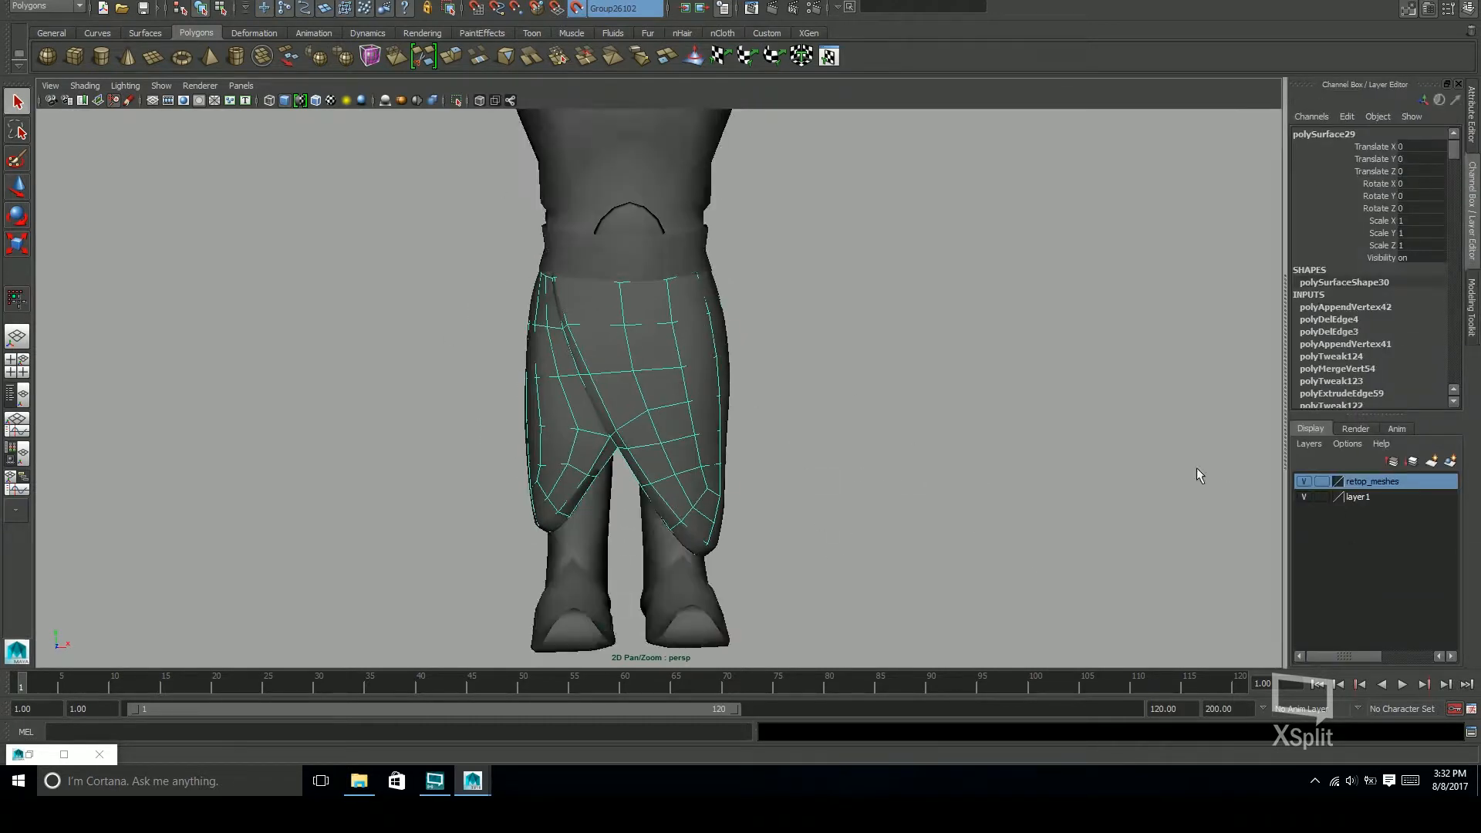
Add the dense original skirt mesh to layer1 and hide that layer
{"action": "left_click_drag", "start_coordinate": [1080, 505], "coordinate": [926, 515], "text": "alt"}
{"action": "left_click_drag", "start_coordinate": [582, 301], "coordinate": [660, 550], "text": "alt"}
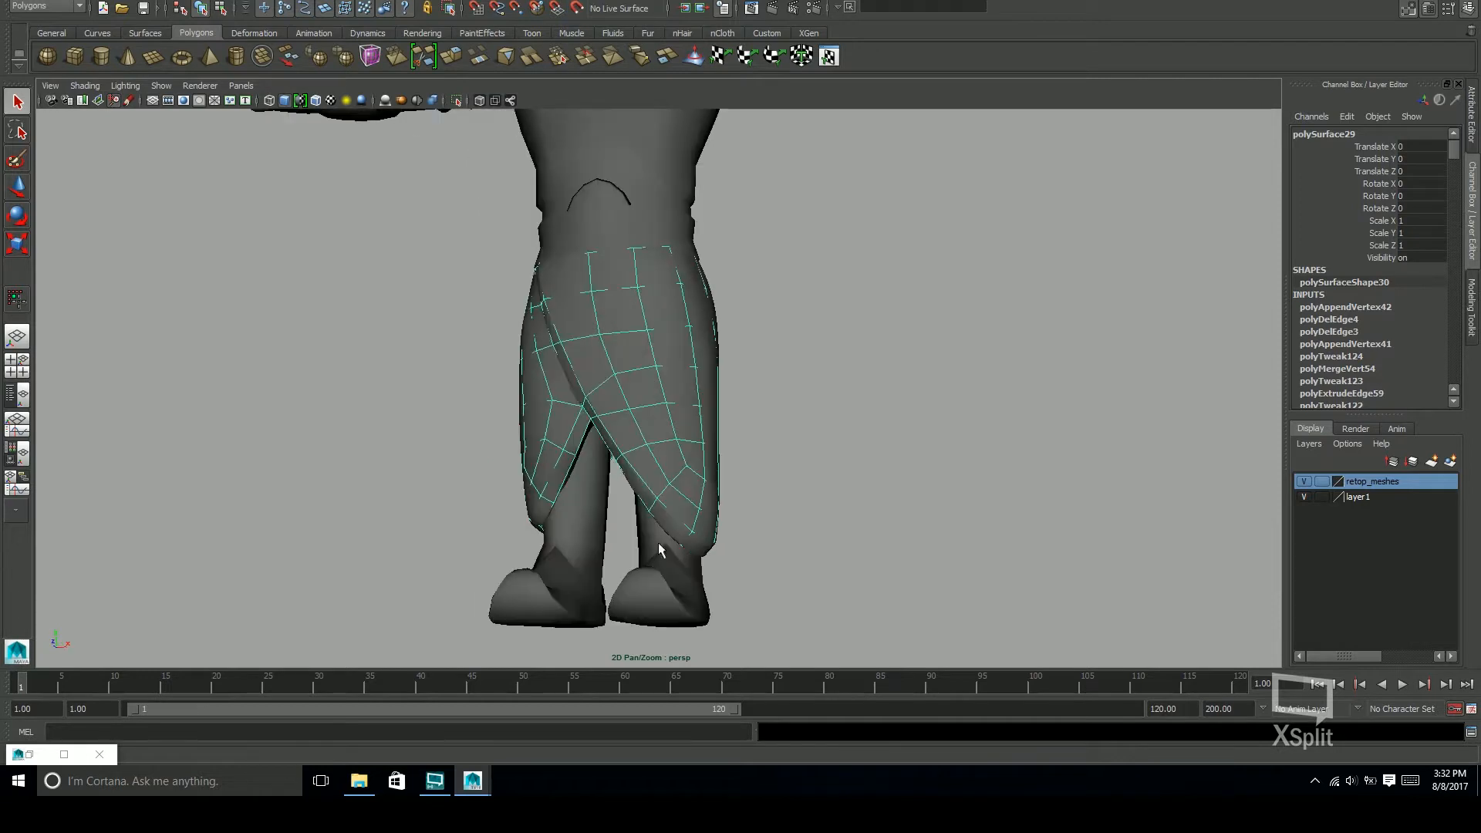
{"action": "left_click", "coordinate": [625, 507]}
{"action": "left_click", "coordinate": [693, 494]}
{"action": "right_click", "coordinate": [1373, 497]}
{"action": "left_click", "coordinate": [1377, 505]}
{"action": "left_click", "coordinate": [704, 356]}
{"action": "left_click", "coordinate": [1387, 500]}
{"action": "right_click", "coordinate": [1387, 502]}
{"action": "left_click", "coordinate": [1389, 528]}
{"action": "left_click", "coordinate": [1303, 498]}
Soften the edges of the retopologized skirt and examine its shading from the side and front
{"action": "left_click_drag", "start_coordinate": [718, 467], "coordinate": [914, 441], "text": "alt"}
{"action": "left_click", "coordinate": [781, 473]}
{"action": "left_click", "coordinate": [794, 417]}
{"action": "right_click_drag", "start_coordinate": [794, 416], "coordinate": [973, 425], "text": "shift"}
{"action": "left_click_drag", "start_coordinate": [963, 454], "coordinate": [913, 430], "text": "alt"}
{"action": "right_click_drag", "start_coordinate": [771, 540], "coordinate": [816, 599], "text": "alt"}
{"action": "middle_click_drag", "start_coordinate": [816, 599], "coordinate": [759, 475], "text": "alt"}
{"action": "right_click_drag", "start_coordinate": [759, 476], "coordinate": [758, 478], "text": "shift"}
{"action": "left_click_drag", "start_coordinate": [888, 473], "coordinate": [779, 427], "text": "alt"}
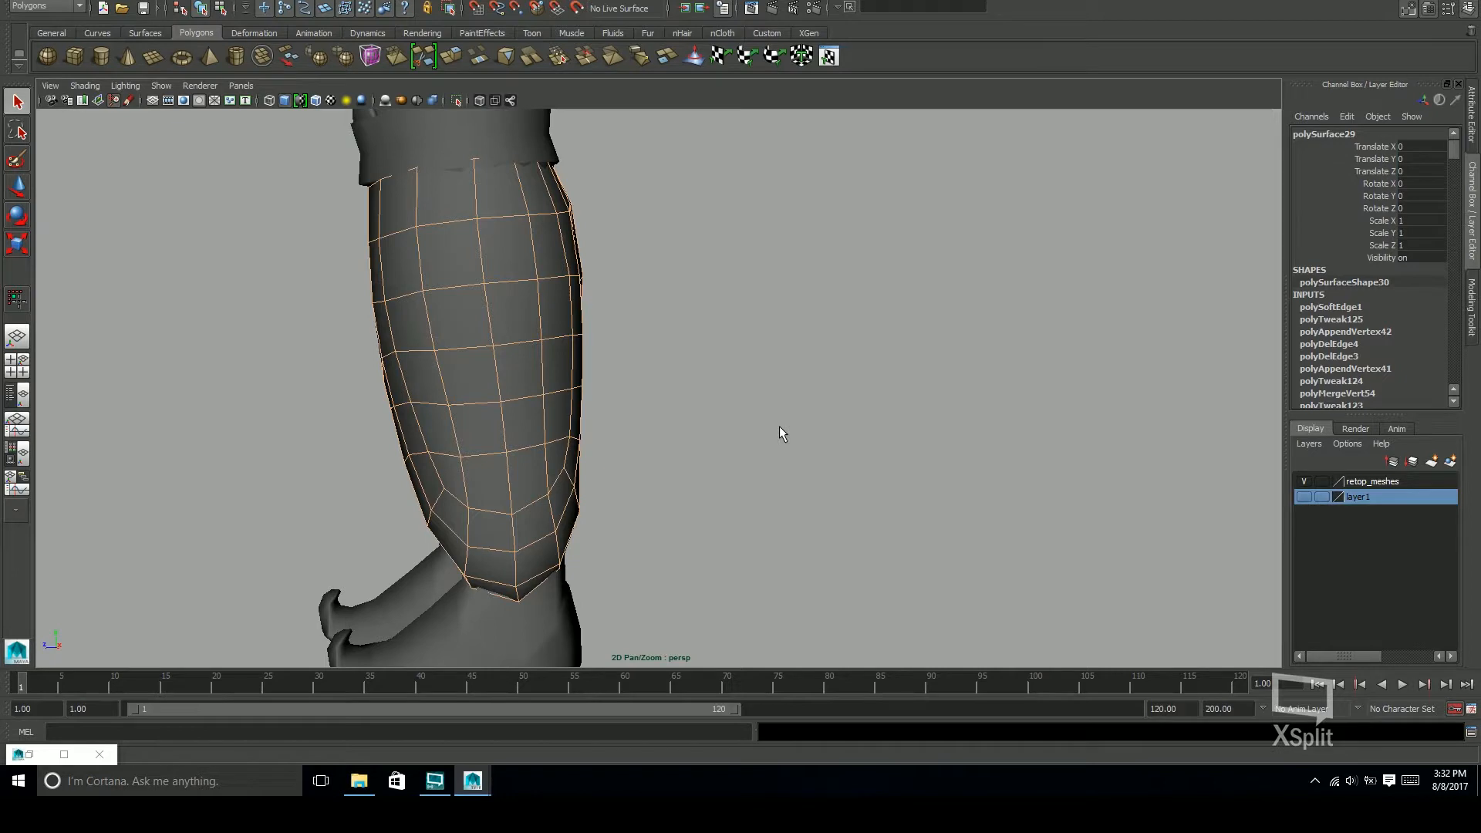
{"action": "left_click_drag", "start_coordinate": [694, 402], "coordinate": [1034, 485], "text": "alt"}
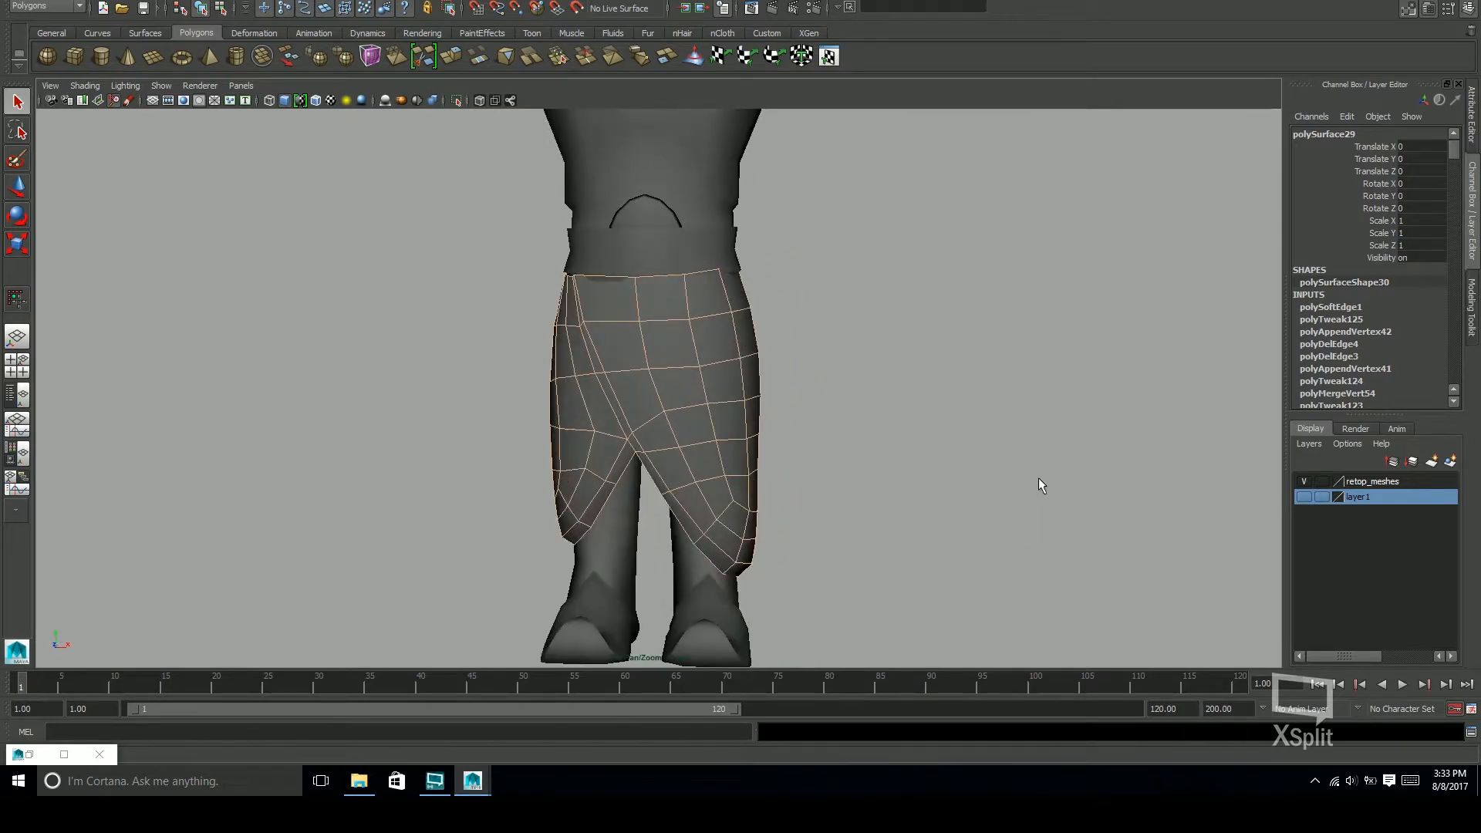
Show layer1, make the dense skirt mesh live, and start Quad Draw on the retopologized skirt
{"action": "left_click", "coordinate": [1303, 497]}
{"action": "left_click", "coordinate": [671, 328]}
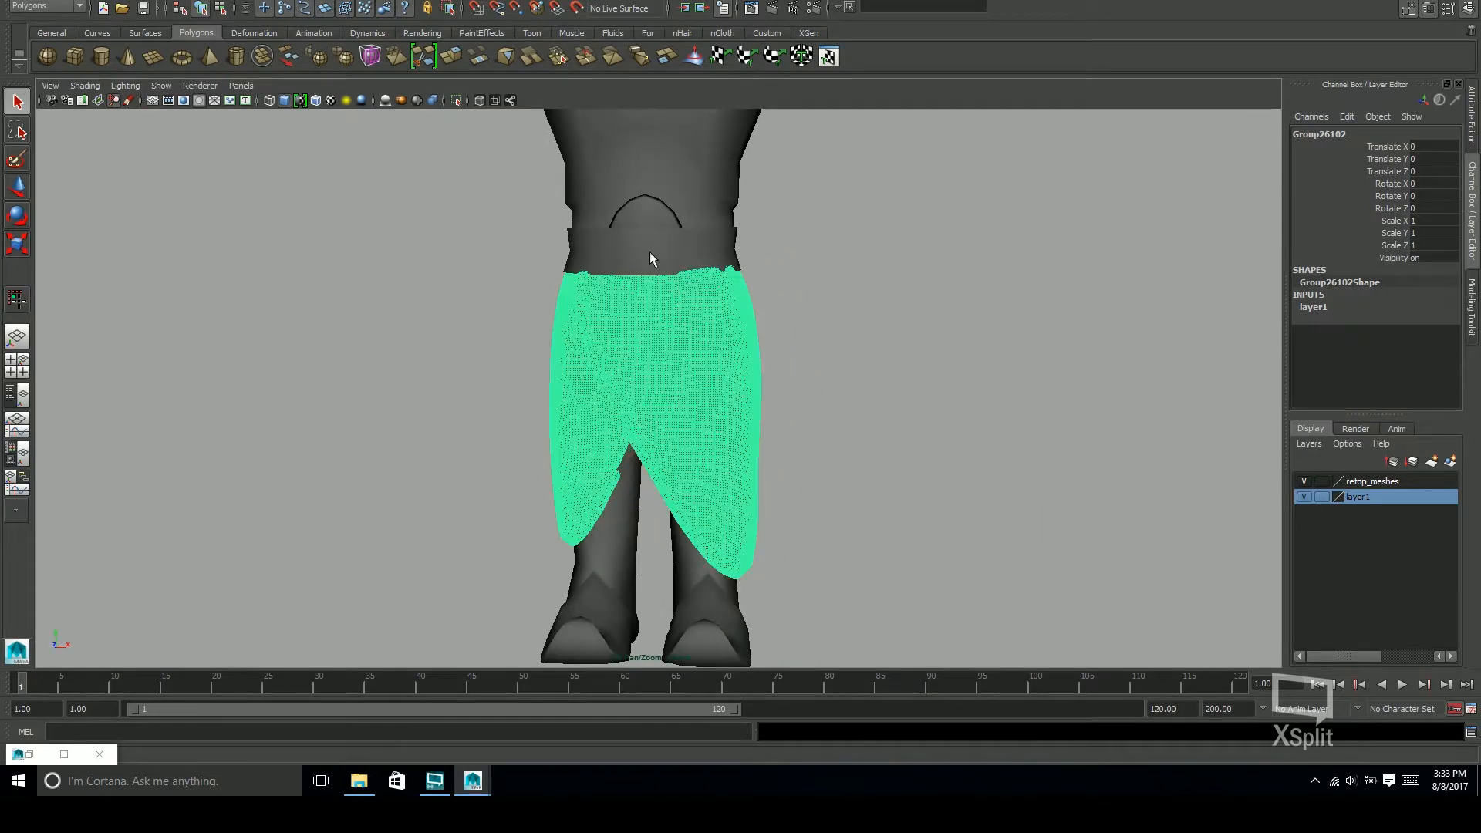
{"action": "left_click", "coordinate": [577, 9]}
{"action": "left_click", "coordinate": [754, 464]}
{"action": "scroll", "coordinate": [862, 525], "scroll_direction": "up", "scroll_amount": 3}
{"action": "left_click_drag", "start_coordinate": [803, 474], "coordinate": [818, 416], "text": "alt"}
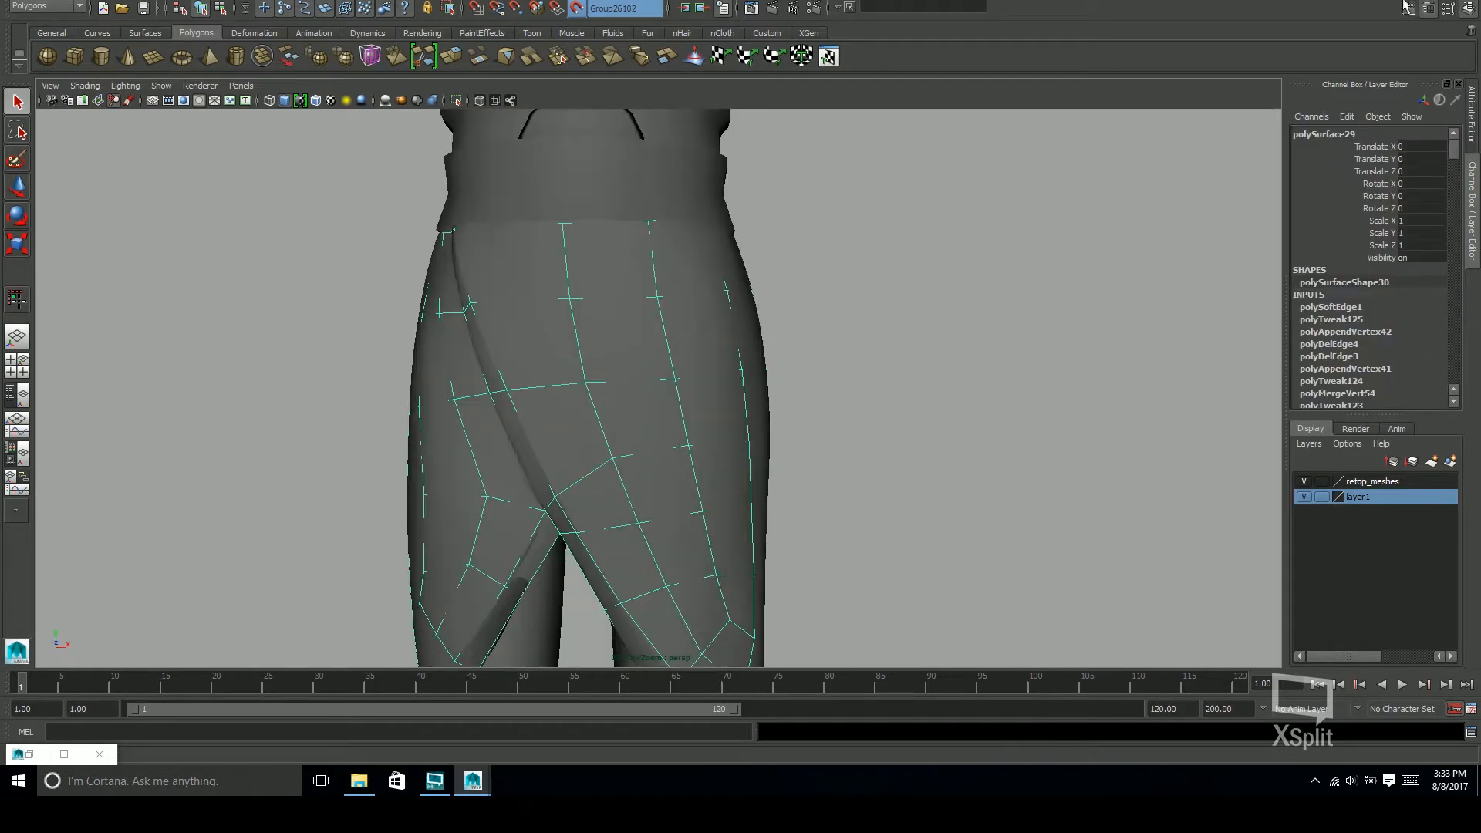
{"action": "left_click", "coordinate": [1407, 8]}
{"action": "left_click", "coordinate": [1407, 544]}
Insert extra horizontal edge loops around the upper rows of the skirt
{"action": "middle_click_drag", "start_coordinate": [803, 371], "coordinate": [850, 435], "text": "alt"}
{"action": "left_click", "coordinate": [699, 337], "text": "ctrl"}
{"action": "left_click_drag", "start_coordinate": [766, 384], "coordinate": [679, 394], "text": "alt"}
{"action": "left_click", "coordinate": [579, 420], "text": "ctrl"}
{"action": "middle_click_drag", "start_coordinate": [798, 470], "coordinate": [919, 320], "text": "alt"}
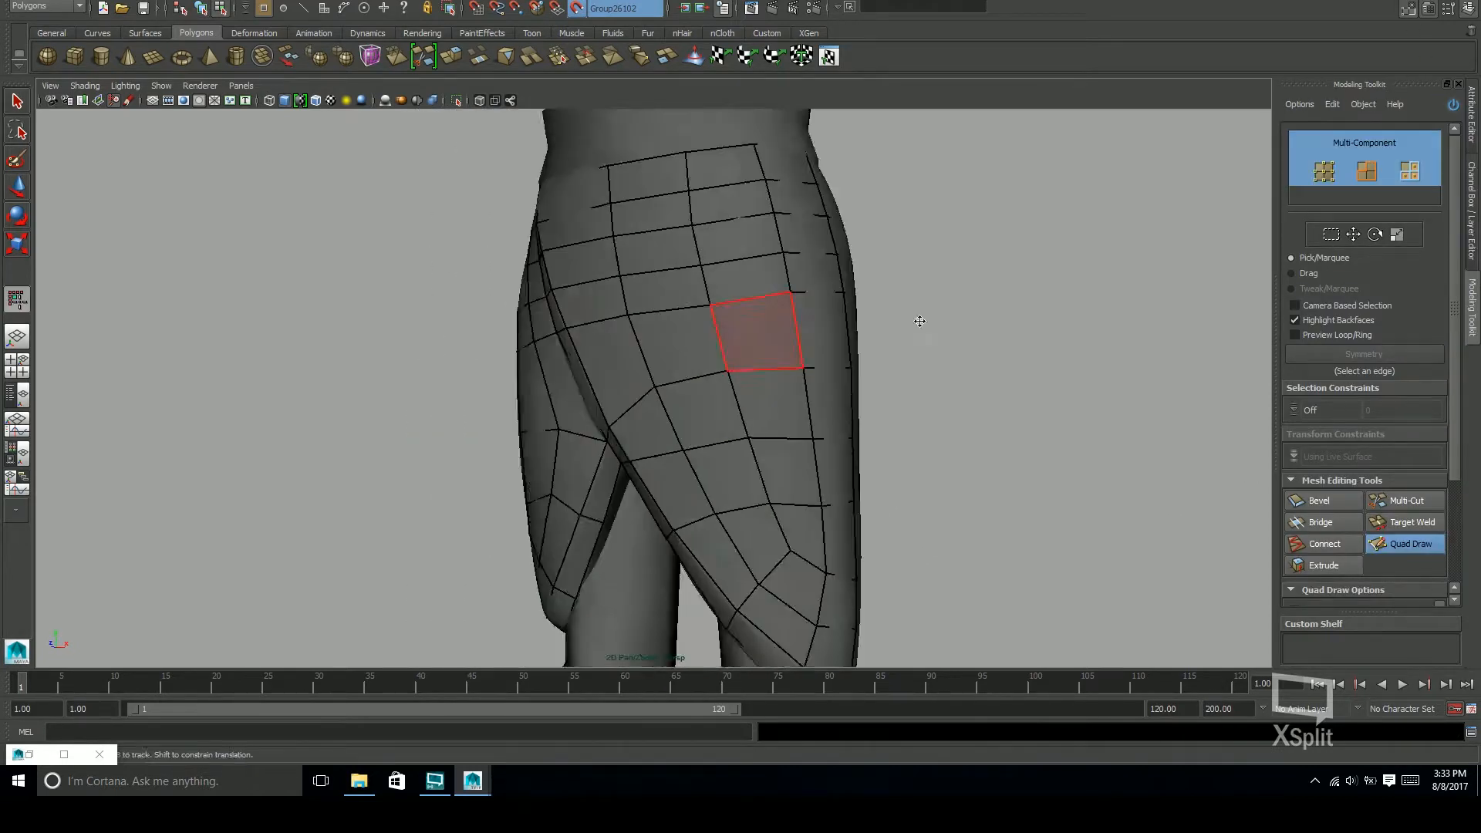
Compare the skirt's edge density with the rest of the character, toggling wireframe on shaded
{"action": "scroll", "coordinate": [920, 321], "scroll_direction": "down", "scroll_amount": 4}
{"action": "left_click_drag", "start_coordinate": [920, 321], "coordinate": [919, 452], "text": "alt"}
{"action": "middle_click_drag", "start_coordinate": [919, 453], "coordinate": [922, 556], "text": "alt"}
{"action": "middle_click_drag", "start_coordinate": [824, 379], "coordinate": [809, 457], "text": "alt"}
{"action": "left_click", "coordinate": [480, 100]}
{"action": "left_click", "coordinate": [479, 100]}
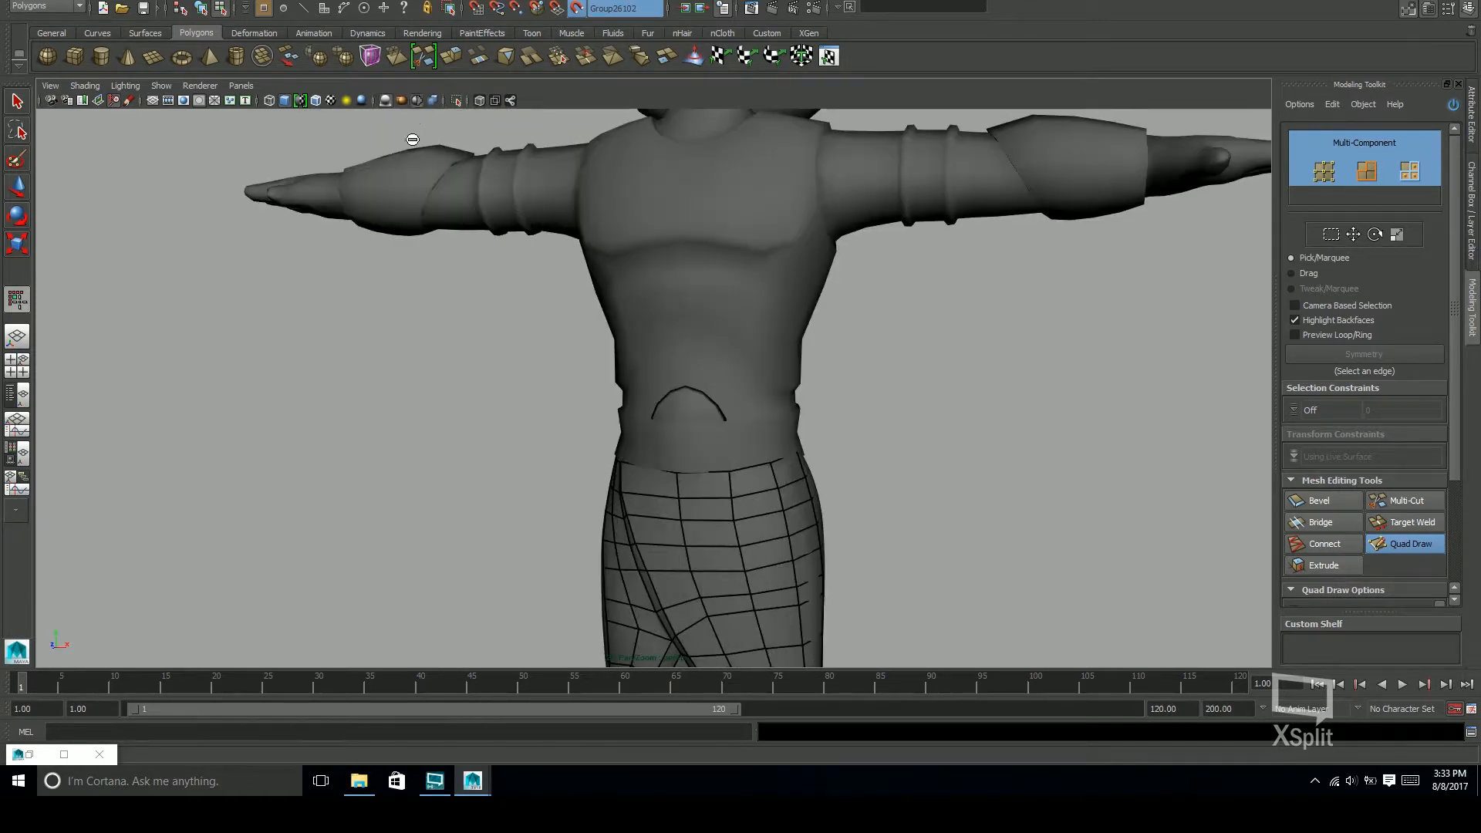
{"action": "left_click", "coordinate": [315, 101]}
{"action": "scroll", "coordinate": [870, 486], "scroll_direction": "down", "scroll_amount": 4}
{"action": "mouse_move", "coordinate": [870, 486]}
{"action": "left_mouse_down", "text": "alt"}
{"action": "mouse_move", "coordinate": [794, 457]}
{"action": "mouse_move", "coordinate": [842, 472]}
{"action": "left_mouse_up", "text": "alt"}
{"action": "left_click", "coordinate": [316, 100]}
{"action": "scroll", "coordinate": [1038, 497], "scroll_direction": "up", "scroll_amount": 5}
{"action": "middle_click_drag", "start_coordinate": [1038, 501], "coordinate": [990, 340], "text": "alt"}
Undo the last edge loops inserted around the upper skirt
{"action": "key", "text": "ctrl+z"}
{"action": "key", "text": "ctrl+z"}
{"action": "key", "text": "ctrl+z"}
{"action": "left_click_drag", "start_coordinate": [933, 426], "coordinate": [910, 410], "text": "alt"}
{"action": "scroll", "coordinate": [910, 410], "scroll_direction": "up", "scroll_amount": 1}
{"action": "middle_click_drag", "start_coordinate": [909, 409], "coordinate": [967, 471], "text": "alt"}
{"action": "scroll", "coordinate": [926, 448], "scroll_direction": "up", "scroll_amount": 1}
{"action": "key", "text": "ctrl+z"}
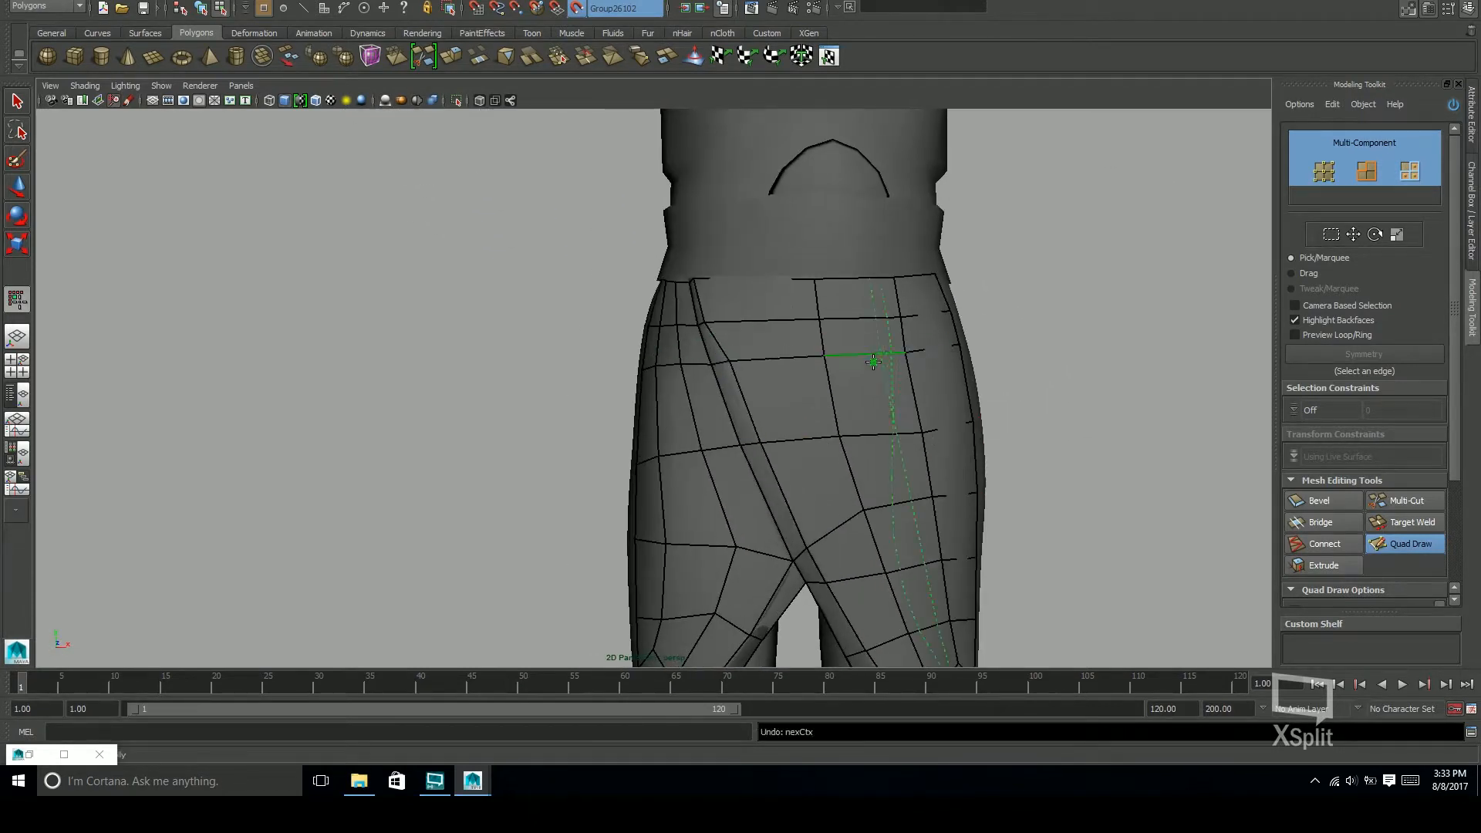
Relax the upper quad rows of the front panel beside the overlapping seam
{"action": "scroll", "coordinate": [885, 344], "scroll_direction": "up", "scroll_amount": 3}
{"action": "left_click_drag", "start_coordinate": [883, 337], "coordinate": [532, 409], "text": "alt"}
{"action": "middle_click_drag", "start_coordinate": [532, 409], "coordinate": [633, 461], "text": "alt"}
{"action": "left_click_drag", "start_coordinate": [898, 404], "coordinate": [821, 404], "text": "alt"}
{"action": "scroll", "coordinate": [617, 313], "scroll_direction": "up", "scroll_amount": 3}
{"action": "middle_click_drag", "start_coordinate": [617, 312], "coordinate": [682, 324], "text": "alt"}
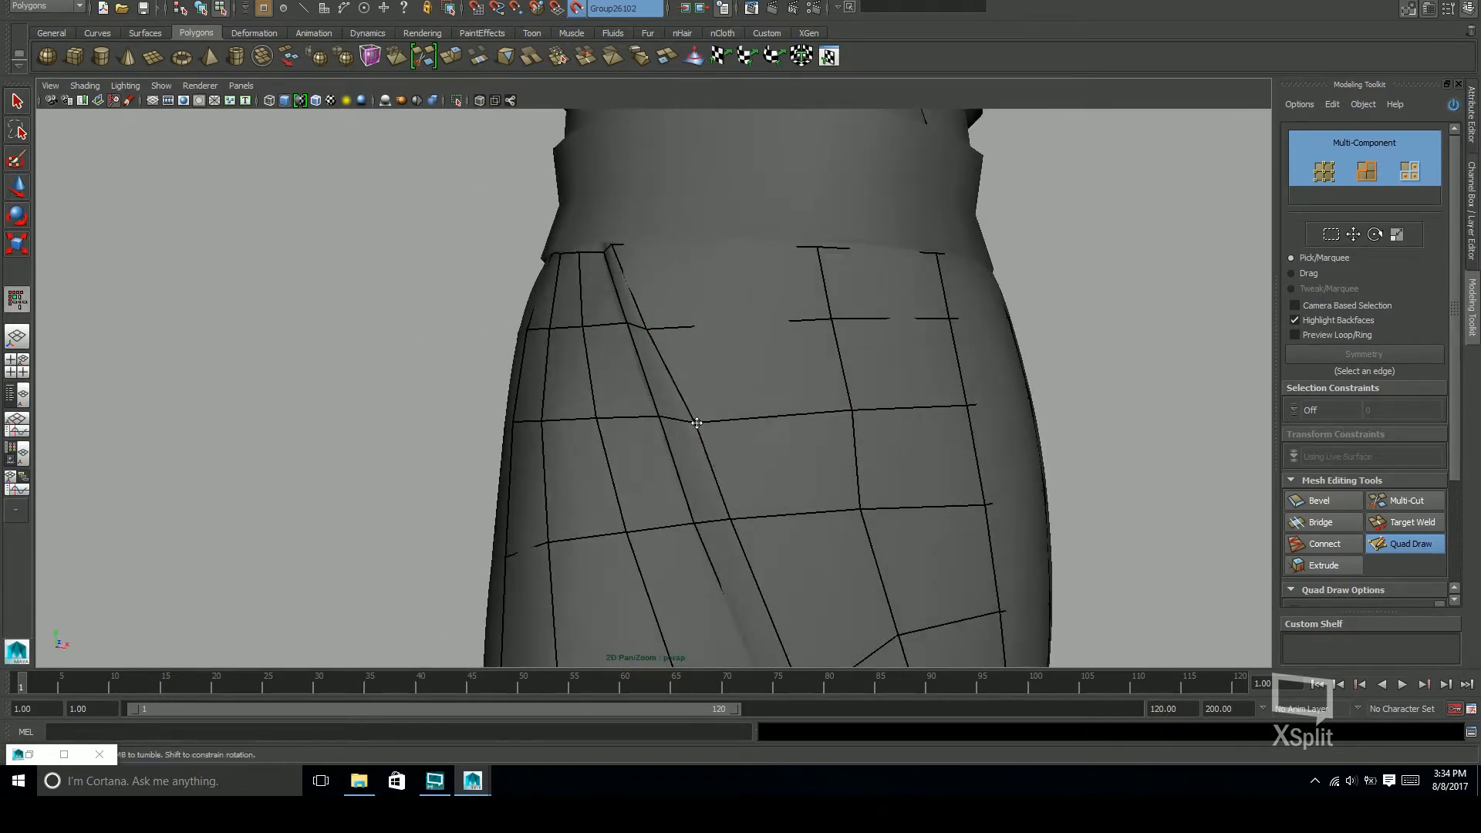
{"action": "left_click", "coordinate": [872, 378], "text": "shift"}
Relax the upper quad rows across the back panel and its side seams
{"action": "left_click_drag", "start_coordinate": [916, 378], "coordinate": [800, 486], "text": "alt"}
{"action": "scroll", "coordinate": [800, 486], "scroll_direction": "down", "scroll_amount": 2}
{"action": "left_click_drag", "start_coordinate": [785, 565], "coordinate": [540, 400], "text": "alt"}
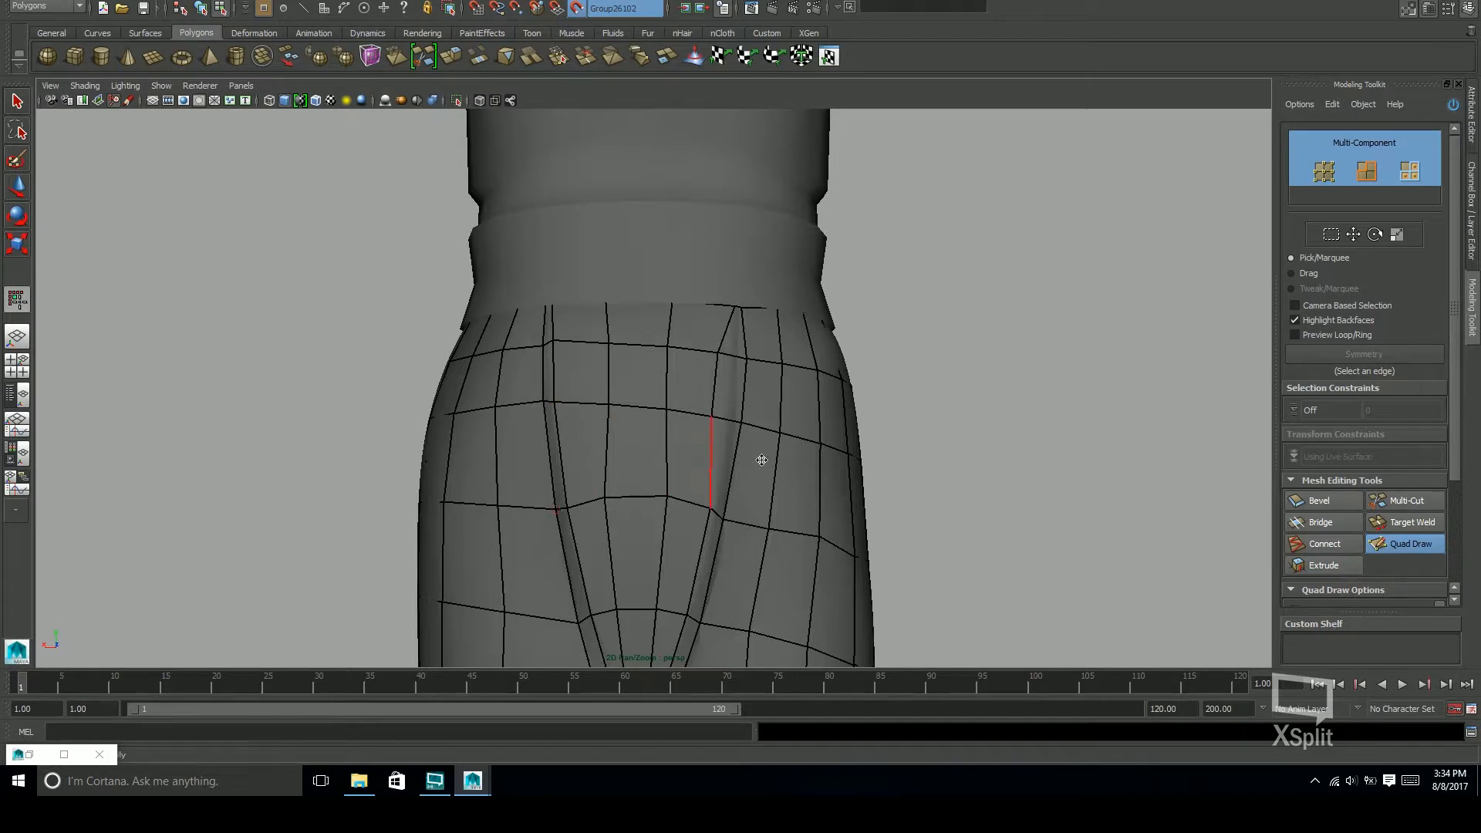
{"action": "left_click_drag", "start_coordinate": [761, 460], "coordinate": [639, 440], "text": "alt"}
{"action": "left_click_drag", "start_coordinate": [660, 373], "coordinate": [649, 370], "text": "shift"}
{"action": "left_click_drag", "start_coordinate": [649, 371], "coordinate": [706, 375], "text": "alt"}
{"action": "middle_click_drag", "start_coordinate": [706, 375], "coordinate": [787, 405], "text": "alt"}
{"action": "right_click_drag", "start_coordinate": [787, 405], "coordinate": [773, 274], "text": "alt"}
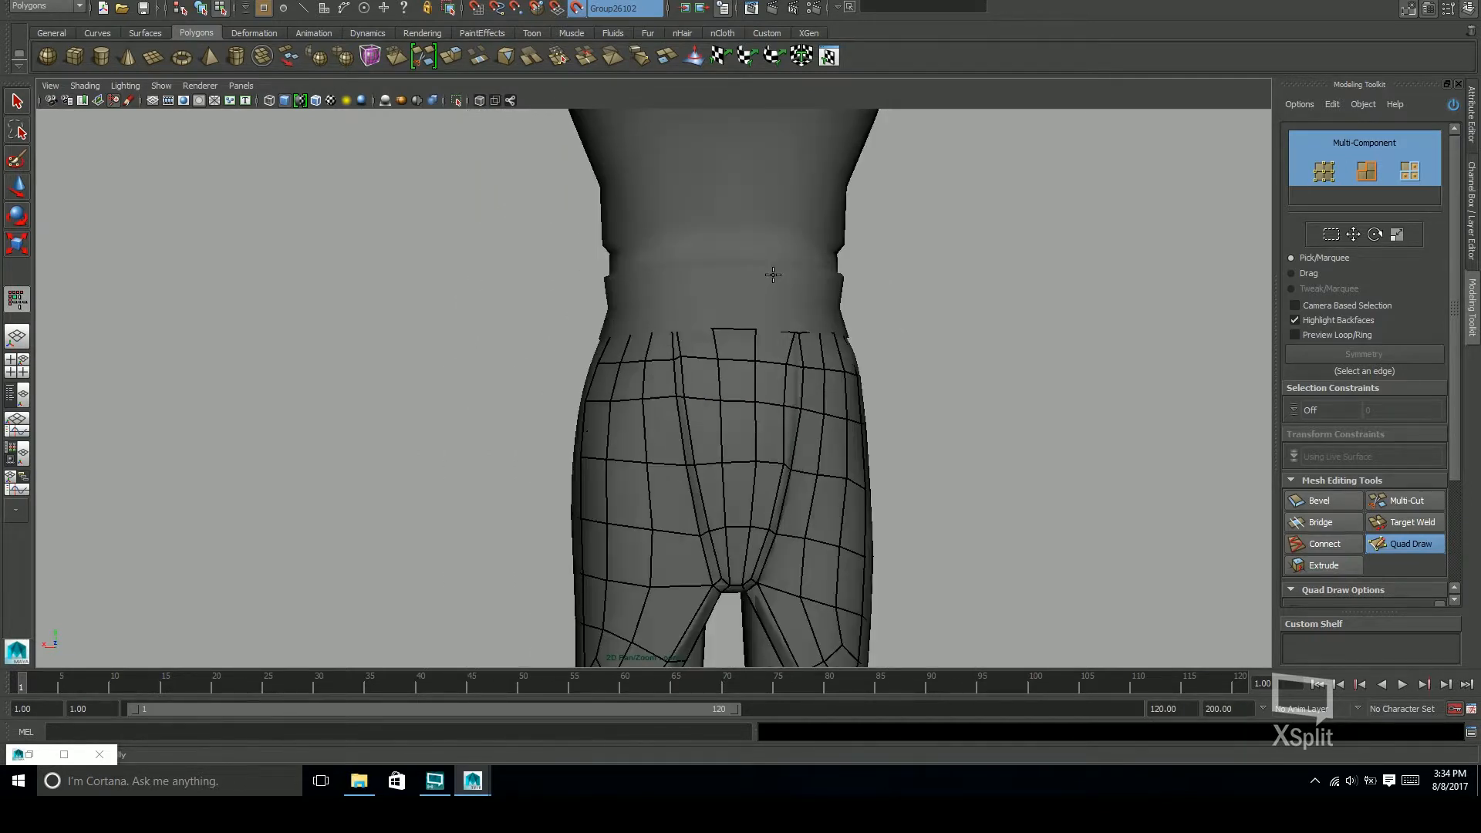
Even out the quad rows on the side panel below the waistband
{"action": "middle_click_drag", "start_coordinate": [762, 400], "coordinate": [832, 346], "text": "alt"}
{"action": "right_click_drag", "start_coordinate": [831, 346], "coordinate": [857, 340], "text": "alt"}
{"action": "left_click_drag", "start_coordinate": [1111, 354], "coordinate": [918, 356], "text": "alt"}
{"action": "mouse_move", "coordinate": [501, 436]}
{"action": "left_mouse_down", "text": "shift"}
{"action": "mouse_move", "coordinate": [568, 400]}
{"action": "mouse_move", "coordinate": [802, 363]}
{"action": "mouse_move", "coordinate": [724, 331]}
{"action": "mouse_move", "coordinate": [784, 397]}
{"action": "mouse_move", "coordinate": [803, 340]}
{"action": "mouse_move", "coordinate": [709, 350]}
{"action": "left_mouse_up", "text": "shift"}
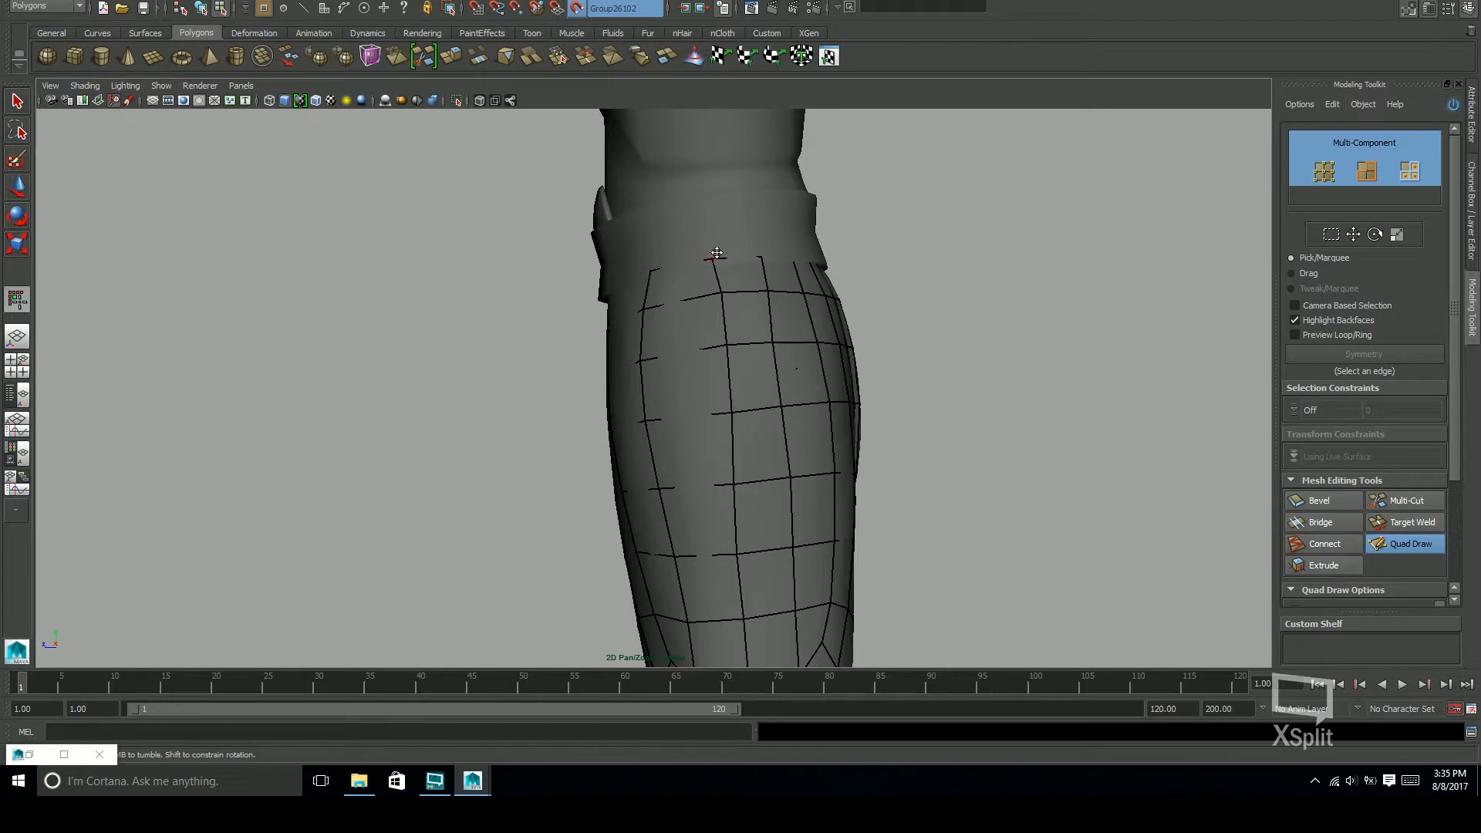
{"action": "mouse_move", "coordinate": [833, 432]}
{"action": "left_mouse_down", "text": "alt"}
{"action": "mouse_move", "coordinate": [733, 331]}
{"action": "mouse_move", "coordinate": [743, 496]}
{"action": "left_mouse_up", "text": "alt"}
{"action": "left_click_drag", "start_coordinate": [949, 448], "coordinate": [760, 395], "text": "alt"}
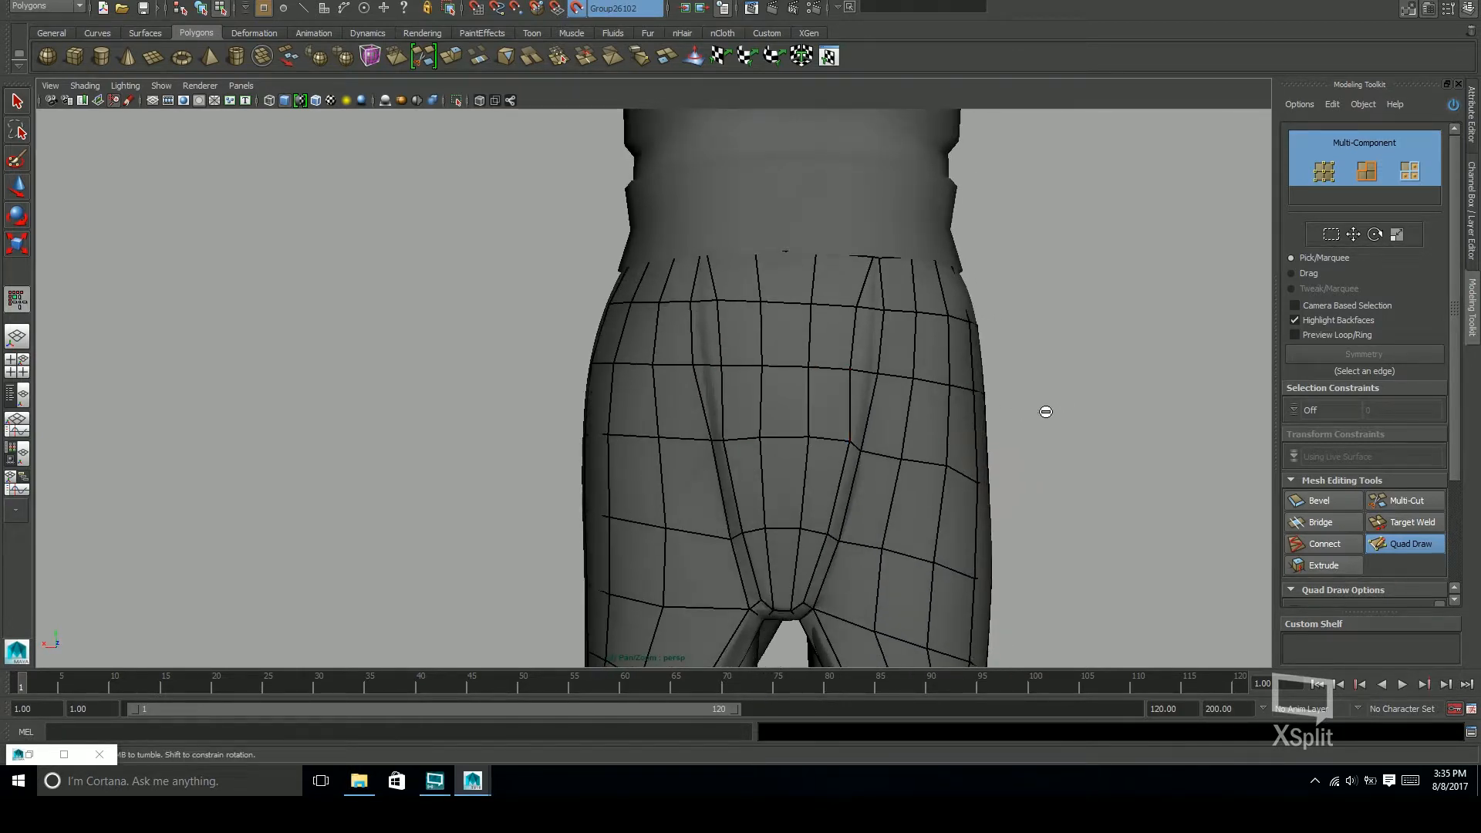
Adjust the vertices along both seams of the back panel
{"action": "middle_click_drag", "start_coordinate": [693, 250], "coordinate": [701, 189], "text": "alt"}
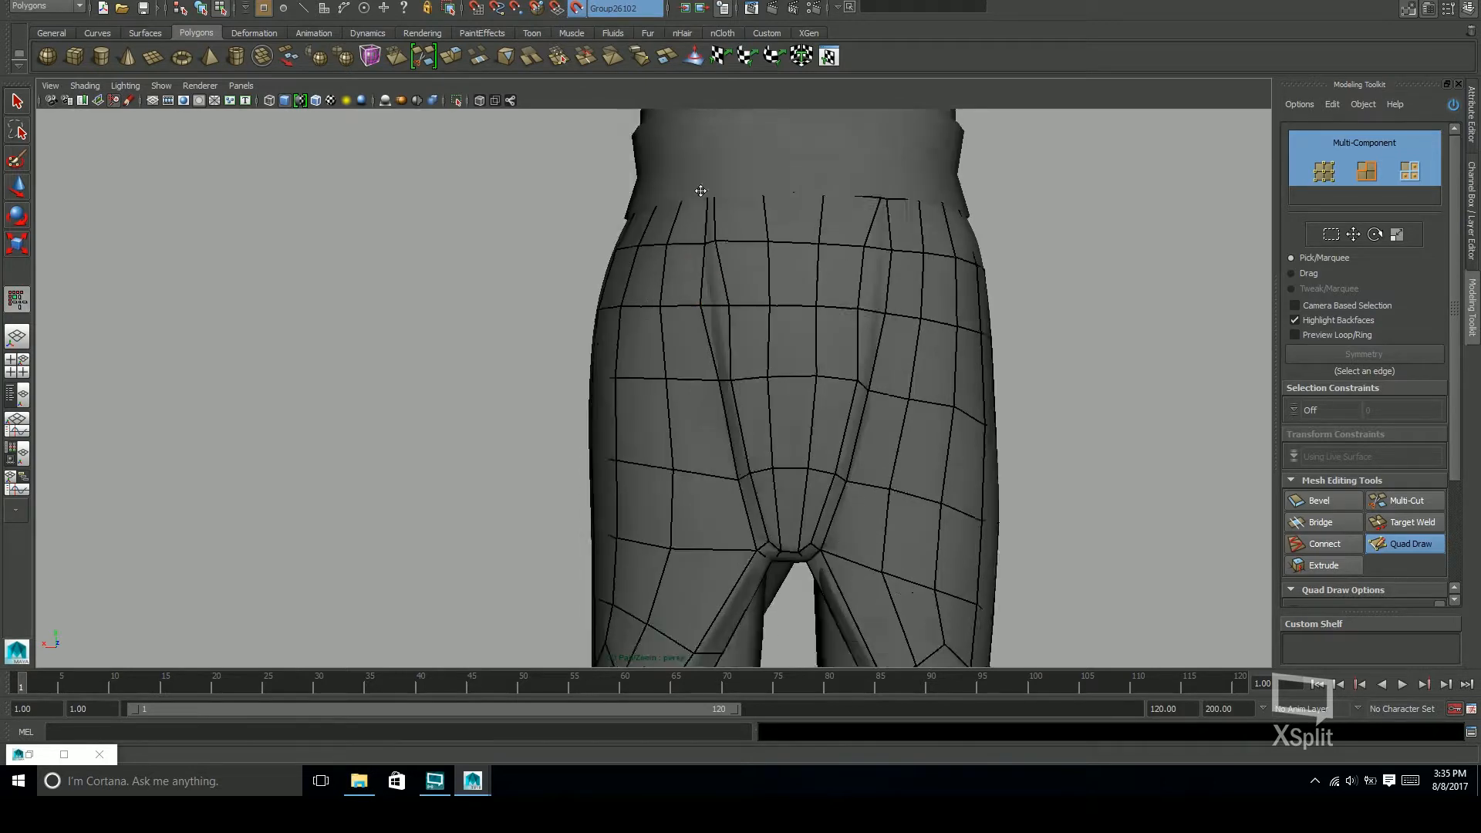
{"action": "right_click_drag", "start_coordinate": [701, 189], "coordinate": [717, 283], "text": "alt"}
{"action": "middle_click_drag", "start_coordinate": [717, 283], "coordinate": [626, 331], "text": "alt"}
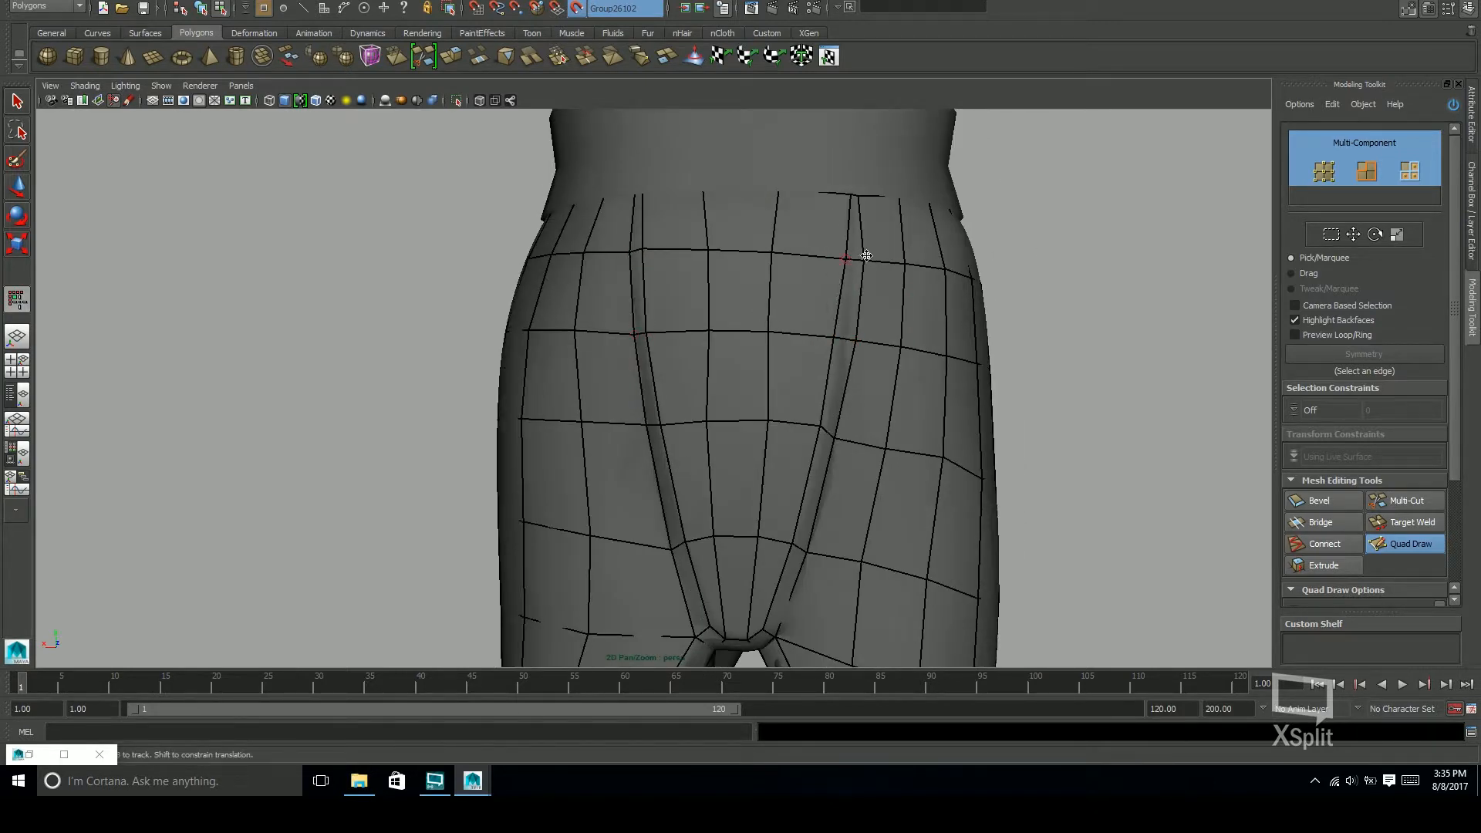
{"action": "middle_click_drag", "start_coordinate": [845, 343], "coordinate": [827, 270], "text": "alt"}
{"action": "right_click_drag", "start_coordinate": [827, 270], "coordinate": [655, 348], "text": "alt"}
Relax the upper front quads and even out the spacing beside the overlapping seam
{"action": "left_click_drag", "start_coordinate": [656, 347], "coordinate": [989, 403], "text": "alt"}
{"action": "right_click_drag", "start_coordinate": [694, 308], "coordinate": [795, 339], "text": "alt"}
{"action": "middle_click_drag", "start_coordinate": [795, 339], "coordinate": [704, 339], "text": "alt"}
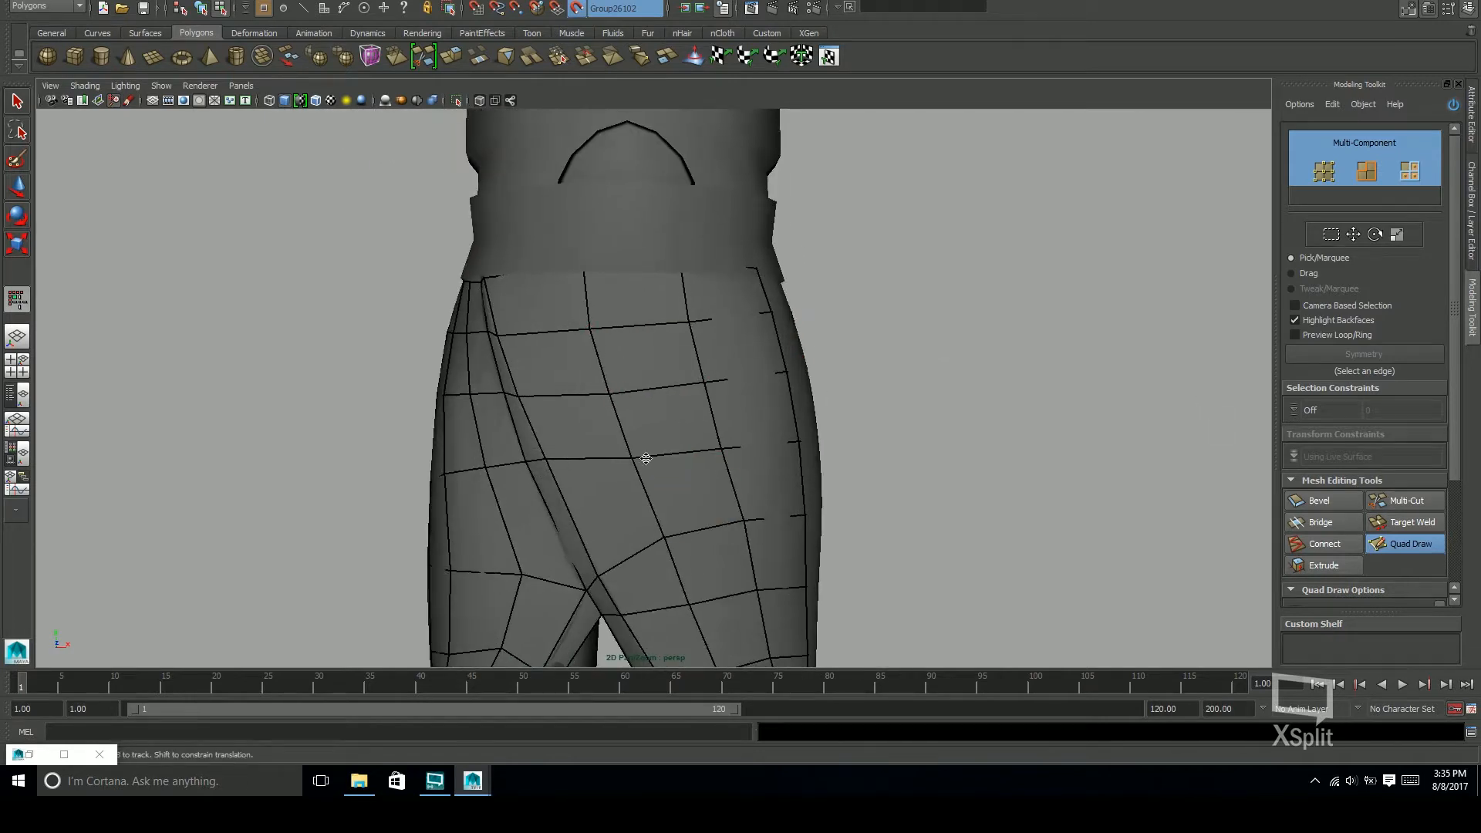
{"action": "left_click_drag", "start_coordinate": [654, 447], "coordinate": [628, 463], "text": "shift"}
{"action": "middle_click_drag", "start_coordinate": [763, 529], "coordinate": [753, 414], "text": "alt"}
{"action": "right_click_drag", "start_coordinate": [754, 413], "coordinate": [690, 389], "text": "alt"}
{"action": "mouse_move", "coordinate": [540, 313]}
{"action": "left_mouse_down", "text": "shift"}
{"action": "mouse_move", "coordinate": [549, 344]}
{"action": "mouse_move", "coordinate": [567, 347]}
{"action": "left_mouse_up", "text": "shift"}
Smooth the quad rows from the front panel around the side to the back panel
{"action": "left_click_drag", "start_coordinate": [822, 377], "coordinate": [618, 409], "text": "alt"}
{"action": "right_click_drag", "start_coordinate": [887, 463], "coordinate": [820, 460], "text": "alt"}
{"action": "left_click_drag", "start_coordinate": [820, 459], "coordinate": [540, 386], "text": "alt"}
{"action": "mouse_move", "coordinate": [725, 378]}
{"action": "right_mouse_down", "text": "alt"}
{"action": "mouse_move", "coordinate": [862, 384]}
{"action": "mouse_move", "coordinate": [887, 401]}
{"action": "right_mouse_up", "text": "alt"}
{"action": "left_click_drag", "start_coordinate": [670, 364], "coordinate": [624, 339], "text": "alt"}
{"action": "left_click_drag", "start_coordinate": [695, 500], "coordinate": [623, 340], "text": "alt"}
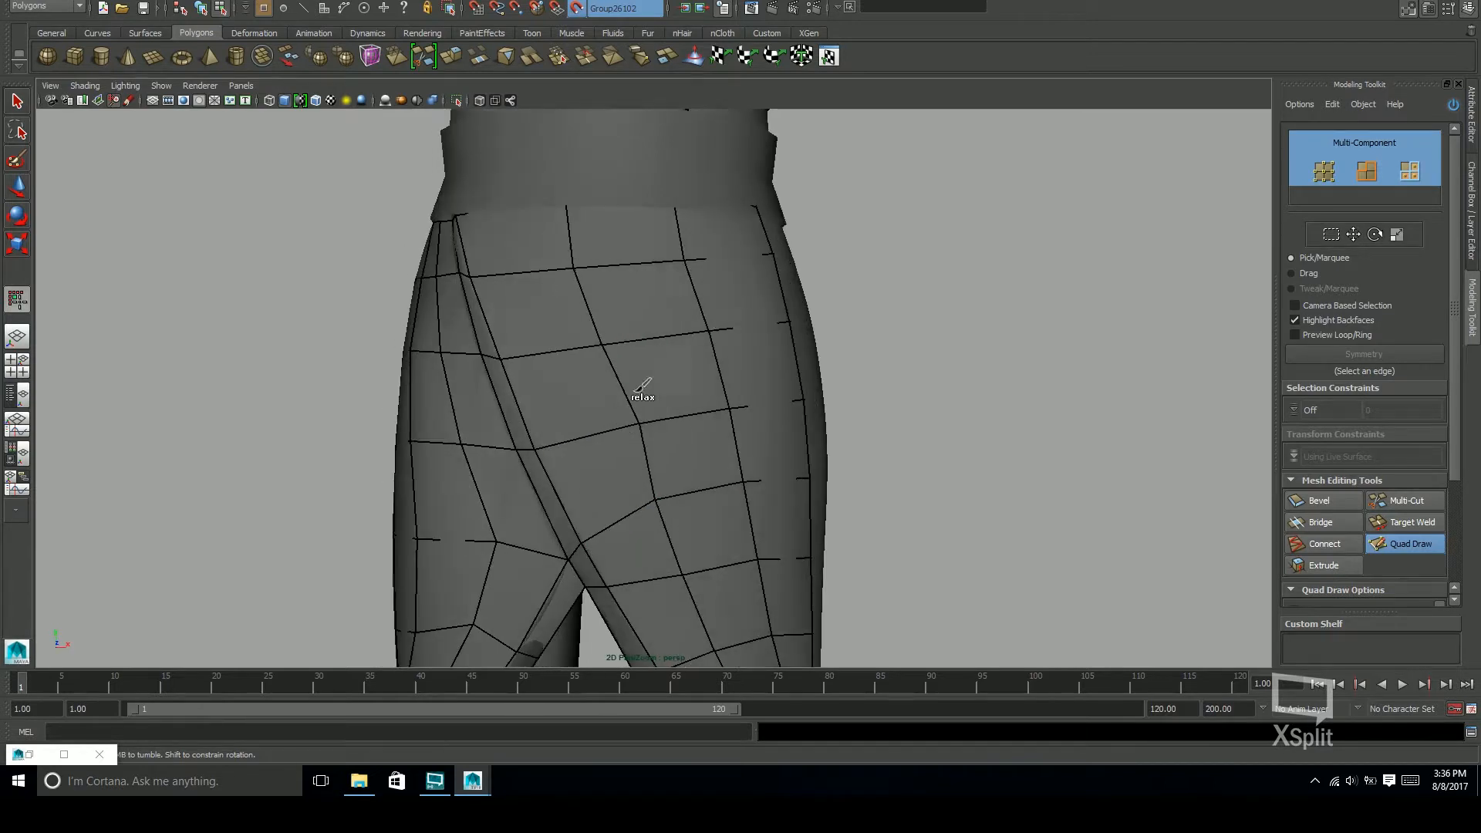
{"action": "left_click_drag", "start_coordinate": [775, 403], "coordinate": [631, 320], "text": "alt"}
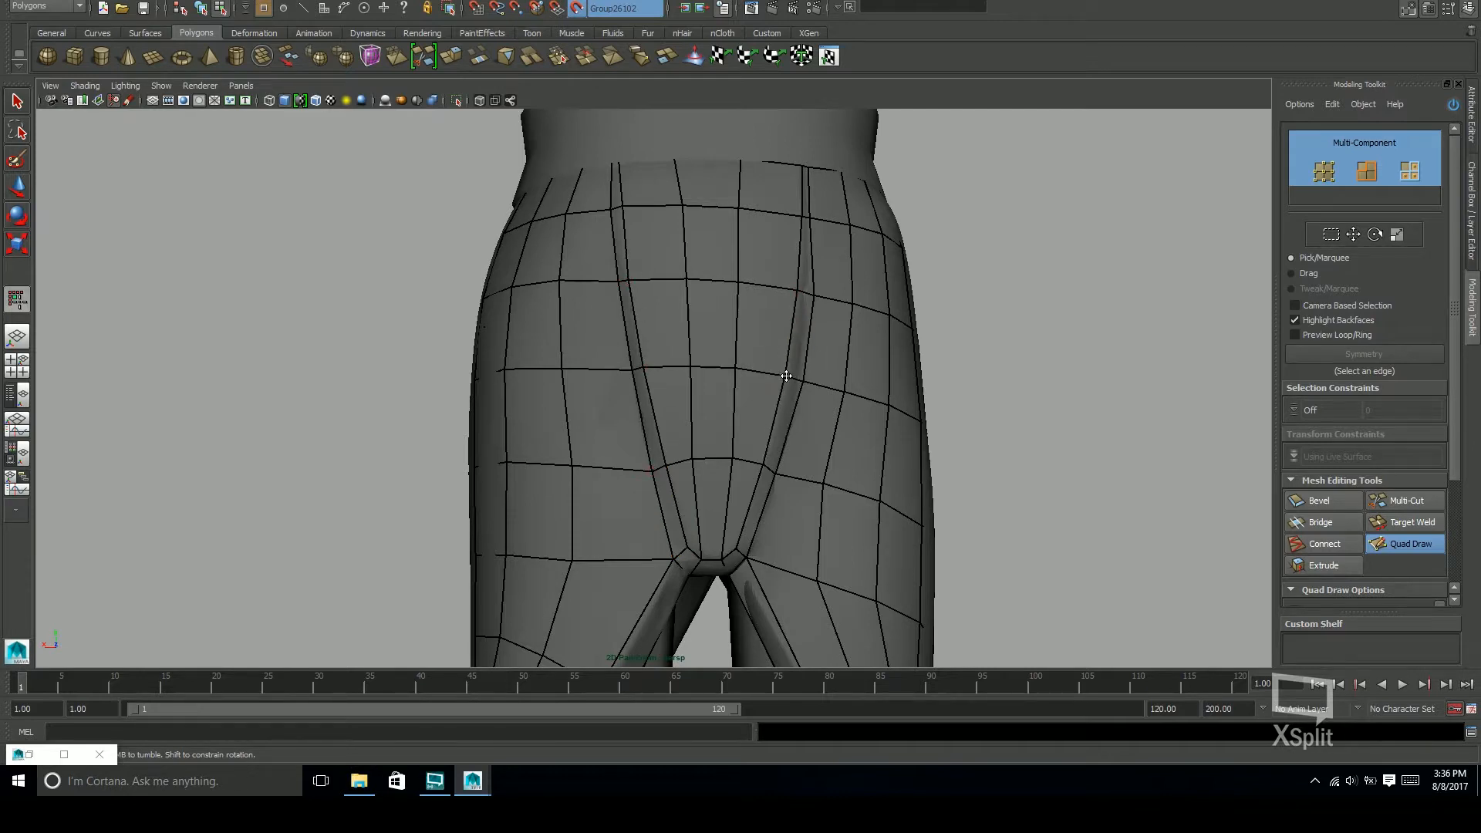
Cut new edges beside the back opening with Multi-Cut and delete the redundant edges with Quad Draw
{"action": "right_click_drag", "start_coordinate": [831, 374], "coordinate": [941, 222], "text": "alt"}
{"action": "left_click_drag", "start_coordinate": [864, 455], "coordinate": [841, 494], "text": "alt"}
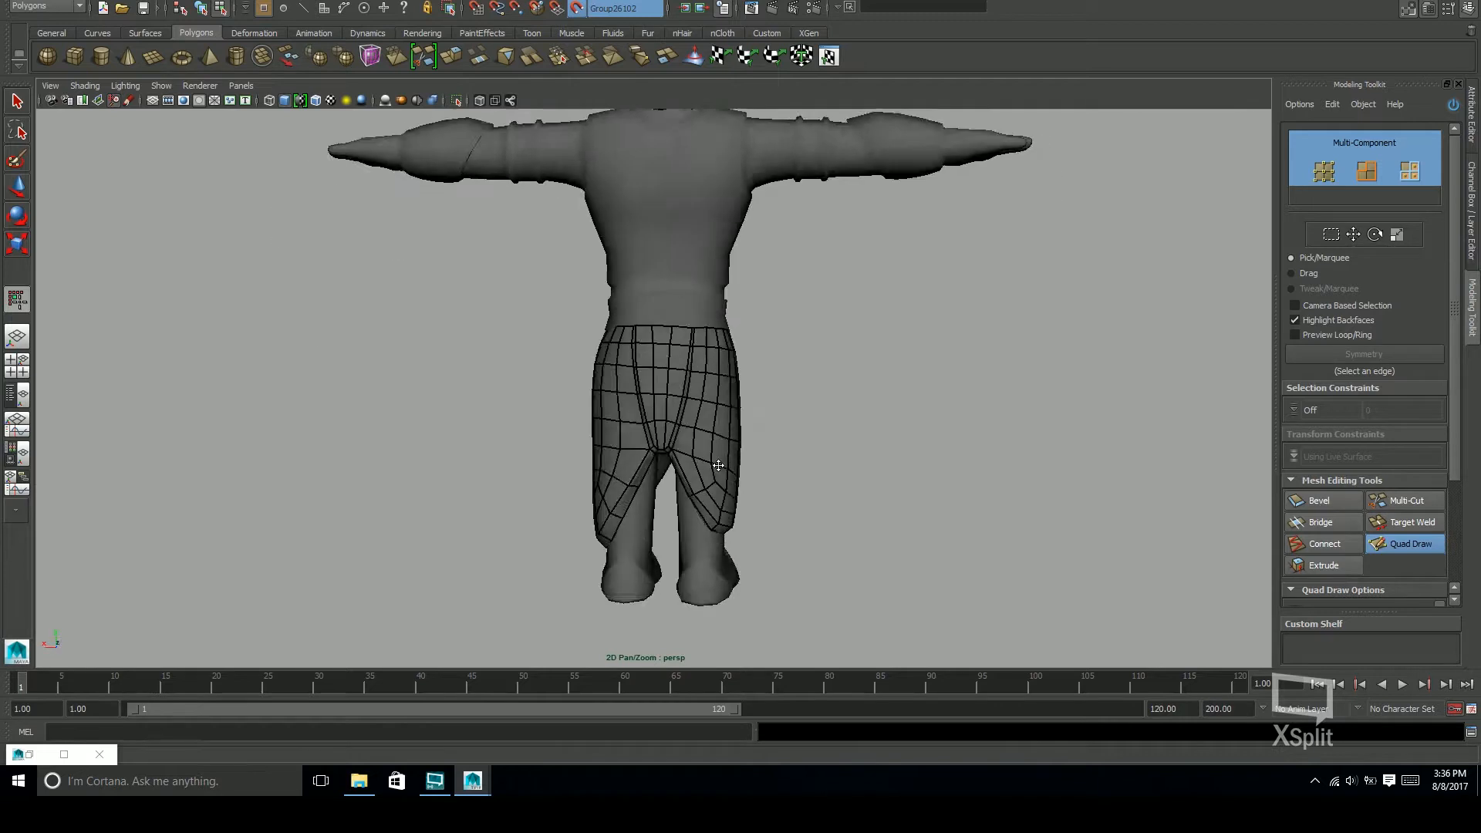
{"action": "middle_click_drag", "start_coordinate": [673, 557], "coordinate": [766, 522], "text": "alt"}
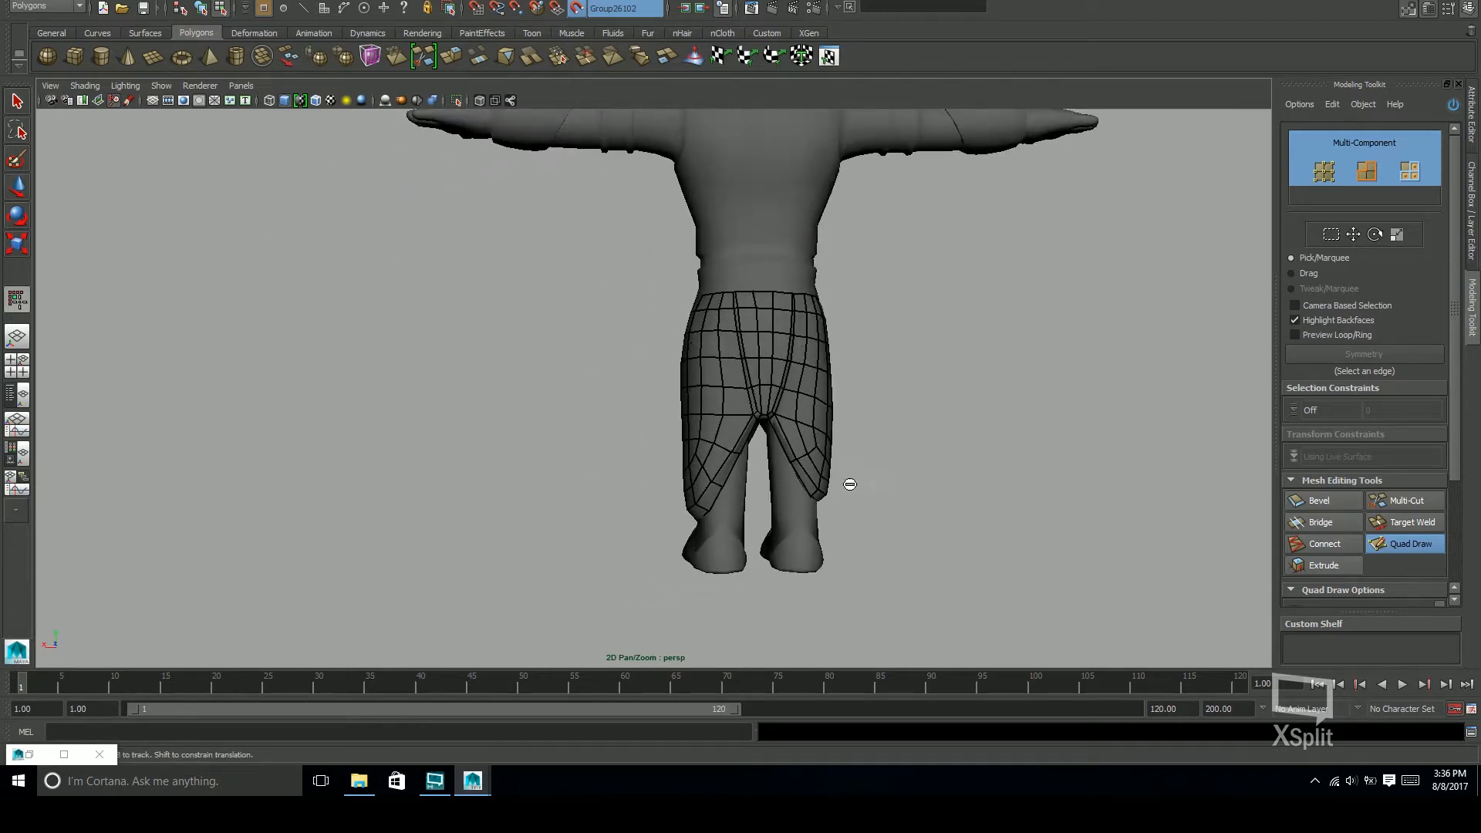
{"action": "scroll", "coordinate": [850, 483], "scroll_direction": "up", "scroll_amount": 10}
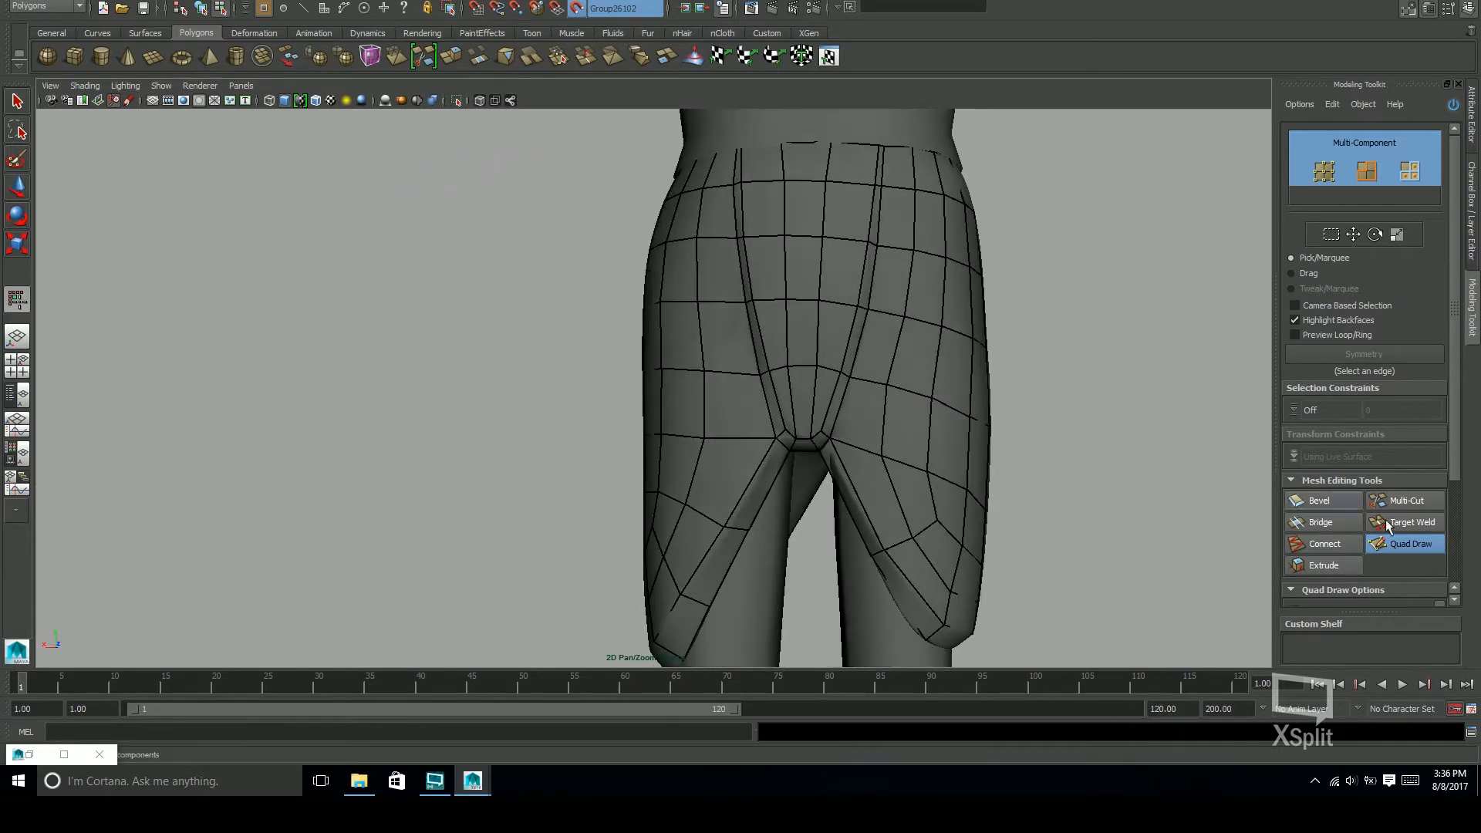
{"action": "left_click", "coordinate": [1401, 500]}
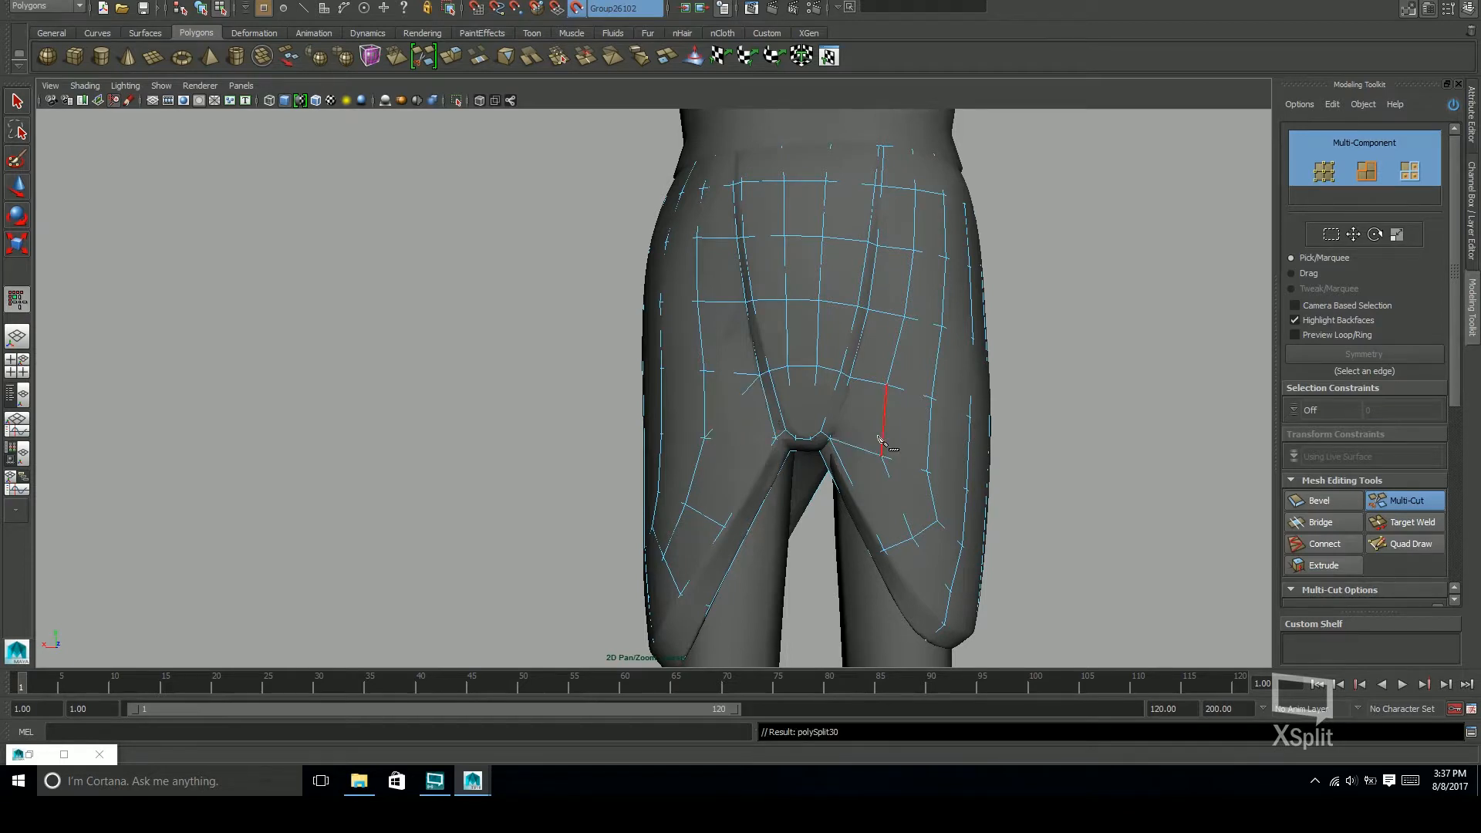
{"action": "left_click_drag", "start_coordinate": [880, 439], "coordinate": [866, 413], "text": "alt"}
{"action": "left_click", "coordinate": [1406, 544]}
{"action": "mouse_move", "coordinate": [918, 479]}
{"action": "left_mouse_down", "text": "alt"}
{"action": "mouse_move", "coordinate": [978, 489]}
{"action": "mouse_move", "coordinate": [960, 497]}
{"action": "mouse_move", "coordinate": [942, 463]}
{"action": "left_mouse_up", "text": "alt"}
{"action": "left_click", "coordinate": [874, 463], "text": "ctrl+shift"}
{"action": "left_click", "coordinate": [978, 465], "text": "ctrl+shift"}
{"action": "mouse_move", "coordinate": [840, 430]}
{"action": "left_mouse_down", "text": "alt"}
{"action": "mouse_move", "coordinate": [880, 462]}
{"action": "mouse_move", "coordinate": [868, 432]}
{"action": "mouse_move", "coordinate": [826, 457]}
{"action": "left_mouse_up", "text": "alt"}
Select the extra vertical edges on both sides of the back panel and delete them
{"action": "left_click", "coordinate": [1391, 493]}
{"action": "left_click", "coordinate": [1406, 540]}
{"action": "left_click", "coordinate": [777, 460]}
{"action": "double_click", "coordinate": [1011, 492], "text": "shift"}
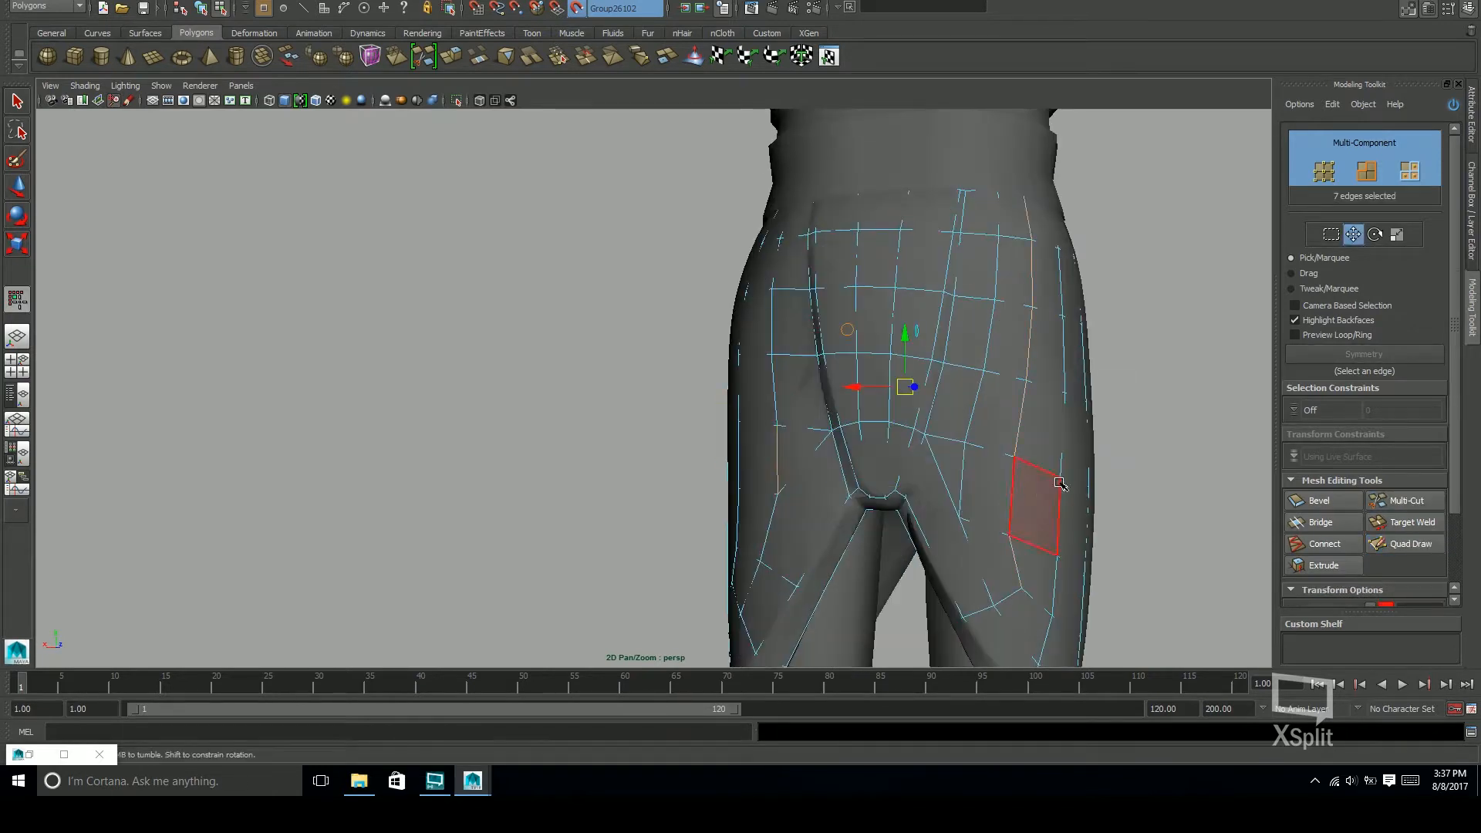
{"action": "left_click", "coordinate": [778, 480], "text": "shift"}
{"action": "key", "text": "Delete"}
Restart Quad Draw, clean up the leftover edges beside the back panel and relax the surrounding quads
{"action": "left_click", "coordinate": [1411, 542]}
{"action": "left_click", "coordinate": [781, 405], "text": "ctrl+shift"}
{"action": "mouse_move", "coordinate": [810, 409]}
{"action": "left_mouse_down", "text": "alt"}
{"action": "mouse_move", "coordinate": [1026, 412]}
{"action": "mouse_move", "coordinate": [931, 401]}
{"action": "left_mouse_up", "text": "alt"}
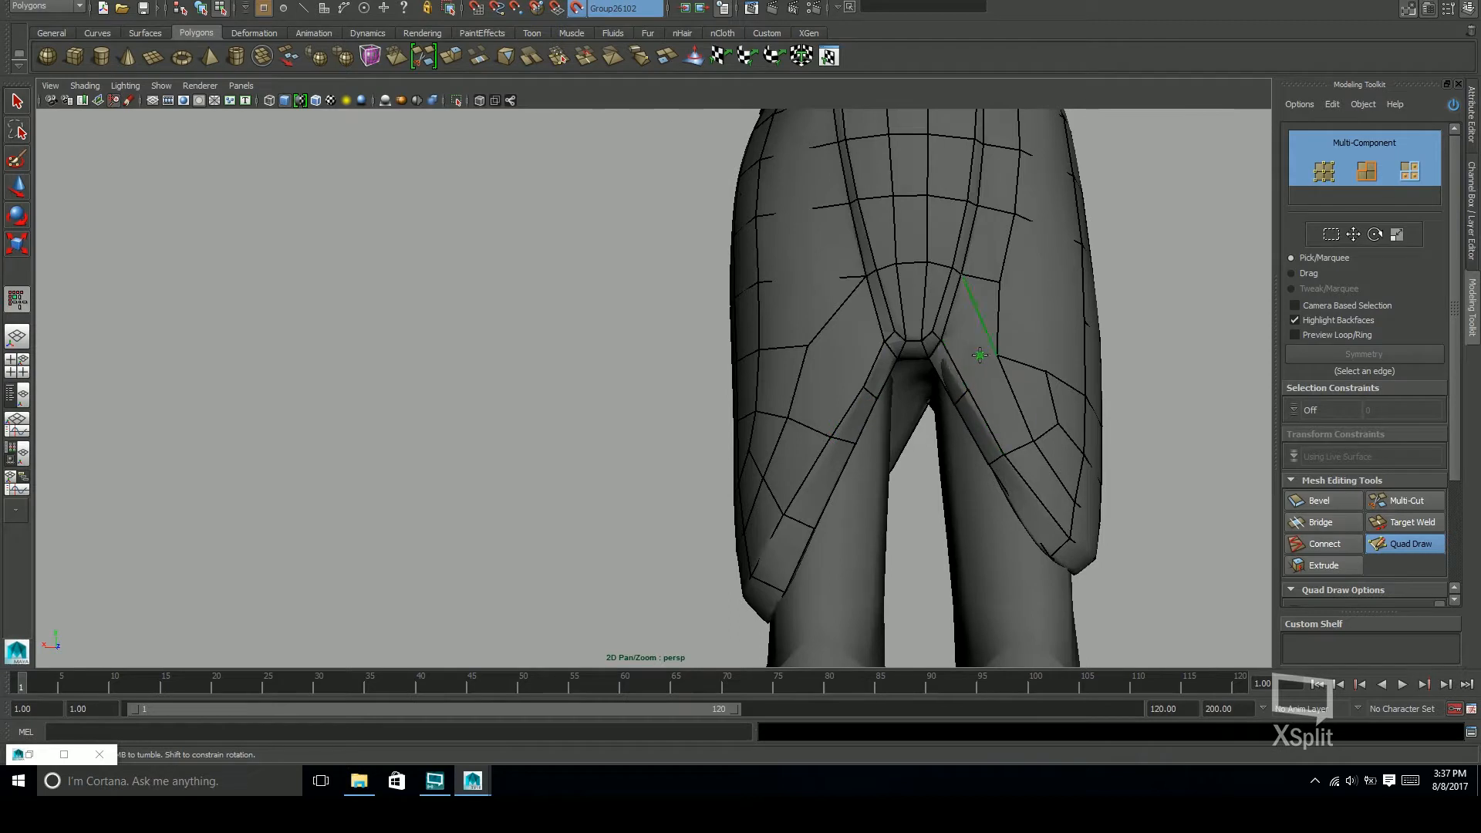
{"action": "scroll", "coordinate": [906, 359], "scroll_direction": "down", "scroll_amount": 2}
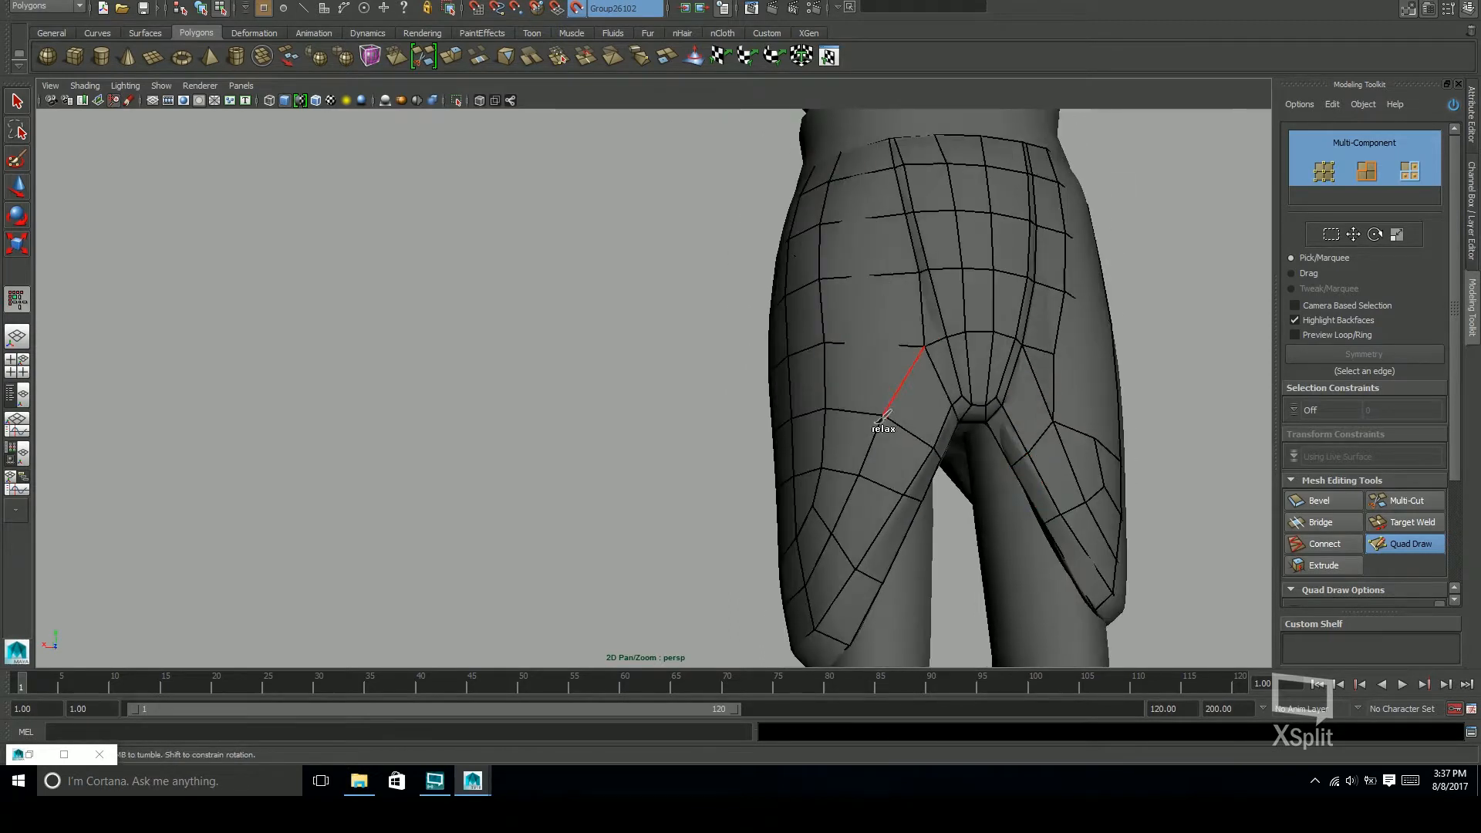
{"action": "left_click_drag", "start_coordinate": [938, 439], "coordinate": [959, 479], "text": "alt"}
{"action": "scroll", "coordinate": [959, 479], "scroll_direction": "down", "scroll_amount": 2}
Hide the retop_meshes layer so only the skirt is displayed
{"action": "left_click", "coordinate": [1472, 210]}
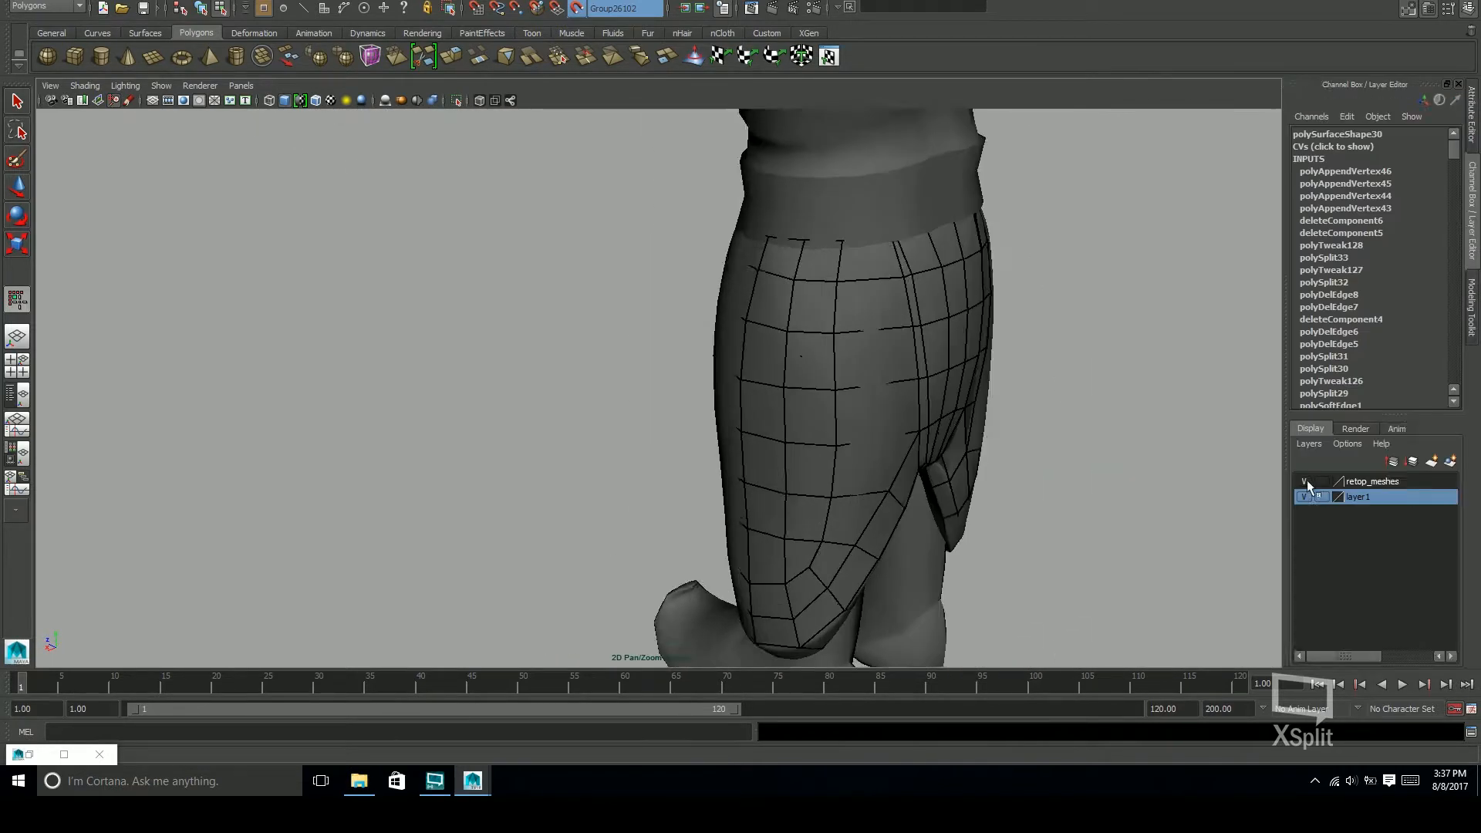
{"action": "left_click", "coordinate": [1304, 481]}
{"action": "key", "text": "ctrl+a"}
{"action": "key", "text": "ctrl+a"}
{"action": "scroll", "coordinate": [1073, 386], "scroll_direction": "up", "scroll_amount": 3}
Relax the widened quads on both sides of the back panel, from the waist to the flaps
{"action": "left_click_drag", "start_coordinate": [1072, 386], "coordinate": [870, 280], "text": "alt"}
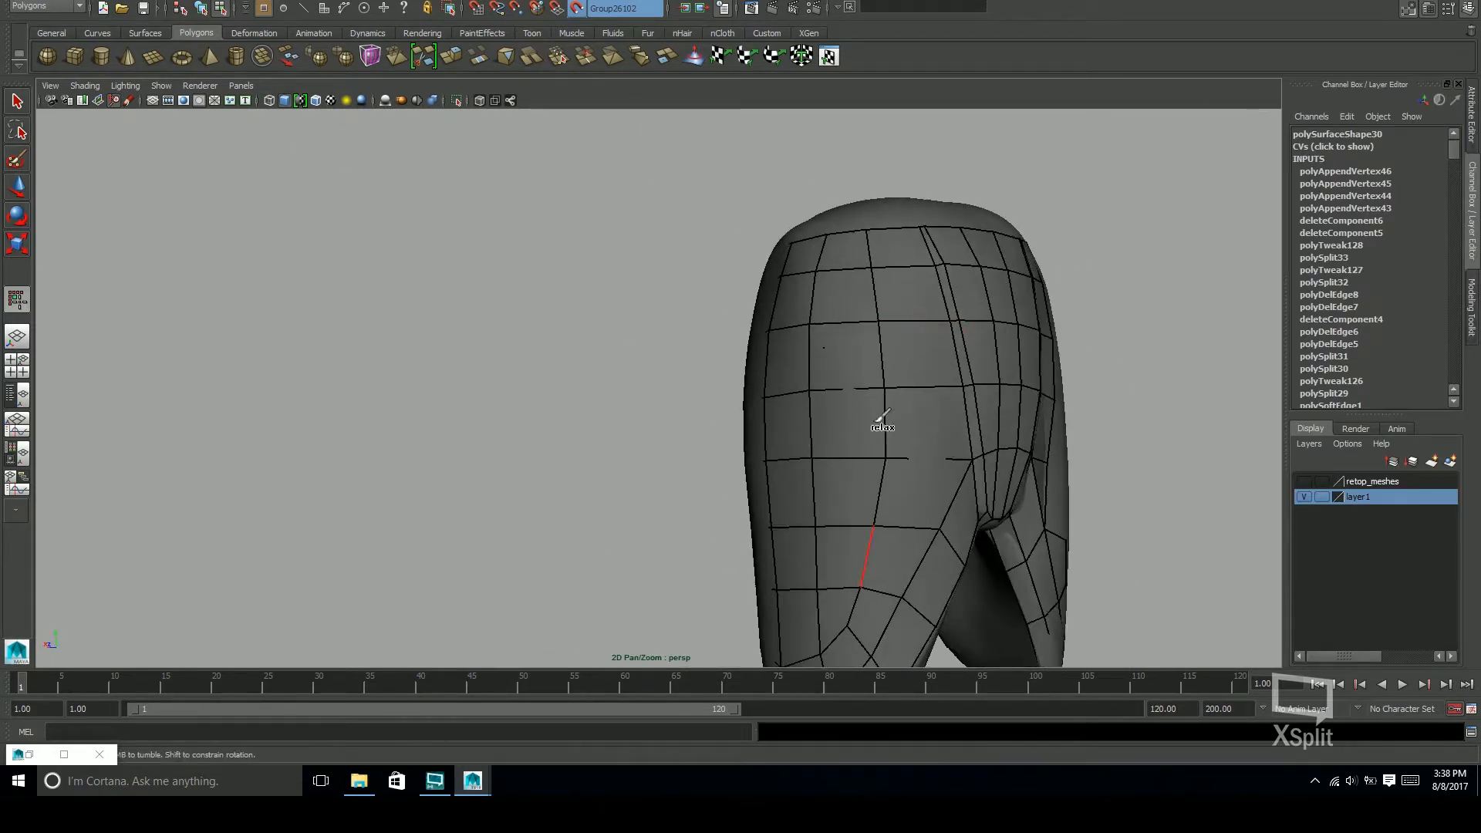
{"action": "mouse_move", "coordinate": [876, 226]}
{"action": "left_mouse_down", "text": "alt"}
{"action": "mouse_move", "coordinate": [895, 238]}
{"action": "mouse_move", "coordinate": [872, 374]}
{"action": "left_mouse_up", "text": "alt"}
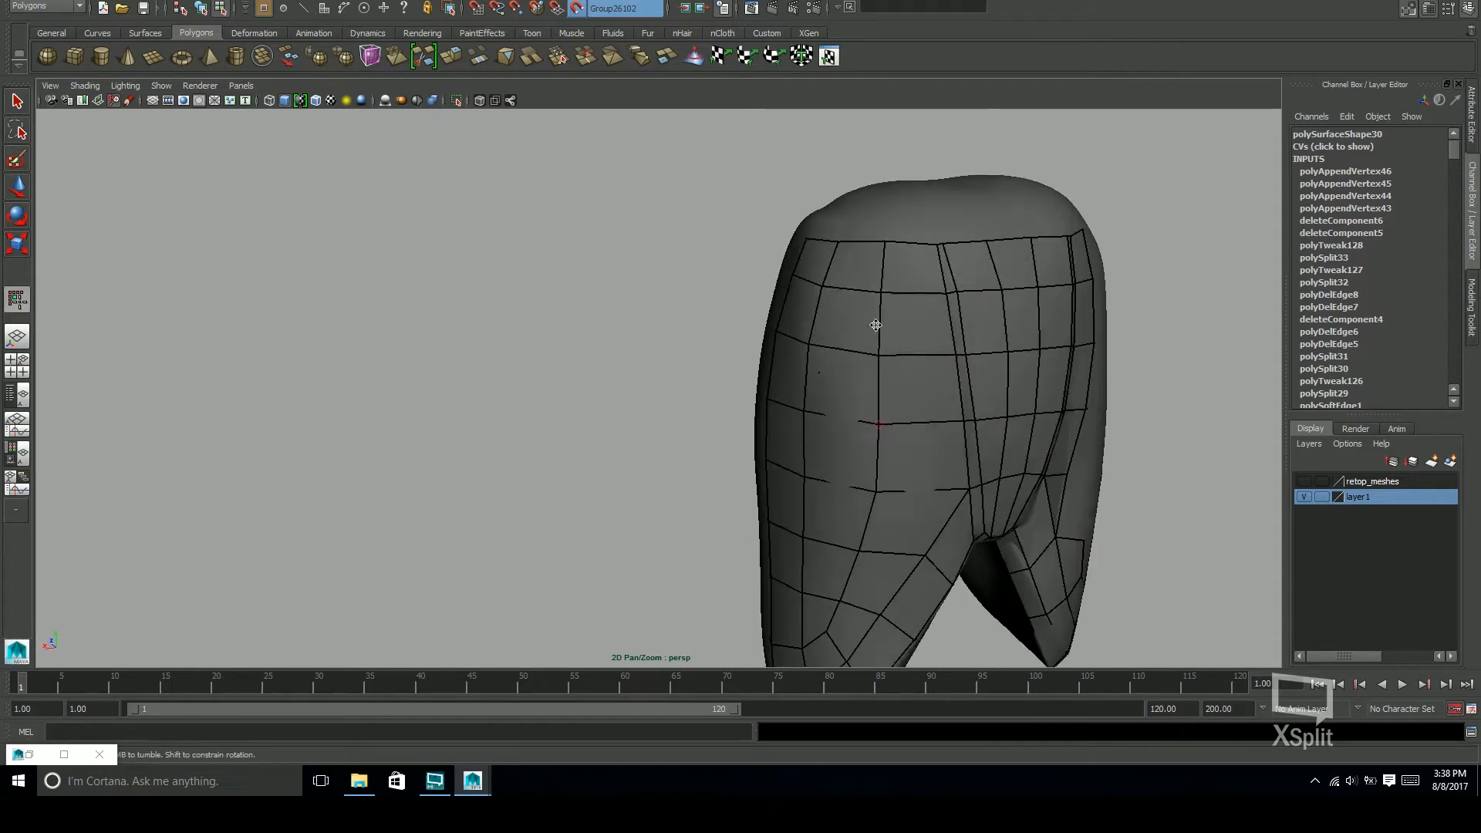
{"action": "mouse_move", "coordinate": [865, 557]}
{"action": "left_mouse_down", "text": "alt"}
{"action": "mouse_move", "coordinate": [818, 298]}
{"action": "mouse_move", "coordinate": [959, 404]}
{"action": "mouse_move", "coordinate": [869, 367]}
{"action": "mouse_move", "coordinate": [747, 489]}
{"action": "mouse_move", "coordinate": [841, 510]}
{"action": "left_mouse_up", "text": "alt"}
{"action": "middle_click_drag", "start_coordinate": [840, 510], "coordinate": [842, 562], "text": "alt"}
{"action": "left_click_drag", "start_coordinate": [800, 539], "coordinate": [787, 537], "text": "alt"}
{"action": "mouse_move", "coordinate": [800, 377]}
{"action": "left_mouse_down", "text": "alt"}
{"action": "mouse_move", "coordinate": [830, 404]}
{"action": "mouse_move", "coordinate": [781, 362]}
{"action": "left_mouse_up", "text": "alt"}
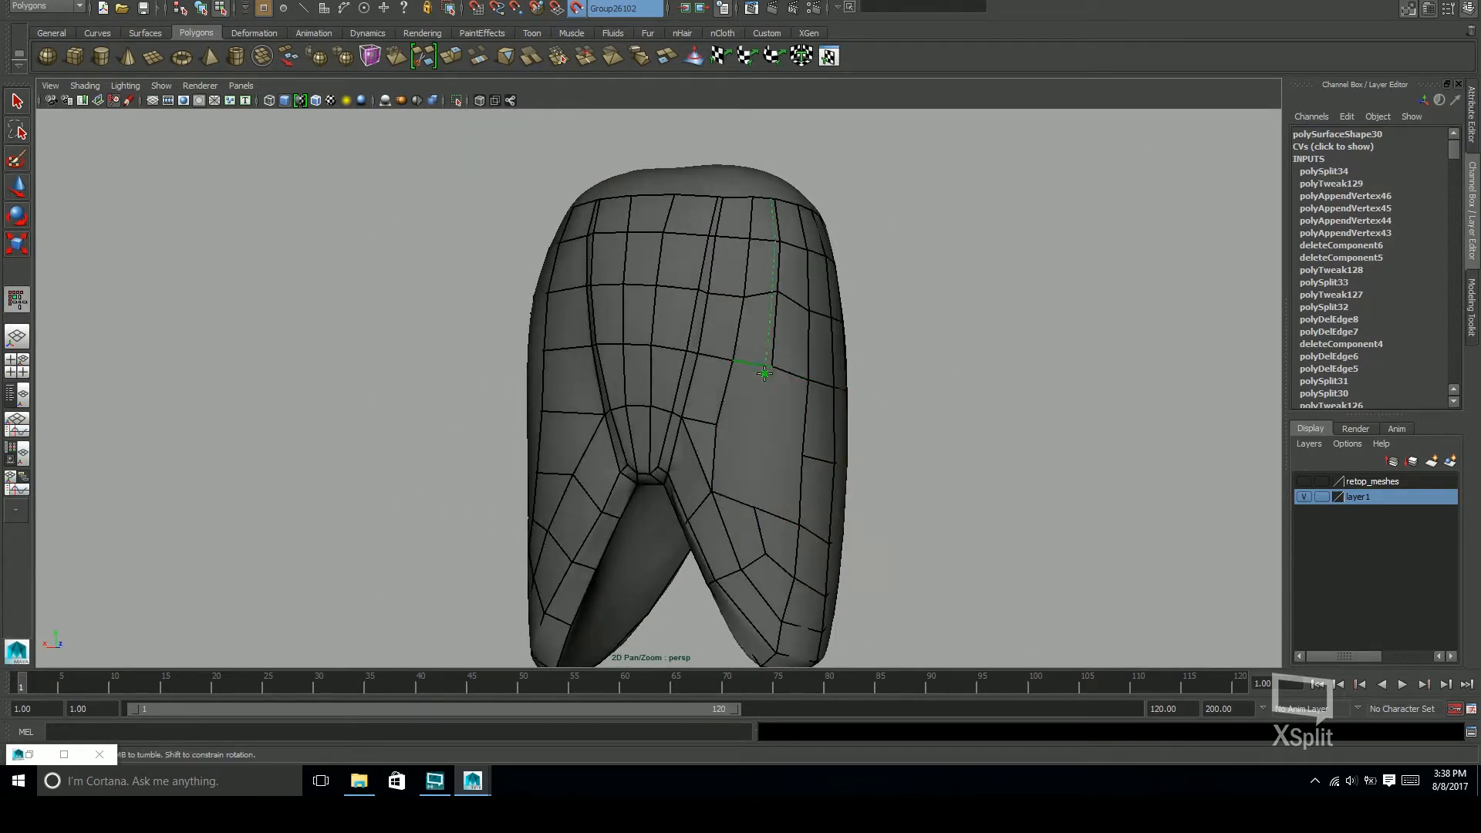
Rebuild the oversized area above the back flap with new vertices and quads, and delete the surplus edges
{"action": "left_click", "coordinate": [784, 439], "text": "ctrl+shift"}
{"action": "left_click", "coordinate": [763, 440]}
{"action": "left_click", "coordinate": [746, 420], "text": "shift"}
{"action": "left_click", "coordinate": [781, 423], "text": "shift"}
{"action": "left_click", "coordinate": [779, 472], "text": "shift"}
{"action": "left_click", "coordinate": [746, 468], "text": "shift"}
{"action": "left_click", "coordinate": [727, 395], "text": "ctrl+shift"}
{"action": "middle_click_drag", "start_coordinate": [810, 393], "coordinate": [846, 404], "text": "alt"}
{"action": "left_click_drag", "start_coordinate": [846, 403], "coordinate": [795, 407], "text": "alt"}
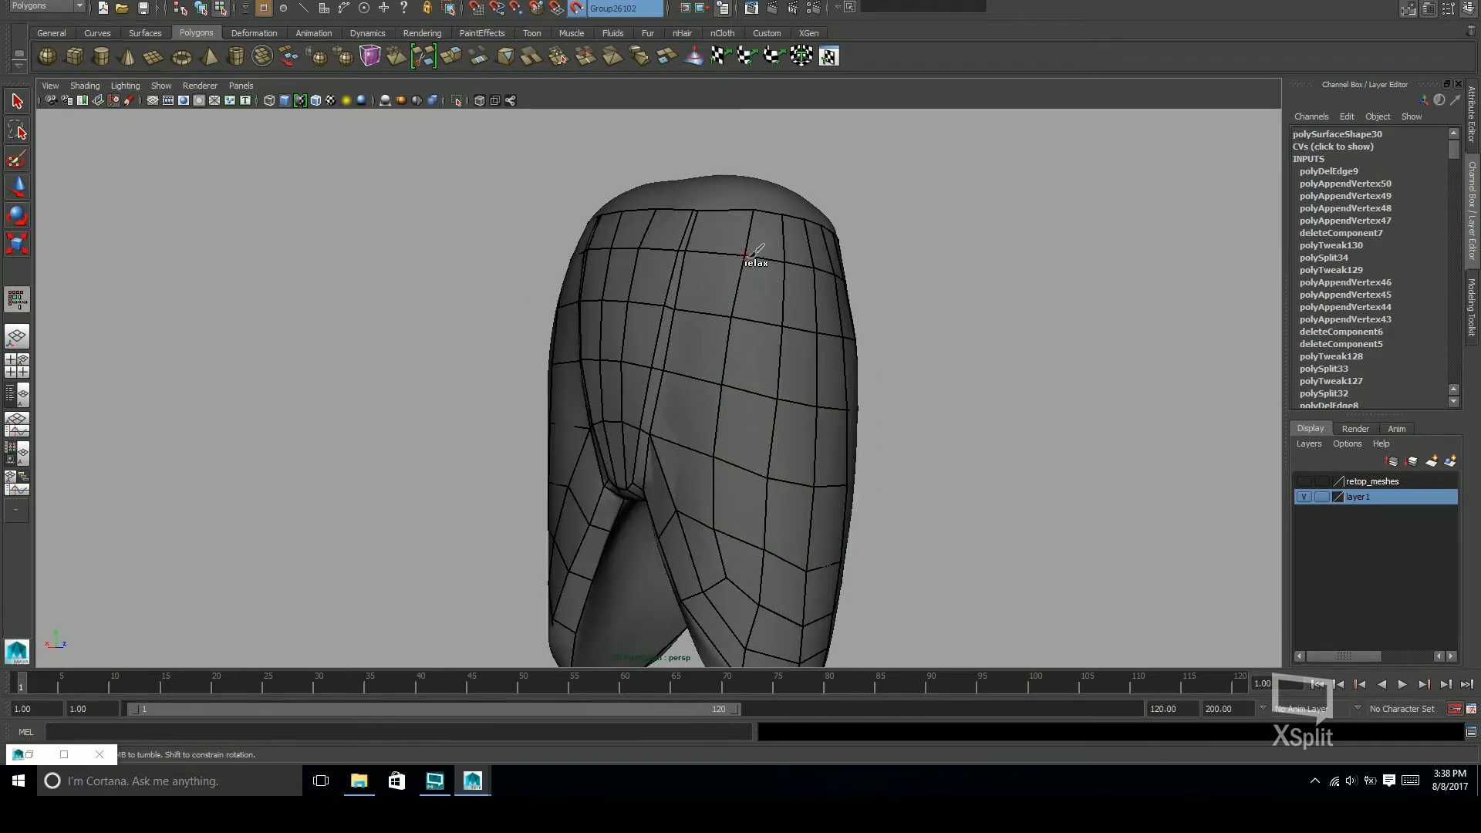
Relax the quads over the rebuilt side panel and check the flow around to the front
{"action": "left_click_drag", "start_coordinate": [751, 240], "coordinate": [722, 278], "text": "alt"}
{"action": "left_click_drag", "start_coordinate": [718, 340], "coordinate": [837, 402], "text": "alt"}
{"action": "mouse_move", "coordinate": [834, 532]}
{"action": "left_mouse_down", "text": "alt"}
{"action": "mouse_move", "coordinate": [826, 271]}
{"action": "mouse_move", "coordinate": [714, 351]}
{"action": "mouse_move", "coordinate": [678, 533]}
{"action": "left_mouse_up", "text": "alt"}
{"action": "left_click_drag", "start_coordinate": [770, 363], "coordinate": [732, 476], "text": "alt"}
{"action": "left_click_drag", "start_coordinate": [718, 255], "coordinate": [804, 332], "text": "alt"}
{"action": "mouse_move", "coordinate": [704, 544]}
{"action": "left_mouse_down", "text": "alt"}
{"action": "mouse_move", "coordinate": [787, 363]}
{"action": "mouse_move", "coordinate": [764, 370]}
{"action": "mouse_move", "coordinate": [797, 334]}
{"action": "mouse_move", "coordinate": [784, 459]}
{"action": "mouse_move", "coordinate": [762, 262]}
{"action": "left_mouse_up", "text": "alt"}
{"action": "mouse_move", "coordinate": [776, 544]}
{"action": "left_mouse_down", "text": "alt"}
{"action": "mouse_move", "coordinate": [668, 503]}
{"action": "mouse_move", "coordinate": [771, 448]}
{"action": "mouse_move", "coordinate": [777, 486]}
{"action": "left_mouse_up", "text": "alt"}
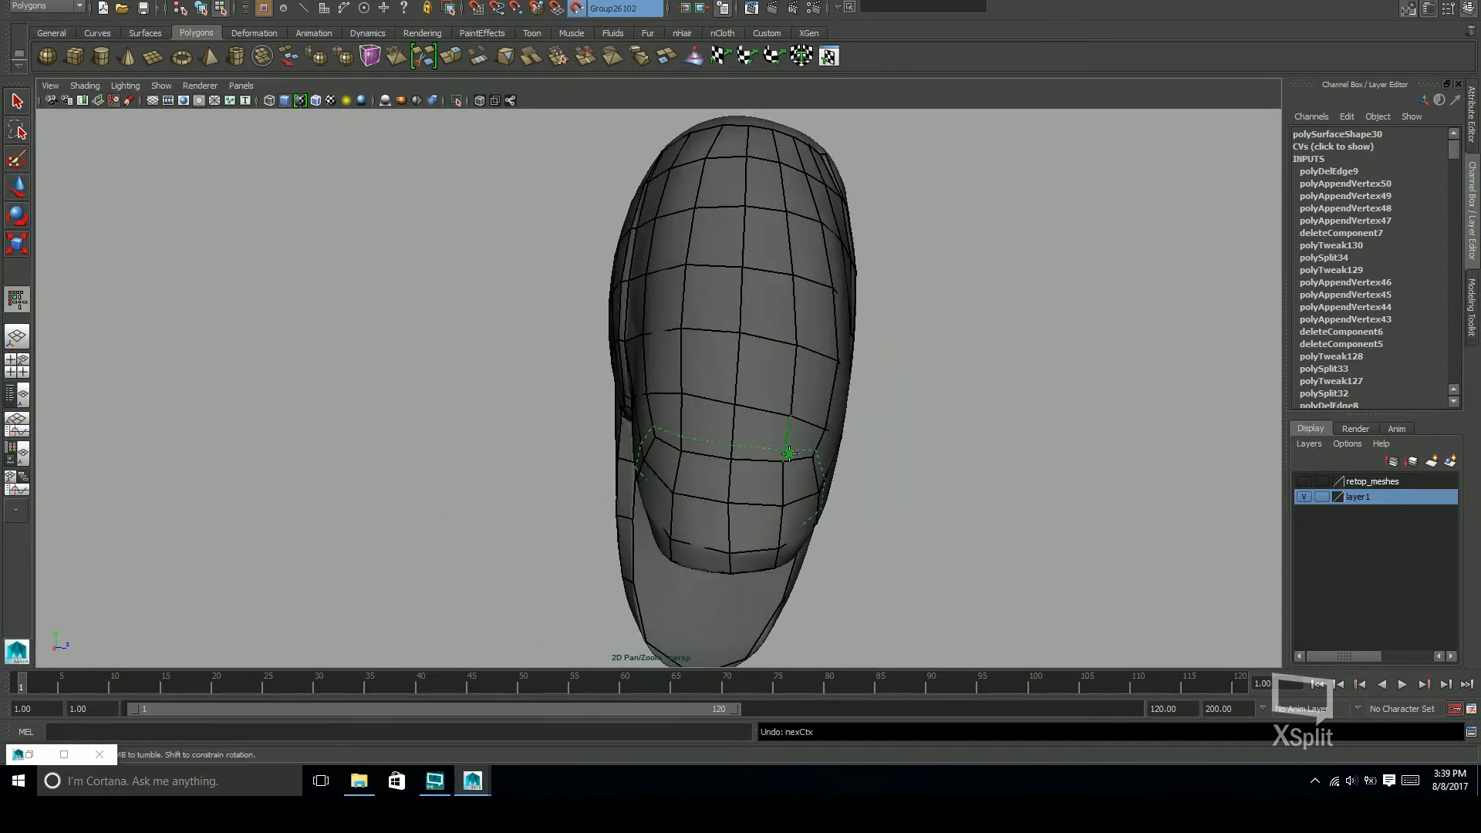
{"action": "mouse_move", "coordinate": [830, 427]}
{"action": "left_mouse_down", "text": "alt"}
{"action": "mouse_move", "coordinate": [734, 502]}
{"action": "mouse_move", "coordinate": [768, 482]}
{"action": "mouse_move", "coordinate": [718, 549]}
{"action": "mouse_move", "coordinate": [671, 443]}
{"action": "mouse_move", "coordinate": [678, 489]}
{"action": "mouse_move", "coordinate": [891, 511]}
{"action": "mouse_move", "coordinate": [859, 516]}
{"action": "mouse_move", "coordinate": [767, 479]}
{"action": "mouse_move", "coordinate": [694, 409]}
{"action": "left_mouse_up", "text": "alt"}
{"action": "middle_click_drag", "start_coordinate": [695, 409], "coordinate": [756, 434], "text": "alt"}
{"action": "scroll", "coordinate": [753, 433], "scroll_direction": "up", "scroll_amount": 6}
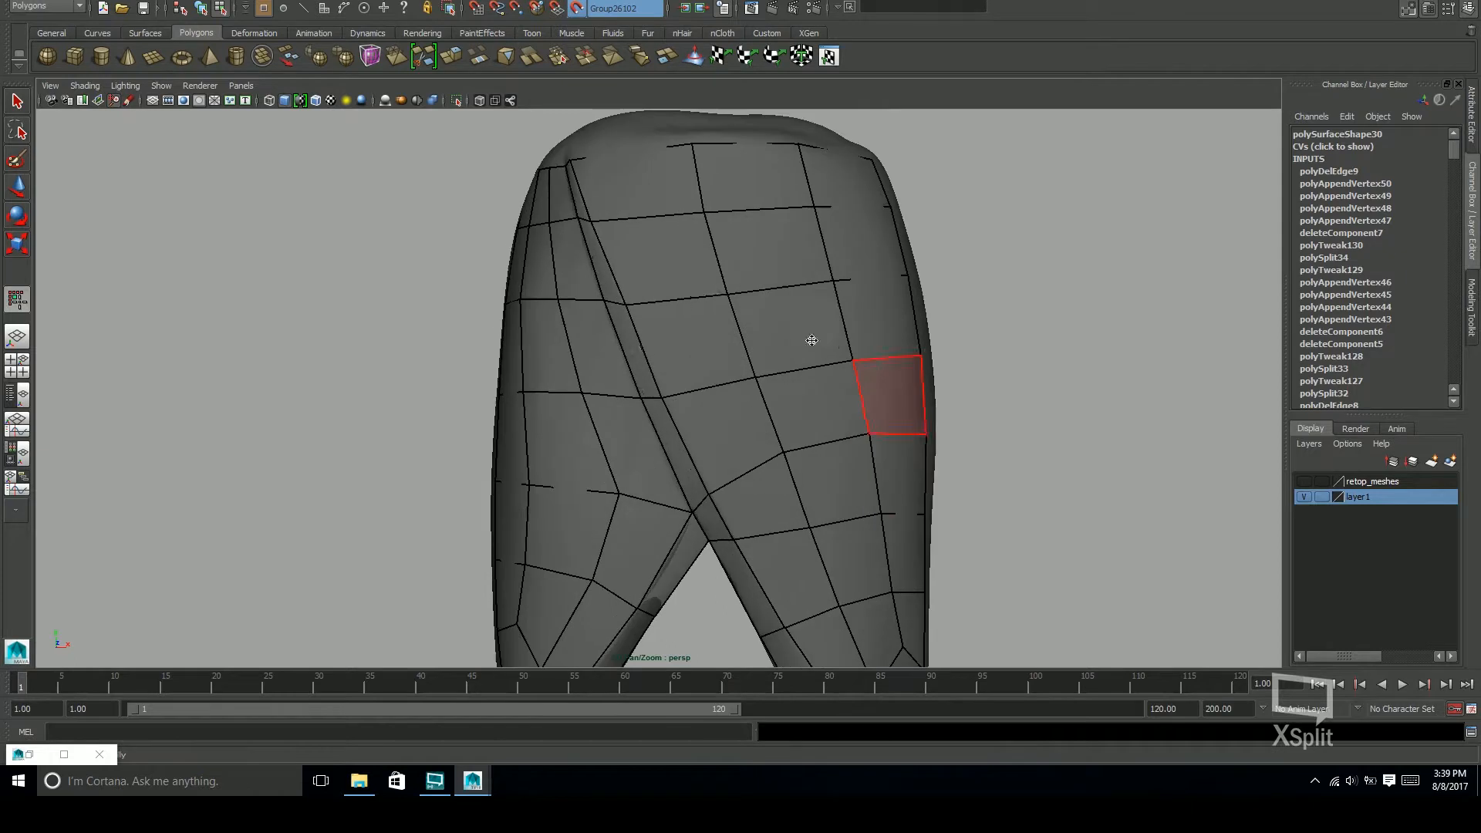
{"action": "scroll", "coordinate": [626, 295], "scroll_direction": "down", "scroll_amount": 6}
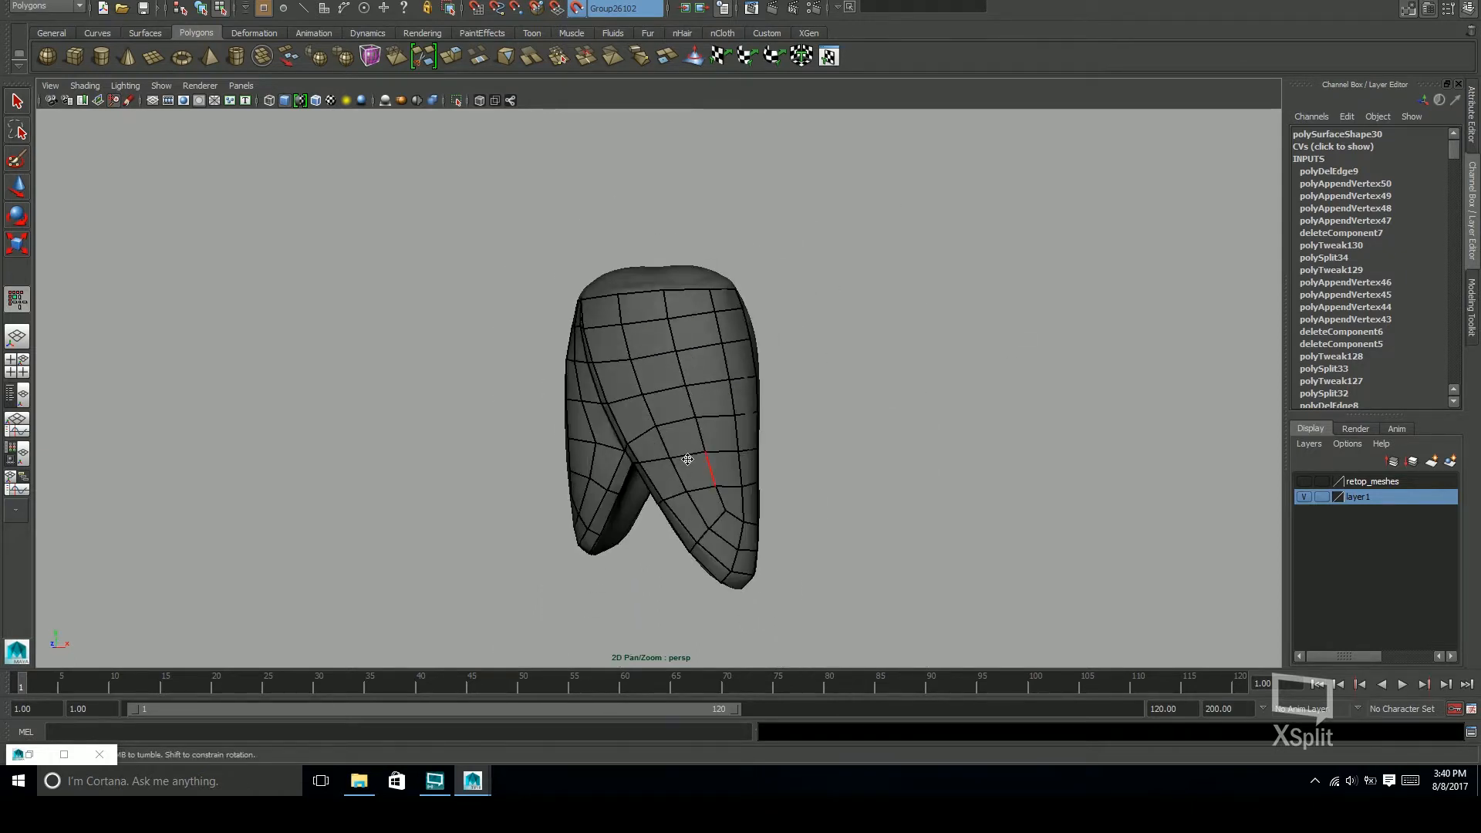
Leave Quad Draw, hide layer1 and view the retopologized skirt from below
{"action": "key", "text": "q"}
{"action": "left_click", "coordinate": [1304, 481]}
{"action": "left_click", "coordinate": [1303, 482]}
{"action": "left_click_drag", "start_coordinate": [885, 547], "coordinate": [781, 336], "text": "alt"}
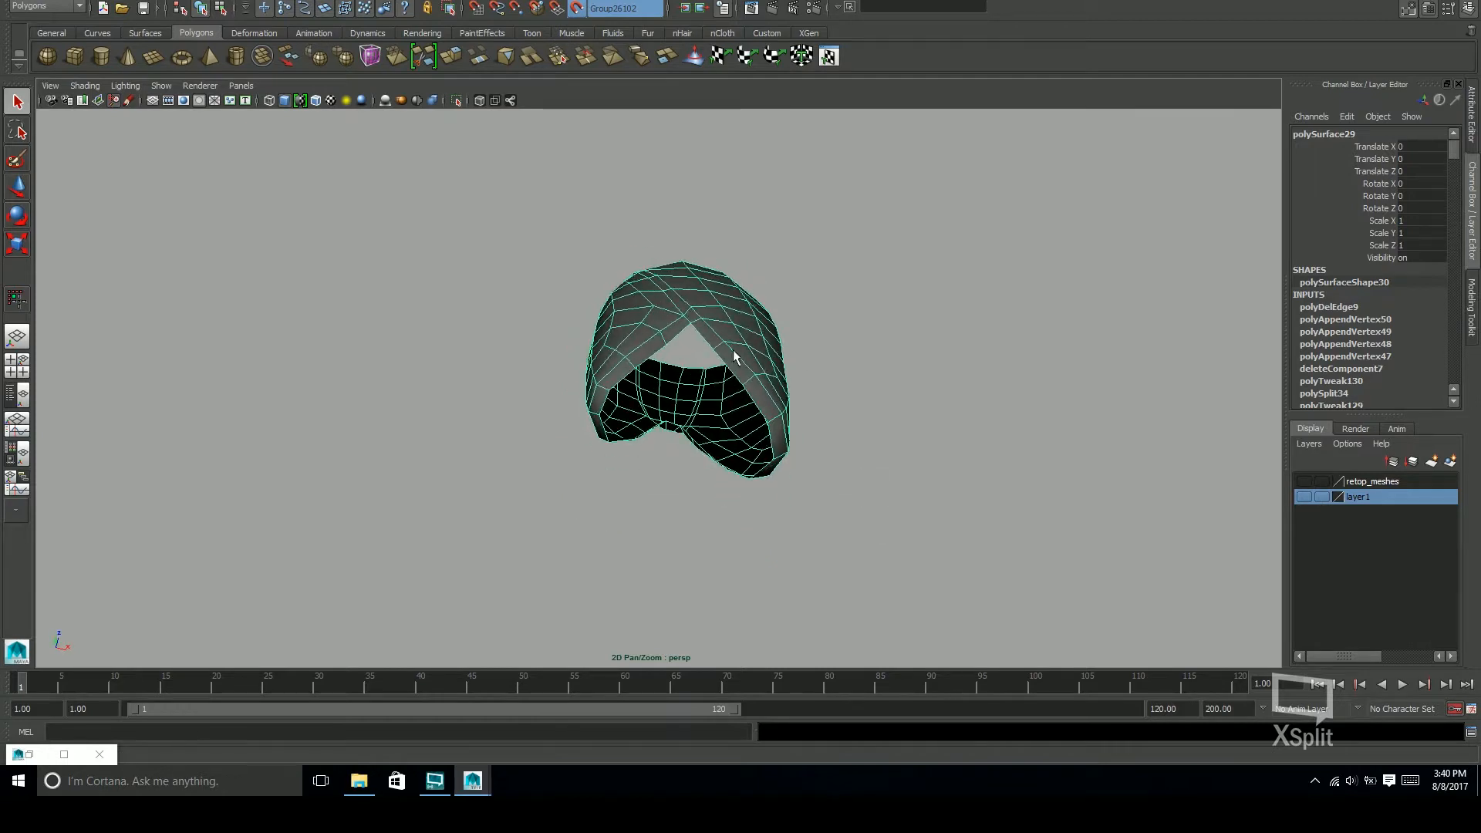
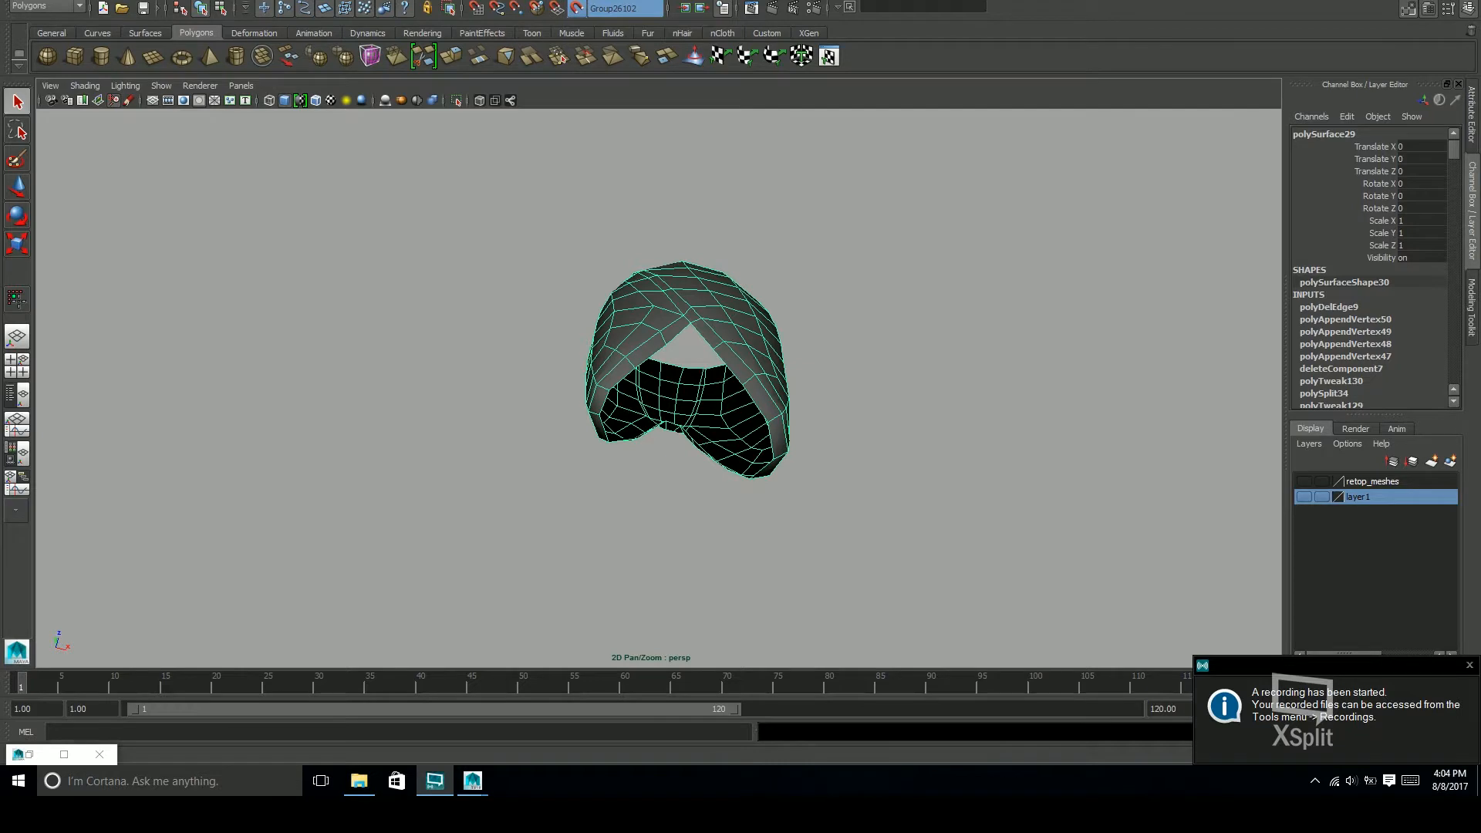
Examine the skirt's open underside and the shape of its flaps from several angles
{"action": "left_click", "coordinate": [845, 373]}
{"action": "left_click", "coordinate": [798, 402]}
{"action": "left_click_drag", "start_coordinate": [1026, 358], "coordinate": [827, 341], "text": "alt"}
{"action": "left_click_drag", "start_coordinate": [900, 404], "coordinate": [753, 277], "text": "alt"}
{"action": "left_click_drag", "start_coordinate": [625, 366], "coordinate": [747, 248], "text": "alt"}
{"action": "middle_click_drag", "start_coordinate": [691, 333], "coordinate": [689, 442], "text": "alt"}
{"action": "left_click_drag", "start_coordinate": [689, 442], "coordinate": [588, 327], "text": "alt"}
{"action": "middle_click_drag", "start_coordinate": [685, 289], "coordinate": [698, 361], "text": "alt"}
{"action": "left_click_drag", "start_coordinate": [697, 360], "coordinate": [663, 241], "text": "alt"}
{"action": "left_click_drag", "start_coordinate": [744, 290], "coordinate": [880, 404], "text": "alt"}
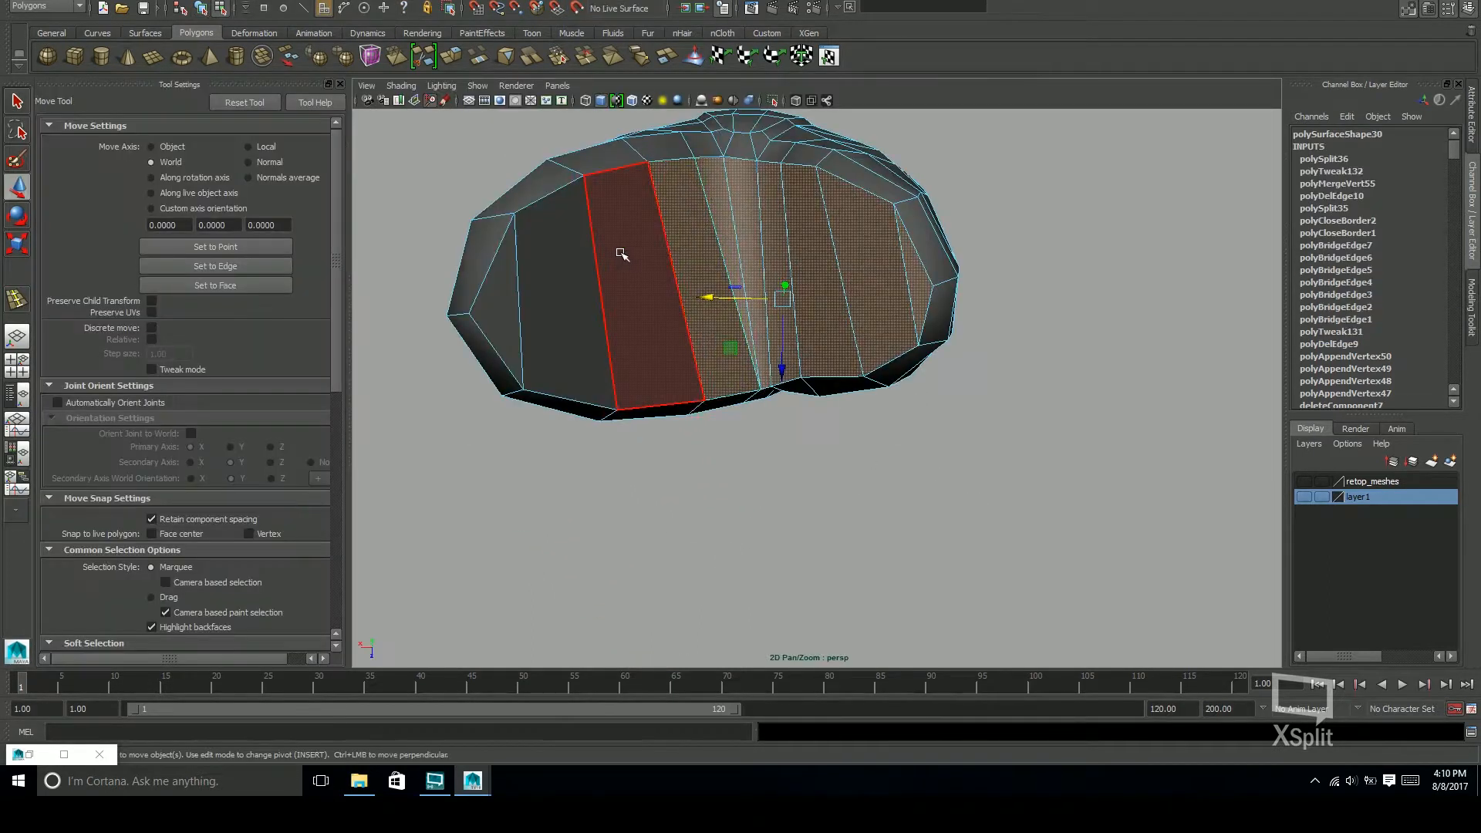
Delete the row of faces that spans the skirt's underside between the front and back borders
{"action": "left_click", "coordinate": [512, 271], "text": "shift"}
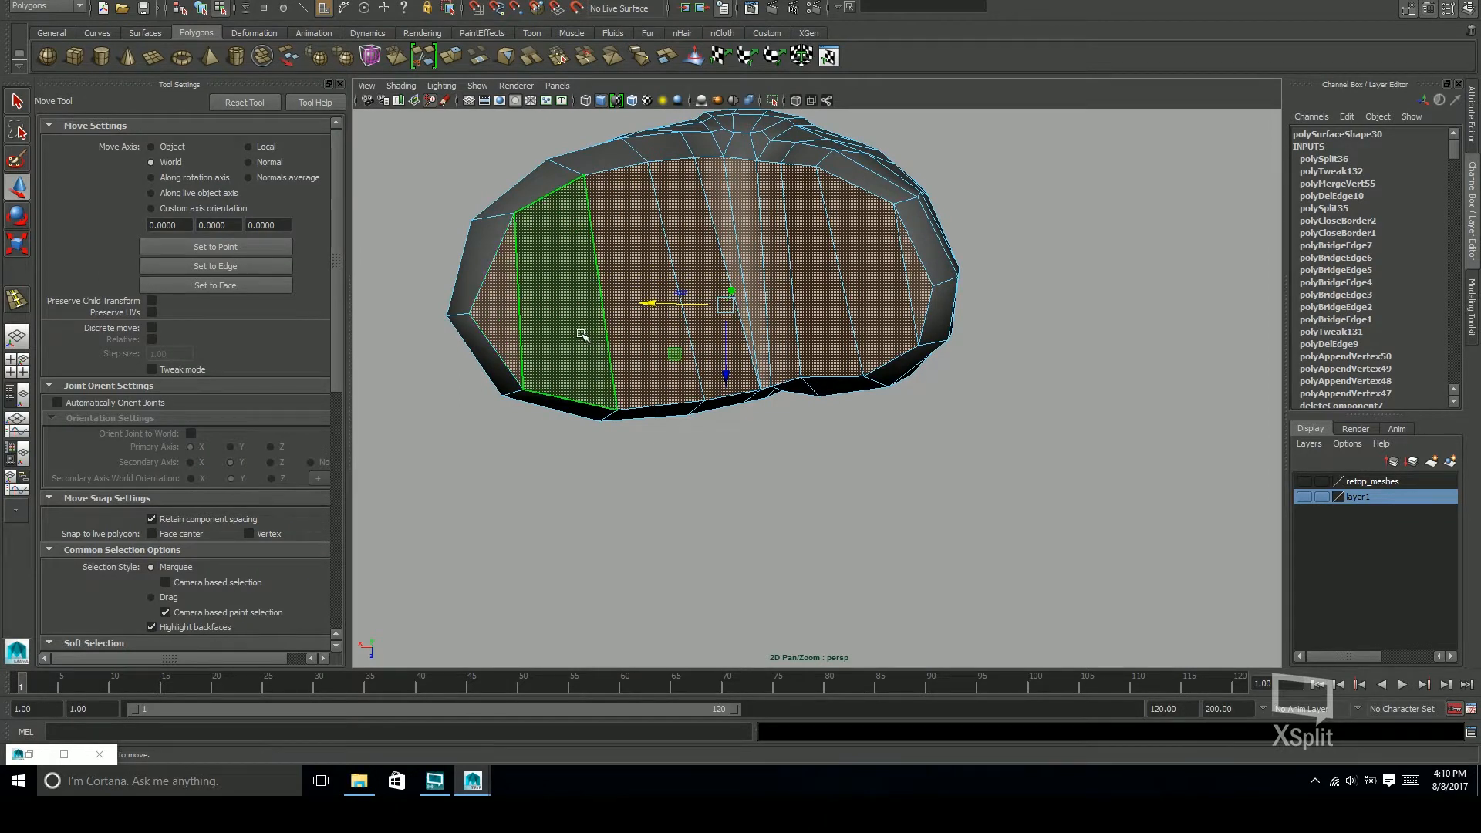
{"action": "key", "text": "Delete"}
{"action": "left_click_drag", "start_coordinate": [772, 275], "coordinate": [781, 352], "text": "alt"}
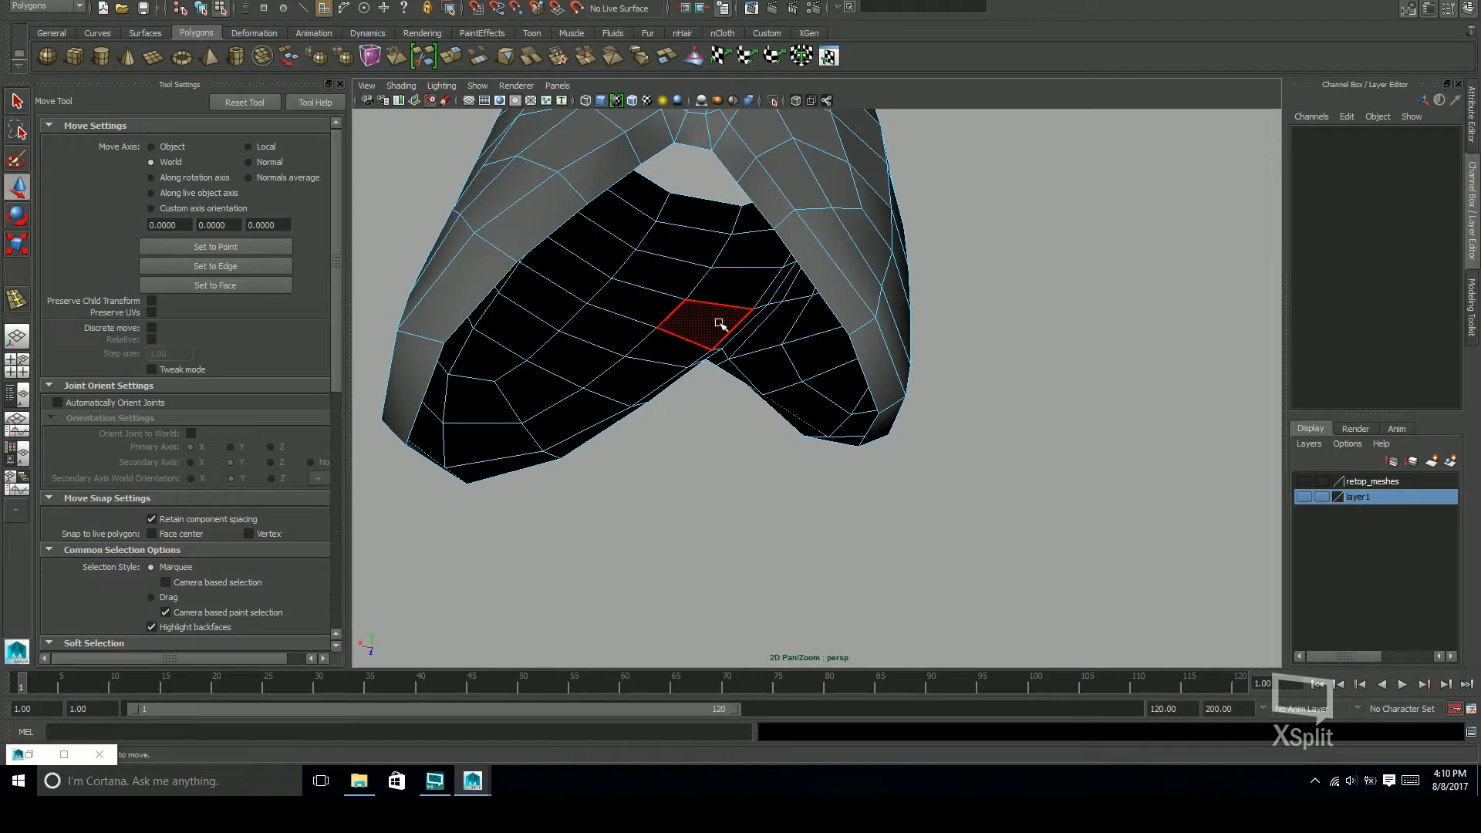
Extrude the border edges around the skirt's bottom opening and pull the new strip inward
{"action": "left_click", "coordinate": [539, 244]}
{"action": "left_click_drag", "start_coordinate": [573, 222], "coordinate": [926, 304], "text": "alt"}
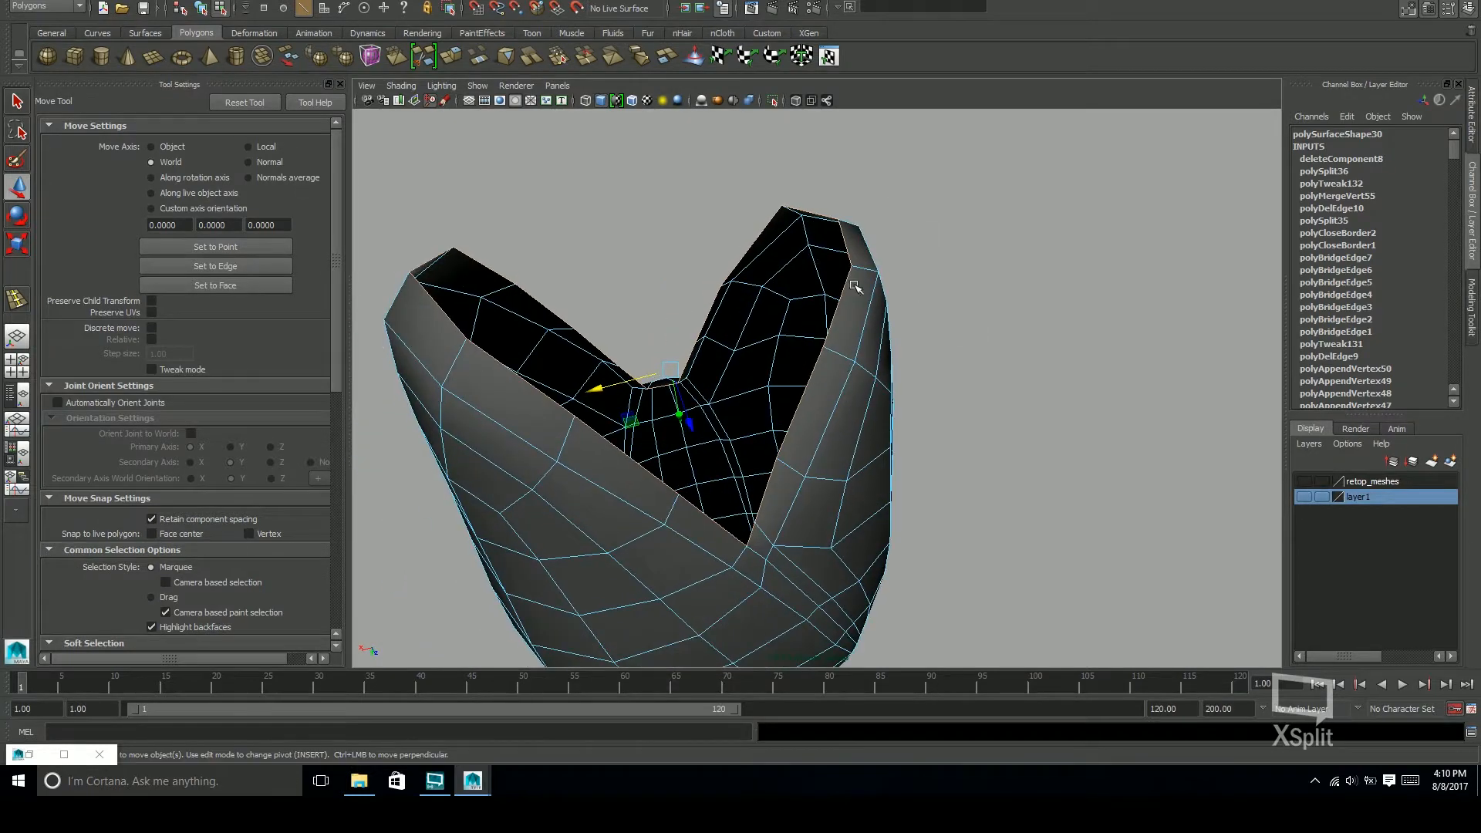
{"action": "right_click", "coordinate": [833, 332], "text": "shift"}
{"action": "left_click", "coordinate": [834, 366]}
{"action": "left_click_drag", "start_coordinate": [833, 368], "coordinate": [812, 202], "text": "alt"}
{"action": "middle_click_drag", "start_coordinate": [812, 202], "coordinate": [819, 87], "text": "alt"}
{"action": "left_click_drag", "start_coordinate": [918, 374], "coordinate": [953, 388], "text": "alt"}
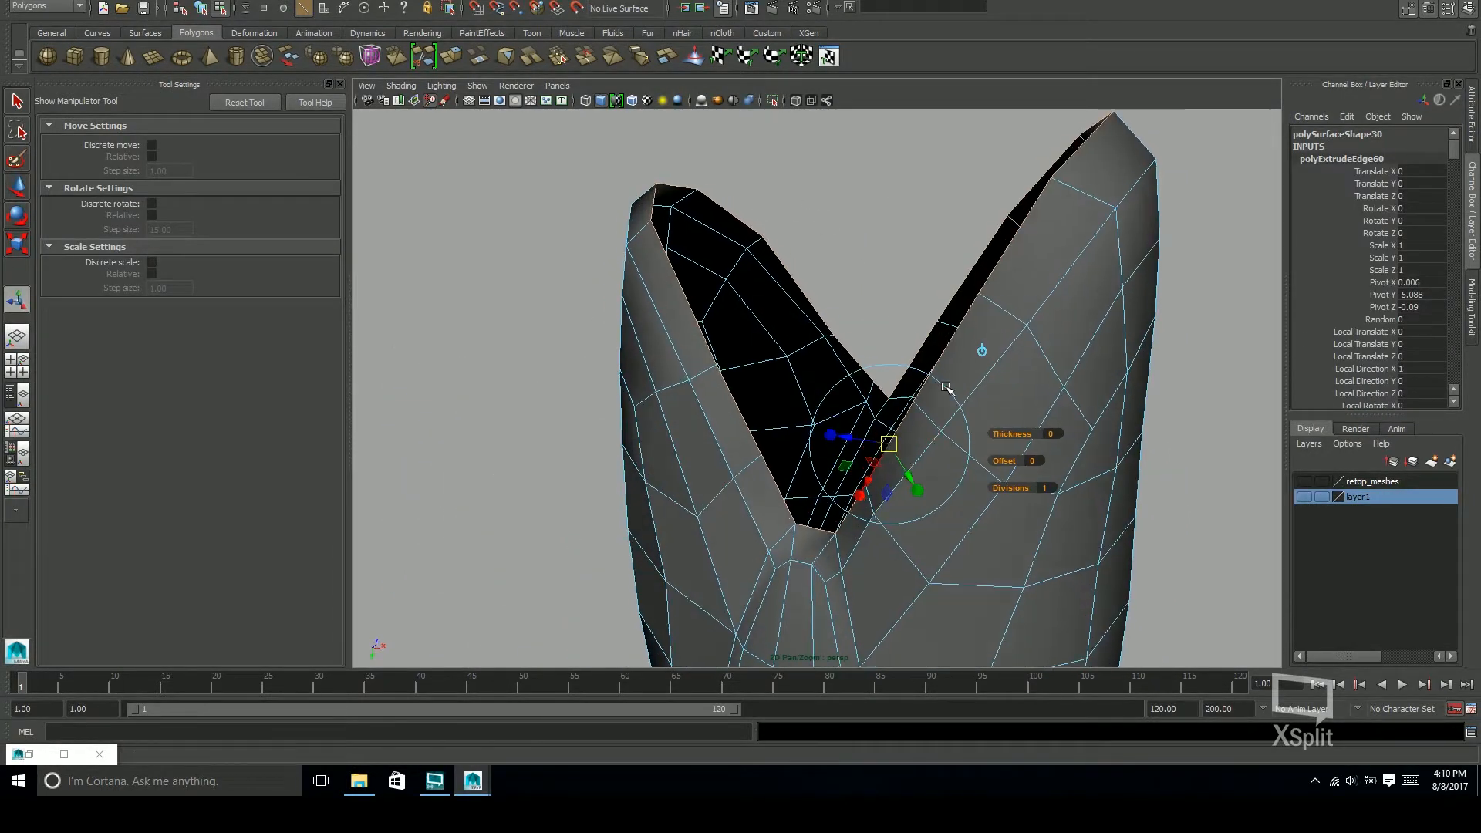
{"action": "left_click_drag", "start_coordinate": [861, 500], "coordinate": [908, 342]}
{"action": "left_click_drag", "start_coordinate": [906, 409], "coordinate": [1101, 363], "text": "alt"}
{"action": "left_click_drag", "start_coordinate": [1017, 417], "coordinate": [1038, 367]}
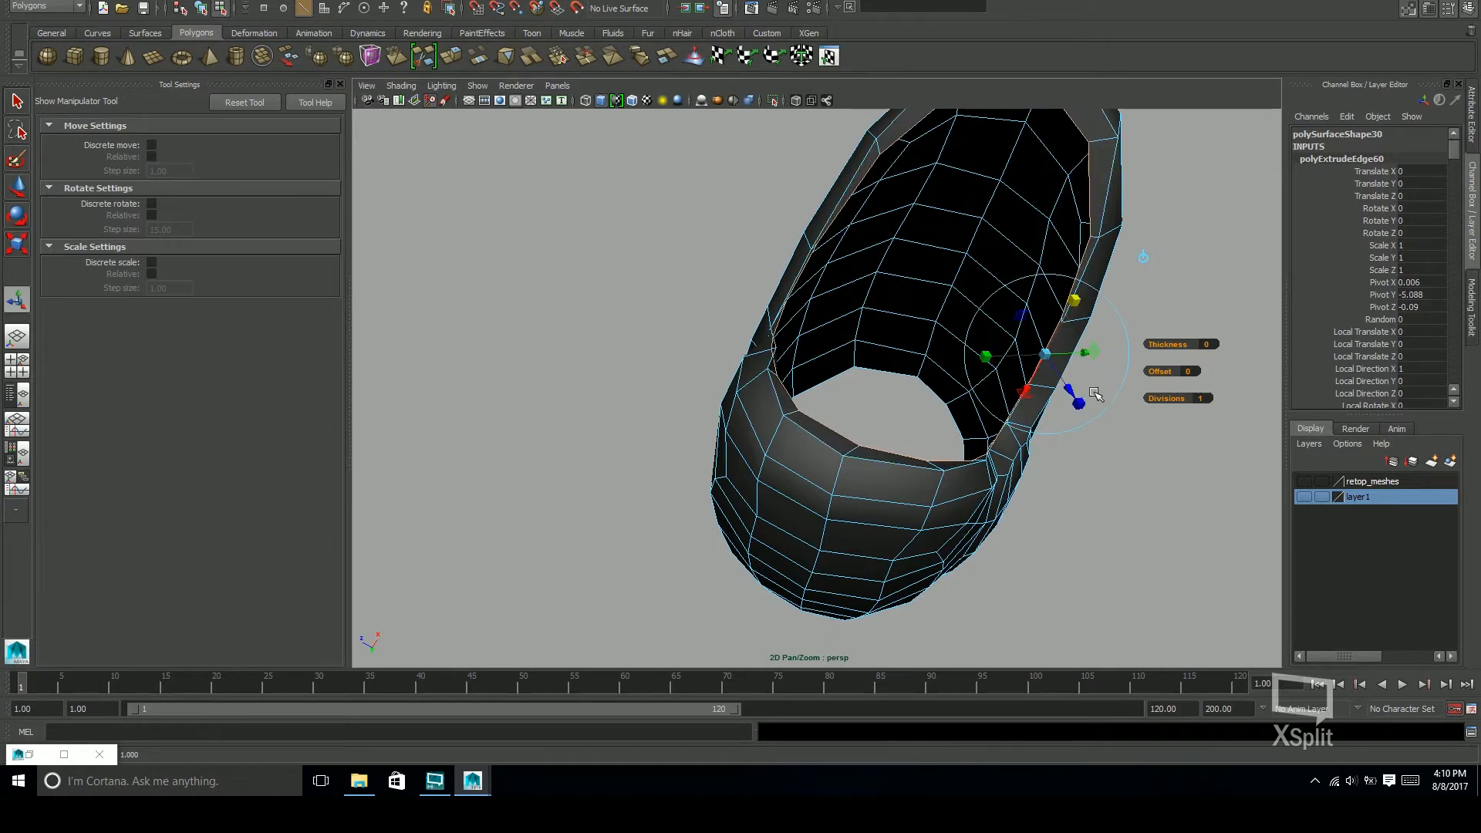
Undo the last border adjustments, reselect the bottom border loop and scale its extruded strip inward
{"action": "key", "text": "r"}
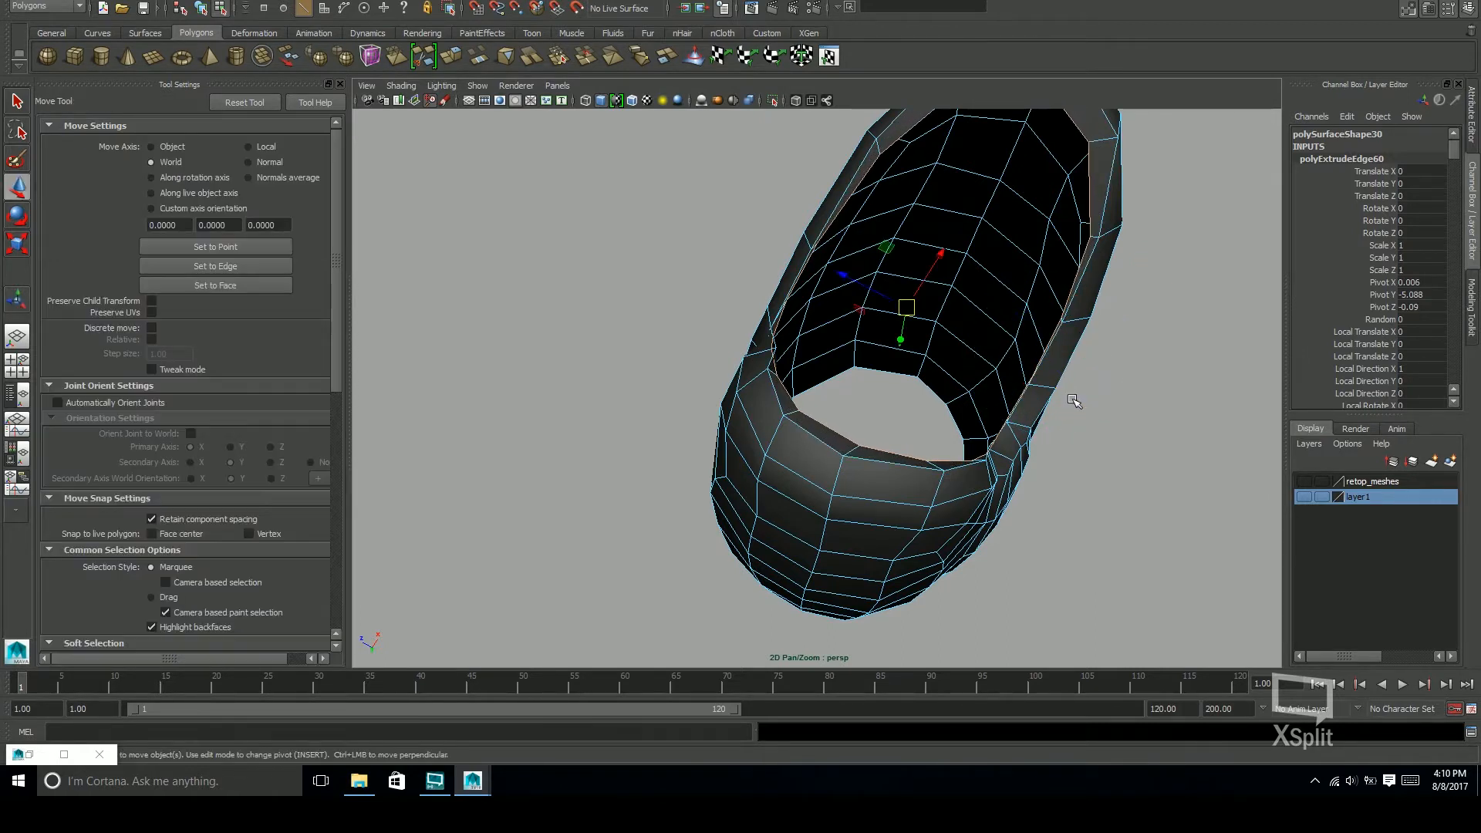
{"action": "left_click_drag", "start_coordinate": [976, 331], "coordinate": [928, 253], "text": "alt"}
{"action": "left_click_drag", "start_coordinate": [838, 313], "coordinate": [899, 438], "text": "alt"}
{"action": "key", "text": "ctrl+z"}
{"action": "key", "text": "ctrl+z"}
{"action": "key", "text": "w"}
{"action": "left_click_drag", "start_coordinate": [894, 388], "coordinate": [935, 429], "text": "alt"}
{"action": "double_click", "coordinate": [873, 427]}
{"action": "right_click_drag", "start_coordinate": [915, 407], "coordinate": [950, 440], "text": "shift"}
{"action": "left_click_drag", "start_coordinate": [864, 432], "coordinate": [754, 295], "text": "alt"}
{"action": "key", "text": "r"}
{"action": "key", "text": "q"}
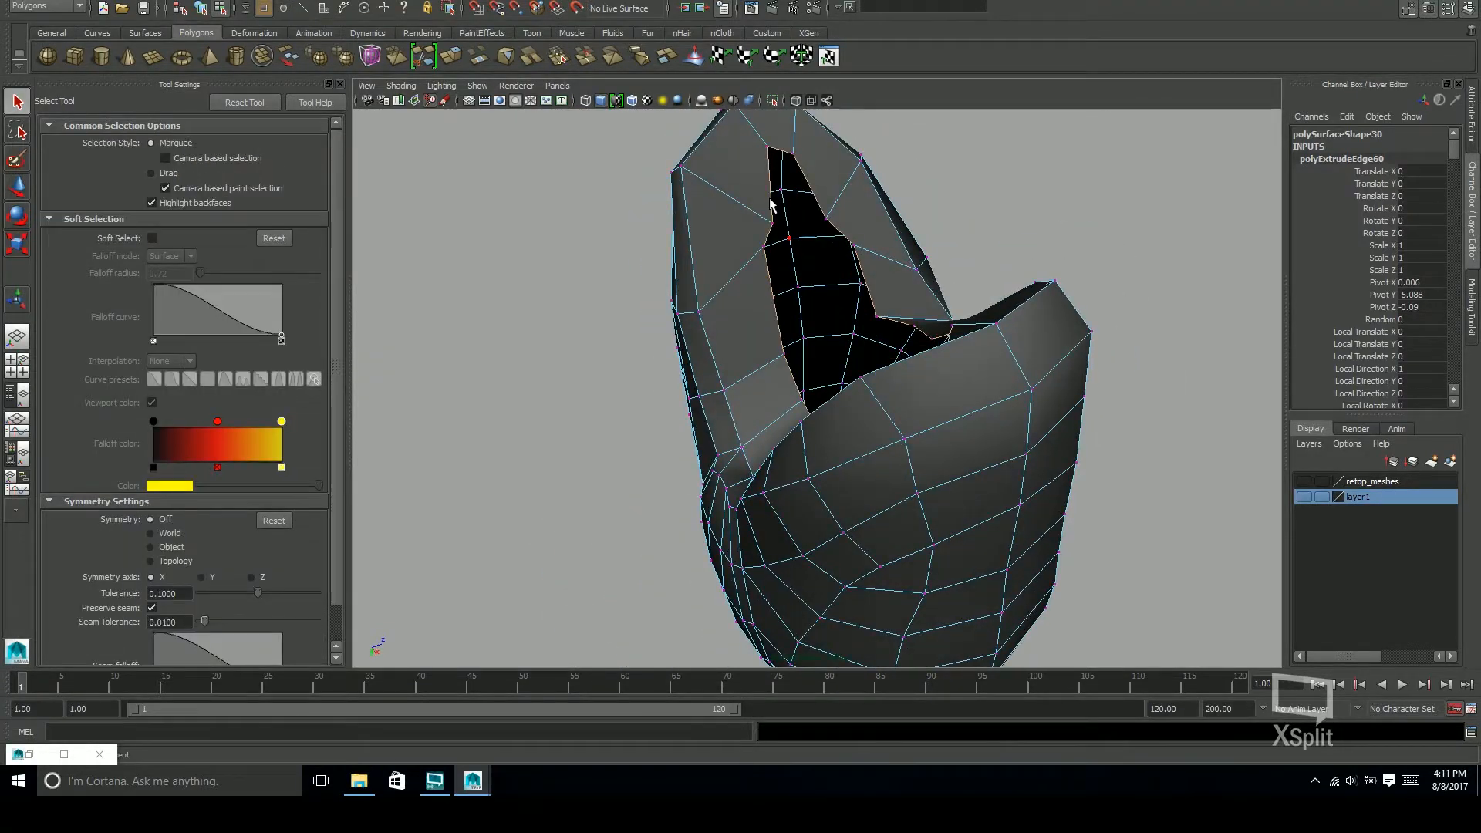
Reposition the inner border vertices near the tip of one flap
{"action": "left_click", "coordinate": [776, 240]}
{"action": "key", "text": "w"}
{"action": "left_click_drag", "start_coordinate": [775, 241], "coordinate": [851, 223], "text": "alt"}
{"action": "left_click_drag", "start_coordinate": [887, 283], "coordinate": [805, 215], "text": "alt"}
{"action": "mouse_move", "coordinate": [704, 265]}
{"action": "left_mouse_down", "text": "alt"}
{"action": "mouse_move", "coordinate": [877, 228]}
{"action": "mouse_move", "coordinate": [707, 308]}
{"action": "mouse_move", "coordinate": [725, 331]}
{"action": "mouse_move", "coordinate": [785, 256]}
{"action": "mouse_move", "coordinate": [839, 319]}
{"action": "mouse_move", "coordinate": [779, 348]}
{"action": "mouse_move", "coordinate": [693, 279]}
{"action": "left_mouse_up", "text": "alt"}
{"action": "key", "text": "w"}
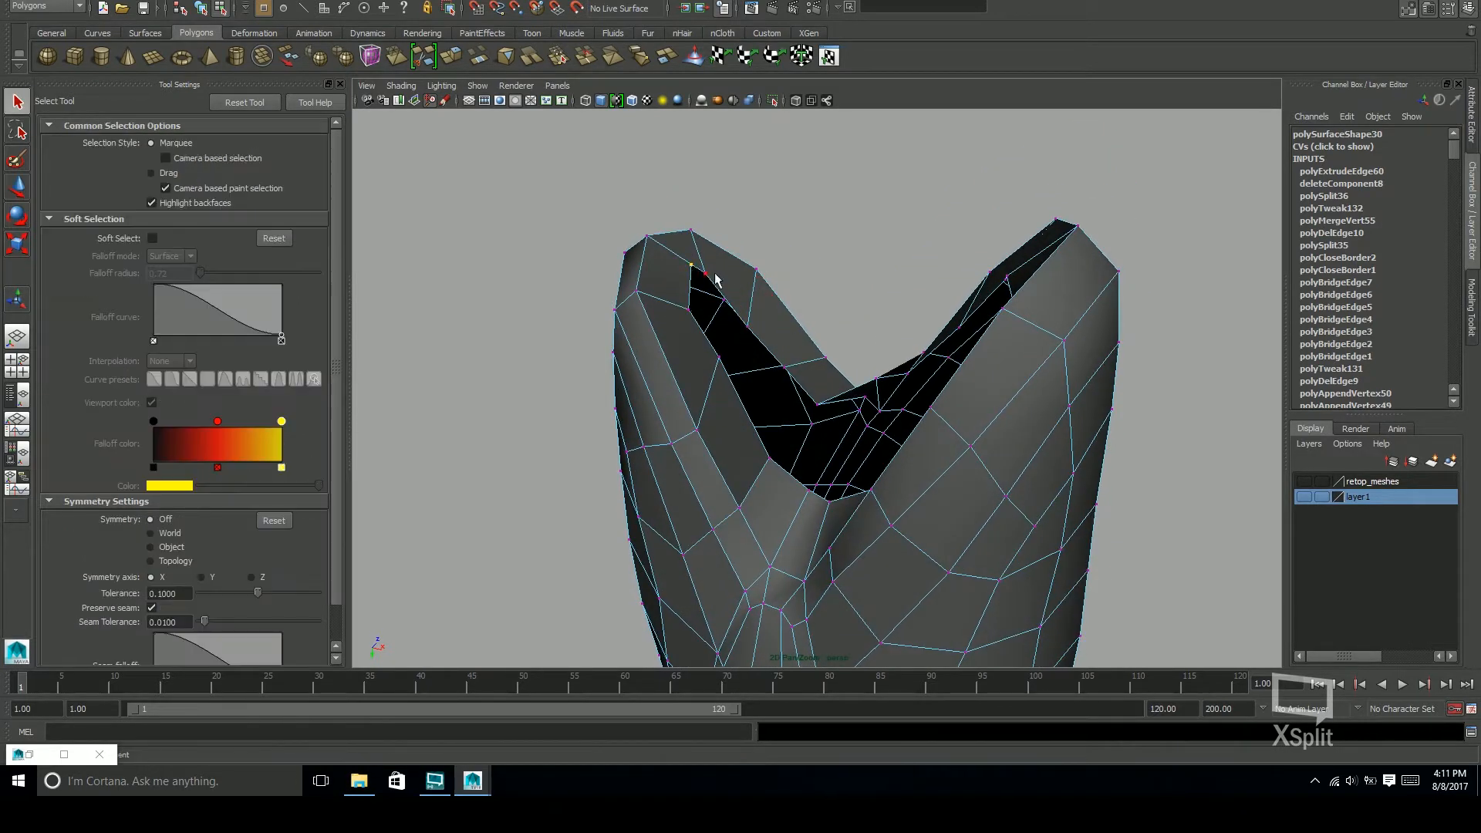
{"action": "left_click_drag", "start_coordinate": [694, 324], "coordinate": [696, 328]}
Move the center inner border vertices between the flaps into line with the neighbouring border edges
{"action": "left_click_drag", "start_coordinate": [725, 359], "coordinate": [854, 315], "text": "alt"}
{"action": "scroll", "coordinate": [823, 268], "scroll_direction": "up", "scroll_amount": 5}
{"action": "left_click", "coordinate": [805, 308]}
{"action": "left_click", "coordinate": [847, 297]}
{"action": "mouse_move", "coordinate": [849, 298]}
{"action": "left_mouse_down", "text": "alt"}
{"action": "mouse_move", "coordinate": [859, 321]}
{"action": "mouse_move", "coordinate": [873, 312]}
{"action": "left_mouse_up", "text": "alt"}
{"action": "left_click_drag", "start_coordinate": [867, 261], "coordinate": [767, 413], "text": "alt"}
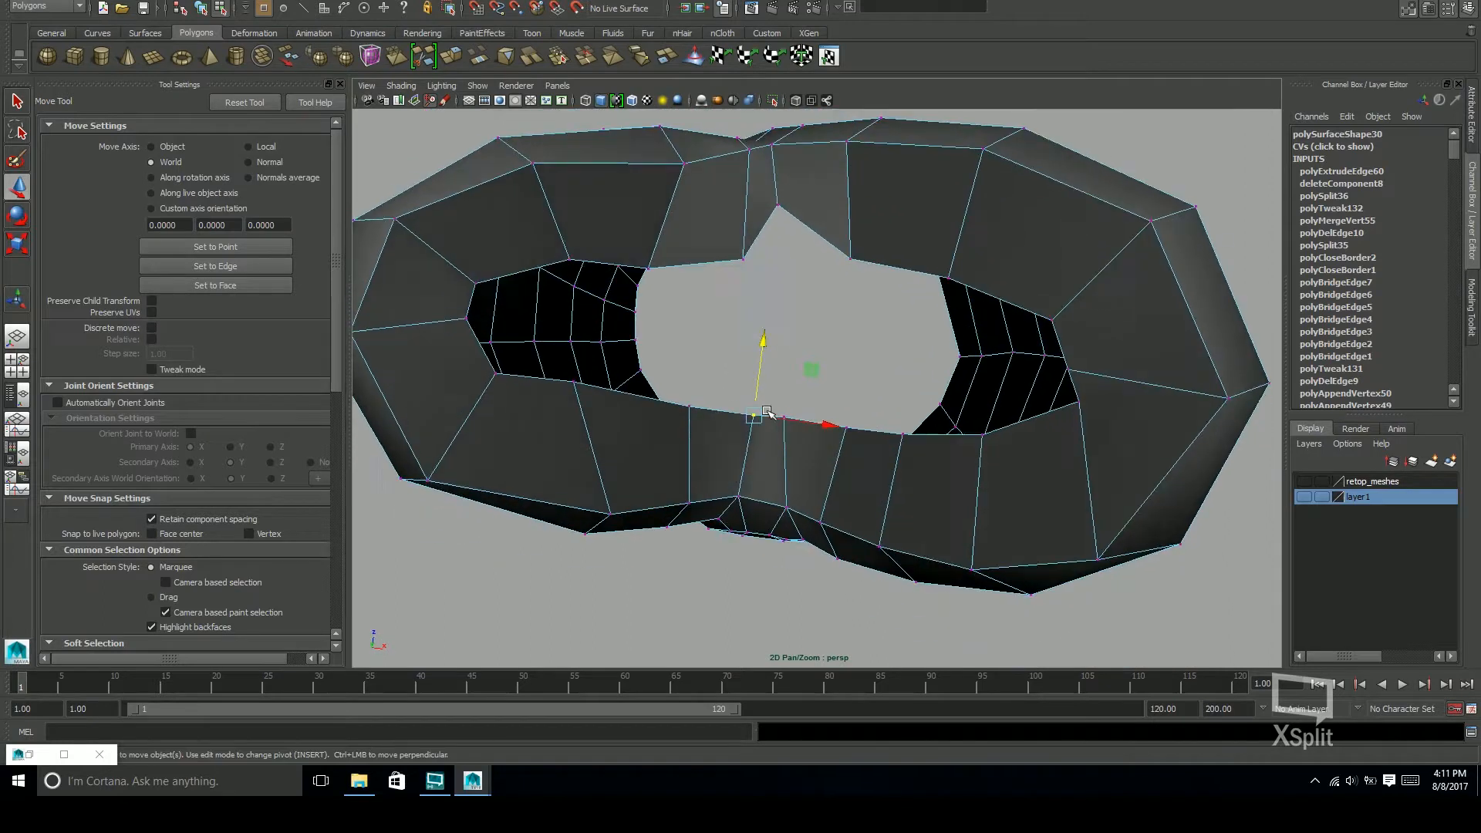
{"action": "left_click", "coordinate": [785, 416]}
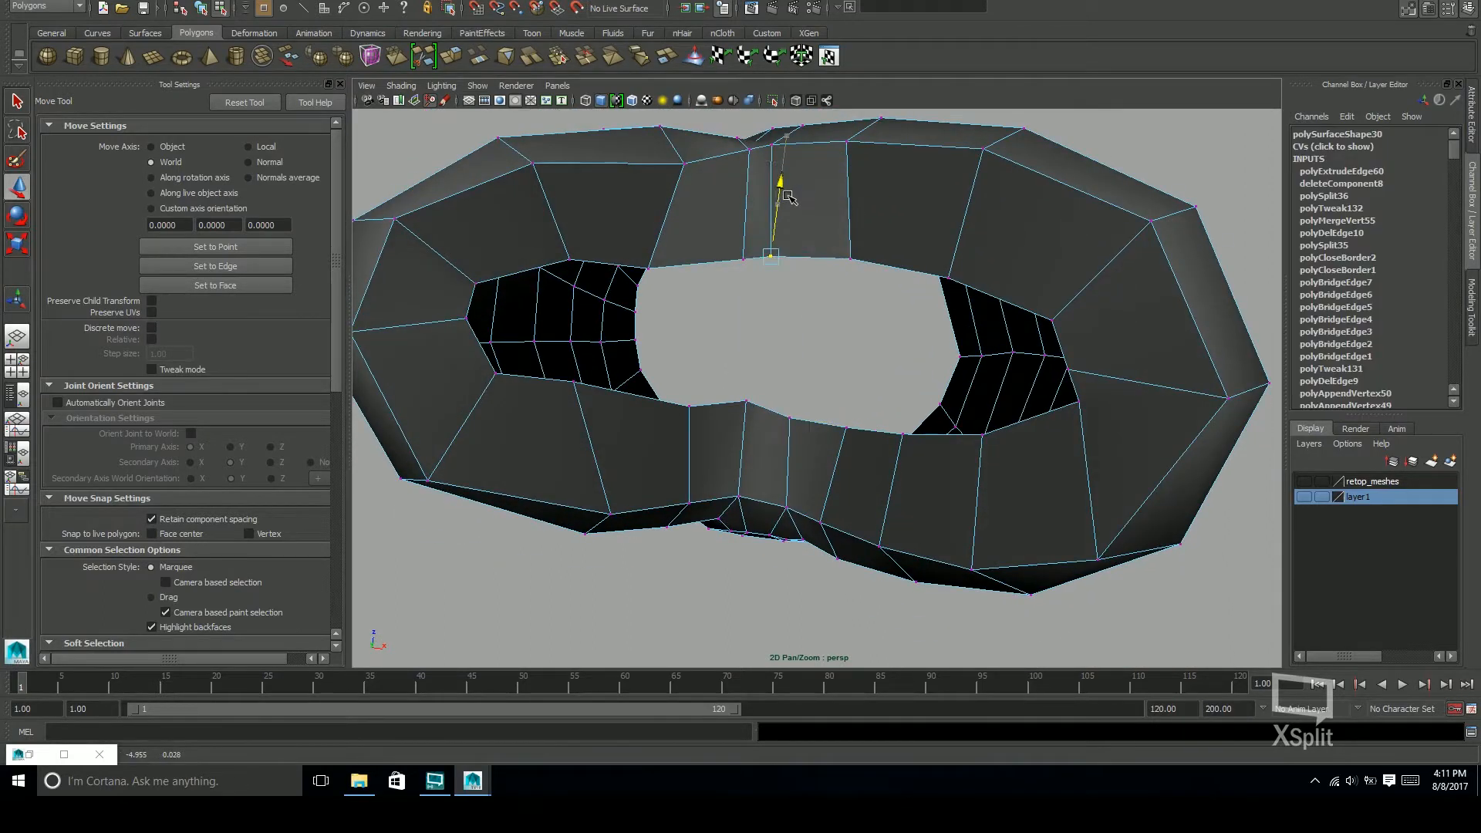
{"action": "left_click_drag", "start_coordinate": [787, 197], "coordinate": [1026, 309], "text": "alt"}
Frame the notch between the flaps and adjust the inner border vertices at its peak
{"action": "key", "text": "f"}
{"action": "right_click_drag", "start_coordinate": [1026, 308], "coordinate": [1196, 339], "text": "alt"}
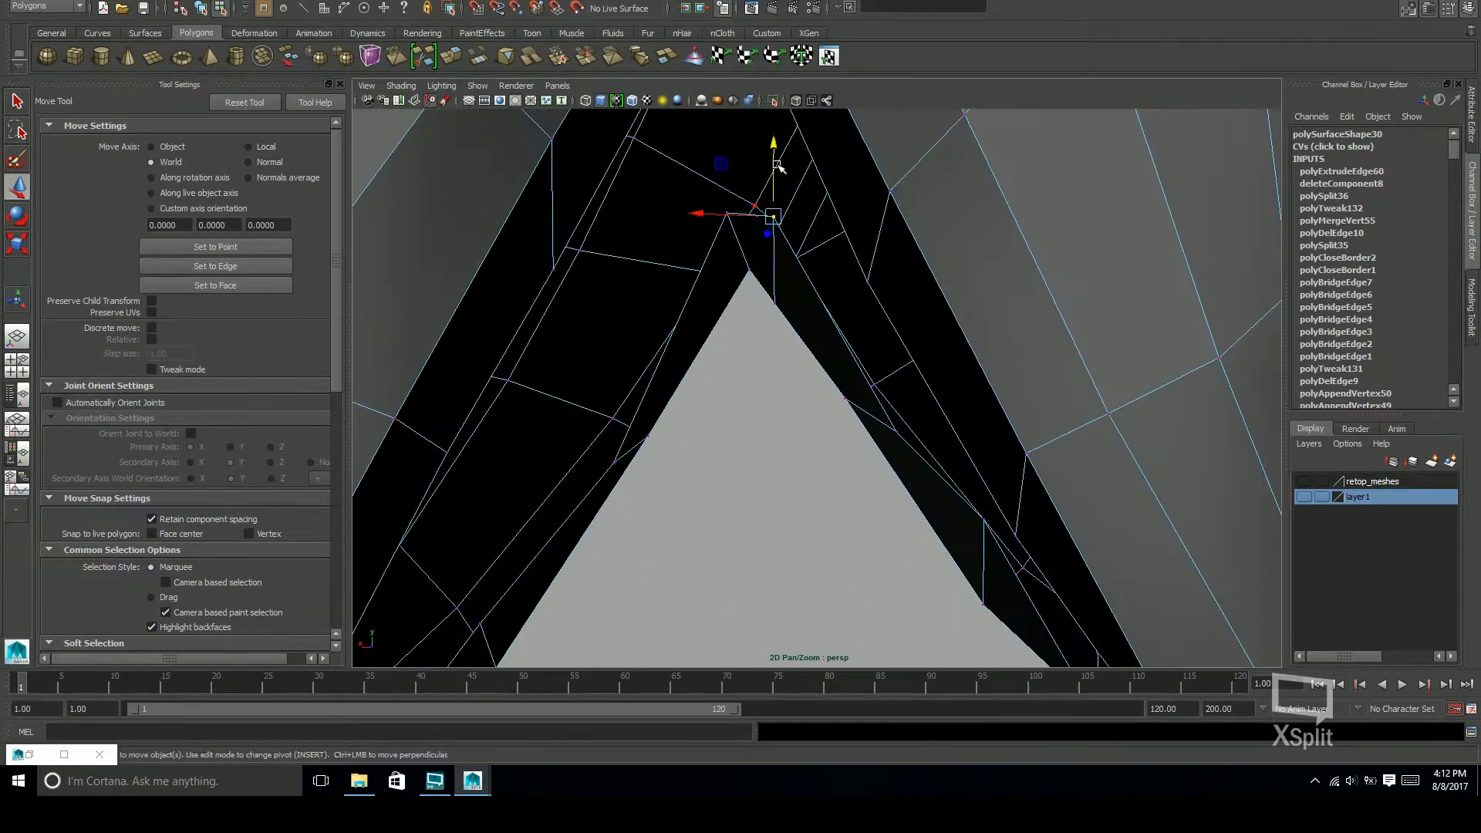
{"action": "scroll", "coordinate": [733, 154], "scroll_direction": "down", "scroll_amount": 5}
{"action": "left_click", "coordinate": [773, 356]}
{"action": "mouse_move", "coordinate": [784, 291]}
{"action": "left_mouse_down", "text": "alt"}
{"action": "mouse_move", "coordinate": [802, 324]}
{"action": "mouse_move", "coordinate": [772, 266]}
{"action": "left_mouse_up", "text": "alt"}
{"action": "left_click_drag", "start_coordinate": [665, 414], "coordinate": [593, 484], "text": "alt"}
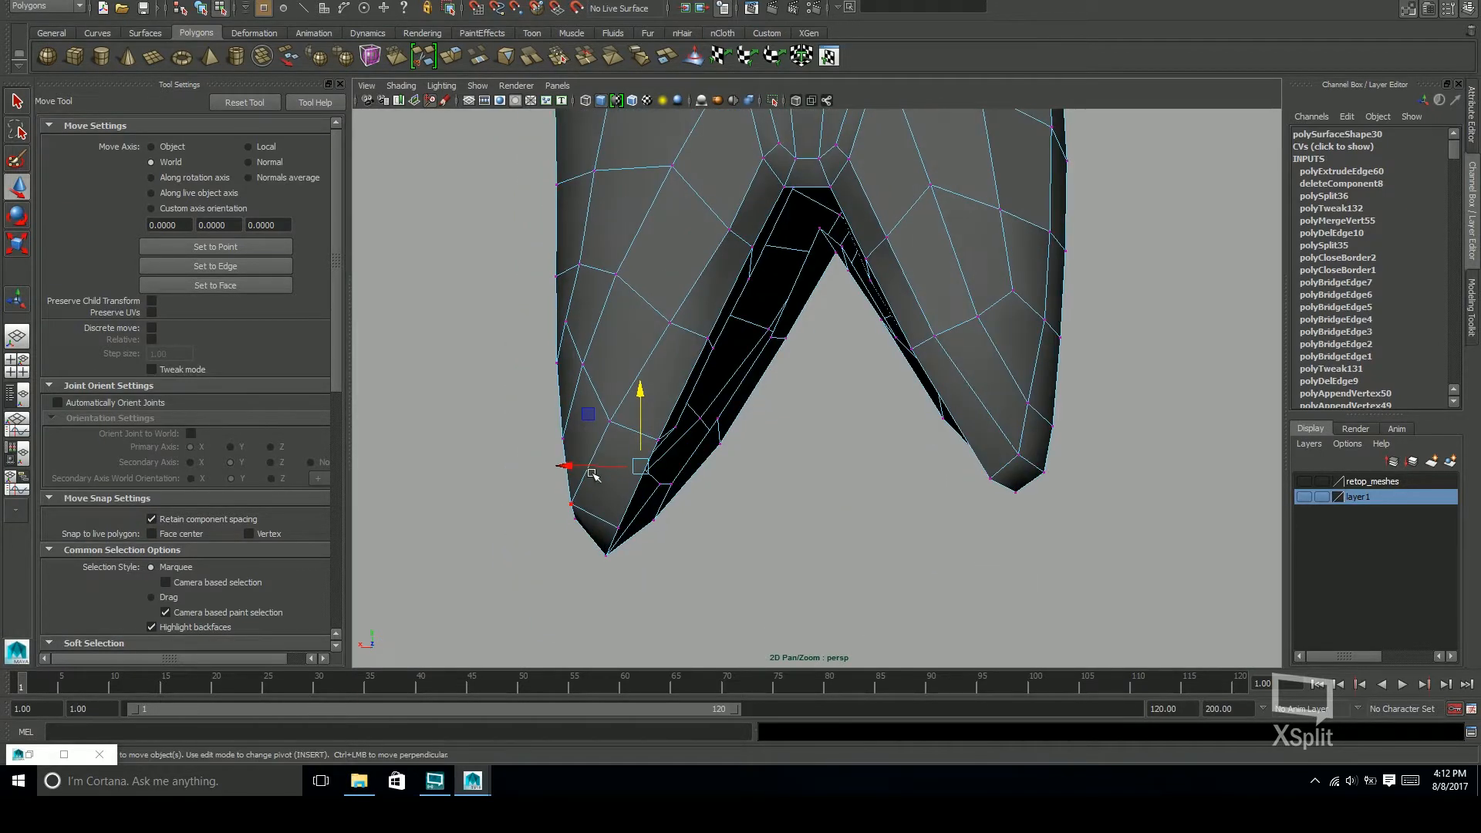
Adjust the height of the inner border vertices running down from the notch
{"action": "left_click_drag", "start_coordinate": [730, 473], "coordinate": [864, 432], "text": "alt"}
{"action": "left_click", "coordinate": [878, 310]}
{"action": "left_click_drag", "start_coordinate": [956, 423], "coordinate": [760, 493], "text": "alt"}
{"action": "left_click_drag", "start_coordinate": [861, 324], "coordinate": [860, 325]}
{"action": "left_click_drag", "start_coordinate": [864, 322], "coordinate": [879, 239], "text": "alt"}
{"action": "left_click_drag", "start_coordinate": [893, 197], "coordinate": [892, 185]}
{"action": "left_click_drag", "start_coordinate": [861, 234], "coordinate": [866, 235]}
{"action": "left_click_drag", "start_coordinate": [872, 243], "coordinate": [910, 270], "text": "alt"}
Move the inner border vertices along one flap's open underside to even out the extruded strip
{"action": "left_click_drag", "start_coordinate": [910, 270], "coordinate": [1030, 374], "text": "alt"}
{"action": "left_click_drag", "start_coordinate": [746, 416], "coordinate": [721, 394], "text": "alt"}
{"action": "left_click", "coordinate": [714, 379]}
{"action": "left_click_drag", "start_coordinate": [717, 316], "coordinate": [717, 344]}
{"action": "left_click_drag", "start_coordinate": [754, 411], "coordinate": [800, 402], "text": "alt"}
{"action": "mouse_move", "coordinate": [856, 409]}
{"action": "left_mouse_down", "text": "alt"}
{"action": "mouse_move", "coordinate": [992, 441]}
{"action": "mouse_move", "coordinate": [865, 413]}
{"action": "left_mouse_up", "text": "alt"}
{"action": "left_click", "coordinate": [770, 375]}
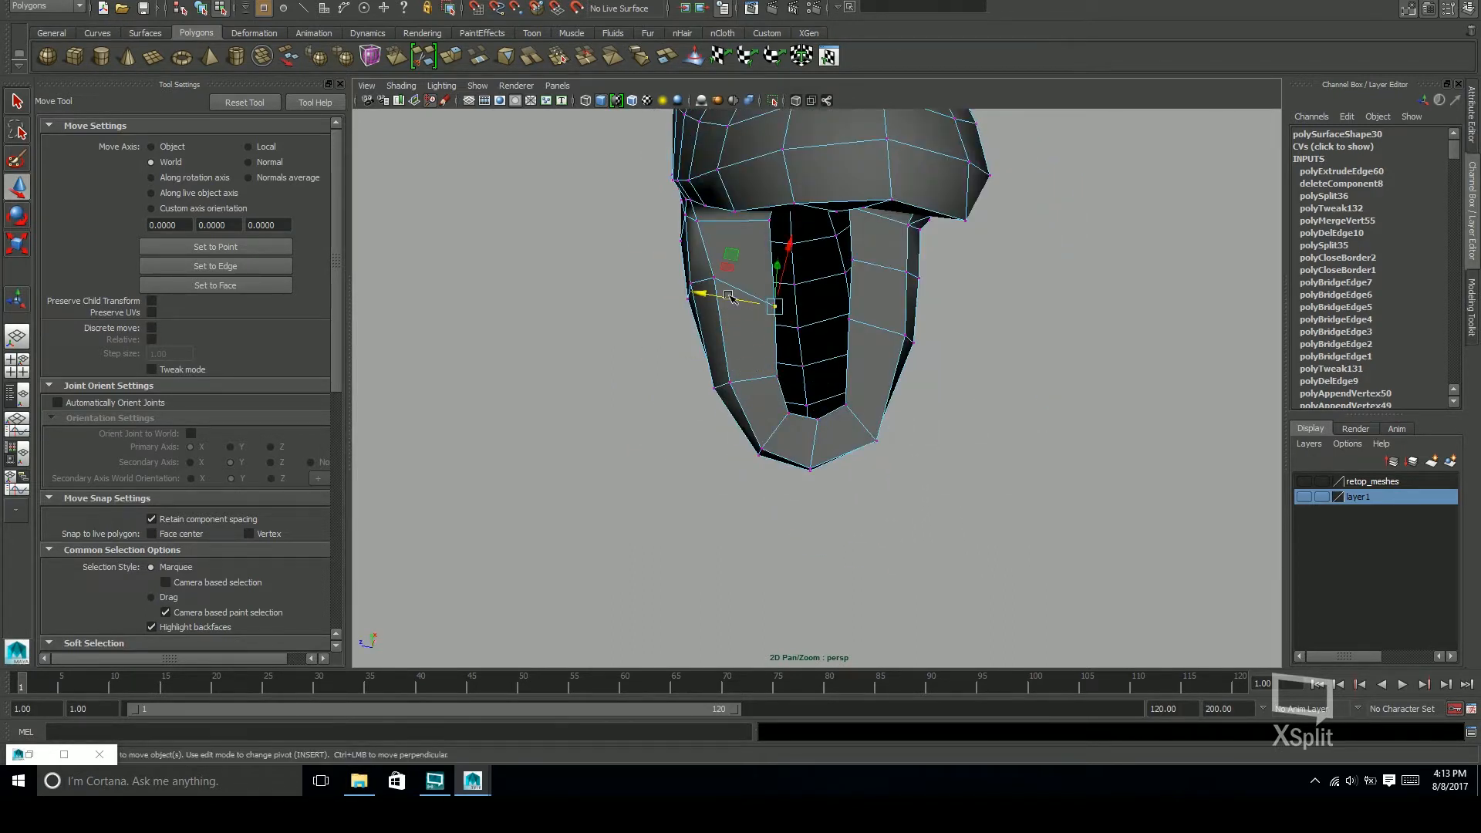
Reposition the inner border vertices along the flap's facing sides to smooth the opening's outline
{"action": "left_click_drag", "start_coordinate": [730, 298], "coordinate": [745, 363], "text": "alt"}
{"action": "left_click_drag", "start_coordinate": [684, 403], "coordinate": [704, 291], "text": "alt"}
{"action": "left_click", "coordinate": [720, 316]}
{"action": "left_click_drag", "start_coordinate": [720, 316], "coordinate": [883, 331], "text": "alt"}
{"action": "left_click", "coordinate": [781, 330]}
{"action": "left_click_drag", "start_coordinate": [781, 330], "coordinate": [945, 301], "text": "alt"}
{"action": "left_click", "coordinate": [801, 366]}
Bridge the facing inner border edges across the center of the skirt and the first flap's underside
{"action": "left_click", "coordinate": [767, 286]}
{"action": "left_click", "coordinate": [751, 402], "text": "shift"}
{"action": "right_click_drag", "start_coordinate": [750, 402], "coordinate": [752, 567], "text": "shift"}
{"action": "left_click_drag", "start_coordinate": [829, 239], "coordinate": [803, 256], "text": "alt"}
{"action": "left_click", "coordinate": [893, 309]}
{"action": "left_click", "coordinate": [902, 417], "text": "shift"}
{"action": "left_click_drag", "start_coordinate": [902, 417], "coordinate": [694, 436], "text": "alt"}
{"action": "key", "text": "g"}
{"action": "key", "text": "g"}
Bridge three pairs of facing border edges down the second flap's underside
{"action": "left_click", "coordinate": [797, 277]}
{"action": "left_click", "coordinate": [937, 330], "text": "shift"}
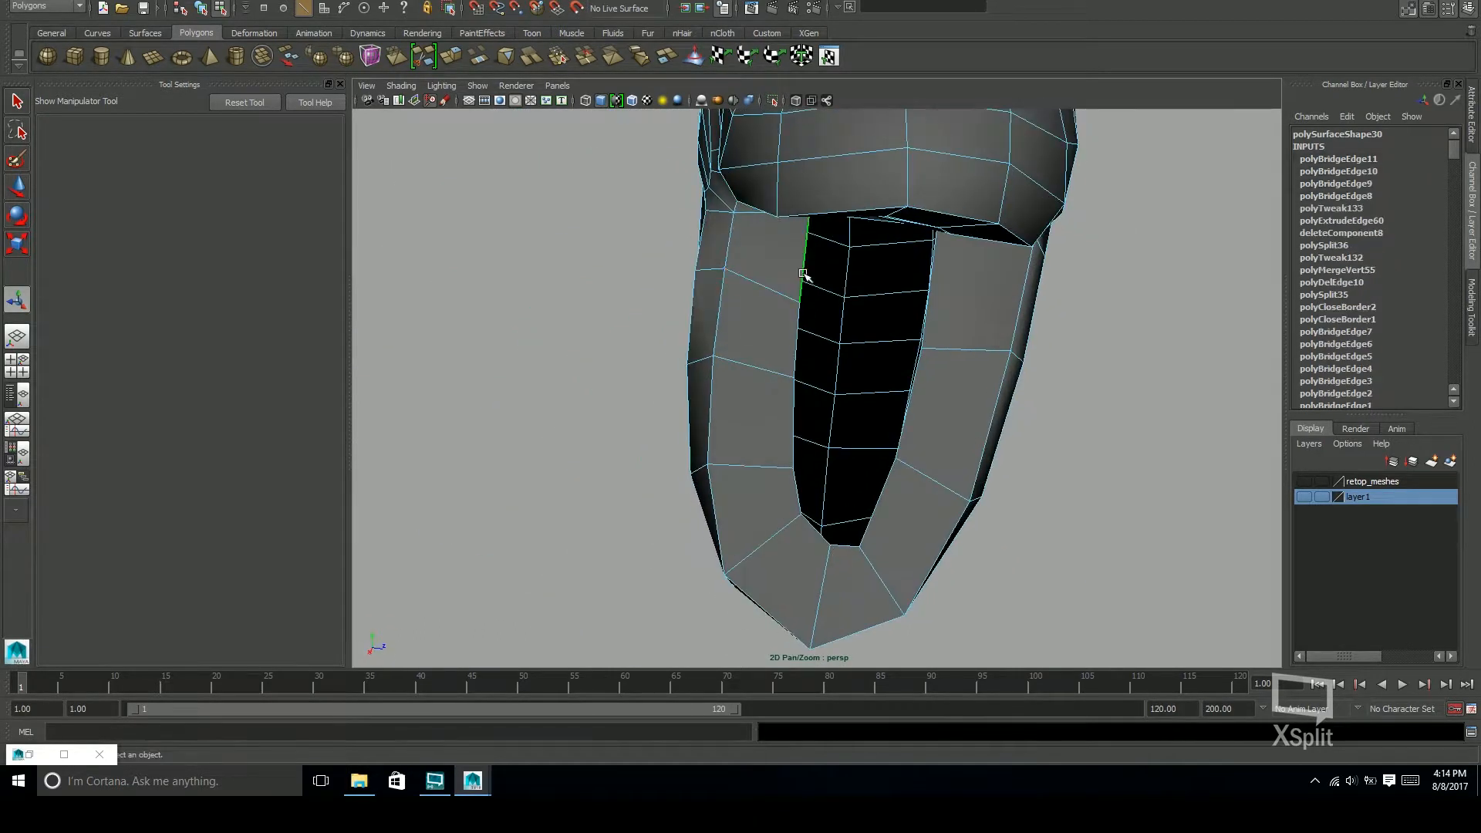
{"action": "key", "text": "g"}
{"action": "left_click", "coordinate": [798, 345]}
{"action": "left_click", "coordinate": [917, 390], "text": "shift"}
{"action": "key", "text": "g"}
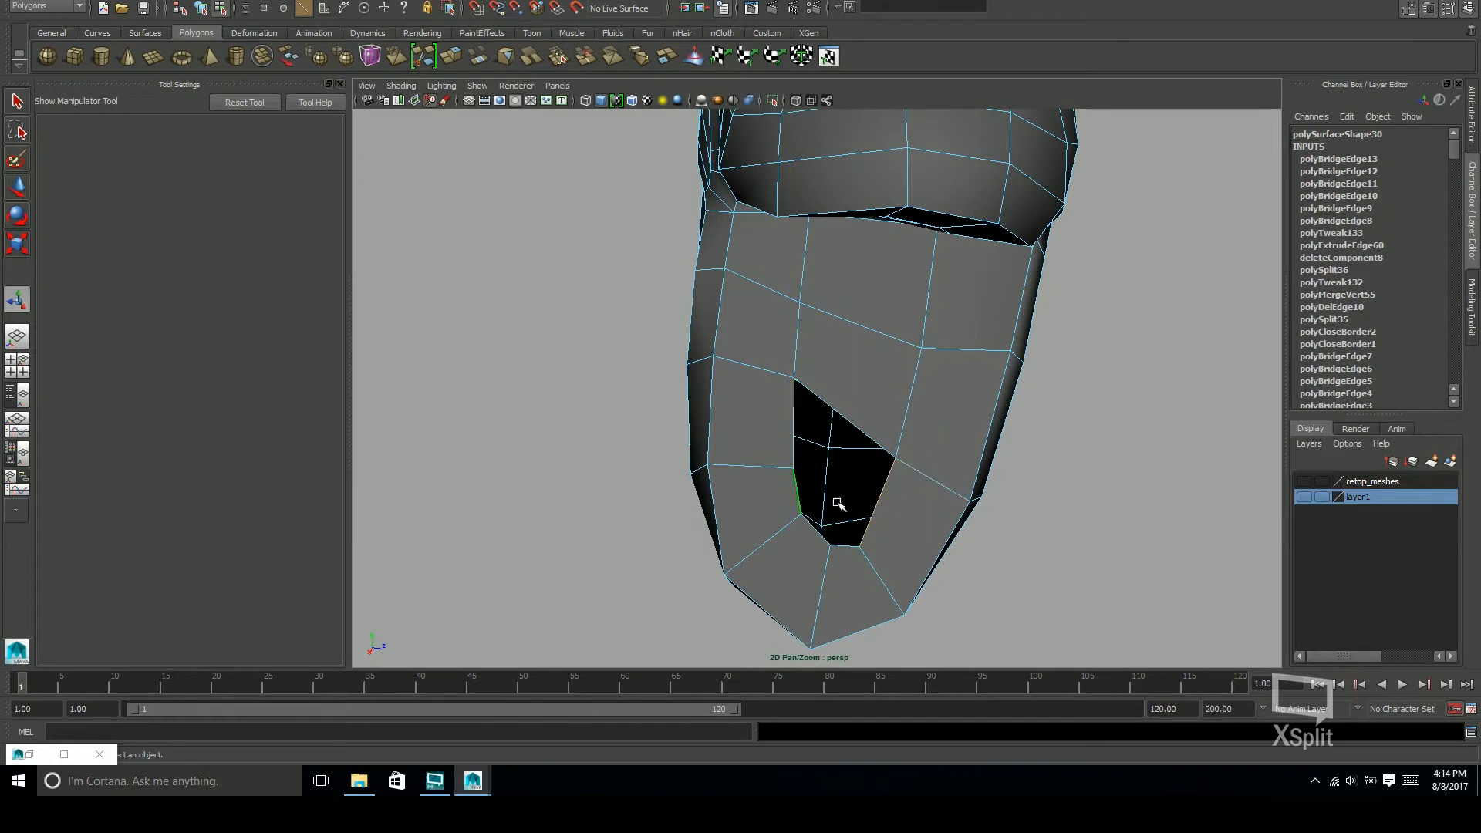
{"action": "left_click", "coordinate": [884, 503], "text": "shift"}
{"action": "key", "text": "g"}
Reposition an inner vertex beside the bridged center strip of the underside
{"action": "left_click_drag", "start_coordinate": [884, 503], "coordinate": [1129, 415], "text": "alt"}
{"action": "scroll", "coordinate": [849, 360], "scroll_direction": "up", "scroll_amount": 5}
{"action": "key", "text": "F9"}
{"action": "left_click", "coordinate": [883, 374]}
{"action": "key", "text": "w"}
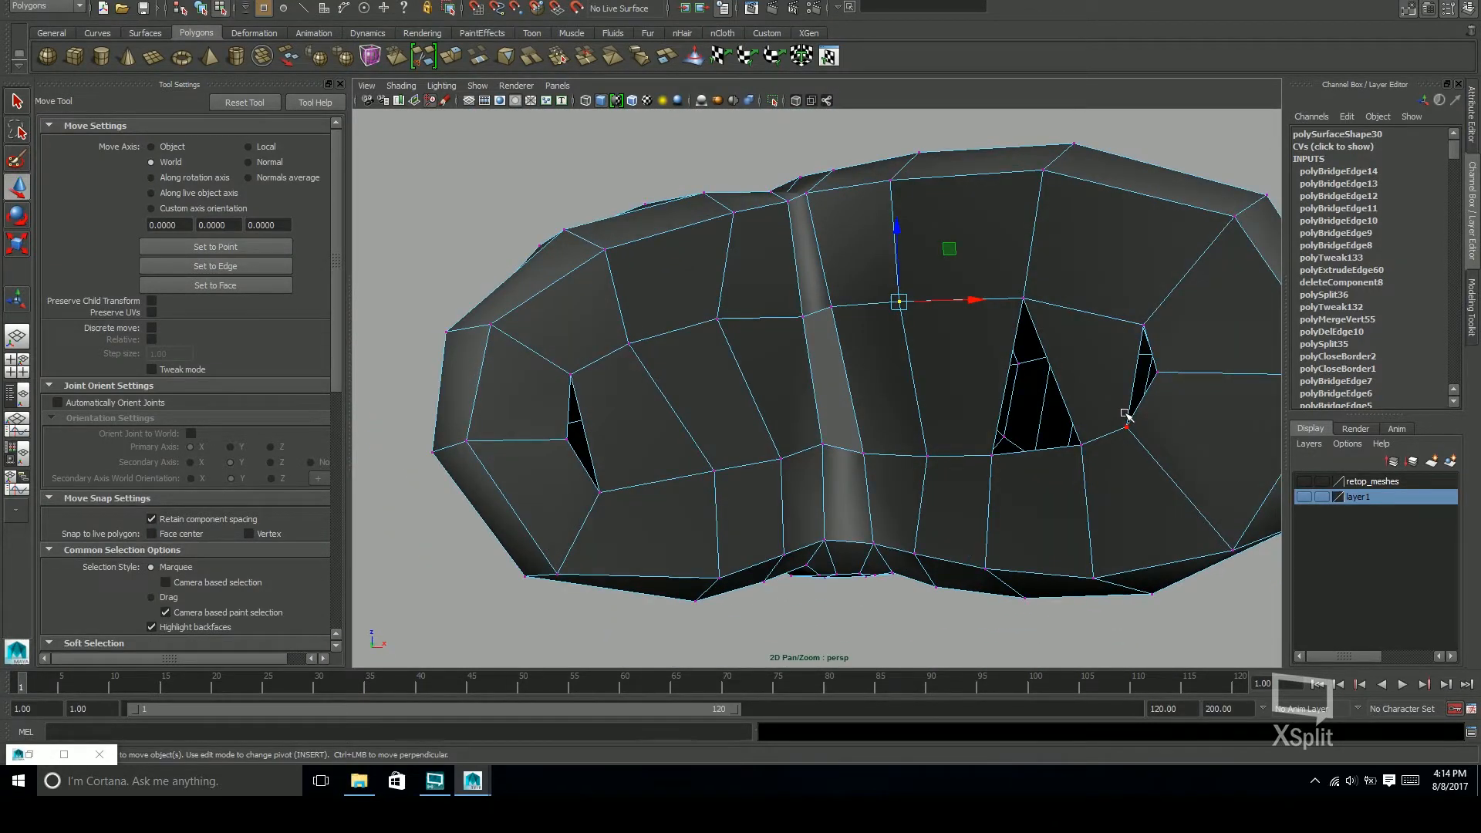
Fill the three remaining holes in the skirt's underside
{"action": "key", "text": "F10"}
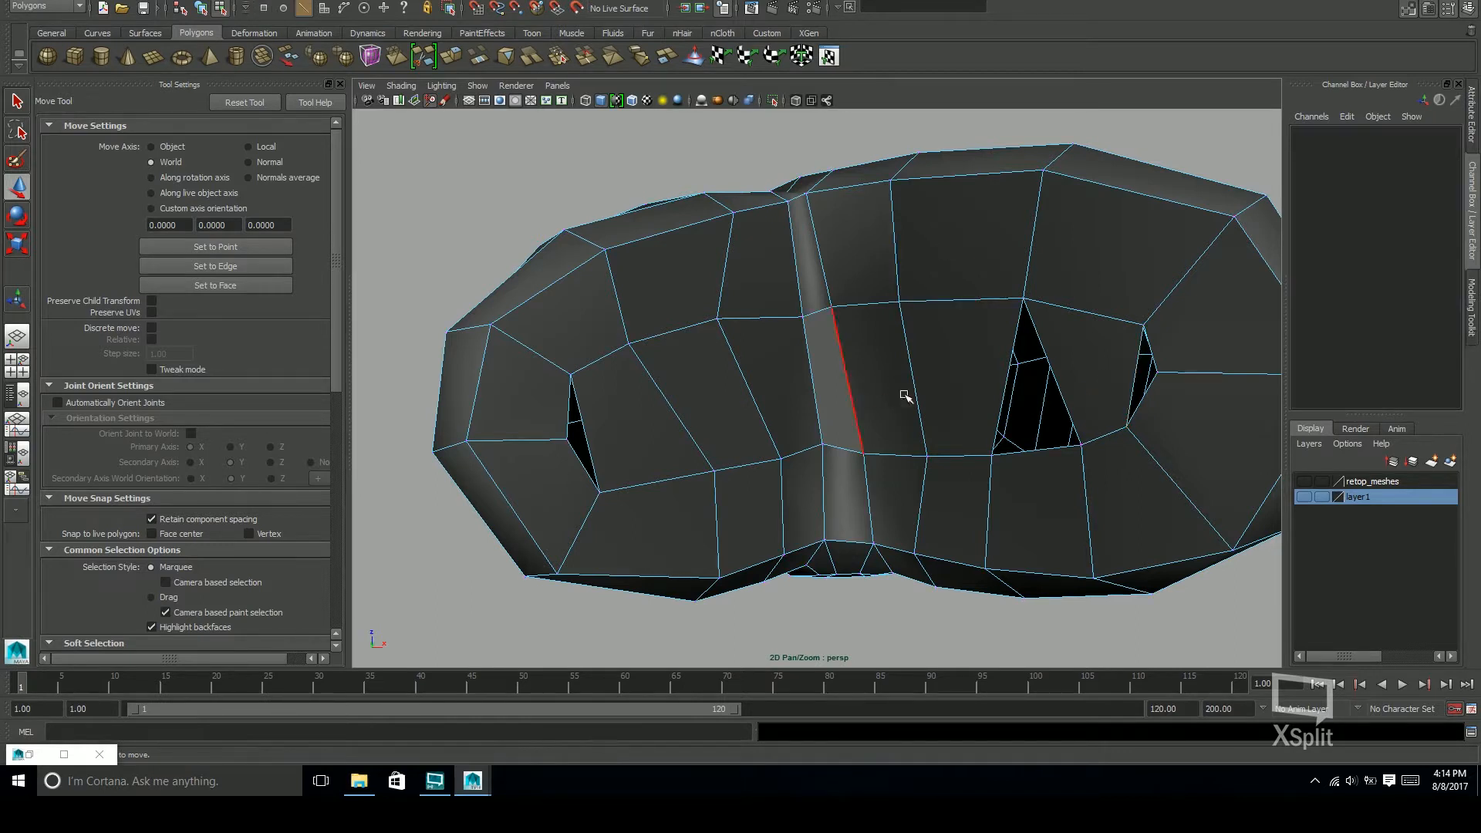
{"action": "left_click", "coordinate": [999, 395]}
{"action": "right_click_drag", "start_coordinate": [998, 402], "coordinate": [1054, 465], "text": "shift"}
{"action": "right_click_drag", "start_coordinate": [997, 555], "coordinate": [991, 582], "text": "shift"}
{"action": "left_click", "coordinate": [1137, 378]}
{"action": "key", "text": "g"}
{"action": "left_click", "coordinate": [594, 461]}
{"action": "key", "text": "g"}
Merge the surplus edge on the underside and insert an edge loop running lengthwise across both flaps
{"action": "left_click_drag", "start_coordinate": [905, 454], "coordinate": [920, 506], "text": "alt"}
{"action": "left_click_drag", "start_coordinate": [1015, 467], "coordinate": [985, 462], "text": "alt"}
{"action": "left_click", "coordinate": [918, 485]}
{"action": "right_click_drag", "start_coordinate": [918, 489], "coordinate": [932, 420], "text": "shift"}
{"action": "left_click_drag", "start_coordinate": [932, 432], "coordinate": [866, 453], "text": "alt"}
{"action": "right_click_drag", "start_coordinate": [866, 453], "coordinate": [891, 425], "text": "shift"}
{"action": "right_click_drag", "start_coordinate": [871, 415], "coordinate": [831, 442], "text": "shift"}
{"action": "left_click", "coordinate": [843, 413]}
{"action": "left_click_drag", "start_coordinate": [843, 414], "coordinate": [855, 363], "text": "alt"}
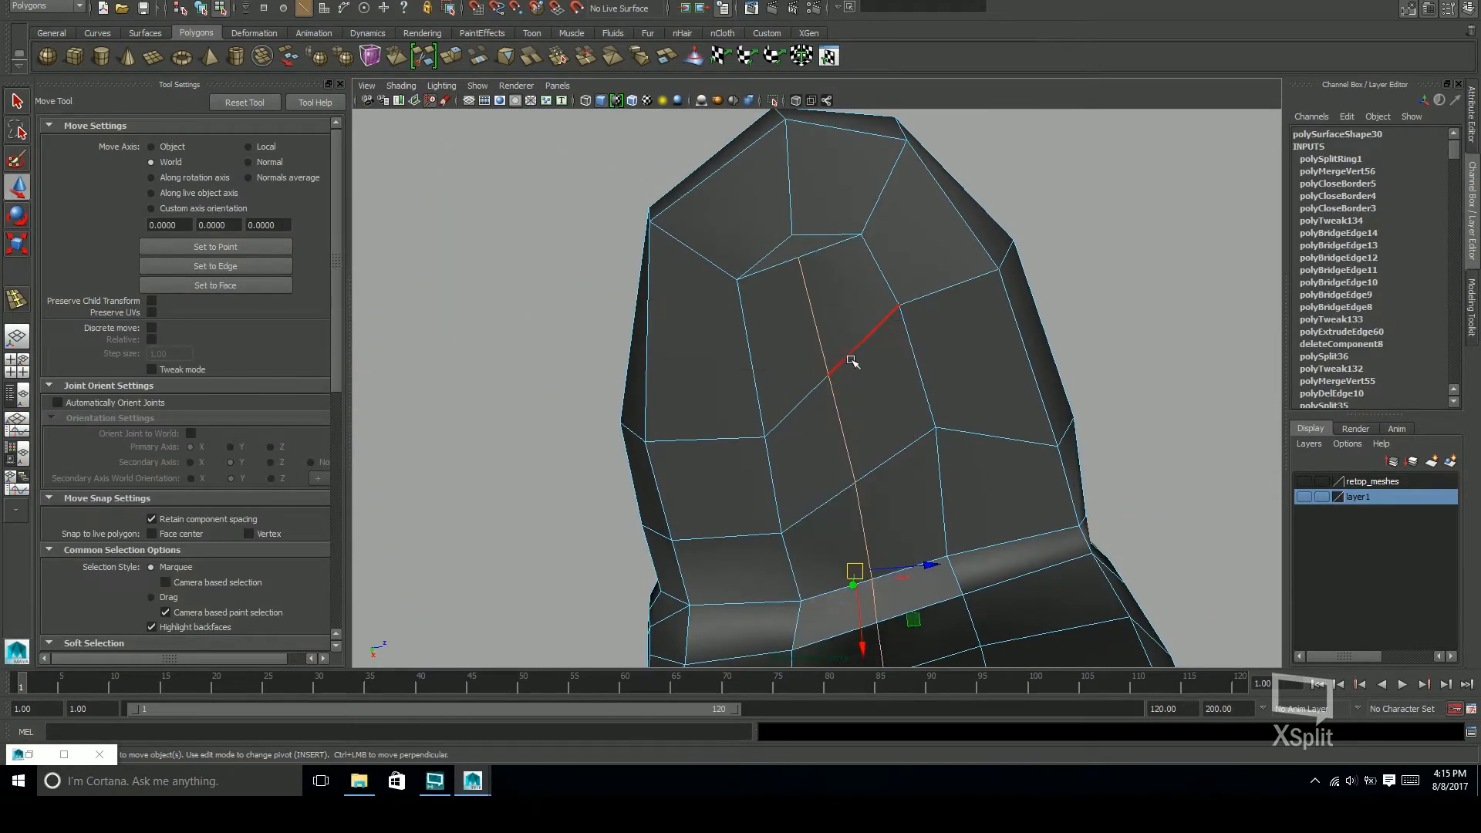
Weld the new loop's end vertex to the neighbouring vertex near the first flap's tip
{"action": "right_click_drag", "start_coordinate": [871, 330], "coordinate": [795, 322], "text": "shift"}
{"action": "left_click_drag", "start_coordinate": [800, 266], "coordinate": [853, 308]}
{"action": "key", "text": "ctrl+z"}
{"action": "right_click_drag", "start_coordinate": [807, 331], "coordinate": [760, 328]}
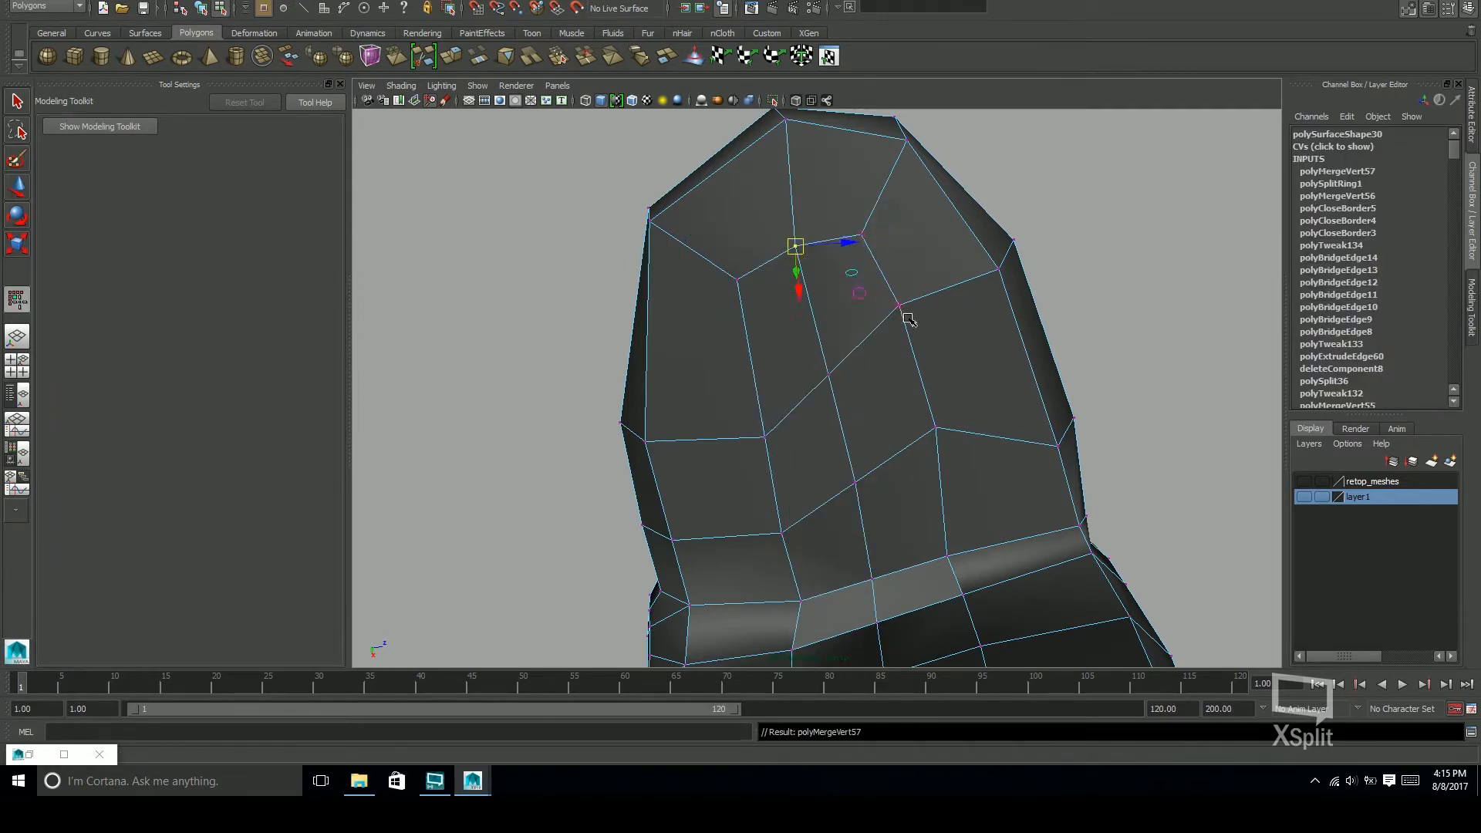
{"action": "left_click_drag", "start_coordinate": [909, 320], "coordinate": [845, 388], "text": "alt"}
{"action": "left_click_drag", "start_coordinate": [858, 254], "coordinate": [858, 251]}
{"action": "left_click_drag", "start_coordinate": [858, 251], "coordinate": [918, 287], "text": "alt"}
Weld the loop's other end vertex to the neighbouring vertex near the opposite flap's tip
{"action": "left_click_drag", "start_coordinate": [764, 551], "coordinate": [779, 577]}
{"action": "scroll", "coordinate": [880, 443], "scroll_direction": "down", "scroll_amount": 5}
{"action": "left_click_drag", "start_coordinate": [880, 443], "coordinate": [853, 539], "text": "alt"}
{"action": "scroll", "coordinate": [1061, 373], "scroll_direction": "up", "scroll_amount": 5}
{"action": "left_click", "coordinate": [814, 442]}
{"action": "left_click_drag", "start_coordinate": [853, 540], "coordinate": [825, 510], "text": "alt"}
{"action": "mouse_move", "coordinate": [936, 451]}
{"action": "left_mouse_down", "text": "alt"}
{"action": "mouse_move", "coordinate": [1015, 460]}
{"action": "mouse_move", "coordinate": [952, 461]}
{"action": "left_mouse_up", "text": "alt"}
Try deleting an edge from the flap's underside
{"action": "right_click_drag", "start_coordinate": [772, 494], "coordinate": [768, 473]}
{"action": "left_click", "coordinate": [767, 475]}
{"action": "key", "text": "ctrl+Delete"}
{"action": "scroll", "coordinate": [944, 467], "scroll_direction": "down", "scroll_amount": 5}
{"action": "left_click_drag", "start_coordinate": [944, 467], "coordinate": [851, 348], "text": "alt"}
{"action": "key", "text": "ctrl+z"}
{"action": "key", "text": "ctrl+z"}
{"action": "scroll", "coordinate": [999, 427], "scroll_direction": "up", "scroll_amount": 5}
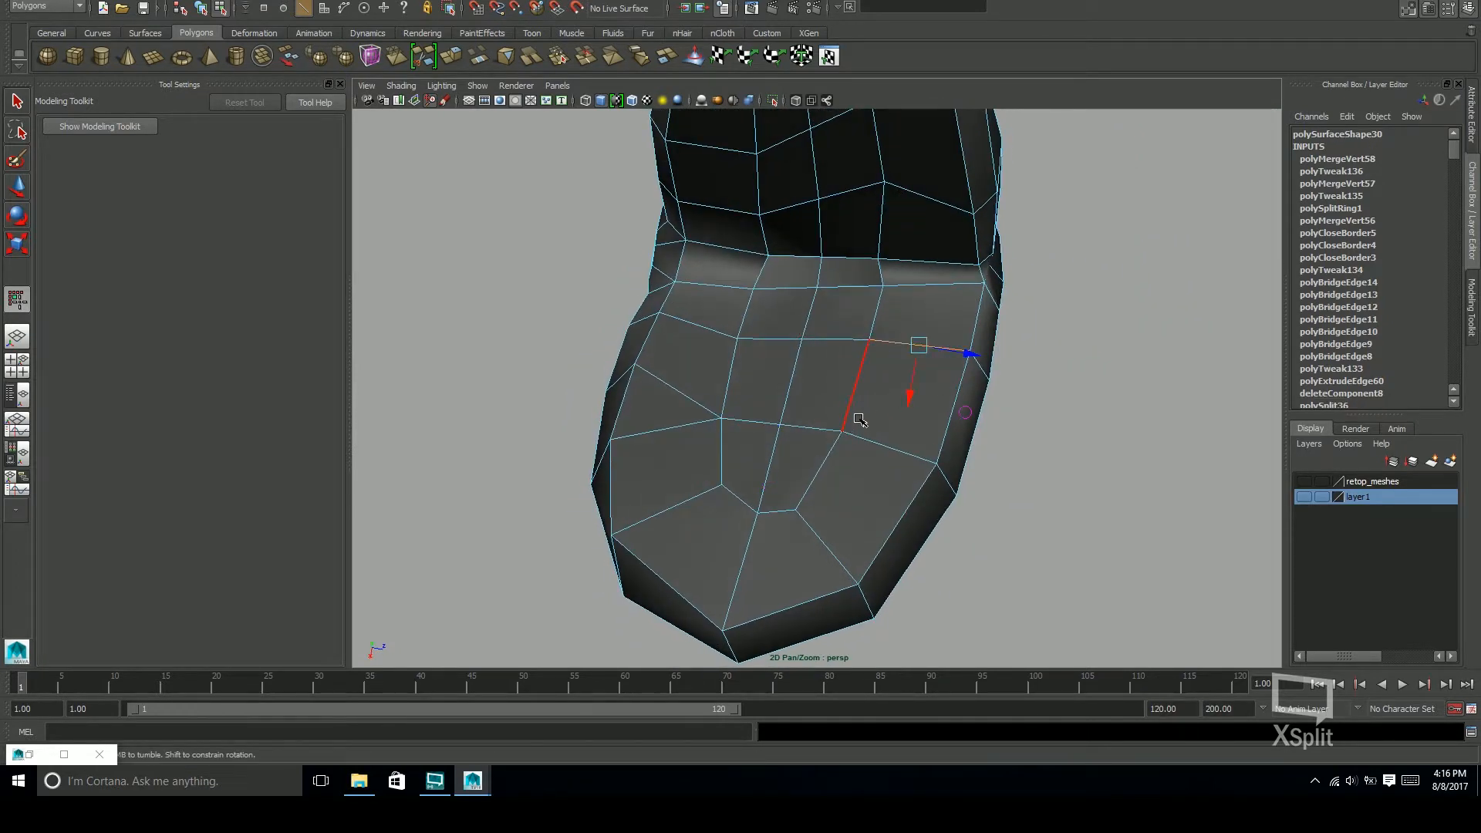
Return to object mode and start the Sculpt Geometry Tool with a brush radius of 0.1342
{"action": "right_click", "coordinate": [908, 393], "text": "shift"}
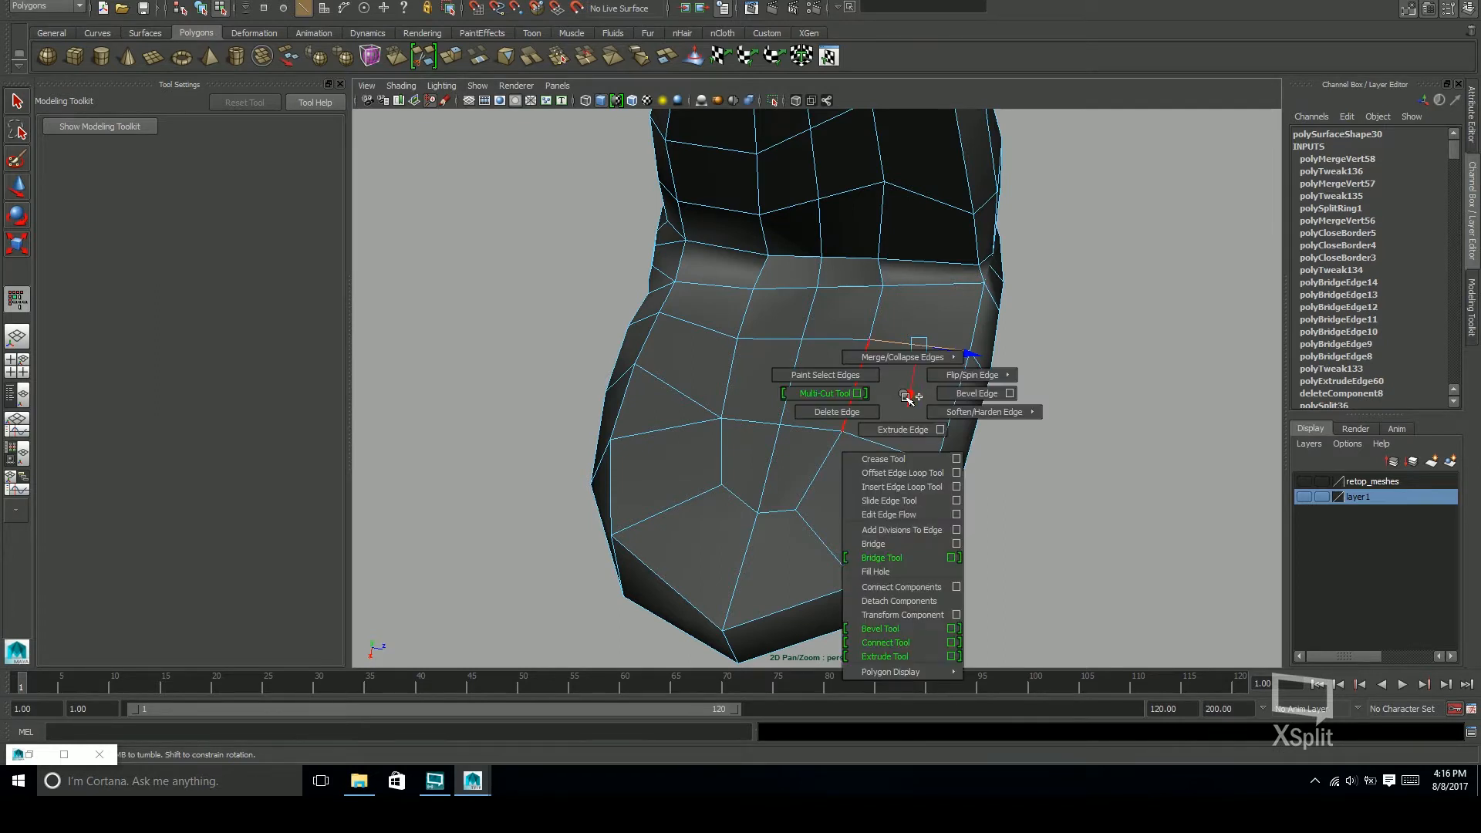
{"action": "key", "text": "F8"}
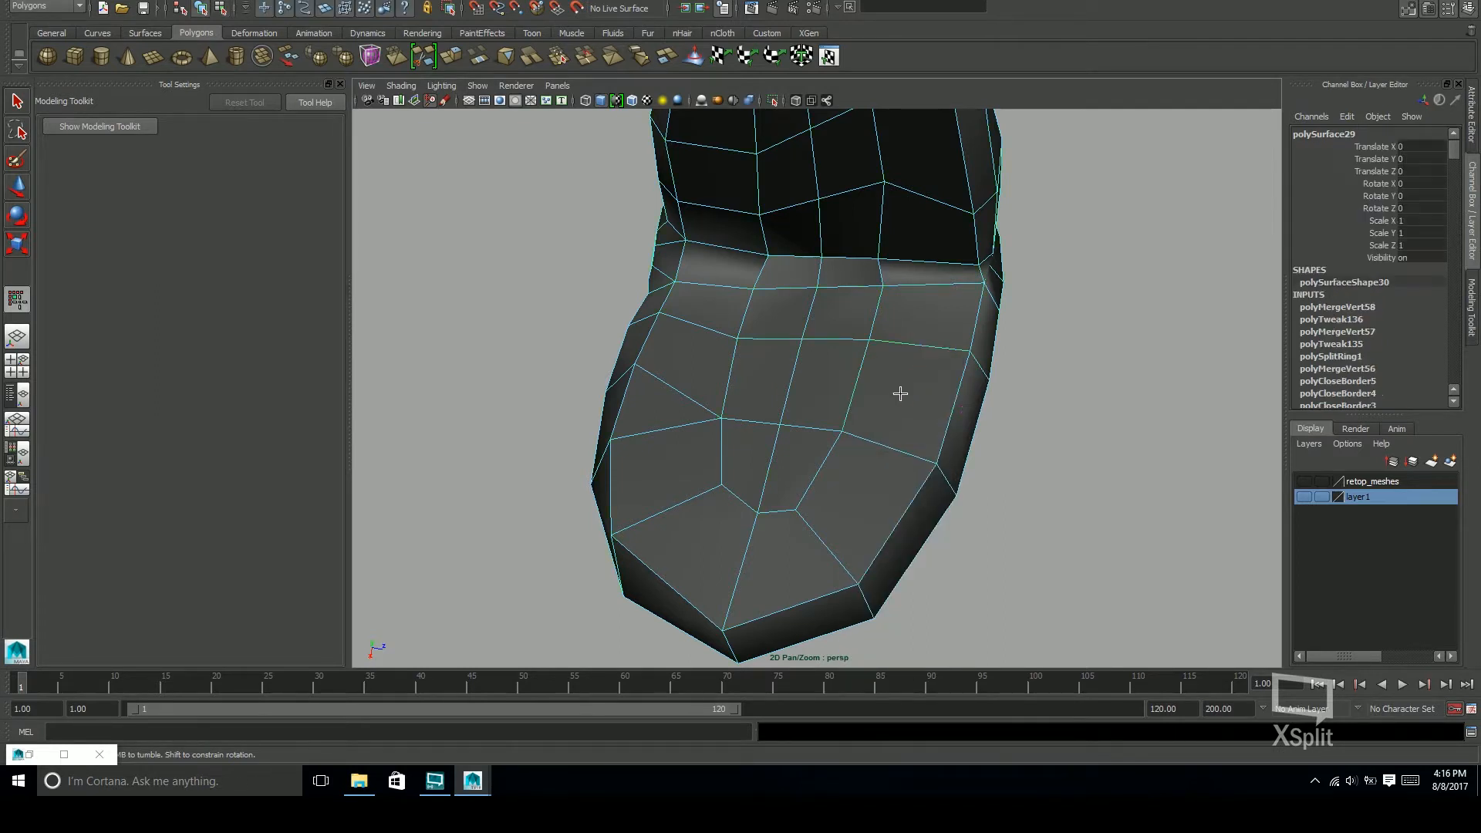
{"action": "right_click", "coordinate": [899, 395], "text": "shift"}
{"action": "left_click", "coordinate": [834, 377]}
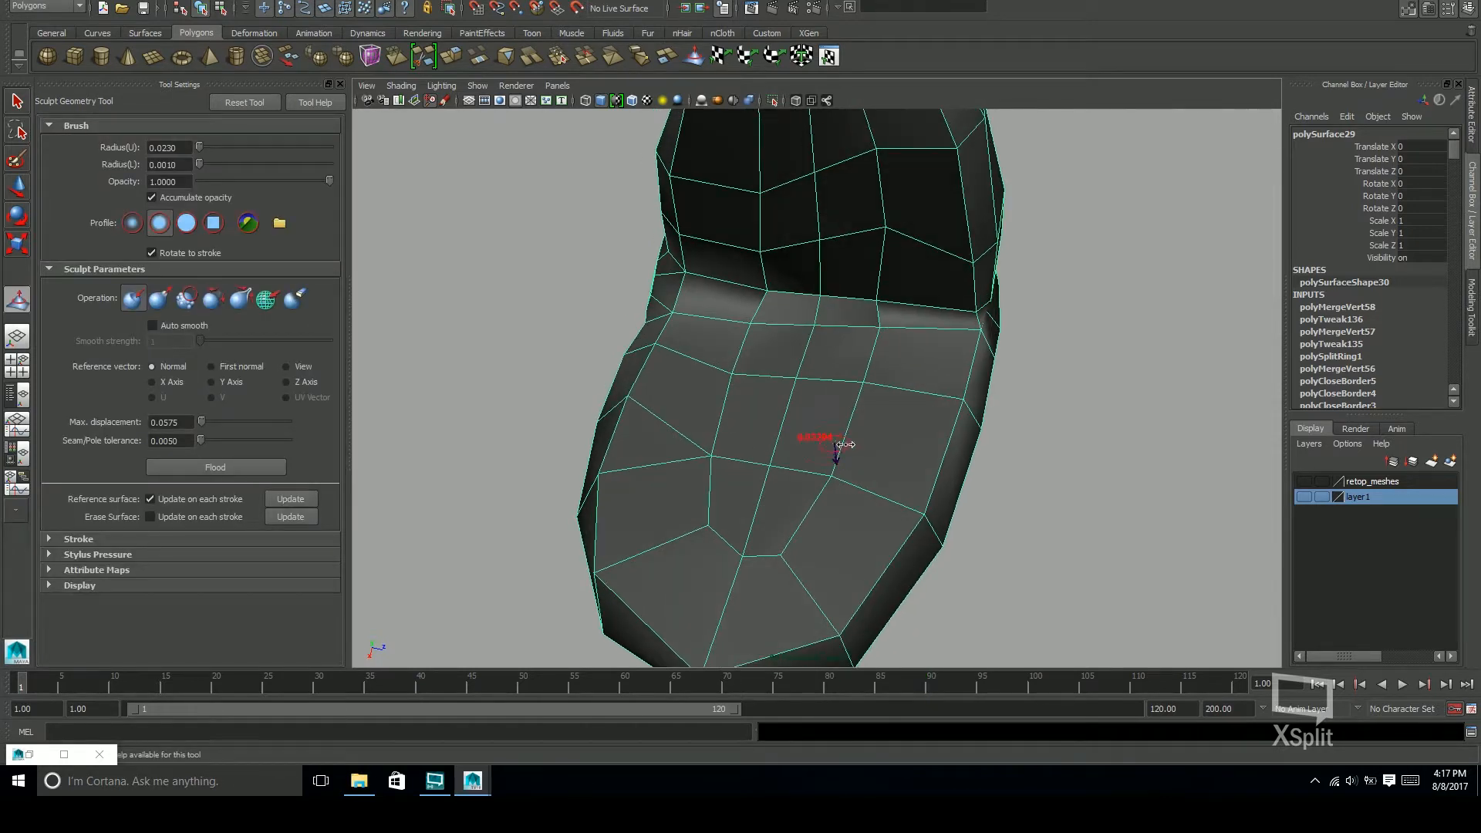
{"action": "left_click_drag", "start_coordinate": [884, 467], "coordinate": [866, 438], "text": "alt"}
{"action": "scroll", "coordinate": [837, 430], "scroll_direction": "down", "scroll_amount": 3}
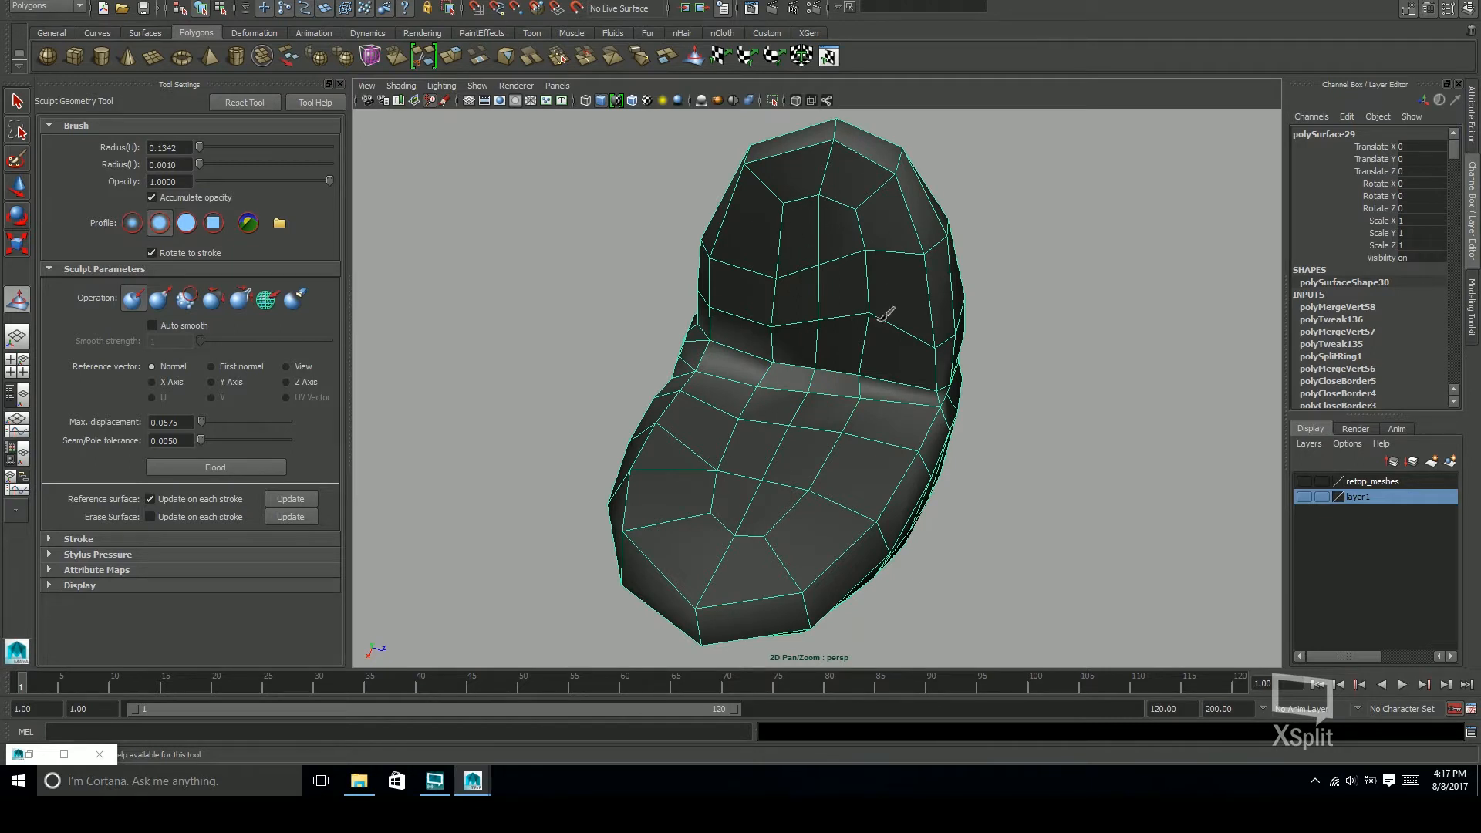
{"action": "left_click_drag", "start_coordinate": [778, 468], "coordinate": [848, 499], "text": "alt"}
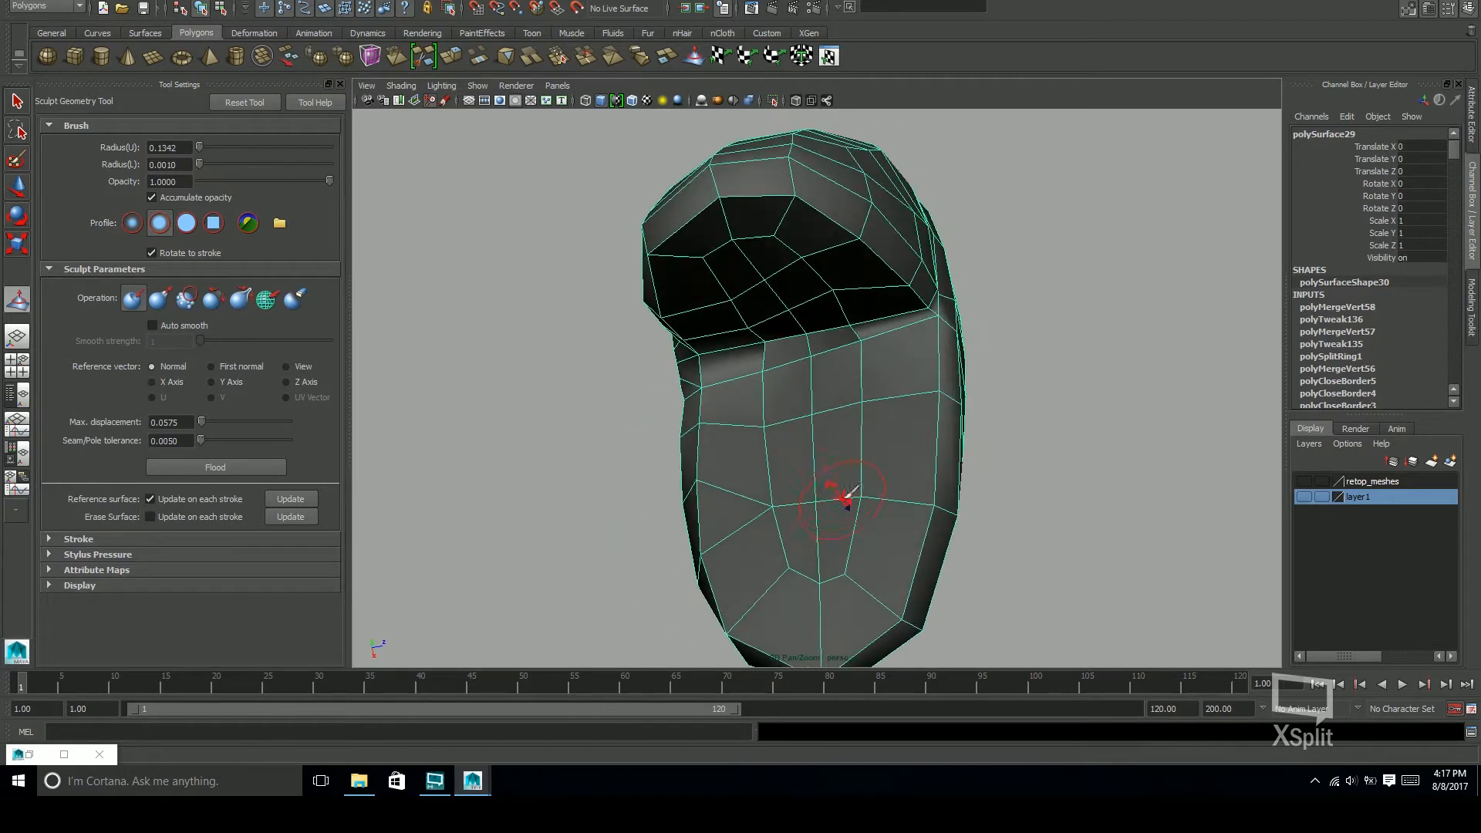
Undo the last brush edits, then sculpt the flap's underside with Auto smooth turned on
{"action": "key", "text": "w"}
{"action": "mouse_move", "coordinate": [901, 416]}
{"action": "right_mouse_down", "text": "shift"}
{"action": "mouse_move", "coordinate": [848, 433]}
{"action": "mouse_move", "coordinate": [835, 395]}
{"action": "right_mouse_up", "text": "shift"}
{"action": "mouse_move", "coordinate": [818, 321]}
{"action": "left_mouse_down", "text": "alt"}
{"action": "mouse_move", "coordinate": [835, 392]}
{"action": "mouse_move", "coordinate": [822, 456]}
{"action": "left_mouse_up", "text": "alt"}
{"action": "key", "text": "ctrl+z"}
{"action": "key", "text": "ctrl+z"}
{"action": "key", "text": "y"}
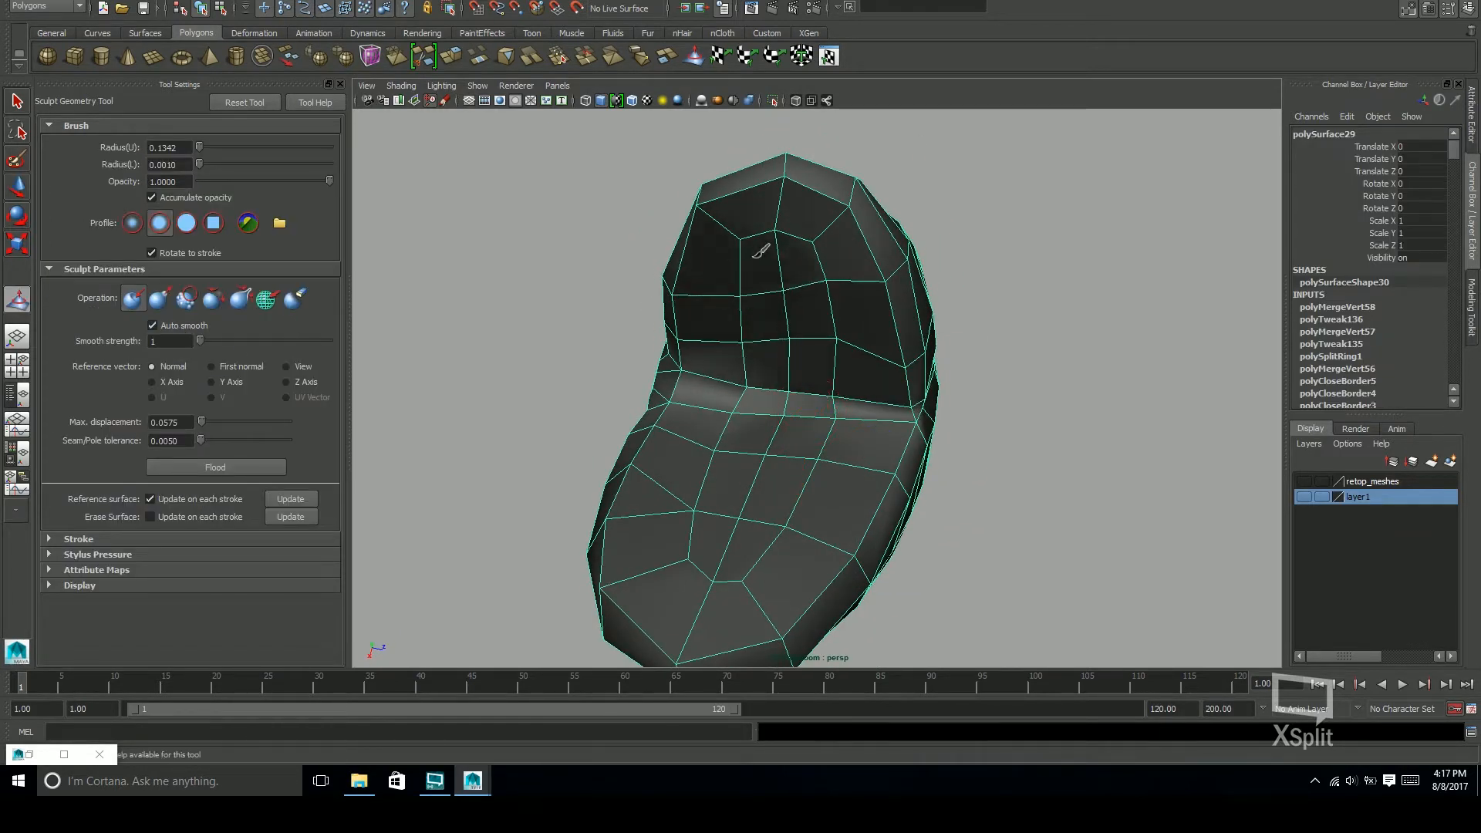
{"action": "left_click_drag", "start_coordinate": [675, 474], "coordinate": [756, 538]}
Turn Auto smooth off and sculpt the outer side of the skirt flap with the Pull operation to round its surface
{"action": "mouse_move", "coordinate": [794, 425]}
{"action": "left_mouse_down", "text": "alt"}
{"action": "mouse_move", "coordinate": [936, 341]}
{"action": "mouse_move", "coordinate": [841, 386]}
{"action": "mouse_move", "coordinate": [739, 479]}
{"action": "mouse_move", "coordinate": [969, 439]}
{"action": "mouse_move", "coordinate": [800, 354]}
{"action": "mouse_move", "coordinate": [879, 345]}
{"action": "mouse_move", "coordinate": [945, 366]}
{"action": "mouse_move", "coordinate": [833, 364]}
{"action": "mouse_move", "coordinate": [846, 440]}
{"action": "left_mouse_up", "text": "alt"}
{"action": "mouse_move", "coordinate": [827, 367]}
{"action": "left_mouse_down", "text": "alt"}
{"action": "mouse_move", "coordinate": [836, 473]}
{"action": "mouse_move", "coordinate": [863, 486]}
{"action": "mouse_move", "coordinate": [870, 392]}
{"action": "mouse_move", "coordinate": [825, 422]}
{"action": "mouse_move", "coordinate": [790, 496]}
{"action": "mouse_move", "coordinate": [782, 397]}
{"action": "left_mouse_up", "text": "alt"}
{"action": "left_click", "coordinate": [153, 326]}
{"action": "left_click_drag", "start_coordinate": [964, 348], "coordinate": [874, 436], "text": "alt"}
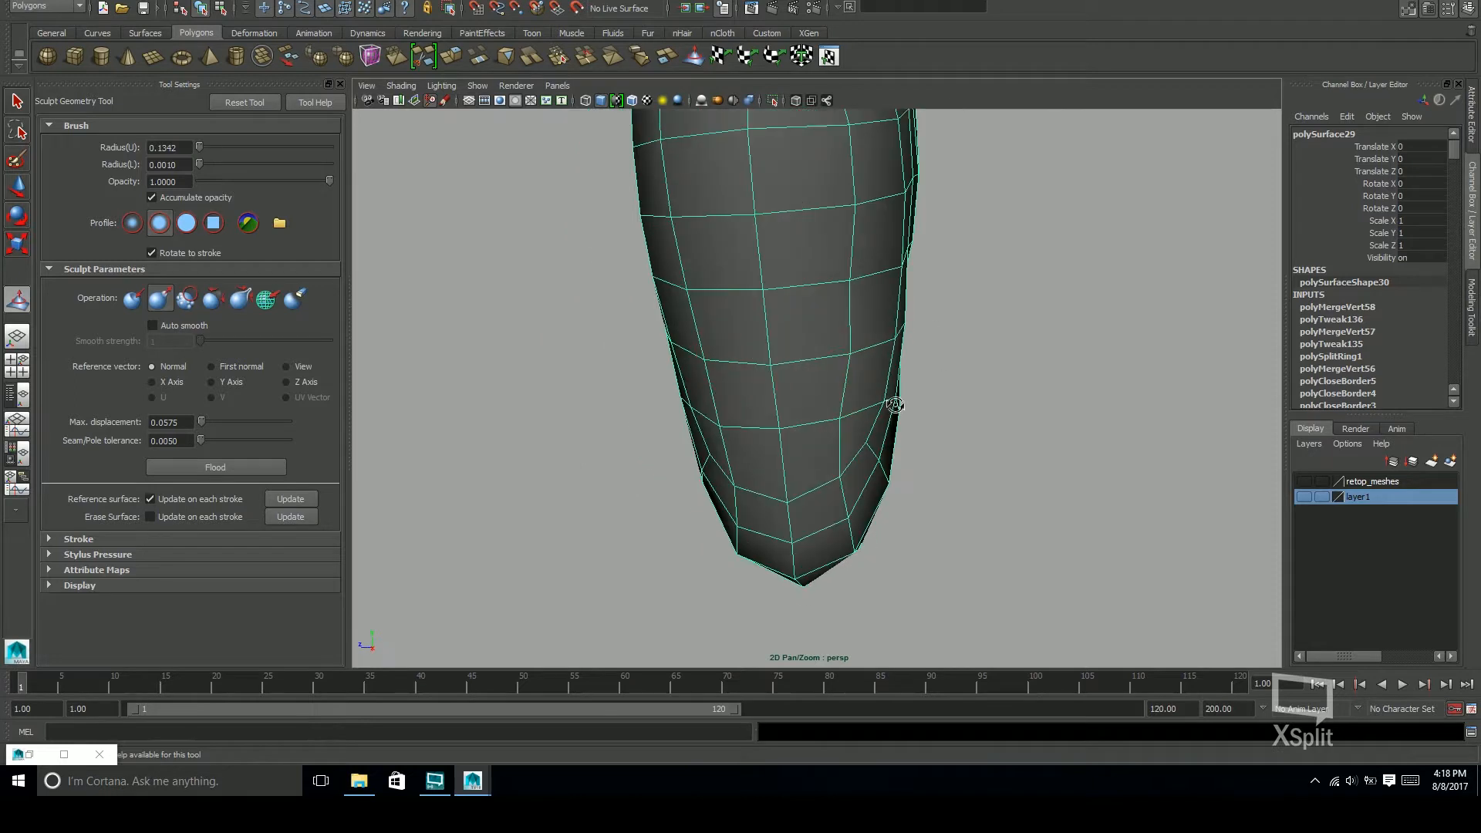
{"action": "left_click_drag", "start_coordinate": [824, 476], "coordinate": [762, 423], "text": "alt"}
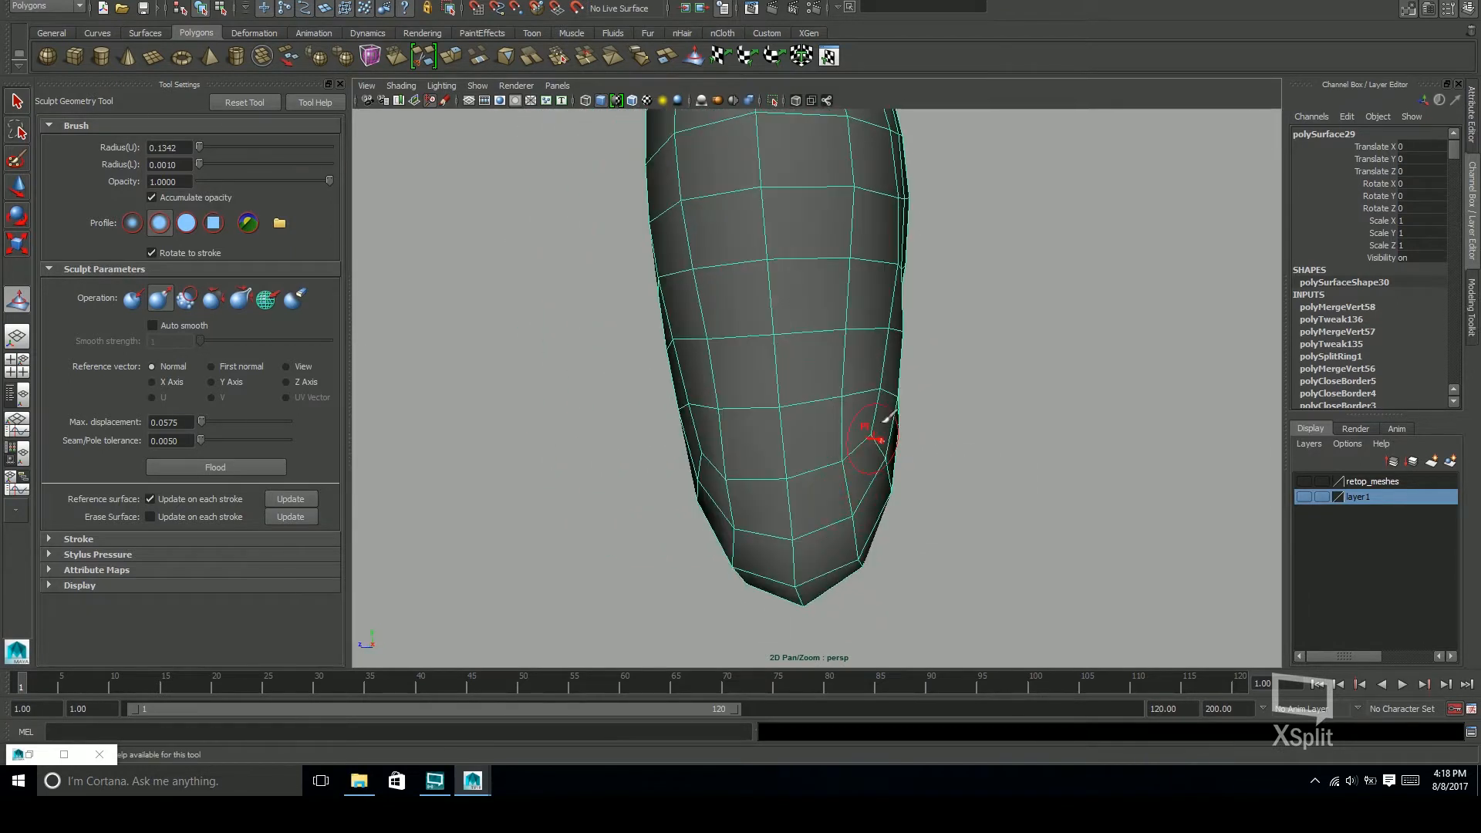
{"action": "left_click_drag", "start_coordinate": [896, 253], "coordinate": [857, 455], "text": "alt"}
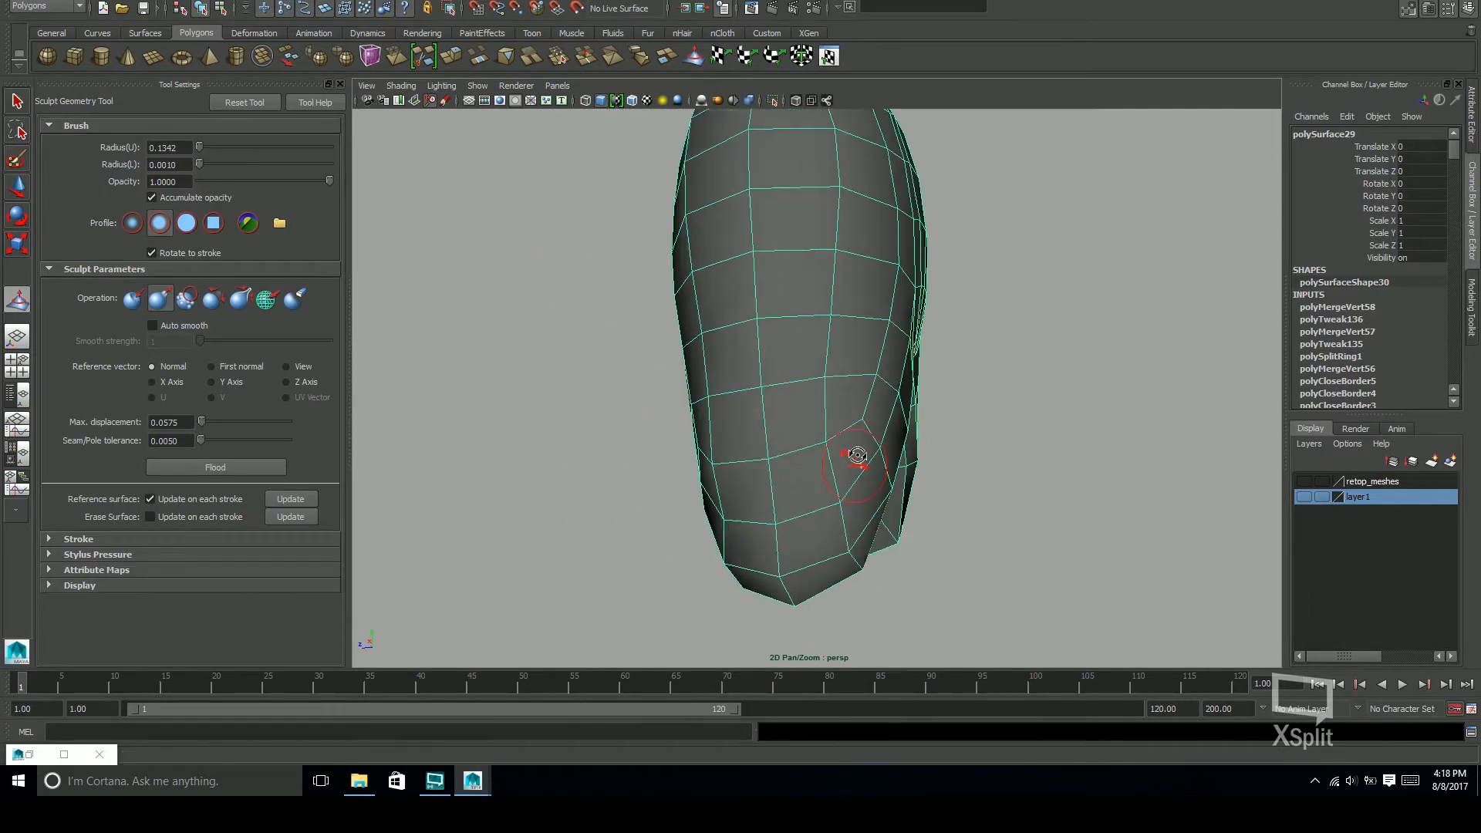
{"action": "left_click_drag", "start_coordinate": [895, 347], "coordinate": [944, 426], "text": "alt"}
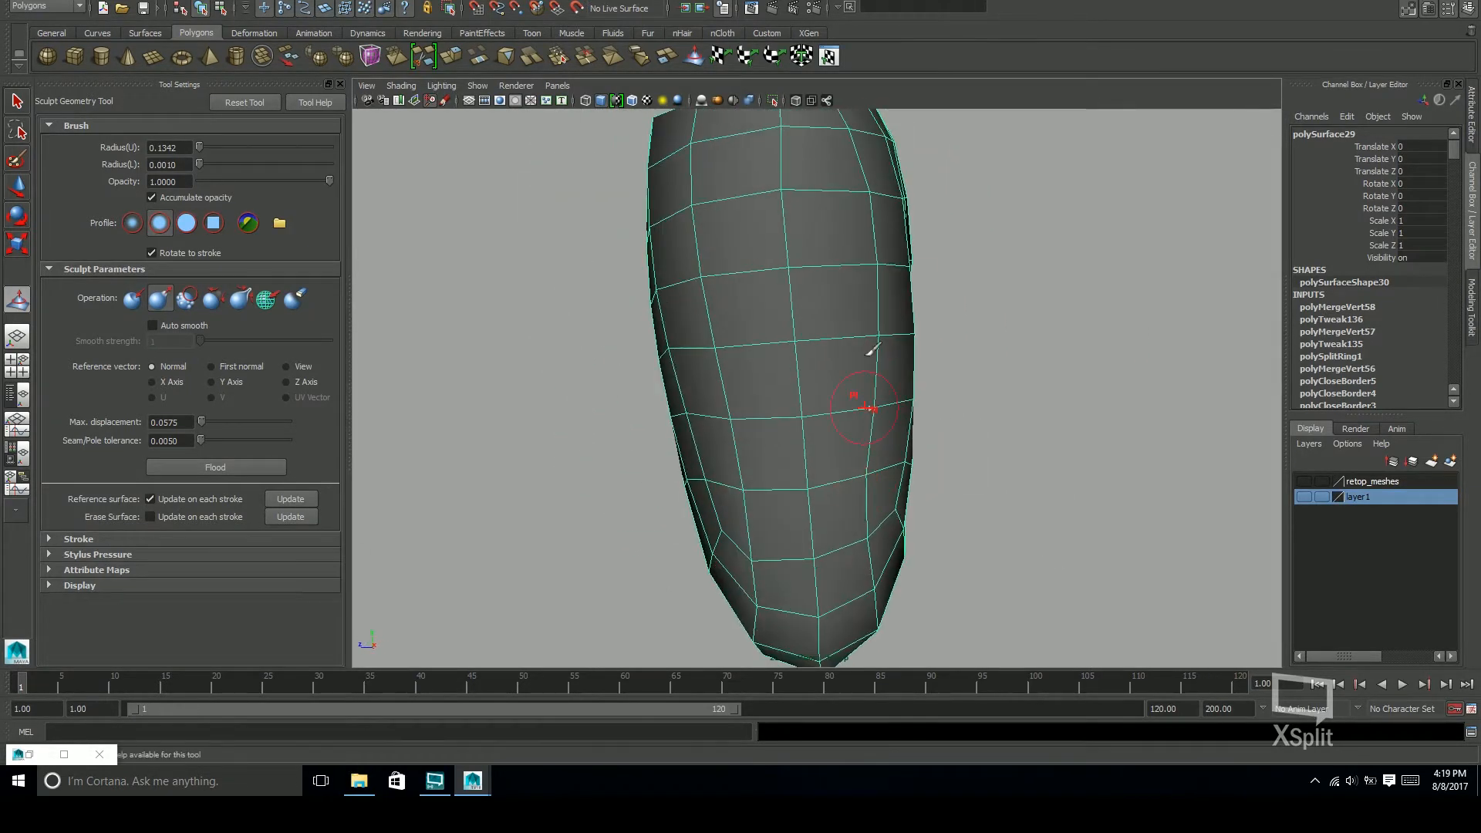
Continue pulling the lower outer surfaces of both skirt flaps to even out their curvature
{"action": "left_click_drag", "start_coordinate": [825, 528], "coordinate": [916, 466], "text": "alt"}
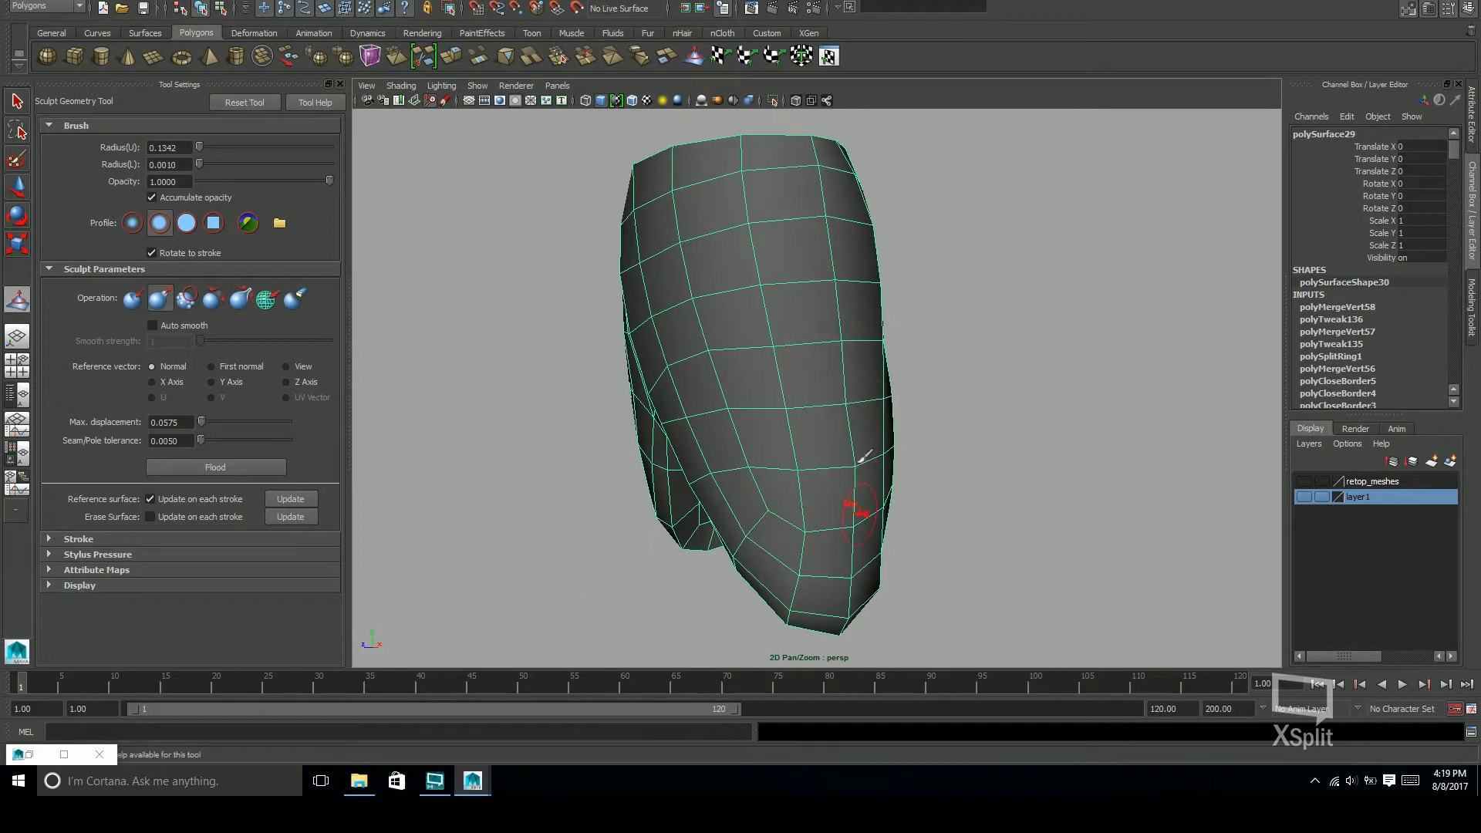
{"action": "left_click_drag", "start_coordinate": [990, 520], "coordinate": [898, 503], "text": "alt"}
{"action": "left_click_drag", "start_coordinate": [781, 442], "coordinate": [885, 533], "text": "alt"}
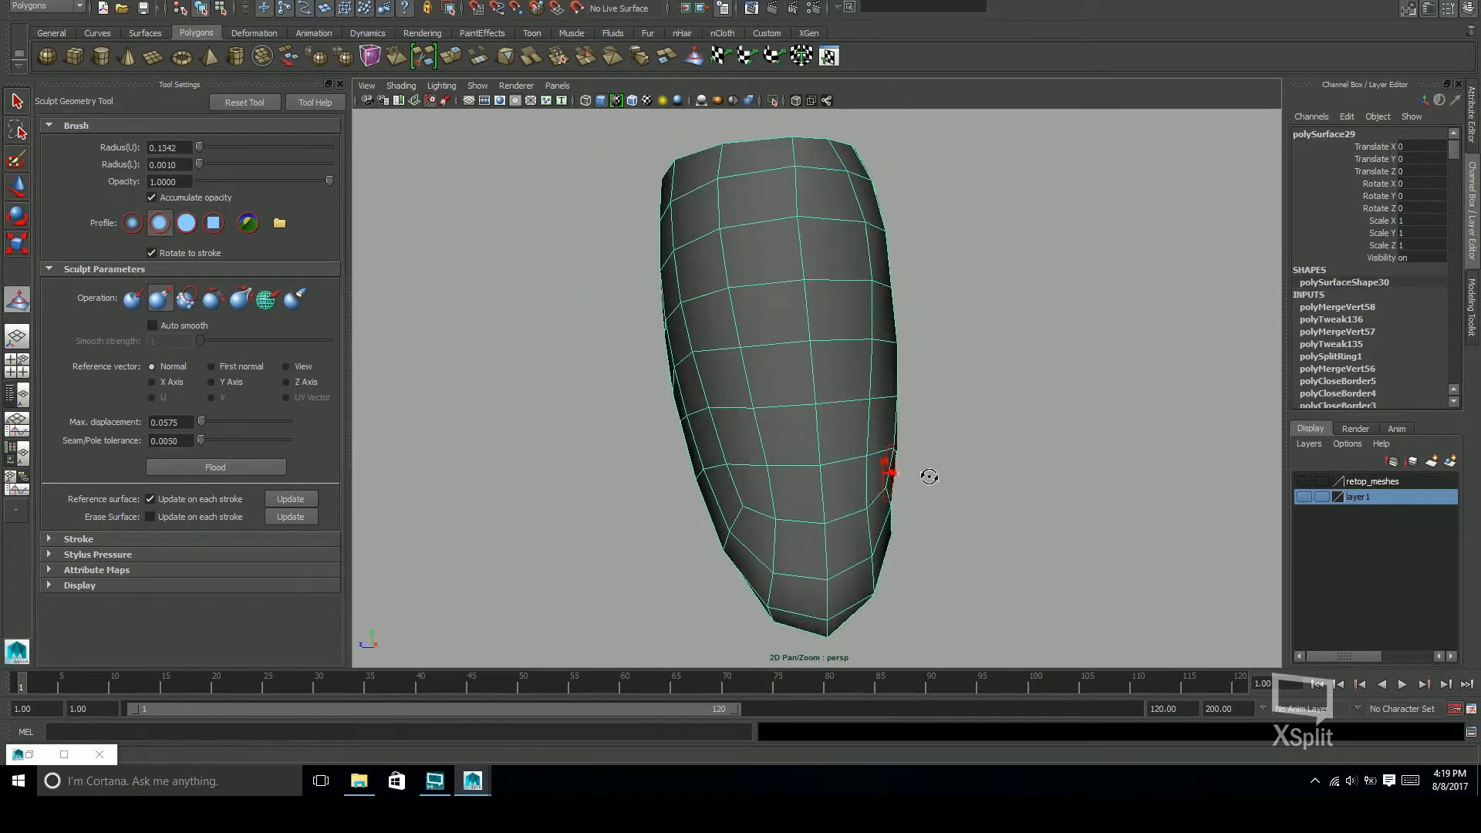
{"action": "mouse_move", "coordinate": [766, 503]}
{"action": "left_mouse_down", "text": "alt"}
{"action": "mouse_move", "coordinate": [972, 512]}
{"action": "mouse_move", "coordinate": [869, 479]}
{"action": "mouse_move", "coordinate": [766, 493]}
{"action": "left_mouse_up", "text": "alt"}
{"action": "left_click_drag", "start_coordinate": [762, 364], "coordinate": [971, 427], "text": "alt"}
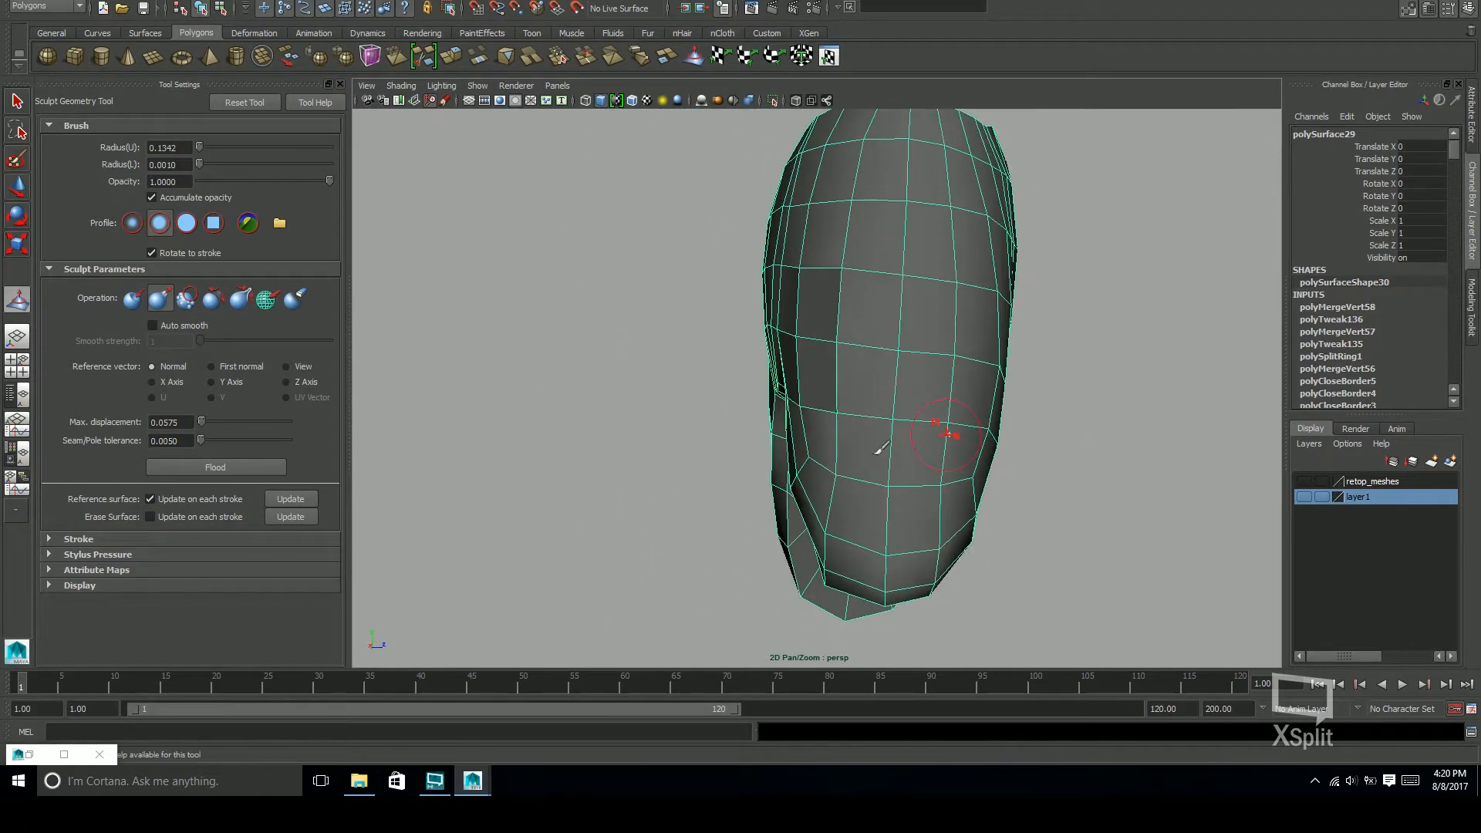
{"action": "left_click_drag", "start_coordinate": [912, 472], "coordinate": [1014, 359], "text": "alt"}
Switch to vertex editing and reposition a single vertex on the skirt with the Move tool
{"action": "key", "text": "F9"}
{"action": "key", "text": "w"}
{"action": "left_click", "coordinate": [829, 370]}
{"action": "mouse_move", "coordinate": [837, 367]}
{"action": "left_mouse_down", "text": "alt"}
{"action": "mouse_move", "coordinate": [866, 483]}
{"action": "mouse_move", "coordinate": [898, 406]}
{"action": "left_mouse_up", "text": "alt"}
{"action": "left_click_drag", "start_coordinate": [846, 294], "coordinate": [764, 351], "text": "alt"}
{"action": "left_click_drag", "start_coordinate": [780, 301], "coordinate": [781, 297]}
{"action": "mouse_move", "coordinate": [780, 296]}
{"action": "left_mouse_down", "text": "alt"}
{"action": "mouse_move", "coordinate": [840, 400]}
{"action": "mouse_move", "coordinate": [646, 461]}
{"action": "left_mouse_up", "text": "alt"}
Resume the Sculpt Geometry Tool in object mode and sculpt the flap's underside
{"action": "key", "text": "y"}
{"action": "left_click_drag", "start_coordinate": [795, 364], "coordinate": [827, 431], "text": "alt"}
{"action": "key", "text": "F8"}
{"action": "mouse_move", "coordinate": [748, 353]}
{"action": "left_mouse_down", "text": "alt"}
{"action": "mouse_move", "coordinate": [826, 420]}
{"action": "mouse_move", "coordinate": [685, 405]}
{"action": "left_mouse_up", "text": "alt"}
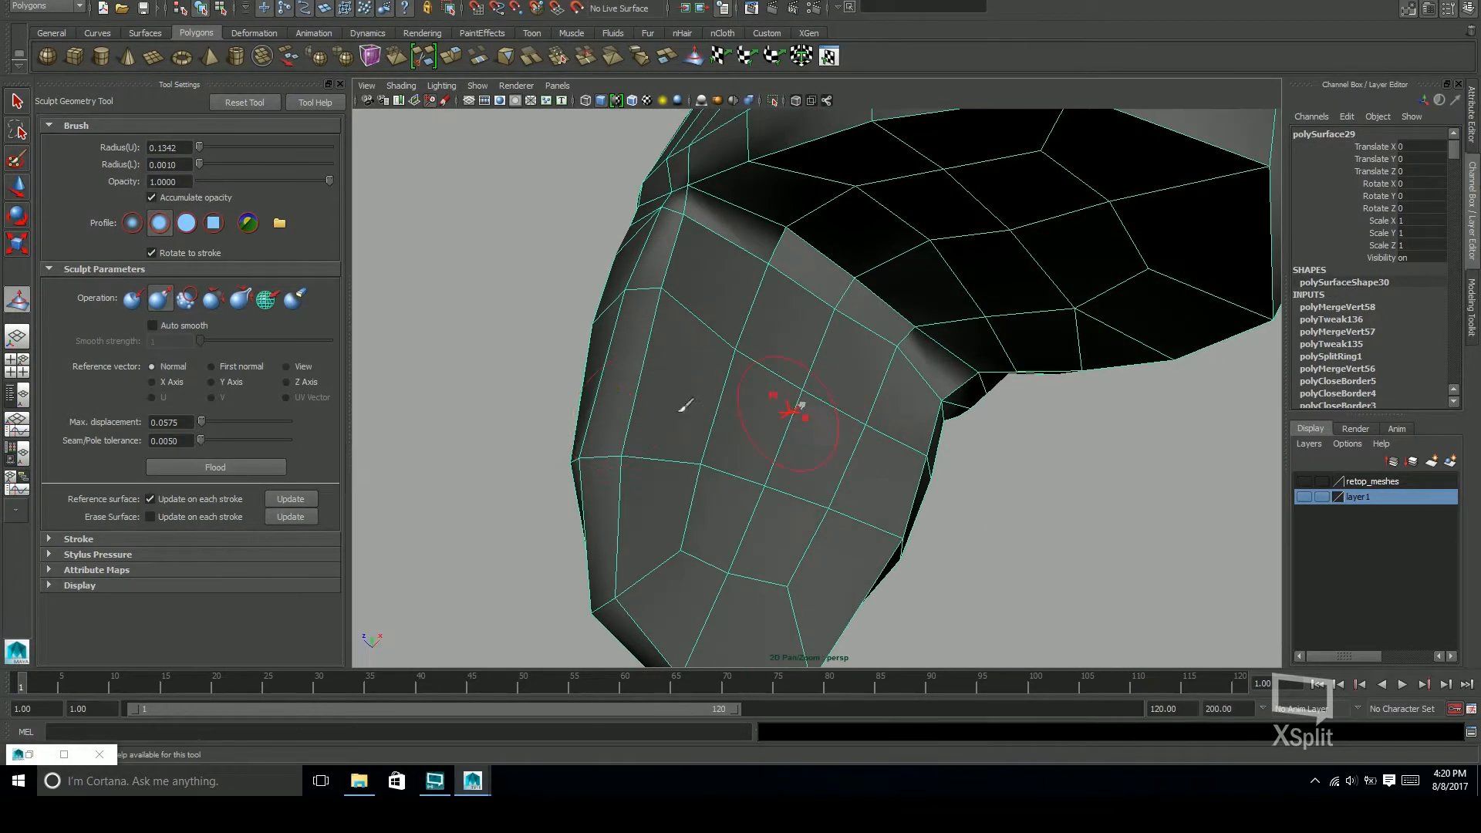
{"action": "left_click_drag", "start_coordinate": [851, 418], "coordinate": [798, 338], "text": "alt"}
{"action": "left_click_drag", "start_coordinate": [898, 412], "coordinate": [975, 479], "text": "alt"}
{"action": "mouse_move", "coordinate": [816, 416]}
{"action": "left_mouse_down", "text": "alt"}
{"action": "mouse_move", "coordinate": [1114, 446]}
{"action": "mouse_move", "coordinate": [1045, 437]}
{"action": "mouse_move", "coordinate": [1079, 399]}
{"action": "mouse_move", "coordinate": [1054, 430]}
{"action": "mouse_move", "coordinate": [975, 390]}
{"action": "left_mouse_up", "text": "alt"}
Leave sculpting and soften the edges of the skirt mesh
{"action": "key", "text": "q"}
{"action": "key", "text": "F8"}
{"action": "key", "text": "F8"}
{"action": "left_click", "coordinate": [1054, 430]}
{"action": "scroll", "coordinate": [1041, 425], "scroll_direction": "down", "scroll_amount": 4}
{"action": "right_click_drag", "start_coordinate": [933, 417], "coordinate": [1020, 455], "text": "shift"}
{"action": "left_click_drag", "start_coordinate": [995, 443], "coordinate": [1007, 486], "text": "alt"}
{"action": "left_click", "coordinate": [1030, 434]}
Show the retop_meshes layer and select the skirt on the assembled character
{"action": "left_click", "coordinate": [1304, 481]}
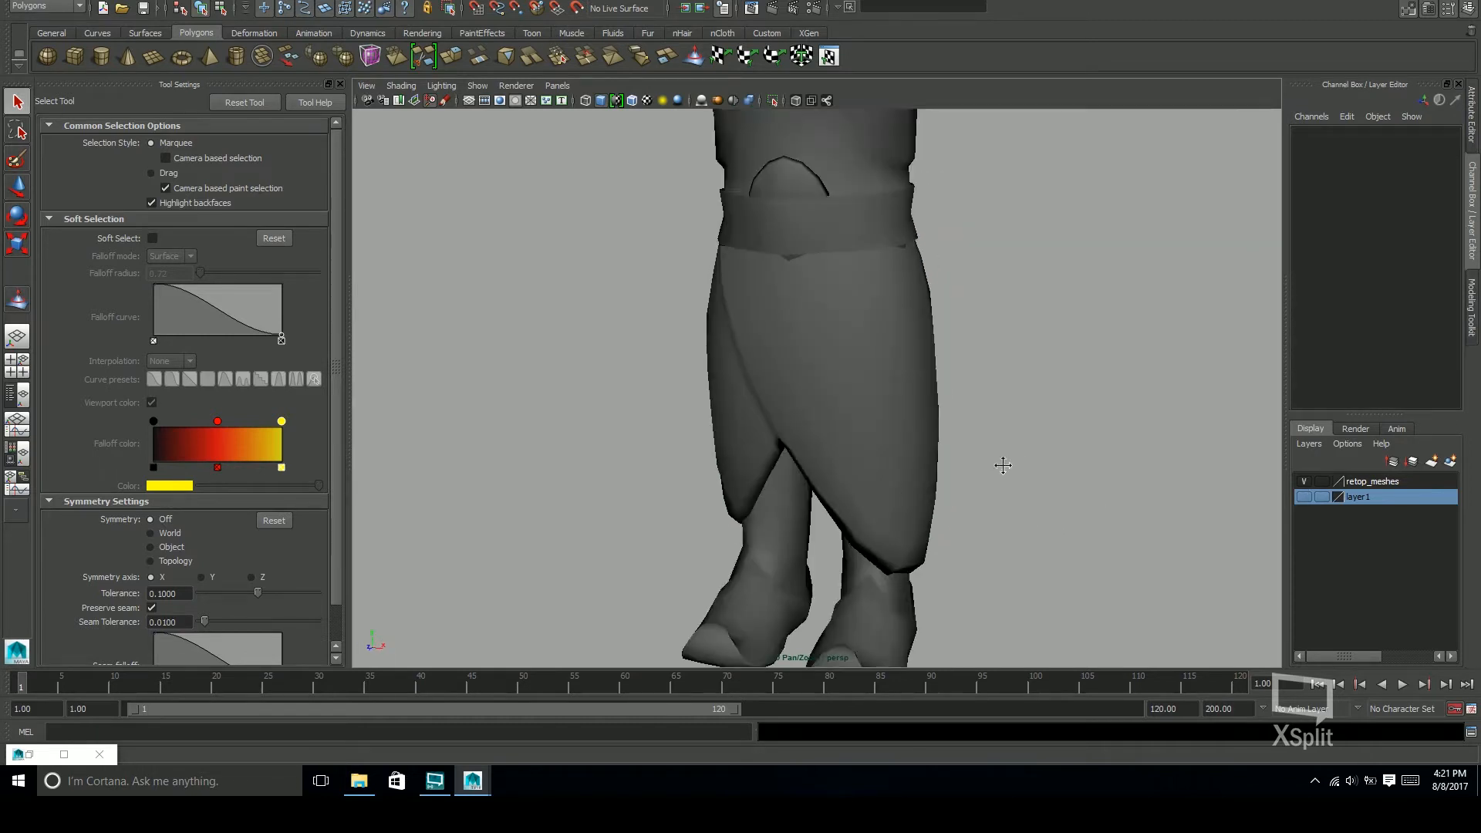
{"action": "scroll", "coordinate": [998, 455], "scroll_direction": "down", "scroll_amount": 3}
{"action": "scroll", "coordinate": [867, 396], "scroll_direction": "up", "scroll_amount": 5}
{"action": "left_click", "coordinate": [788, 450]}
{"action": "left_click_drag", "start_coordinate": [926, 444], "coordinate": [963, 426], "text": "alt"}
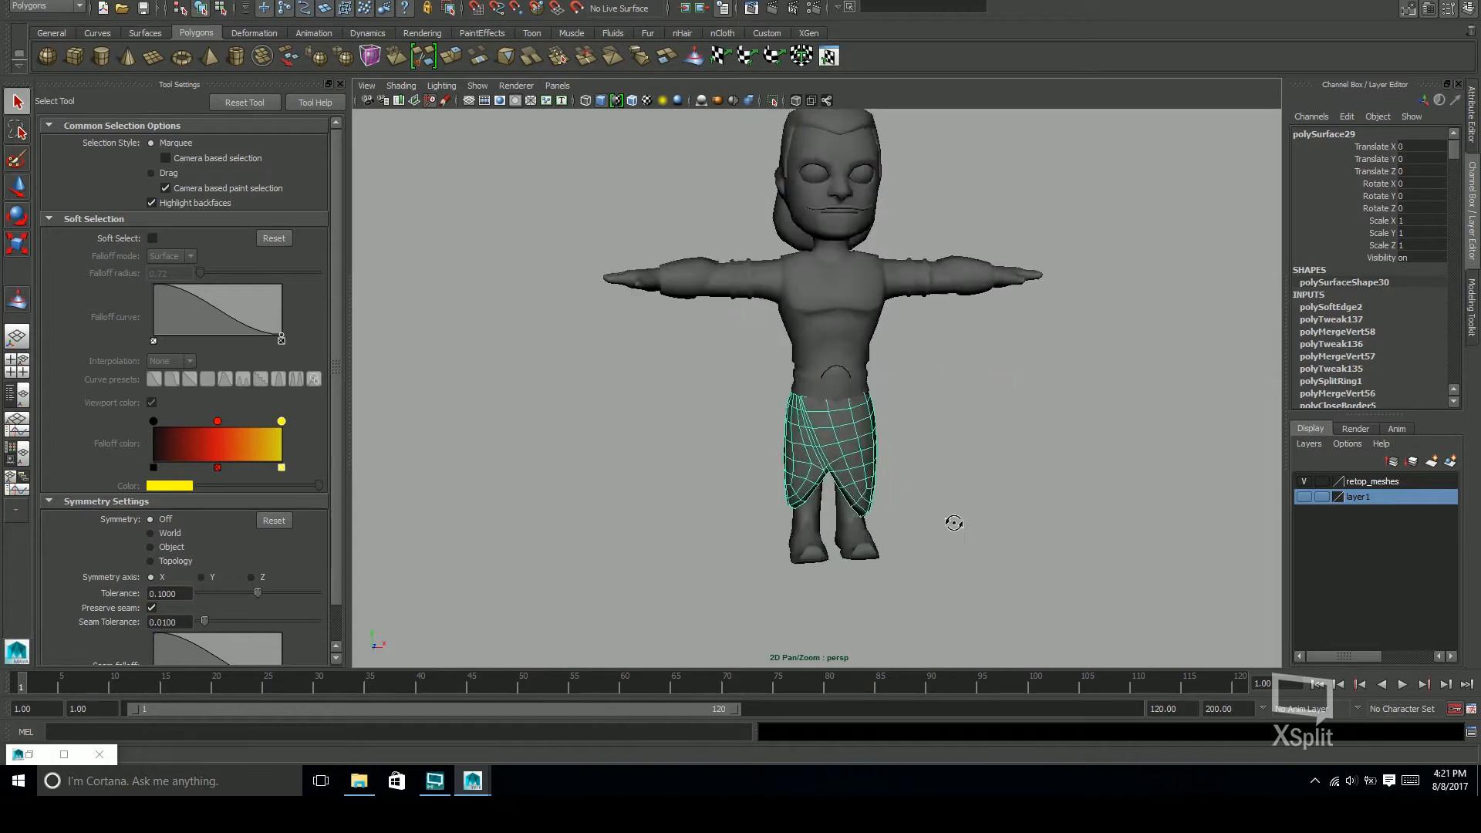
Examine where the skirt's top border meets the lower edge of the belt on the body mesh
{"action": "left_click", "coordinate": [954, 523]}
{"action": "right_click_drag", "start_coordinate": [954, 523], "coordinate": [1322, 453], "text": "alt"}
{"action": "left_click", "coordinate": [903, 463]}
{"action": "left_click_drag", "start_coordinate": [903, 463], "coordinate": [978, 404], "text": "alt"}
{"action": "left_click", "coordinate": [957, 332]}
{"action": "left_click_drag", "start_coordinate": [957, 332], "coordinate": [1015, 387], "text": "alt"}
{"action": "right_click_drag", "start_coordinate": [1015, 386], "coordinate": [1039, 440], "text": "alt"}
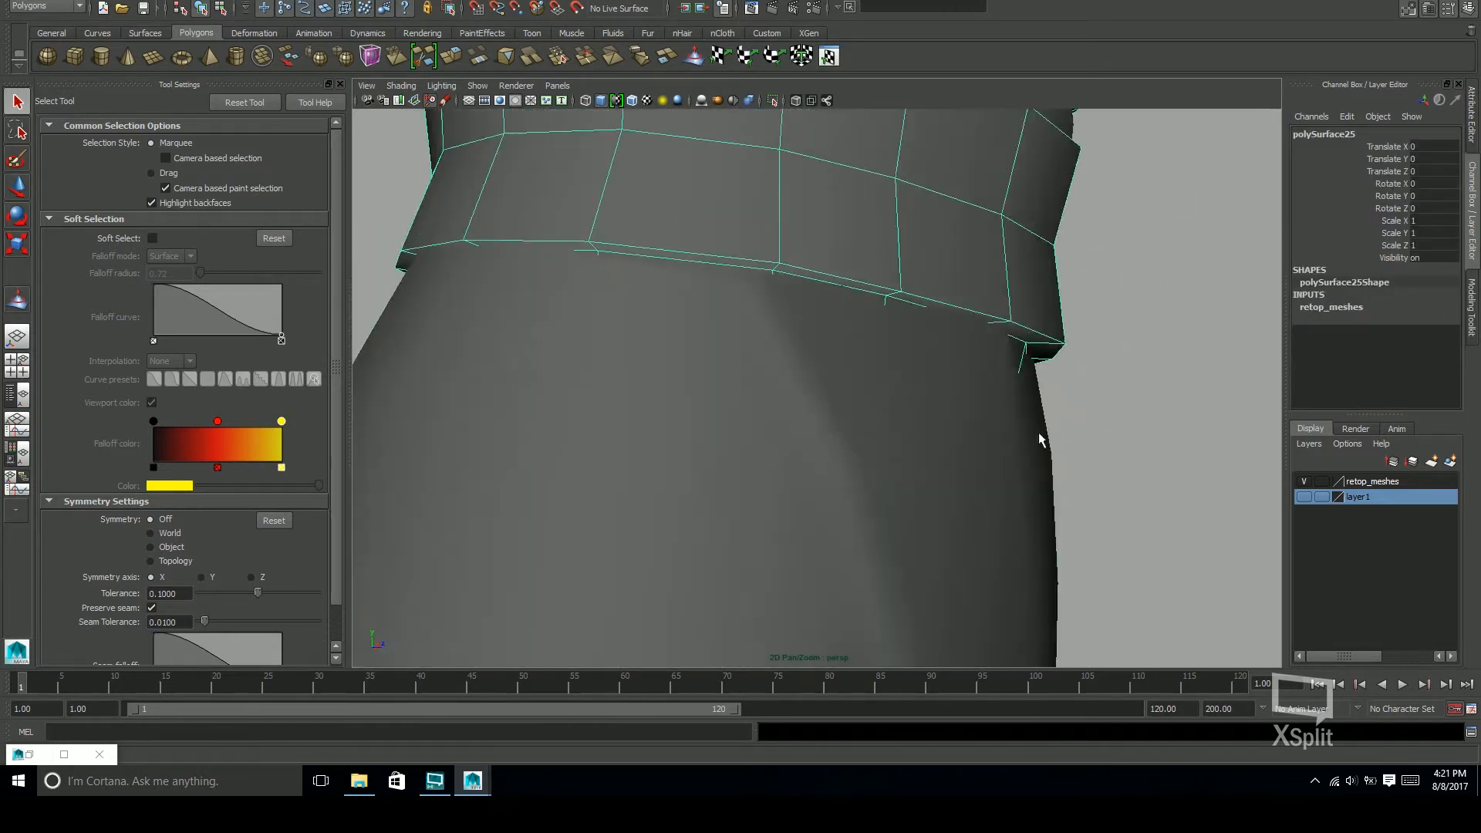
Put the skirt in vertex mode and briefly toggle isolation and X-ray display to reach its top border vertices
{"action": "left_click", "coordinate": [1039, 440]}
{"action": "left_click_drag", "start_coordinate": [1039, 440], "coordinate": [1015, 440], "text": "alt"}
{"action": "right_click_drag", "start_coordinate": [1015, 439], "coordinate": [953, 438]}
{"action": "left_click_drag", "start_coordinate": [953, 438], "coordinate": [918, 417], "text": "alt"}
{"action": "left_click", "coordinate": [773, 101]}
{"action": "left_click", "coordinate": [772, 101]}
{"action": "left_click", "coordinate": [796, 101]}
{"action": "left_click_drag", "start_coordinate": [876, 340], "coordinate": [937, 409], "text": "alt"}
{"action": "left_click", "coordinate": [889, 412]}
{"action": "left_click", "coordinate": [796, 101]}
Try moving individual vertices of the skirt's top border to fit under the belt
{"action": "key", "text": "w"}
{"action": "left_click_drag", "start_coordinate": [1116, 336], "coordinate": [1096, 335]}
{"action": "left_click_drag", "start_coordinate": [1095, 335], "coordinate": [1057, 351], "text": "alt"}
{"action": "left_click", "coordinate": [992, 503]}
{"action": "middle_click_drag", "start_coordinate": [1065, 503], "coordinate": [1057, 270], "text": "alt"}
{"action": "left_click_drag", "start_coordinate": [1011, 433], "coordinate": [824, 278], "text": "alt"}
{"action": "left_click_drag", "start_coordinate": [719, 188], "coordinate": [1057, 310], "text": "alt"}
{"action": "left_click_drag", "start_coordinate": [931, 327], "coordinate": [982, 282], "text": "alt"}
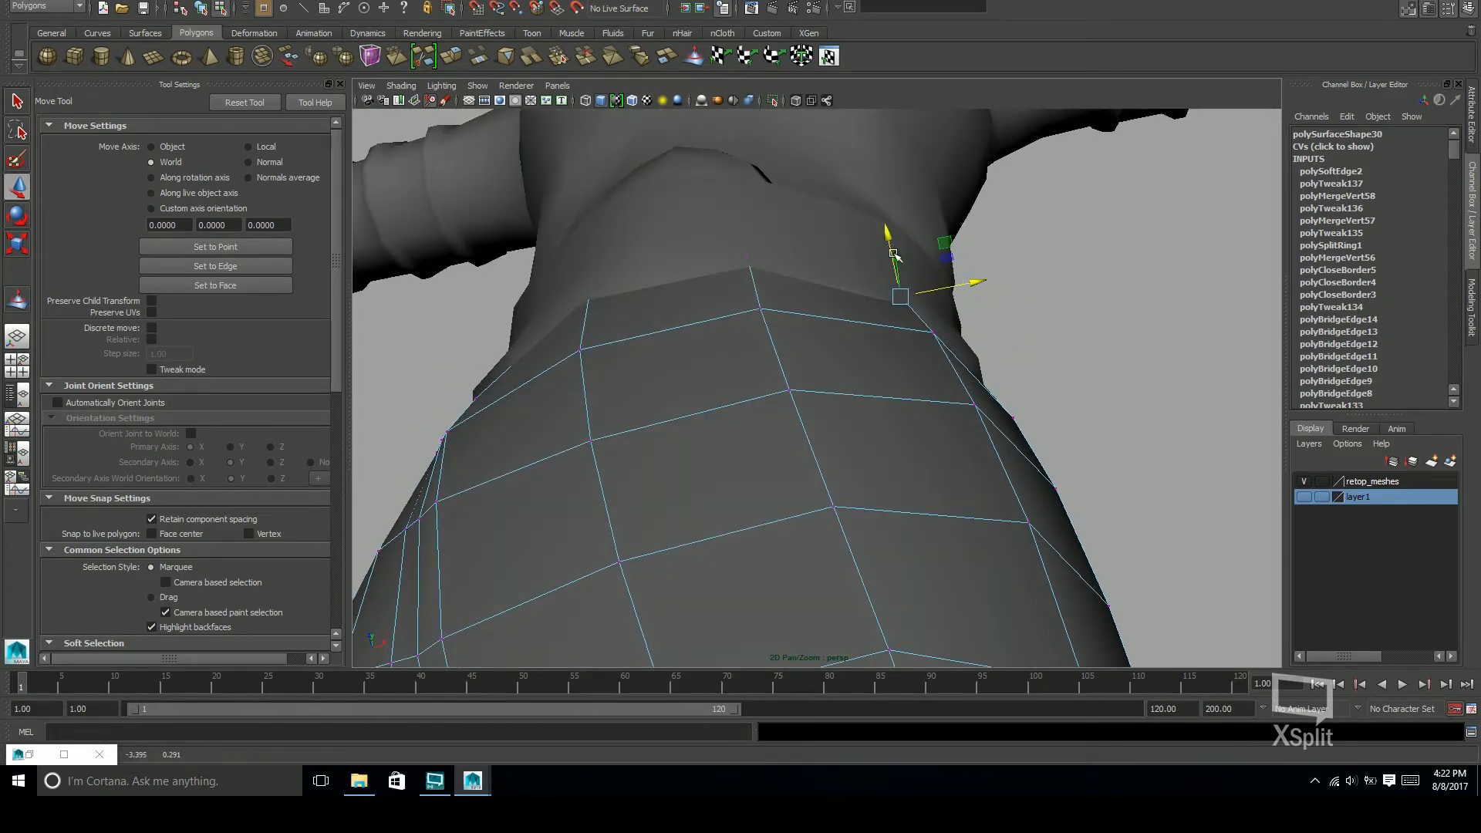
Try shifting further top border vertices around the skirt's waist and undo the last move
{"action": "left_click_drag", "start_coordinate": [891, 247], "coordinate": [901, 351], "text": "alt"}
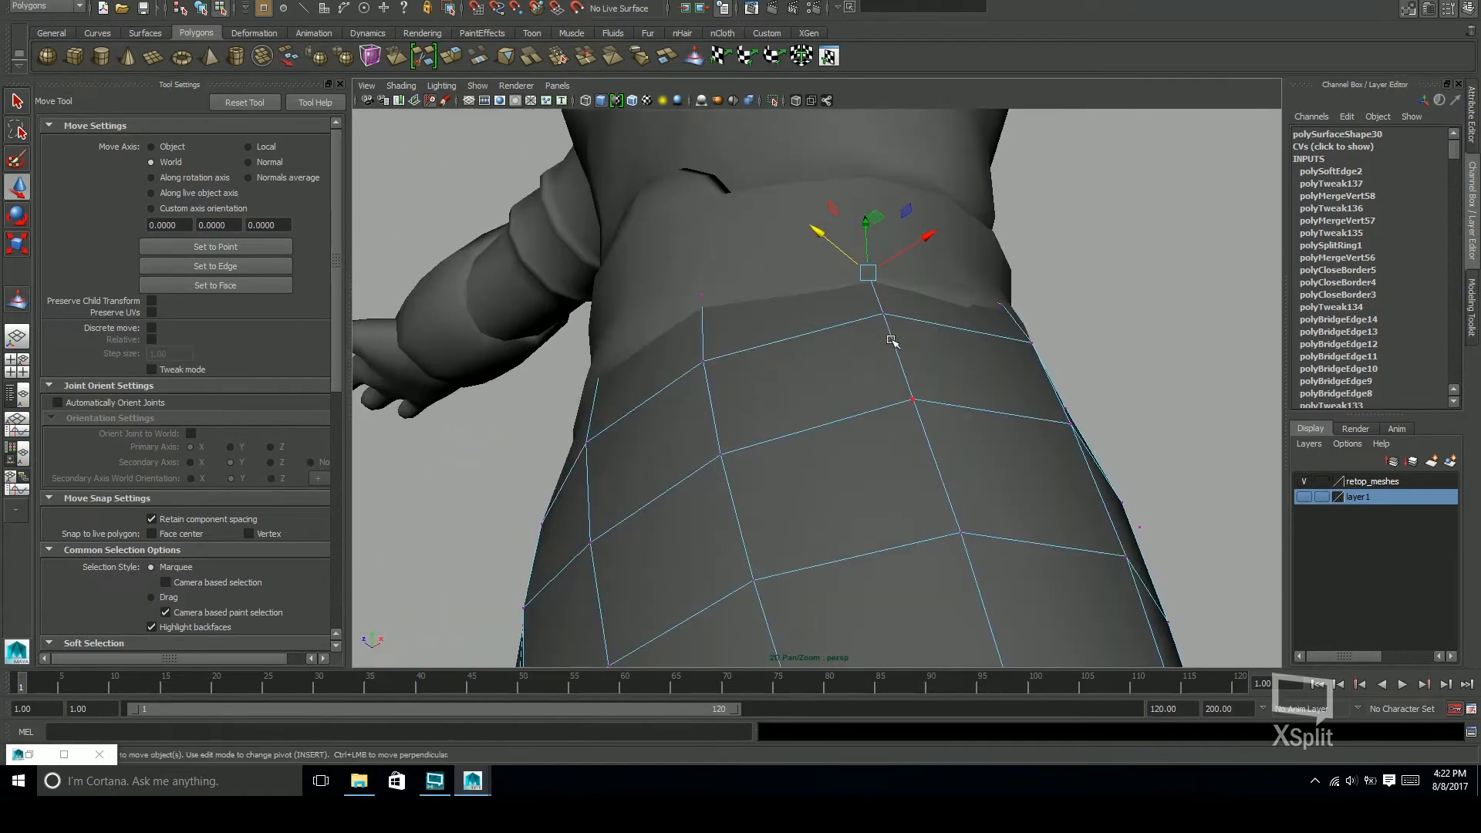
{"action": "left_click_drag", "start_coordinate": [1001, 364], "coordinate": [910, 378], "text": "alt"}
{"action": "left_click", "coordinate": [962, 237]}
{"action": "left_click_drag", "start_coordinate": [962, 238], "coordinate": [1005, 253], "text": "alt"}
{"action": "key", "text": "ctrl+z"}
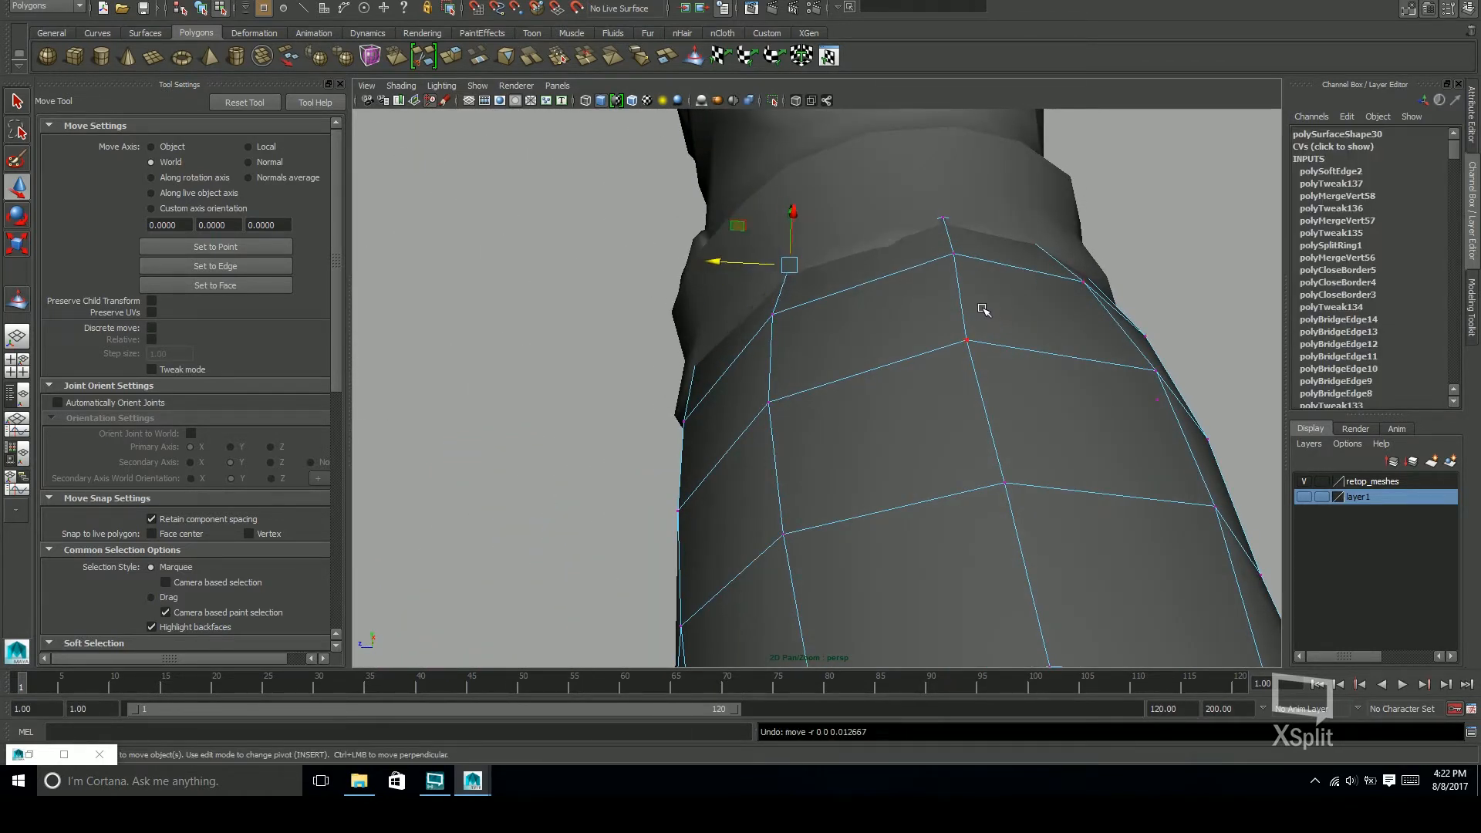
{"action": "left_click_drag", "start_coordinate": [947, 338], "coordinate": [1069, 401], "text": "alt"}
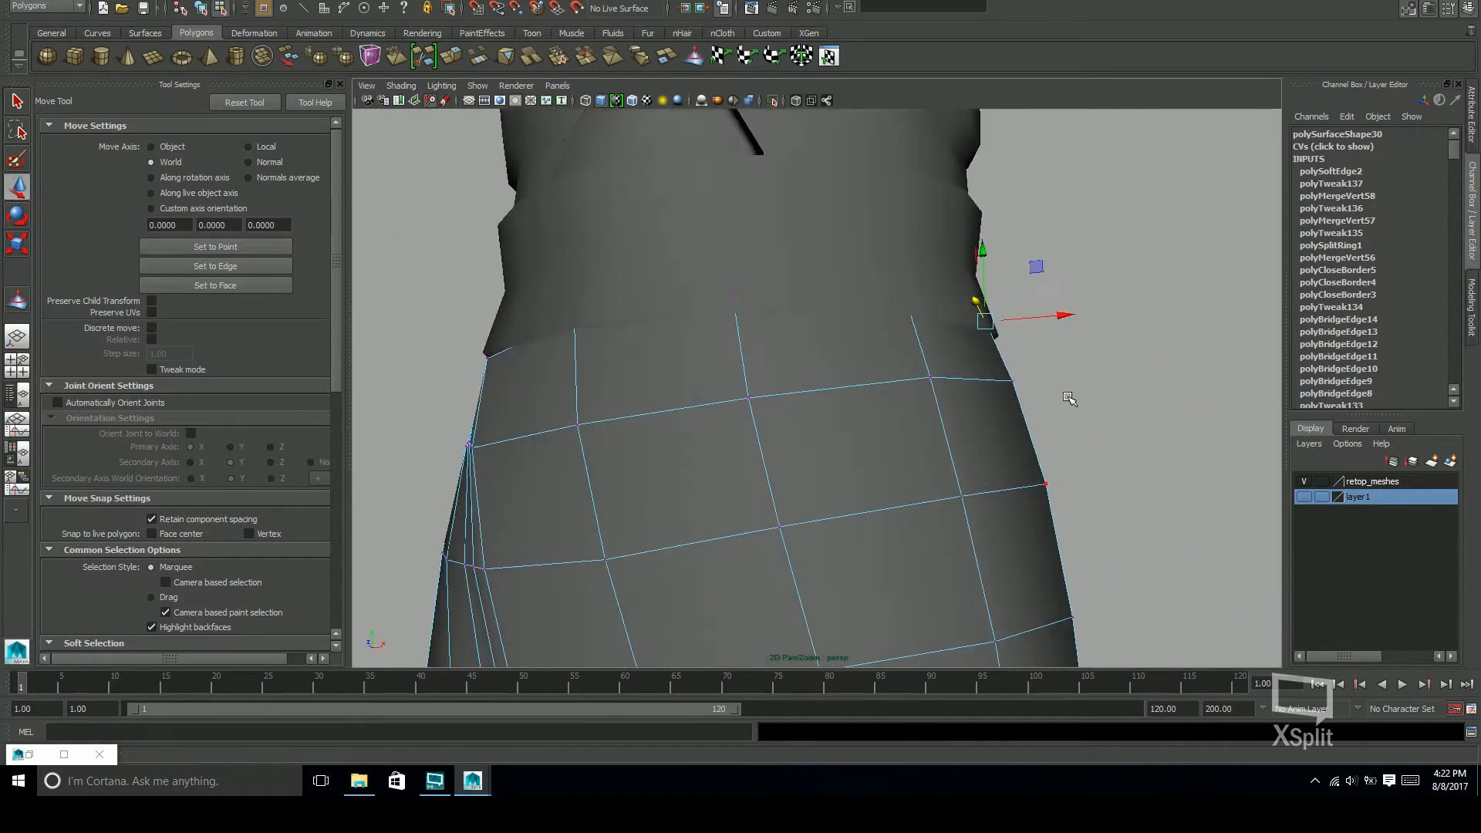
Undo the individual vertex moves along the skirt's top border
{"action": "right_click_drag", "start_coordinate": [1068, 401], "coordinate": [761, 413], "text": "alt"}
{"action": "left_click_drag", "start_coordinate": [760, 413], "coordinate": [901, 434], "text": "alt"}
{"action": "key", "text": "q"}
{"action": "middle_click_drag", "start_coordinate": [937, 484], "coordinate": [963, 395], "text": "alt"}
{"action": "left_click_drag", "start_coordinate": [787, 382], "coordinate": [867, 340], "text": "alt"}
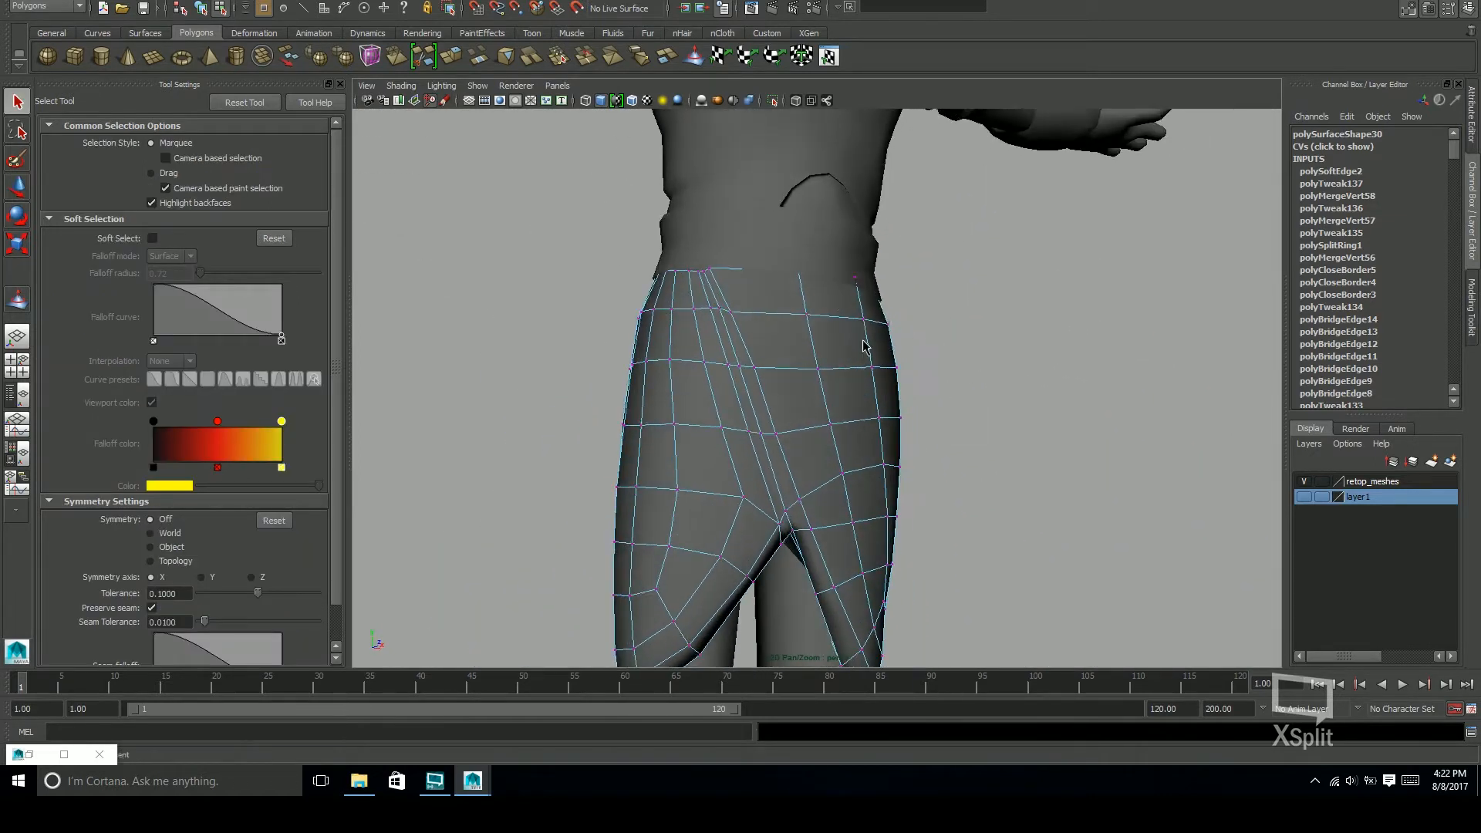
{"action": "right_click_drag", "start_coordinate": [866, 341], "coordinate": [1076, 373], "text": "alt"}
{"action": "key", "text": "ctrl+z"}
{"action": "key", "text": "ctrl+z"}
{"action": "key", "text": "ctrl+z"}
{"action": "key", "text": "ctrl+z"}
{"action": "key", "text": "ctrl+z"}
{"action": "key", "text": "ctrl+z"}
Switch to the back view and select all vertices of the skirt's top border
{"action": "left_click_drag", "start_coordinate": [964, 432], "coordinate": [1078, 468], "text": "alt"}
{"action": "middle_click_drag", "start_coordinate": [1012, 447], "coordinate": [1068, 508], "text": "alt"}
{"action": "left_click_drag", "start_coordinate": [1069, 508], "coordinate": [941, 514], "text": "alt"}
{"action": "key", "text": "space"}
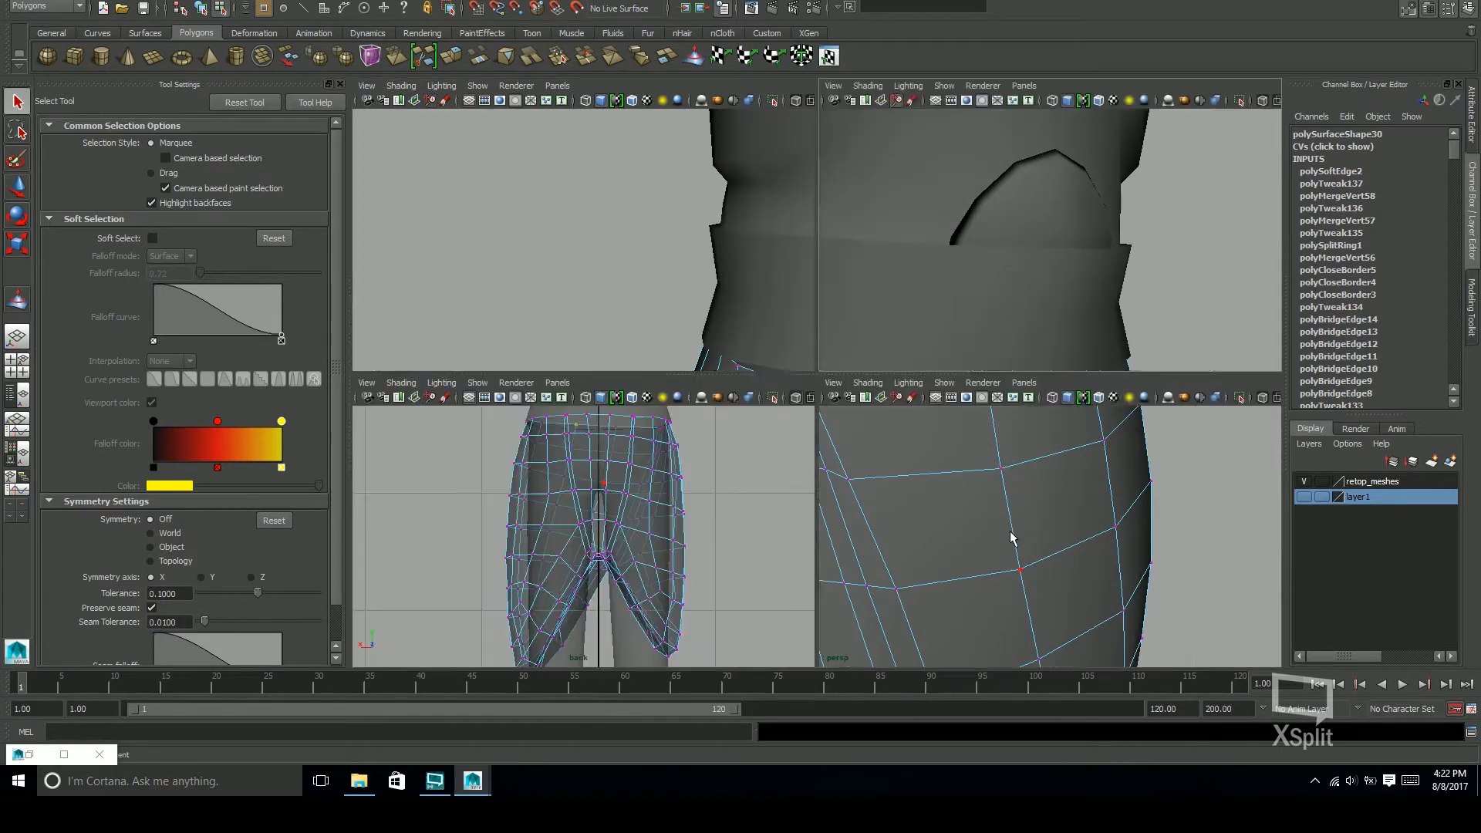
{"action": "key", "text": "space"}
{"action": "middle_click_drag", "start_coordinate": [991, 324], "coordinate": [945, 480], "text": "alt"}
{"action": "scroll", "coordinate": [699, 404], "scroll_direction": "up", "scroll_amount": 2}
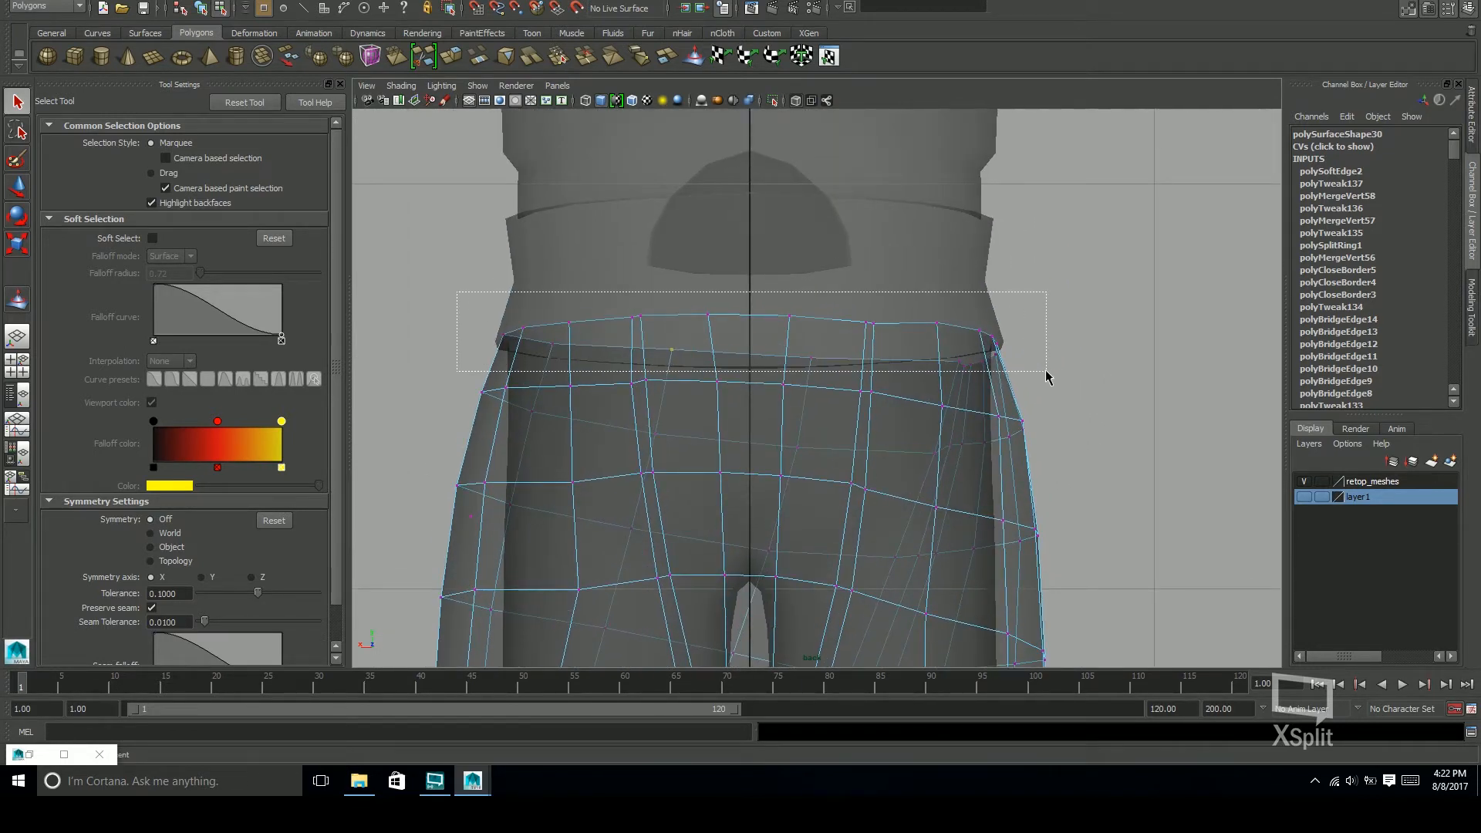
{"action": "key", "text": "t"}
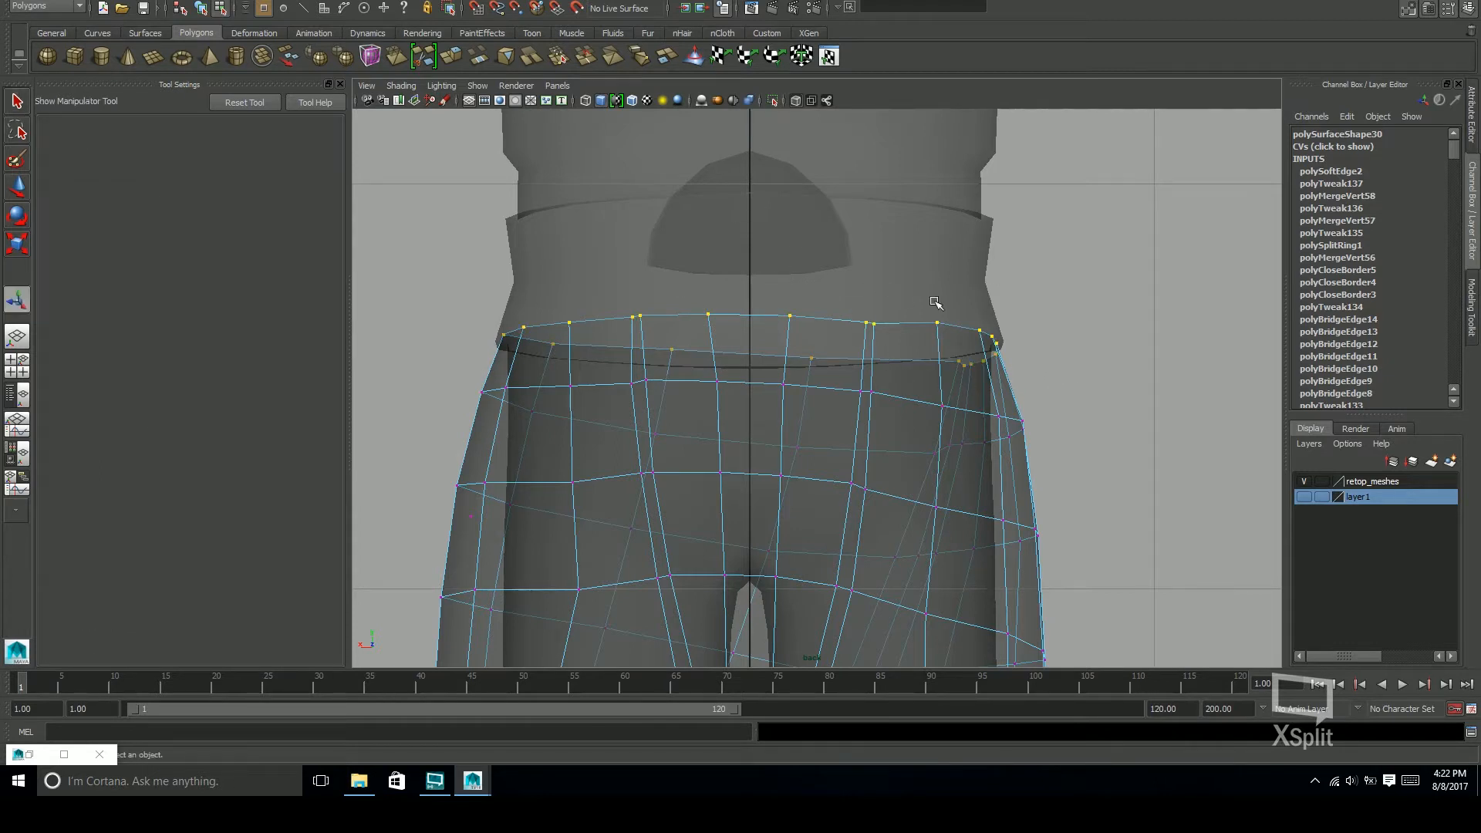
Scale the selected top border vertices vertically to flatten the skirt's waistline
{"action": "right_click_drag", "start_coordinate": [988, 421], "coordinate": [923, 387], "text": "alt"}
{"action": "key", "text": "w"}
{"action": "middle_click_drag", "start_coordinate": [923, 386], "coordinate": [937, 437], "text": "alt"}
{"action": "right_click_drag", "start_coordinate": [936, 437], "coordinate": [1180, 423], "text": "alt"}
{"action": "key", "text": "r"}
{"action": "left_click_drag", "start_coordinate": [805, 463], "coordinate": [808, 405]}
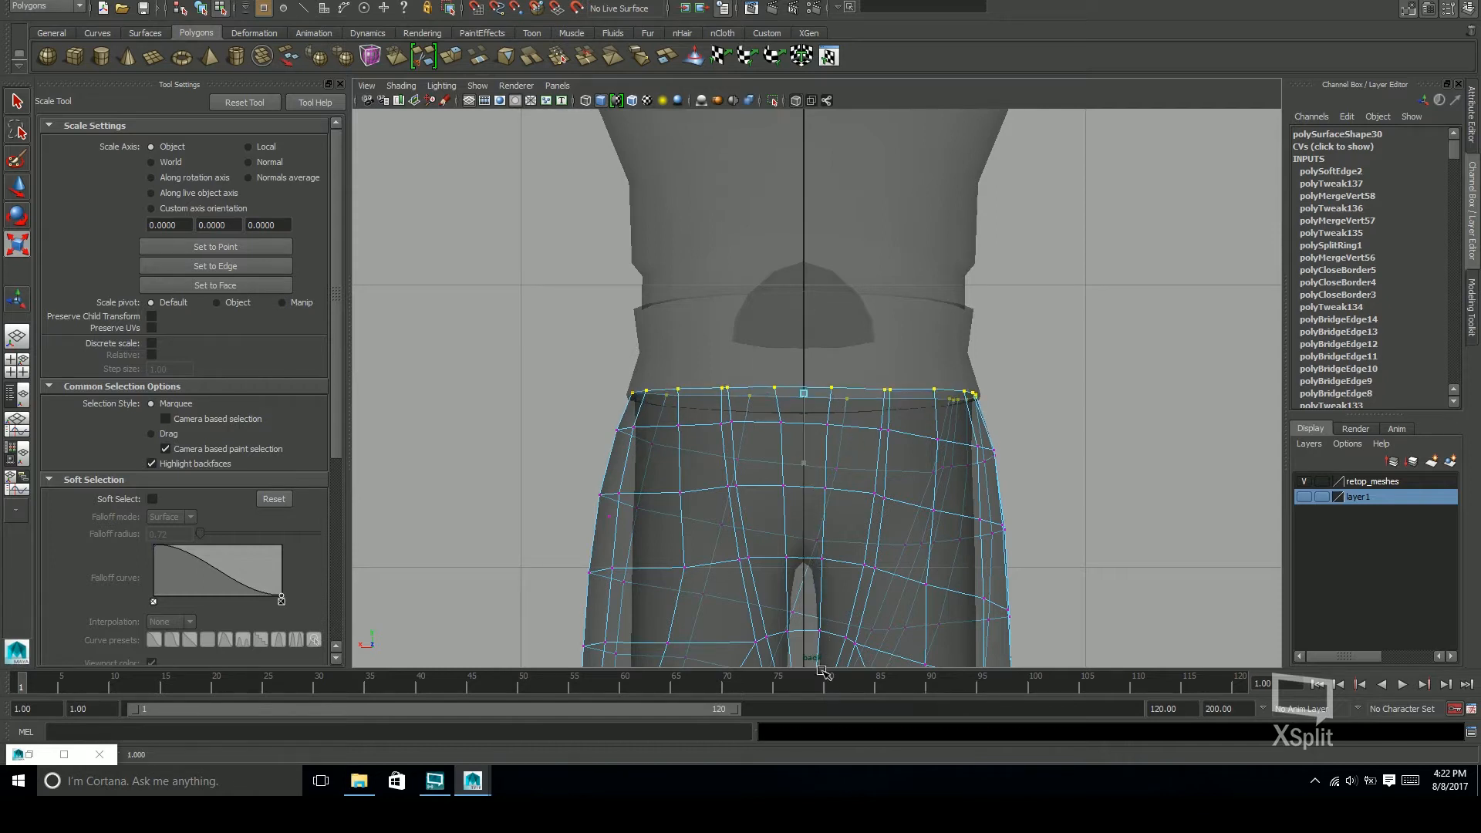
Return to the perspective view and rotate the skirt's top border ring to follow the belt's slope
{"action": "key", "text": "space"}
{"action": "key", "text": "space"}
{"action": "left_click_drag", "start_coordinate": [1131, 321], "coordinate": [841, 315], "text": "alt"}
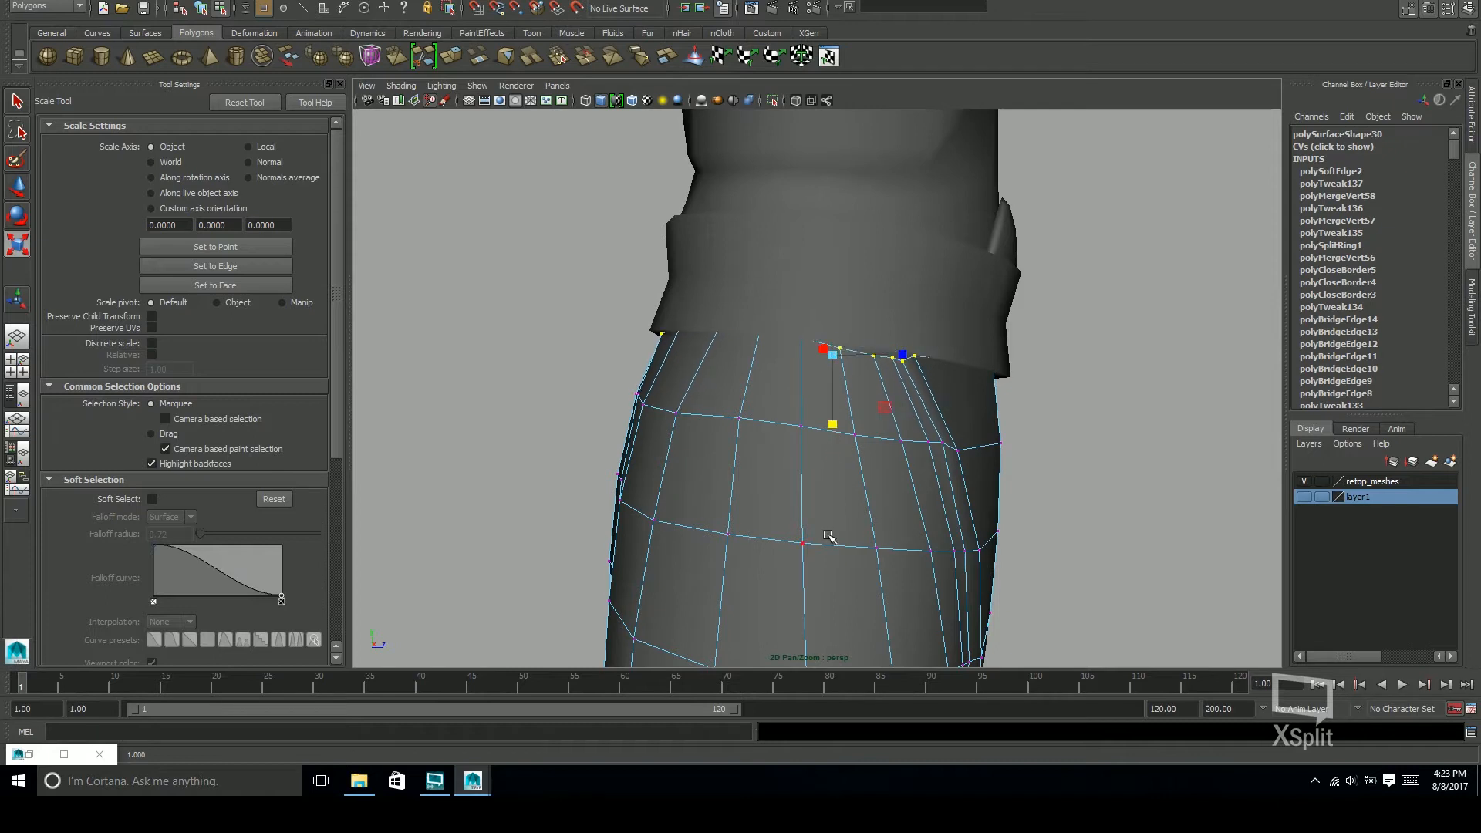
{"action": "key", "text": "e"}
{"action": "key", "text": "r"}
{"action": "key", "text": "e"}
{"action": "left_click_drag", "start_coordinate": [912, 386], "coordinate": [902, 353]}
{"action": "key", "text": "r"}
Raise the skirt's top border ring slightly and scale it to fit beneath the belt
{"action": "left_click_drag", "start_coordinate": [1023, 386], "coordinate": [975, 391], "text": "alt"}
{"action": "key", "text": "w"}
{"action": "left_click_drag", "start_coordinate": [780, 287], "coordinate": [780, 281]}
{"action": "left_click_drag", "start_coordinate": [880, 401], "coordinate": [987, 345], "text": "alt"}
{"action": "key", "text": "r"}
{"action": "left_click_drag", "start_coordinate": [877, 334], "coordinate": [870, 335]}
{"action": "left_click_drag", "start_coordinate": [903, 401], "coordinate": [866, 464], "text": "alt"}
Select the edge loop at the belt's lower border on the body mesh and scale it slightly
{"action": "key", "text": "q"}
{"action": "right_click_drag", "start_coordinate": [865, 465], "coordinate": [930, 425]}
{"action": "left_click", "coordinate": [996, 384]}
{"action": "right_click_drag", "start_coordinate": [990, 344], "coordinate": [986, 312]}
{"action": "left_click", "coordinate": [965, 323]}
{"action": "left_click_drag", "start_coordinate": [995, 410], "coordinate": [966, 413], "text": "alt"}
{"action": "right_click_drag", "start_coordinate": [945, 457], "coordinate": [857, 447], "text": "ctrl"}
{"action": "right_click_drag", "start_coordinate": [934, 401], "coordinate": [940, 455], "text": "ctrl"}
{"action": "left_click_drag", "start_coordinate": [997, 372], "coordinate": [959, 367], "text": "alt"}
{"action": "key", "text": "r"}
{"action": "left_click_drag", "start_coordinate": [895, 328], "coordinate": [904, 328]}
Try selecting a vertex on the front of the belt and undo the last selection change
{"action": "left_click_drag", "start_coordinate": [926, 401], "coordinate": [921, 460], "text": "alt"}
{"action": "key", "text": "w"}
{"action": "right_click_drag", "start_coordinate": [921, 460], "coordinate": [864, 456]}
{"action": "left_click", "coordinate": [878, 410]}
{"action": "key", "text": "space"}
{"action": "right_click_drag", "start_coordinate": [1018, 479], "coordinate": [1077, 432]}
{"action": "key", "text": "ctrl+z"}
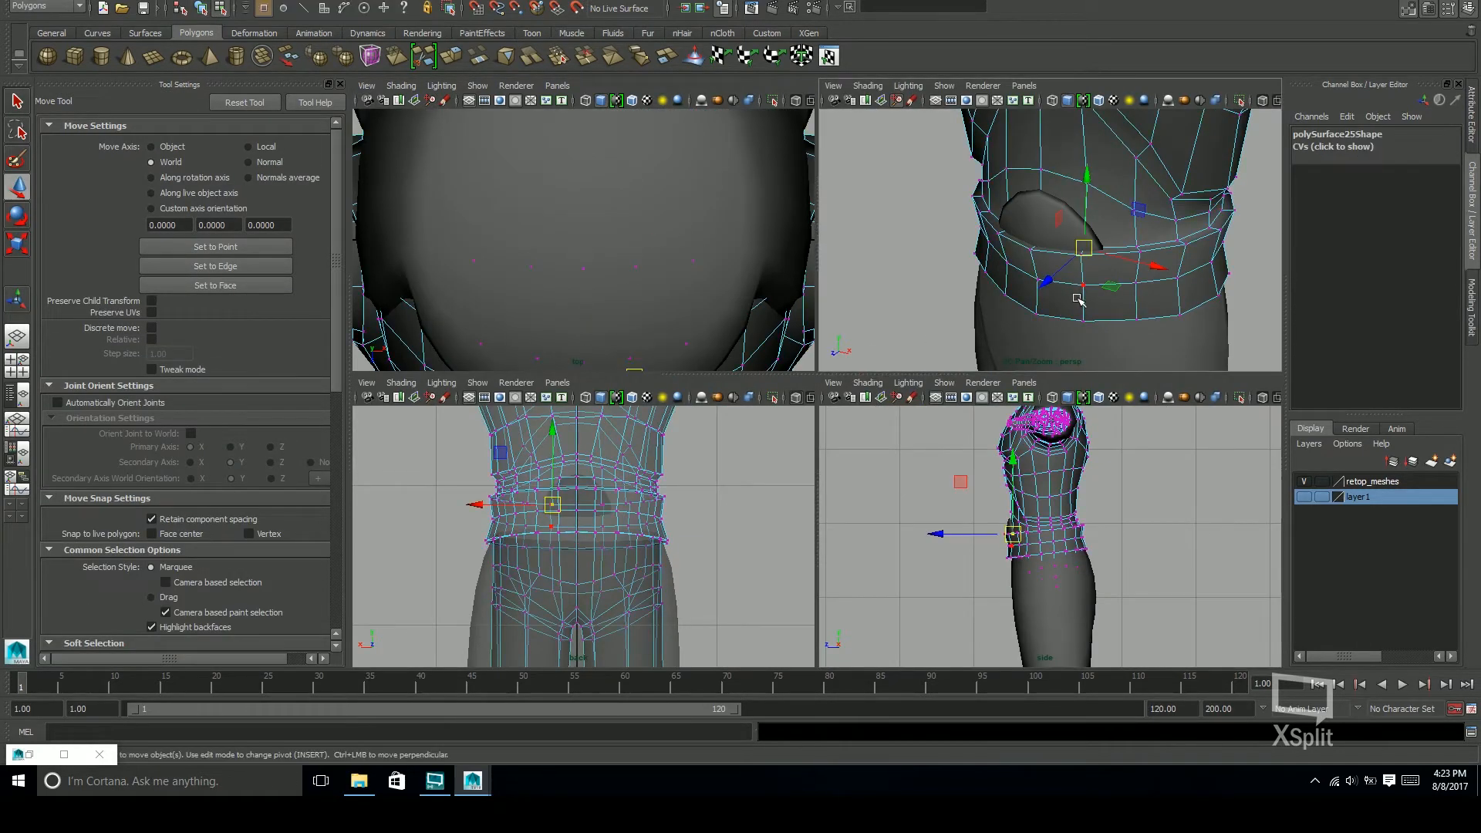
Select the faces of the curved belly piece, move them to adjust its fit on the body, and return to object mode
{"action": "key", "text": "space"}
{"action": "right_click_drag", "start_coordinate": [819, 423], "coordinate": [869, 380]}
{"action": "left_click", "coordinate": [868, 378]}
{"action": "left_click_drag", "start_coordinate": [869, 381], "coordinate": [883, 512], "text": "alt"}
{"action": "right_click_drag", "start_coordinate": [882, 512], "coordinate": [797, 306], "text": "alt"}
{"action": "left_click_drag", "start_coordinate": [797, 305], "coordinate": [841, 370], "text": "alt"}
{"action": "right_click_drag", "start_coordinate": [841, 370], "coordinate": [1009, 450], "text": "alt"}
{"action": "left_click_drag", "start_coordinate": [1008, 450], "coordinate": [833, 525], "text": "alt"}
{"action": "right_click_drag", "start_coordinate": [818, 532], "coordinate": [816, 594]}
{"action": "left_click_drag", "start_coordinate": [743, 469], "coordinate": [952, 617]}
{"action": "left_click_drag", "start_coordinate": [953, 618], "coordinate": [818, 509], "text": "alt"}
{"action": "middle_click_drag", "start_coordinate": [818, 509], "coordinate": [944, 420], "text": "alt"}
{"action": "key", "text": "q"}
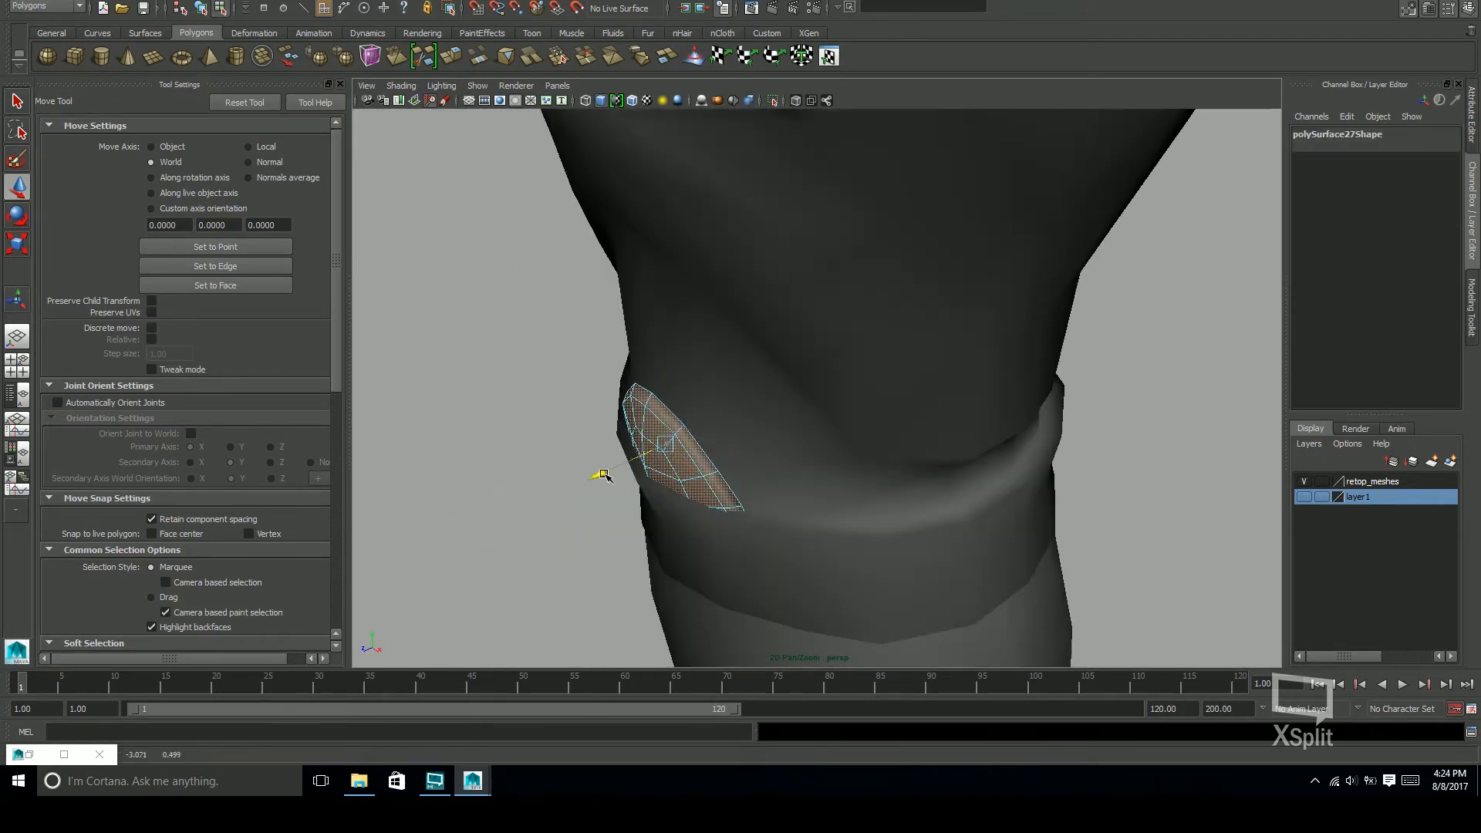
{"action": "right_click_drag", "start_coordinate": [473, 561], "coordinate": [521, 520]}
{"action": "left_click", "coordinate": [521, 520]}
Examine the fit of the skirt's waist and flaps against the body from several angles
{"action": "right_click_drag", "start_coordinate": [1080, 501], "coordinate": [939, 507], "text": "alt"}
{"action": "left_click", "coordinate": [898, 506]}
{"action": "left_click_drag", "start_coordinate": [918, 506], "coordinate": [933, 463], "text": "alt"}
{"action": "right_click_drag", "start_coordinate": [933, 463], "coordinate": [1008, 456], "text": "alt"}
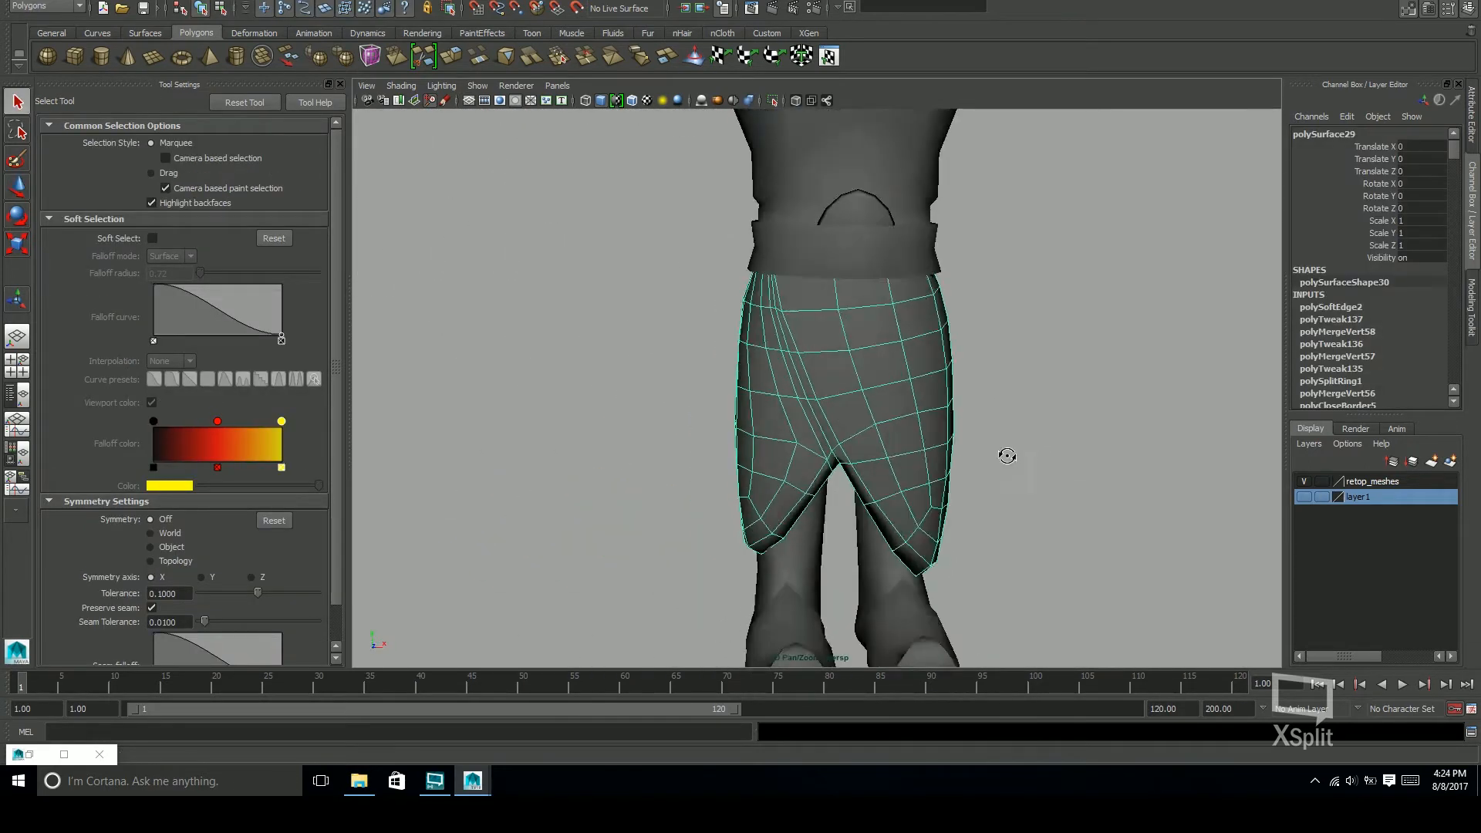
{"action": "middle_click_drag", "start_coordinate": [1009, 456], "coordinate": [1011, 371], "text": "alt"}
{"action": "left_click_drag", "start_coordinate": [1011, 370], "coordinate": [1035, 339], "text": "alt"}
{"action": "right_click_drag", "start_coordinate": [1035, 339], "coordinate": [1131, 393], "text": "alt"}
{"action": "left_click_drag", "start_coordinate": [1131, 394], "coordinate": [935, 391], "text": "alt"}
{"action": "left_click", "coordinate": [935, 392]}
{"action": "right_click_drag", "start_coordinate": [935, 392], "coordinate": [733, 355], "text": "alt"}
{"action": "left_click_drag", "start_coordinate": [733, 355], "coordinate": [906, 345], "text": "alt"}
{"action": "middle_click_drag", "start_coordinate": [906, 346], "coordinate": [891, 432], "text": "alt"}
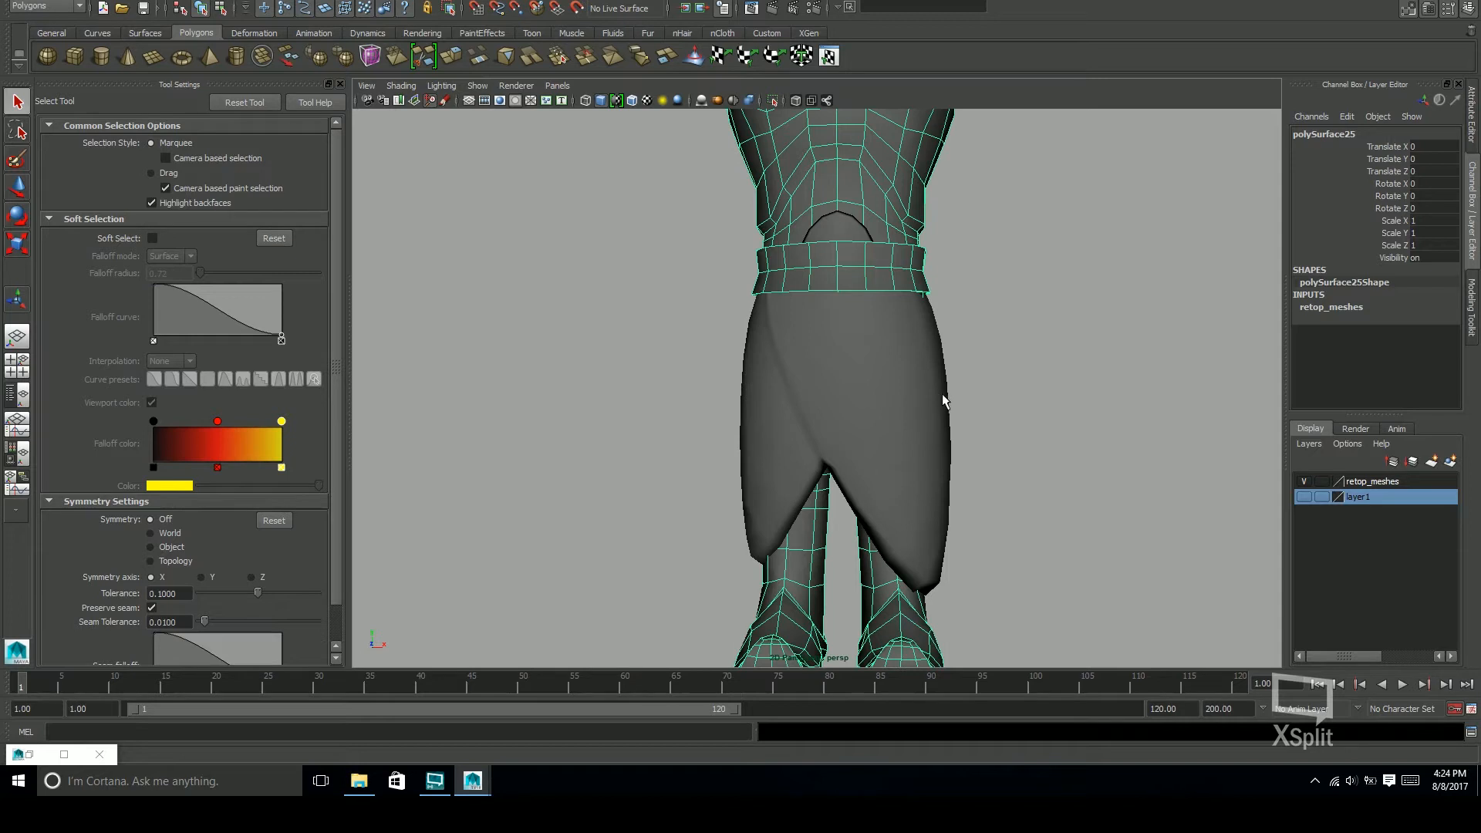
{"action": "left_click", "coordinate": [986, 393]}
{"action": "left_click_drag", "start_coordinate": [899, 284], "coordinate": [912, 324], "text": "alt"}
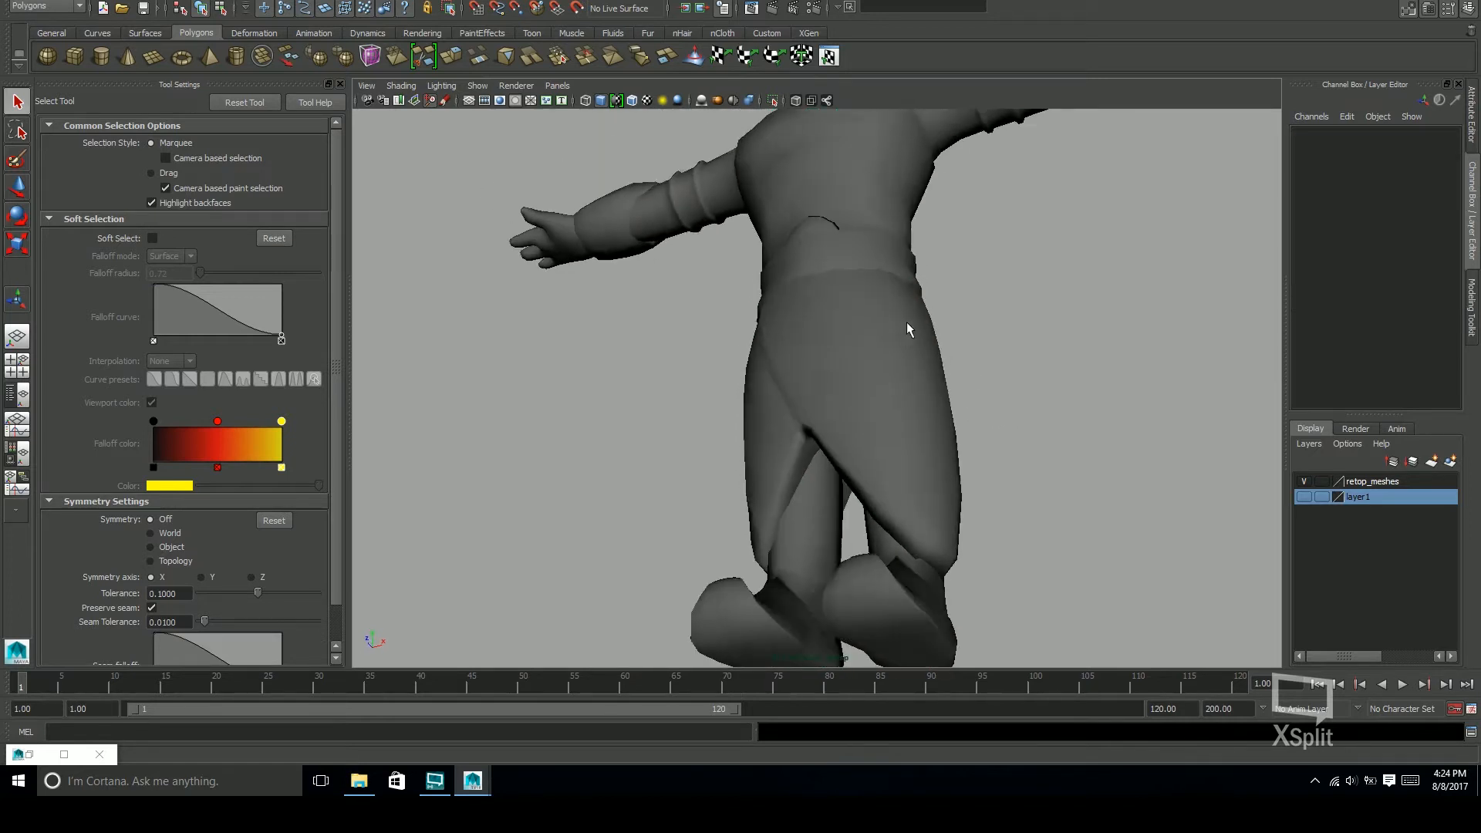
Isolate the body mesh and adjust the scale of the edge loop at the belt's lower border
{"action": "right_click_drag", "start_coordinate": [912, 324], "coordinate": [952, 206], "text": "alt"}
{"action": "left_click", "coordinate": [1021, 206]}
{"action": "left_click_drag", "start_coordinate": [1021, 205], "coordinate": [1057, 409], "text": "alt"}
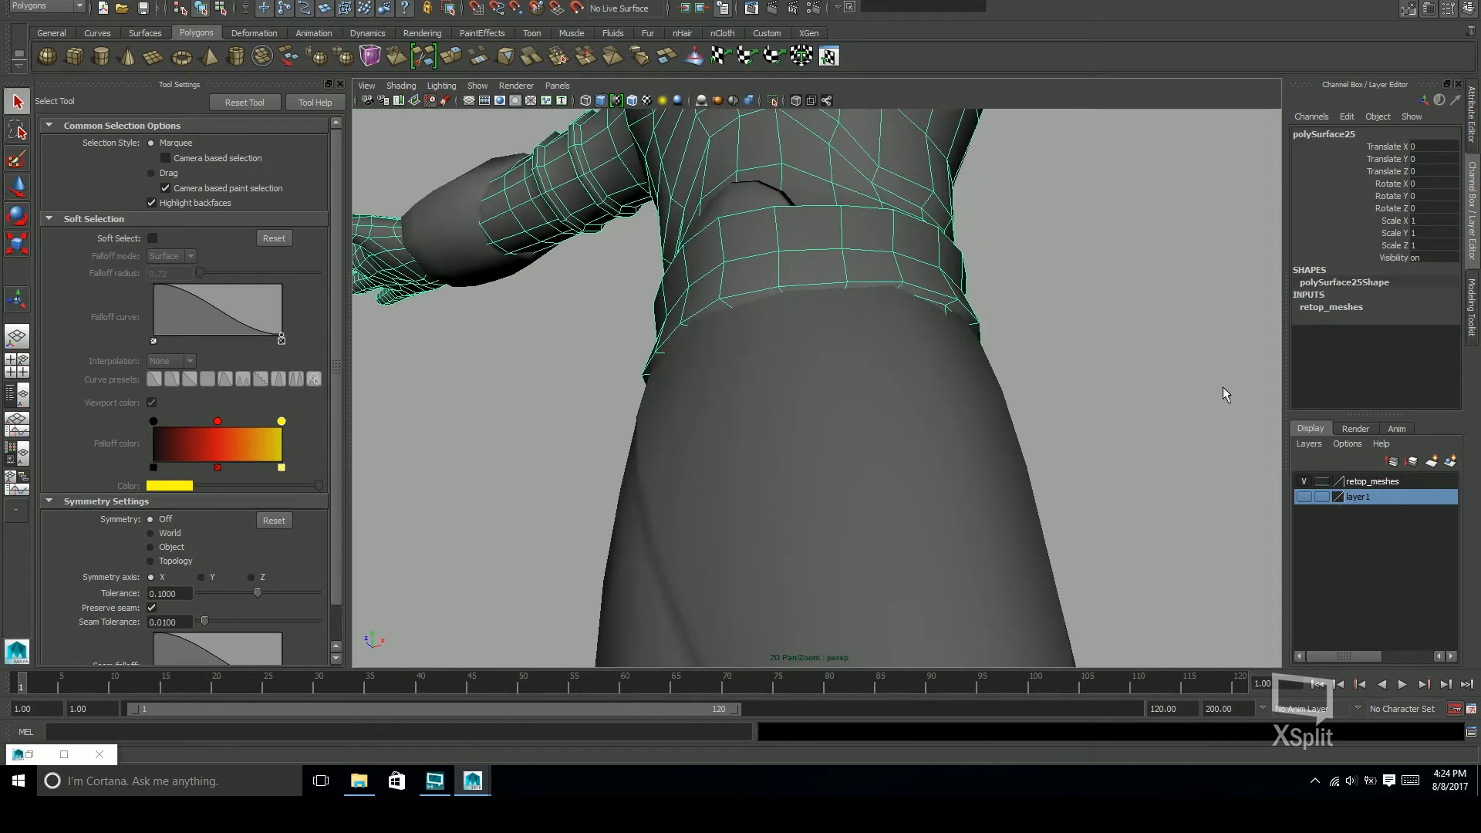
{"action": "left_click", "coordinate": [779, 107]}
{"action": "left_click_drag", "start_coordinate": [823, 142], "coordinate": [875, 359], "text": "alt"}
{"action": "right_click_drag", "start_coordinate": [876, 359], "coordinate": [878, 310], "text": "alt"}
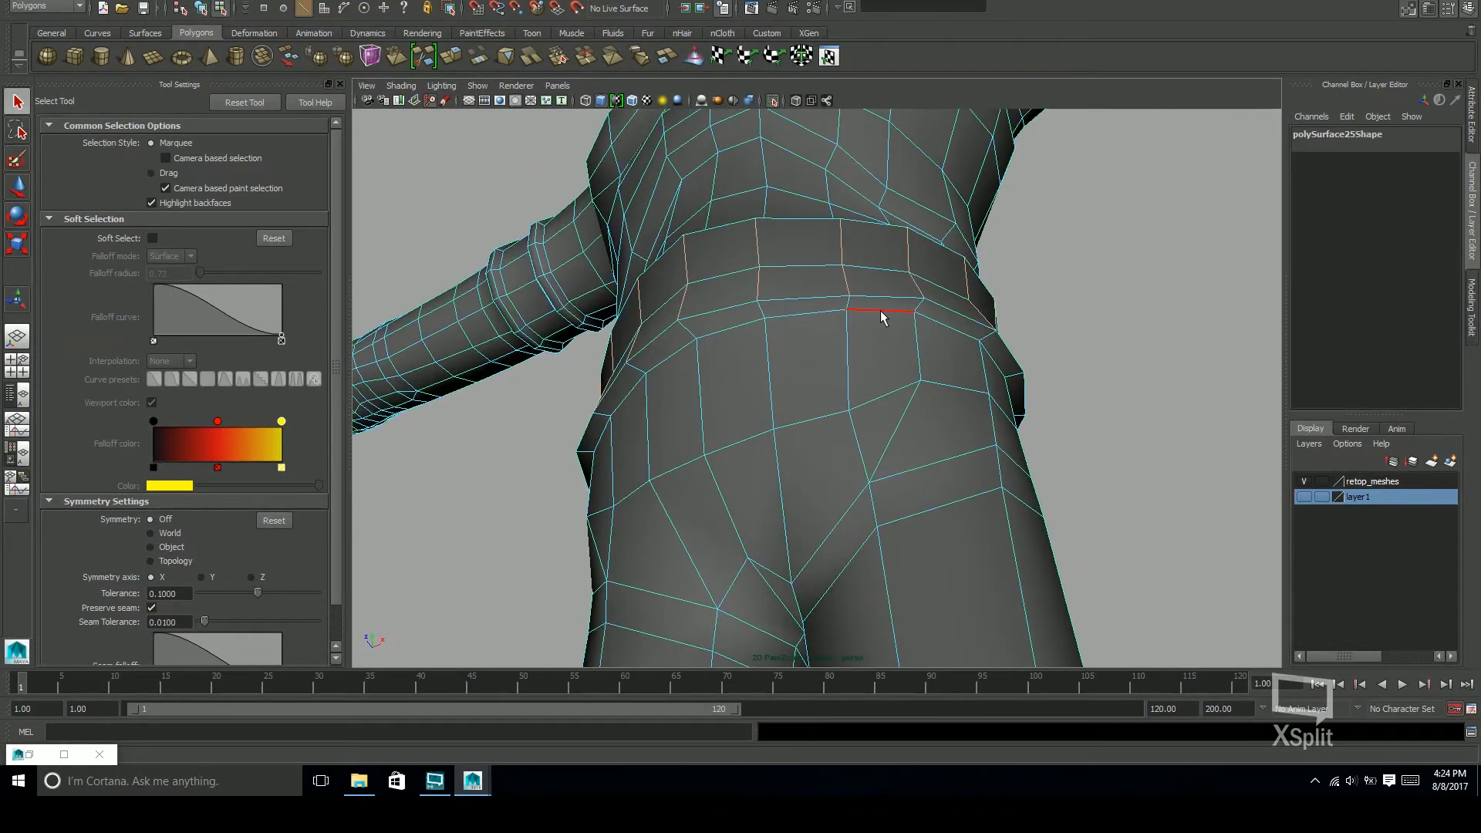
{"action": "mouse_move", "coordinate": [979, 396]}
{"action": "left_mouse_down", "text": "alt"}
{"action": "mouse_move", "coordinate": [877, 401]}
{"action": "mouse_move", "coordinate": [976, 414]}
{"action": "mouse_move", "coordinate": [962, 411]}
{"action": "left_mouse_up", "text": "alt"}
{"action": "key", "text": "r"}
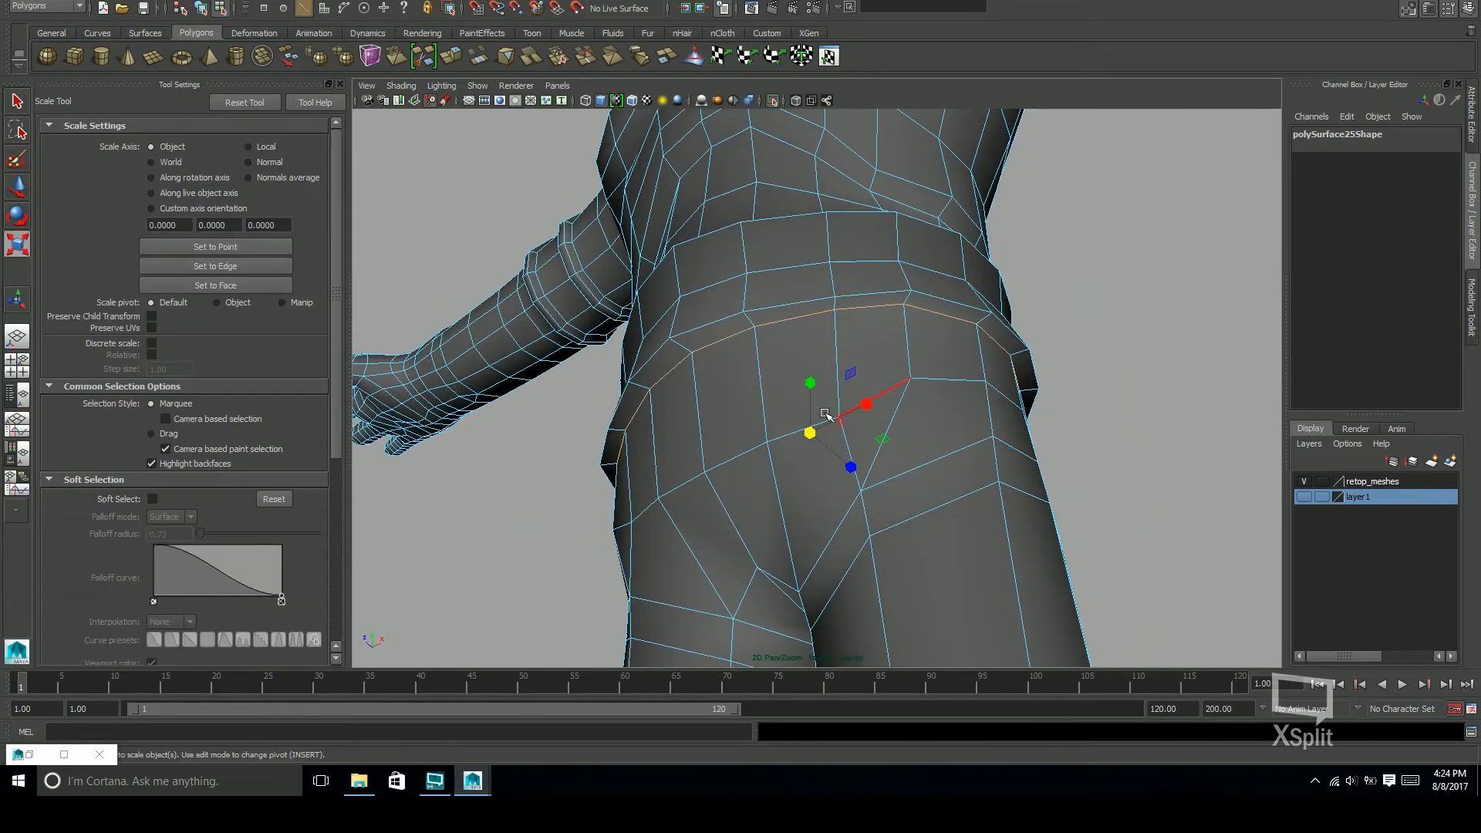
{"action": "left_click_drag", "start_coordinate": [788, 442], "coordinate": [898, 465], "text": "alt"}
{"action": "middle_click_drag", "start_coordinate": [899, 465], "coordinate": [908, 463], "text": "alt"}
{"action": "left_click_drag", "start_coordinate": [908, 463], "coordinate": [941, 401], "text": "alt"}
Select the edge loop around the hips, return to object mode, and show the other meshes again
{"action": "double_click", "coordinate": [952, 391]}
{"action": "key", "text": "q"}
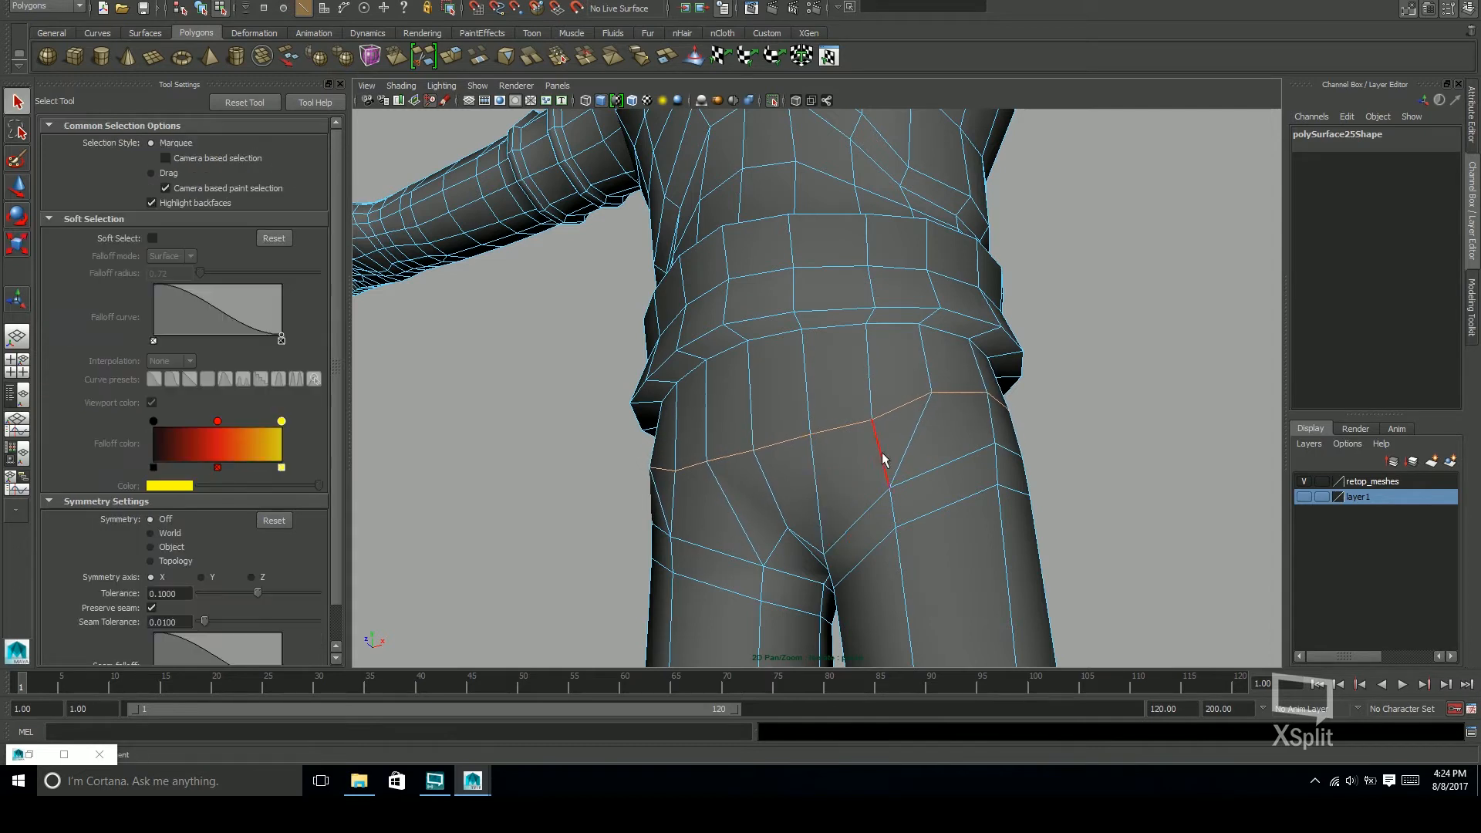
{"action": "right_click_drag", "start_coordinate": [974, 429], "coordinate": [1027, 389]}
{"action": "left_click", "coordinate": [1029, 388]}
{"action": "left_click", "coordinate": [776, 101]}
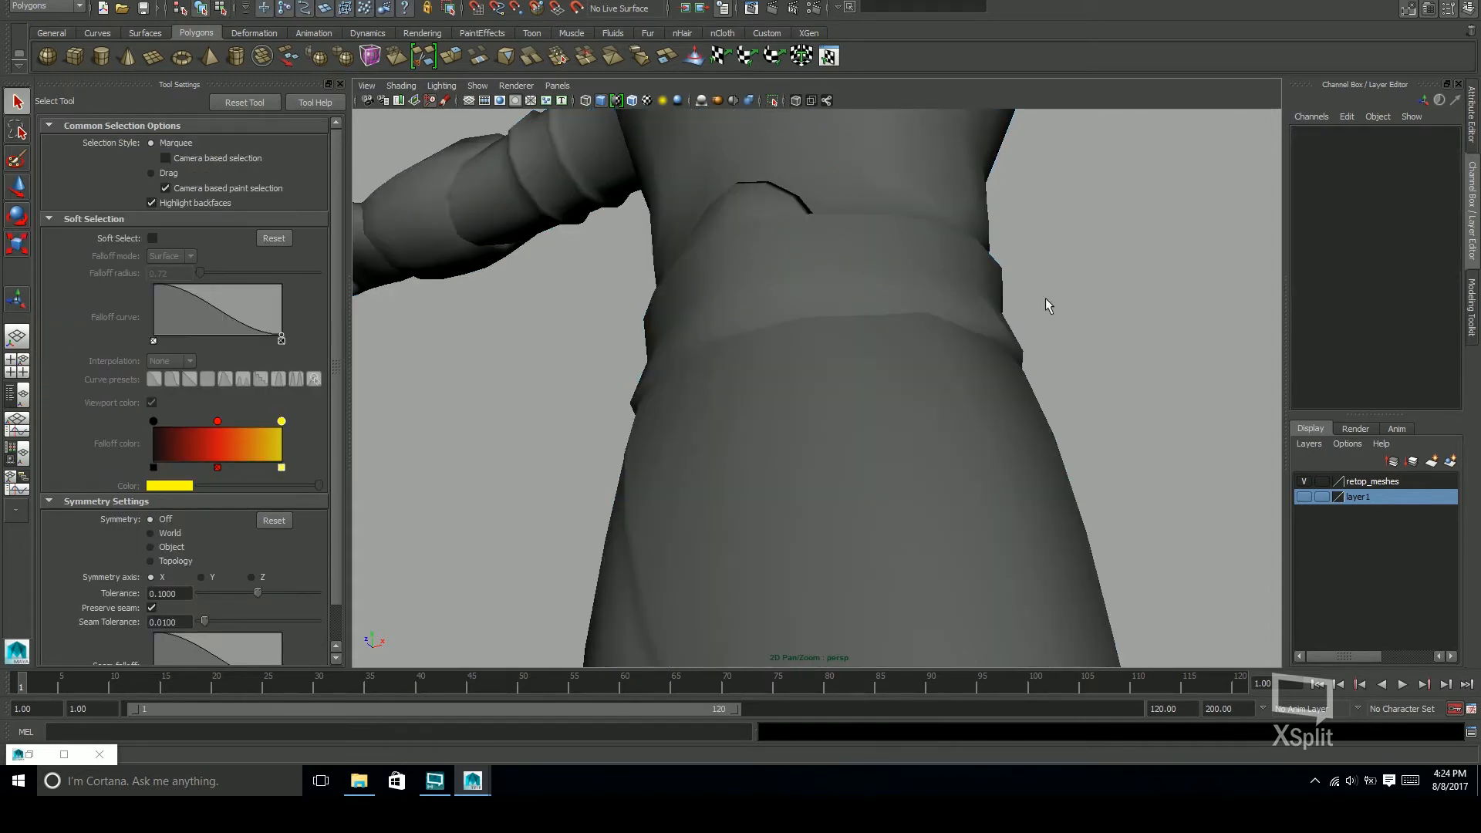
Examine how the skirt's top border sits beneath the belt, using a temporary X-ray display
{"action": "scroll", "coordinate": [1053, 392], "scroll_direction": "down", "scroll_amount": 4}
{"action": "left_click_drag", "start_coordinate": [1053, 393], "coordinate": [880, 465], "text": "alt"}
{"action": "left_click", "coordinate": [888, 466]}
{"action": "mouse_move", "coordinate": [993, 468]}
{"action": "left_mouse_down", "text": "alt"}
{"action": "mouse_move", "coordinate": [1035, 463]}
{"action": "mouse_move", "coordinate": [987, 392]}
{"action": "mouse_move", "coordinate": [1002, 406]}
{"action": "mouse_move", "coordinate": [885, 435]}
{"action": "mouse_move", "coordinate": [942, 416]}
{"action": "mouse_move", "coordinate": [1103, 420]}
{"action": "left_mouse_up", "text": "alt"}
{"action": "left_click", "coordinate": [795, 100]}
{"action": "scroll", "coordinate": [1003, 401], "scroll_direction": "up", "scroll_amount": 3}
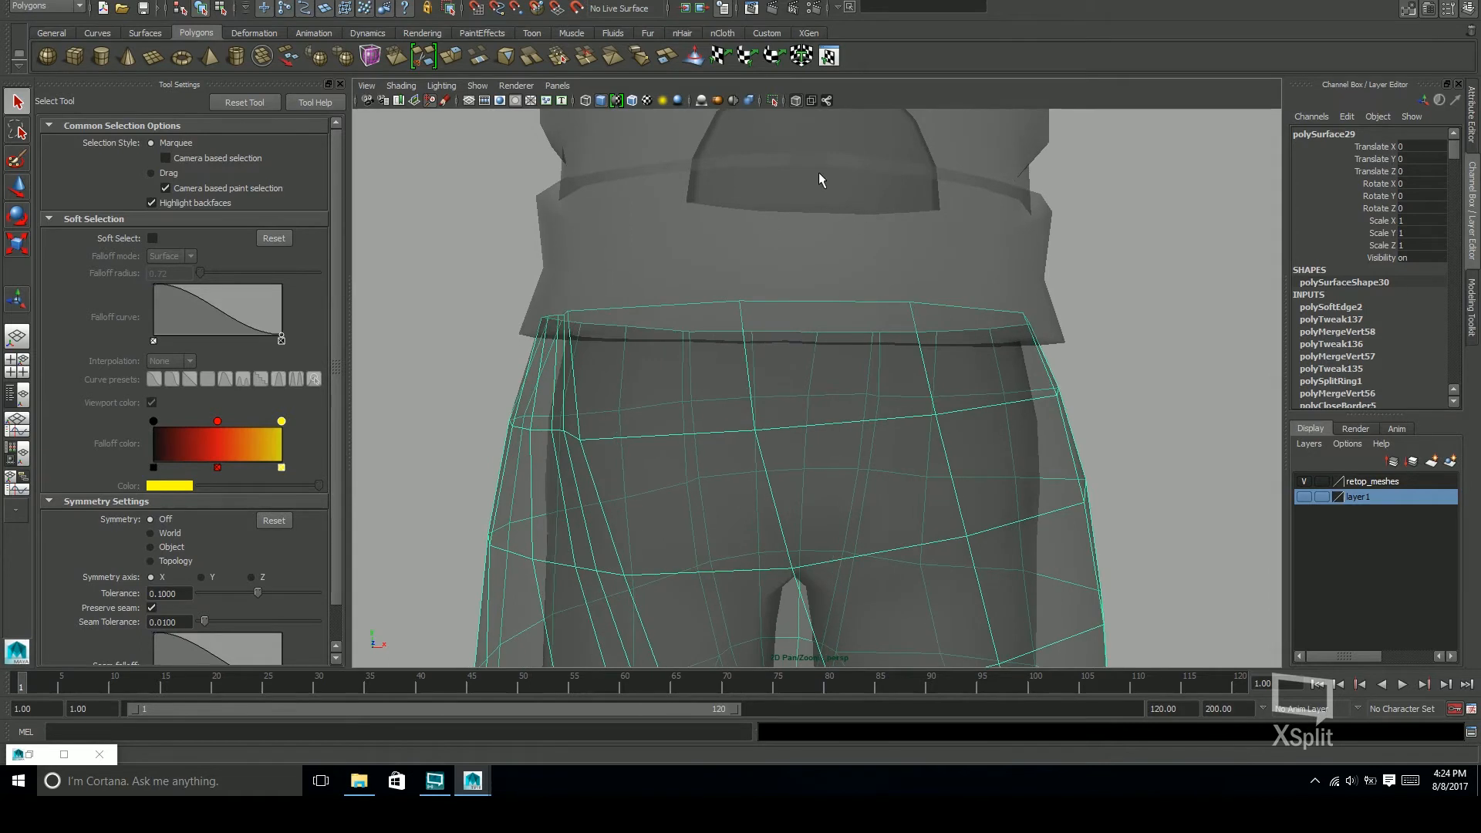
{"action": "left_click", "coordinate": [773, 101]}
{"action": "scroll", "coordinate": [741, 352], "scroll_direction": "down", "scroll_amount": 5}
{"action": "left_click", "coordinate": [773, 100]}
{"action": "left_click", "coordinate": [796, 101]}
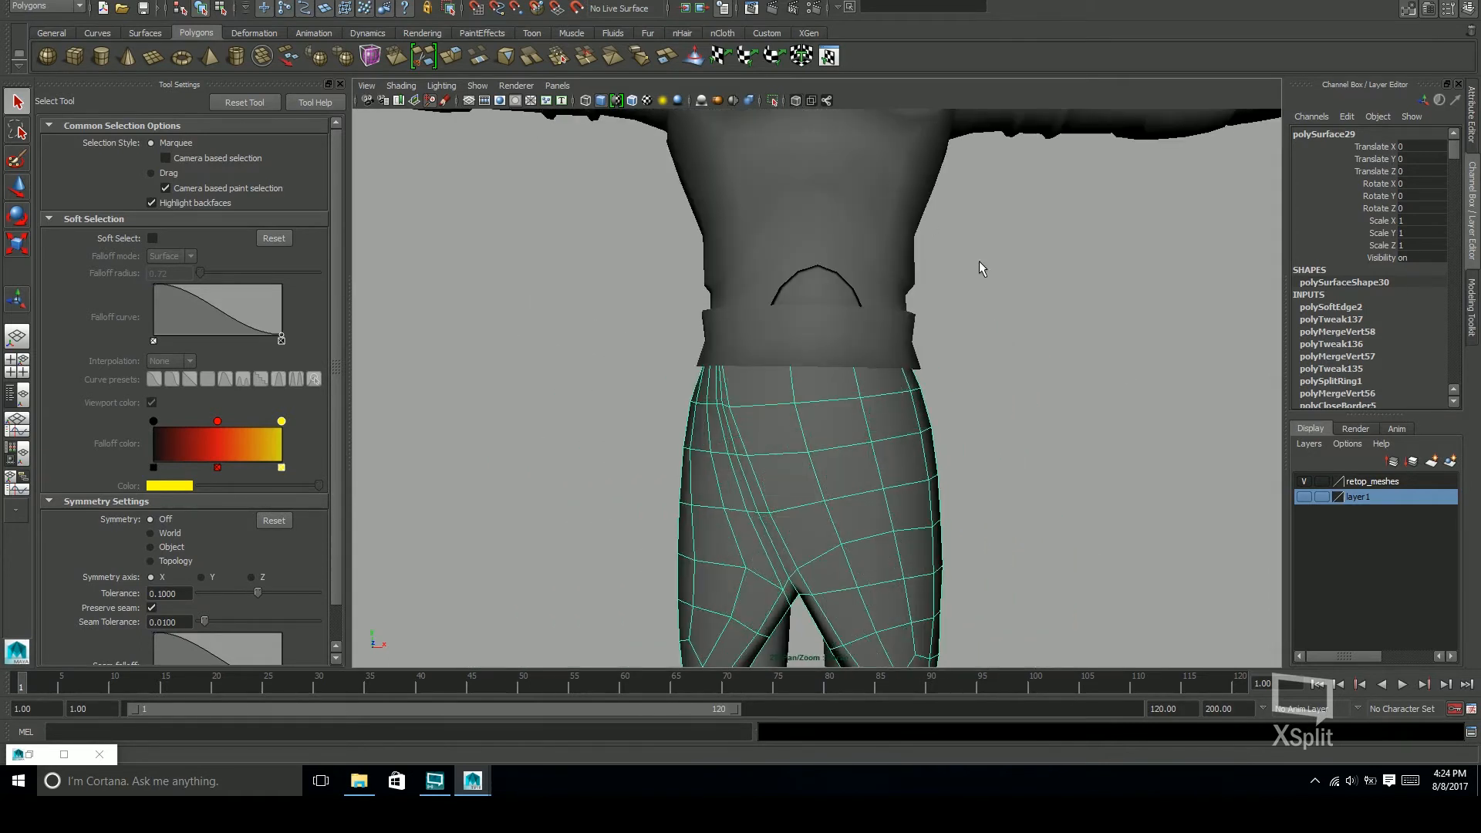
Examine the skirt and the whole character from the front, back and sides
{"action": "left_click", "coordinate": [1071, 375]}
{"action": "scroll", "coordinate": [1071, 375], "scroll_direction": "down", "scroll_amount": 4}
{"action": "left_click_drag", "start_coordinate": [1072, 375], "coordinate": [959, 457], "text": "alt"}
{"action": "middle_click_drag", "start_coordinate": [1145, 541], "coordinate": [1028, 408], "text": "alt"}
{"action": "scroll", "coordinate": [1142, 459], "scroll_direction": "up", "scroll_amount": 4}
{"action": "mouse_move", "coordinate": [1025, 409]}
{"action": "left_mouse_down", "text": "alt"}
{"action": "mouse_move", "coordinate": [1016, 347]}
{"action": "mouse_move", "coordinate": [1038, 421]}
{"action": "left_mouse_up", "text": "alt"}
{"action": "left_click", "coordinate": [853, 369]}
{"action": "left_click", "coordinate": [805, 342]}
{"action": "middle_click_drag", "start_coordinate": [1038, 422], "coordinate": [1095, 461], "text": "alt"}
{"action": "right_click_drag", "start_coordinate": [1095, 461], "coordinate": [968, 391], "text": "alt"}
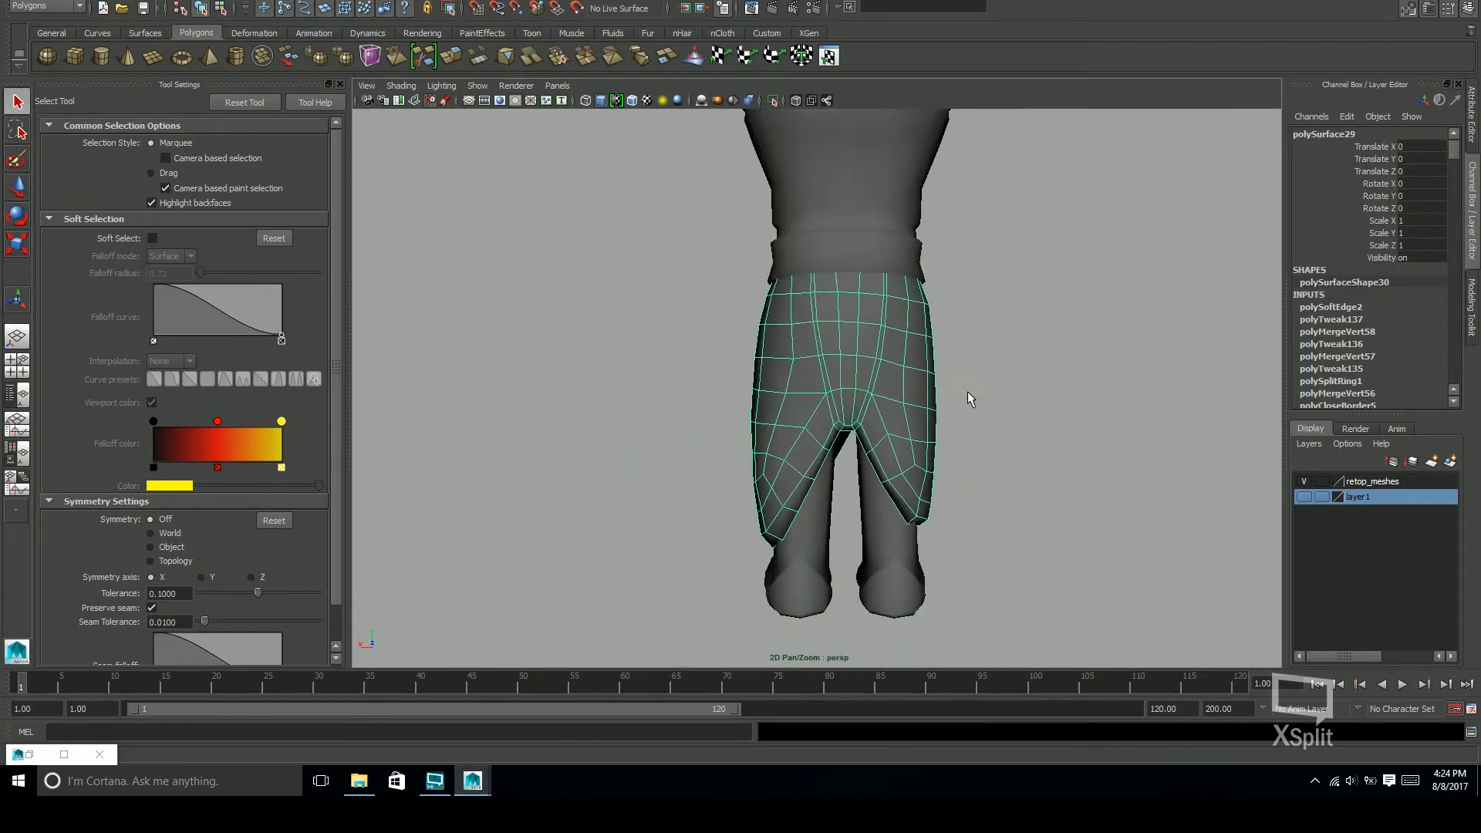
{"action": "middle_click_drag", "start_coordinate": [1031, 430], "coordinate": [1016, 490], "text": "alt"}
{"action": "left_click_drag", "start_coordinate": [1016, 488], "coordinate": [942, 545], "text": "alt"}
{"action": "left_click_drag", "start_coordinate": [1080, 534], "coordinate": [856, 524], "text": "alt"}
{"action": "left_click", "coordinate": [1091, 511]}
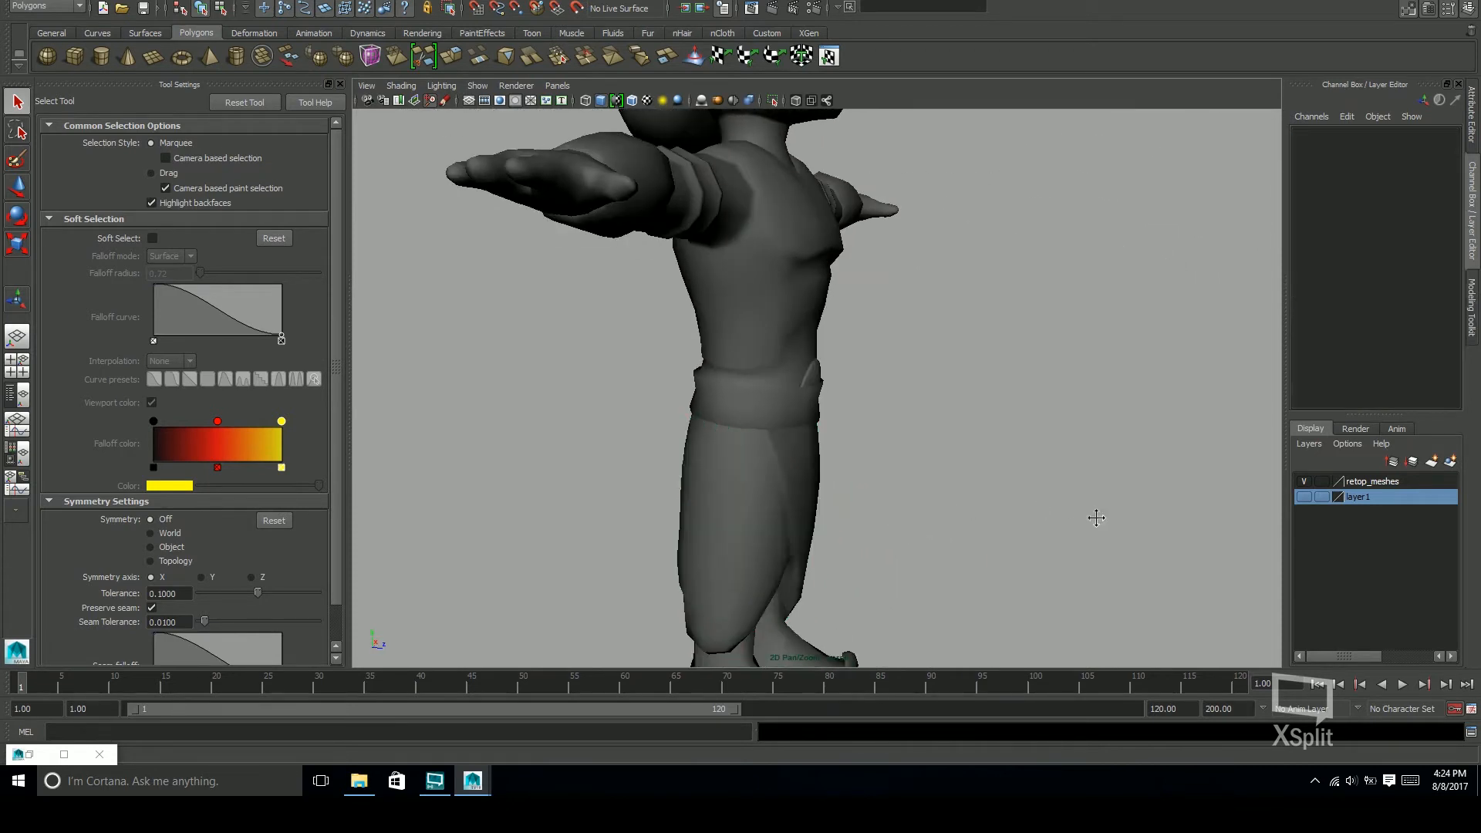
{"action": "right_click_drag", "start_coordinate": [1091, 511], "coordinate": [993, 445], "text": "alt"}
{"action": "left_click_drag", "start_coordinate": [996, 451], "coordinate": [918, 519], "text": "alt"}
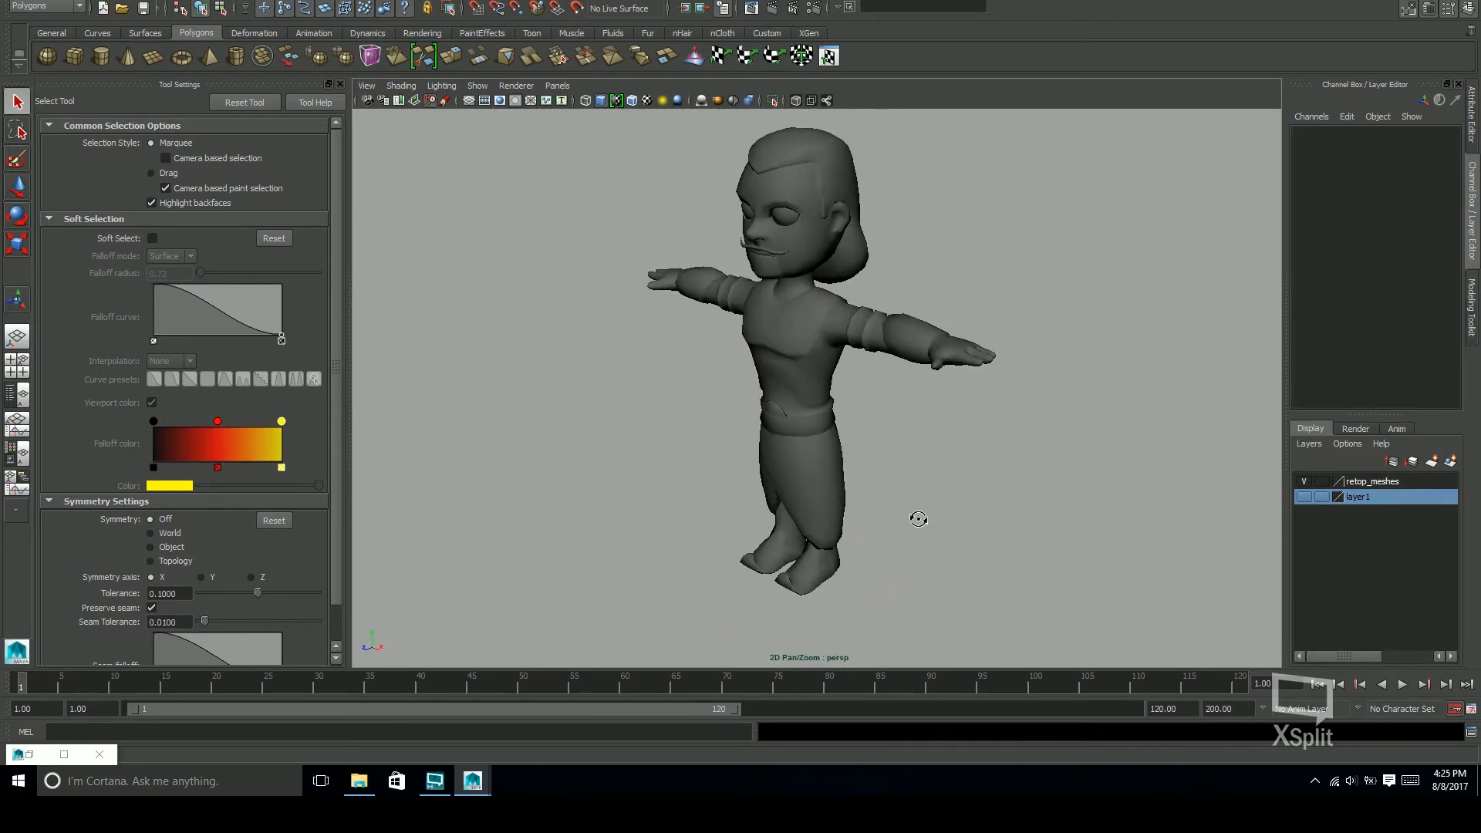
Show layer1 with wireframe on shaded and delete the dense original skirt mesh
{"action": "left_click", "coordinate": [634, 100]}
{"action": "right_click_drag", "start_coordinate": [1037, 463], "coordinate": [950, 418], "text": "alt"}
{"action": "middle_click_drag", "start_coordinate": [957, 432], "coordinate": [959, 474], "text": "alt"}
{"action": "left_click_drag", "start_coordinate": [996, 501], "coordinate": [1044, 516], "text": "alt"}
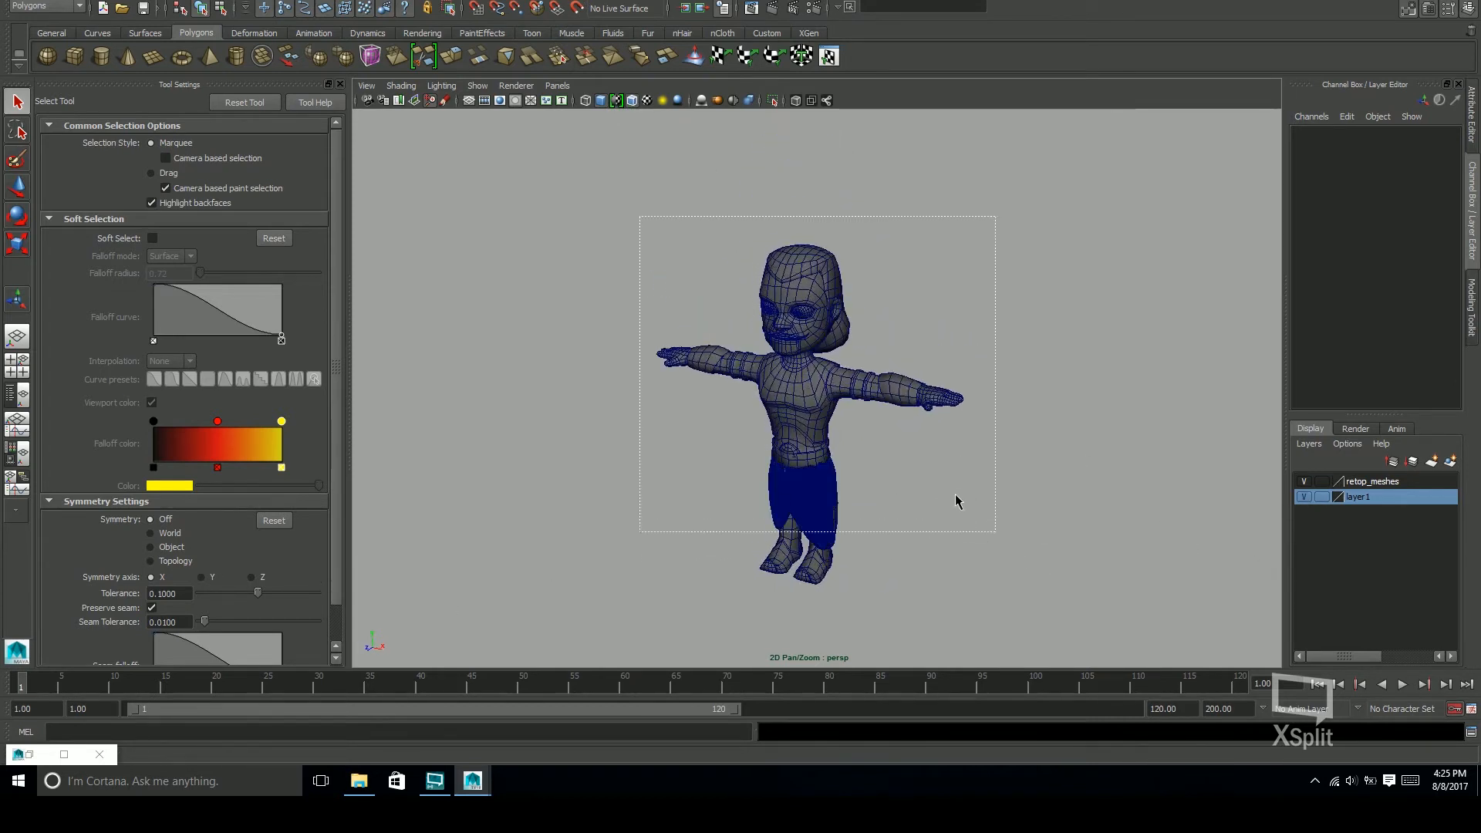
{"action": "left_click", "coordinate": [829, 502]}
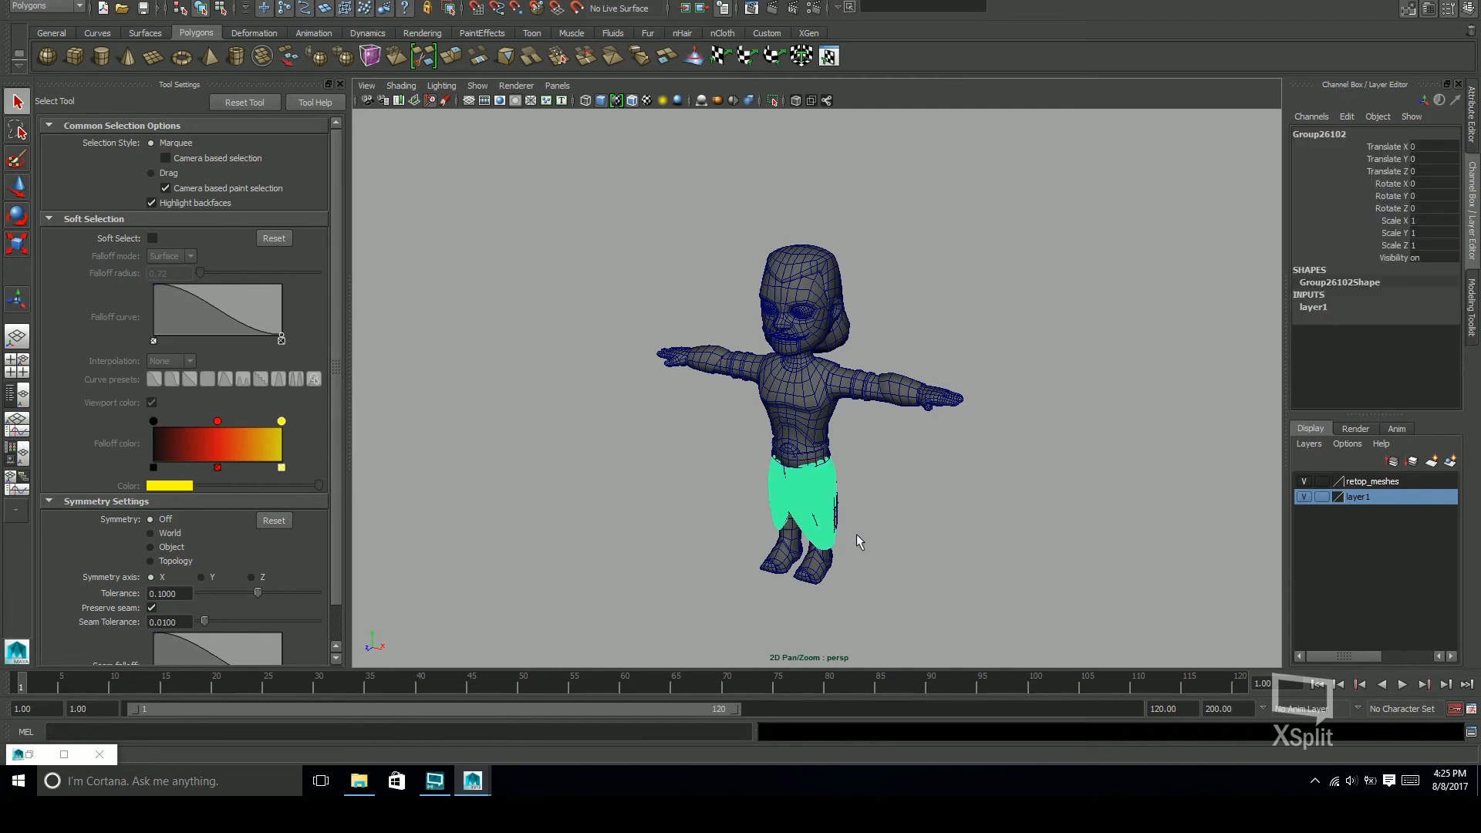
{"action": "left_click", "coordinate": [863, 528]}
Open the Outliner and check which meshes group2 and polySurface29 contain
{"action": "key", "text": "space"}
{"action": "key", "text": "space"}
{"action": "key", "text": "space"}
{"action": "key", "text": "space"}
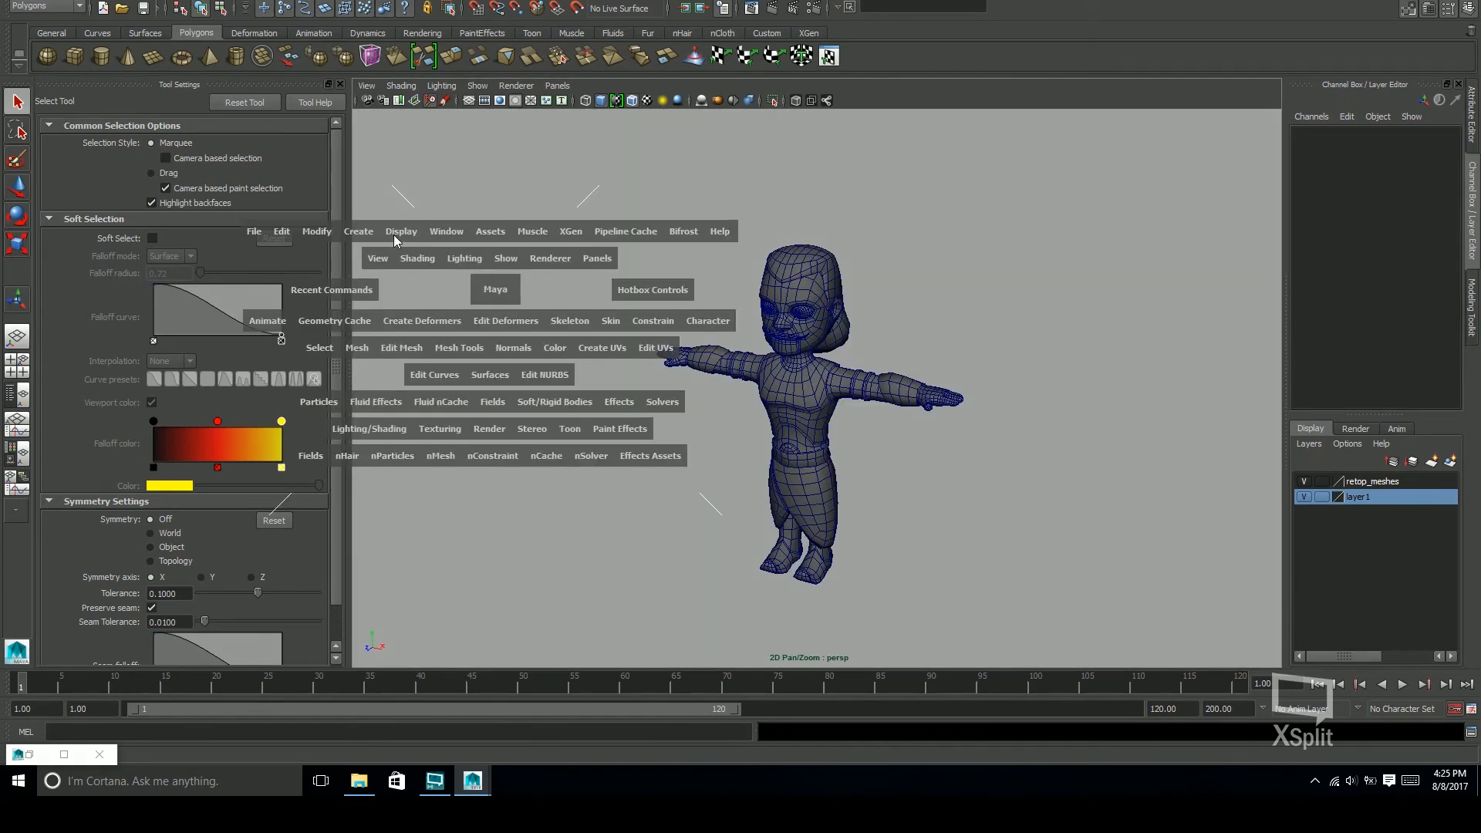
{"action": "left_click", "coordinate": [389, 234]}
{"action": "left_click", "coordinate": [452, 230]}
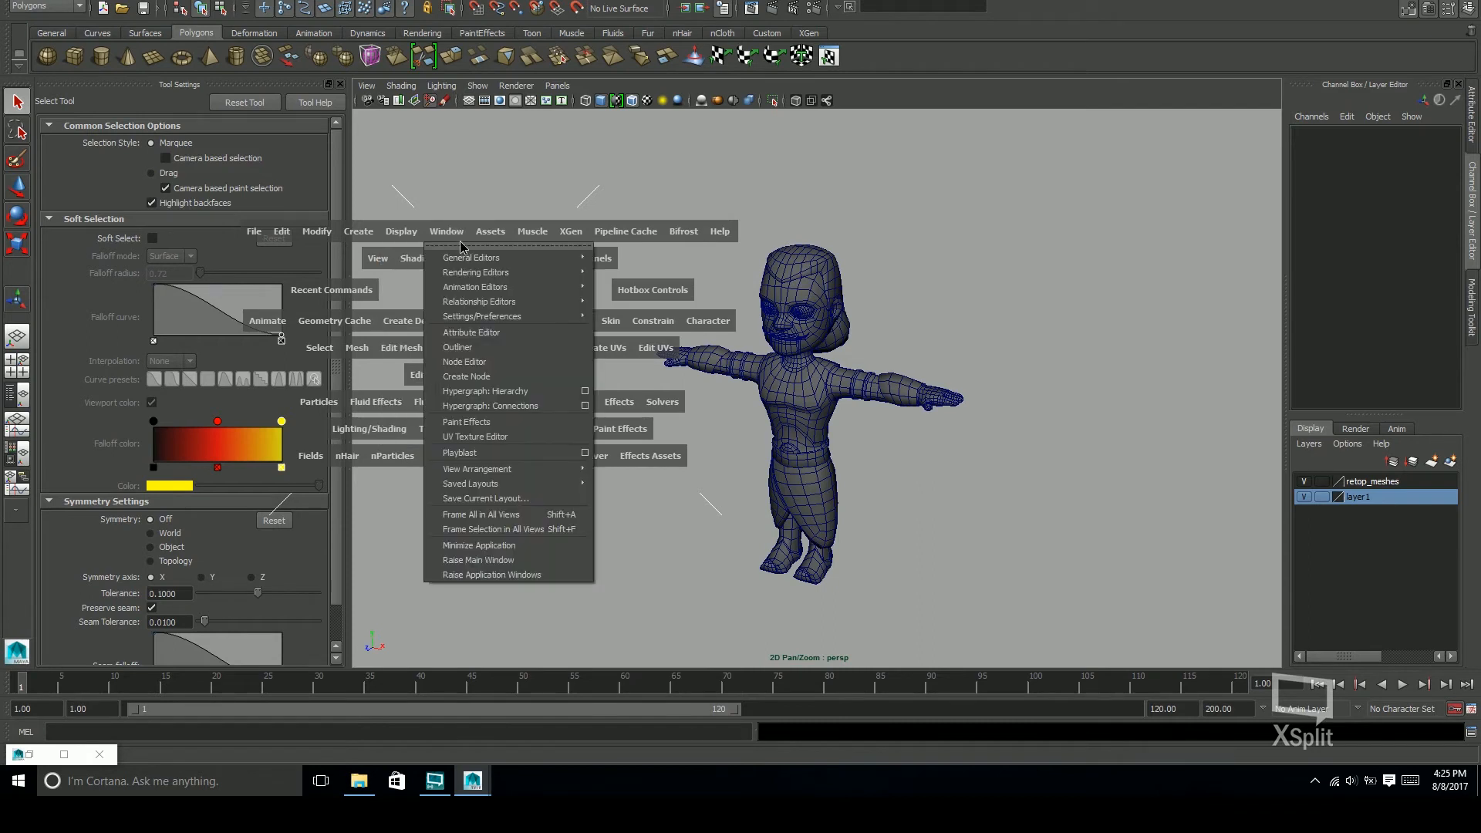
{"action": "left_click", "coordinate": [524, 346]}
{"action": "left_click", "coordinate": [198, 287]}
{"action": "left_click", "coordinate": [142, 282]}
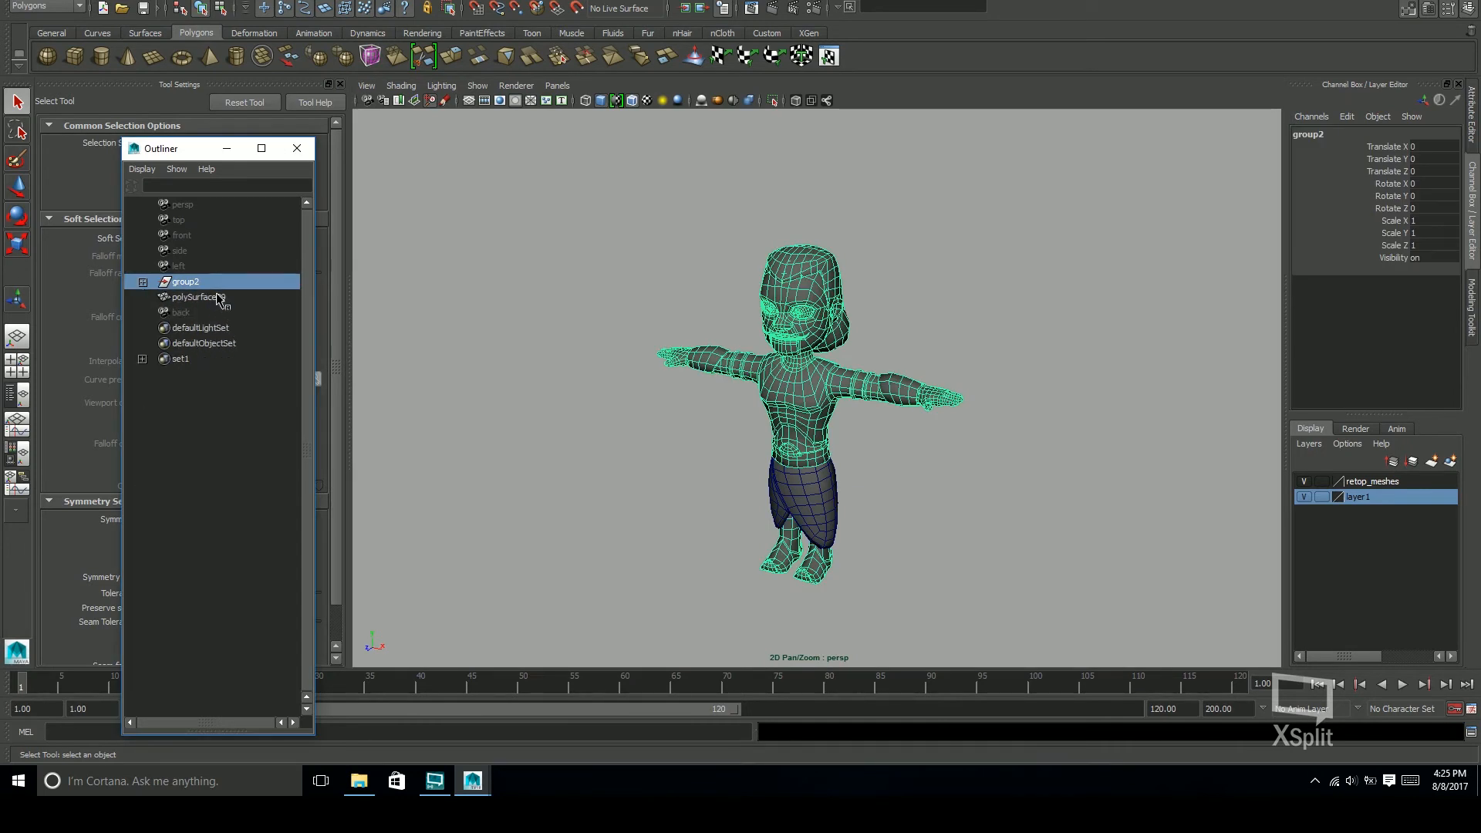
{"action": "left_click", "coordinate": [204, 297]}
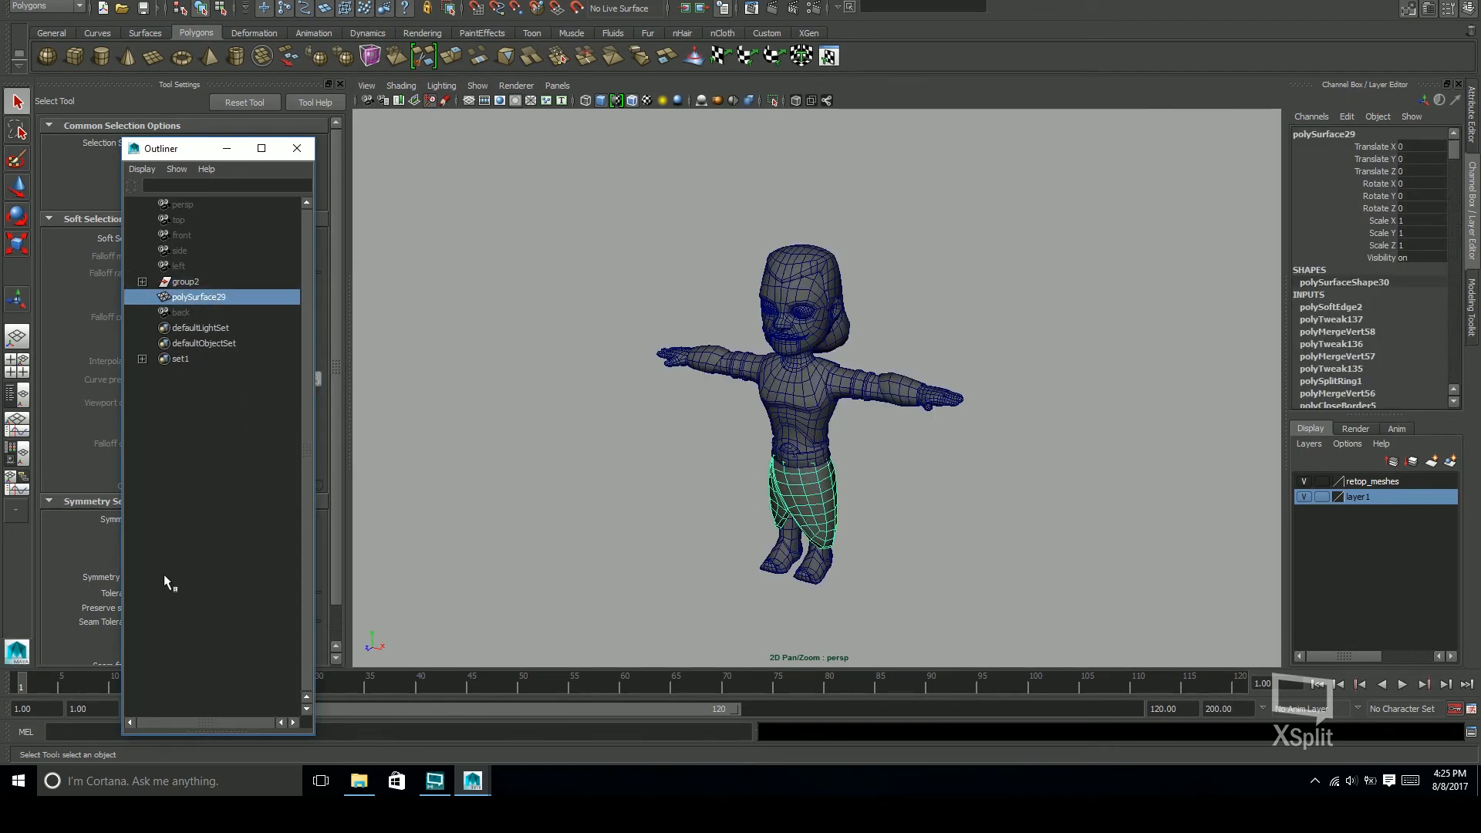
Look through the face members of set1 in the Outliner and delete the set
{"action": "left_click", "coordinate": [142, 359]}
{"action": "left_click", "coordinate": [218, 376]}
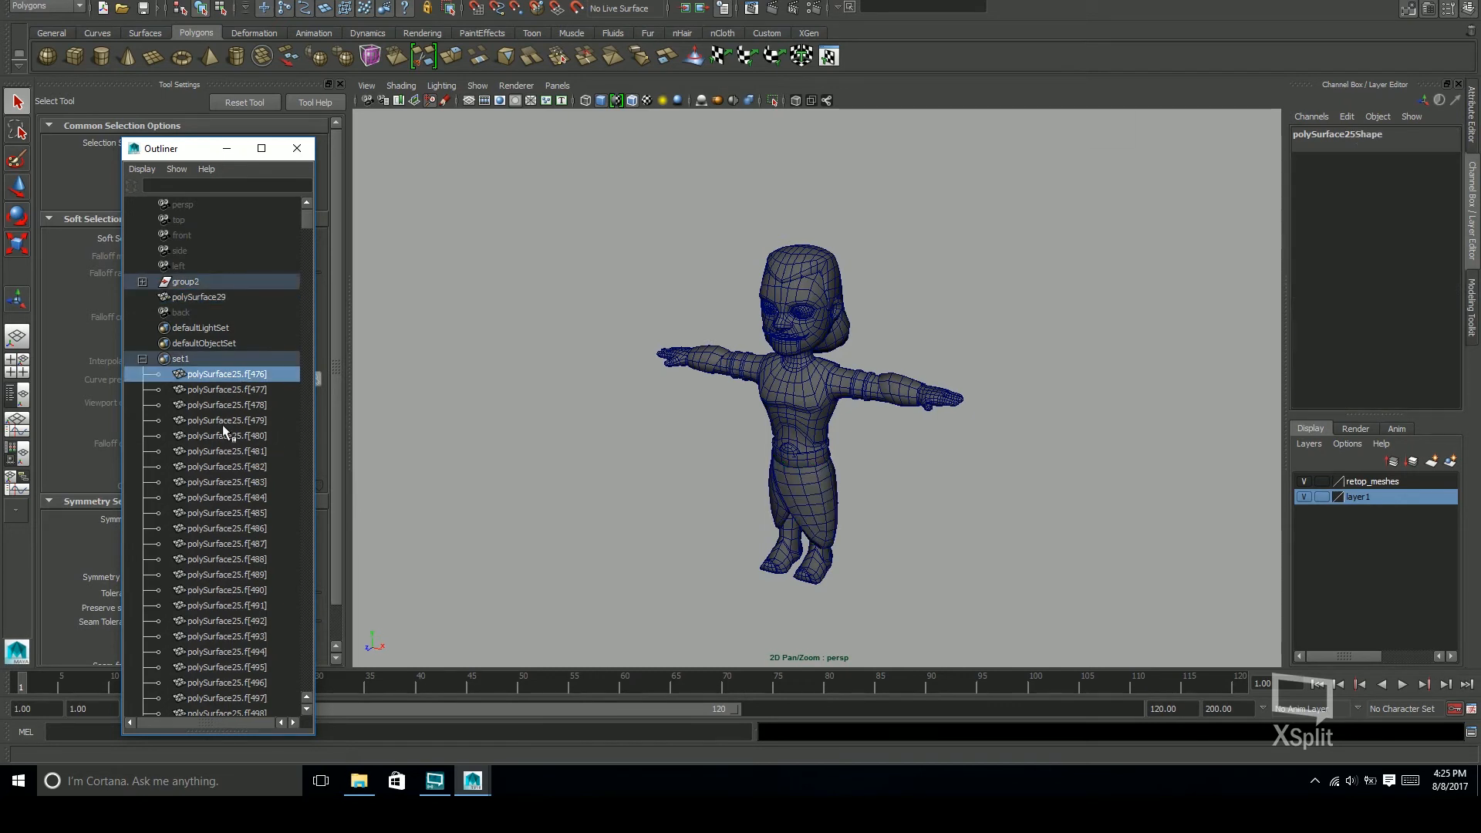
{"action": "left_click_drag", "start_coordinate": [302, 247], "coordinate": [310, 317]}
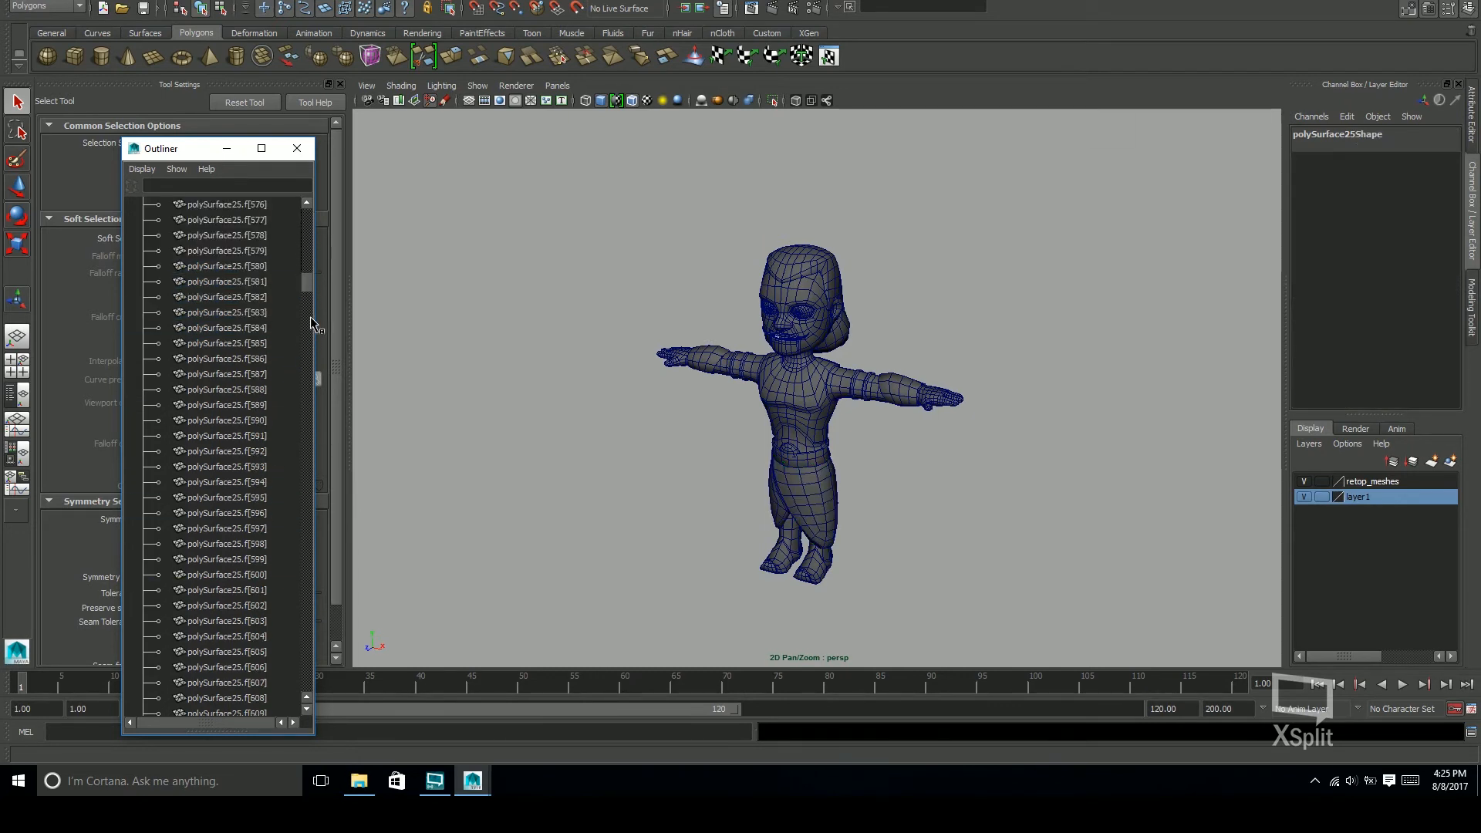
{"action": "left_click_drag", "start_coordinate": [818, 519], "coordinate": [933, 478], "text": "alt"}
{"action": "right_click_drag", "start_coordinate": [1003, 514], "coordinate": [1068, 527], "text": "alt"}
{"action": "middle_click_drag", "start_coordinate": [1038, 527], "coordinate": [929, 636], "text": "alt"}
{"action": "left_click_drag", "start_coordinate": [945, 575], "coordinate": [894, 561], "text": "alt"}
{"action": "left_click", "coordinate": [221, 540]}
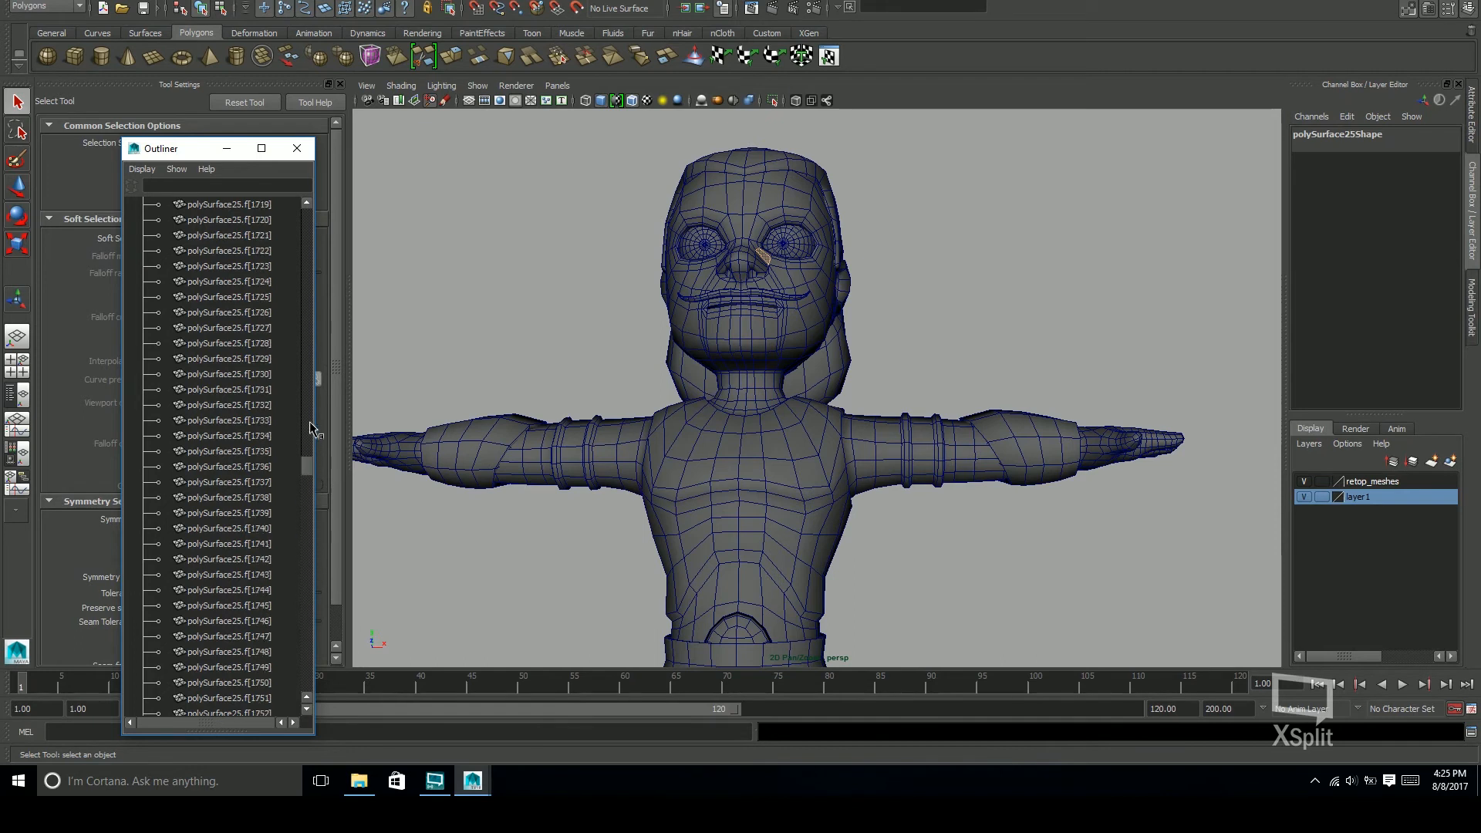
{"action": "scroll", "coordinate": [301, 222], "scroll_direction": "up", "scroll_amount": 10}
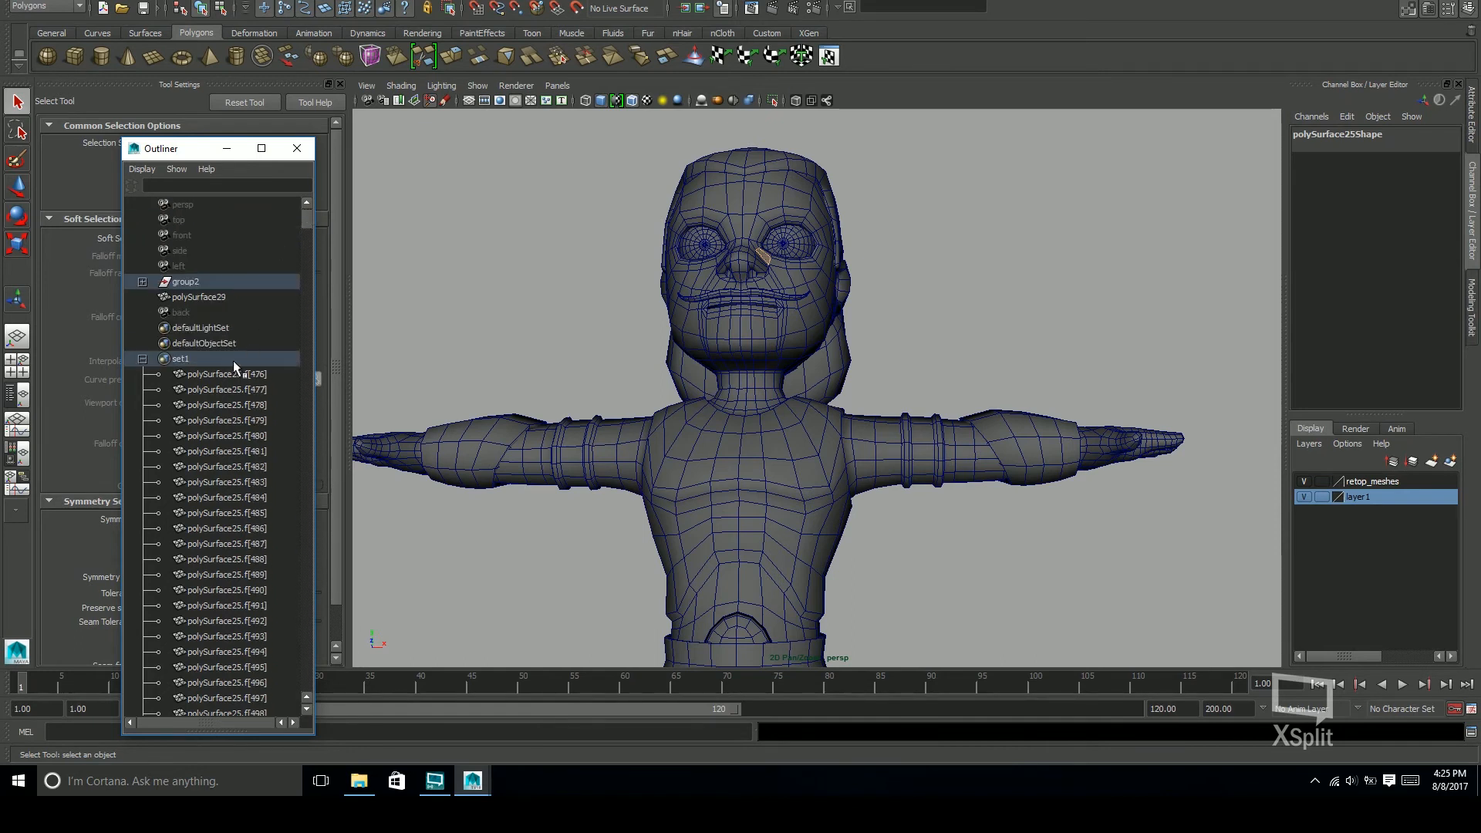
{"action": "key", "text": "Delete"}
Move the skirt mesh polySurface29 into group2 and select the group to check its contents
{"action": "left_click", "coordinate": [214, 299]}
{"action": "left_click_drag", "start_coordinate": [810, 409], "coordinate": [818, 533], "text": "alt"}
{"action": "middle_click_drag", "start_coordinate": [817, 532], "coordinate": [868, 396], "text": "alt"}
{"action": "left_click_drag", "start_coordinate": [868, 395], "coordinate": [888, 389], "text": "alt"}
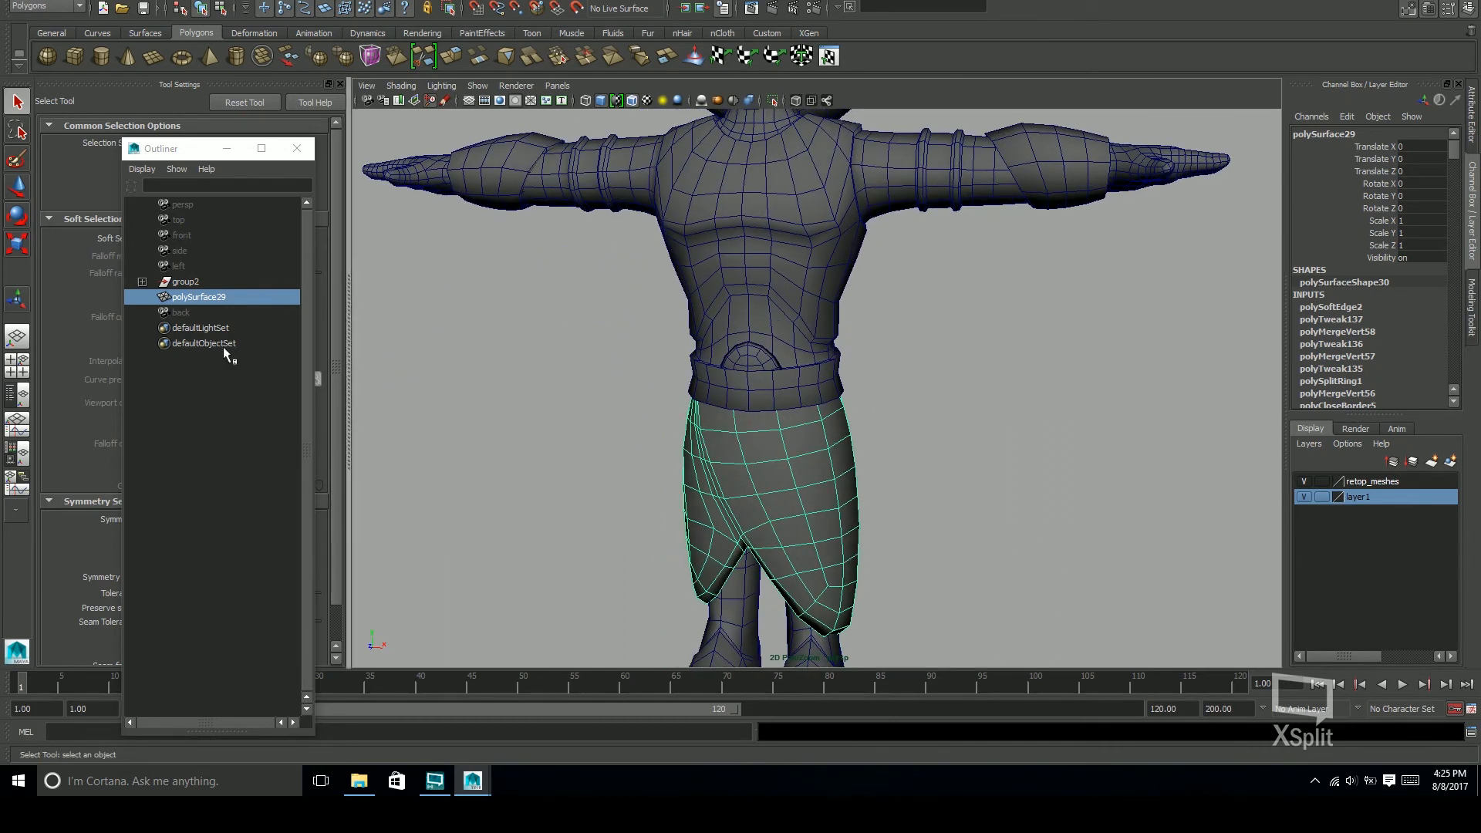
{"action": "left_click", "coordinate": [185, 281]}
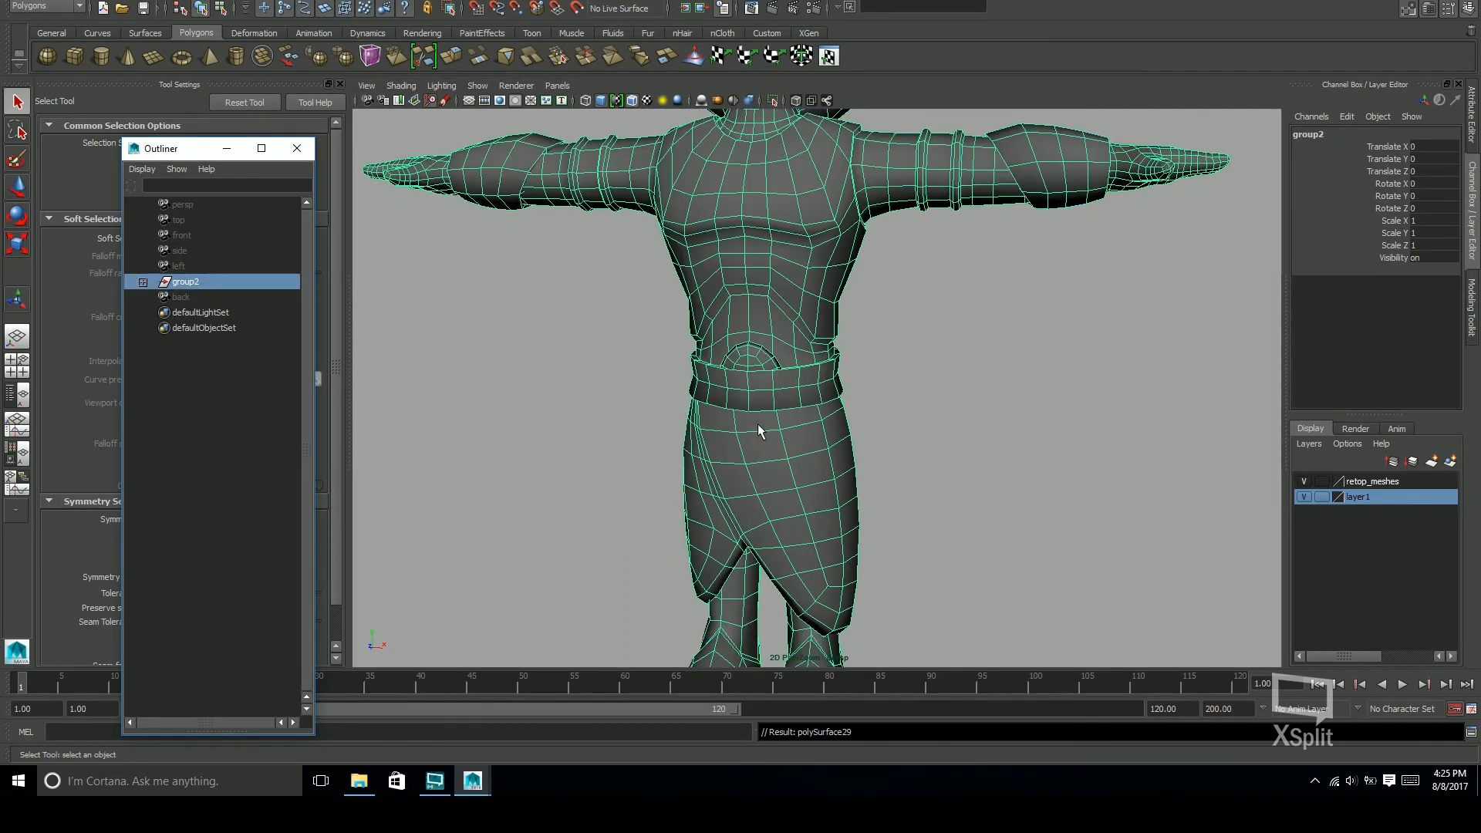
Delete the construction history of all objects in the scene and close the Outliner
{"action": "left_click", "coordinate": [571, 473]}
{"action": "key", "text": "space"}
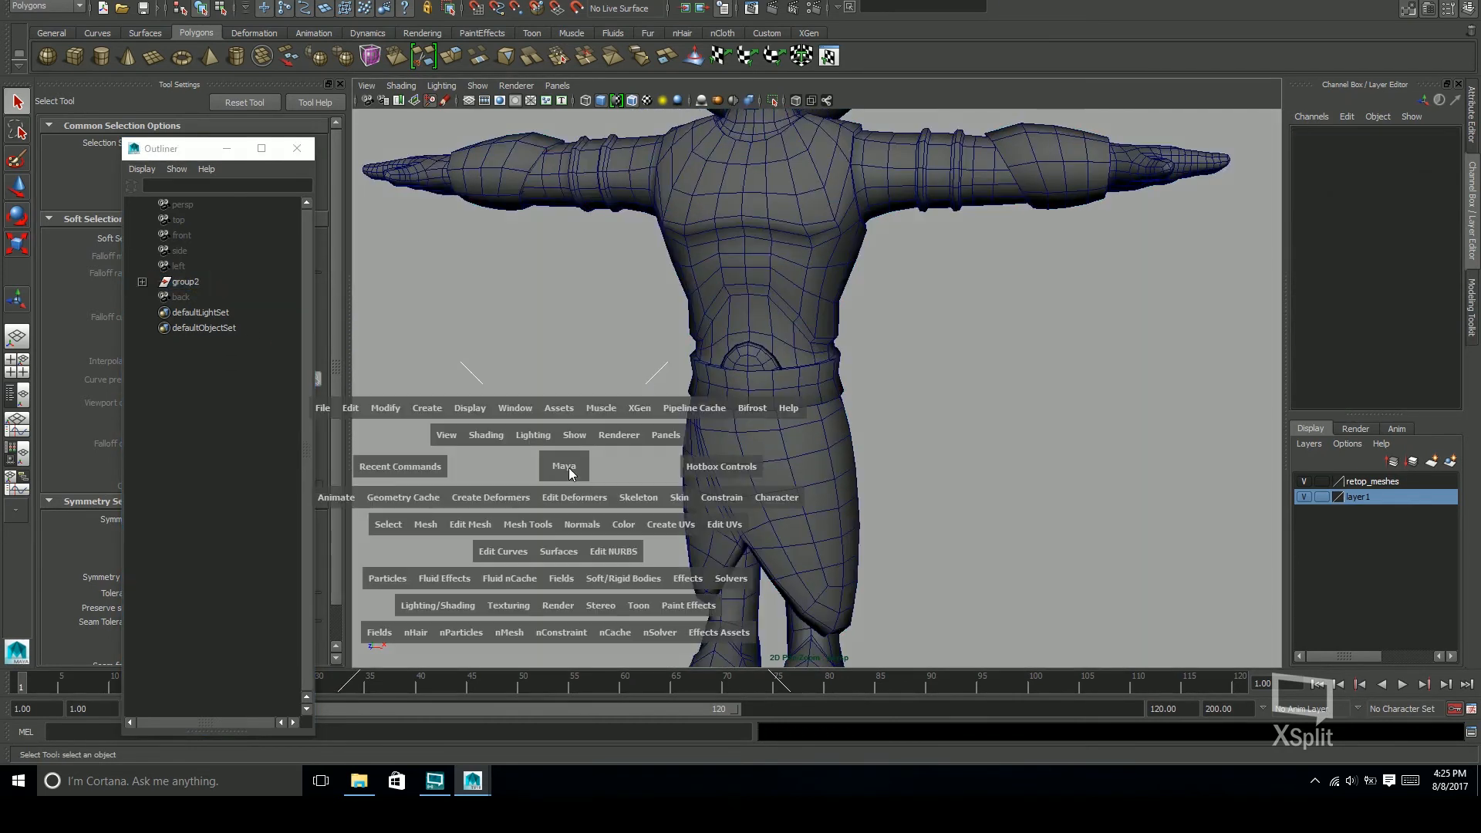
{"action": "left_click", "coordinate": [372, 410]}
{"action": "mouse_move", "coordinate": [489, 510]}
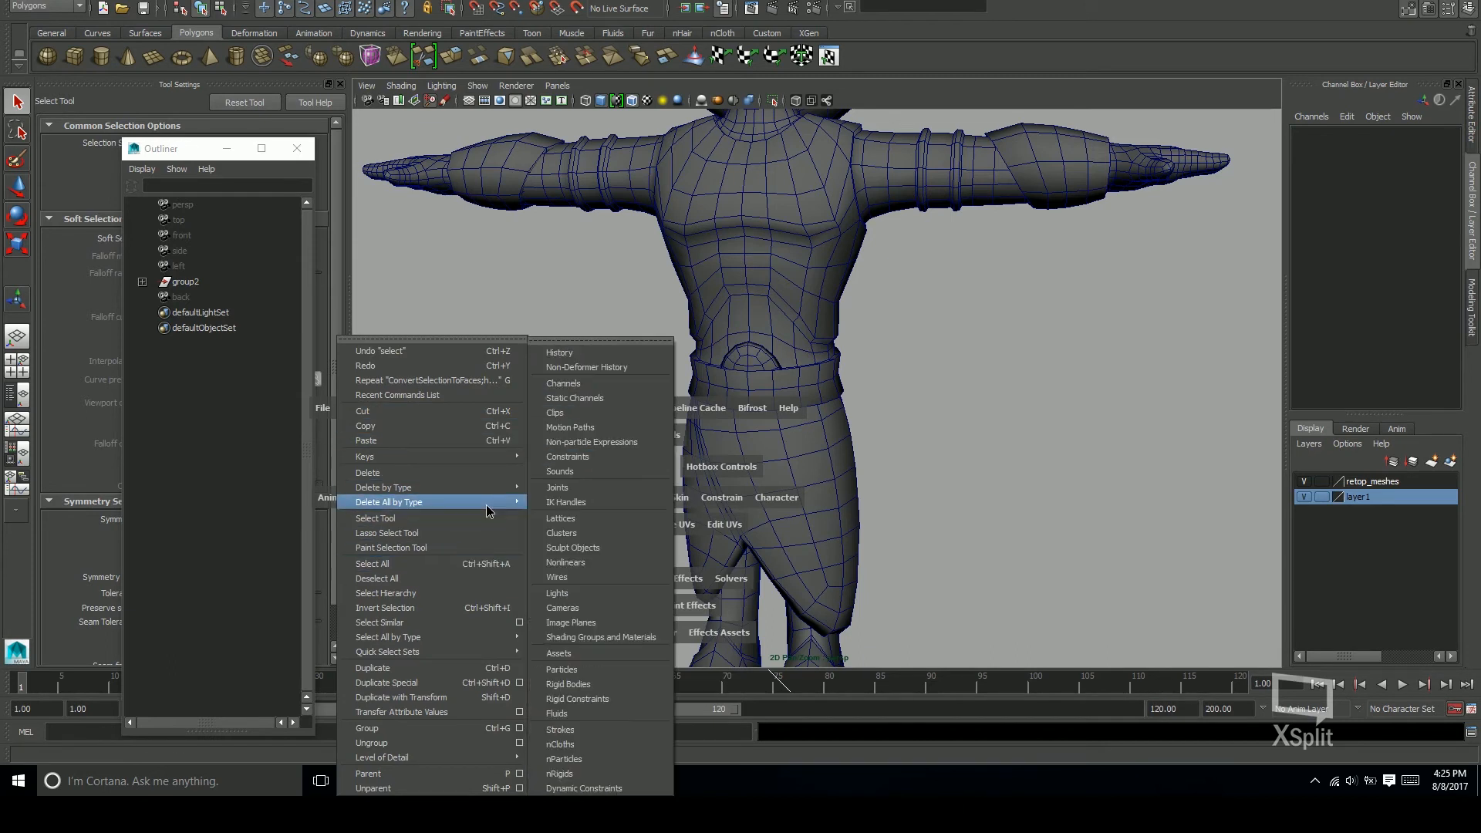
{"action": "left_click", "coordinate": [604, 354]}
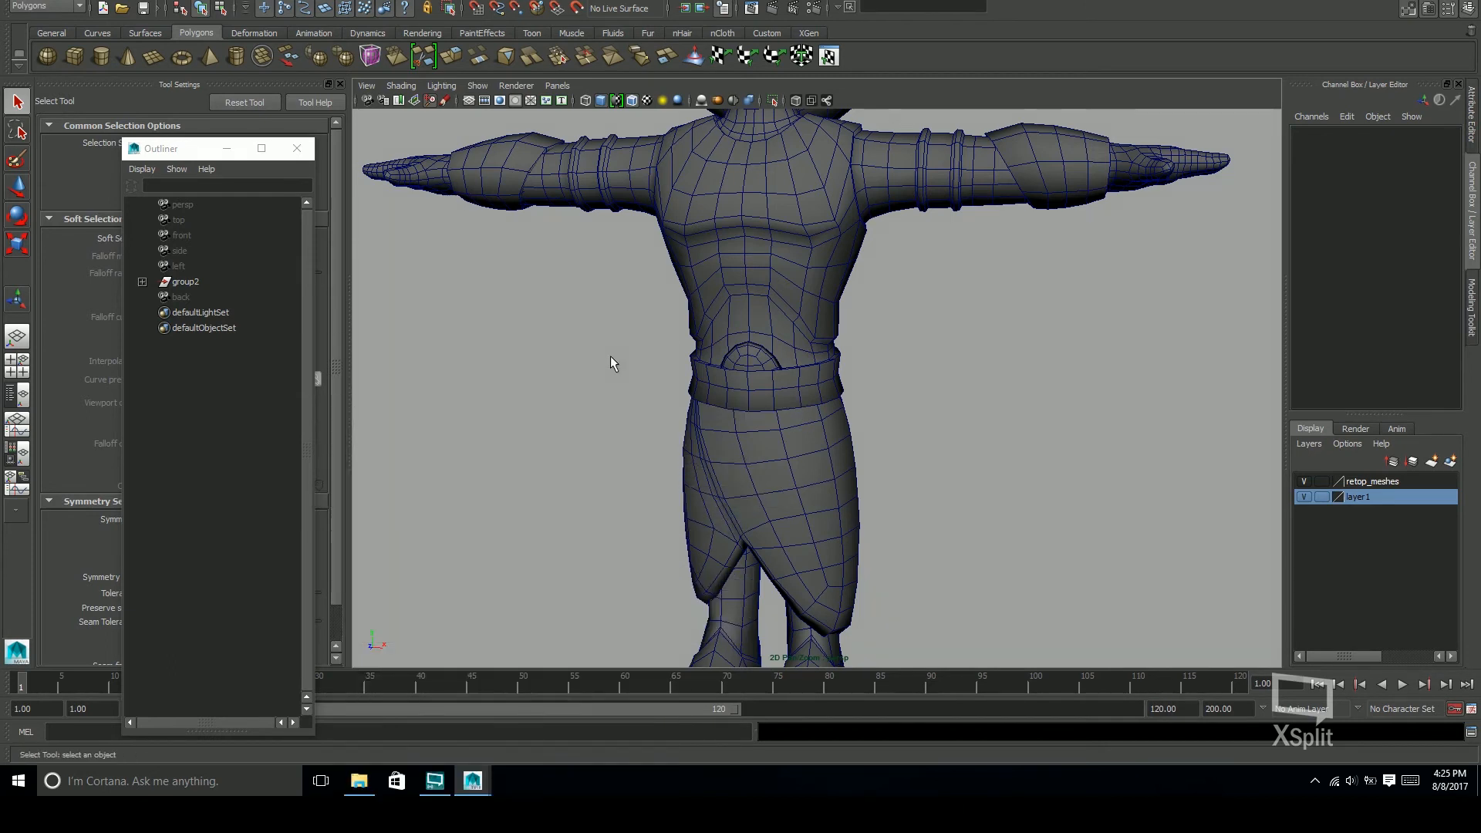
{"action": "left_click", "coordinate": [297, 149]}
Reshape the lower tip of the skirt's longer front flap by moving its vertex with soft selection, falloff radius about 1.03
{"action": "middle_click_drag", "start_coordinate": [824, 494], "coordinate": [821, 384], "text": "alt"}
{"action": "mouse_move", "coordinate": [905, 476]}
{"action": "left_mouse_down", "text": "alt"}
{"action": "mouse_move", "coordinate": [992, 539]}
{"action": "mouse_move", "coordinate": [854, 539]}
{"action": "mouse_move", "coordinate": [662, 511]}
{"action": "mouse_move", "coordinate": [857, 540]}
{"action": "mouse_move", "coordinate": [924, 506]}
{"action": "mouse_move", "coordinate": [979, 541]}
{"action": "mouse_move", "coordinate": [843, 505]}
{"action": "mouse_move", "coordinate": [879, 506]}
{"action": "mouse_move", "coordinate": [954, 426]}
{"action": "mouse_move", "coordinate": [866, 410]}
{"action": "mouse_move", "coordinate": [887, 331]}
{"action": "mouse_move", "coordinate": [984, 441]}
{"action": "mouse_move", "coordinate": [890, 450]}
{"action": "mouse_move", "coordinate": [867, 433]}
{"action": "mouse_move", "coordinate": [962, 462]}
{"action": "mouse_move", "coordinate": [945, 453]}
{"action": "mouse_move", "coordinate": [963, 401]}
{"action": "mouse_move", "coordinate": [913, 456]}
{"action": "mouse_move", "coordinate": [743, 465]}
{"action": "mouse_move", "coordinate": [892, 530]}
{"action": "mouse_move", "coordinate": [959, 483]}
{"action": "mouse_move", "coordinate": [903, 483]}
{"action": "left_mouse_up", "text": "alt"}
{"action": "middle_click_drag", "start_coordinate": [903, 483], "coordinate": [843, 276], "text": "alt"}
{"action": "scroll", "coordinate": [842, 276], "scroll_direction": "up", "scroll_amount": 10}
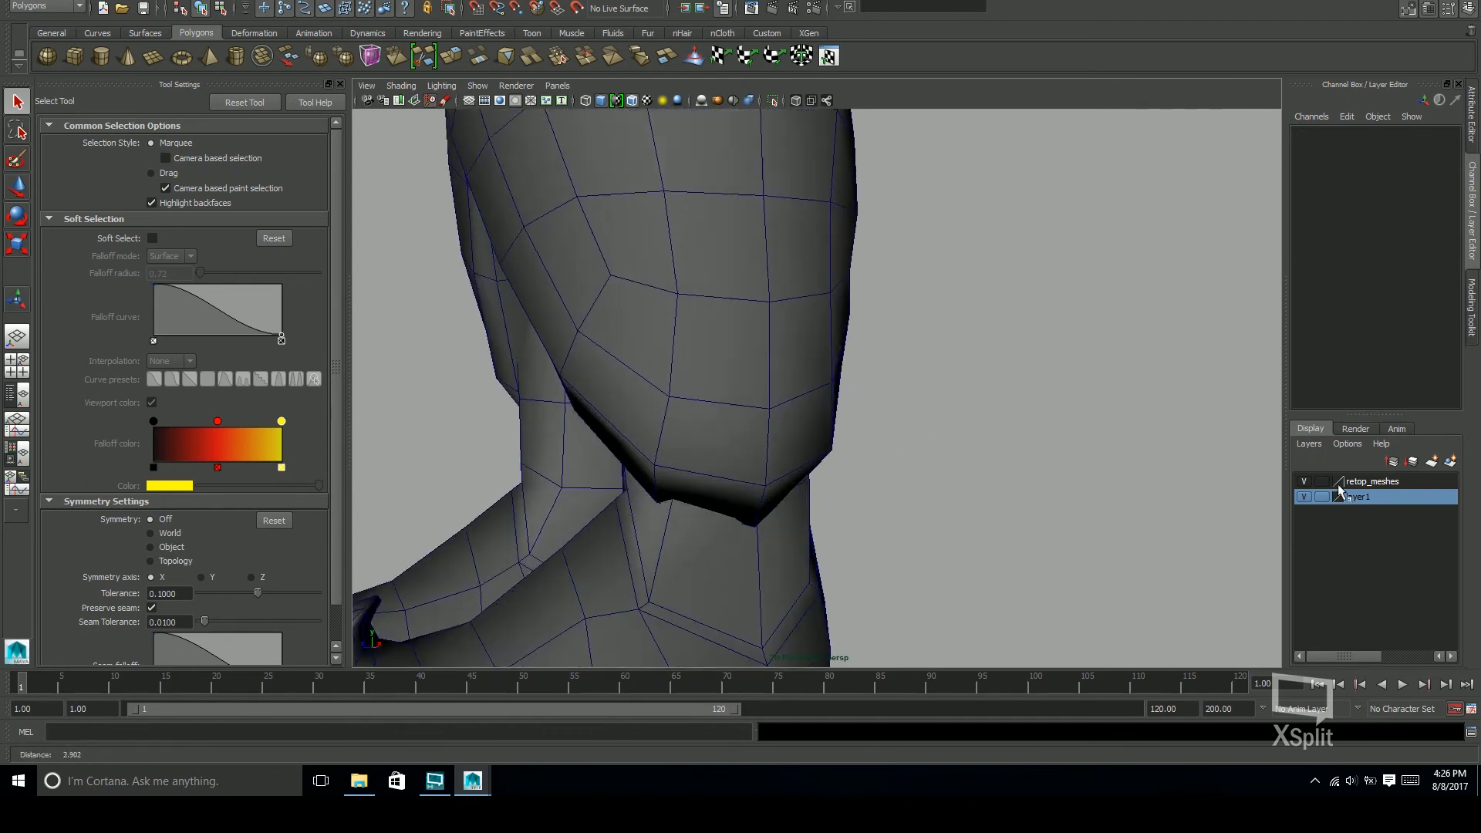
{"action": "middle_click_drag", "start_coordinate": [839, 453], "coordinate": [983, 433], "text": "alt"}
{"action": "mouse_move", "coordinate": [982, 433]}
{"action": "left_mouse_down", "text": "alt"}
{"action": "mouse_move", "coordinate": [1028, 453]}
{"action": "mouse_move", "coordinate": [975, 406]}
{"action": "left_mouse_up", "text": "alt"}
{"action": "left_click", "coordinate": [975, 405]}
{"action": "middle_click_drag", "start_coordinate": [1013, 443], "coordinate": [965, 469], "text": "alt"}
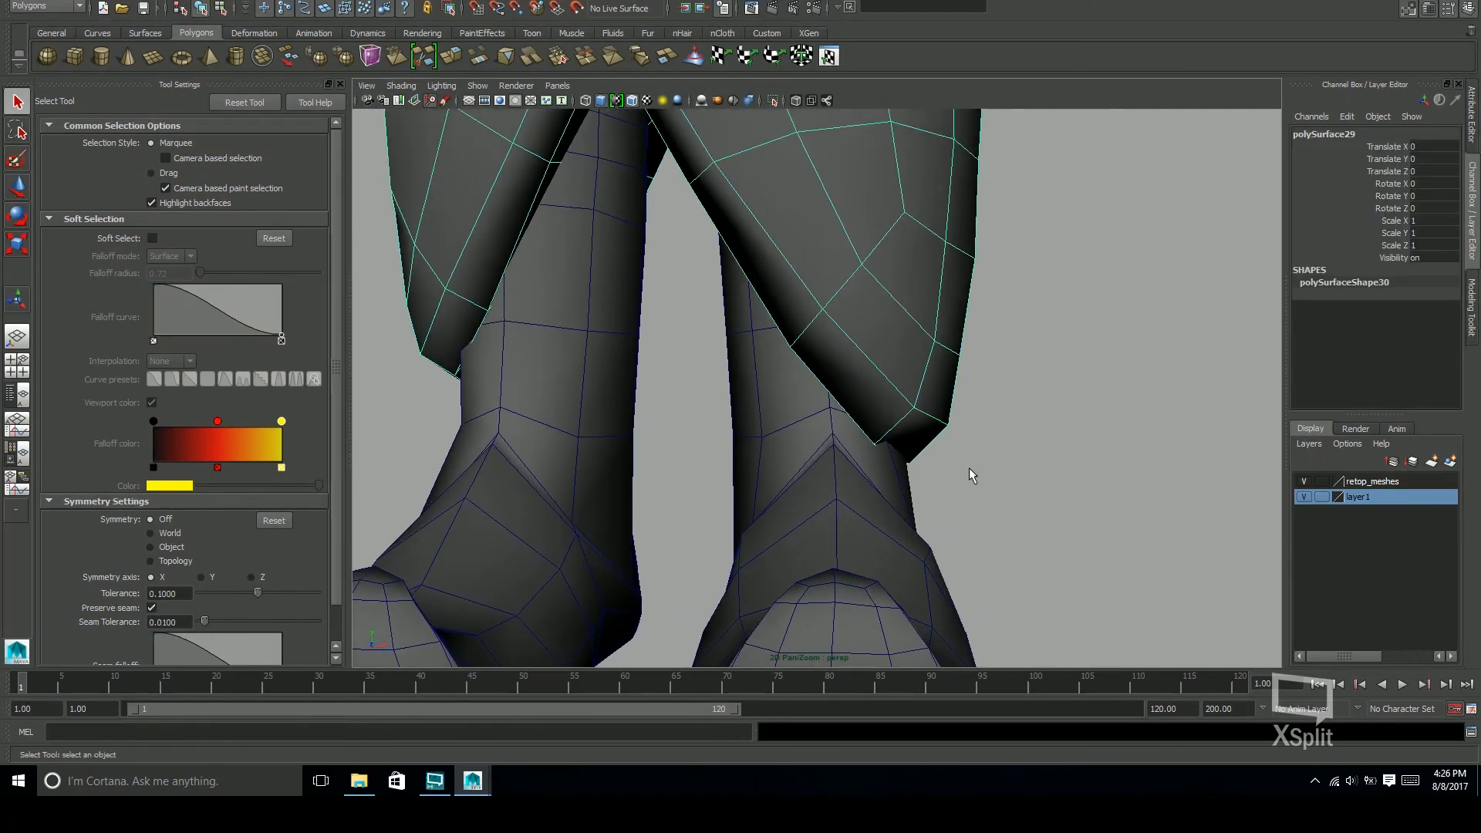
{"action": "key", "text": "F9"}
{"action": "left_click_drag", "start_coordinate": [964, 480], "coordinate": [931, 480], "text": "alt"}
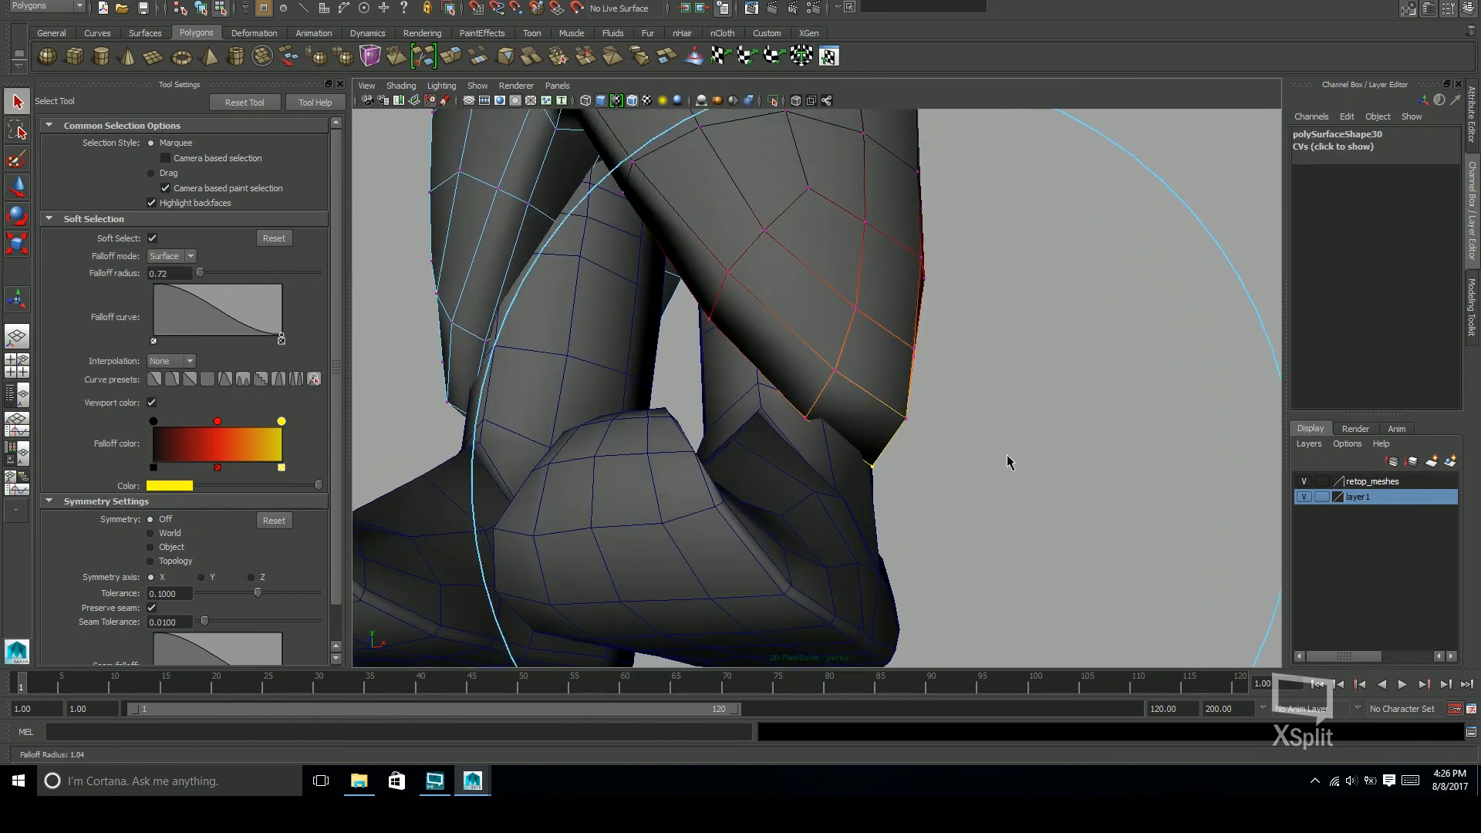
{"action": "key", "text": "w"}
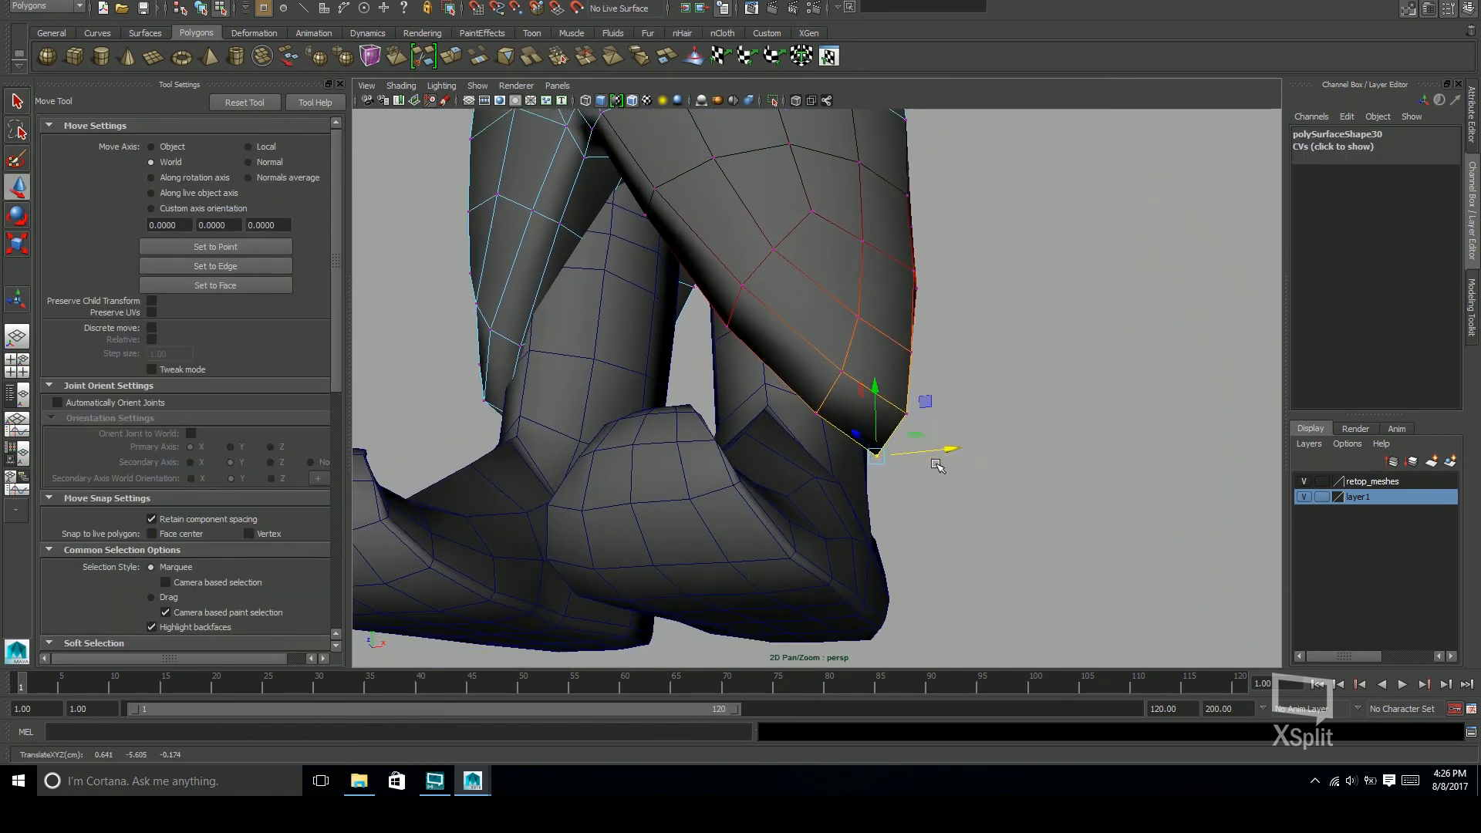
Adjust the tip vertex of the skirt's shorter flap with soft selection and return to object mode
{"action": "left_click_drag", "start_coordinate": [936, 465], "coordinate": [1011, 469], "text": "alt"}
{"action": "middle_click_drag", "start_coordinate": [609, 409], "coordinate": [772, 444], "text": "alt"}
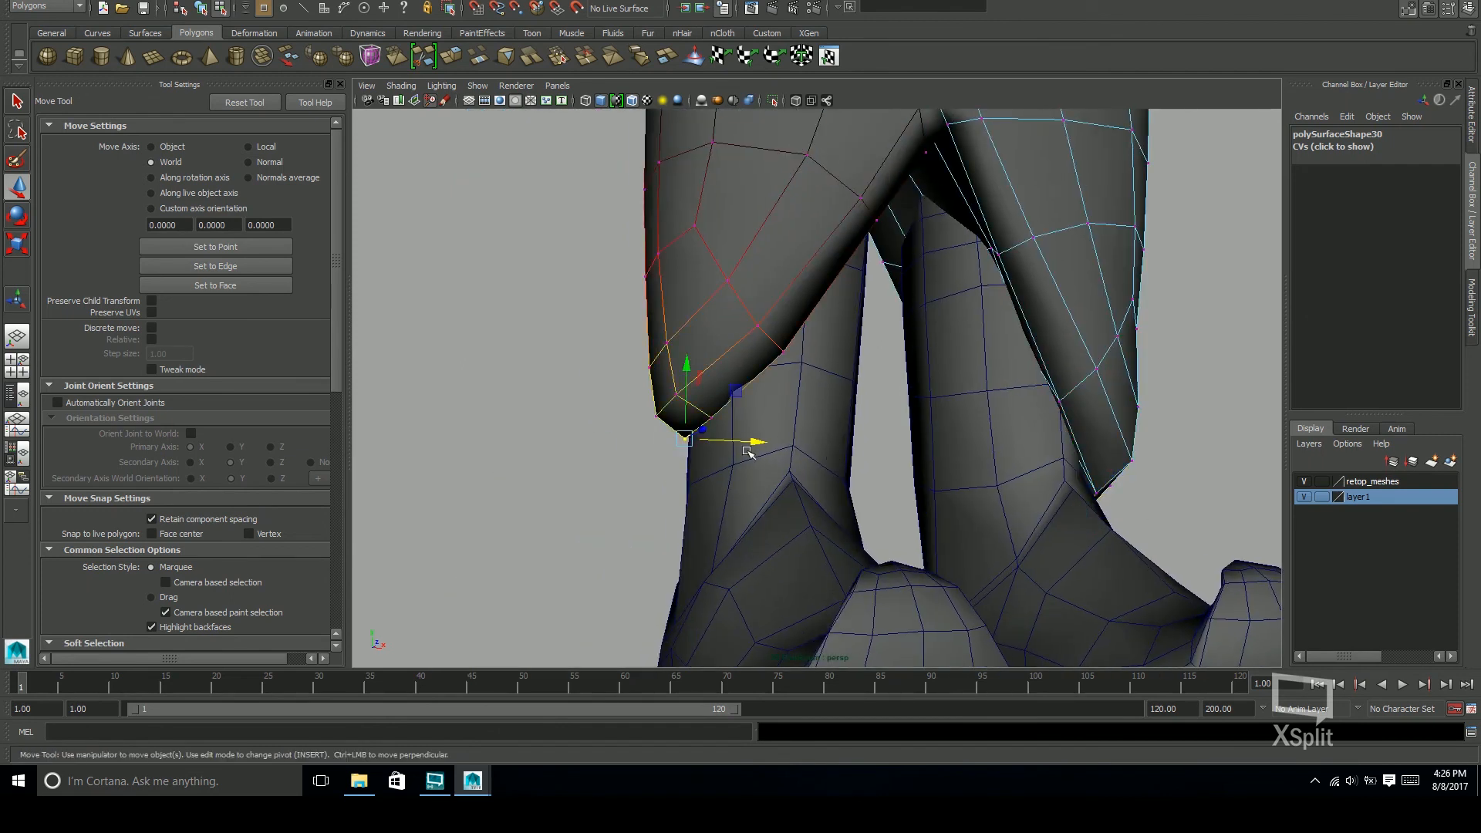
{"action": "left_click_drag", "start_coordinate": [760, 443], "coordinate": [713, 441], "text": "alt"}
{"action": "scroll", "coordinate": [849, 432], "scroll_direction": "down", "scroll_amount": 4}
{"action": "key", "text": "q"}
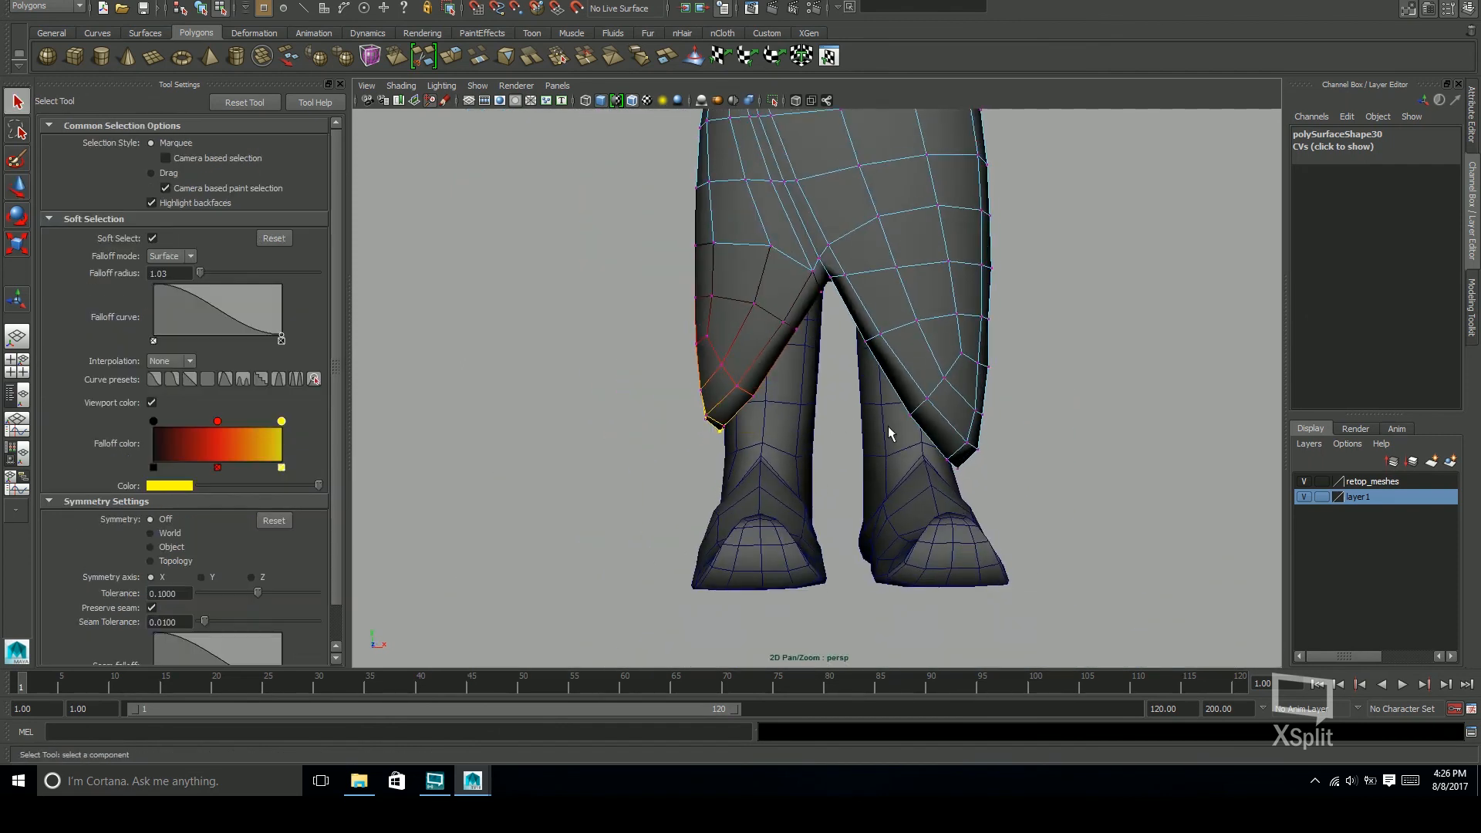
{"action": "middle_click_drag", "start_coordinate": [883, 455], "coordinate": [841, 568], "text": "alt"}
{"action": "key", "text": "F8"}
{"action": "scroll", "coordinate": [1210, 465], "scroll_direction": "down", "scroll_amount": 5}
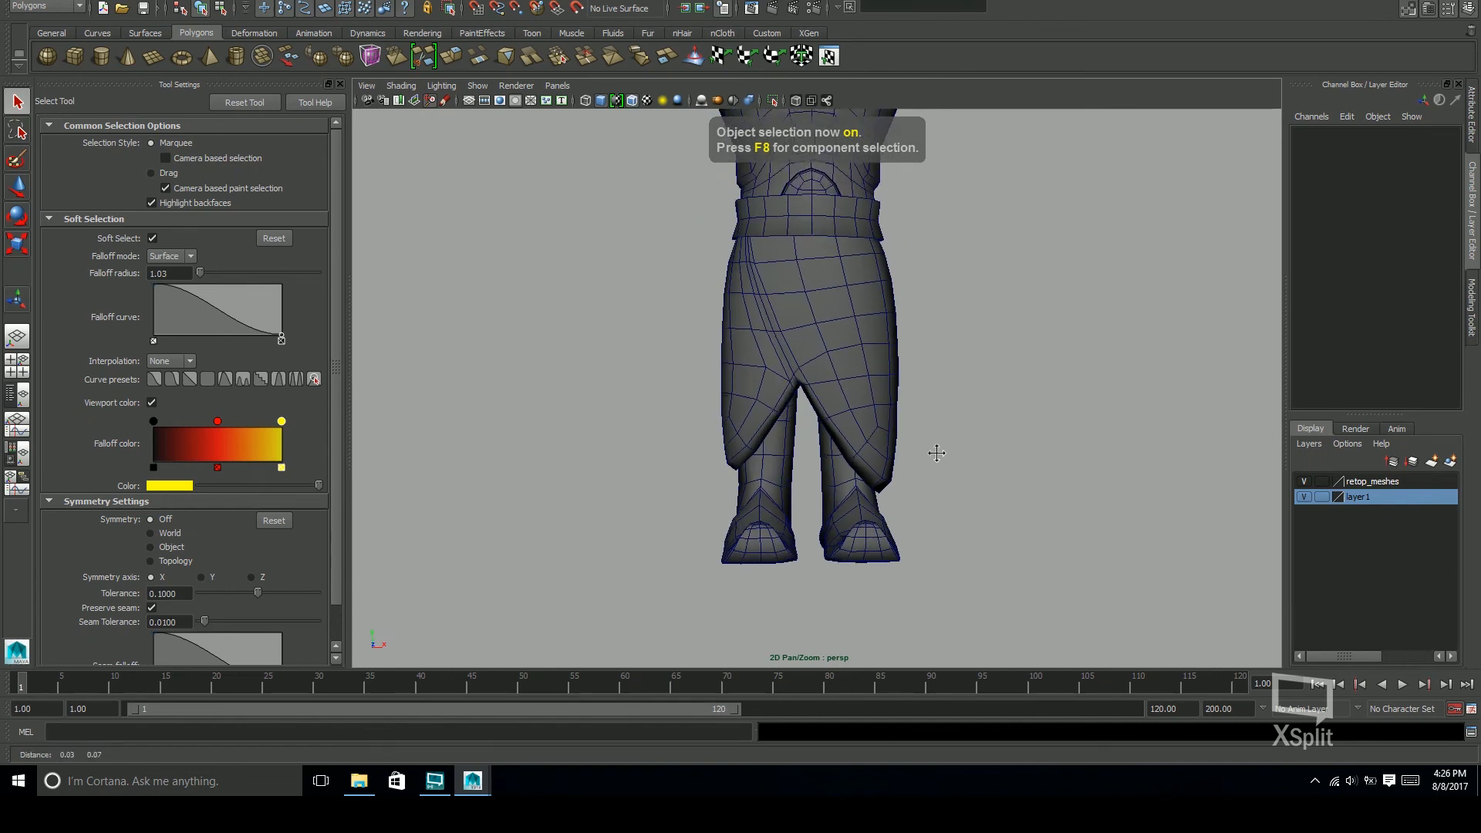